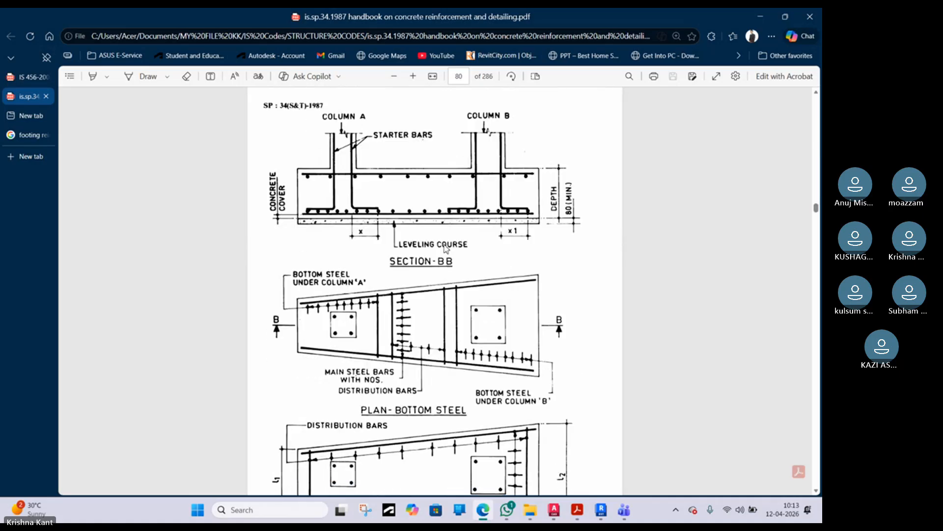
- Look through the foundation drawings in the SP 34 handbook and examine the isolated footing reinforcement section and plan on page 76
scroll(446, 249, up, 5)
scroll(446, 248, up, 2)
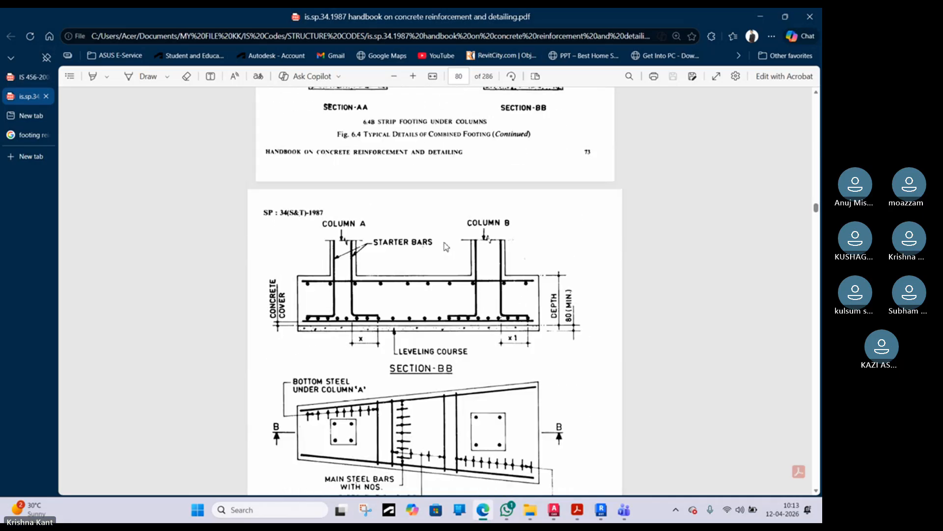
scroll(446, 247, down, 15)
scroll(445, 246, down, 10)
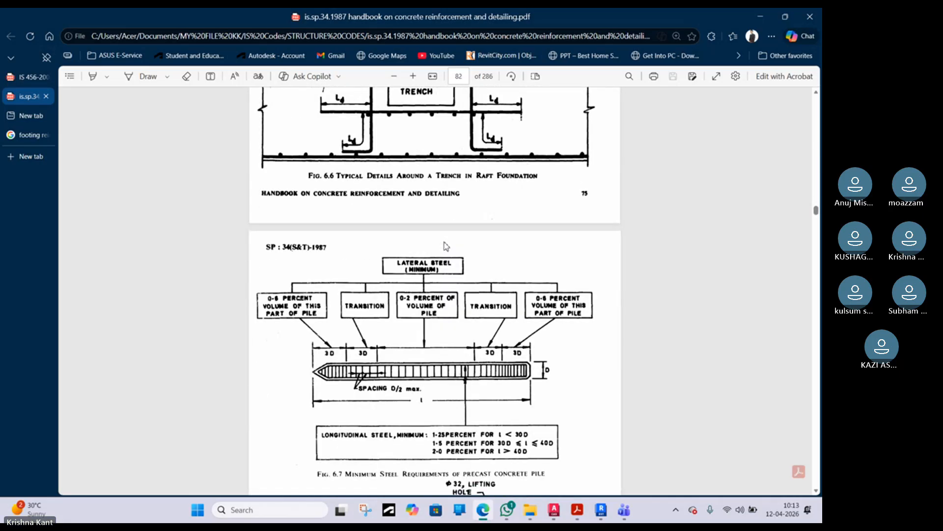
scroll(445, 246, up, 6)
scroll(445, 244, down, 5)
scroll(445, 244, down, 12)
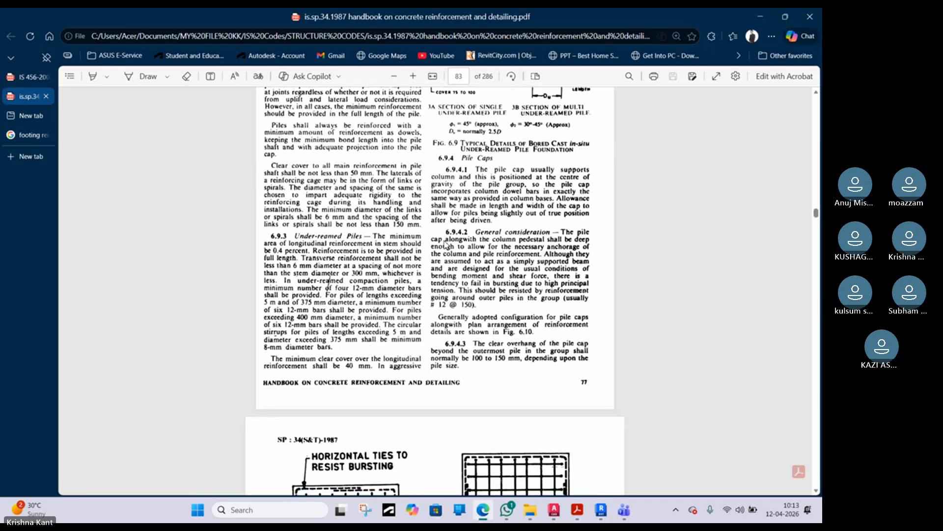
drag(815, 215, 816, 204)
scroll(634, 231, up, 10)
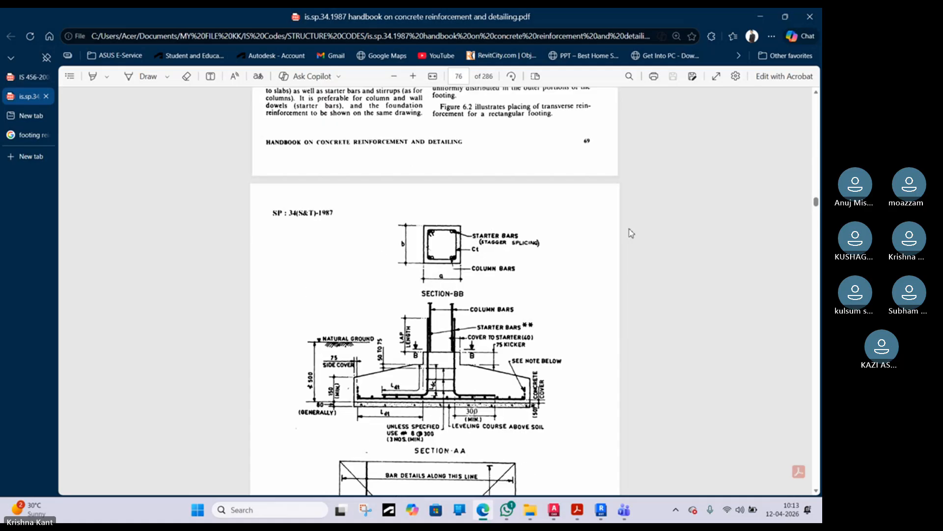
scroll(631, 233, down, 2)
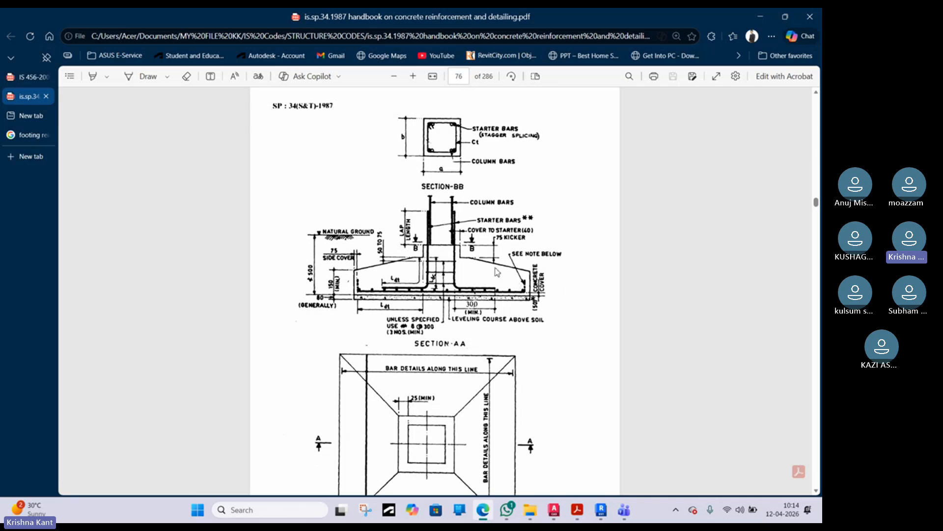
- Switch to the footing reinforcement details image search and examine the example footing rebar pictures
click(24, 137)
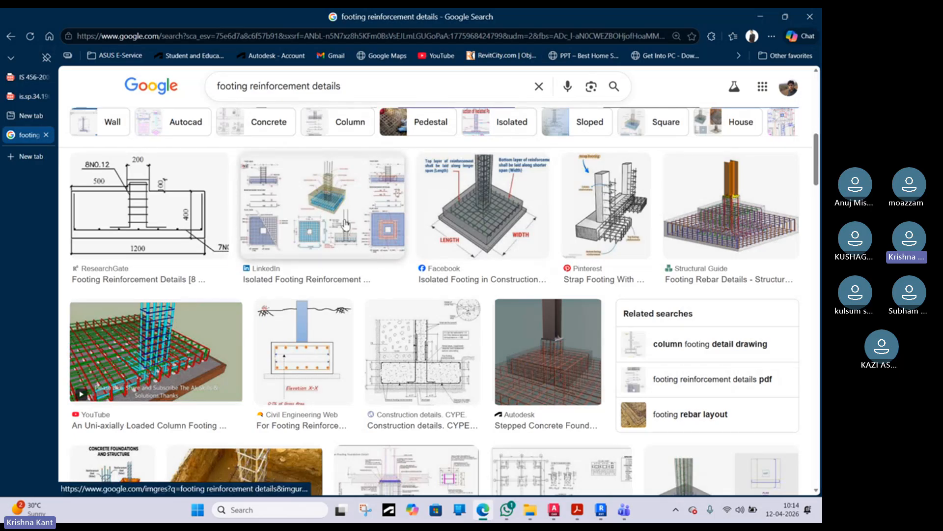
scroll(472, 328, down, 2)
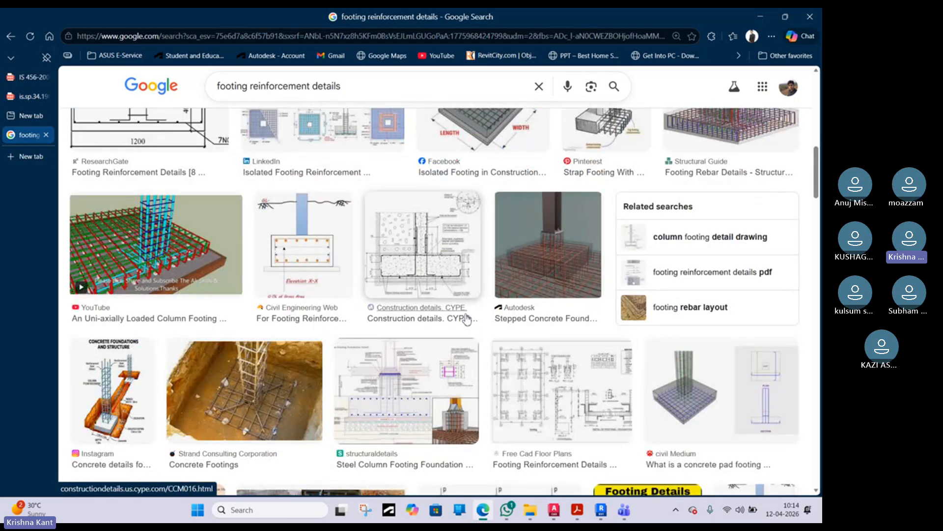
scroll(443, 231, up, 2)
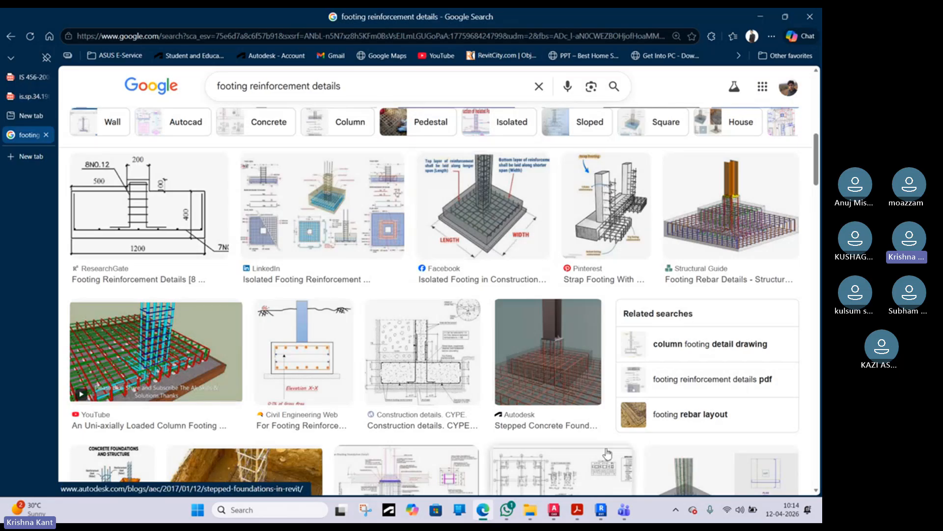
- Switch to Revit and place a Footing-Rectangular 1800 x 1200 x 450mm isolated foundation in the Level 2 structural plan
click(600, 510)
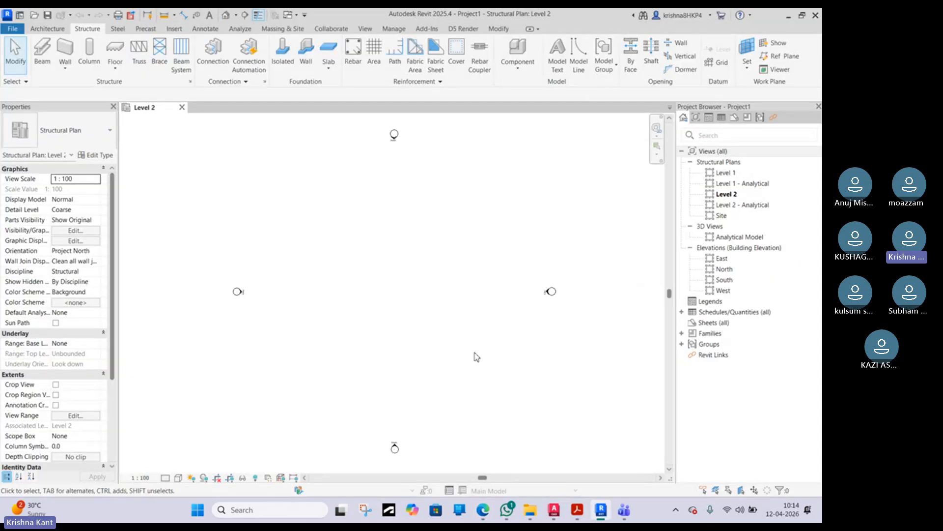
click(284, 58)
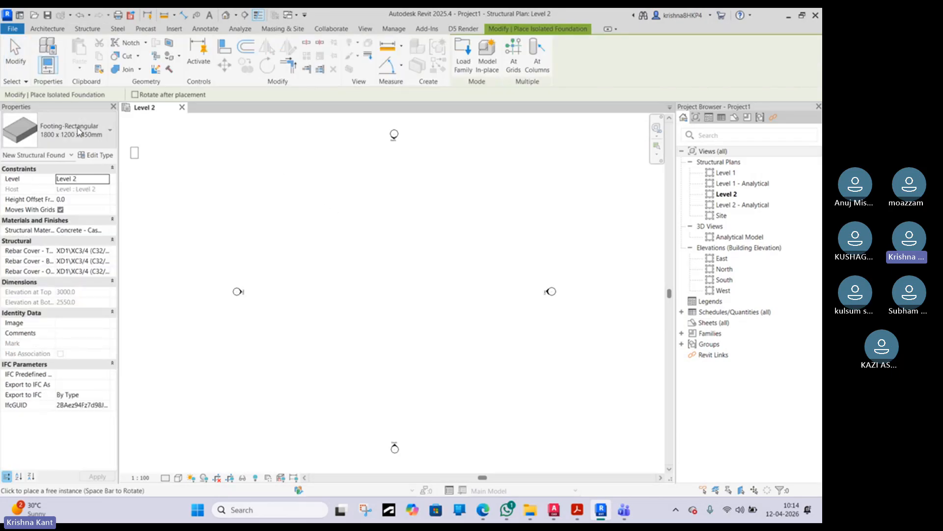
click(79, 131)
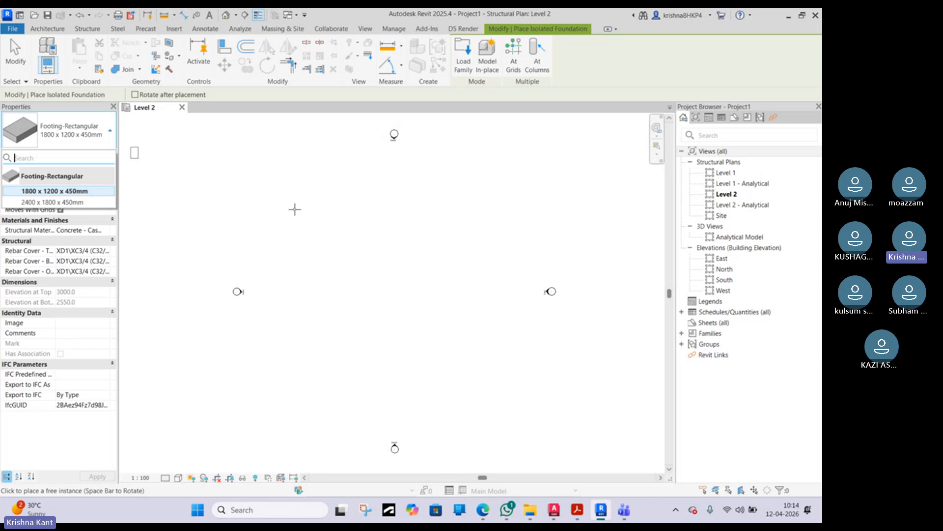
click(341, 225)
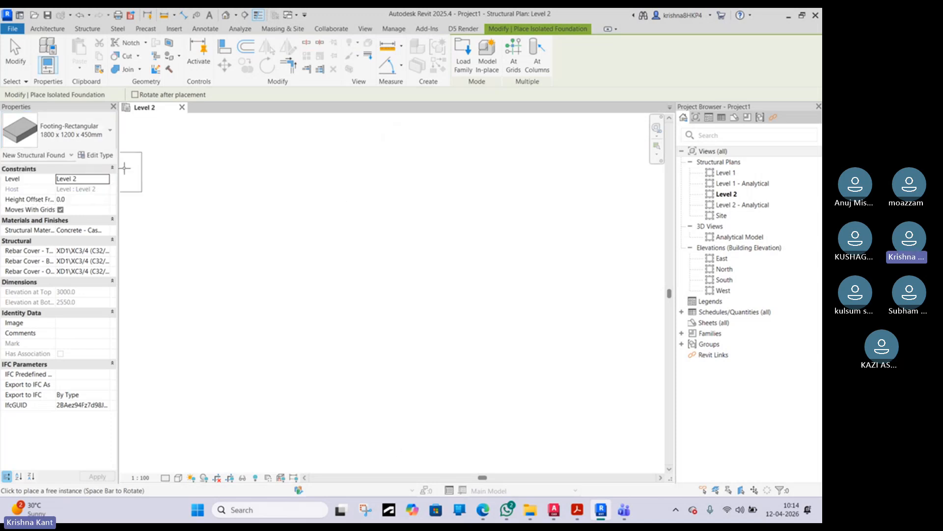
click(312, 223)
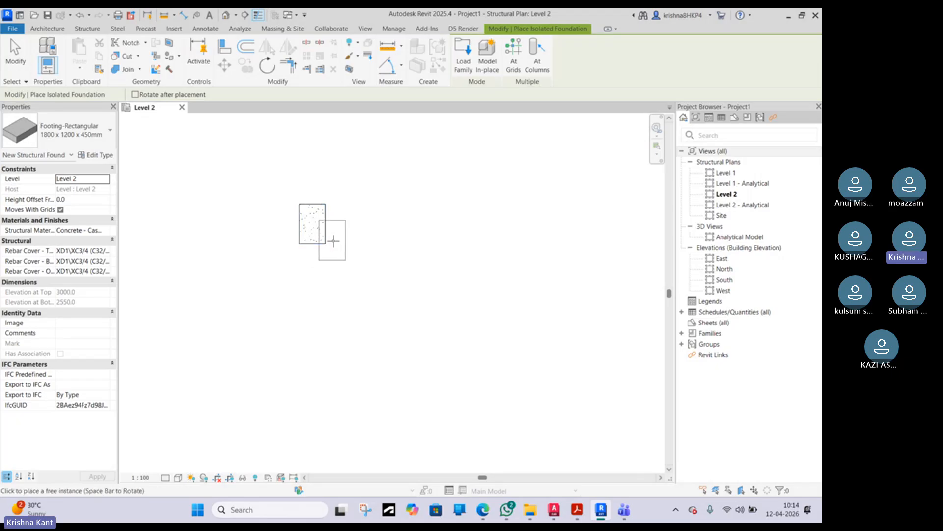
scroll(323, 231, up, 3)
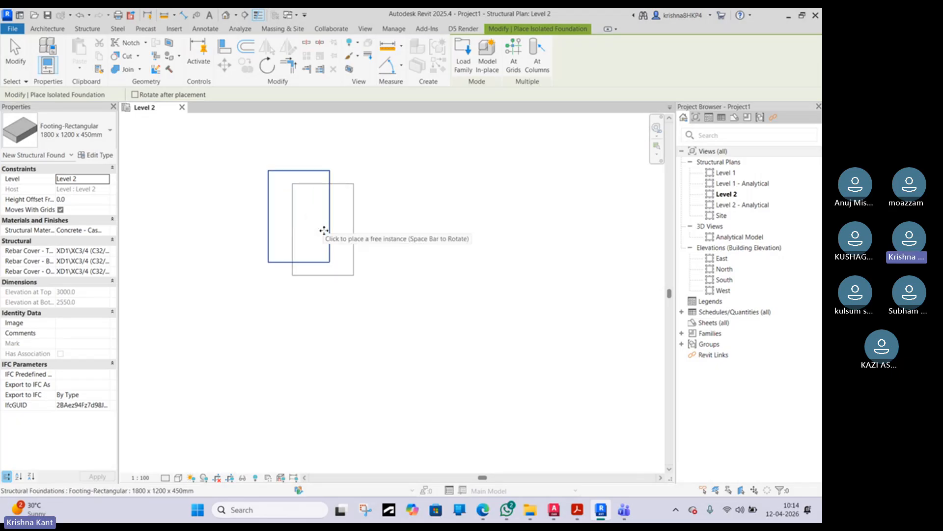
- Place a Footing-Rectangular 2400 x 1800 x 450mm isolated foundation beside the first footing in the Level 2 plan
click(86, 139)
click(54, 202)
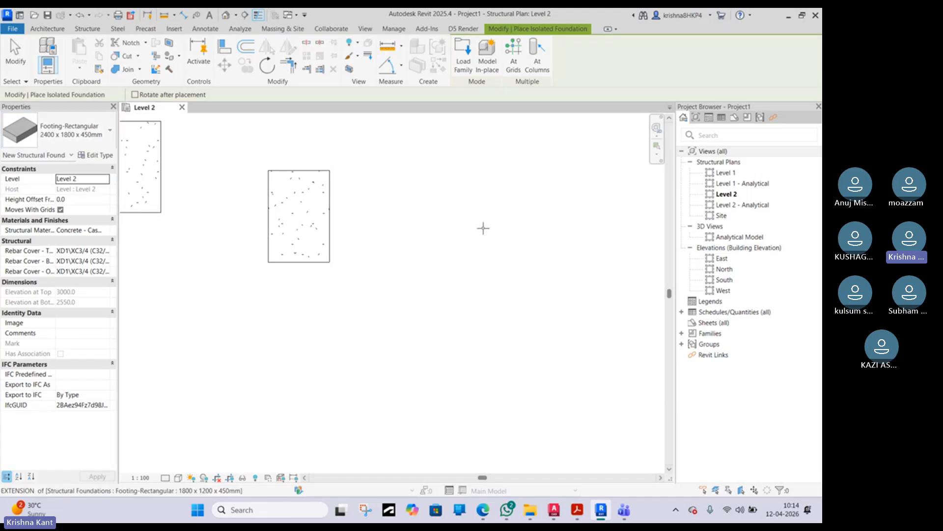
scroll(447, 222, down, 3)
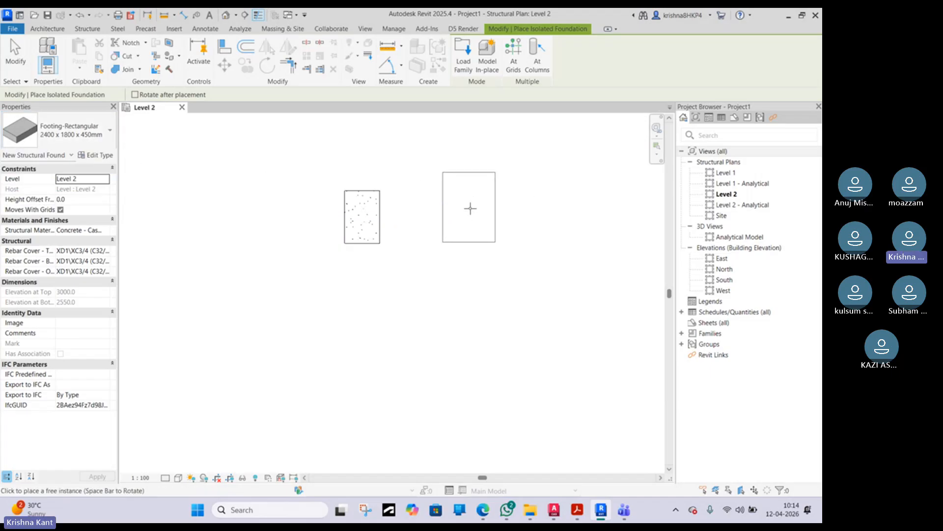
click(469, 216)
key(Escape)
key(Escape)
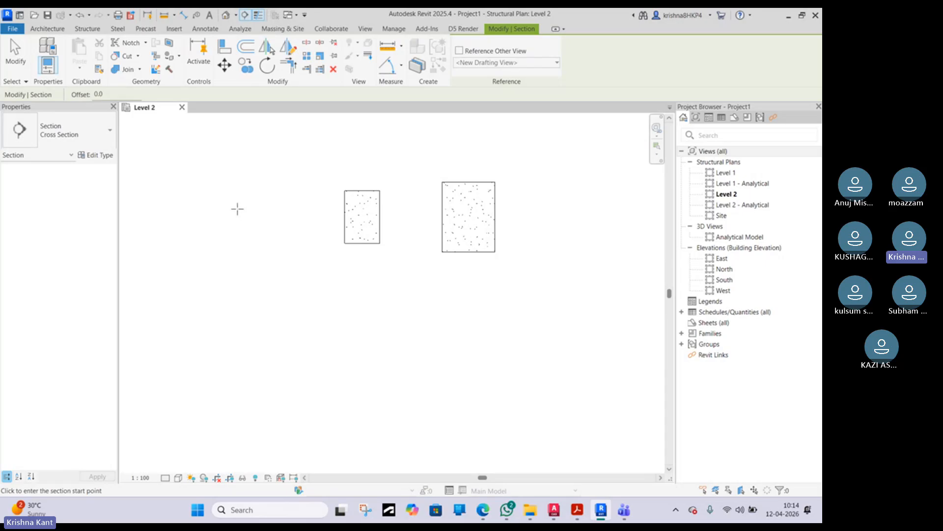
- Draw a horizontal cross section through both footings in the Level 2 plan and open the resulting section view
click(216, 219)
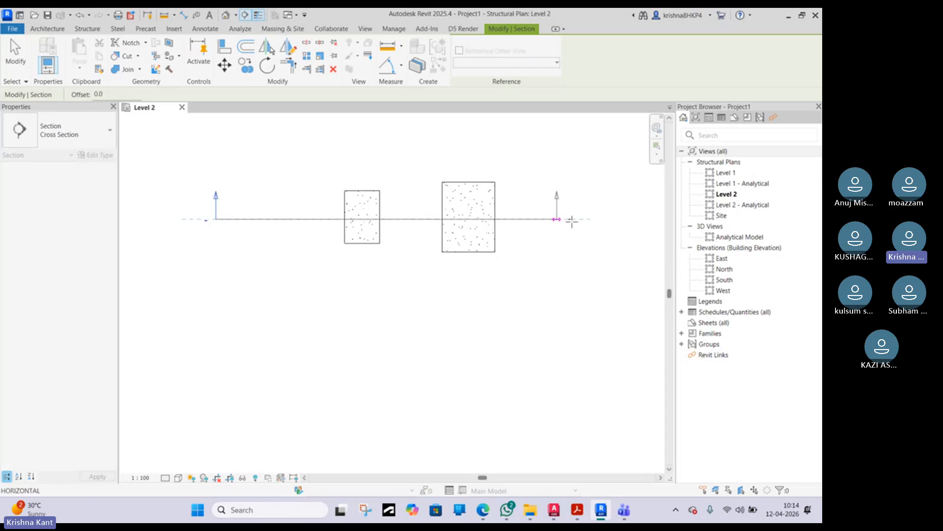
click(613, 219)
key(Escape)
key(Escape)
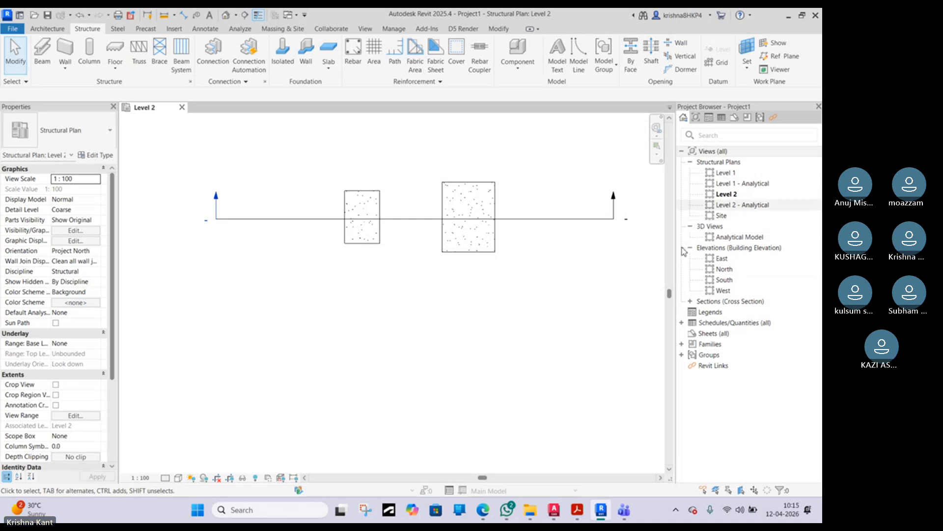
click(690, 302)
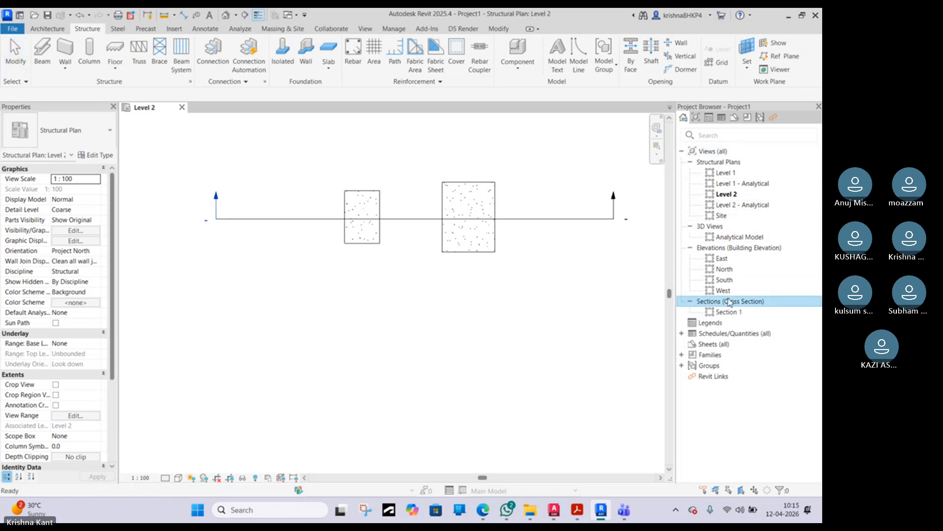
double_click(710, 312)
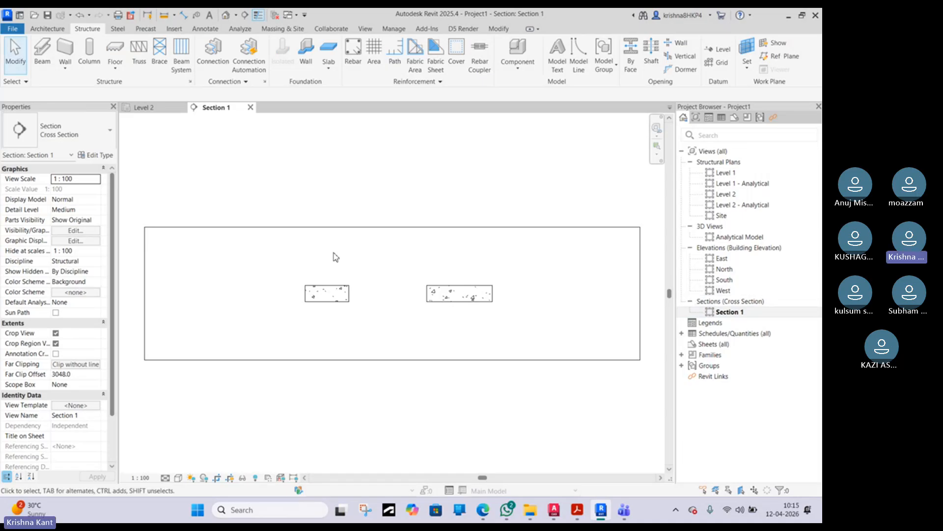
scroll(347, 303, up, 3)
click(327, 294)
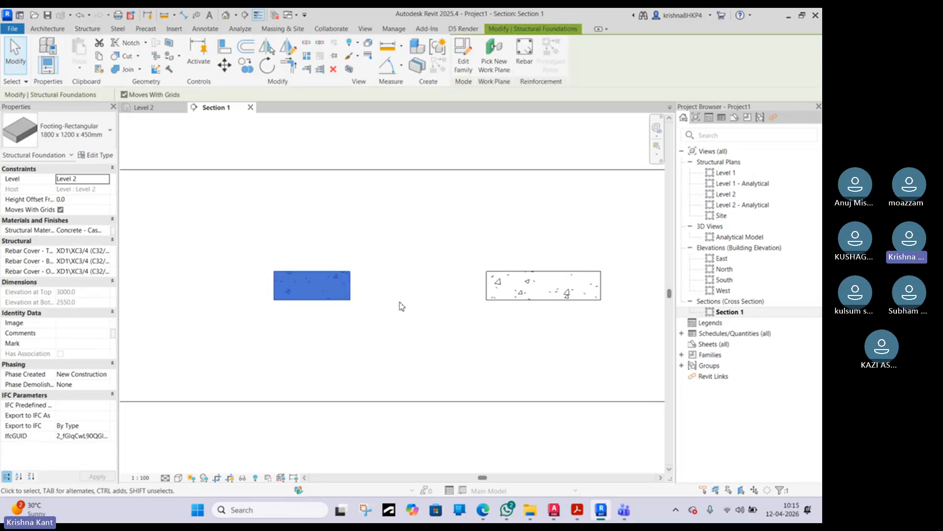
click(401, 308)
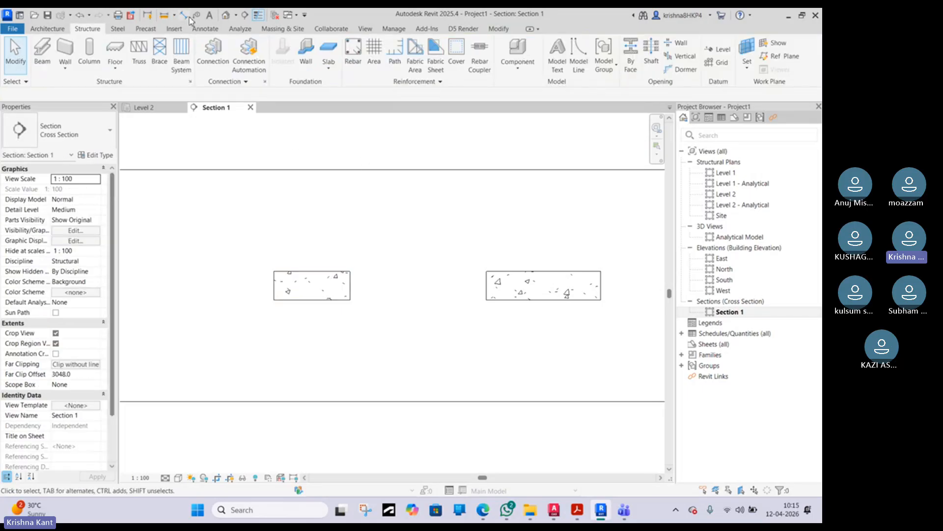
scroll(347, 263, down, 4)
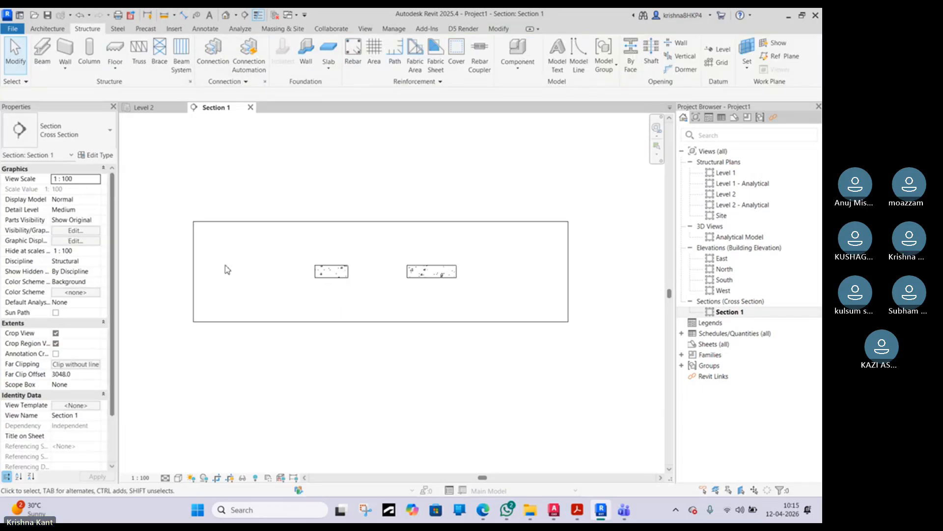
click(163, 109)
scroll(296, 290, down, 5)
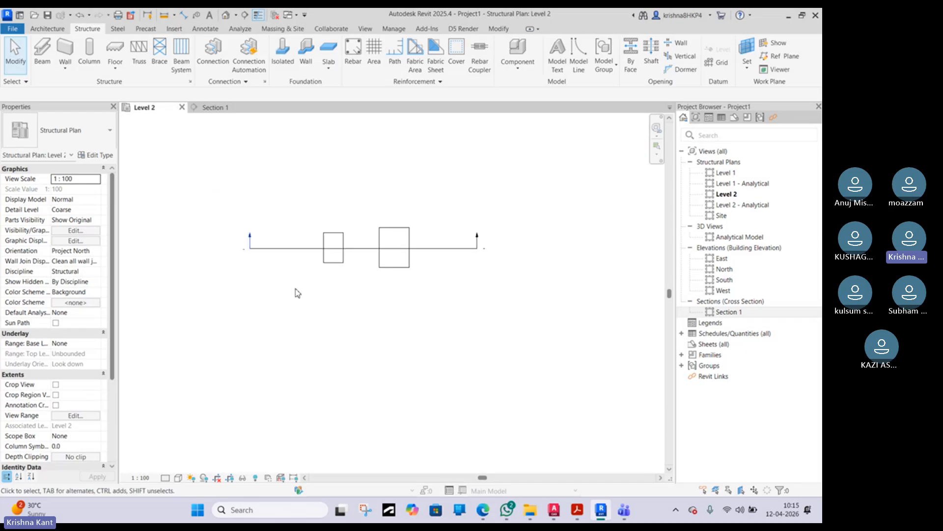
- Turn off Crop View and Crop Region Visible for the Section 1 view
click(216, 109)
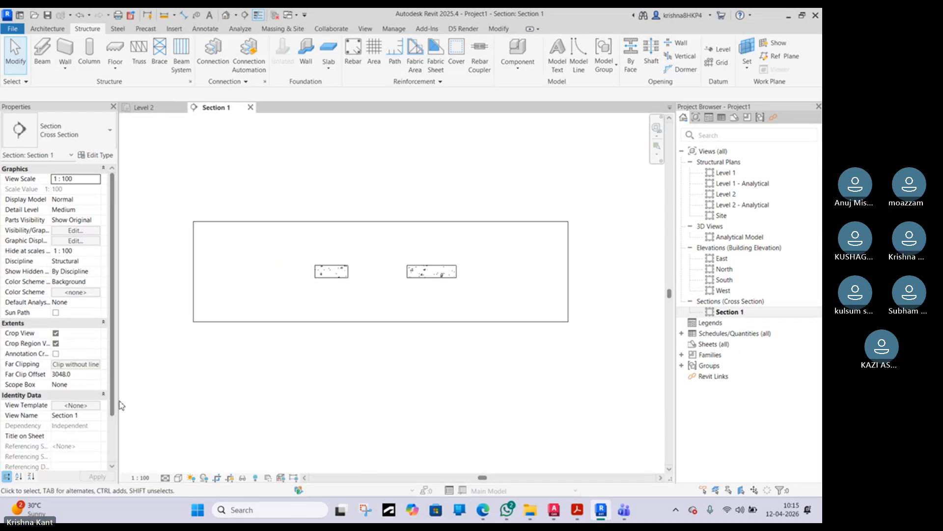
click(56, 333)
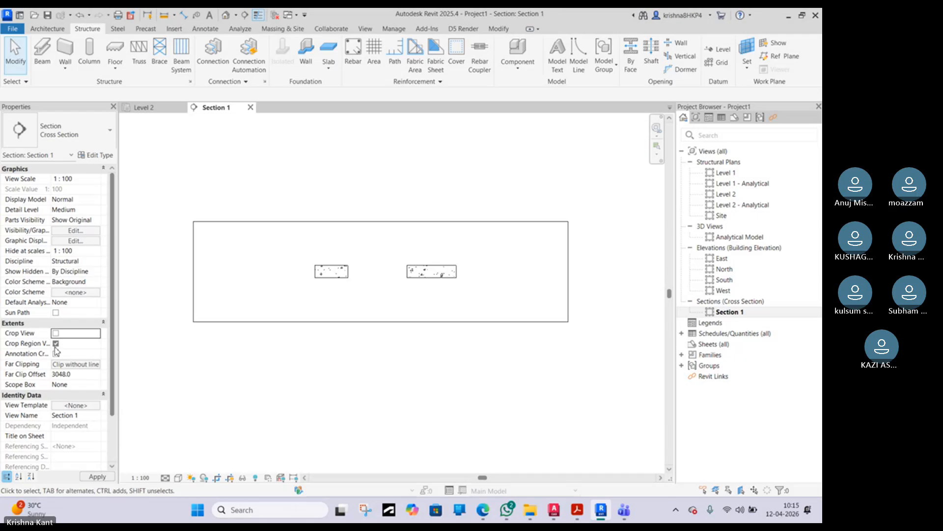
click(56, 343)
scroll(303, 347, down, 2)
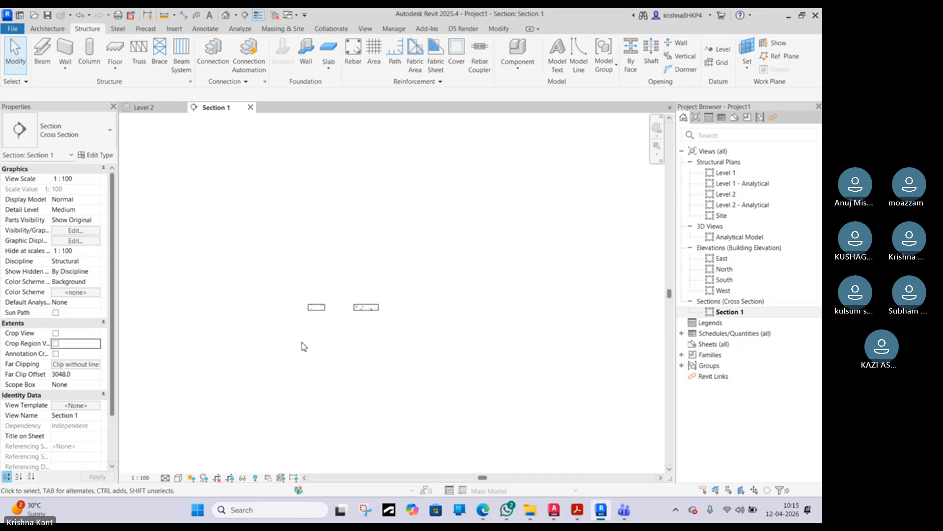
- Examine the two footings in Section 1 and in the Level 2 plan, and read the Edit Rebar Cover tool description
scroll(302, 343, up, 4)
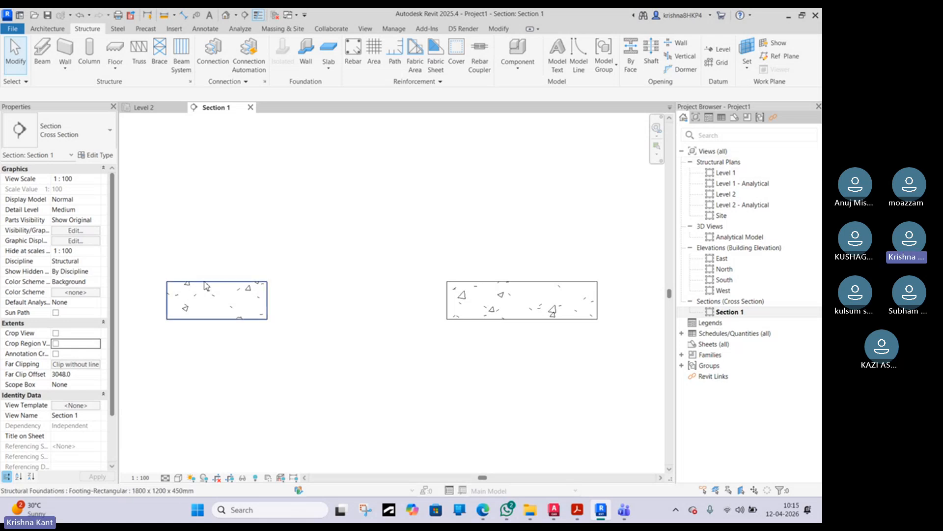
scroll(206, 285, up, 2)
click(223, 294)
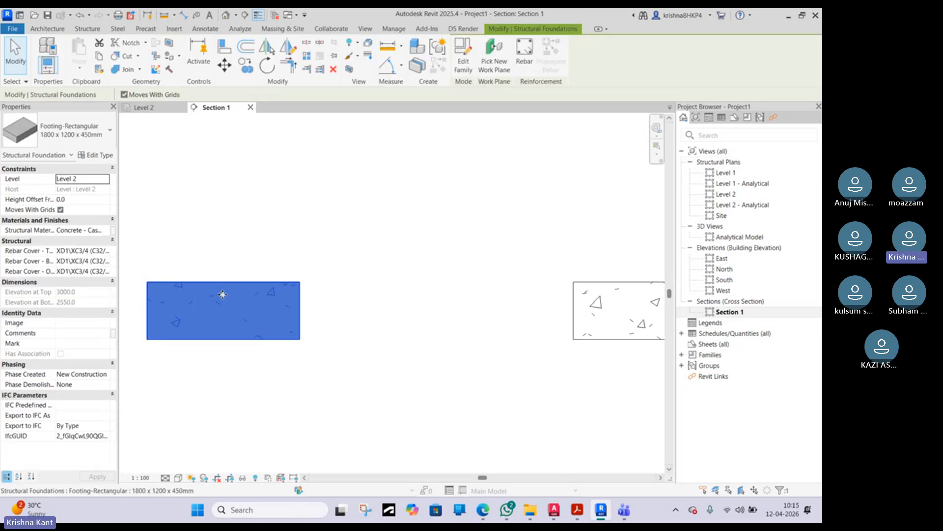
scroll(223, 294, down, 2)
click(322, 312)
scroll(189, 303, up, 4)
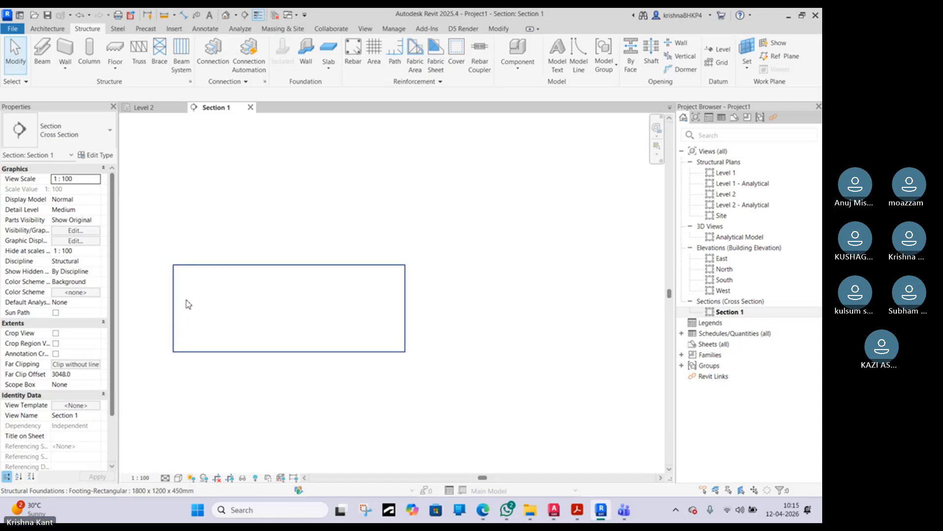
click(148, 107)
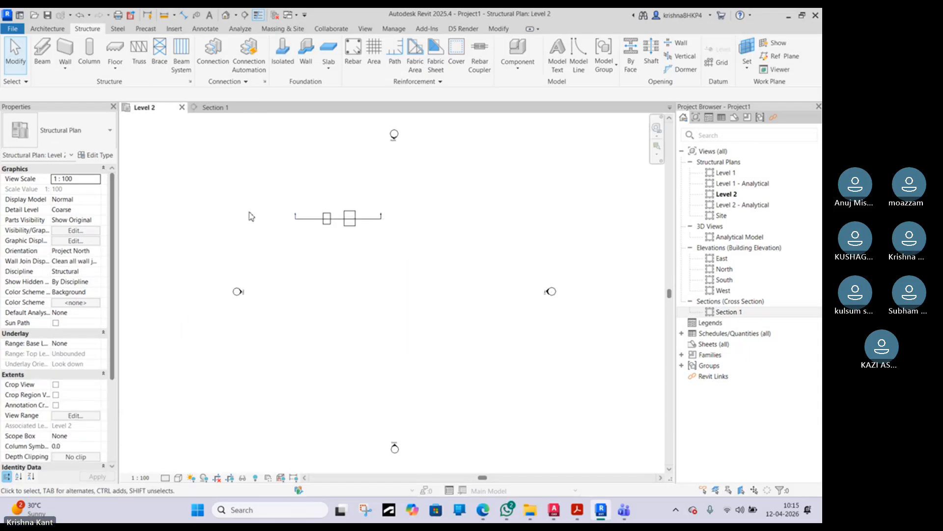
scroll(344, 235, up, 4)
scroll(357, 249, up, 3)
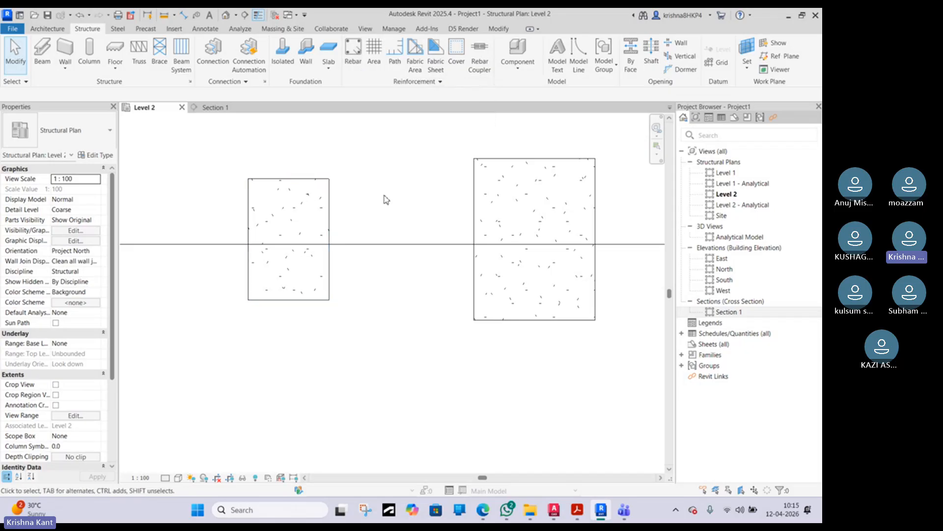
middle_drag(388, 164, 373, 228)
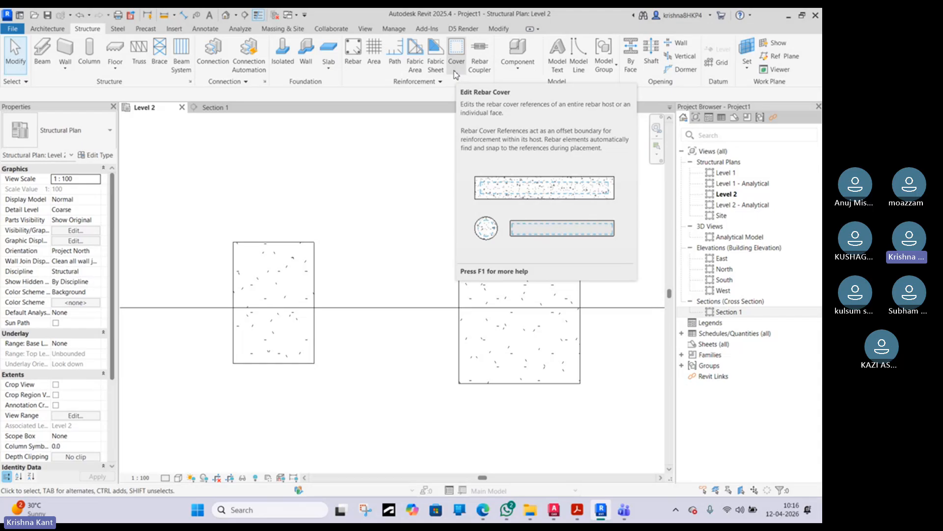
scroll(377, 252, down, 4)
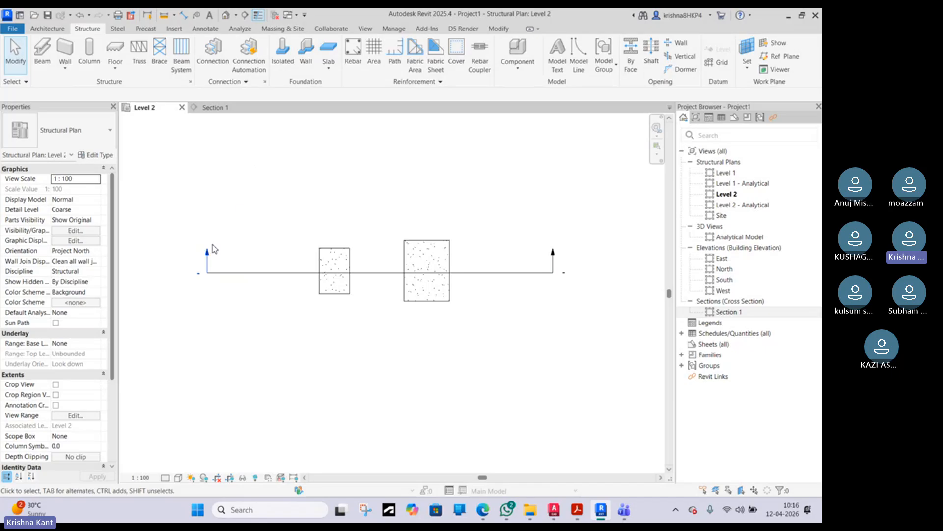
- Open the Section 1 view from its marker in Level 2 and examine the footing's cover outline with Edit Rebar Cover
double_click(207, 253)
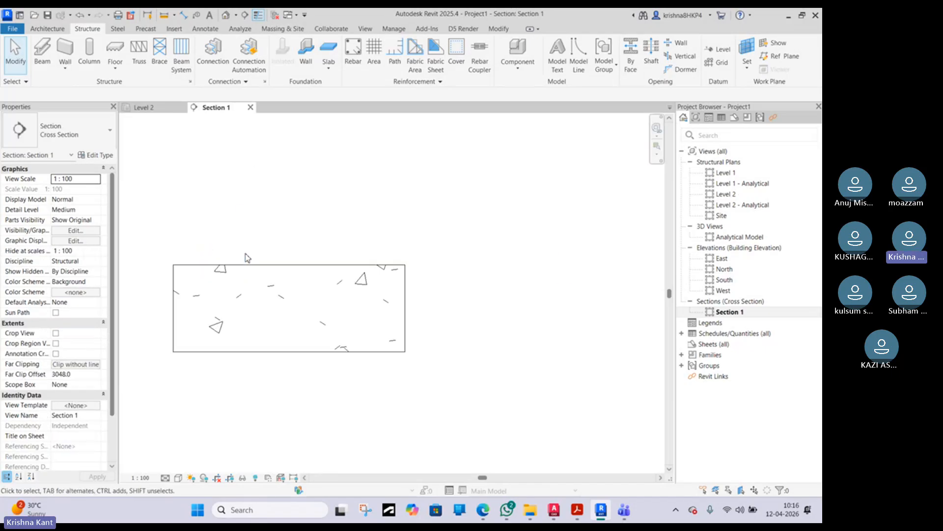
click(455, 63)
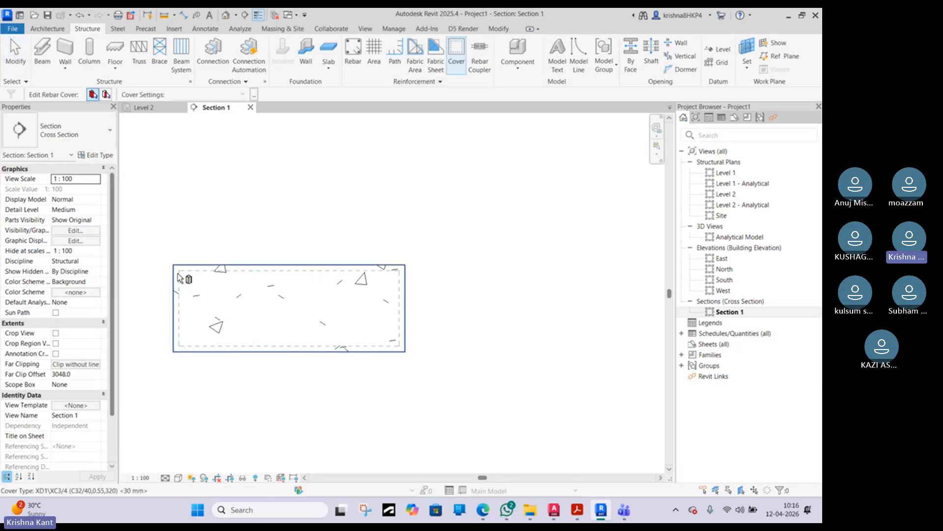
scroll(183, 275, up, 2)
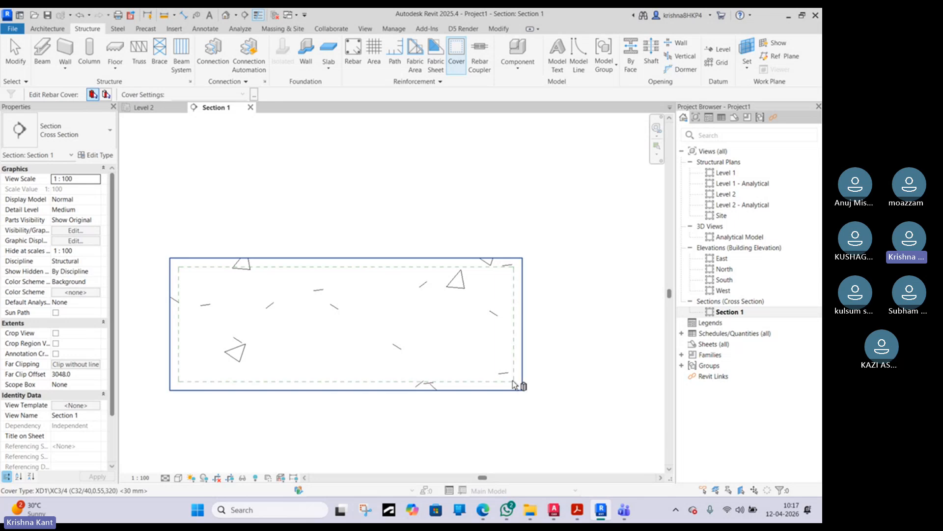
scroll(185, 270, up, 2)
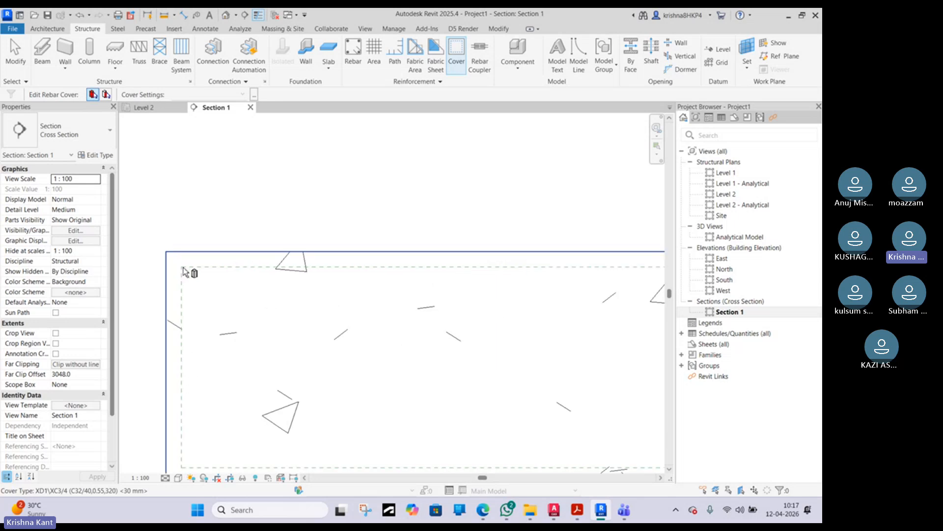
scroll(219, 268, down, 2)
scroll(186, 277, up, 2)
scroll(185, 277, up, 1)
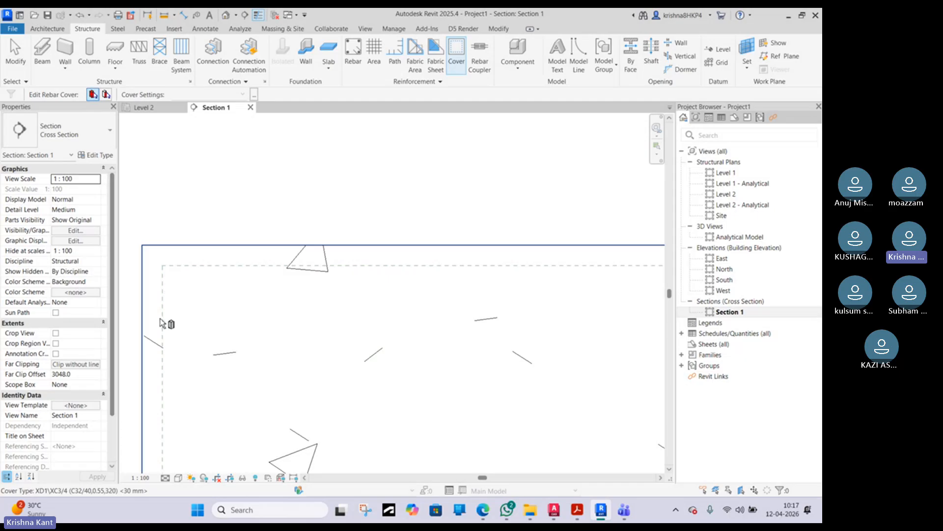
scroll(167, 354, down, 2)
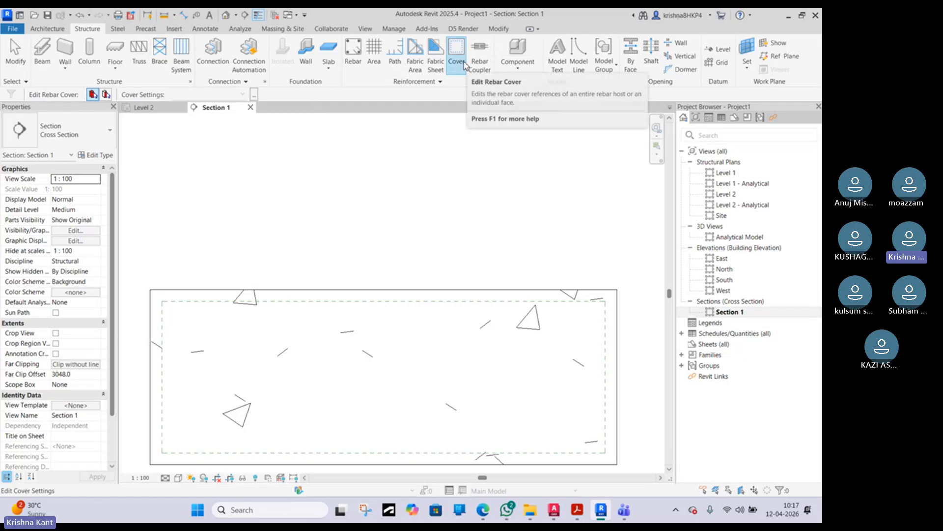
- Review the descriptions and cover values of the predefined entries in Rebar Cover Settings
click(254, 95)
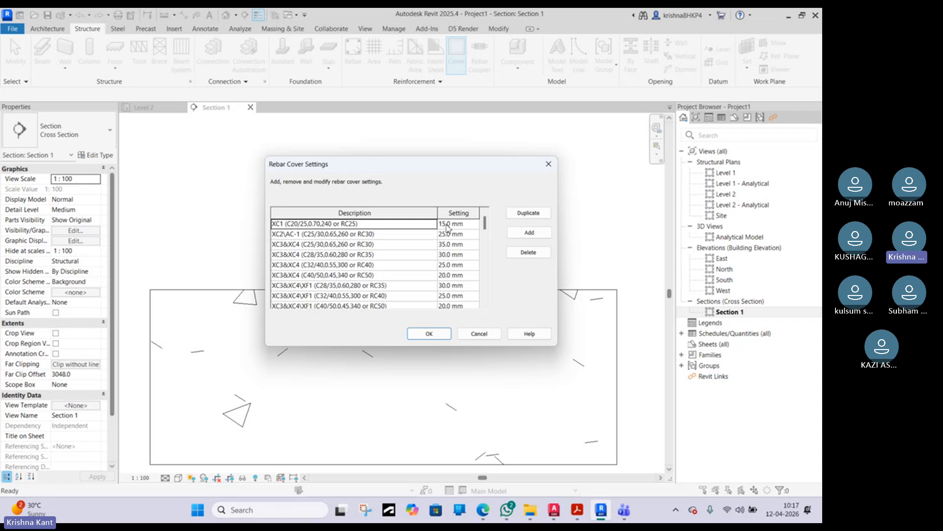
scroll(442, 238, down, 1)
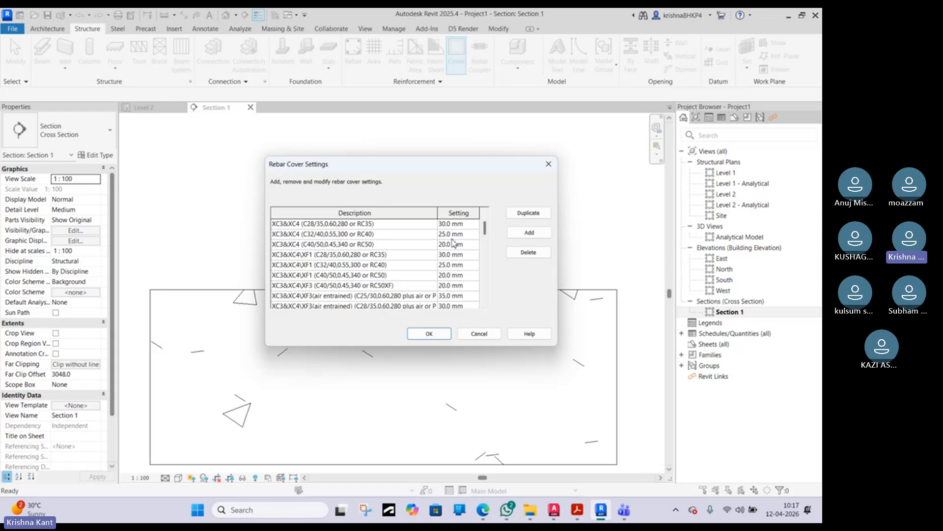
scroll(453, 242, up, 1)
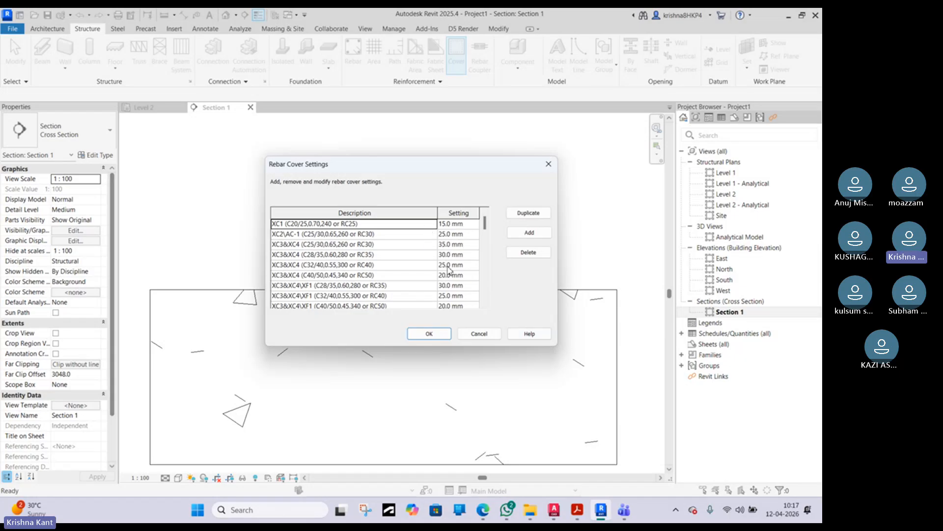
scroll(448, 269, down, 5)
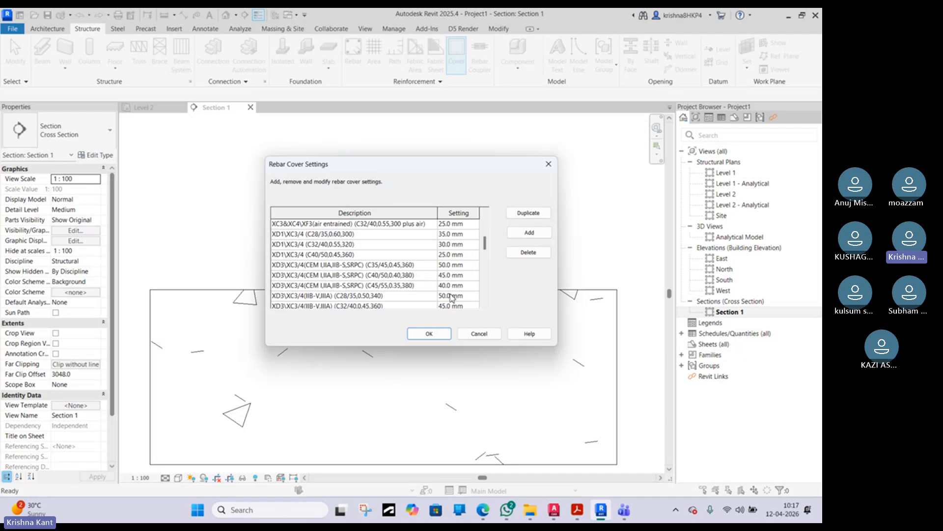
scroll(451, 290, down, 2)
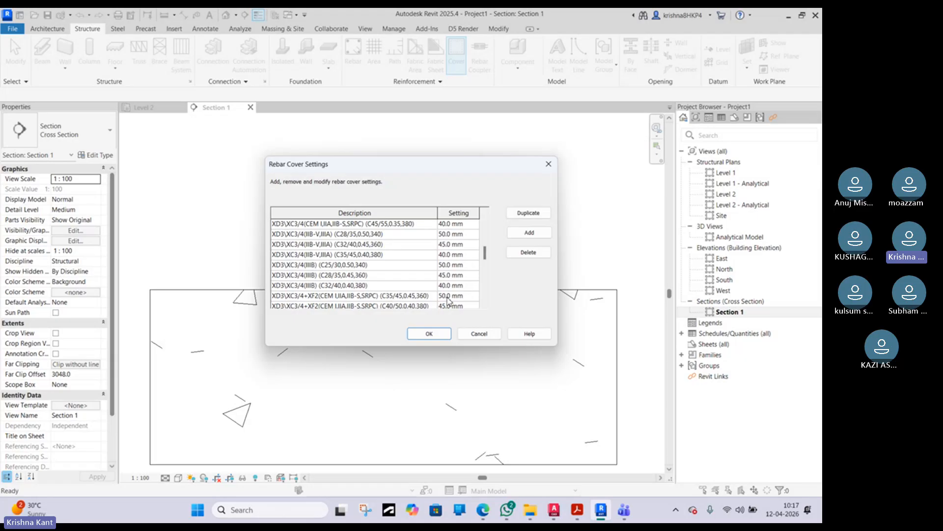
scroll(449, 298, down, 4)
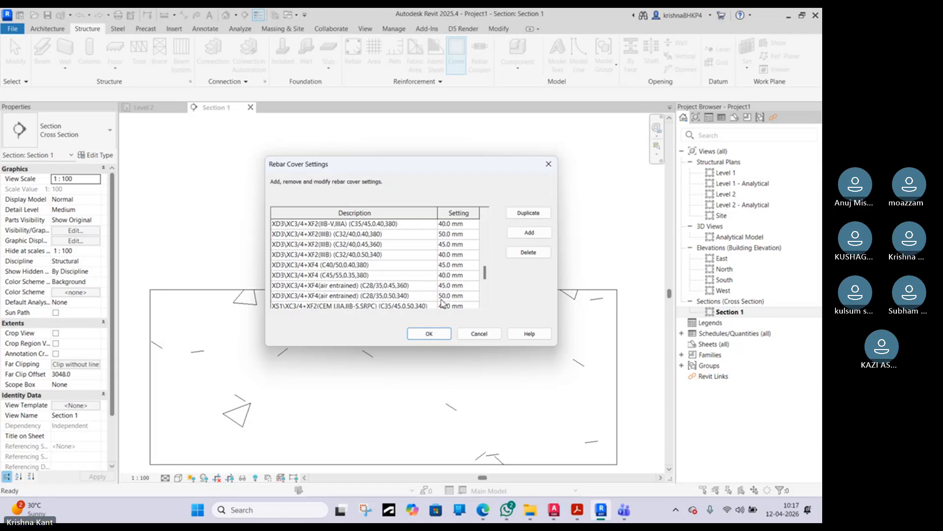
scroll(453, 299, down, 2)
scroll(453, 297, up, 5)
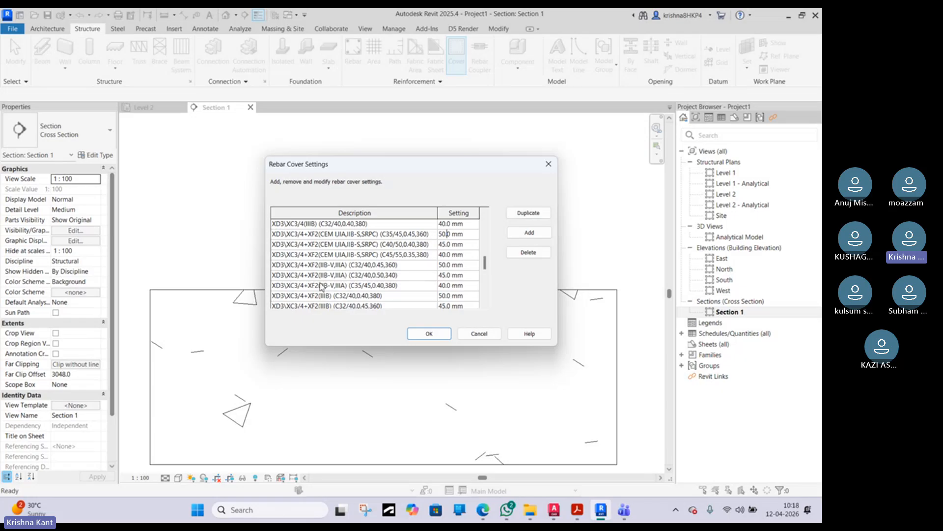
click(475, 297)
click(411, 298)
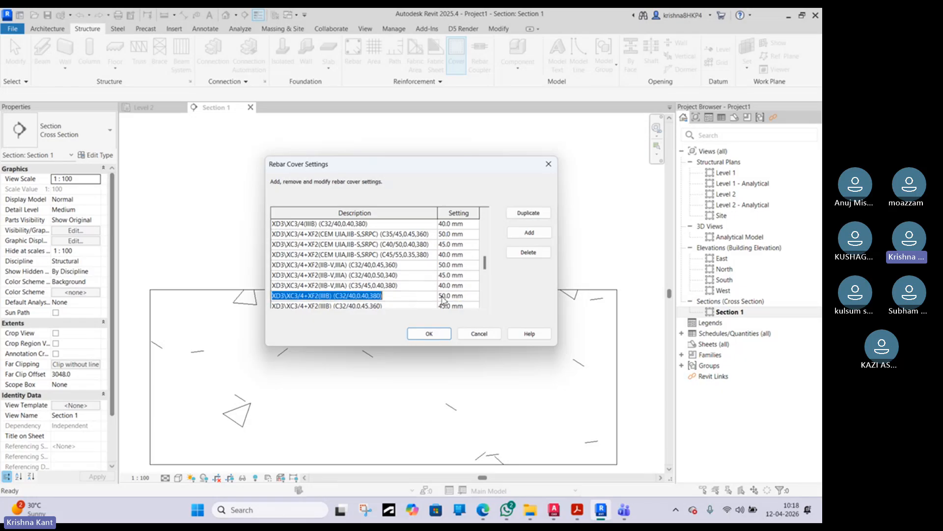
click(429, 333)
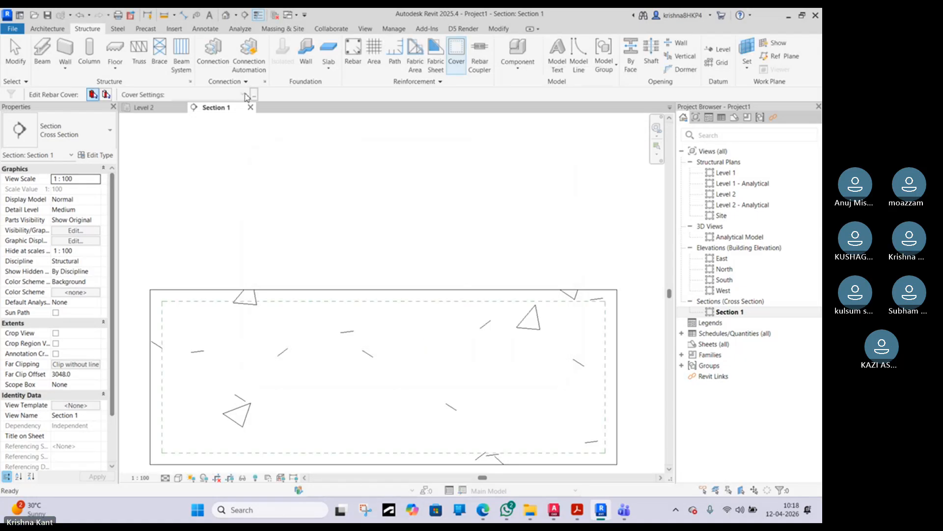
- Add a rebar cover setting named Footing with a 50 mm cover in Rebar Cover Settings
click(254, 95)
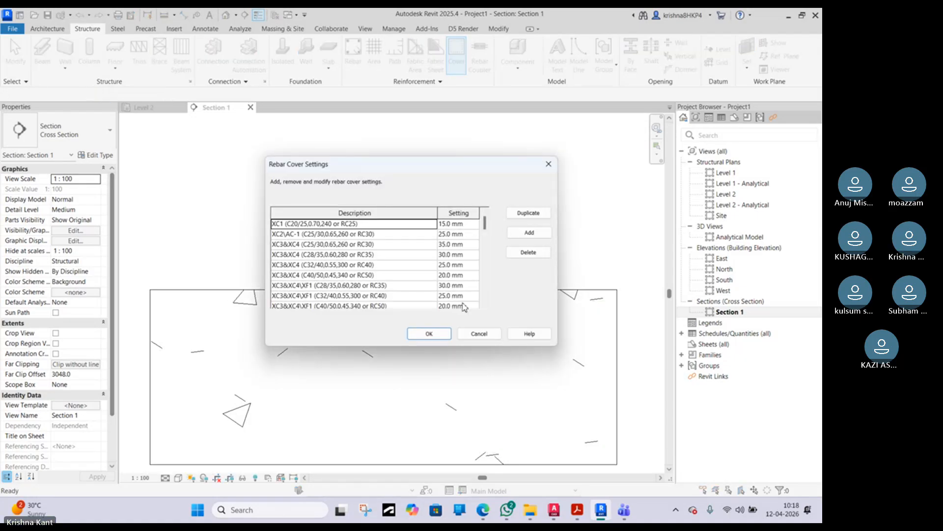
scroll(458, 277, down, 5)
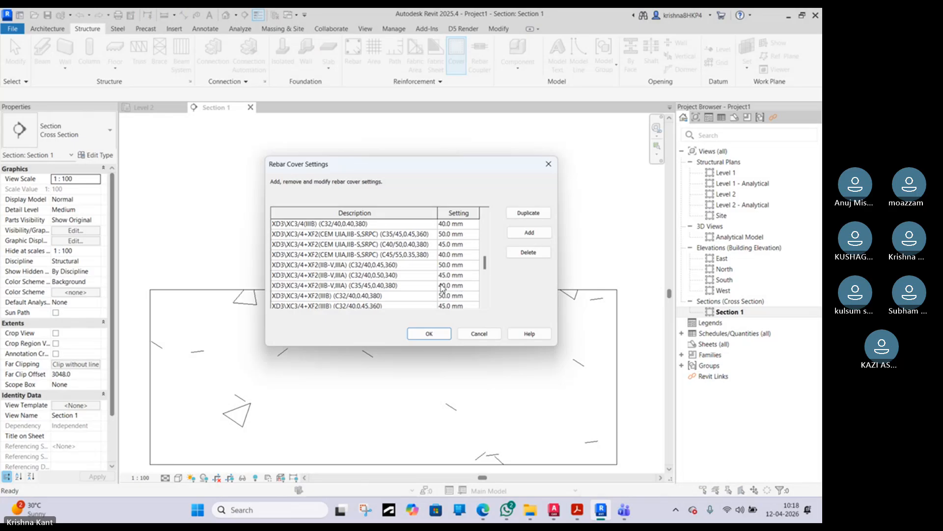
click(396, 296)
click(457, 296)
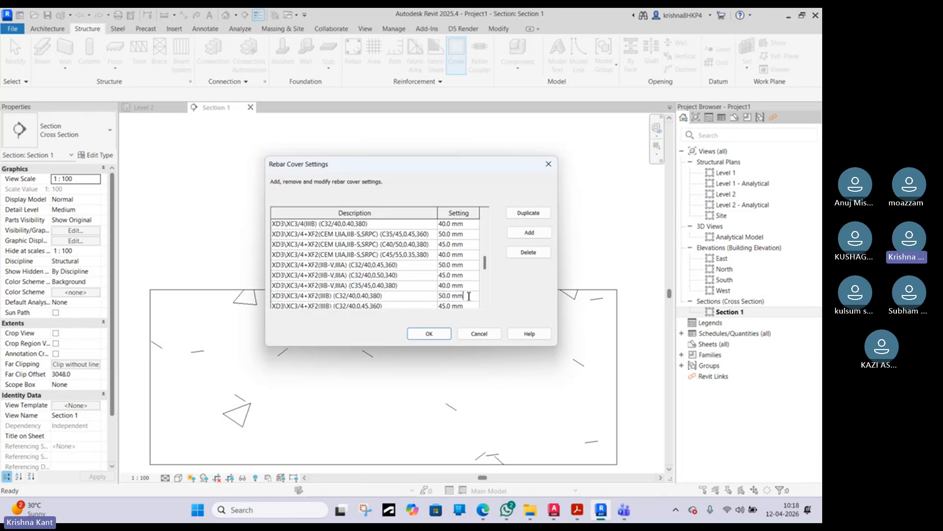
click(542, 238)
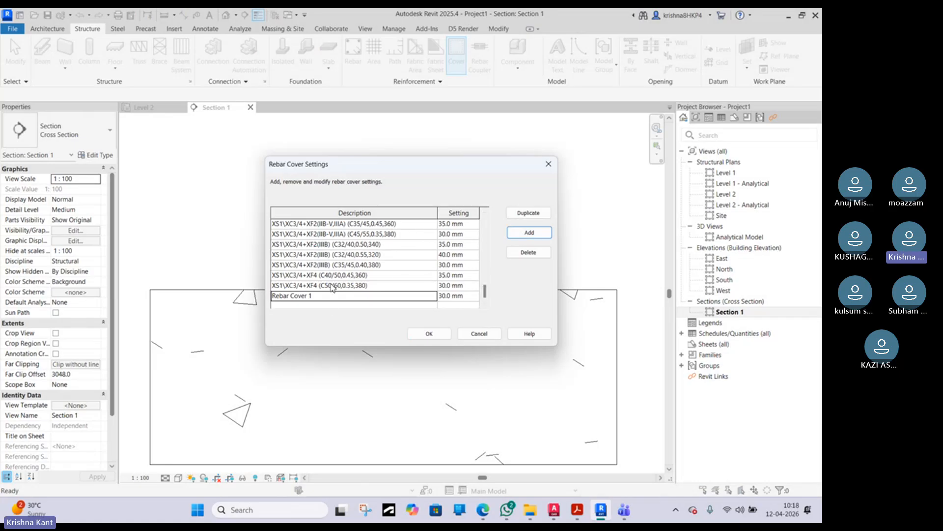
click(324, 299)
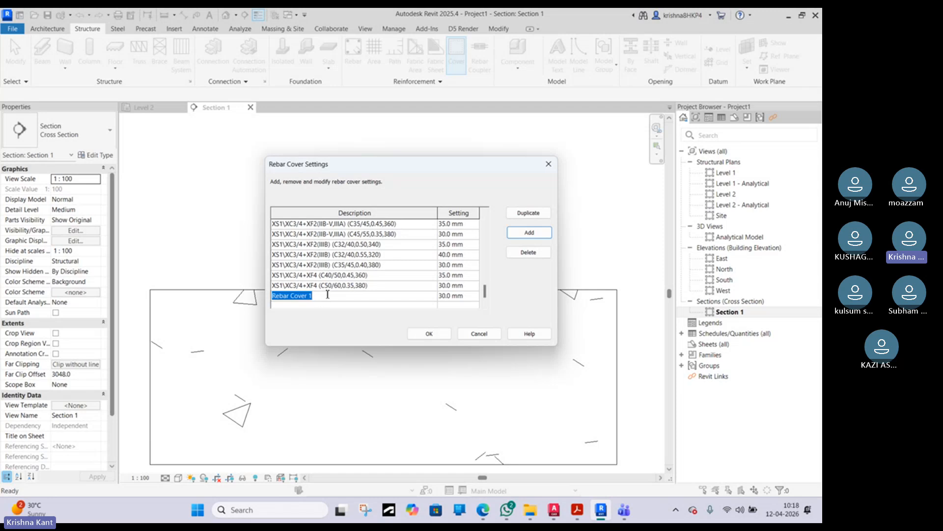
text(F)
text(ootin)
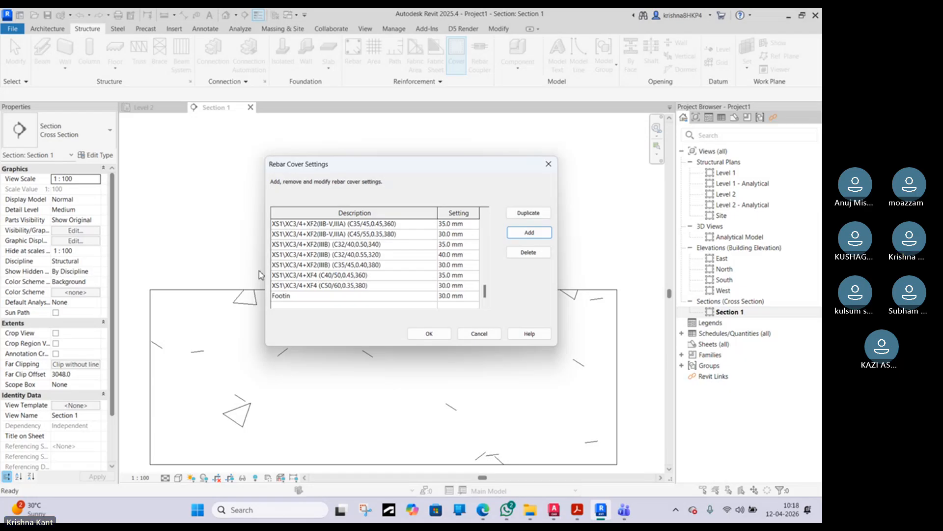
text(g)
click(443, 294)
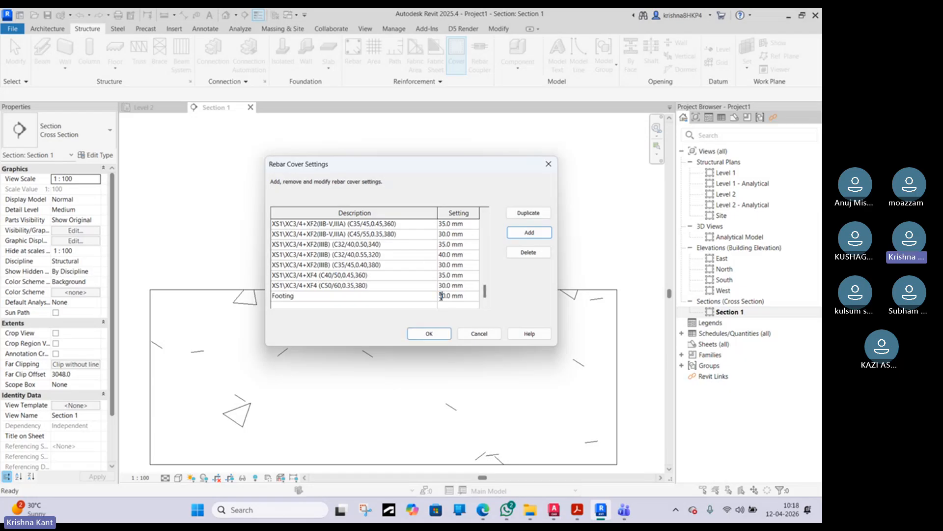
click(442, 333)
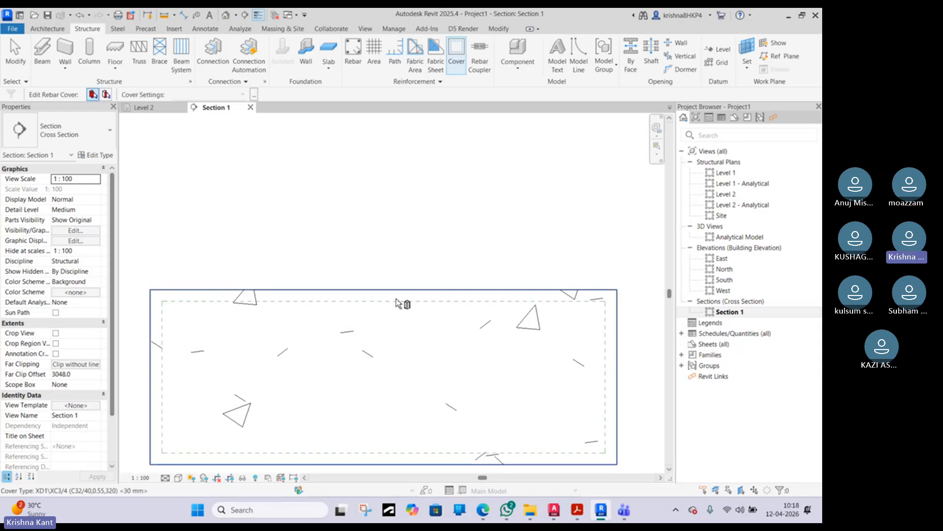
- Browse the cover settings available for the footing in Section 1 and check the Footing entry in Rebar Cover Settings
scroll(399, 301, down, 1)
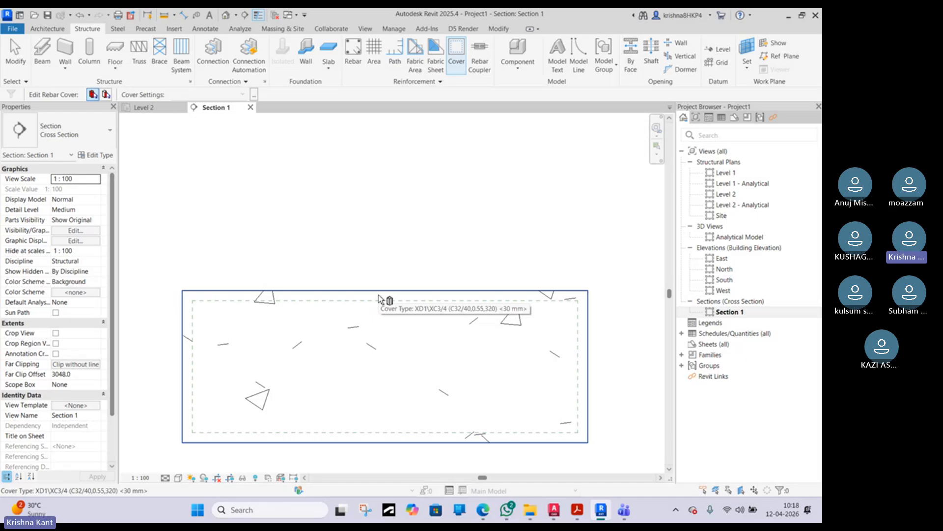
click(379, 298)
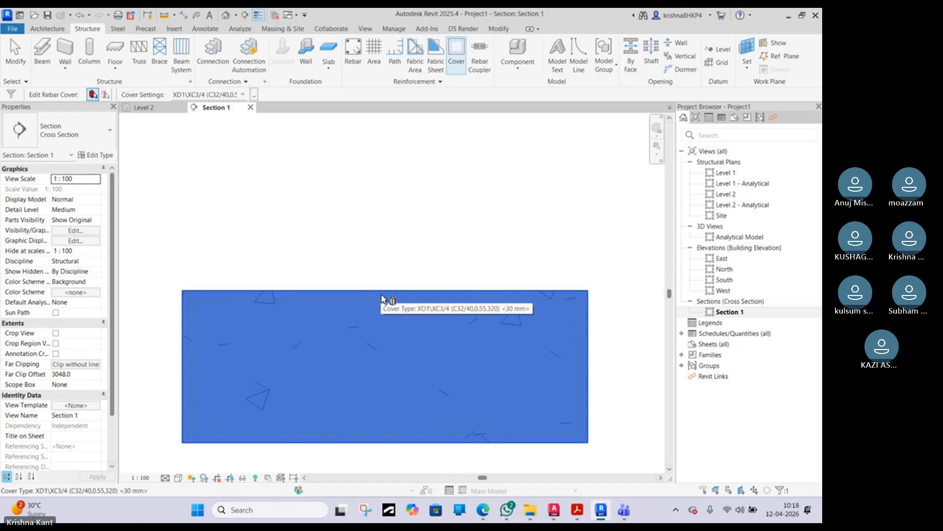
click(242, 94)
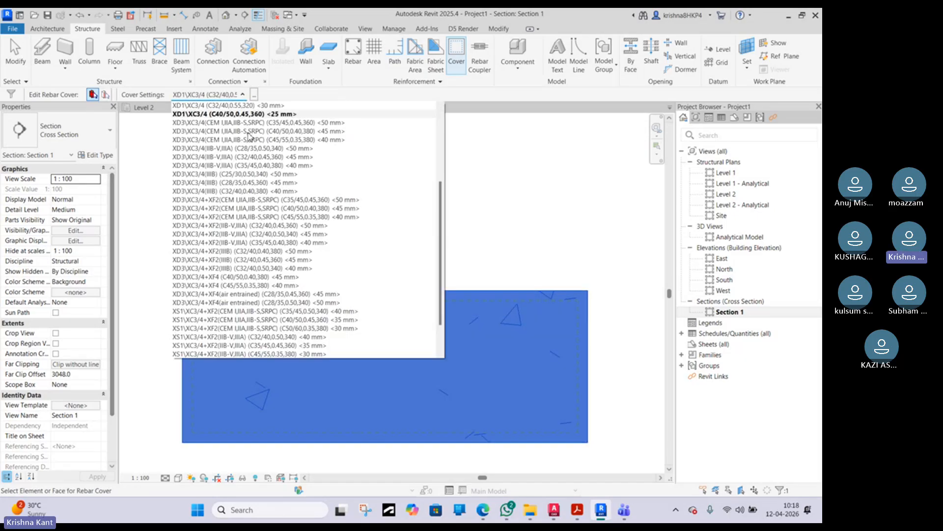
scroll(298, 295, down, 2)
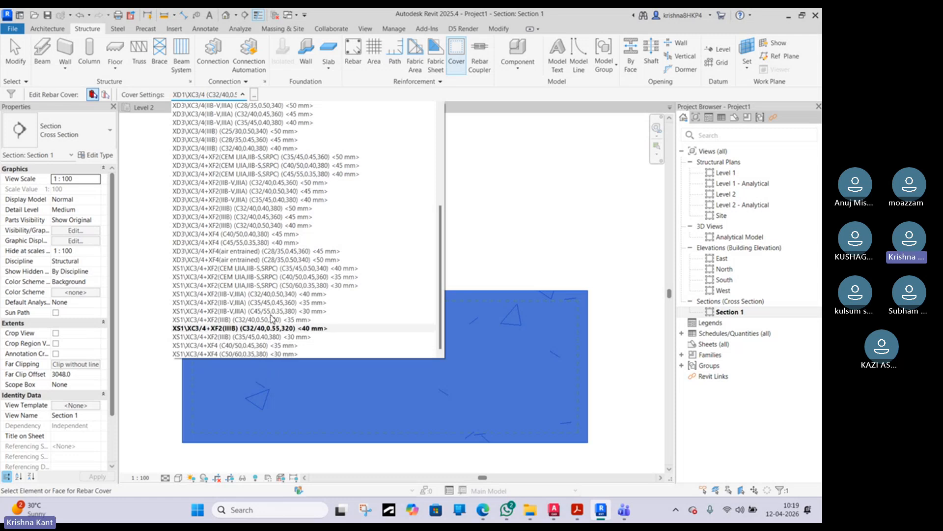
scroll(260, 226, up, 4)
scroll(260, 171, up, 2)
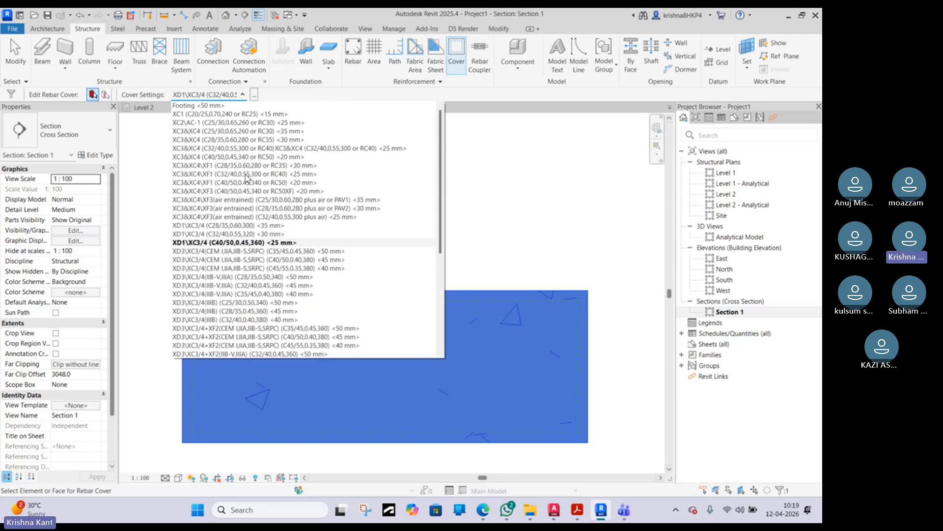
scroll(245, 185, down, 5)
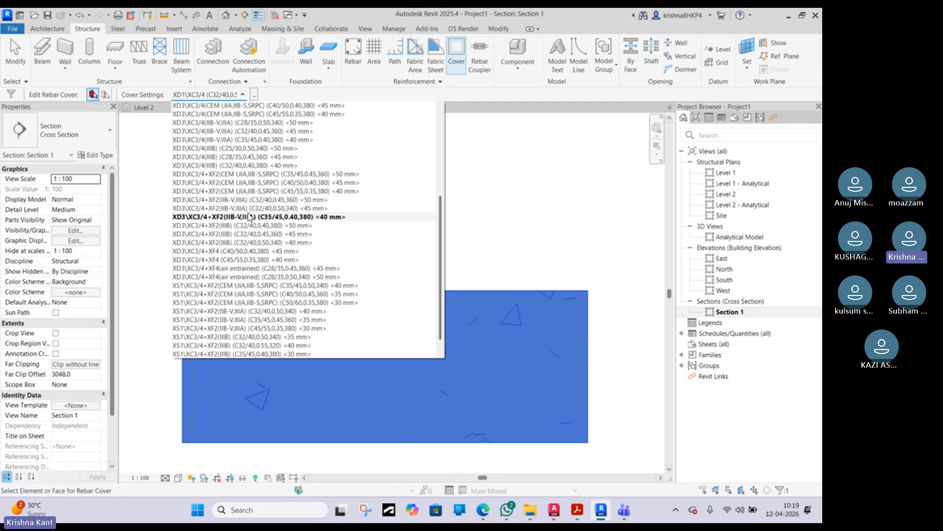
scroll(248, 211, down, 1)
scroll(249, 214, up, 5)
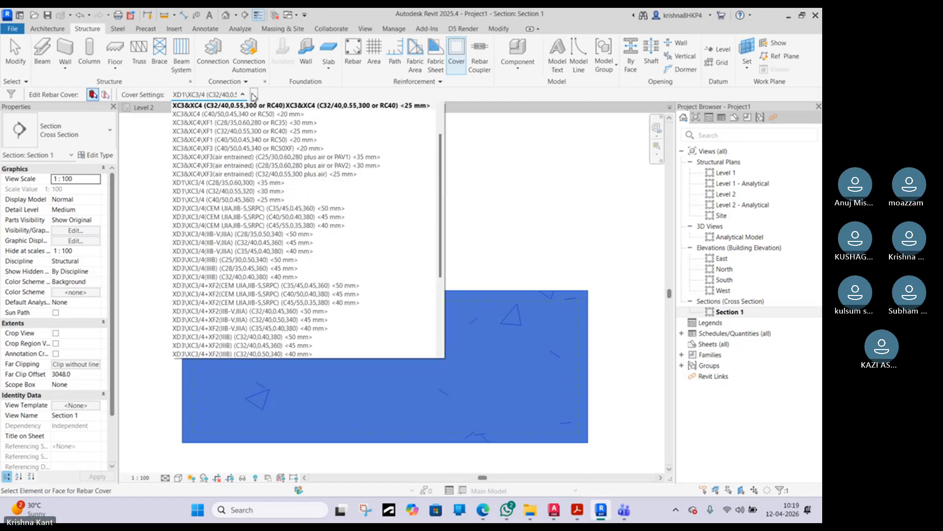
click(253, 96)
click(254, 94)
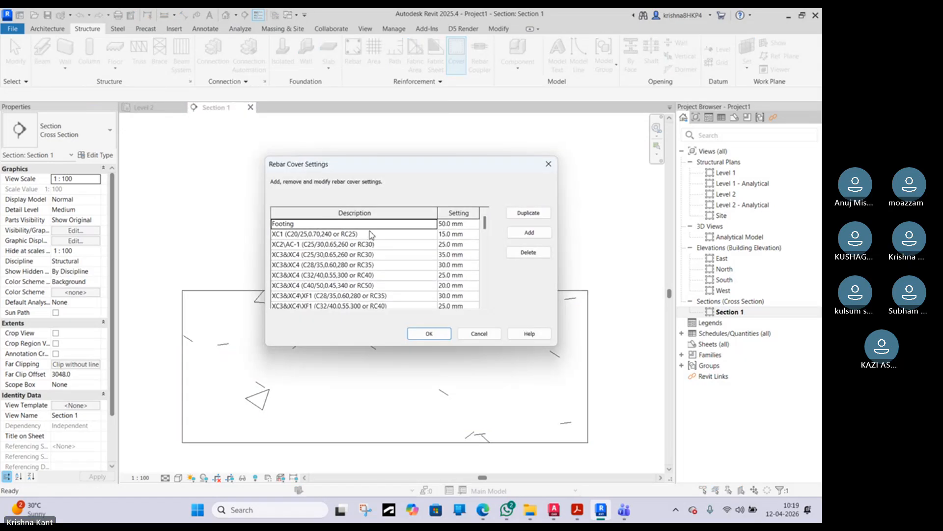
click(548, 163)
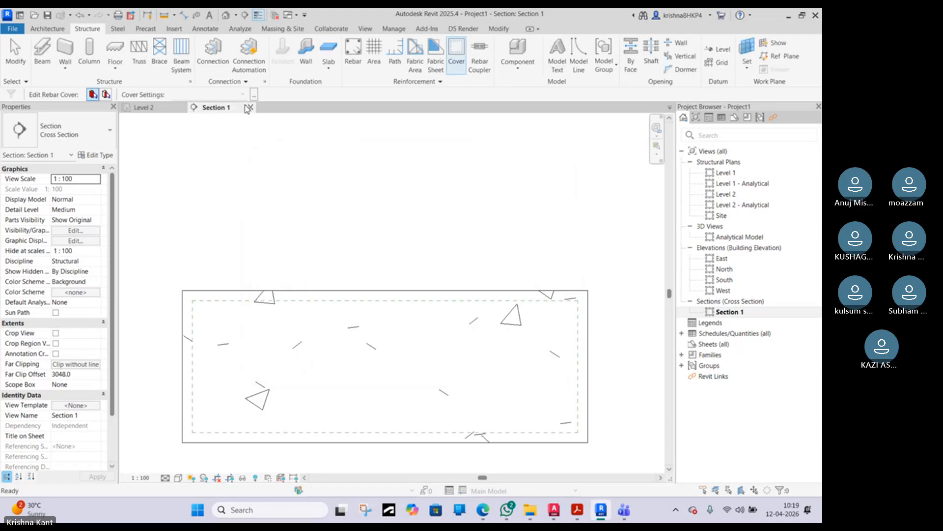
- Assign the Footing <50 mm> rebar cover setting to the narrower footing in Section 1
click(337, 301)
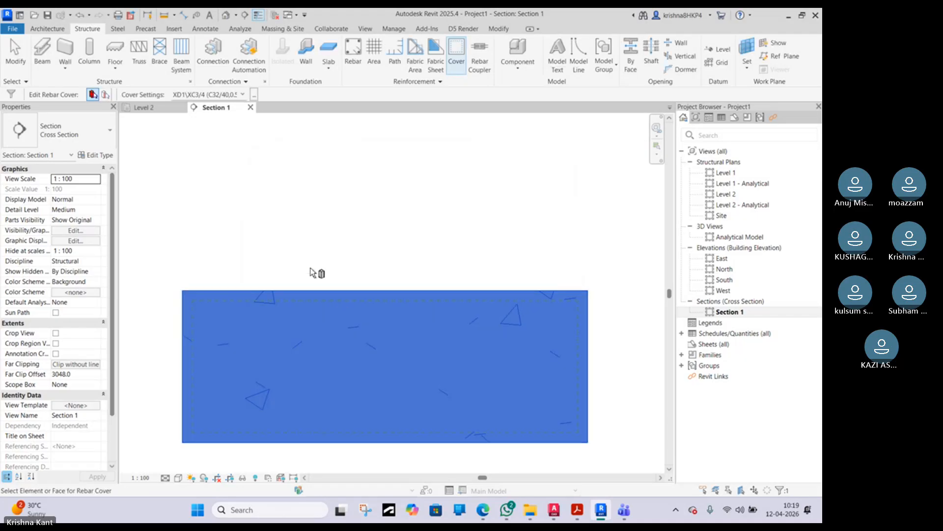
click(243, 95)
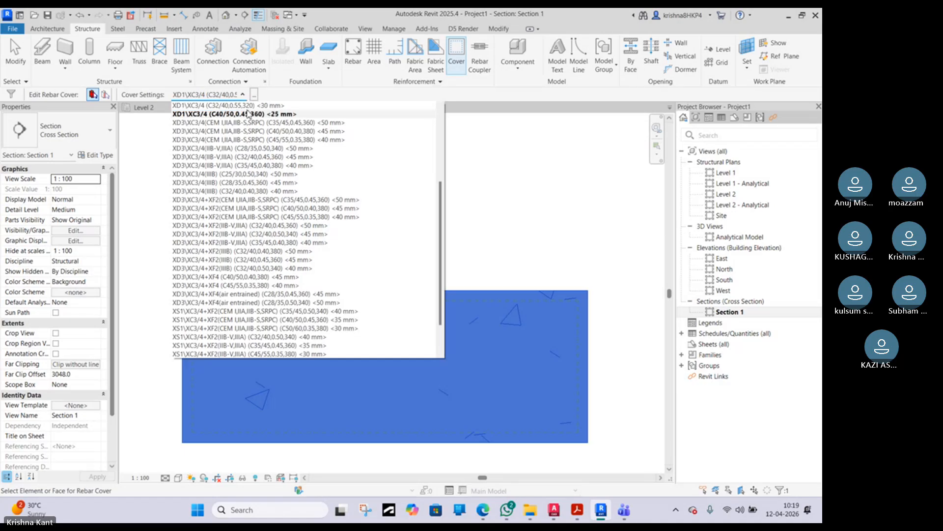
scroll(263, 160, up, 3)
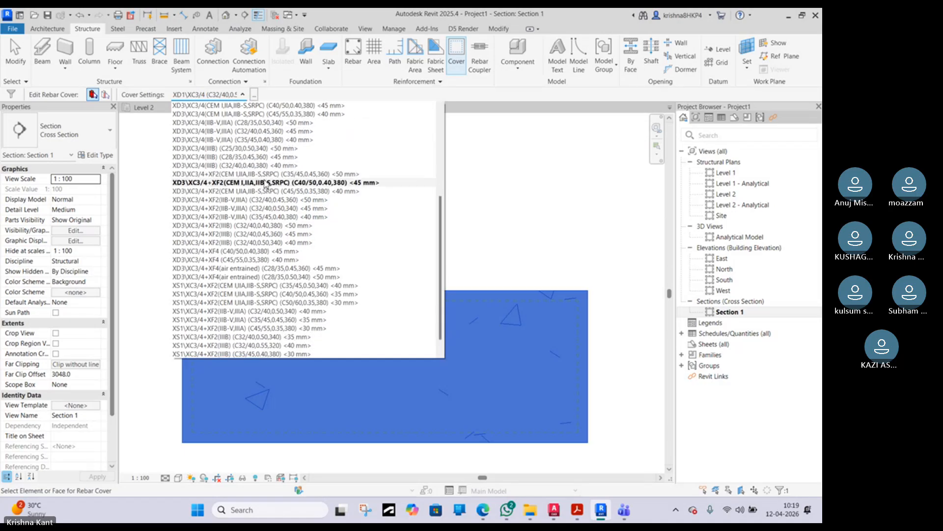
scroll(265, 183, up, 2)
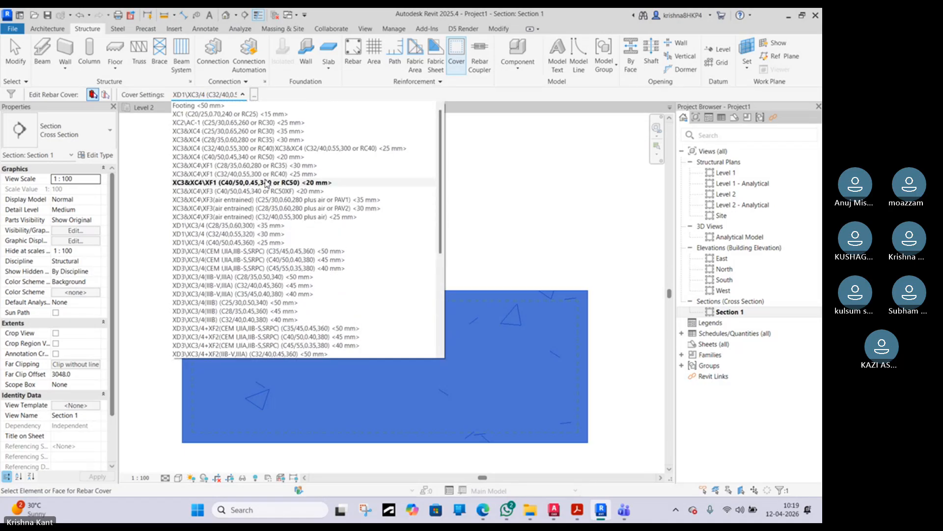
click(225, 106)
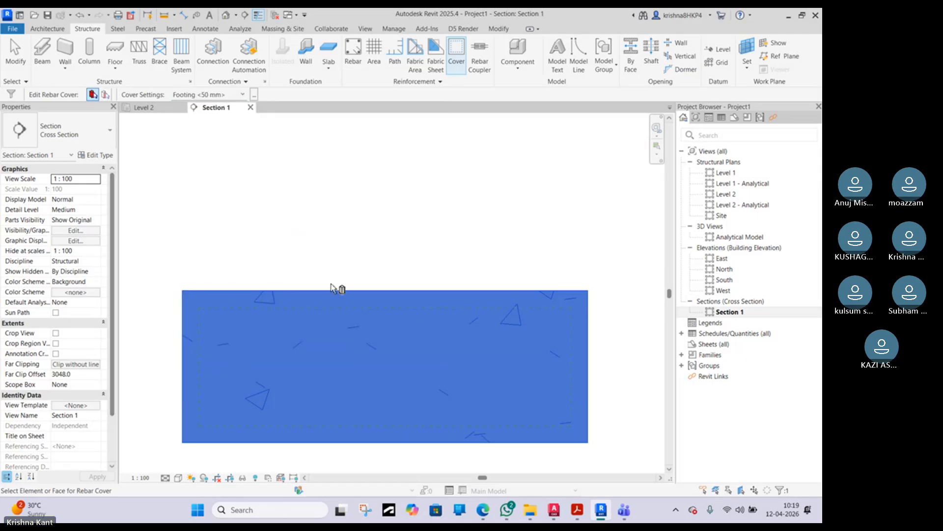
click(331, 252)
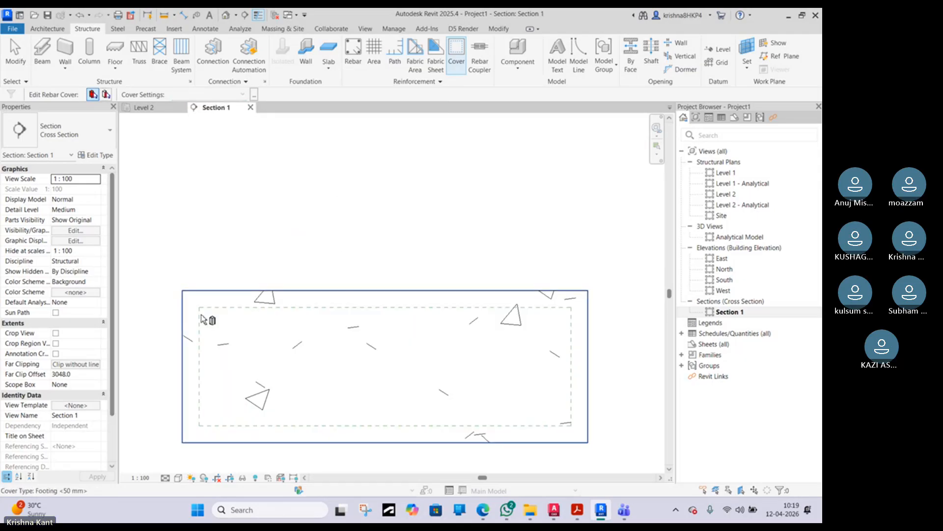
- Assign the Footing <50 mm> rebar cover setting to the second, wider footing in Section 1
scroll(516, 435, down, 2)
scroll(508, 428, down, 3)
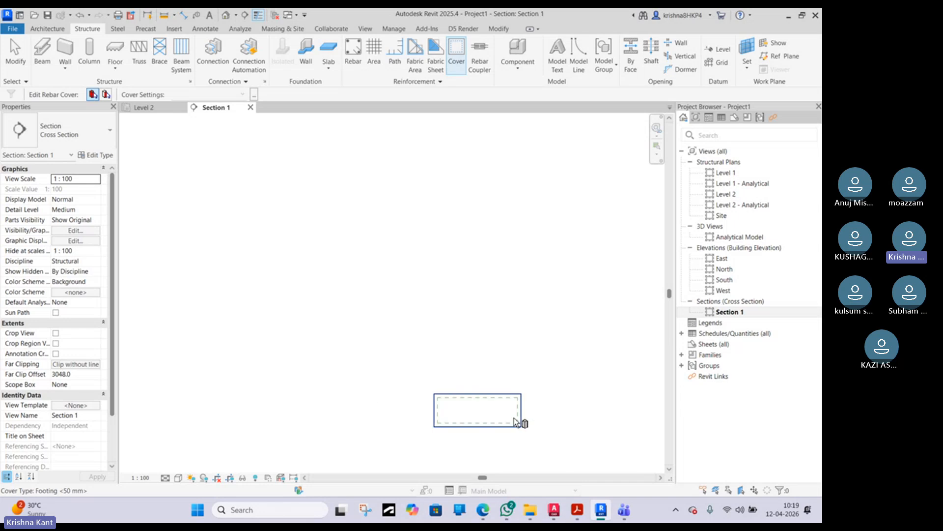
middle_drag(513, 416, 352, 371)
middle_drag(477, 346, 410, 336)
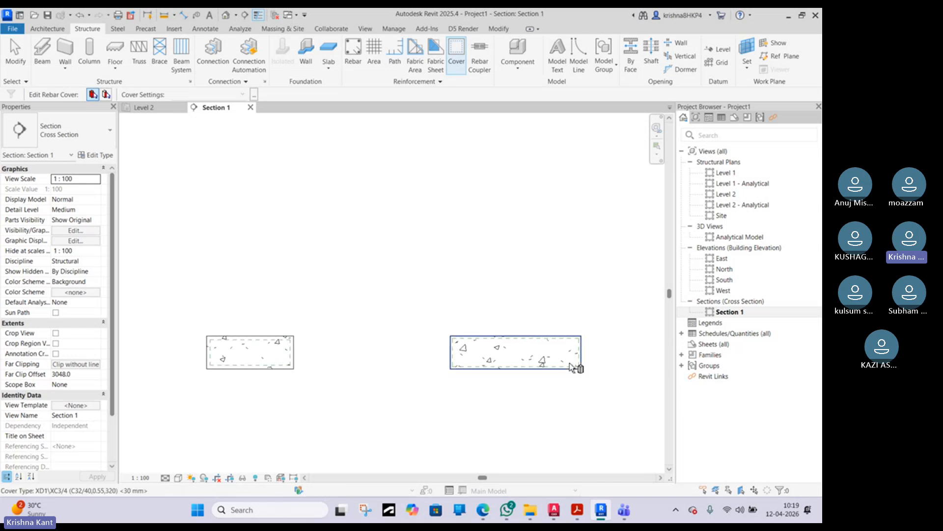
click(570, 366)
click(216, 95)
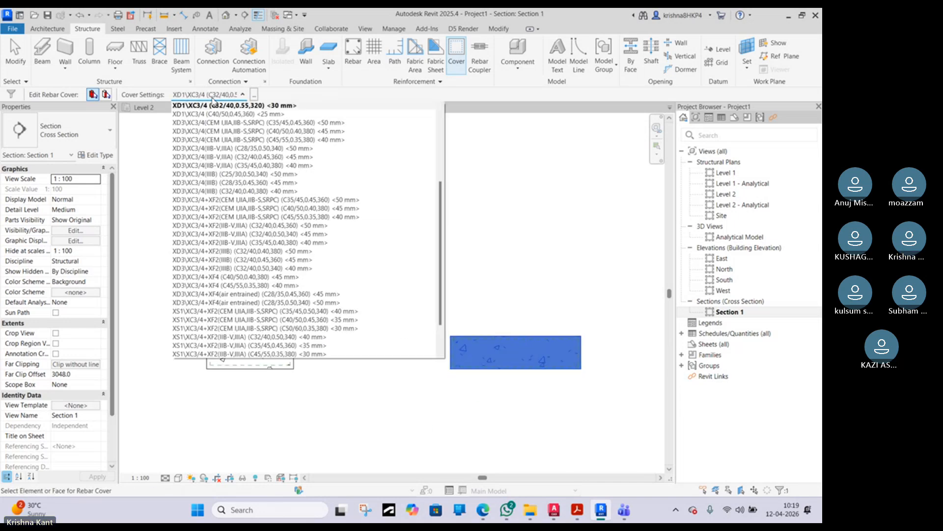
click(195, 112)
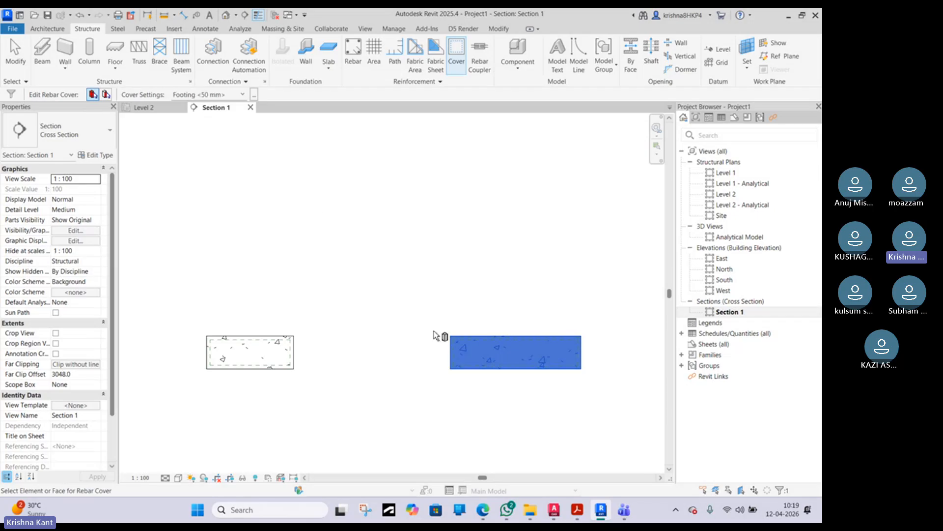
click(398, 366)
scroll(502, 347, up, 2)
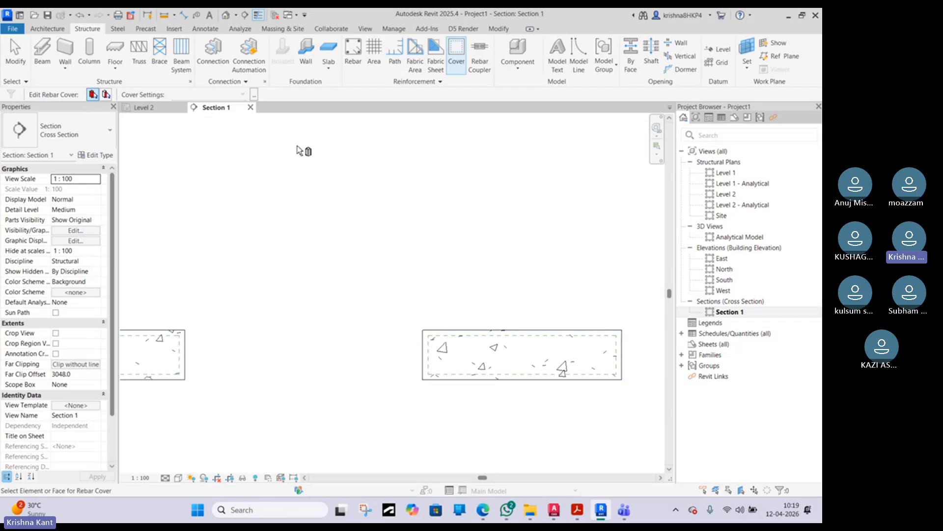
- Check both footings in the Level 2 plan, then return to Section 1 and examine the narrower footing's cover outline
click(147, 107)
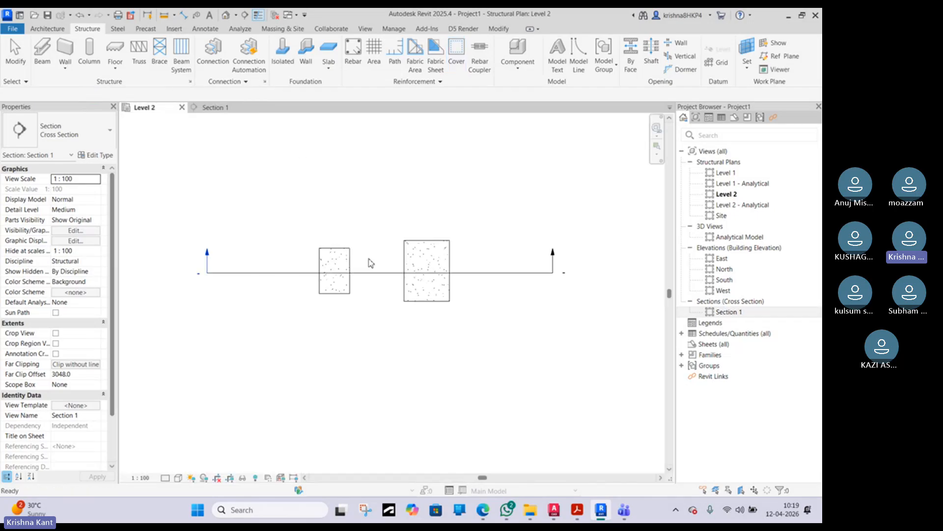
click(227, 109)
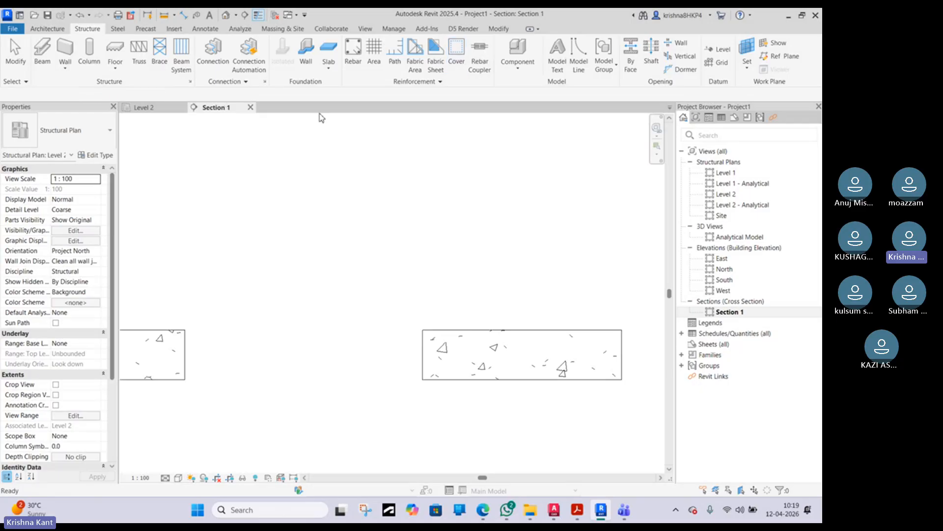
middle_drag(235, 360, 504, 326)
scroll(363, 314, up, 1)
scroll(363, 315, up, 1)
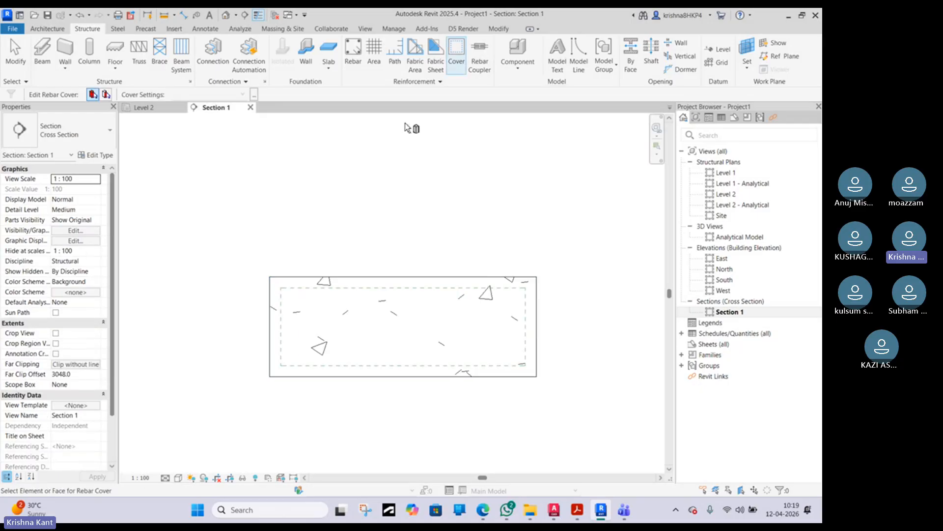
- Start the Rebar command, accept the rebar shape definition notice, and review the shapes in the Rebar Shape Browser before leaving the command
click(354, 64)
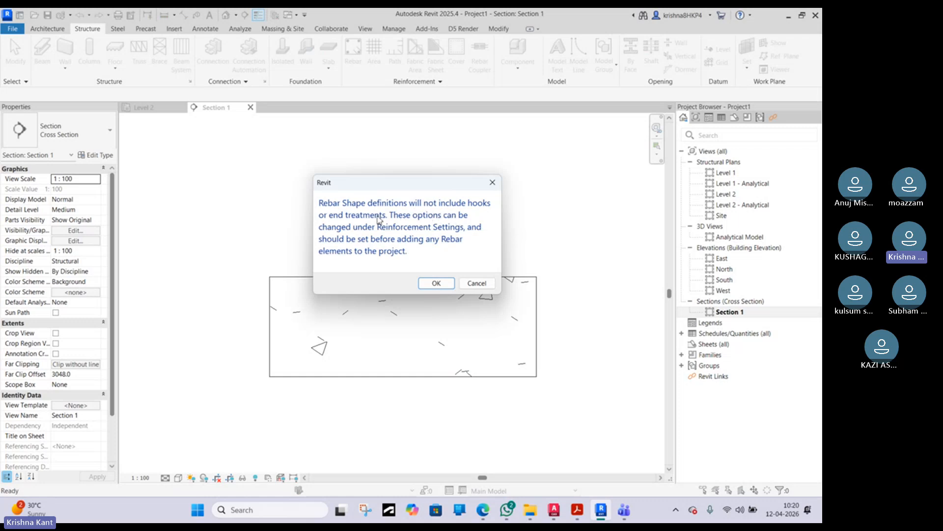
click(435, 284)
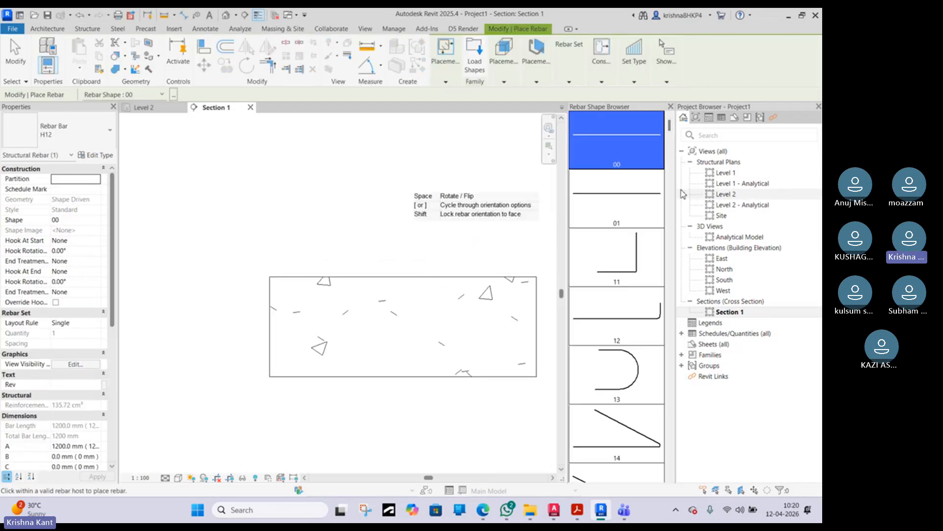
scroll(639, 212, down, 10)
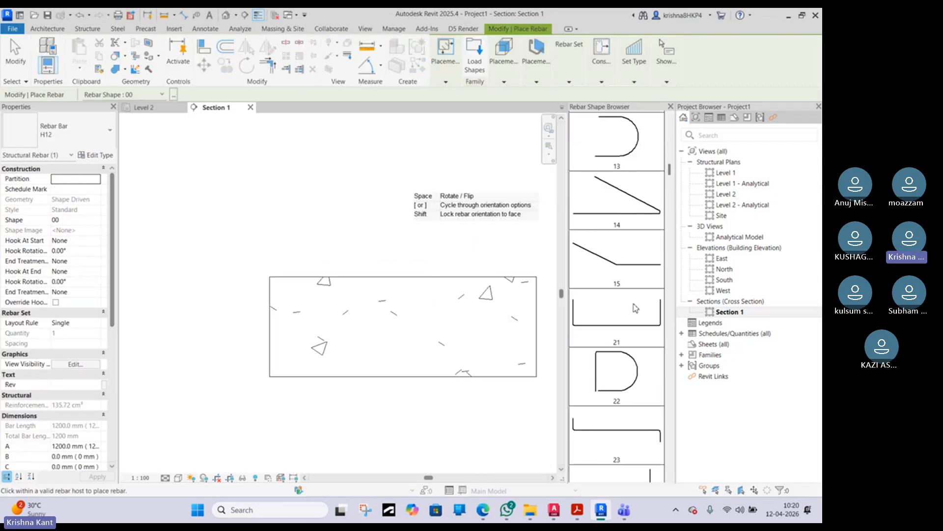
scroll(637, 324, down, 10)
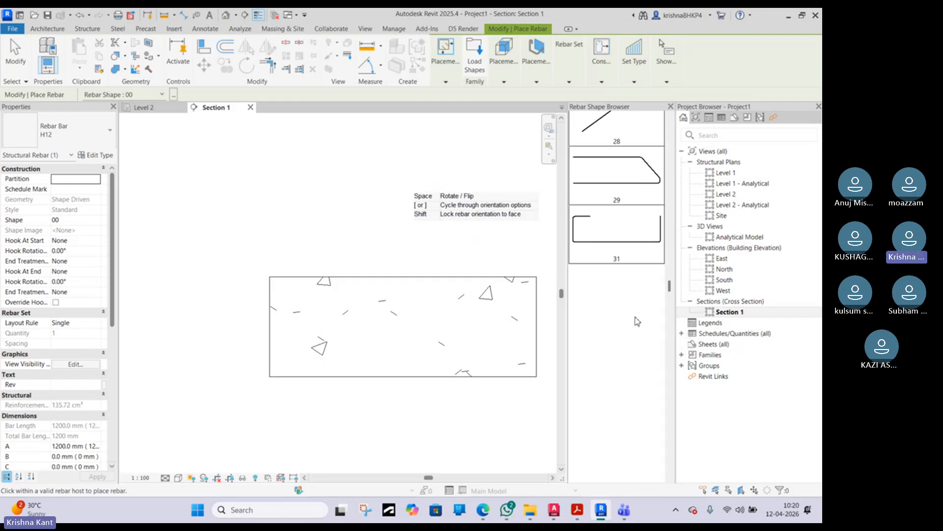
scroll(636, 312, down, 10)
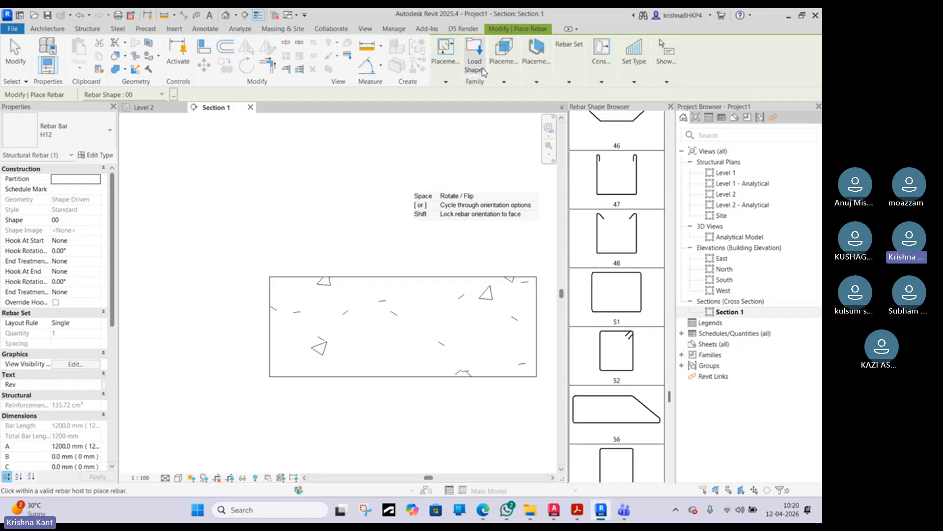
scroll(641, 204, up, 10)
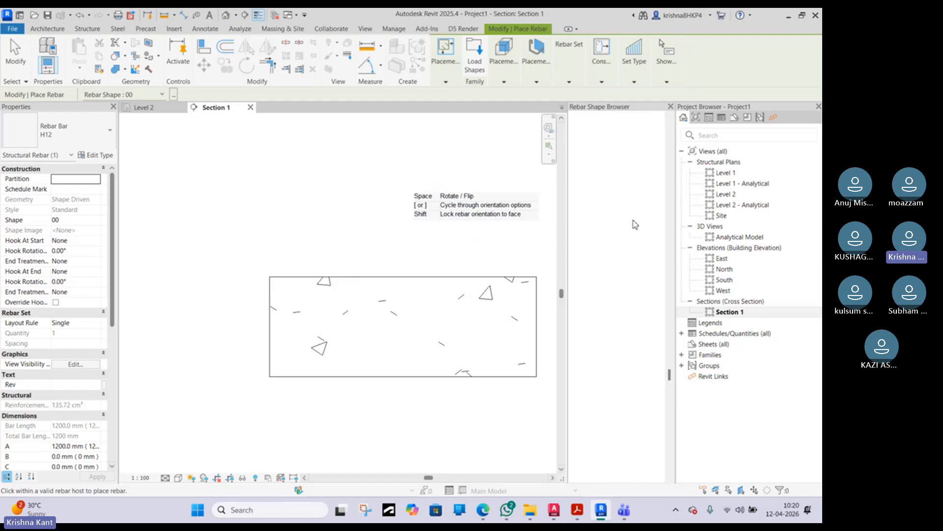
scroll(641, 209, up, 3)
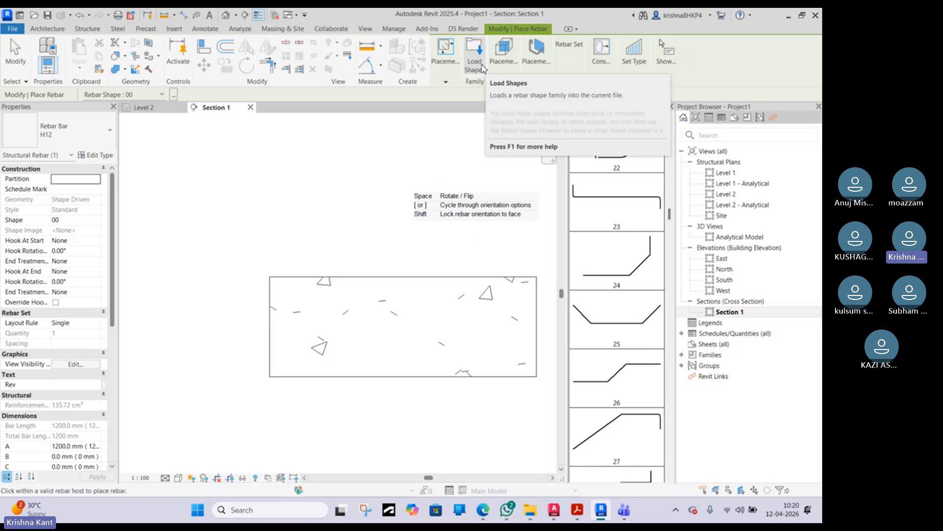
key(Escape)
key(Escape)
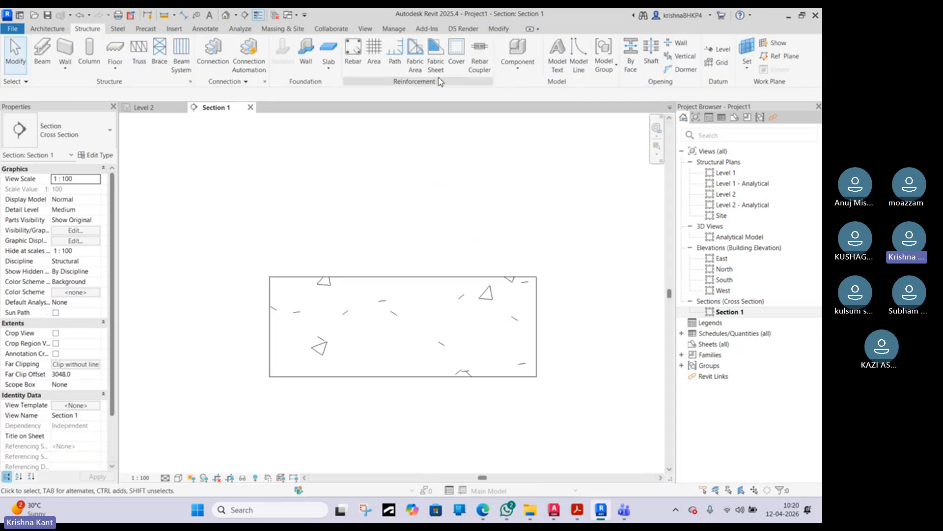
- Restart the Rebar command with Load Shapes and open the Structural Rebar Shapes folder of the India family library
click(369, 64)
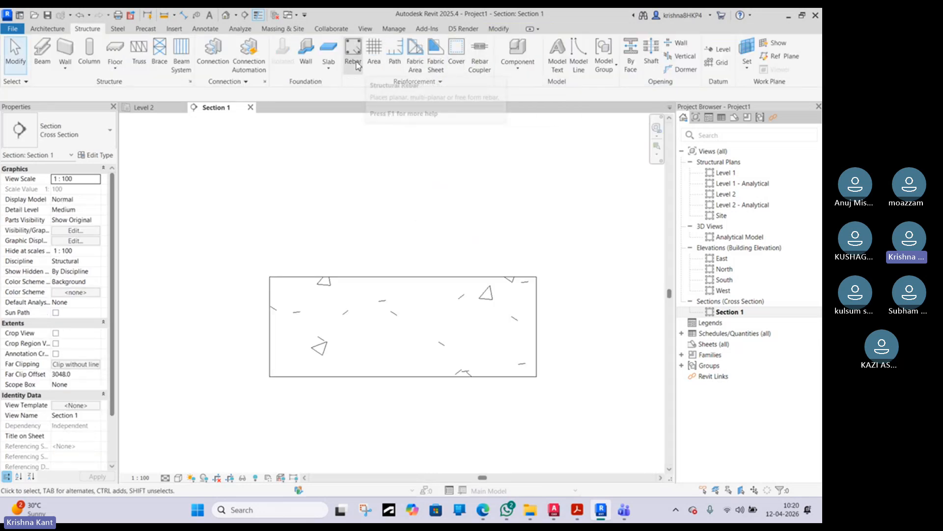
click(437, 284)
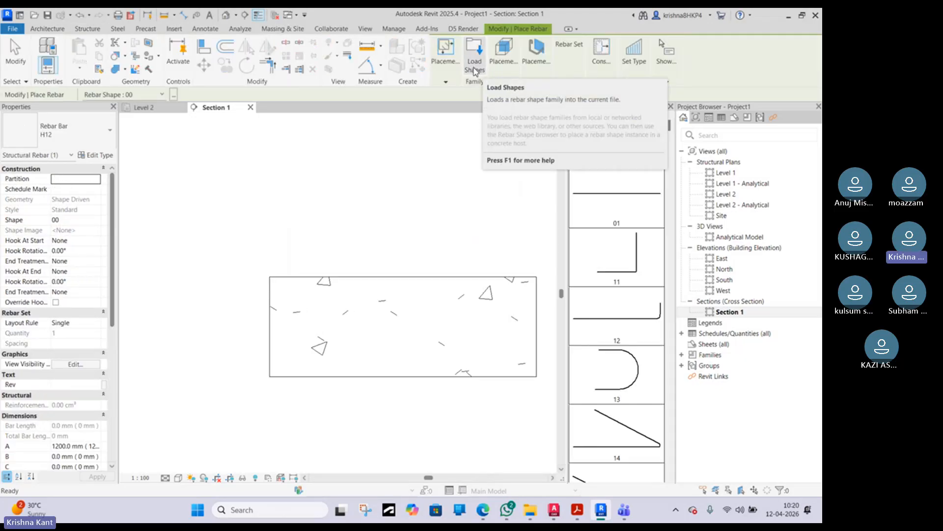
click(474, 68)
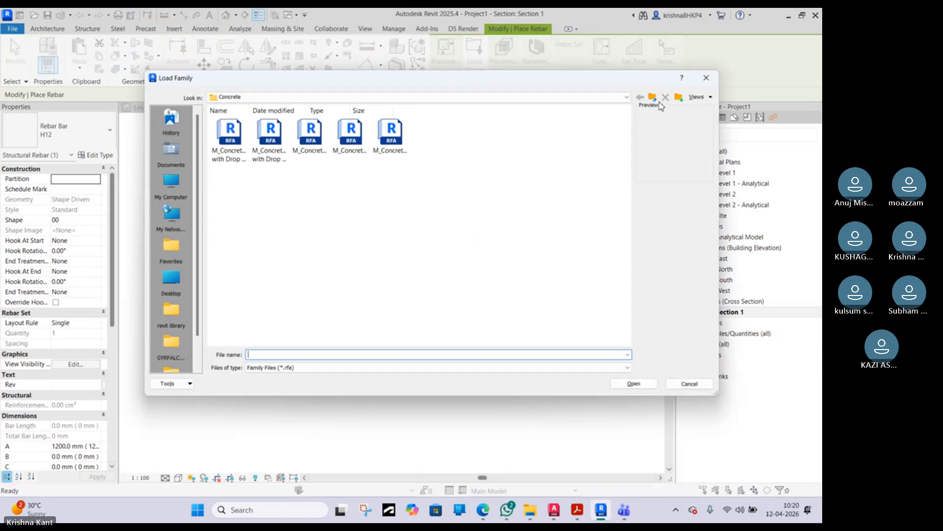
click(654, 97)
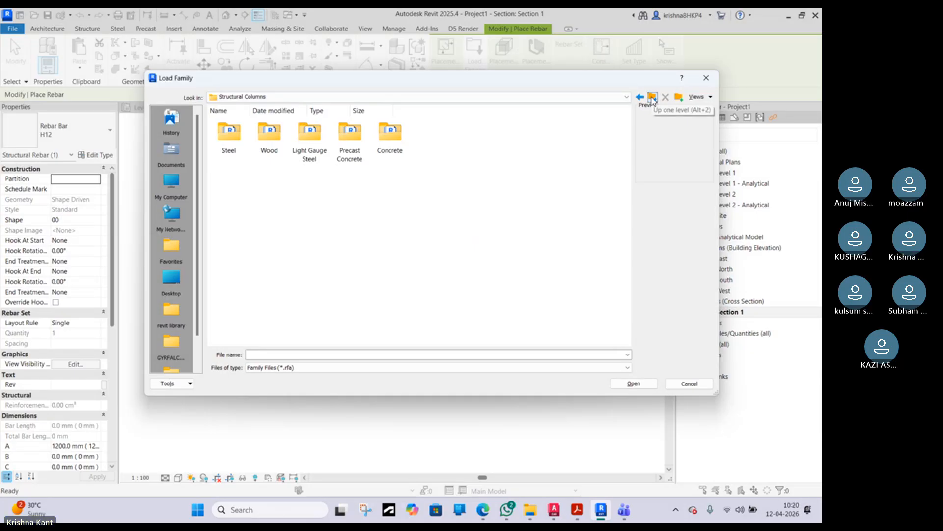
click(652, 98)
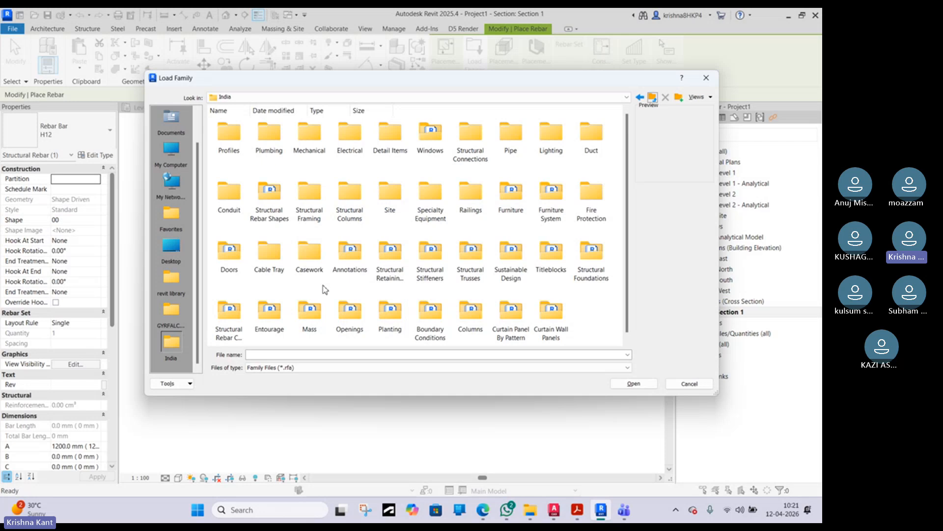
click(235, 322)
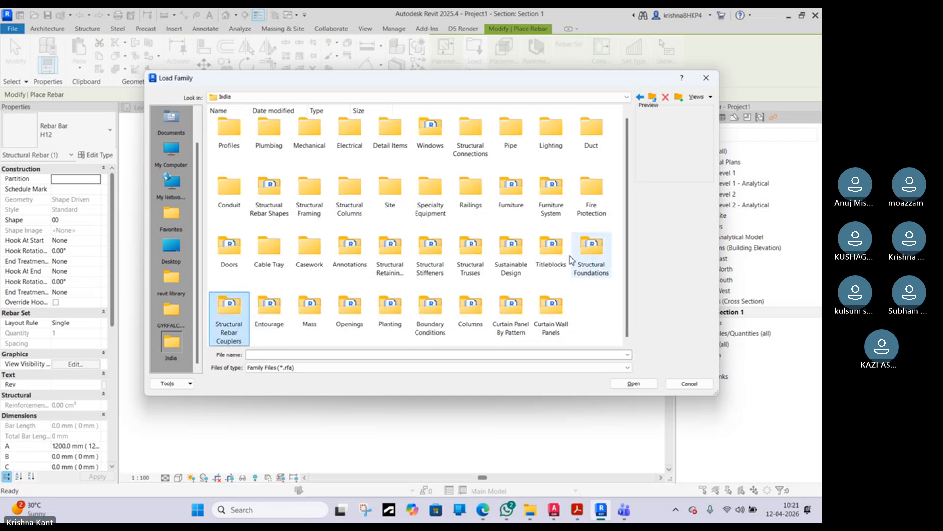
scroll(462, 298, up, 1)
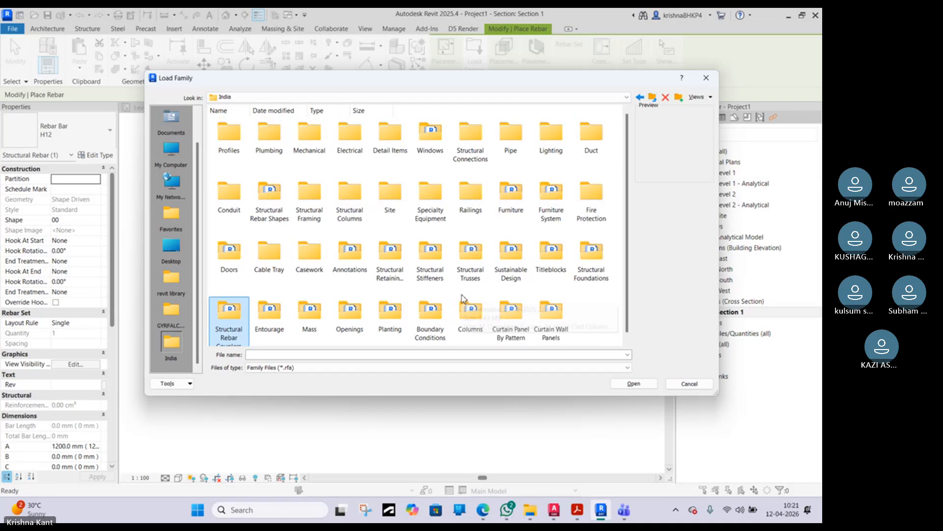
click(274, 192)
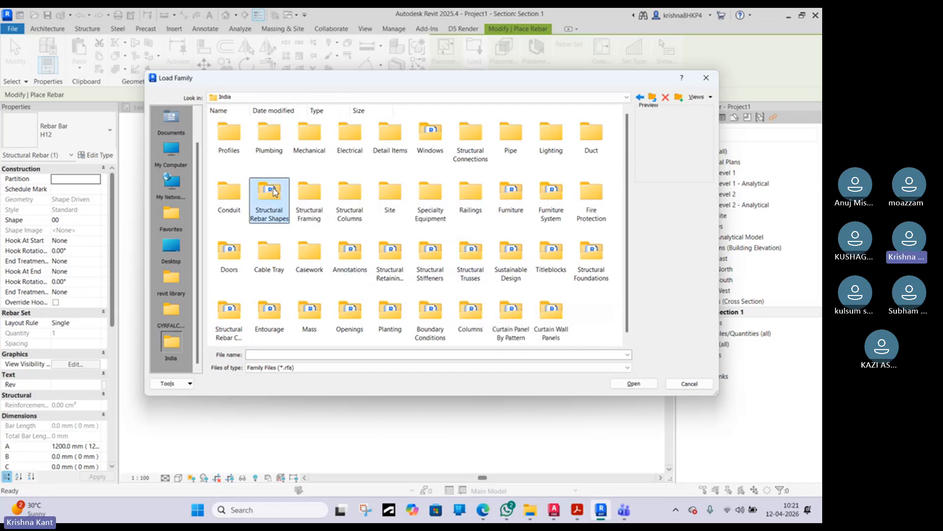
double_click(274, 192)
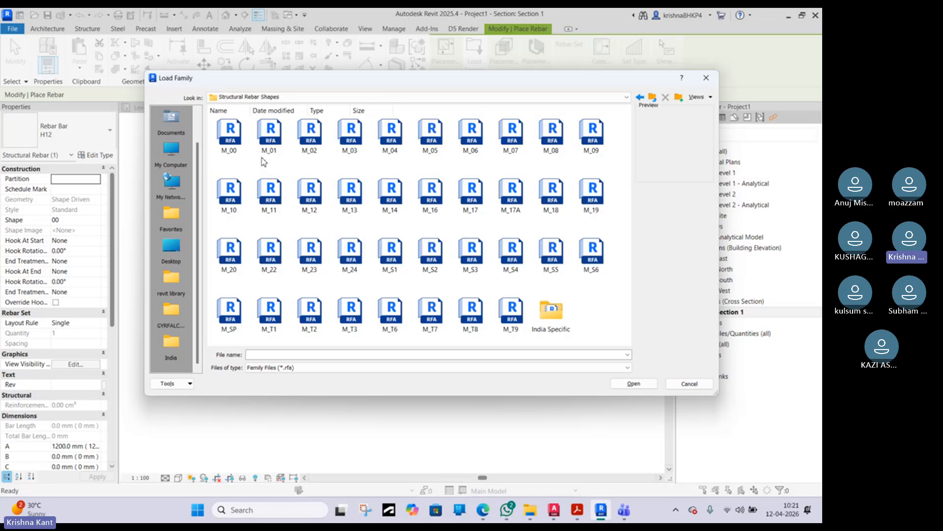
- Select all rebar shape families from M_00 through M_T9 in the Structural Rebar Shapes folder
click(233, 144)
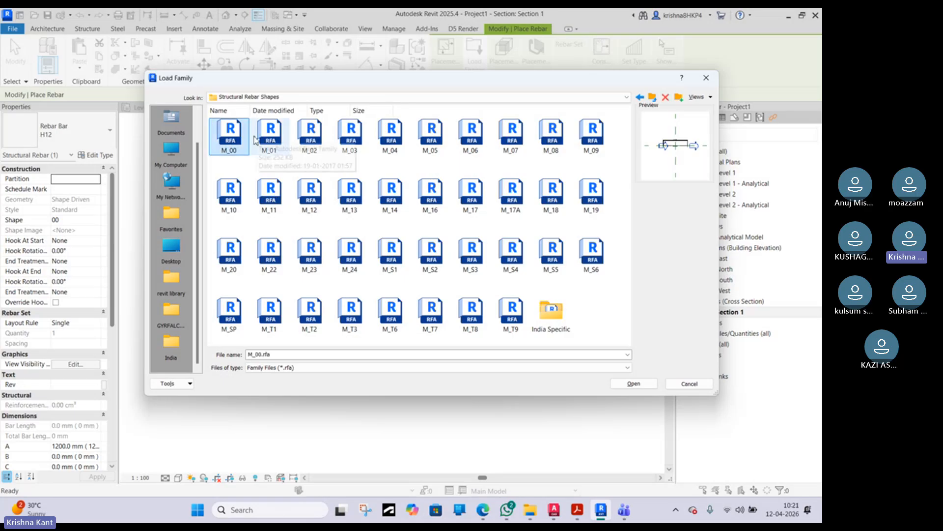
click(511, 311)
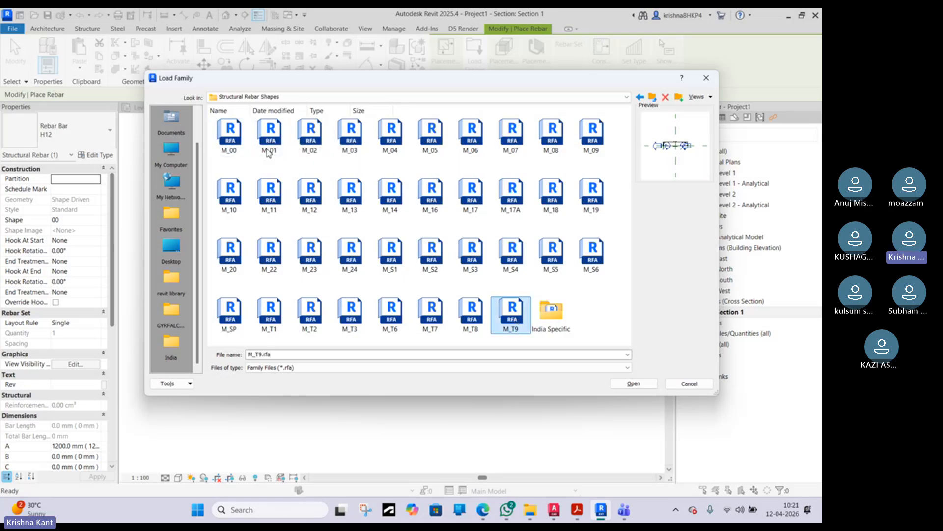
shift+click(233, 133)
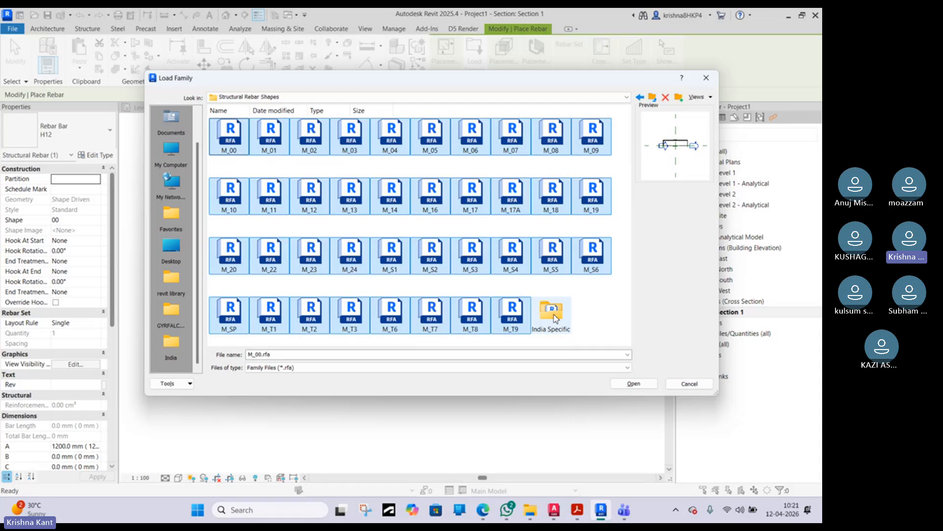
- Open the India Specific folder, select all rebar shape families from 1-A through 7-C, and load them into the project
double_click(555, 319)
click(240, 132)
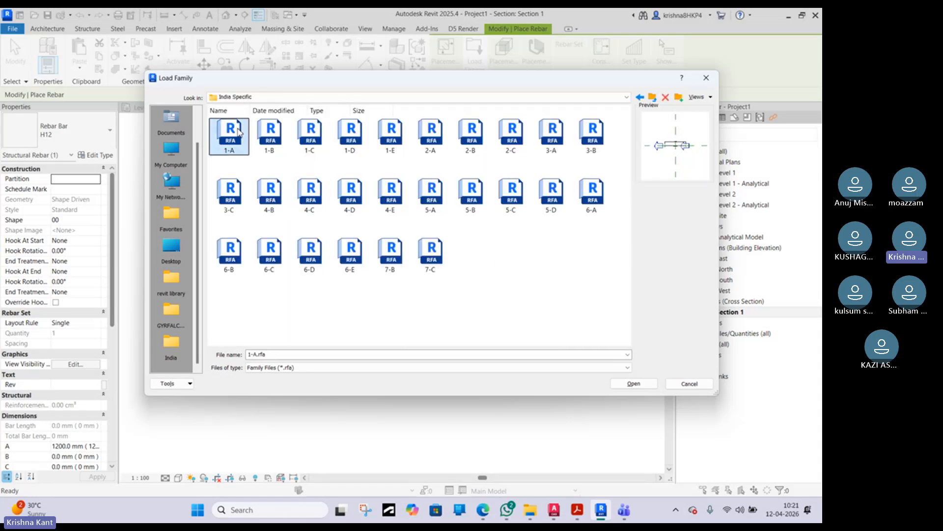
shift+click(432, 253)
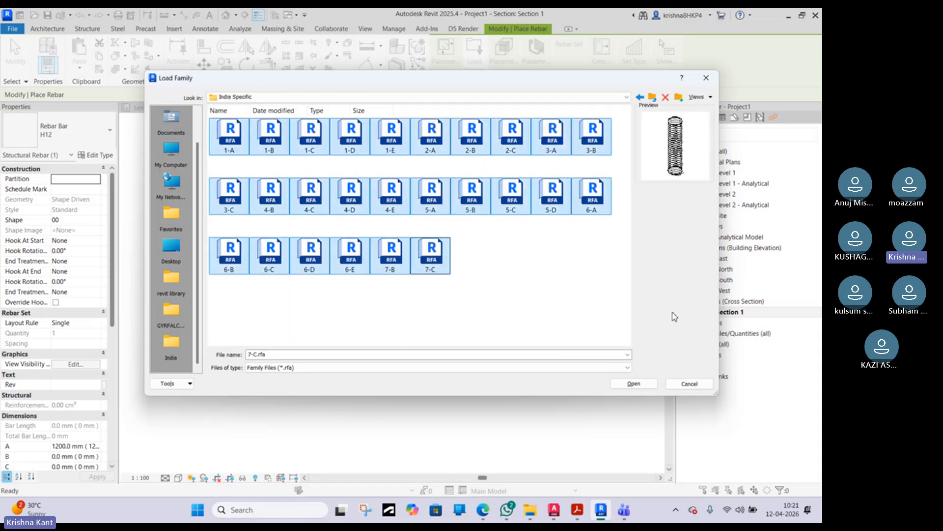
click(641, 384)
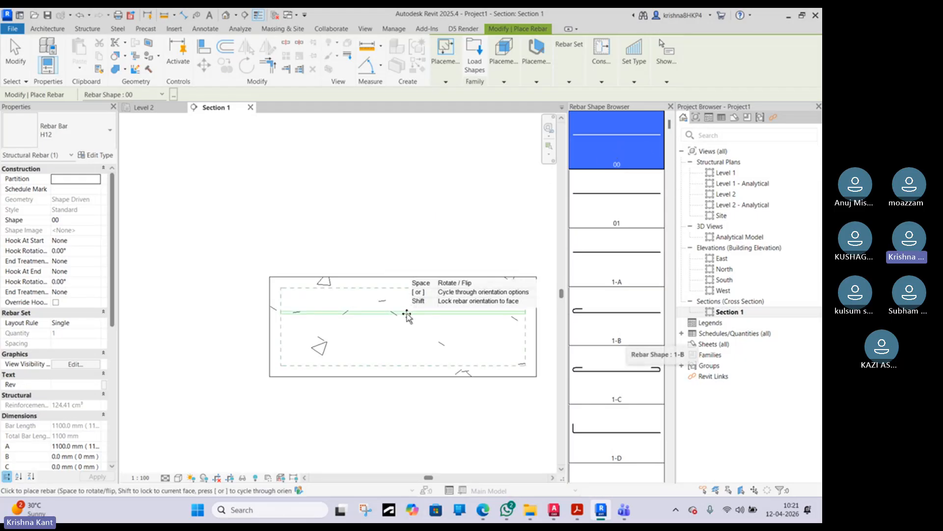
- Switch to the Edge image search for footing reinforcement details and open the Footing Reinforcement and Size Details image for a closer look
click(488, 514)
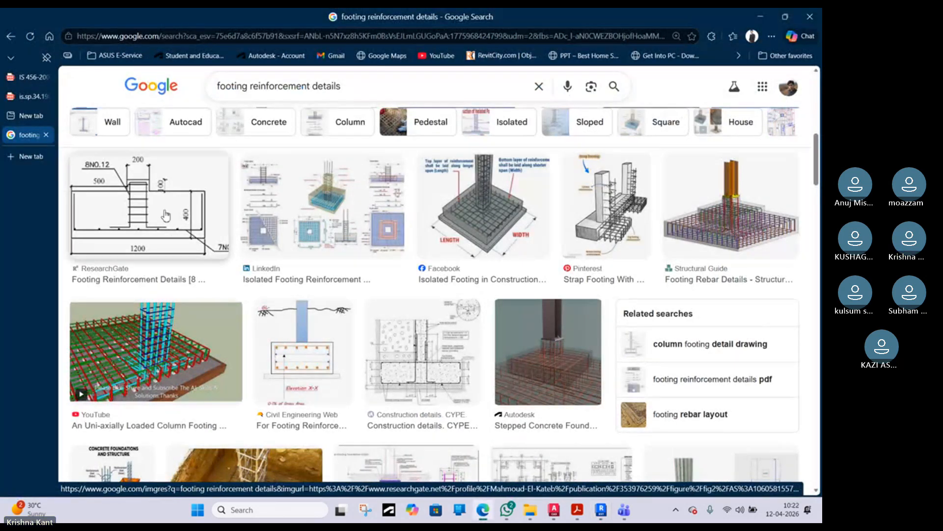
scroll(120, 236, up, 3)
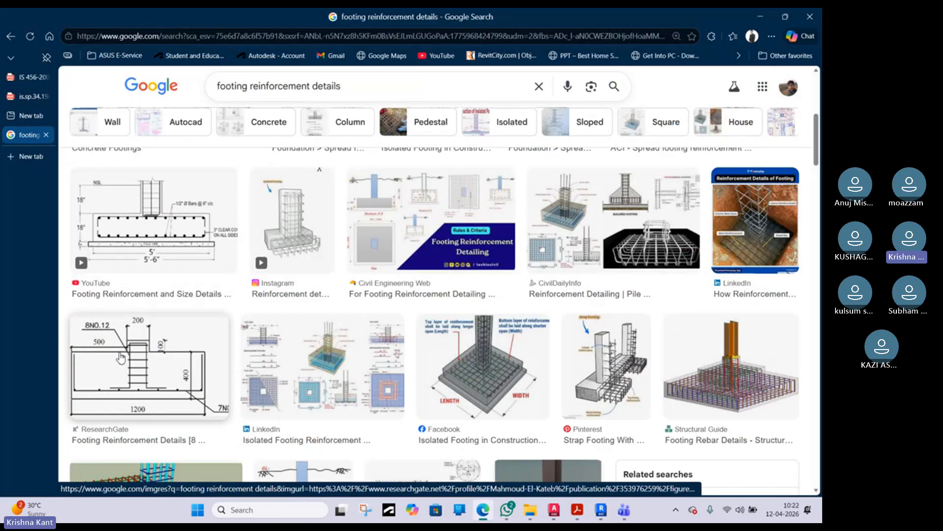
click(159, 223)
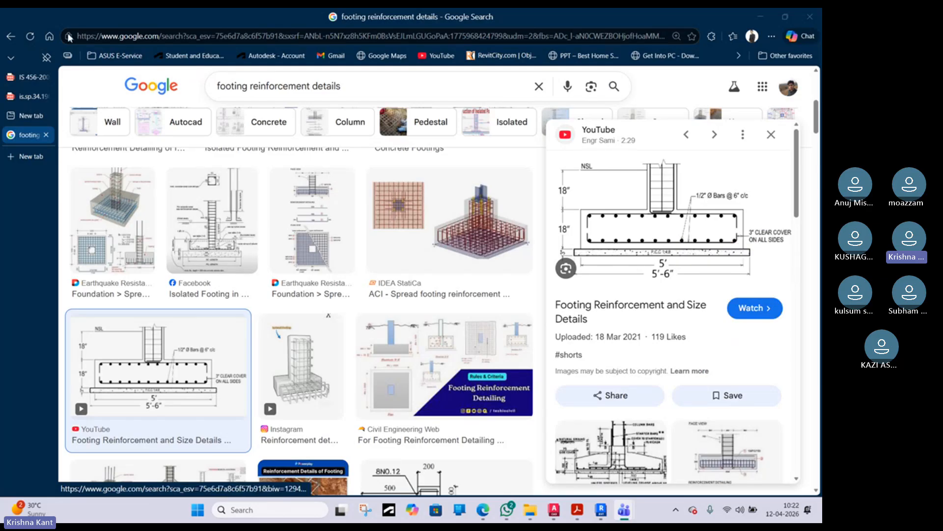
- Open the SP 34 handbook PDF and examine the column footing's Section-AA and plan reinforcement details in Fig. 6.1
click(26, 98)
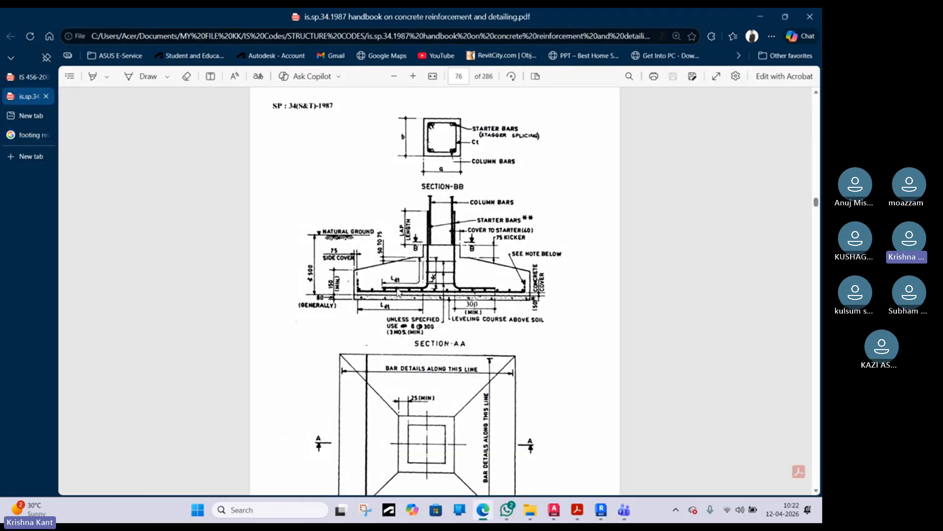
ctrl+scroll(399, 293, up, 2)
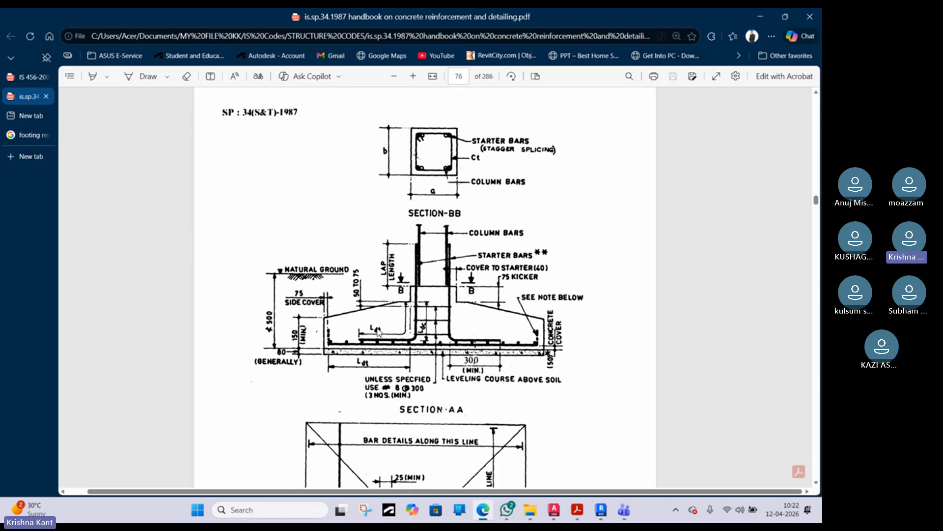
ctrl+scroll(378, 331, up, 2)
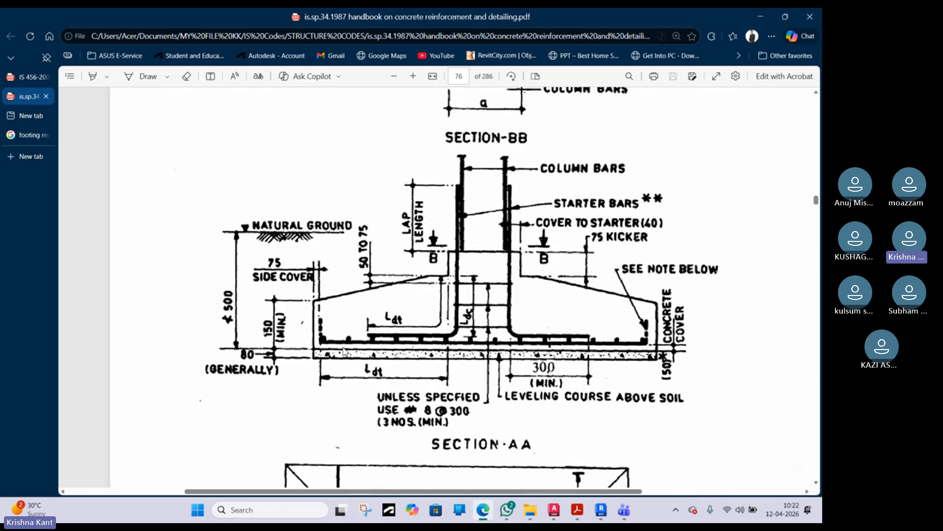
ctrl+scroll(344, 350, up, 2)
ctrl+scroll(386, 323, down, 6)
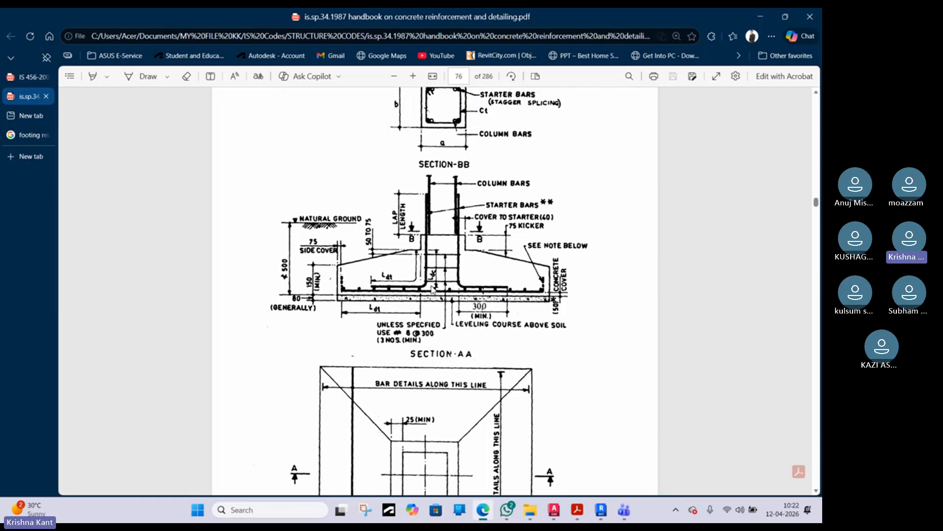
scroll(422, 285, down, 4)
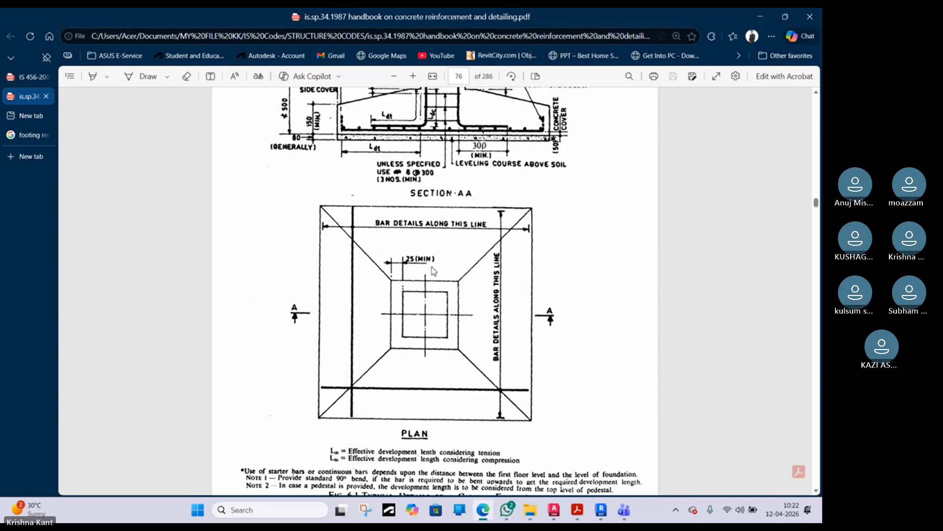
scroll(425, 263, up, 3)
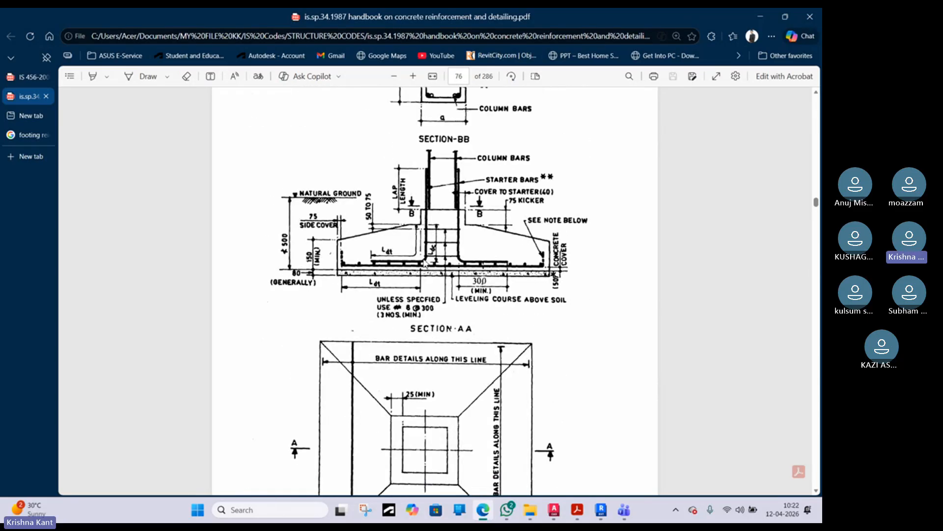
scroll(348, 256, down, 2)
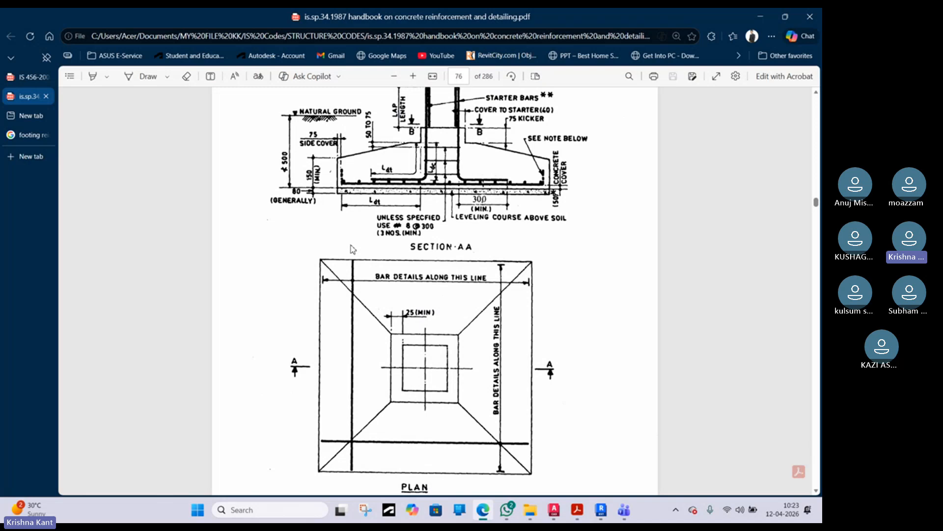
scroll(368, 294, up, 1)
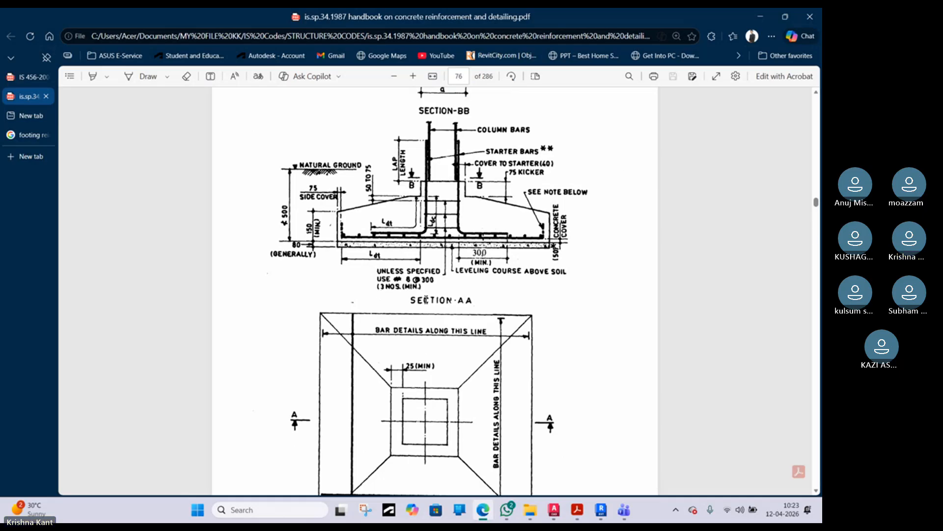
- Review the handbook's cover and individual footing reinforcement clauses, plus Fig. 6.2 on transverse reinforcement for a rectangular footing
scroll(427, 293, up, 5)
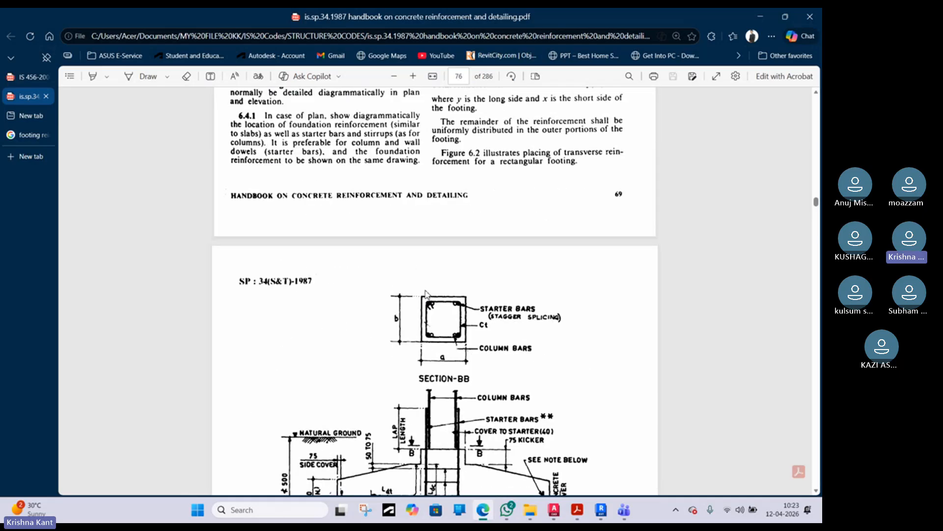
scroll(426, 294, up, 5)
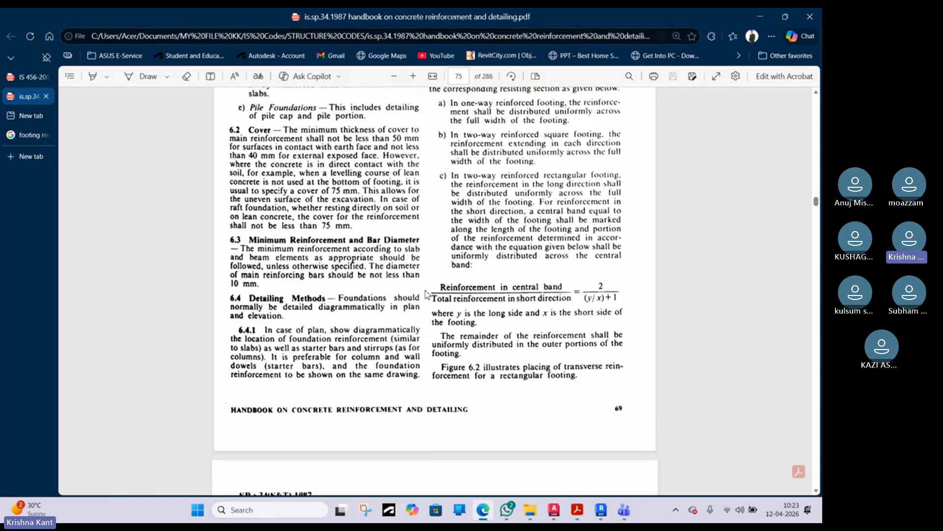
scroll(426, 293, up, 3)
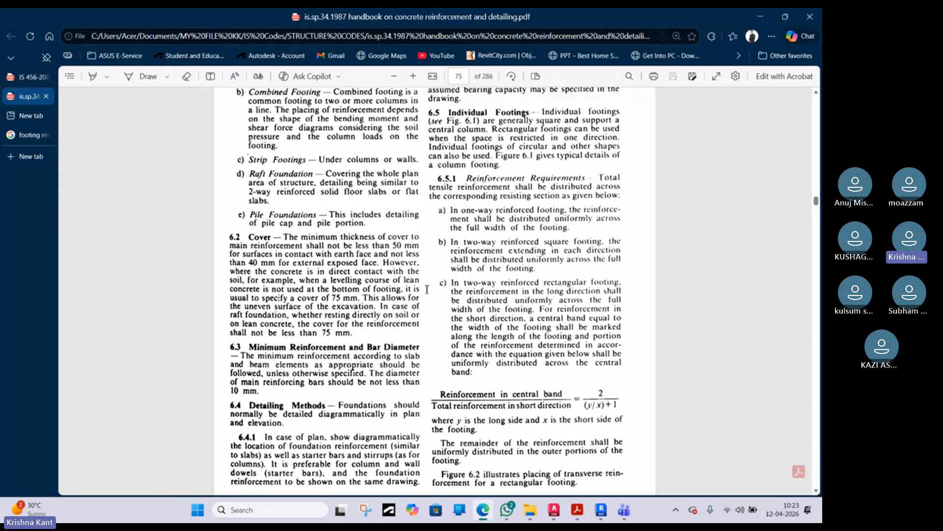
scroll(427, 289, down, 6)
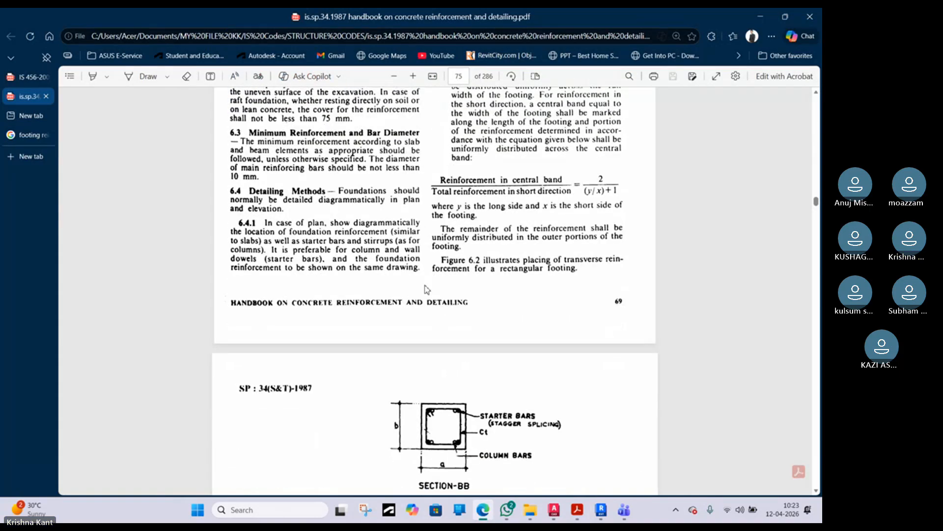
scroll(426, 289, down, 20)
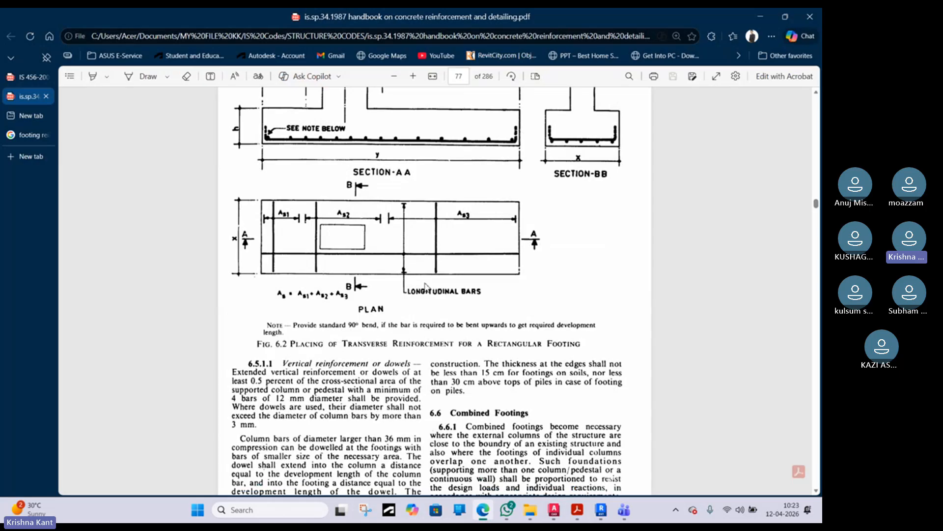
scroll(426, 284, up, 15)
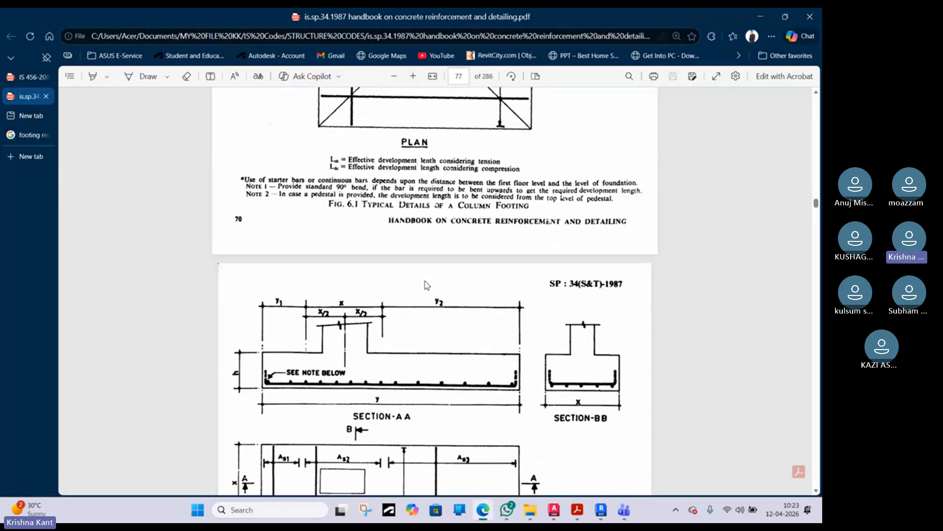
- Return to Fig. 6.1 and compare the plan's bar directions with the bottom bars and starter bars in Section-AA
scroll(428, 274, up, 3)
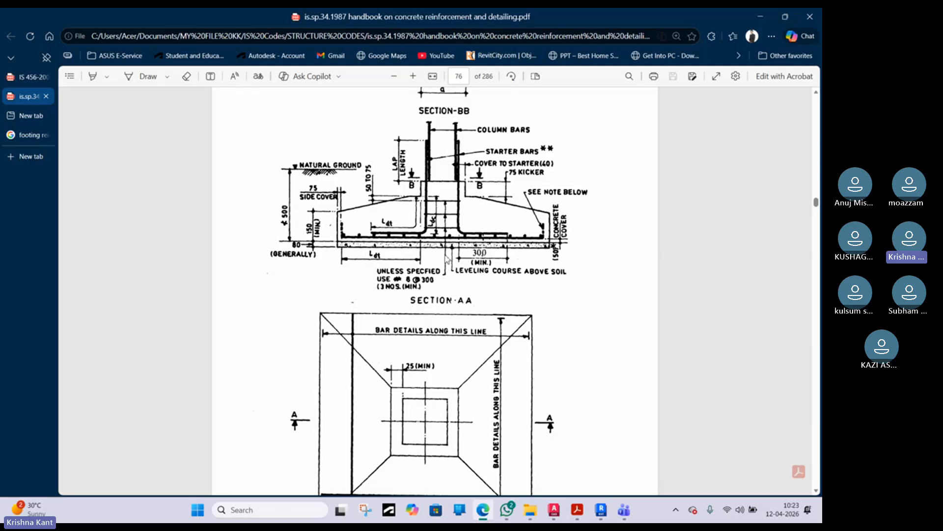
scroll(344, 255, down, 2)
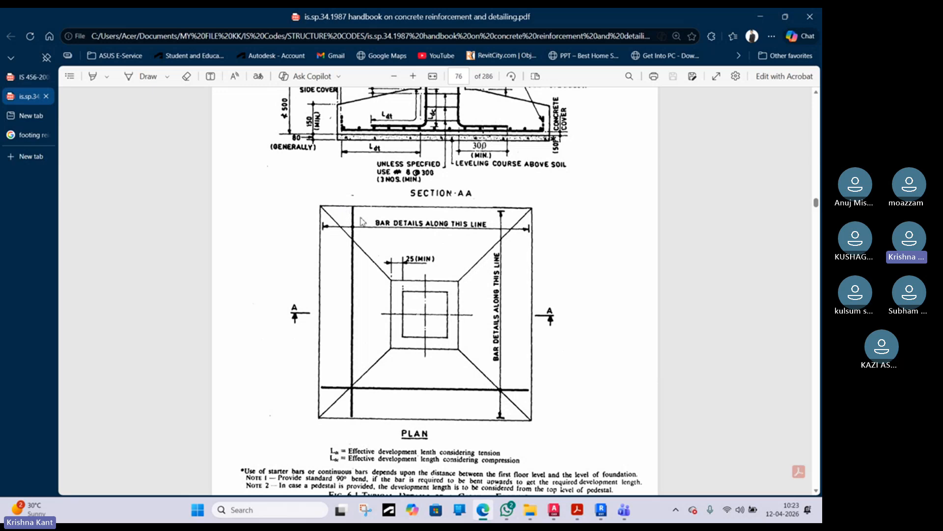
scroll(380, 194, up, 3)
scroll(384, 206, up, 6)
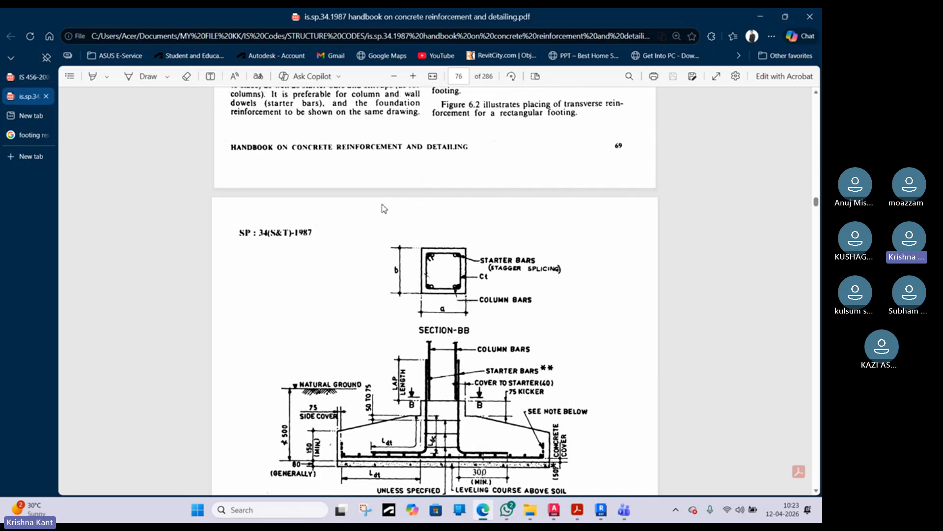
scroll(384, 236, down, 8)
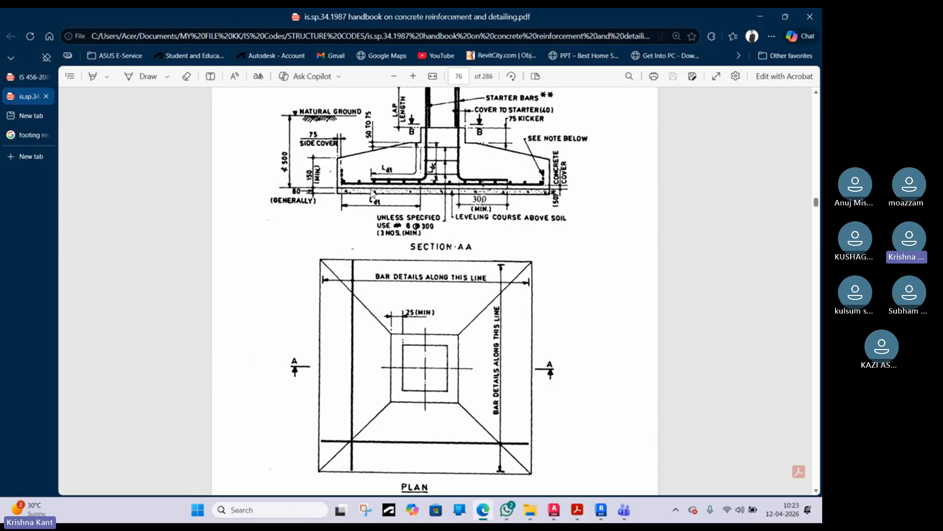
ctrl+scroll(372, 194, up, 2)
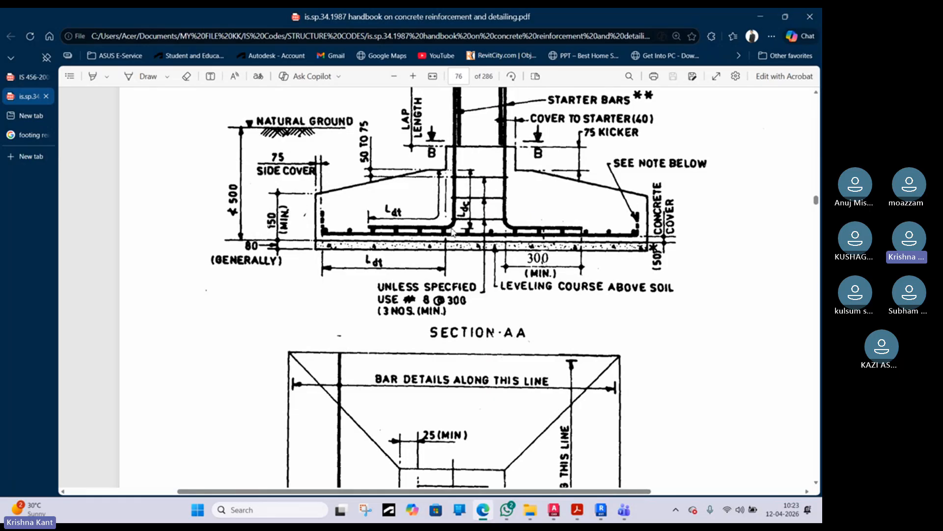
scroll(407, 230, up, 2)
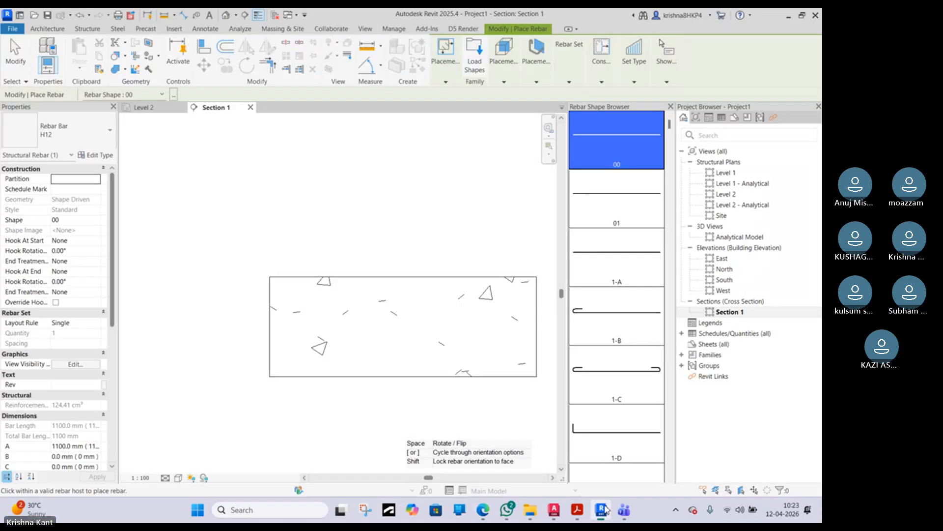
- Switch to Revit and place a single straight H12 bar of shape 00 along the footing's bottom cover line in Section 1
click(601, 510)
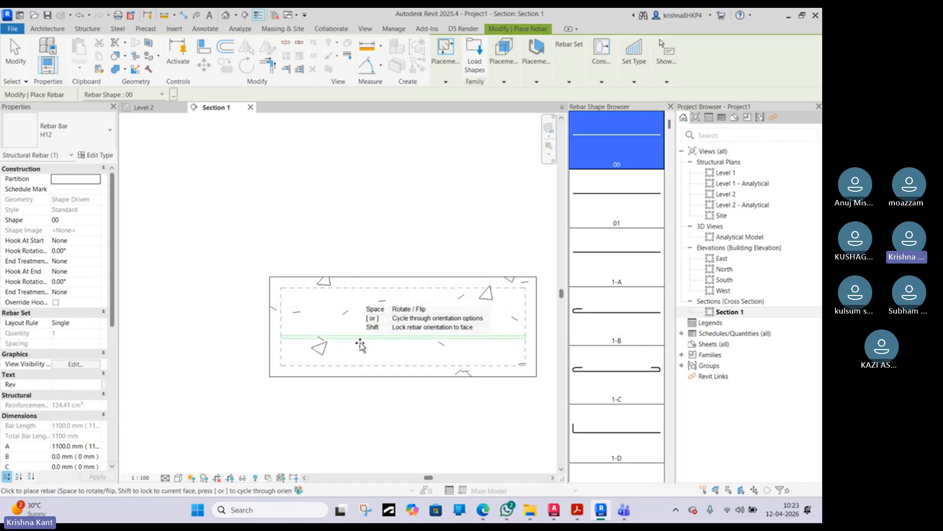
scroll(354, 367, up, 2)
scroll(355, 367, down, 1)
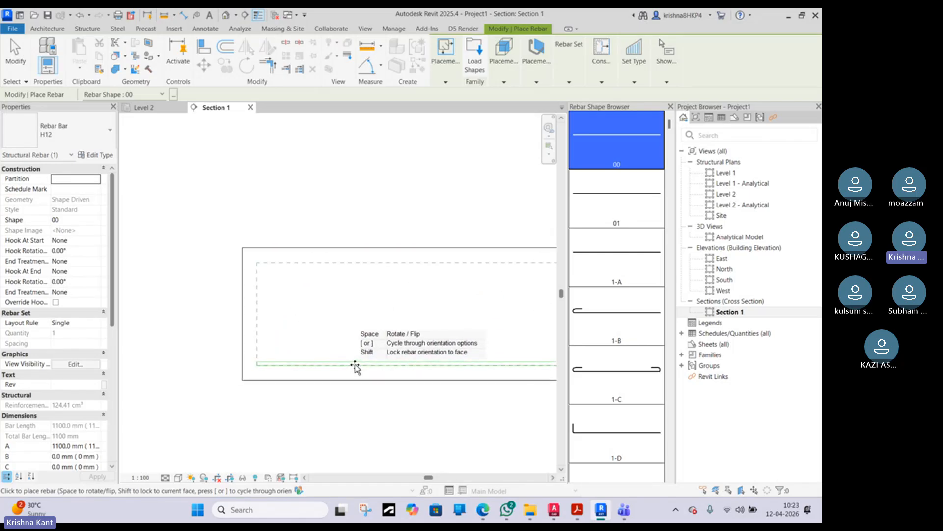
middle_drag(357, 365, 282, 363)
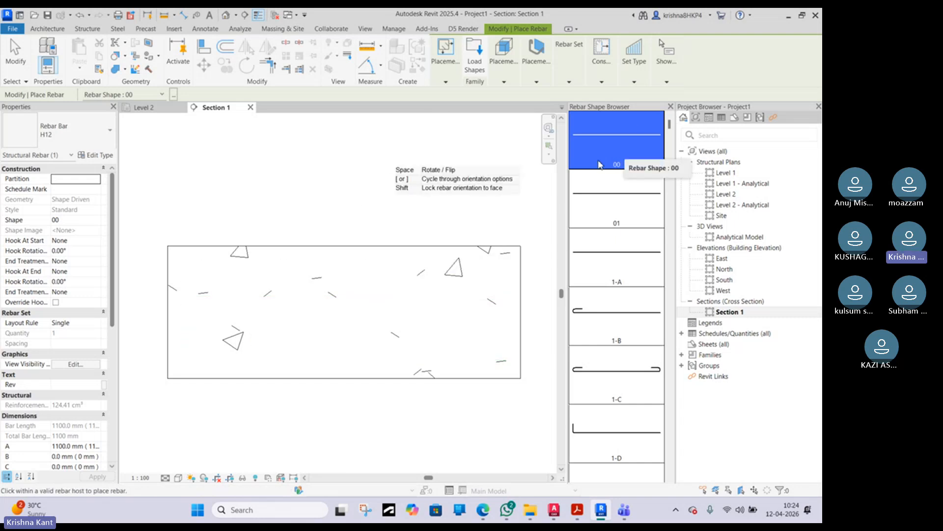
scroll(292, 365, up, 1)
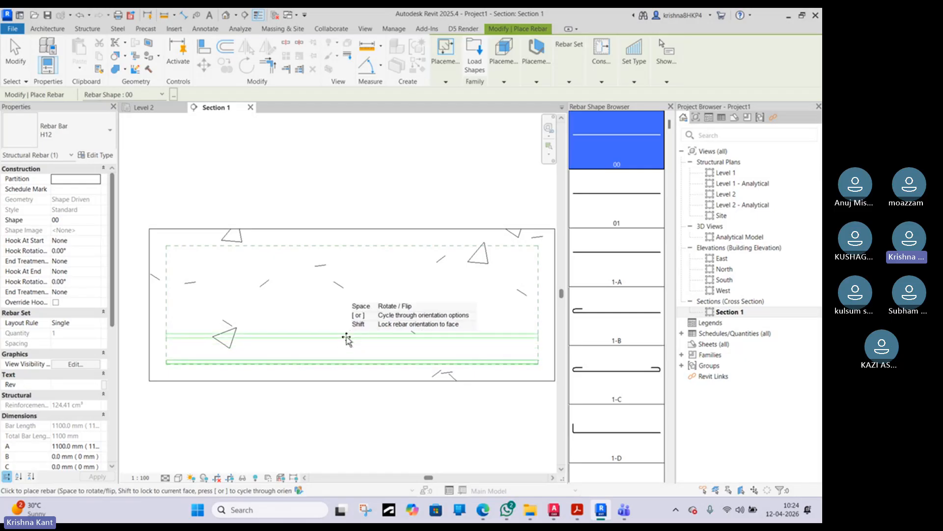
key(Escape)
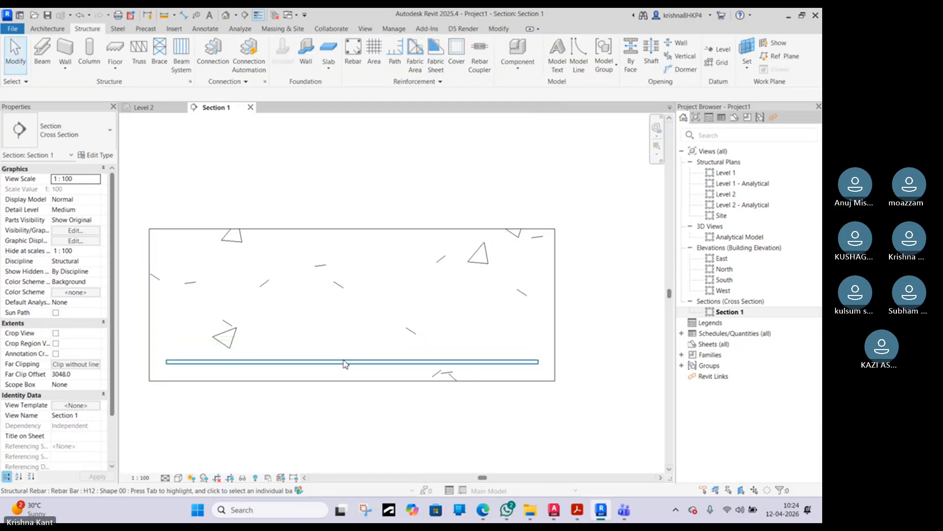
- Select the placed bottom bar and inspect its position inside the footing in the default 3D view from several angles
click(371, 362)
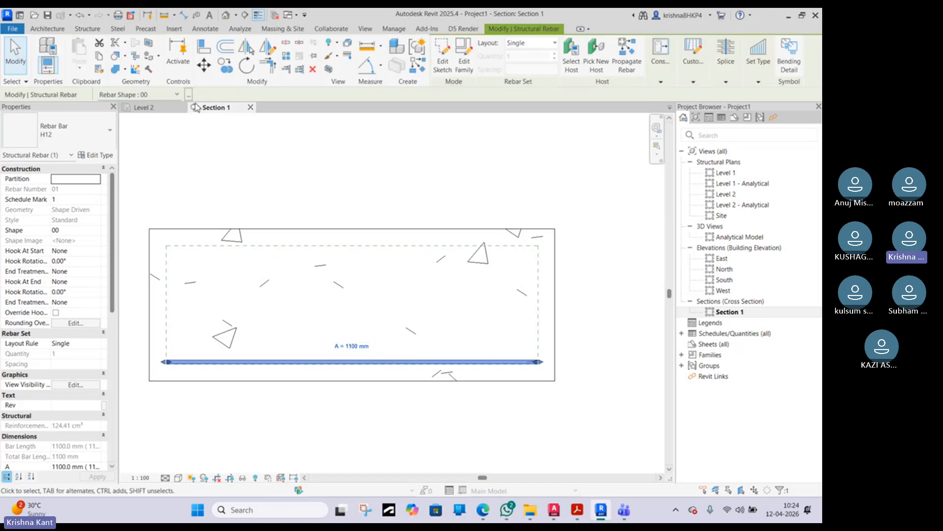
click(226, 16)
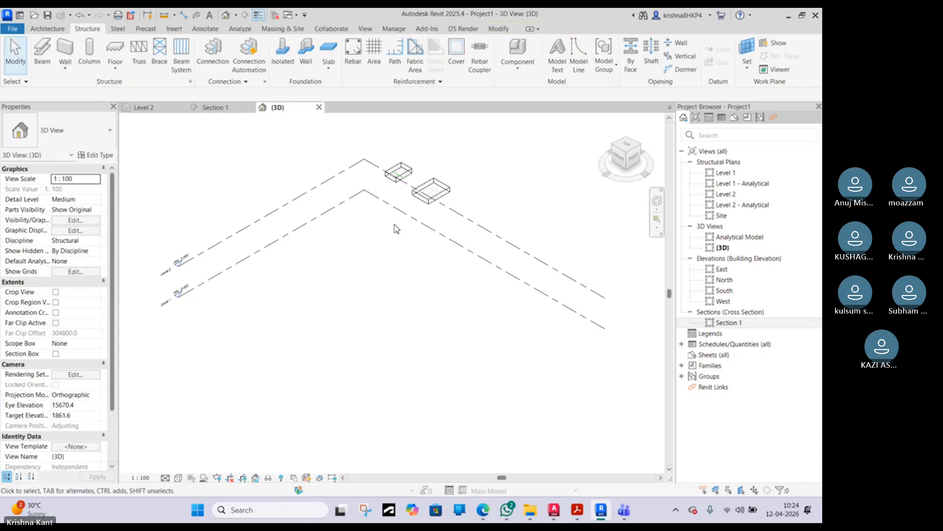
scroll(401, 167, up, 3)
scroll(401, 167, up, 5)
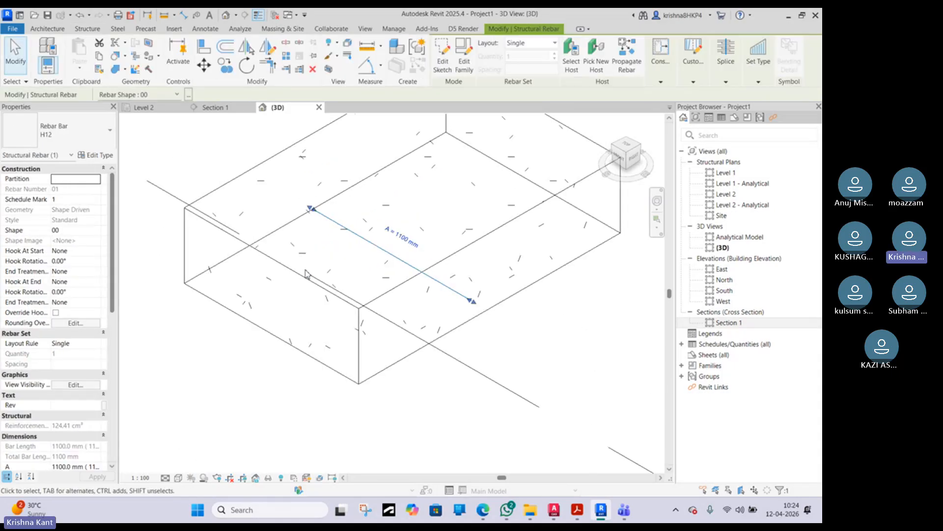
shift+middle_drag(303, 279, 525, 315)
scroll(459, 364, down, 3)
scroll(459, 364, down, 2)
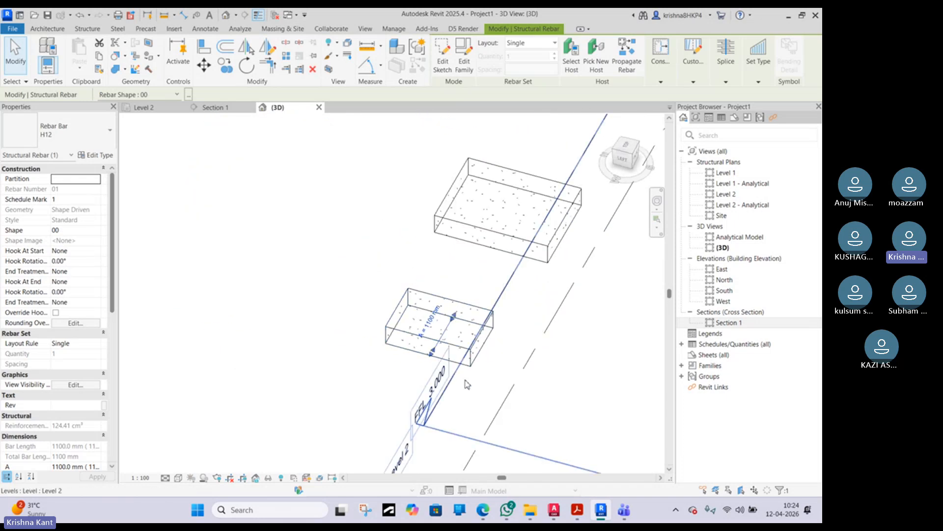
- Return to Section 1 and check which rebar set layout rules are available for the selected bottom bar
scroll(455, 322, up, 3)
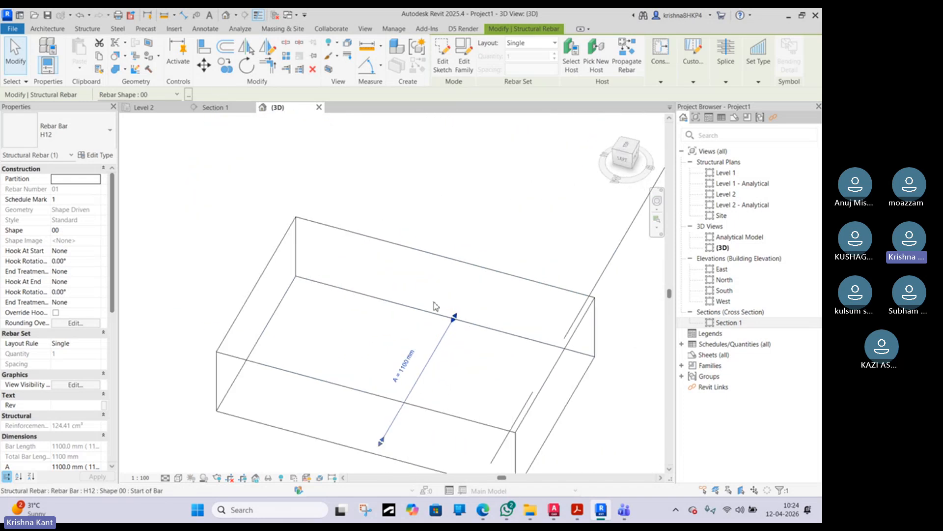
click(204, 107)
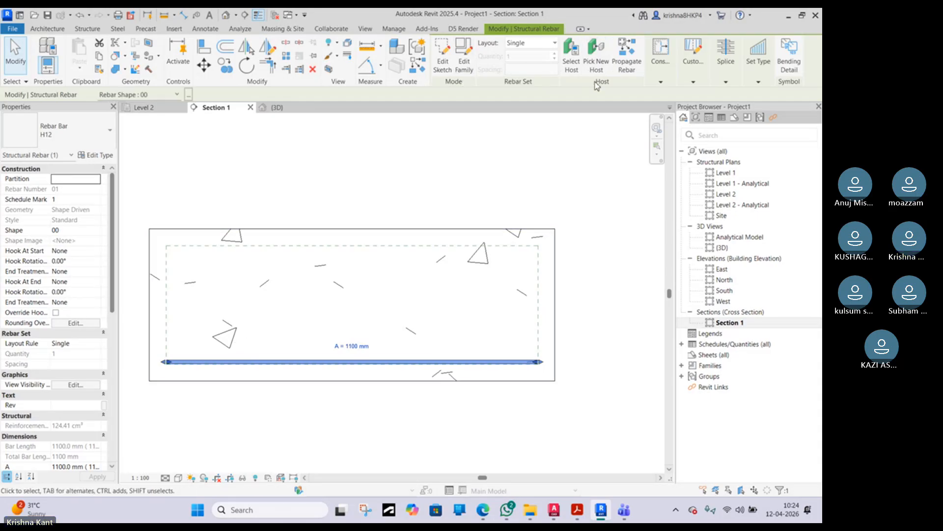
click(524, 46)
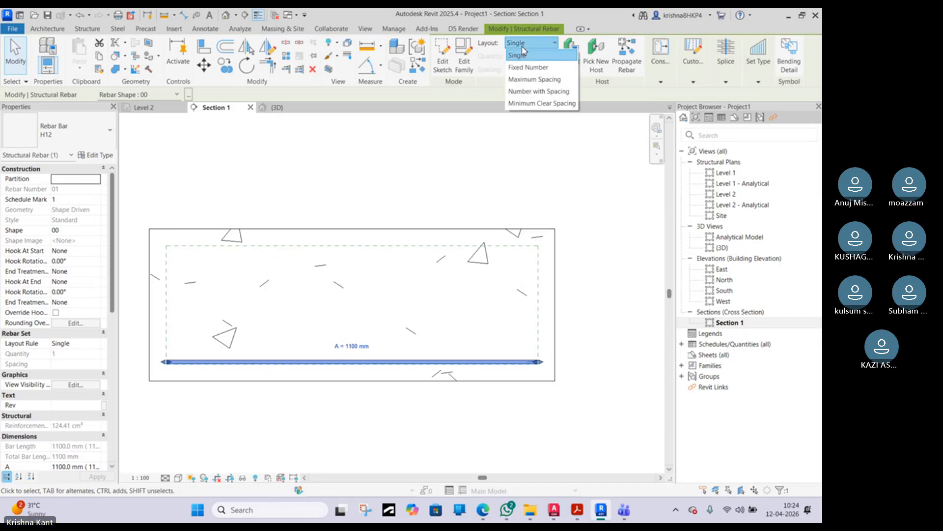
click(473, 130)
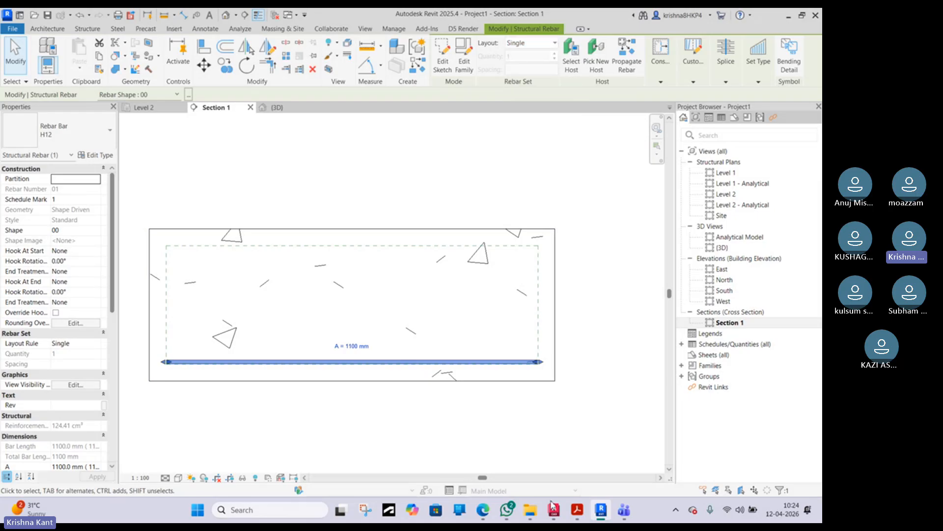
- Switch to the SP 34 handbook in the browser and compare the bottom bars in Section-AA with the plan's bar directions
click(483, 510)
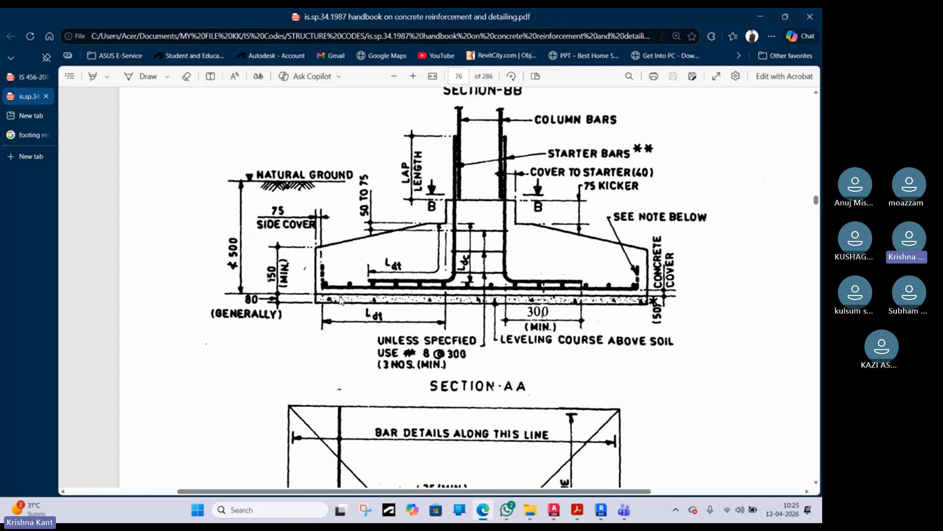
scroll(338, 290, down, 1)
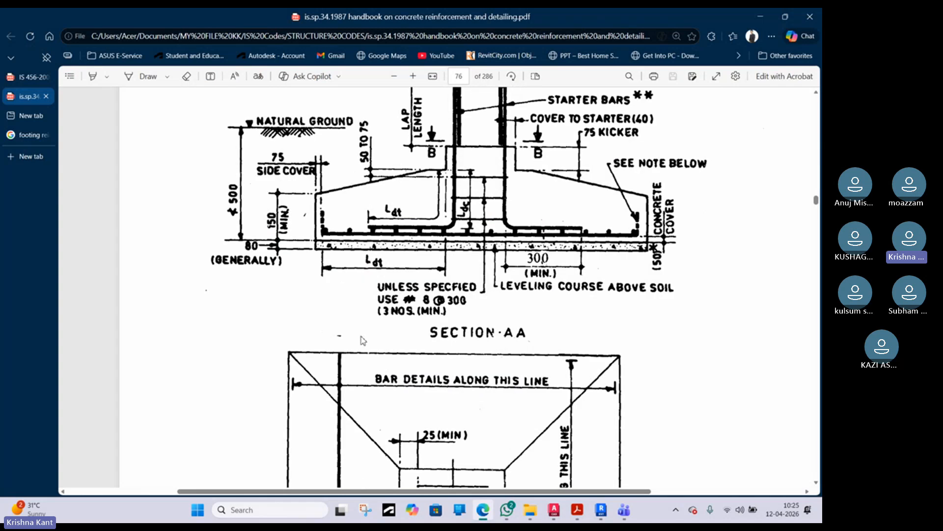
scroll(247, 341, down, 3)
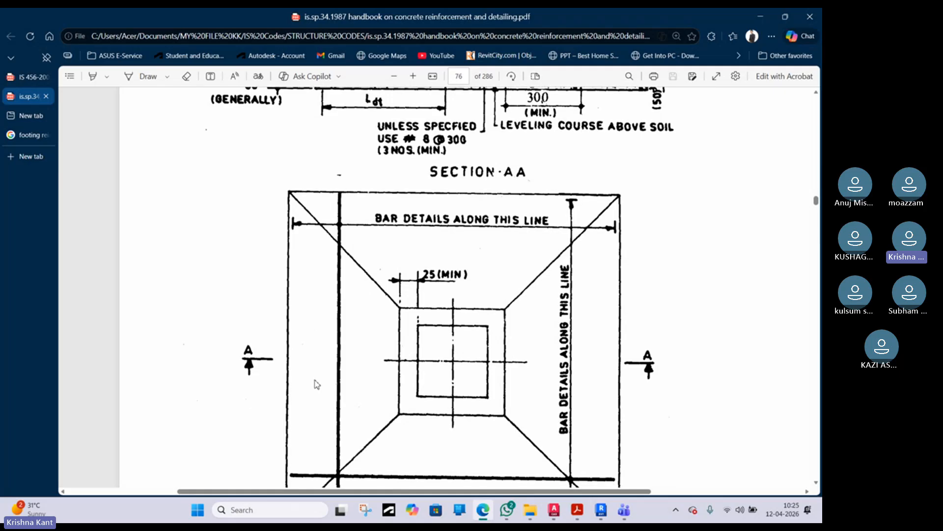
scroll(316, 384, down, 2)
scroll(314, 425, down, 1)
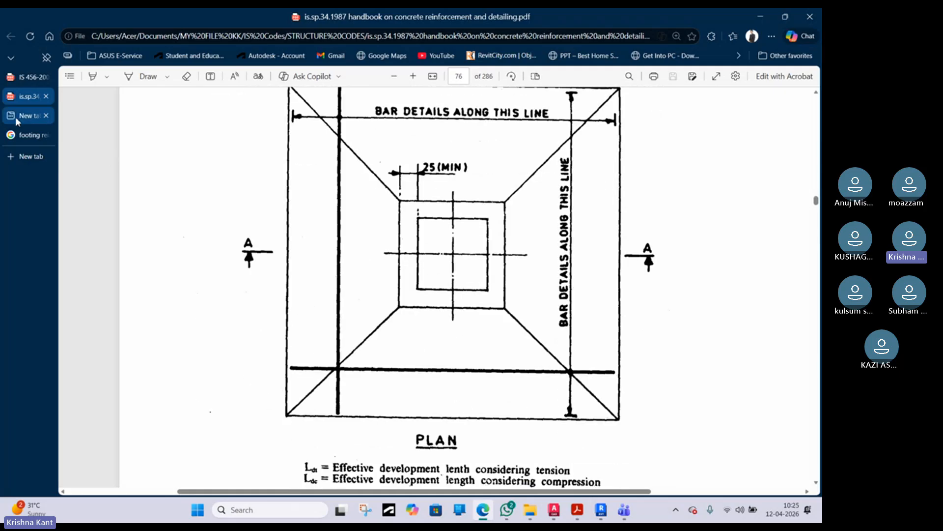
- Browse the image results for footing reinforcement details and preview theconstructor.org's picture of isolated footing reinforcement
click(31, 135)
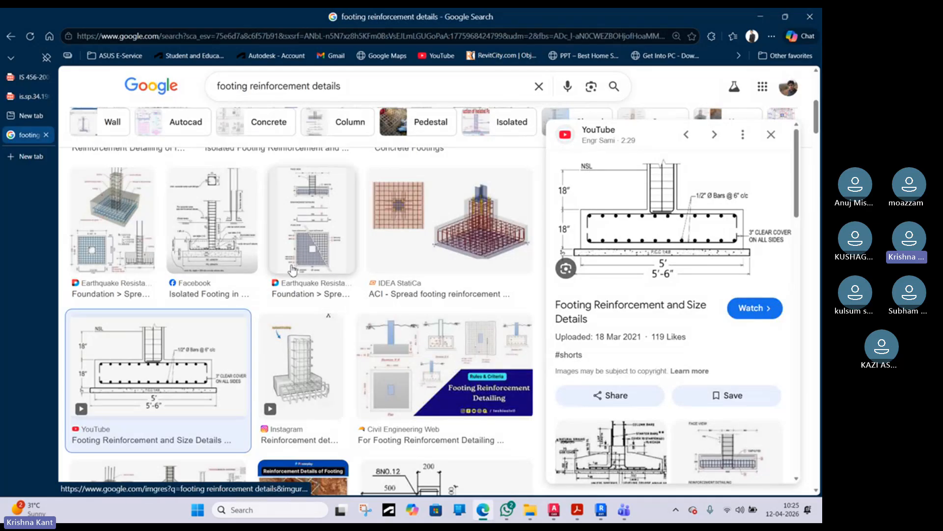
scroll(694, 256, down, 4)
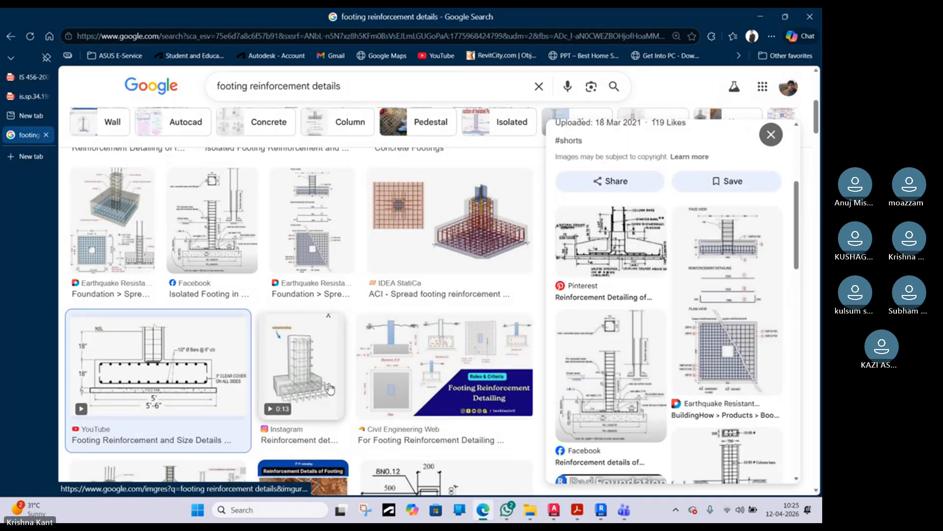
scroll(329, 388, up, 5)
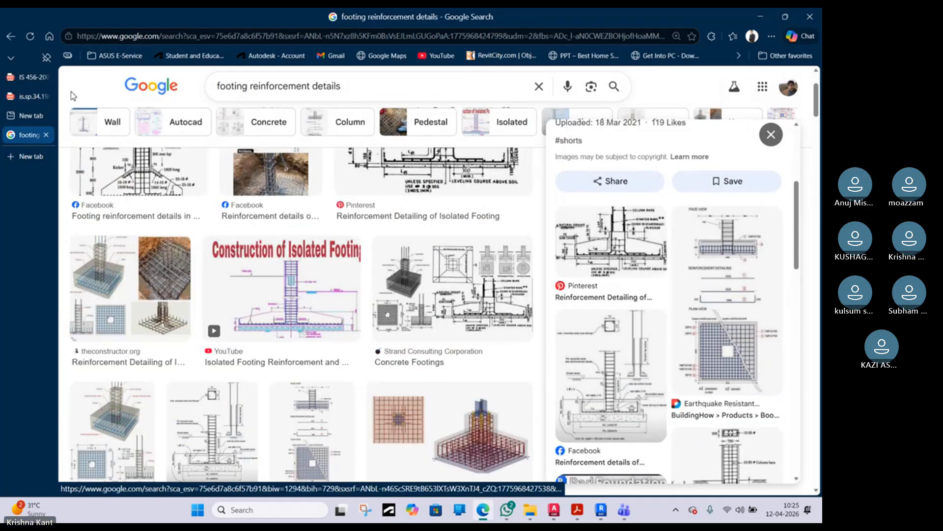
click(11, 36)
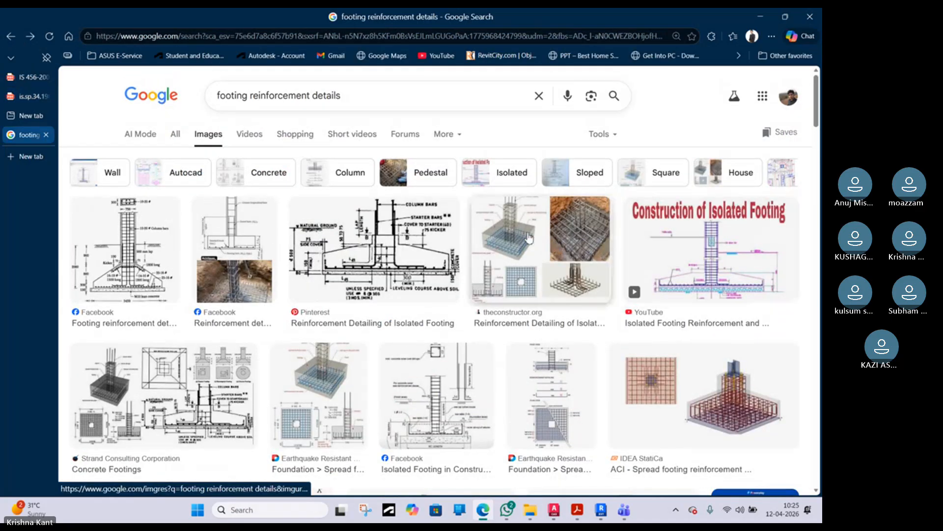
click(541, 239)
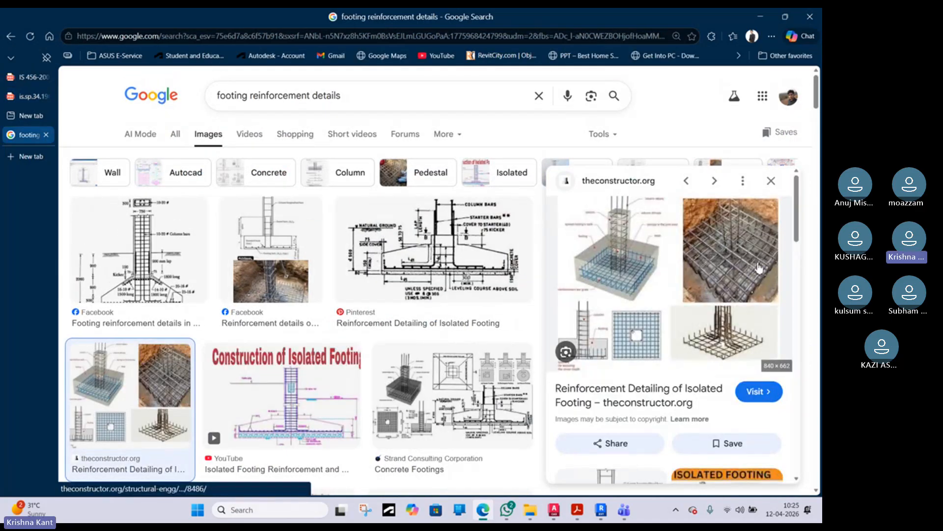
click(761, 325)
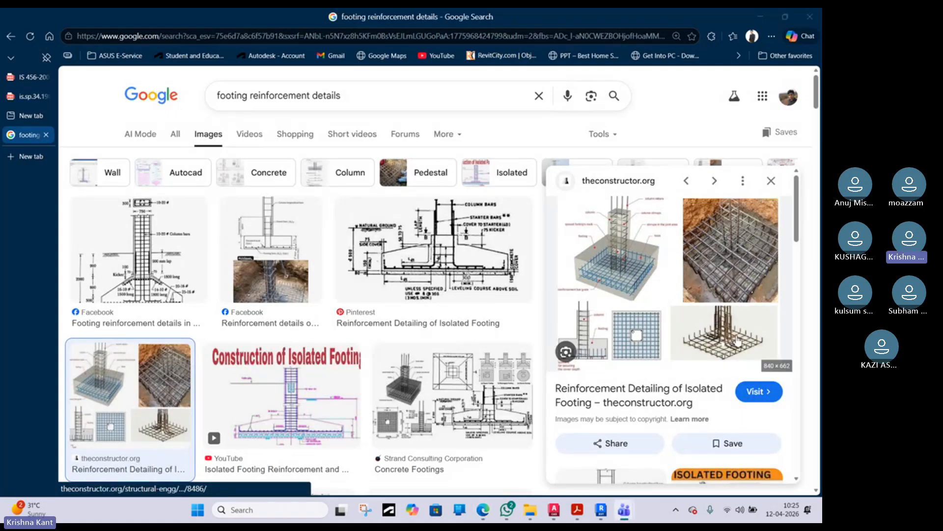
- Open theconstructor.org's article "Reinforcement Detailing of Isolated Footing" and close the duplicate copy of the page
click(770, 393)
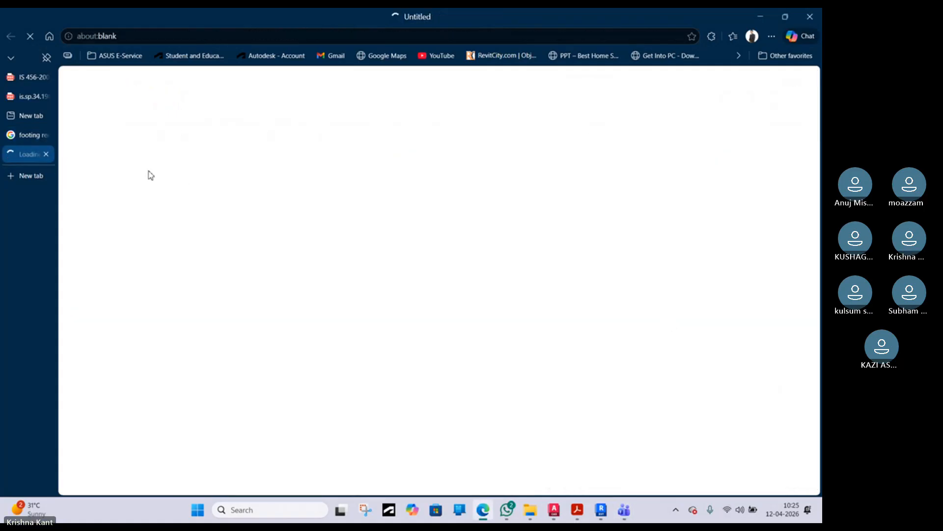
click(38, 134)
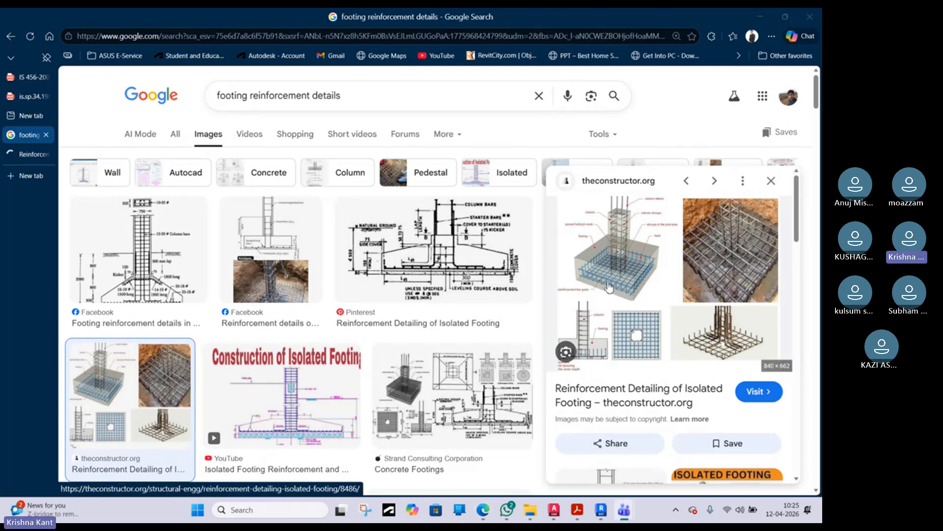
click(652, 239)
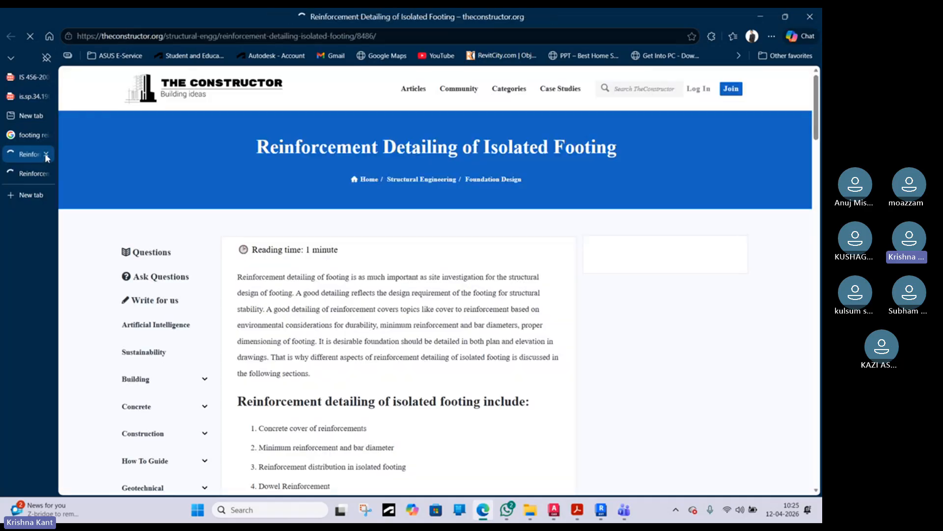
click(46, 154)
click(31, 154)
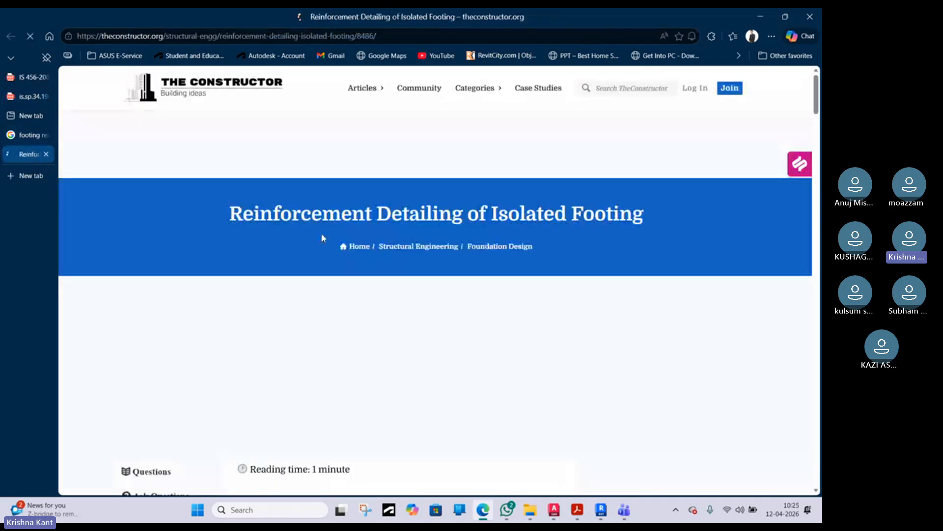
- Dismiss the article's ad-blocker request by continuing without disabling the blocker
scroll(399, 272, down, 15)
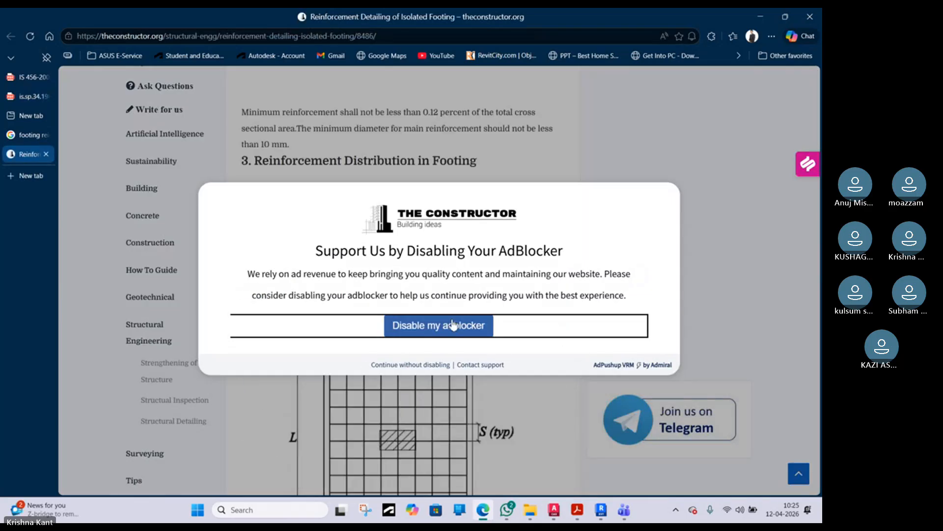
click(448, 329)
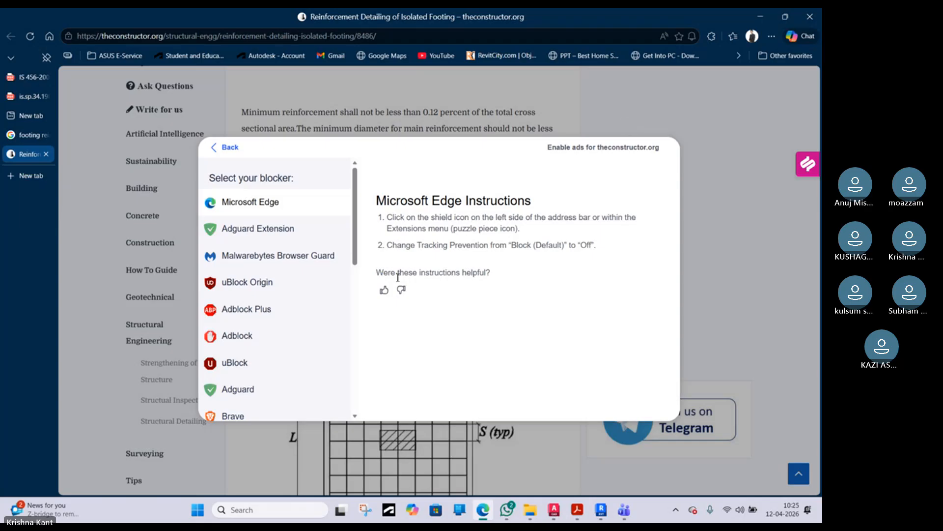
click(384, 290)
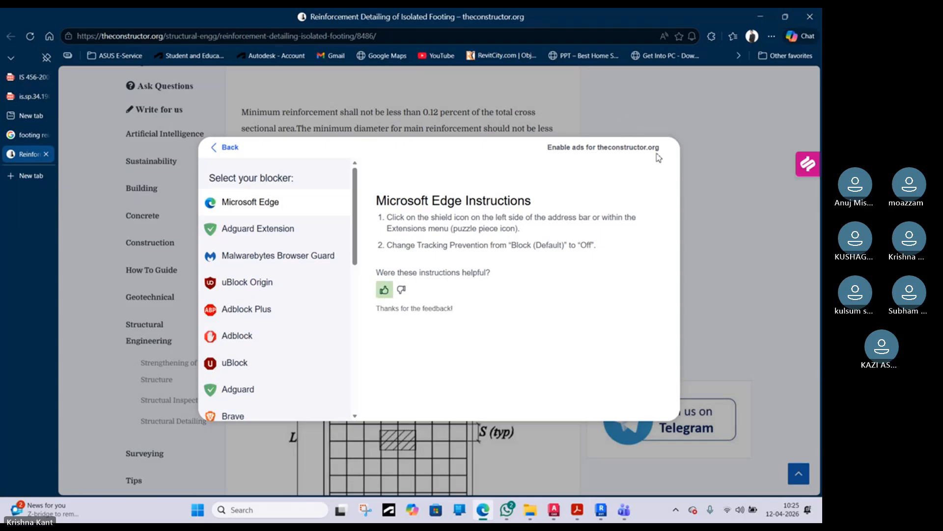
click(215, 148)
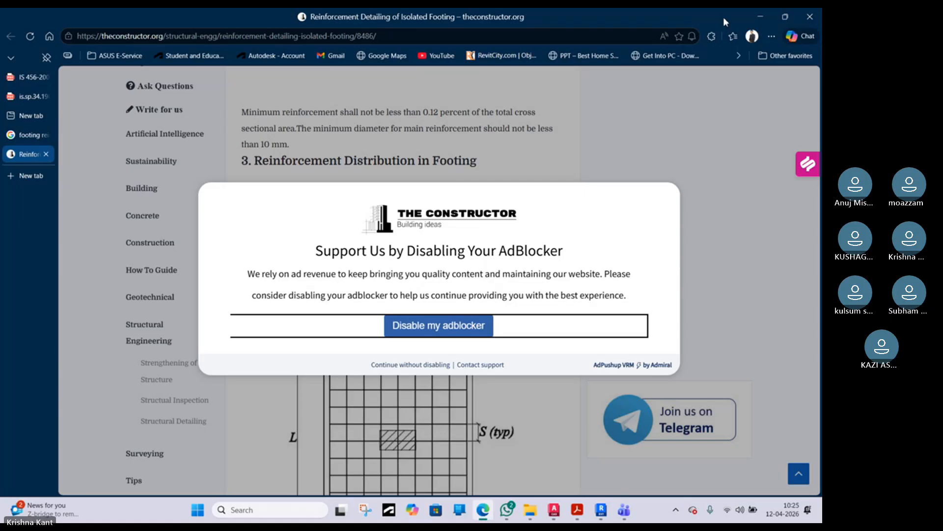
click(426, 369)
- Skim the article's figures on reinforcement distribution, dowel bars and lap splices for isolated footings
scroll(445, 343, down, 10)
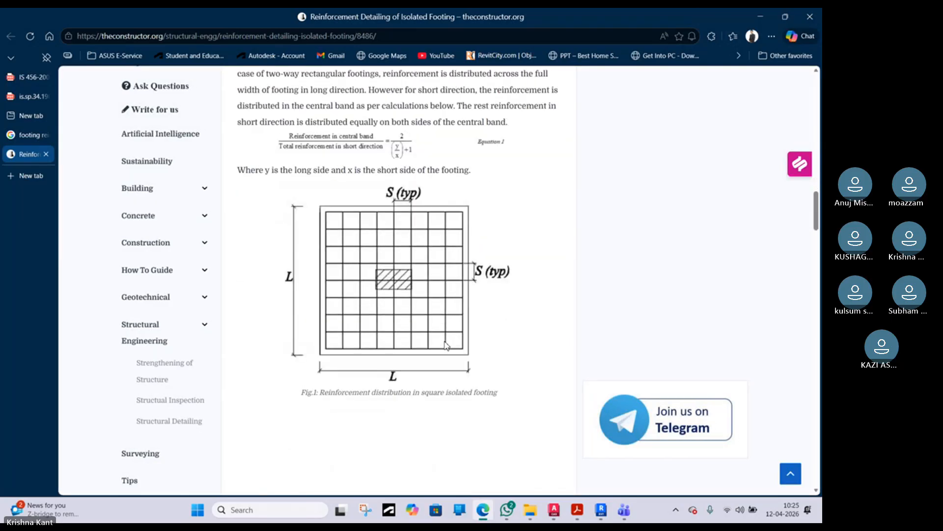
scroll(447, 343, down, 3)
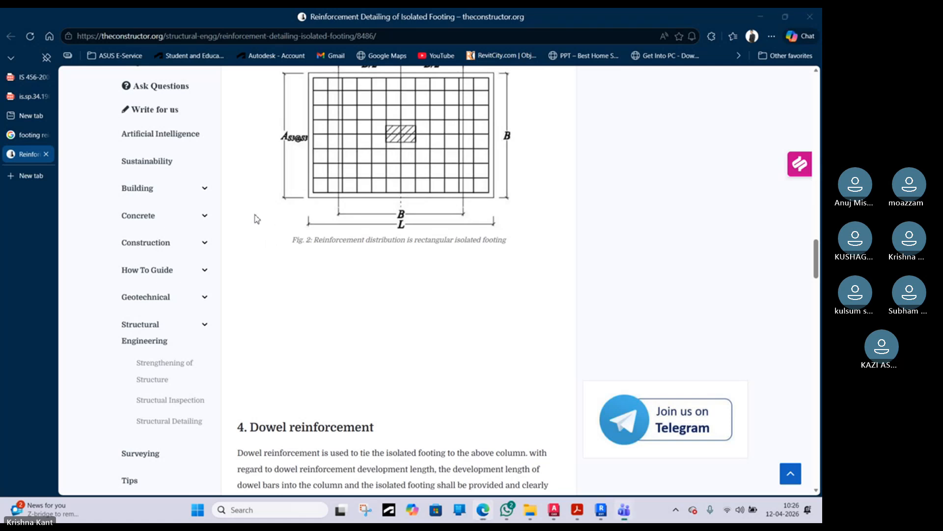
scroll(303, 219, down, 8)
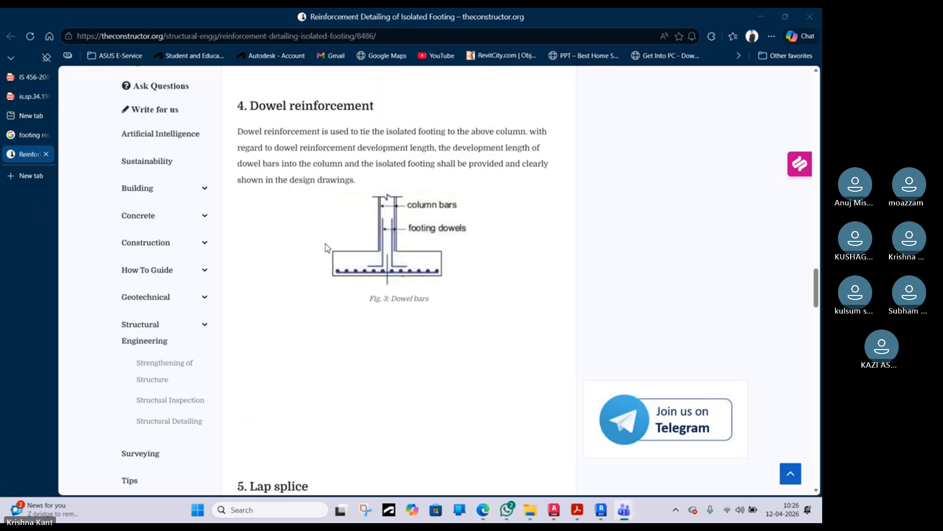
scroll(330, 243, down, 5)
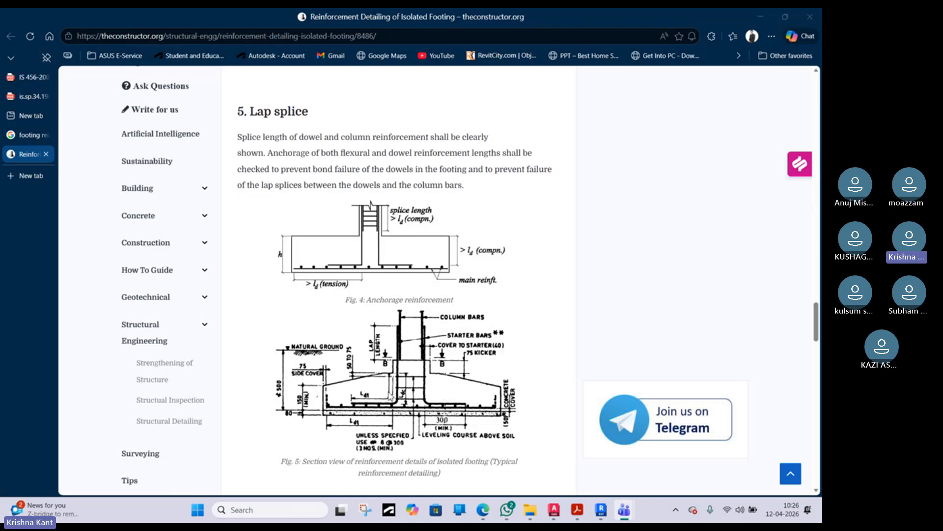
scroll(390, 395, down, 20)
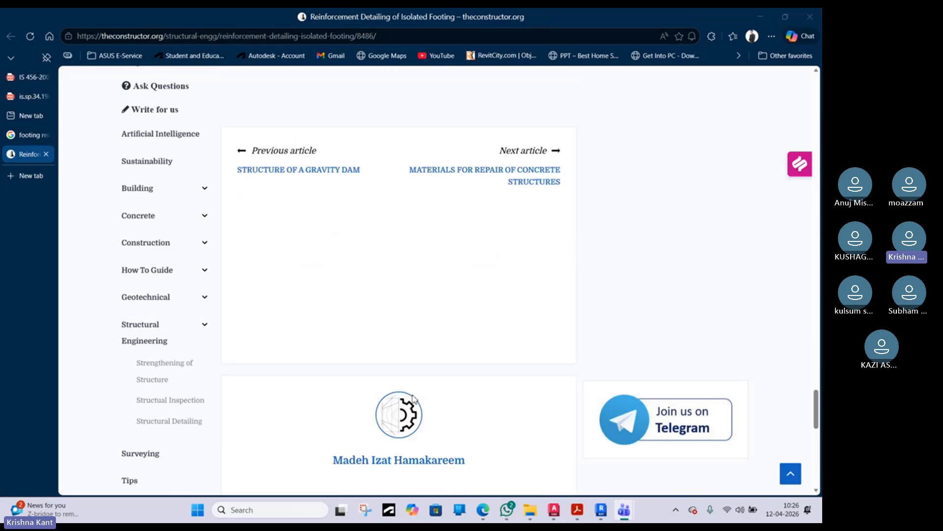
scroll(412, 399, up, 20)
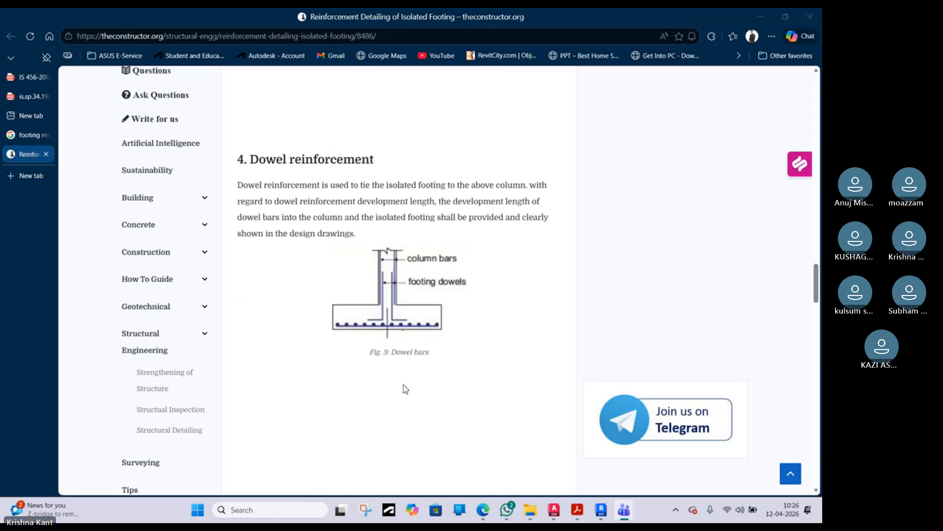
scroll(403, 383, up, 15)
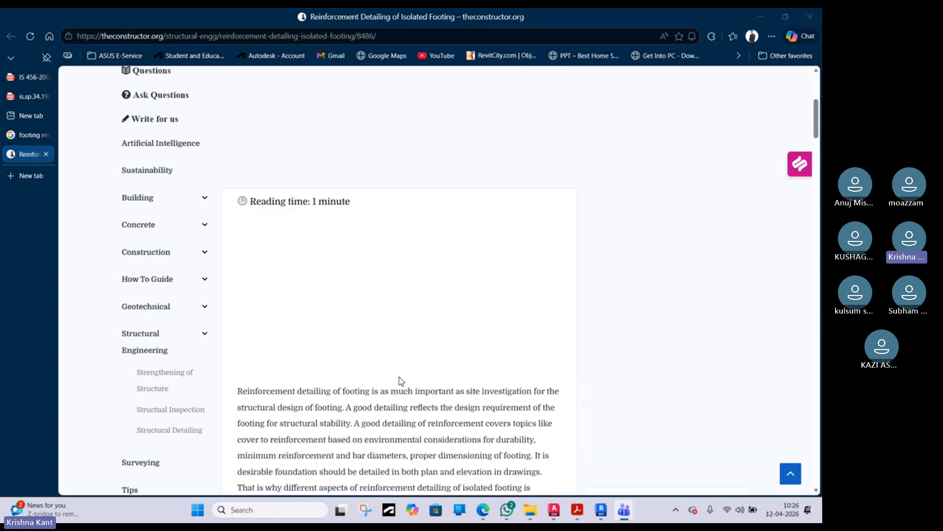
- Read the concrete cover section and examine the square and rectangular bar grids, anchorage detail and typical footing section in Figs. 1 to 5
scroll(401, 382, down, 10)
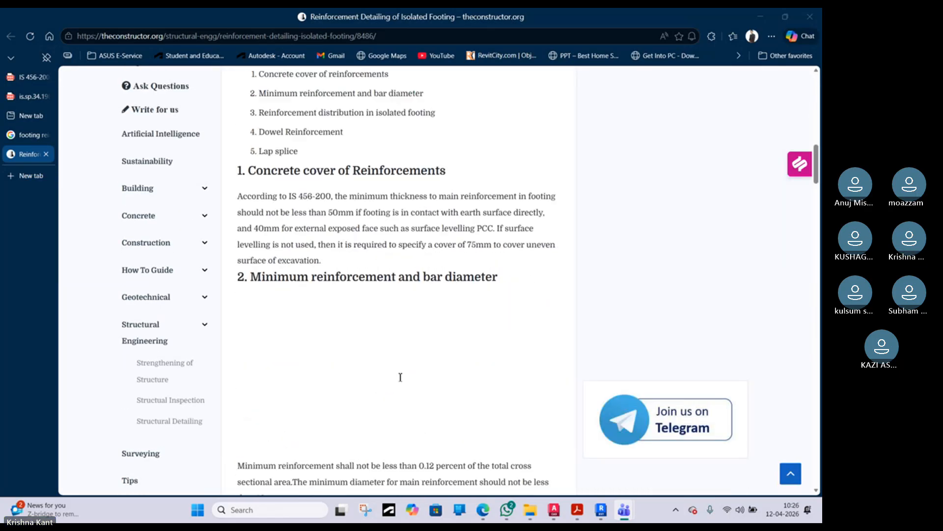
scroll(400, 376, down, 6)
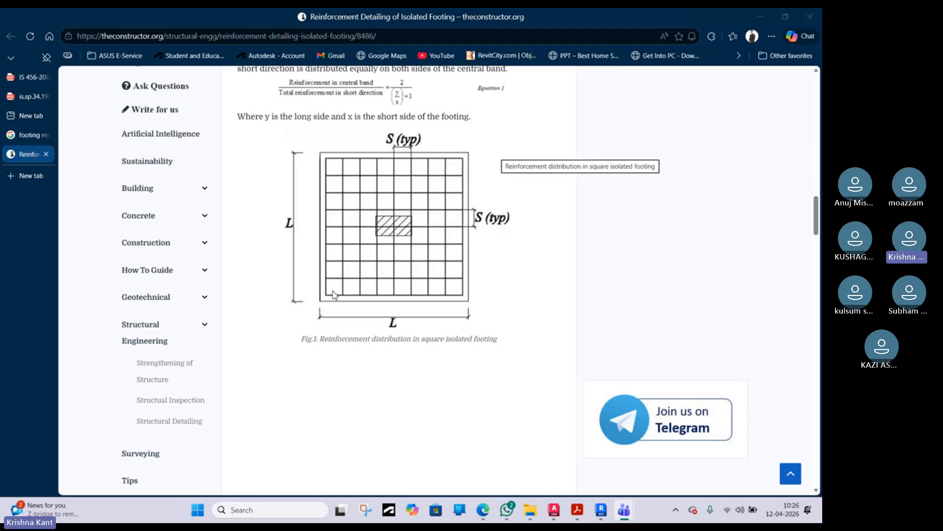
scroll(417, 236, down, 5)
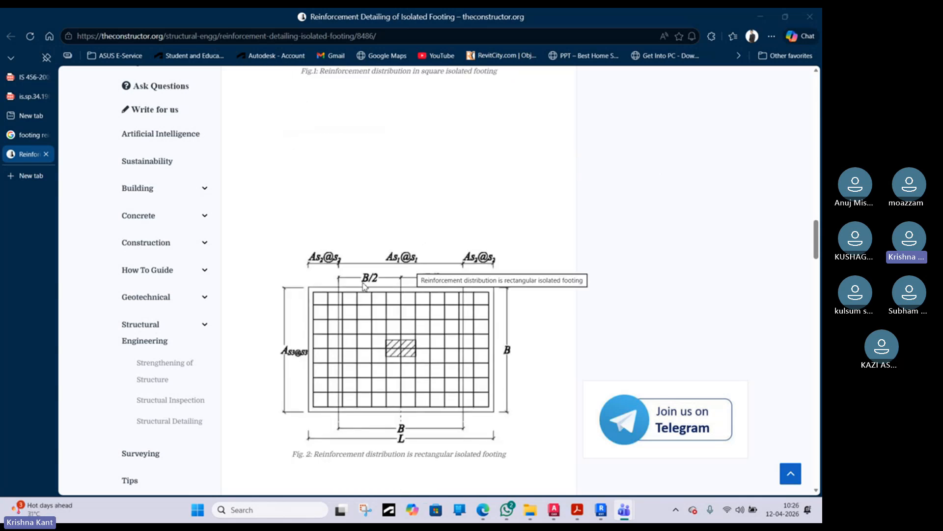
scroll(348, 265, down, 8)
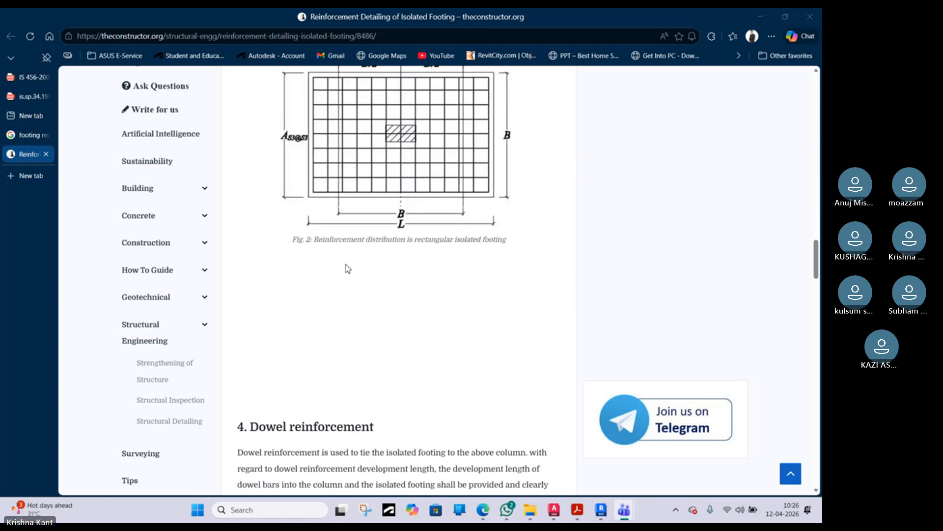
scroll(349, 269, down, 5)
scroll(347, 269, down, 2)
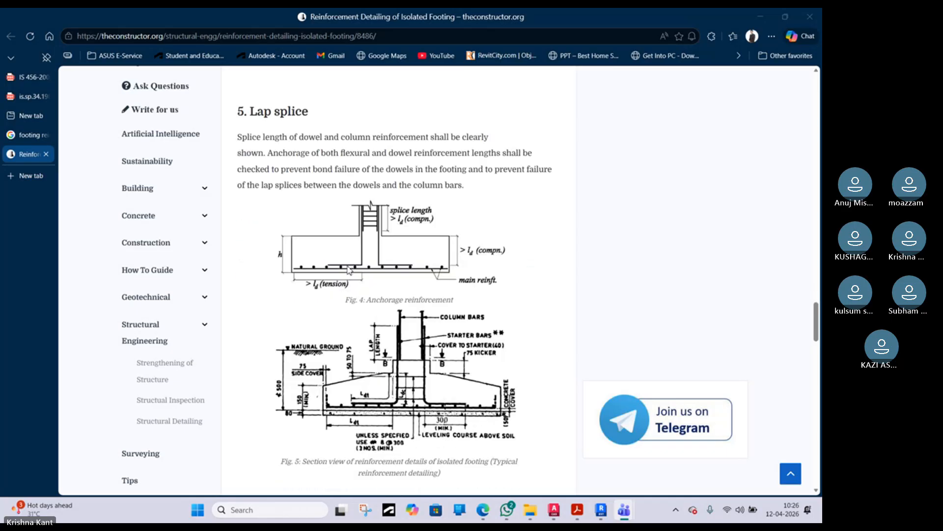
scroll(347, 269, down, 3)
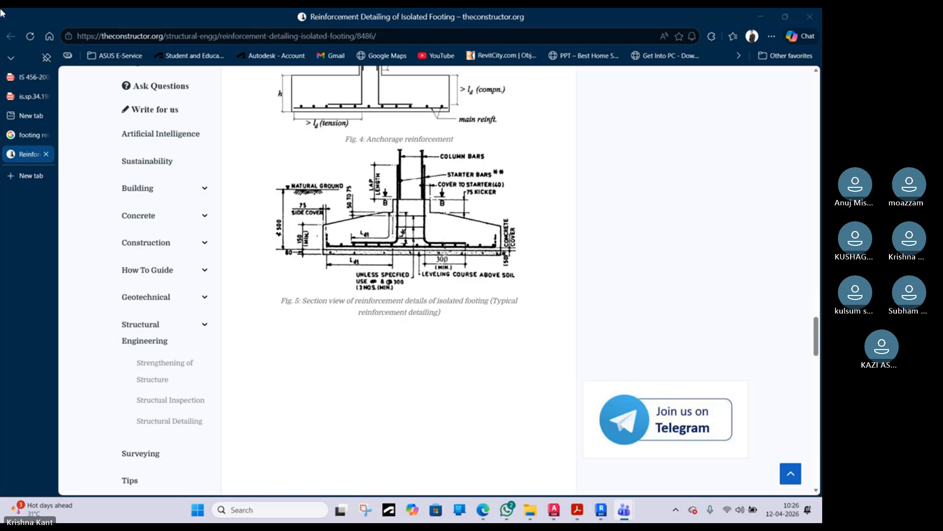
- Close the theconstructor.org article, browse the footing reinforcement image results and preview the uni-axially loaded column footing image
click(46, 154)
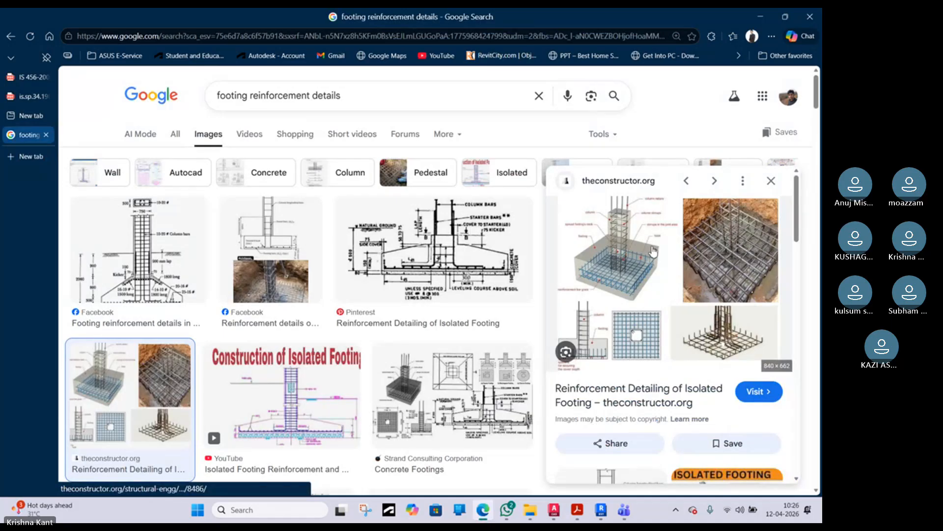
scroll(653, 251, down, 2)
scroll(653, 252, down, 3)
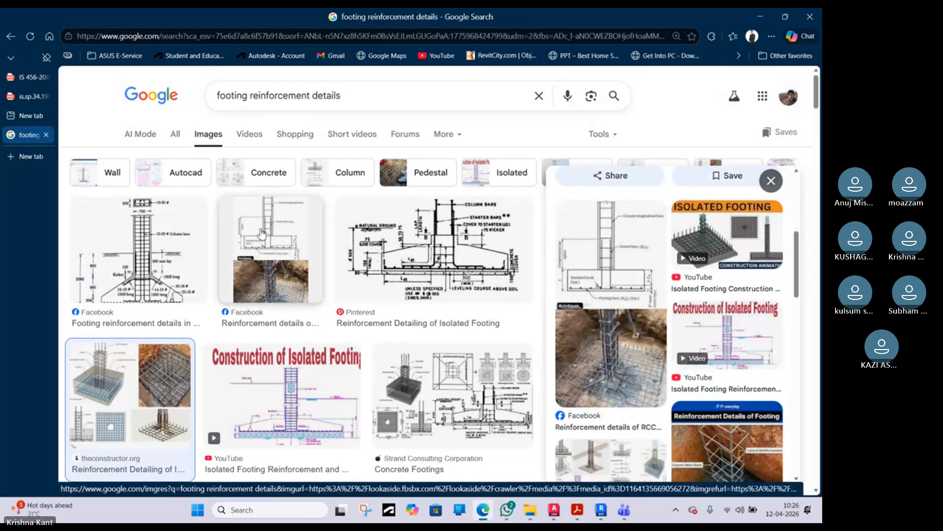
scroll(249, 226, down, 1)
scroll(249, 226, down, 5)
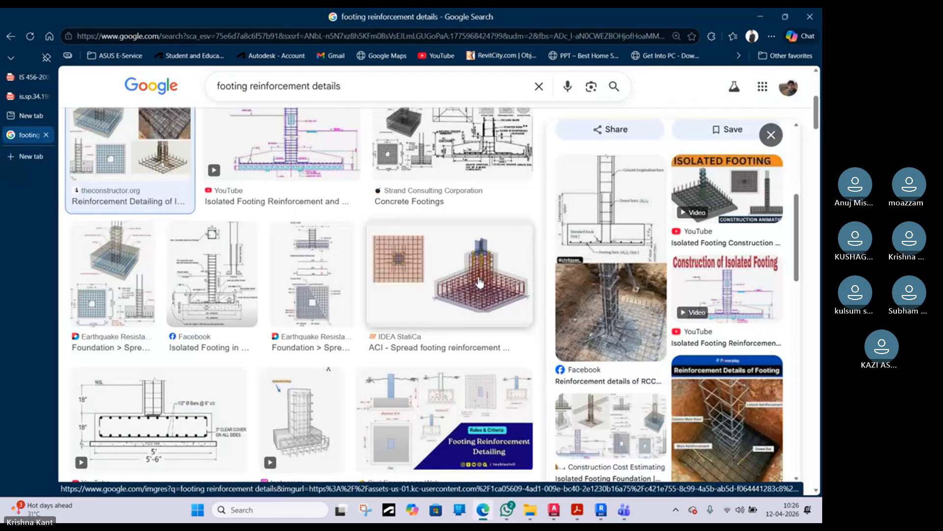
scroll(343, 391, down, 3)
scroll(292, 348, down, 4)
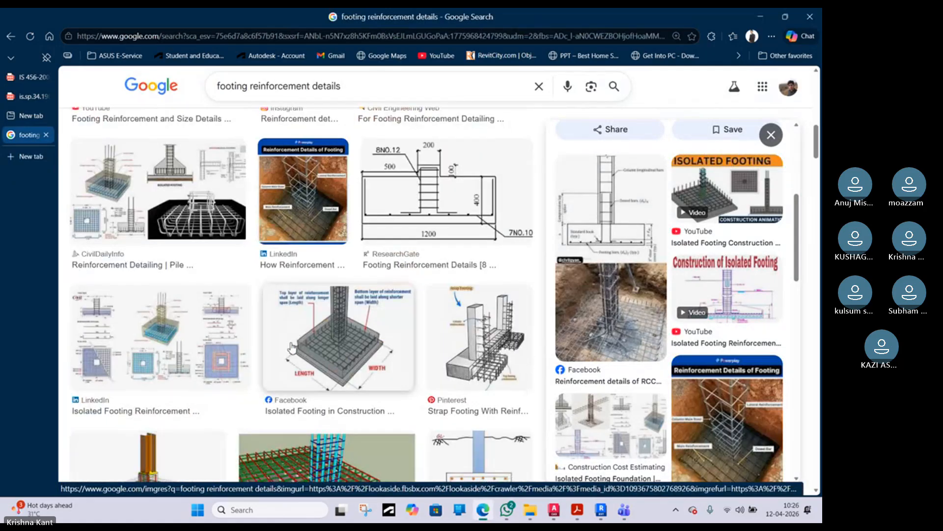
scroll(358, 362, down, 3)
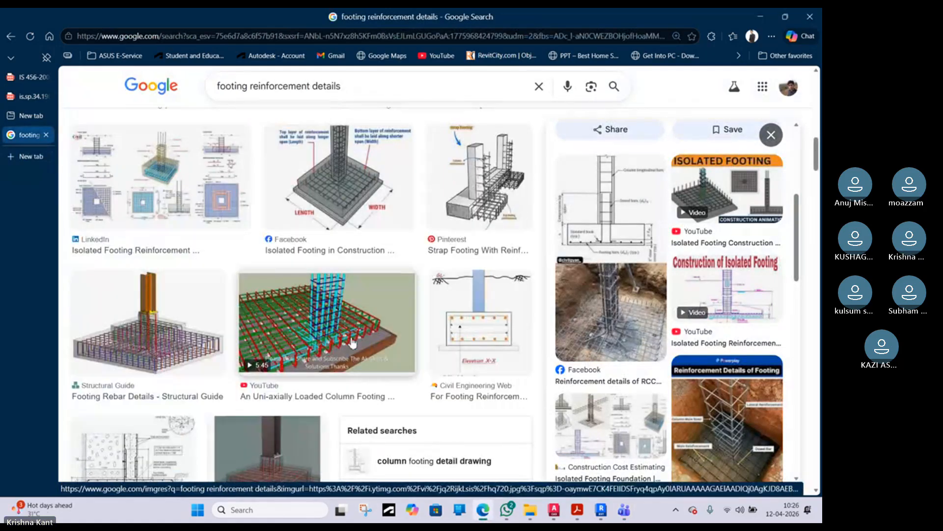
click(351, 343)
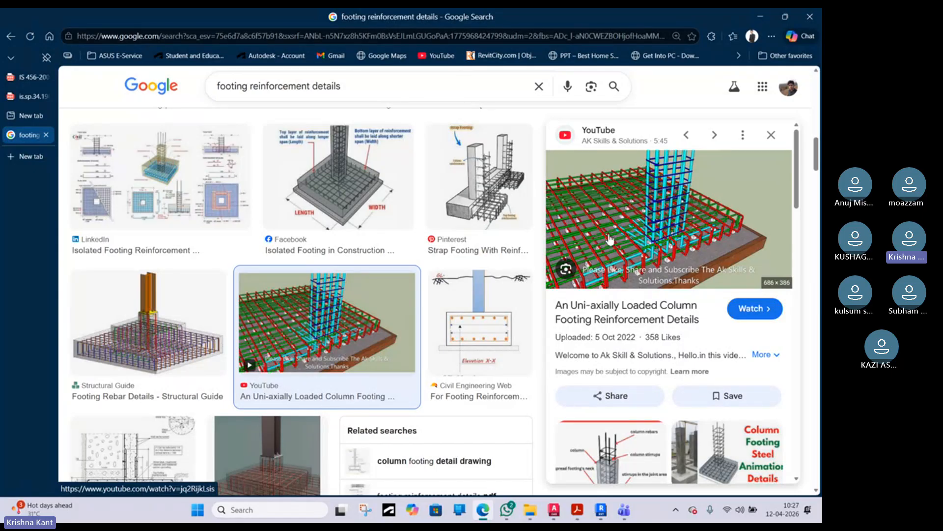
- Open the Engineering Discoveries article on isolated footing reinforcement detailing through the LinkedIn image result and its linked post
click(142, 176)
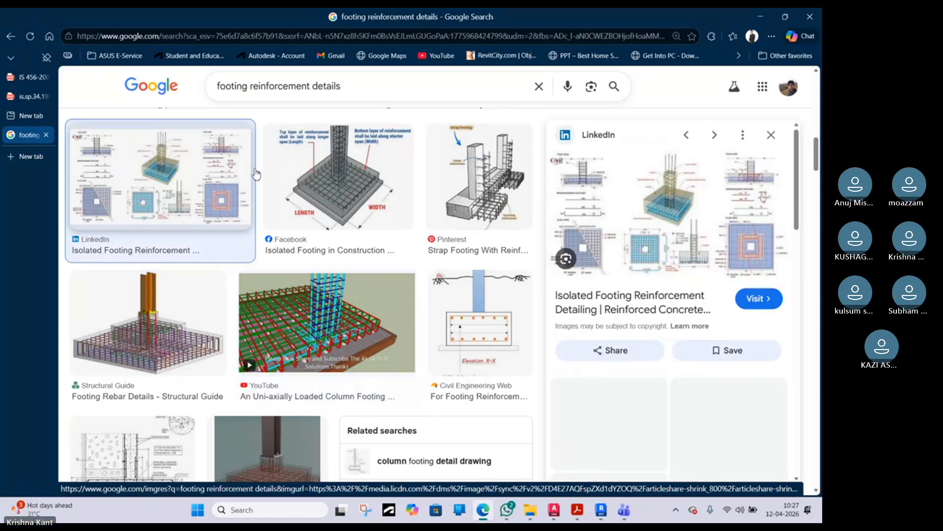
click(759, 299)
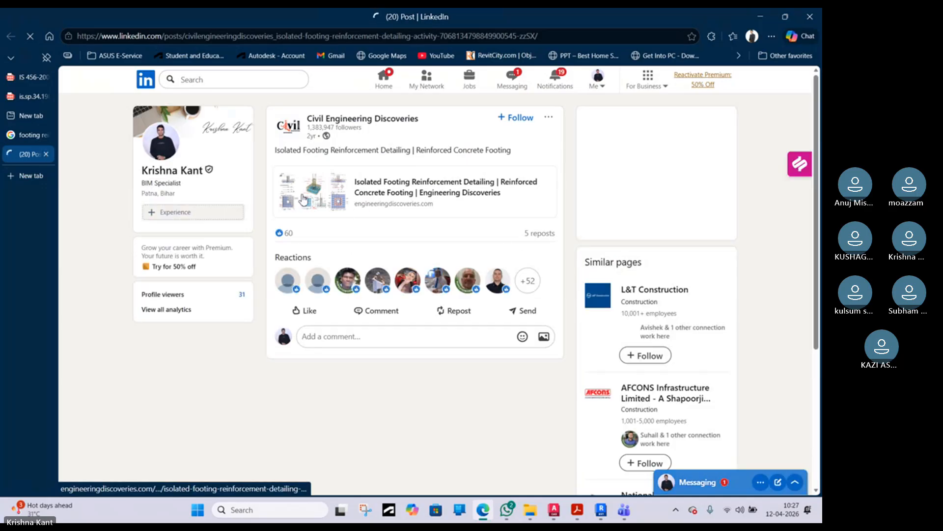
click(303, 199)
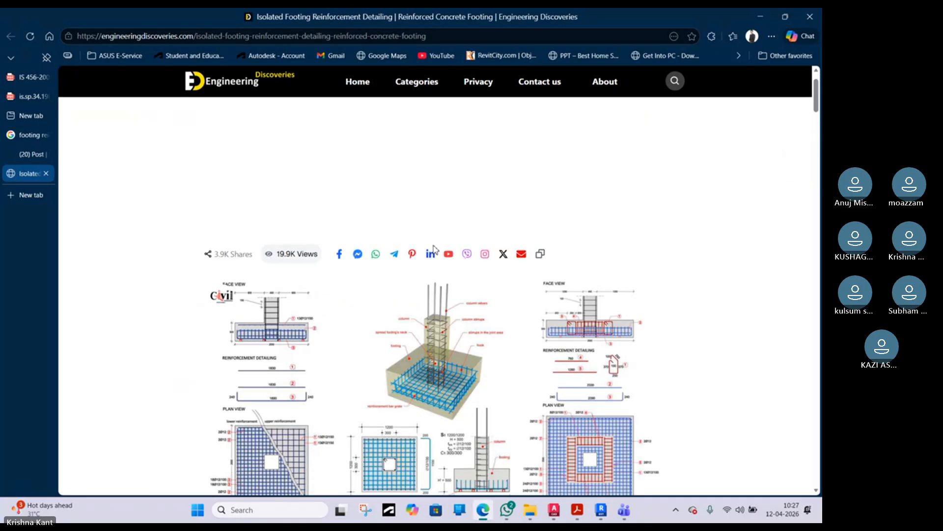
- Examine the article's lead figure for the footing face views, plan views, bar shapes and 3D bar grate
scroll(438, 251, down, 3)
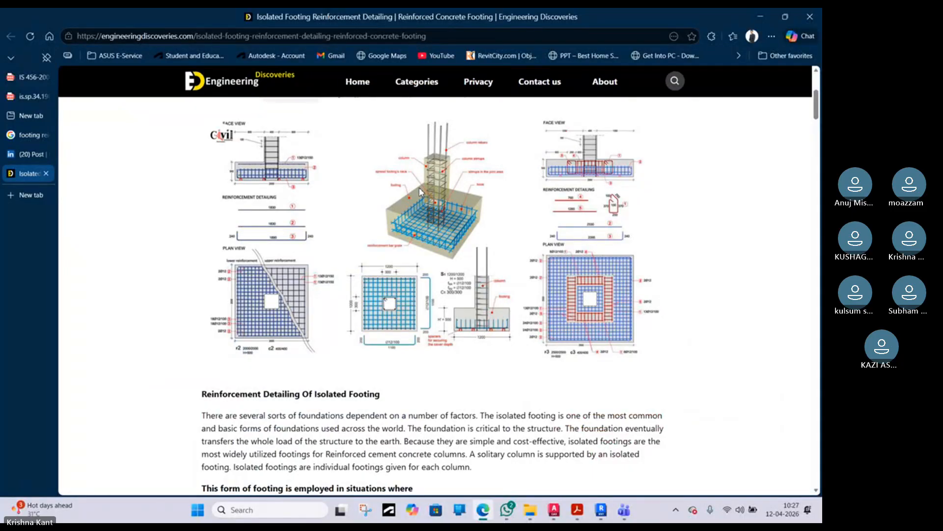
scroll(420, 191, down, 2)
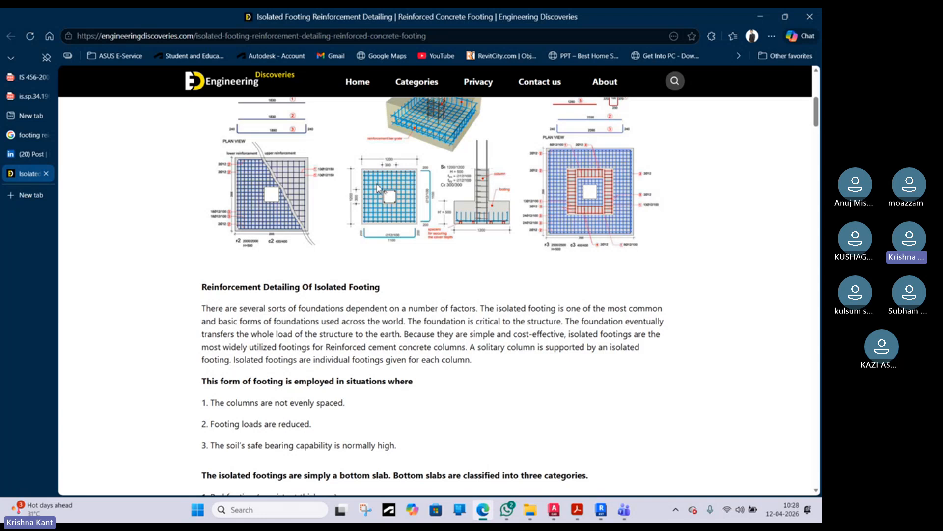
ctrl+scroll(371, 197, up, 3)
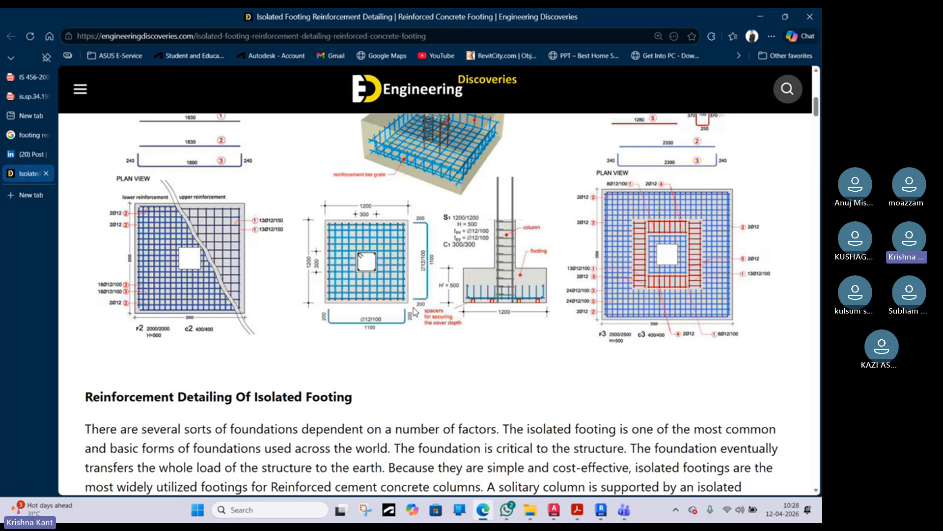
scroll(388, 322, up, 4)
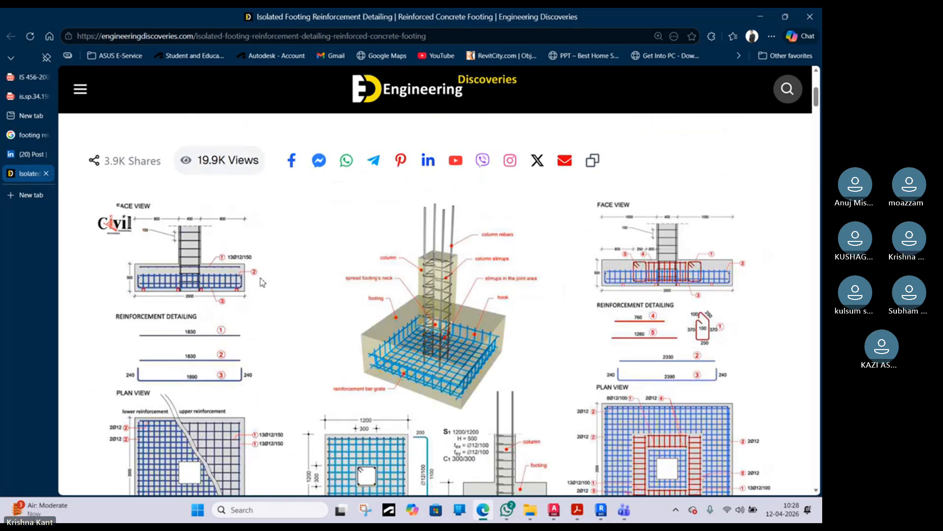
scroll(519, 320, down, 1)
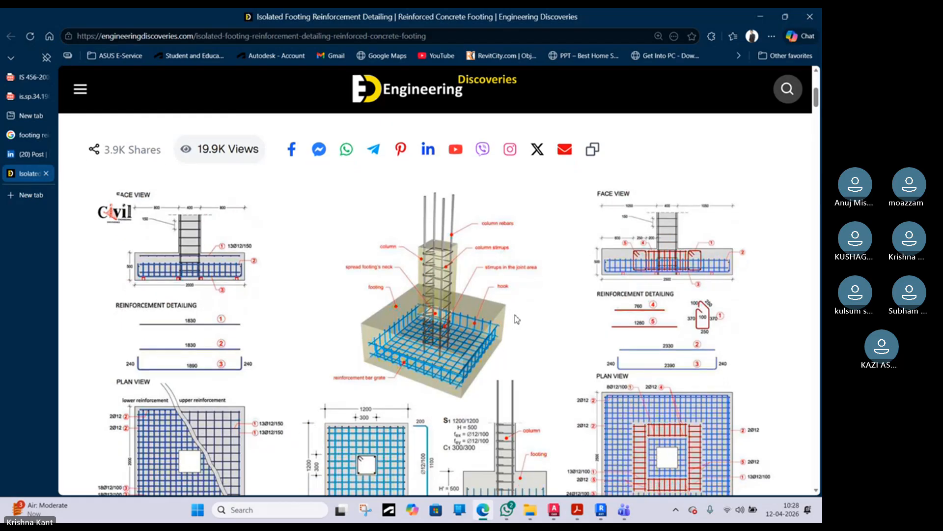
- Read through the article's sections on concrete cover, minimum reinforcement, bar distribution, dowel reinforcement and spliced lap
scroll(517, 319, down, 10)
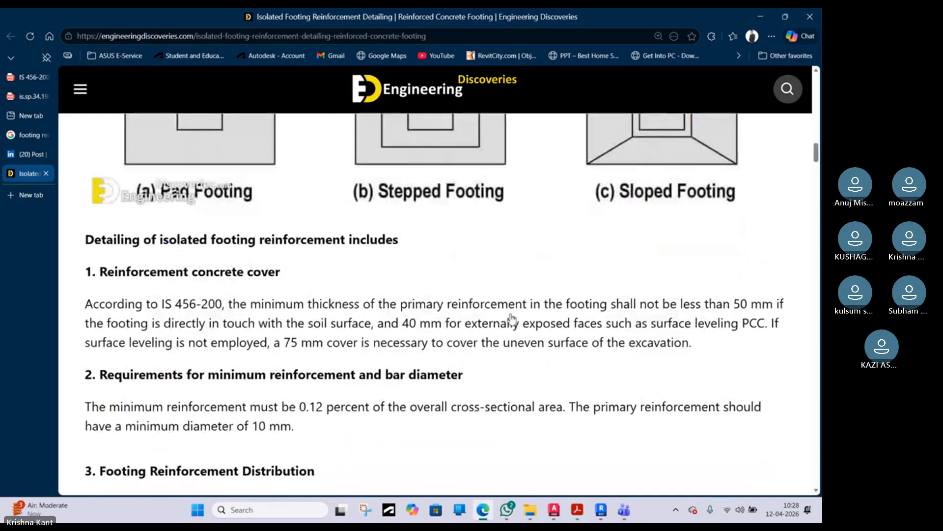
scroll(511, 320, down, 5)
ctrl+scroll(511, 319, down, 3)
scroll(511, 320, down, 5)
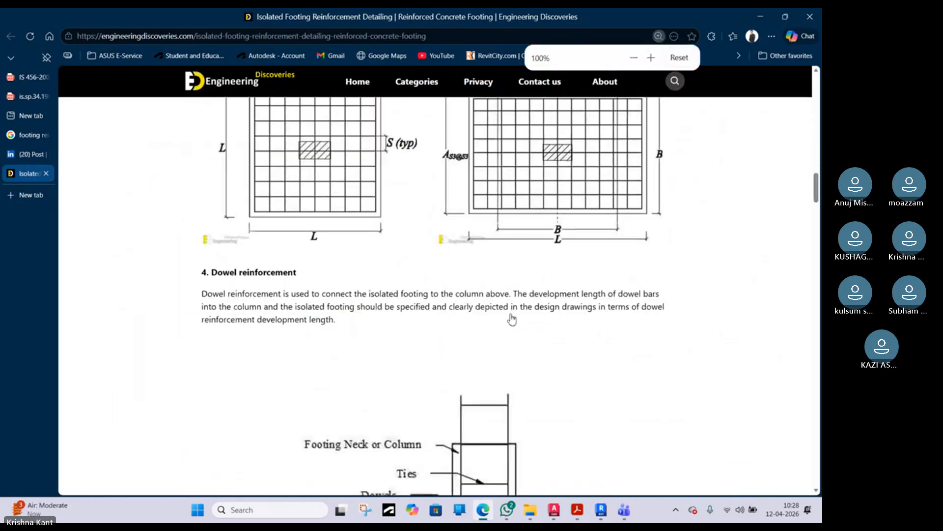
scroll(512, 320, down, 5)
scroll(510, 320, up, 3)
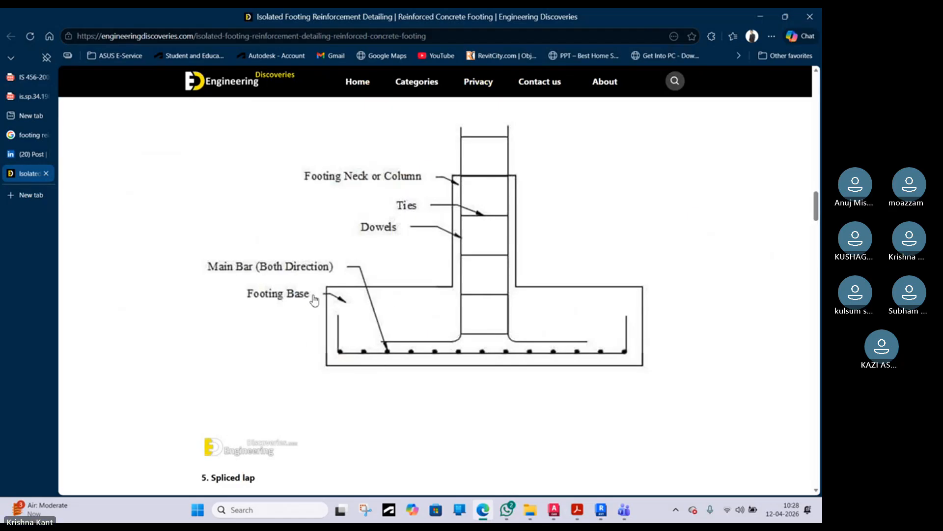
scroll(328, 305, down, 3)
scroll(329, 305, down, 3)
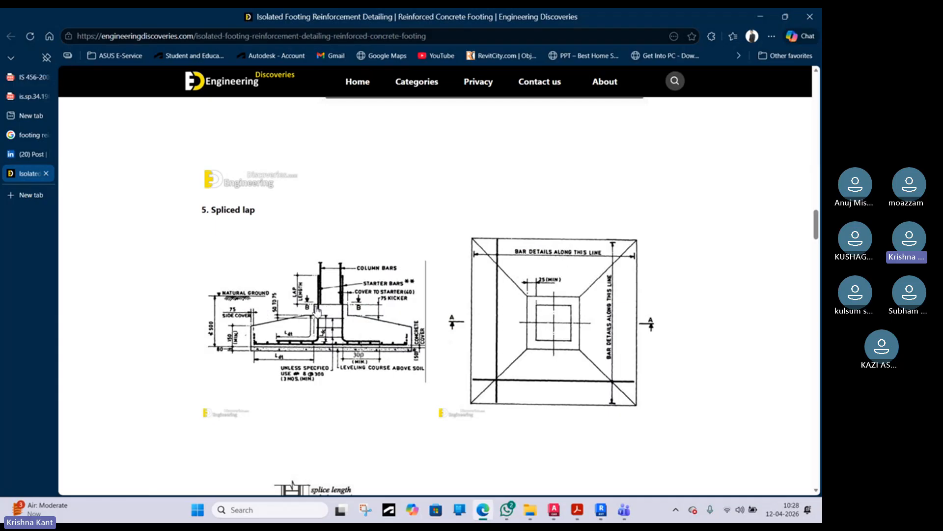
- Skim the article's remaining footing drawings and site photos, and return to the splice length and main reinforcement detail
scroll(303, 322, down, 10)
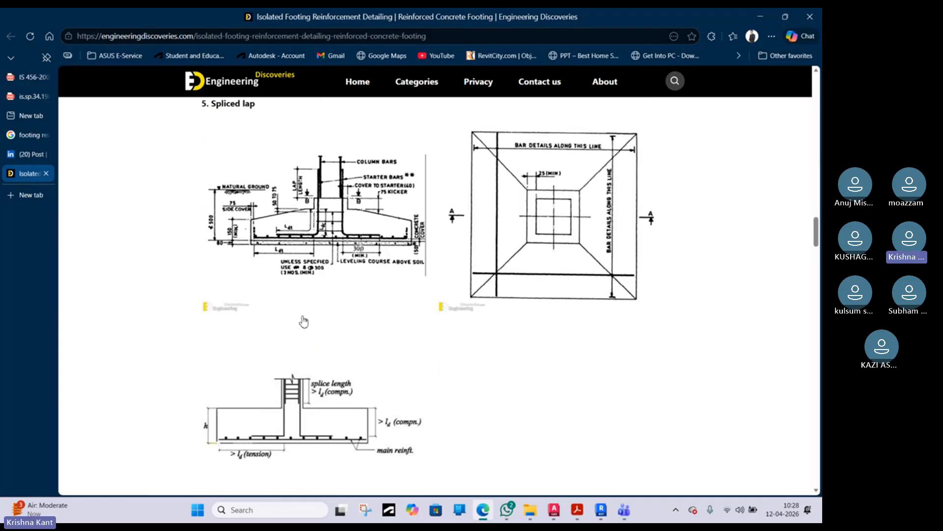
scroll(303, 322, down, 7)
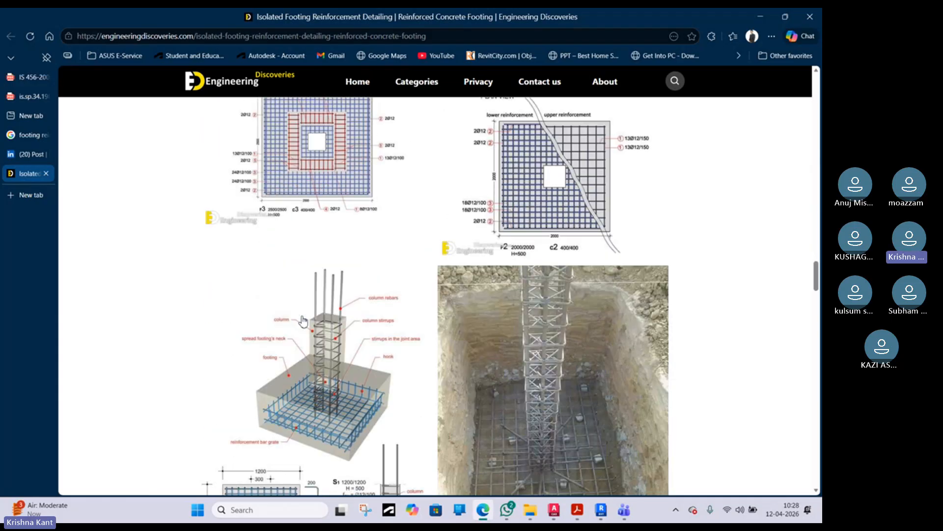
scroll(302, 320, down, 5)
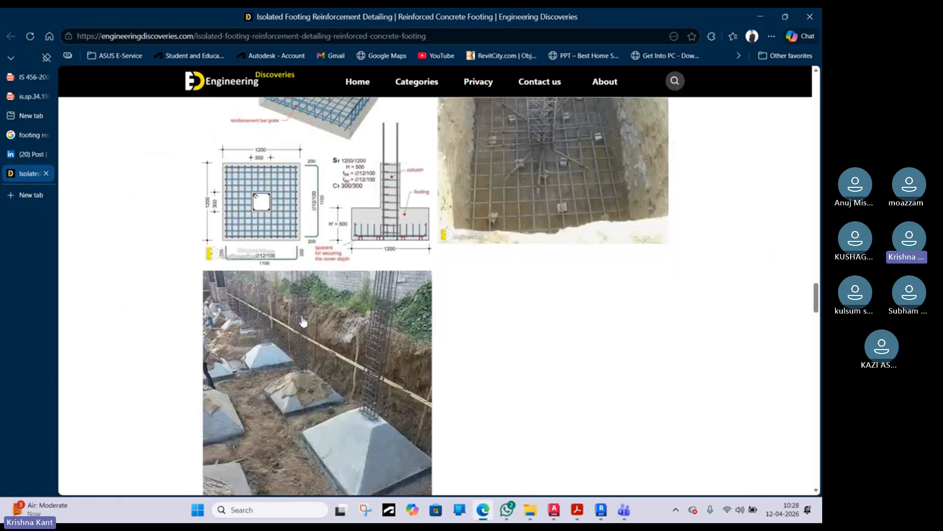
scroll(303, 322, down, 5)
scroll(303, 322, down, 12)
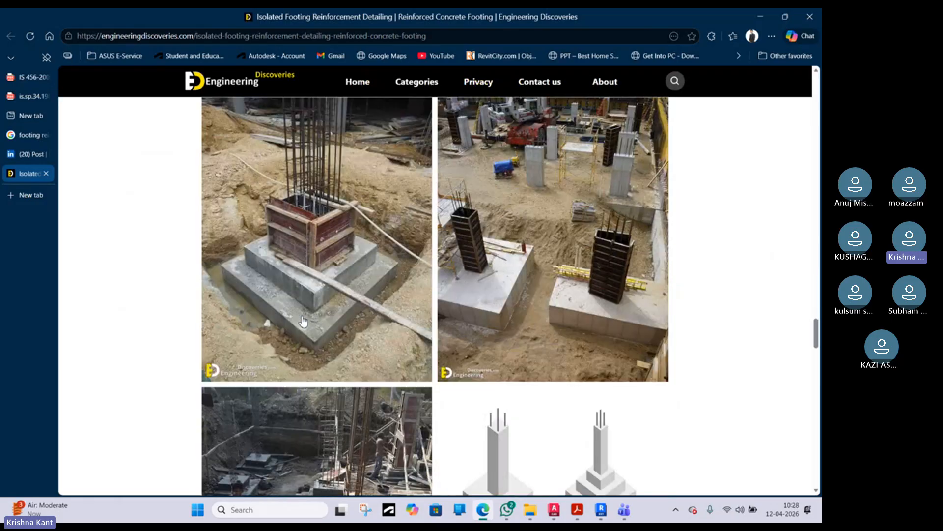
scroll(303, 321, down, 6)
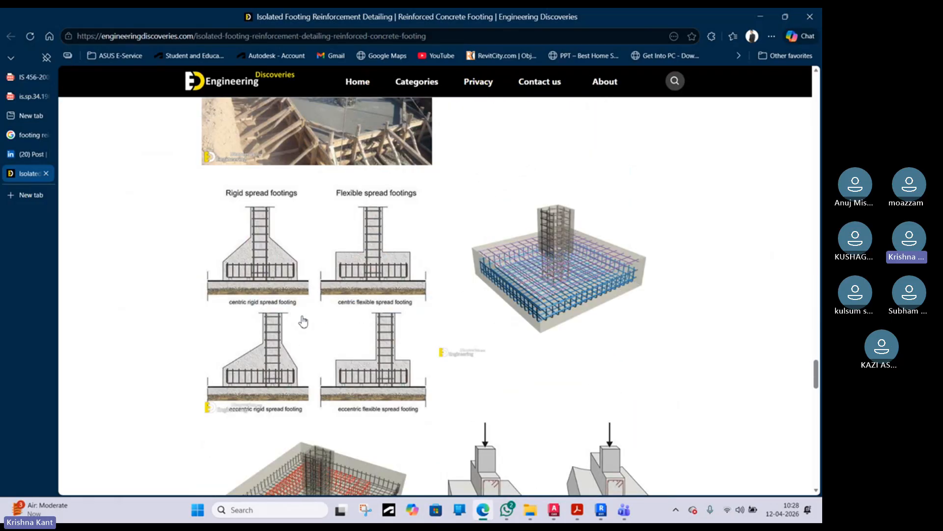
scroll(302, 320, up, 20)
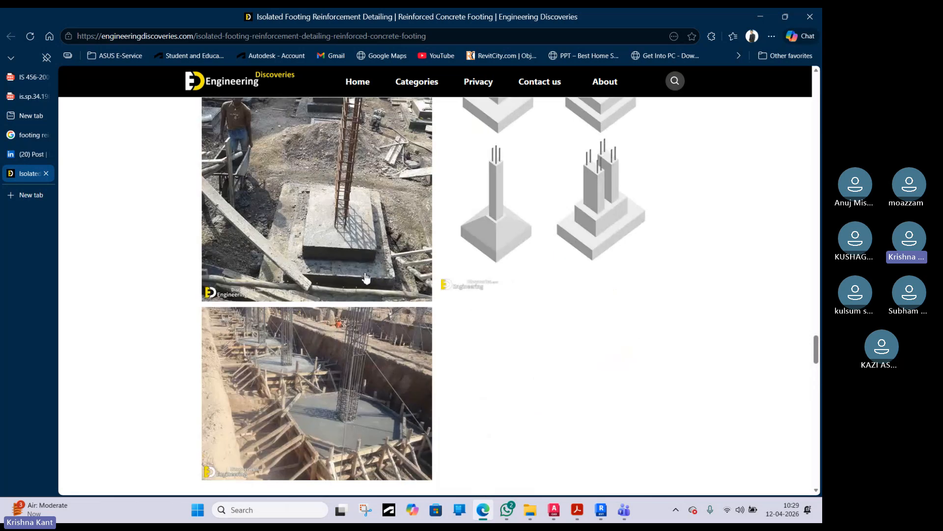
scroll(324, 278, up, 9)
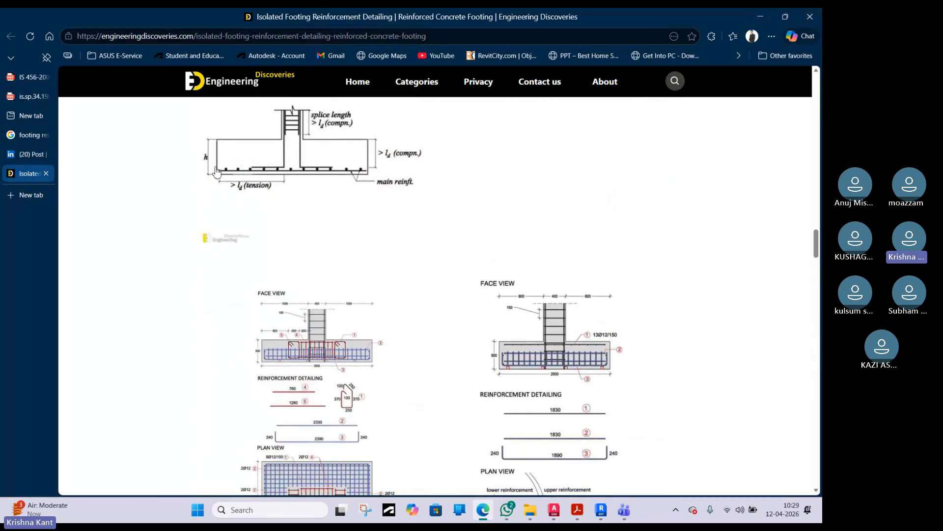
- Search Google for "main bars and distribution bars" in a separate browser tab
click(21, 193)
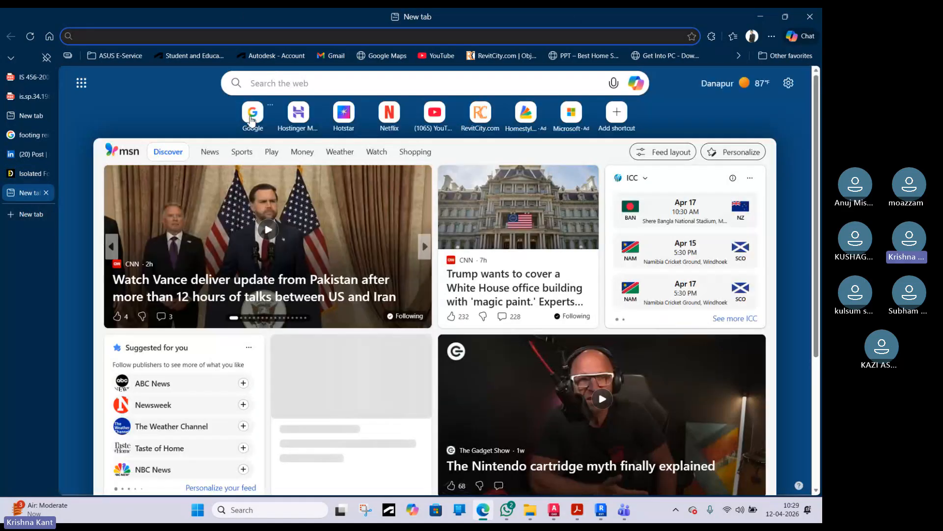
click(252, 116)
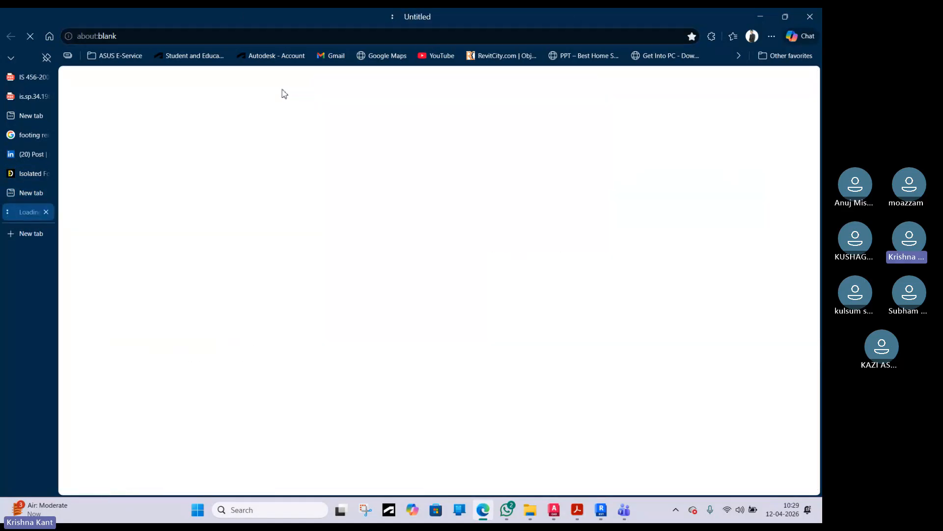
click(295, 236)
text(m)
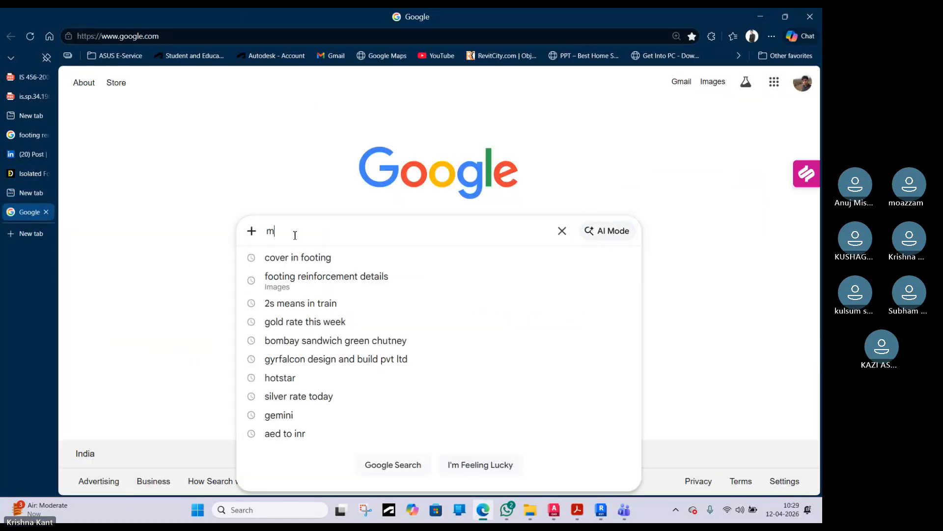
text(ain b)
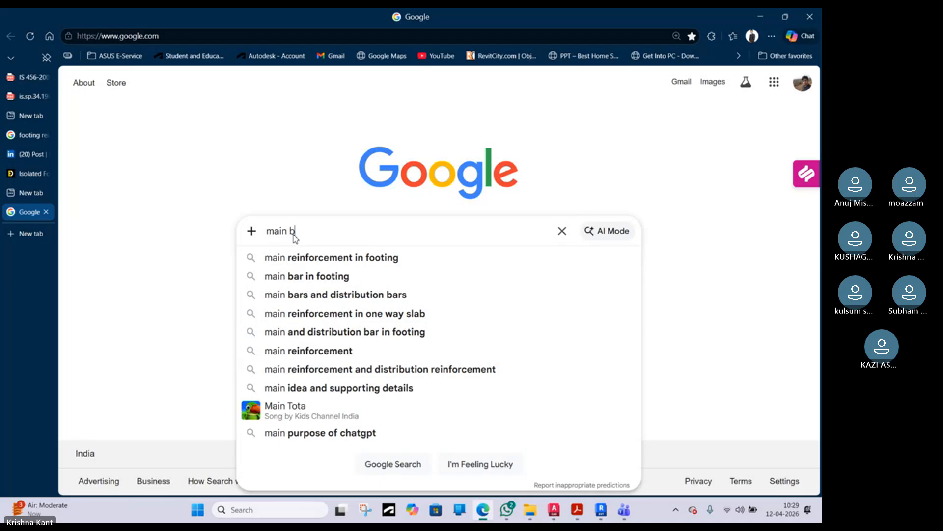
text(ars a)
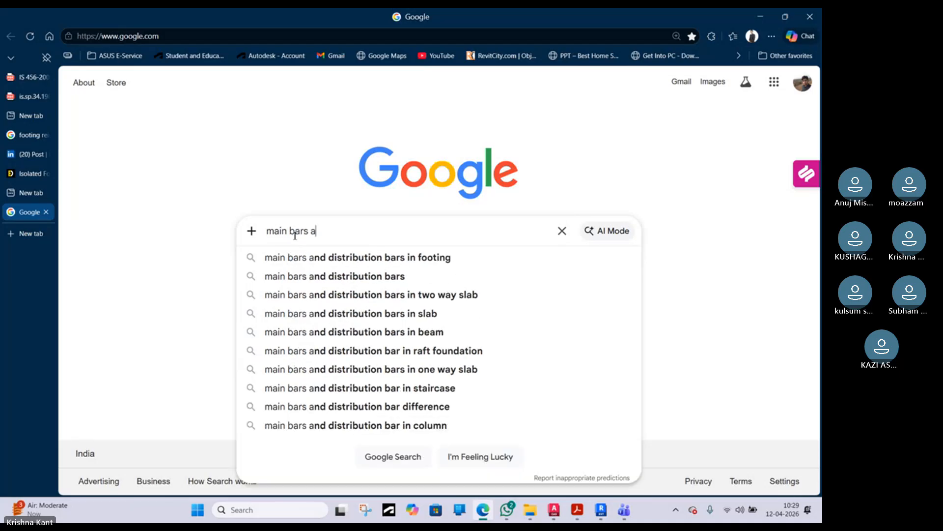
click(368, 276)
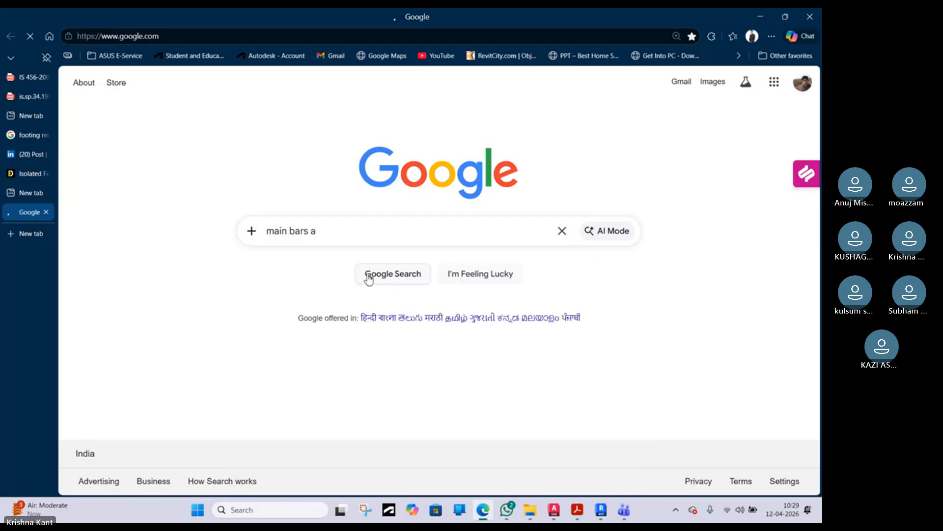
- Preview the qaqcinconstruction.com image on main and distribution bars in slabs, and return to the one-way slab diagram
click(367, 89)
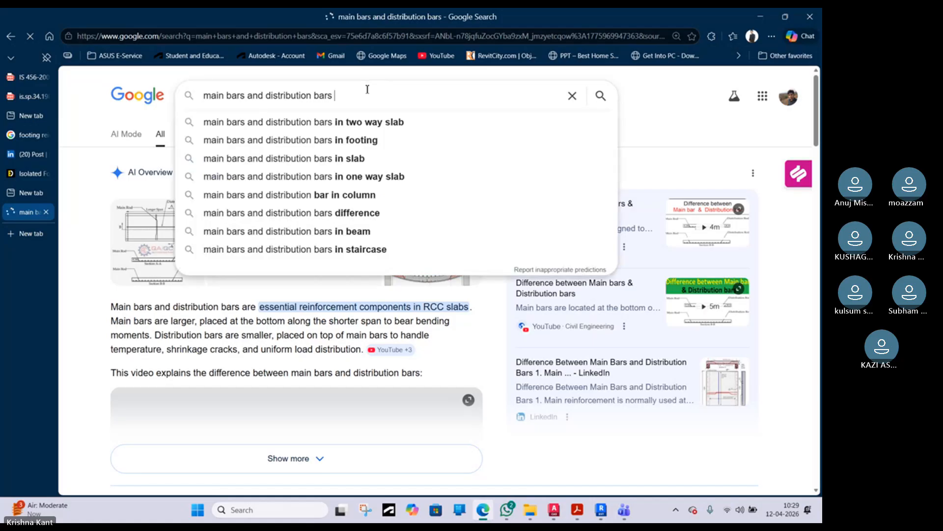
click(87, 161)
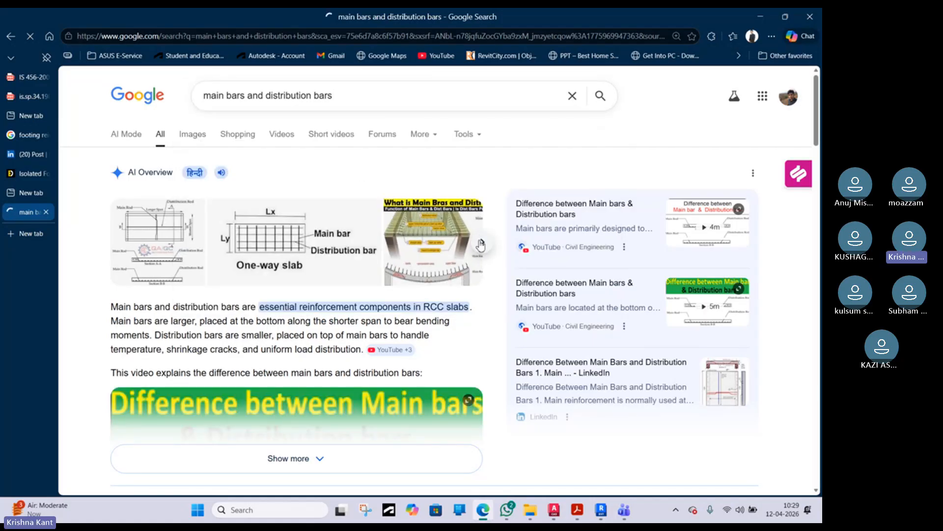
click(432, 248)
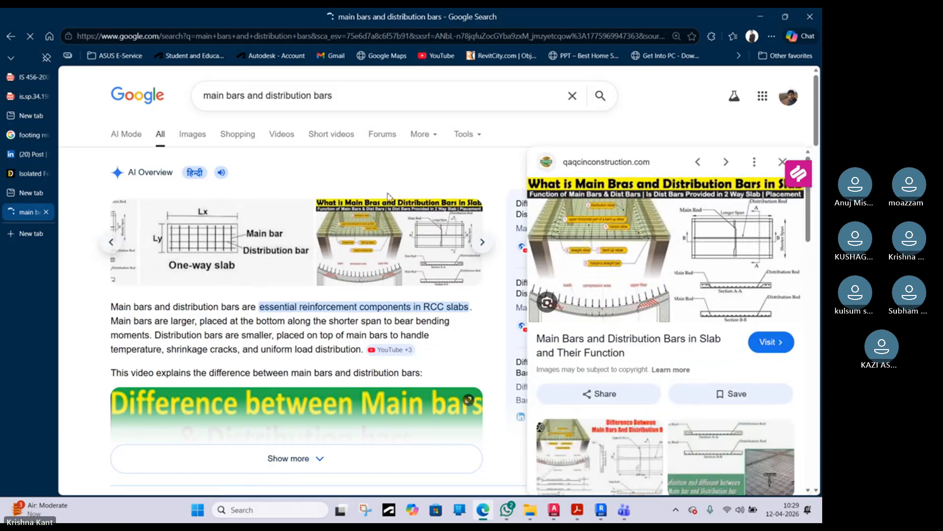
click(116, 247)
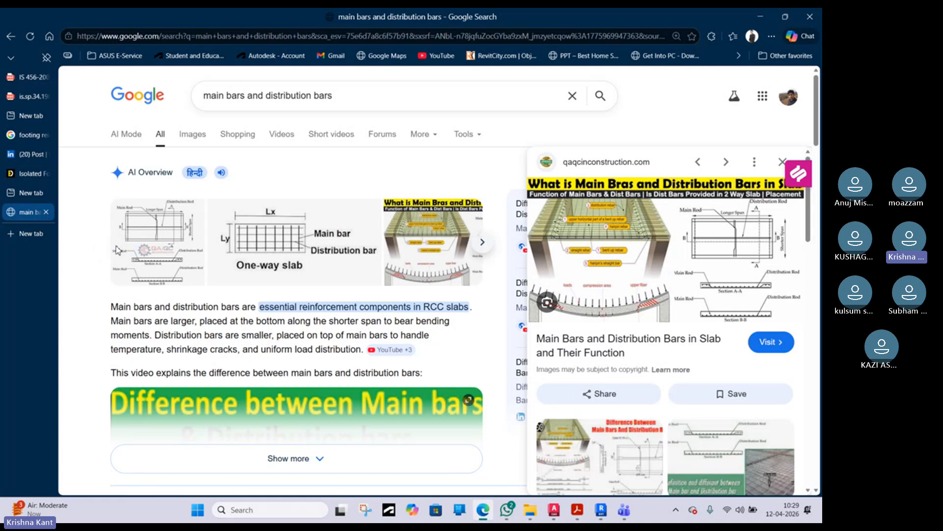
- Expand the AI overview on main and distribution bars and read its key differences, summary table and reasons for using both
scroll(265, 355, down, 3)
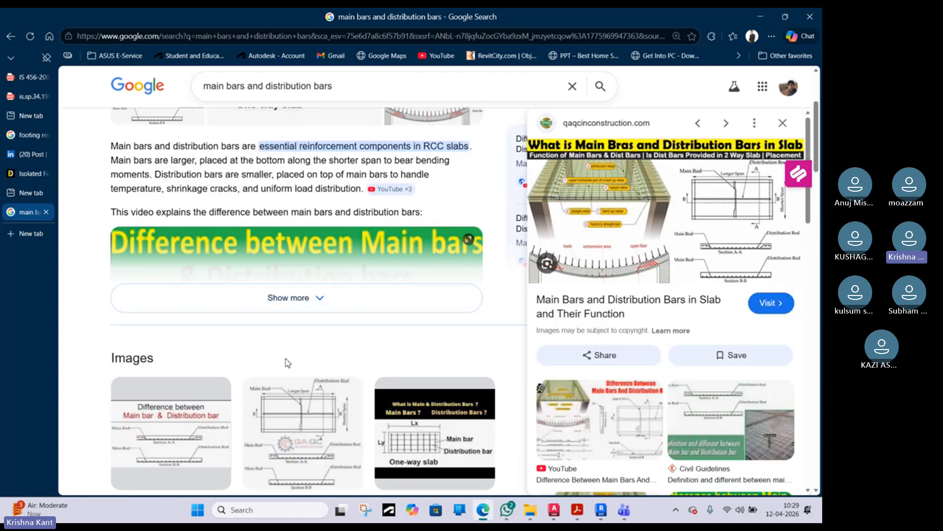
click(306, 298)
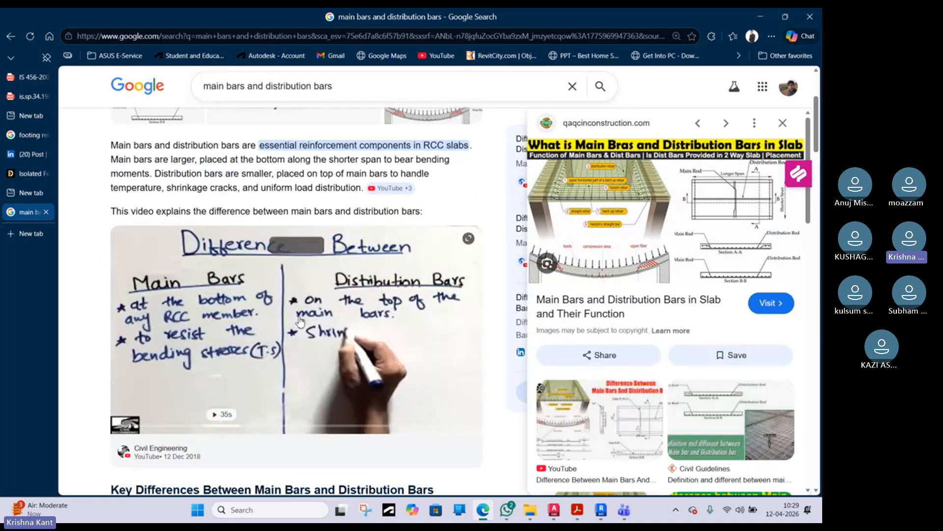
scroll(249, 379, down, 4)
scroll(250, 355, down, 11)
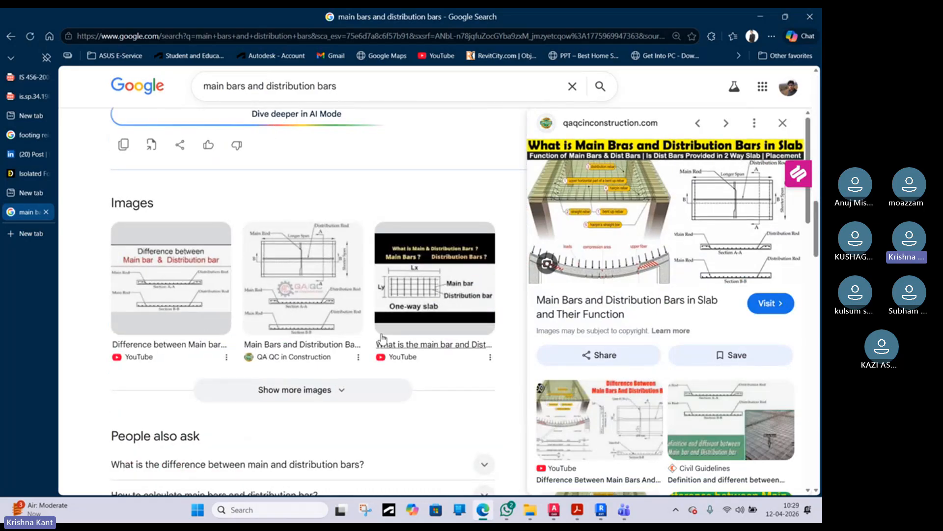
scroll(289, 297, up, 8)
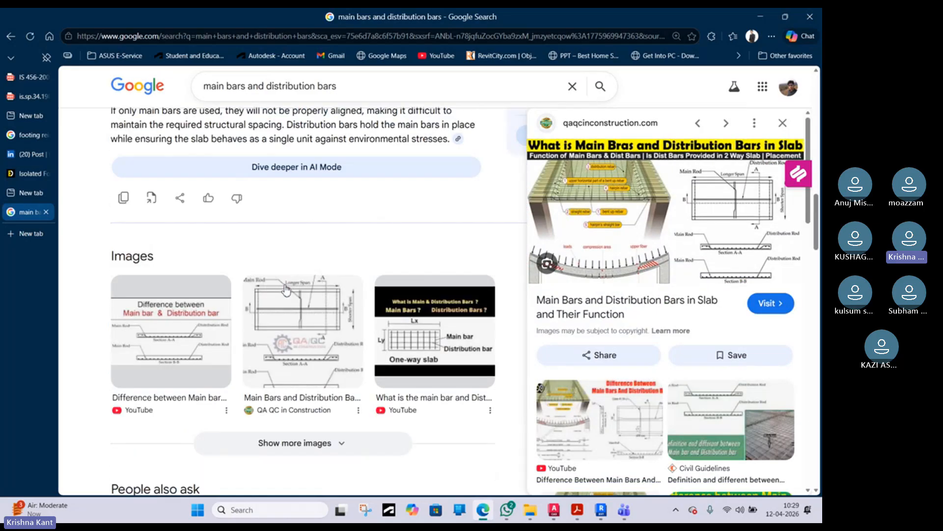
scroll(289, 296, up, 11)
scroll(253, 325, down, 4)
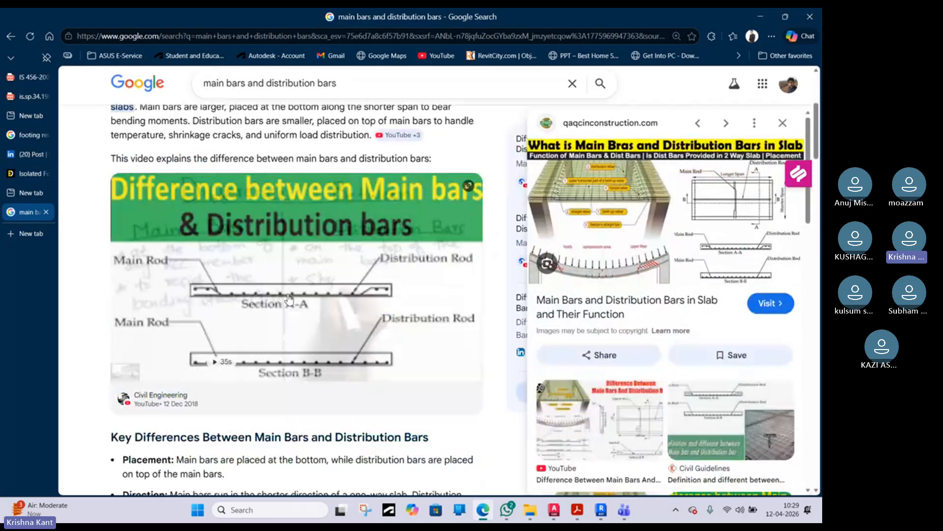
scroll(252, 326, down, 10)
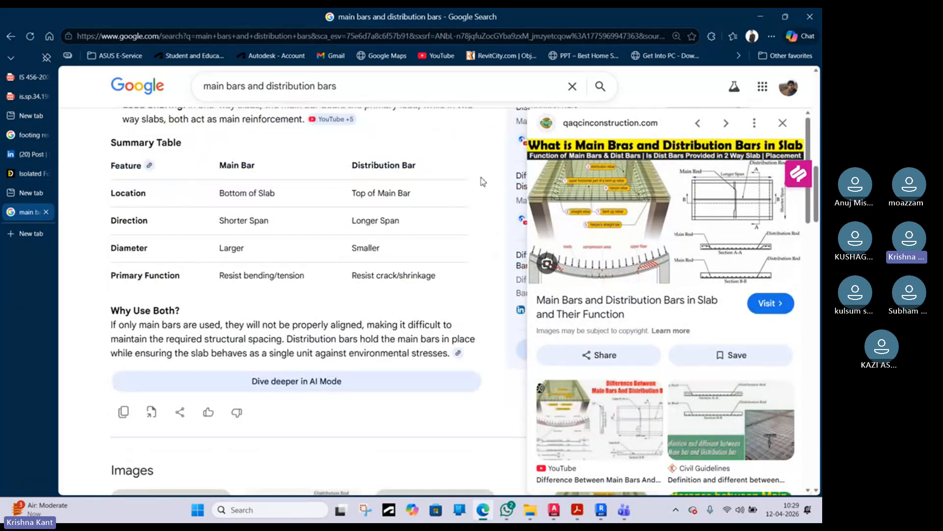
- Open the QA QC in Construction article on slab bars, dismiss its civil engineer pop-up, and study the span drawing and main bar functions
click(649, 235)
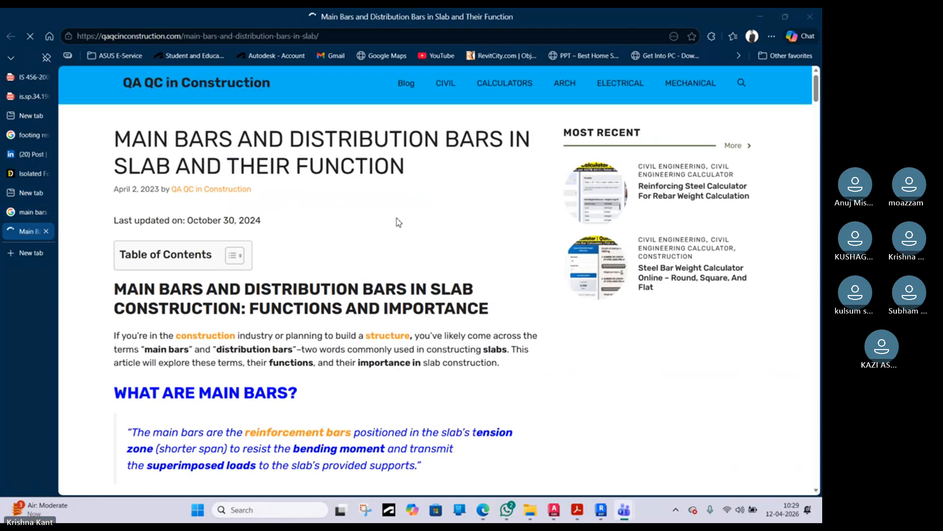
scroll(397, 229, down, 10)
scroll(399, 237, down, 2)
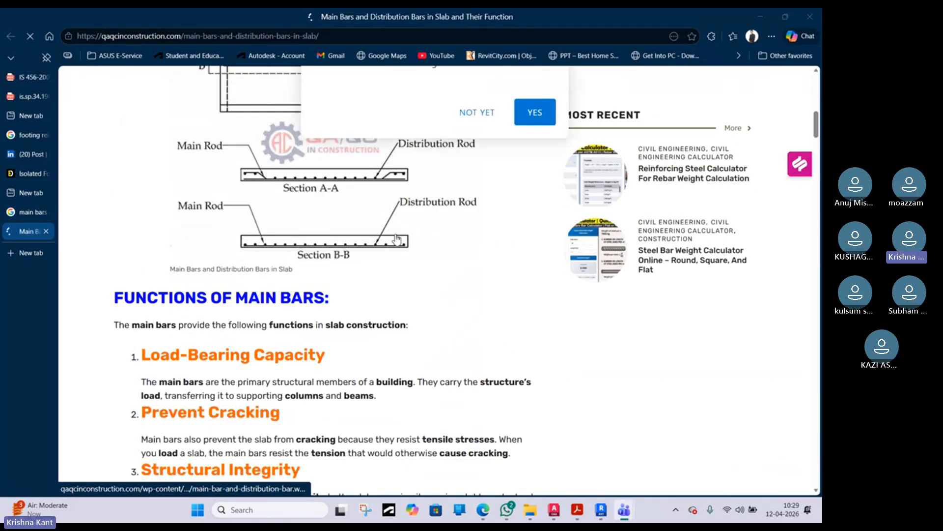
scroll(399, 237, up, 3)
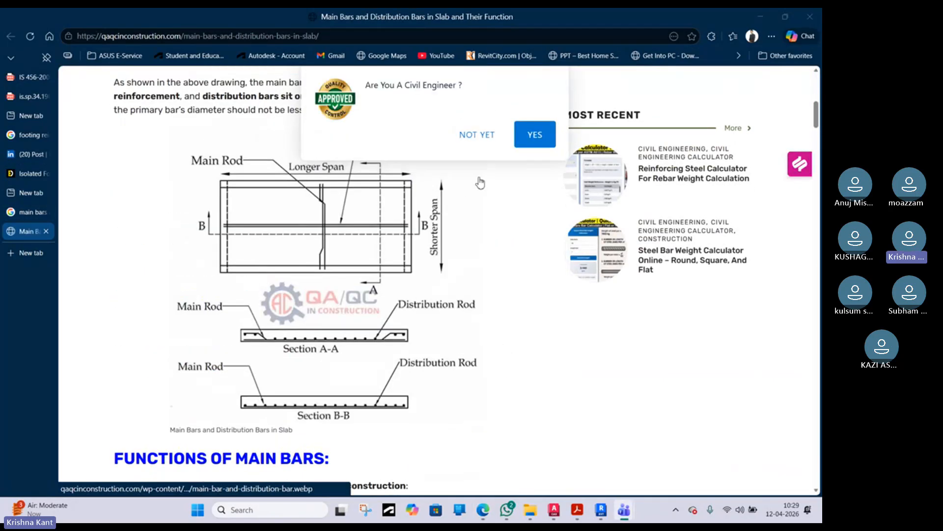
click(481, 140)
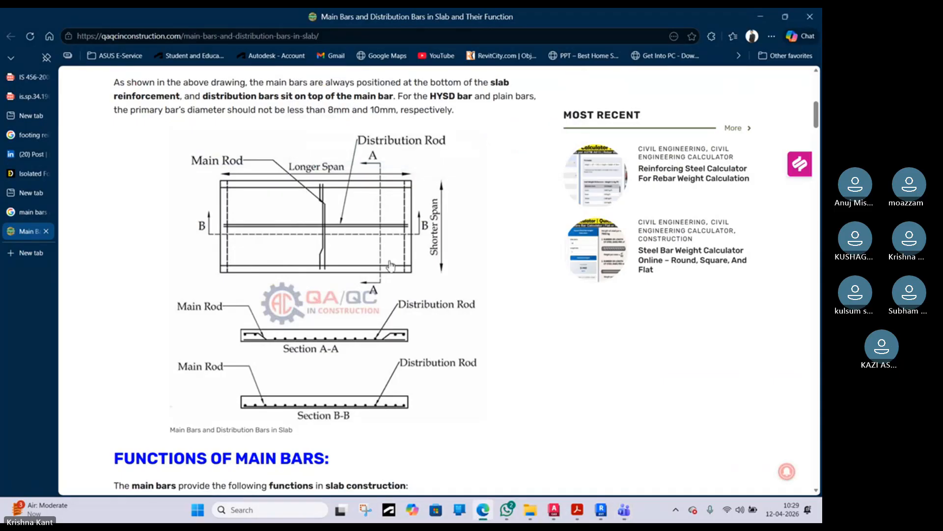
scroll(388, 270, down, 1)
scroll(319, 245, up, 2)
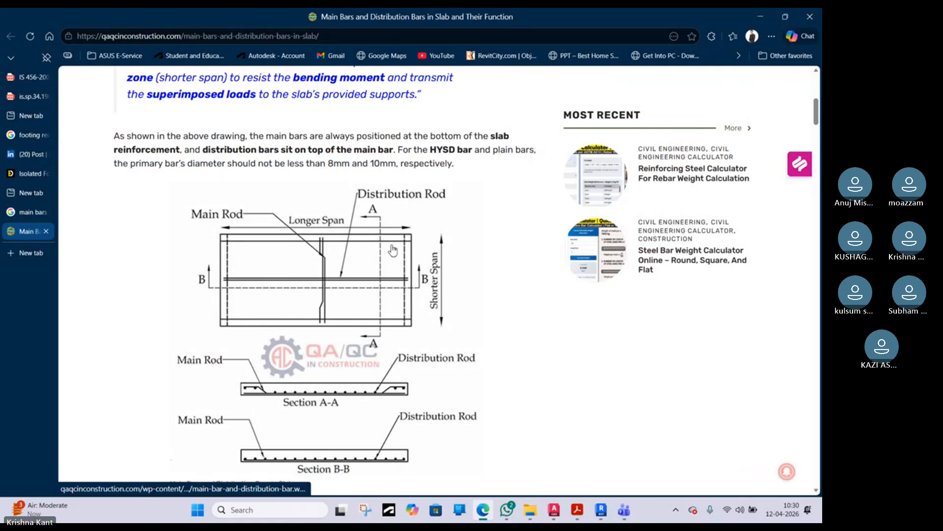
scroll(461, 294, down, 2)
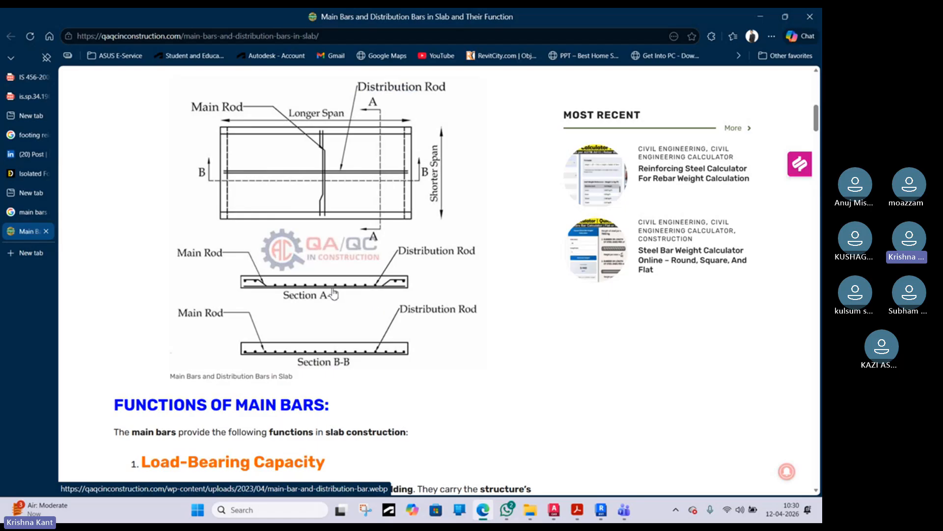
scroll(334, 294, down, 6)
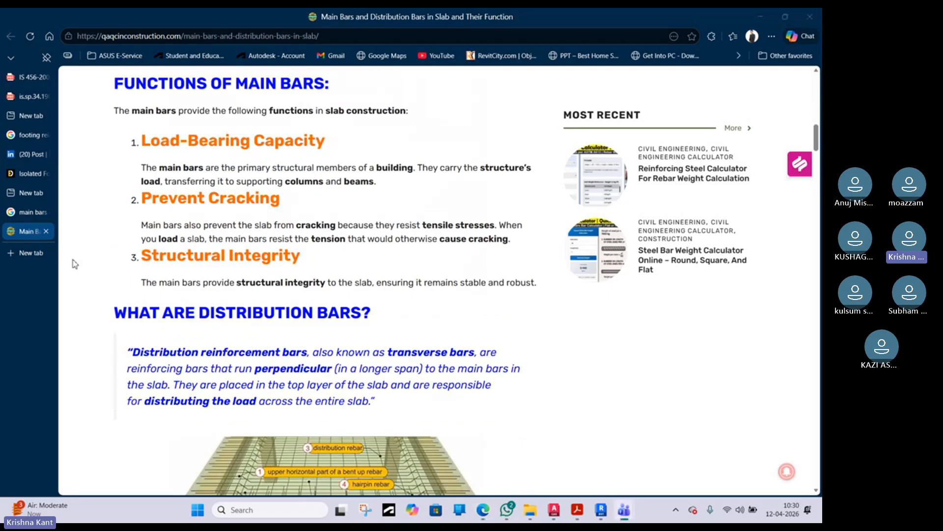
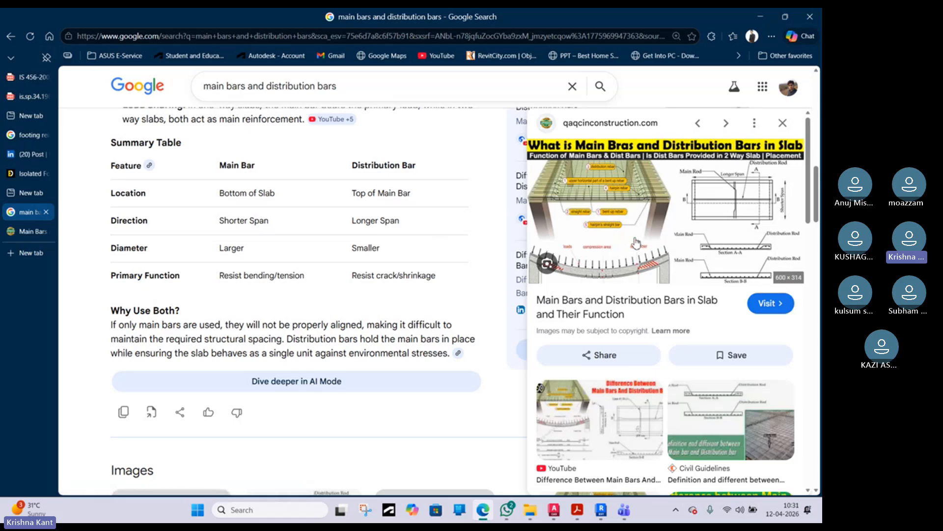
- Go back over the Google overview of main and distribution bars up to the one-way slab diagrams
scroll(451, 239, up, 4)
scroll(452, 238, up, 5)
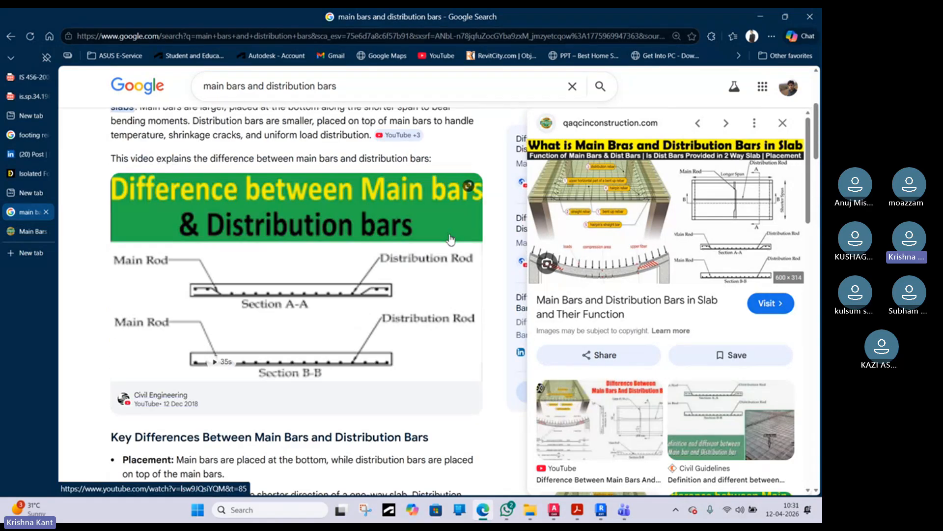
scroll(450, 240, up, 2)
scroll(201, 202, up, 2)
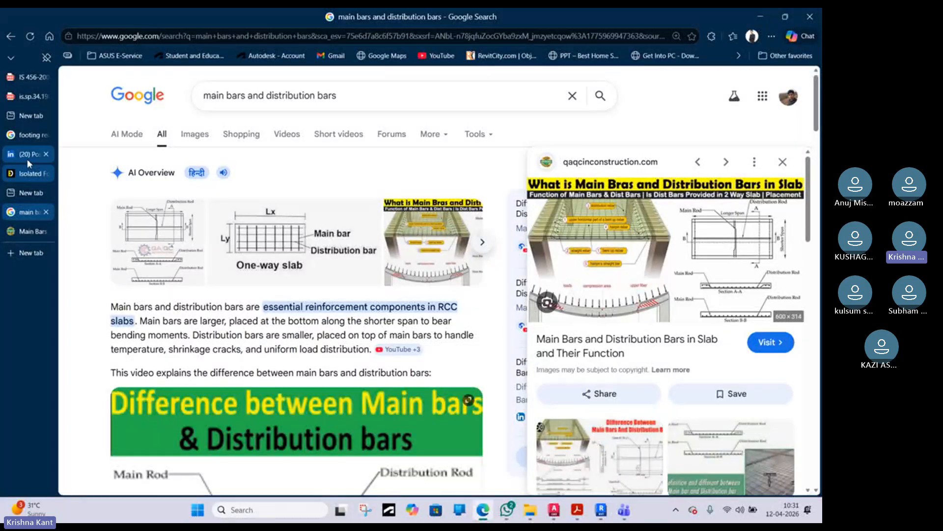
mouse_move(21, 233)
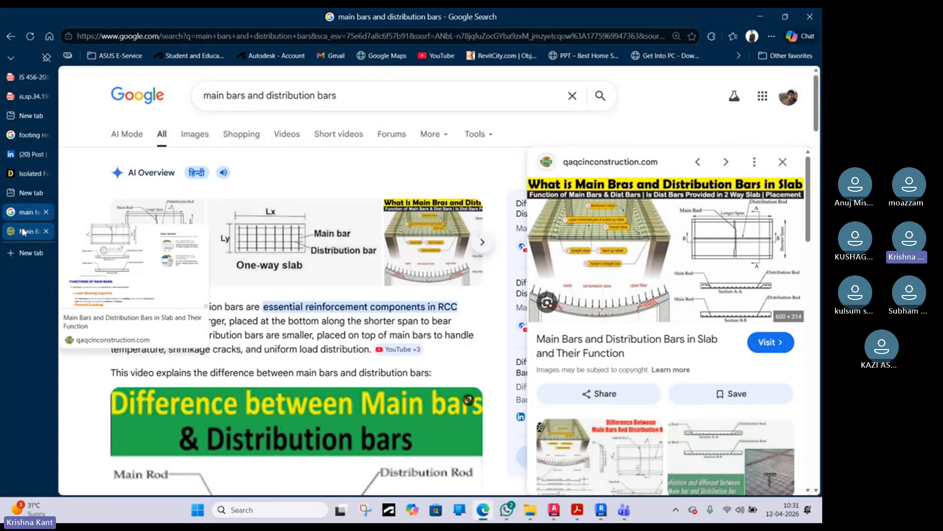
- Return to the isolated footing reinforcement article and examine the footing base detail with dowels, ties and main bars in both directions
click(19, 173)
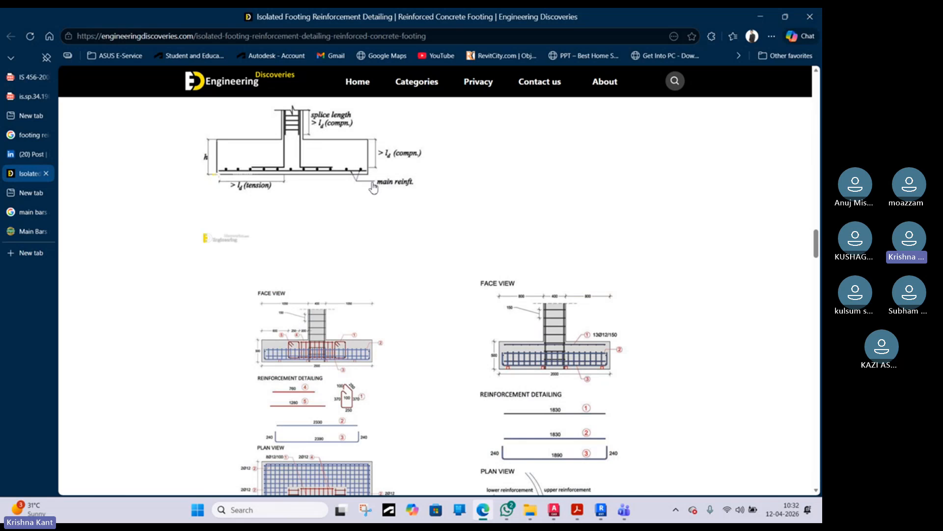
scroll(344, 235, up, 1)
scroll(348, 236, up, 6)
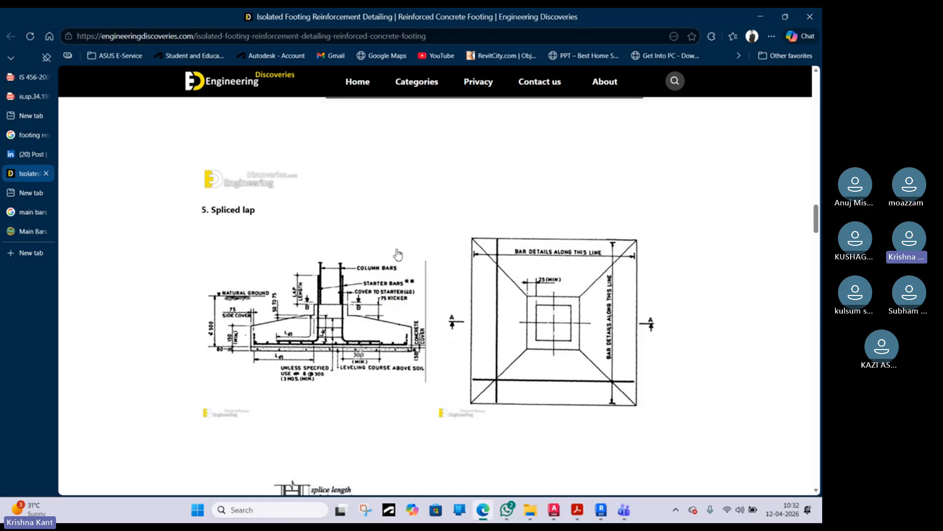
scroll(392, 251, up, 4)
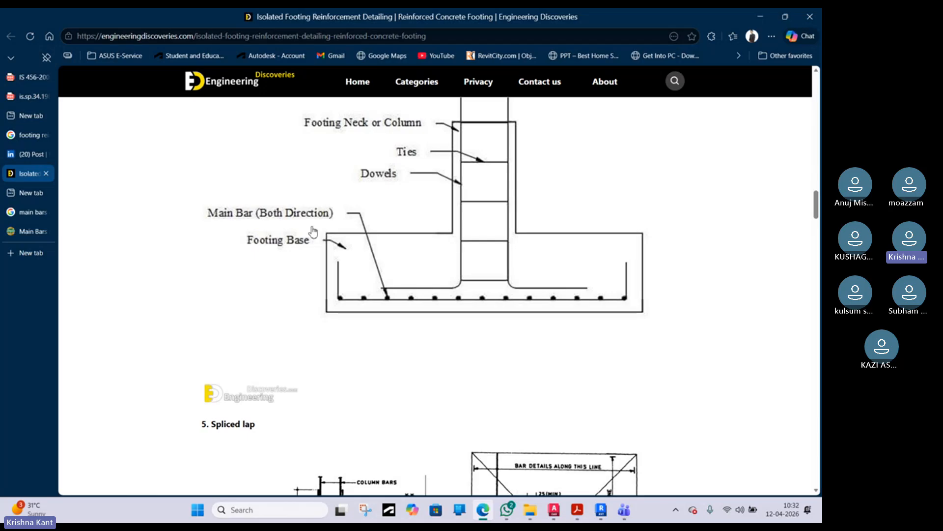
scroll(313, 233, up, 1)
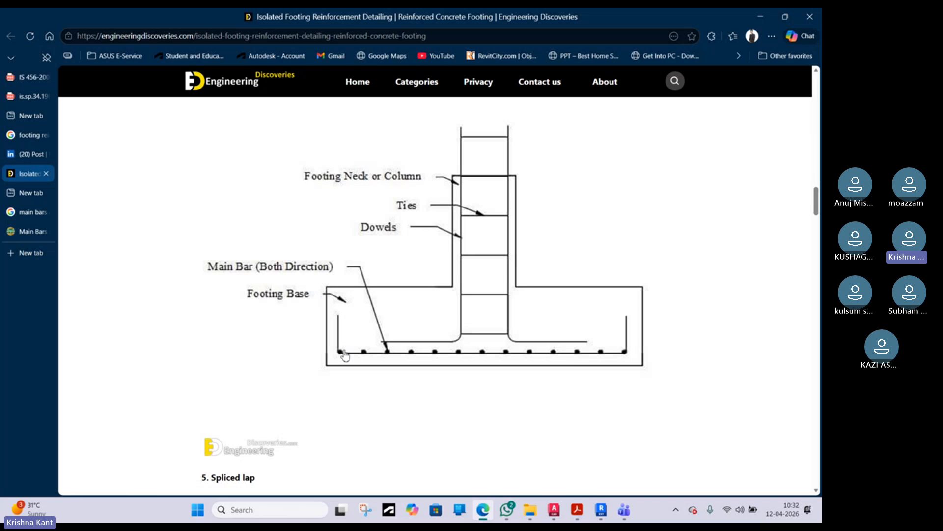
scroll(282, 290, down, 3)
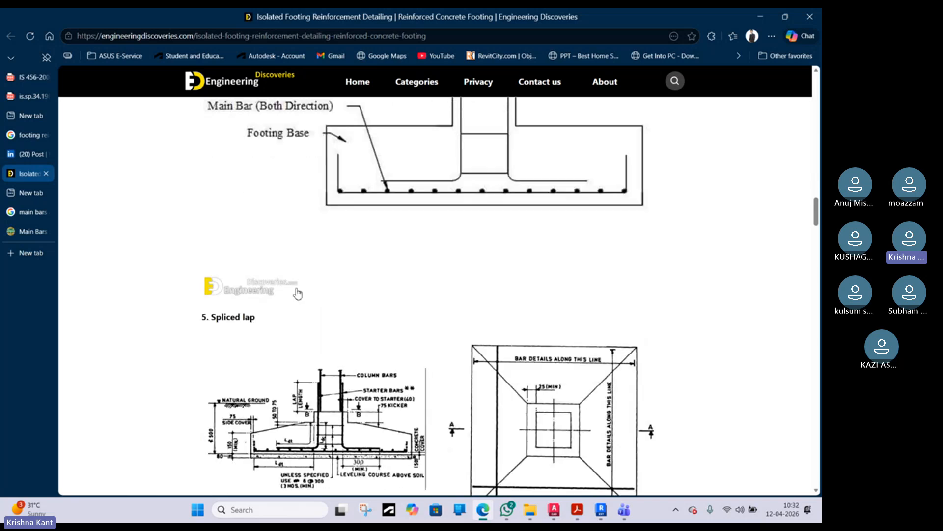
- Switch to Revit and edit the H12 bottom bar's sketch, adding a 200 mm upward leg at its right end, aligned vertically with the side cover
click(601, 510)
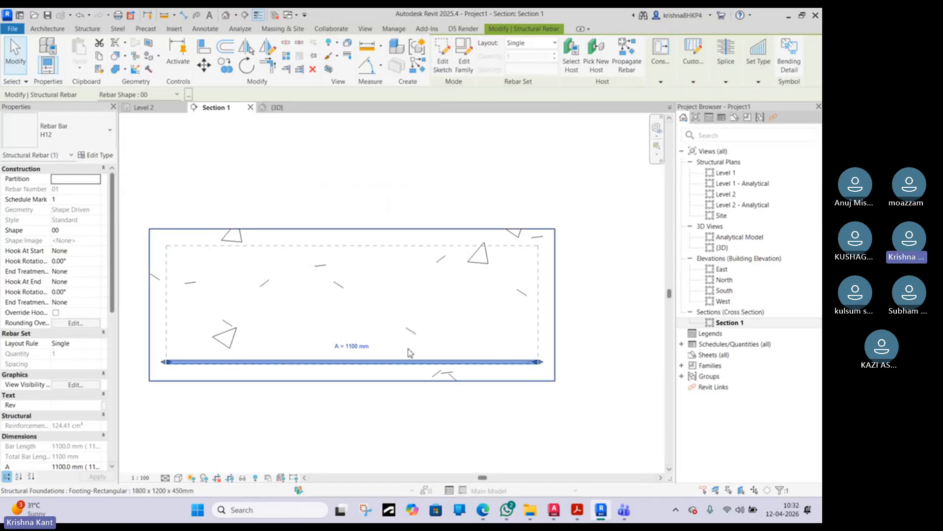
click(442, 53)
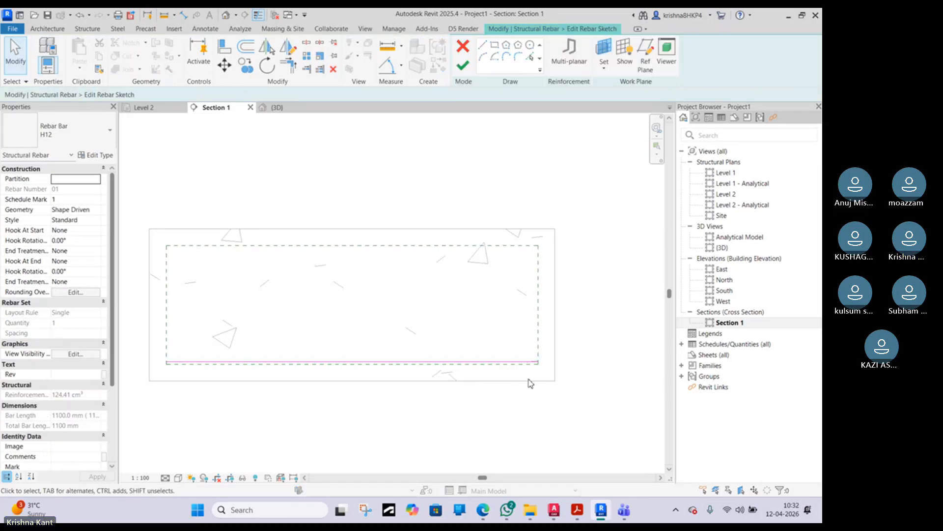
click(482, 45)
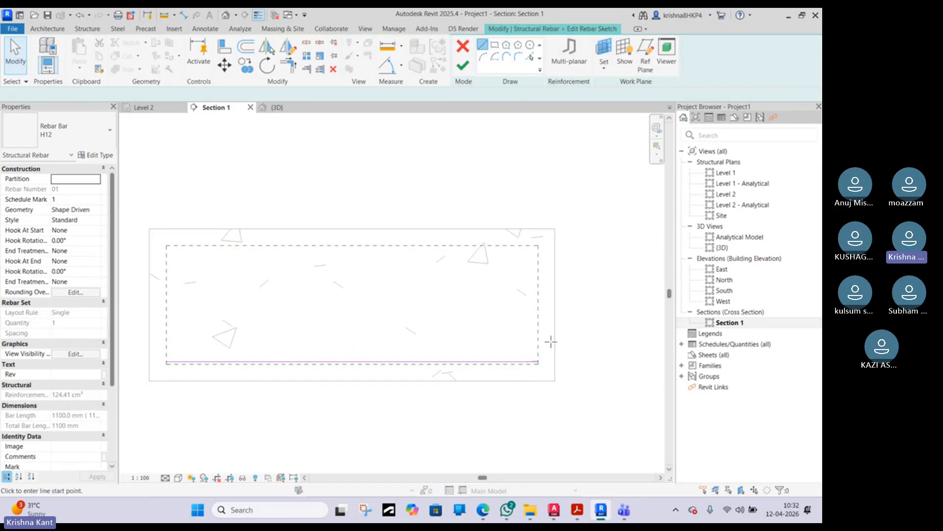
click(539, 362)
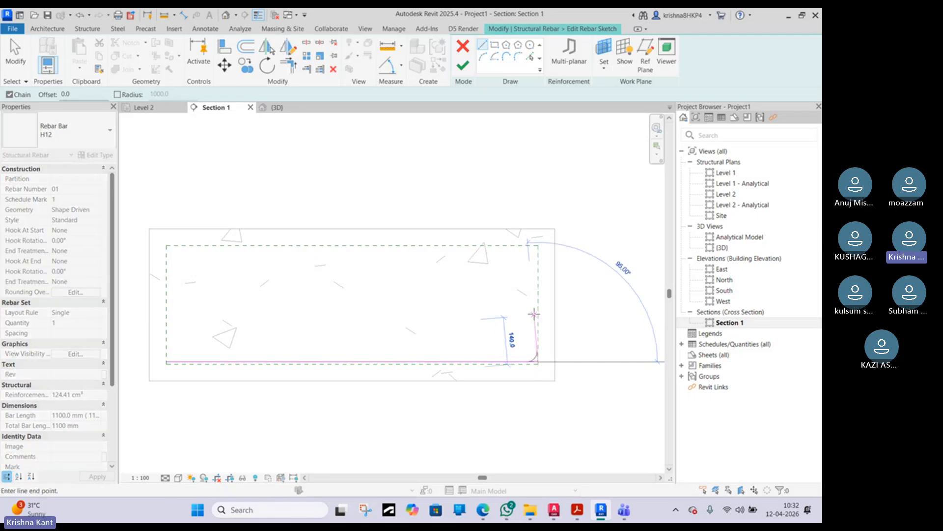
text(2)
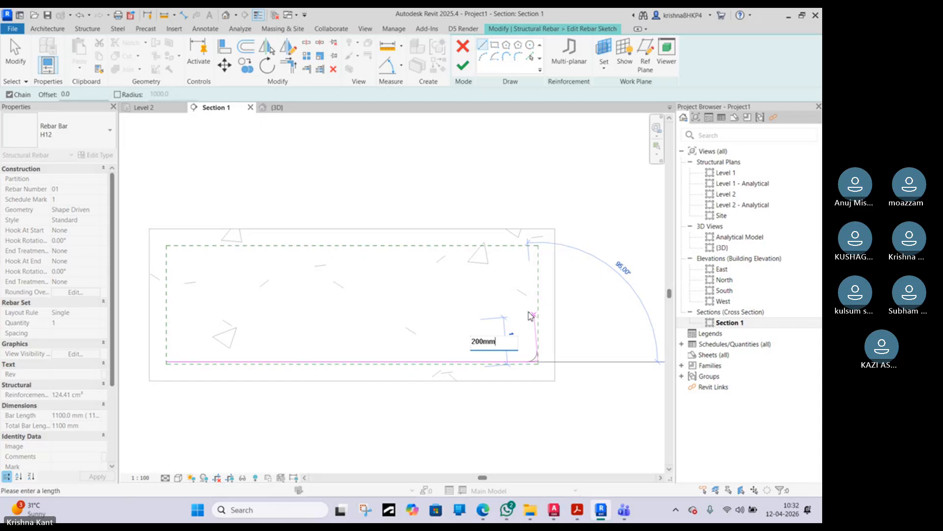
text(00mm)
key(Return)
key(Escape)
key(Escape)
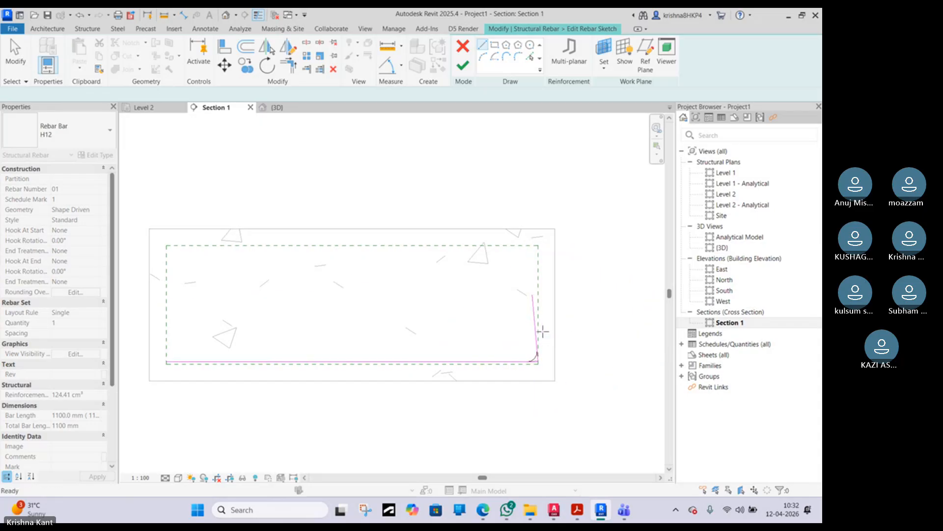
click(533, 321)
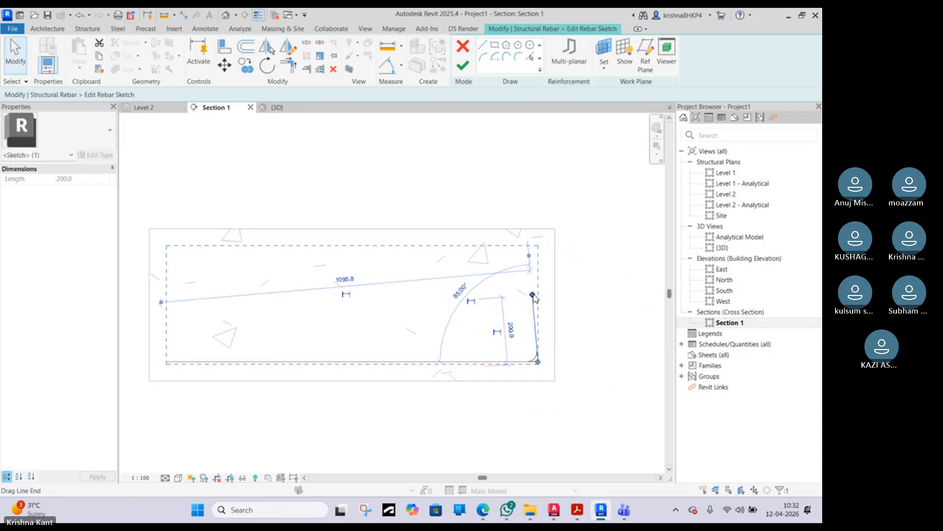
drag(533, 294, 538, 294)
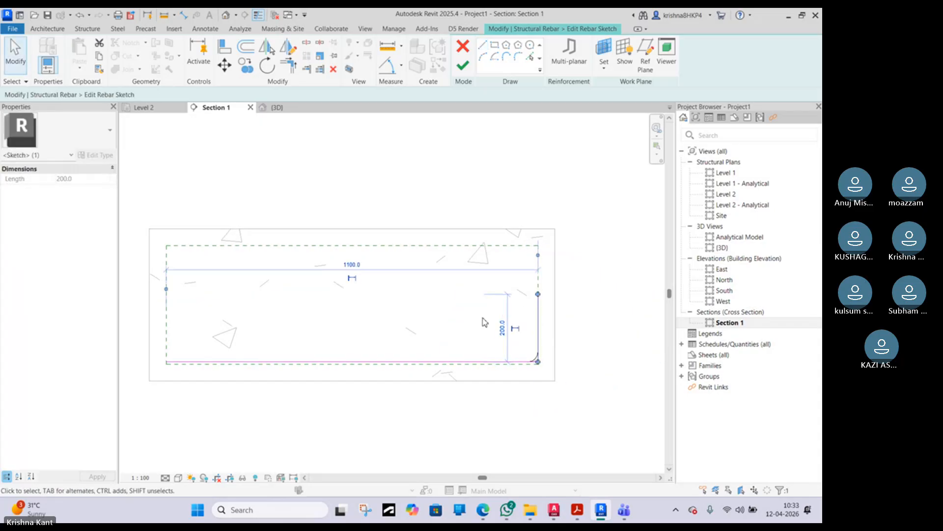
- Draw a matching 200 mm vertical leg upward from the bar's left end and inspect the corner bends
click(482, 45)
click(166, 361)
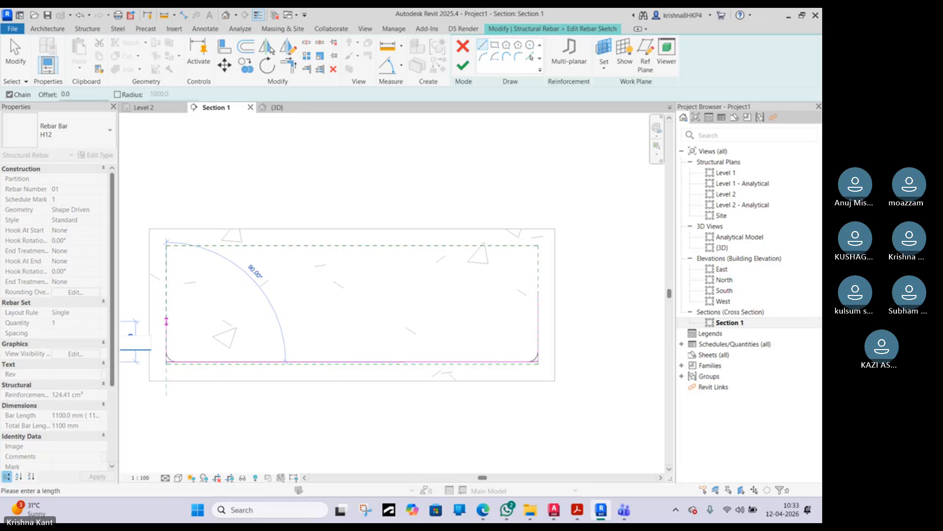
key(Return)
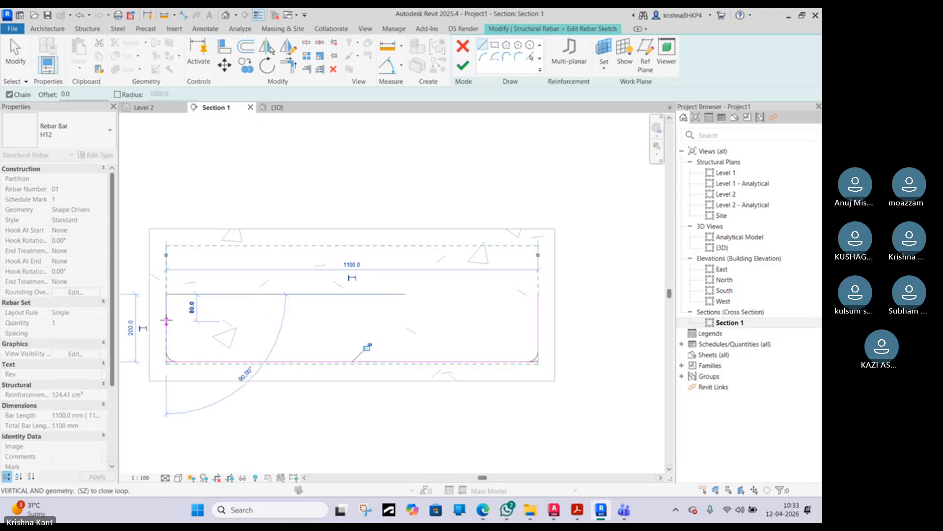
key(Escape)
key(Escape)
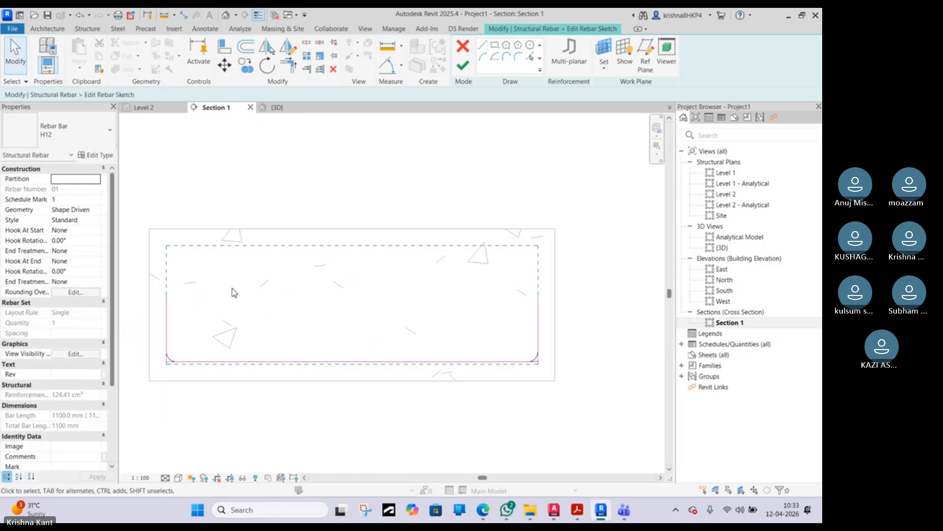
scroll(174, 341, up, 1)
scroll(167, 361, up, 3)
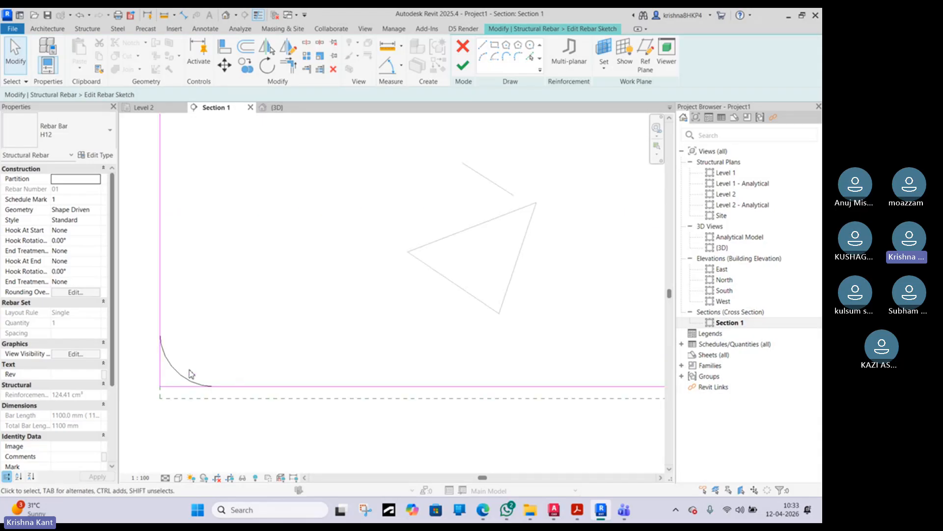
scroll(185, 362, down, 3)
scroll(565, 385, up, 4)
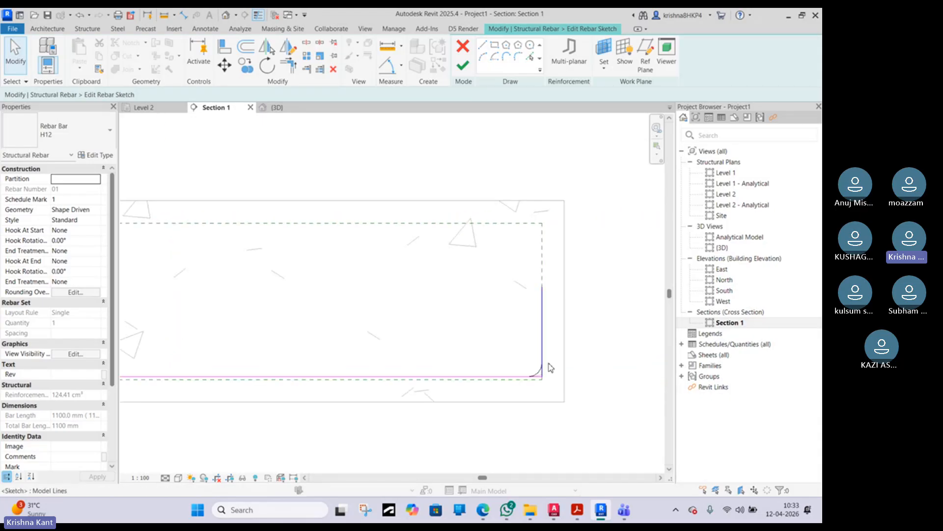
- Finish the H12 bottom bar's sketch and inspect the resulting U-shaped bar's bends and leg lengths at both ends
scroll(540, 377, down, 2)
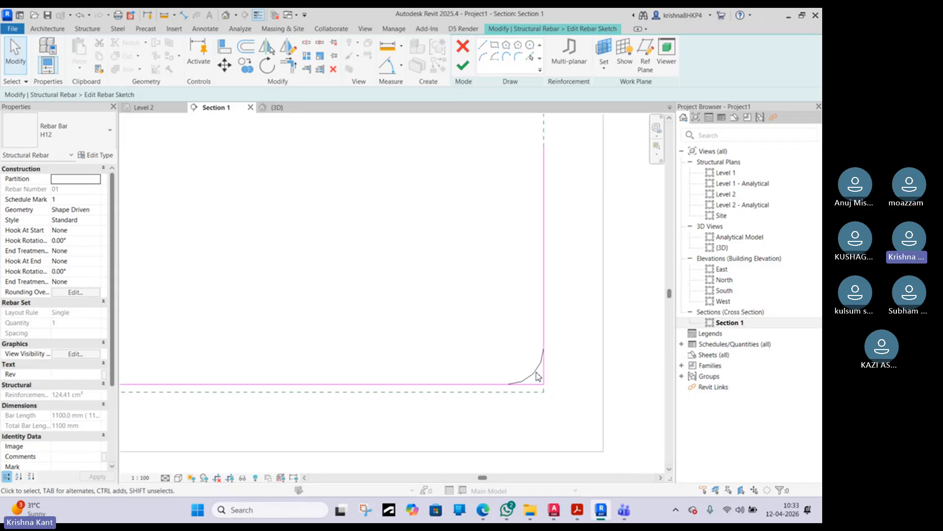
scroll(537, 378, down, 3)
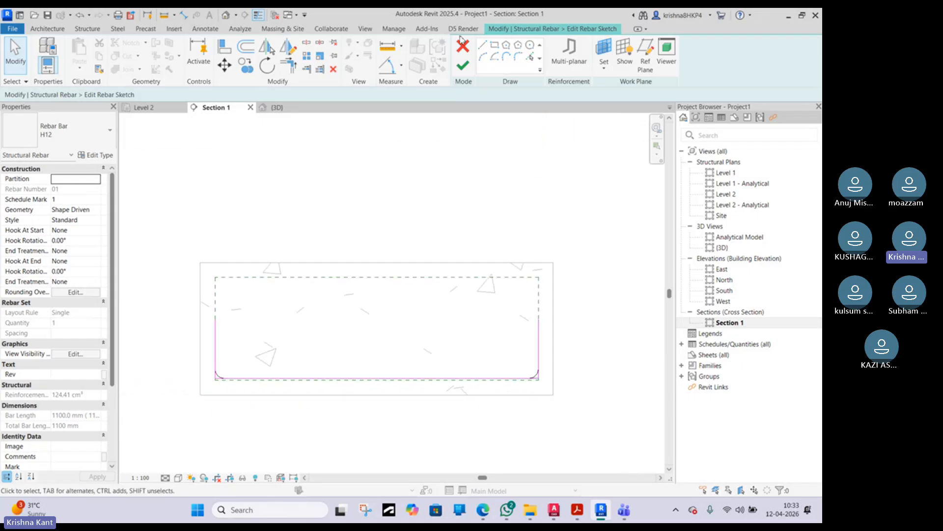
click(463, 65)
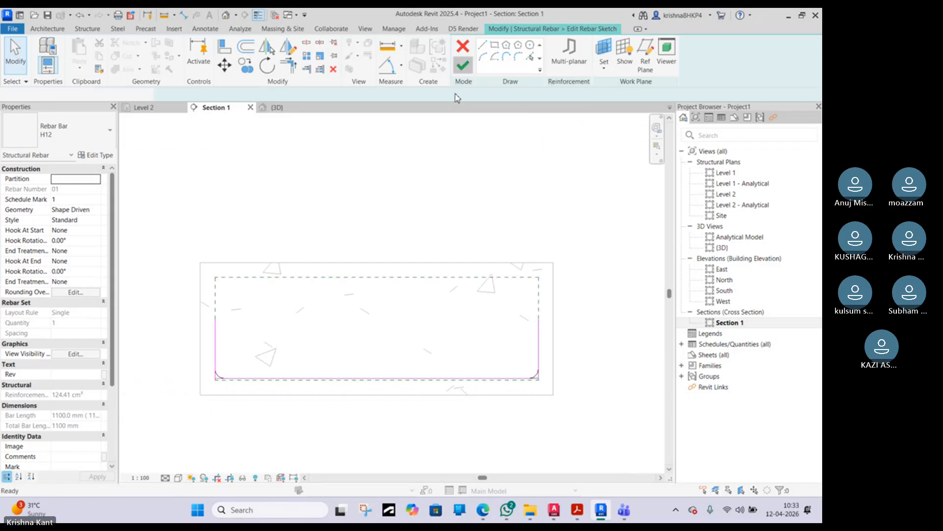
scroll(219, 366, up, 5)
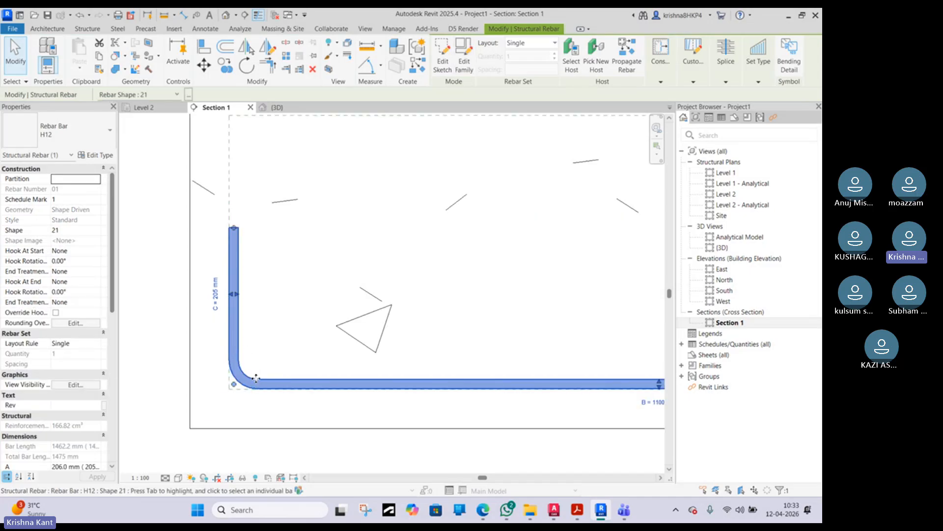
scroll(256, 378, down, 3)
middle_drag(390, 378, 266, 354)
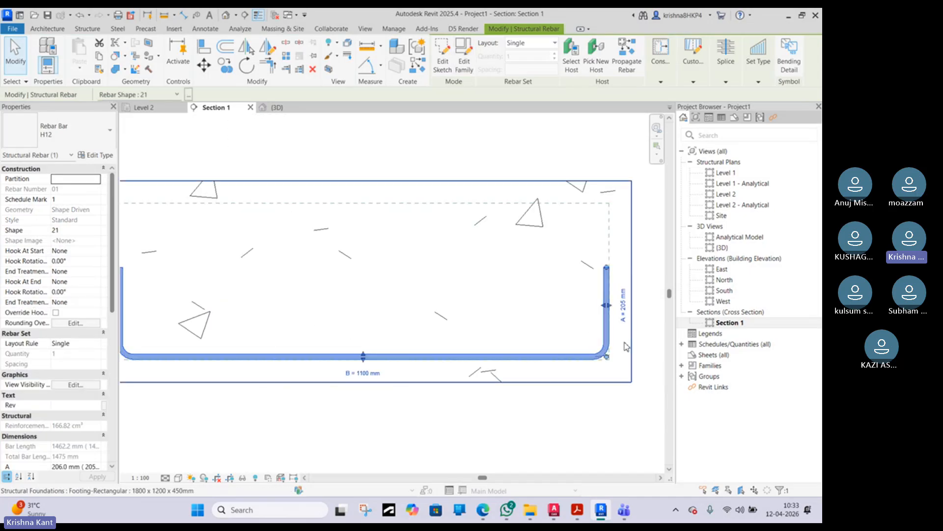
scroll(625, 346, up, 3)
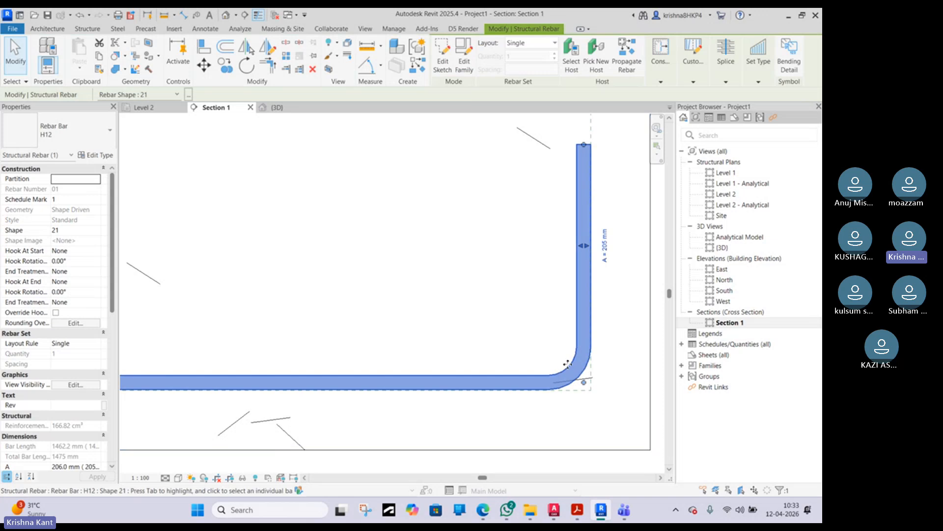
scroll(590, 378, down, 5)
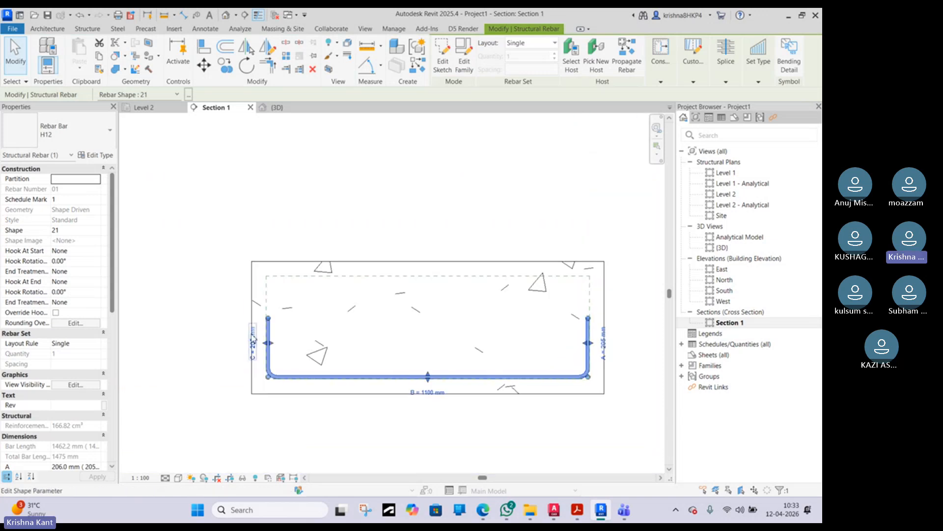
scroll(265, 337, up, 2)
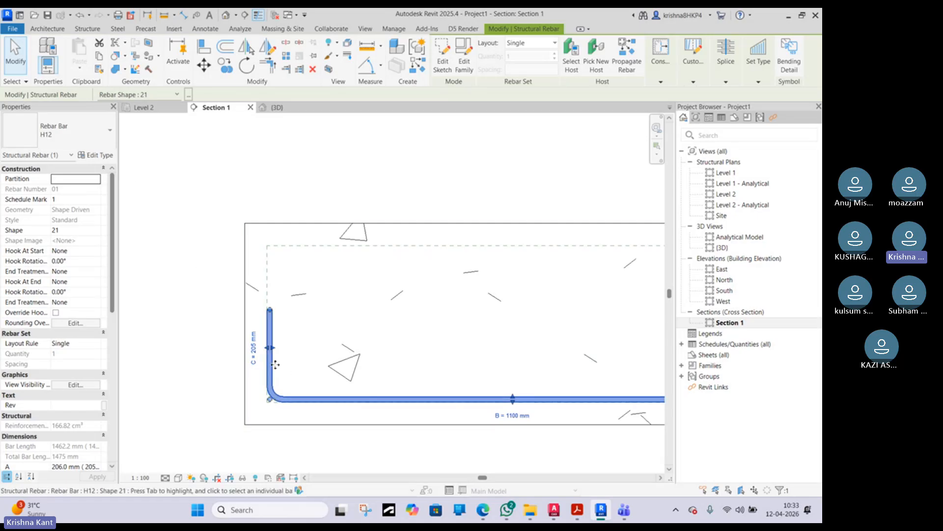
scroll(275, 364, down, 2)
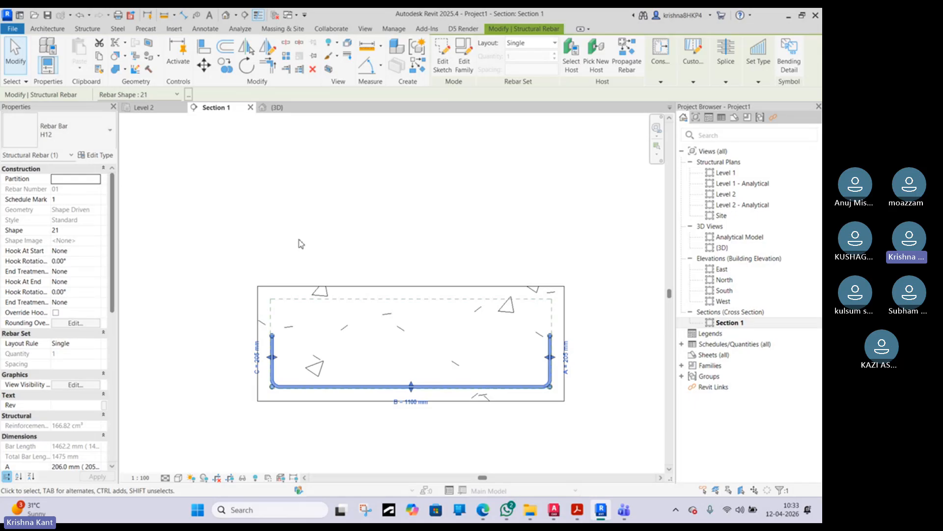
- Switch to the browser and examine the isolated footing article's footing base and spliced lap details
click(484, 511)
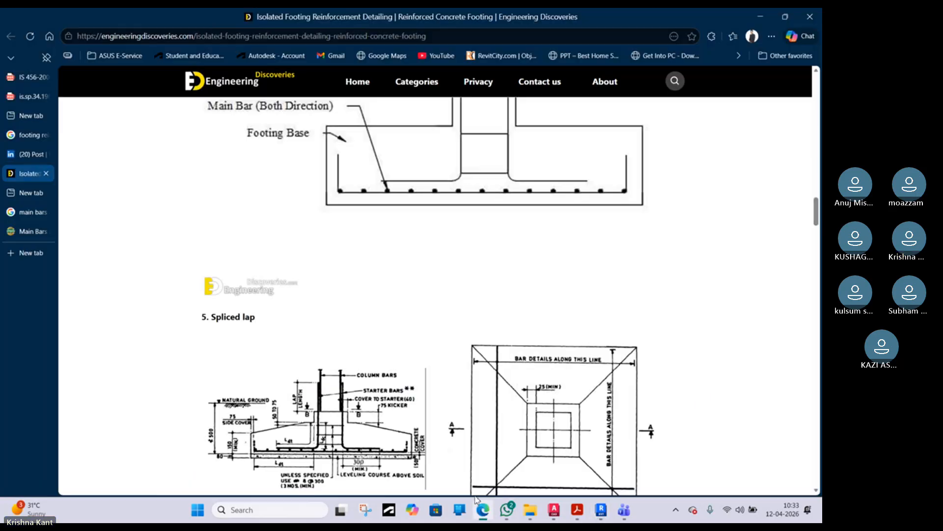
scroll(407, 234, up, 1)
scroll(407, 234, up, 2)
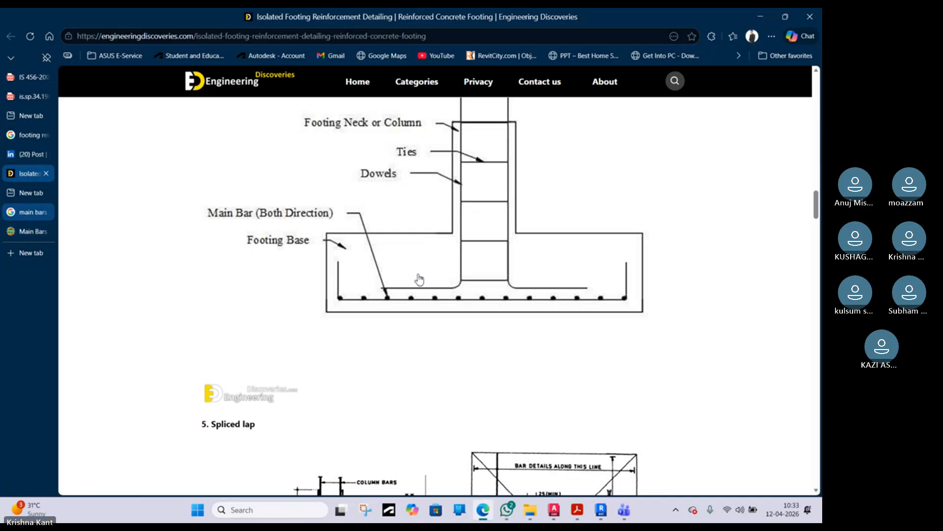
scroll(294, 290, down, 3)
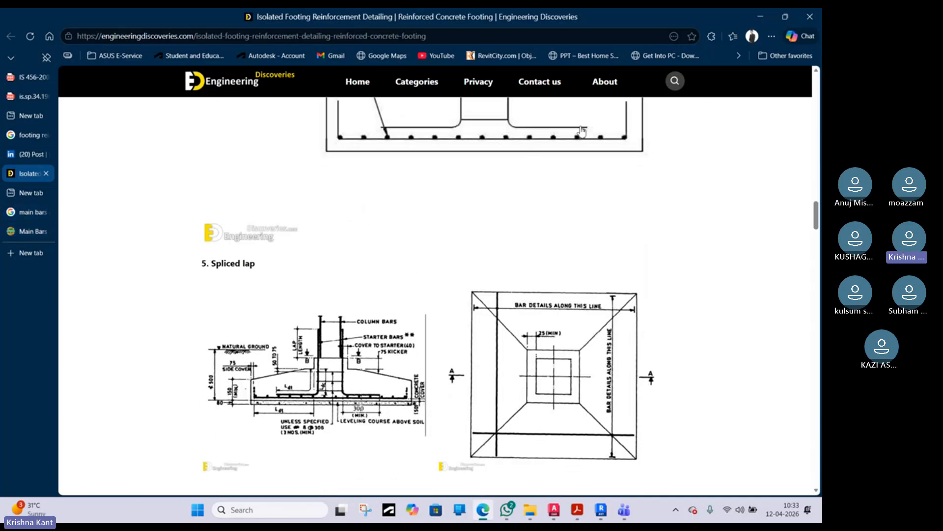
click(760, 16)
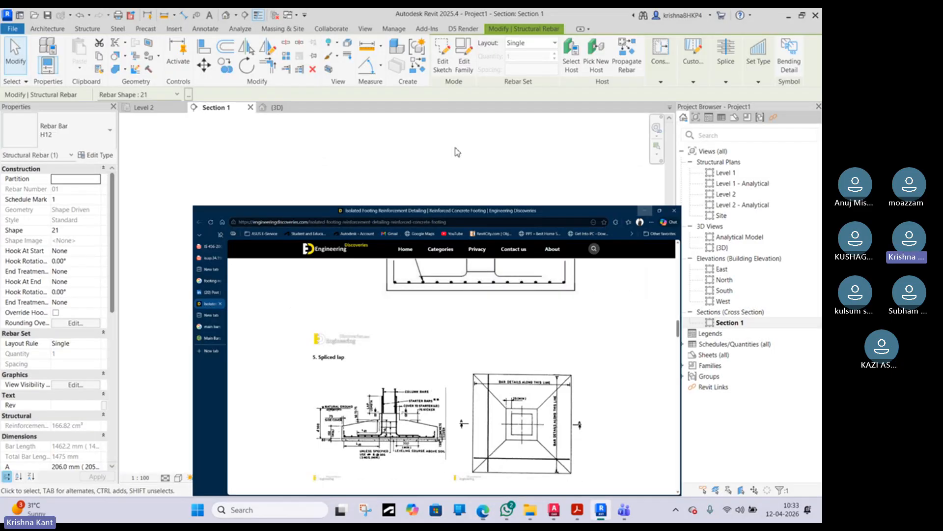
click(483, 510)
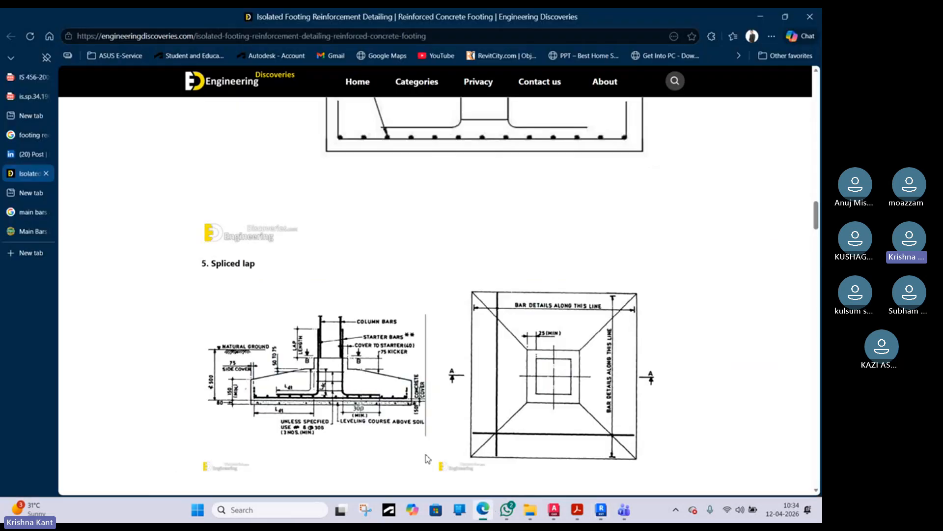
- Return to the footing reinforcement image search and search for "footing reinforcement details gfc"
click(29, 211)
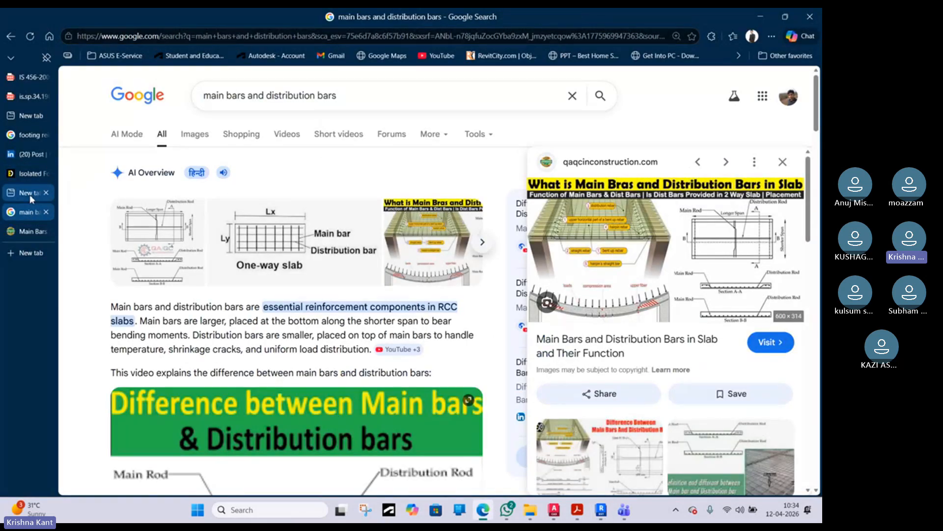
click(29, 134)
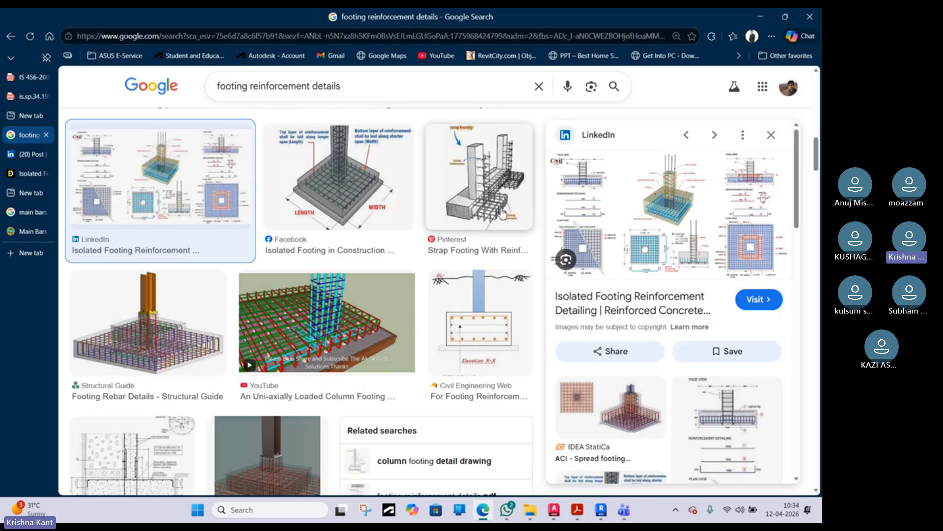
click(350, 87)
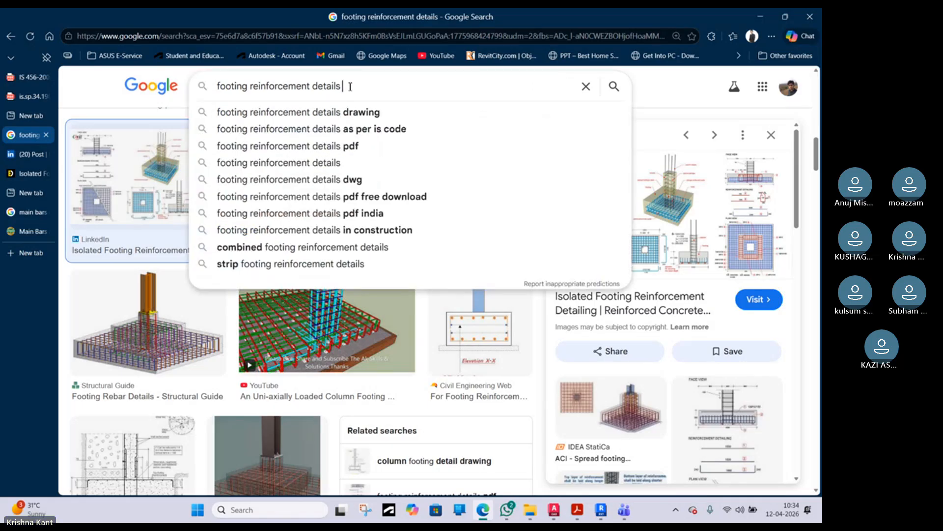
text(gfc)
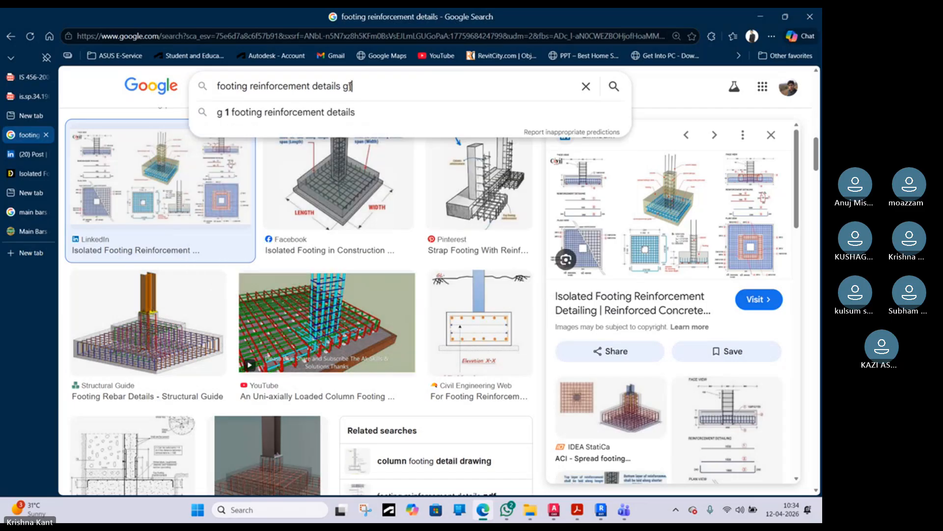
key(Return)
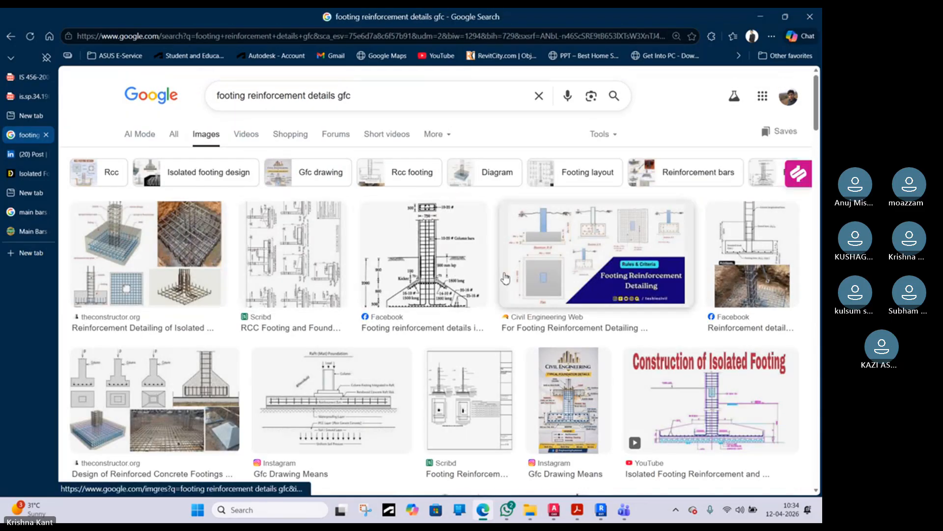
- Browse the image results and preview the YouTube footing section with 1/2" bars at 6" c/c and 3" clear cover
scroll(359, 260, down, 3)
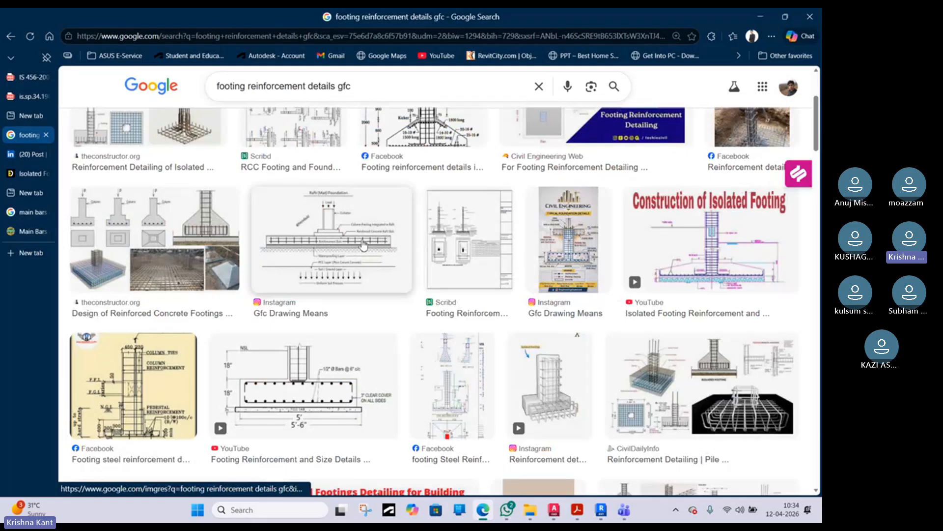
scroll(469, 255, down, 2)
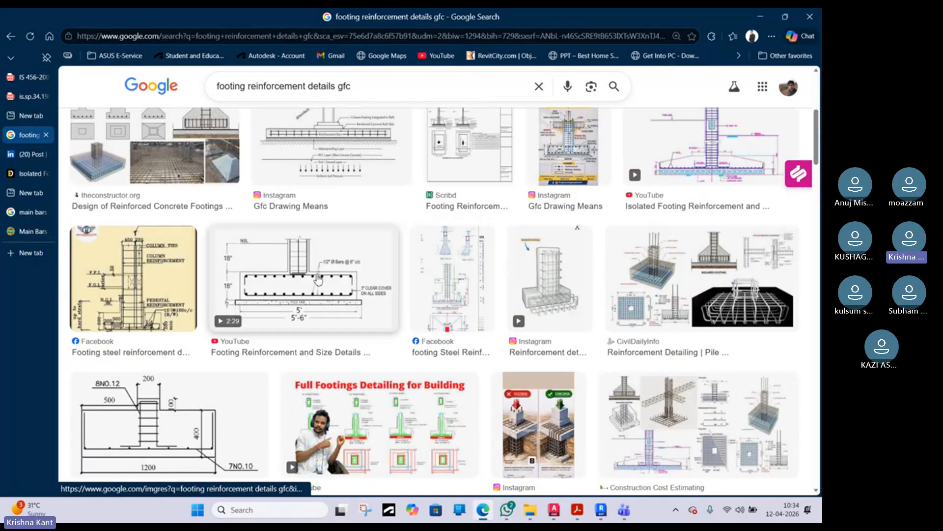
click(320, 279)
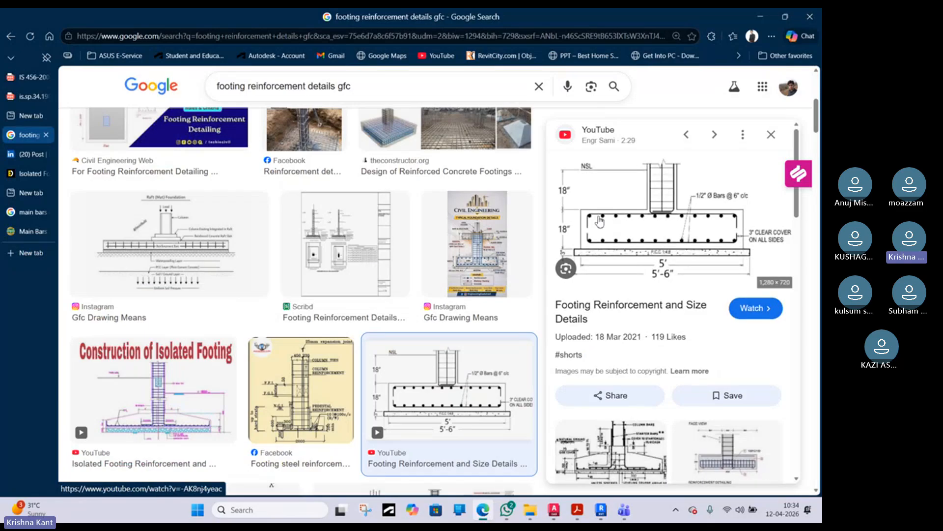
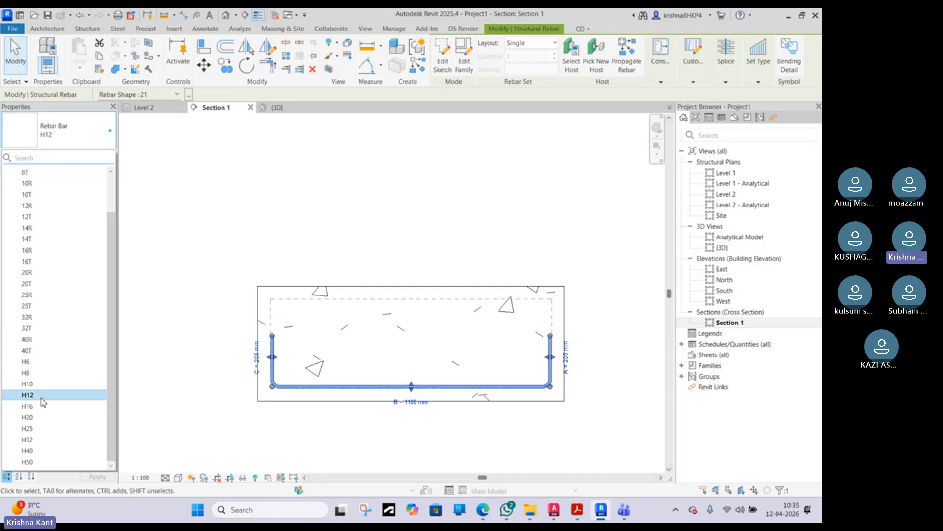
- In Revit, review the available rebar types and the H12 type's material, bar diameter and bend diameters
scroll(42, 388, up, 2)
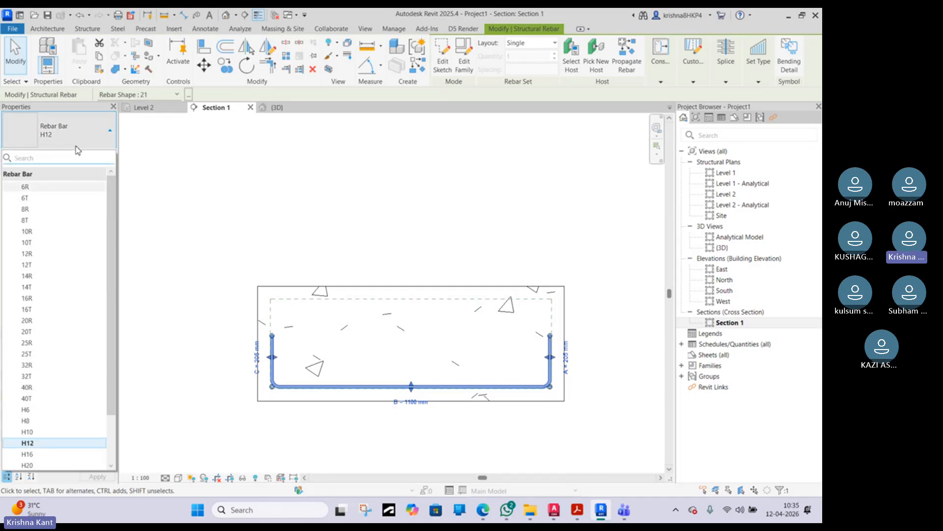
key(Escape)
click(96, 155)
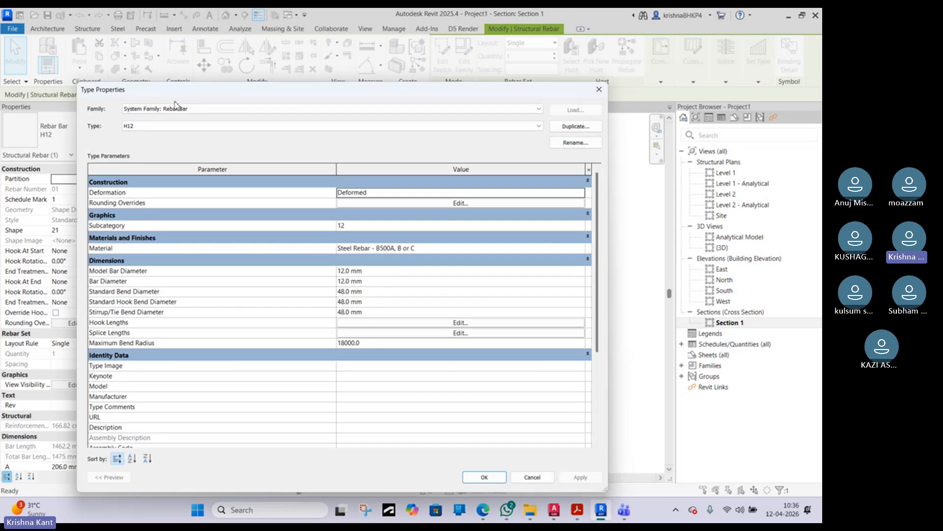
click(598, 91)
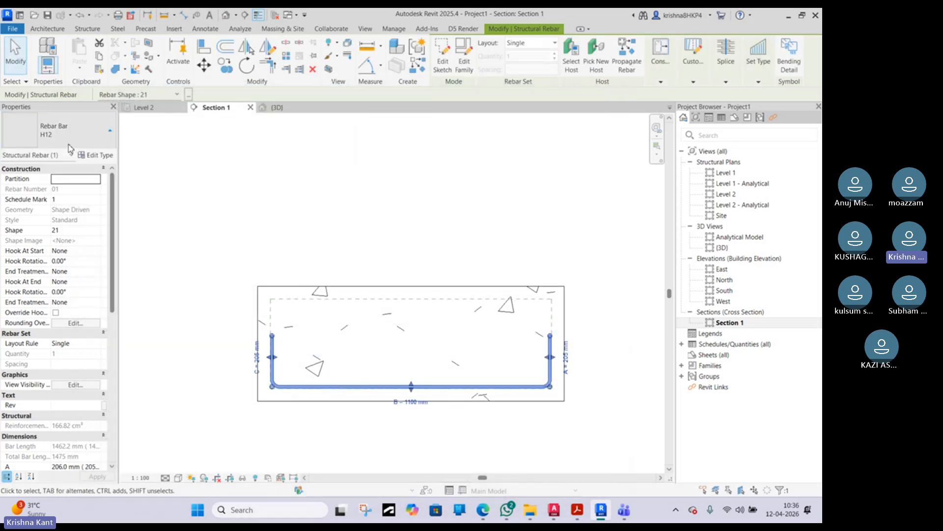
click(70, 147)
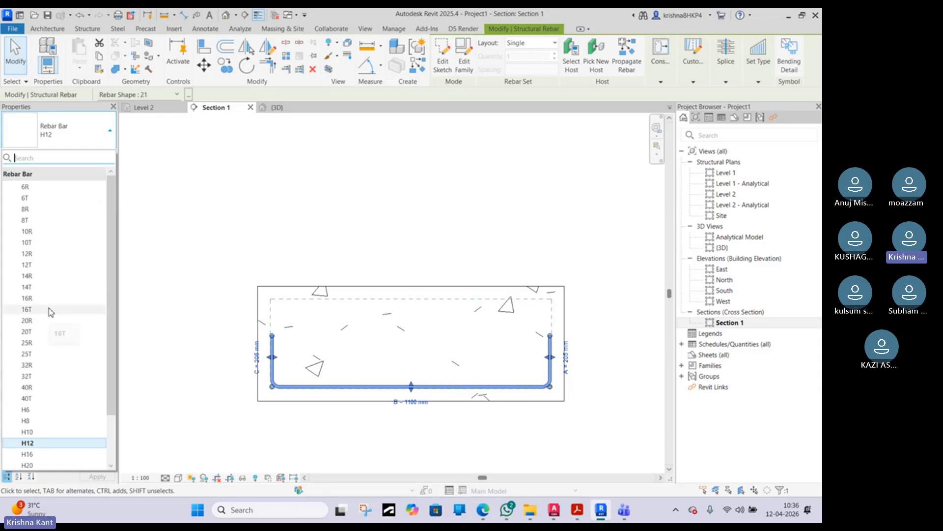
click(81, 129)
click(104, 157)
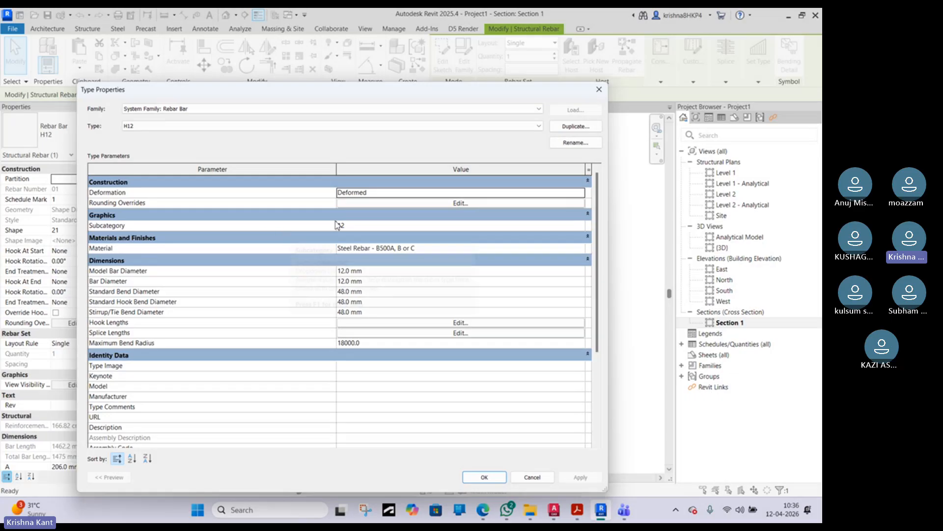
drag(328, 92, 397, 82)
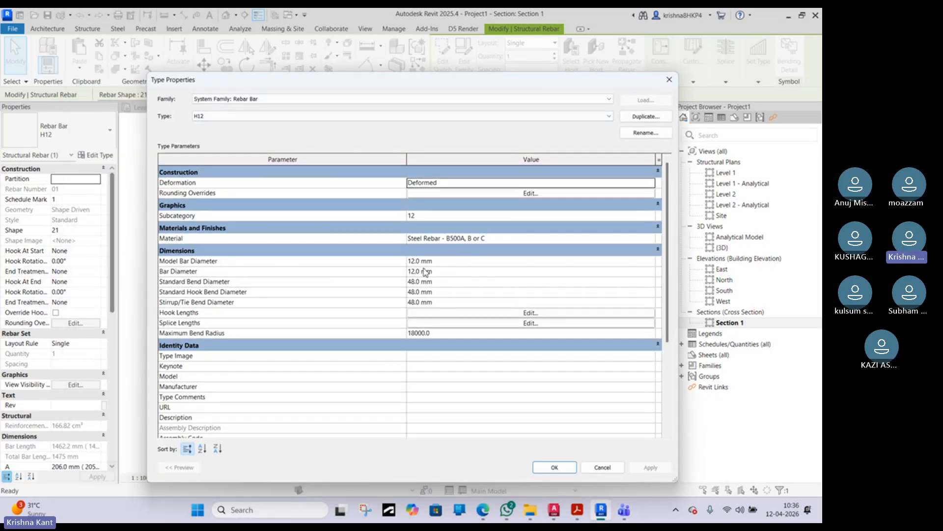
click(553, 467)
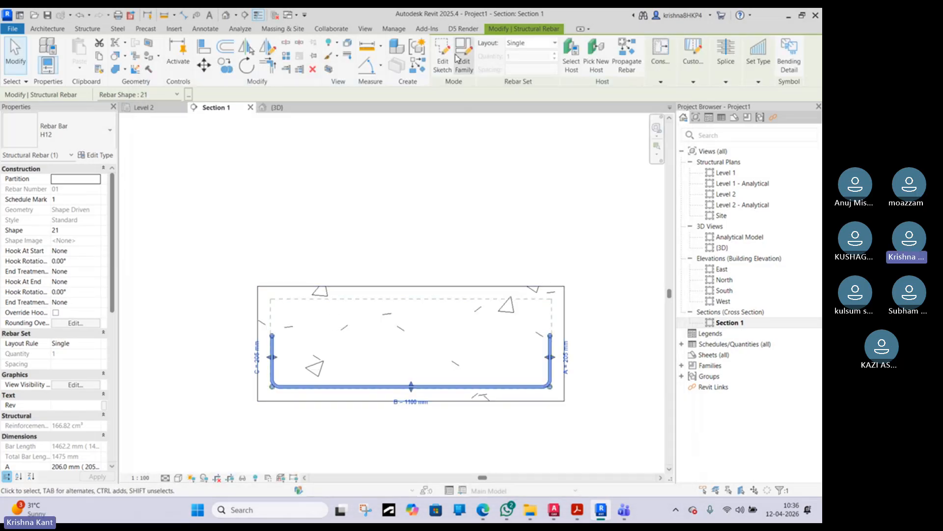
- Set the U-shaped H12 bottom bar's rebar set layout to Maximum Spacing
click(521, 45)
click(521, 47)
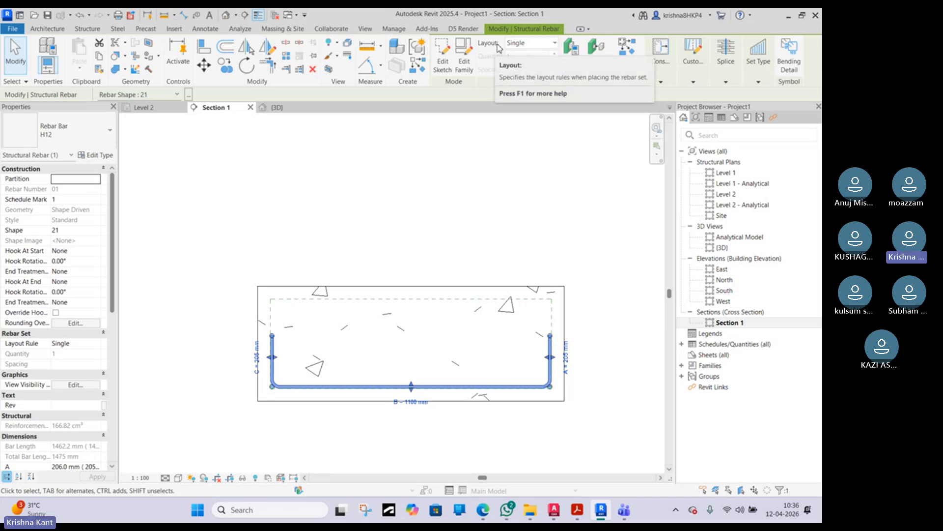
click(527, 45)
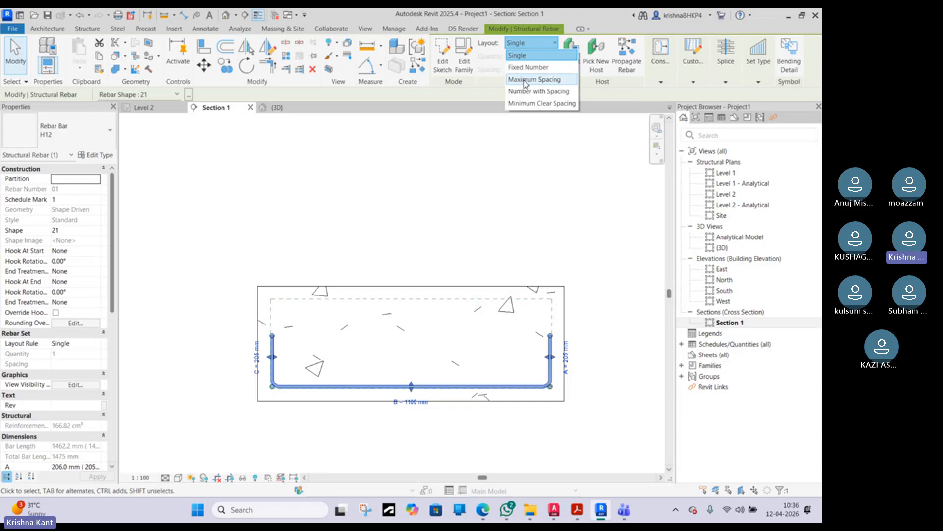
click(525, 79)
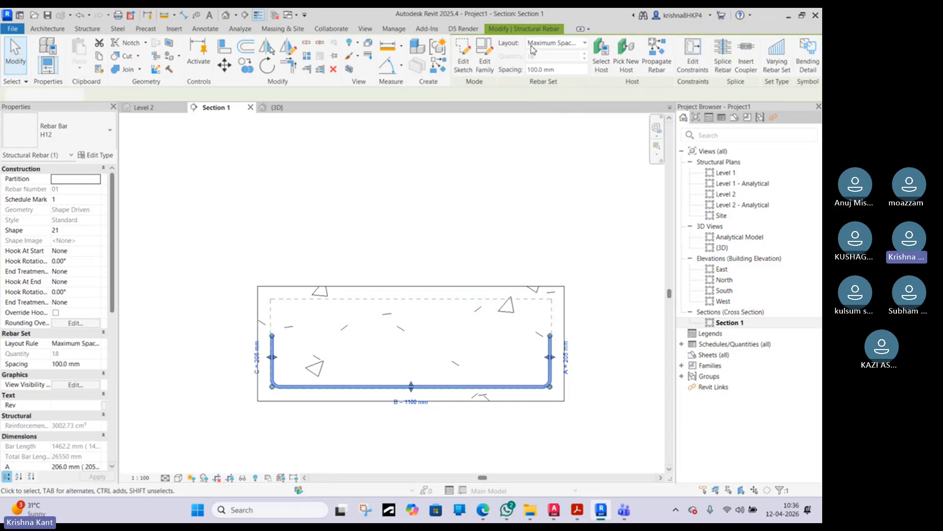
click(531, 45)
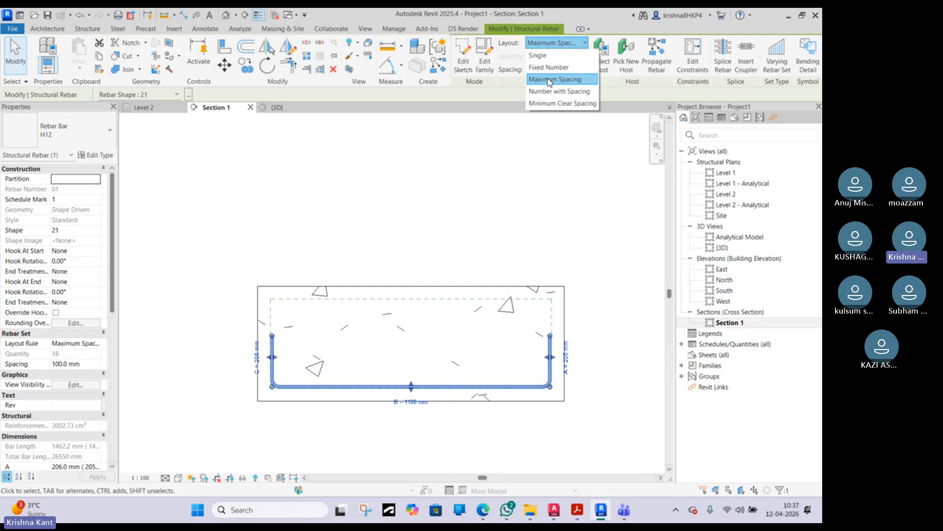
click(554, 80)
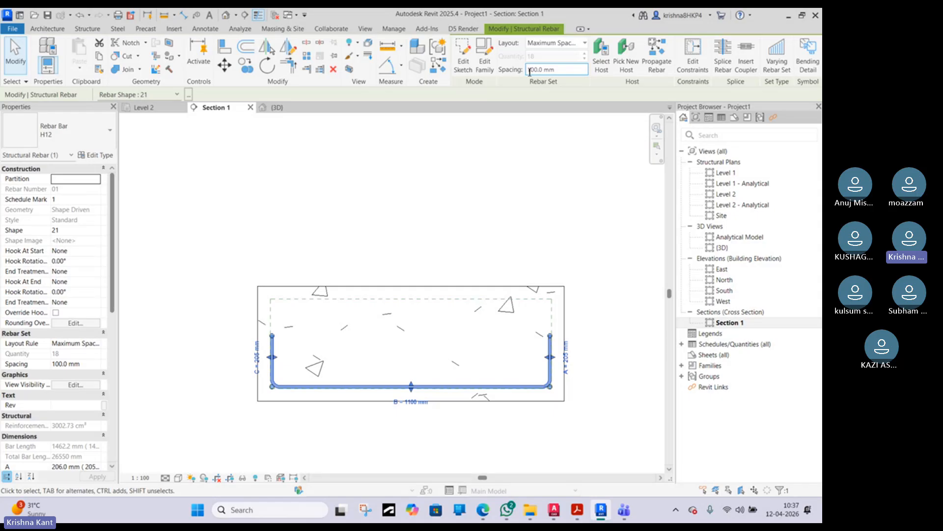
- Enter 6 as the maximum spacing of the U-shaped H12 bottom bar set
drag(552, 70, 536, 69)
text(6)
key(Return)
- Check the footing reference image in the browser and switch to the AutoCAD GFC drawing to examine the stair sections' reinforcement
click(489, 513)
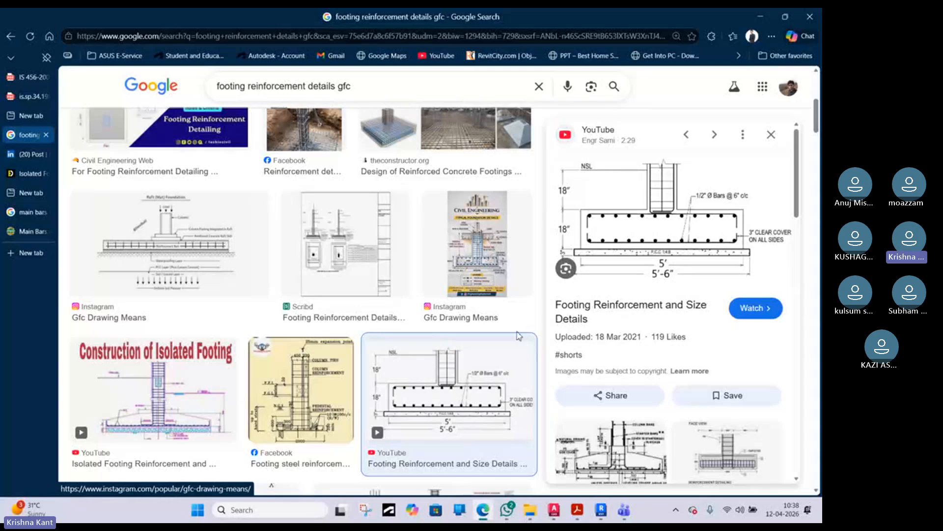
click(555, 511)
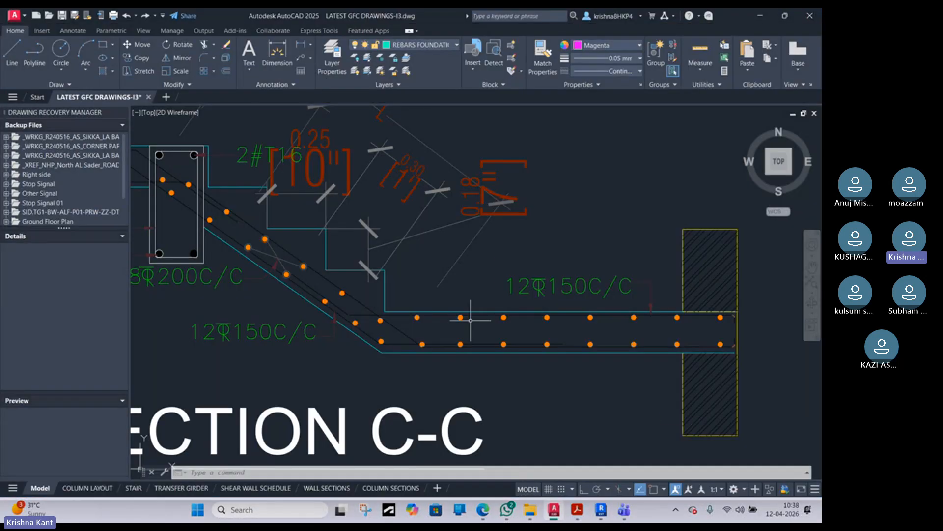
scroll(470, 320, down, 4)
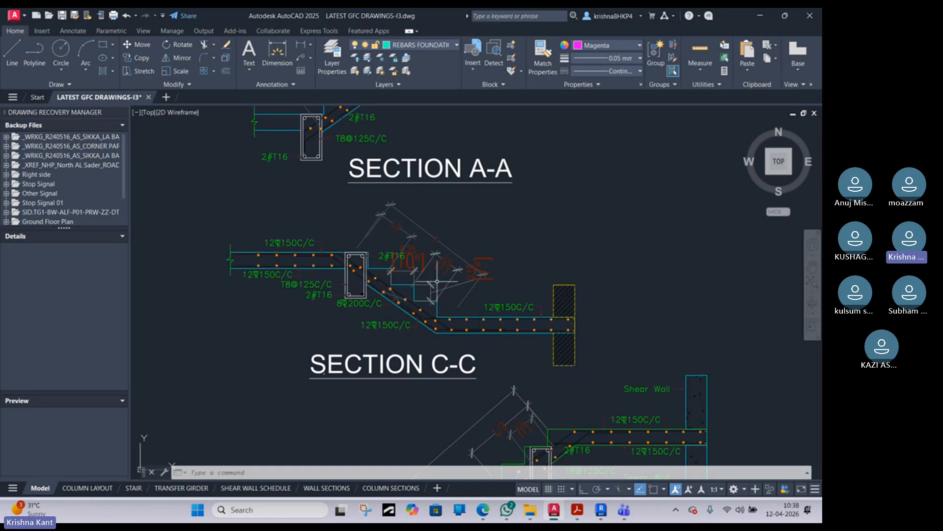
scroll(322, 256, down, 4)
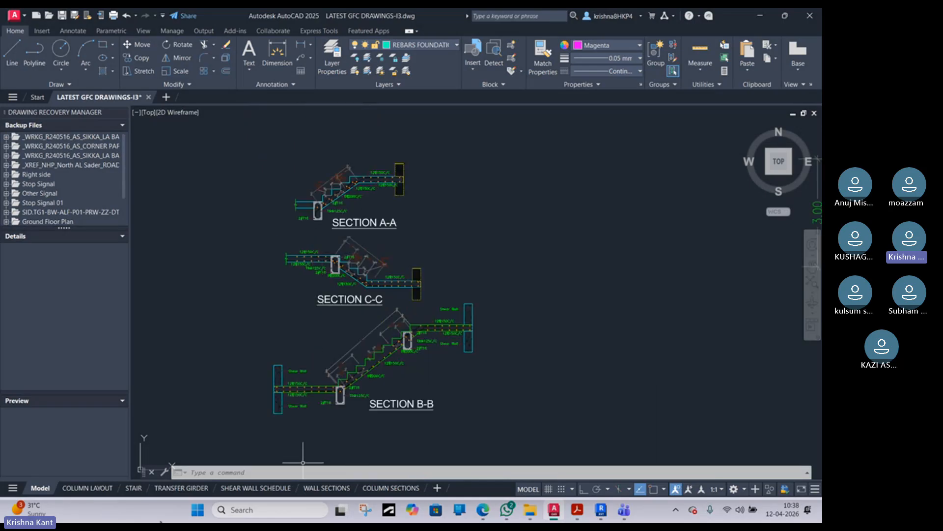
middle_drag(256, 315, 355, 326)
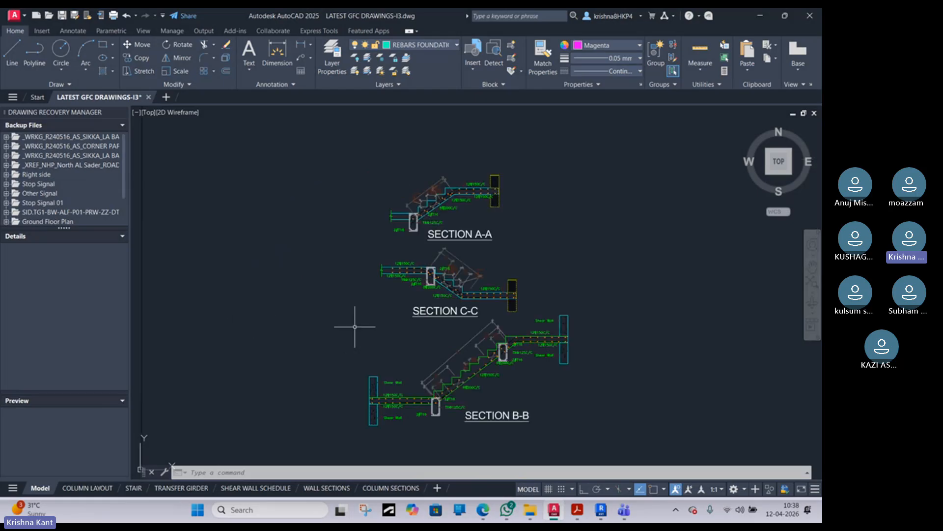
- Search the GFC drawing's stair, beam and wall section details and foundation layouts for a footing reinforcement detail
scroll(355, 326, down, 6)
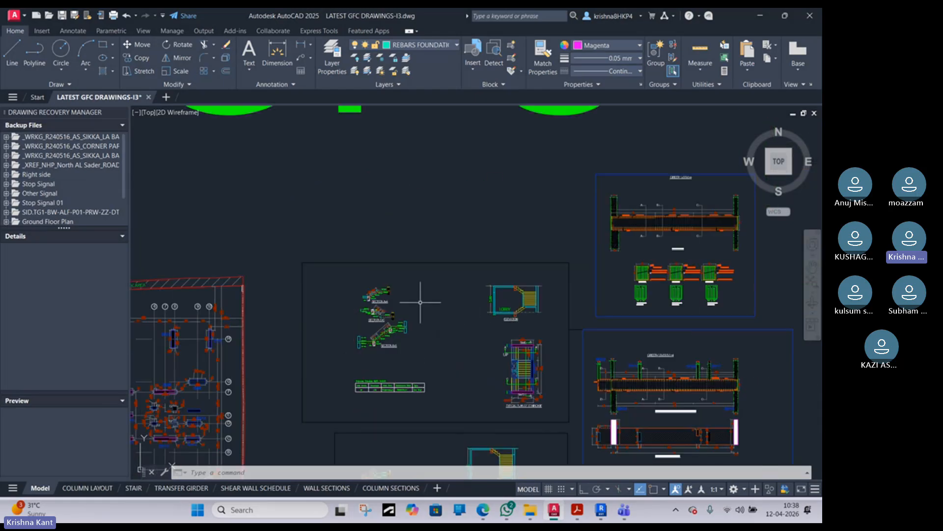
middle_drag(264, 338, 347, 299)
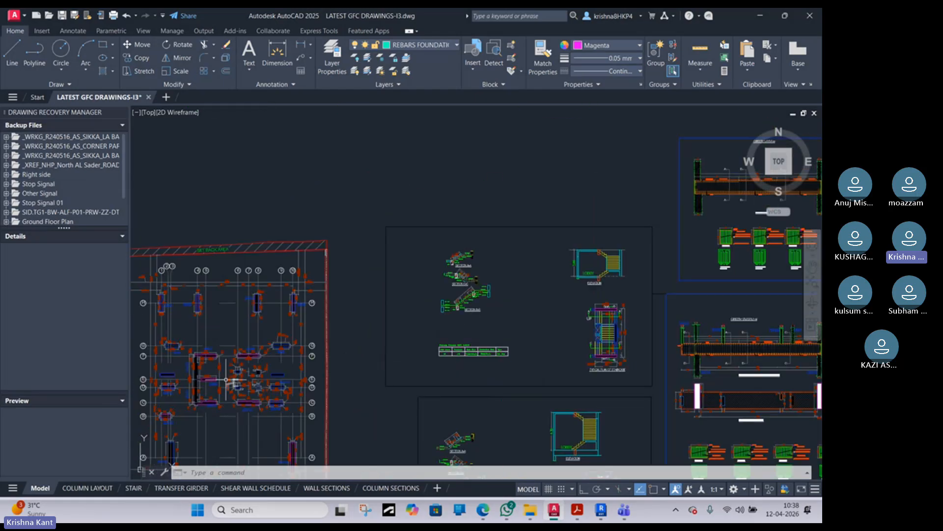
scroll(226, 380, up, 5)
scroll(333, 348, down, 8)
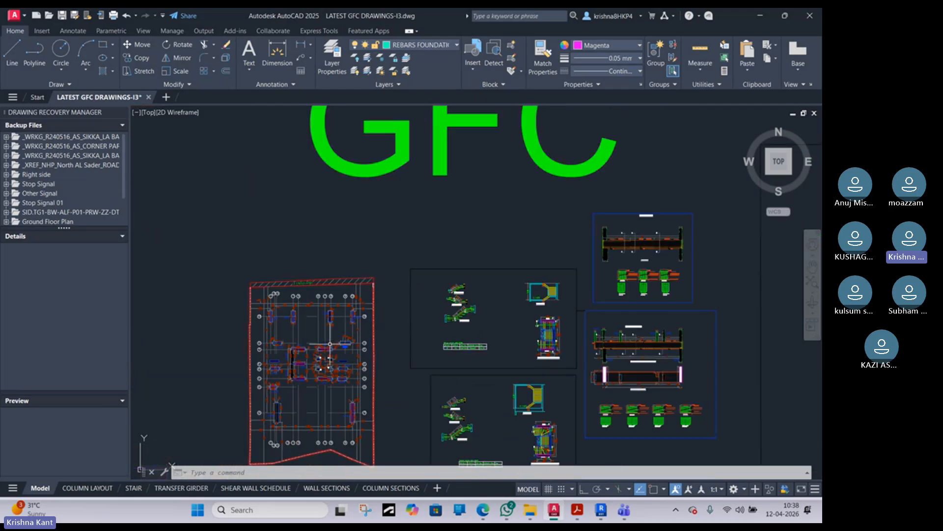
scroll(330, 344, down, 6)
middle_drag(458, 370, 405, 241)
scroll(319, 365, up, 4)
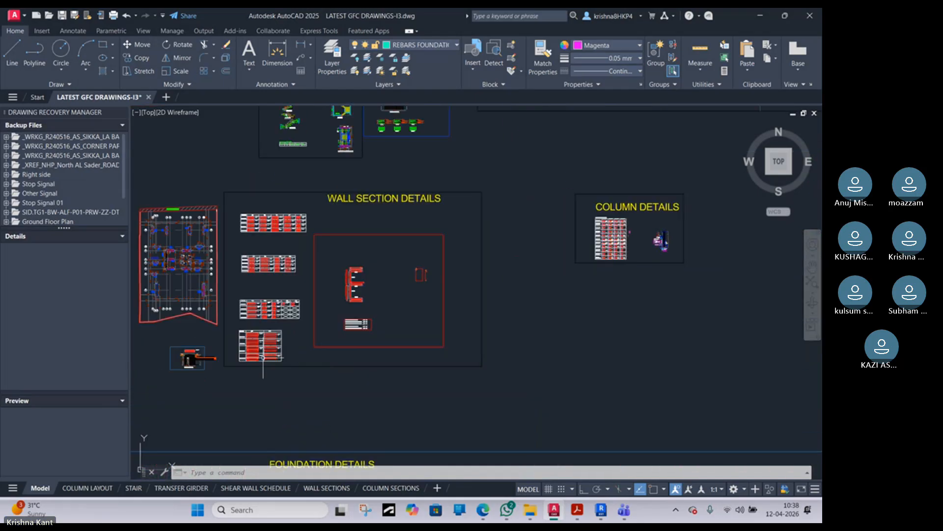
mouse_move(193, 370)
middle_down()
mouse_move(239, 368)
mouse_move(410, 325)
middle_up()
scroll(401, 329, up, 6)
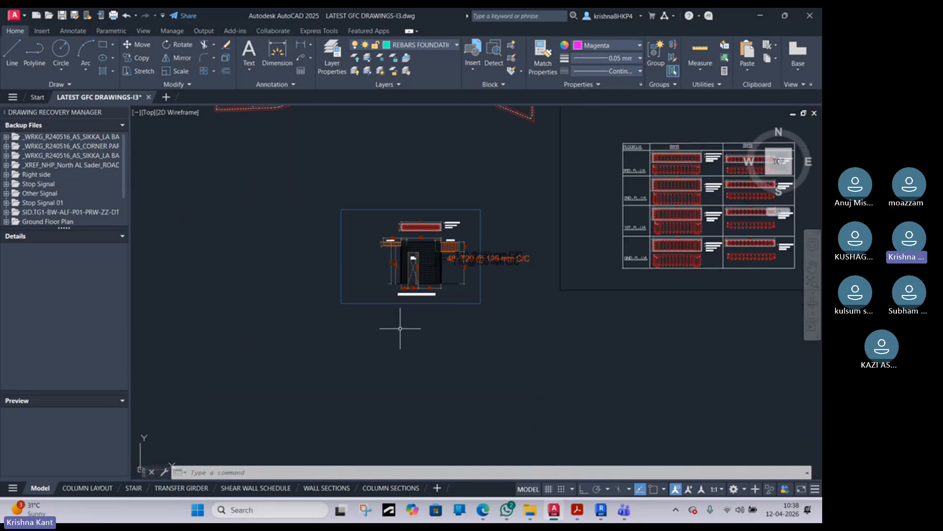
scroll(400, 319, down, 8)
scroll(400, 318, up, 8)
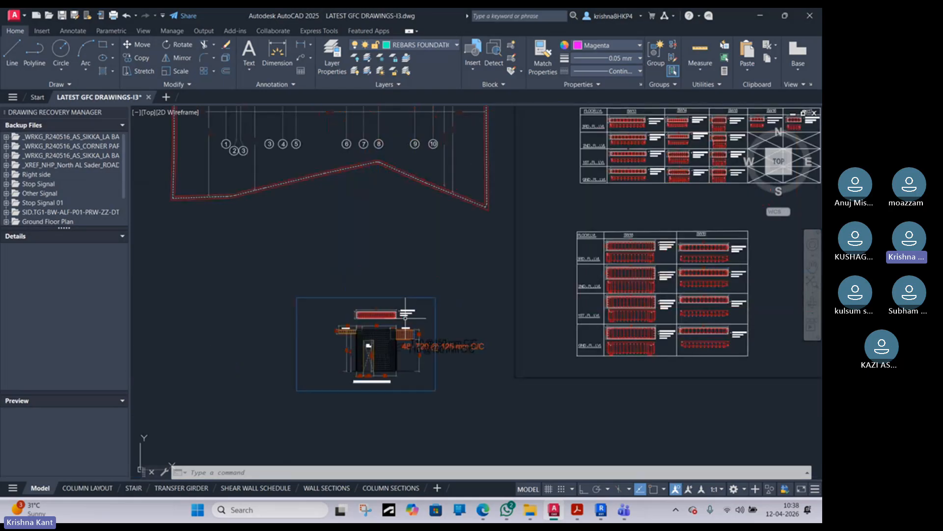
scroll(405, 317, up, 6)
scroll(408, 320, down, 10)
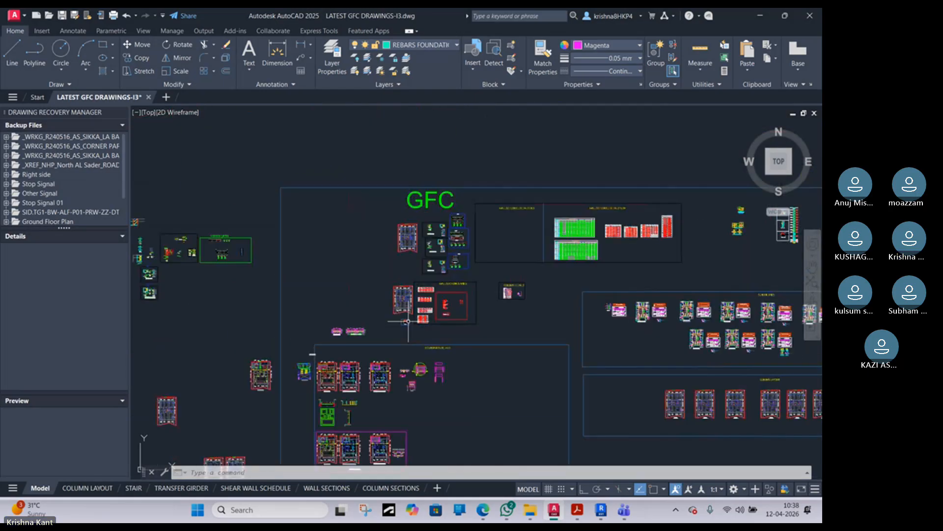
scroll(318, 353, up, 5)
scroll(318, 354, down, 2)
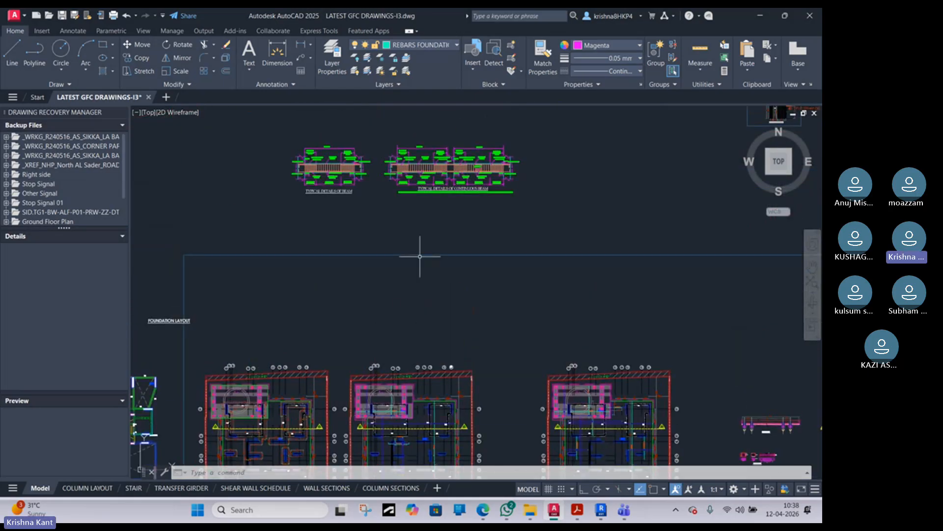
- Look through the building sections, GFC sheet groups and beam reinforcement plans at columns and shear walls for footing details
scroll(394, 371, down, 5)
scroll(403, 320, down, 3)
scroll(303, 295, up, 8)
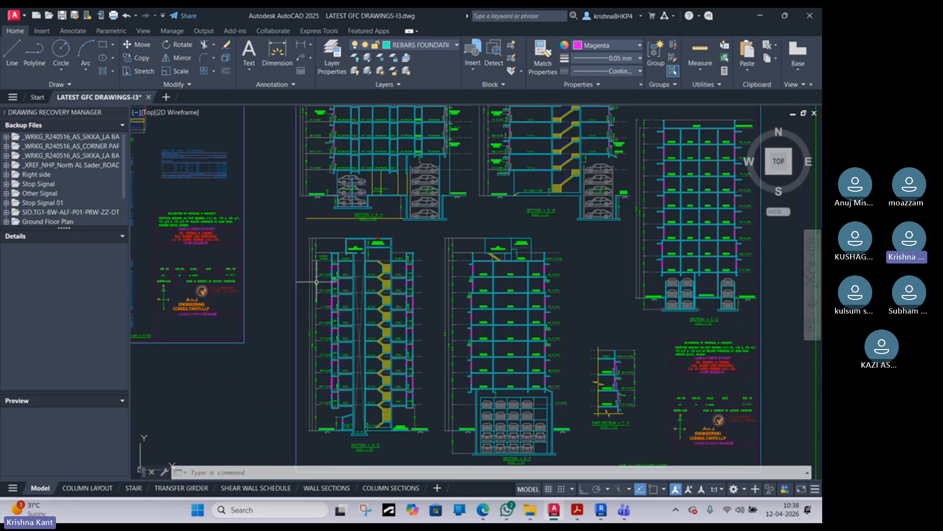
scroll(545, 372, down, 8)
middle_drag(545, 372, 332, 230)
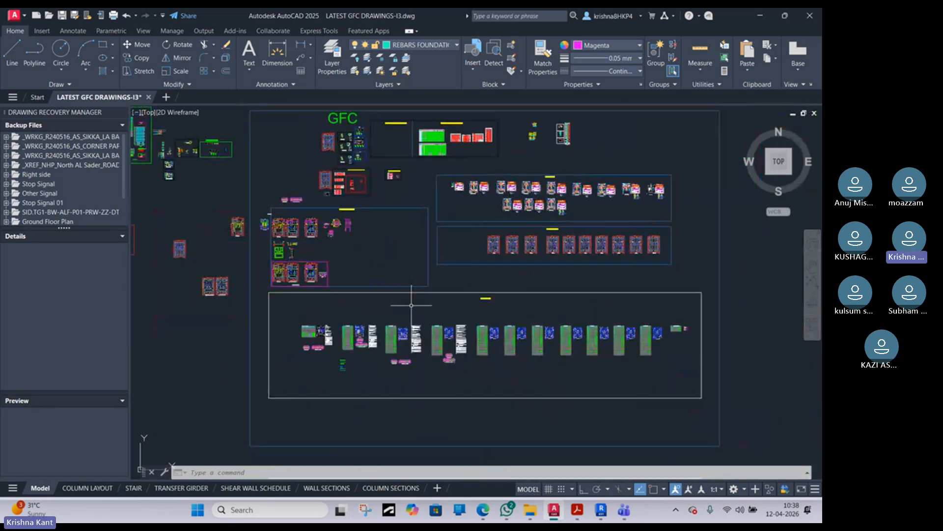
scroll(446, 335, up, 9)
scroll(446, 334, down, 11)
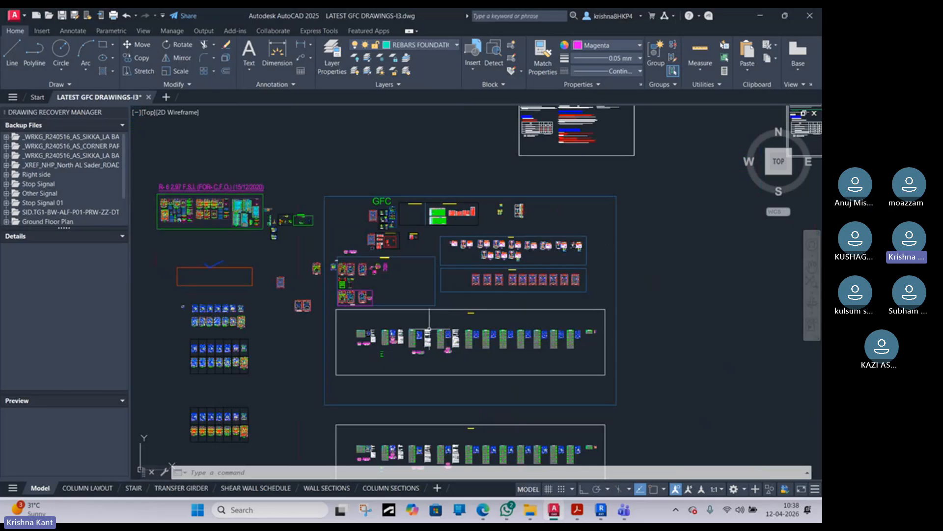
scroll(515, 224, up, 7)
scroll(515, 223, up, 8)
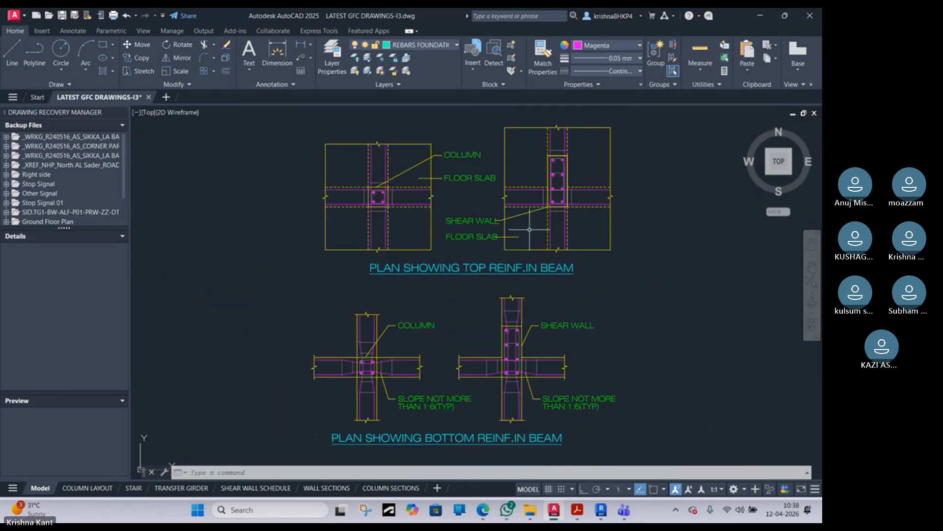
scroll(441, 313, down, 8)
scroll(442, 313, down, 3)
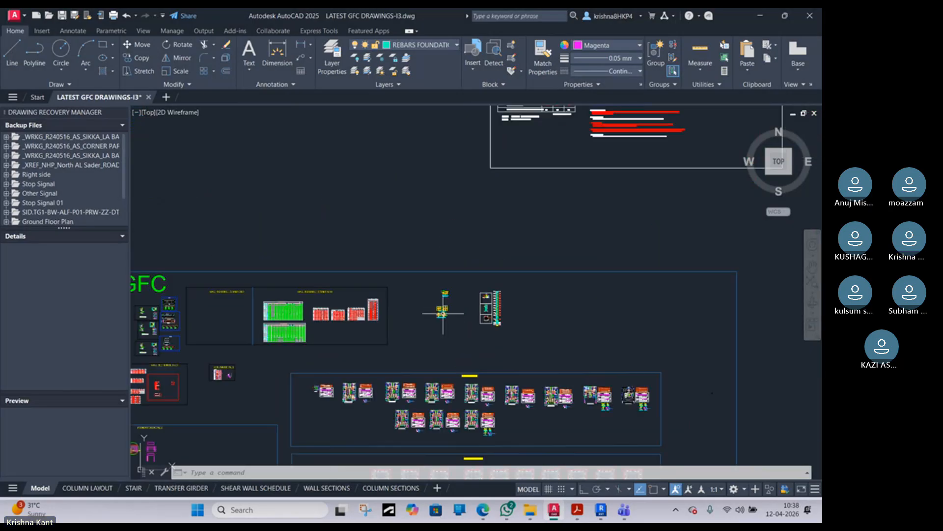
- Examine the shear wall SW12 elevation down to its footing and the neighbouring bar lapping and beam anchorage details
scroll(537, 317, up, 3)
scroll(295, 368, up, 3)
scroll(256, 327, up, 5)
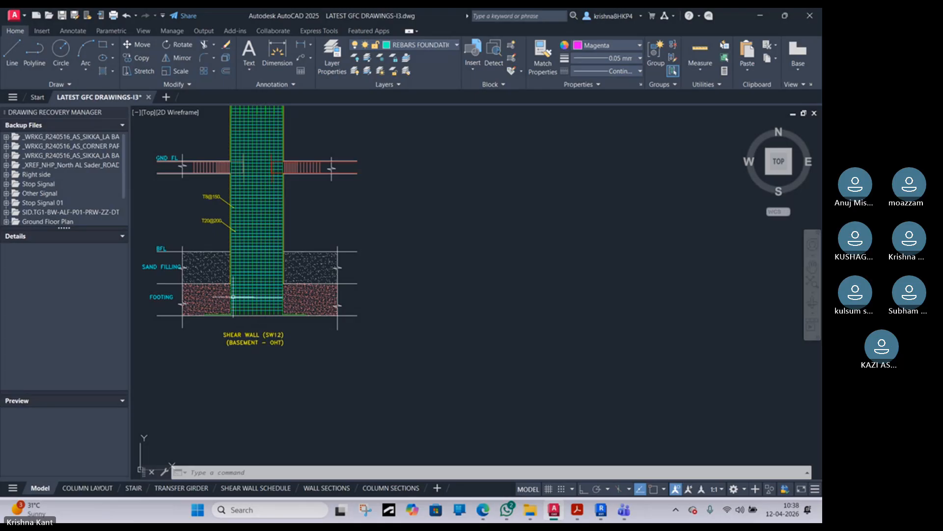
middle_drag(182, 275, 313, 324)
scroll(313, 324, up, 2)
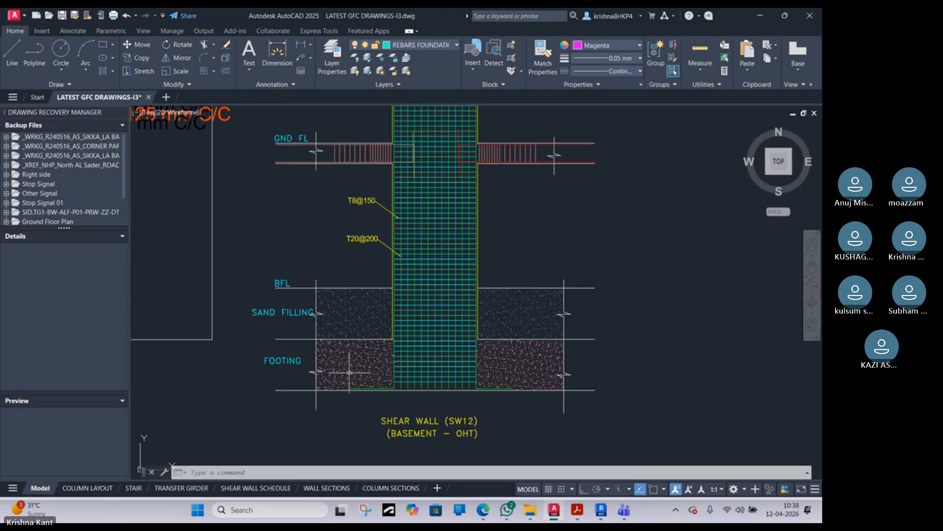
scroll(246, 371, down, 8)
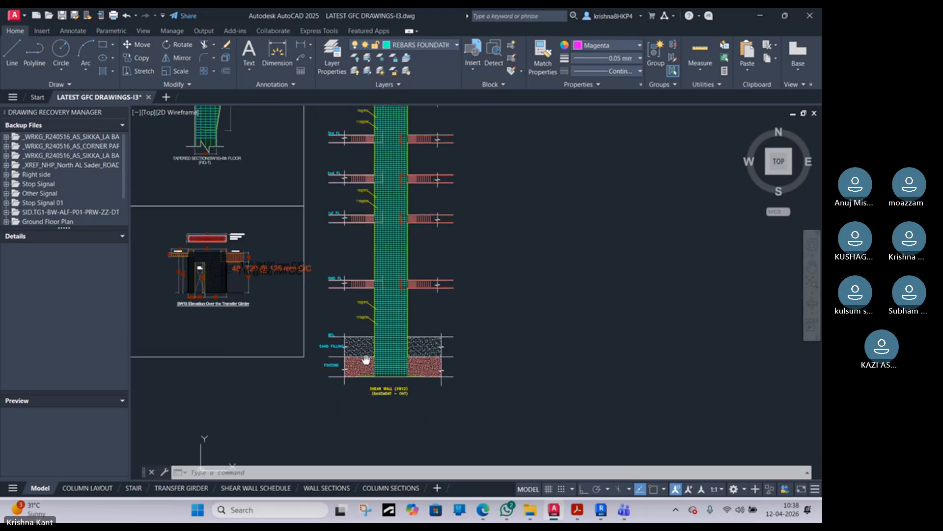
scroll(392, 355, down, 1)
scroll(366, 247, up, 3)
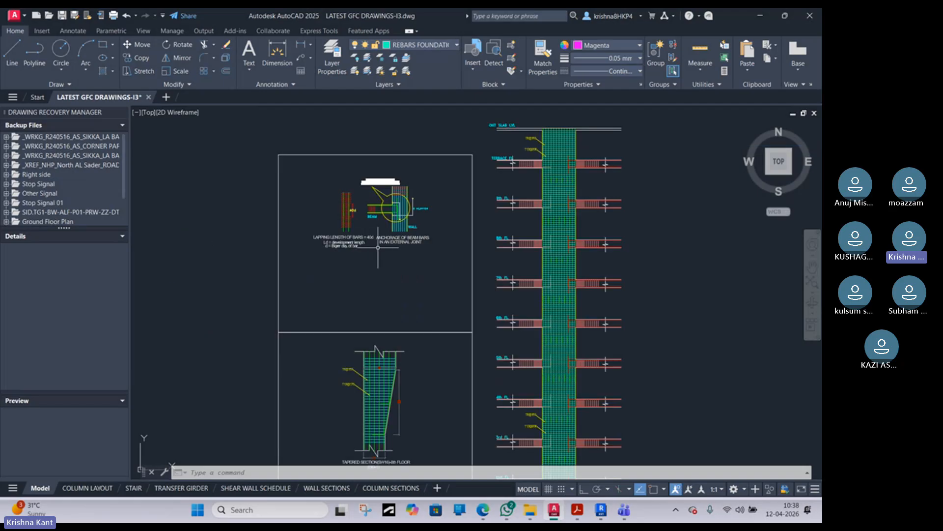
- Search the floor plan sheets and the R-6 2.97 F.S.I. drawing set for a footing reinforcement detail
scroll(378, 247, down, 4)
middle_drag(309, 313, 410, 310)
scroll(403, 300, down, 8)
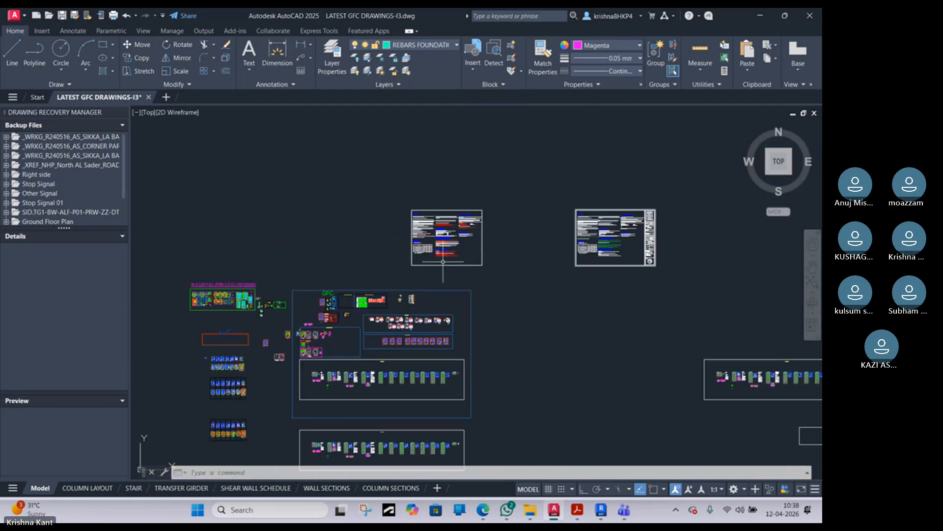
middle_drag(434, 380, 505, 305)
scroll(350, 361, up, 4)
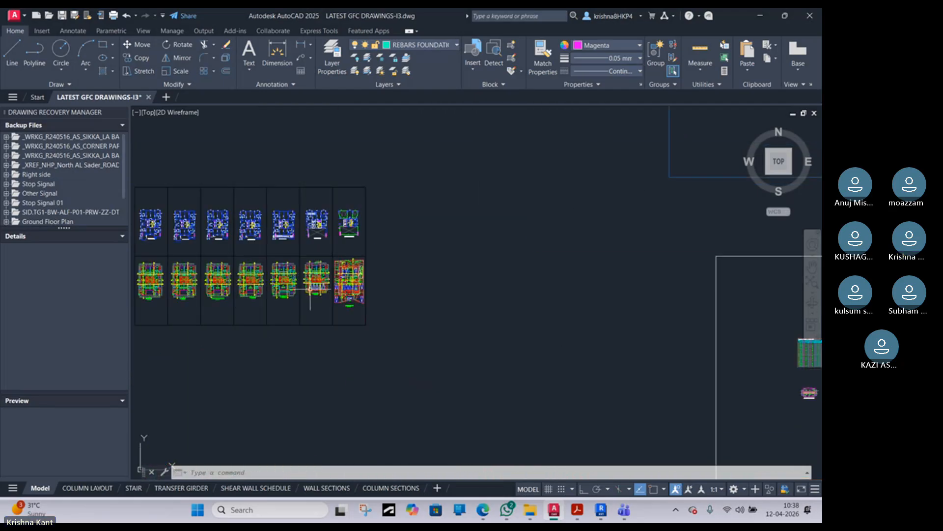
scroll(311, 362, down, 3)
middle_drag(344, 282, 344, 331)
scroll(347, 339, up, 6)
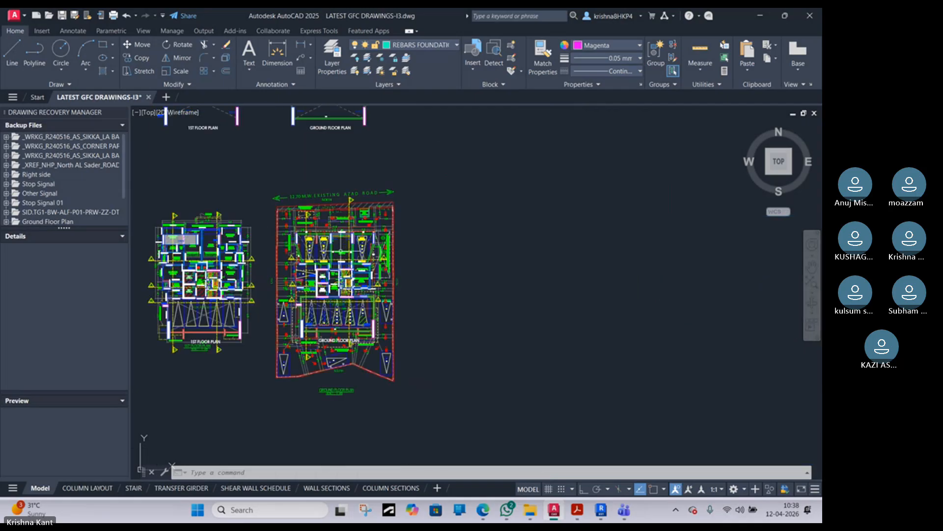
scroll(372, 355, down, 4)
scroll(361, 275, up, 6)
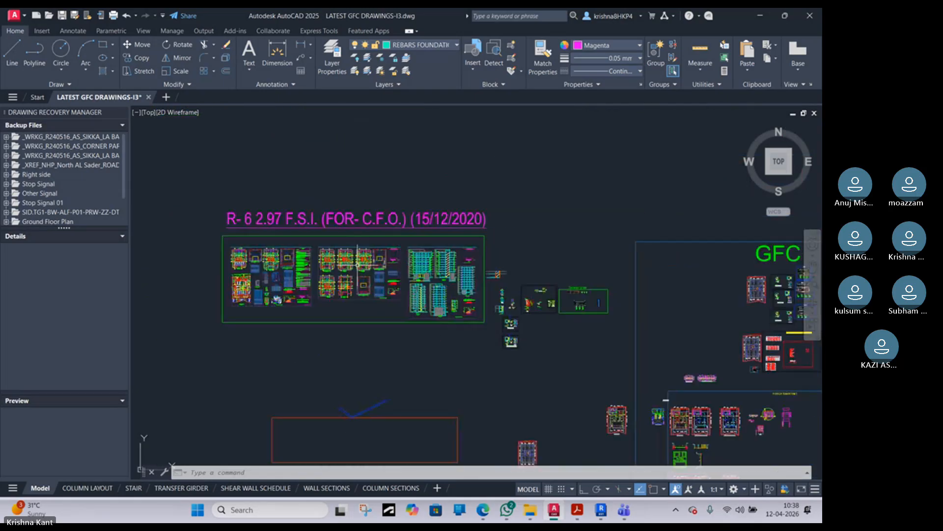
scroll(354, 268, down, 8)
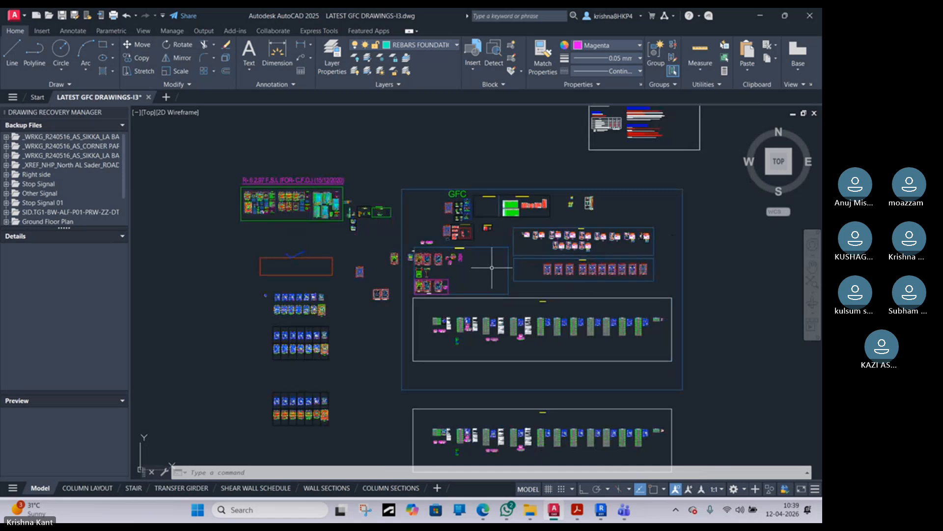
- Examine the footing reinforcement, P.C.C. and rubble soiling at the base of the column elevation in the Column Details
scroll(492, 267, up, 5)
scroll(486, 207, up, 3)
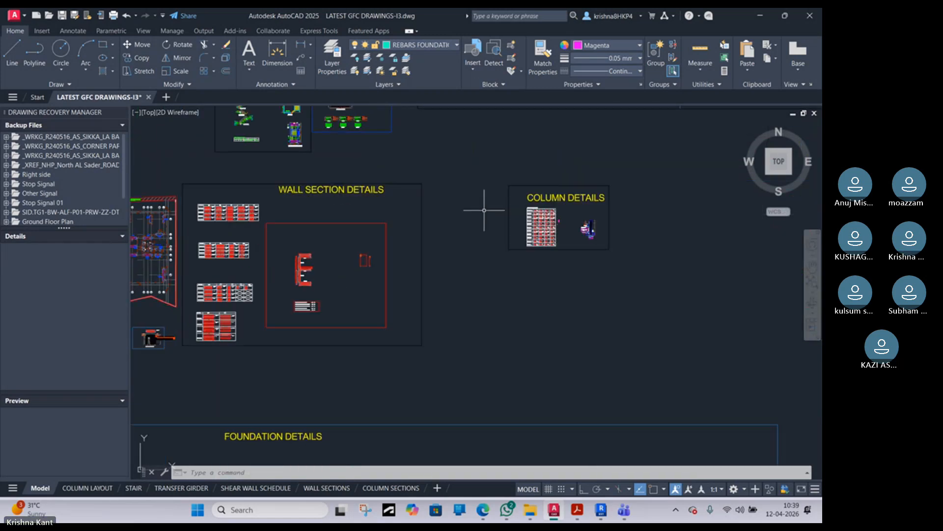
scroll(560, 212, up, 6)
scroll(678, 275, up, 10)
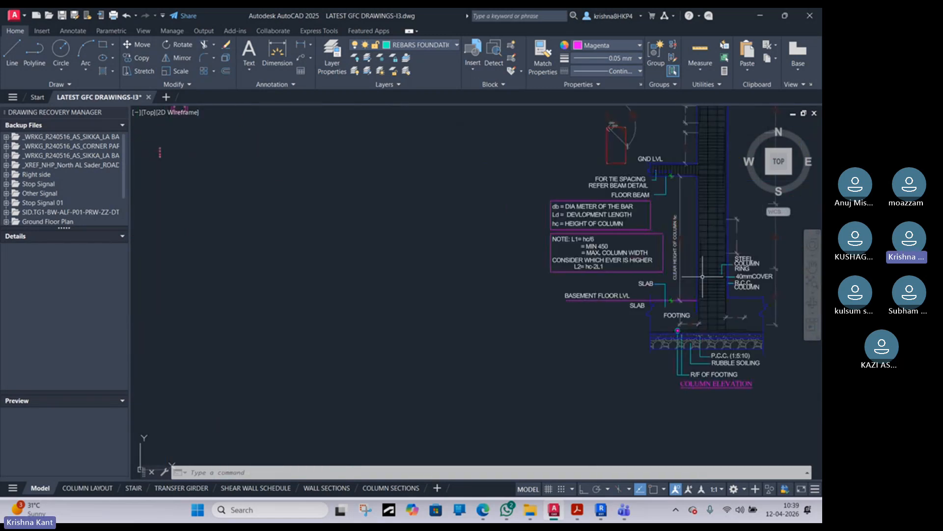
middle_drag(674, 328, 417, 279)
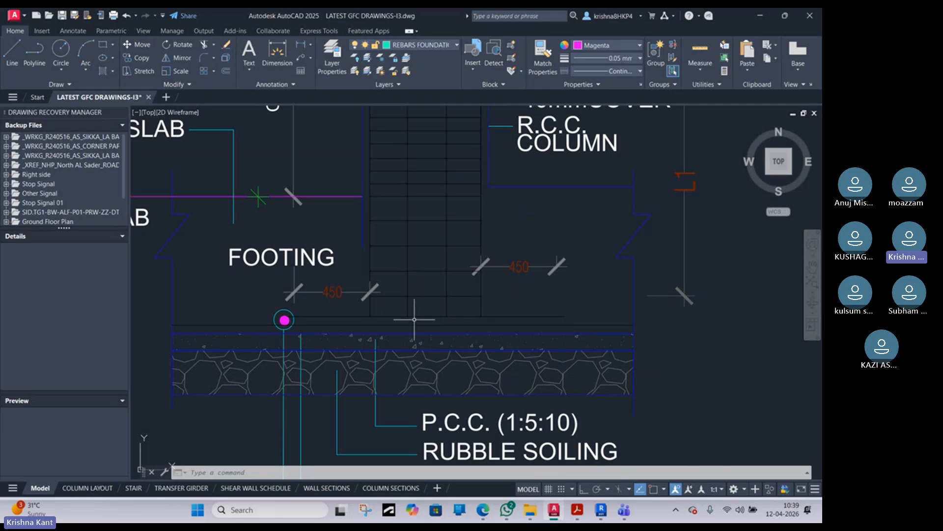
scroll(335, 322, down, 5)
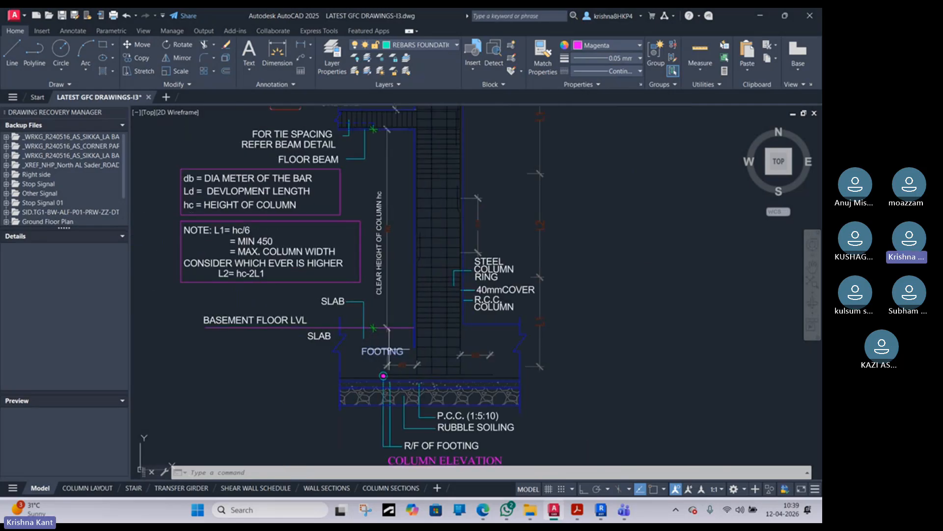
scroll(420, 310, down, 2)
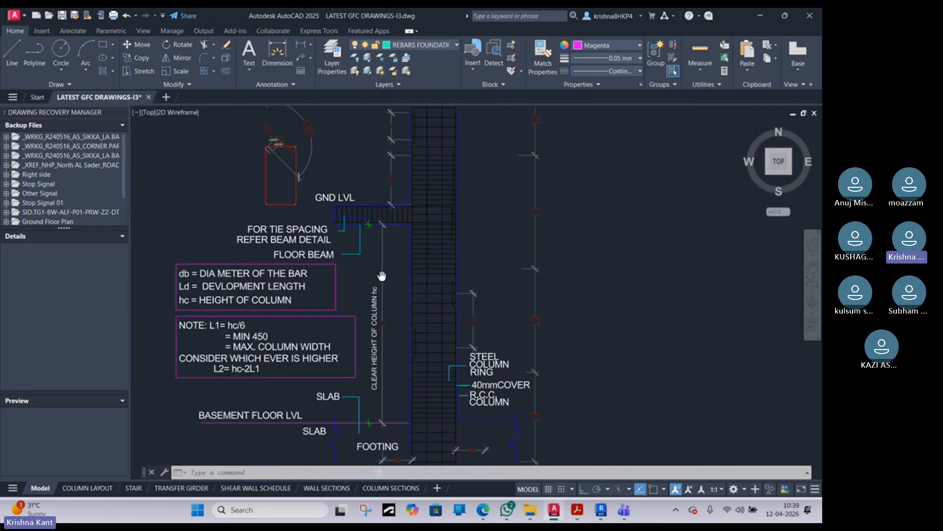
- Return to the stair sections and examine the 12 mm bar callouts at 150 C/C in the upper landing slab beside the shear wall
scroll(398, 314, down, 6)
scroll(398, 314, down, 6)
scroll(302, 271, up, 8)
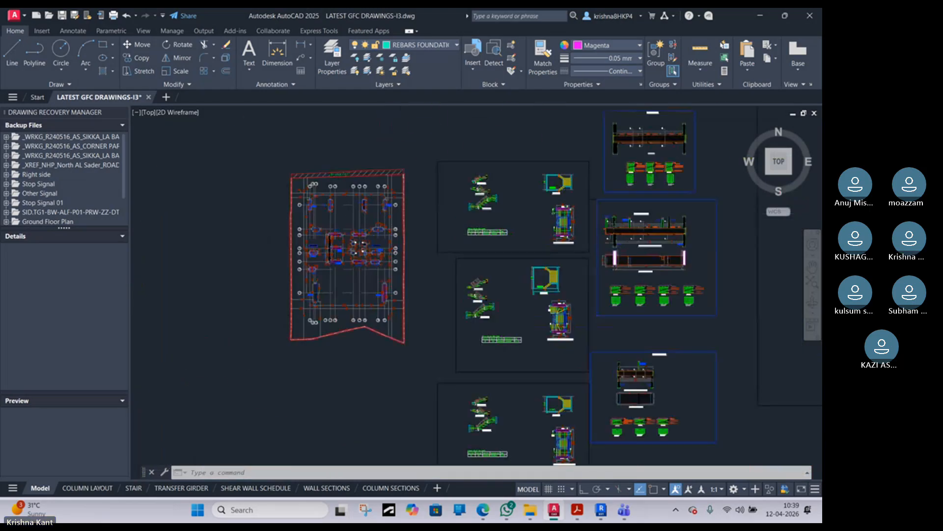
scroll(467, 291, up, 4)
scroll(547, 339, up, 5)
scroll(548, 339, up, 6)
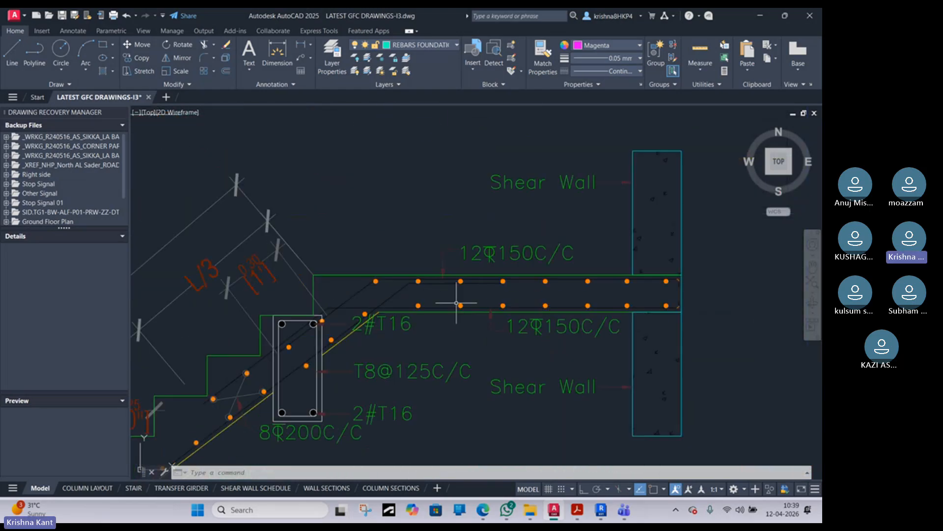
scroll(521, 286, up, 1)
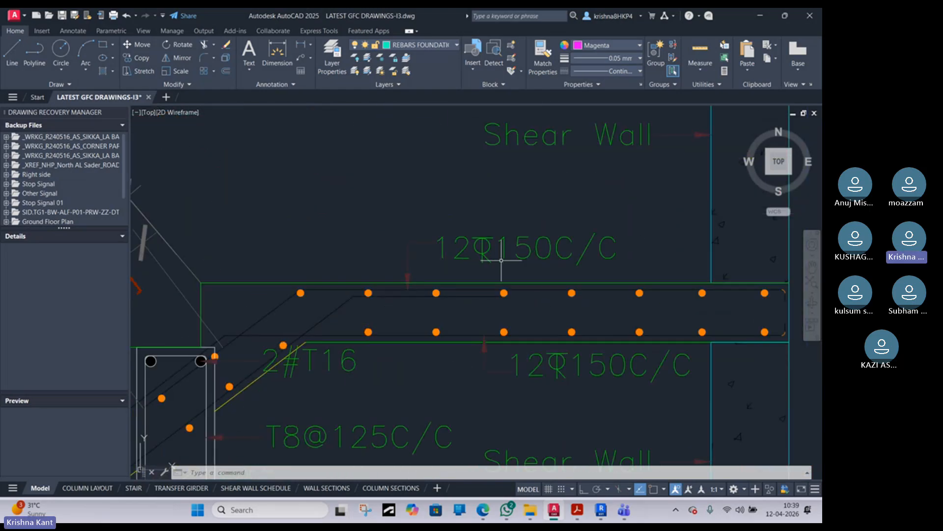
- Examine the landing slab's upper and lower 12 mm bars at 150 C/C and the landing beam's 2#T16 and T8@125C/C callouts in Section C-C
scroll(430, 295, down, 2)
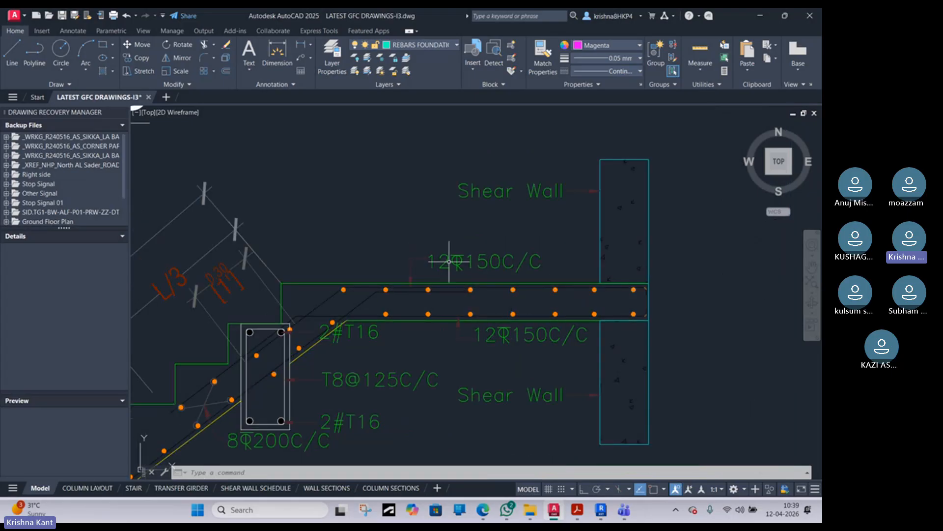
scroll(438, 263, up, 3)
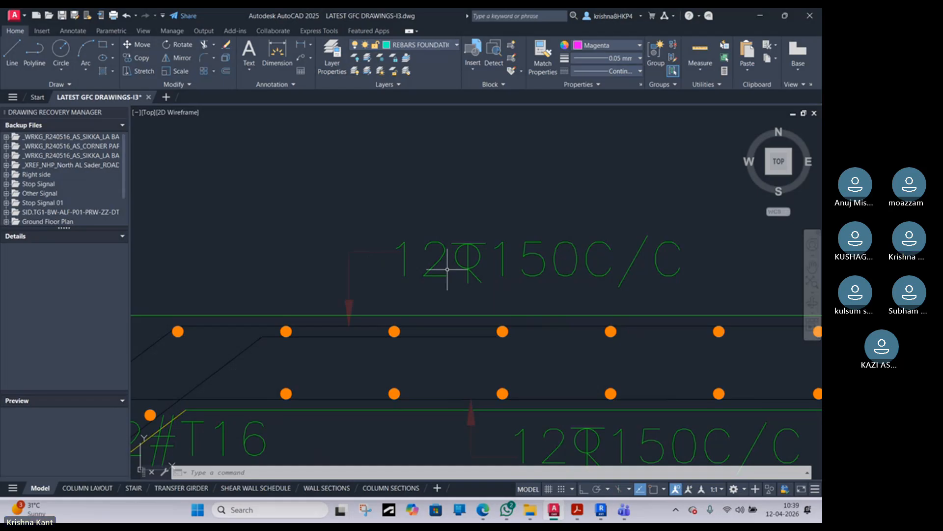
middle_drag(493, 302, 390, 293)
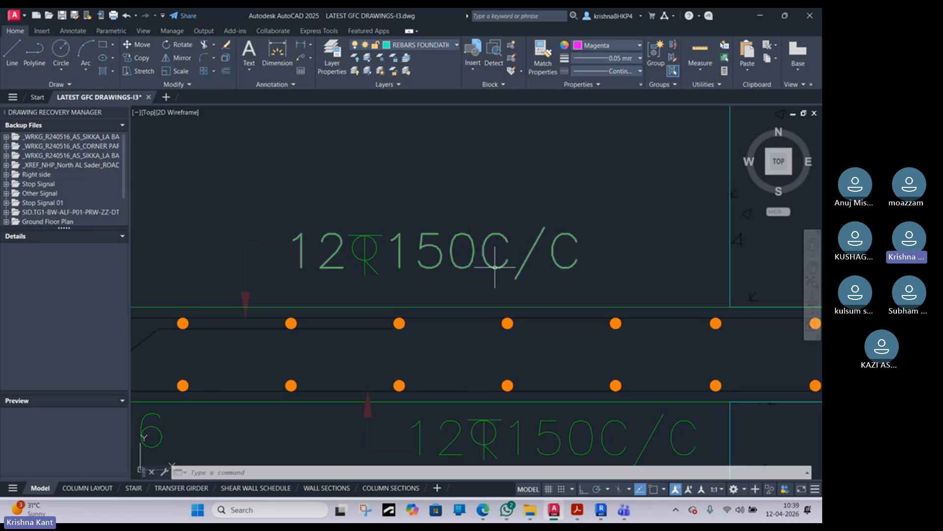
scroll(495, 266, down, 5)
scroll(474, 308, down, 3)
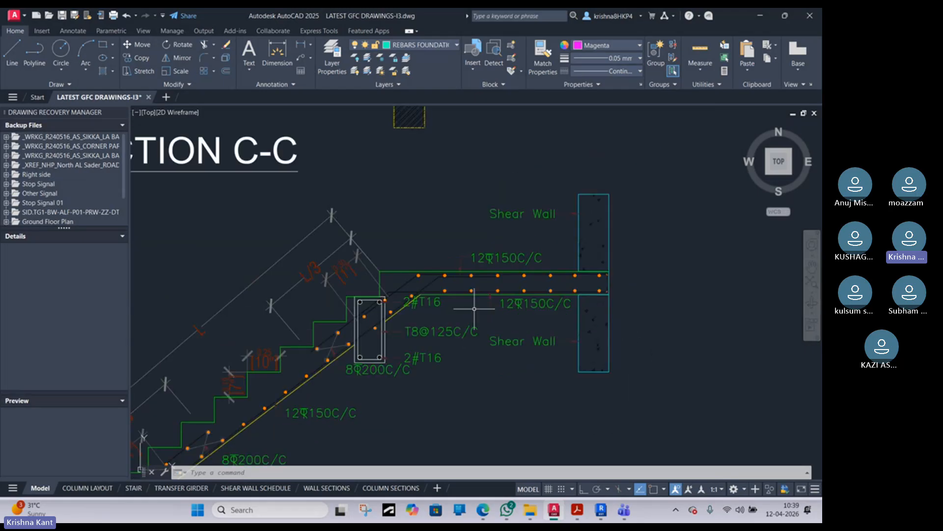
scroll(420, 336, up, 2)
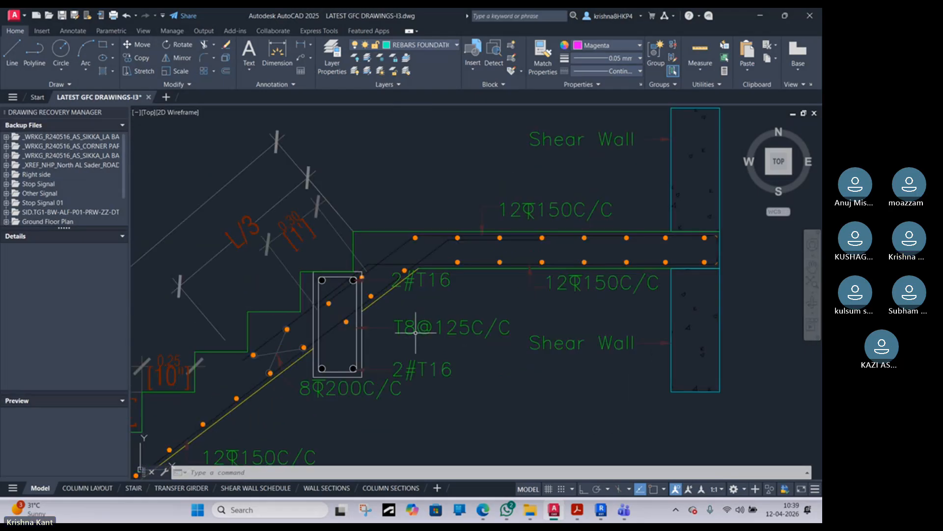
scroll(416, 333, up, 4)
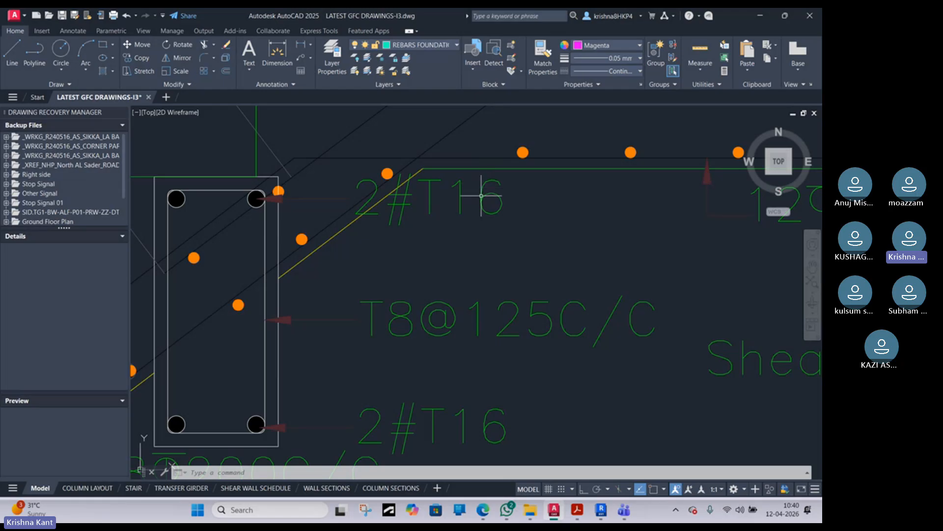
scroll(241, 224, down, 4)
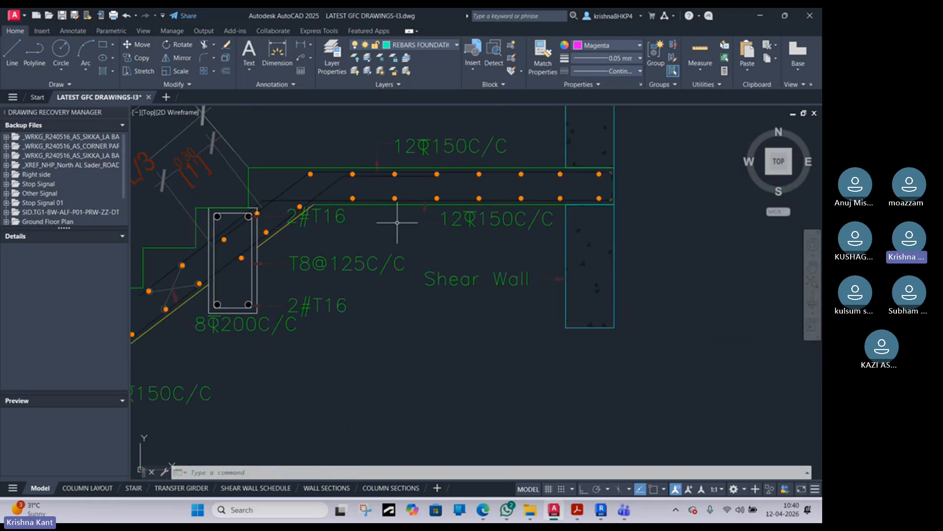
scroll(397, 223, up, 2)
scroll(452, 187, down, 3)
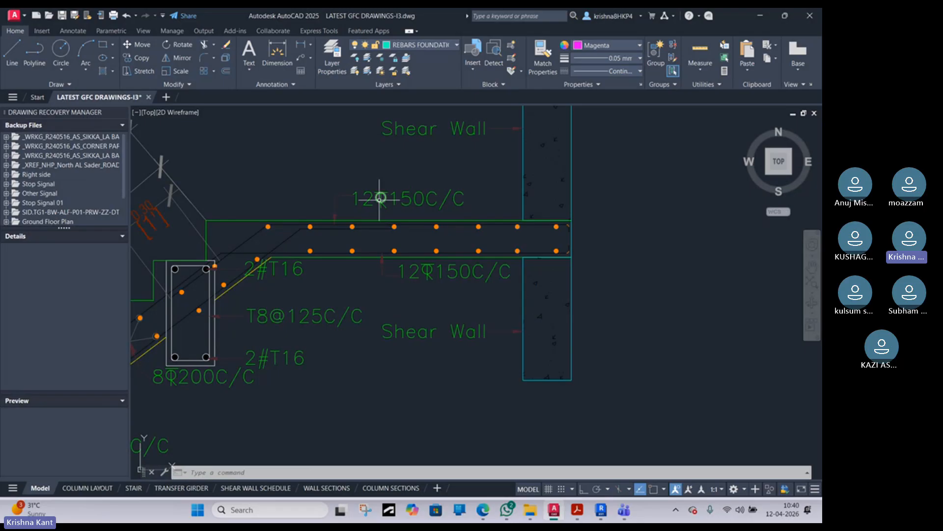
scroll(381, 200, up, 4)
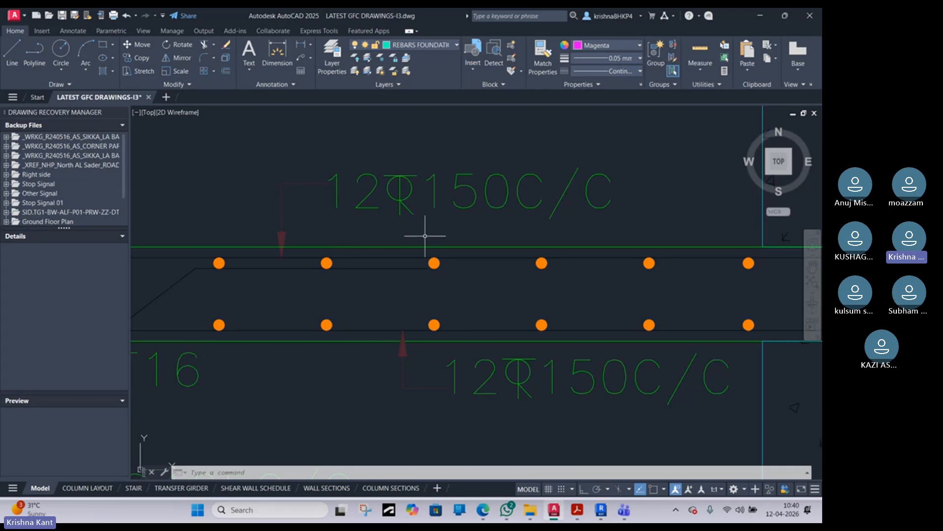
scroll(425, 236, down, 1)
scroll(324, 305, up, 1)
middle_drag(325, 305, 299, 274)
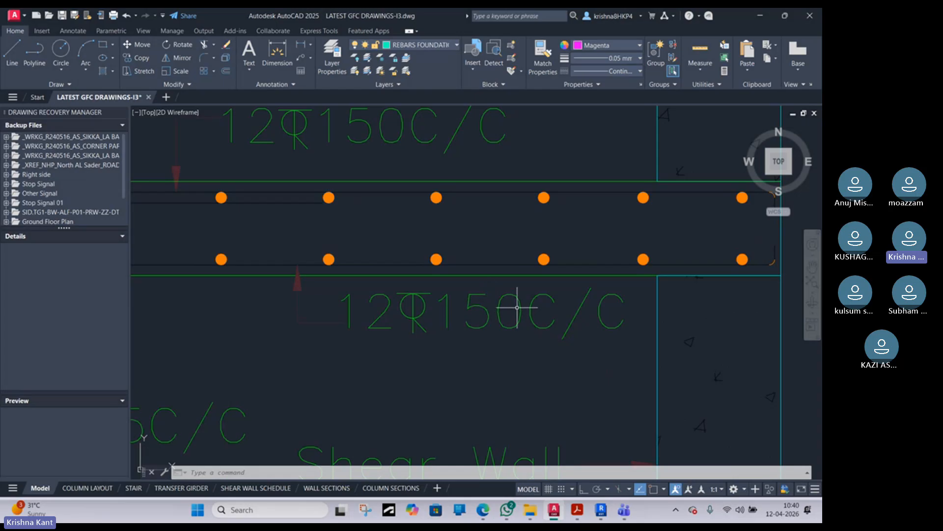
- Switch to Revit and set the U-shaped H12 footing bars to a Maximum Spacing layout with 150 mm spacing
click(764, 18)
click(762, 16)
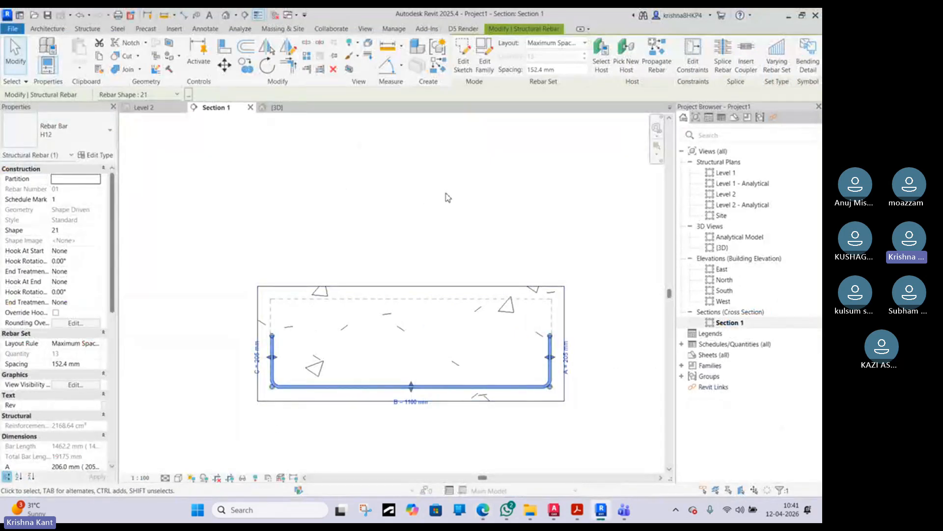
click(556, 44)
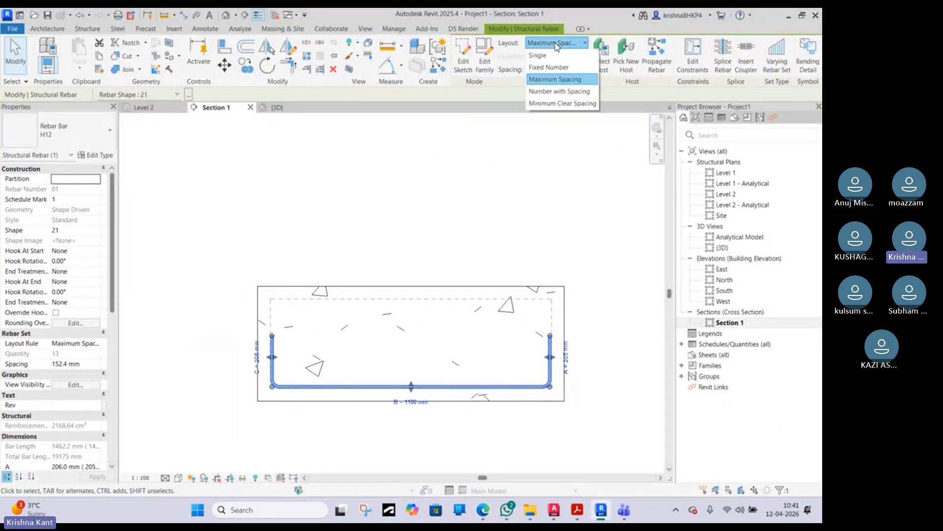
click(542, 81)
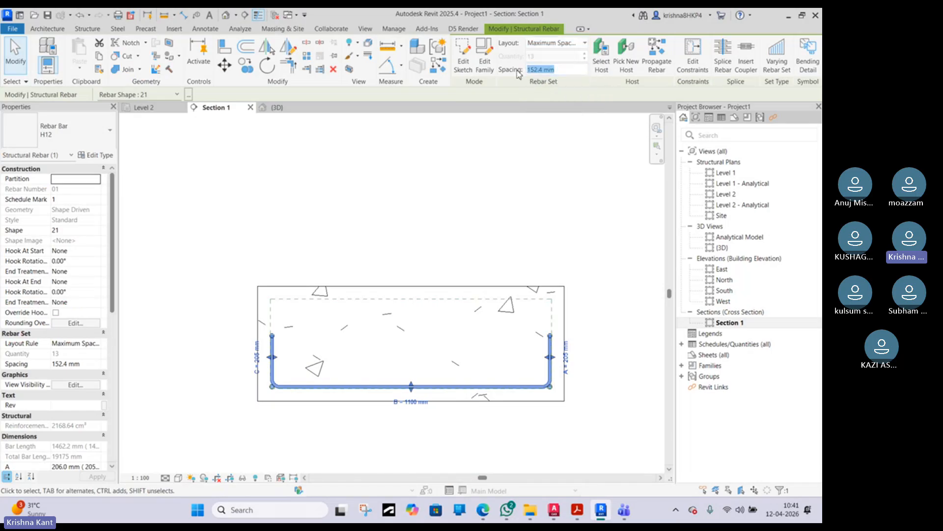
text(150)
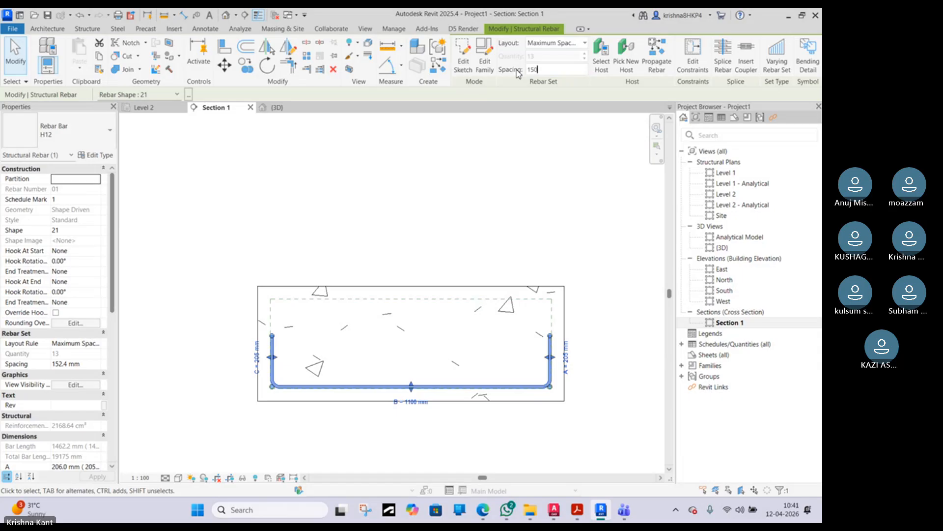
text(mm)
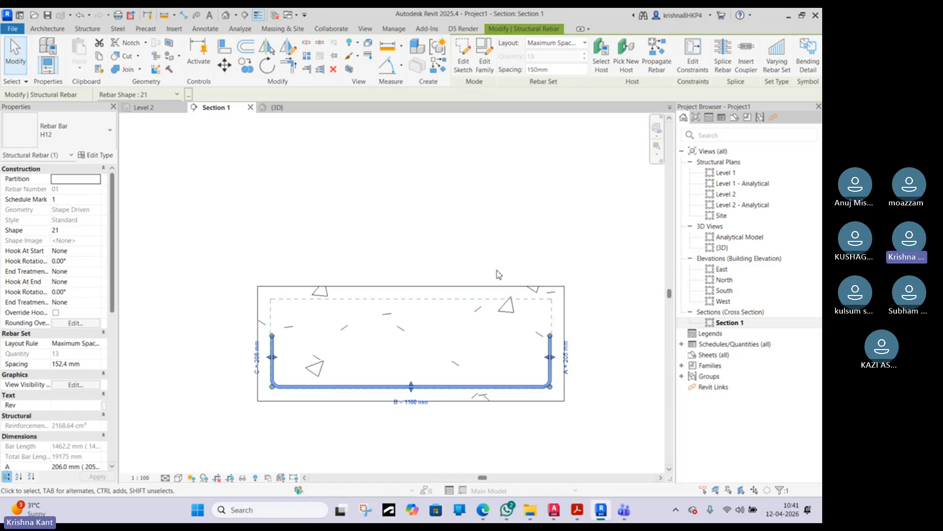
key(Return)
- Open the 3D view and inspect the spaced U-shaped bars inside the footing from several angles
click(283, 109)
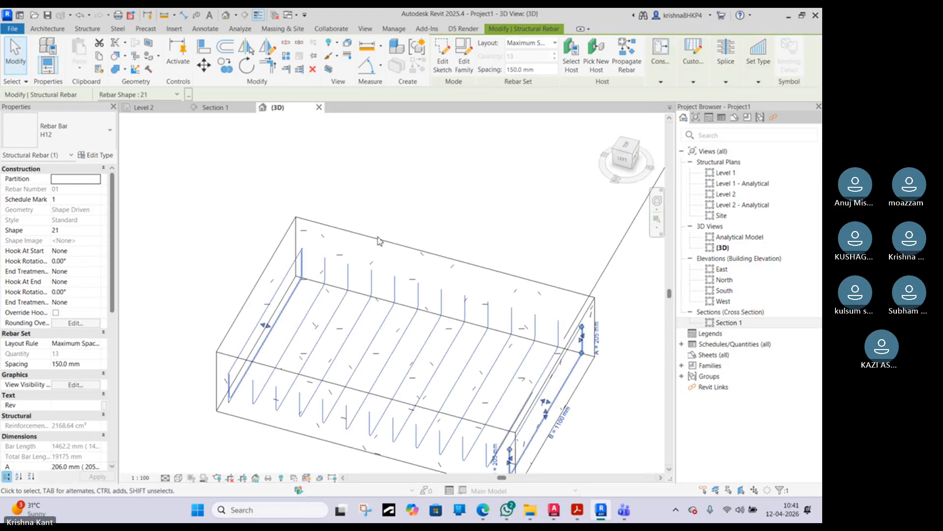
shift+middle_drag(303, 332, 356, 355)
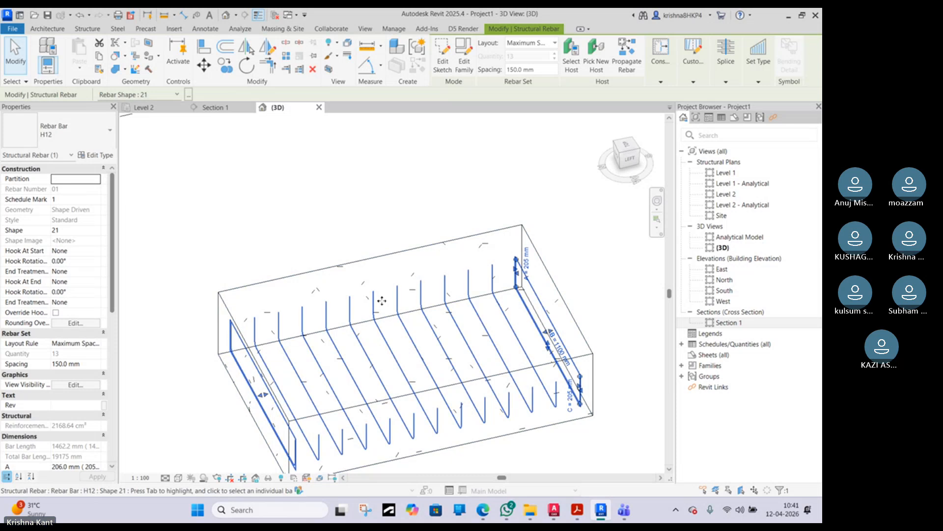
shift+middle_drag(434, 312, 429, 240)
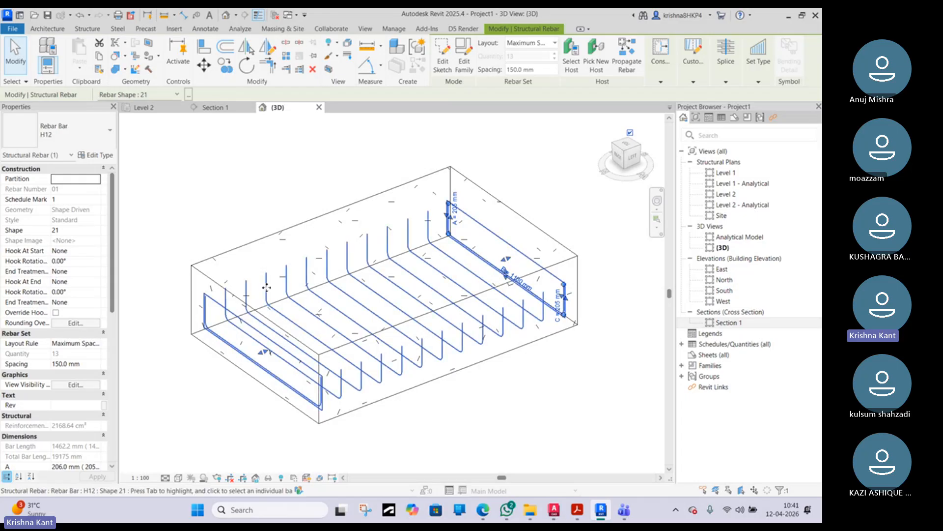
scroll(257, 304, up, 5)
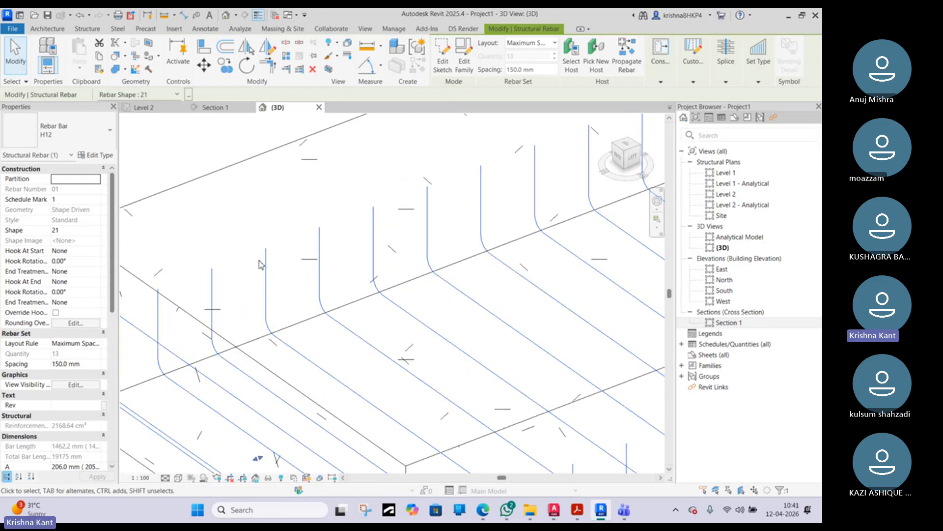
scroll(258, 263, down, 3)
click(196, 170)
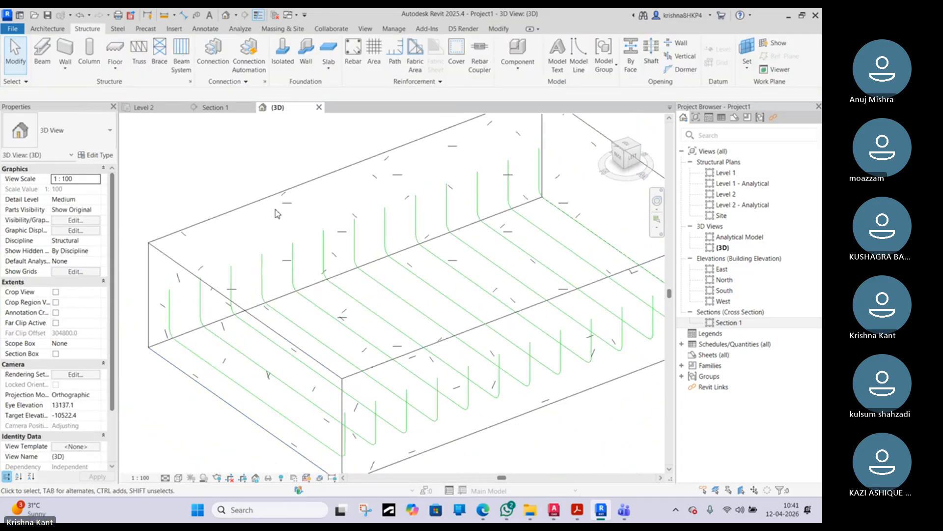
scroll(333, 243, up, 2)
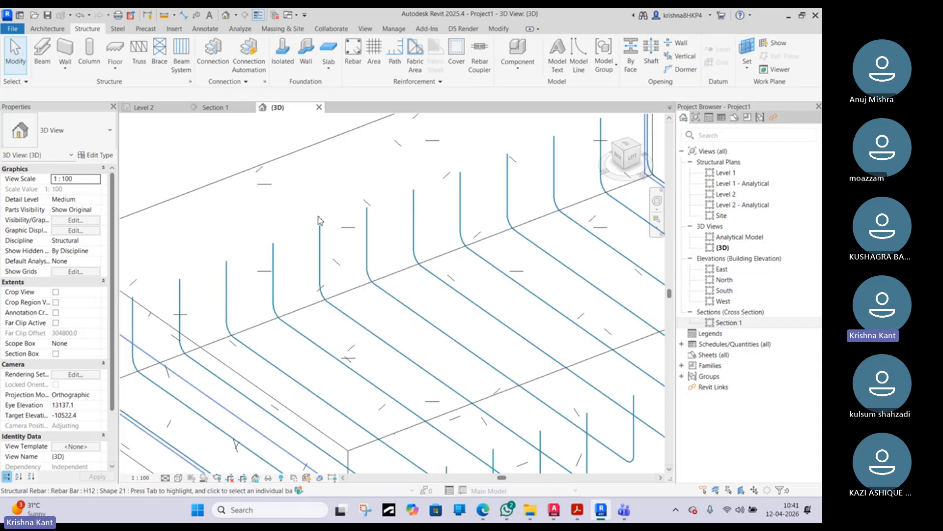
click(318, 263)
scroll(316, 264, down, 2)
click(256, 186)
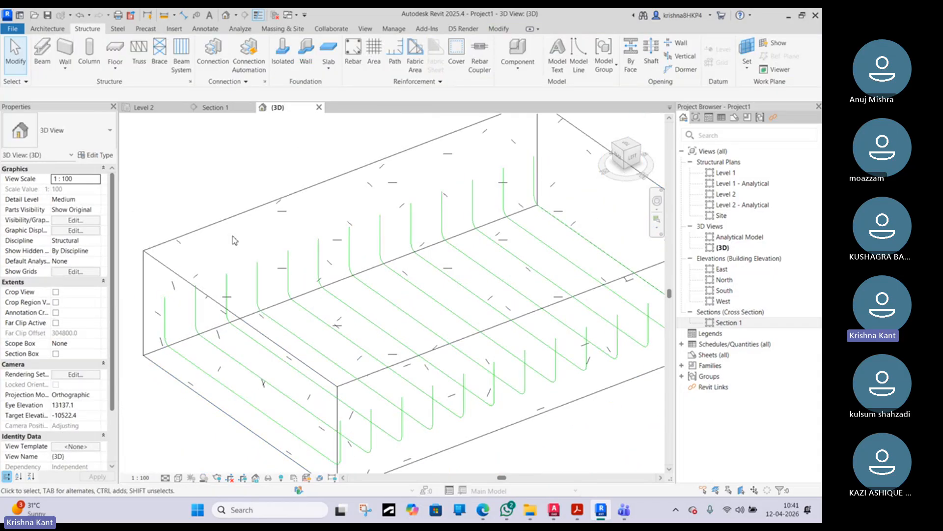
- Set the 3D view's detail level to Fine and check the footing bars' solid display up close
click(444, 56)
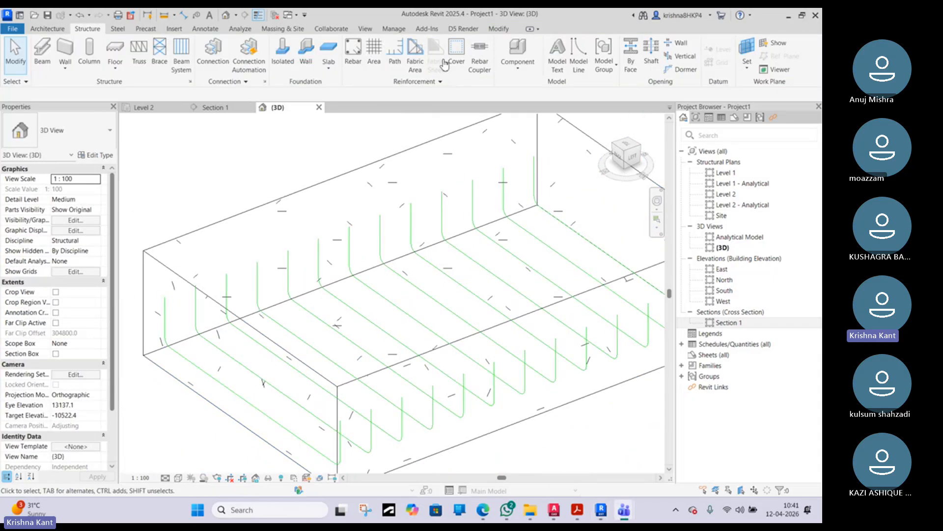
click(155, 476)
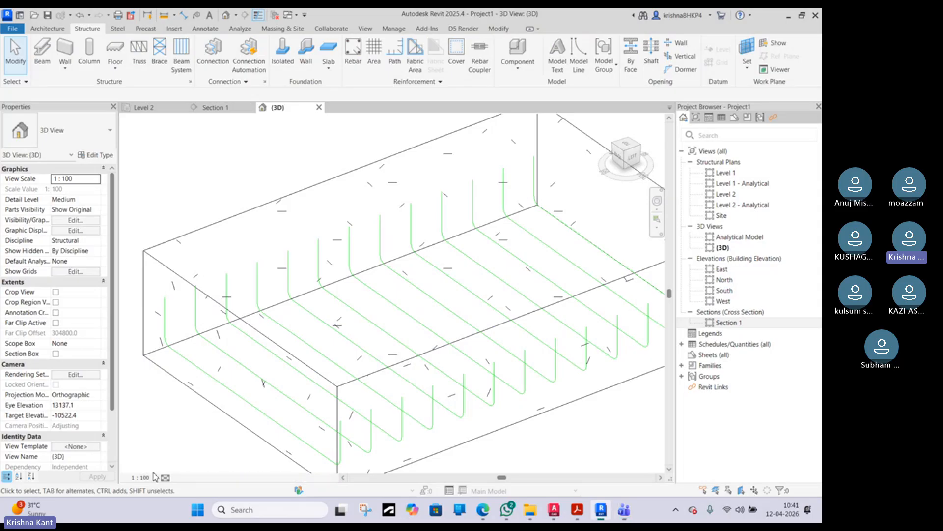
click(166, 477)
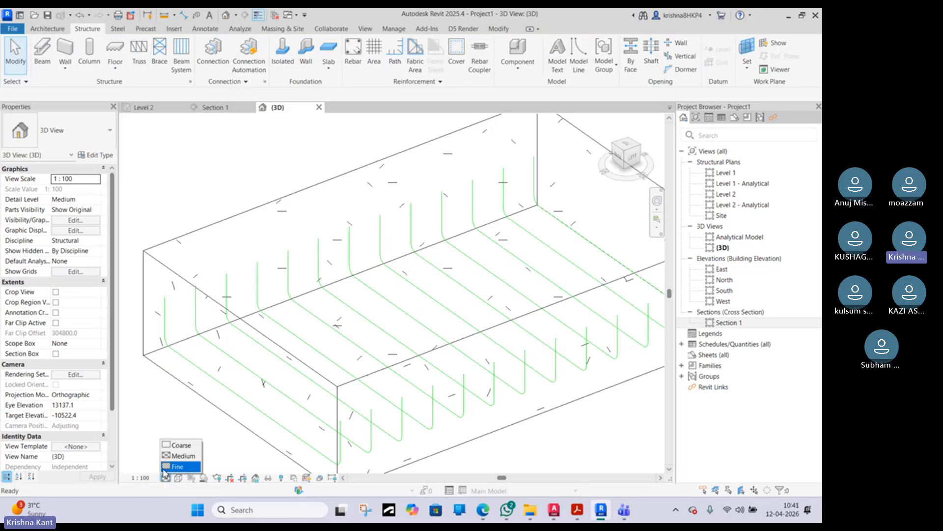
click(165, 467)
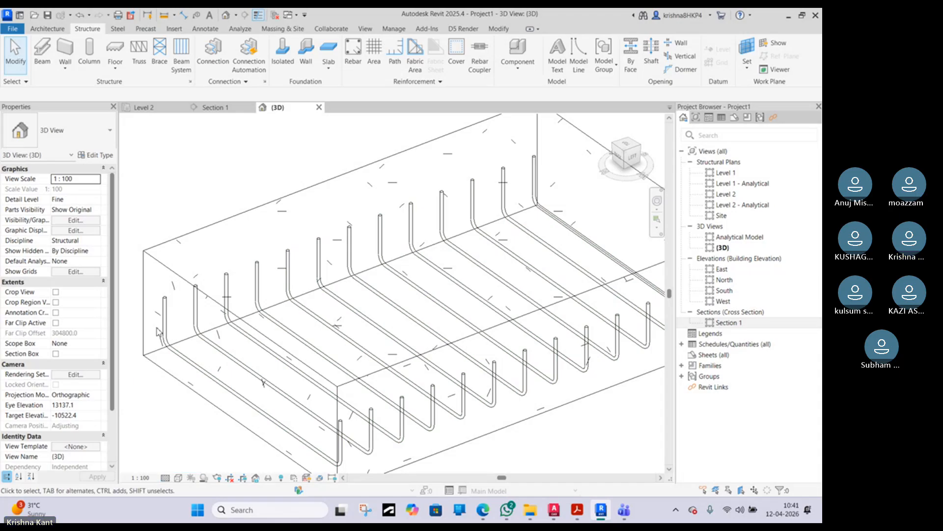
scroll(177, 295, up, 2)
scroll(180, 292, up, 3)
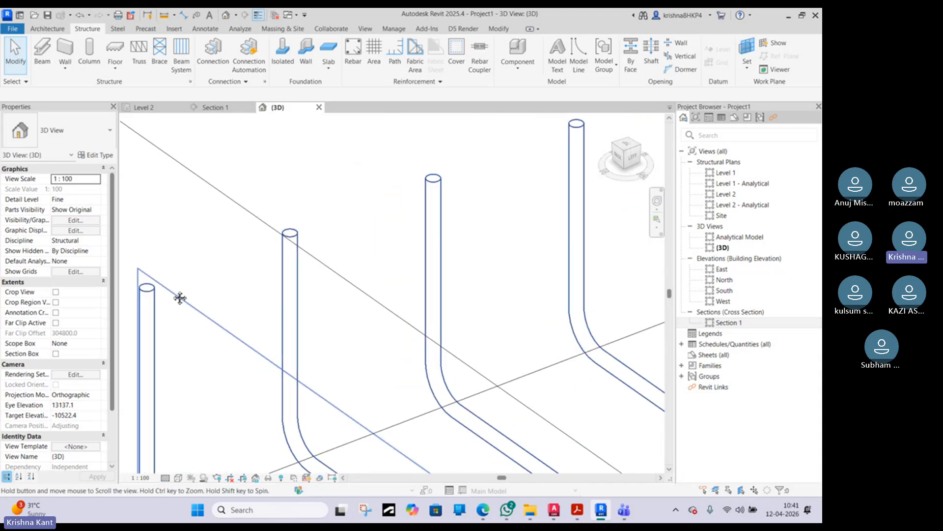
scroll(336, 260, down, 2)
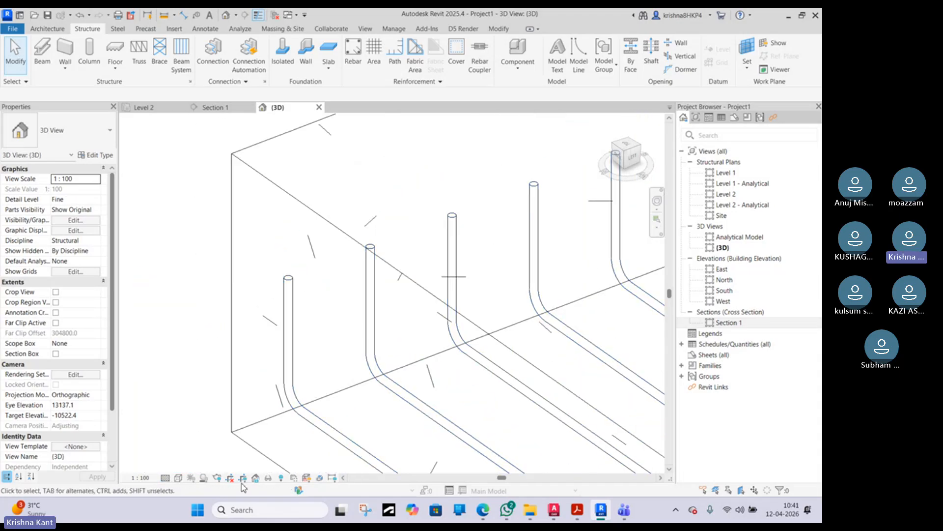
scroll(181, 407, down, 3)
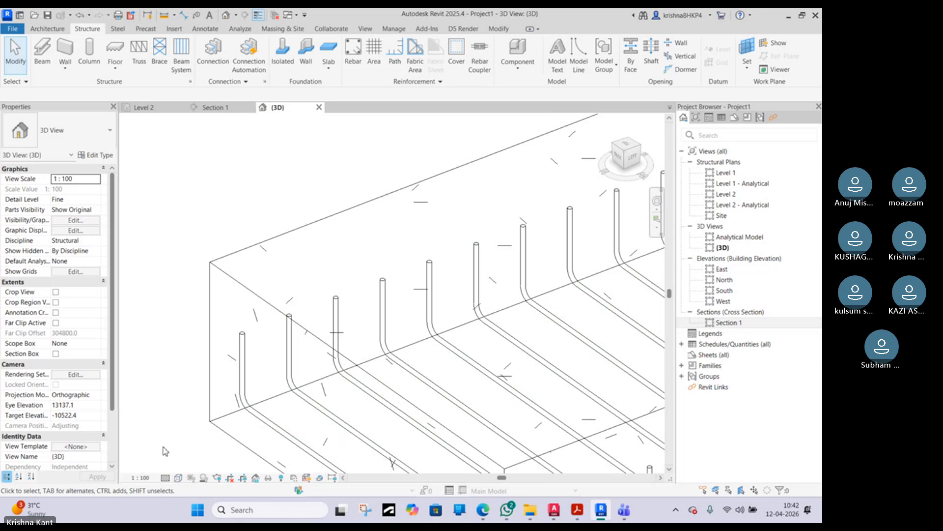
scroll(184, 450, down, 2)
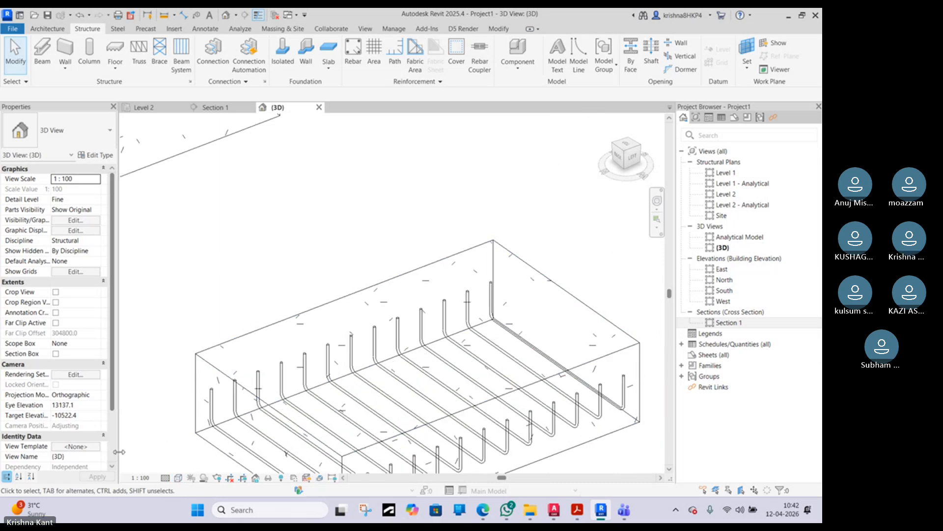
- Compare the footing bars at Medium detail level in the 3D view, and return the view to Fine
click(166, 478)
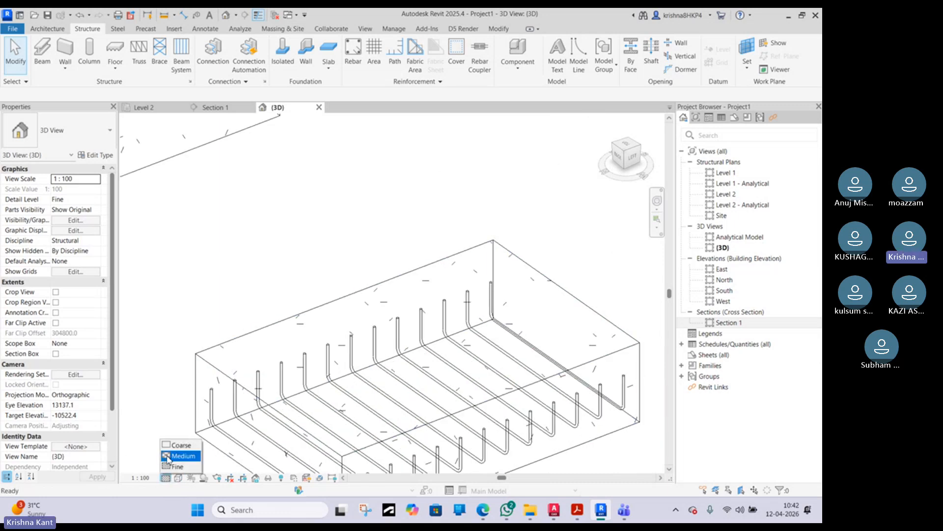
click(167, 457)
scroll(239, 395, up, 4)
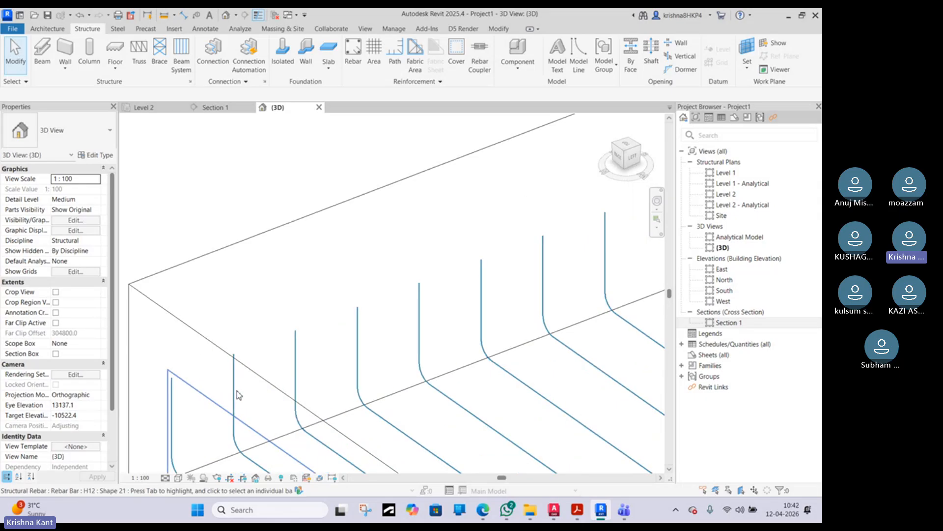
middle_drag(239, 395, 267, 268)
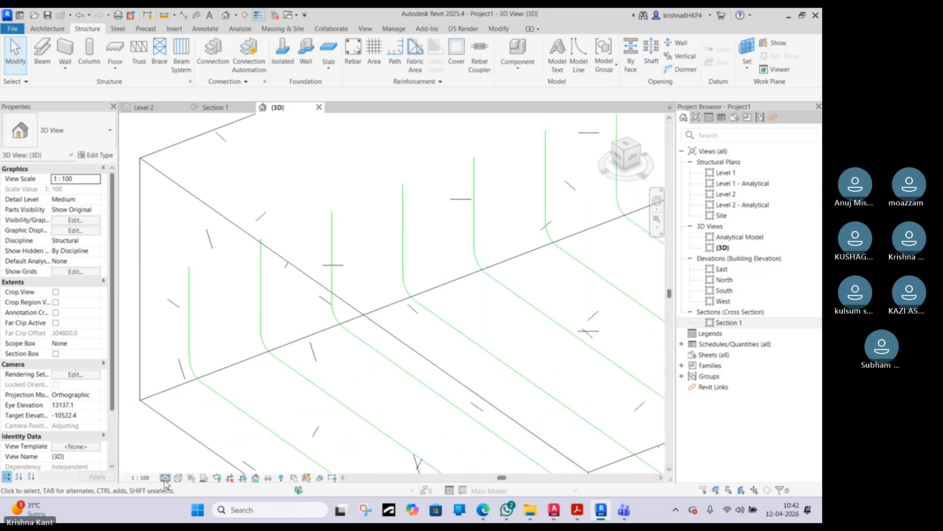
scroll(201, 342, down, 3)
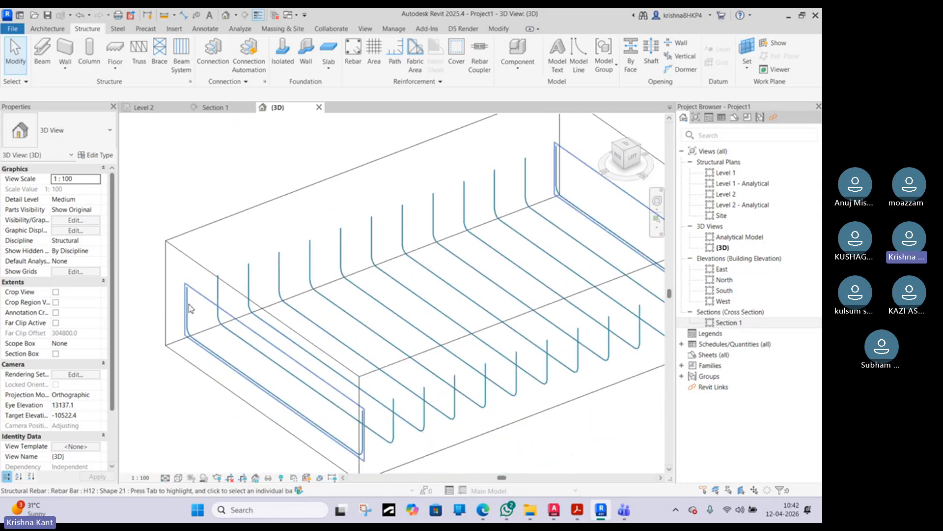
click(165, 478)
click(180, 466)
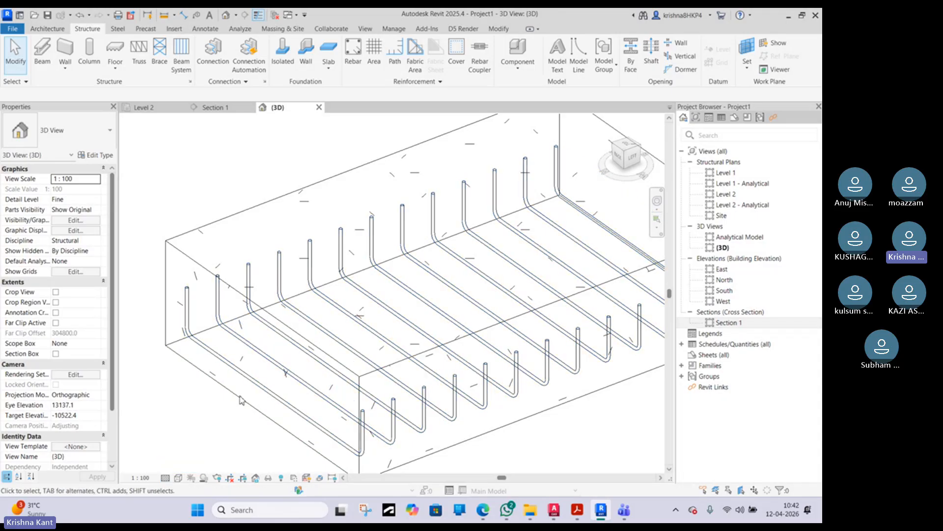
- Open Section 1 and view the footing's U-shaped bar at Coarse detail level
scroll(241, 399, down, 3)
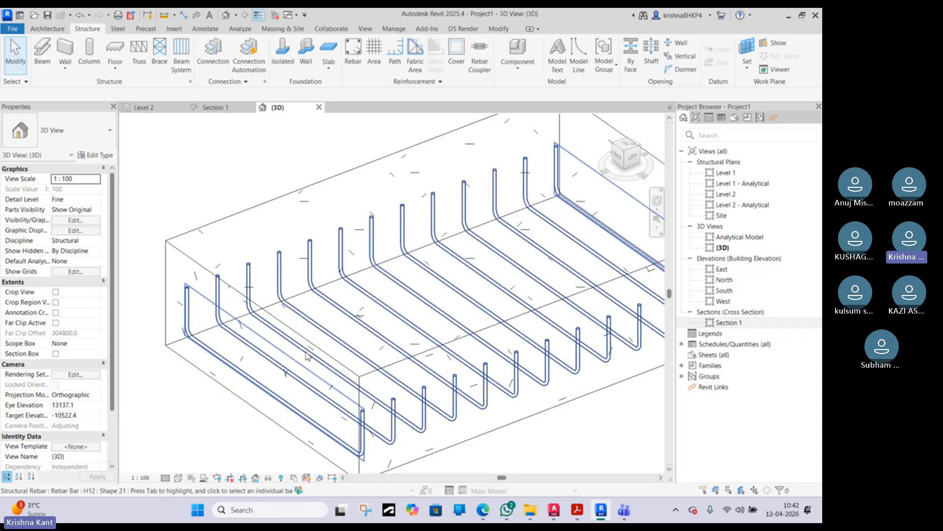
click(219, 107)
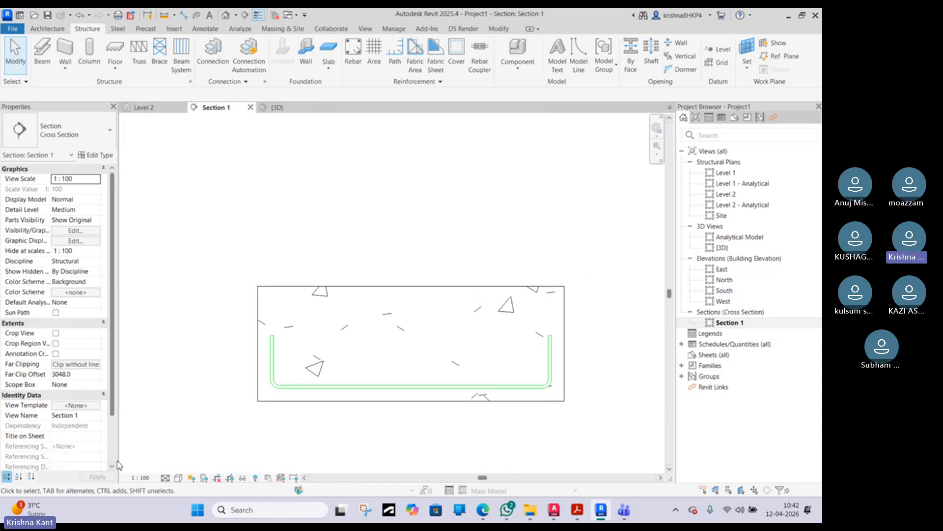
click(163, 478)
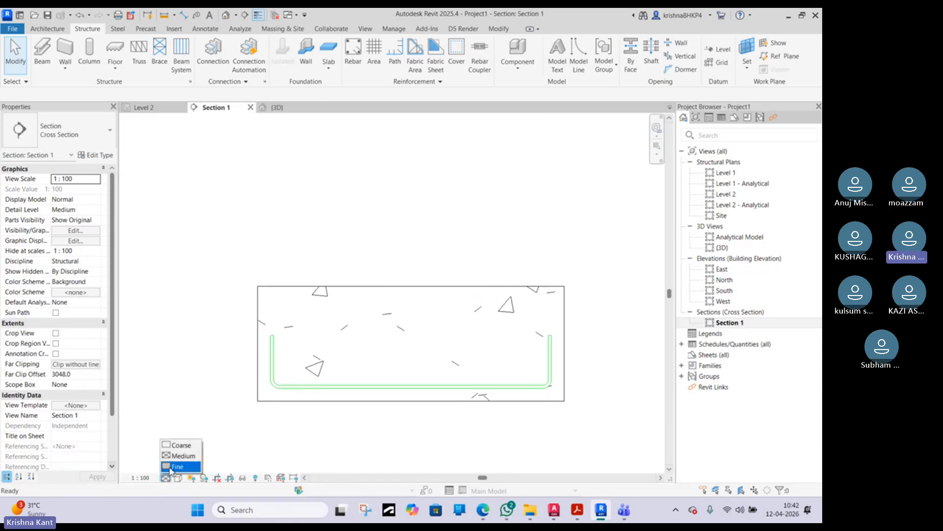
click(174, 445)
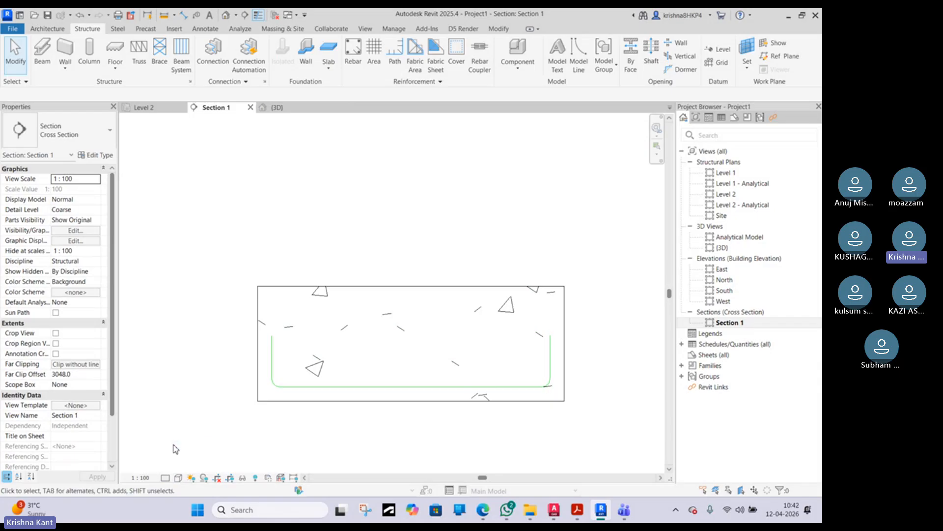
click(164, 479)
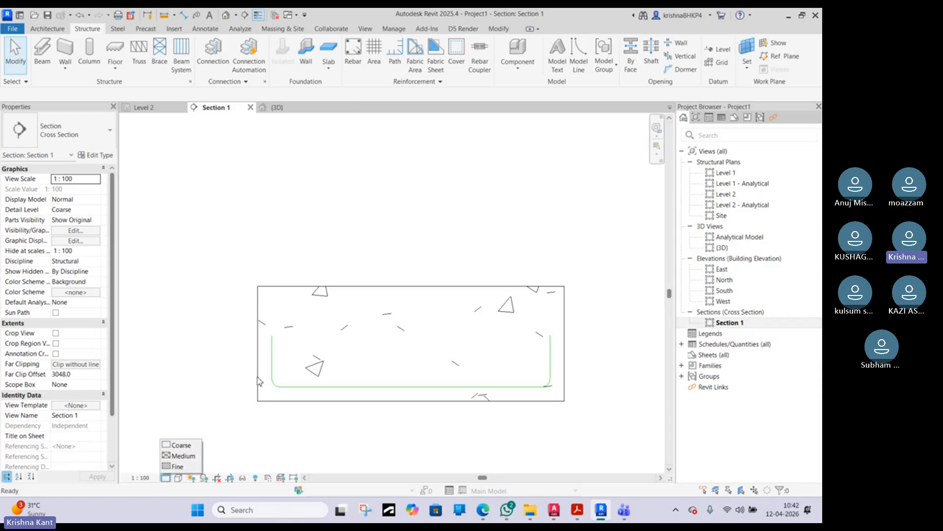
click(241, 386)
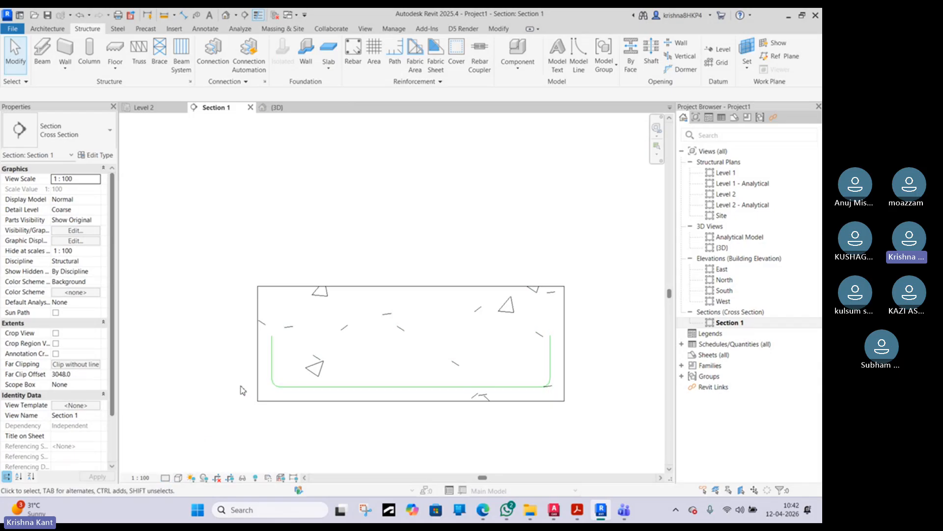
- Set Section 1's detail level to Fine and check the bar's bend and cover up close
click(165, 478)
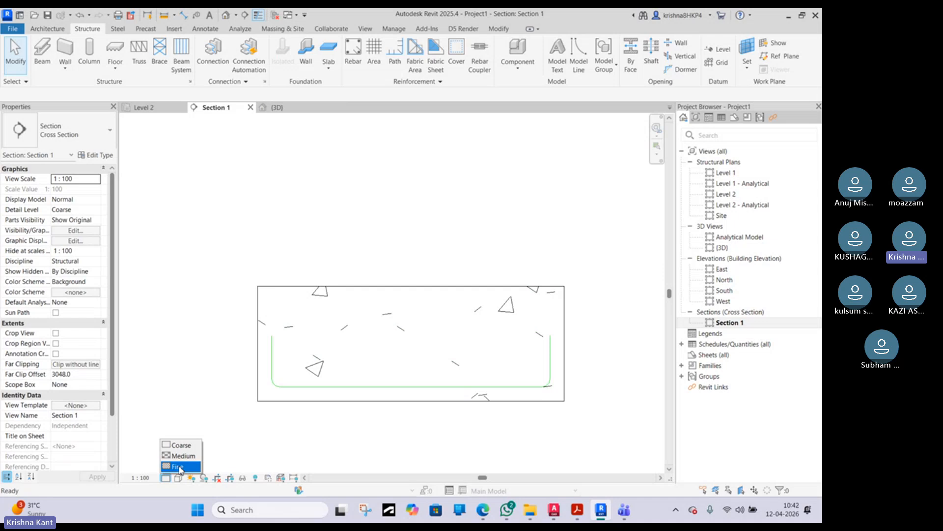
click(180, 467)
scroll(295, 376, up, 2)
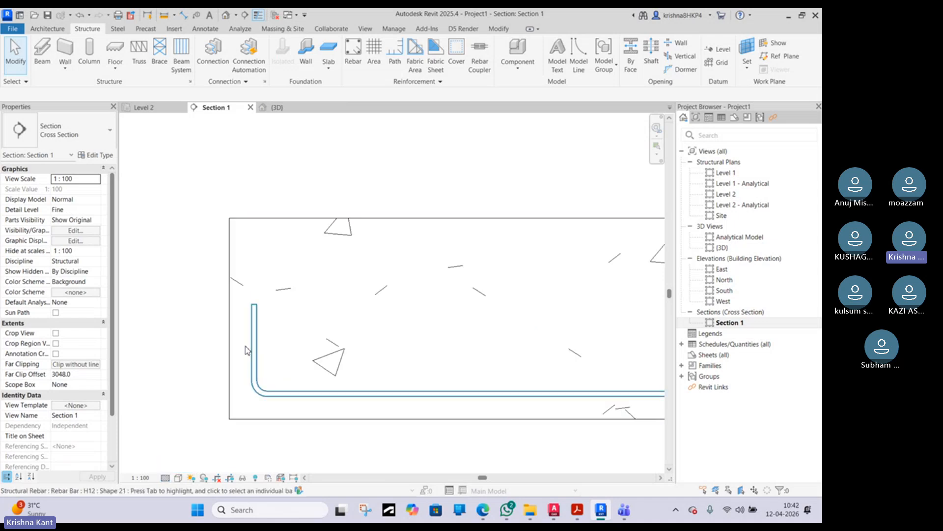
scroll(317, 396, down, 3)
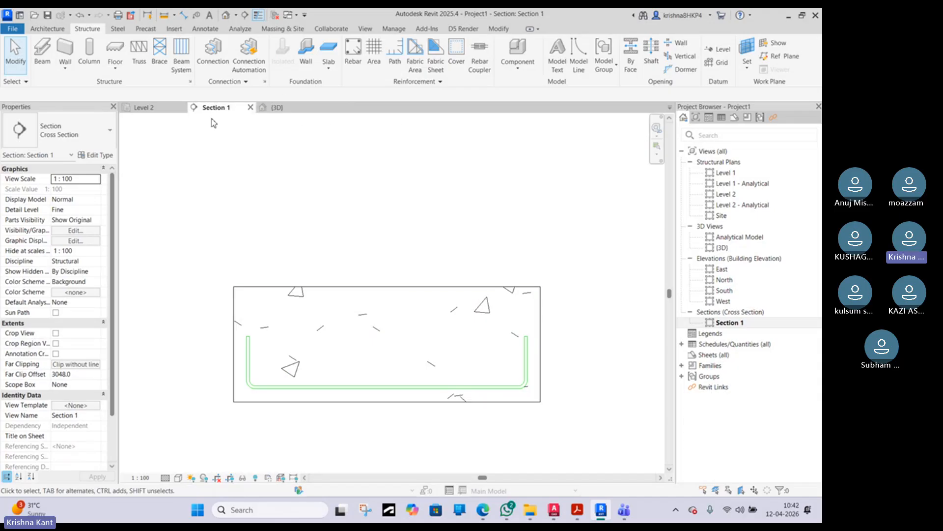
- Check the footings in the Level 2 plan, and return to Section 1 at the wider footing without bars
click(158, 111)
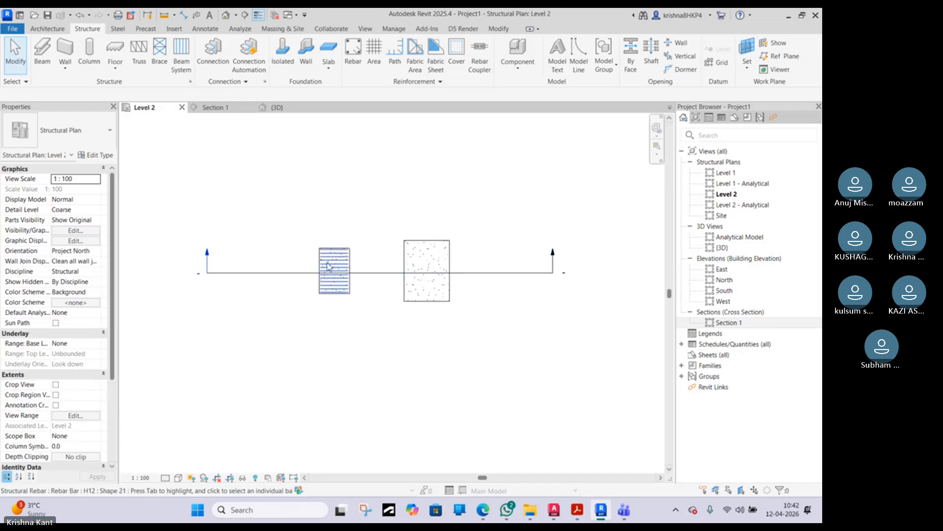
click(230, 108)
scroll(352, 325, down, 4)
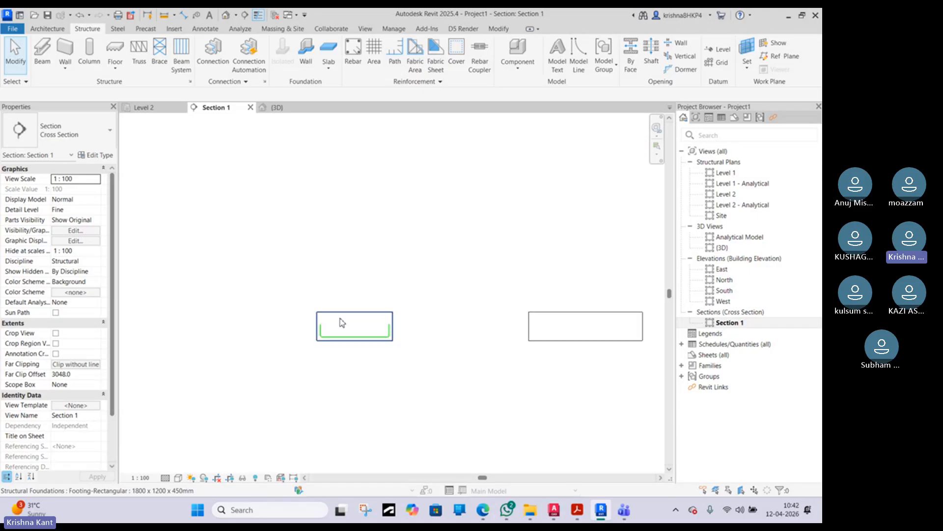
middle_drag(591, 357, 414, 340)
scroll(401, 316, up, 2)
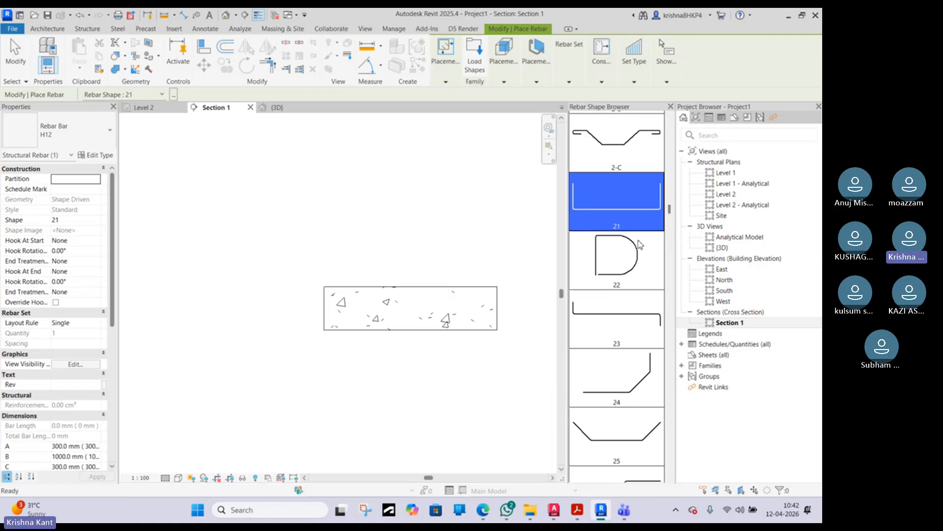
- Start placing an H12 rebar and look through the available shapes, previewing shape 21 in the footings
drag(673, 212, 641, 127)
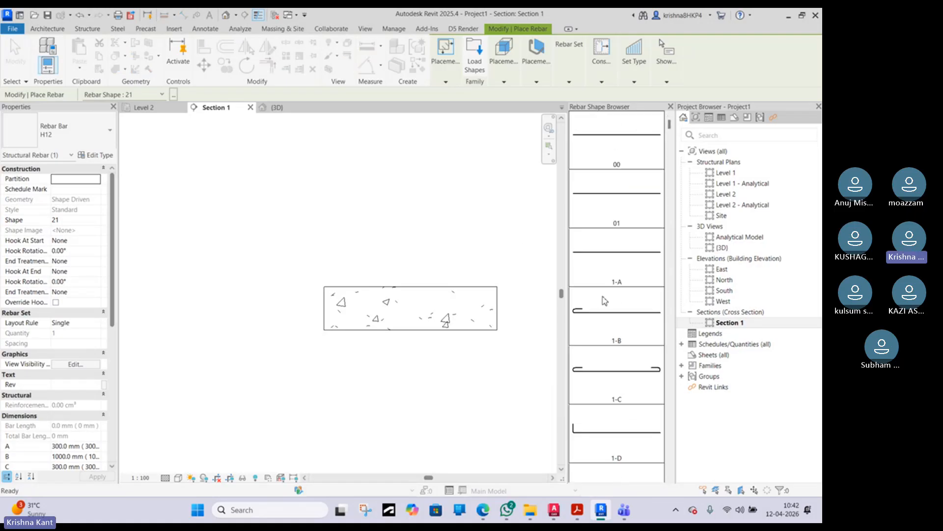
scroll(604, 300, down, 10)
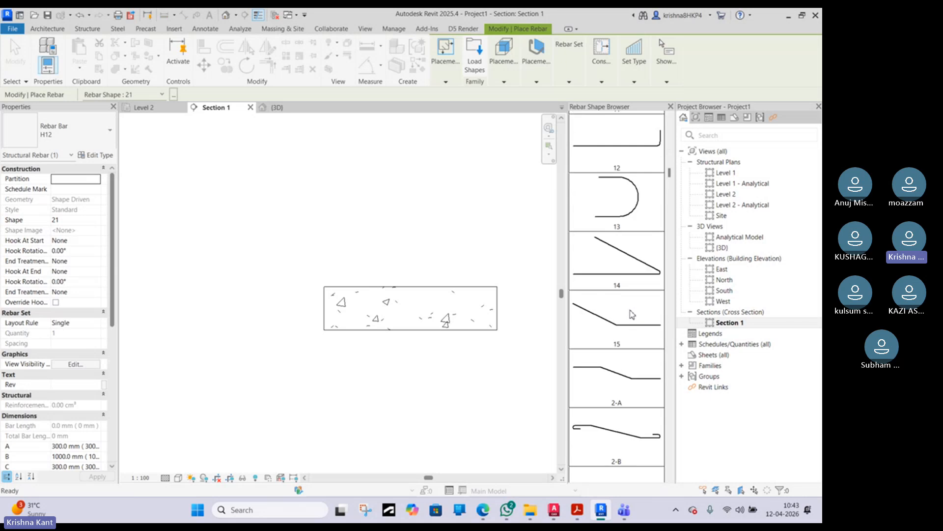
scroll(632, 315, down, 4)
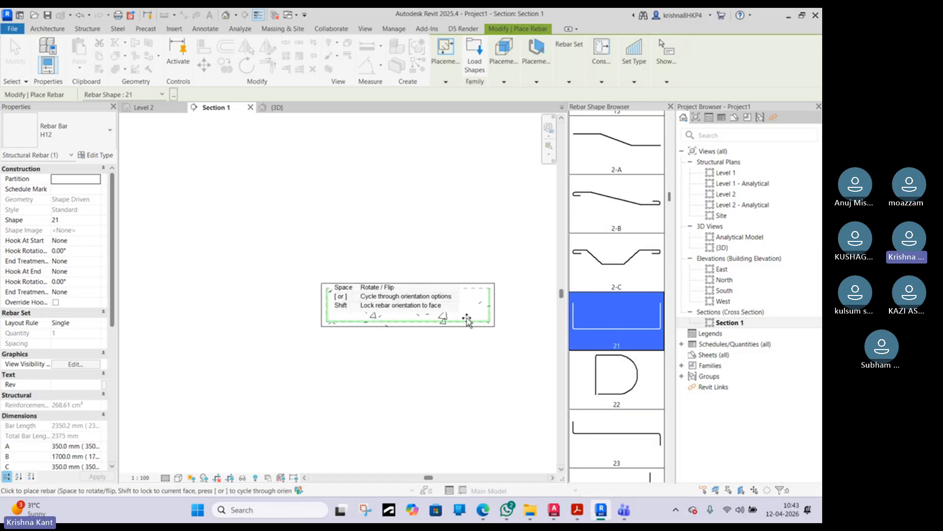
scroll(649, 302, up, 6)
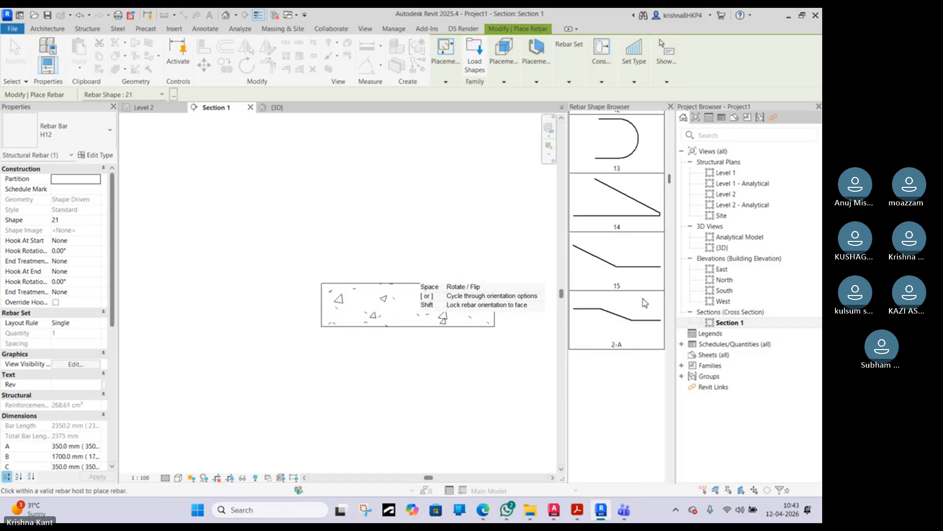
scroll(637, 301, up, 2)
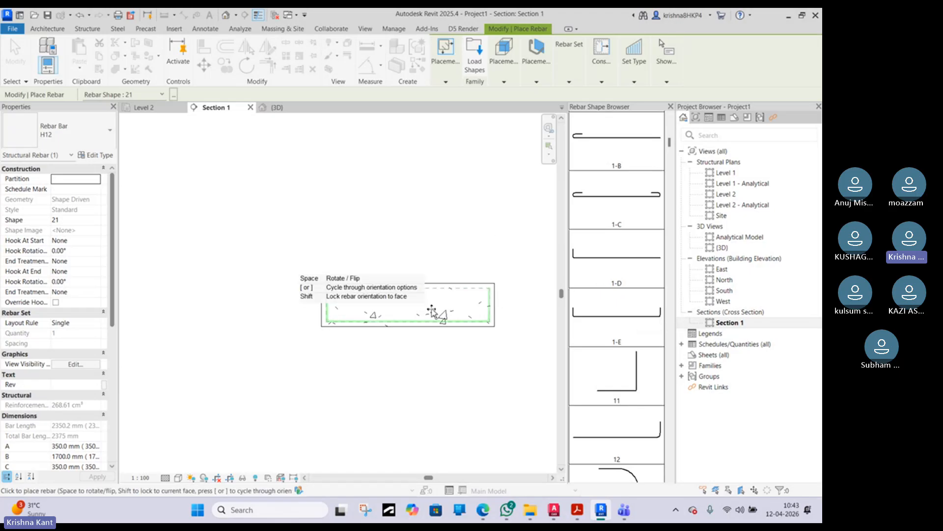
scroll(328, 260, down, 5)
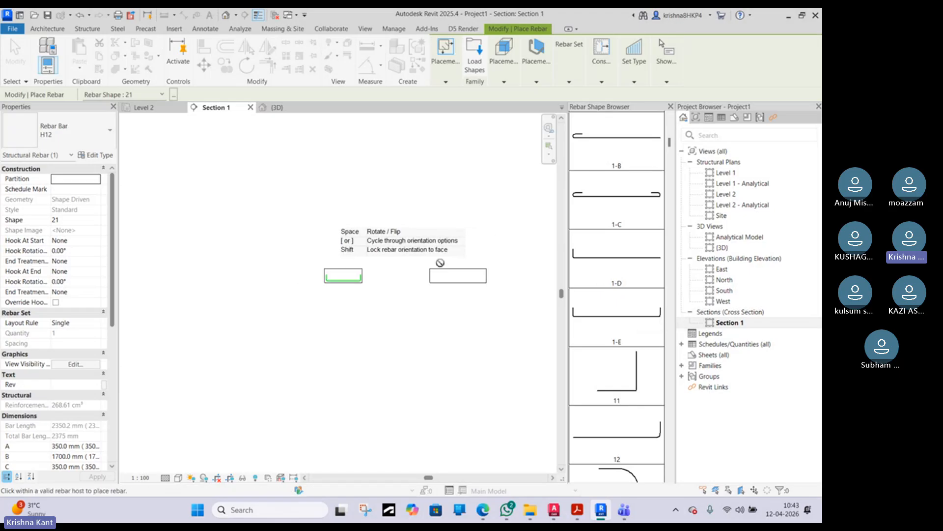
scroll(349, 275, up, 5)
scroll(343, 282, up, 3)
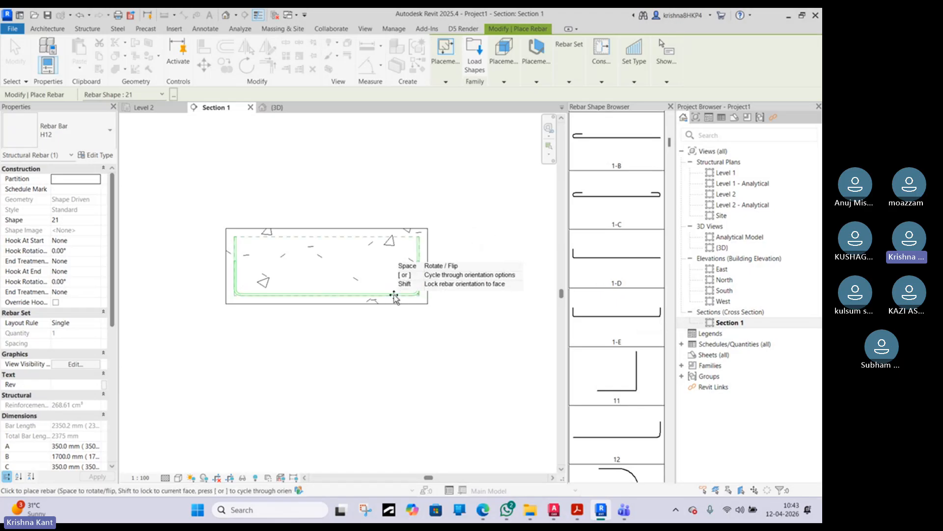
- Try rebar shape 1-E for the H12 bar by previewing it in the wider footing
click(640, 318)
middle_drag(498, 302, 201, 330)
scroll(340, 313, down, 2)
middle_drag(457, 310, 239, 330)
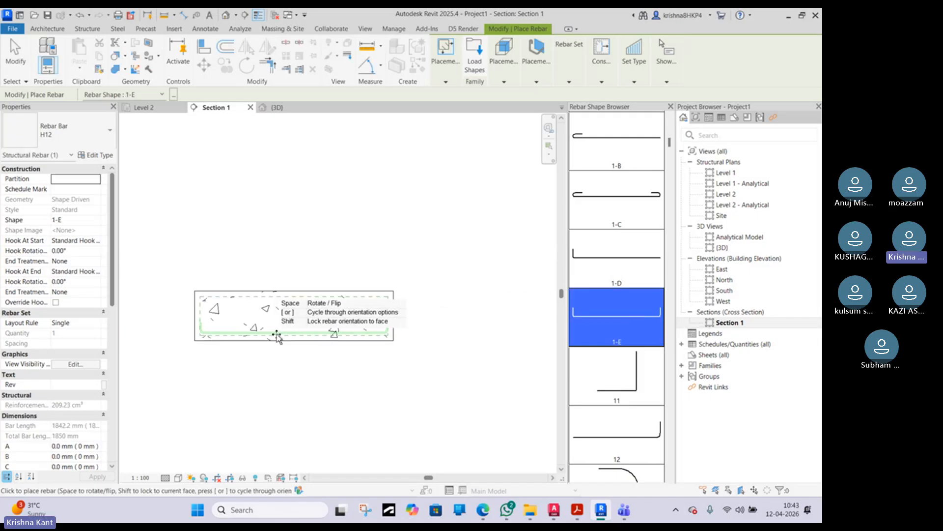
scroll(276, 332, up, 1)
scroll(631, 347, down, 2)
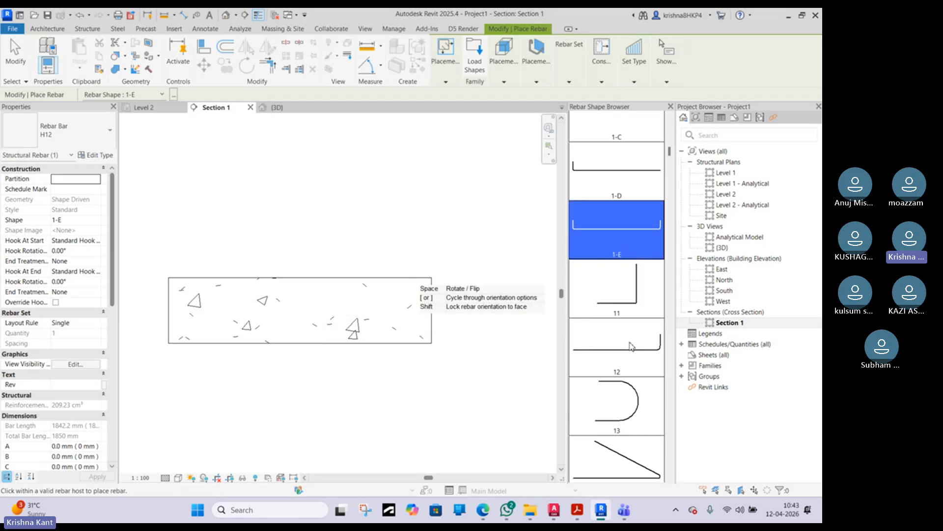
- Look through the rest of the rebar shapes for one that suits the footing's bottom bars
scroll(630, 346, down, 2)
scroll(630, 345, up, 4)
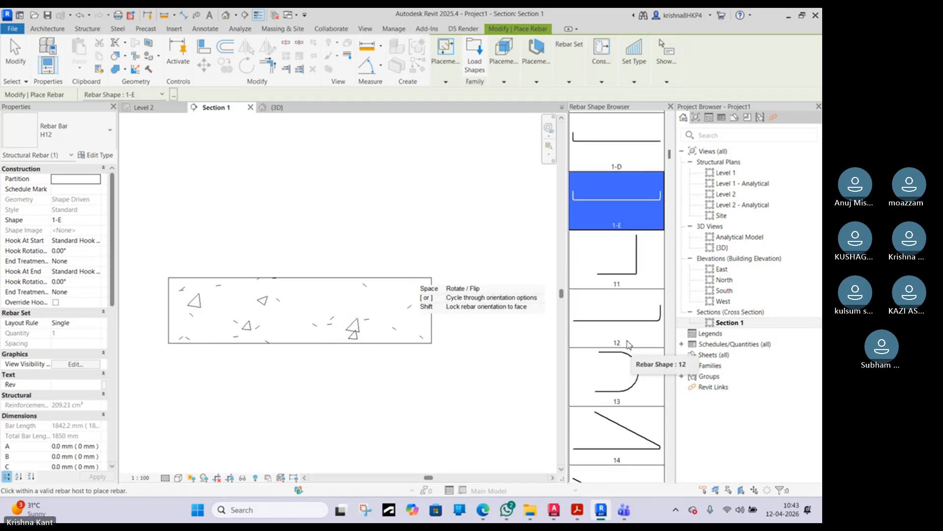
scroll(630, 344, up, 3)
scroll(630, 344, down, 10)
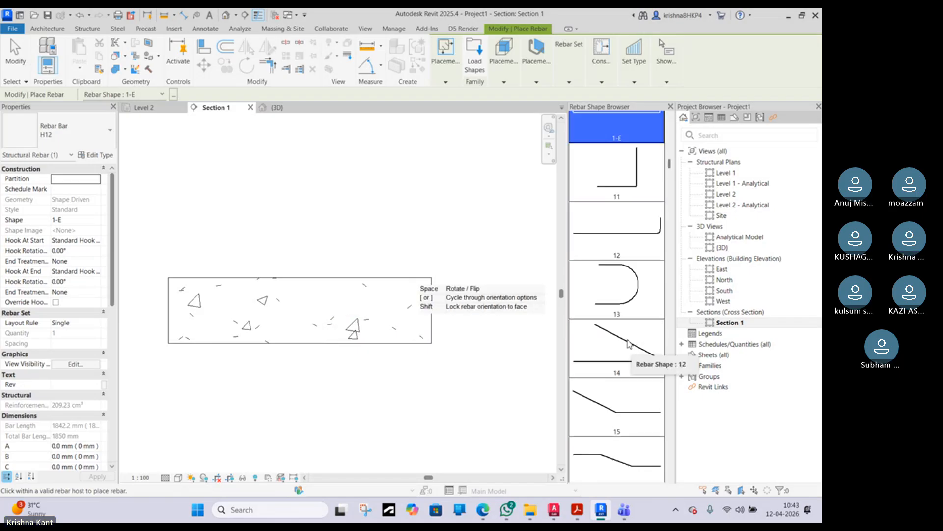
scroll(629, 344, down, 8)
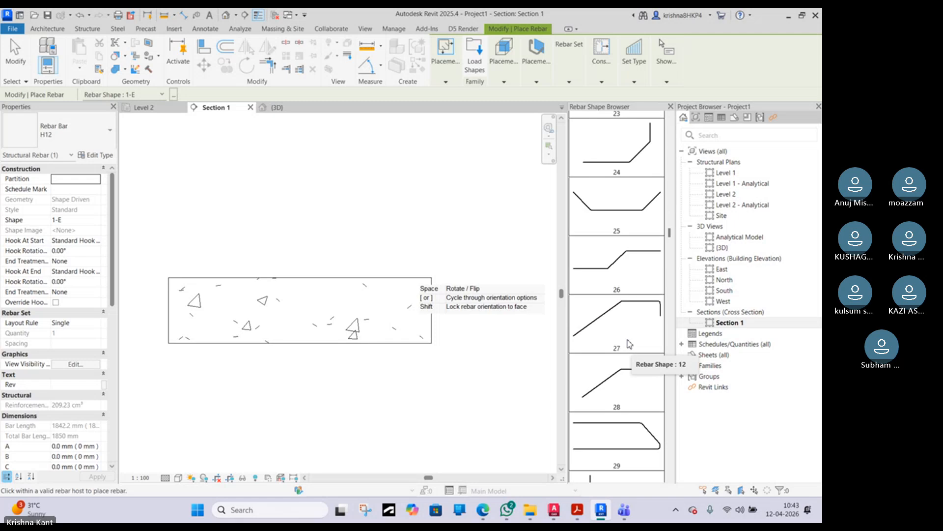
scroll(630, 343, down, 5)
scroll(622, 334, down, 10)
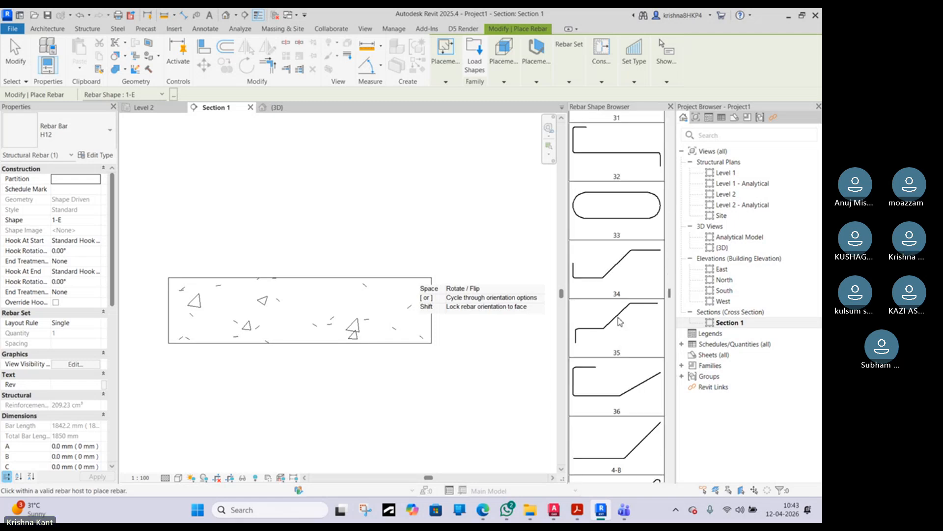
scroll(617, 321, down, 5)
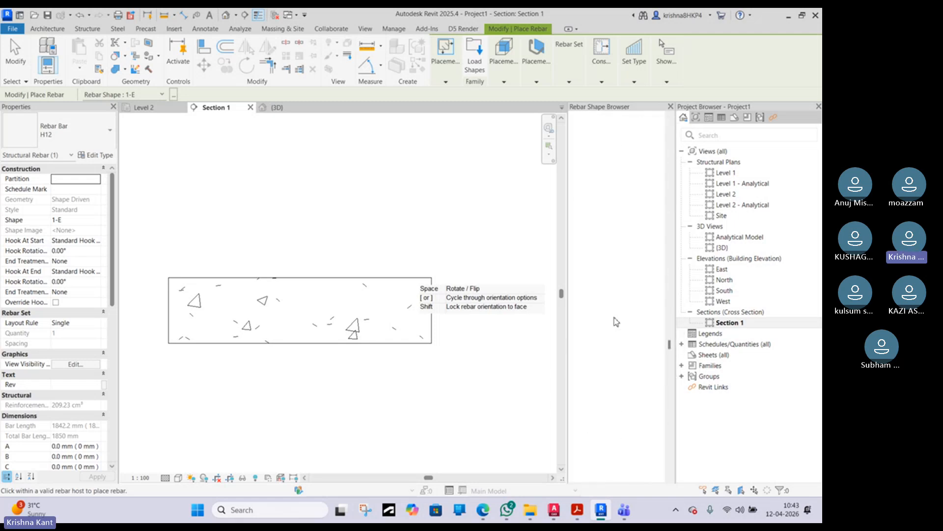
scroll(617, 322, up, 5)
scroll(627, 286, up, 5)
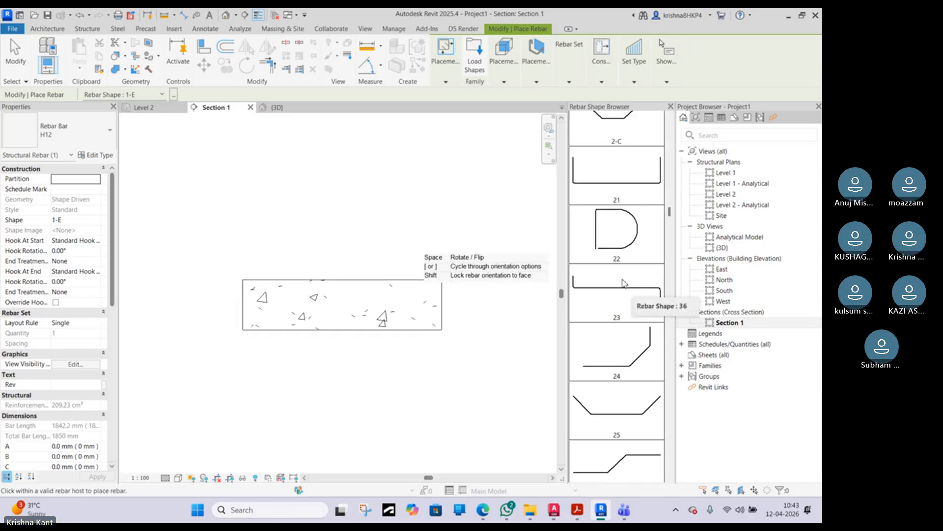
- Choose rebar shape 21 for the H12 bar and preview it along the wider footing's bottom
click(617, 174)
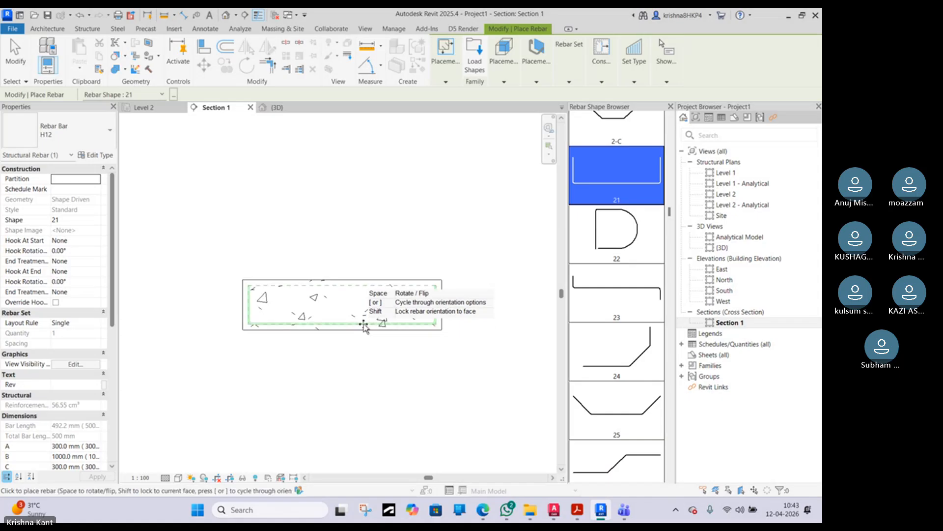
scroll(364, 327, up, 2)
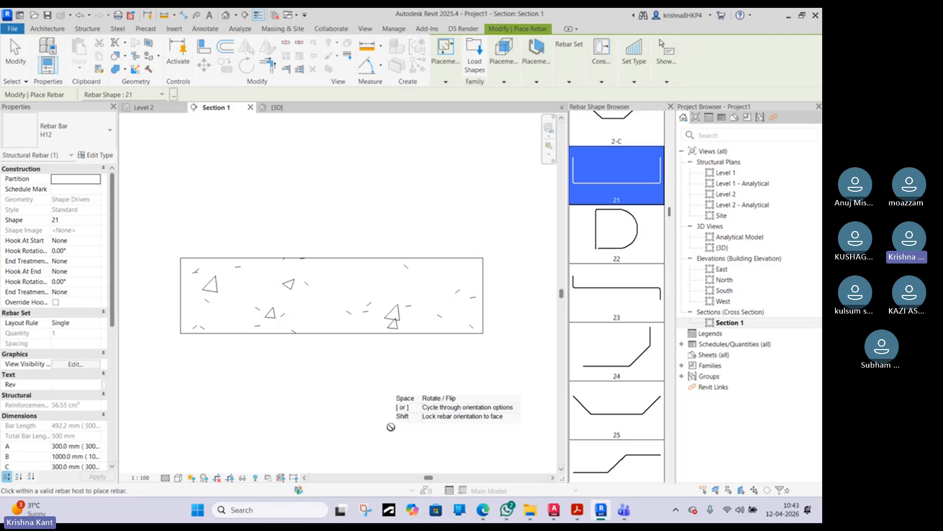
- Preview the shape 21 rebar inside the footing in Section 1 and examine the available placement plane options
scroll(372, 330, up, 2)
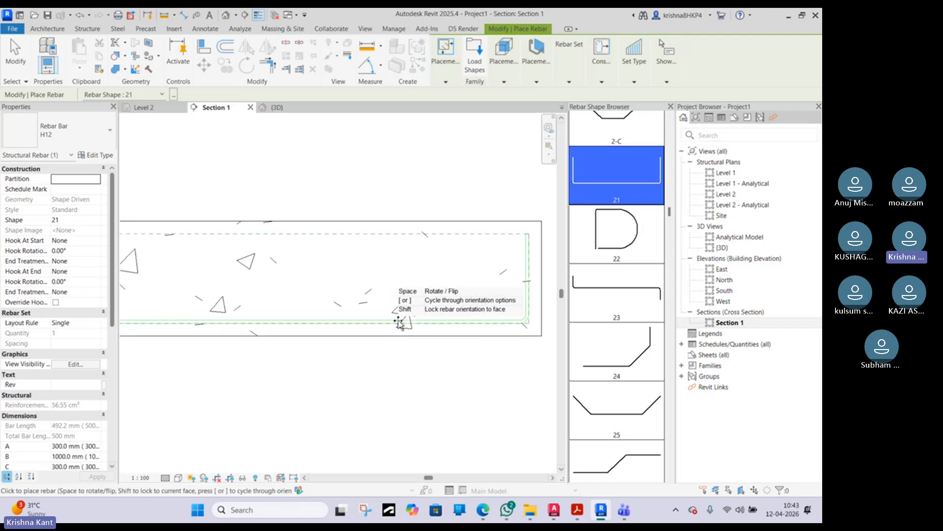
scroll(397, 320, down, 2)
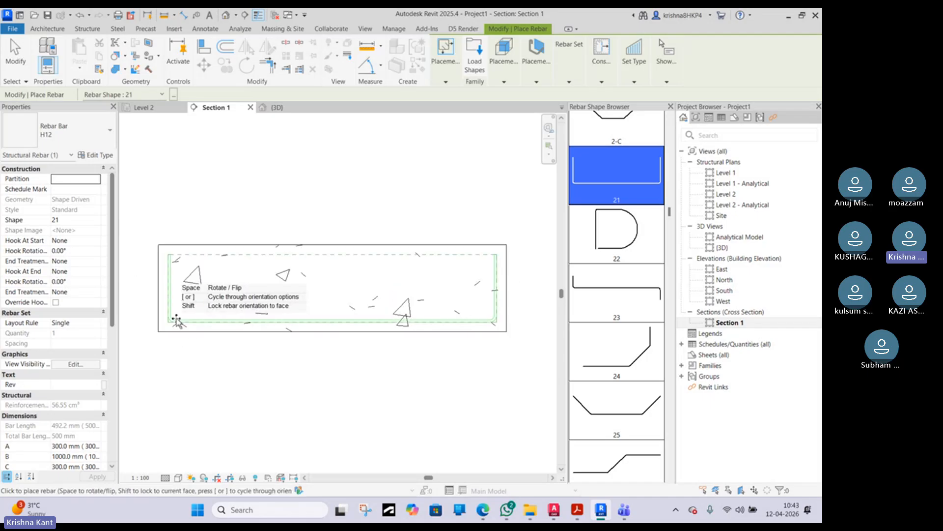
scroll(170, 299, up, 3)
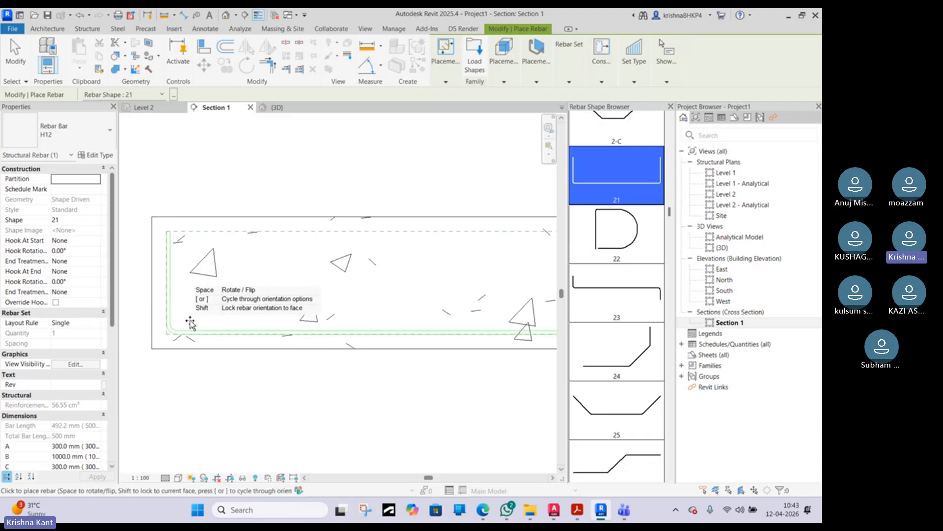
click(504, 82)
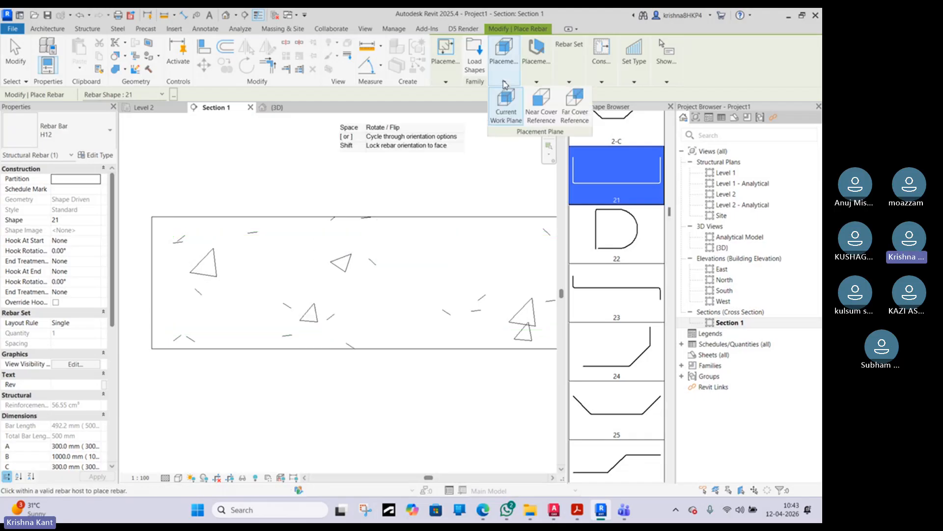
click(536, 80)
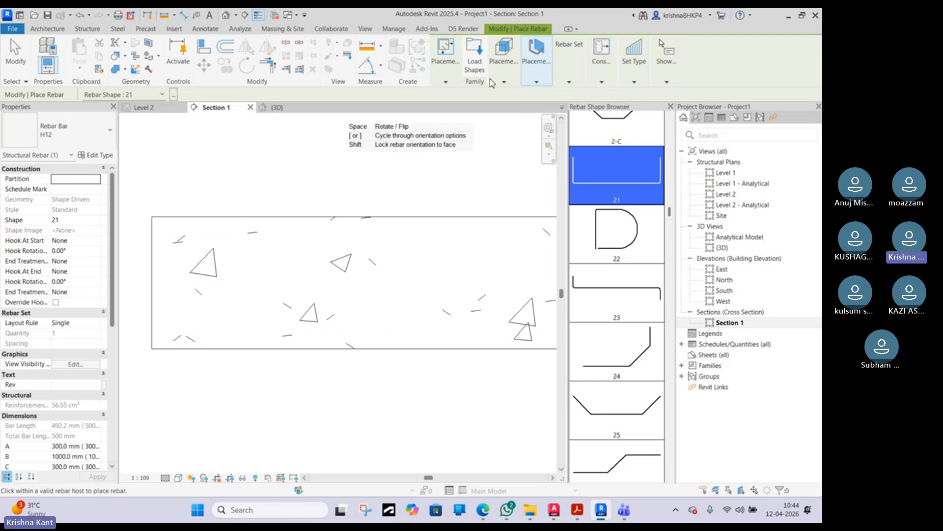
click(503, 82)
click(516, 79)
click(503, 83)
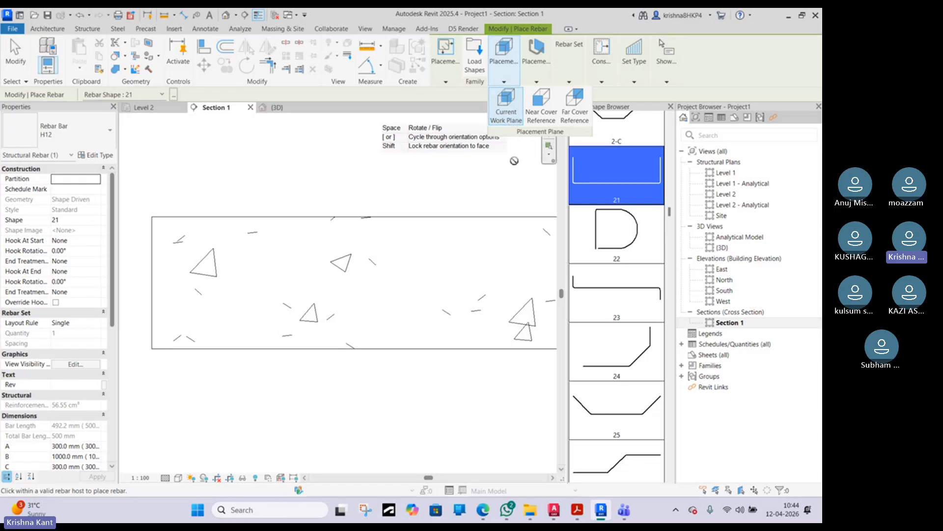
click(504, 74)
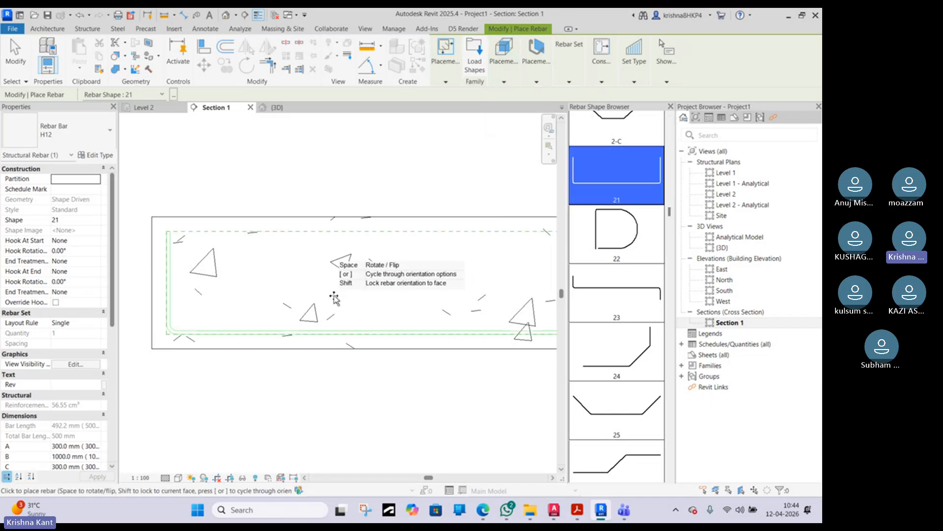
scroll(247, 331, up, 3)
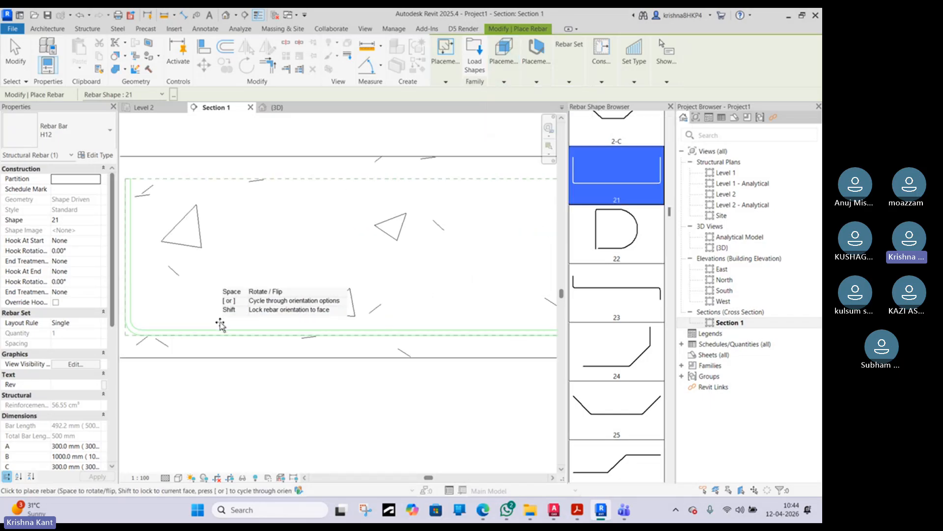
- In the Level 2 plan, reduce Section 1's far clip offset to about 348 mm and shift its line toward the footings' lower edges
click(147, 107)
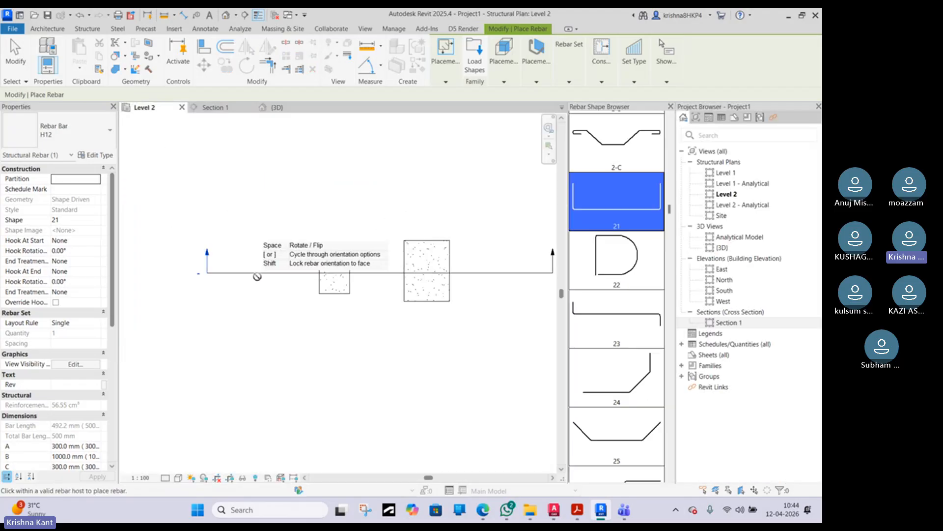
scroll(209, 265, up, 2)
scroll(408, 275, up, 4)
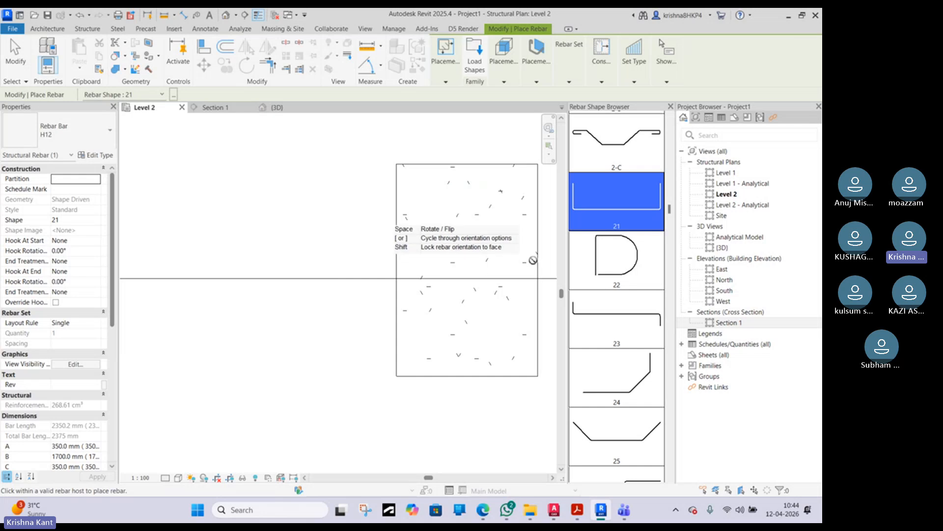
scroll(535, 267, up, 2)
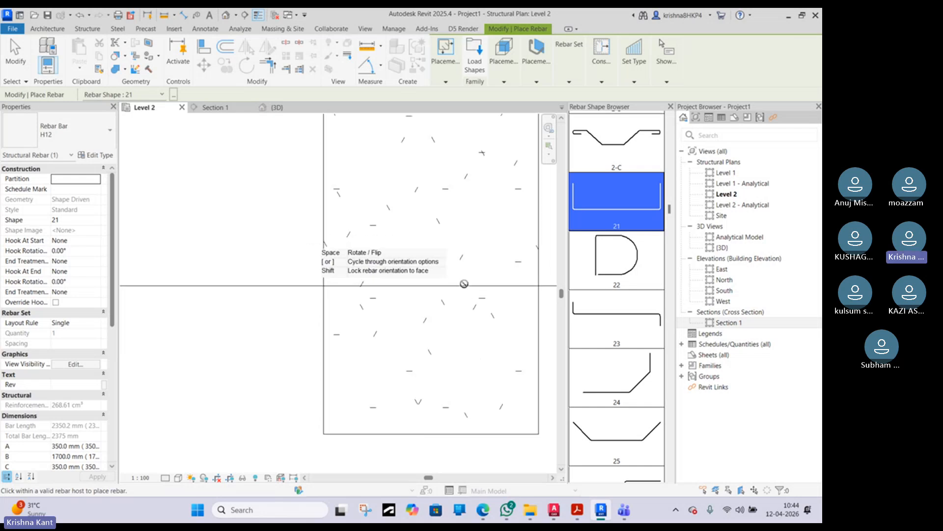
scroll(459, 283, down, 3)
scroll(459, 283, down, 2)
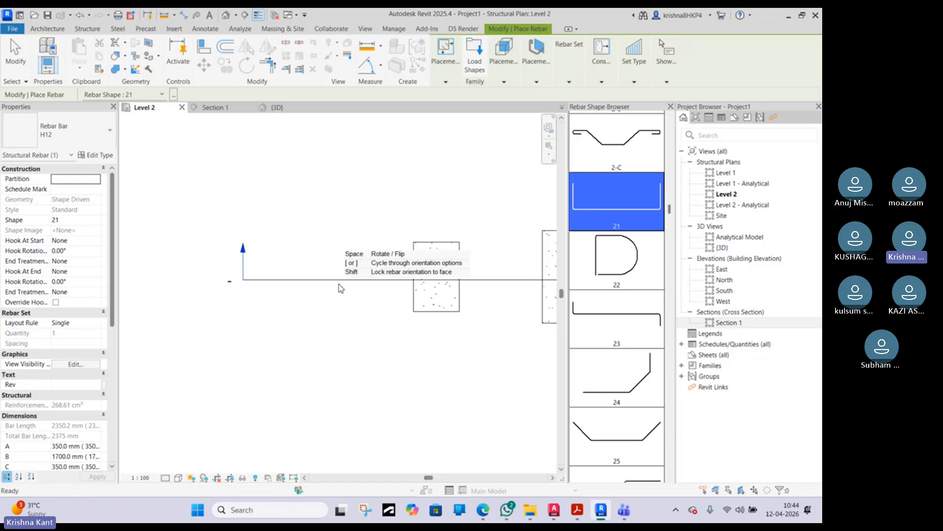
key(Escape)
click(329, 280)
scroll(416, 226, down, 3)
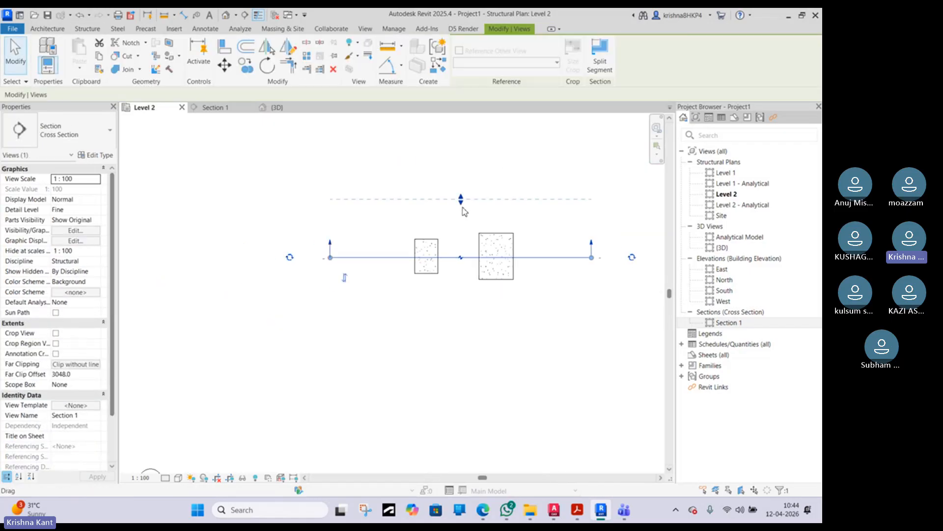
scroll(460, 199, up, 3)
drag(460, 200, 460, 247)
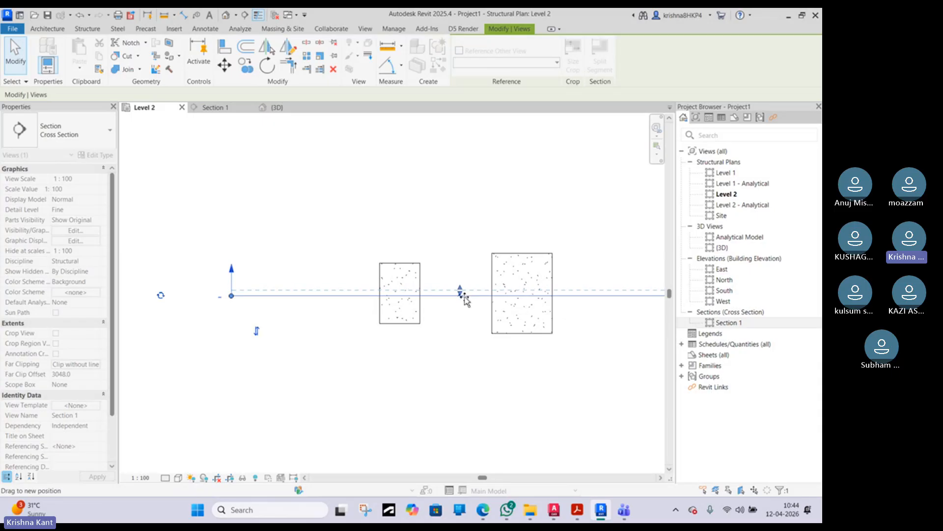
drag(463, 286, 444, 318)
scroll(511, 308, up, 3)
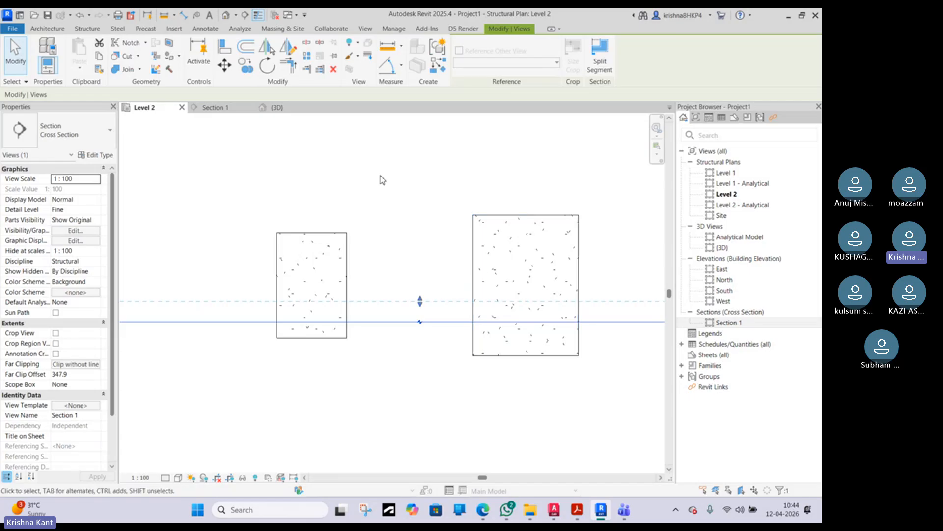
- Return to Section 1, dismiss the save reminder and start Rebar with shape 21 on the Current Work Plane
click(227, 109)
scroll(423, 188, down, 2)
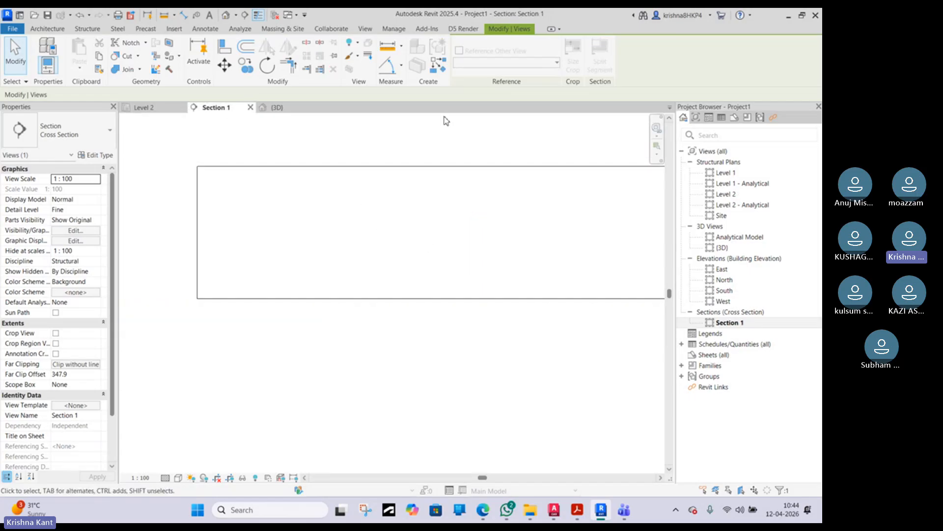
click(396, 123)
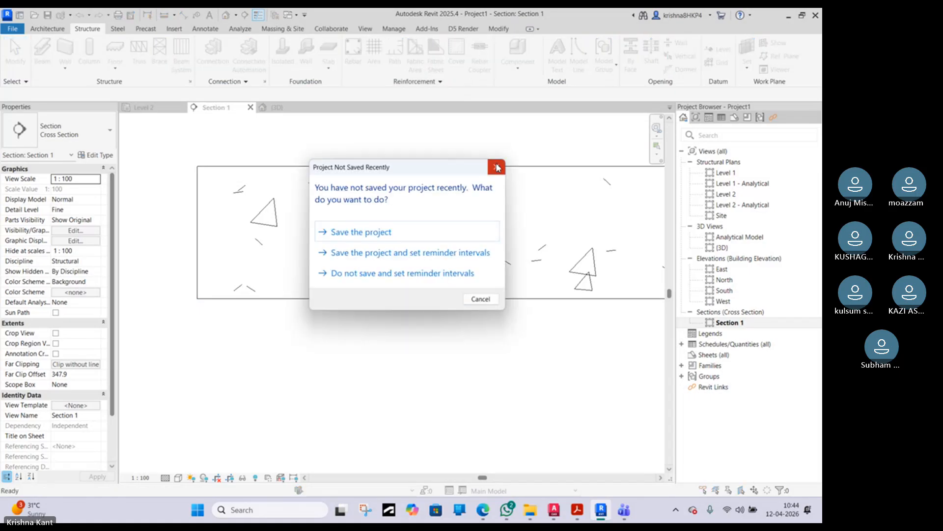
click(497, 167)
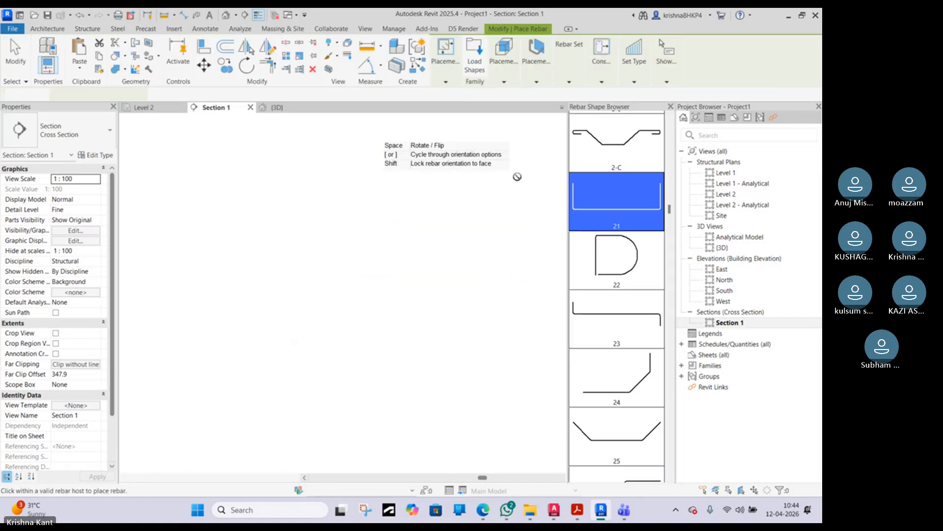
scroll(469, 166, up, 3)
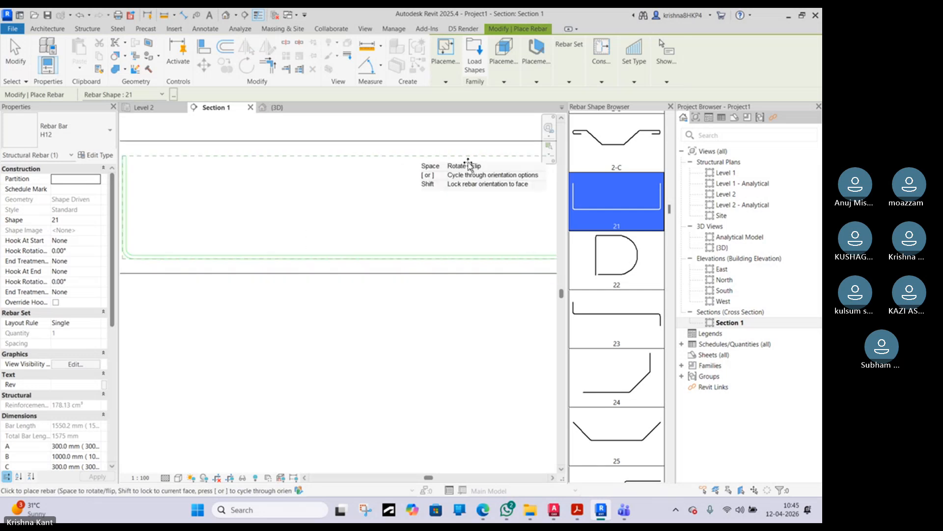
click(508, 76)
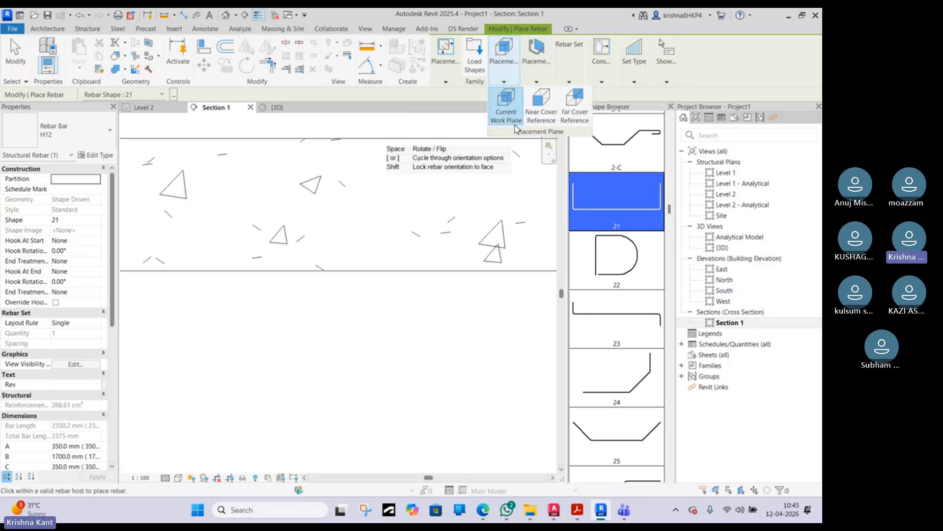
click(506, 112)
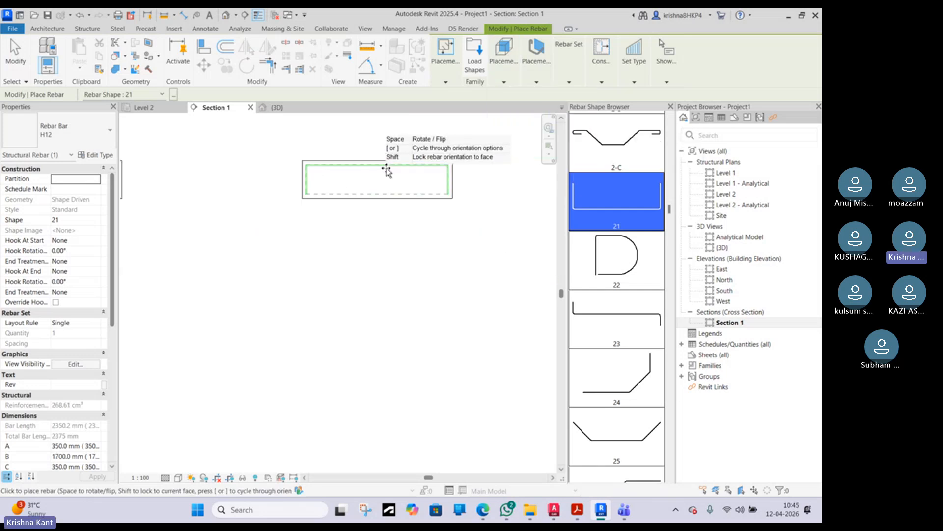
- Set the rebar placement plane to Near Cover Reference and preview the shape 21 bar in the footing section
click(502, 74)
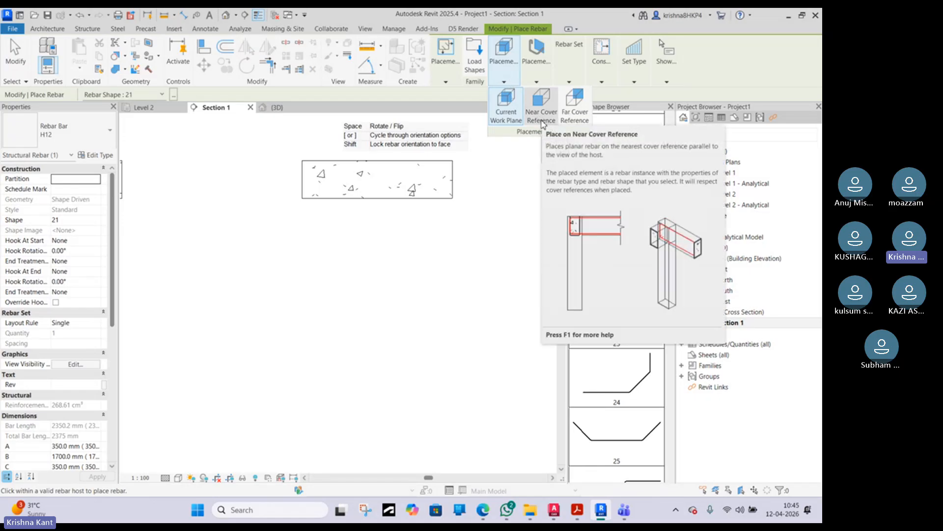
click(543, 123)
scroll(364, 191, up, 2)
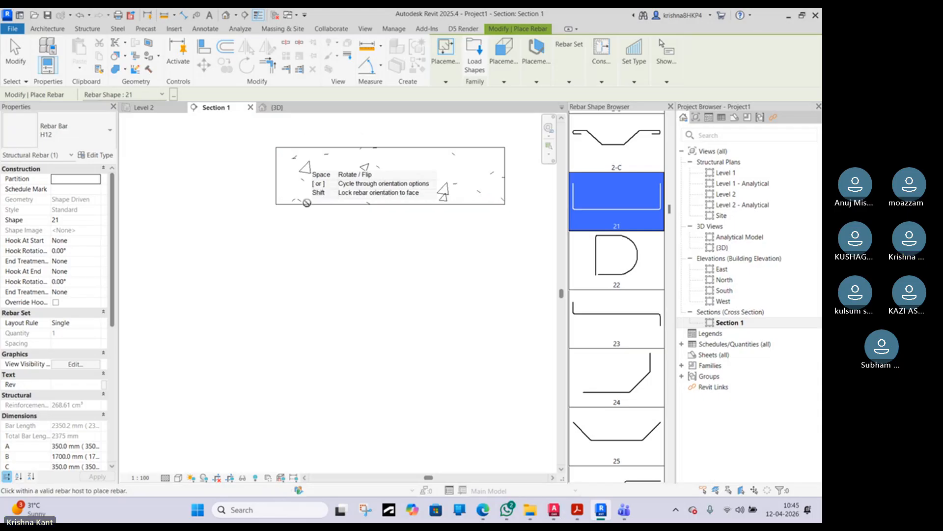
scroll(309, 203, up, 2)
scroll(319, 204, down, 2)
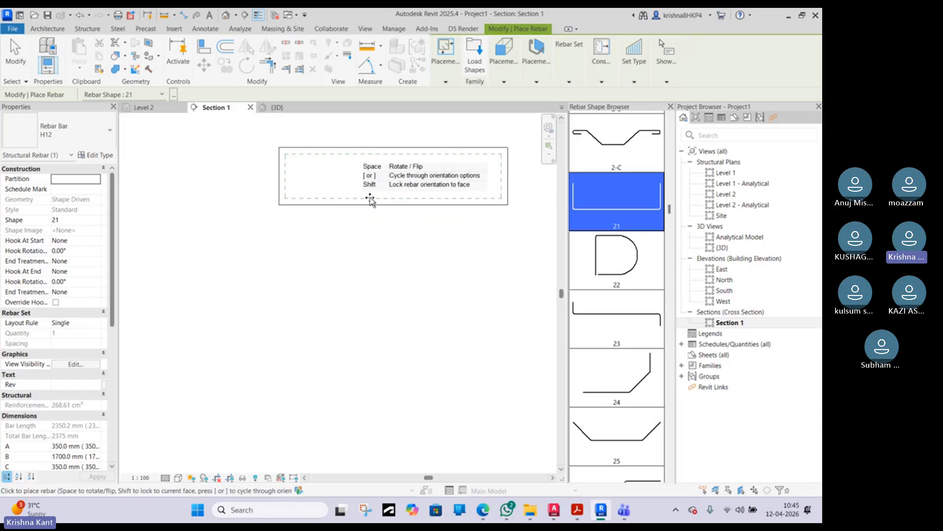
scroll(501, 194, up, 2)
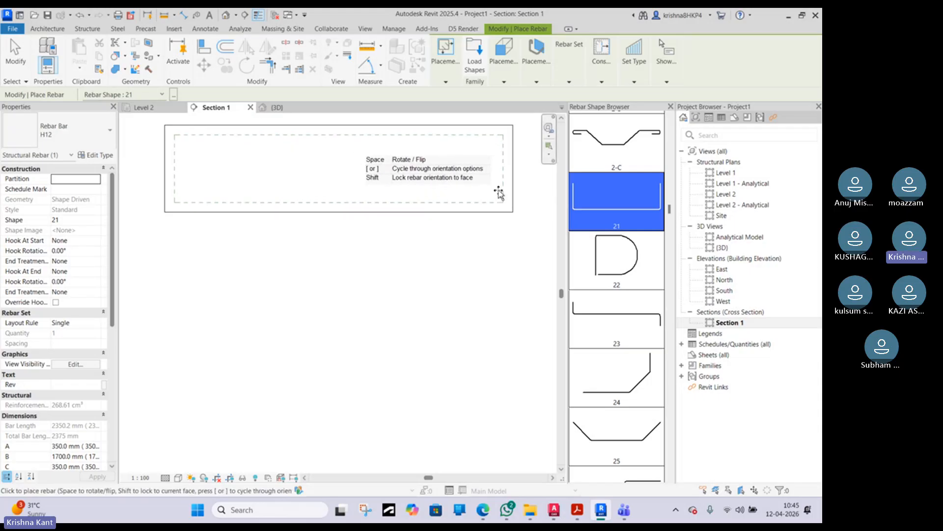
- Switch the rebar placement plane to Far Cover Reference for the footing in Section 1
click(505, 80)
click(537, 81)
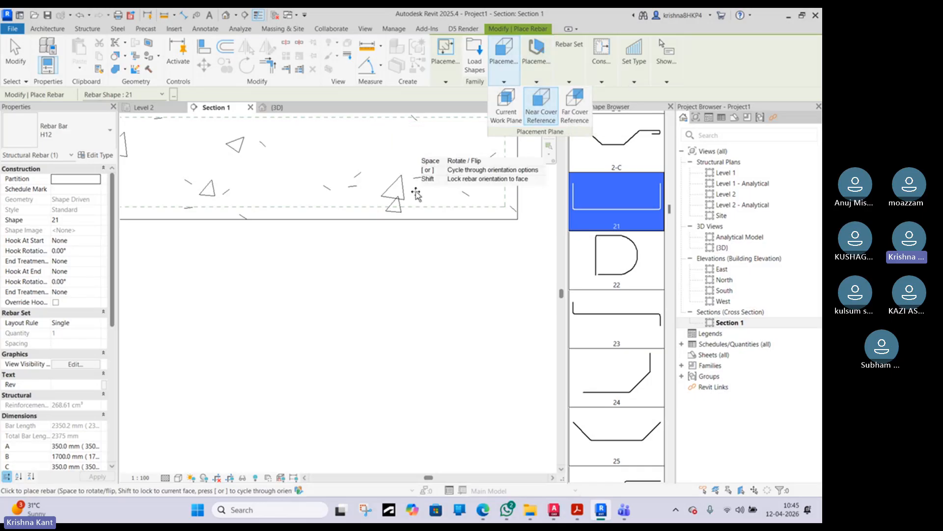
scroll(422, 203, down, 4)
scroll(272, 202, up, 3)
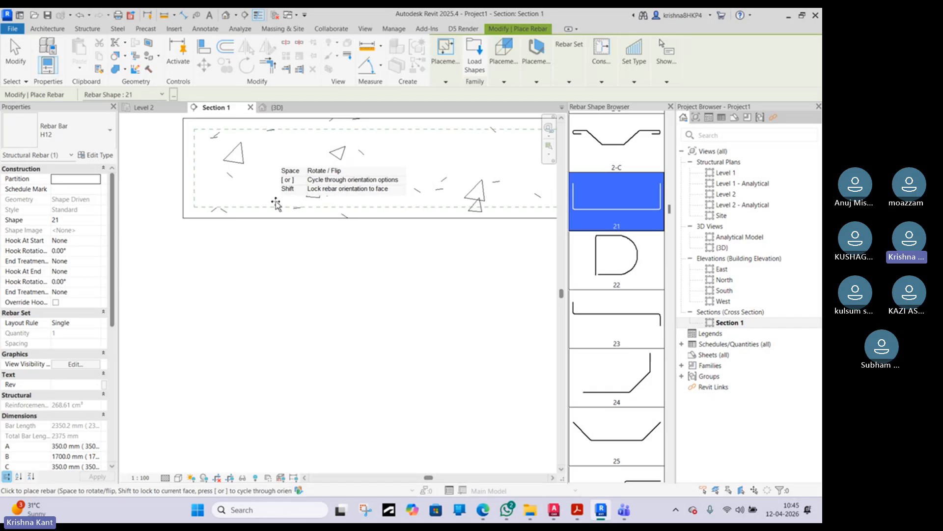
click(503, 81)
- Check the Section 1 line and its far clip extent across the footings in the Level 2 plan, and return to the section
click(141, 109)
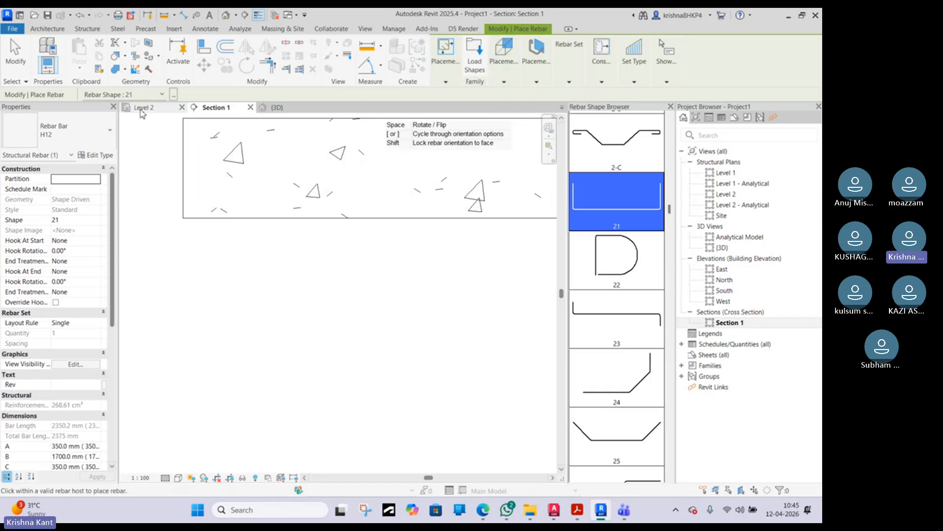
click(141, 109)
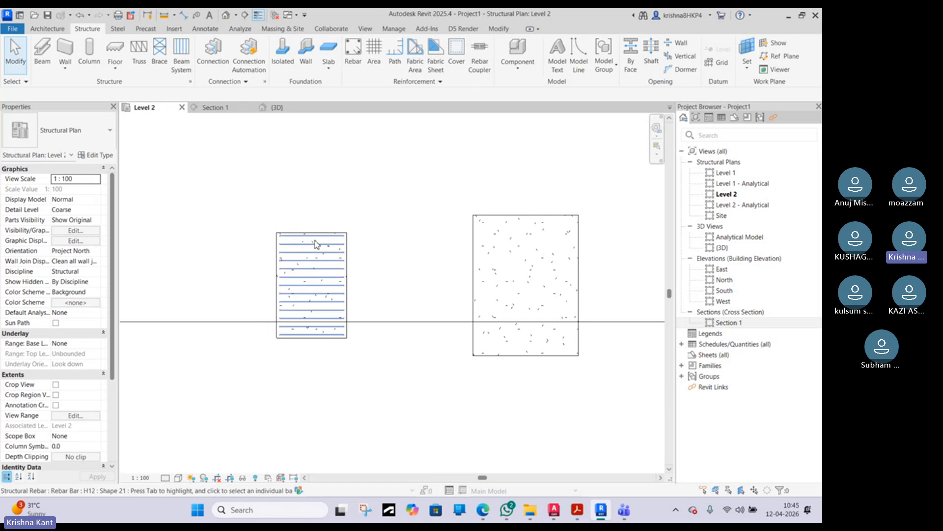
click(367, 289)
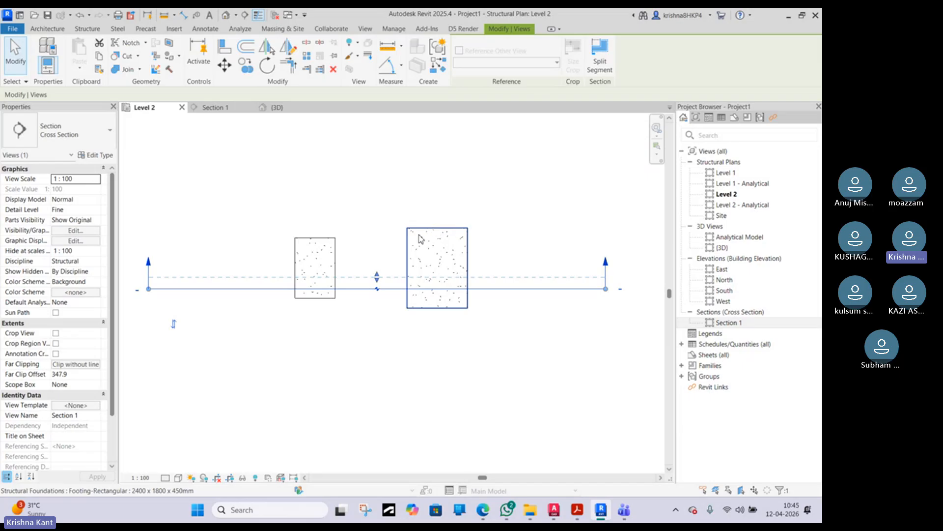
click(240, 110)
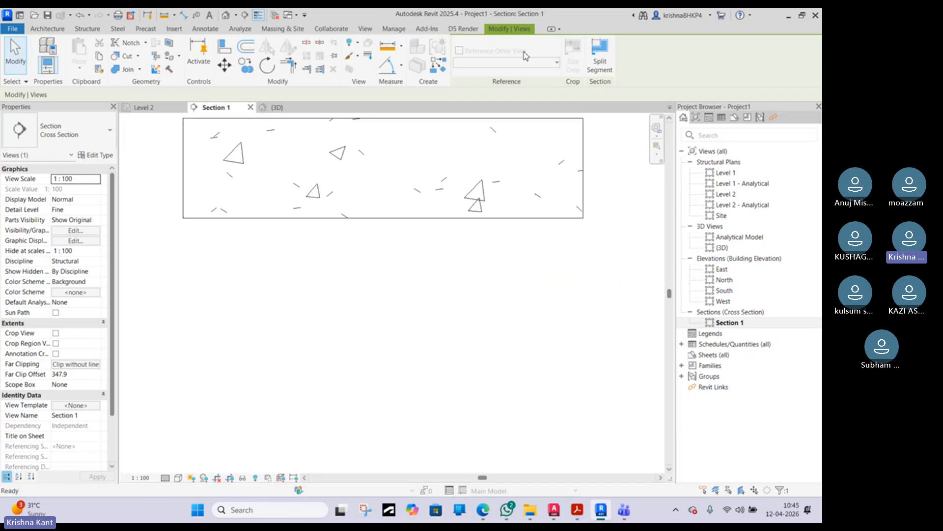
- Start Rebar with shape 21 in Section 1, set the placement plane to Near Cover Reference, and switch to the Level 2 plan
click(87, 28)
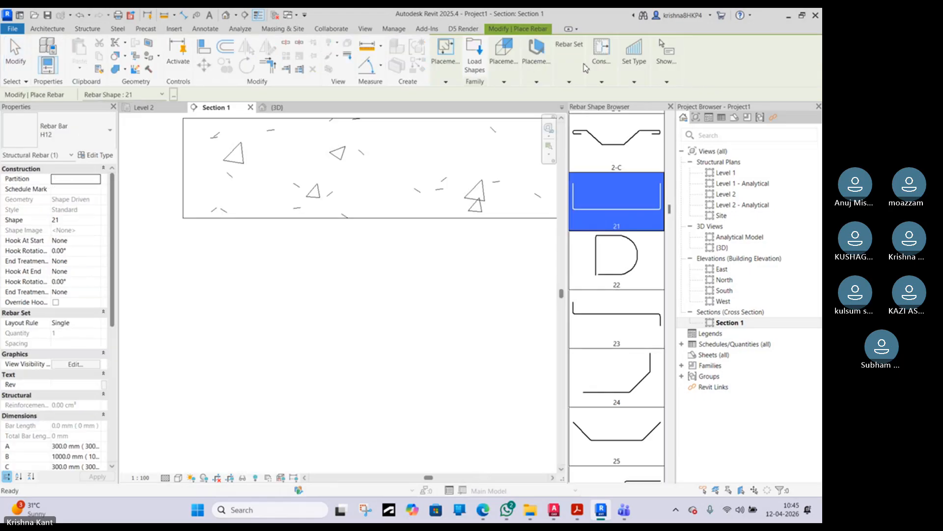
click(504, 81)
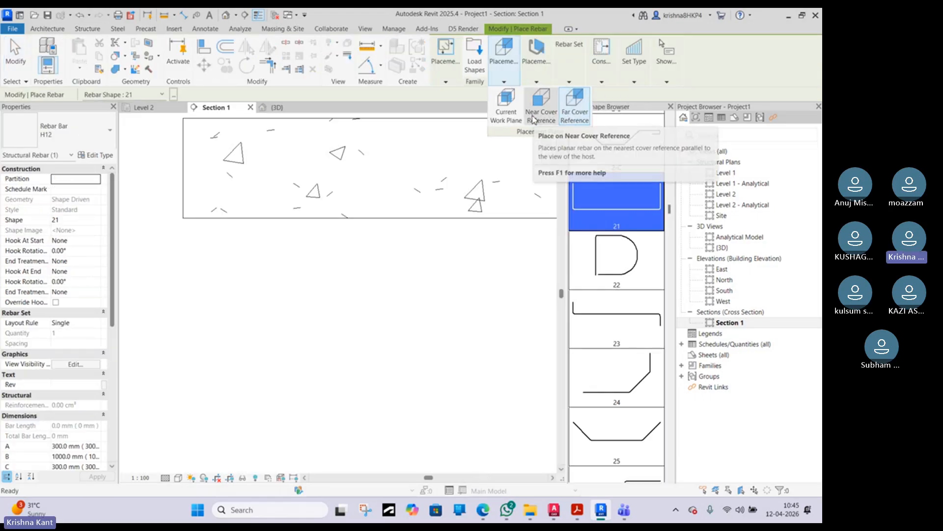
click(533, 120)
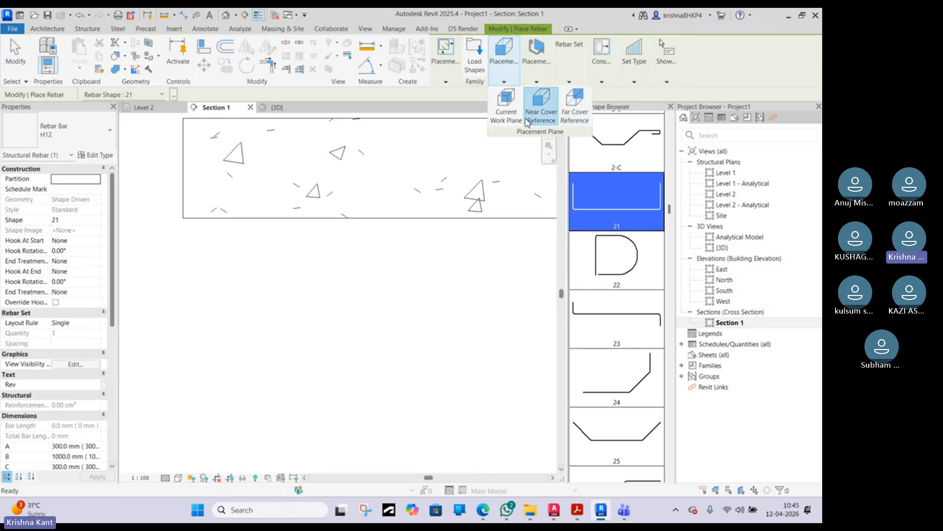
click(159, 108)
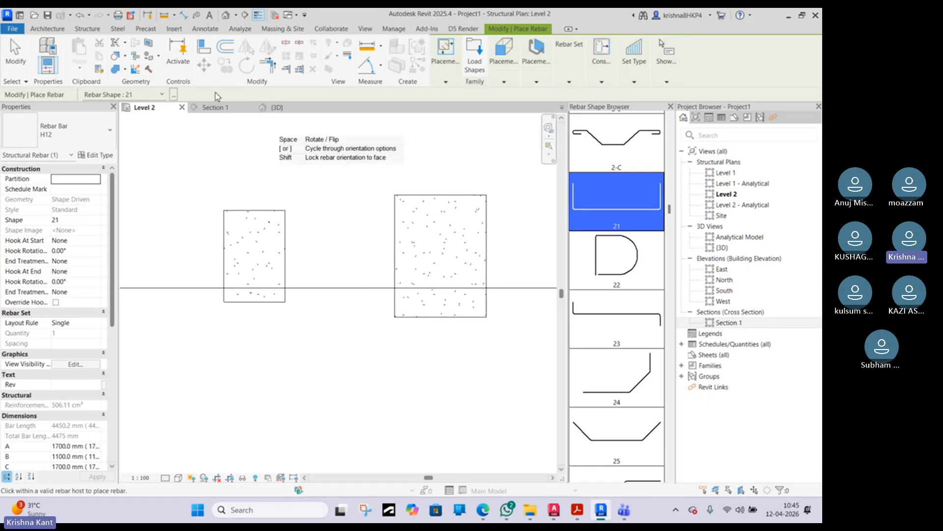
- Return to the Section 1 view and set the rebar placement plane to Current Work Plane
click(212, 107)
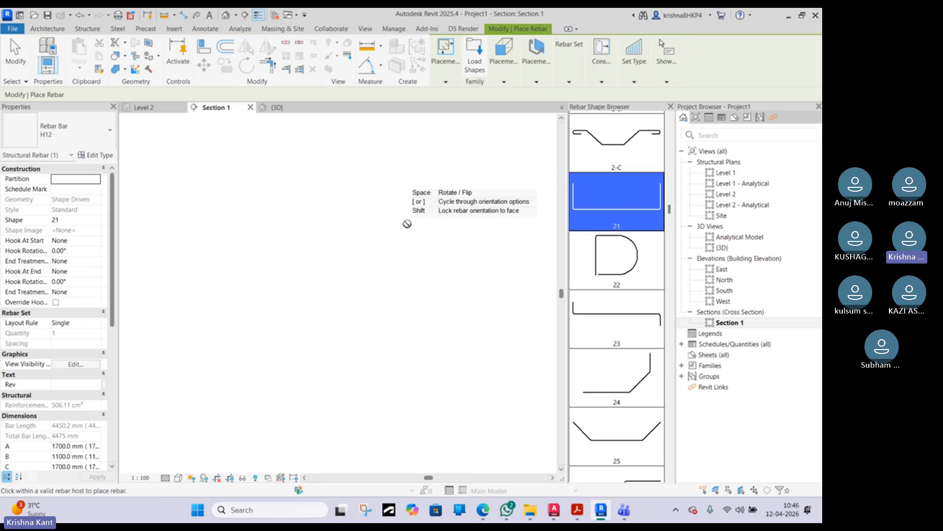
click(539, 60)
click(506, 79)
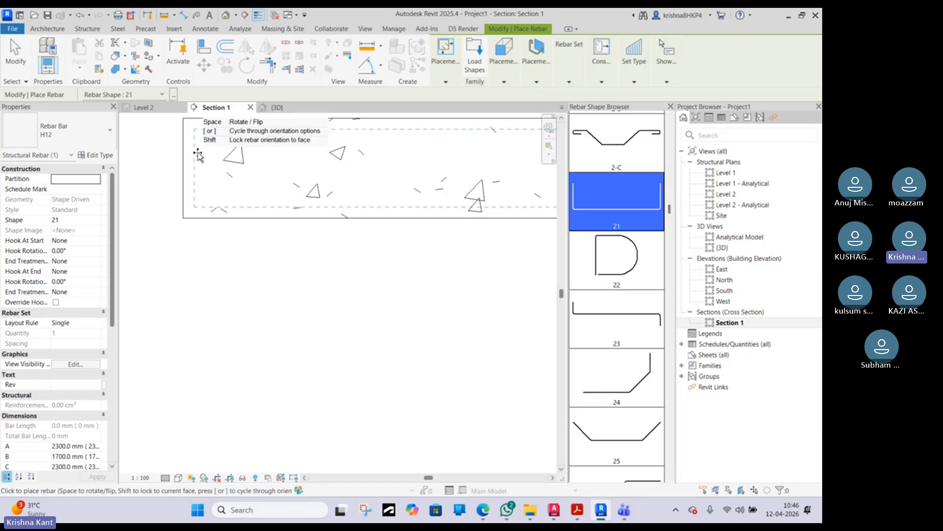
mouse_move(505, 69)
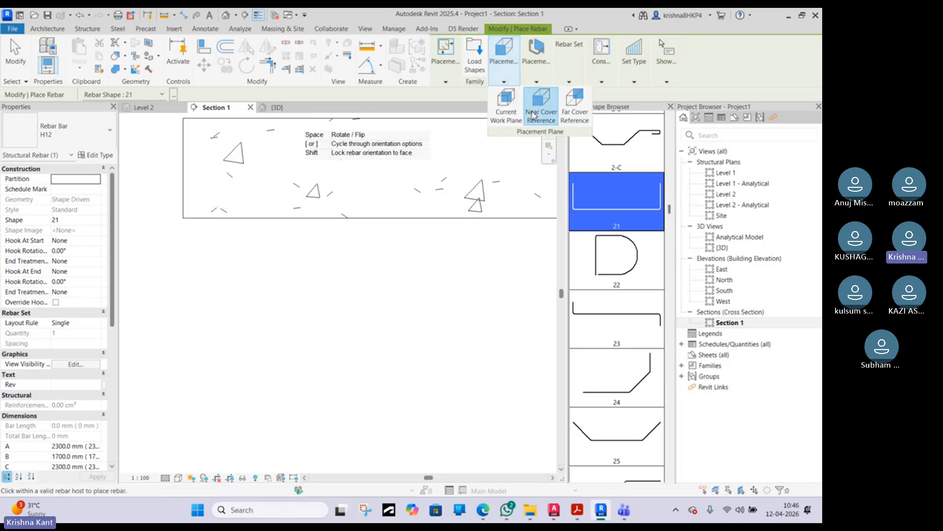
click(517, 117)
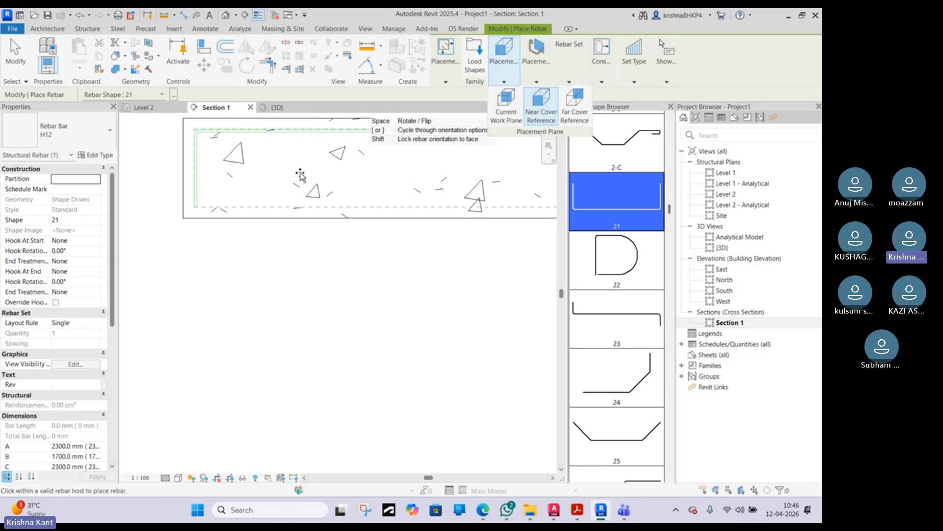
- Place a shape 21 H12 bar along the bottom cover of the footing in Section 1, with both legs pointing up
scroll(240, 193, down, 2)
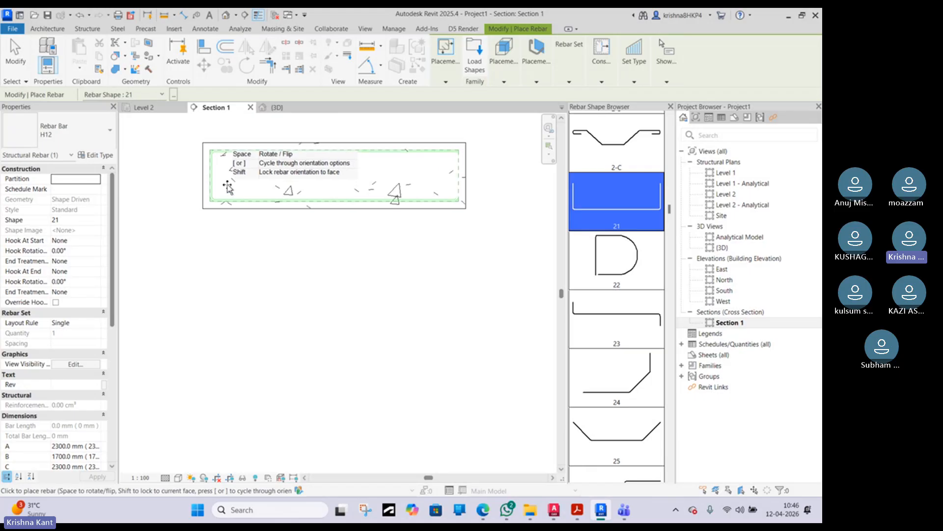
scroll(231, 193, up, 2)
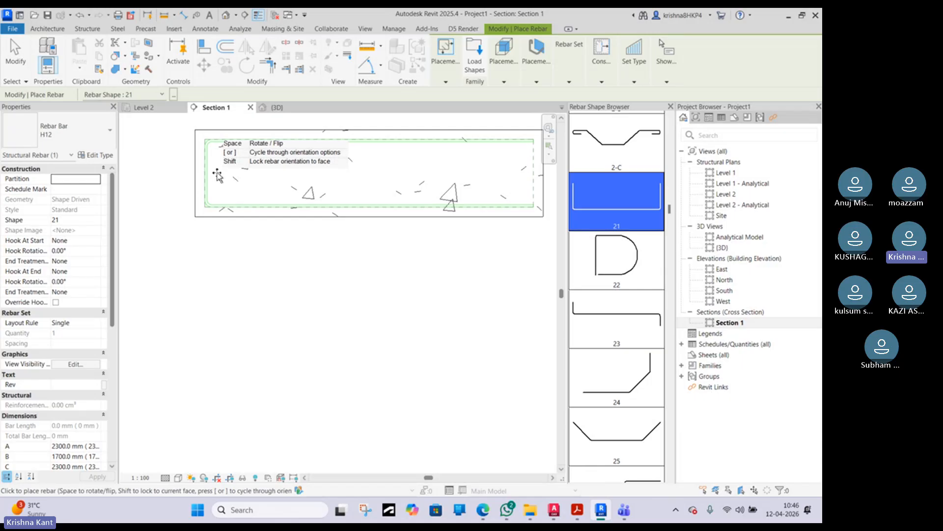
scroll(207, 175, up, 2)
scroll(204, 175, up, 2)
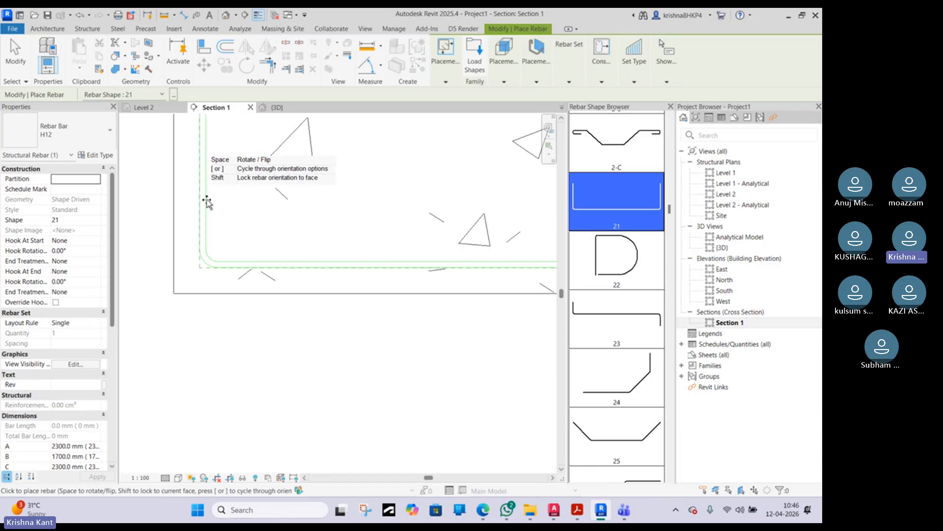
scroll(319, 264, down, 2)
scroll(231, 251, down, 2)
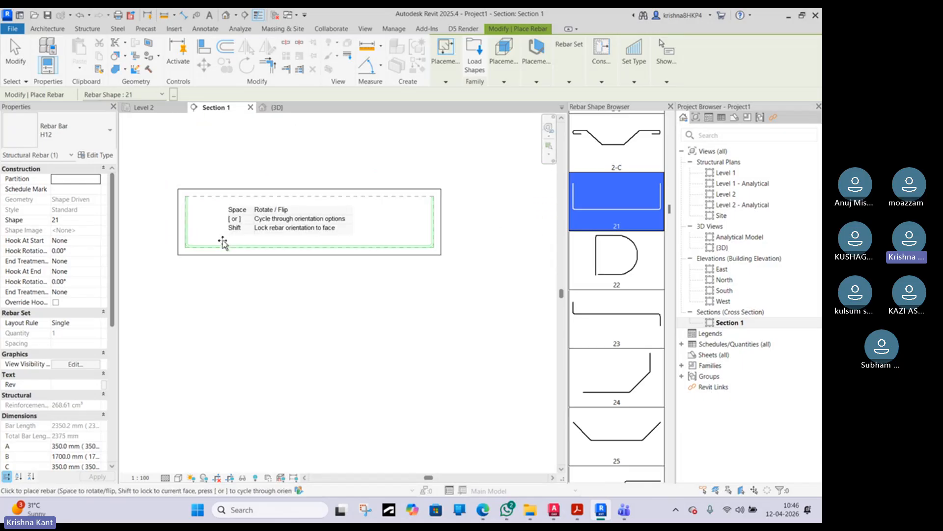
scroll(295, 248, up, 2)
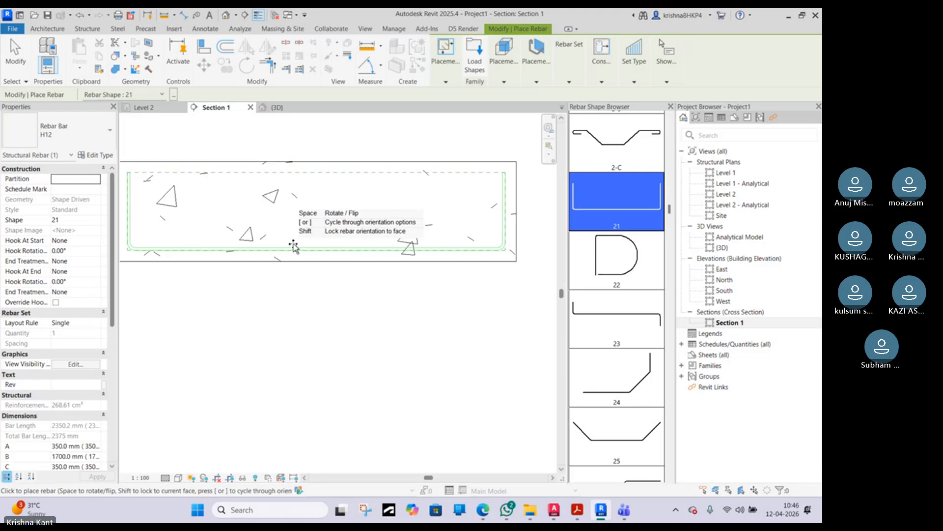
scroll(298, 251, up, 2)
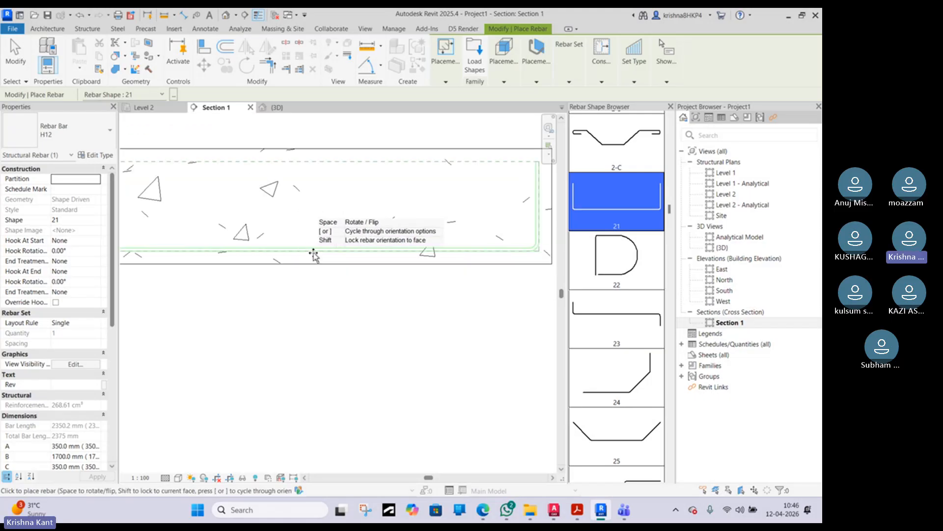
scroll(303, 252, up, 2)
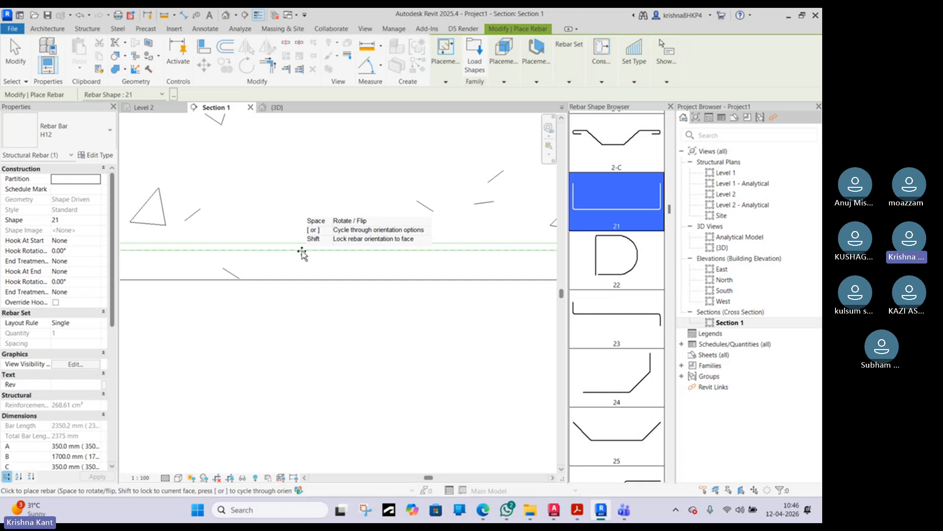
scroll(302, 250, down, 3)
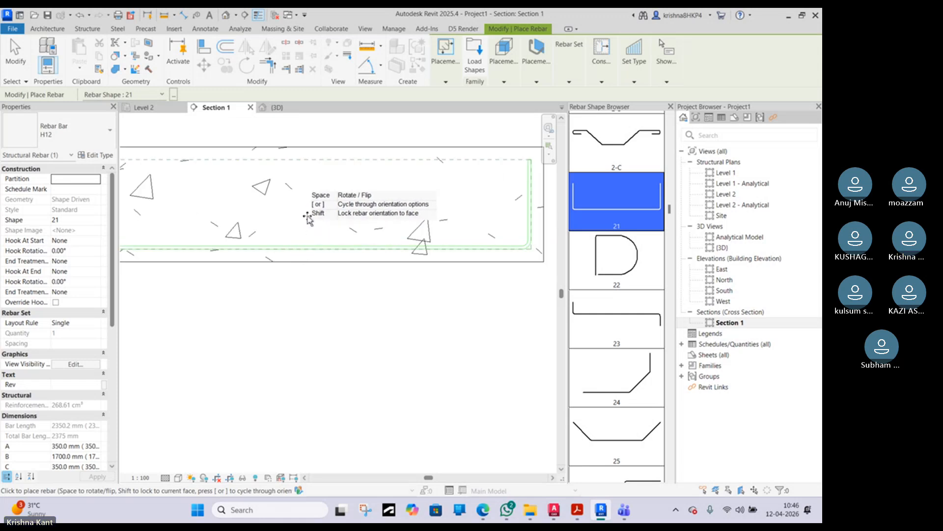
scroll(323, 162, up, 1)
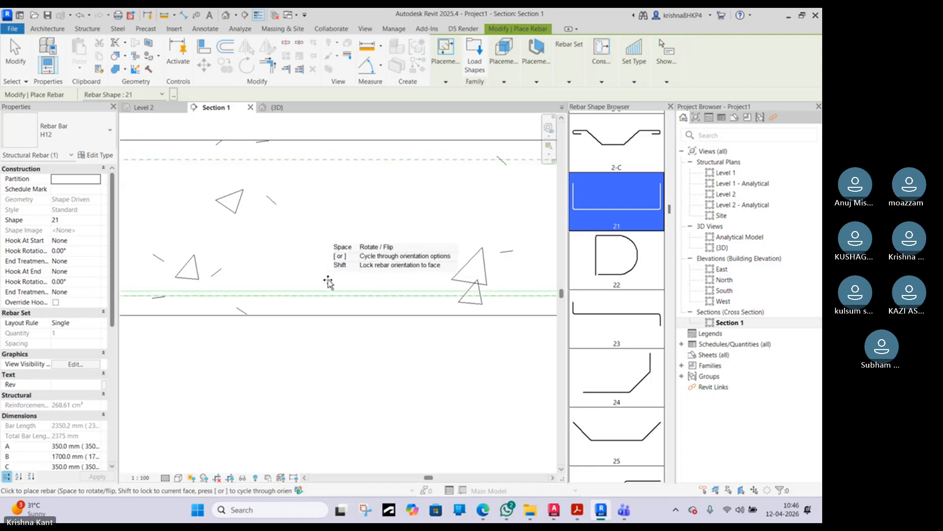
scroll(324, 290, down, 1)
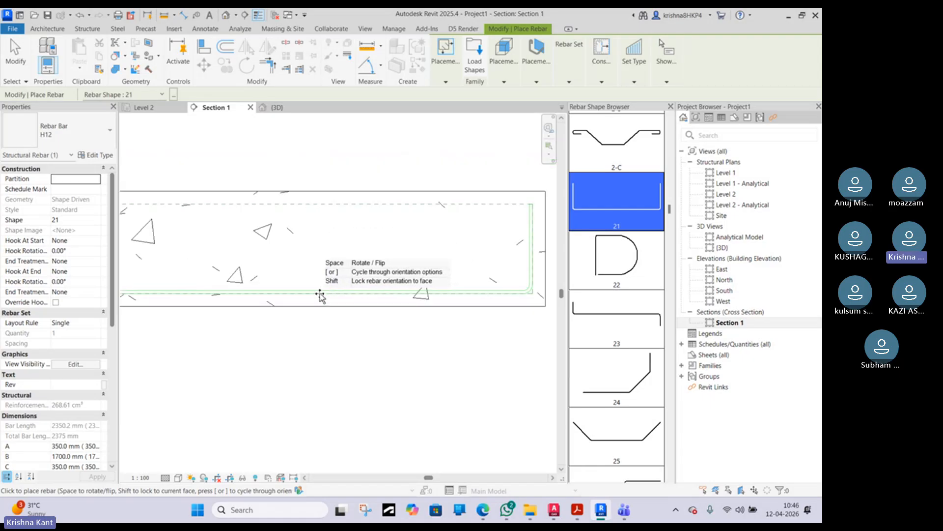
click(319, 295)
key(Escape)
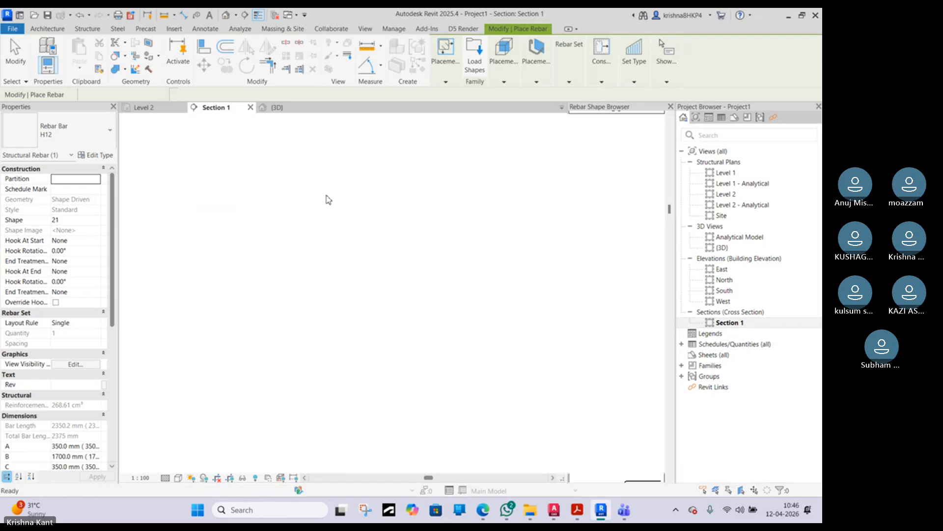
- Apply the Maximum Spacing layout at 100 mm to the shape 21 bar in the footing section
scroll(322, 292, down, 2)
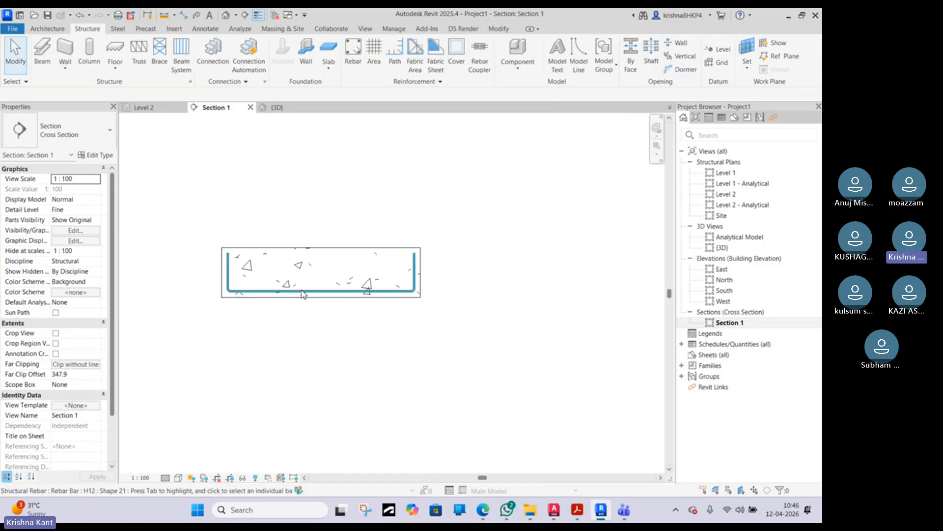
click(303, 292)
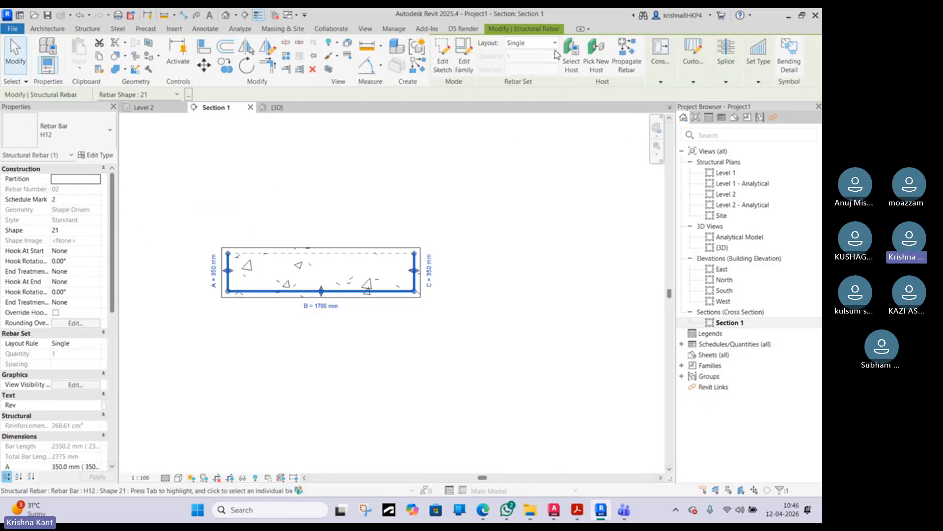
click(550, 47)
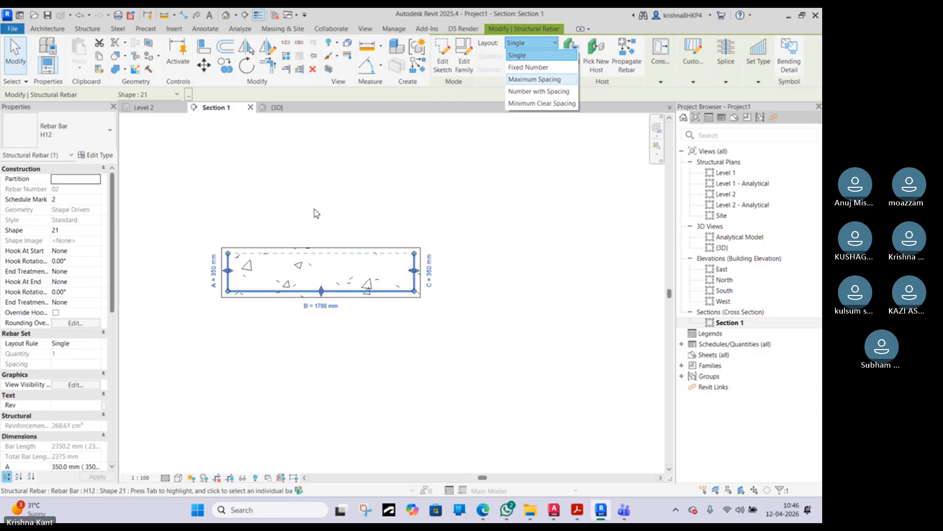
key(Return)
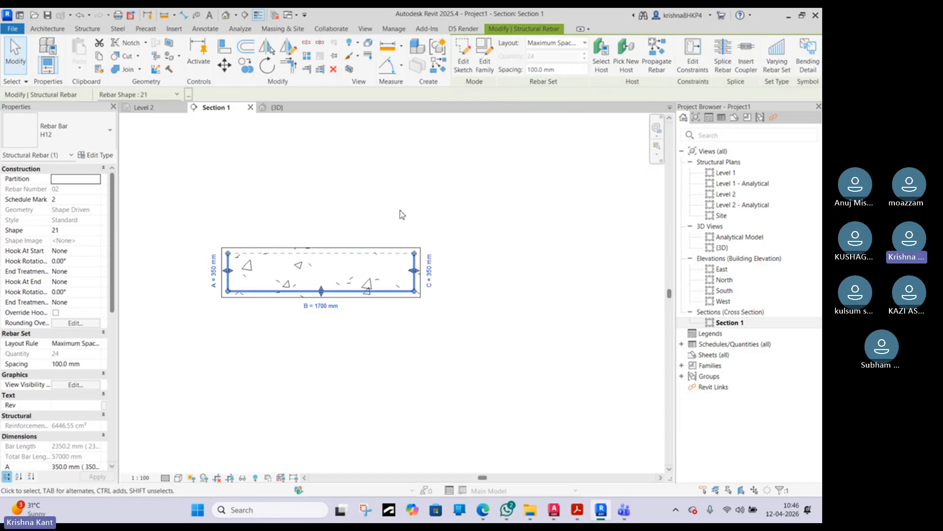
- Inspect the spaced rebar set in the 3D view, and delete the set from the footing in Section 1
click(281, 113)
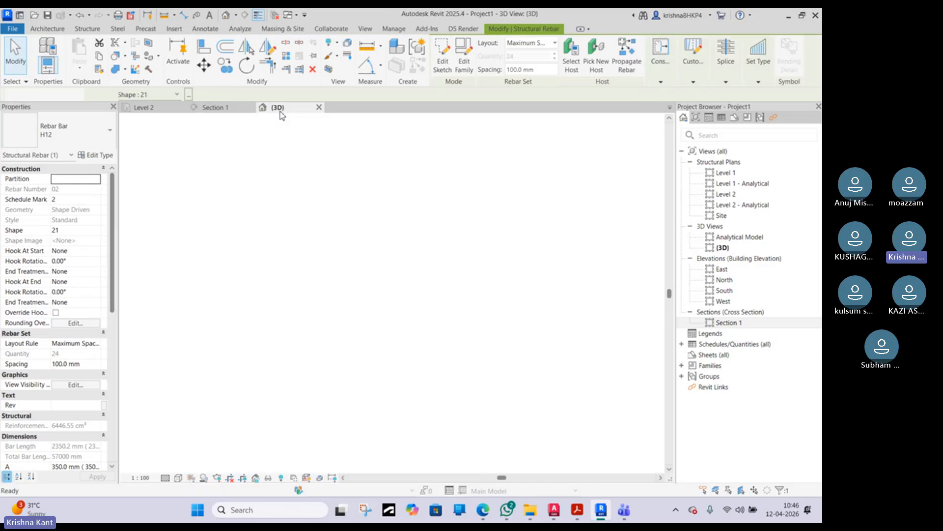
scroll(354, 221, down, 5)
middle_drag(298, 191, 380, 266)
scroll(315, 146, up, 6)
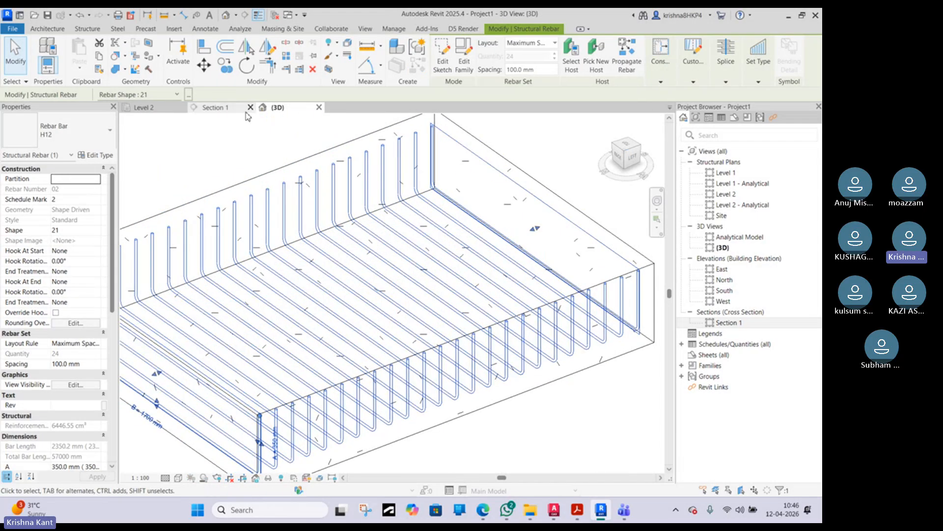
click(221, 108)
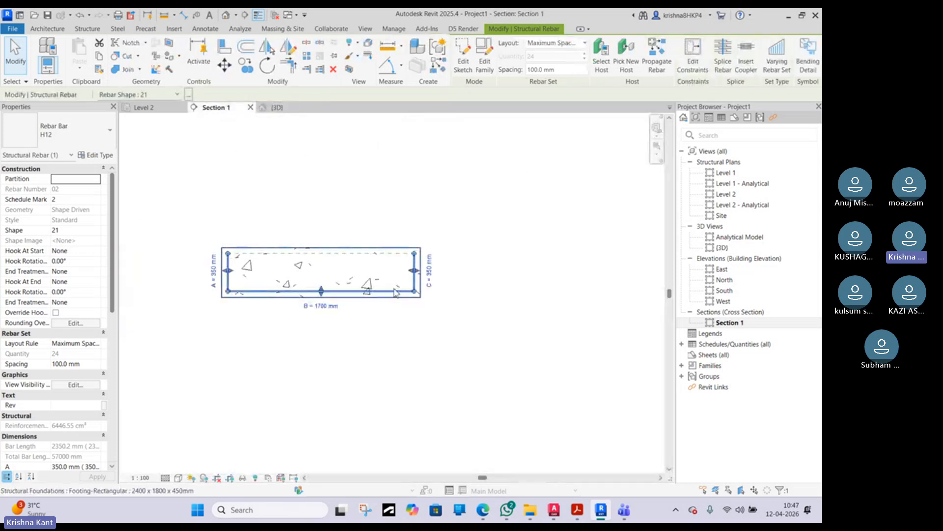
key(Escape)
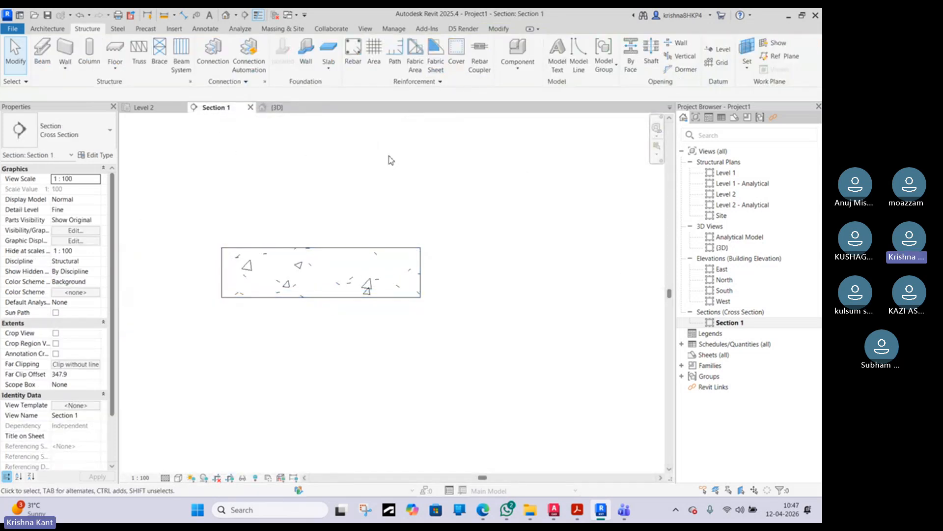
- Place a shape 21 H12 bar in the Section 1 footing with the placement plane set to Near Cover Reference
click(347, 71)
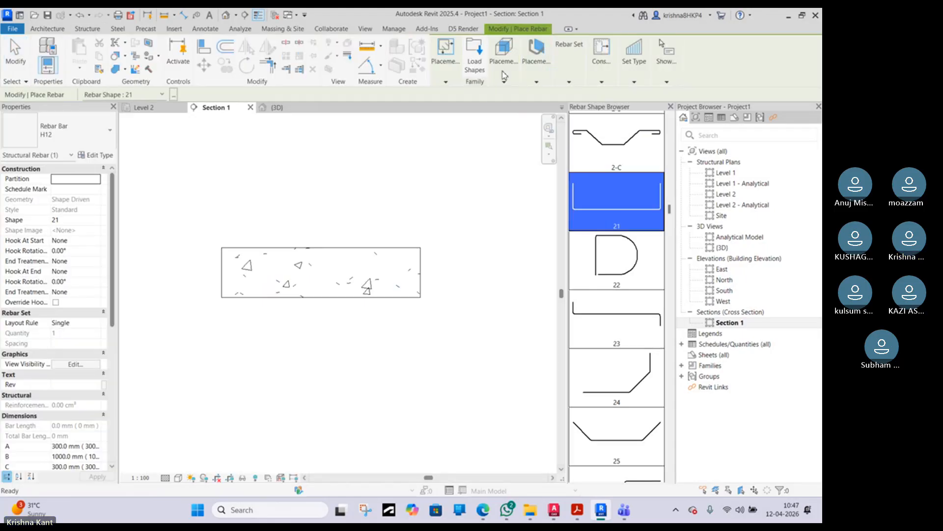
click(504, 56)
click(546, 116)
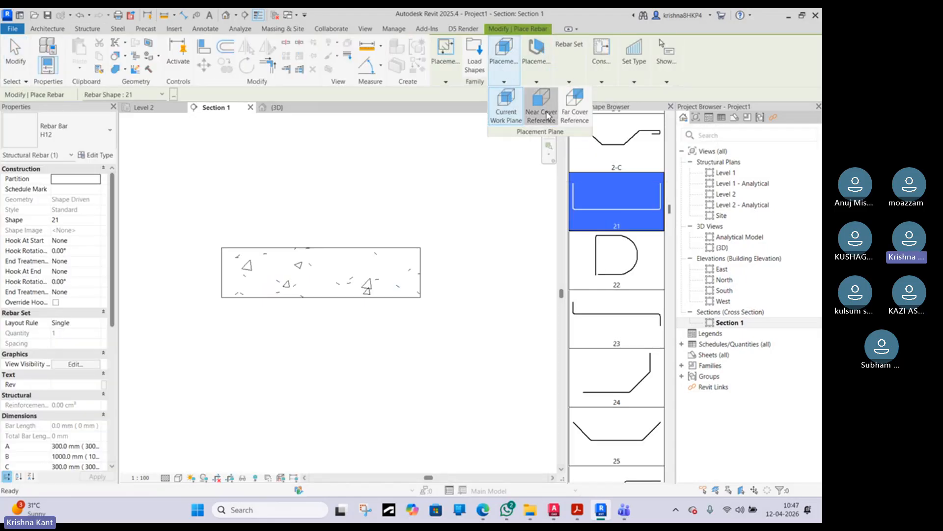
click(350, 283)
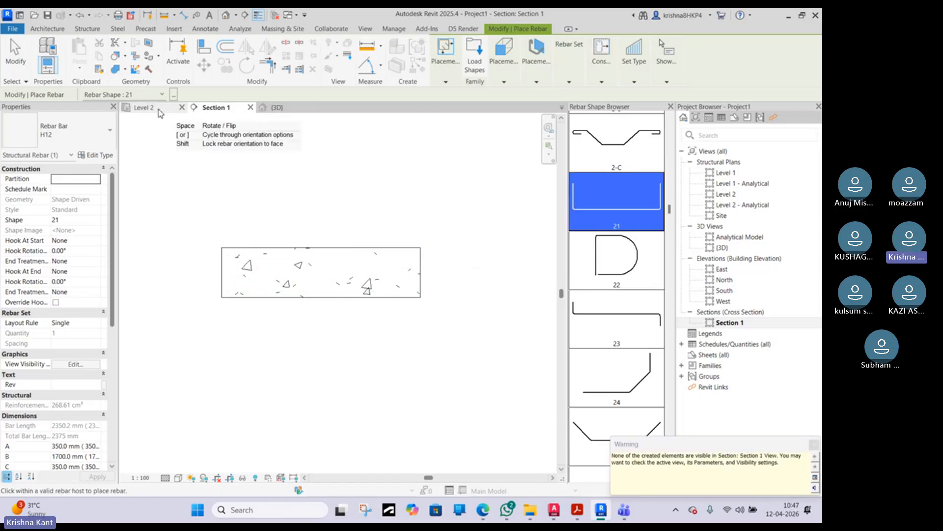
- Select the single shape 21 bar in the 3D view and examine its position at the footing's end face
click(270, 107)
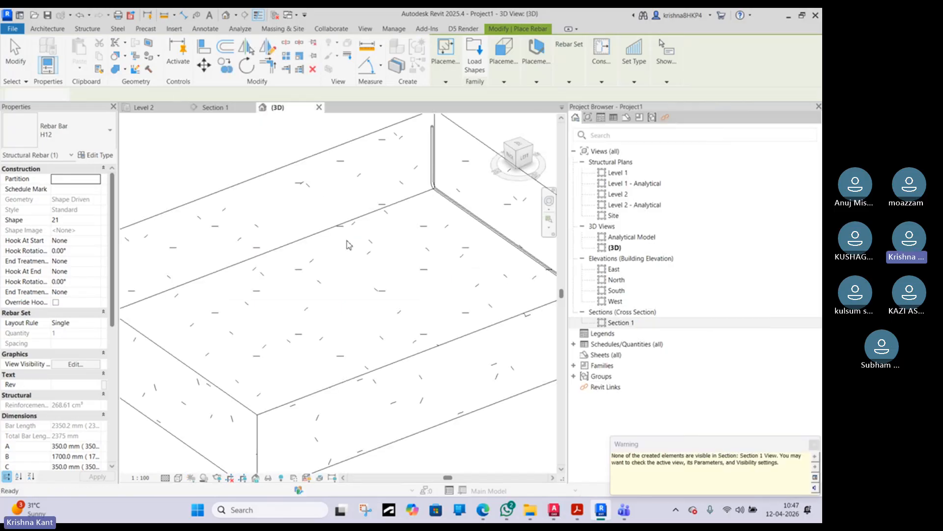
scroll(347, 240, down, 2)
scroll(381, 242, down, 1)
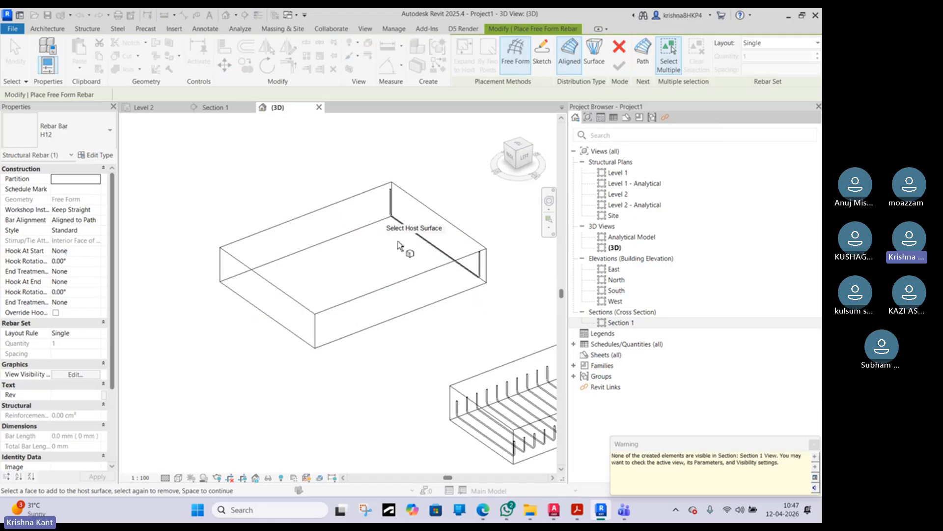
key(Escape)
scroll(481, 272, up, 2)
click(480, 274)
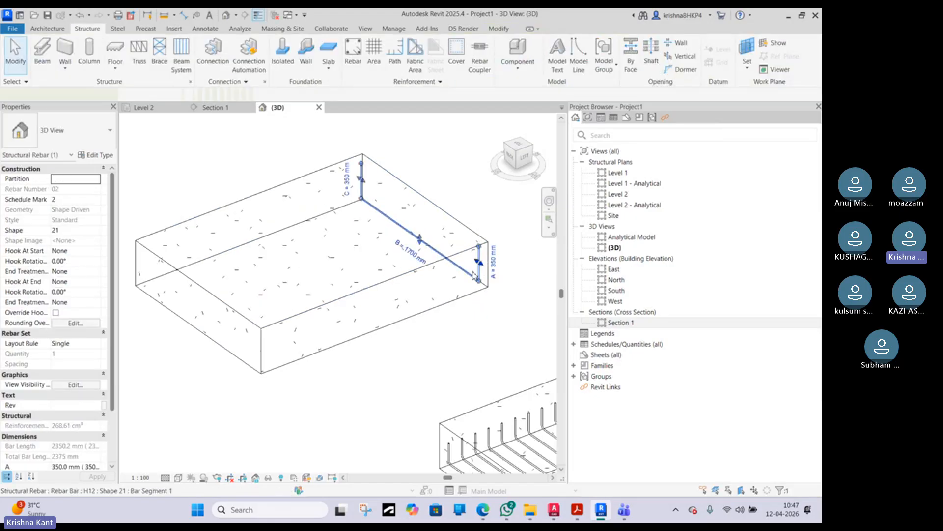
shift+middle_drag(480, 273, 404, 272)
scroll(441, 176, up, 3)
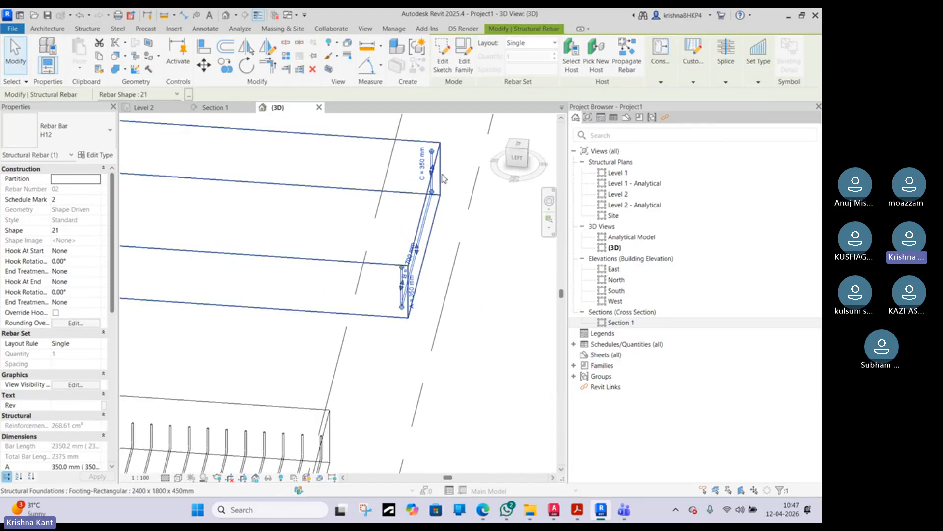
key(ctrl+Tab)
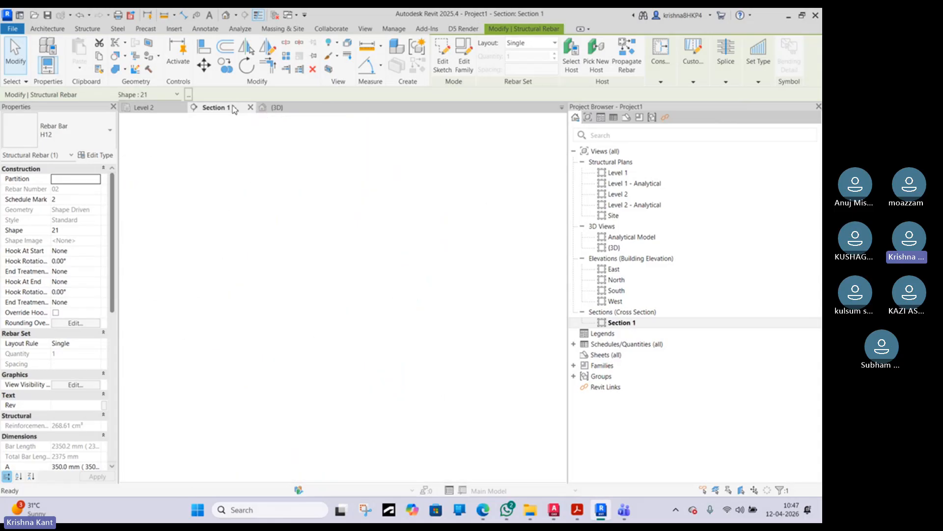
click(271, 108)
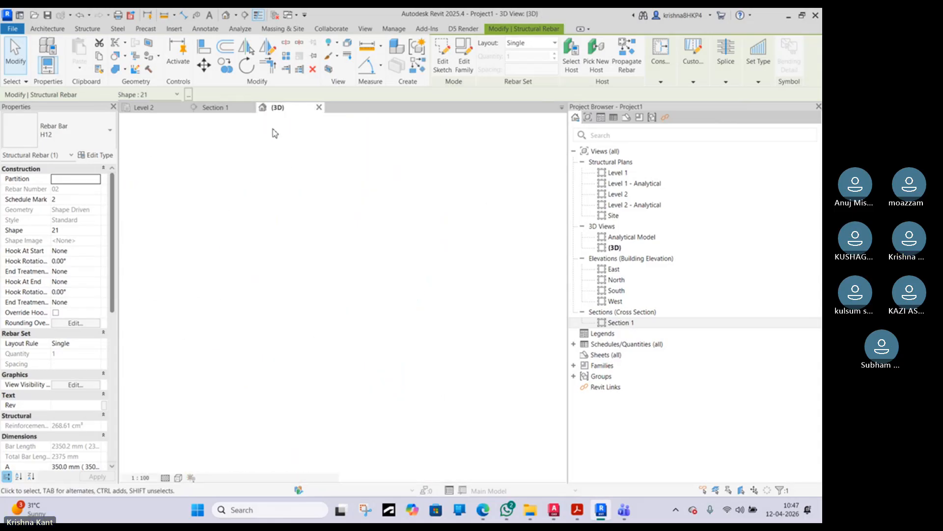
- Set the selected bar's layout to Maximum Spacing with a spacing of 150 mm
click(538, 46)
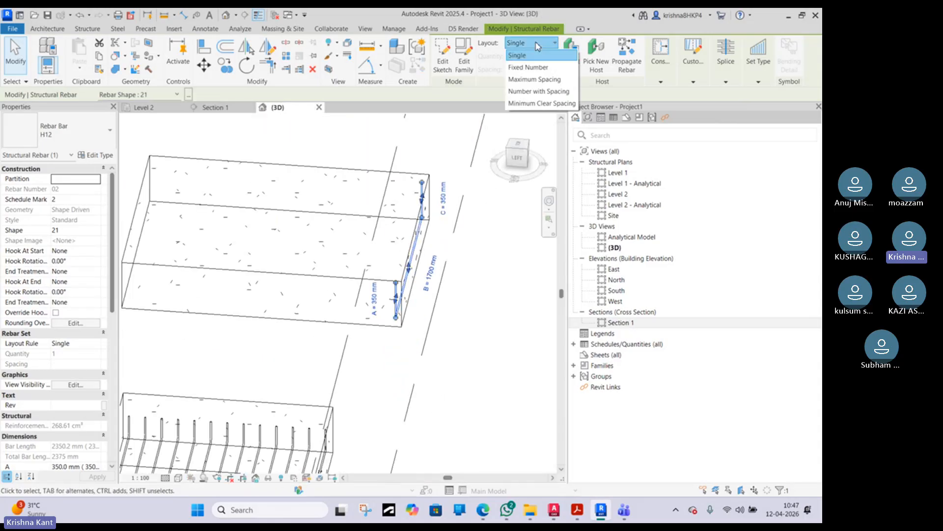
click(538, 80)
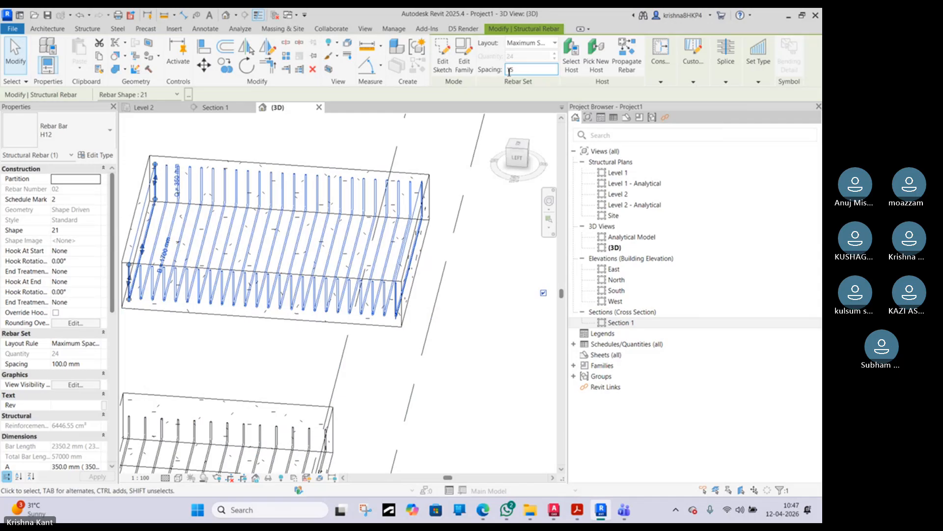
key(Return)
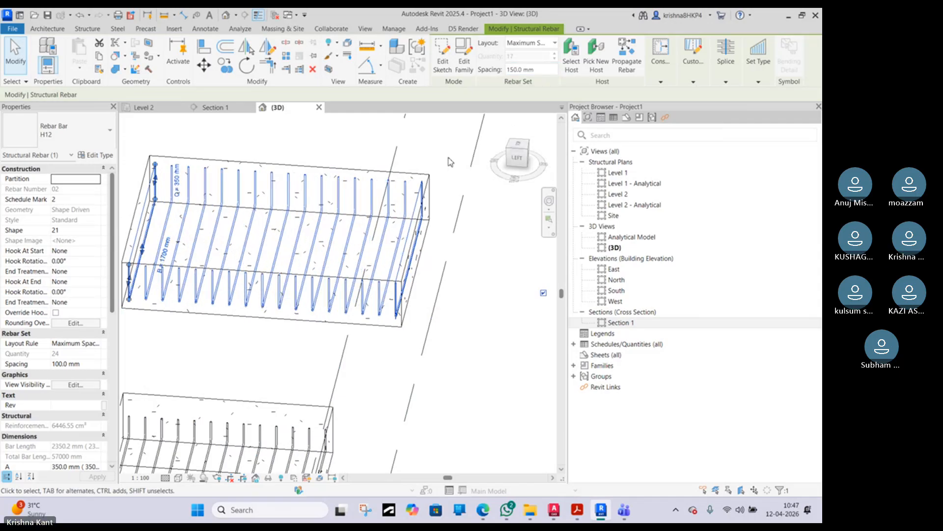
key(Return)
scroll(374, 202, up, 3)
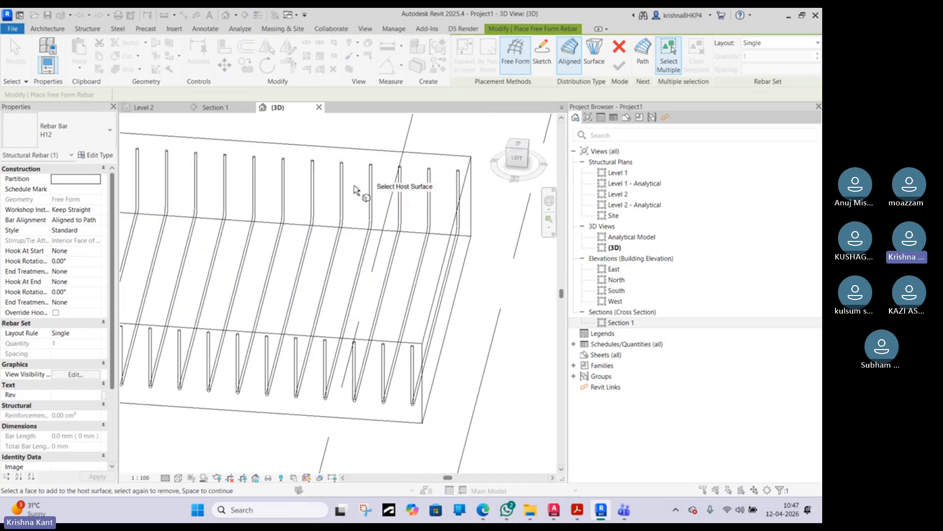
click(221, 107)
scroll(417, 265, up, 5)
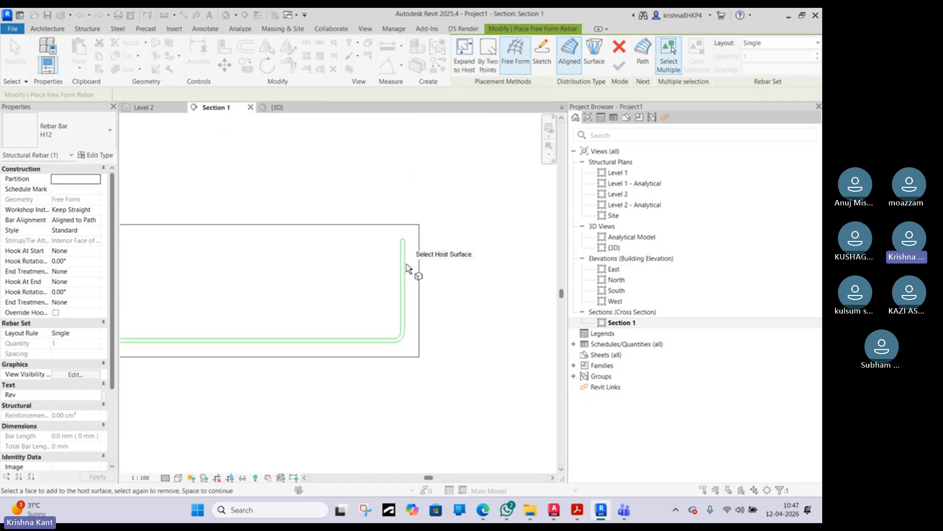
click(275, 107)
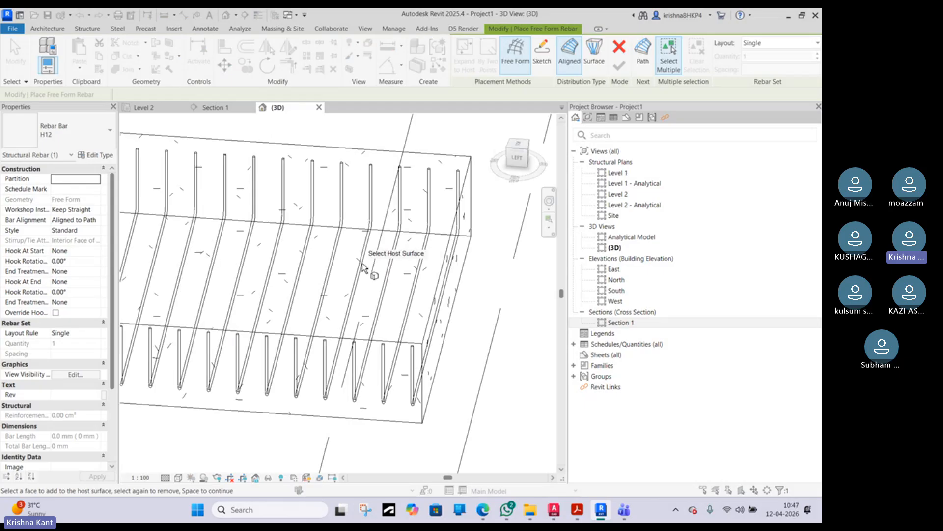
scroll(366, 265, down, 2)
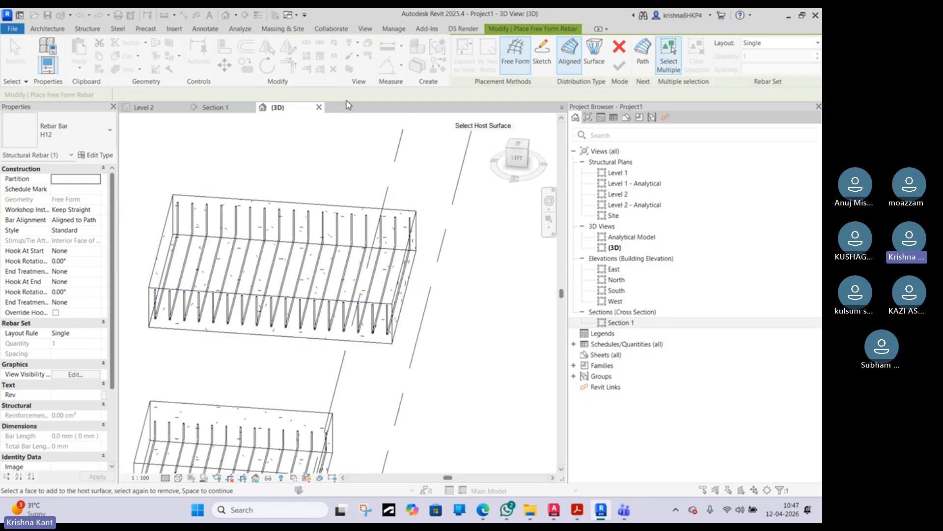
click(625, 46)
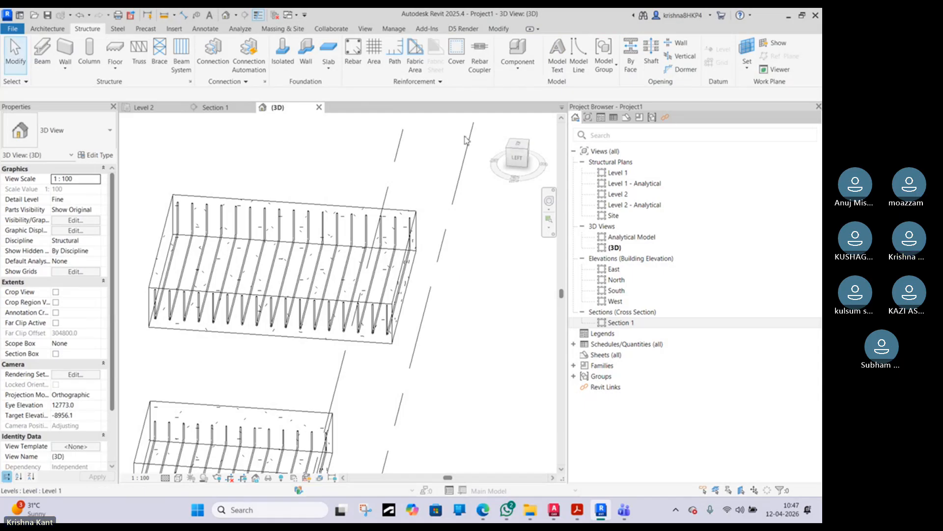
- Select the spaced shape 21 rebar set in the upper footing and examine its full profile in Section 1
click(397, 229)
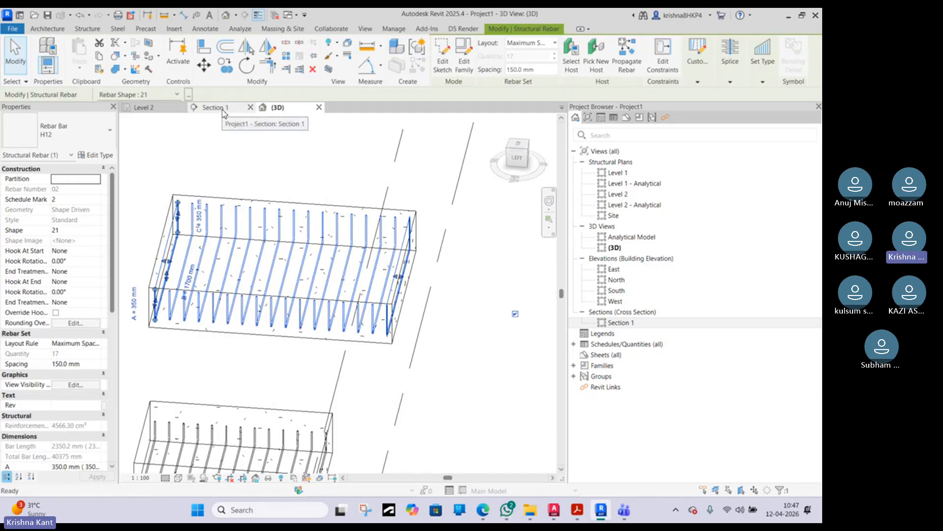
click(229, 108)
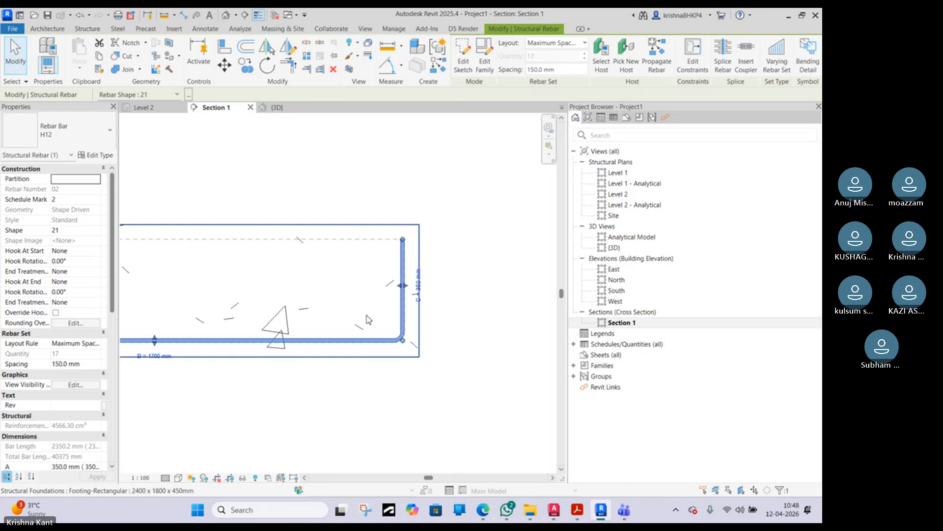
scroll(341, 298, down, 2)
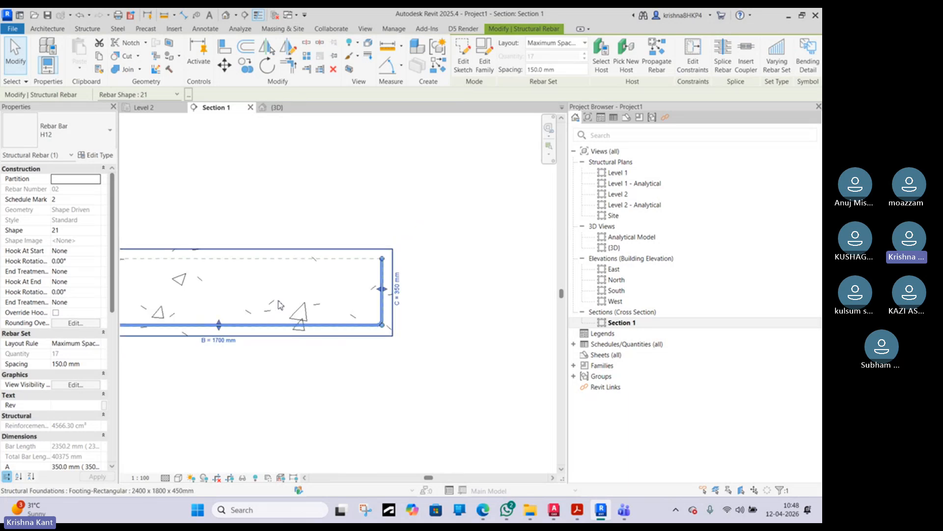
middle_drag(278, 305, 370, 289)
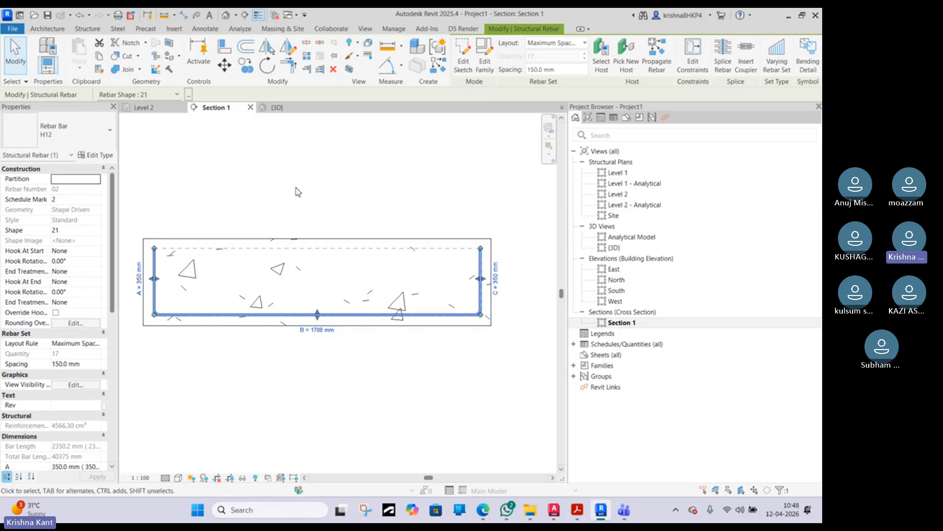
scroll(239, 236, down, 2)
click(232, 226)
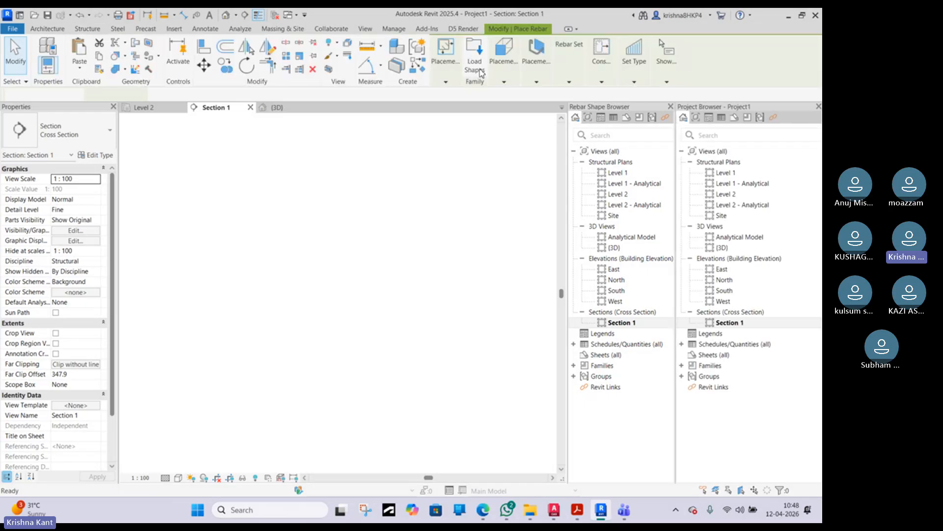
- Prepare to place a shape 21 H12 bar in Section 1 with the placement orientation set to Parallel to Cover
click(544, 81)
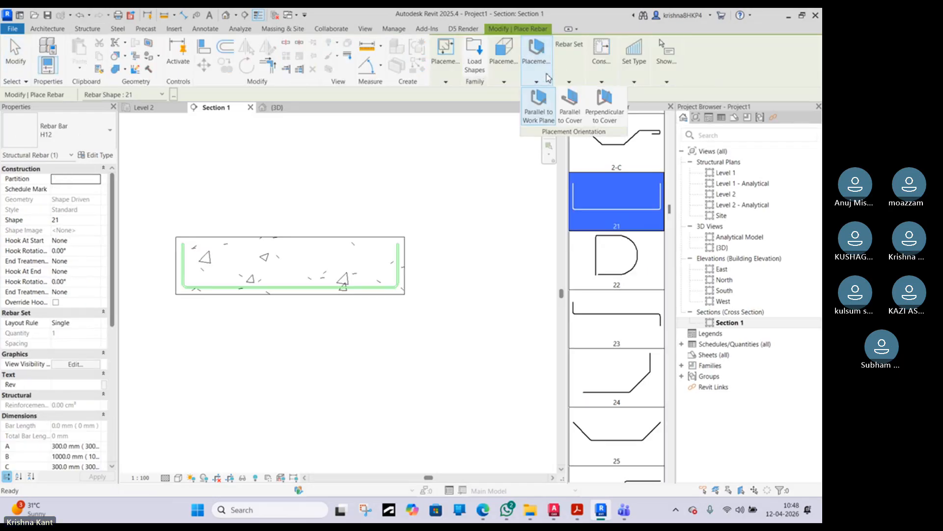
mouse_move(511, 82)
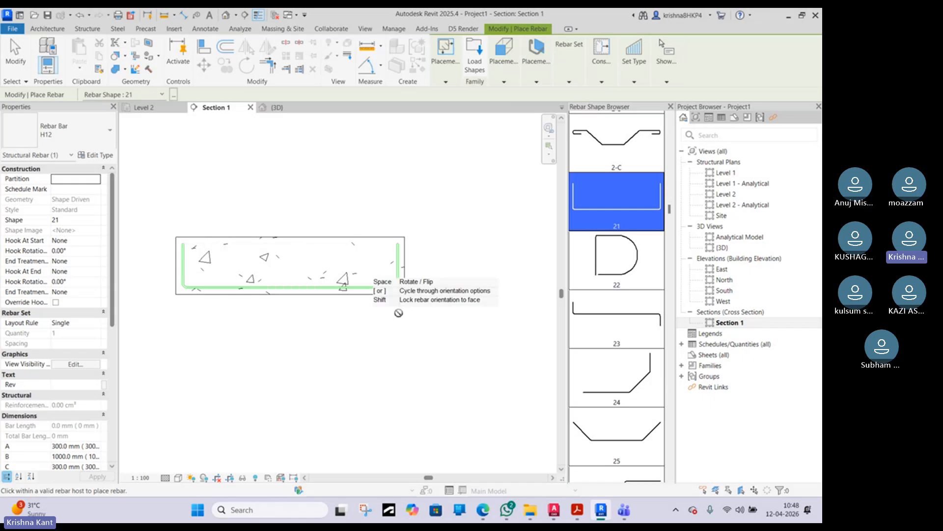
click(535, 82)
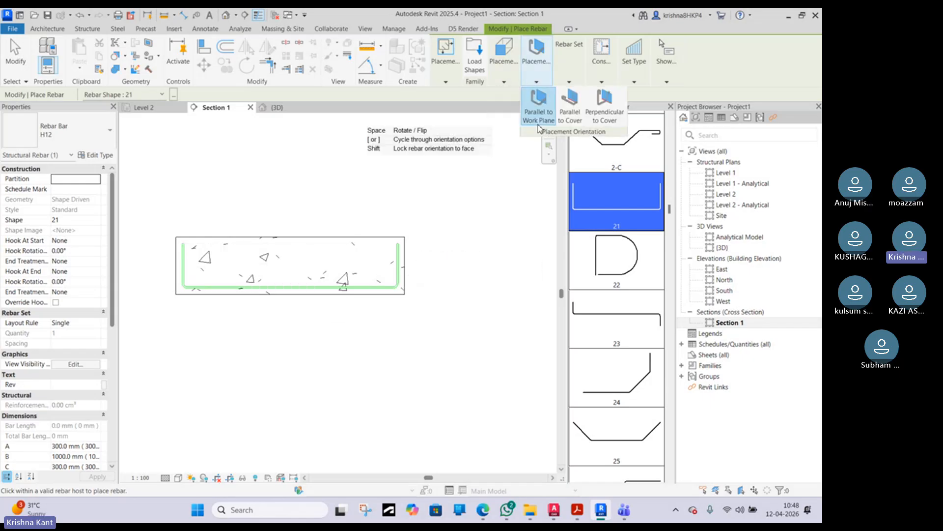
click(572, 107)
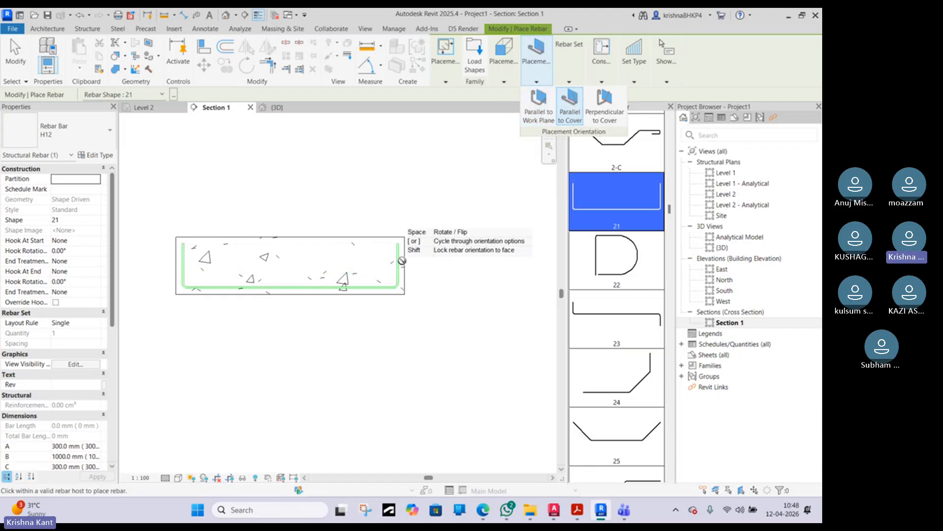
- Preview the shape 21 bar along the footing's top, side and bottom cover lines to examine the parallel orientation
scroll(402, 260, up, 2)
scroll(392, 259, up, 1)
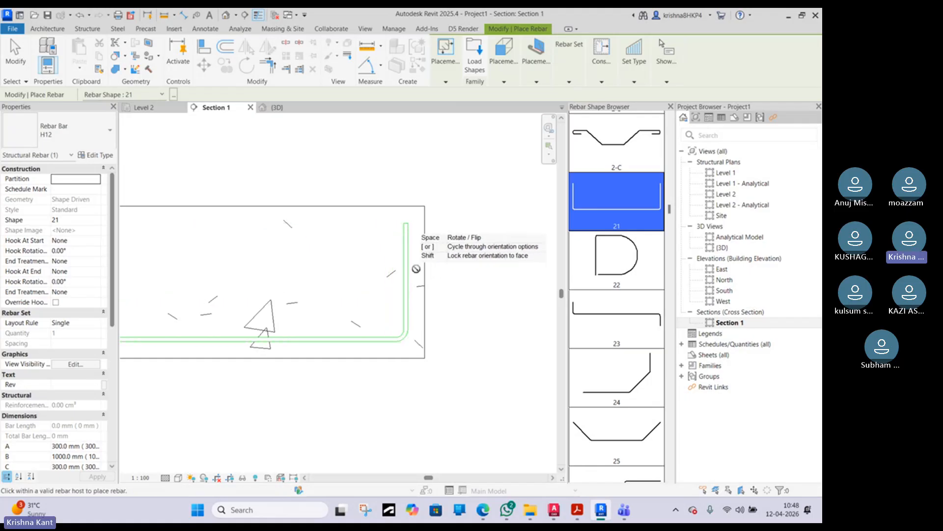
scroll(408, 259, up, 2)
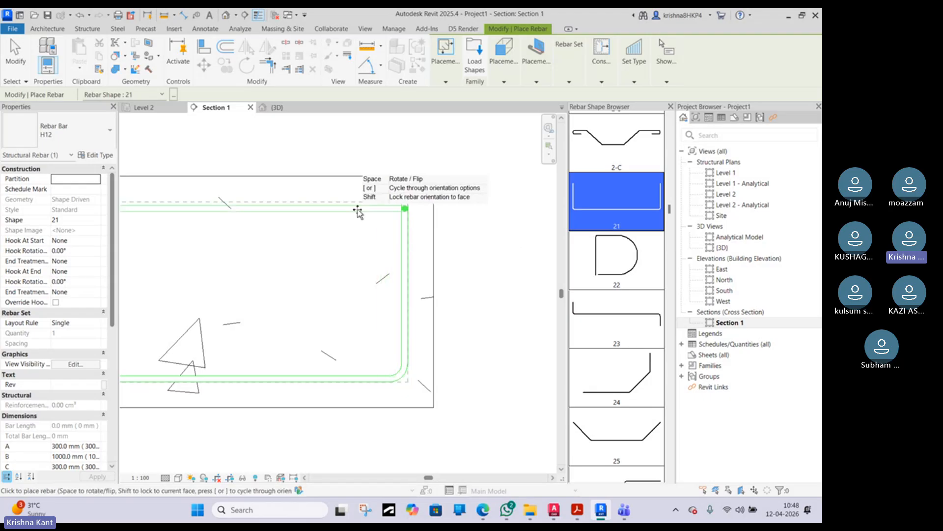
scroll(357, 212, up, 1)
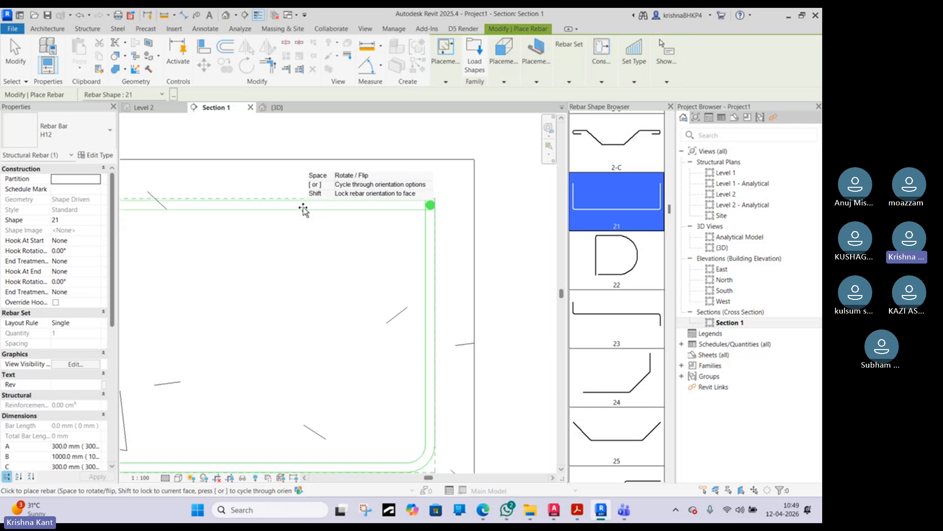
scroll(305, 211, down, 2)
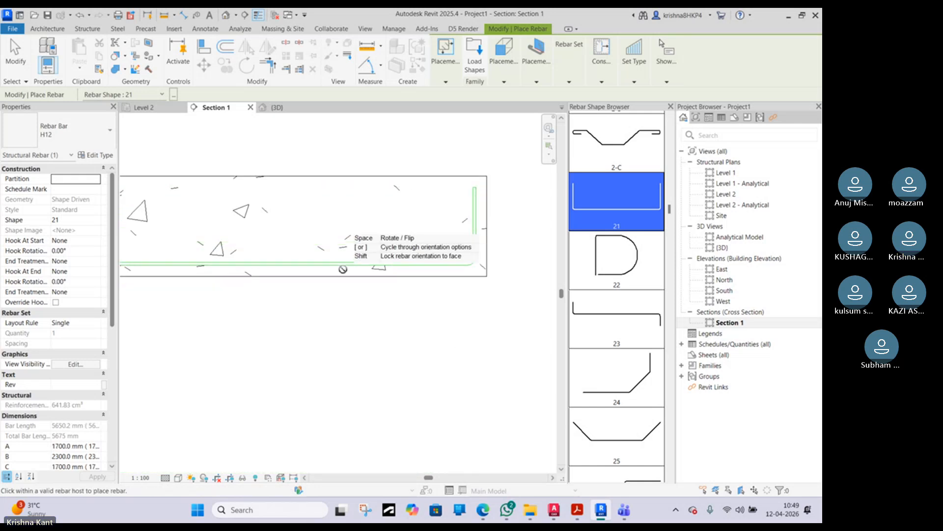
middle_drag(235, 262, 440, 272)
scroll(296, 273, up, 1)
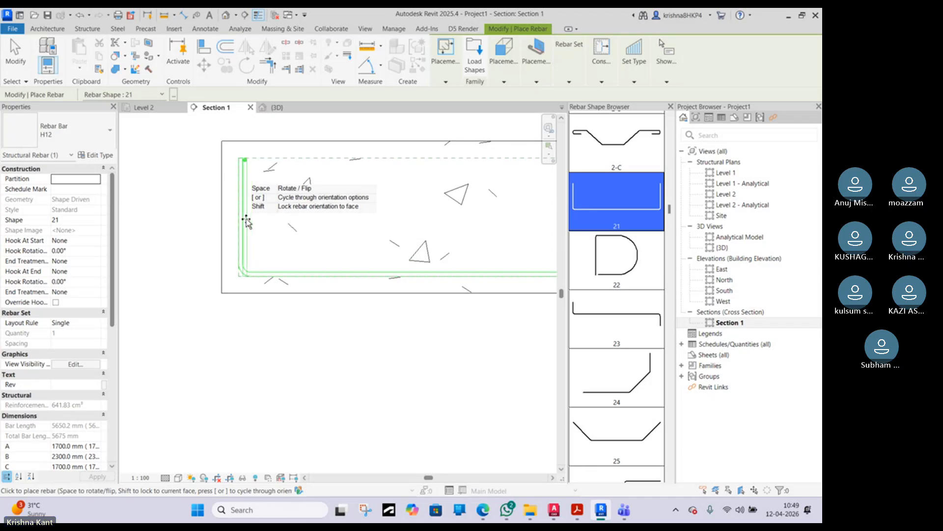
scroll(241, 223, up, 2)
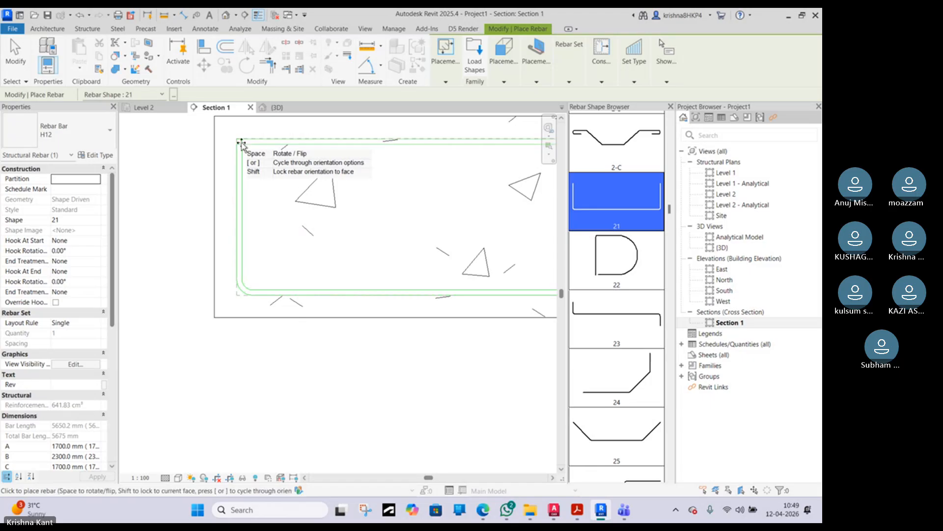
scroll(243, 162, down, 3)
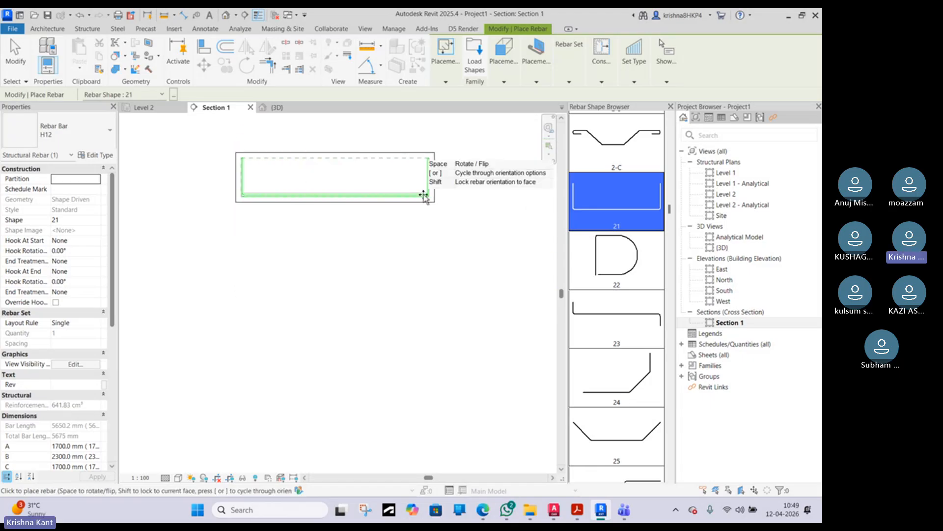
scroll(432, 183, up, 5)
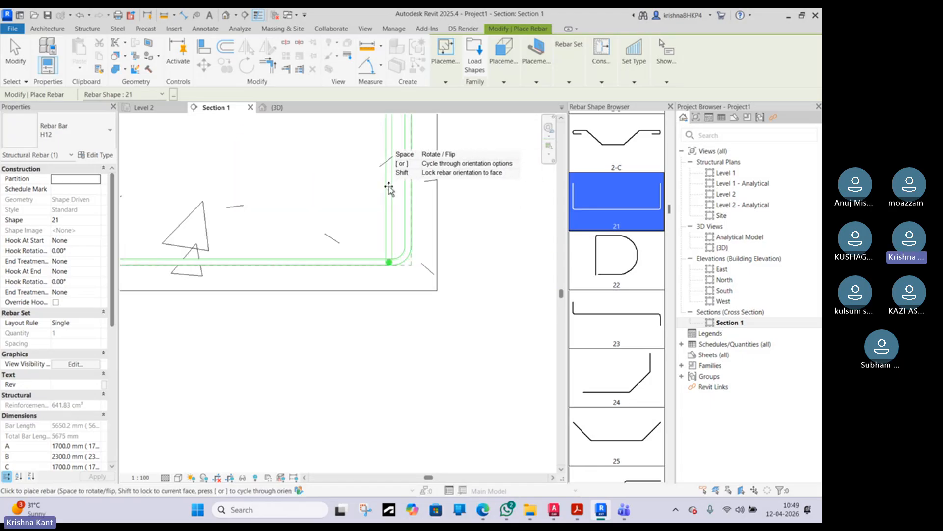
scroll(388, 206, down, 3)
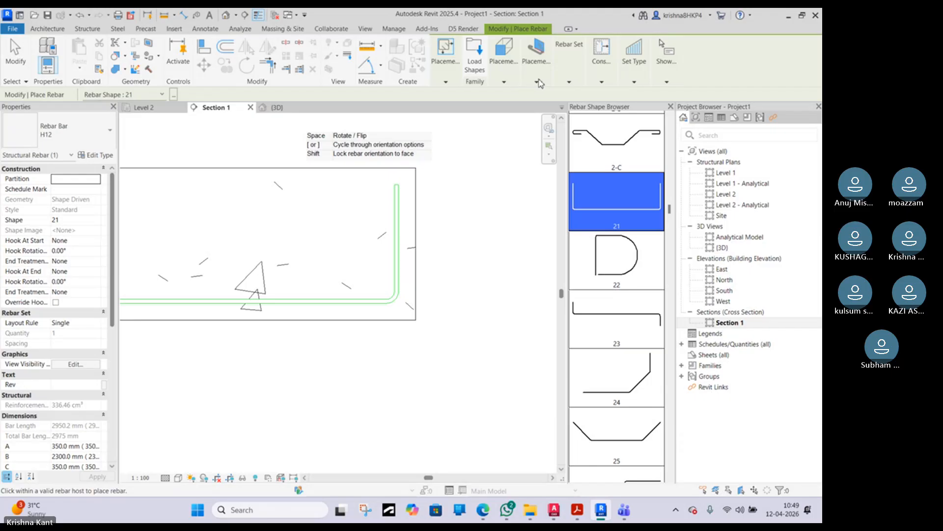
- Change the placement orientation to Perpendicular to Cover and preview the shape 21 bar against the footing's side cover
click(539, 82)
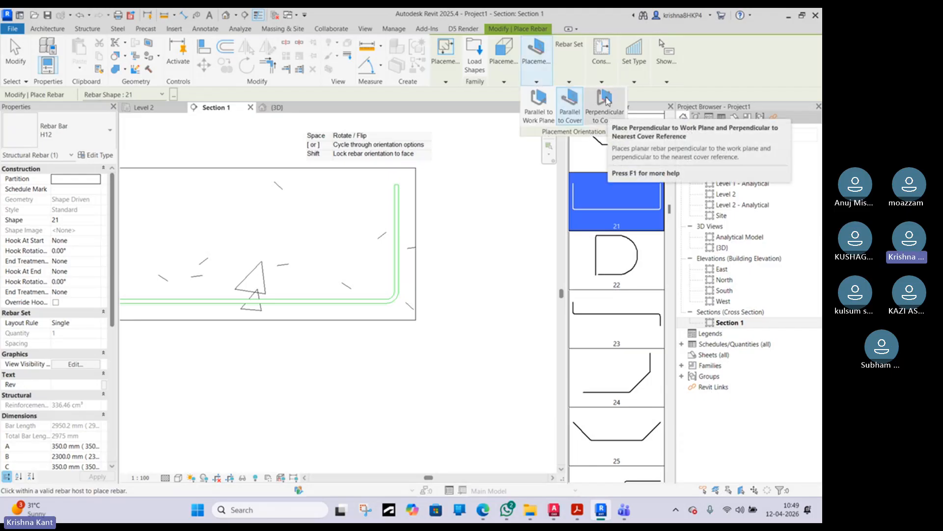
click(596, 102)
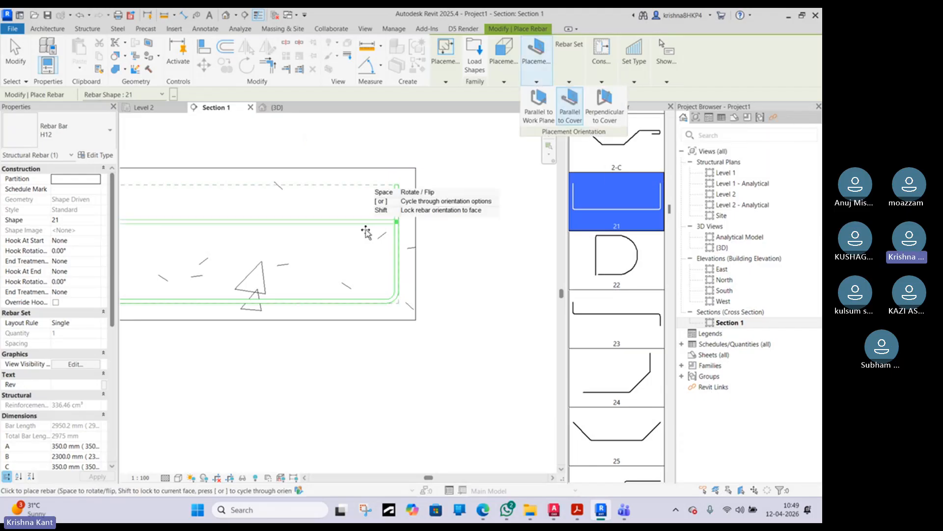
scroll(354, 305, up, 2)
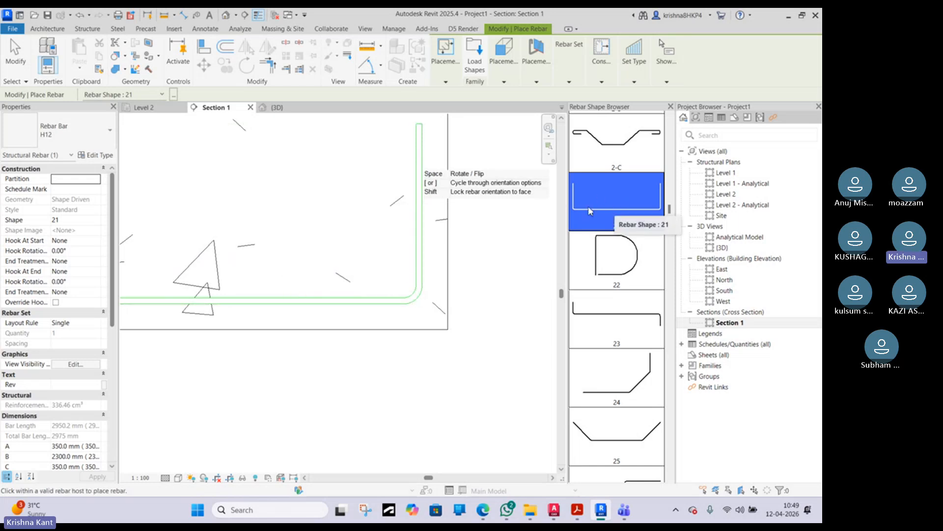
- Change the rebar shape from the U-shaped bar to the straight shape 00
click(633, 216)
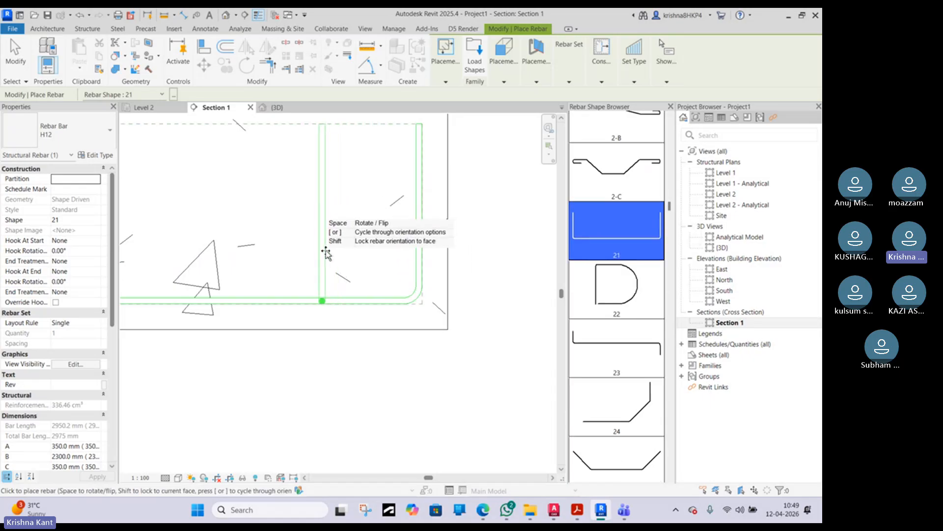
scroll(624, 217, up, 5)
scroll(623, 186, up, 3)
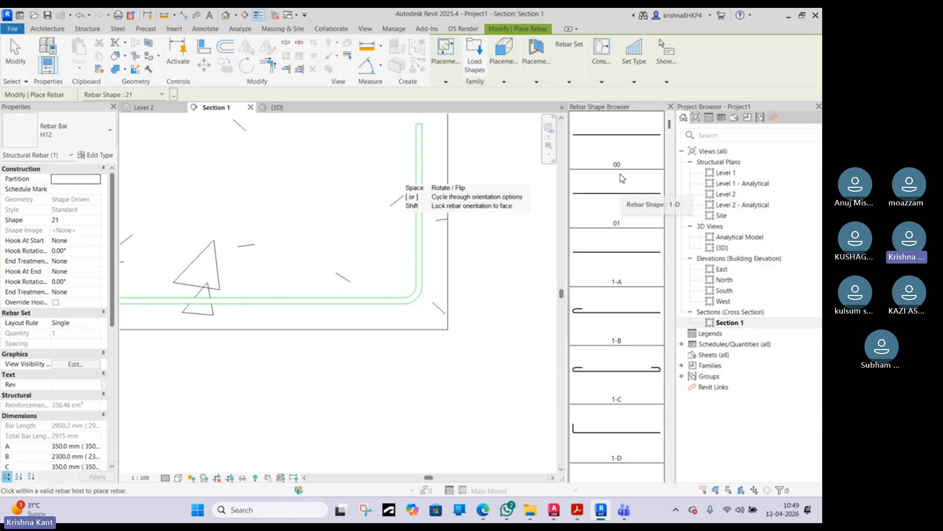
click(620, 167)
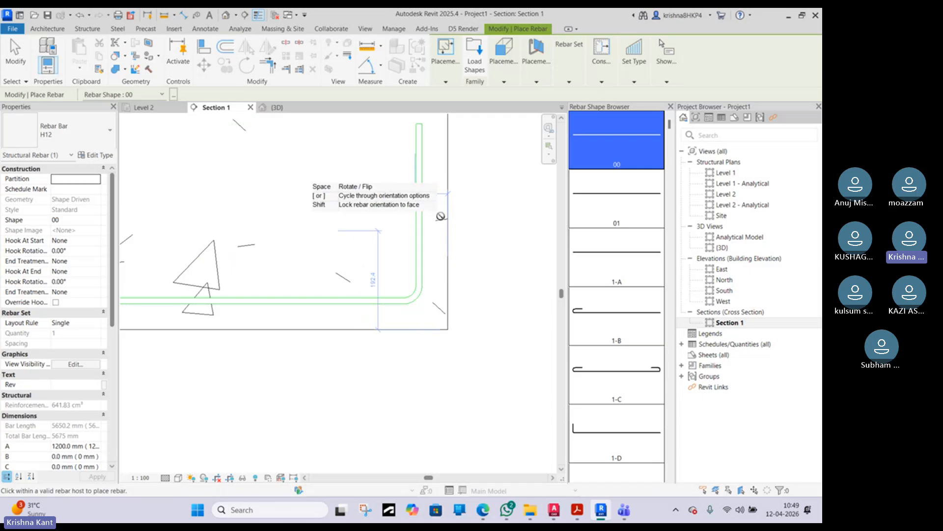
- Preview the straight shape 00 bar perpendicular to the footing's side and bottom cover in Section 1
scroll(418, 206, up, 3)
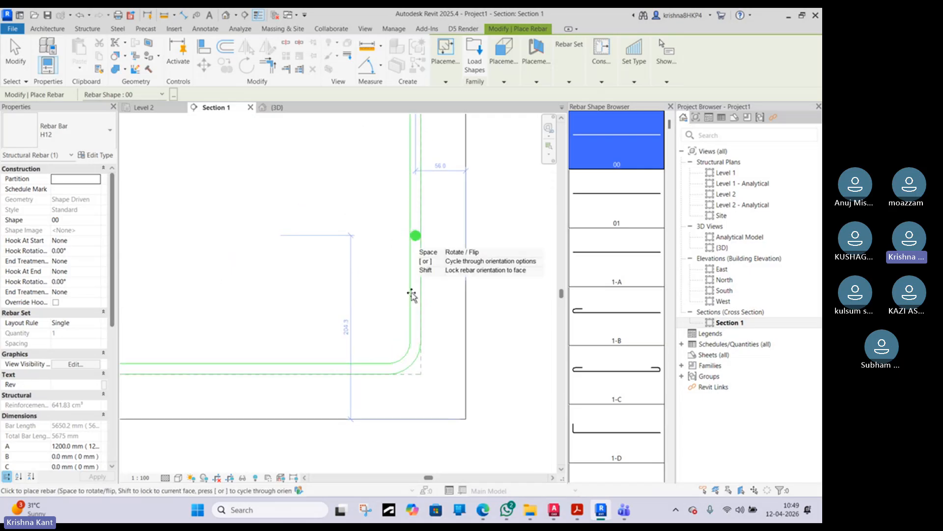
scroll(374, 314, down, 2)
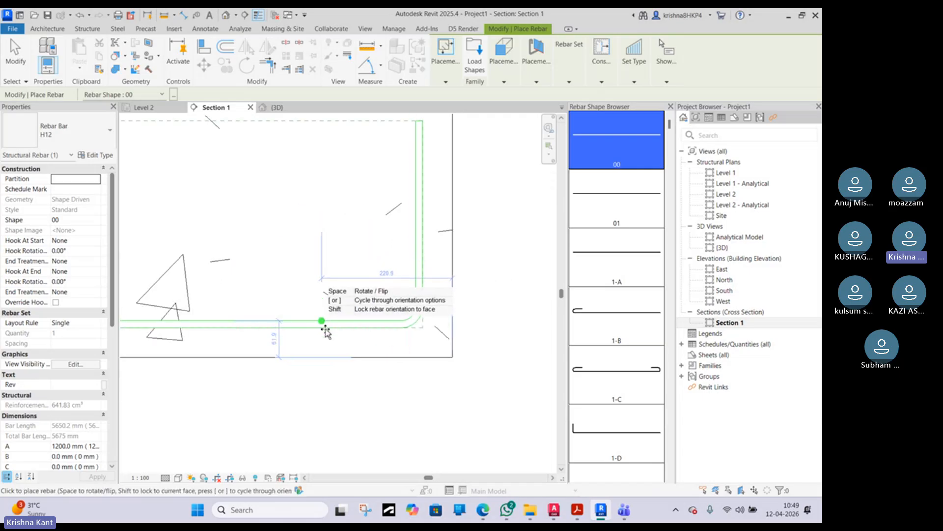
scroll(322, 324, up, 2)
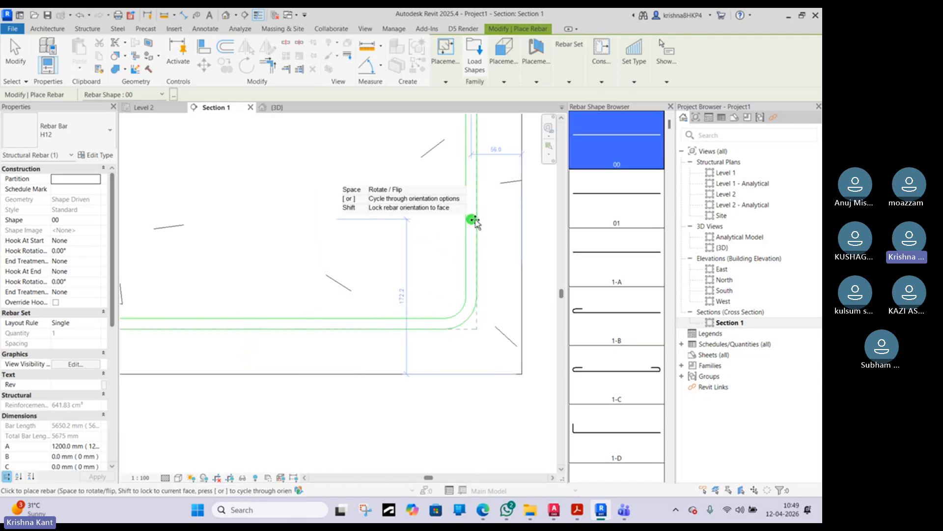
scroll(435, 248, down, 2)
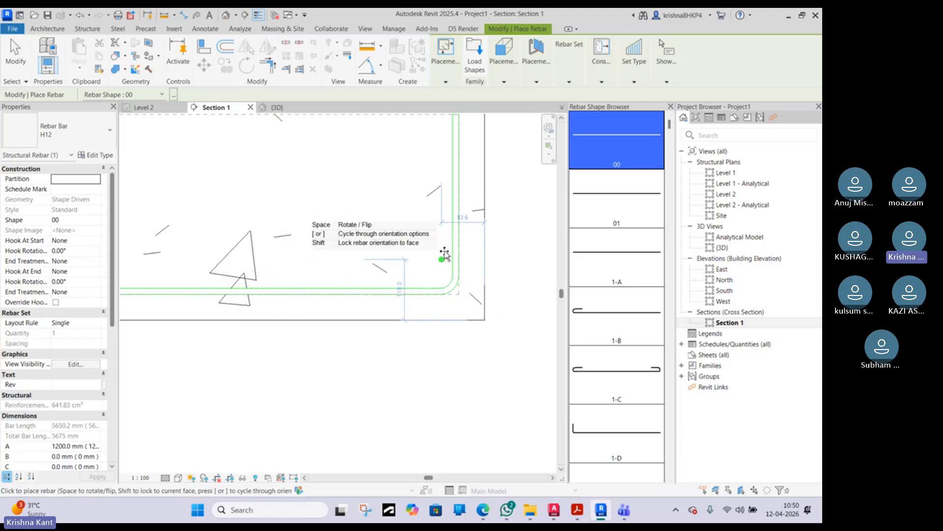
scroll(440, 253, down, 2)
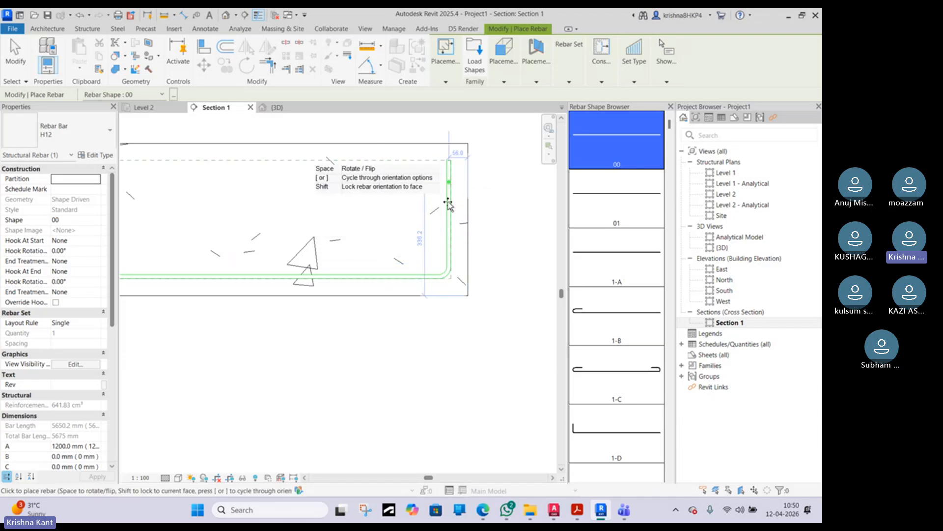
- Change the rebar shape to 21 and place one H12 bar perpendicular to cover at the footing's bottom cover in Section 1
scroll(620, 256, down, 6)
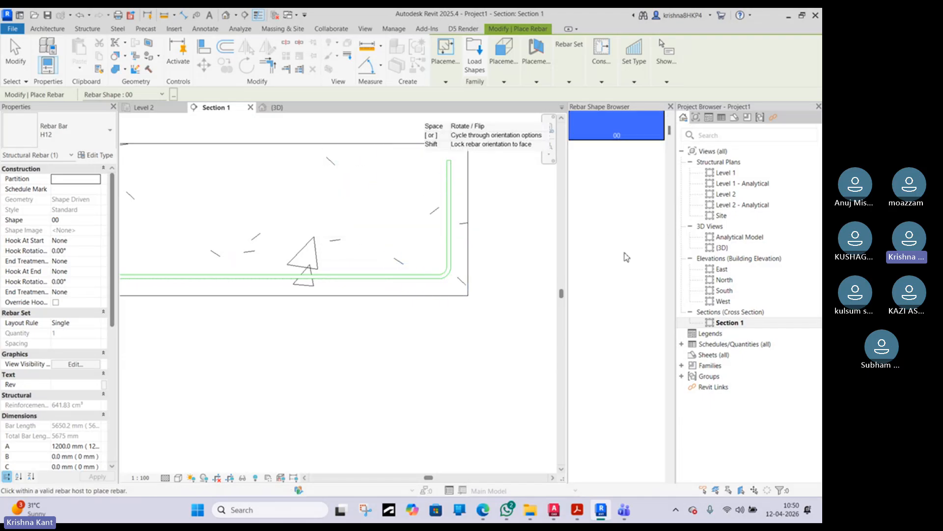
scroll(620, 256, down, 5)
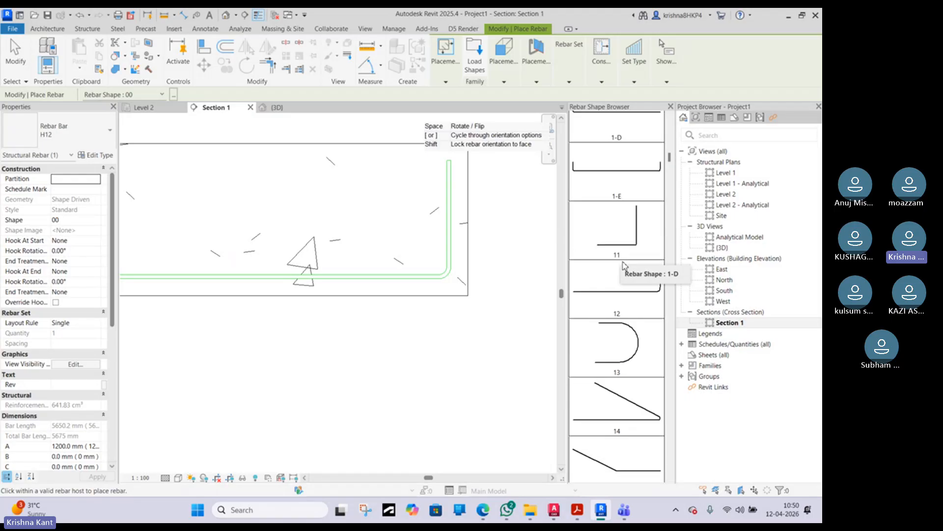
scroll(623, 266, down, 2)
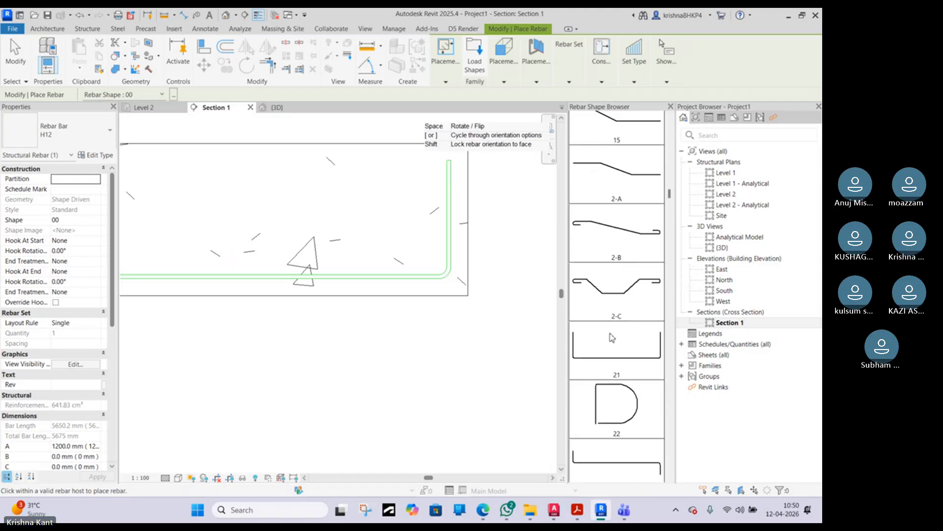
click(612, 339)
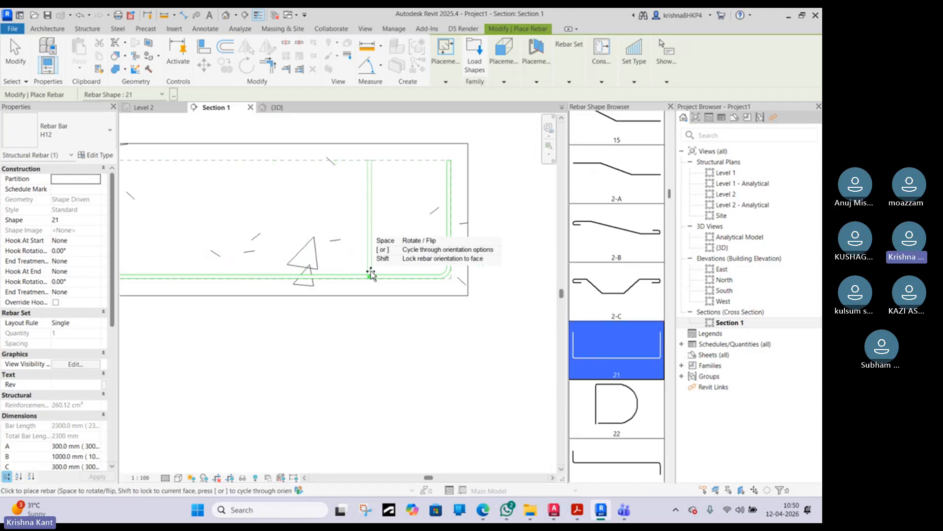
scroll(371, 271, down, 2)
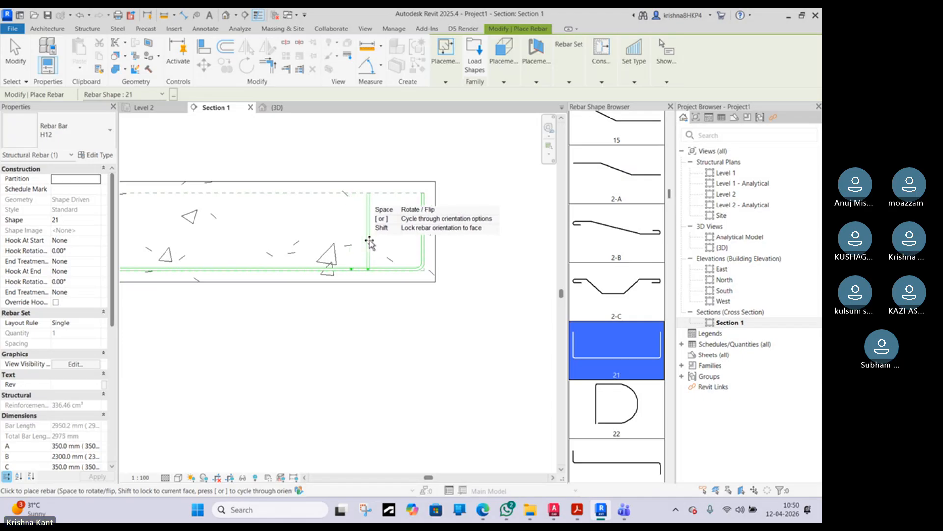
key(Escape)
key(Escape)
- Select the newly placed crosswise shape 21 bar and examine its position among the distributed bars in the 3D view
scroll(353, 275, up, 5)
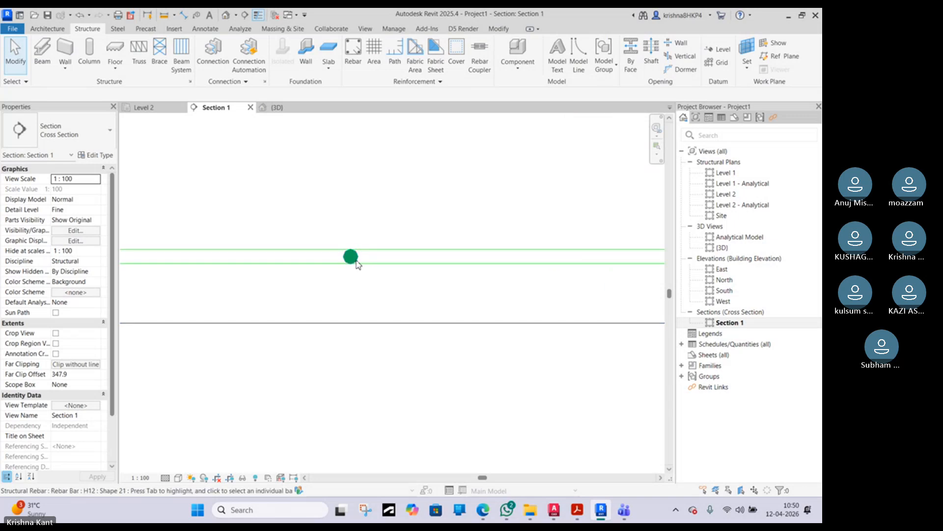
click(356, 265)
scroll(354, 266, down, 5)
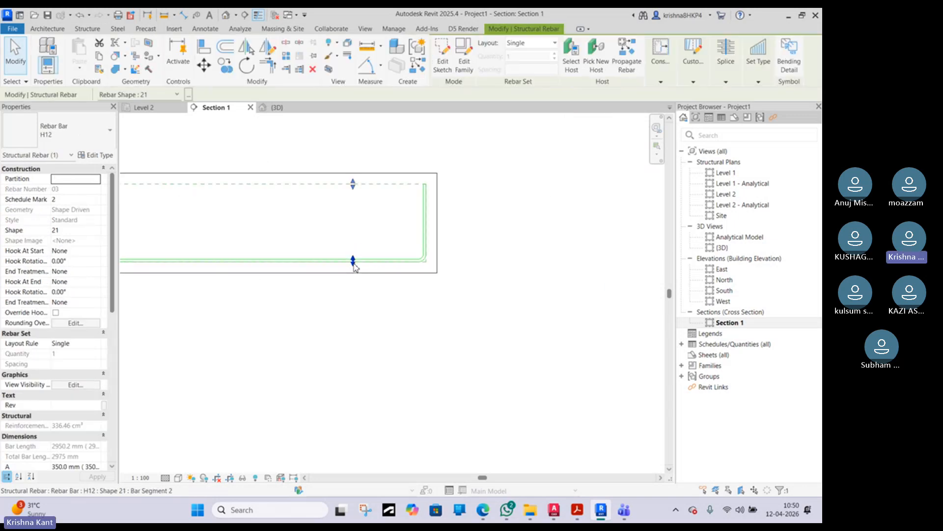
scroll(399, 237, up, 2)
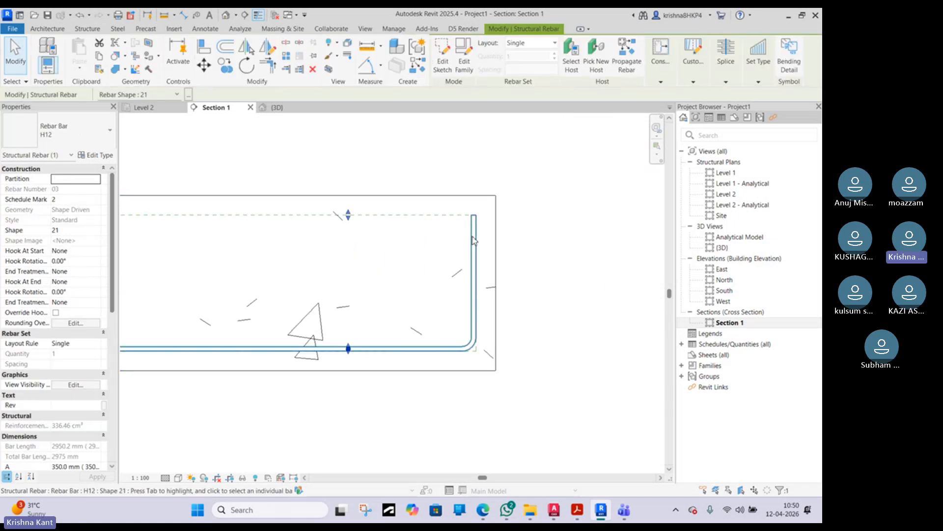
click(277, 107)
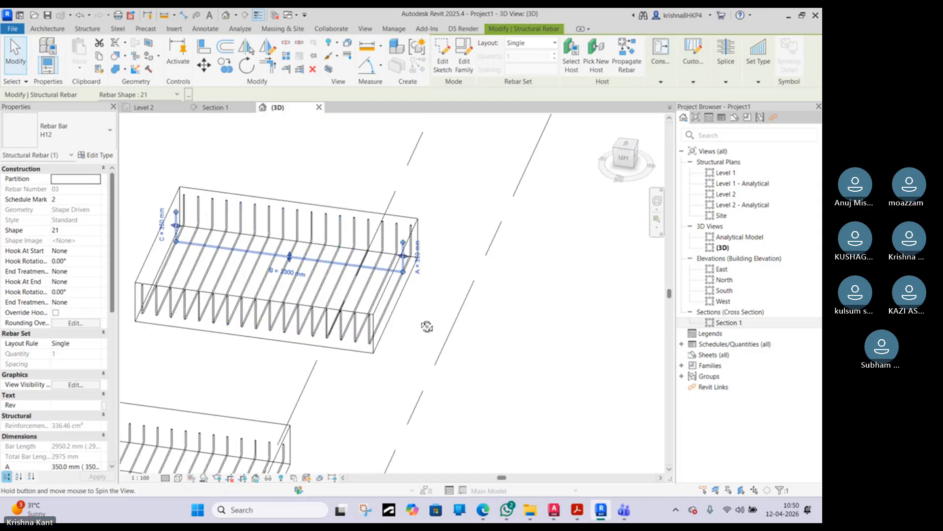
shift+middle_drag(427, 326, 344, 338)
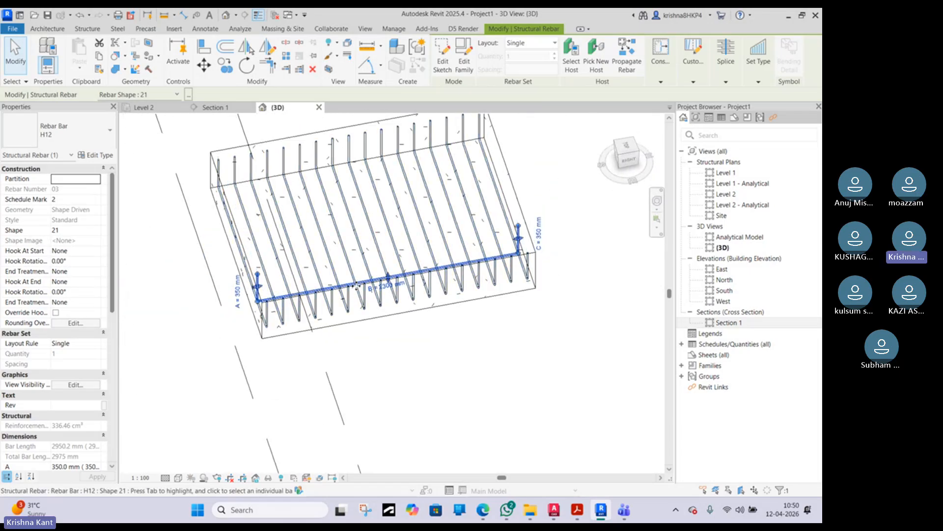
scroll(351, 301, up, 5)
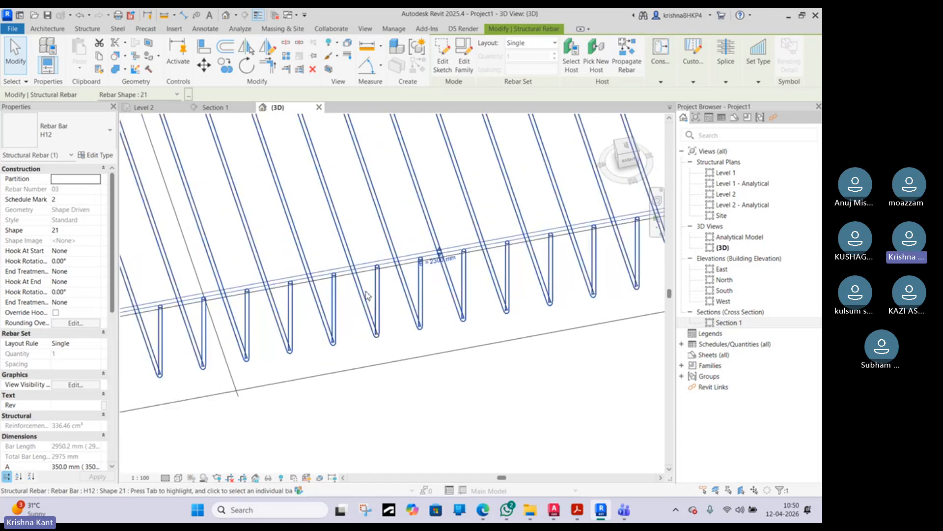
- Extend Section 1's far clip offset to about 1812 mm in the Level 2 plan and check the crosswise bar in the section
click(214, 108)
scroll(345, 292, down, 2)
click(163, 109)
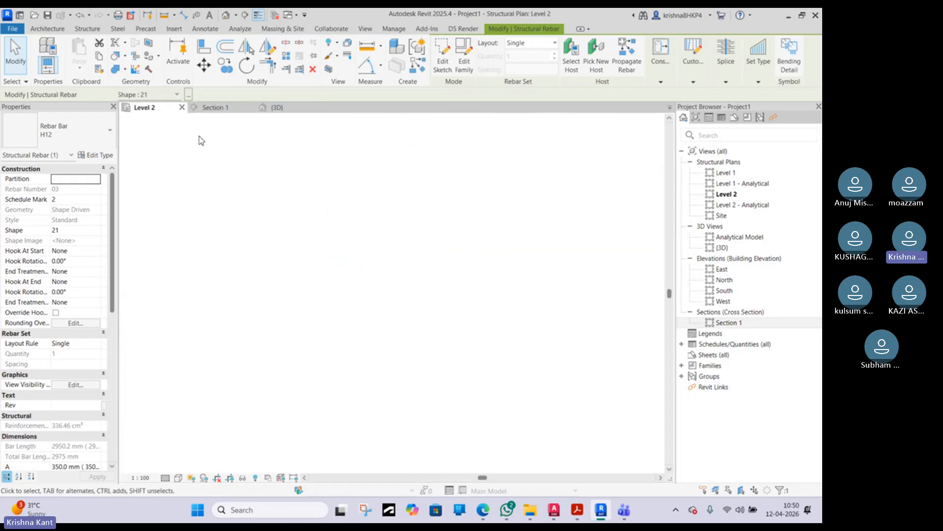
click(369, 288)
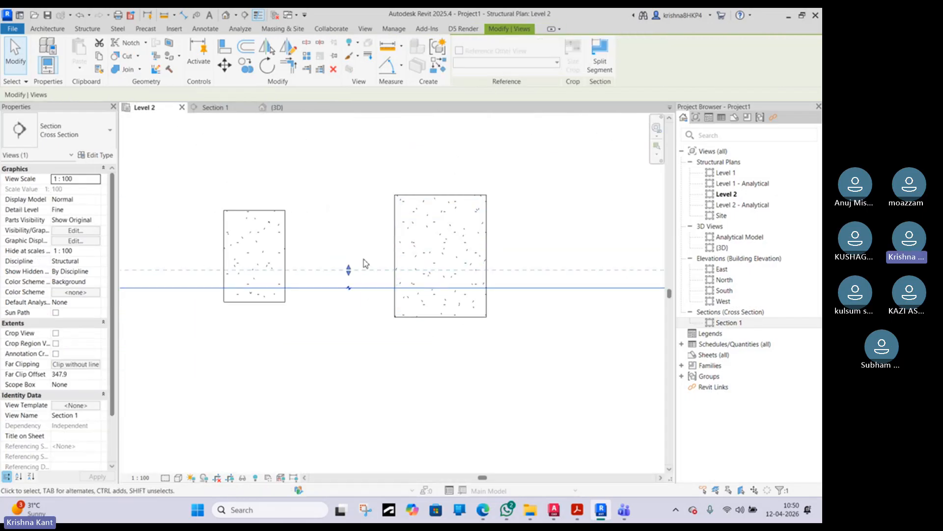
drag(349, 271, 350, 271)
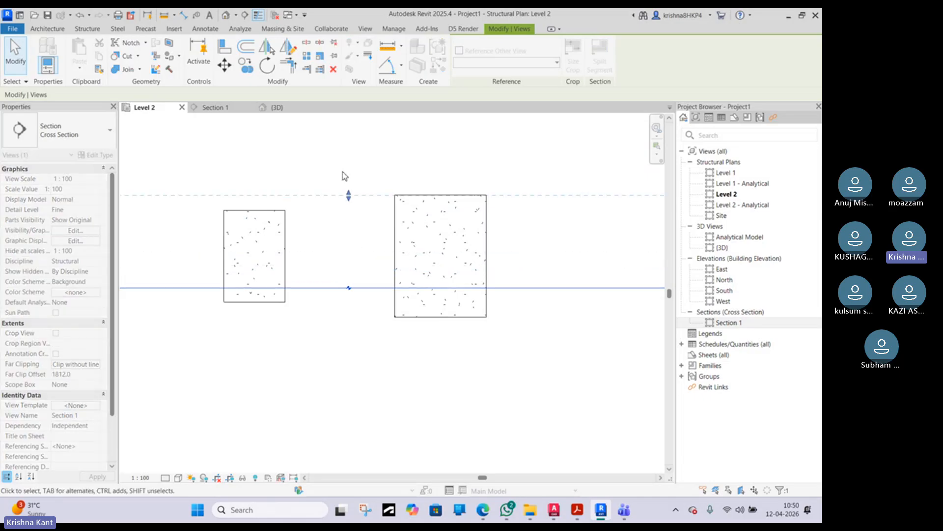
click(222, 106)
scroll(342, 246, up, 2)
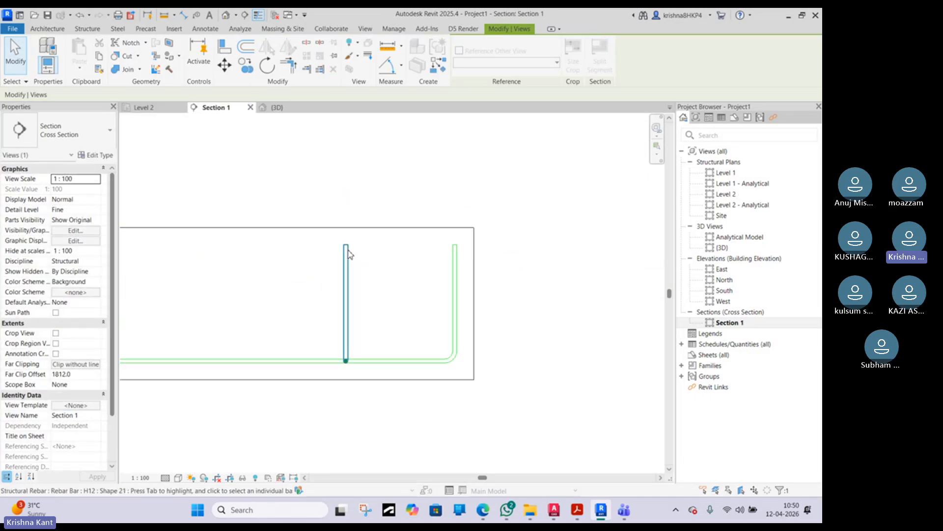
scroll(349, 255, up, 2)
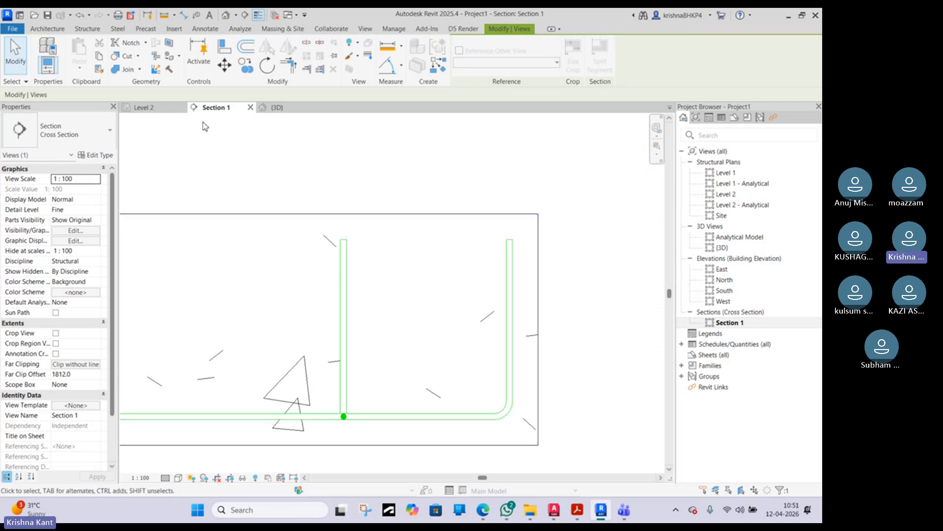
- Shorten Section 1's far clip offset to about 996 mm in the Level 2 plan and view the section
click(166, 111)
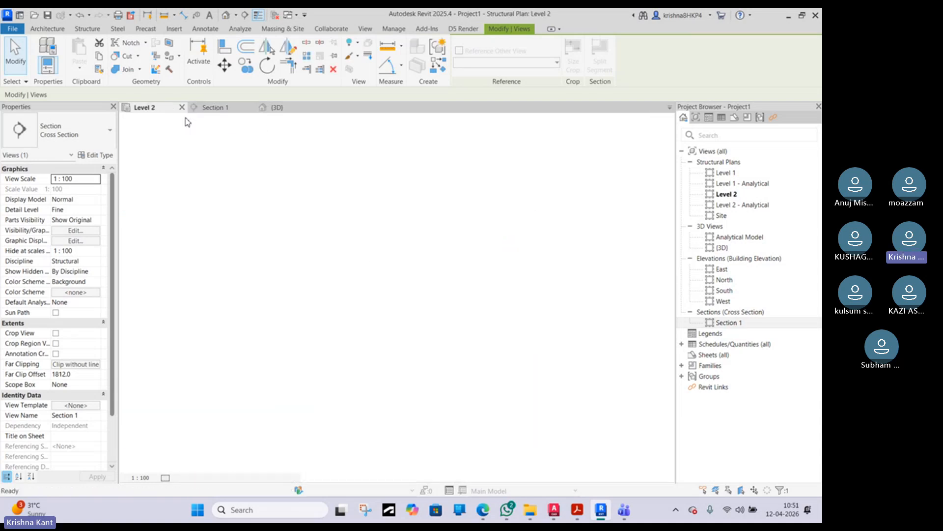
drag(348, 202, 350, 210)
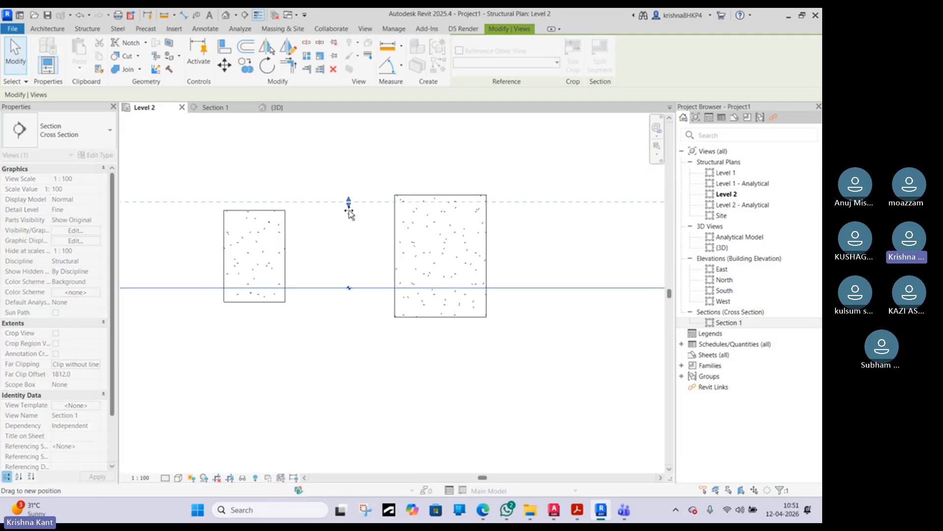
click(238, 109)
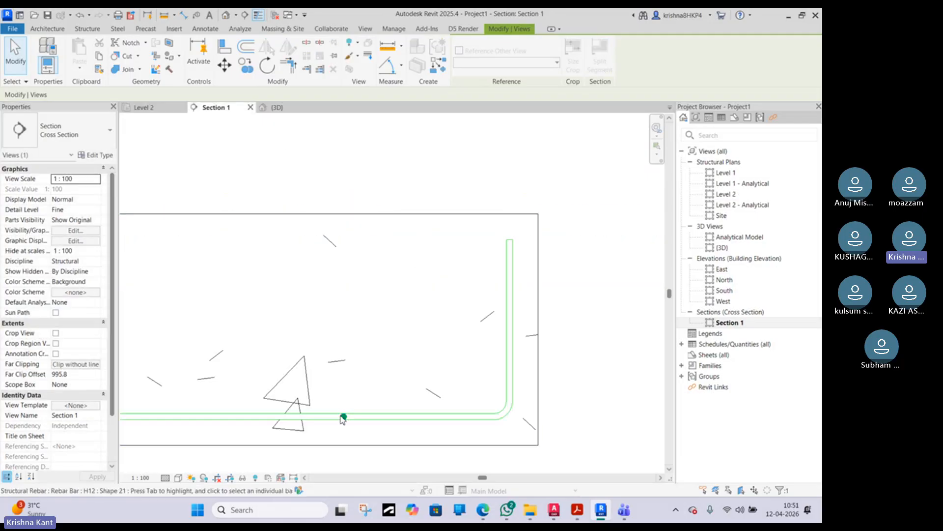
- Extend Section 1's far clip offset to about 1804 mm in the Level 2 plan and return to the section
click(144, 109)
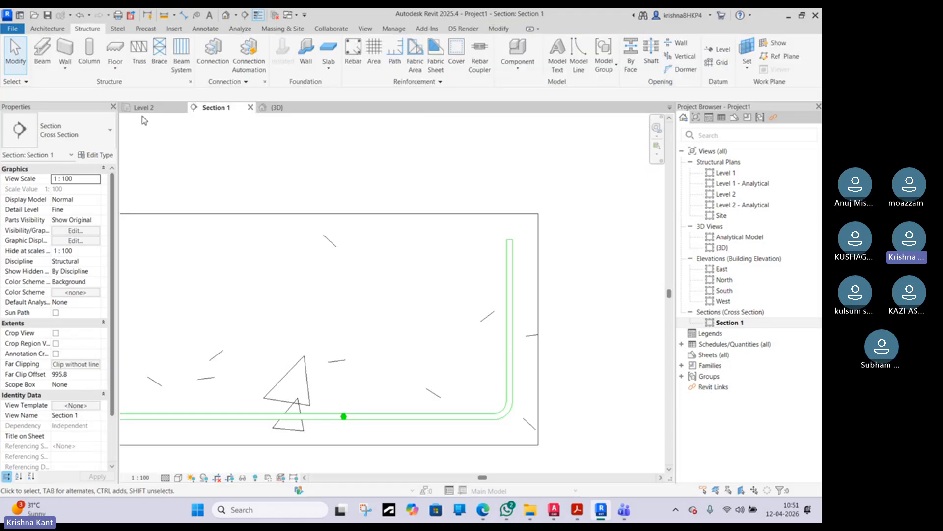
click(366, 288)
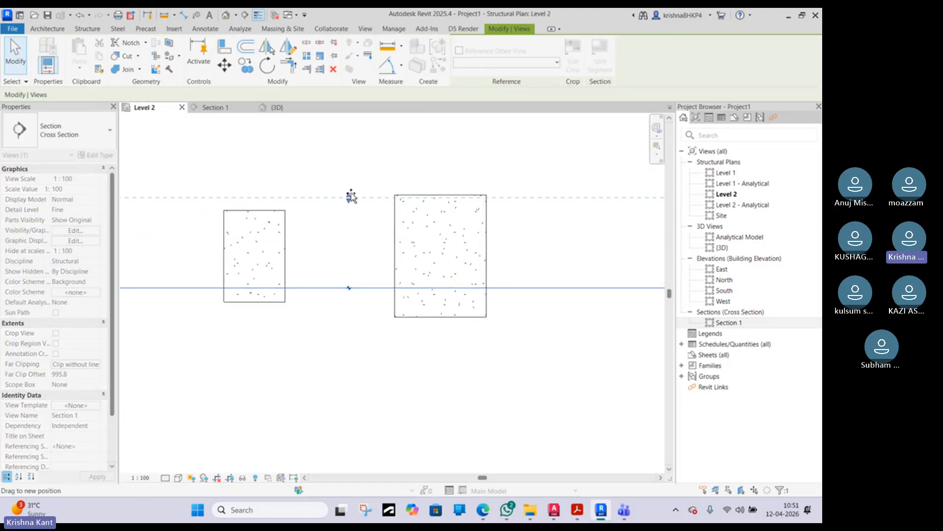
click(216, 107)
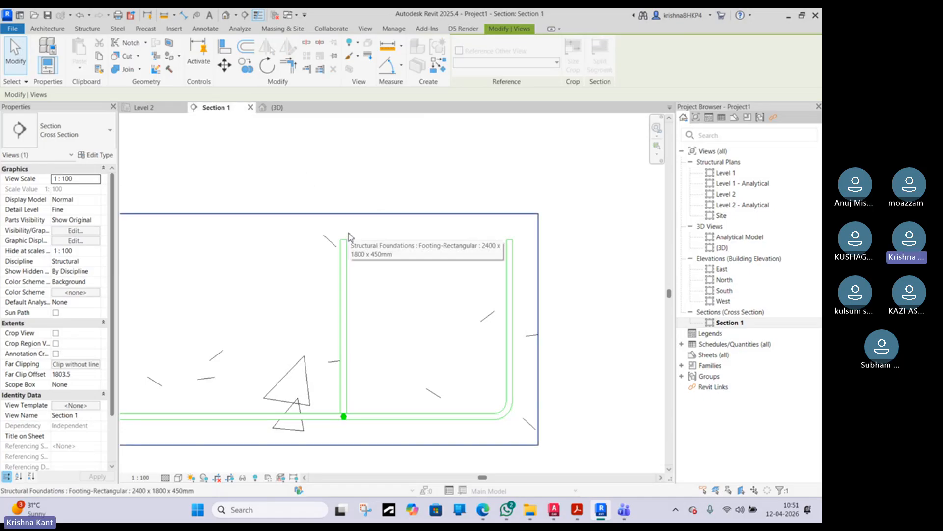
- Select the crosswise bar and examine where it meets the footing's other bottom bar, glancing at the footing reinforcement image in Edge for comparison
click(343, 278)
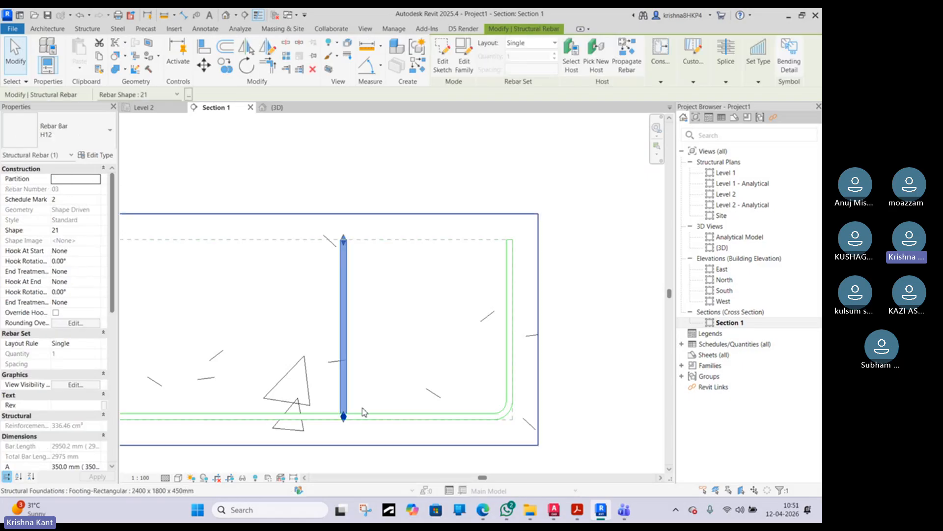
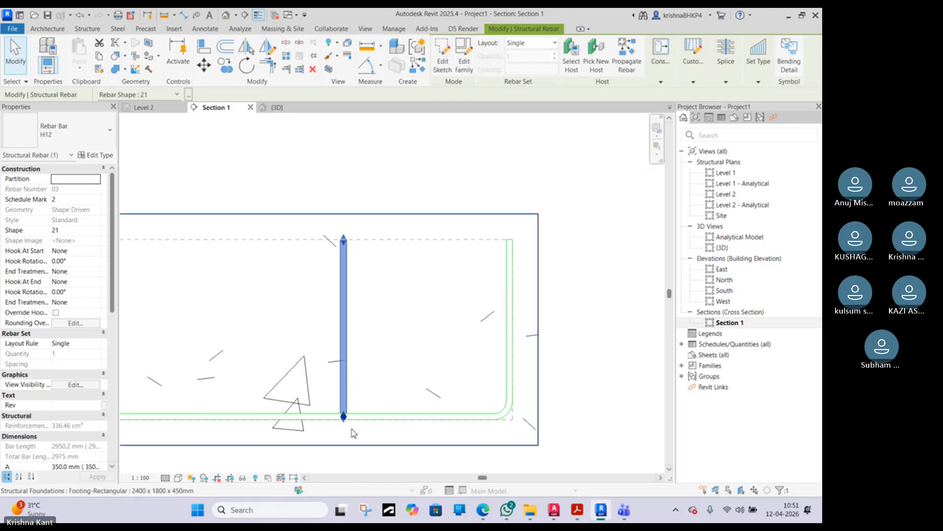
scroll(349, 429, up, 5)
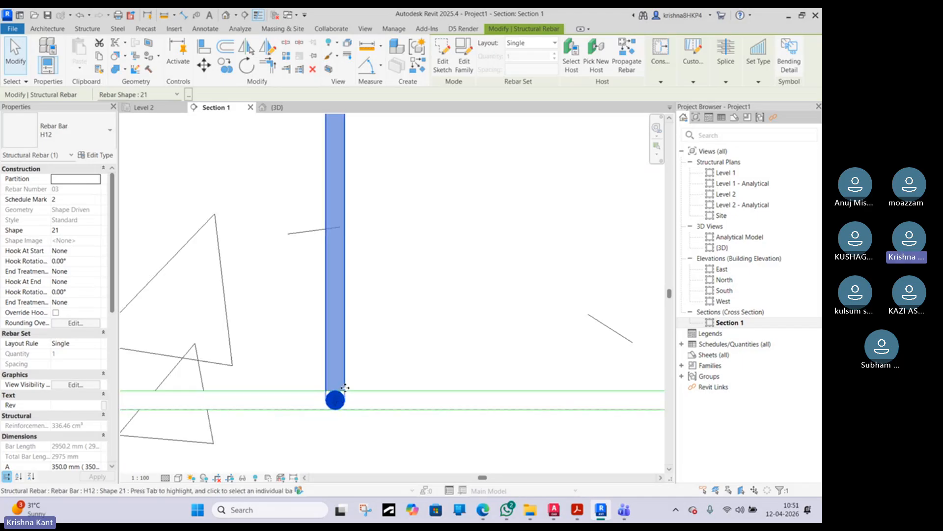
scroll(359, 403, up, 2)
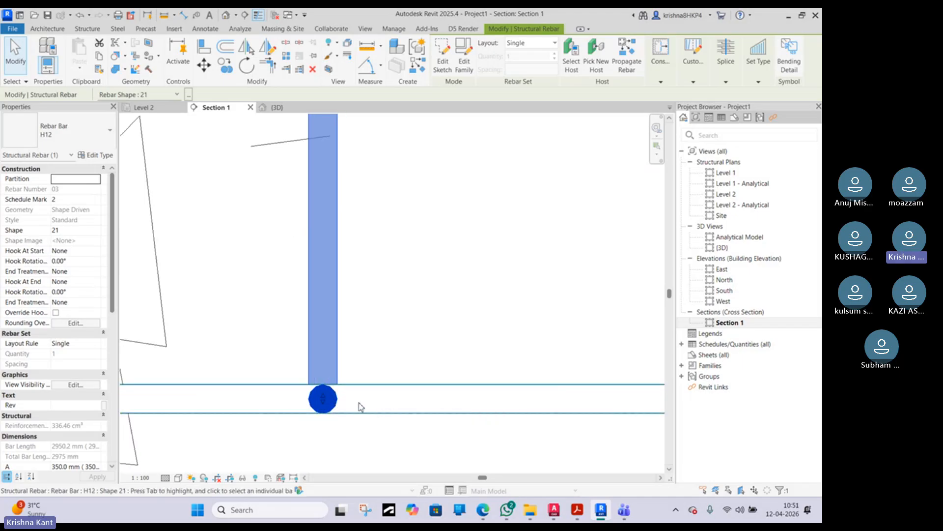
click(483, 515)
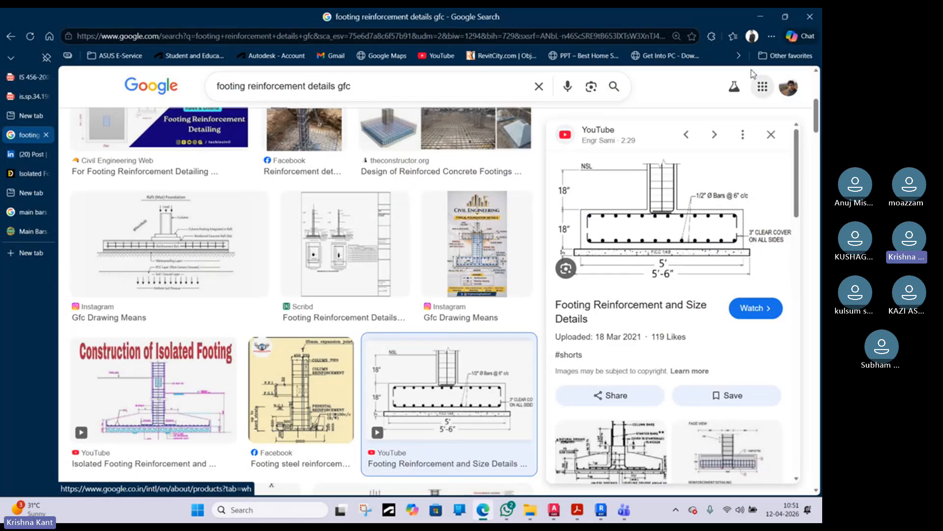
click(766, 23)
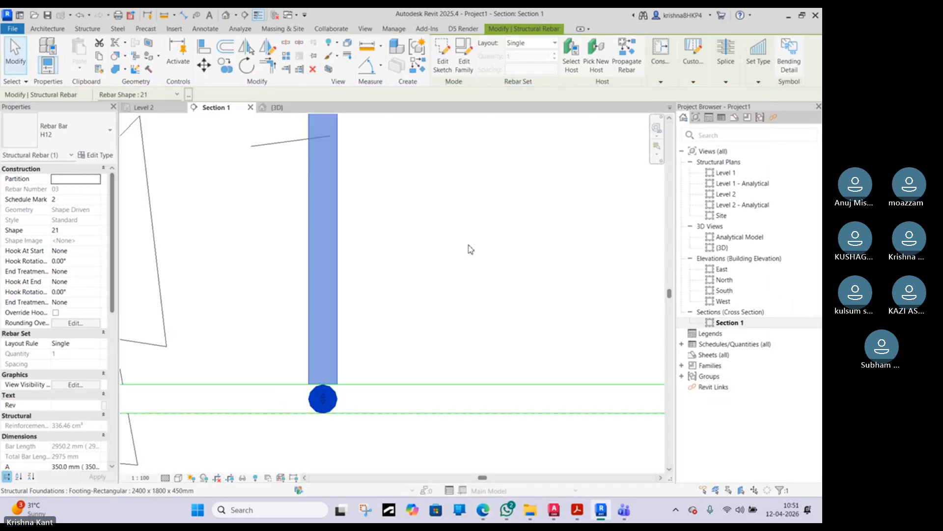
scroll(353, 378, down, 3)
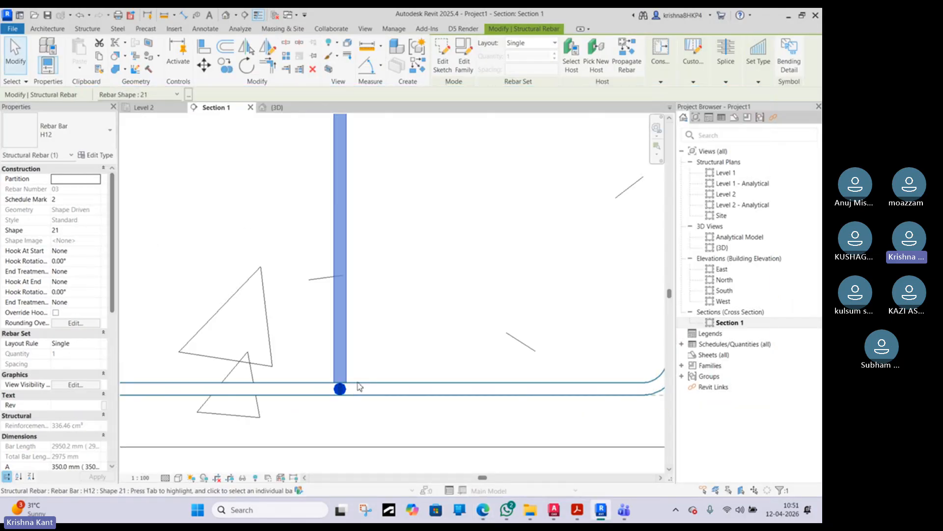
scroll(348, 388, up, 4)
scroll(349, 393, up, 1)
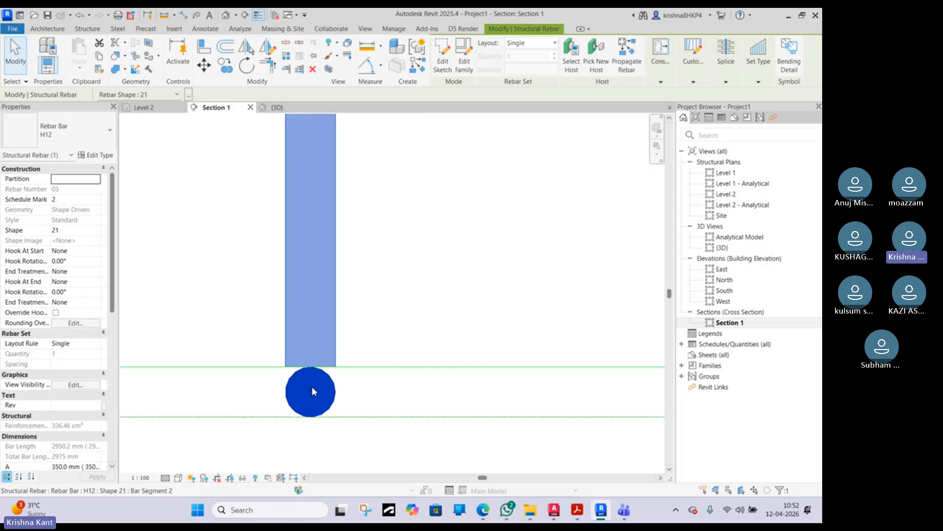
- Raise the crosswise H12 bar in Section 1 so it rests on top of the footing's other bottom bar, and check the contact point
drag(312, 390, 312, 342)
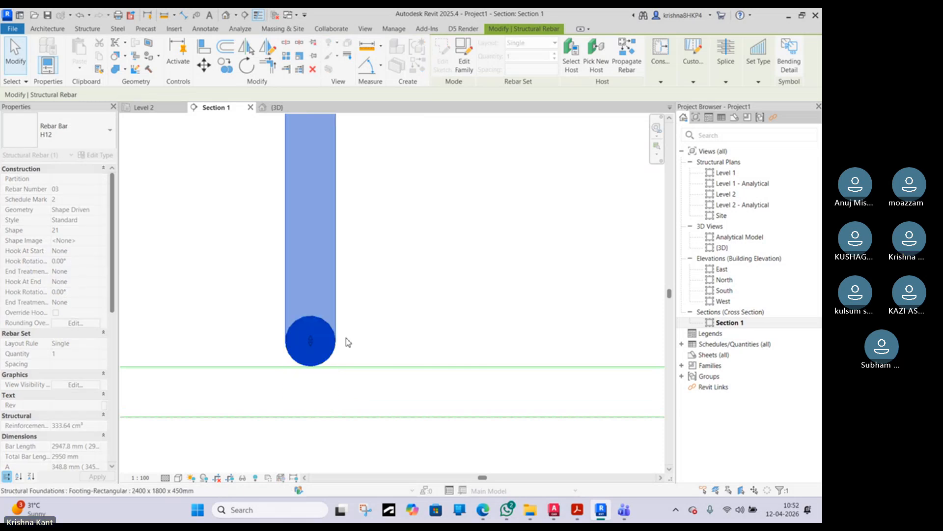
scroll(340, 341, down, 2)
scroll(339, 341, down, 3)
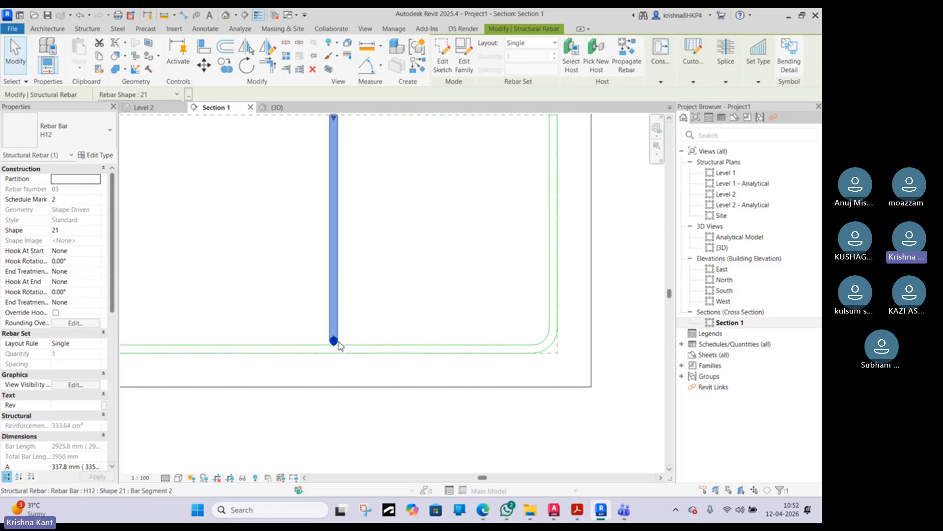
scroll(339, 345, down, 3)
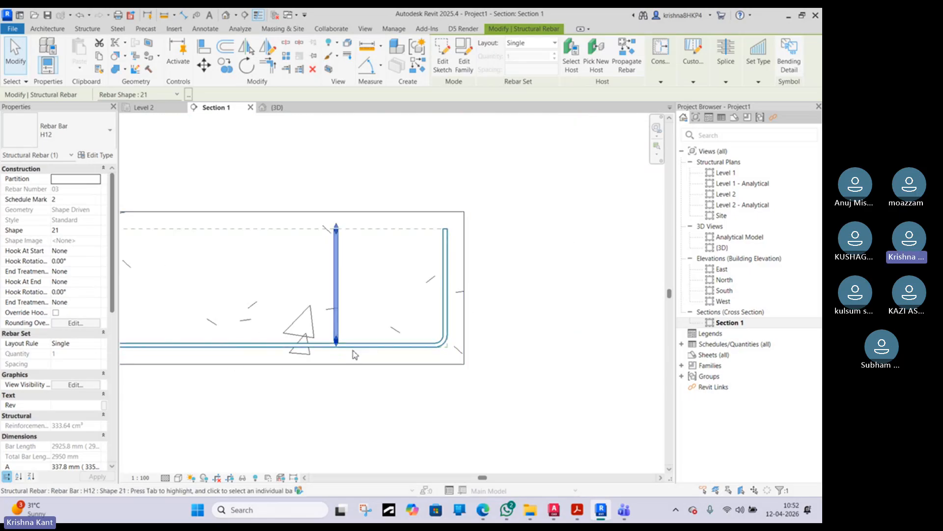
scroll(349, 364, up, 2)
click(362, 439)
scroll(331, 325, up, 5)
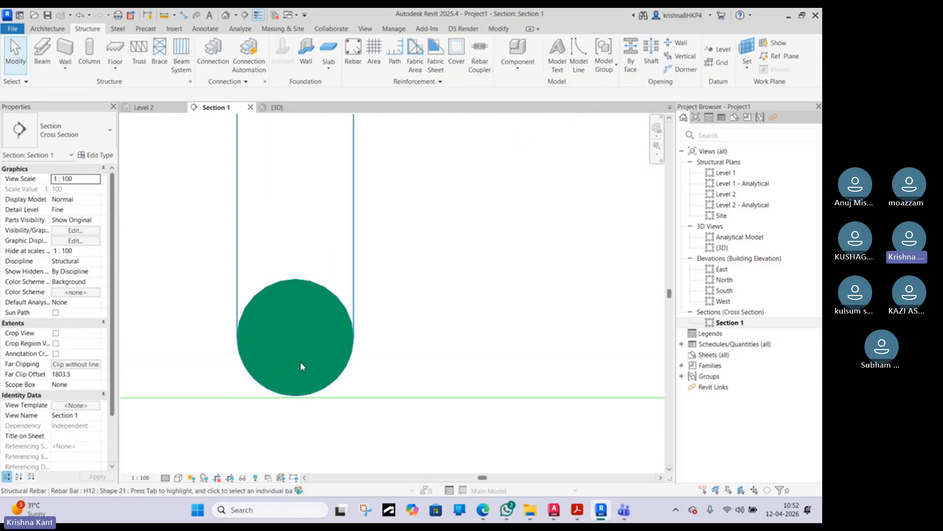
scroll(333, 380, down, 2)
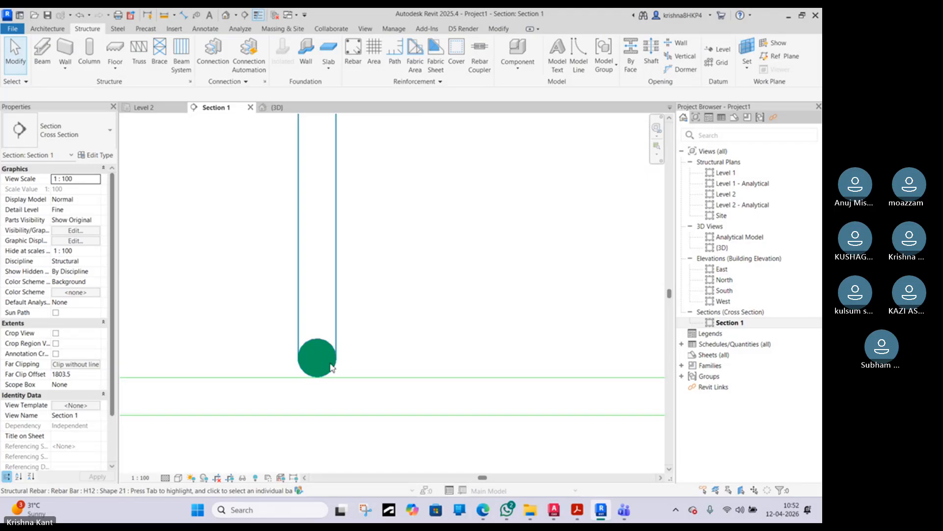
scroll(333, 368, down, 2)
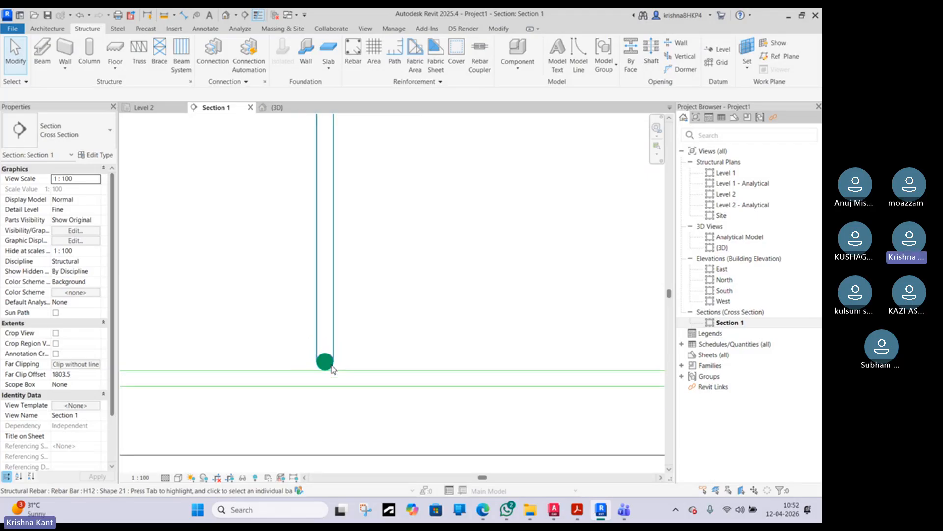
click(333, 368)
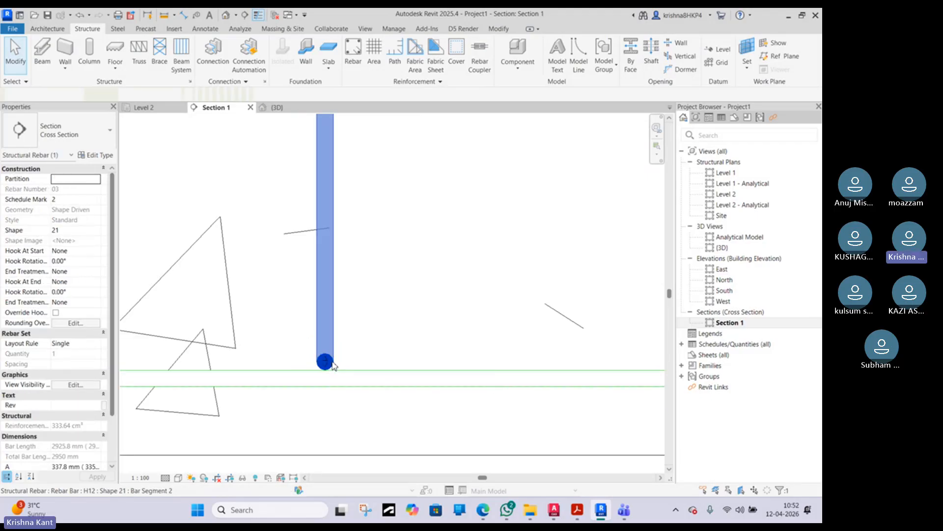
scroll(333, 369, down, 4)
- Select the larger footing's 150 mm spaced bar set and compare its upturned legs with the smaller footing's bars
click(443, 339)
scroll(404, 339, up, 2)
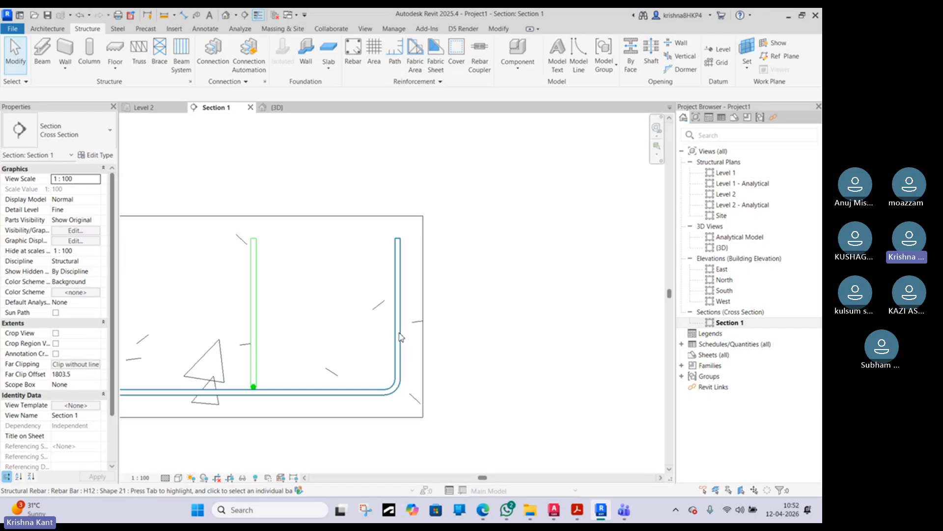
click(400, 337)
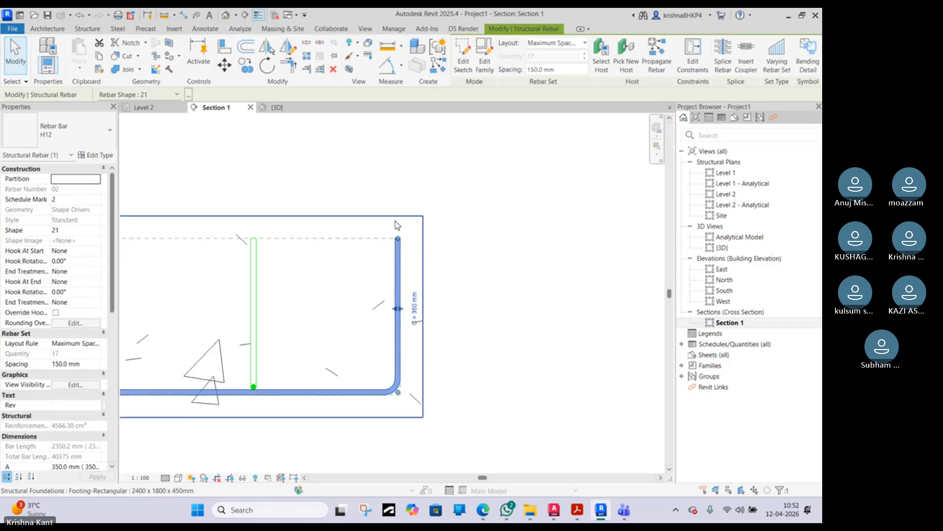
scroll(398, 239, up, 1)
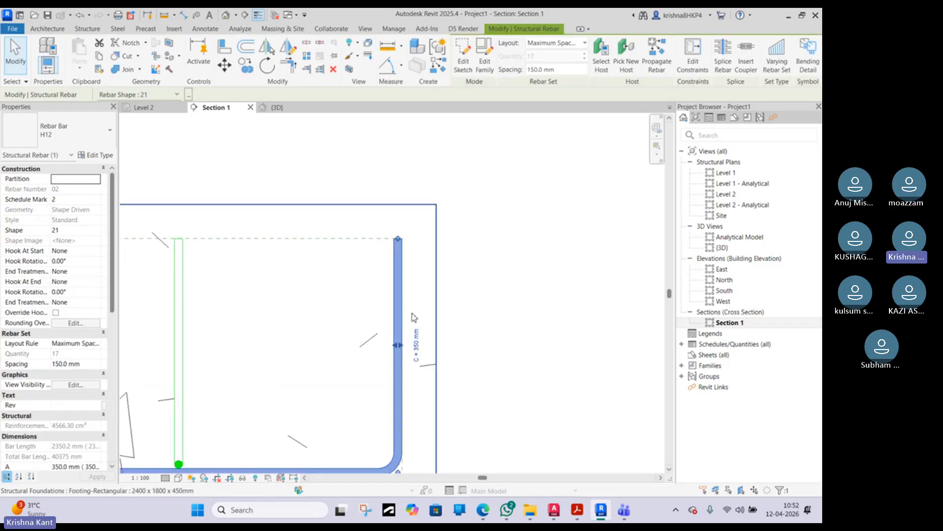
scroll(411, 302, down, 2)
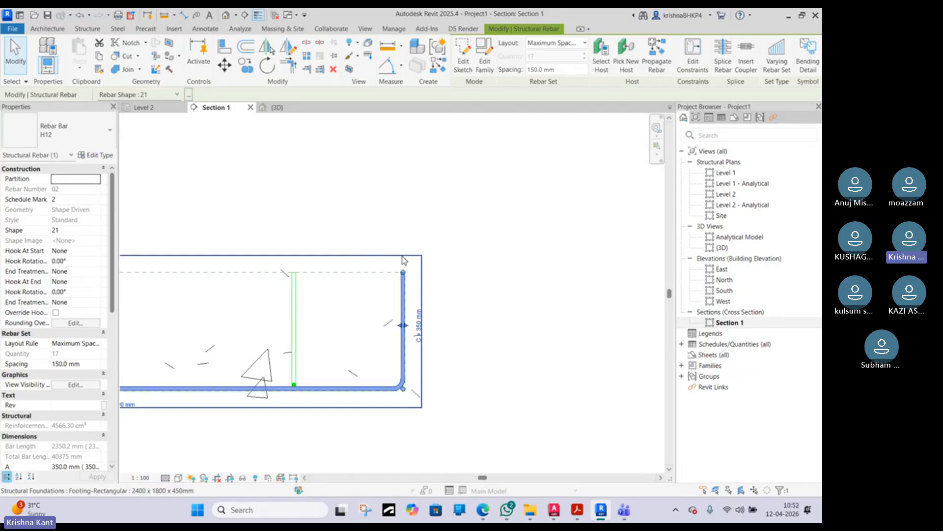
scroll(480, 352, down, 4)
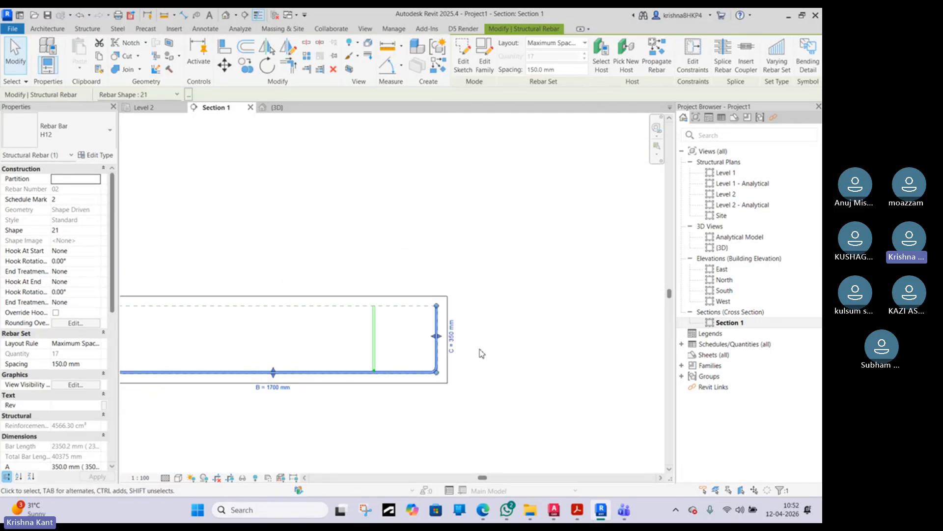
scroll(326, 349, up, 6)
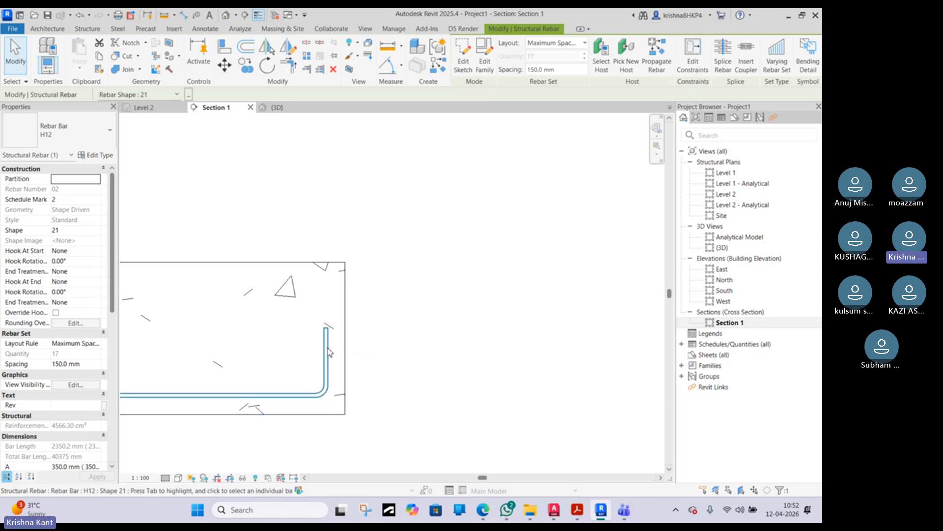
scroll(328, 349, down, 3)
scroll(328, 344, down, 2)
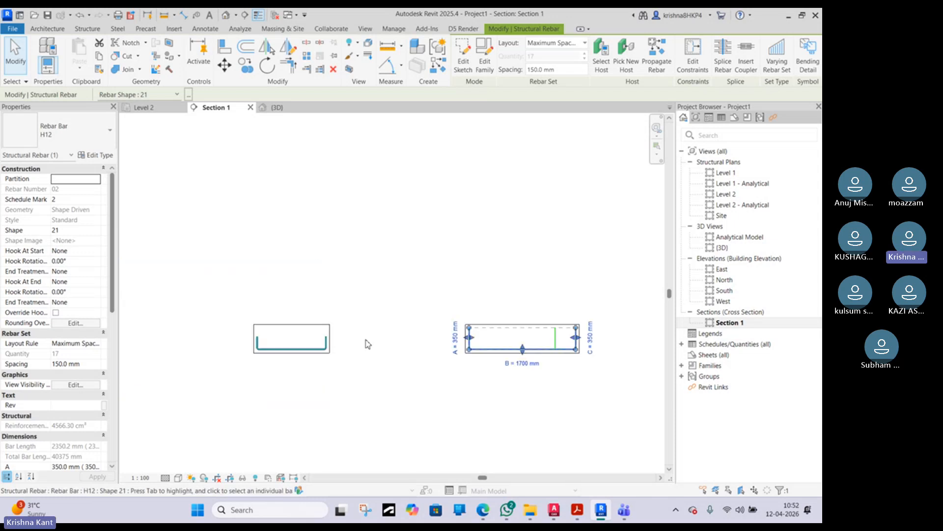
scroll(468, 331, up, 5)
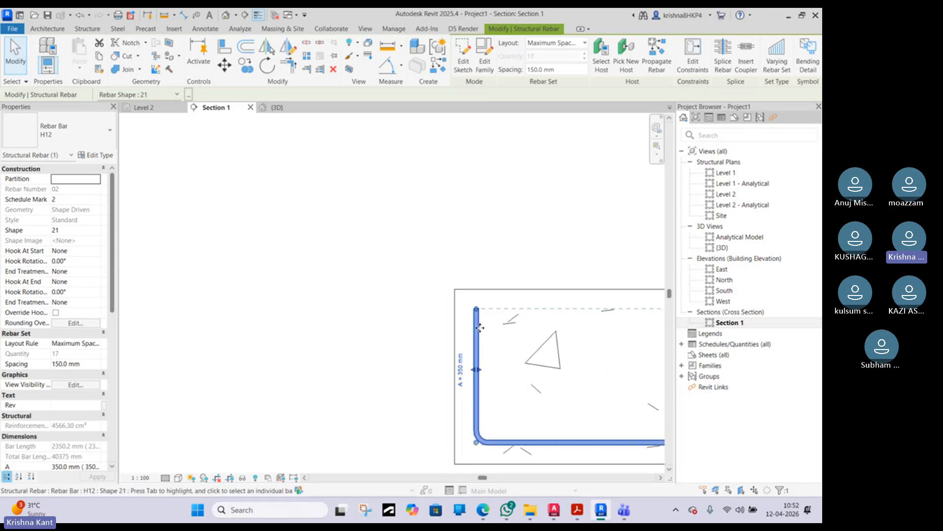
- Edit the bar set's sketch and shorten its left upturned leg to about 230 mm
middle_drag(480, 327, 285, 269)
click(462, 66)
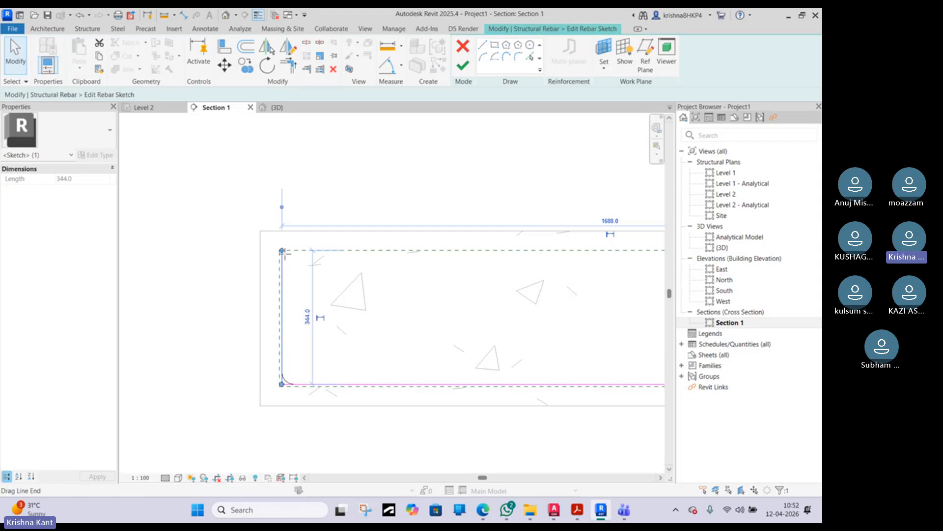
drag(282, 251, 282, 285)
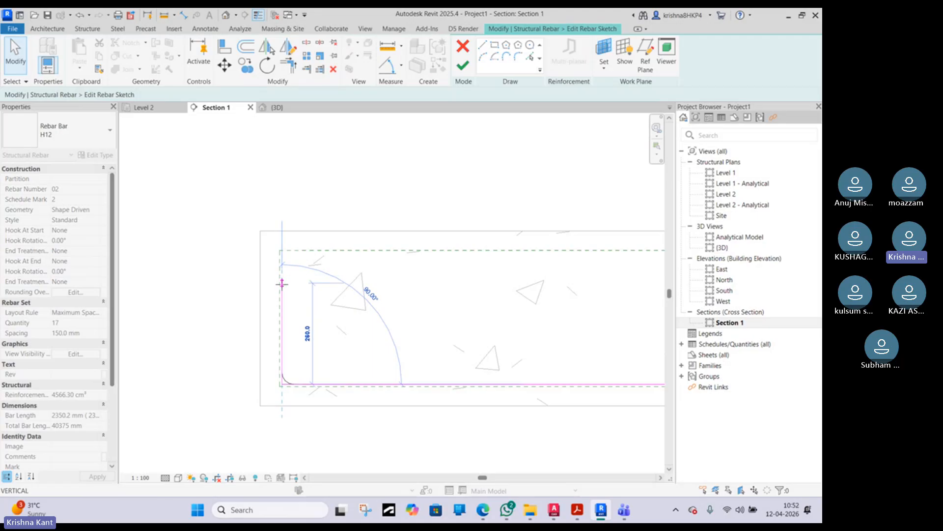
scroll(282, 284, up, 2)
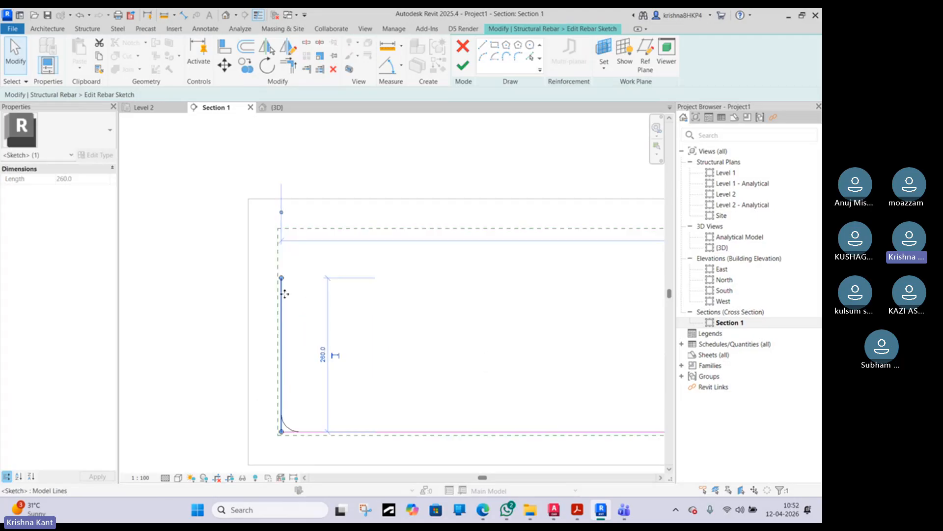
drag(283, 284, 281, 298)
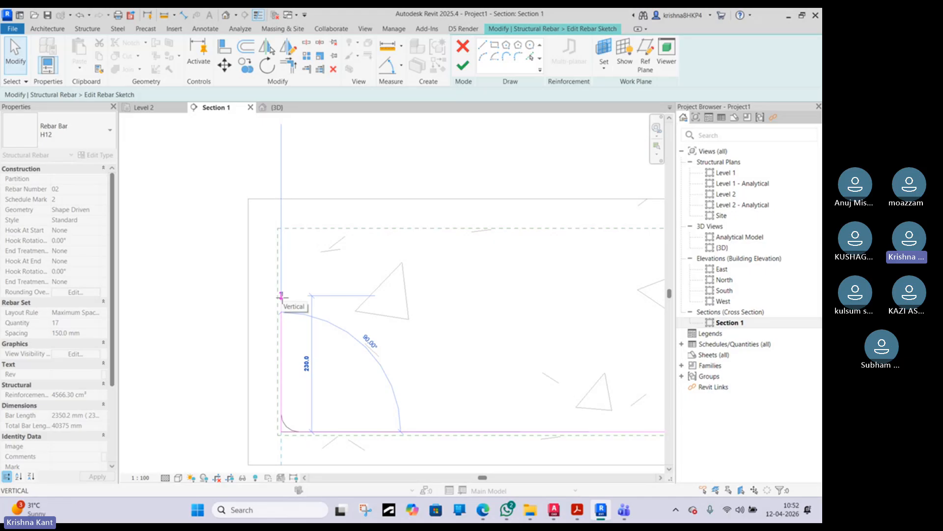
drag(282, 296, 282, 297)
scroll(205, 317, down, 5)
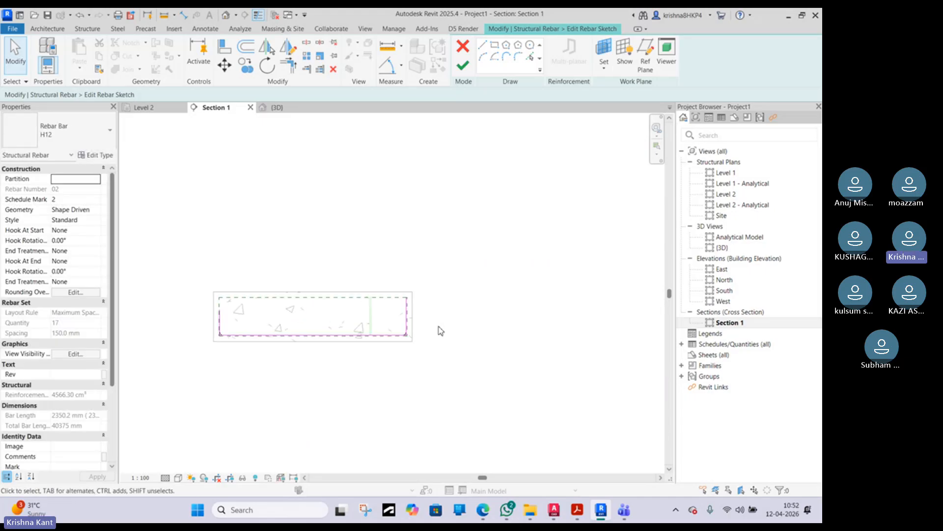
- Shorten the bar set's right upturned leg to about 230 mm and finish the rebar sketch
scroll(412, 322, up, 3)
click(402, 279)
drag(406, 280, 403, 309)
scroll(401, 300, up, 2)
scroll(402, 306, up, 2)
scroll(403, 309, down, 4)
scroll(403, 309, down, 3)
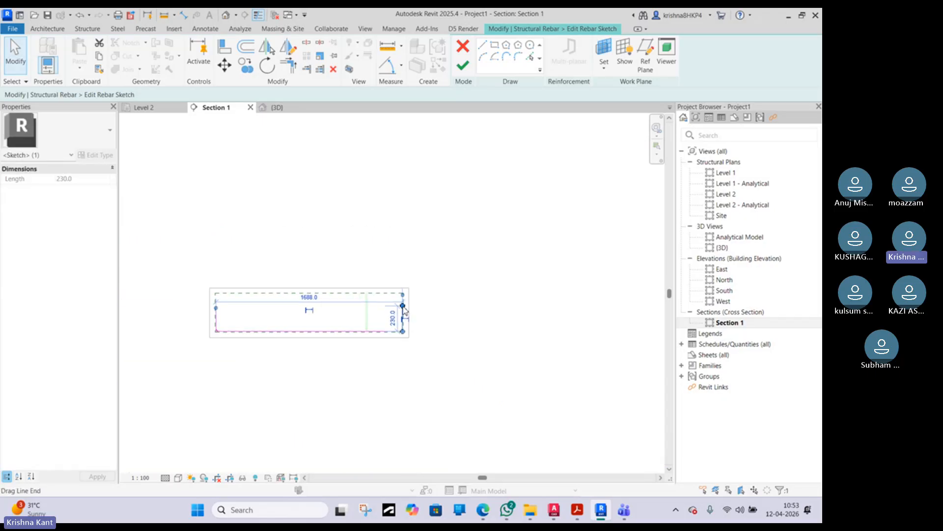
click(465, 67)
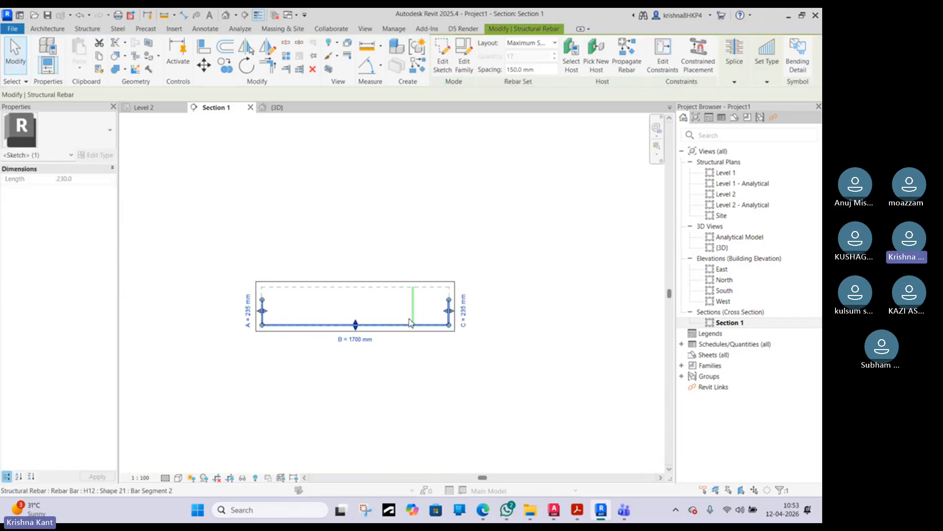
scroll(416, 311, up, 2)
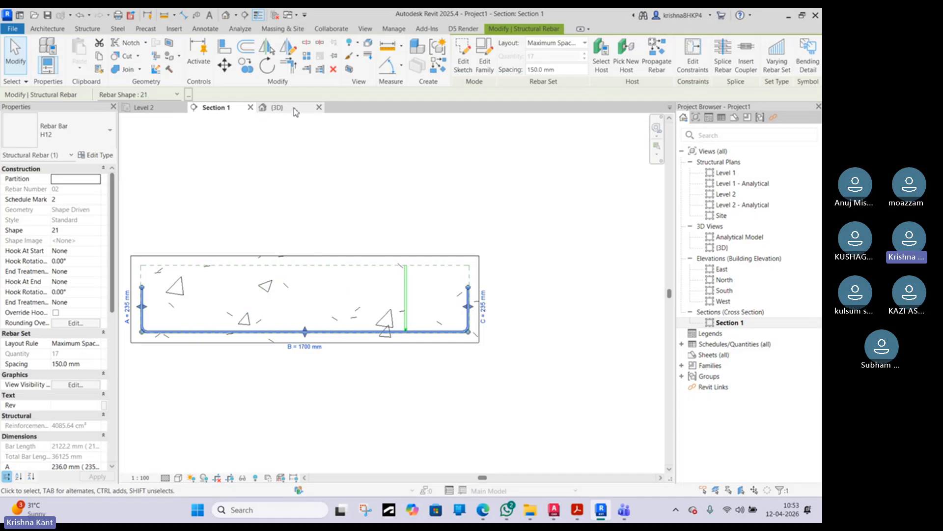
- Create a vertical section through the larger footing in the Level 2 plan and open the new section view
click(171, 113)
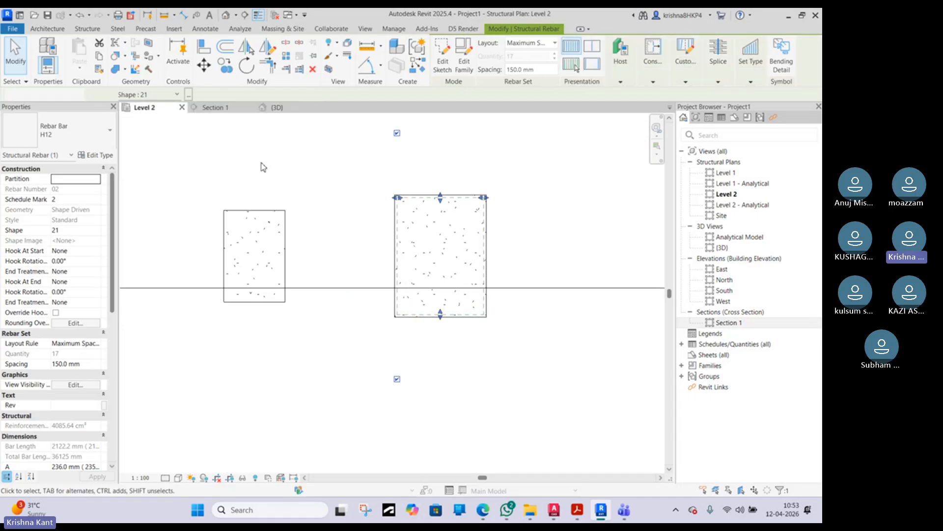
click(352, 272)
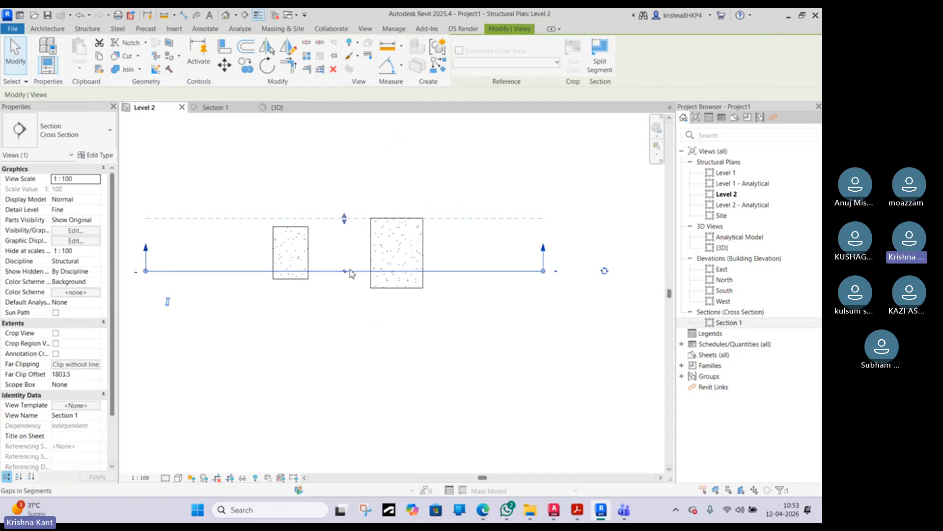
key(c)
key(s)
click(389, 186)
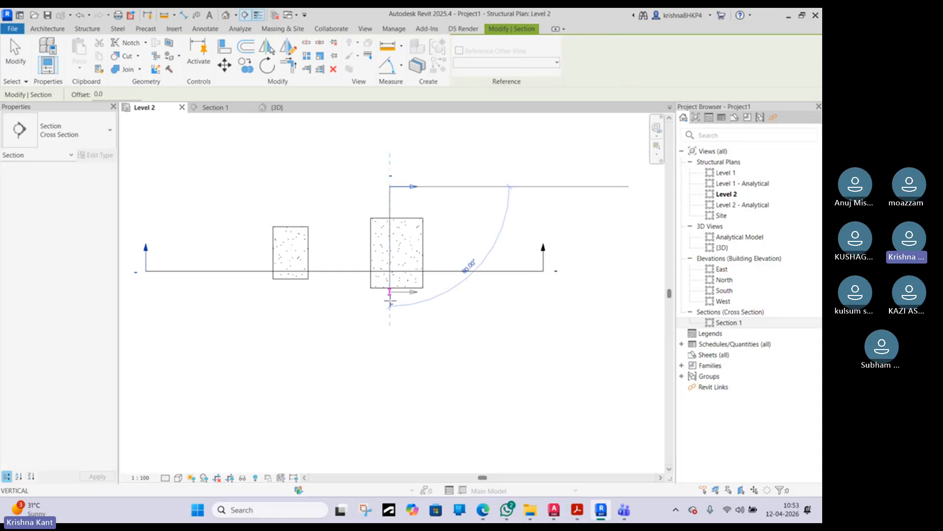
click(390, 308)
key(Escape)
click(412, 187)
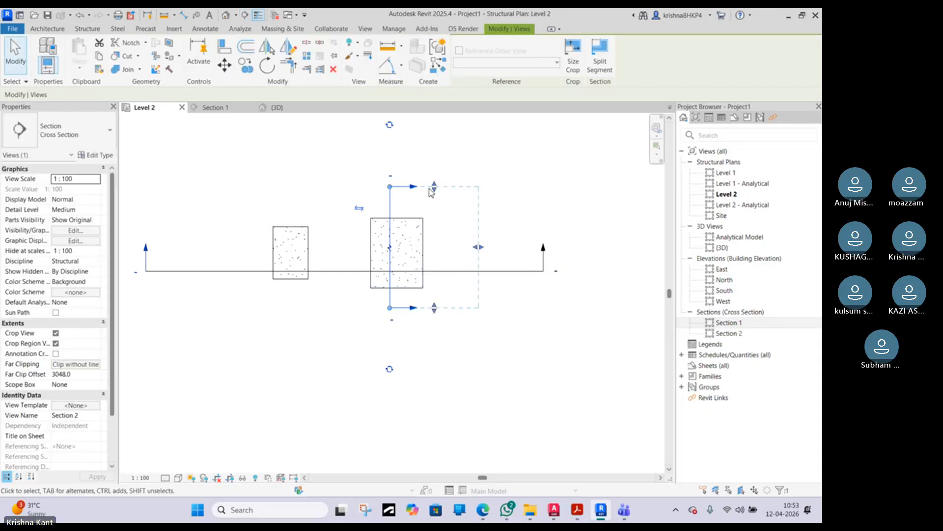
double_click(414, 187)
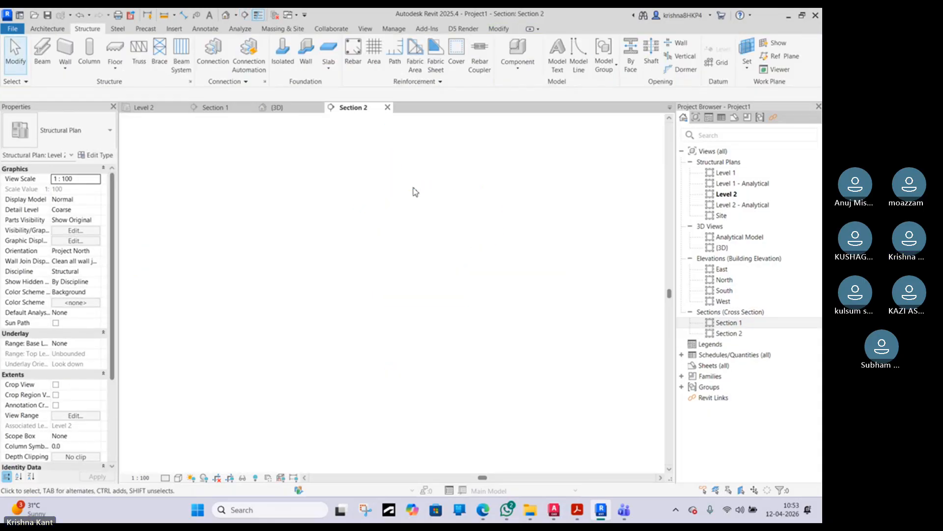
- Edit the crosswise bar's sketch in Section 2 and shorten its right upturned leg to 220 mm
scroll(386, 241, up, 5)
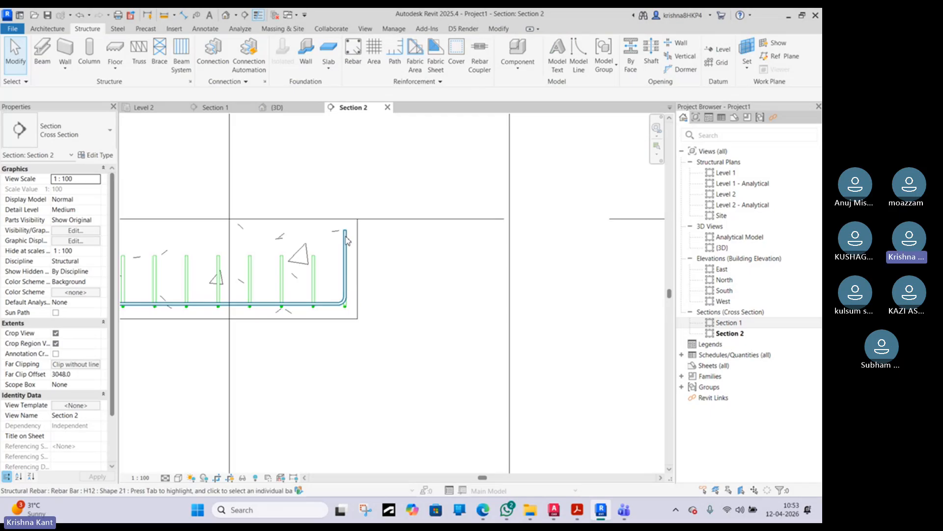
click(344, 246)
scroll(349, 244, up, 3)
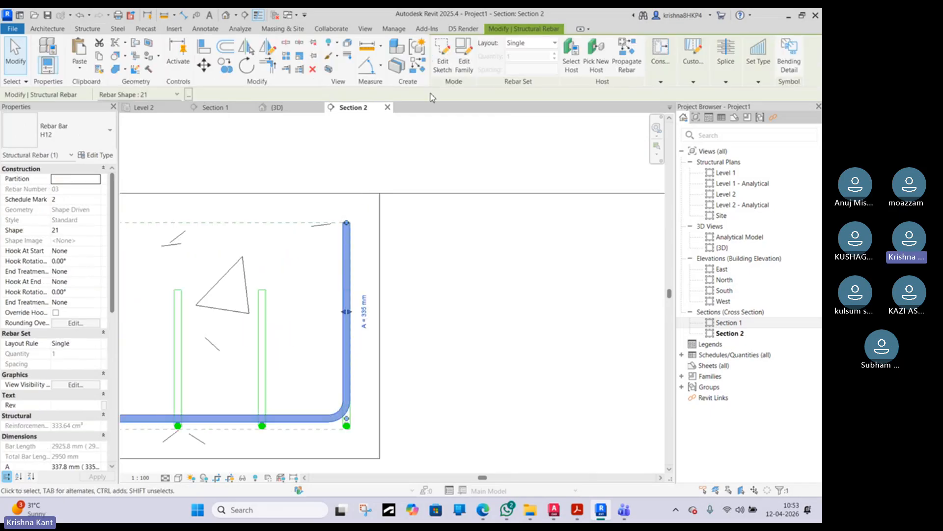
double_click(338, 237)
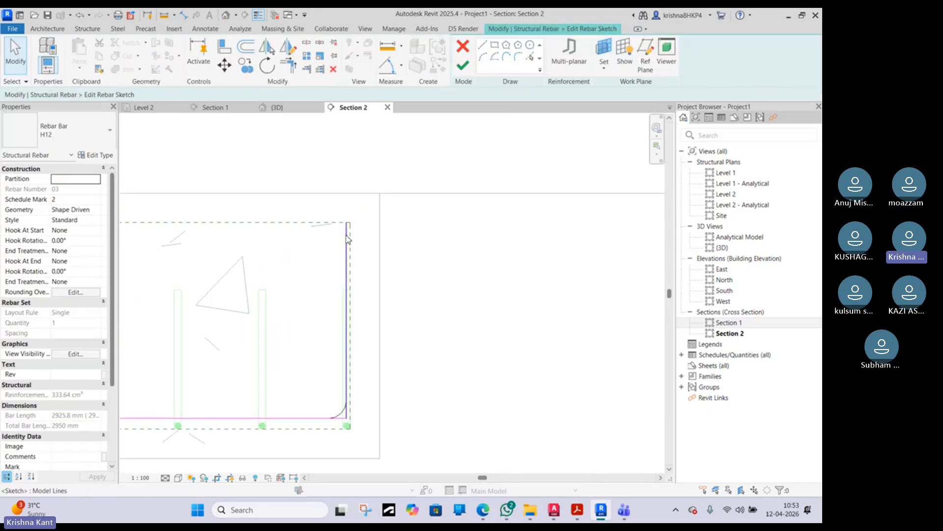
drag(359, 279, 348, 290)
scroll(347, 291, up, 3)
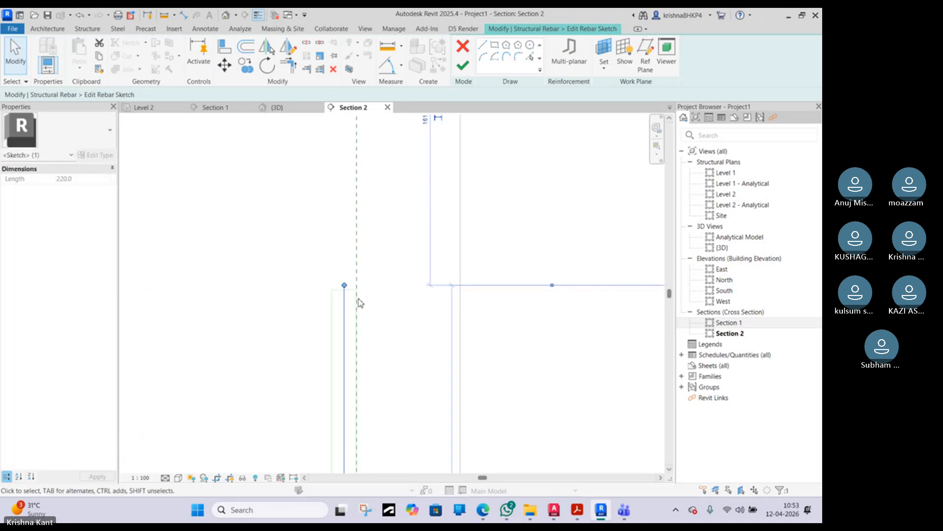
scroll(358, 304, down, 1)
click(411, 421)
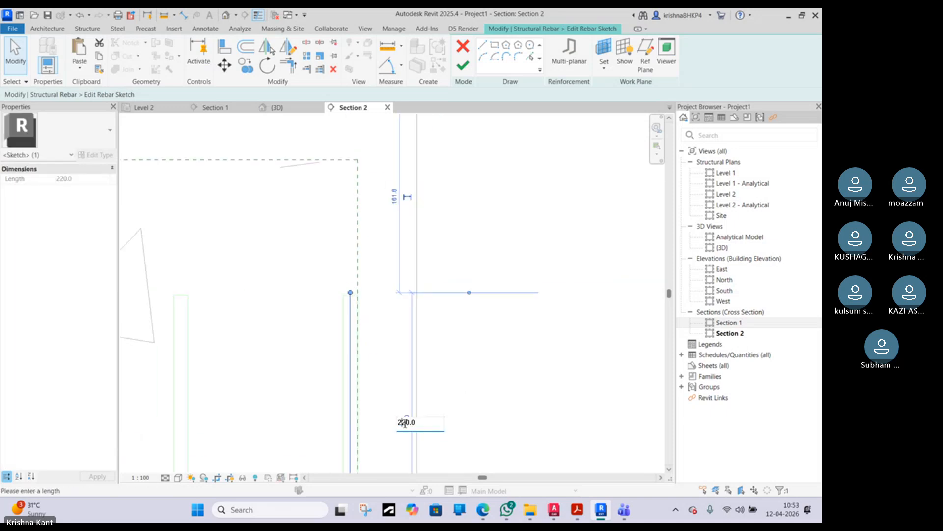
key(Return)
- Shorten the crosswise bar's left upturned leg to about 225 mm and finish the rebar sketch
scroll(363, 326, down, 4)
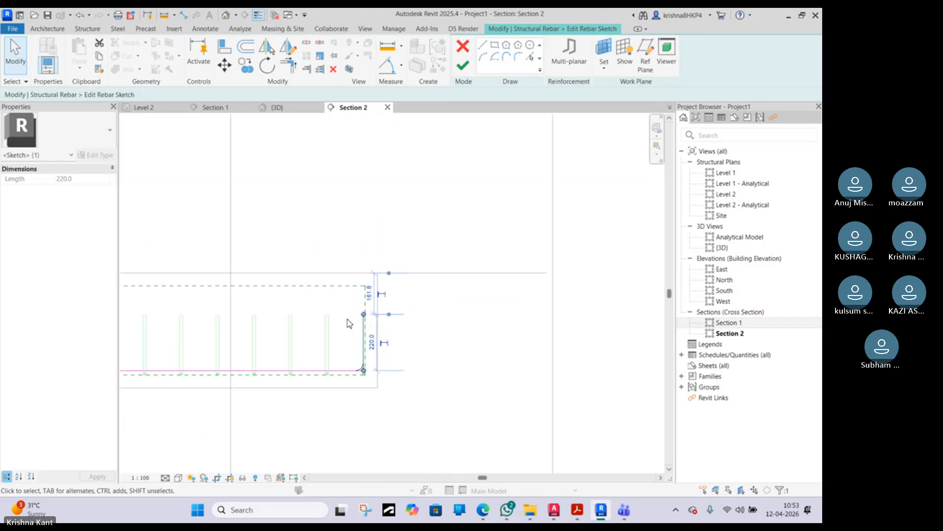
middle_drag(305, 327, 553, 293)
click(238, 262)
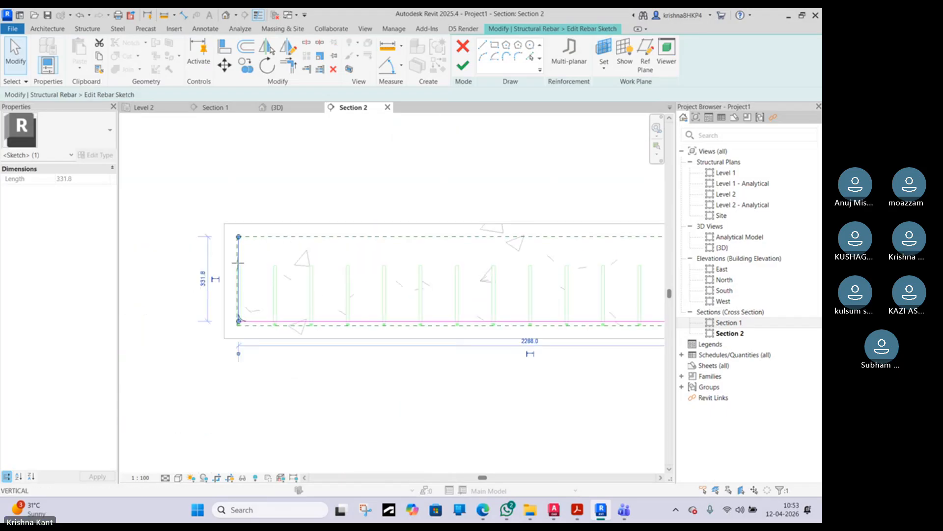
key(Escape)
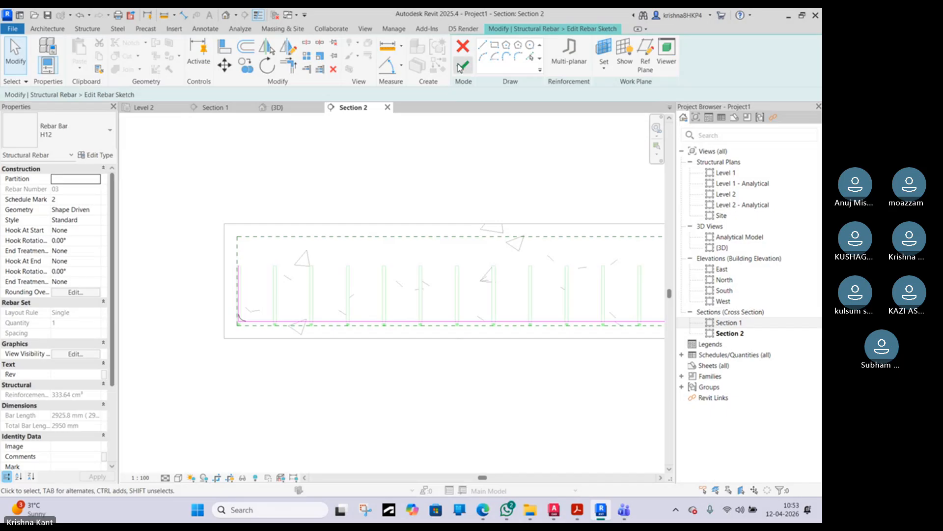
click(462, 66)
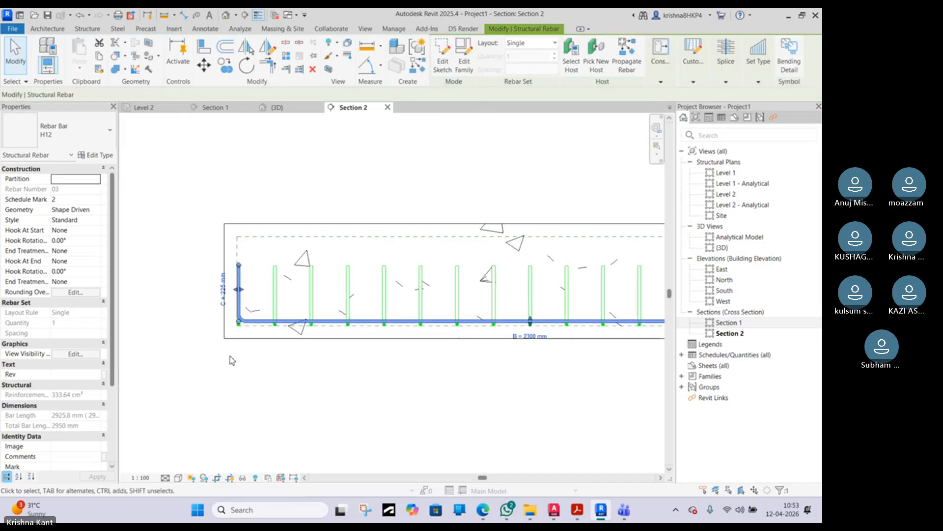
- Shift the crosswise bar's left upturned leg inward so it clears the first bottom bar in Section 2
scroll(239, 321, up, 4)
scroll(238, 321, up, 5)
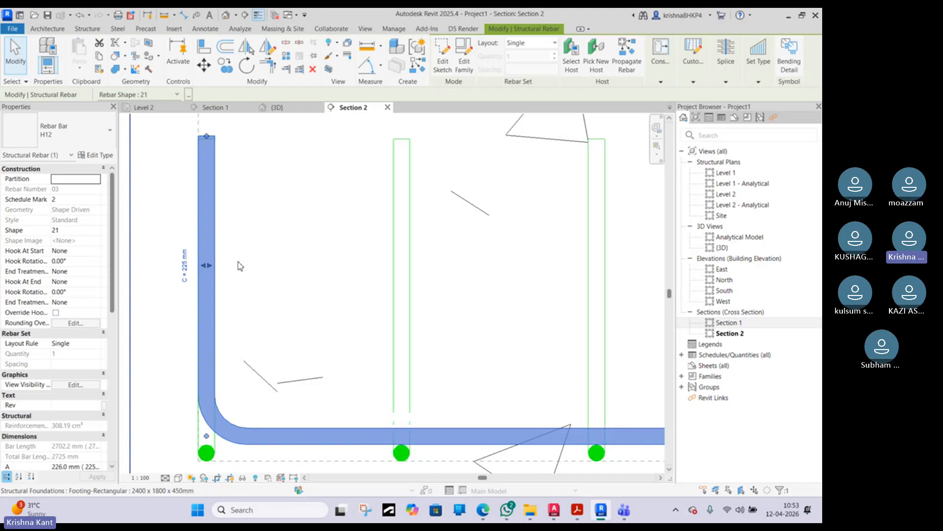
drag(208, 267, 223, 265)
scroll(222, 290, down, 2)
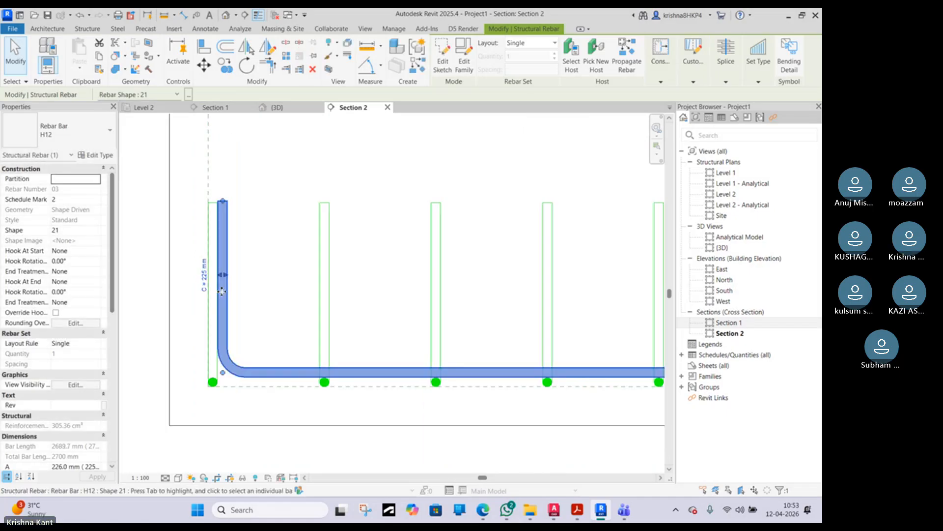
scroll(222, 291, down, 6)
middle_drag(590, 355, 429, 356)
click(429, 355)
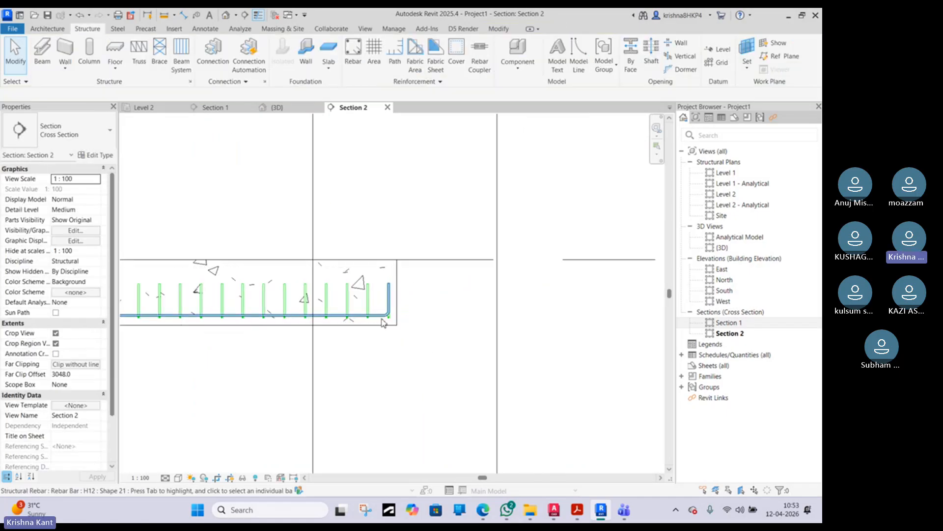
- Move the right end of the bottom bar set inward so its last bar sits inside the crosswise bar's right leg
scroll(384, 322, up, 8)
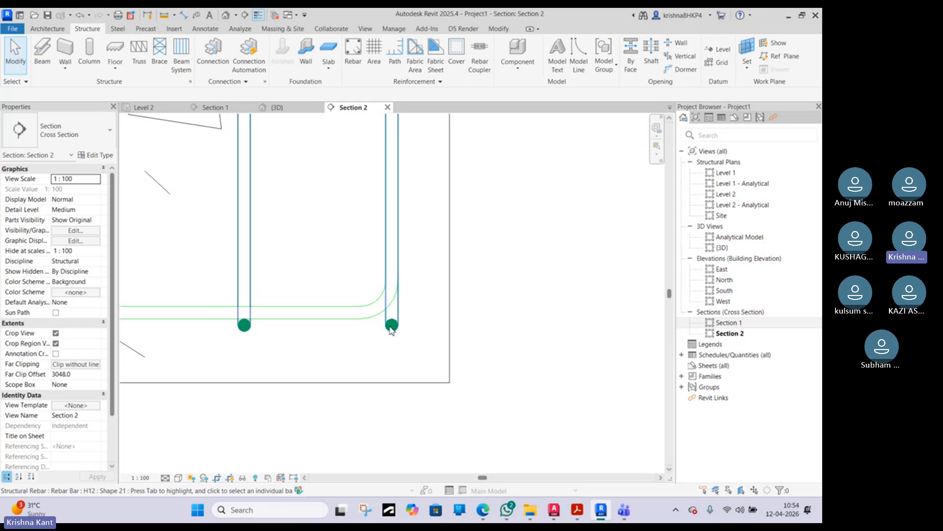
click(377, 317)
scroll(376, 317, down, 2)
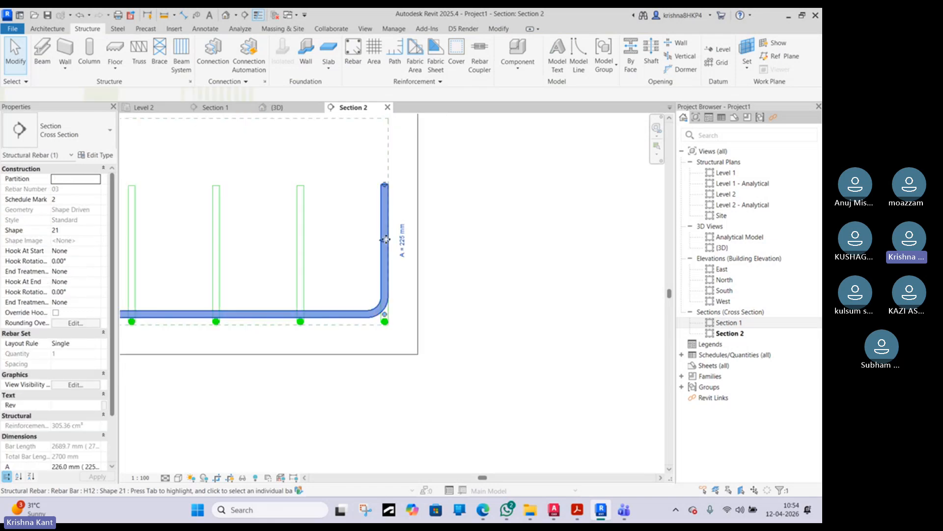
scroll(382, 323, up, 2)
scroll(382, 323, up, 2)
click(384, 323)
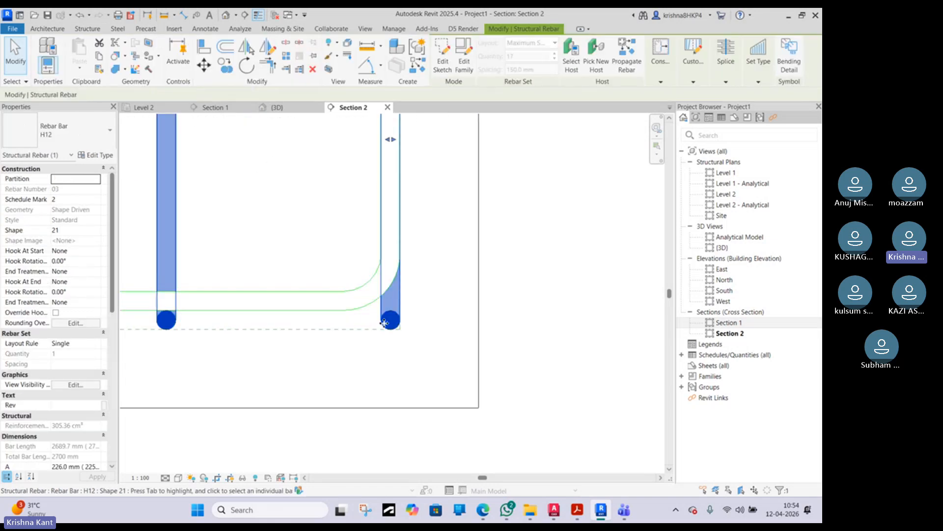
middle_drag(384, 325, 394, 420)
middle_drag(386, 290, 408, 326)
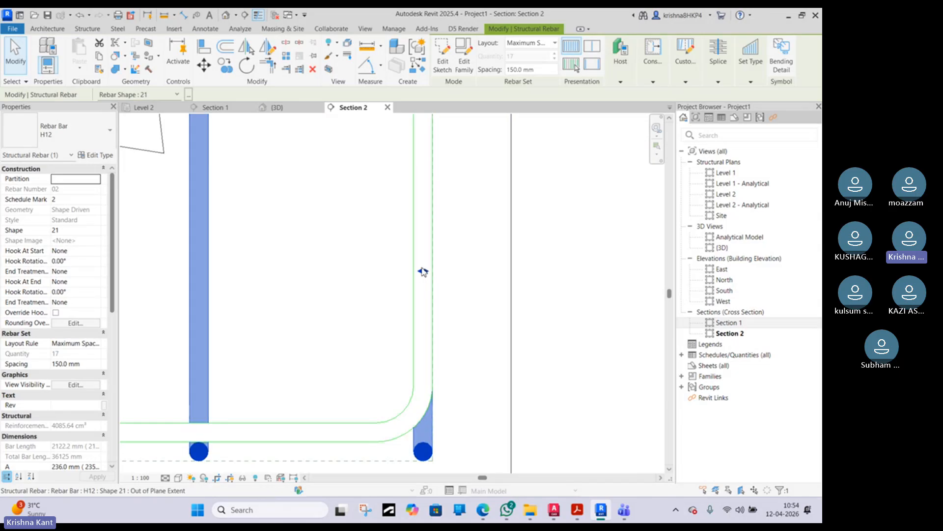
drag(423, 271, 404, 270)
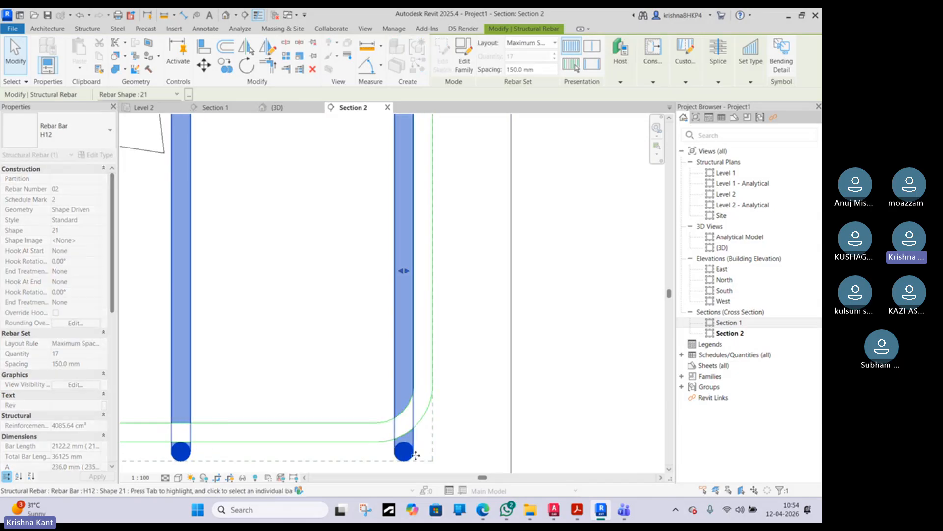
scroll(415, 451, up, 2)
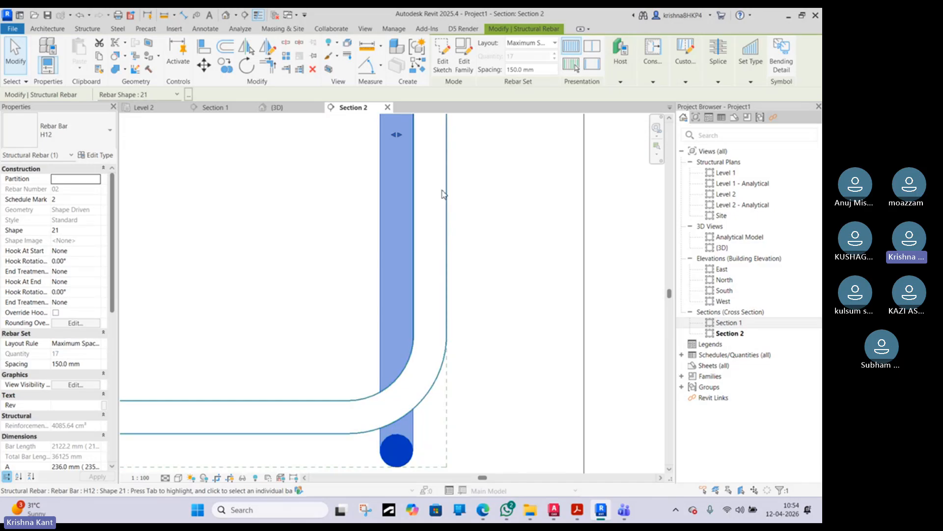
middle_drag(423, 142, 412, 211)
scroll(402, 209, down, 6)
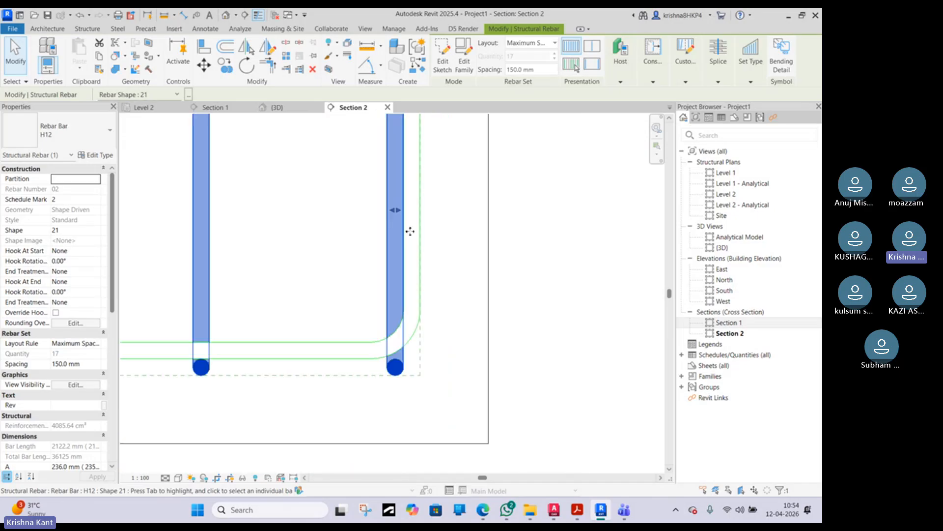
- Examine how the crosswise bar's left leg and bend sit against the first bottom bar in Section 2
scroll(221, 282, up, 8)
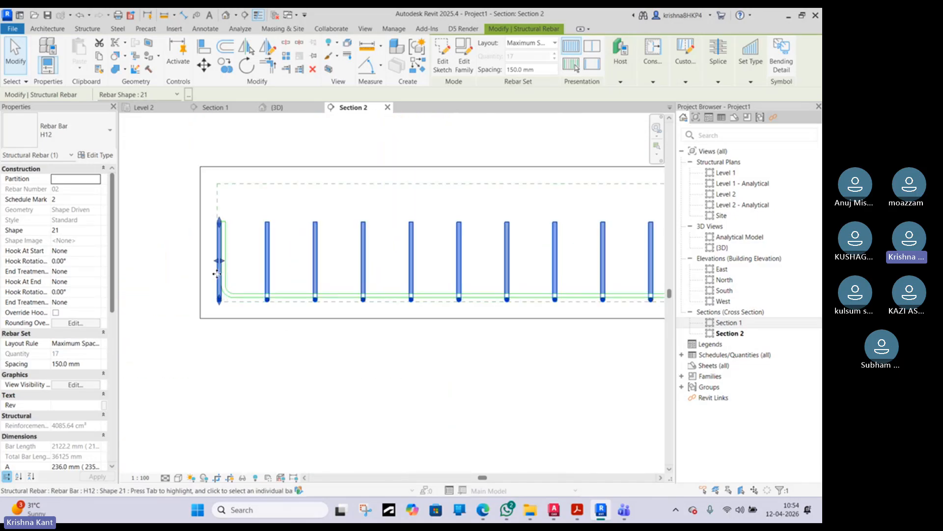
scroll(237, 294, up, 1)
click(237, 294)
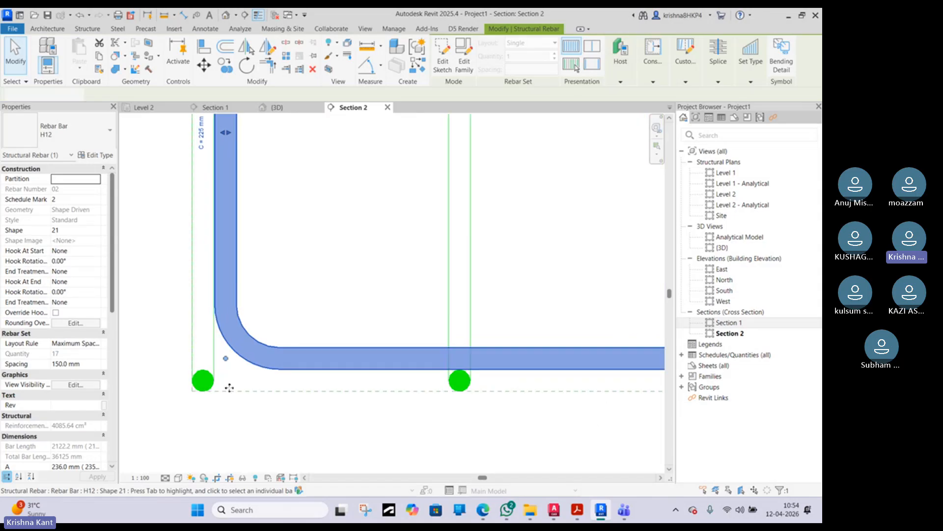
scroll(230, 387, down, 3)
scroll(236, 211, up, 2)
scroll(236, 212, down, 4)
scroll(234, 230, up, 3)
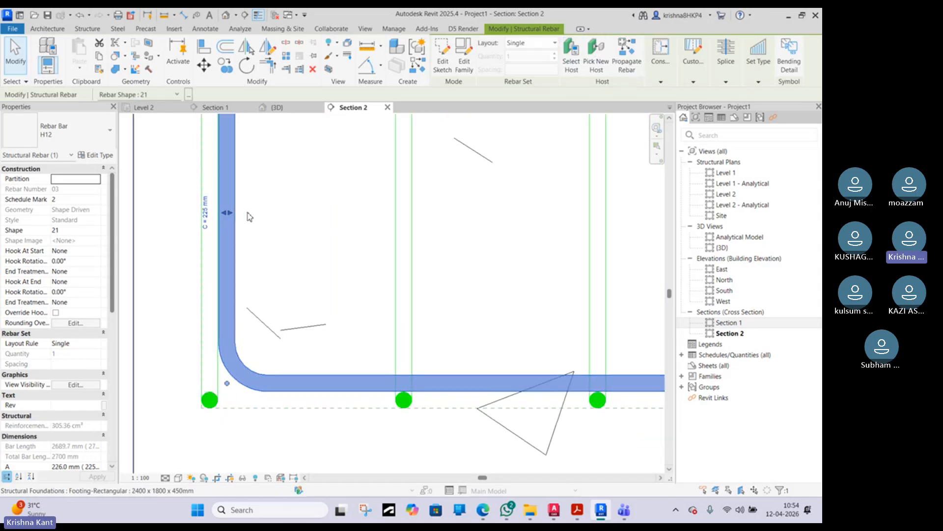
scroll(249, 218, down, 5)
key(Escape)
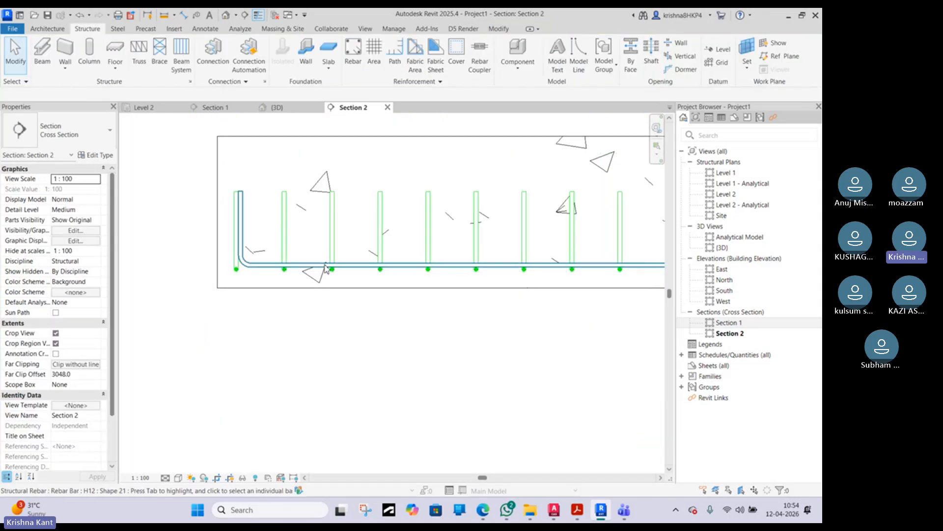
middle_drag(380, 282, 340, 313)
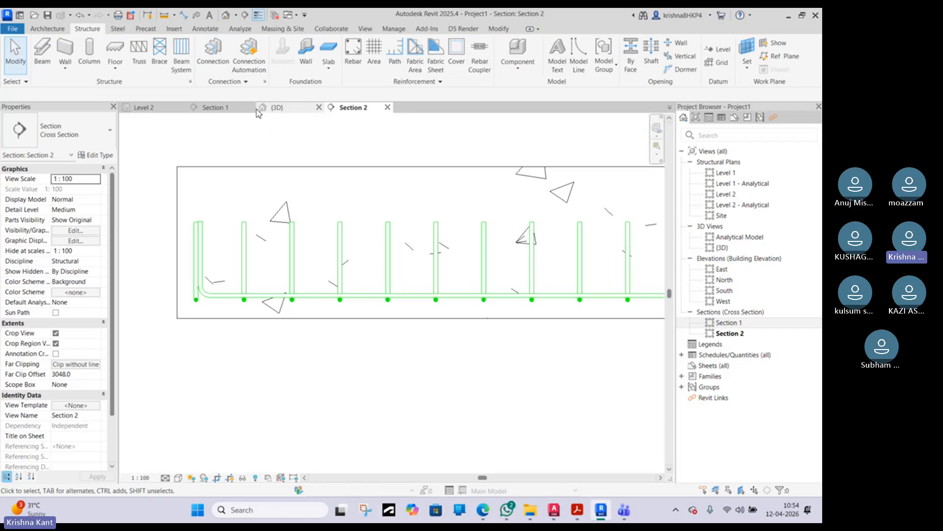
scroll(352, 340, down, 3)
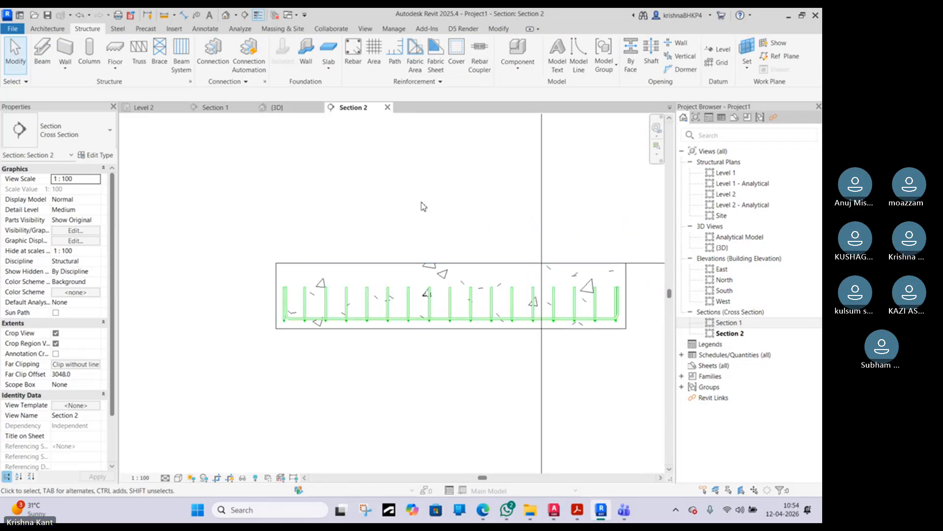
- In Section 1, lay out the single crosswise bar as a Maximum Spacing set with 150 mm spacing
click(233, 108)
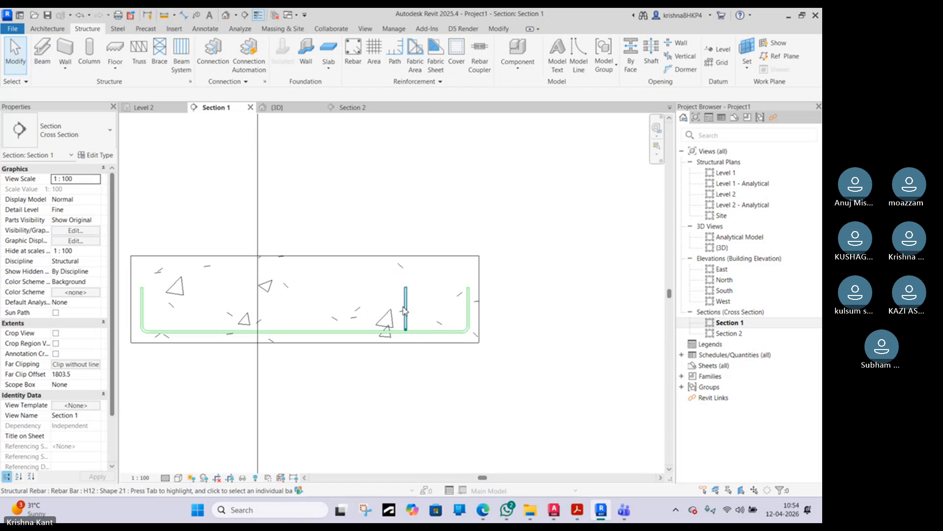
click(405, 309)
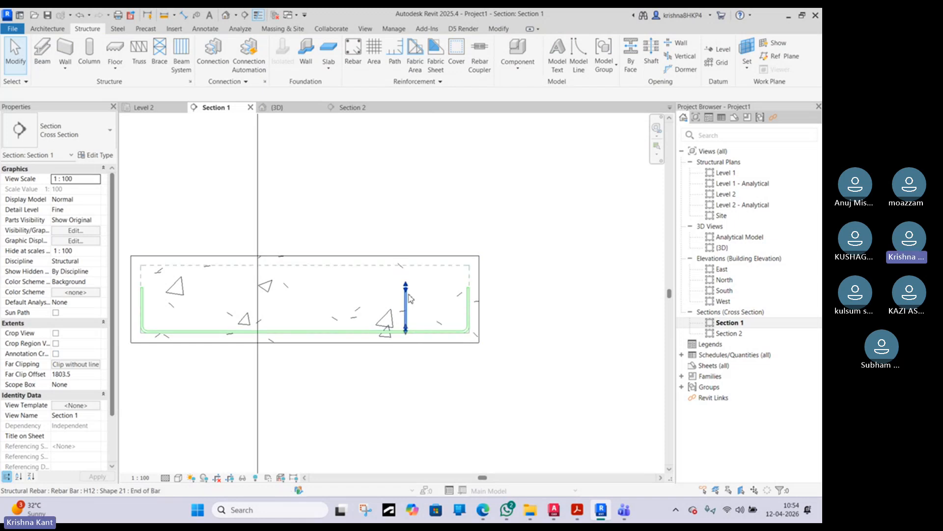
scroll(417, 317, up, 2)
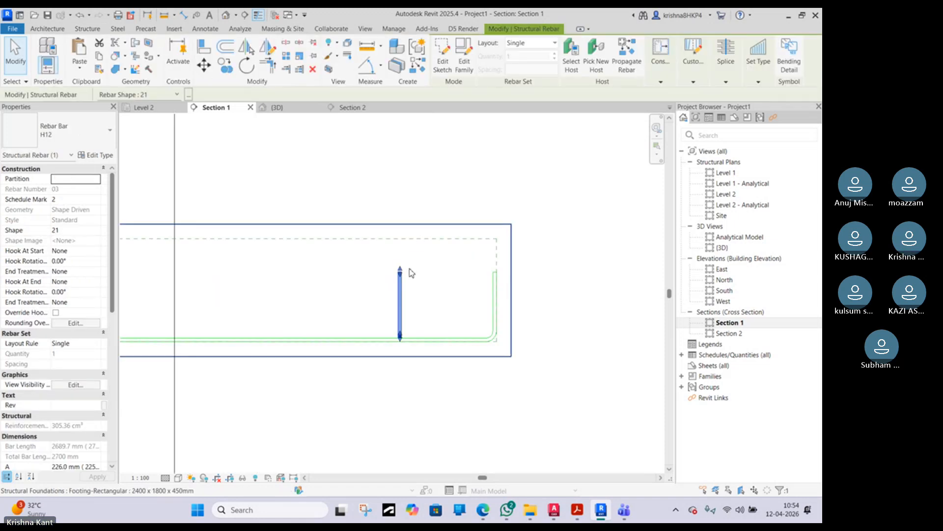
click(532, 44)
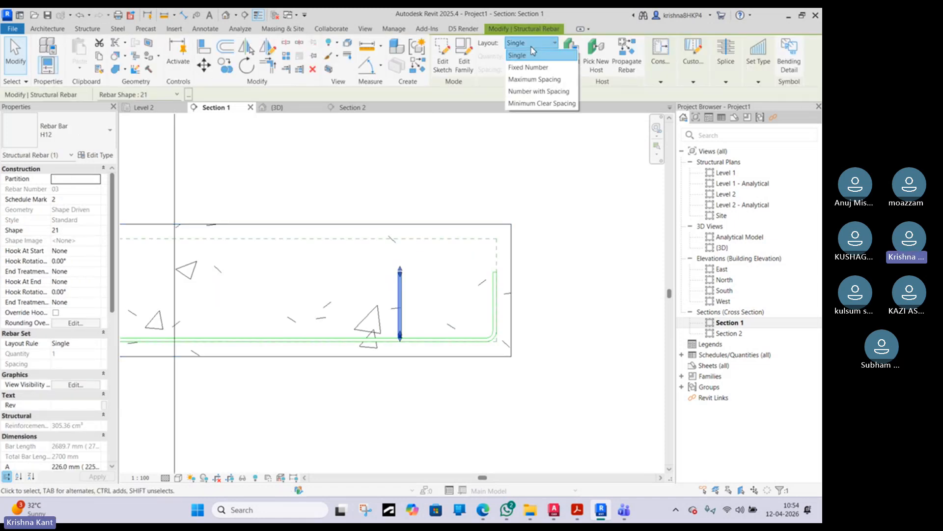
click(522, 80)
click(518, 69)
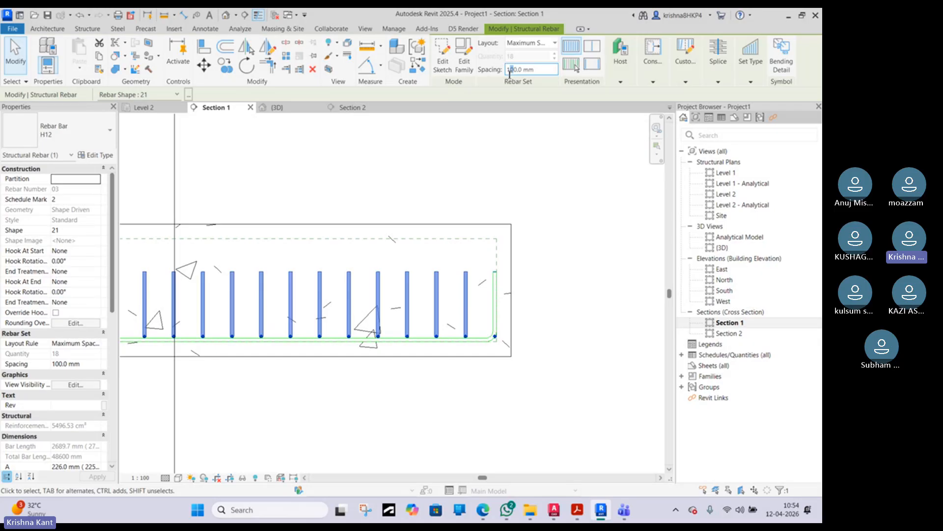
key(Return)
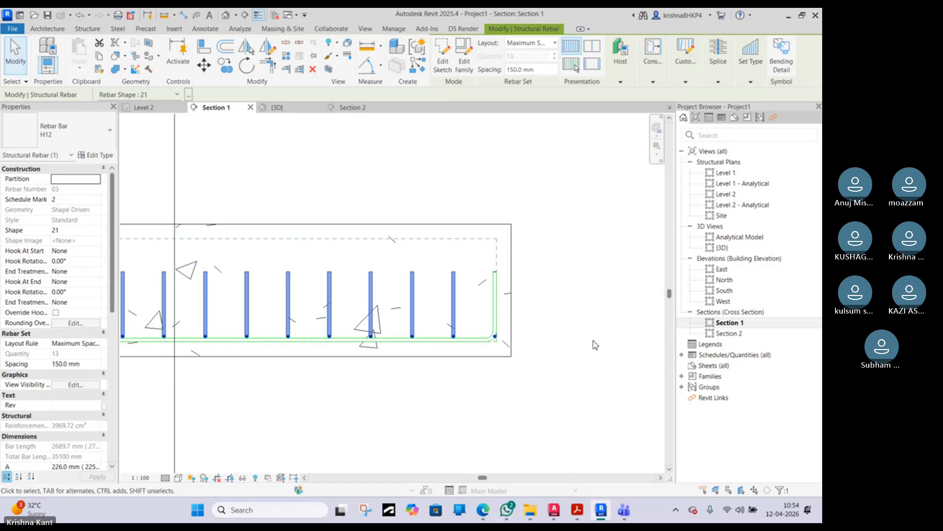
- Move the right end of the crosswise bar set inward in Section 1 until its last bar clears the bottom bar's bend
scroll(498, 336, up, 5)
key(Escape)
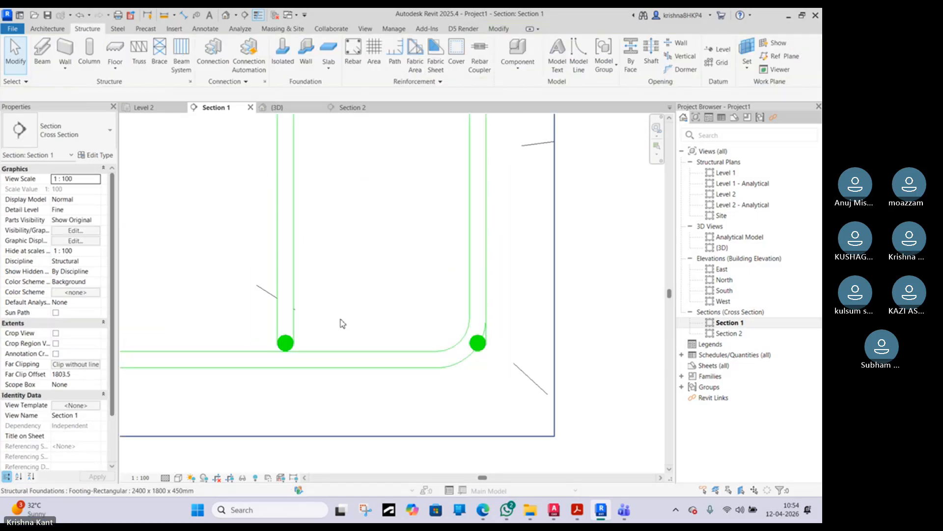
click(285, 314)
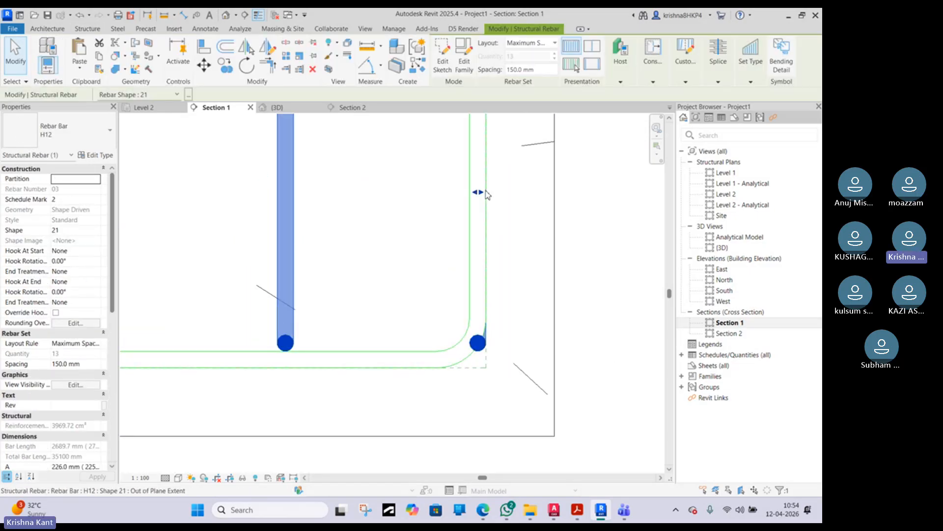
drag(479, 191, 459, 194)
scroll(464, 368, up, 4)
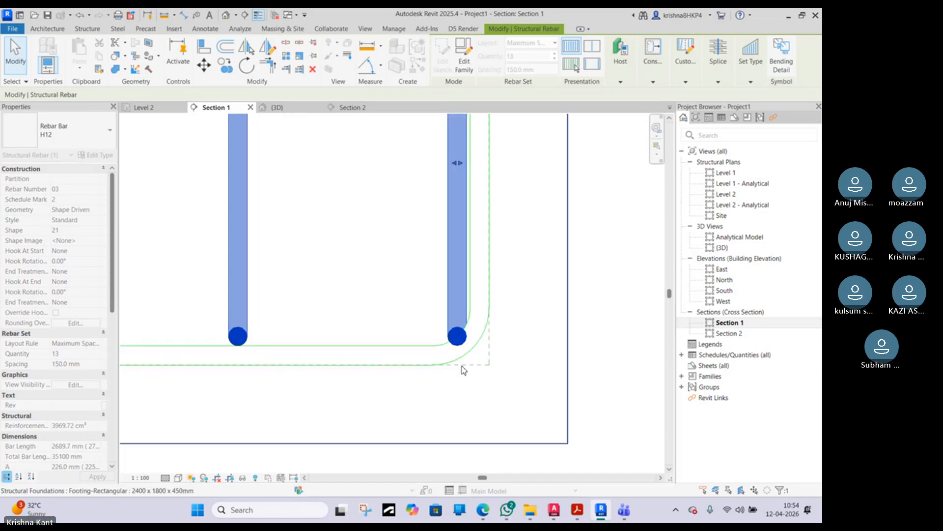
scroll(484, 367, up, 2)
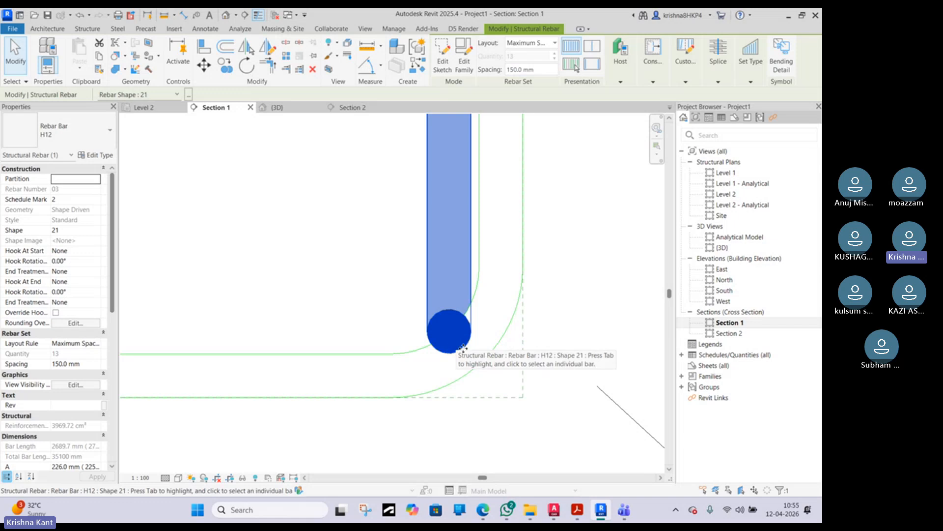
scroll(462, 358, down, 2)
scroll(462, 358, down, 2)
drag(457, 216, 442, 217)
scroll(432, 366, up, 4)
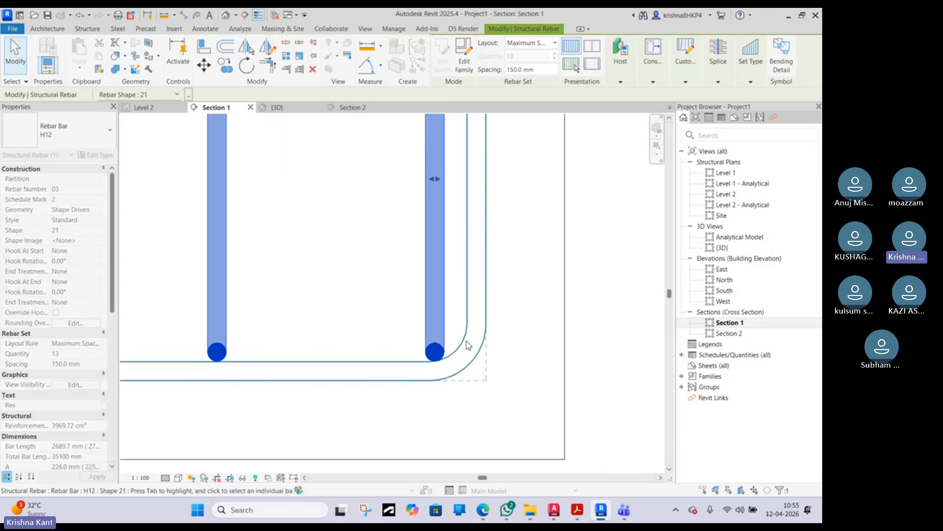
scroll(450, 361, down, 4)
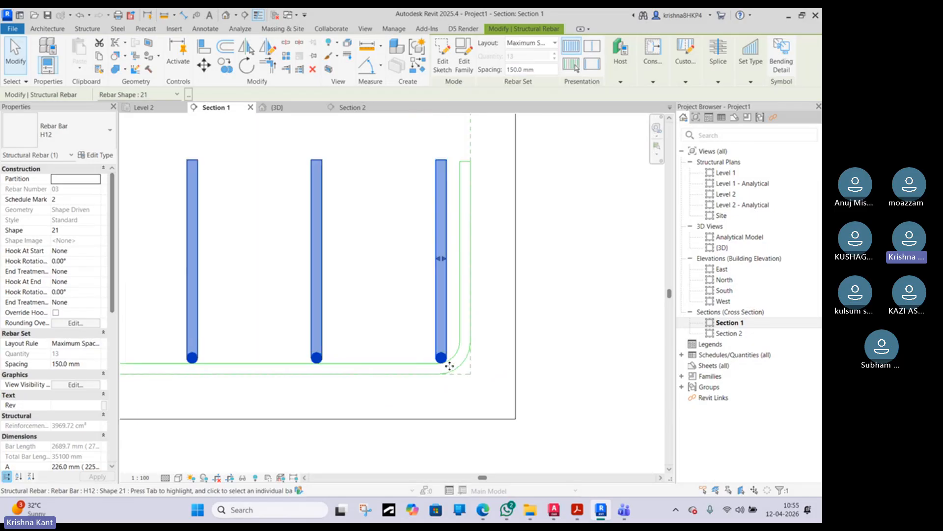
- In Section 1, move the bottom bar set's left leg inward so it sits clear of the first crosswise bar
click(461, 366)
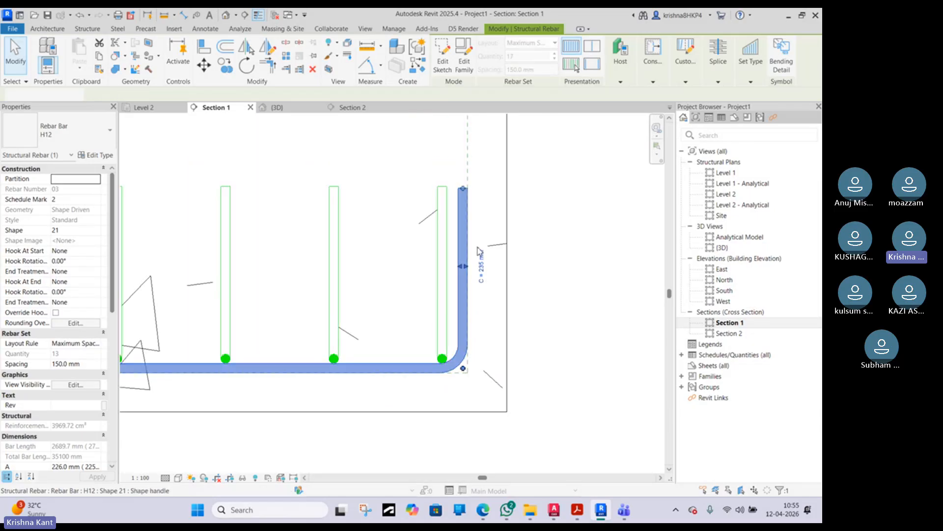
click(466, 274)
scroll(497, 309, down, 2)
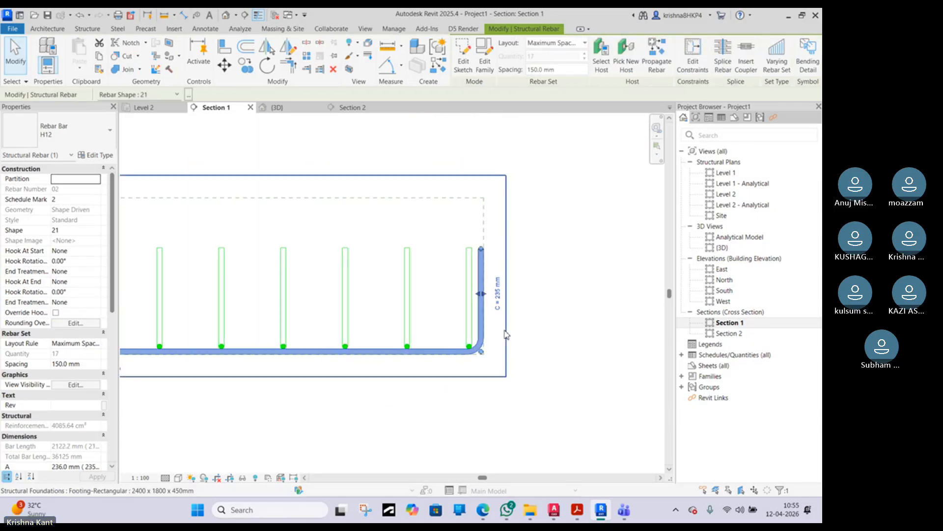
scroll(491, 338, down, 2)
scroll(147, 325, up, 5)
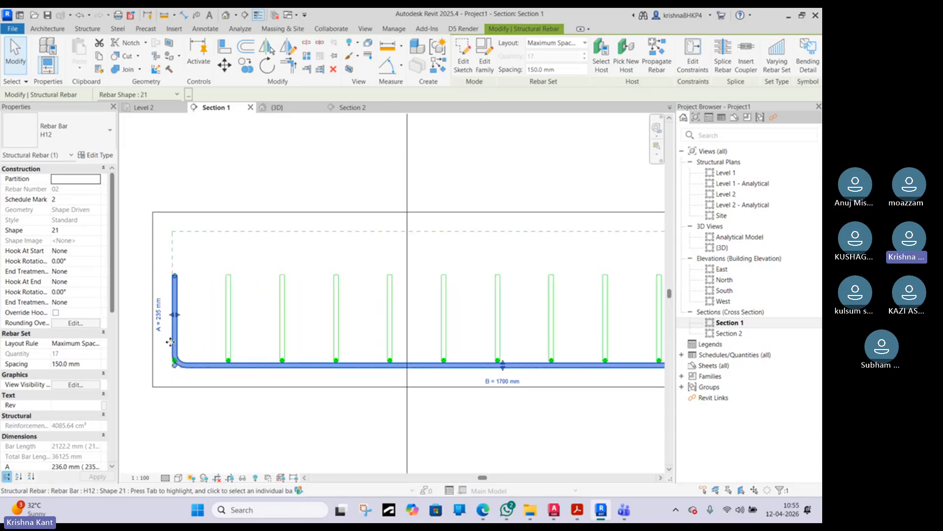
drag(185, 260, 200, 262)
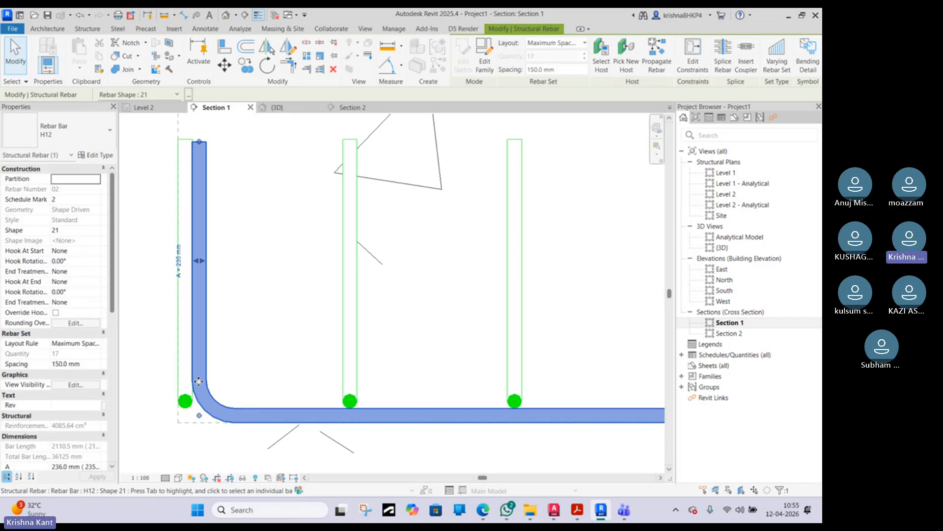
scroll(197, 350, down, 4)
click(322, 440)
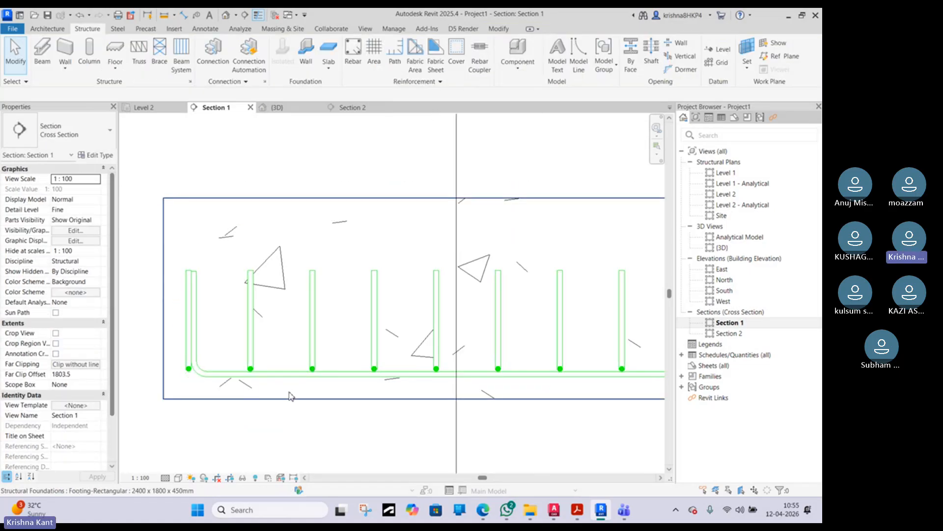
scroll(308, 375, down, 3)
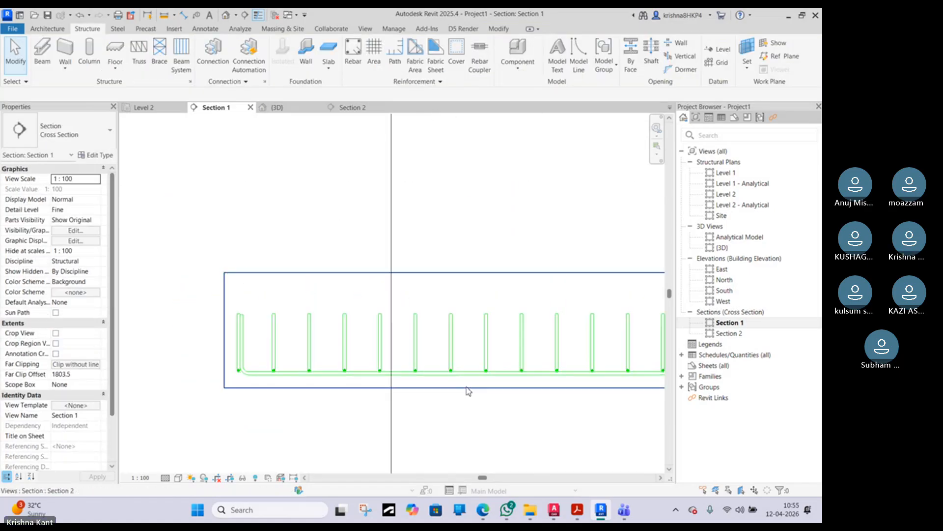
middle_drag(494, 390, 335, 351)
scroll(511, 341, up, 2)
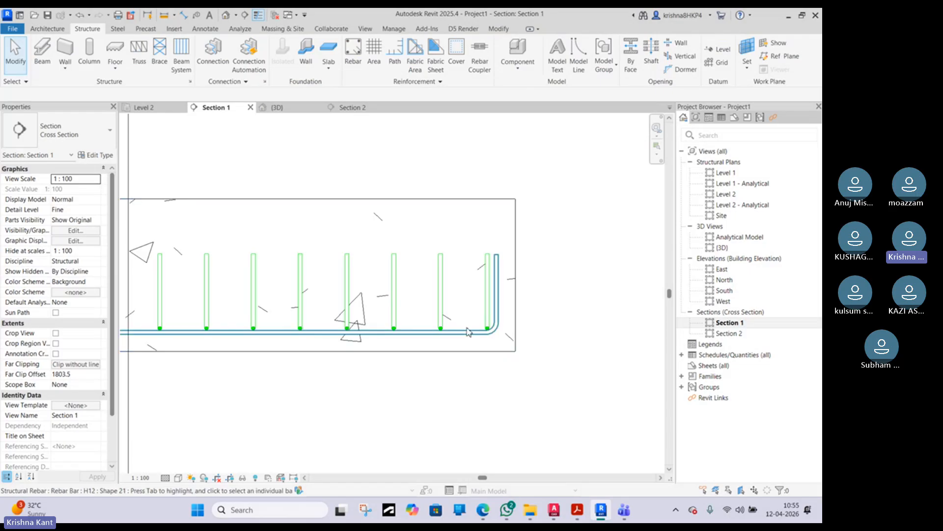
scroll(414, 324, down, 2)
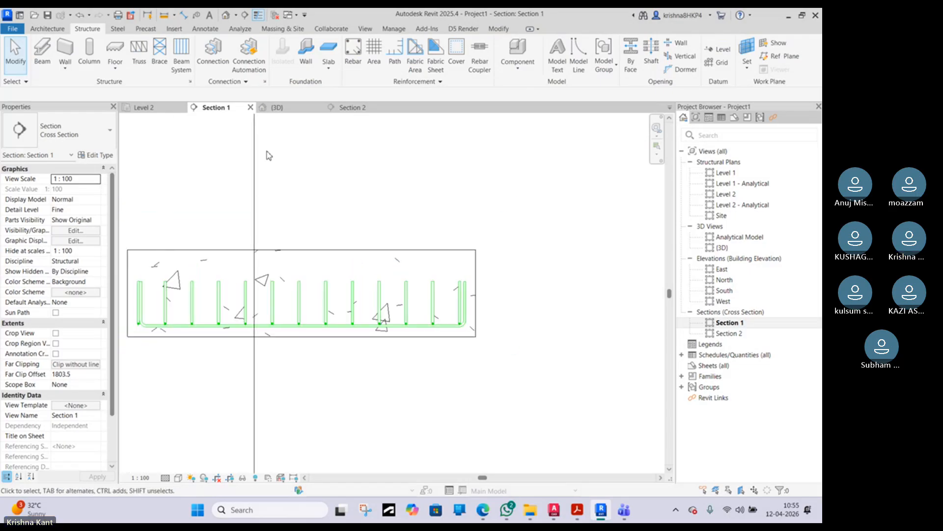
- Examine in the 3D view how the two bar sets cross and meet at the larger footing's corners
click(287, 104)
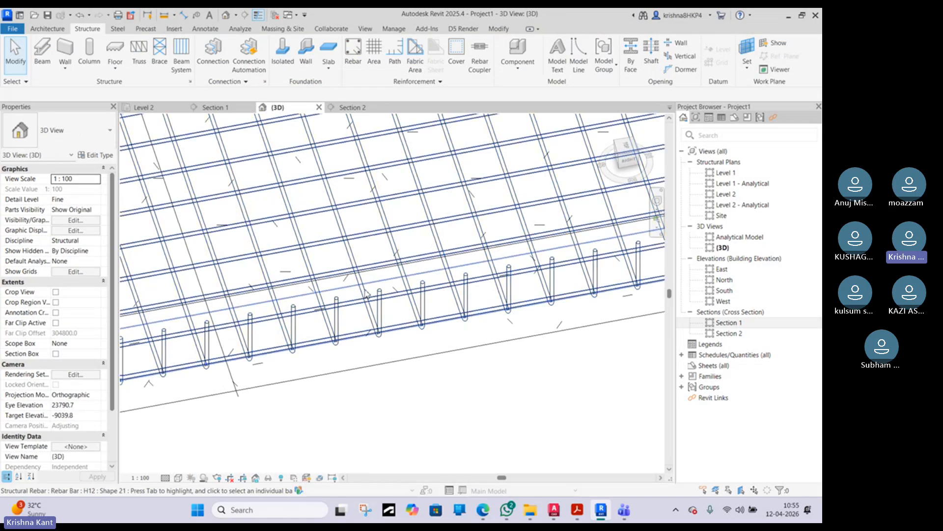
scroll(361, 297, down, 3)
scroll(264, 199, up, 5)
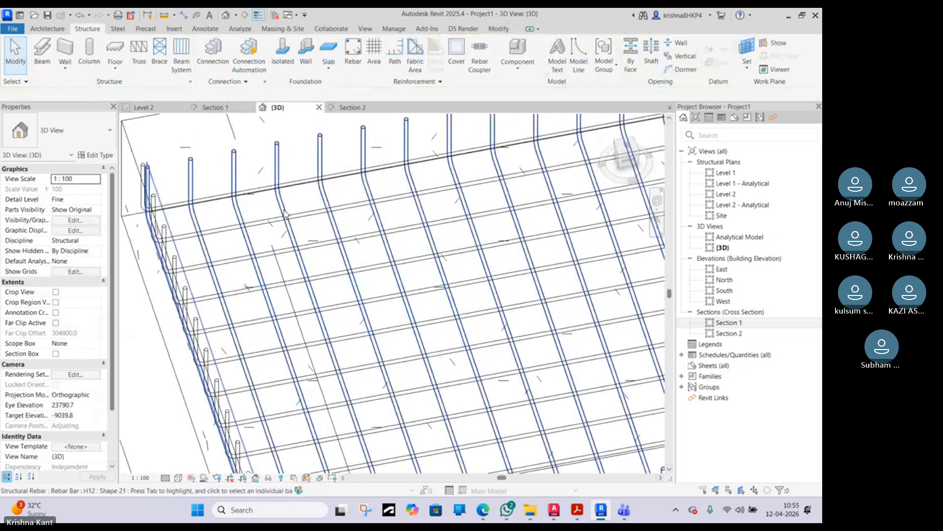
click(283, 213)
shift+middle_drag(284, 213, 408, 164)
scroll(226, 337, up, 5)
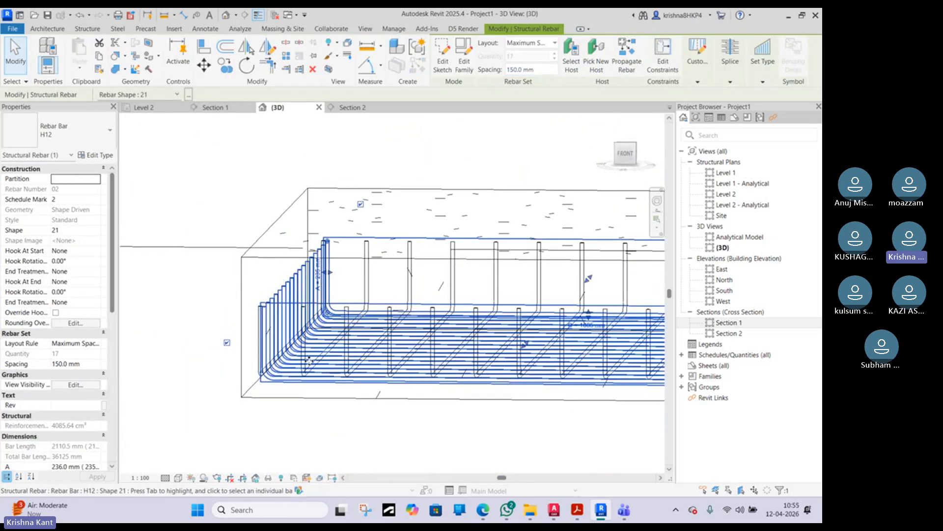
shift+middle_drag(265, 403, 239, 369)
shift+middle_drag(386, 274, 352, 285)
shift+middle_drag(309, 333, 299, 332)
scroll(300, 333, down, 4)
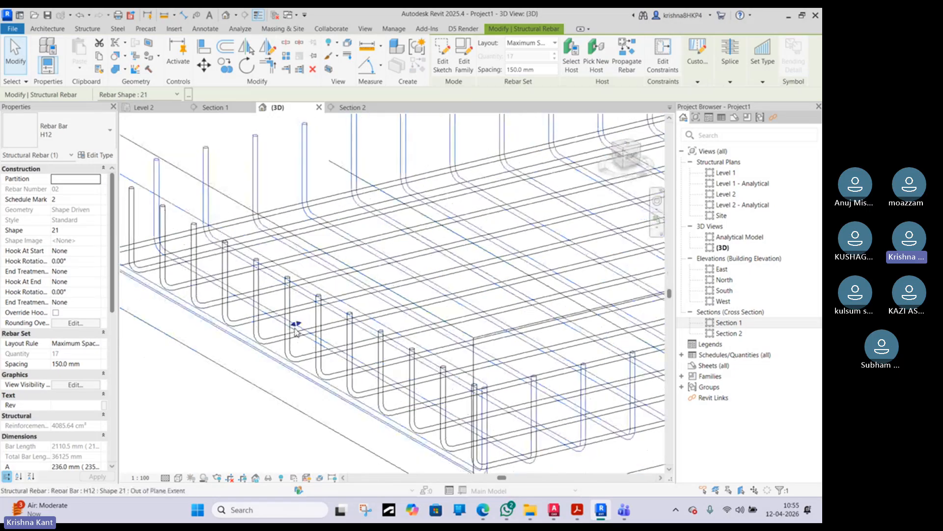
scroll(411, 321, up, 2)
middle_drag(411, 320, 334, 276)
scroll(334, 276, down, 5)
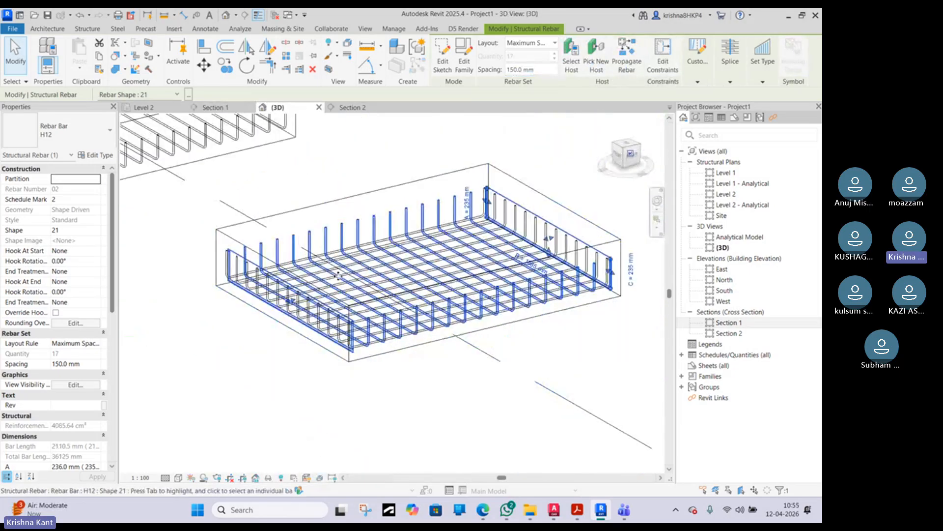
click(435, 379)
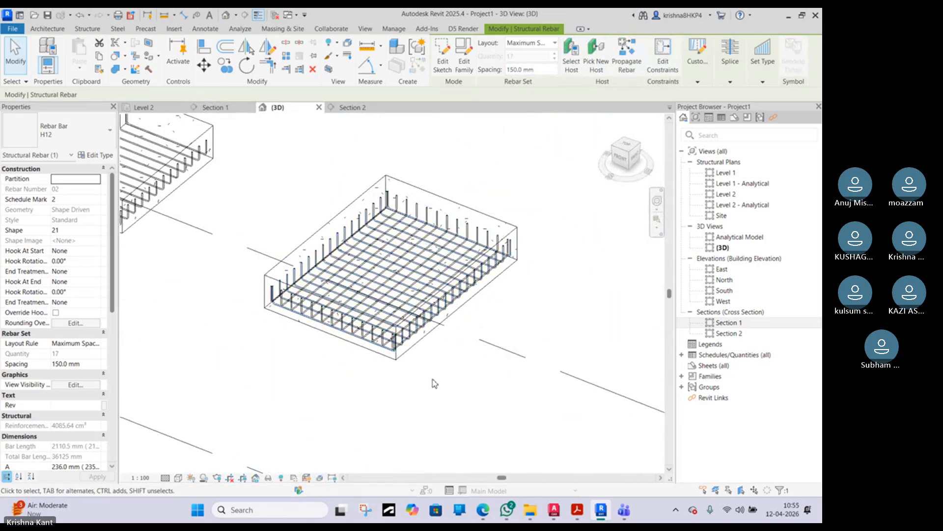
- Compare the footings in the 3D view under the Hidden Line and Wireframe visual styles
click(178, 477)
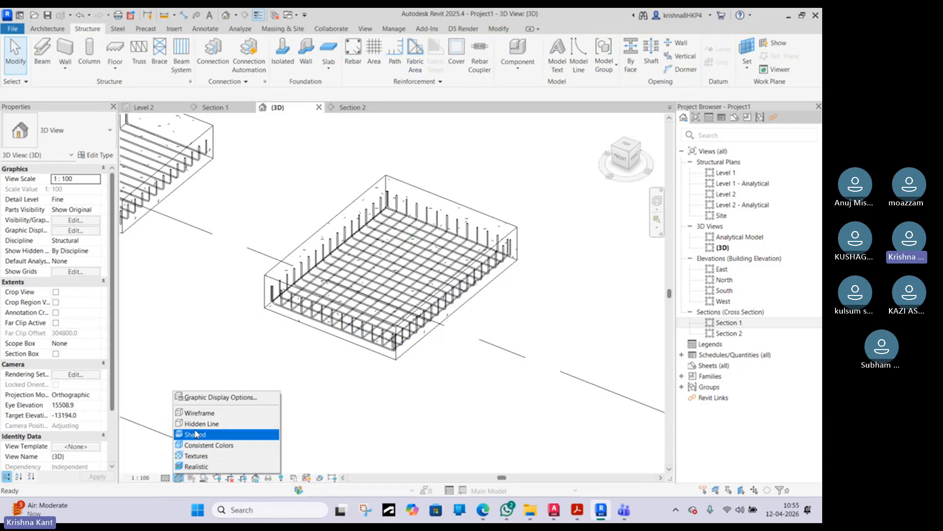
click(195, 425)
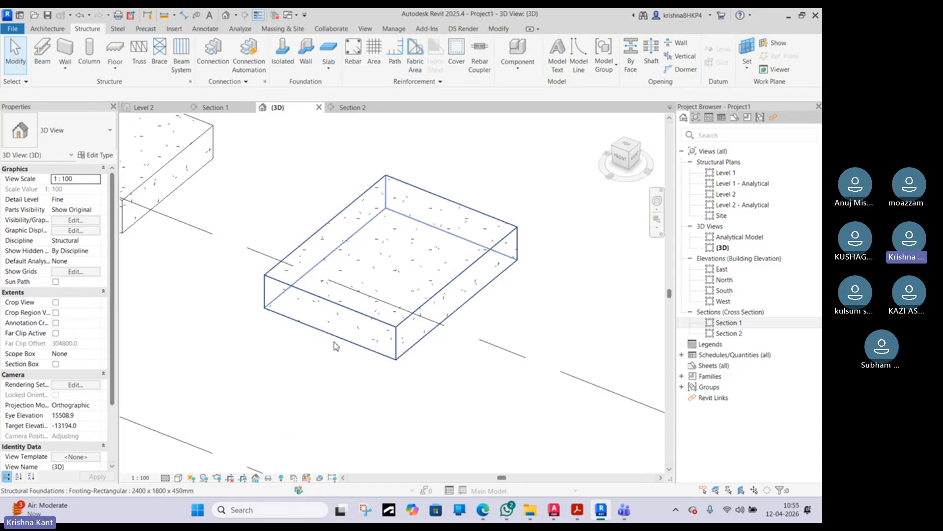
click(315, 317)
shift+middle_drag(315, 317, 263, 362)
click(272, 380)
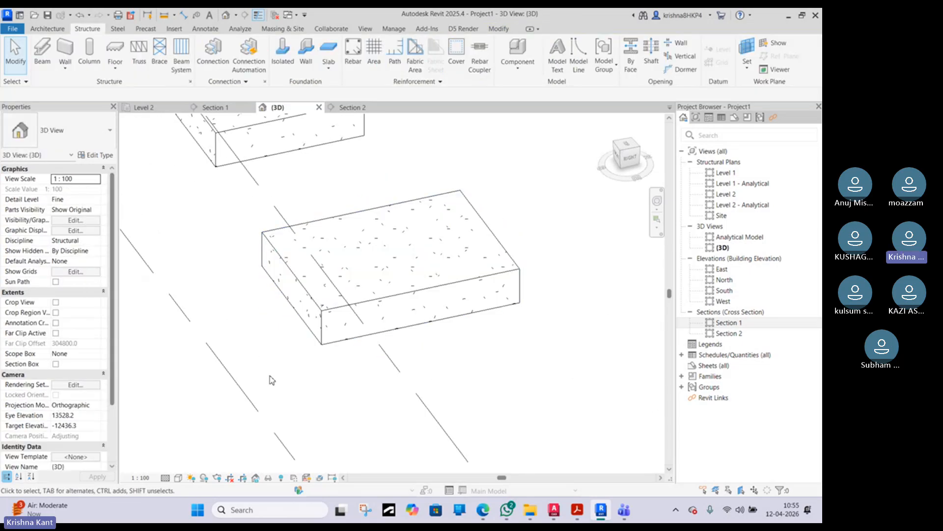
click(173, 480)
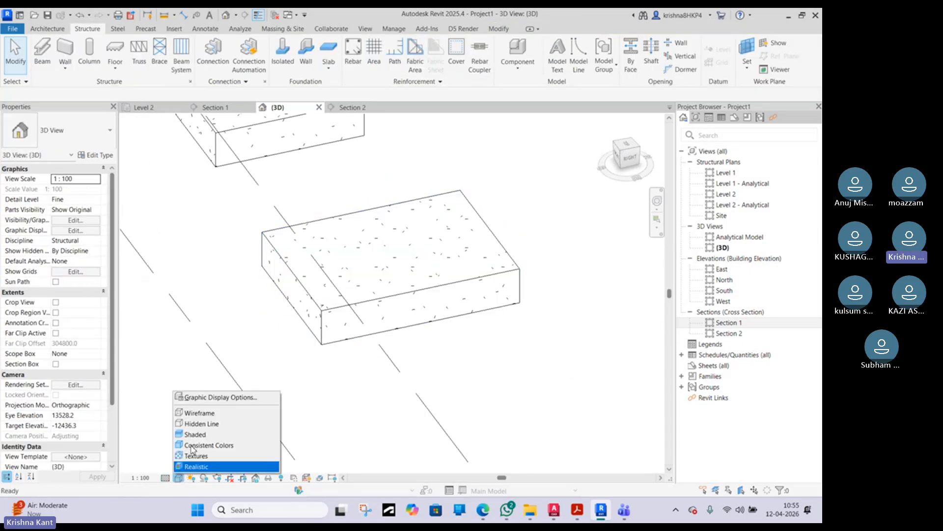
click(199, 412)
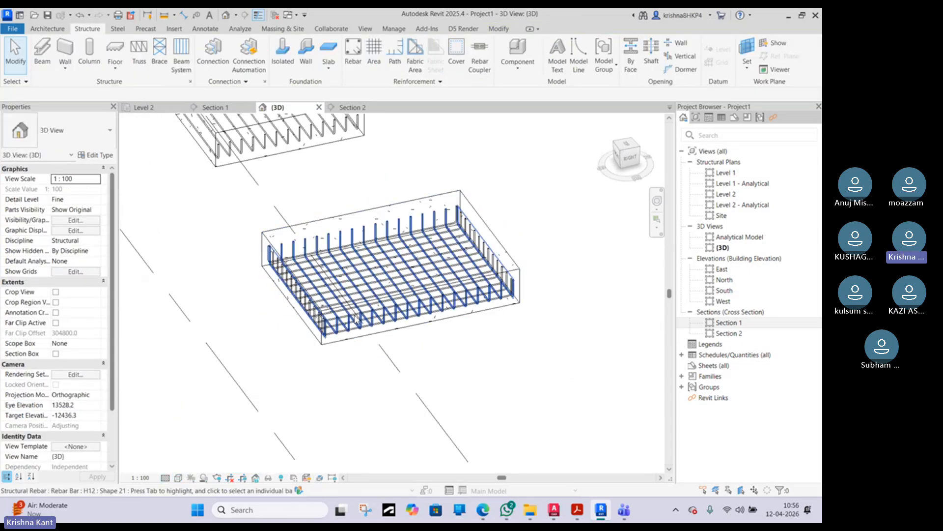
click(178, 478)
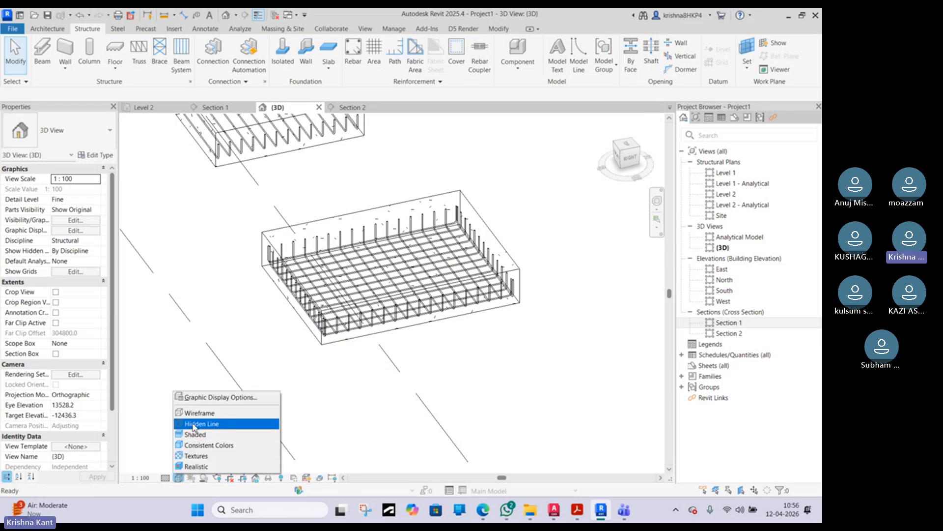
click(194, 424)
scroll(299, 374, down, 2)
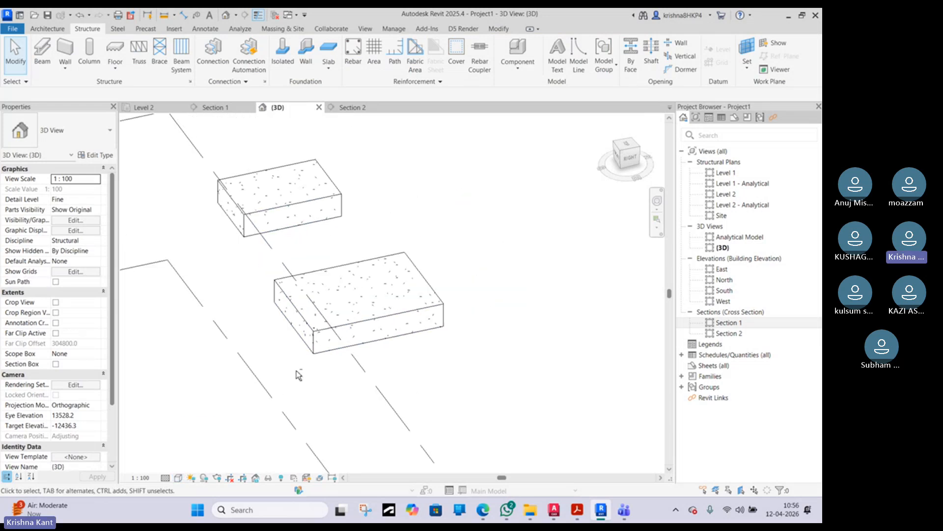
shift+middle_drag(299, 375, 318, 360)
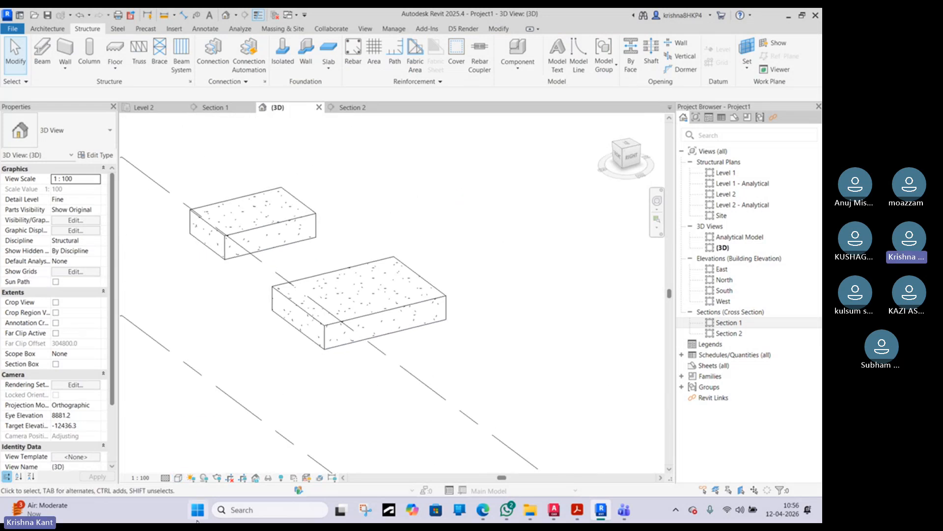
- Set the 3D view's visual style to Shaded
click(178, 478)
click(194, 435)
shift+middle_drag(296, 384, 362, 362)
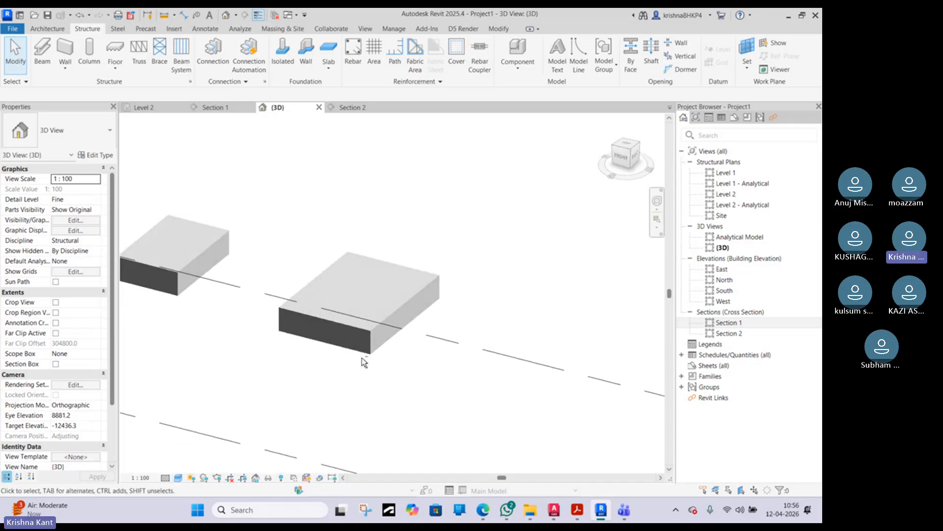
- Override the graphics of both footings by category in the 3D view, raising the surface transparency to reveal the rebar inside
click(358, 344)
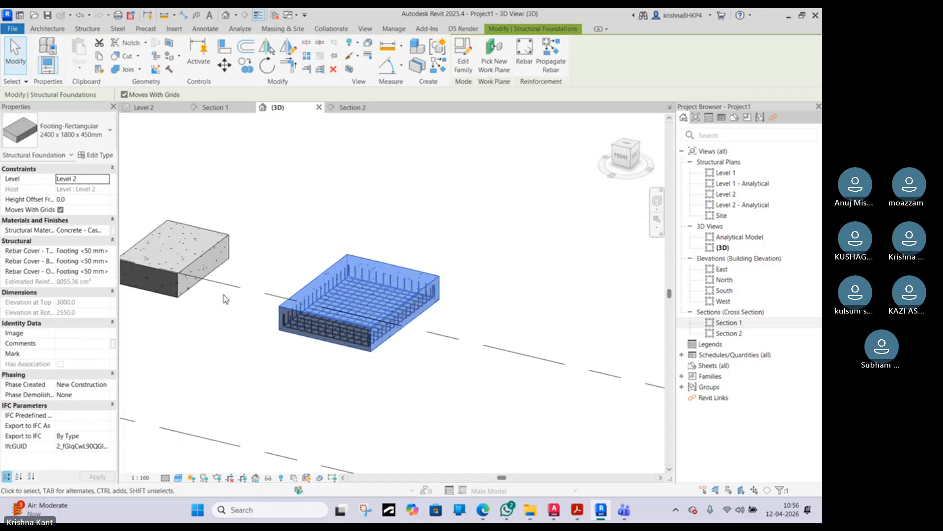
ctrl+click(214, 278)
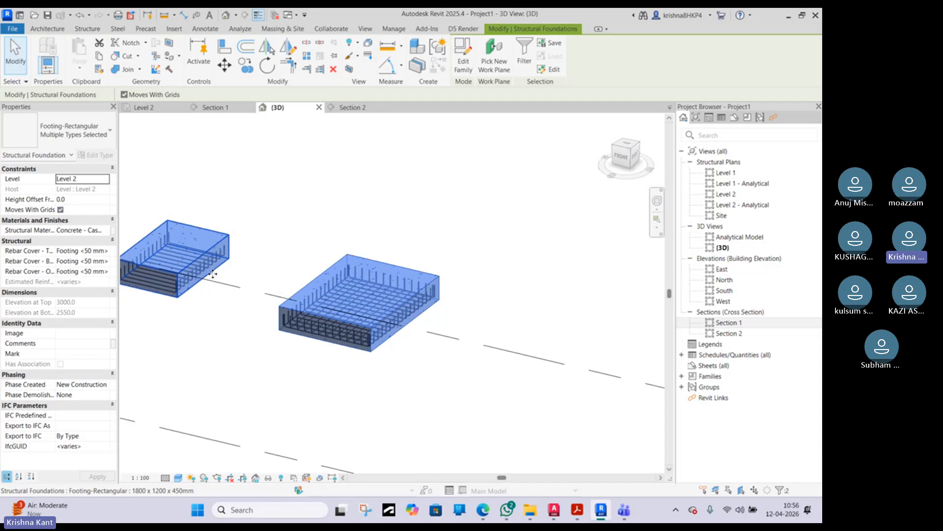
right_click(213, 274)
mouse_move(254, 269)
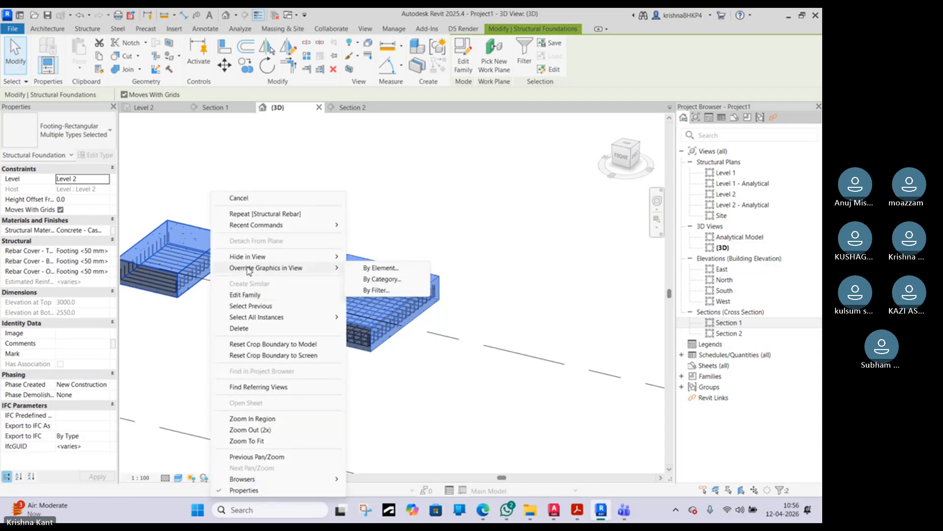
click(388, 280)
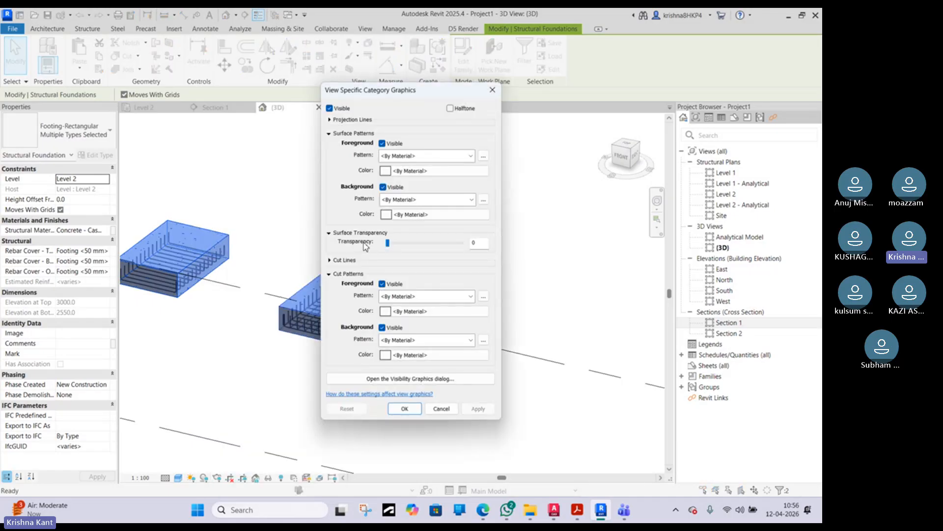
double_click(474, 243)
click(404, 408)
click(422, 394)
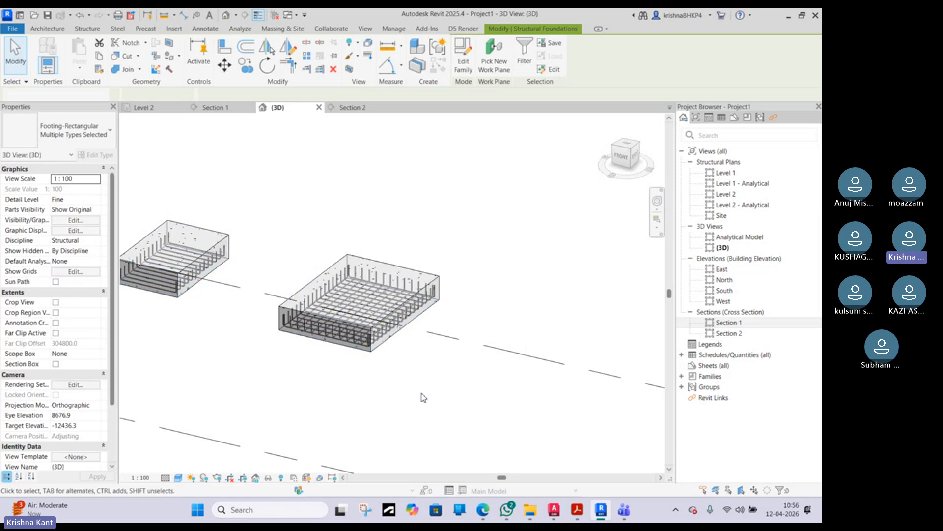
- Select the crosswise H12 bar set inside the larger transparent footing
scroll(423, 396, up, 5)
shift+middle_drag(474, 328, 494, 249)
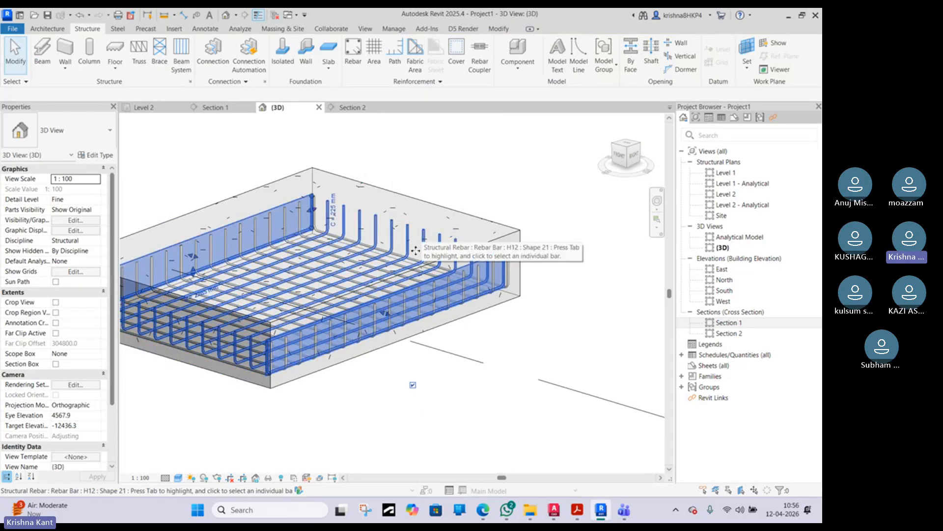
scroll(416, 251, down, 1)
middle_drag(416, 250, 480, 252)
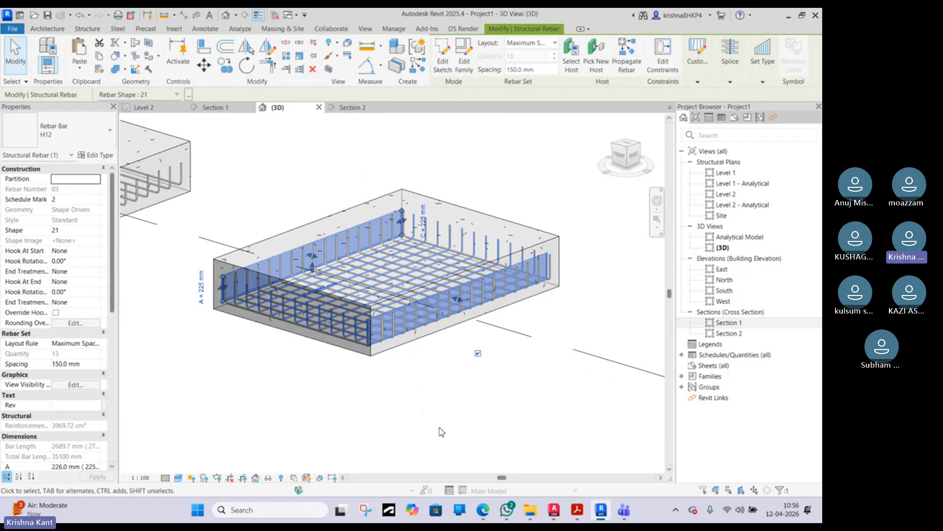
- Look at the footing reinforcement reference images in the web browser and return to the Revit model
click(481, 511)
scroll(338, 263, up, 3)
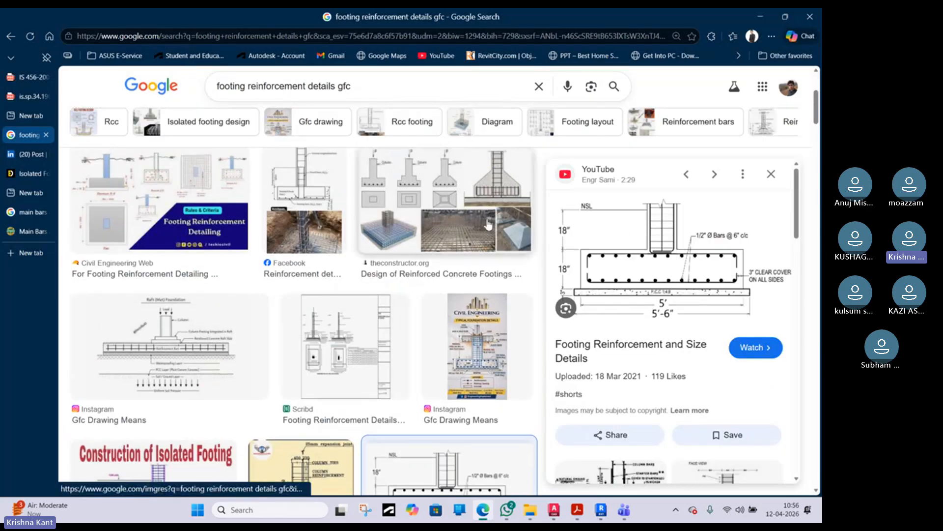
key(alt+Tab)
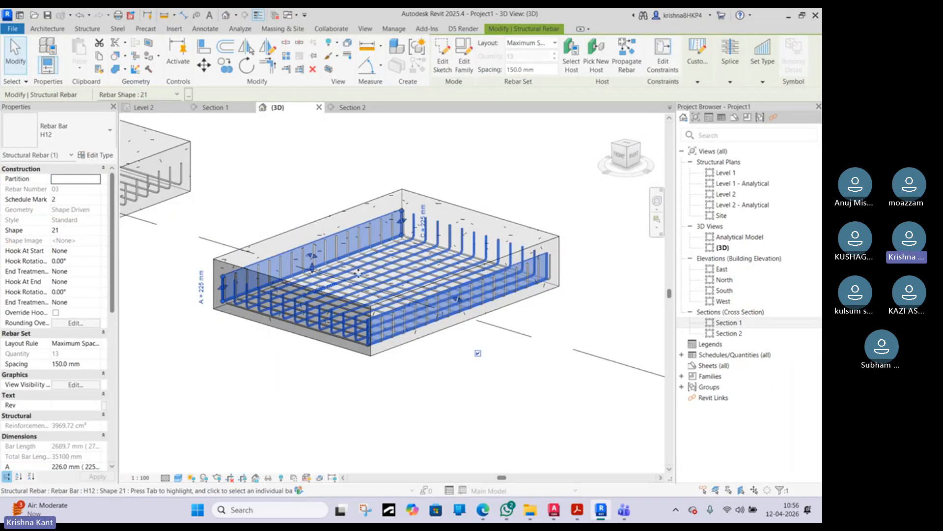
- Open a by-element graphics override for the selected crosswise bar set and set its surface foreground pattern to solid fill
middle_drag(350, 283, 444, 315)
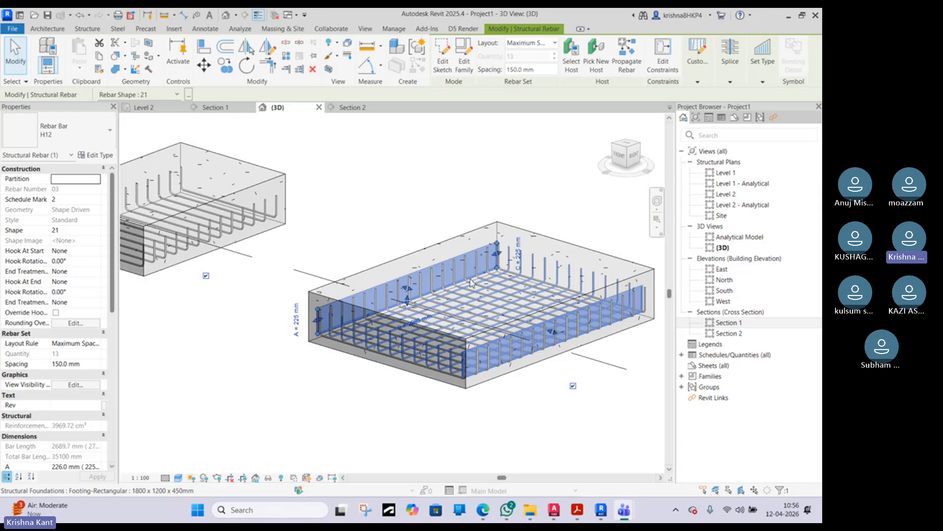
scroll(470, 282, up, 5)
right_click(490, 228)
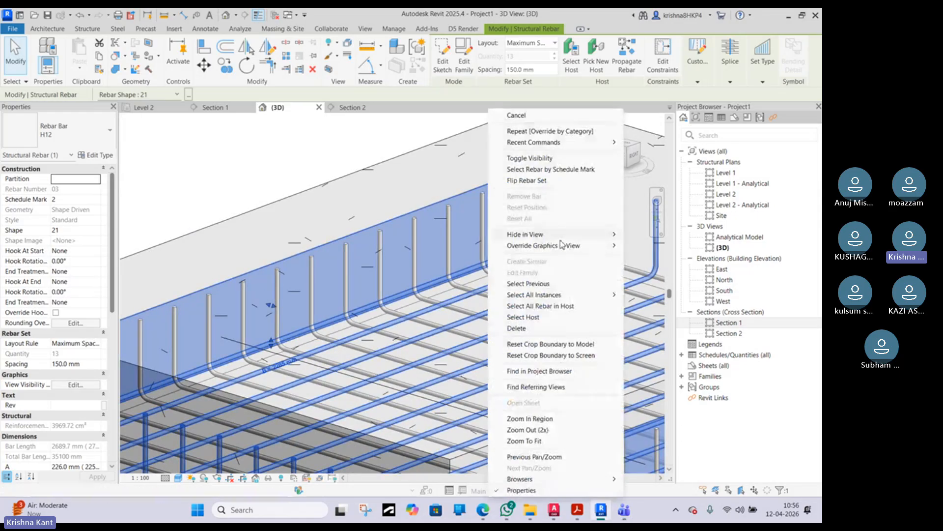
mouse_move(562, 245)
click(656, 247)
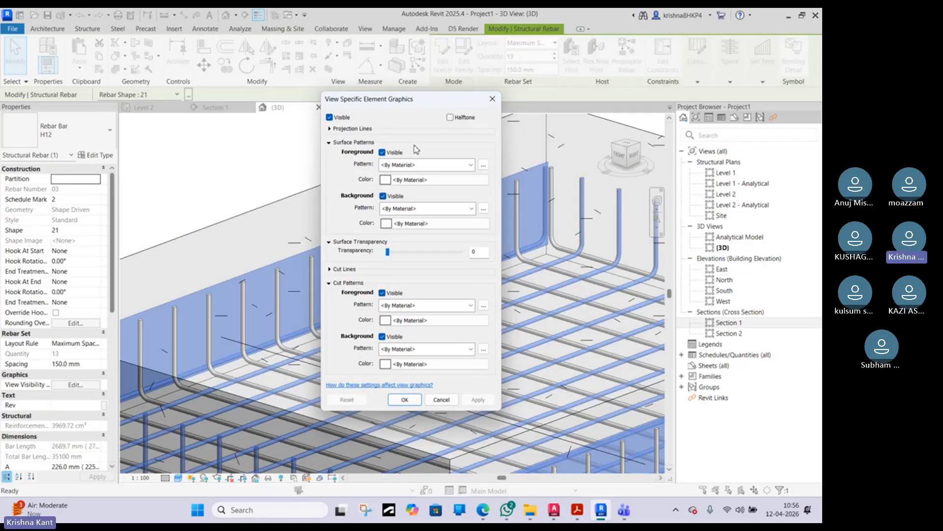
click(401, 166)
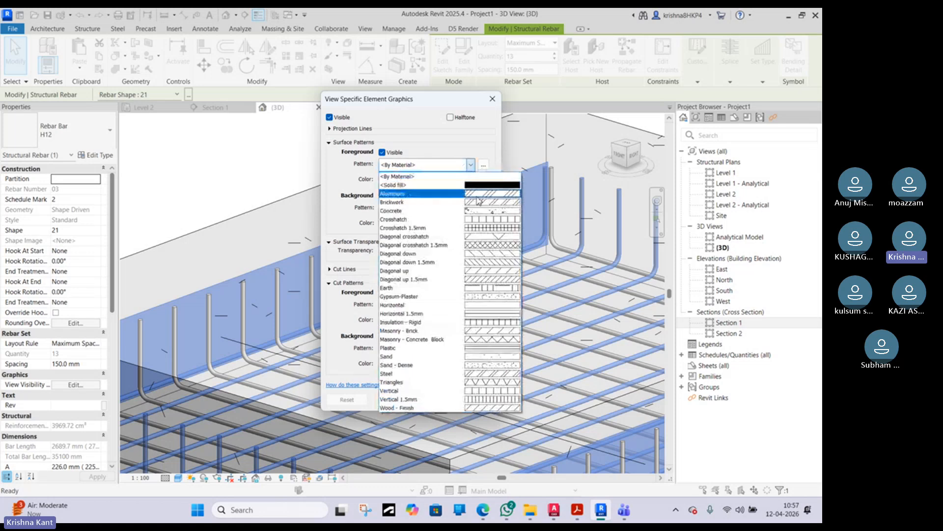
click(476, 188)
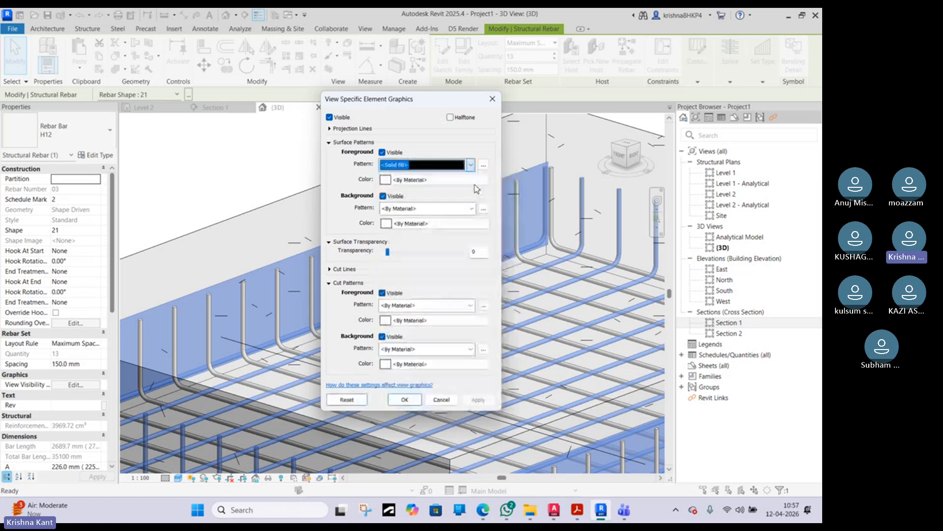
- Set the surface foreground colour of the crosswise bar set to red and apply the override
click(410, 181)
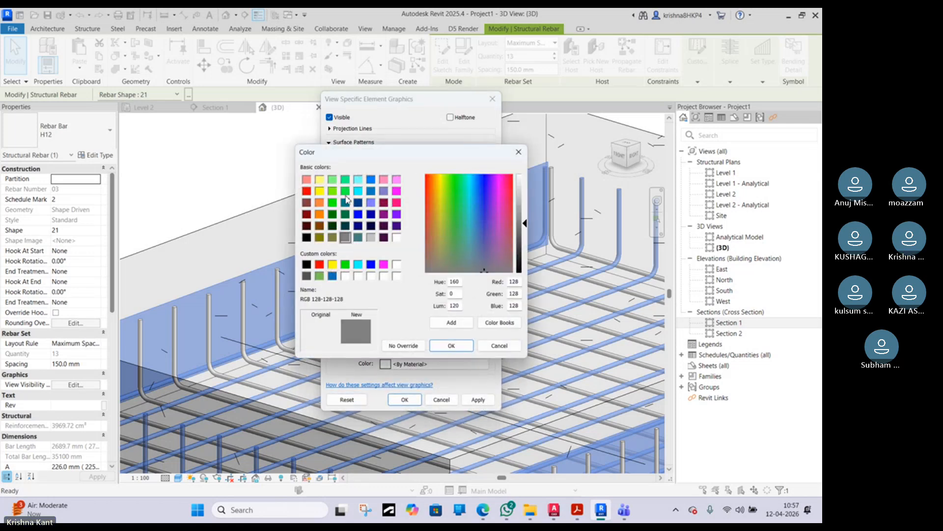
click(305, 191)
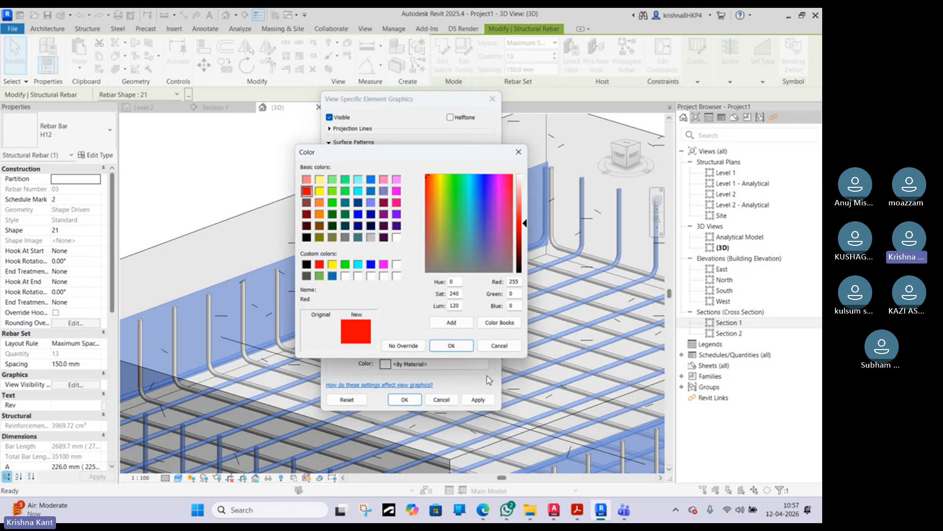
click(451, 346)
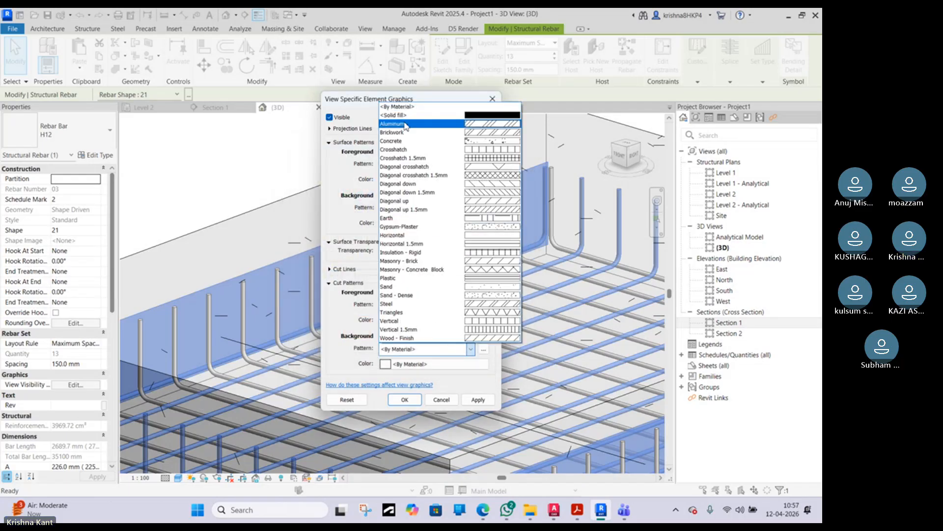
click(405, 124)
click(405, 400)
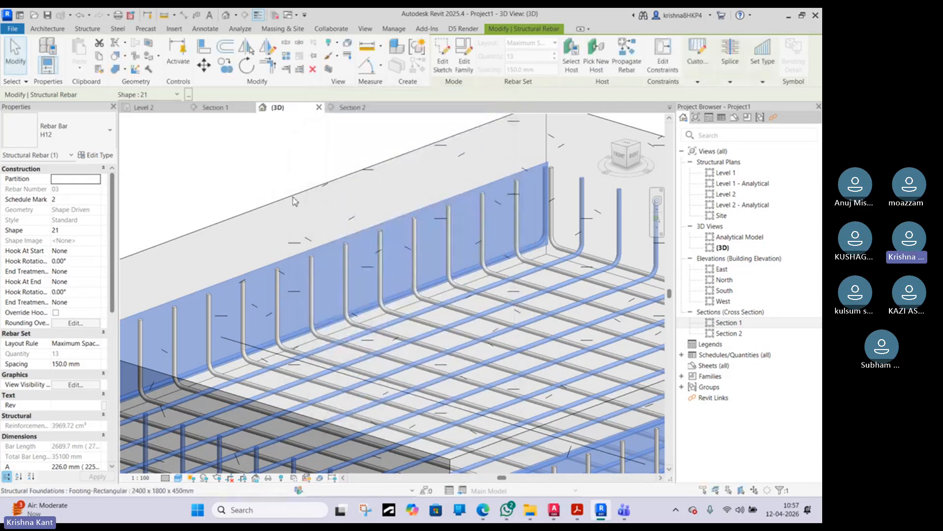
click(284, 172)
scroll(345, 223, down, 2)
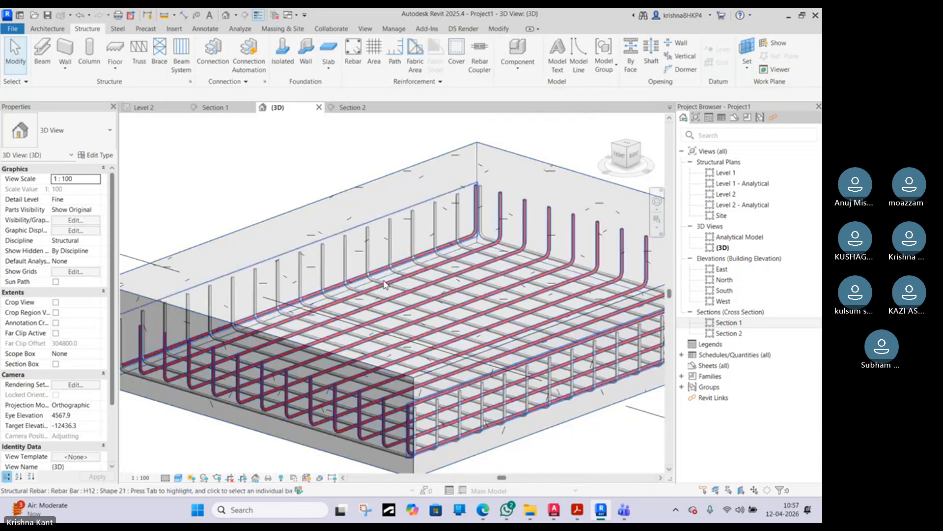
- Examine the red bars and the bars crossing them in the larger footing from several angles
shift+middle_drag(385, 284, 449, 337)
scroll(464, 240, up, 5)
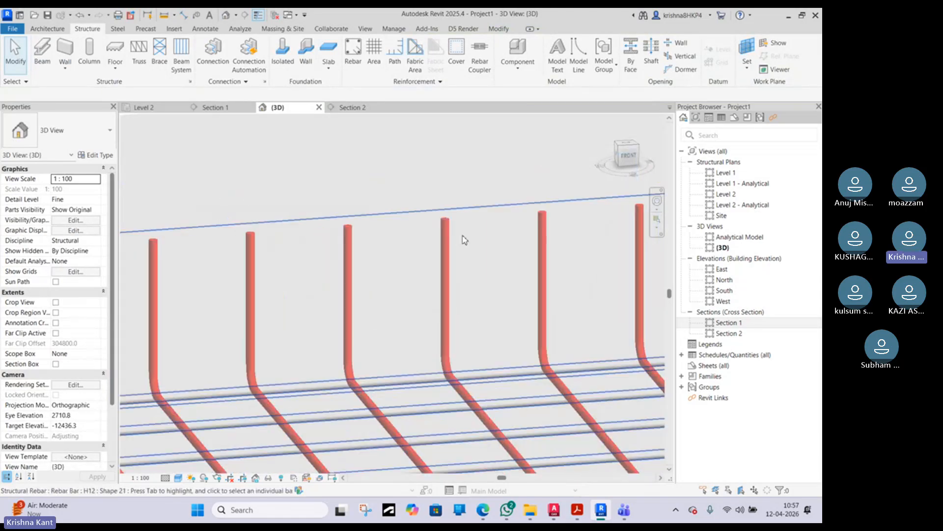
scroll(465, 239, up, 2)
scroll(442, 283, up, 1)
scroll(442, 285, down, 5)
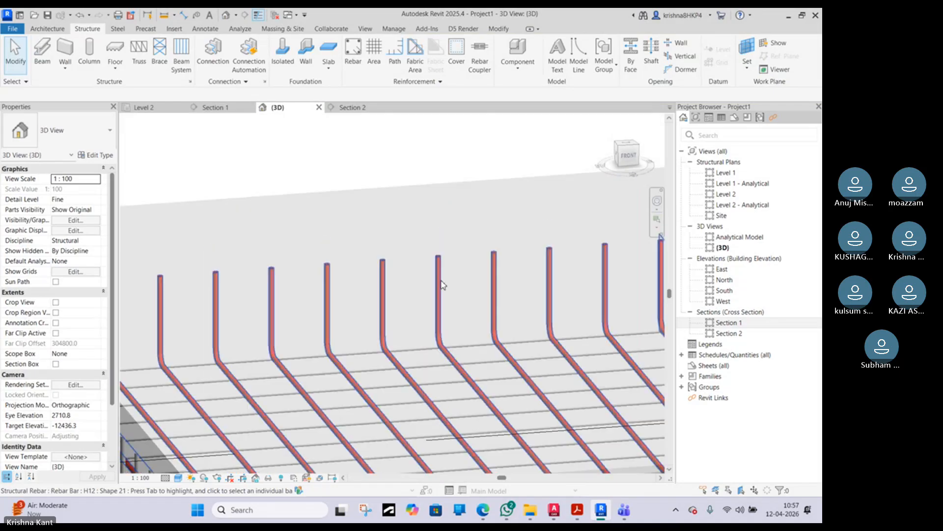
scroll(443, 284, down, 5)
shift+middle_drag(442, 284, 413, 295)
scroll(405, 298, up, 5)
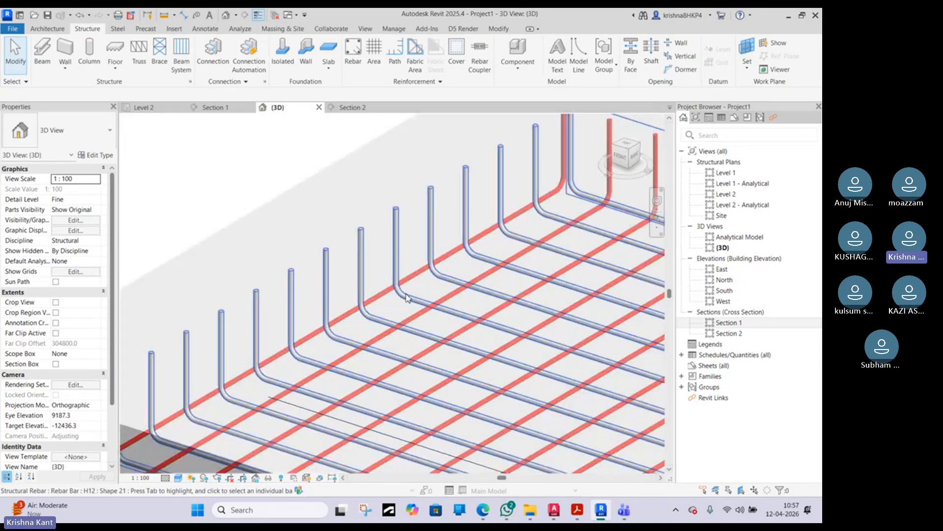
click(327, 254)
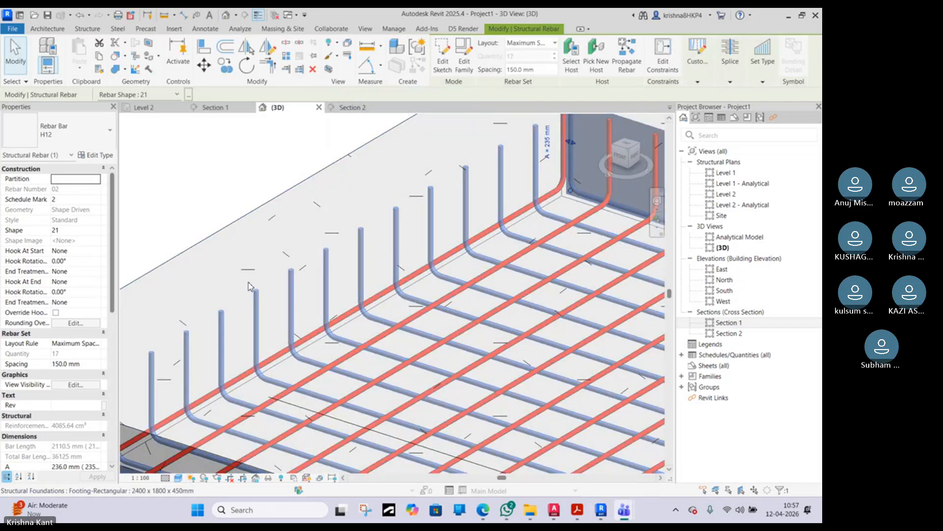
right_click(255, 313)
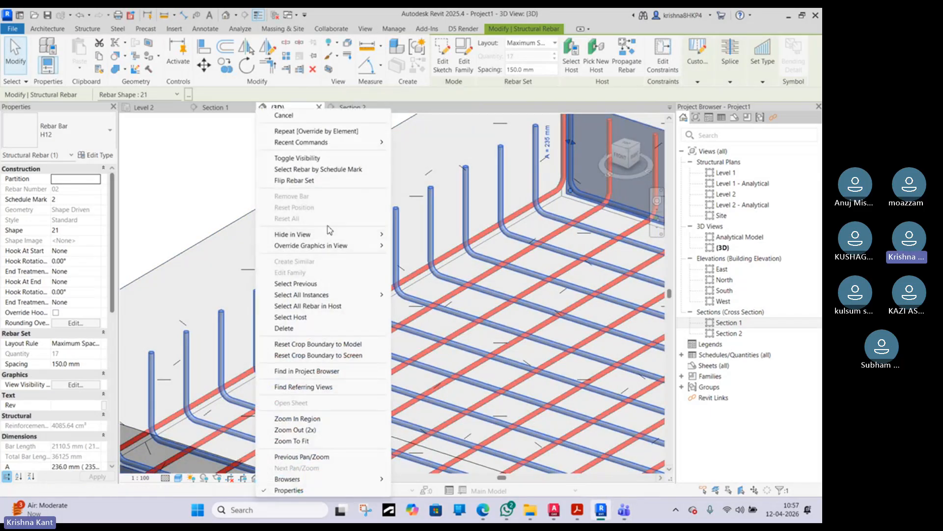
mouse_move(379, 234)
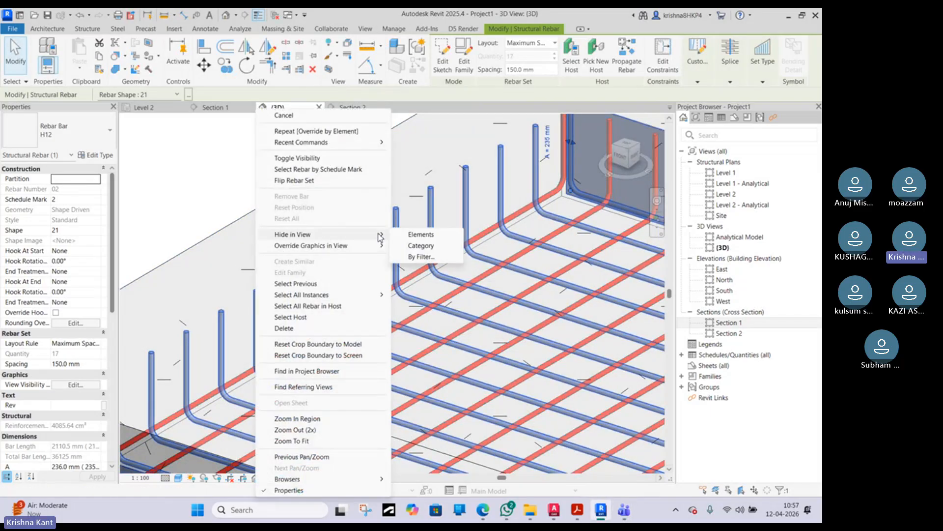
click(427, 235)
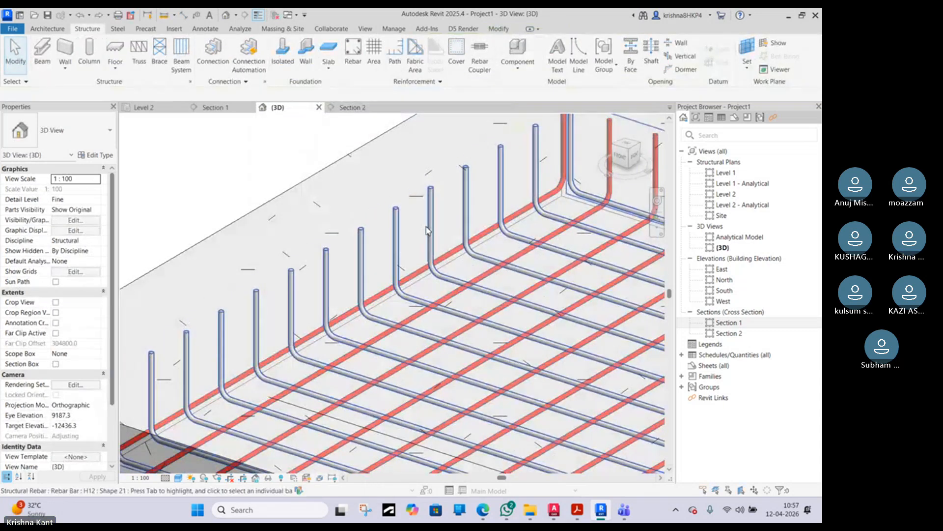
- Override the other H12 bar set by element in the larger footing, with solid fill as the surface foreground pattern
right_click(428, 229)
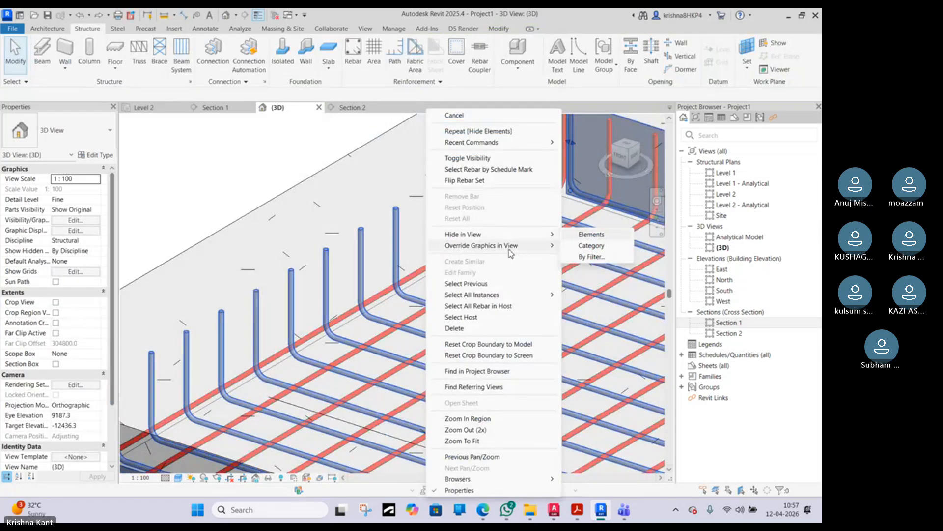
mouse_move(516, 246)
click(576, 249)
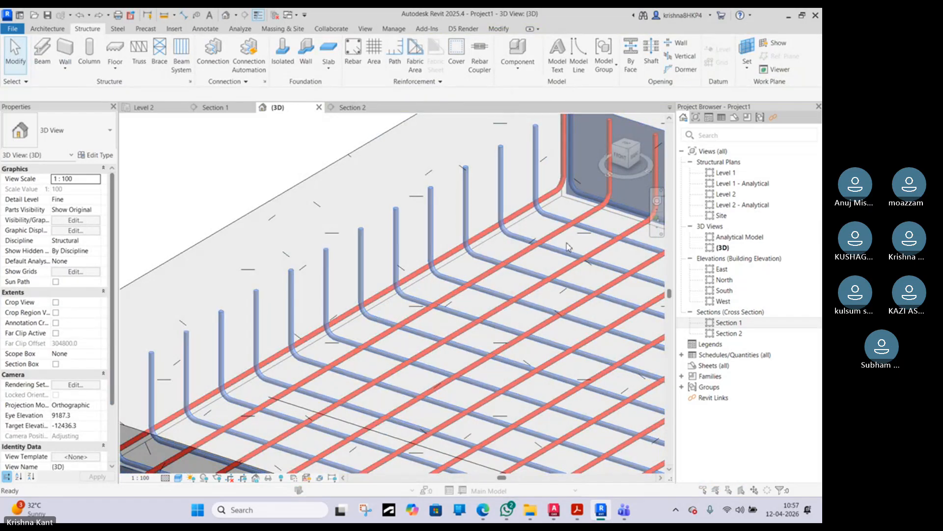
click(388, 166)
click(474, 191)
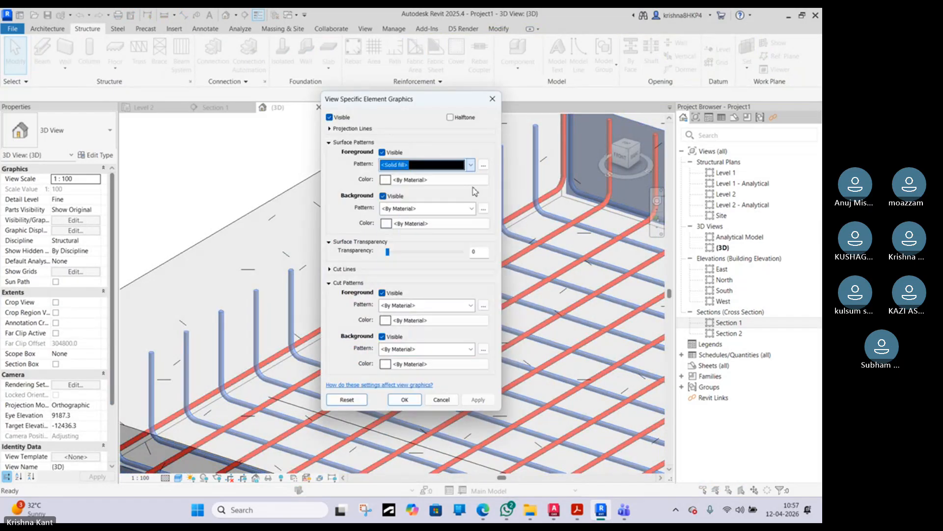
- Set this bar set's surface foreground colour to green RGB 067-201-022 and apply the override
click(433, 179)
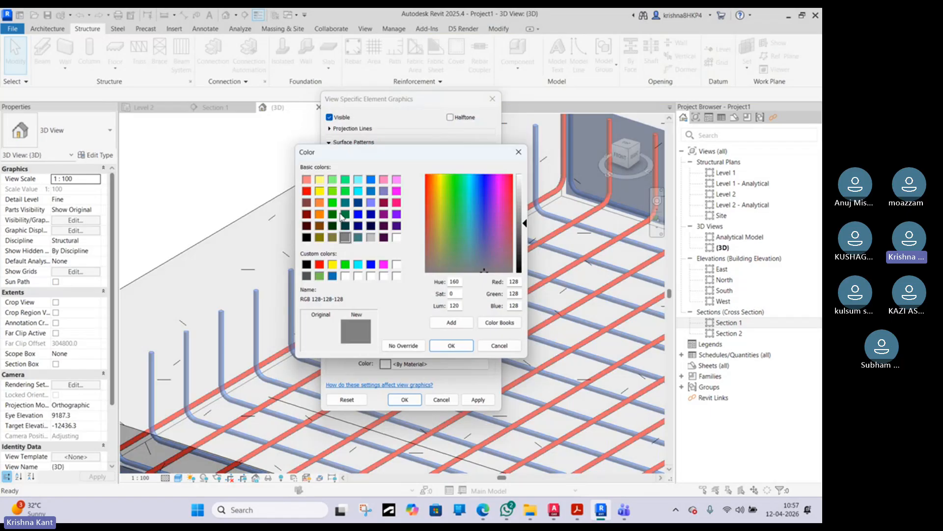
click(345, 265)
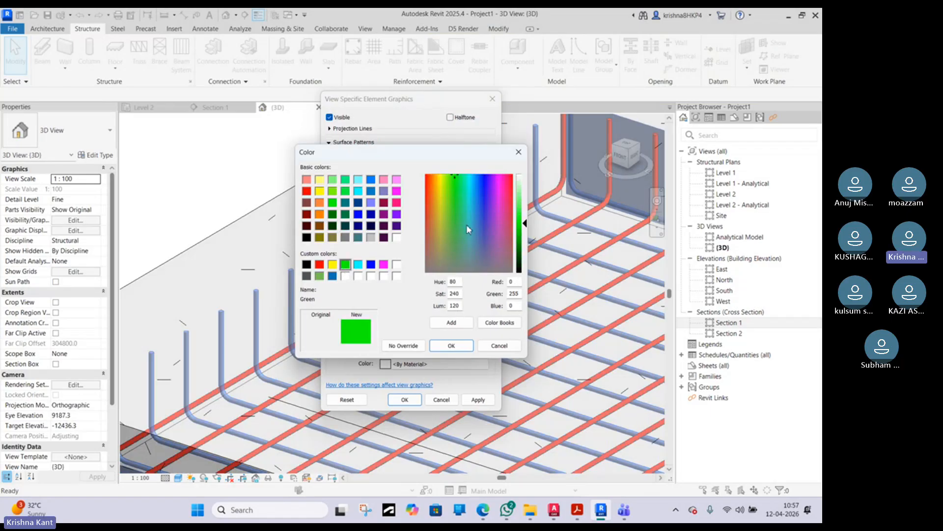
click(453, 199)
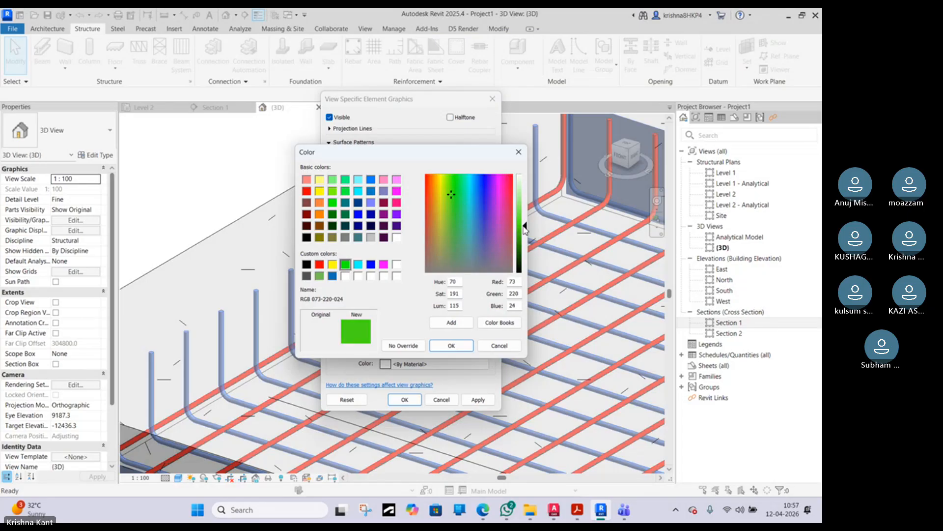
click(450, 346)
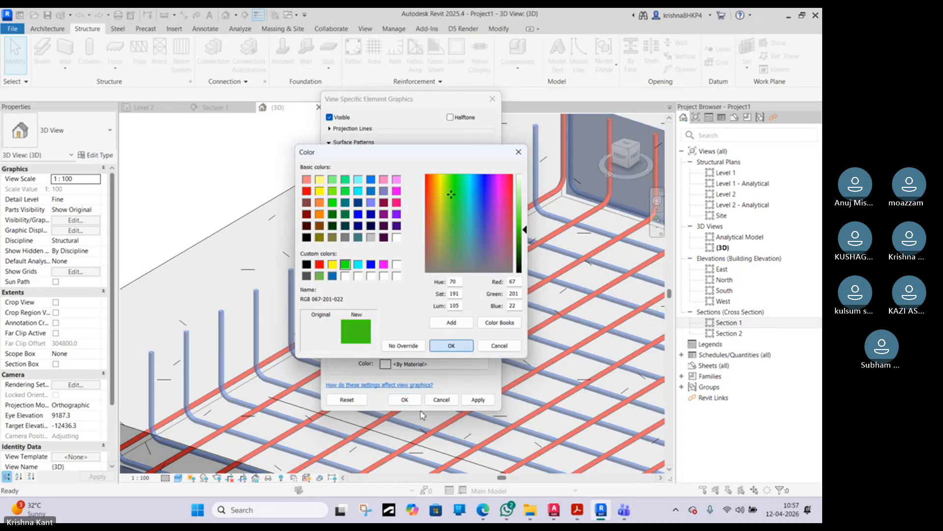
click(405, 399)
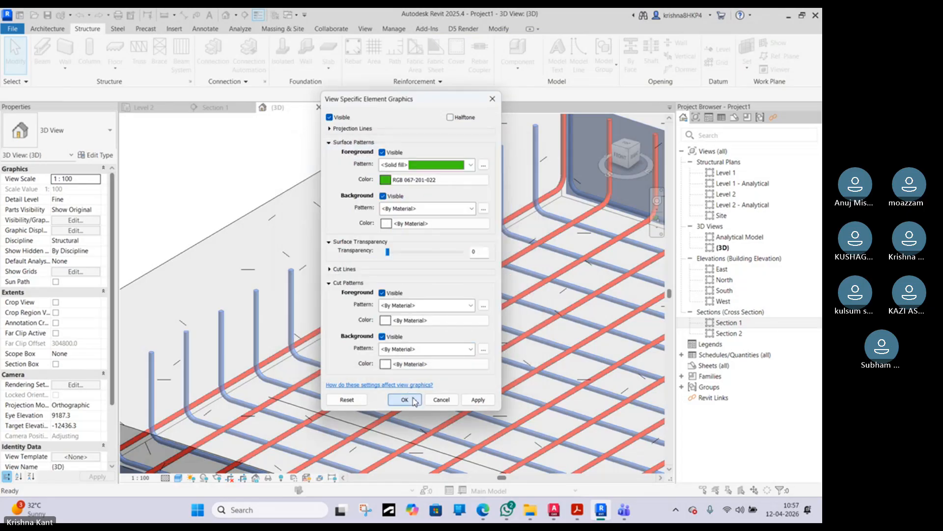
click(202, 193)
scroll(207, 206, down, 2)
scroll(209, 206, down, 2)
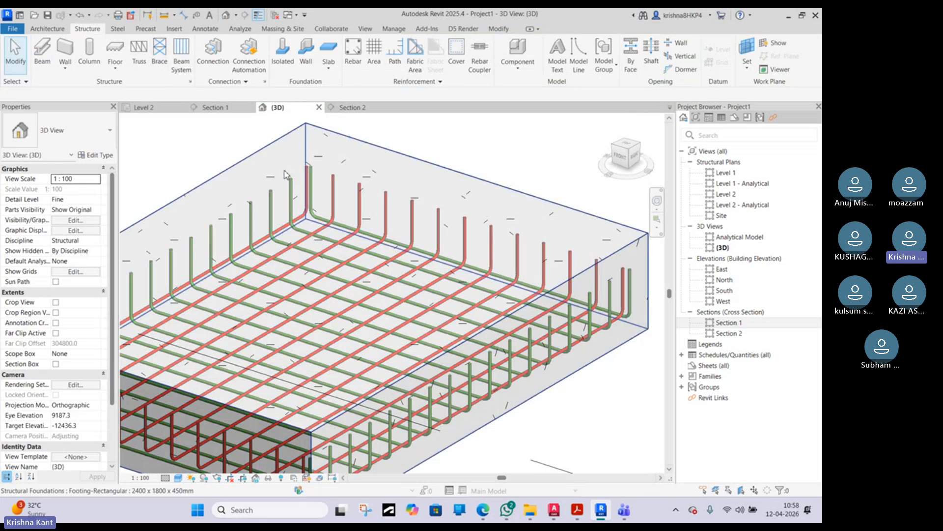
- Open the Section 1 view to show the bottom reinforcement at the footing's edge
click(234, 105)
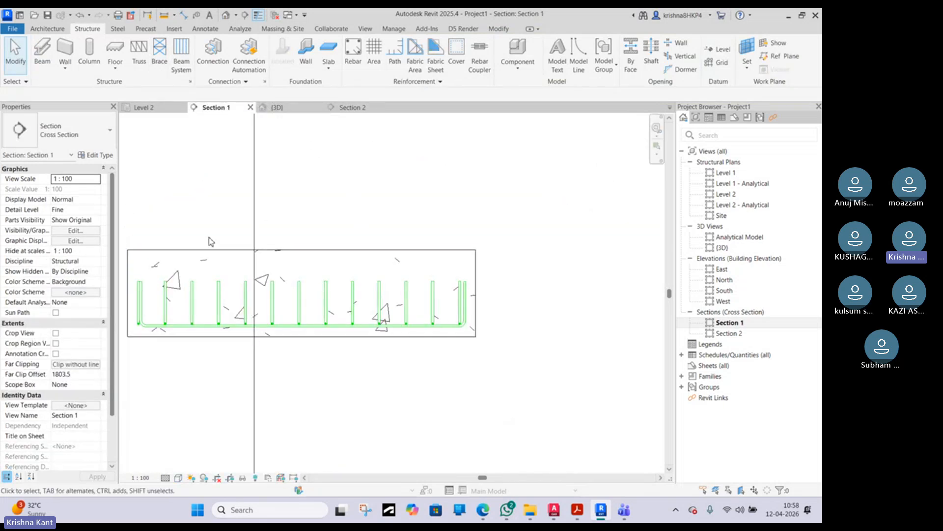
middle_drag(211, 237, 374, 175)
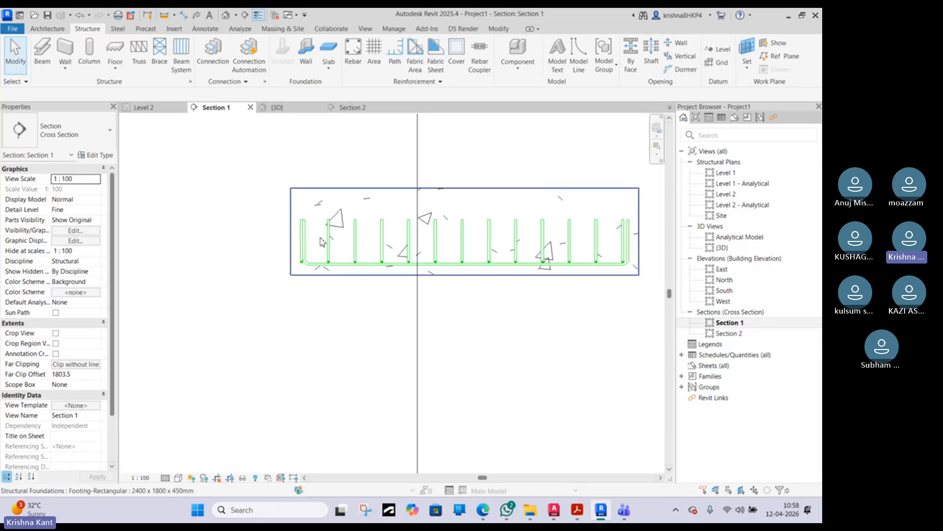
scroll(316, 261, up, 3)
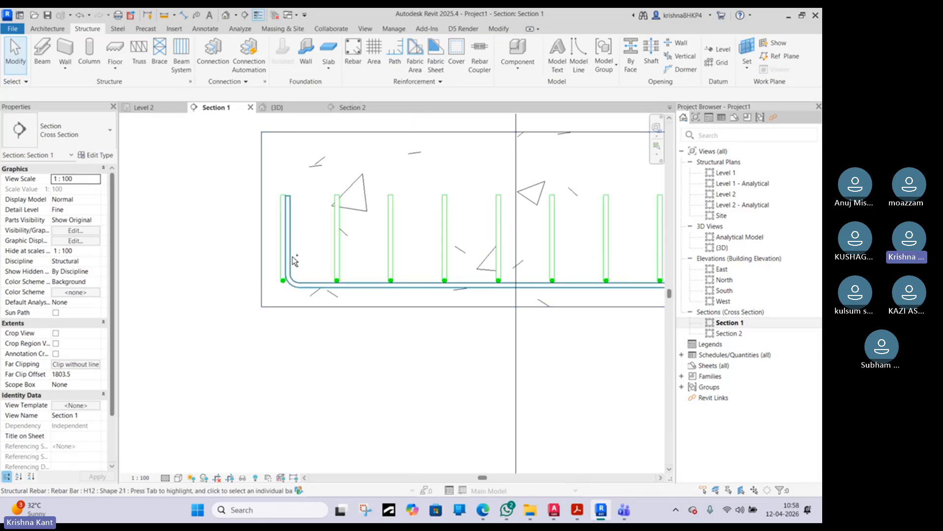
- Mirror copies of both H12 bottom bar sets about a horizontal axis drawn at the footing's mid-depth to create top reinforcement
click(292, 260)
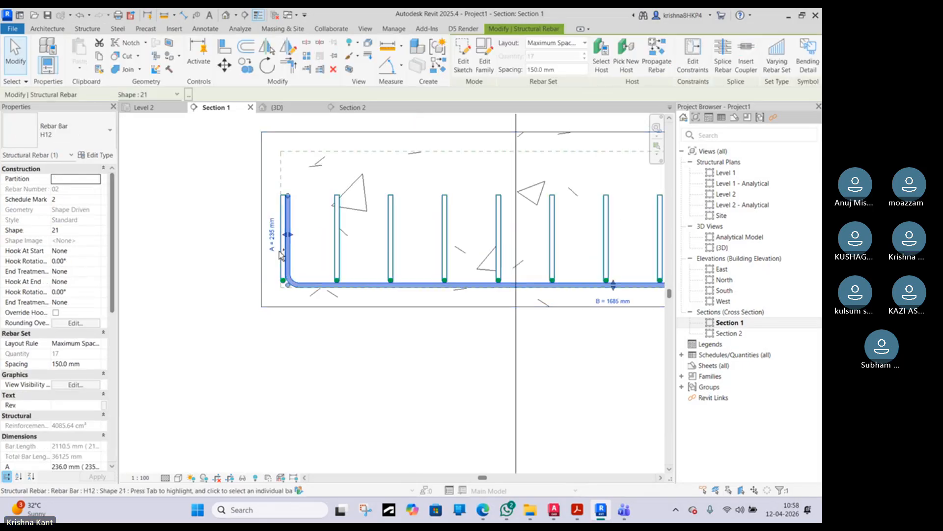
ctrl+click(282, 254)
scroll(281, 254, down, 1)
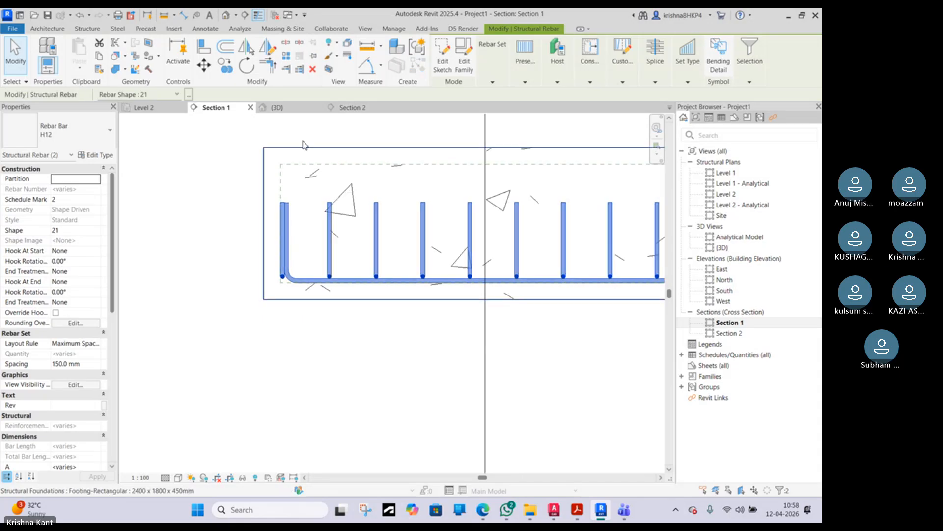
click(272, 49)
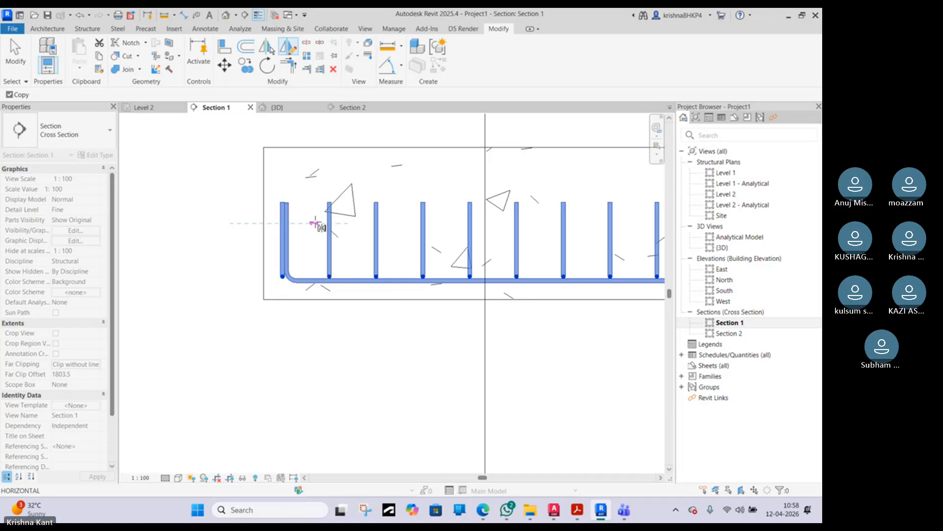
click(315, 224)
click(309, 181)
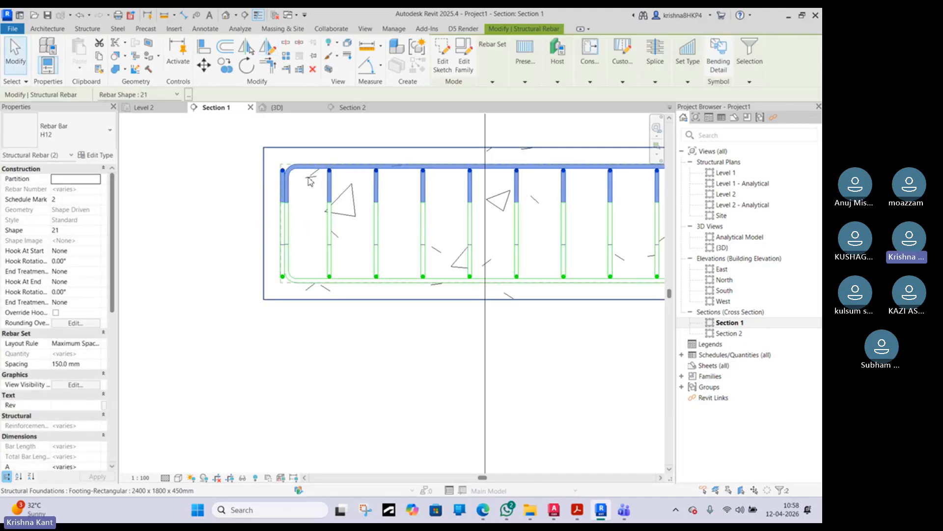
middle_drag(357, 183, 305, 194)
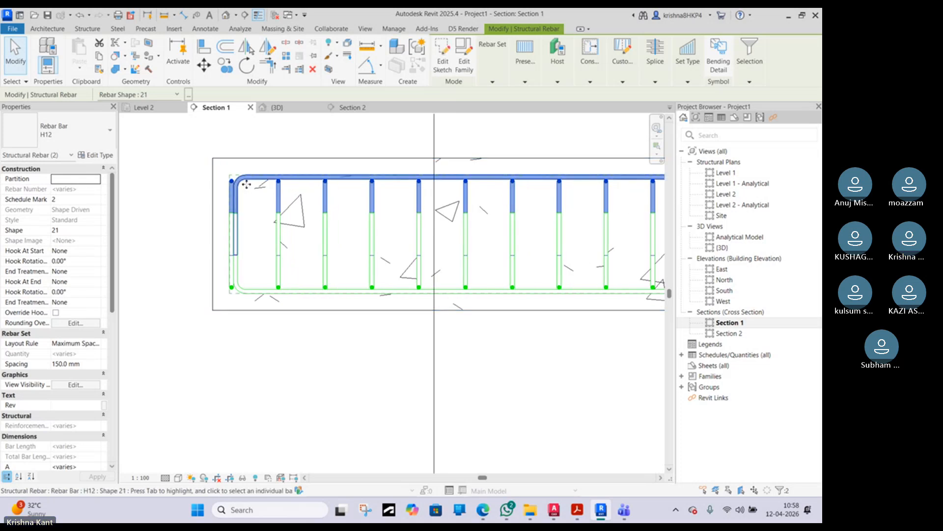
scroll(246, 184, down, 2)
scroll(255, 179, up, 3)
key(Escape)
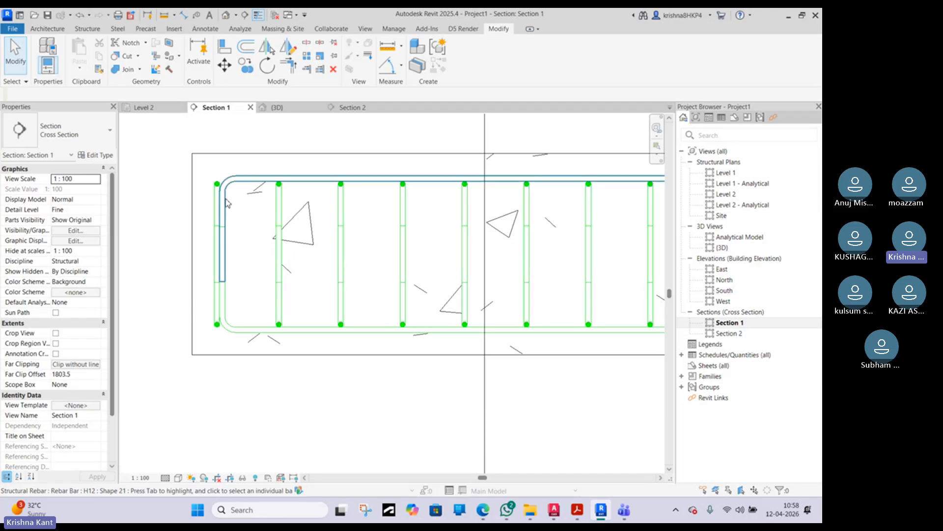
- In Section 1, shift the end of the crossing H12 top bar set inward past the long top bar's leg at the footing's left edge
scroll(220, 242, up, 2)
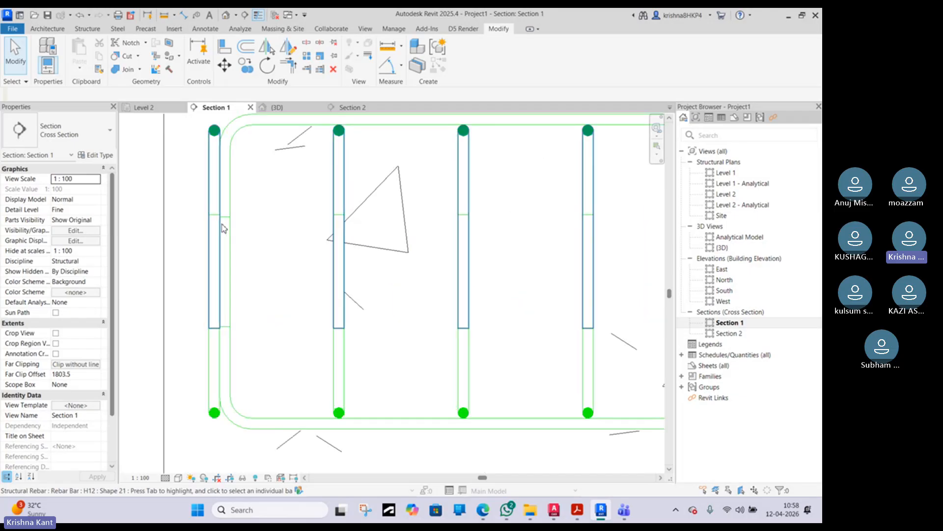
click(214, 206)
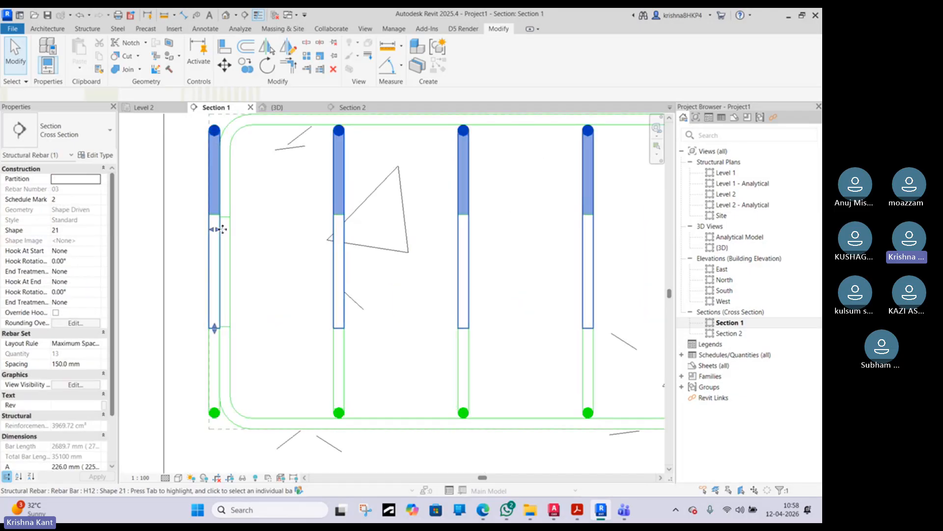
click(229, 195)
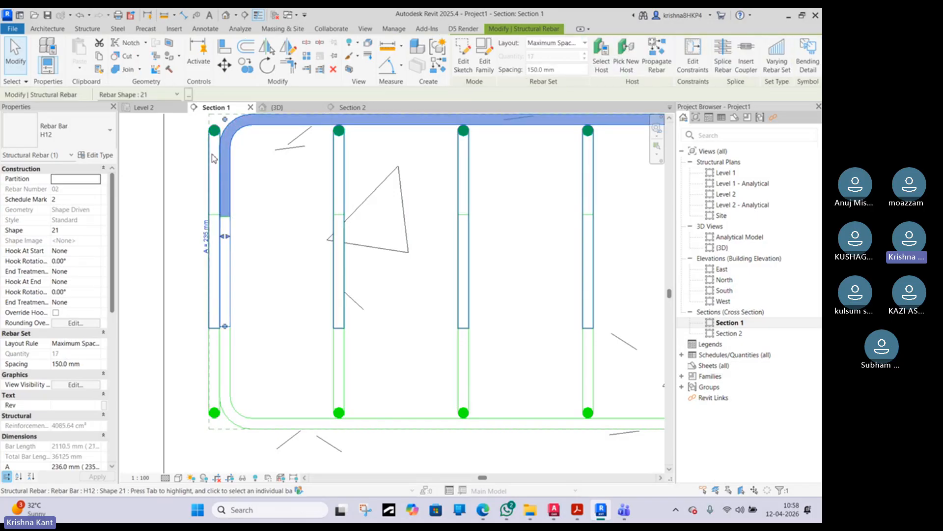
click(235, 230)
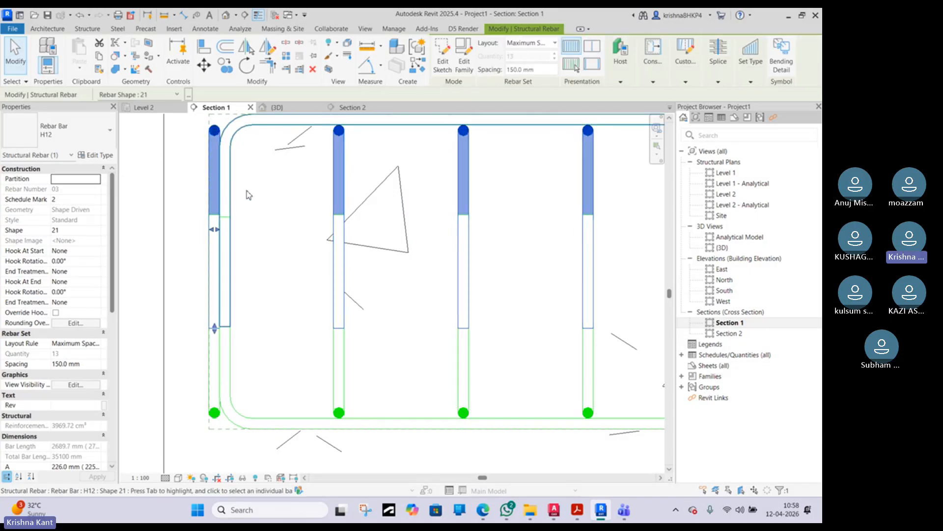
drag(215, 229, 229, 229)
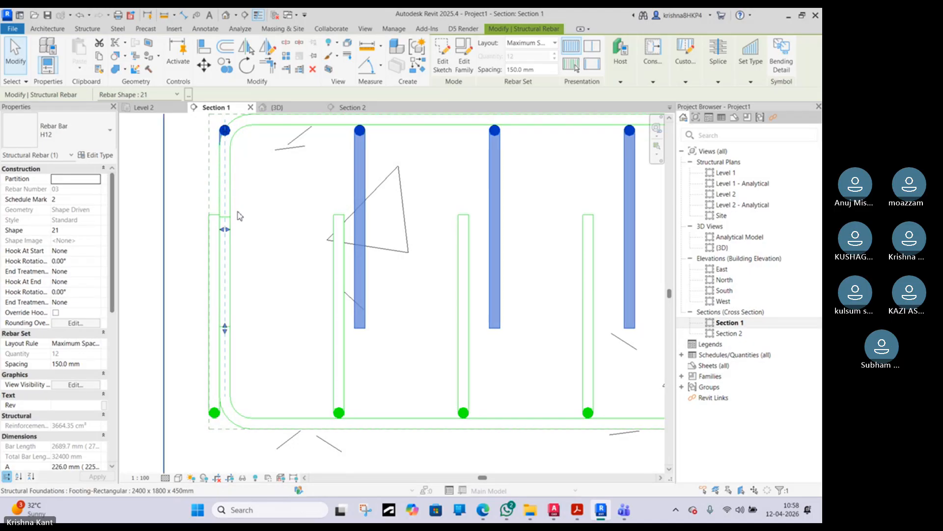
drag(223, 232, 236, 227)
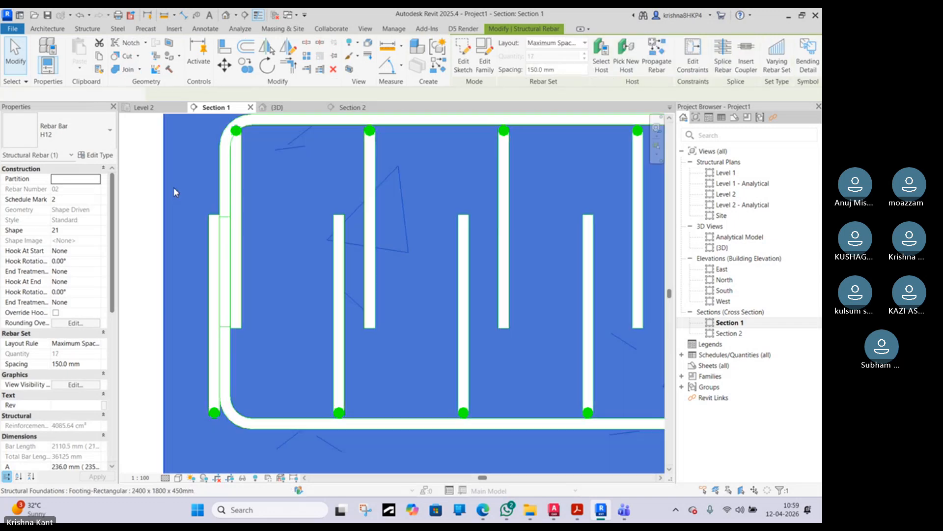
click(173, 188)
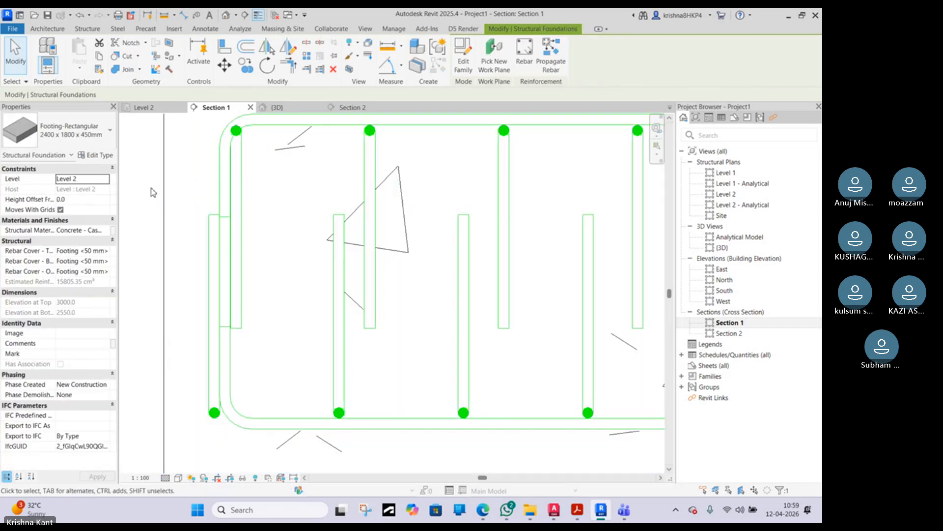
click(153, 192)
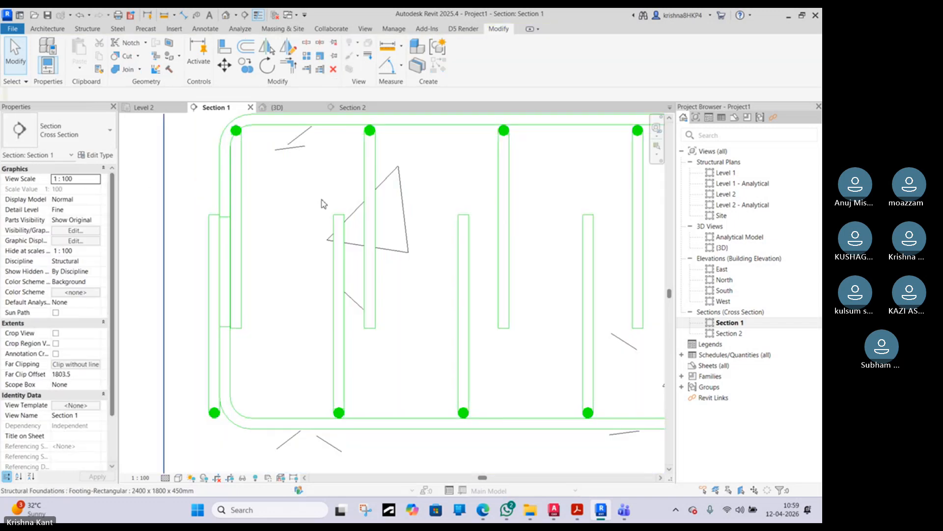
- Extend the crossing top bar set outward against the long top bar's leg at the footing's right edge
click(371, 212)
click(395, 171)
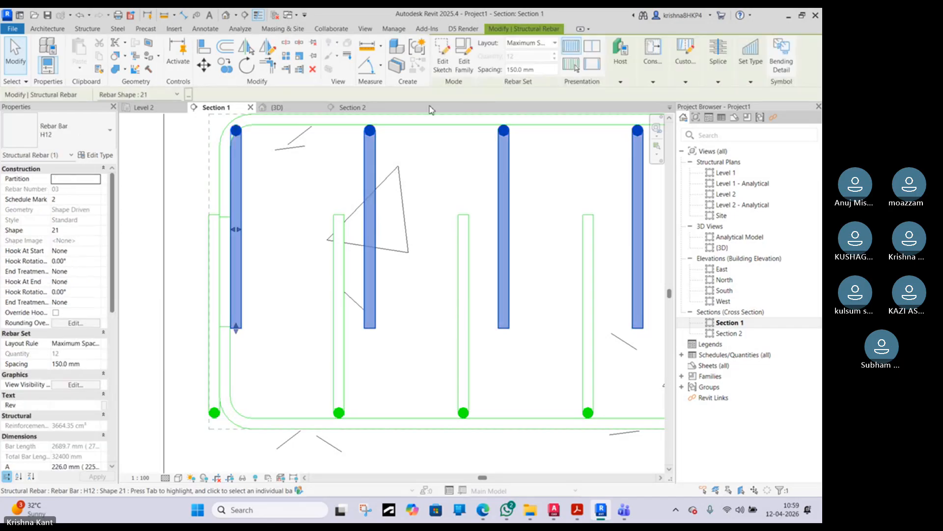
scroll(394, 264, down, 5)
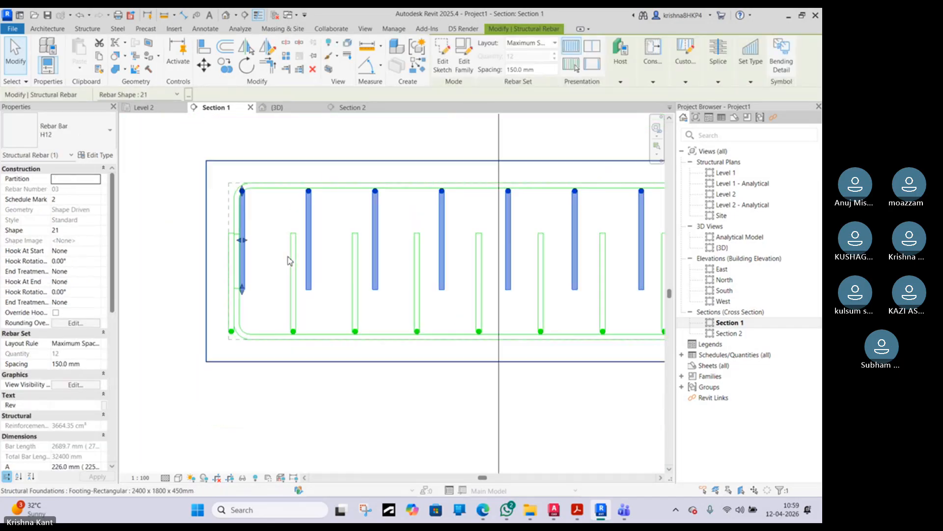
middle_drag(459, 249, 272, 265)
scroll(493, 252, up, 5)
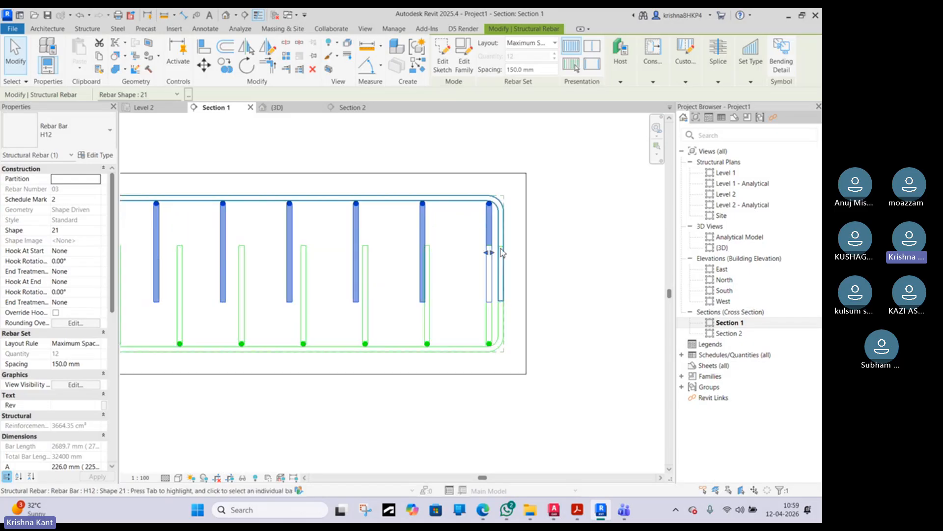
drag(475, 266, 490, 267)
scroll(491, 268, down, 3)
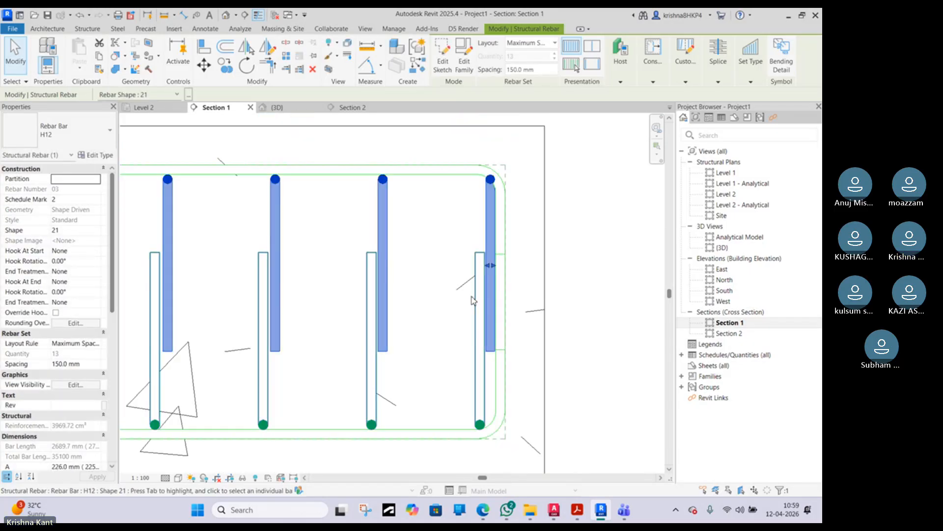
- Move the long top bar's right leg inward, giving segment B a length of 1660 mm
click(506, 227)
scroll(506, 227, down, 3)
middle_drag(489, 250, 742, 263)
middle_drag(449, 253, 319, 264)
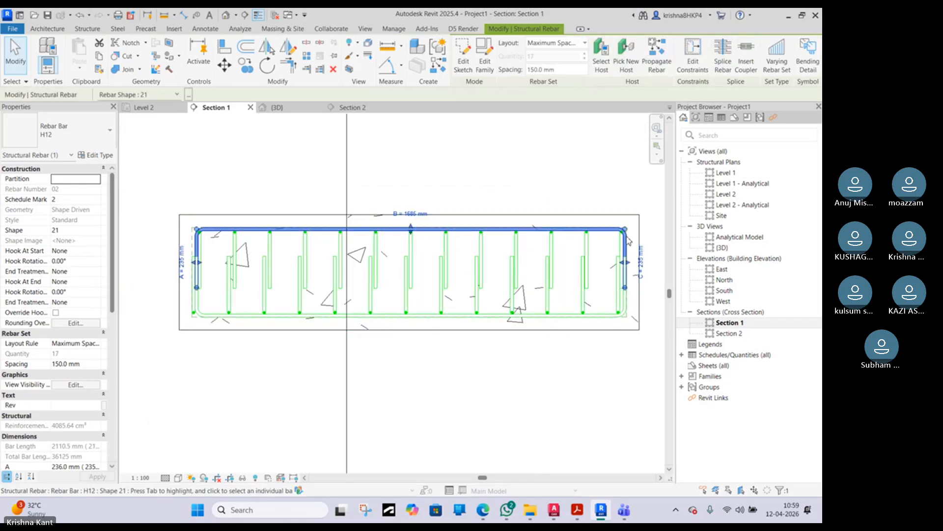
scroll(625, 254, up, 6)
scroll(616, 259, up, 2)
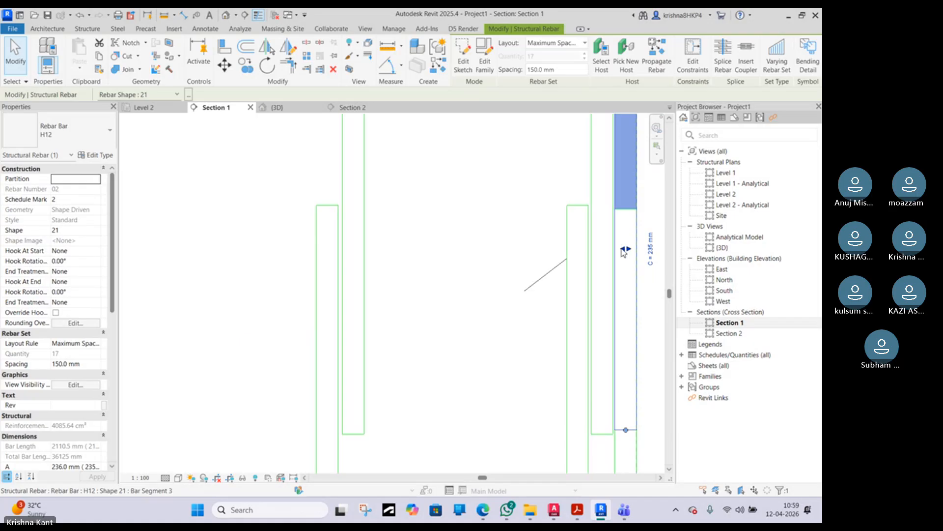
scroll(624, 252, down, 5)
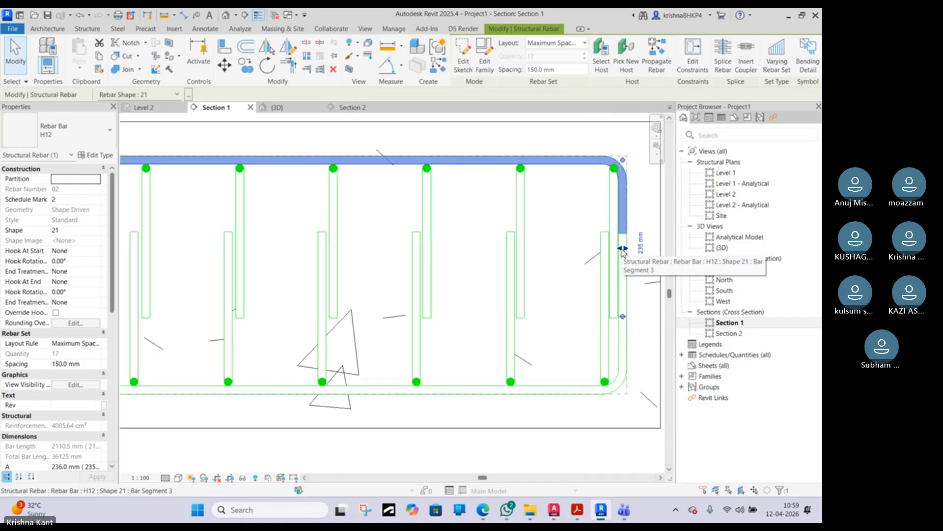
drag(622, 250, 605, 252)
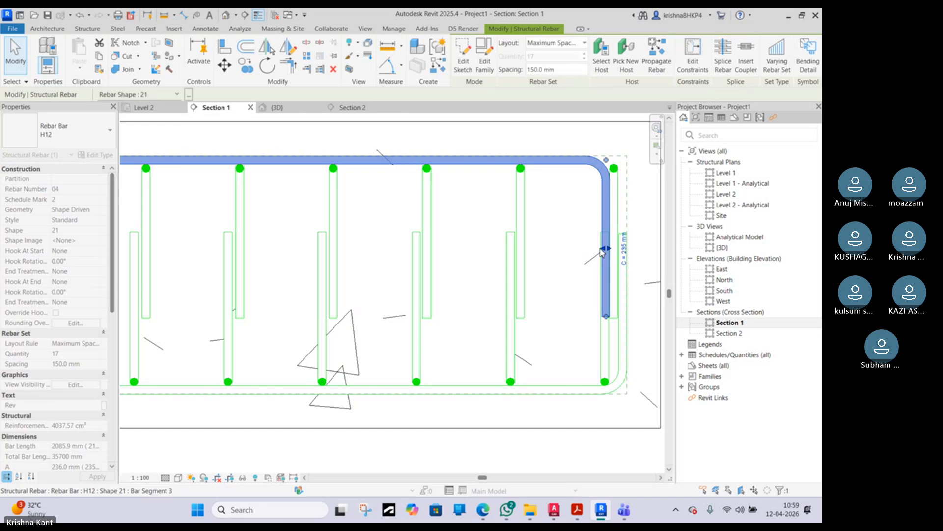
scroll(520, 242, down, 5)
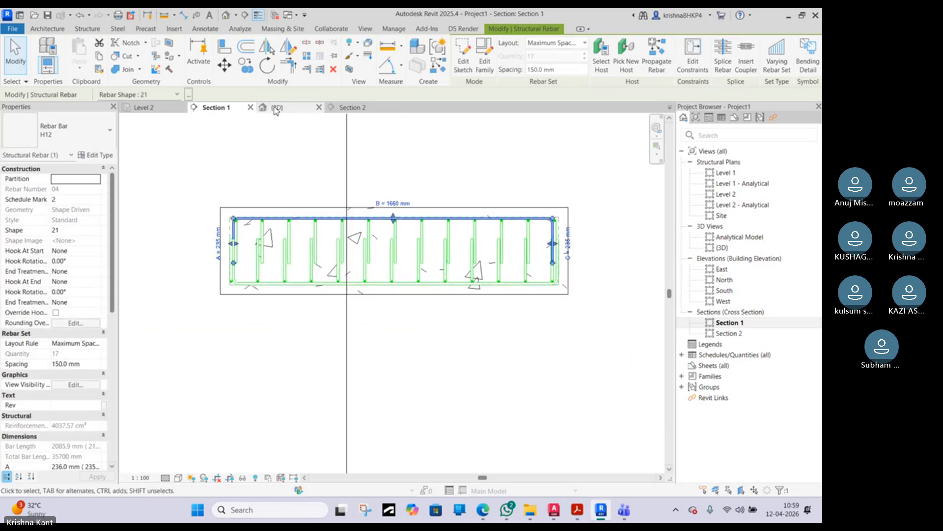
- In Section 2, shift the crossing top bars inward at the footing's left edge and extend the long top bar's leg outward to B = 2295 mm
click(359, 108)
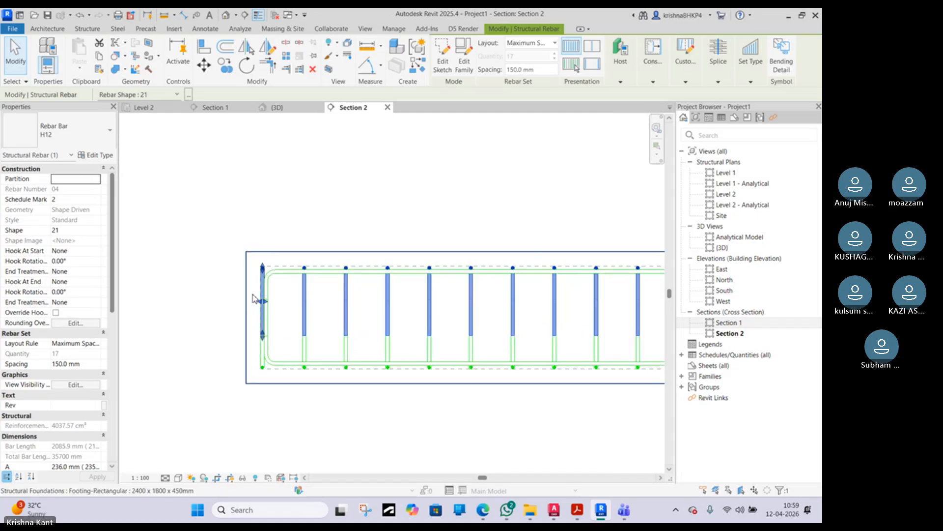
scroll(261, 296, up, 3)
drag(258, 308, 260, 306)
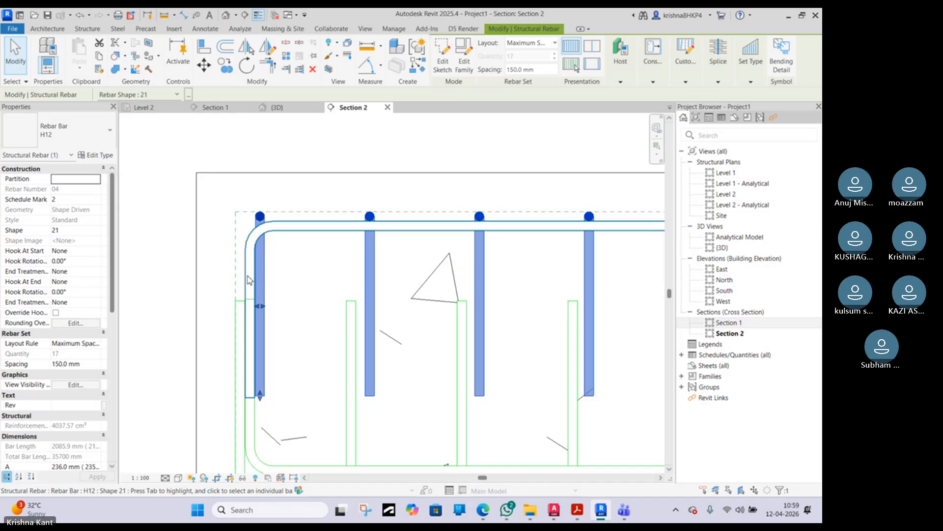
click(248, 279)
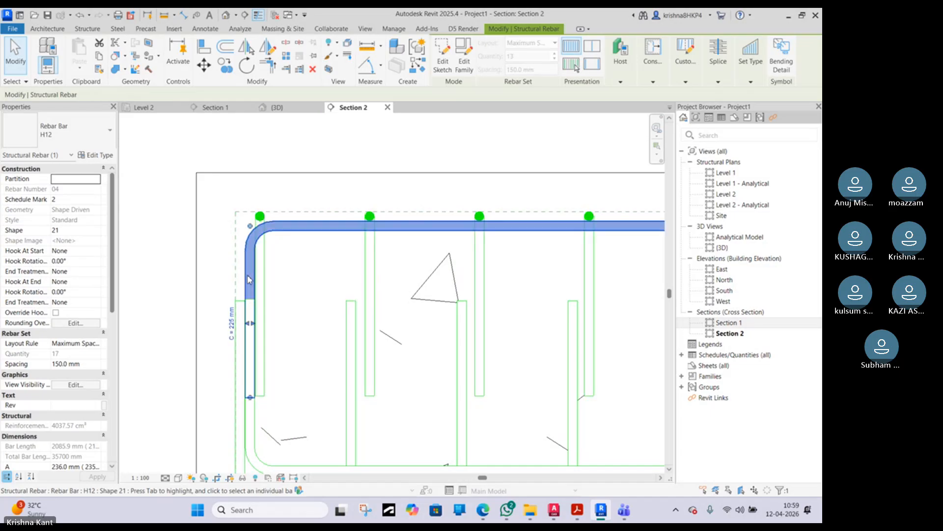
click(261, 322)
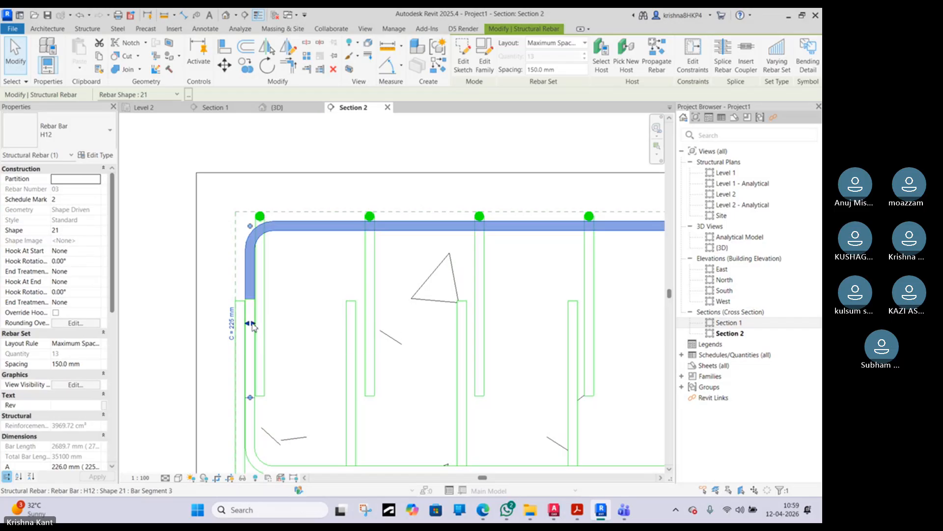
drag(251, 324, 243, 324)
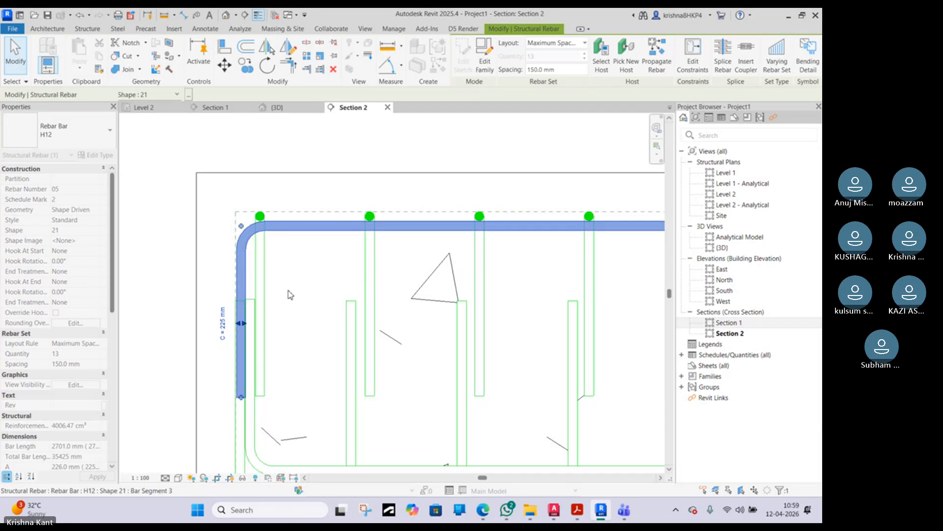
- Shift the crossing top bar set's end inward, clear of the long top bar's leg, at the footing's right edge in Section 2
scroll(317, 277, down, 4)
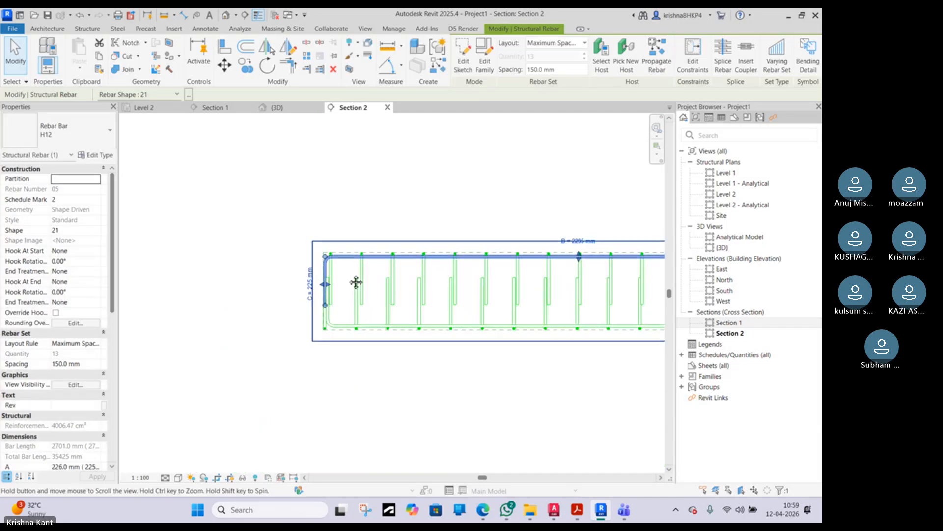
scroll(369, 273, down, 1)
scroll(545, 273, up, 5)
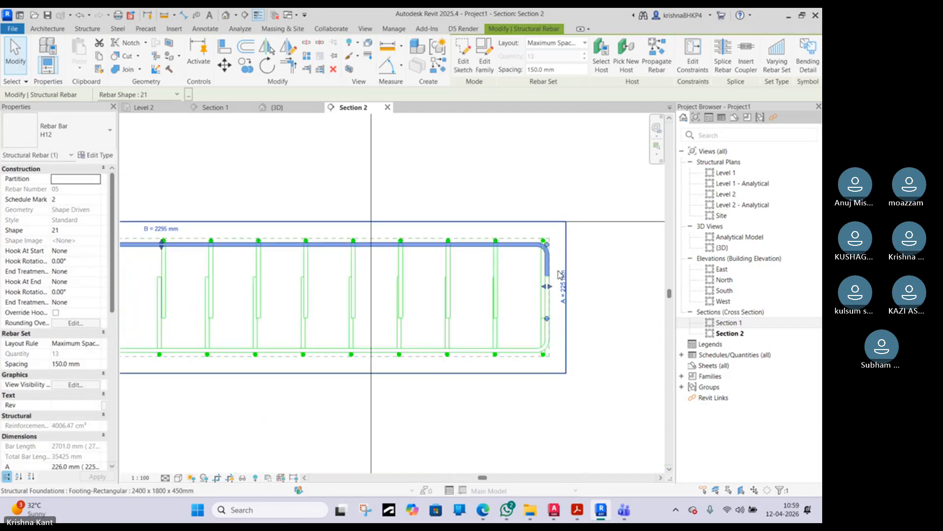
scroll(541, 286, up, 2)
click(544, 262)
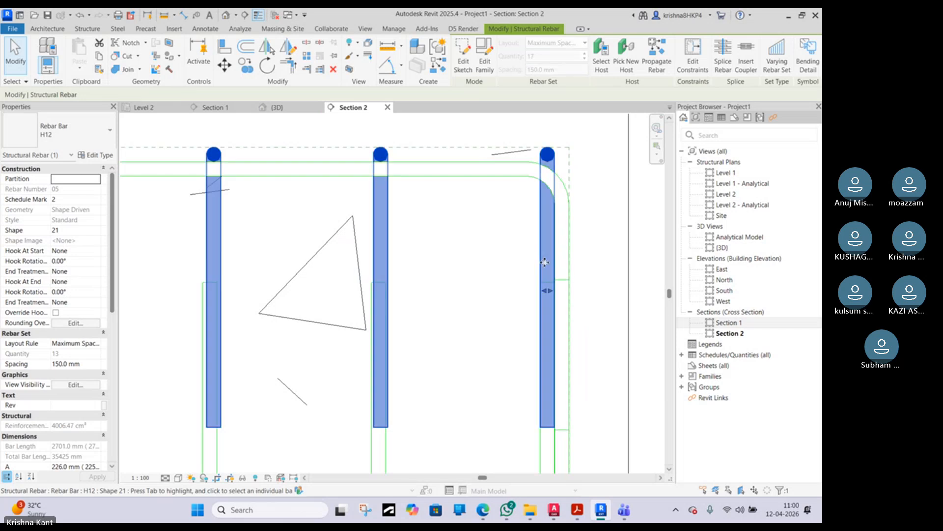
drag(548, 293, 533, 294)
scroll(478, 286, down, 5)
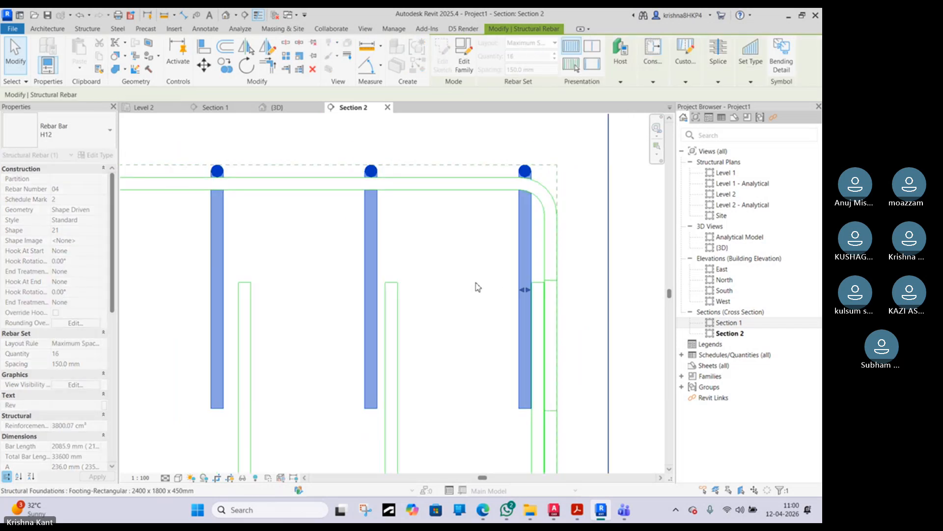
scroll(476, 286, down, 2)
click(458, 219)
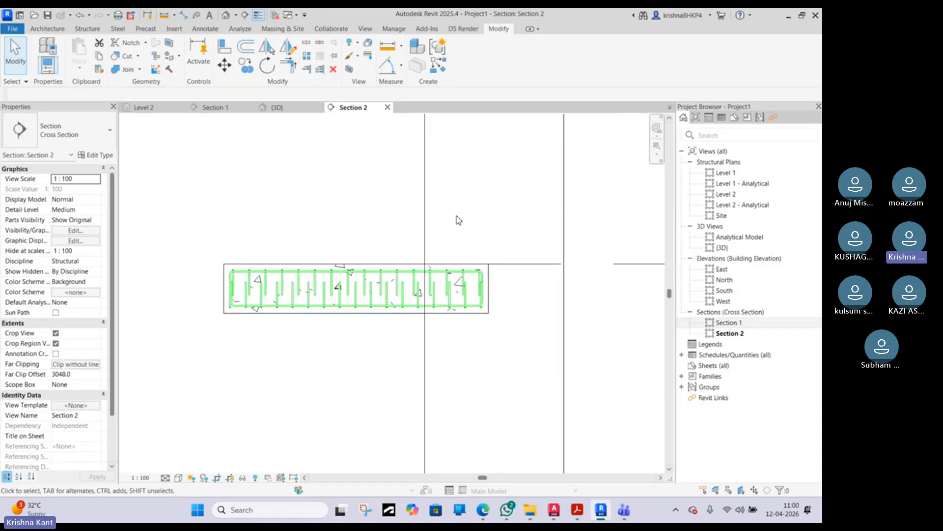
- Examine the adjusted top reinforcement and its corner overlaps with the bottom bars from several sides in the 3D view
click(282, 107)
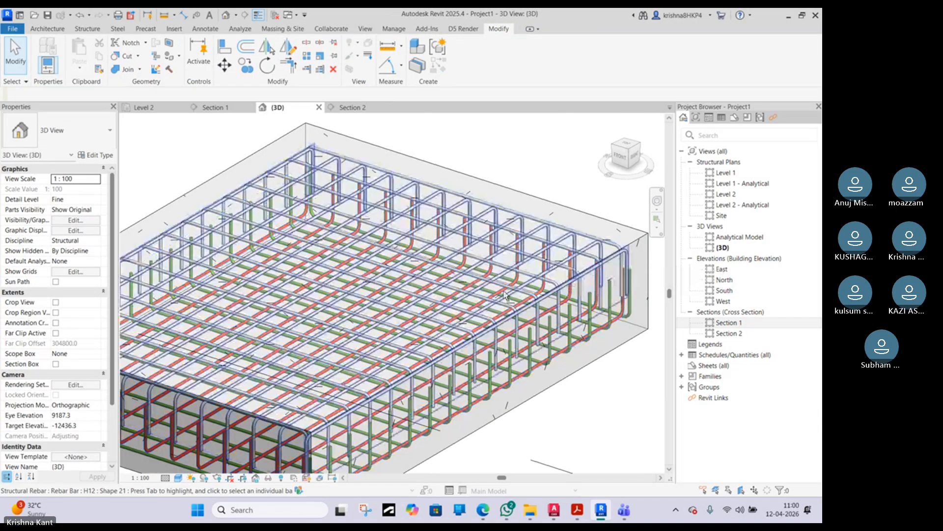
shift+middle_drag(443, 260, 570, 258)
scroll(506, 376, up, 3)
middle_drag(520, 377, 500, 323)
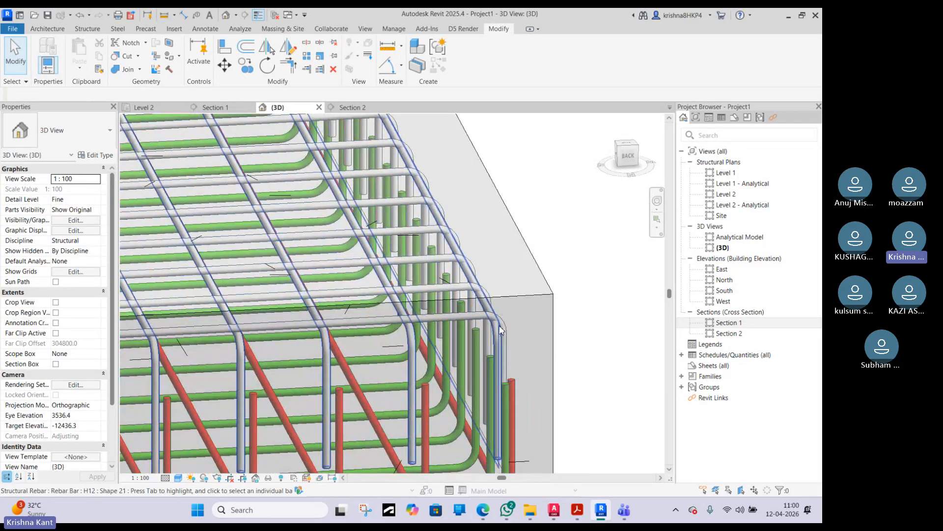
scroll(501, 319, down, 4)
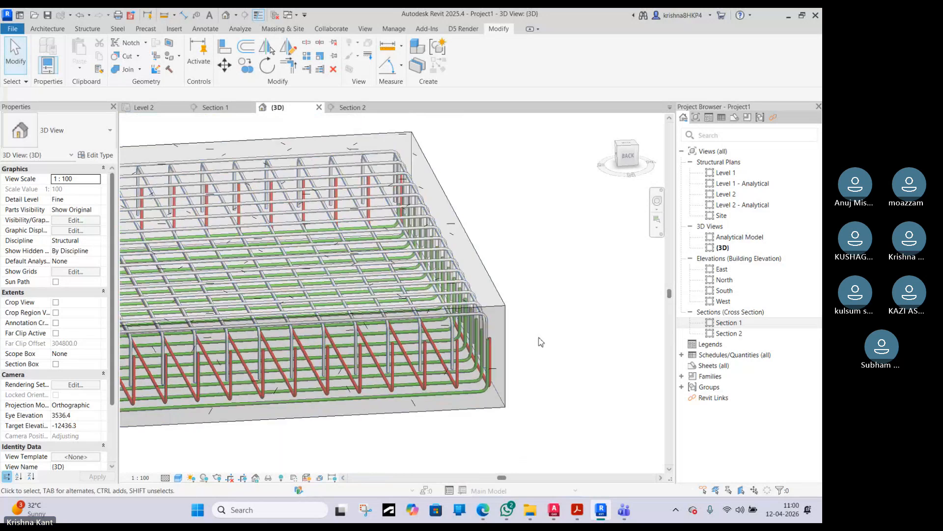
shift+middle_drag(612, 325, 576, 322)
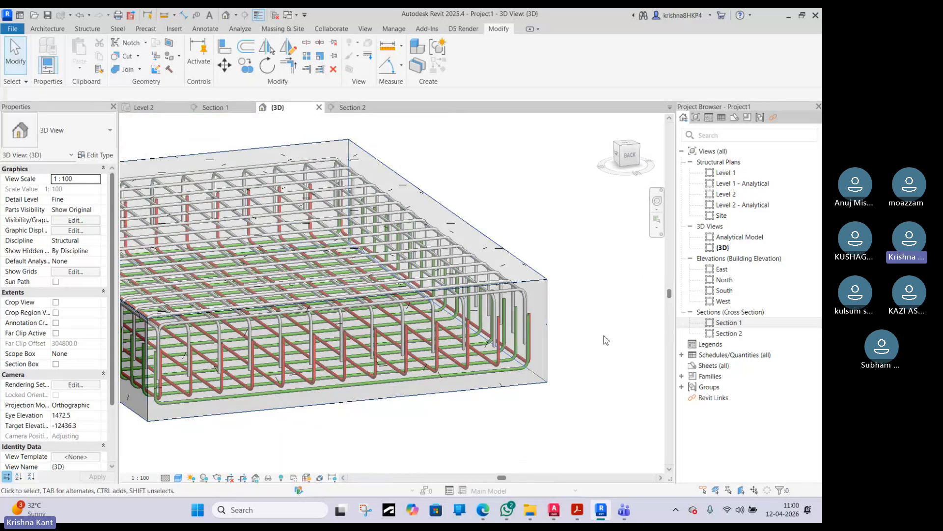
shift+middle_drag(594, 359, 508, 388)
scroll(443, 370, down, 2)
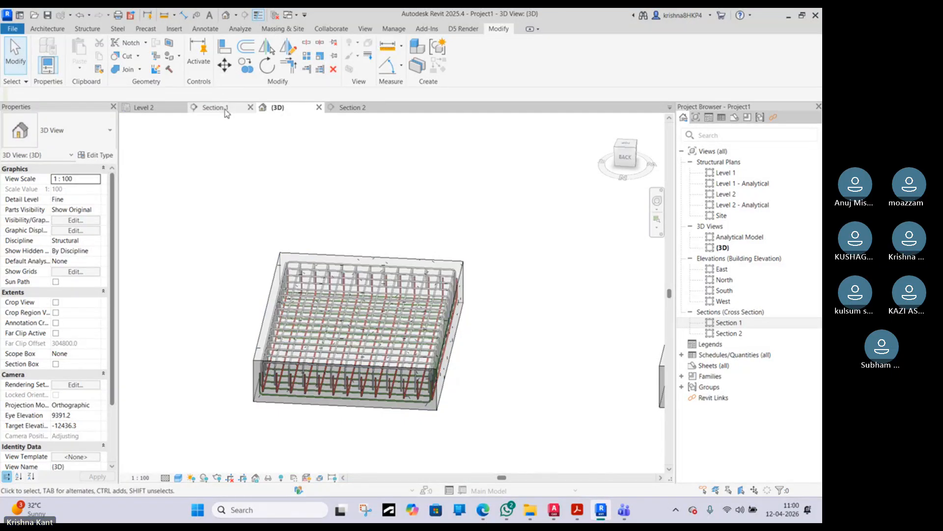
- On Level 2, create a 150mm foundation slab with a rectangular boundary of 12000 by 13000 mm below the footings
click(144, 107)
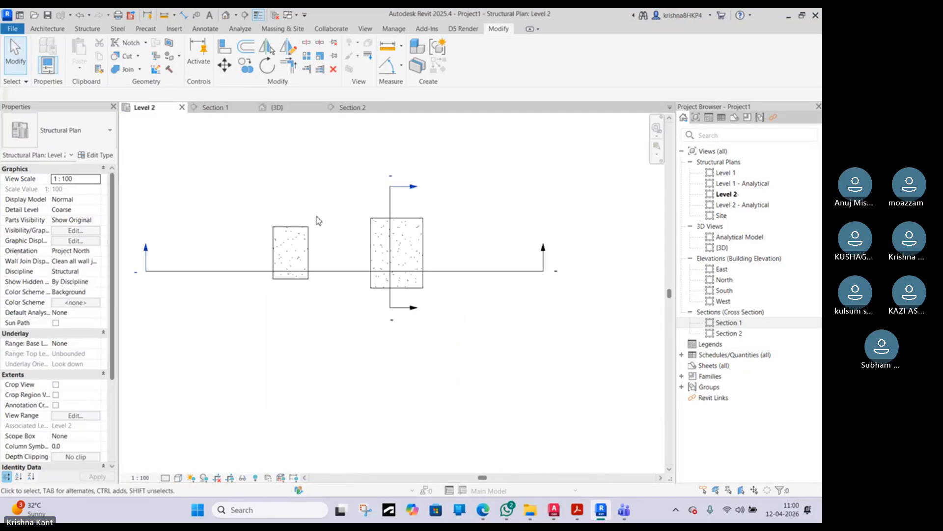
scroll(384, 241, up, 2)
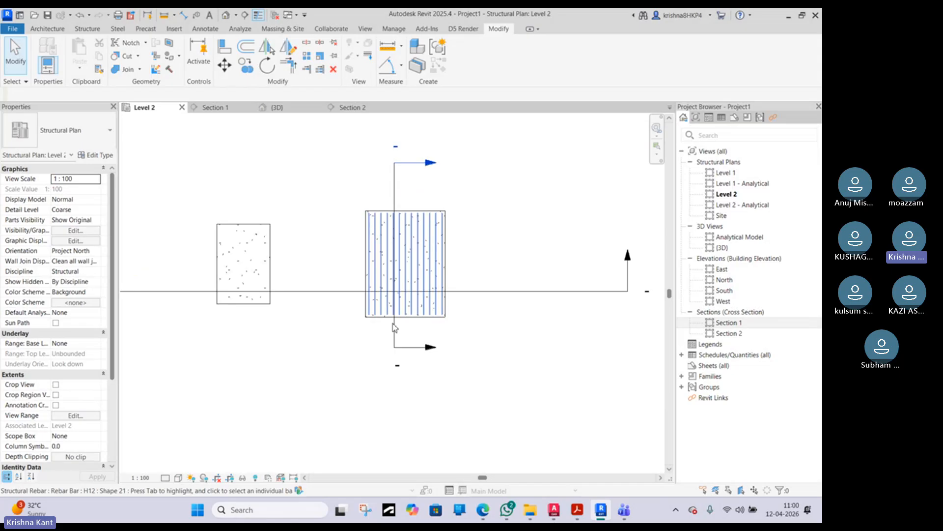
click(47, 29)
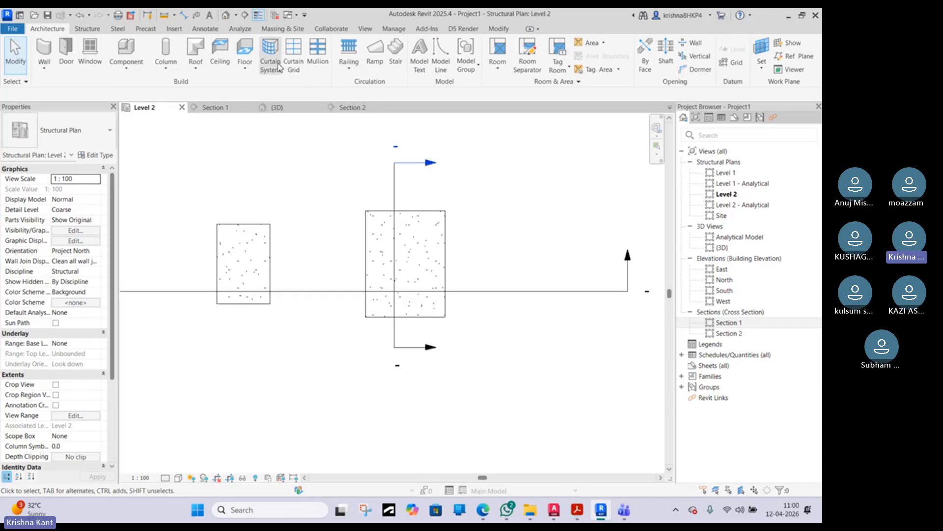
click(88, 29)
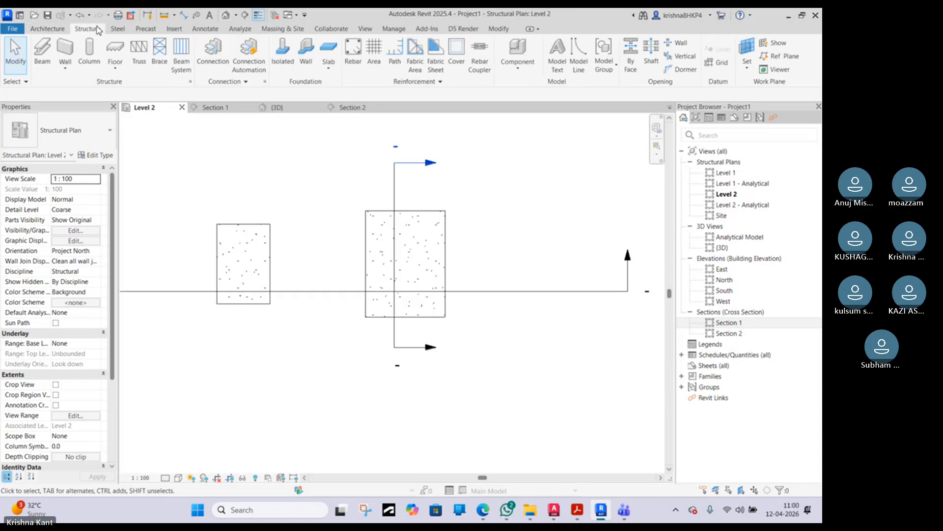
click(330, 72)
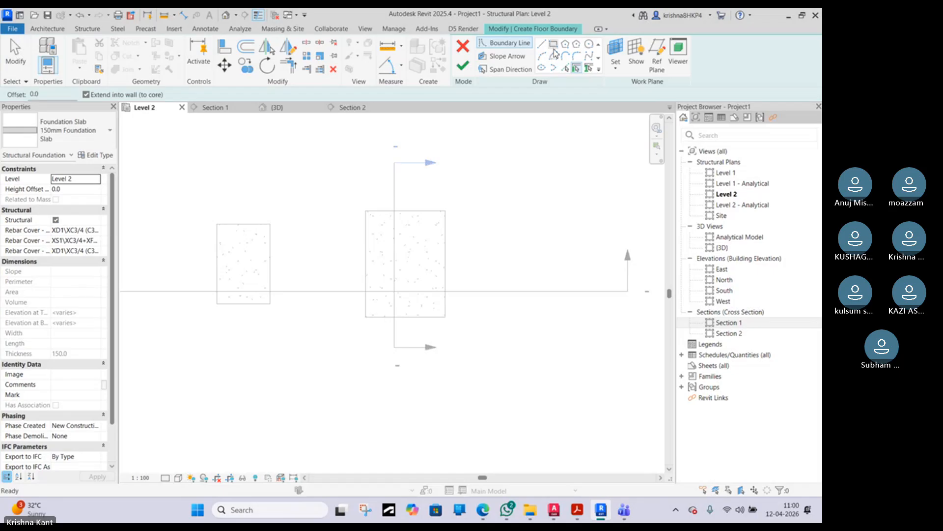
click(554, 49)
scroll(442, 236, down, 5)
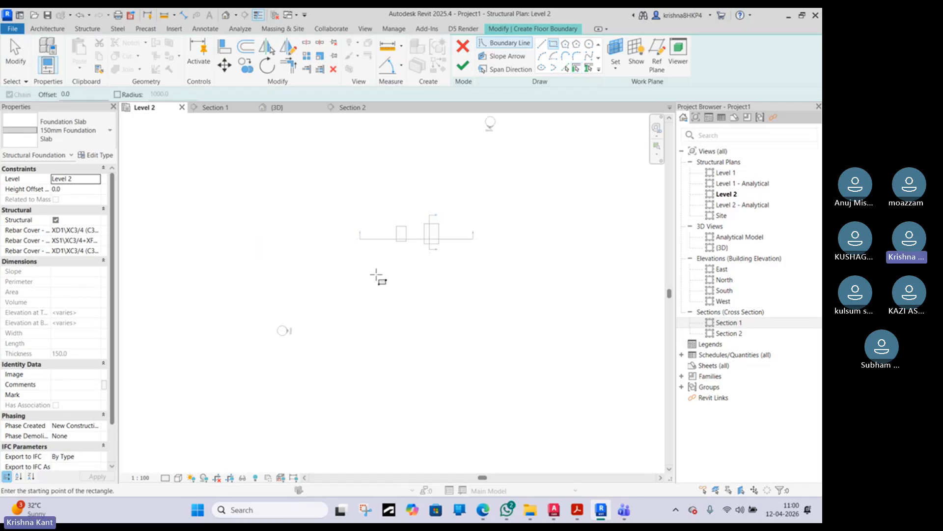
click(375, 261)
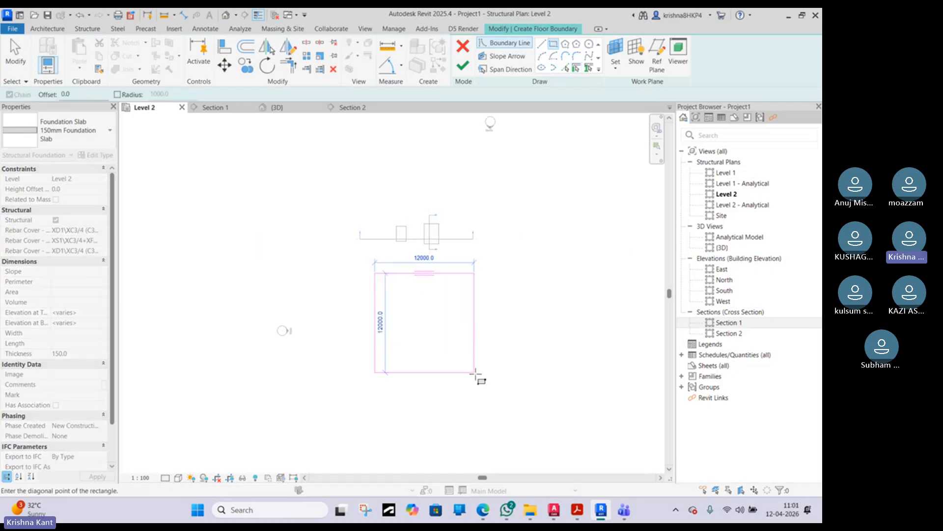
click(477, 379)
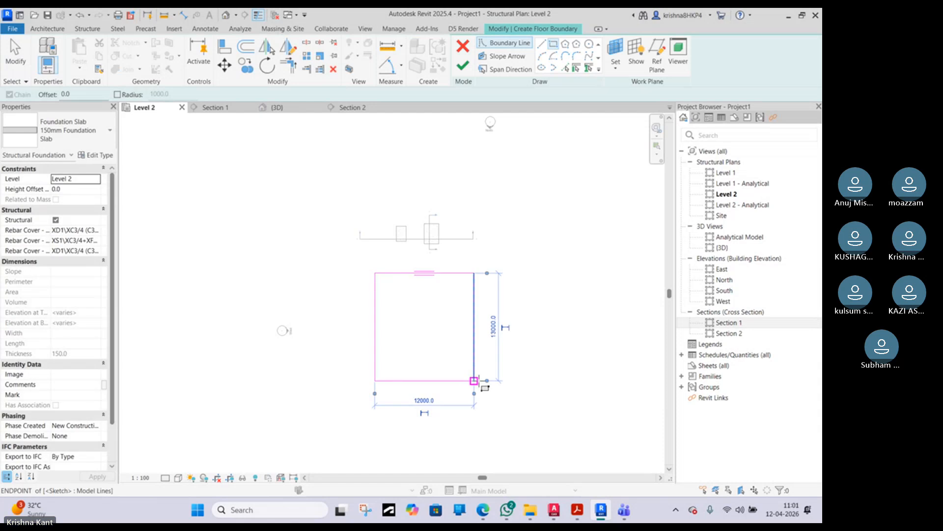
key(Escape)
key(Escape)
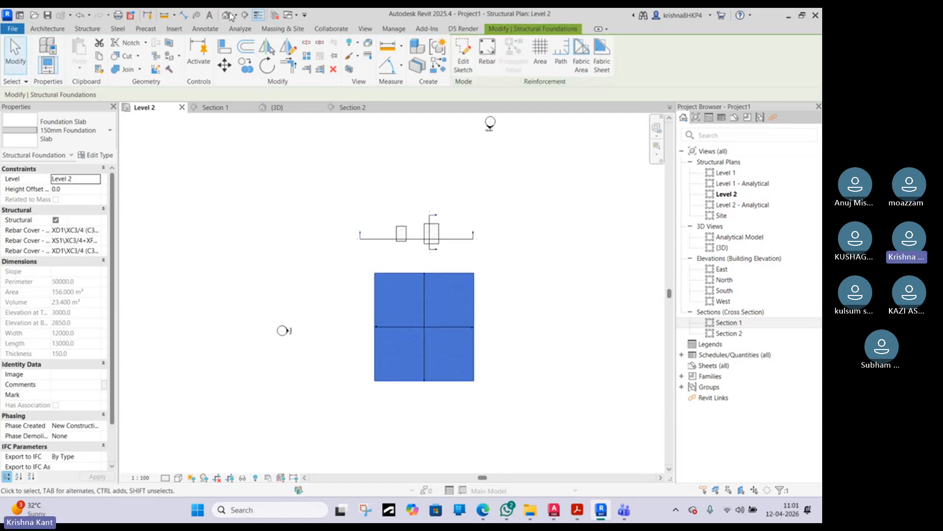
- Change the new slab's type to 300mm Foundation Slab and open the 3D view
click(54, 140)
click(92, 200)
click(226, 15)
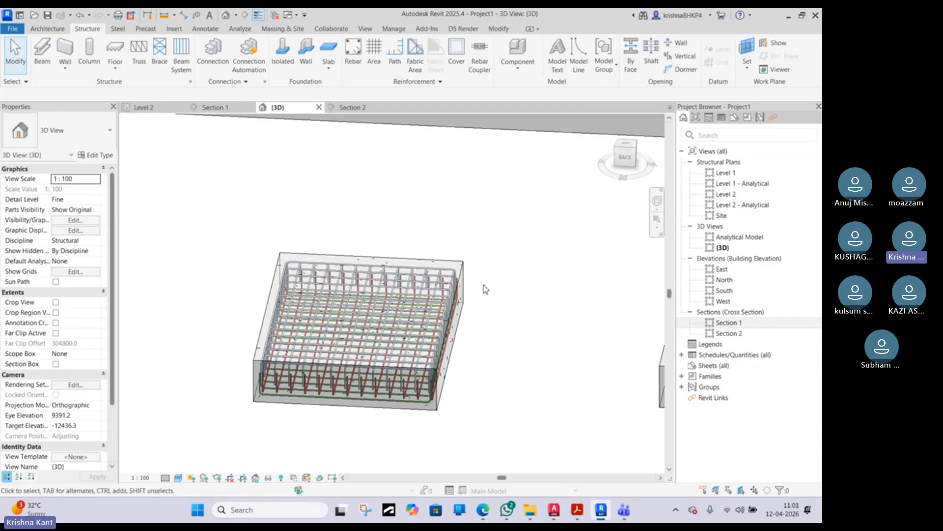
- Examine the new foundation slab beside the two reinforced footings in the 3D view and select it
scroll(467, 276, down, 3)
shift+middle_drag(456, 264, 273, 281)
scroll(273, 281, up, 5)
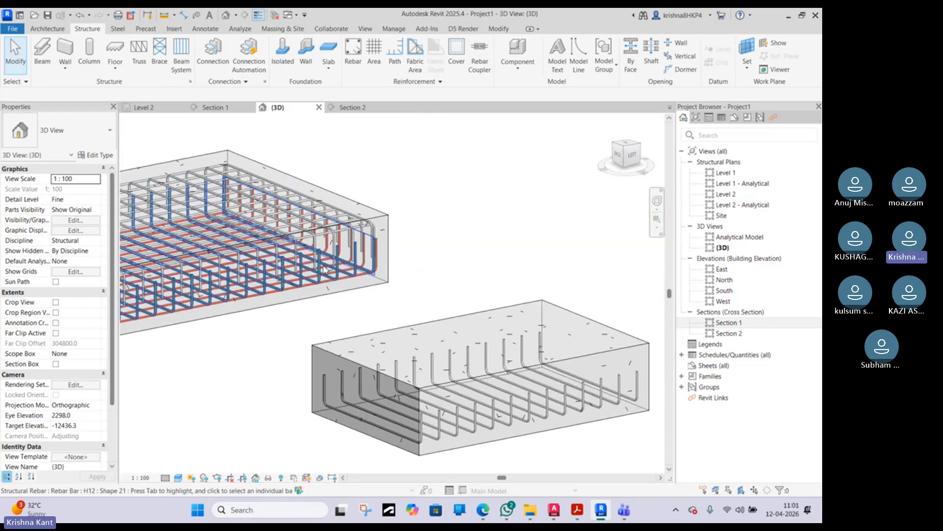
scroll(364, 249, down, 3)
middle_drag(362, 286, 193, 372)
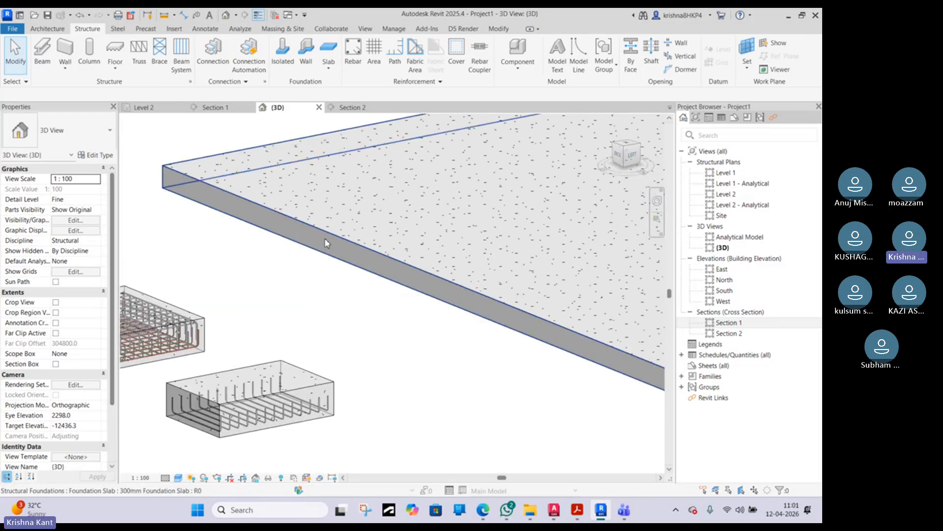
click(326, 241)
scroll(326, 240, down, 2)
click(415, 307)
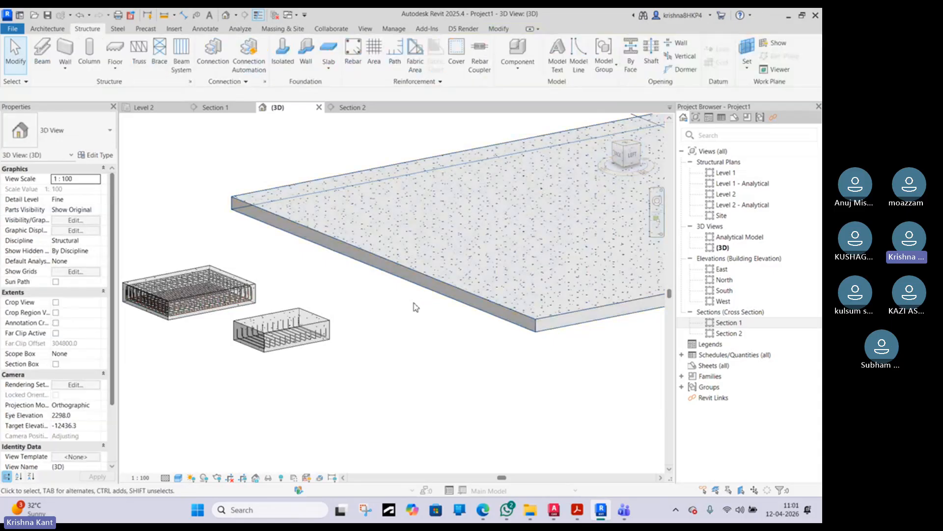
scroll(337, 332, down, 3)
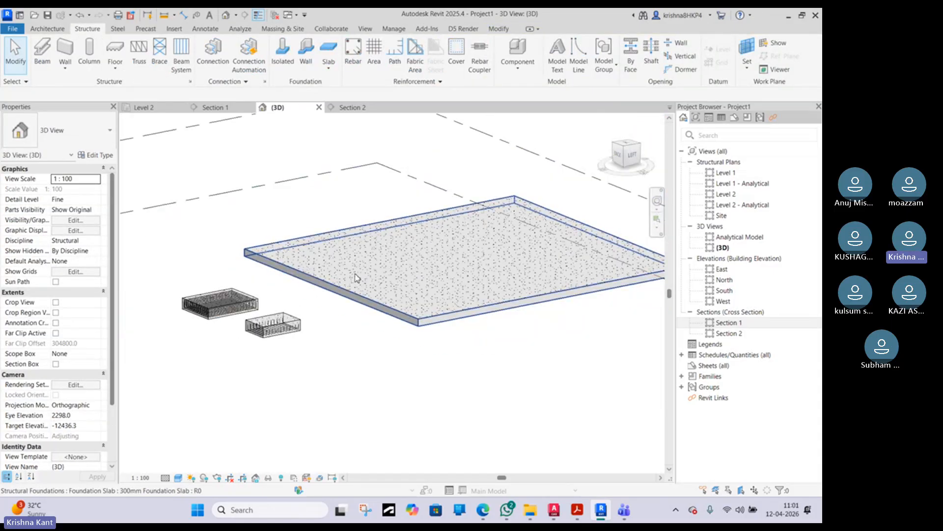
click(357, 278)
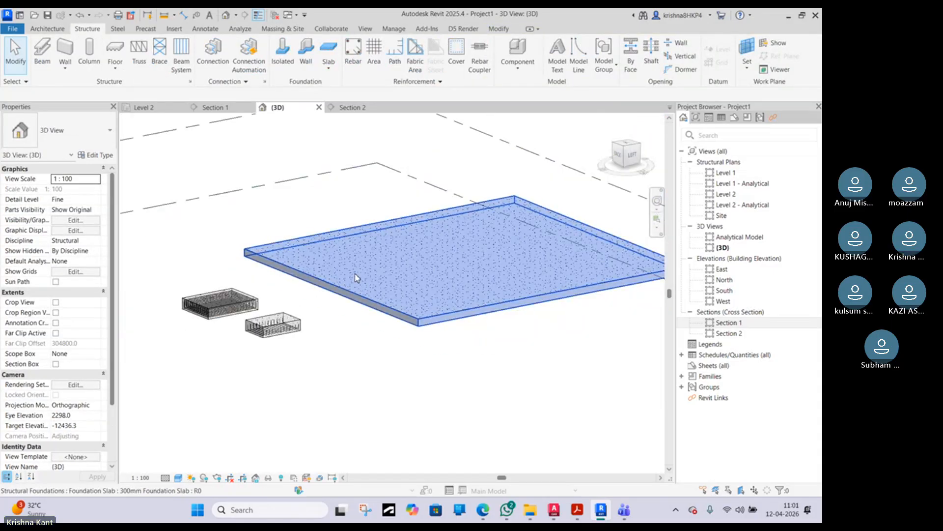
- Edit the slab's boundary on Level 2, sketching a three-sided rectangular notch 3500 mm deep into its upper edge
click(147, 108)
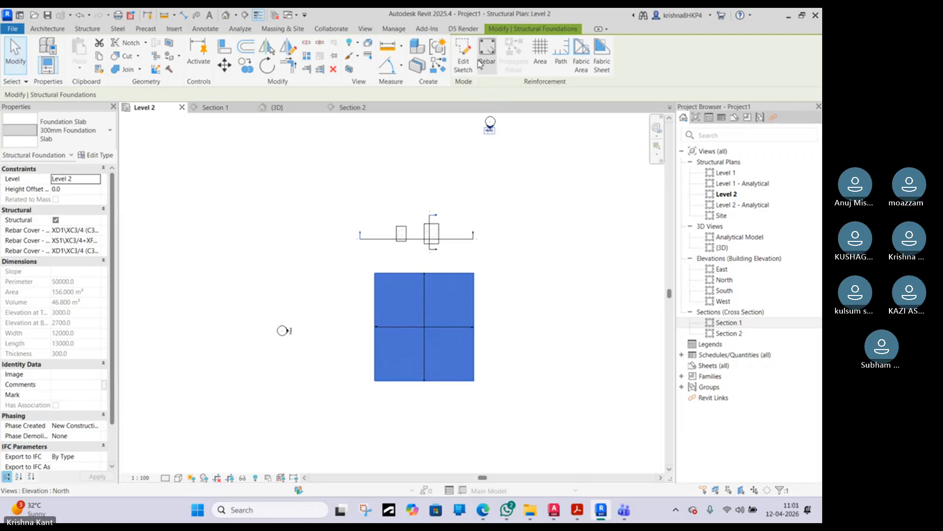
click(463, 63)
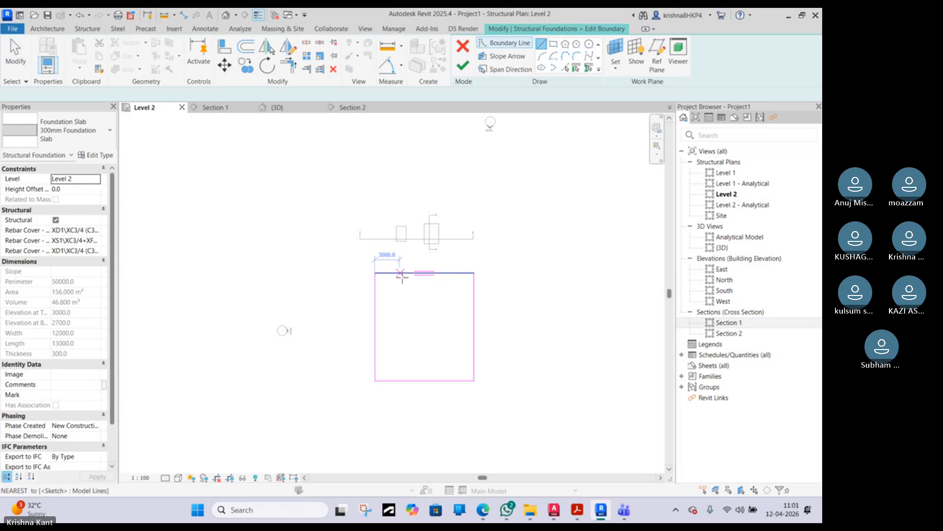
scroll(402, 275, up, 2)
click(403, 272)
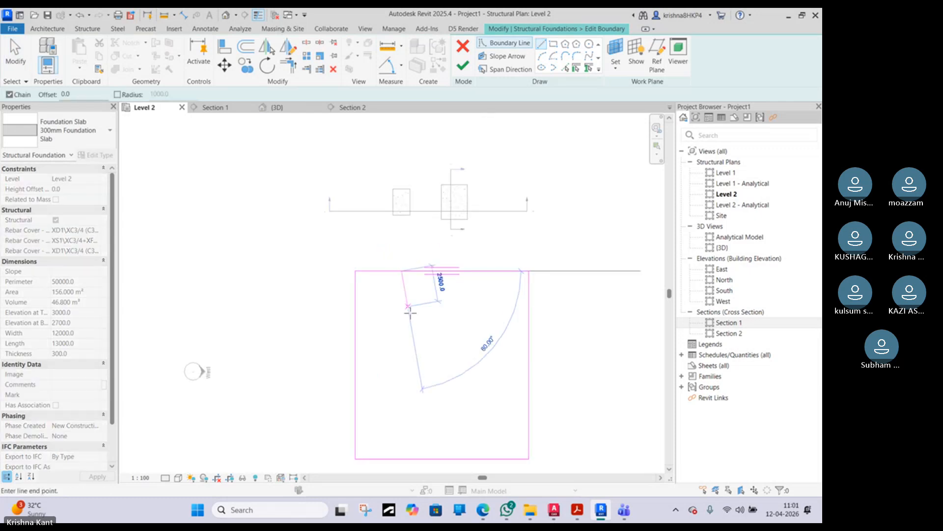
click(402, 322)
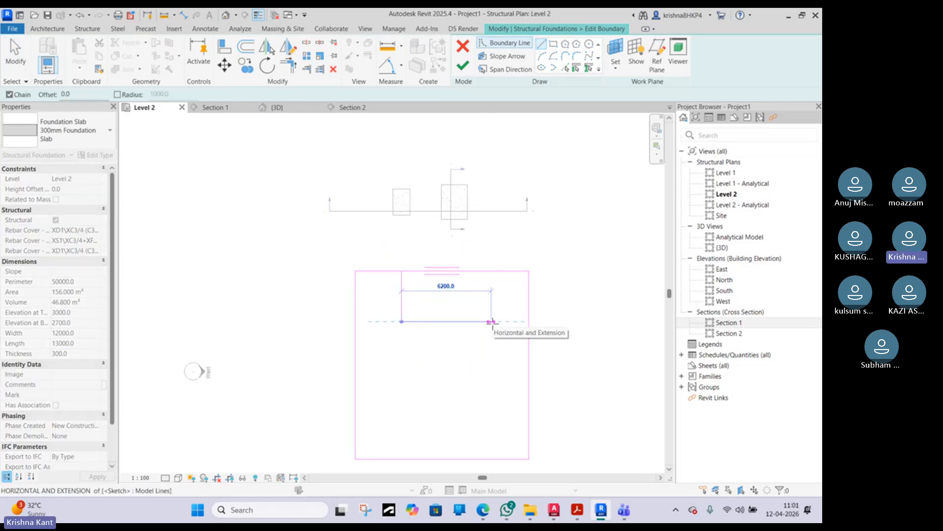
click(482, 322)
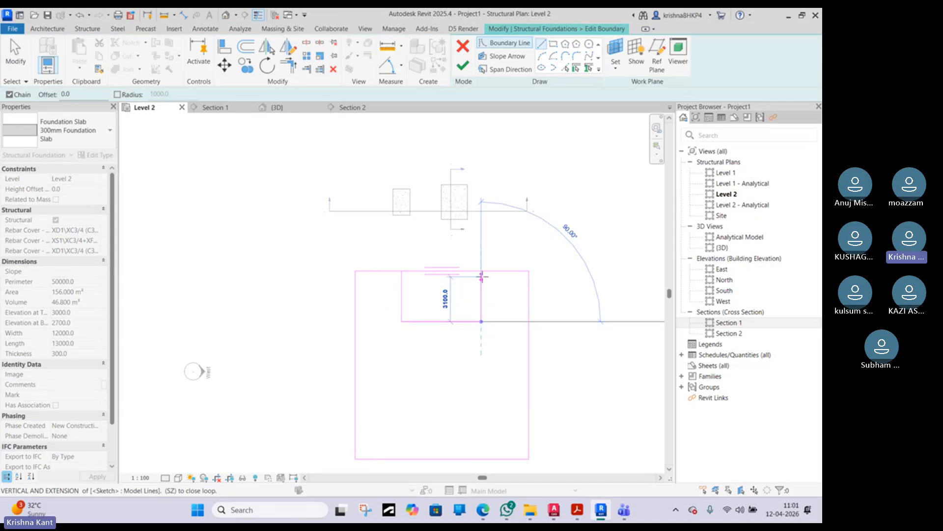
click(481, 271)
key(Escape)
key(Escape)
- Trim the slab's upper boundary edge to the notch's right side, unjoining the conflicting sketch lines
key(t)
key(r)
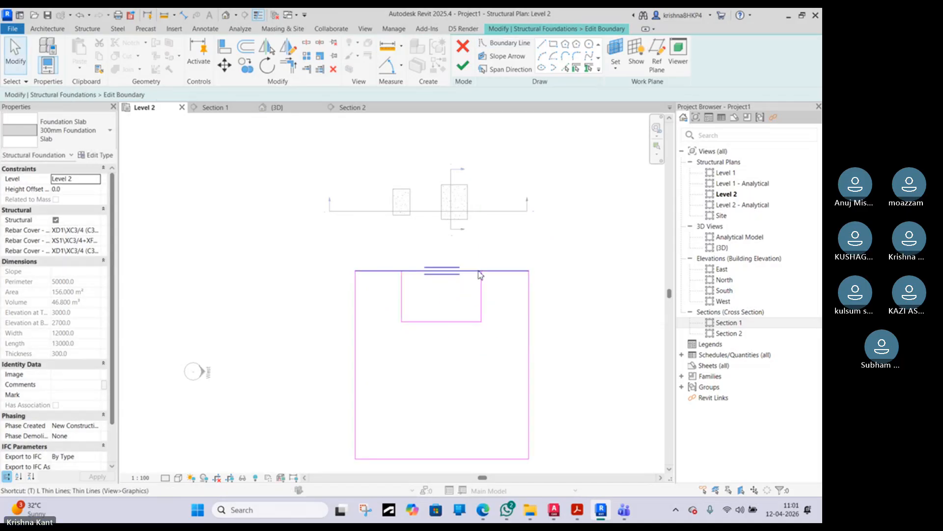
click(482, 277)
click(491, 272)
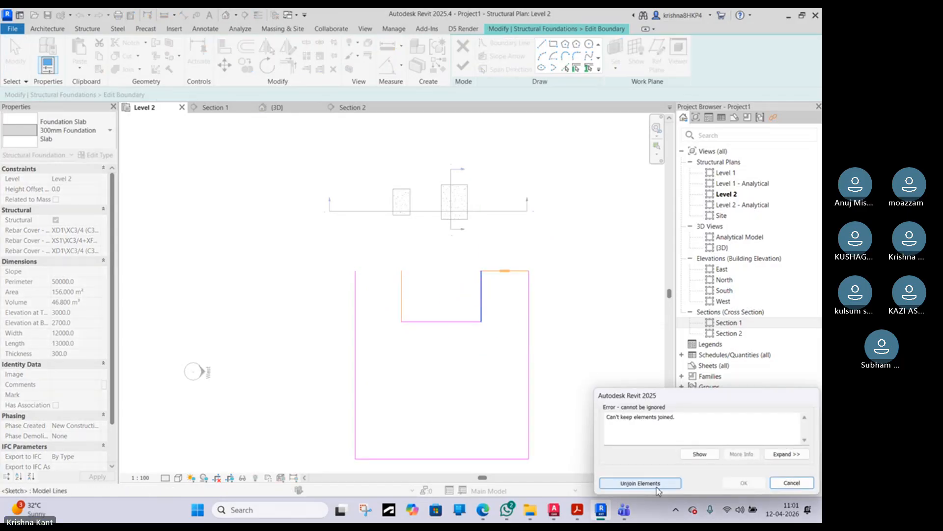
click(632, 482)
- Copy the remaining upper edge segment to the notch's left side to close the outline and finish the boundary edit
click(508, 269)
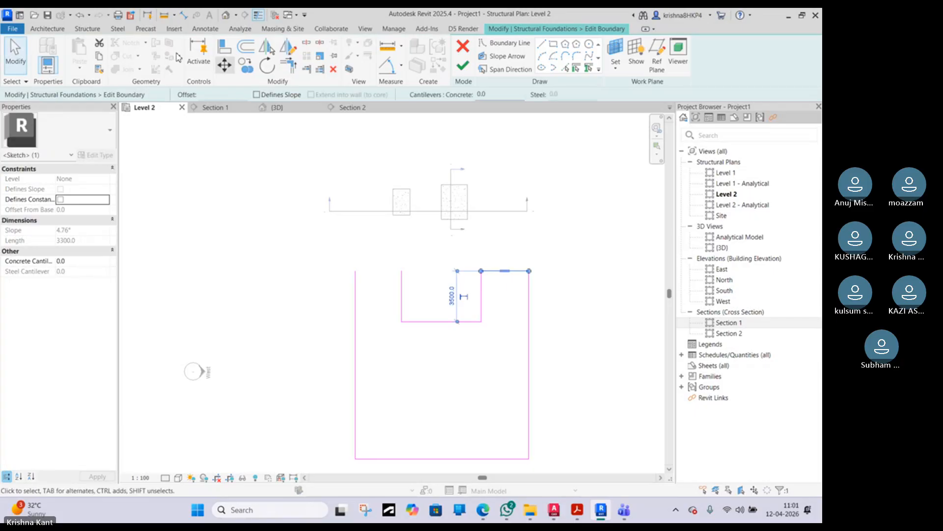
key(c)
key(c)
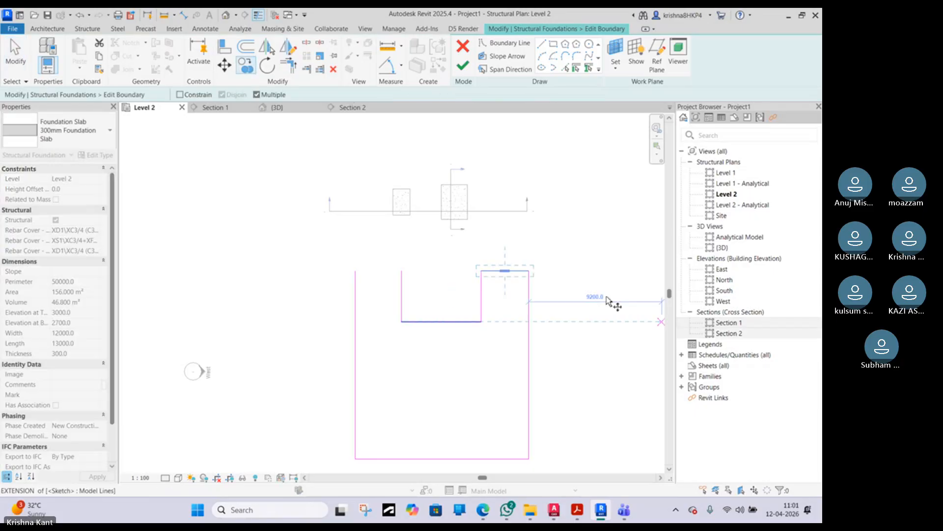
click(529, 270)
click(402, 270)
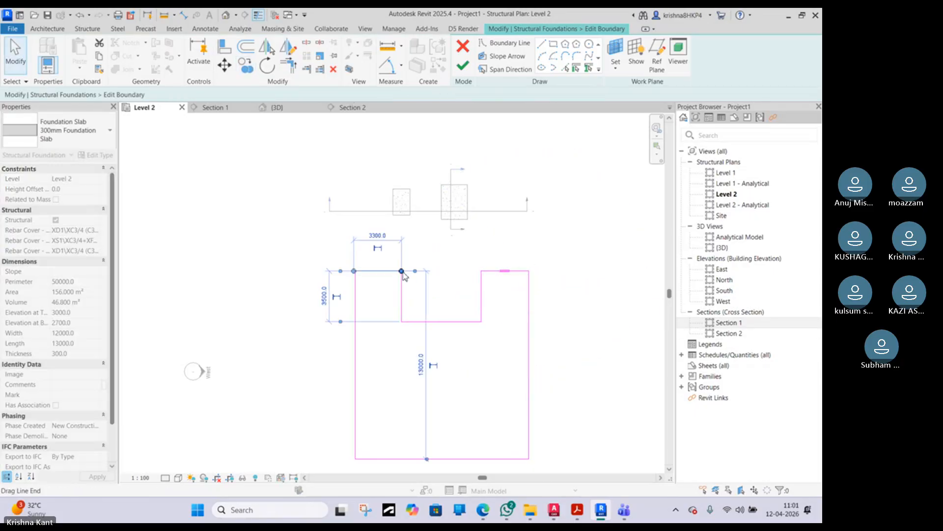
key(Escape)
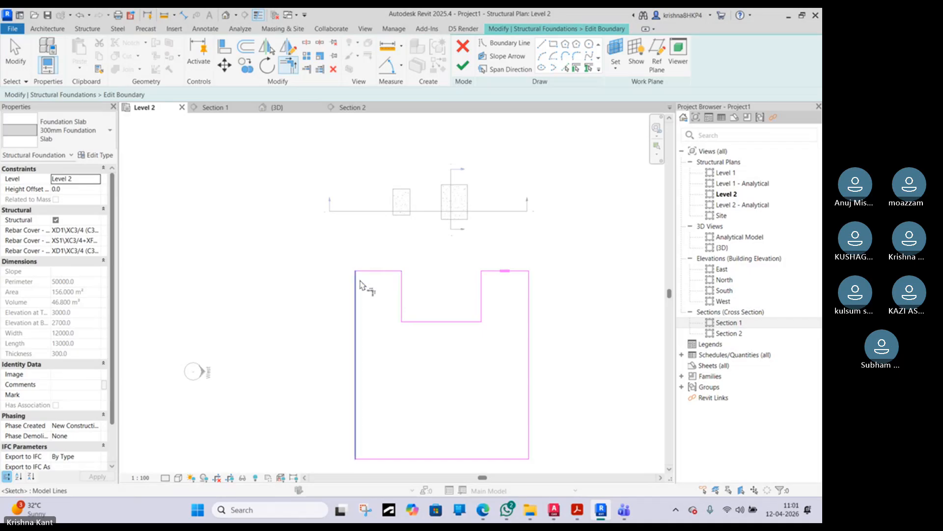
click(463, 68)
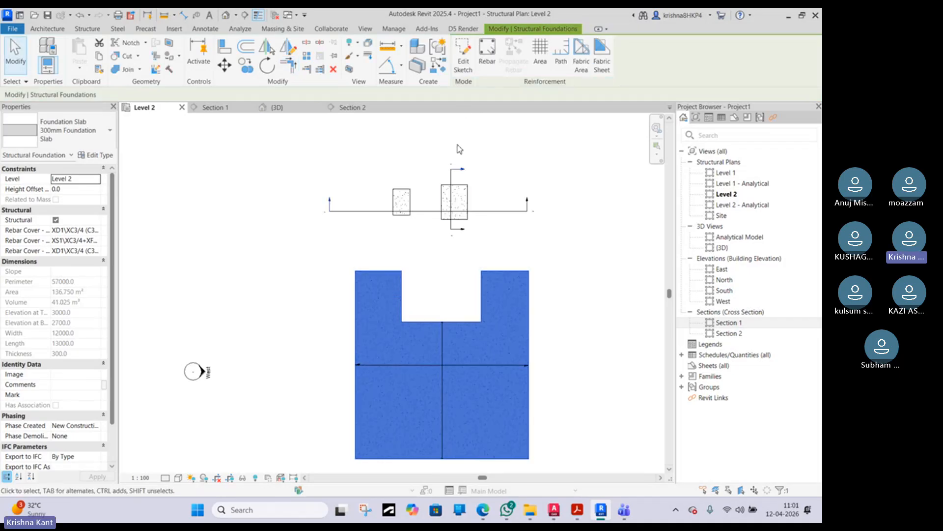
- Extend the Section 2 line and its crop extent down past the notched slab's lower edge, and open Section 2
scroll(465, 216, up, 3)
scroll(471, 297, down, 2)
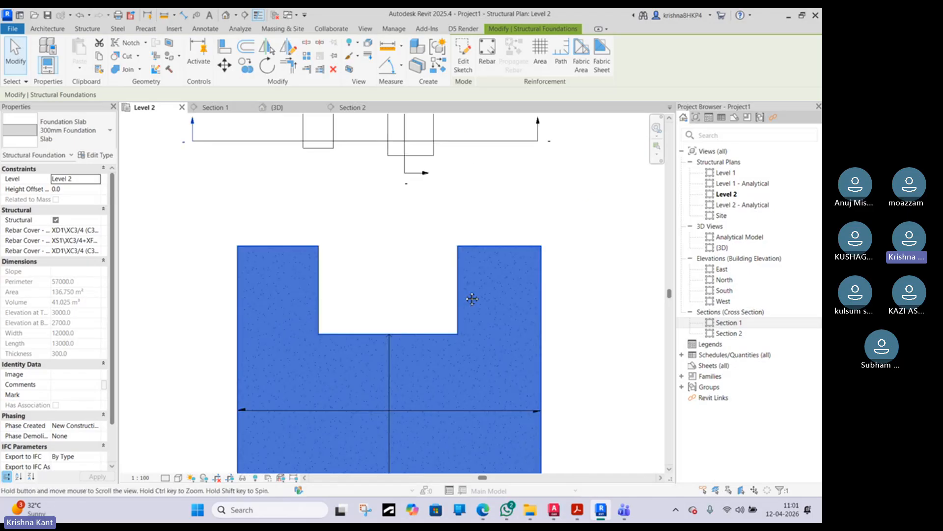
scroll(329, 318, down, 2)
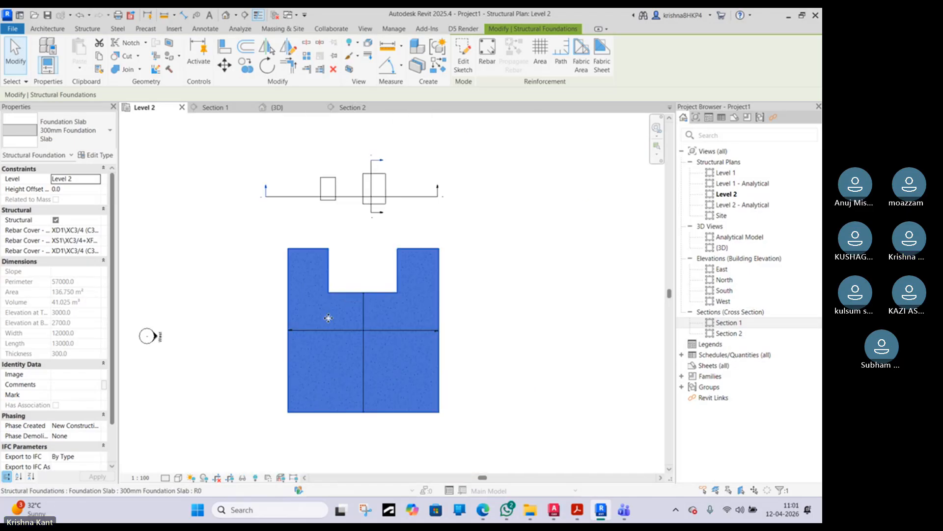
click(257, 301)
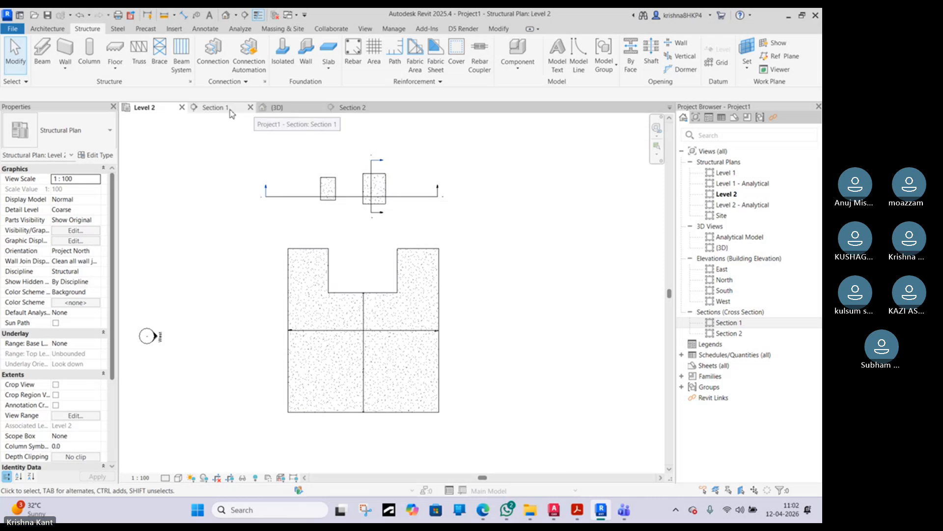
click(296, 197)
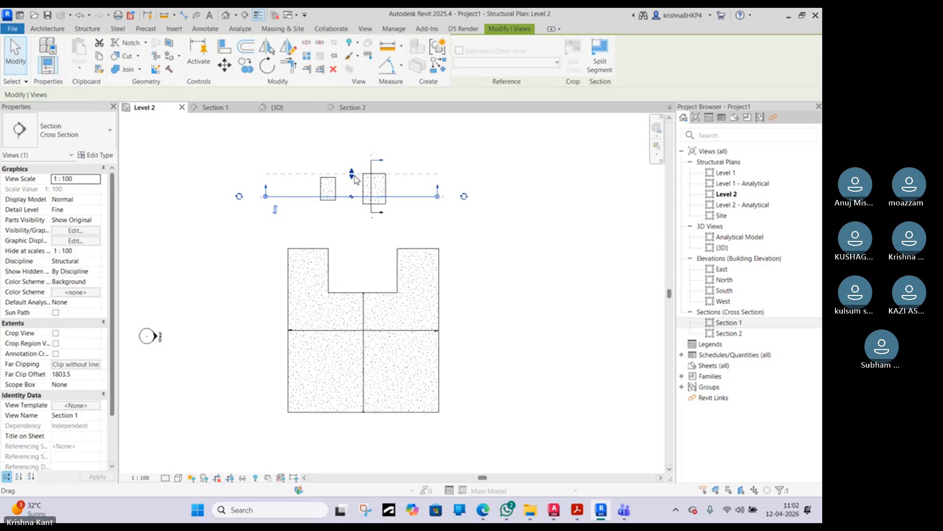
click(358, 158)
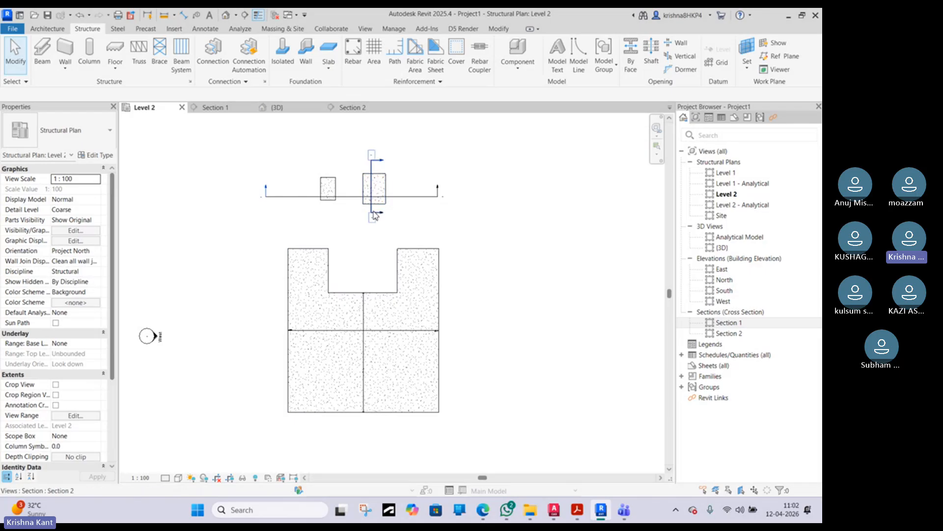
click(372, 215)
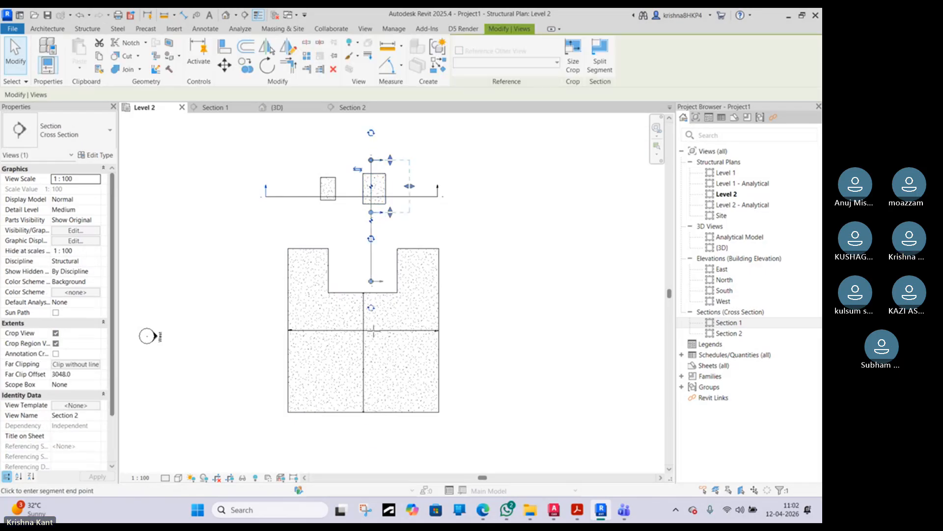
drag(374, 330, 372, 423)
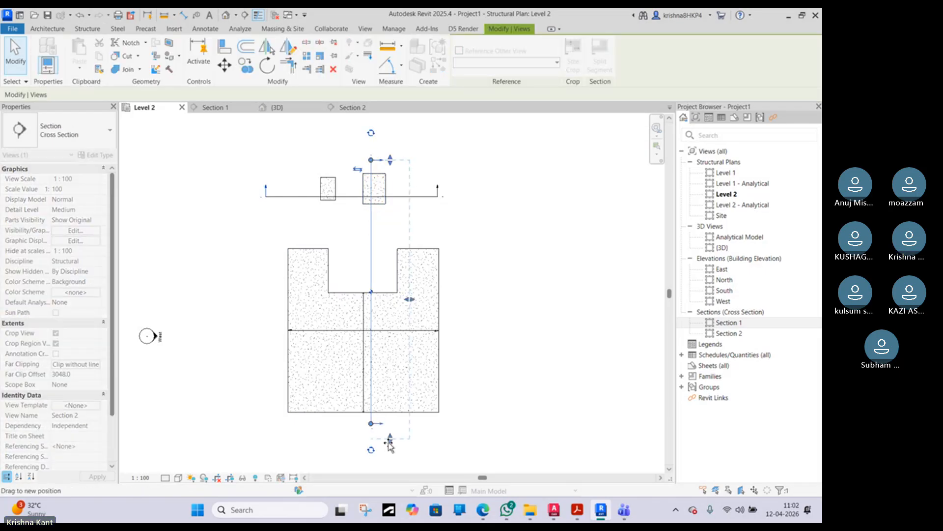
click(352, 107)
scroll(371, 279, down, 5)
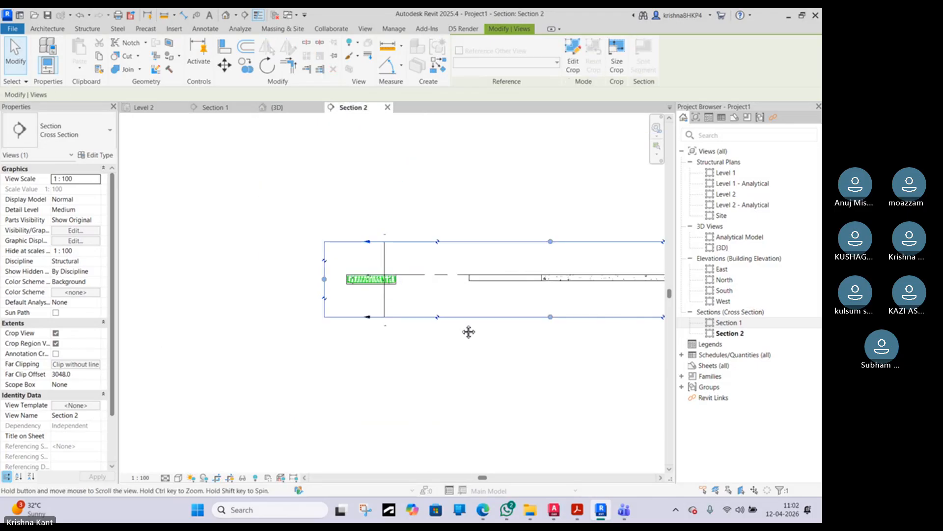
- Apply the Footing <50 mm> rebar cover setting to the notched foundation slab in Section 2
scroll(468, 330, up, 3)
scroll(416, 315, down, 3)
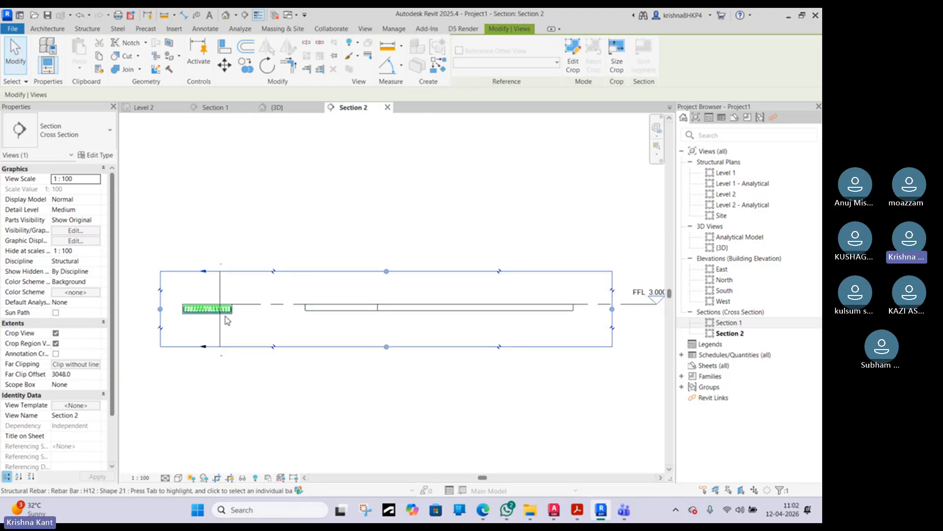
click(233, 315)
scroll(243, 329, up, 3)
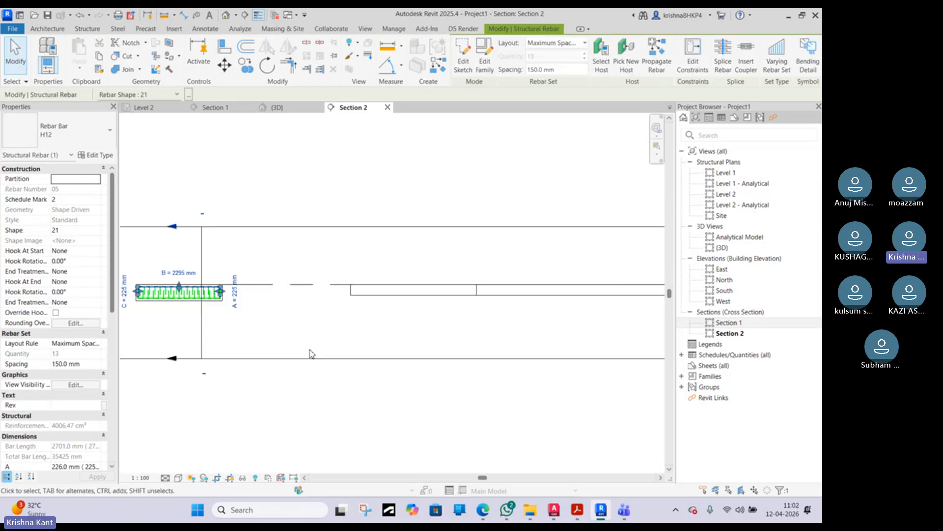
click(357, 343)
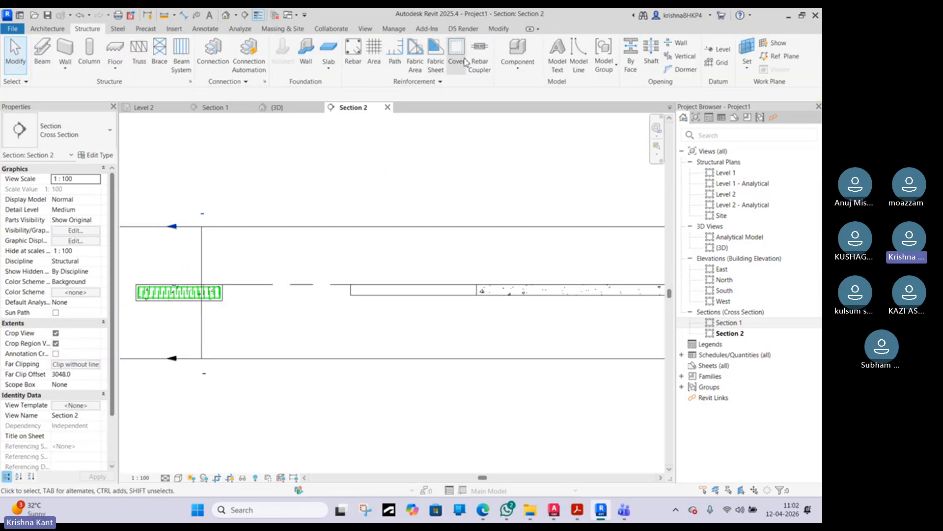
click(466, 62)
click(493, 301)
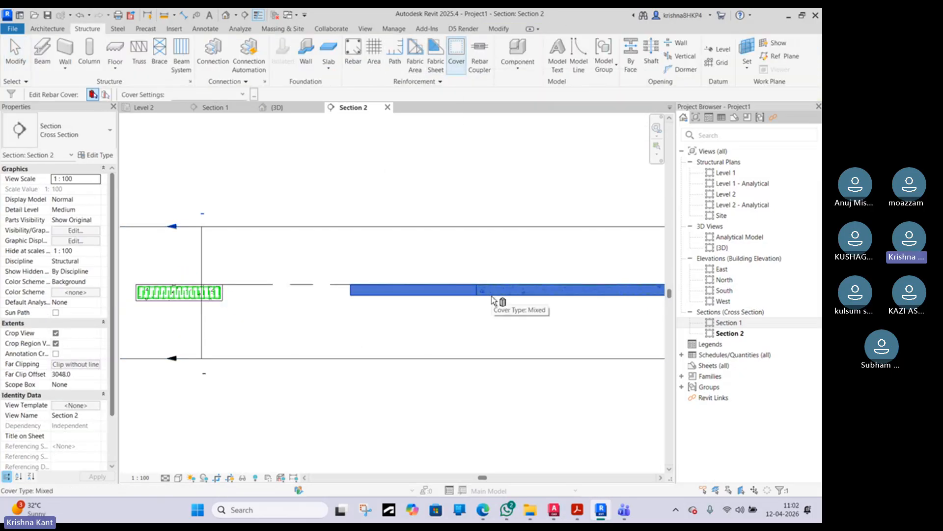
click(227, 95)
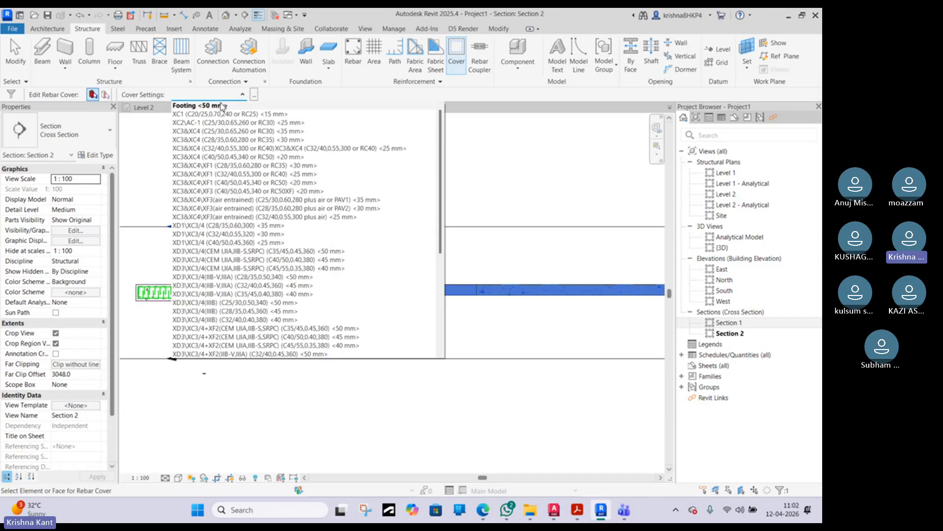
click(221, 105)
scroll(468, 311, up, 2)
middle_drag(505, 304, 290, 315)
scroll(350, 310, up, 2)
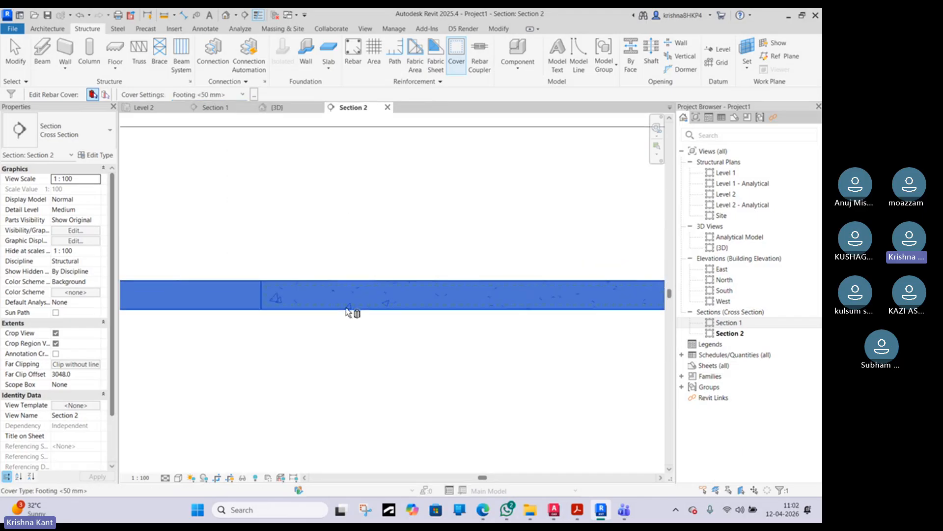
click(326, 329)
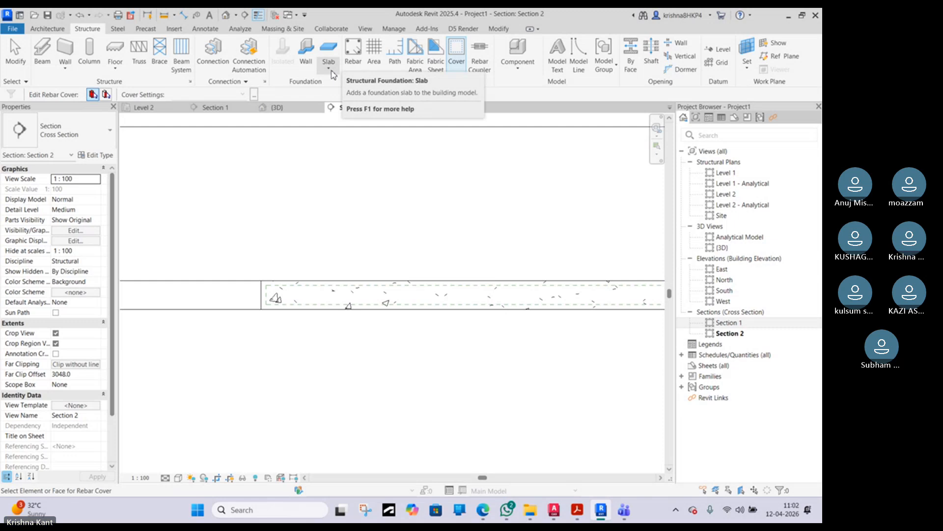
- Place a single H12 shape 21 bar in the cut slab, parallel to the current work plane, with its long leg along the underside
click(353, 53)
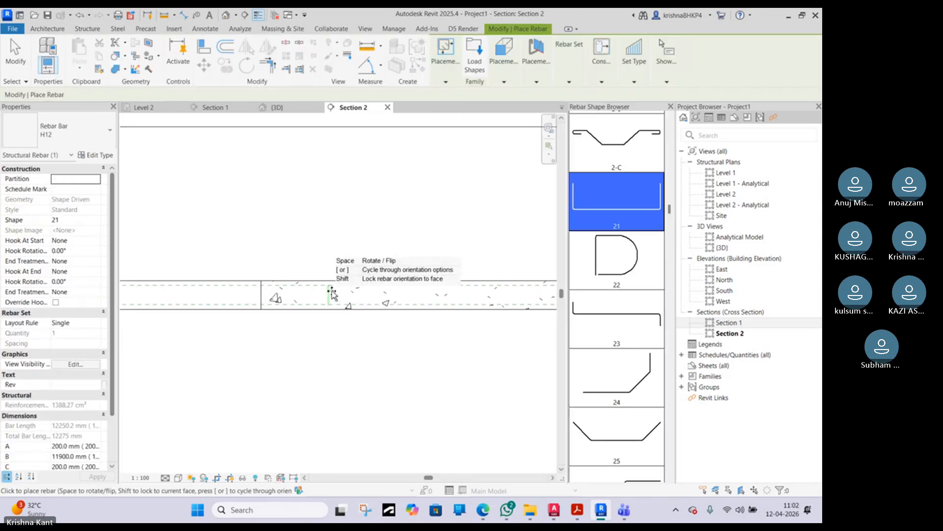
click(537, 82)
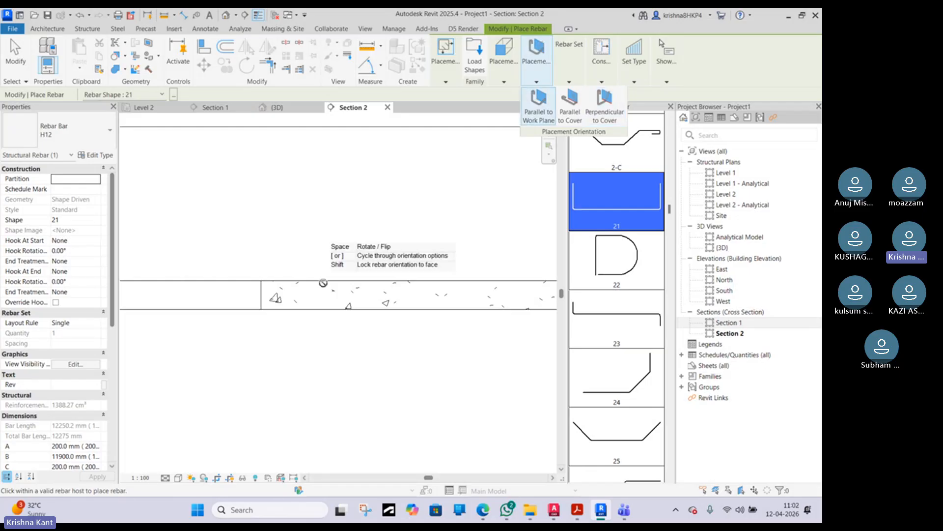
scroll(297, 307, down, 3)
click(504, 82)
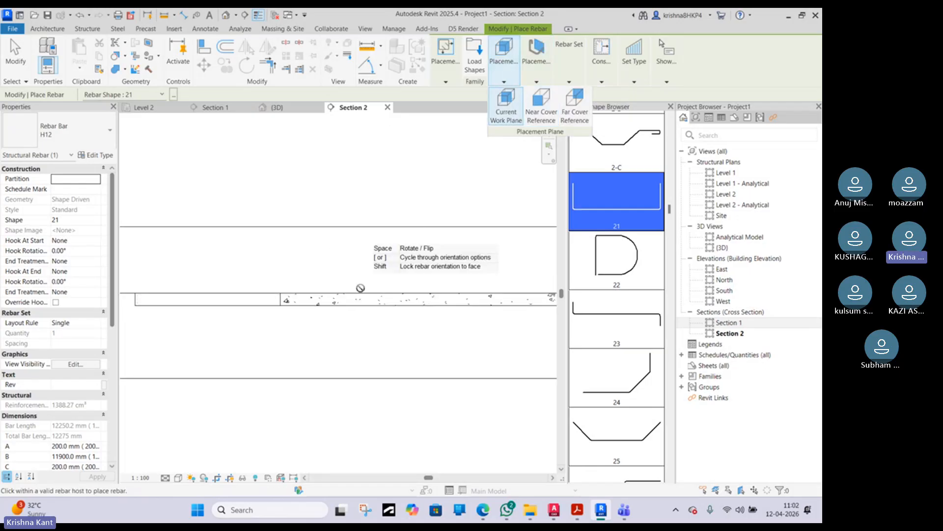
scroll(276, 300, up, 2)
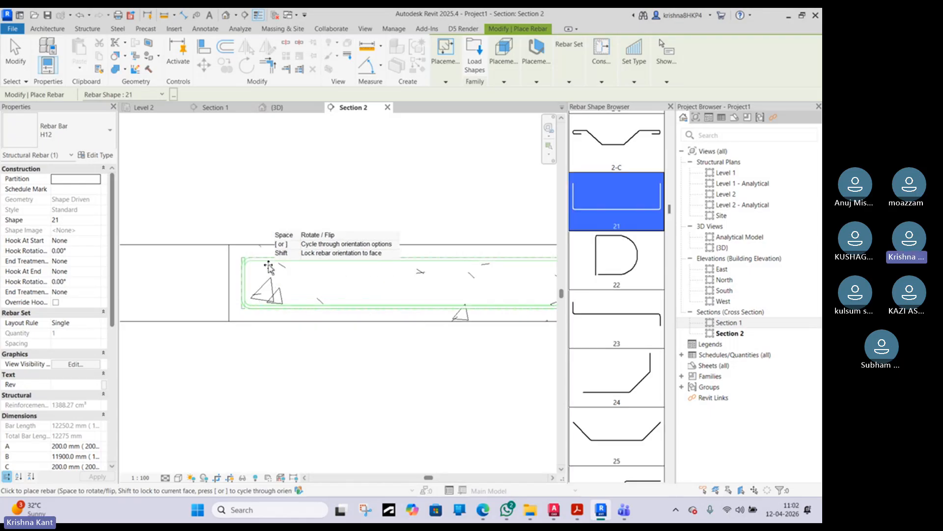
scroll(267, 264, down, 2)
scroll(280, 202, down, 4)
key(Escape)
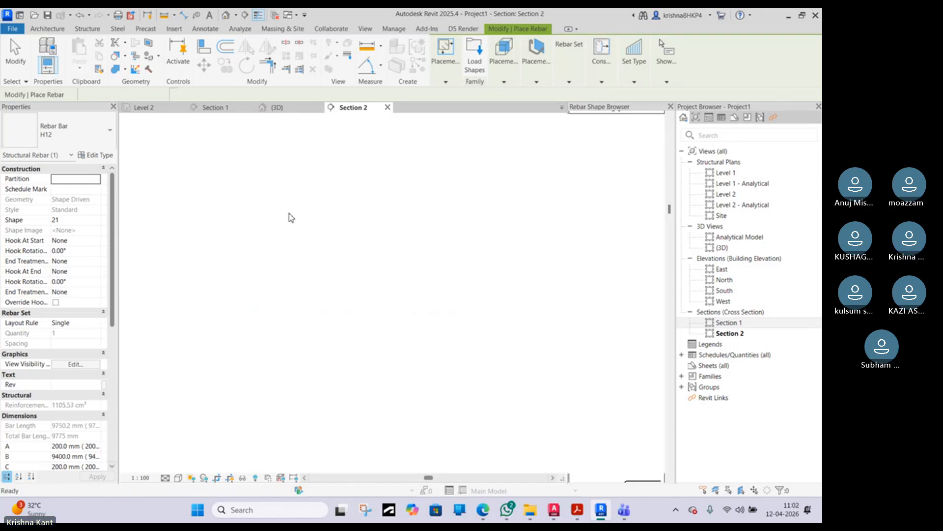
scroll(289, 224, up, 5)
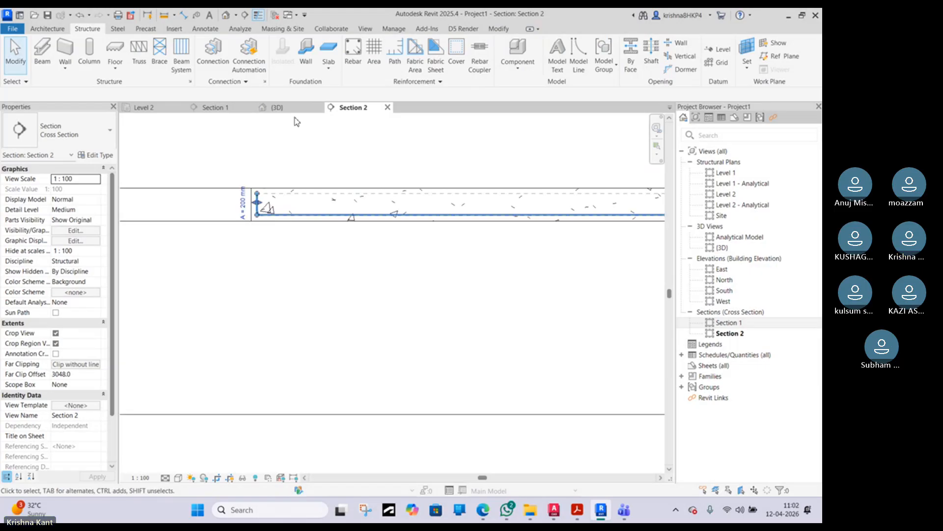
- Select the new slab bar, open the Level 2 plan and set its layout to Maximum Spacing at 150 mm
click(258, 212)
click(177, 109)
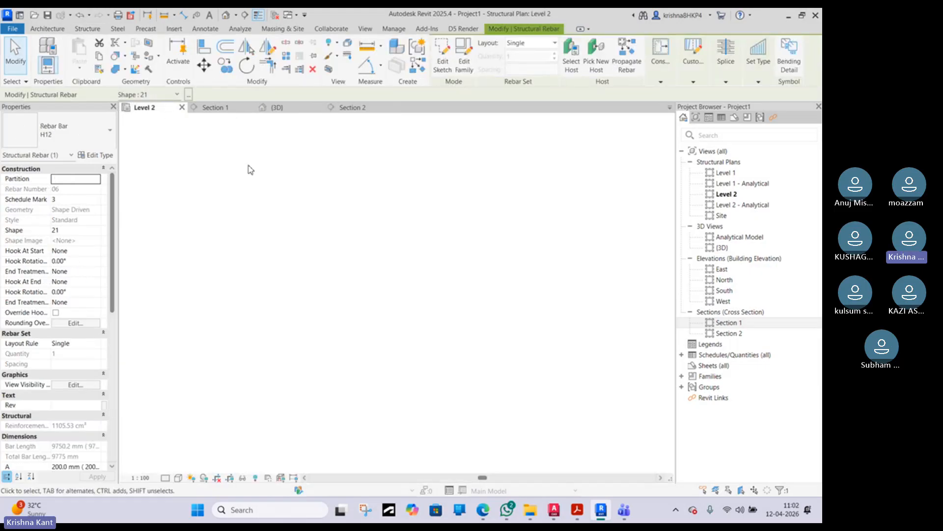
scroll(347, 275, up, 8)
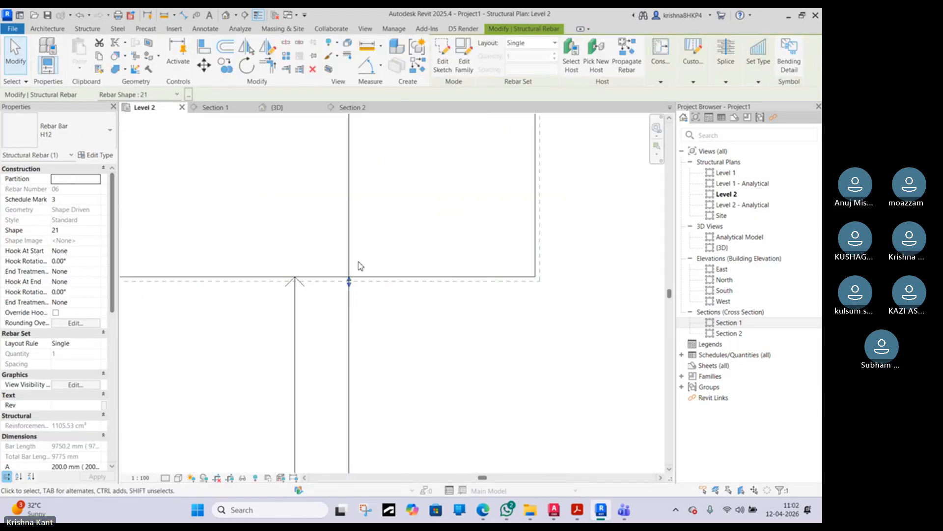
scroll(350, 284, up, 8)
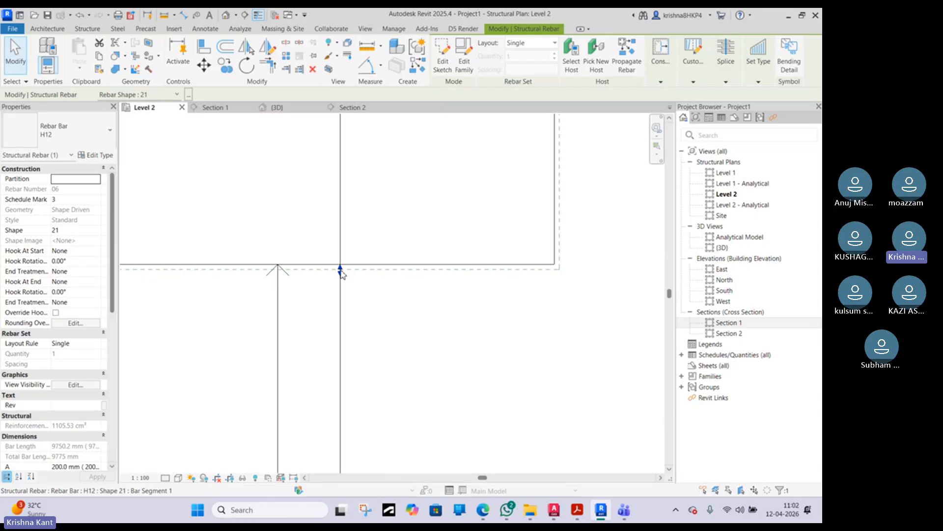
scroll(343, 273, down, 5)
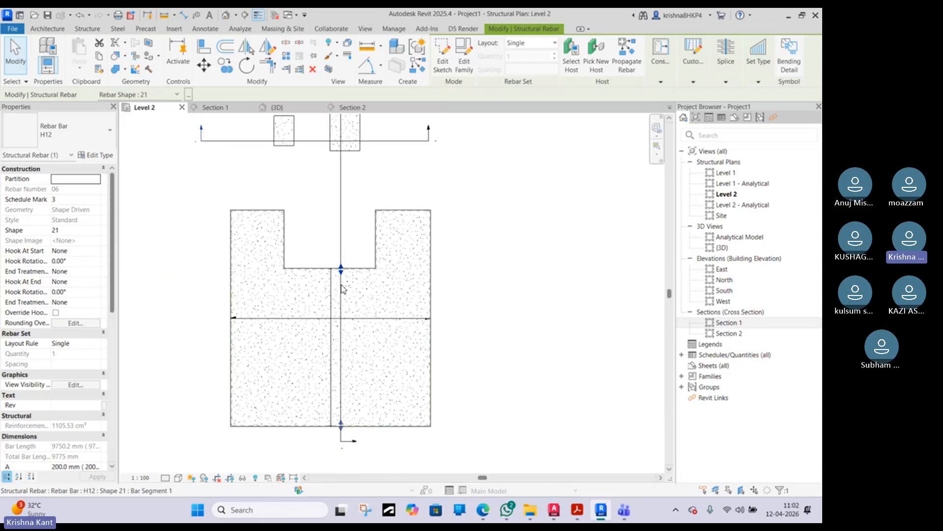
click(525, 47)
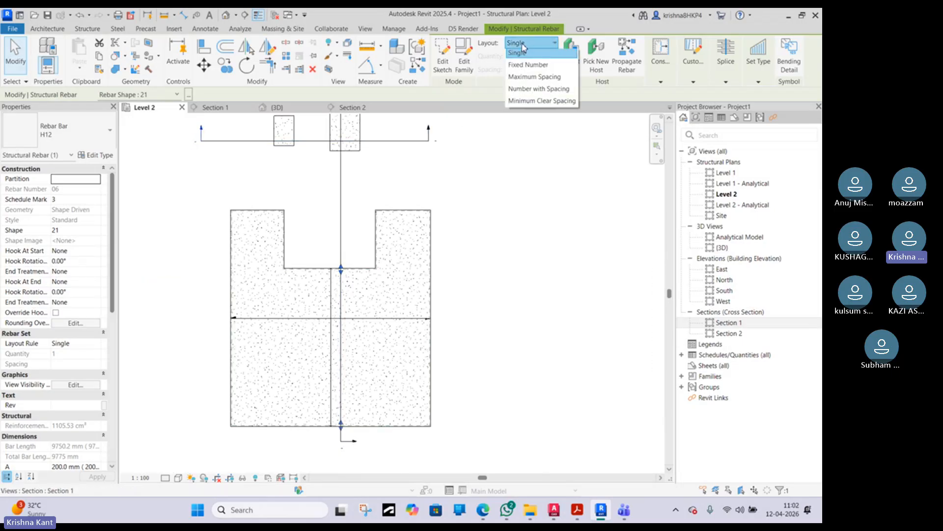
click(530, 81)
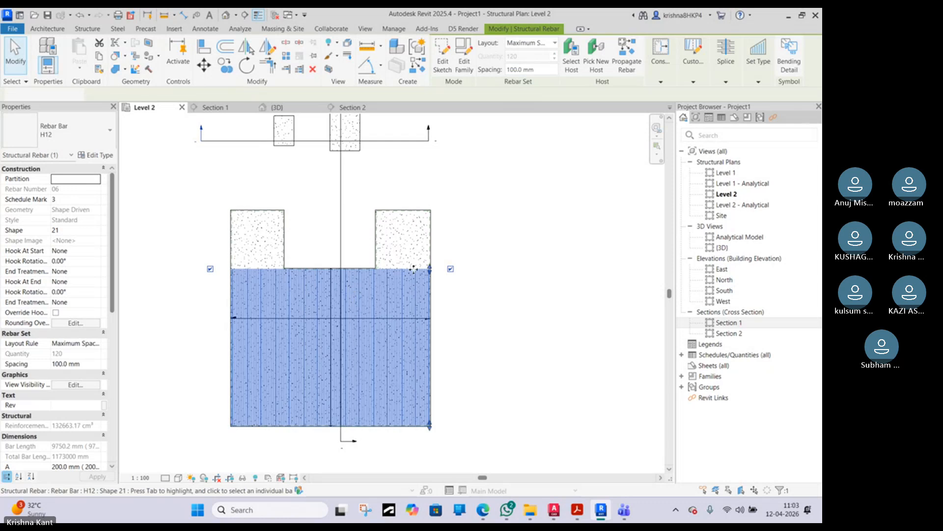
click(513, 70)
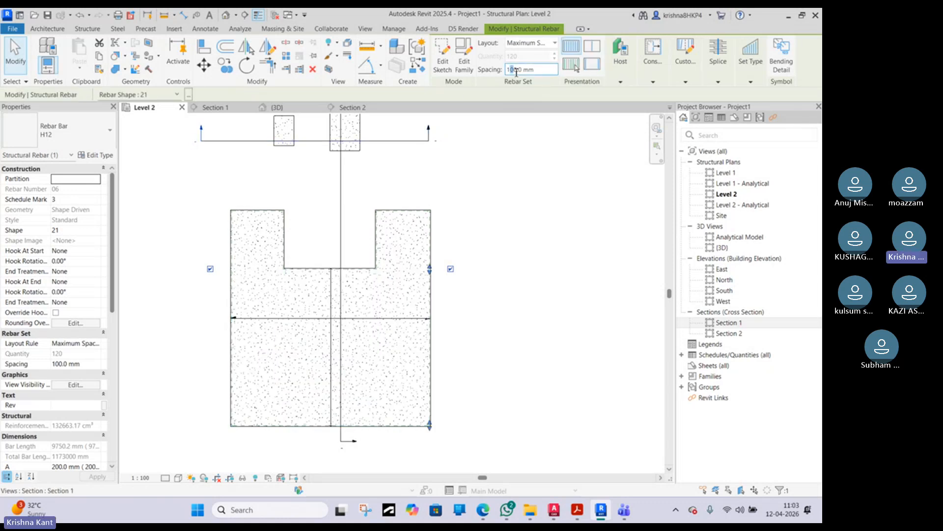
double_click(516, 72)
click(515, 71)
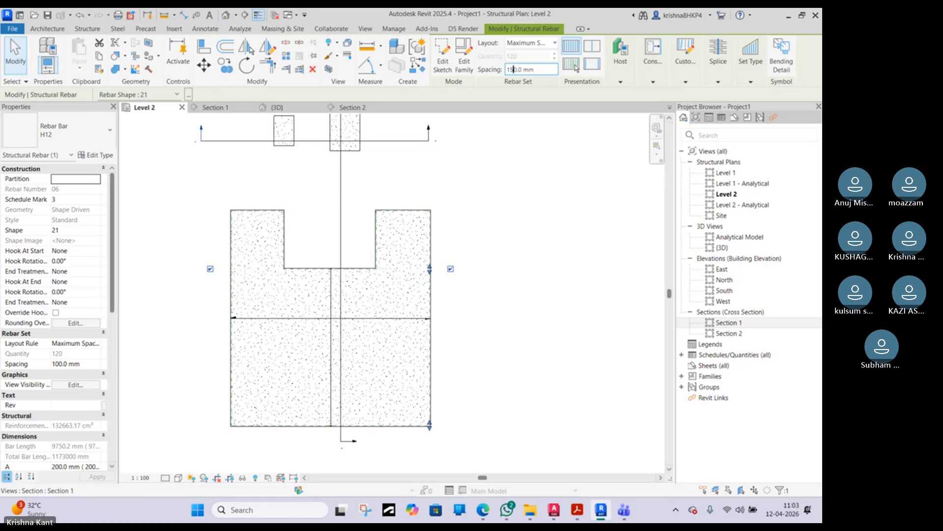
text(5)
key(Return)
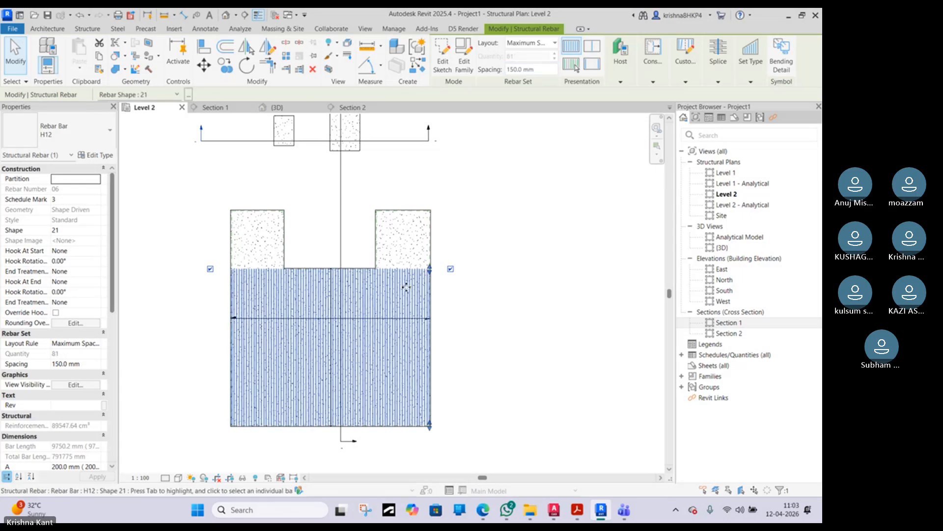
- Examine where the slab's bar set ends along the notch's lower edge and around both inner corners
scroll(430, 296, up, 8)
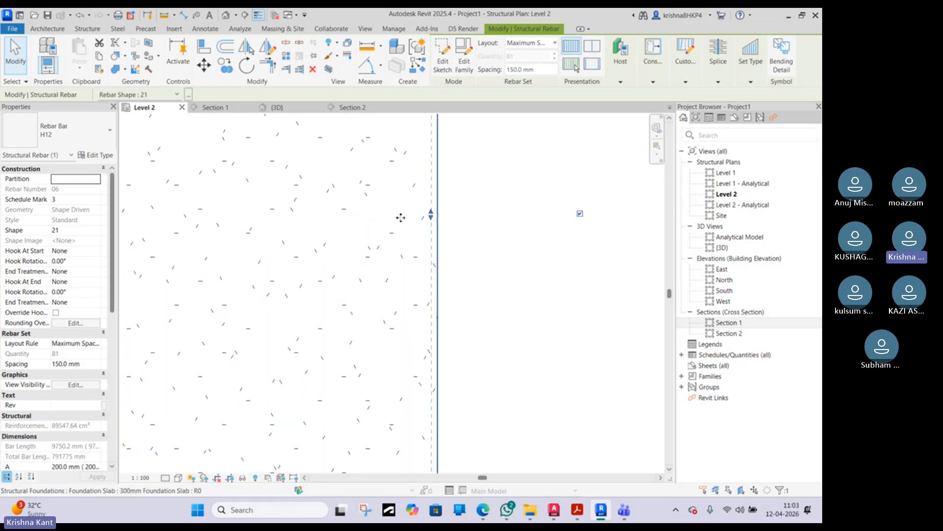
scroll(415, 225, down, 2)
middle_drag(233, 224, 427, 211)
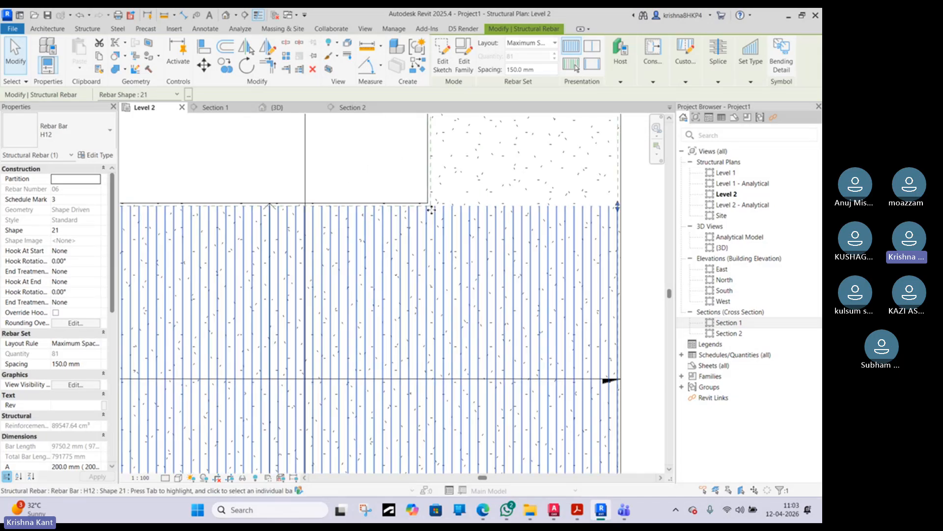
scroll(428, 205, down, 2)
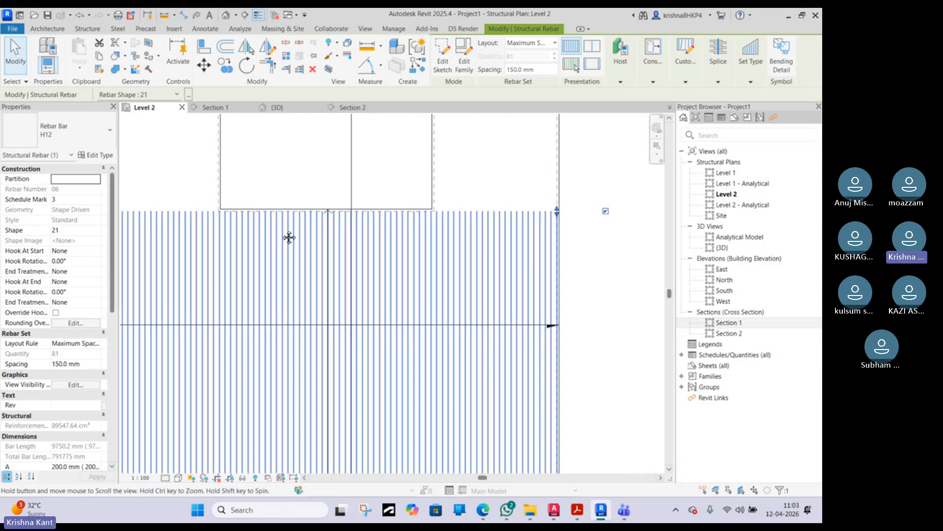
middle_drag(224, 199, 328, 246)
scroll(325, 255, up, 5)
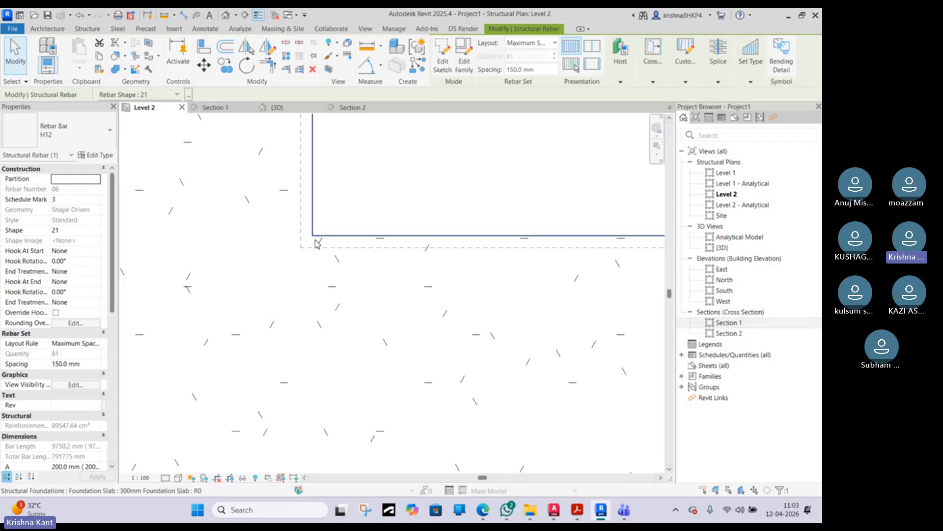
scroll(315, 244, down, 2)
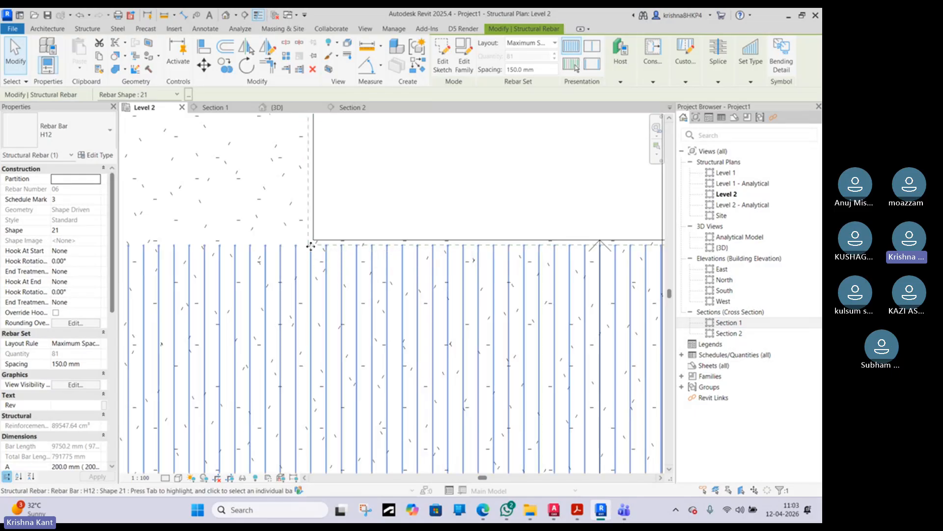
scroll(311, 245, down, 2)
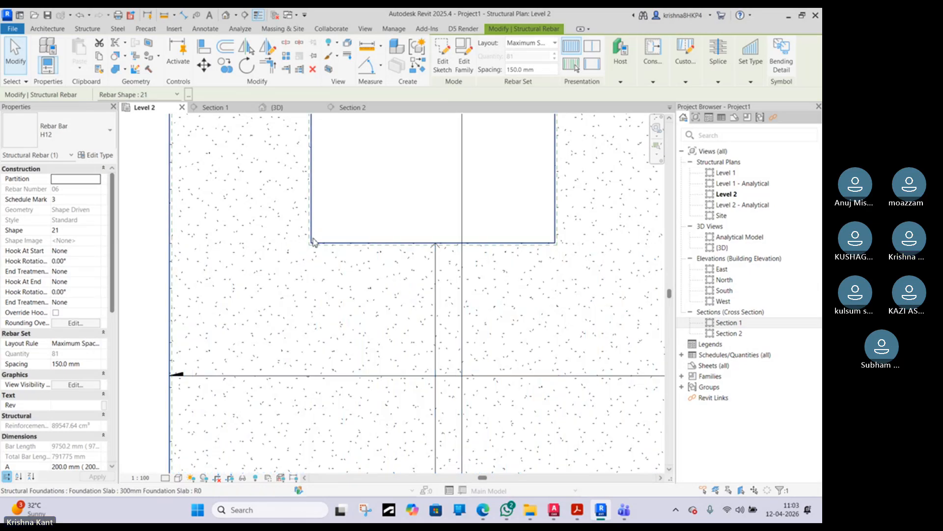
middle_drag(312, 244, 311, 276)
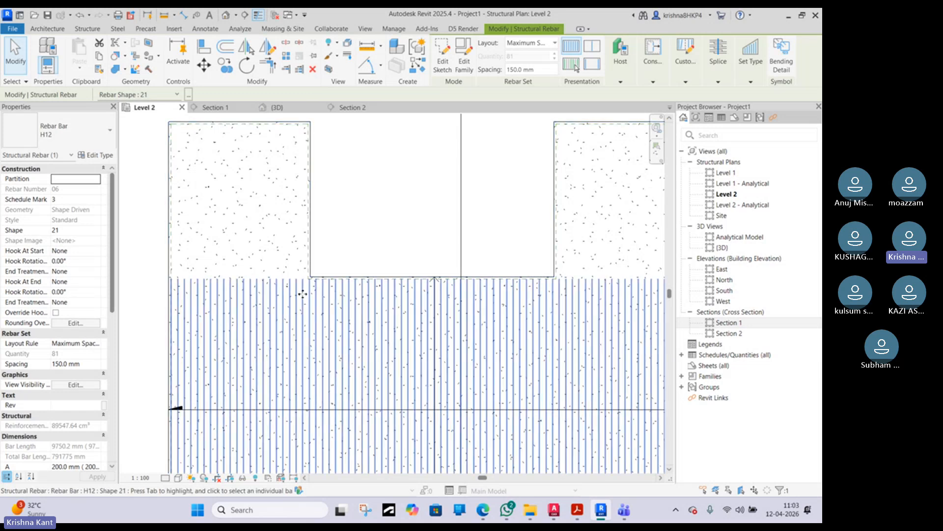
scroll(333, 285, down, 3)
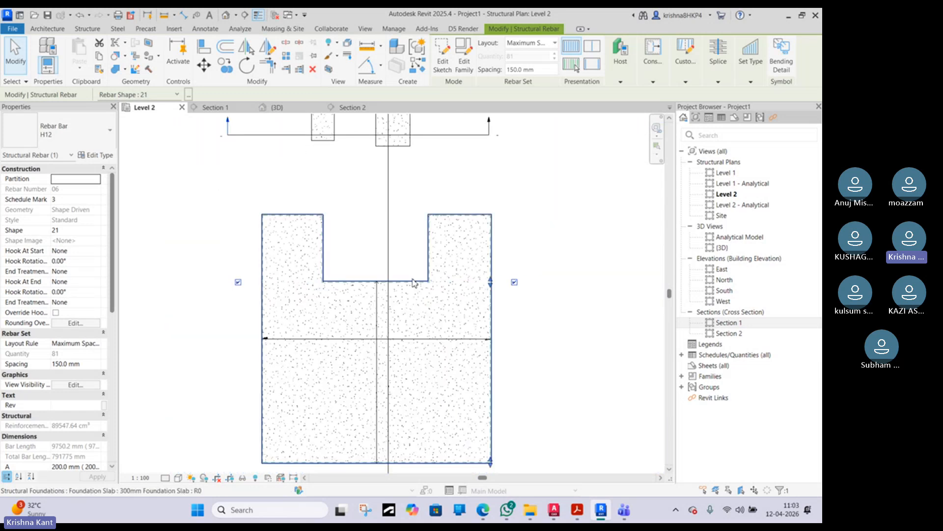
- Stretch the bar set's upper end to the slab's upper edge and inspect the bars across the notch in 3D
scroll(492, 284, up, 2)
drag(493, 281, 490, 183)
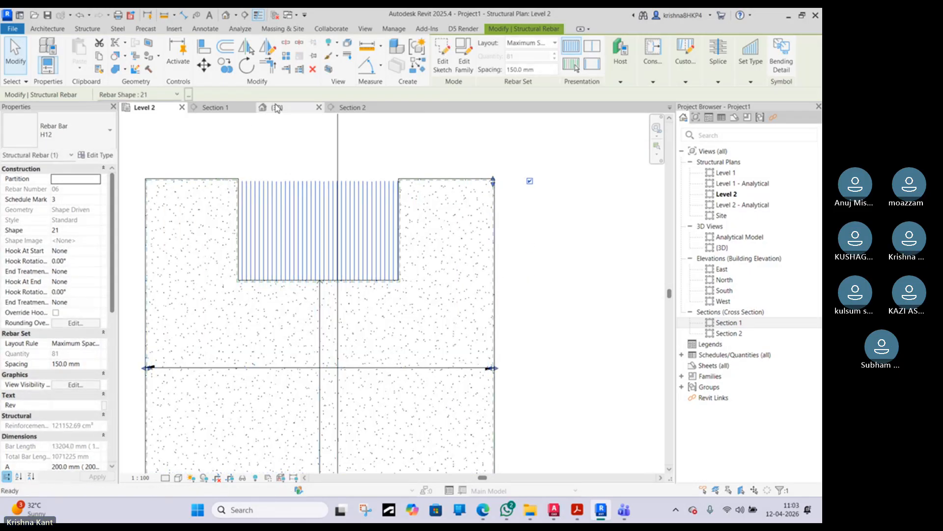
click(276, 108)
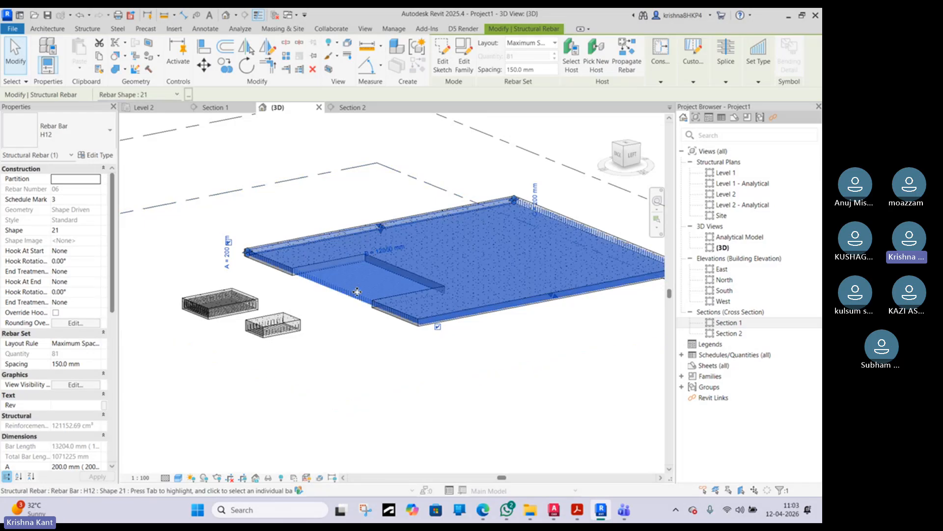
key(Escape)
scroll(309, 362, up, 5)
shift+middle_drag(310, 362, 455, 369)
middle_drag(190, 257, 465, 272)
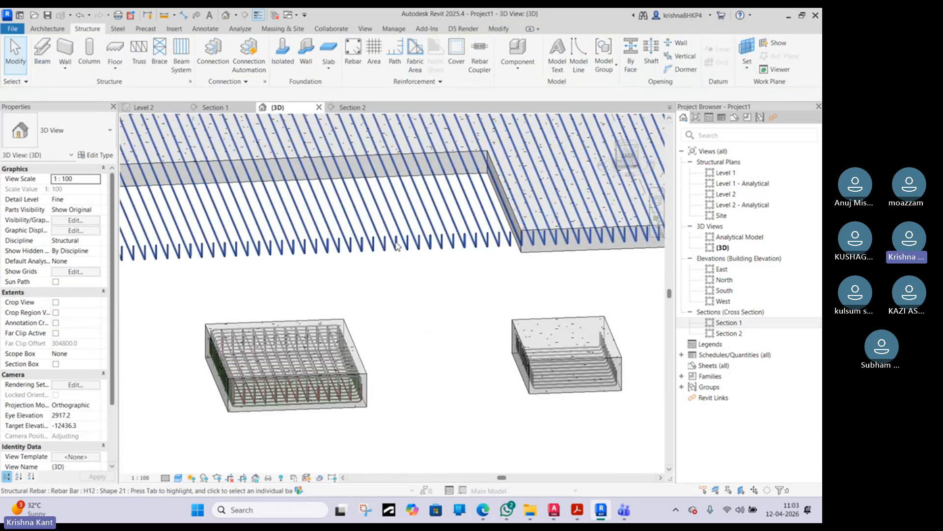
click(422, 242)
- Return to the Level 2 plan and pull the bar set's upper end back to the notch's lower edge
click(144, 107)
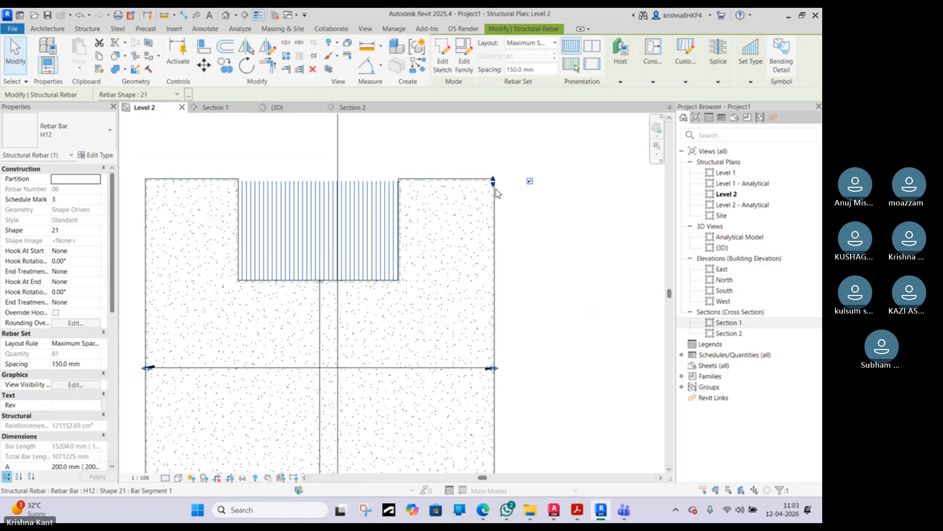
drag(494, 182, 492, 283)
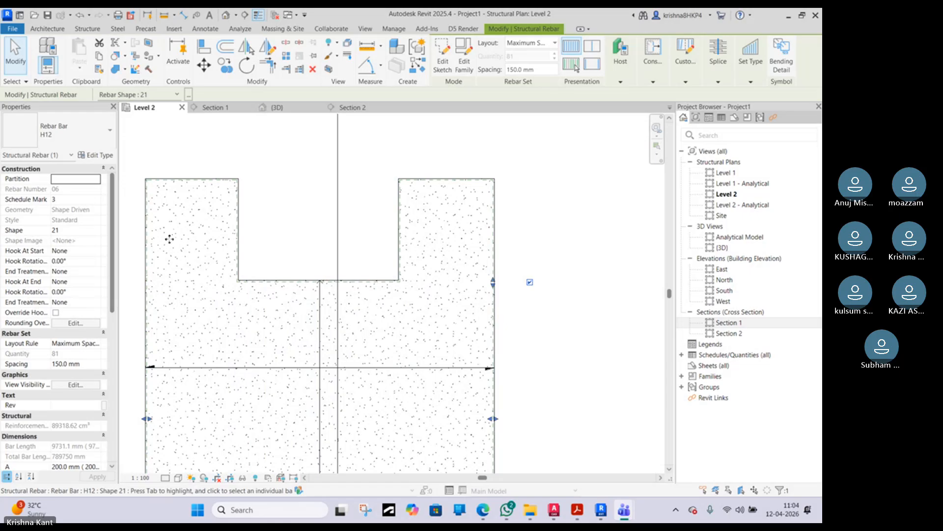
- Switch to the Teams meeting to check its participants, hide the participant list and return to the Revit plan
click(61, 220)
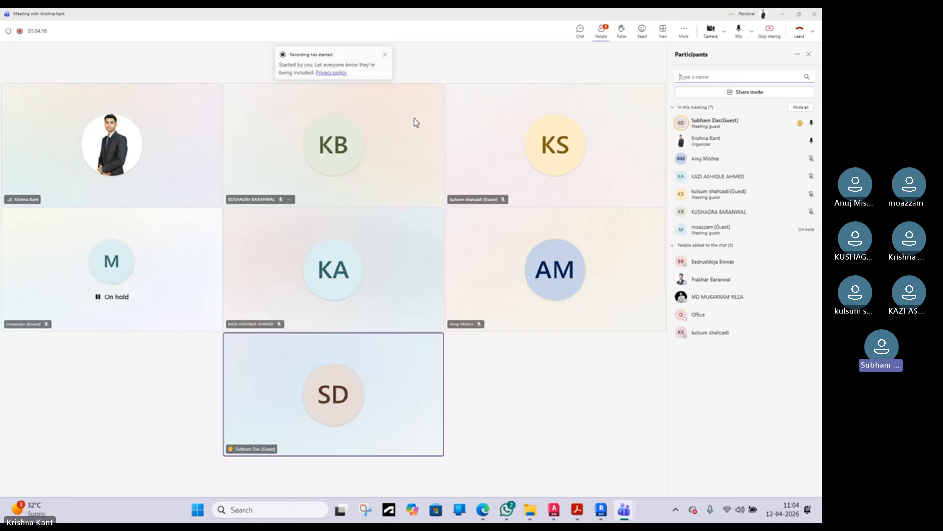
mouse_move(796, 270)
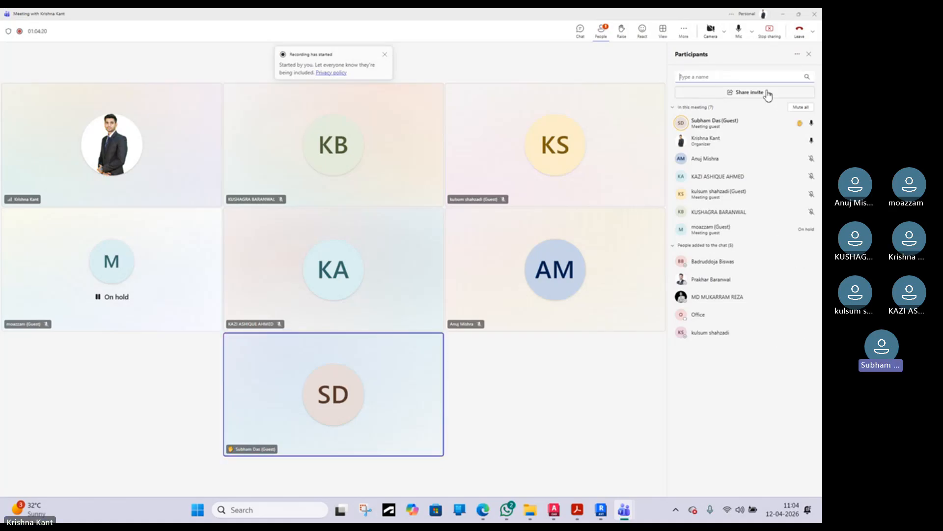
click(610, 35)
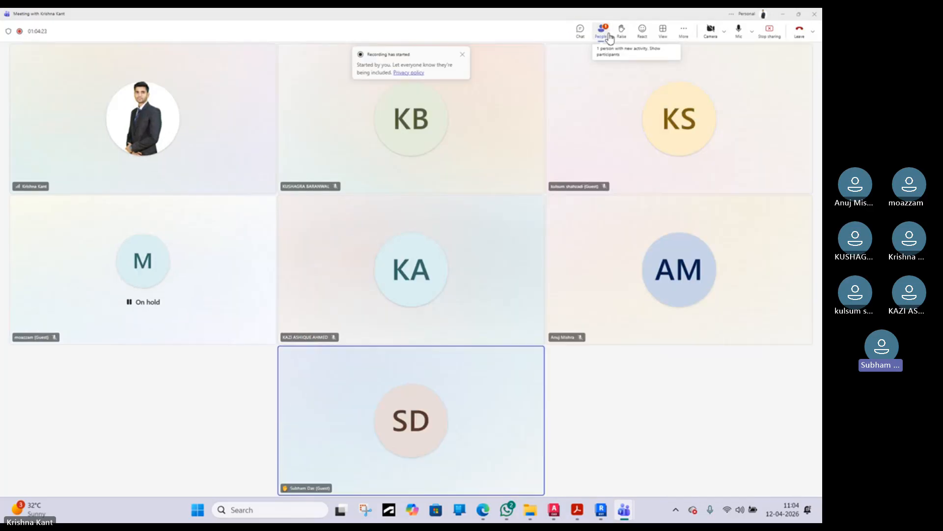
click(797, 14)
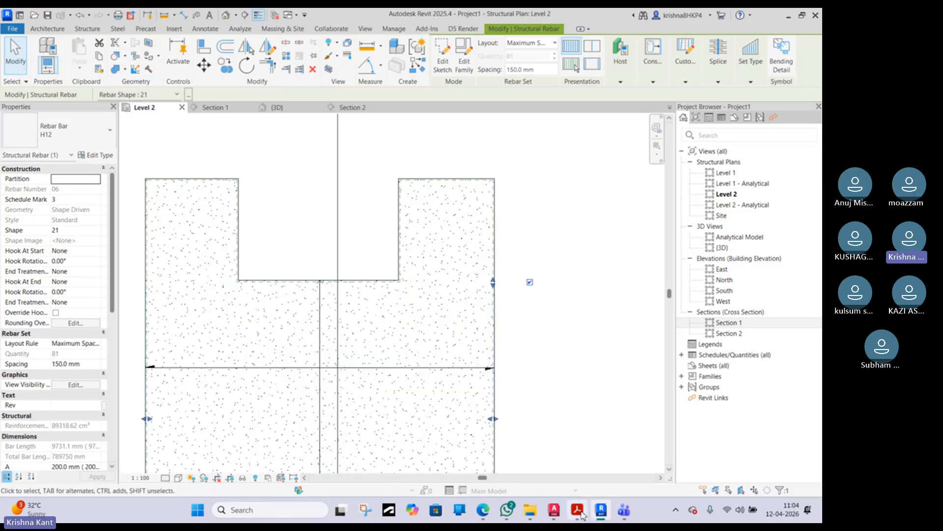
- Switch to the Edge browser and view the footing reinforcement detail in the "footing reinforcement details gfc" image search
mouse_move(582, 514)
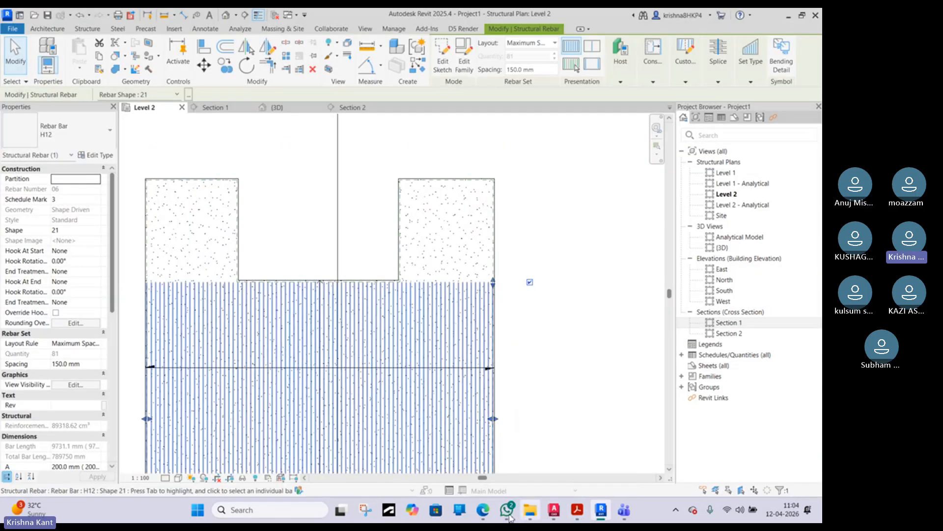
mouse_move(478, 514)
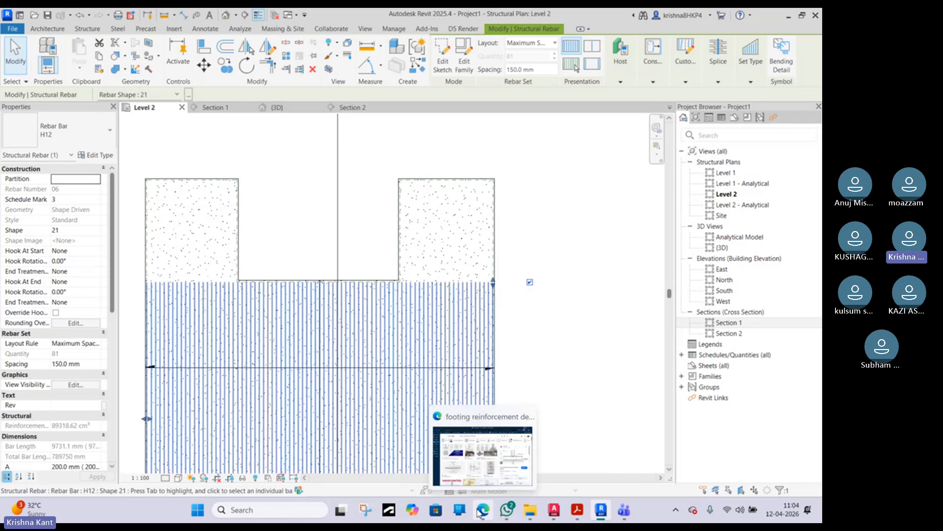
click(479, 513)
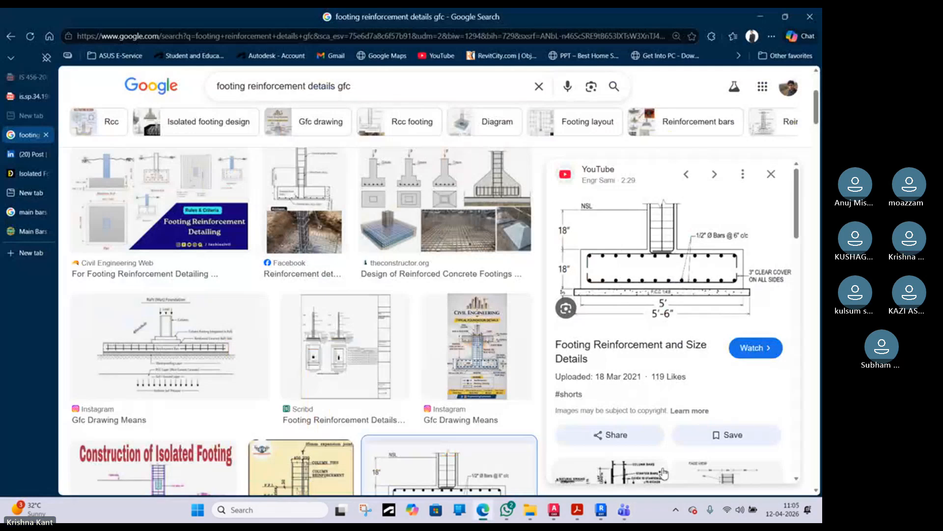
- Preview the "Reinforcement Detailing of Isolated Footing" image and look through the other footing detail results
scroll(639, 462, down, 3)
click(625, 351)
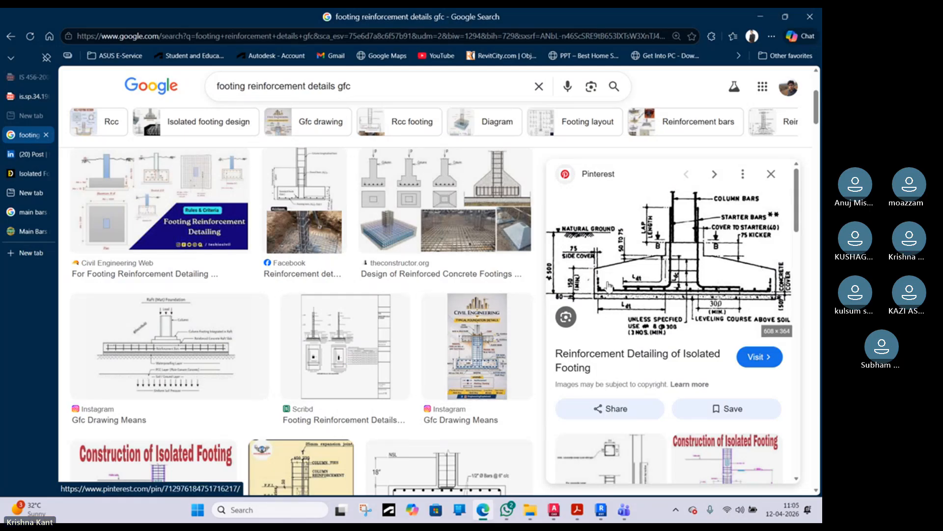
scroll(317, 381, down, 3)
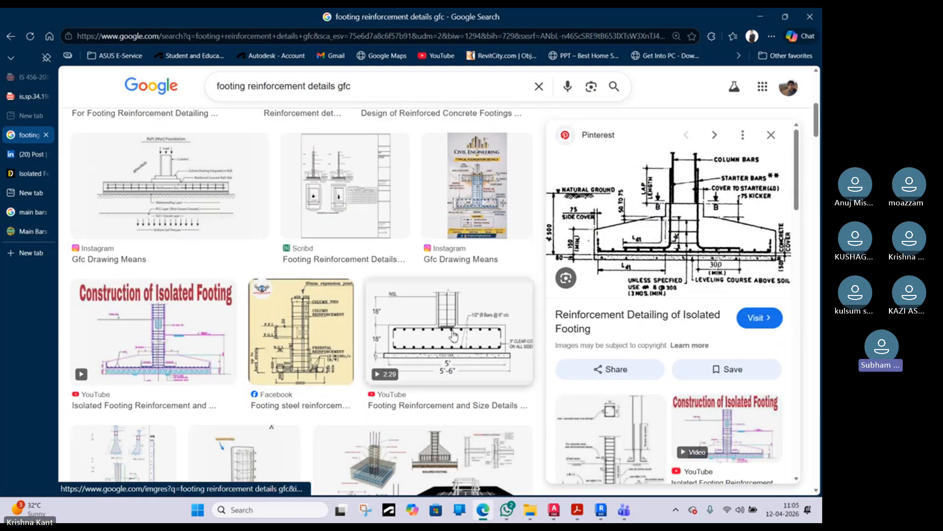
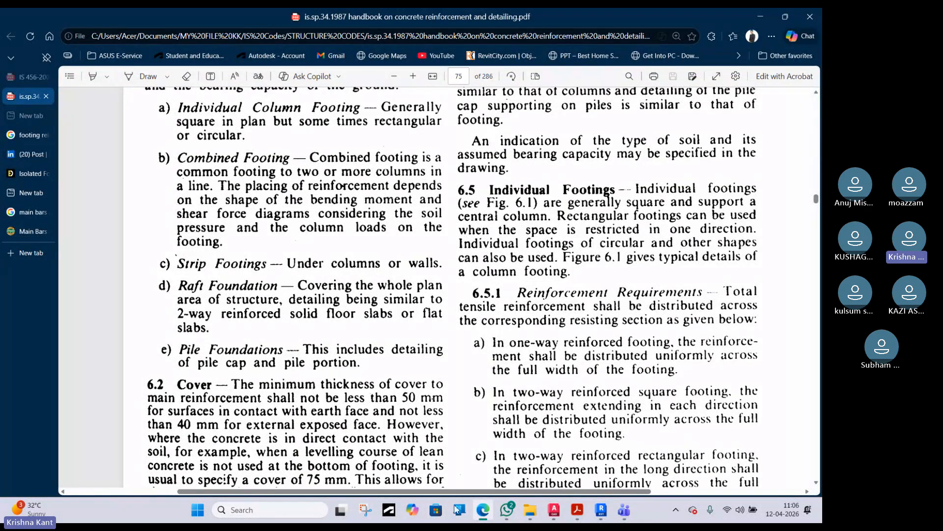
- Examine the SP 34 handbook's individual footing reinforcement rules and the typical column footing details in Fig. 6.1
scroll(414, 337, down, 10)
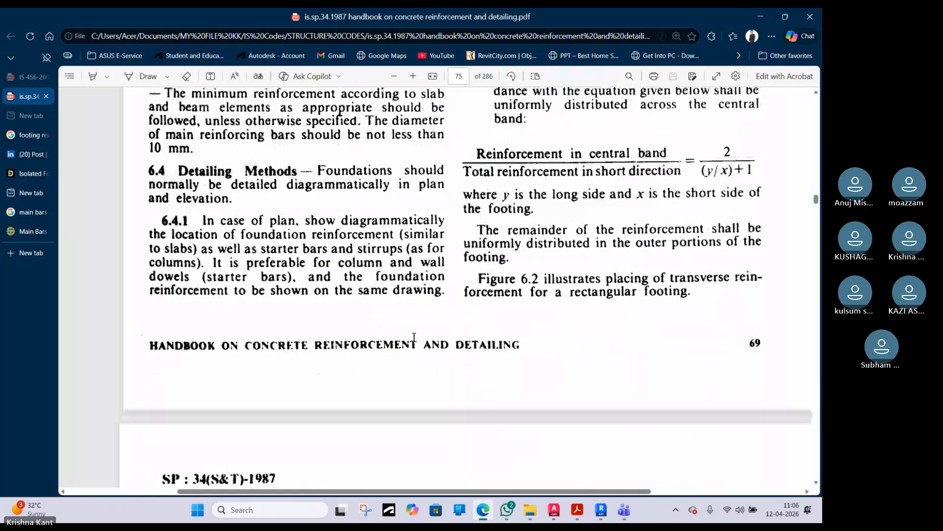
scroll(414, 338, down, 10)
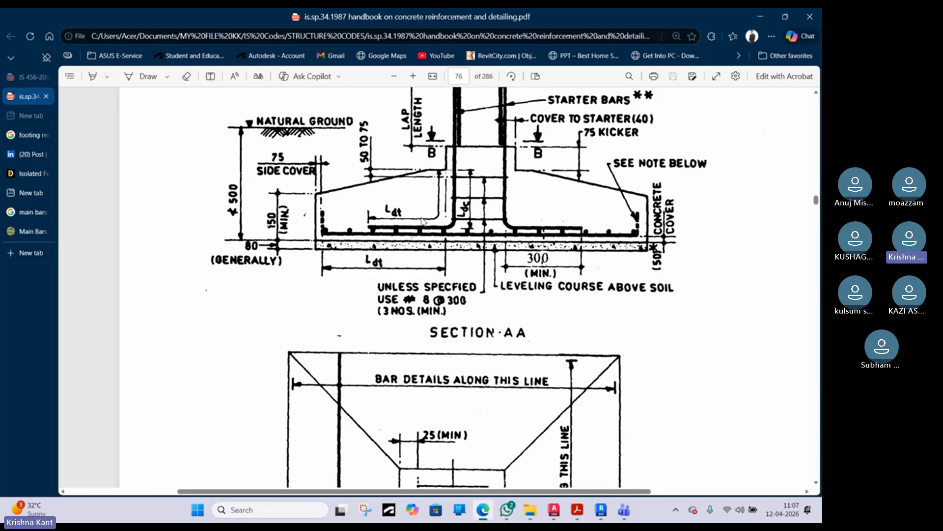
scroll(428, 226, down, 12)
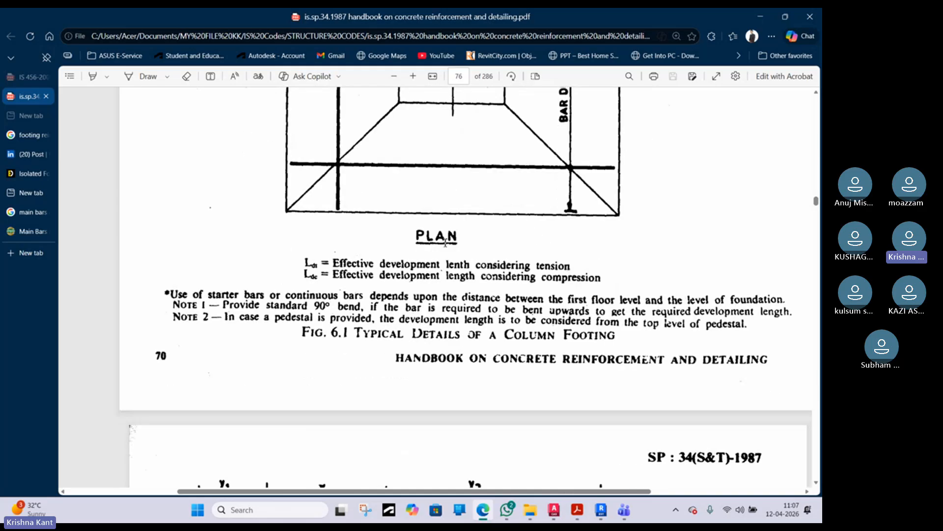
scroll(445, 242, down, 1)
scroll(432, 240, up, 10)
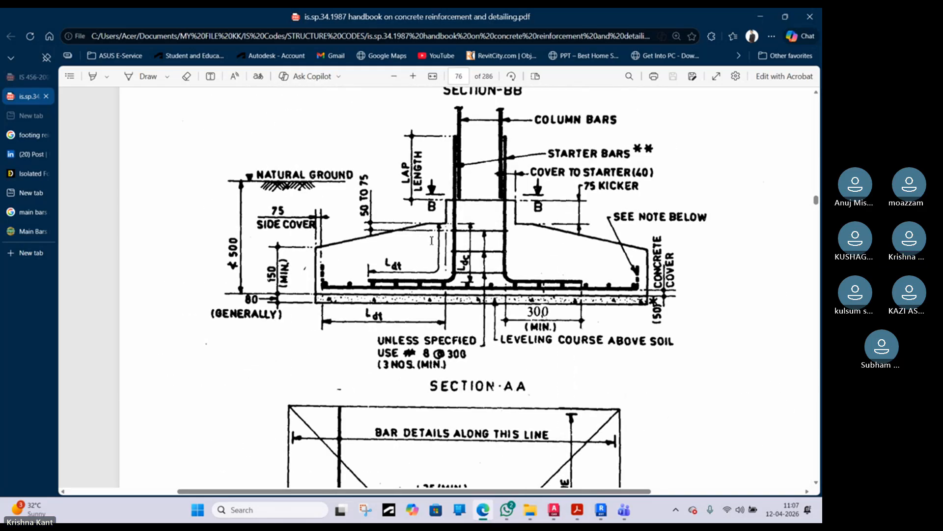
scroll(435, 207, up, 8)
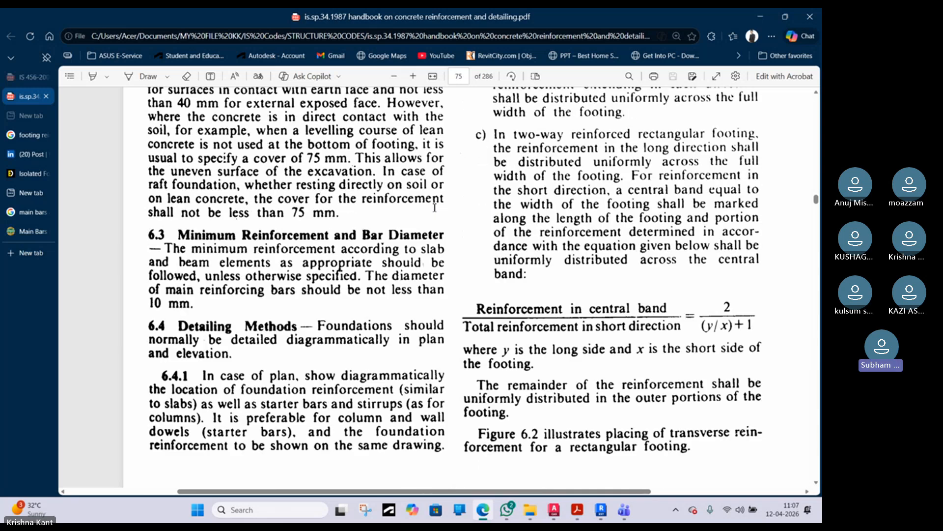
scroll(435, 207, down, 8)
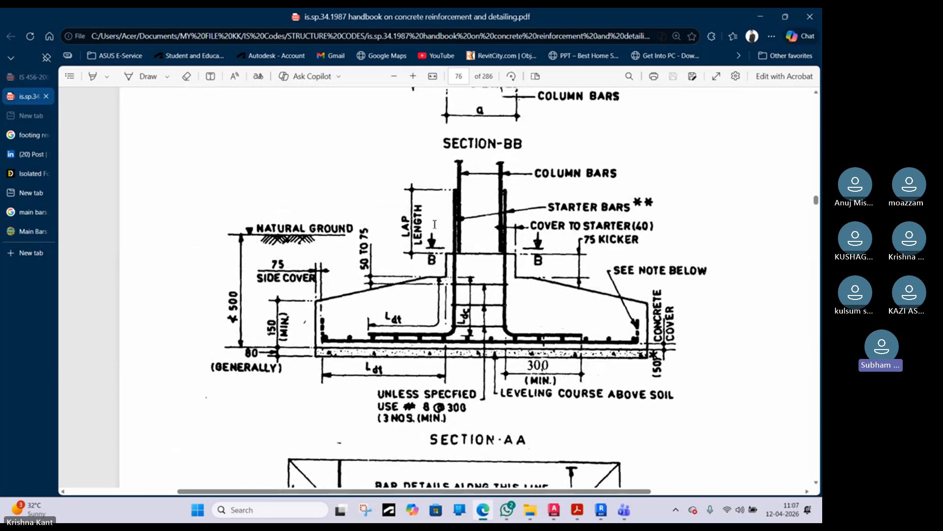
scroll(435, 224, down, 3)
scroll(435, 224, up, 3)
- Switch to Revit and shrink the H12 rebar set from both sides to the width of the slab's notch
click(761, 17)
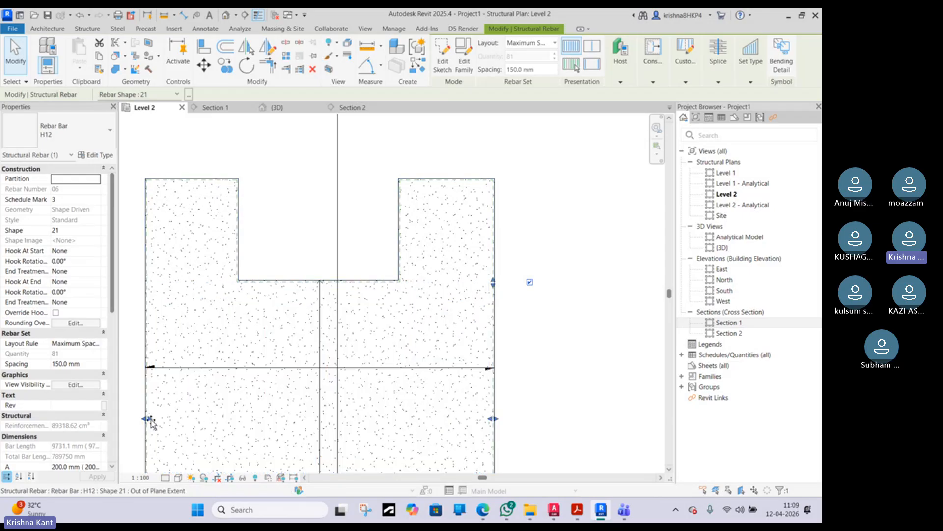
drag(148, 419, 237, 422)
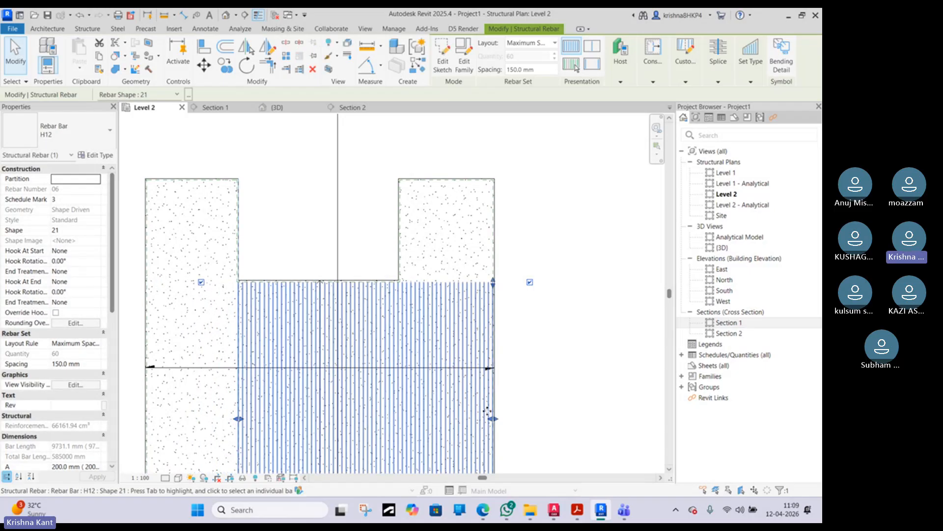
drag(491, 419, 399, 388)
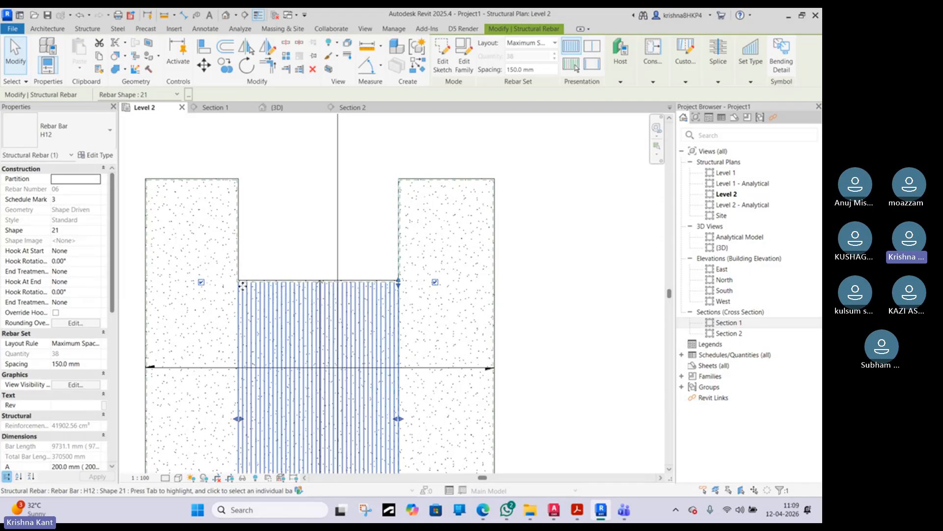
- Copy the H12 rebar set to the left by the notch width, from its right corner to its left corner
click(224, 66)
scroll(401, 284, up, 2)
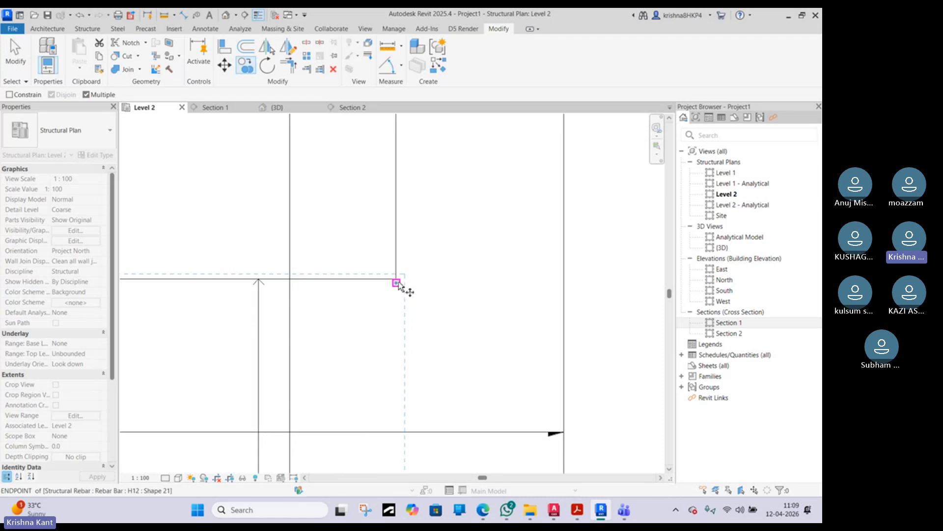
click(396, 283)
click(396, 280)
middle_drag(323, 281, 445, 278)
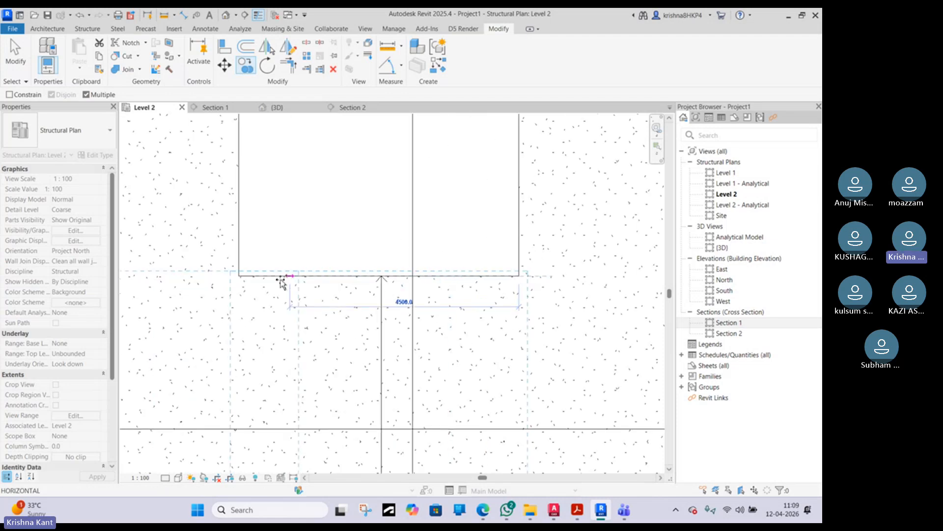
click(240, 278)
scroll(305, 265, down, 4)
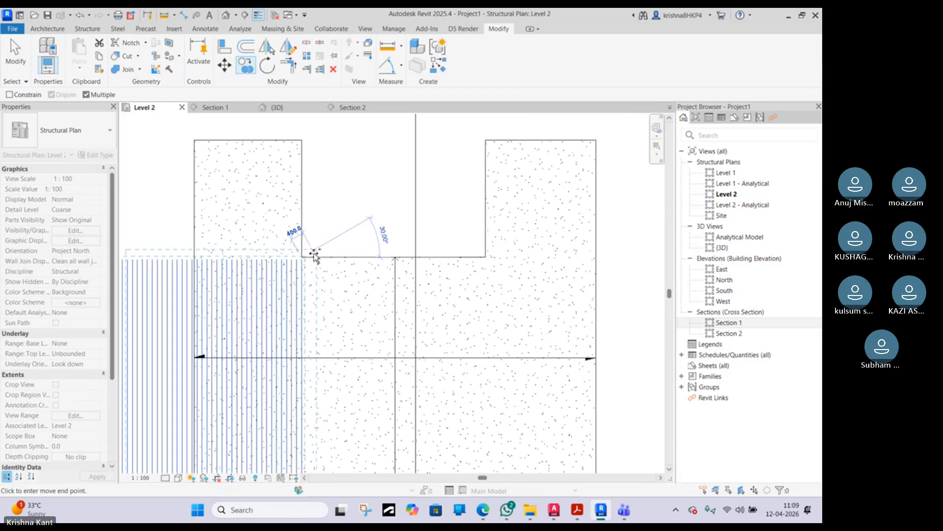
click(306, 265)
scroll(304, 266, up, 2)
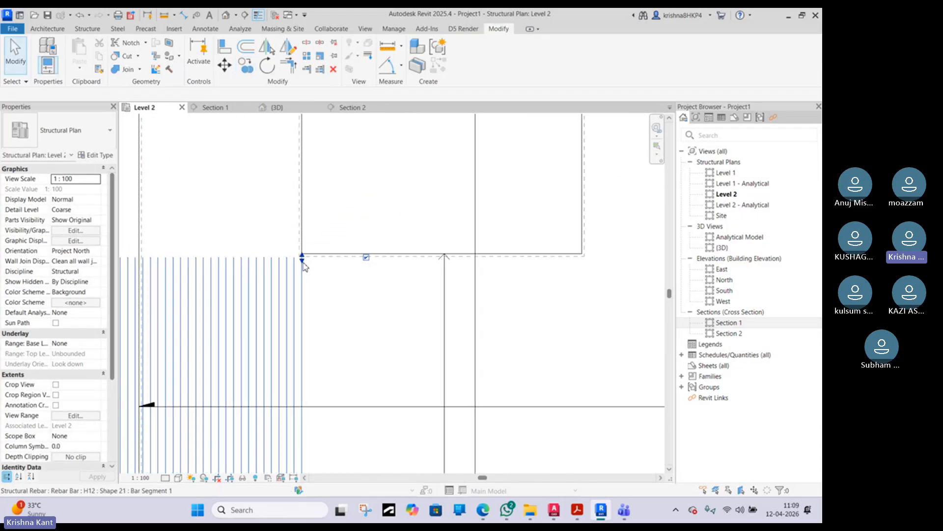
- Move the copied rebar set 6" to the left, away from the notch's left corner
click(303, 266)
scroll(303, 266, up, 2)
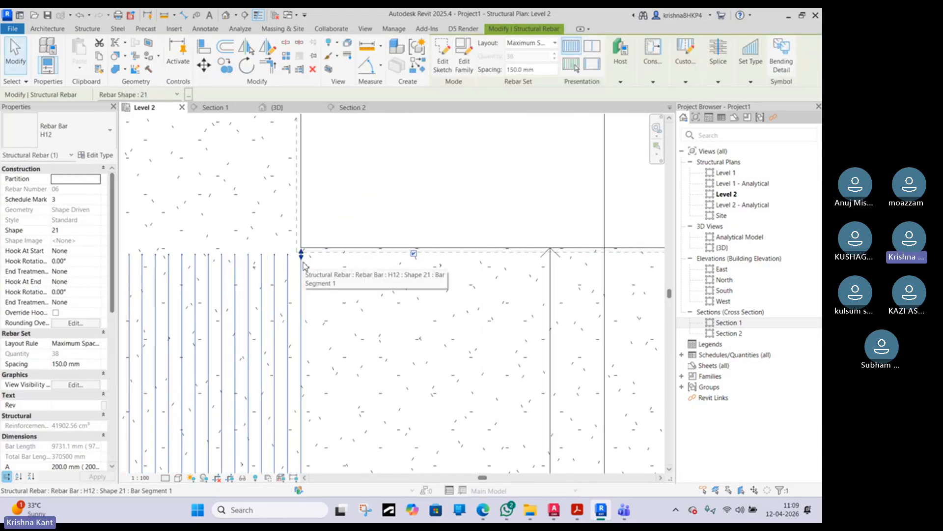
click(206, 66)
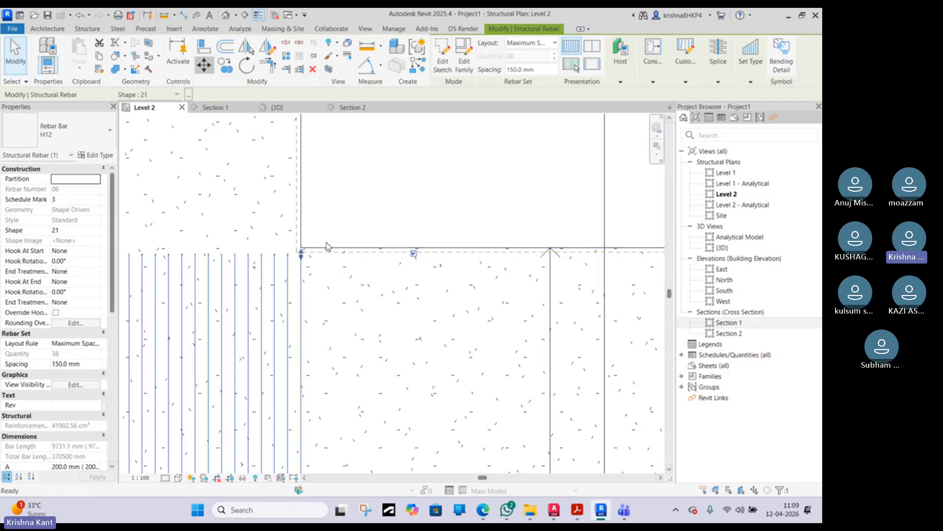
click(301, 253)
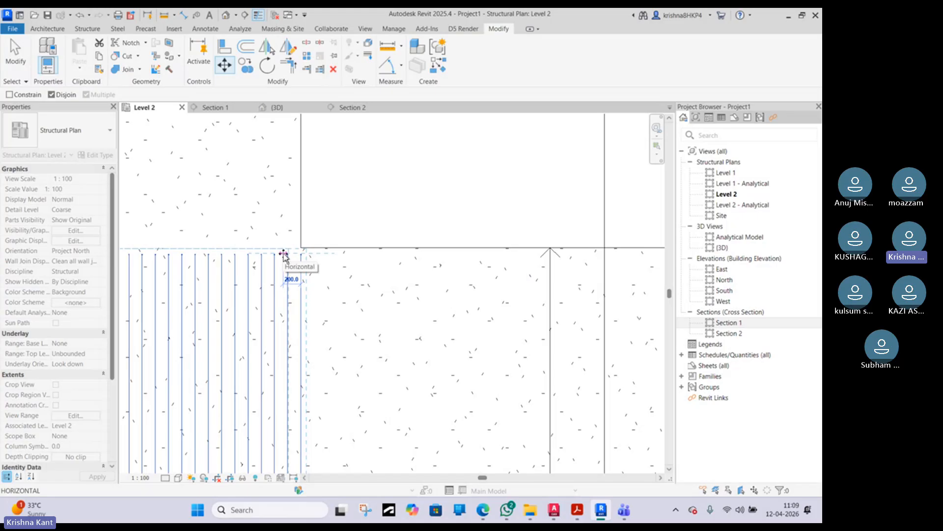
text(")
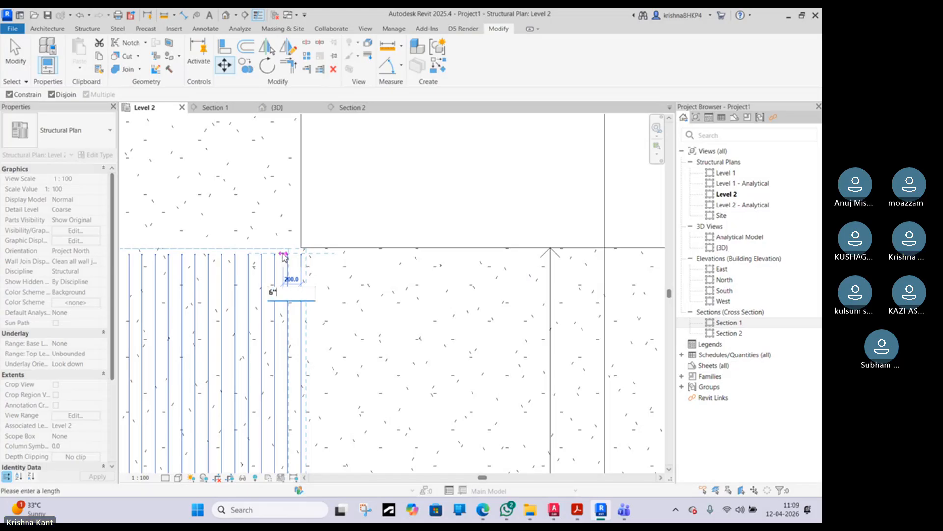
key(Return)
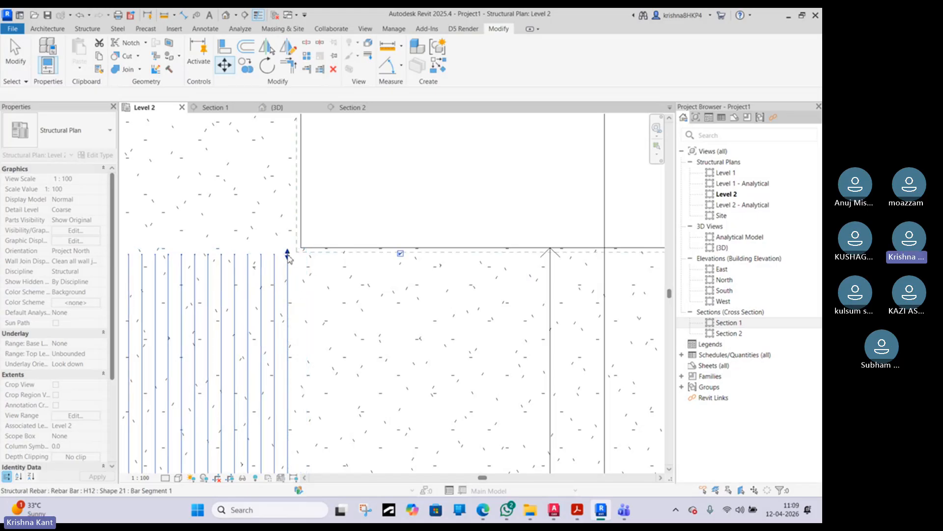
- Pull the left extent of the copied rebar set in to the foundation slab's left cover line
scroll(294, 259, down, 4)
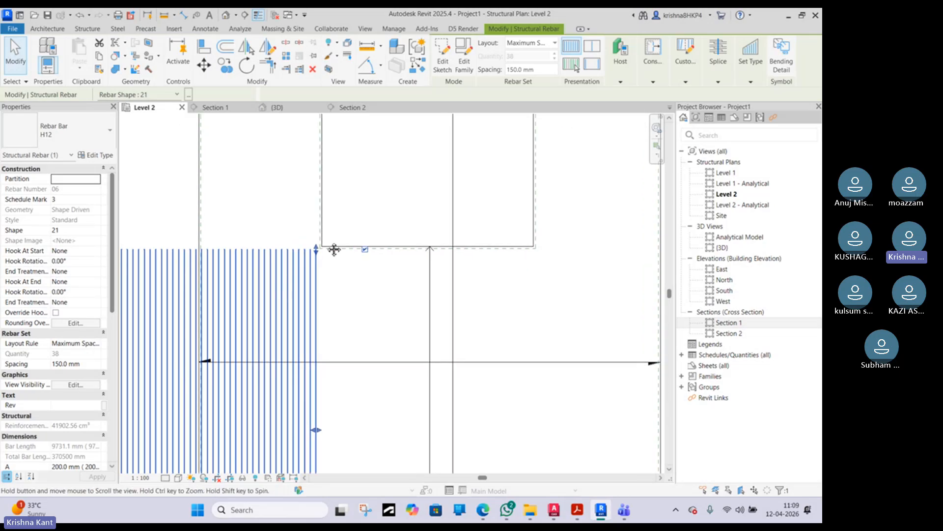
drag(179, 343, 261, 343)
scroll(250, 343, up, 5)
scroll(261, 343, up, 3)
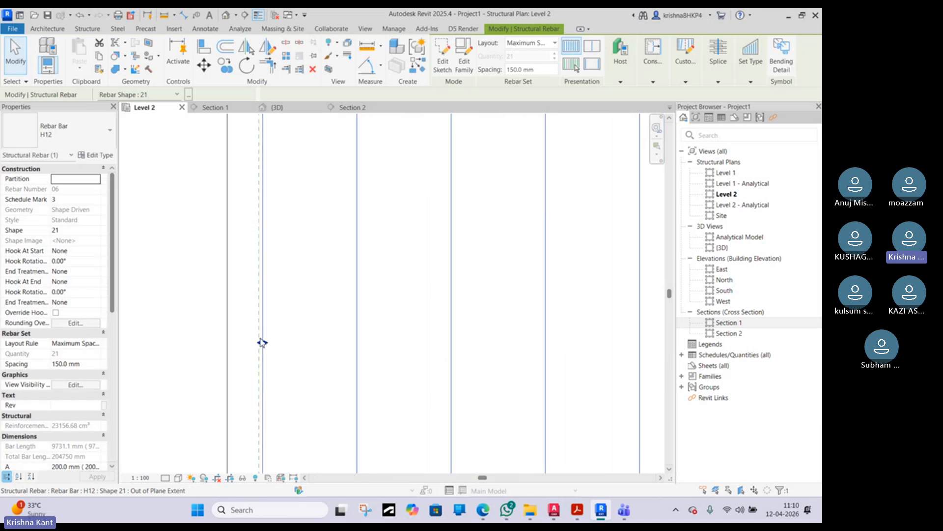
scroll(261, 343, down, 5)
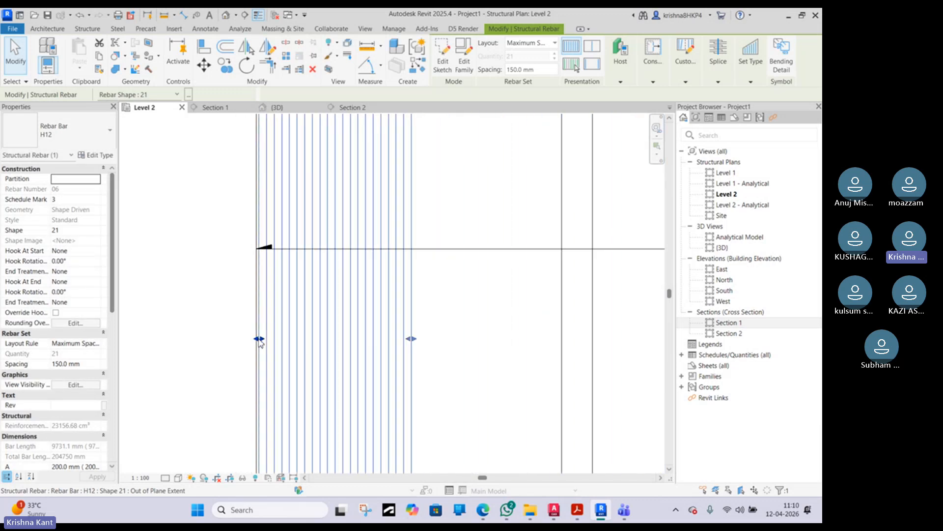
scroll(260, 343, down, 3)
scroll(330, 336, up, 6)
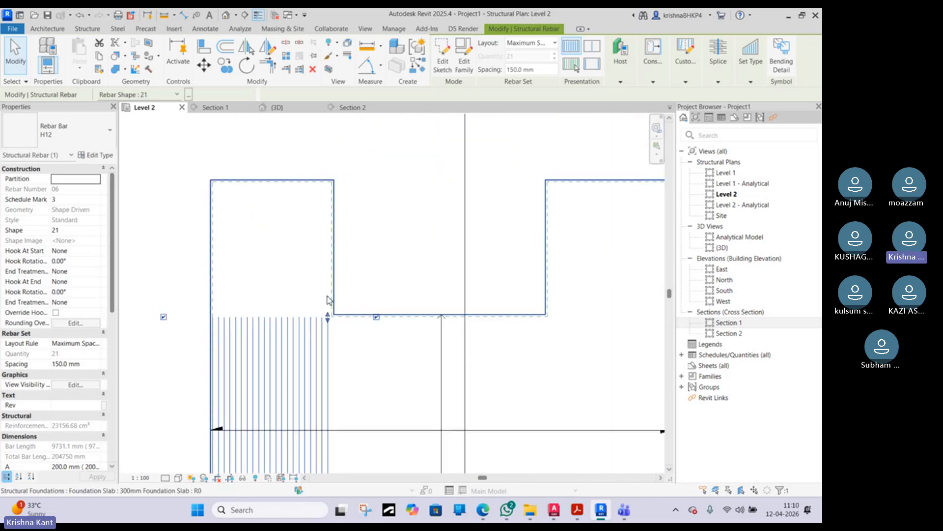
- Stretch the copied set's bars up to the upper edge of the slab's left leg
drag(330, 335, 333, 205)
scroll(332, 290, down, 4)
scroll(329, 207, up, 5)
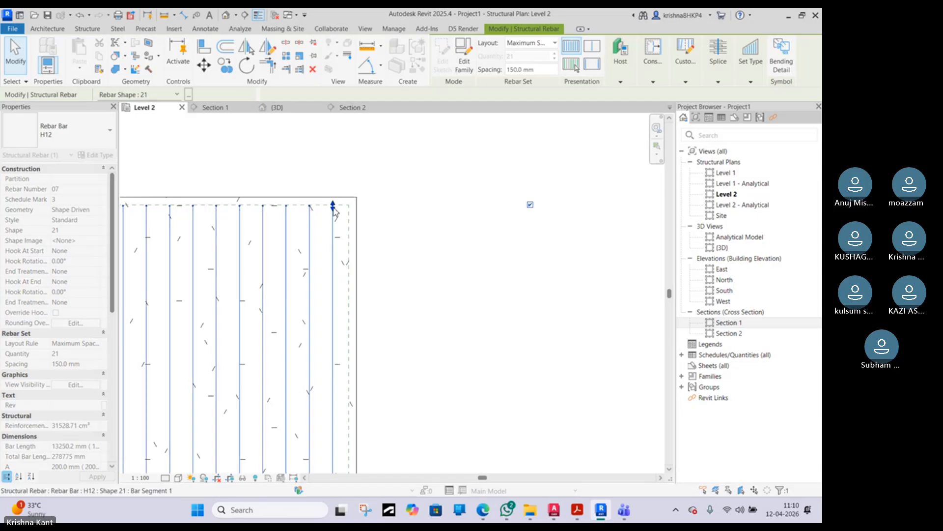
scroll(336, 217, down, 4)
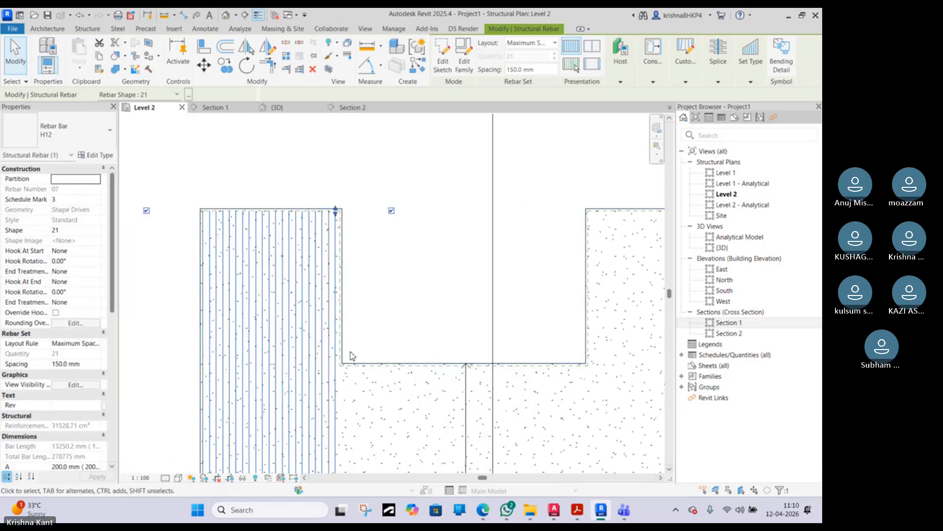
- Extend the left leg's rebar set on its right side to line up with the notch's left edge
click(352, 352)
scroll(325, 324, down, 3)
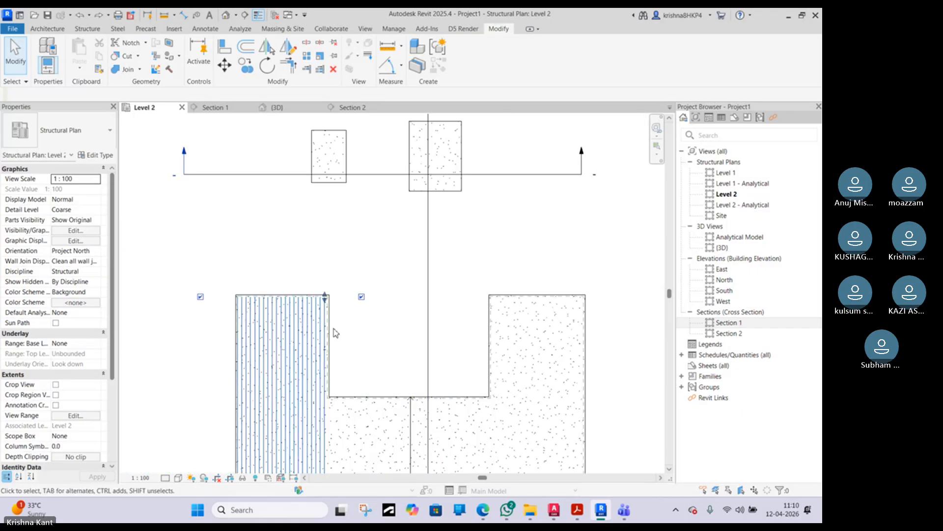
click(328, 305)
scroll(337, 371, up, 6)
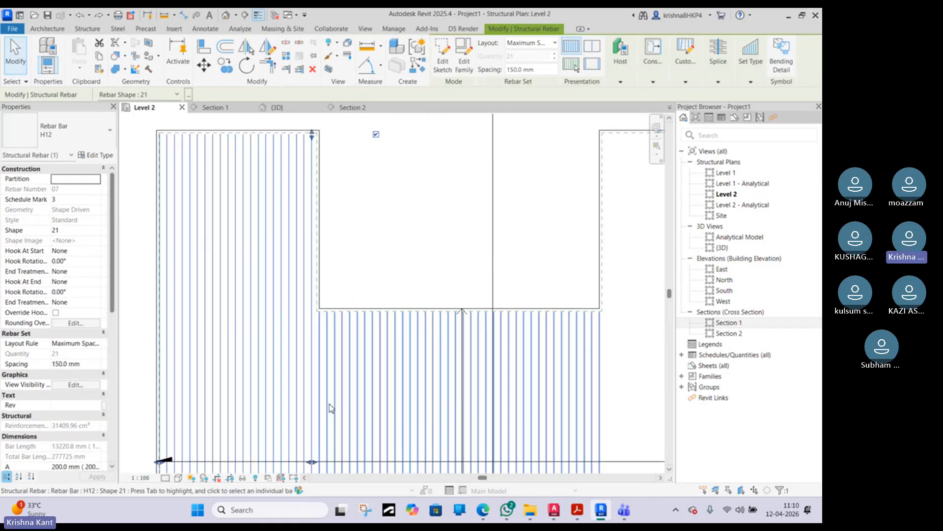
middle_drag(334, 341, 332, 248)
drag(307, 359, 317, 360)
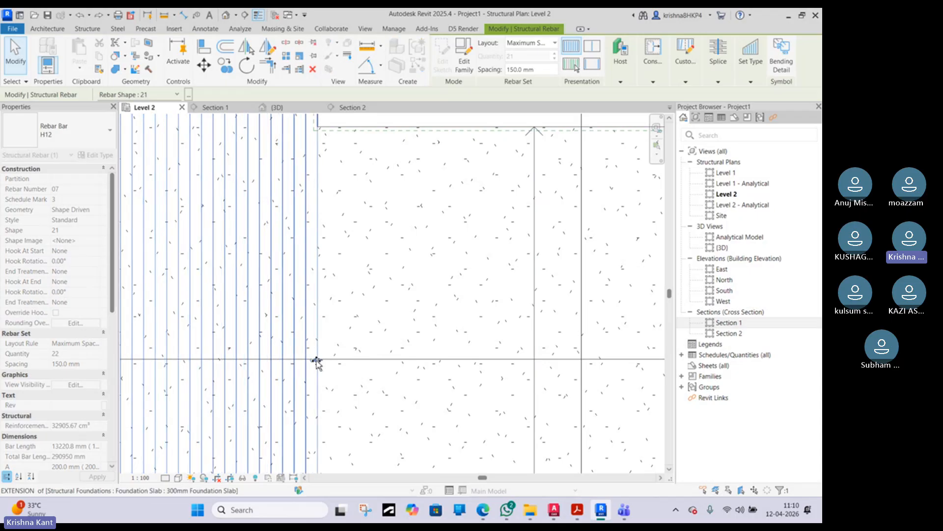
- Move the rebar set below the notch 150 mm to the right, clear of the left leg's last bar
click(333, 205)
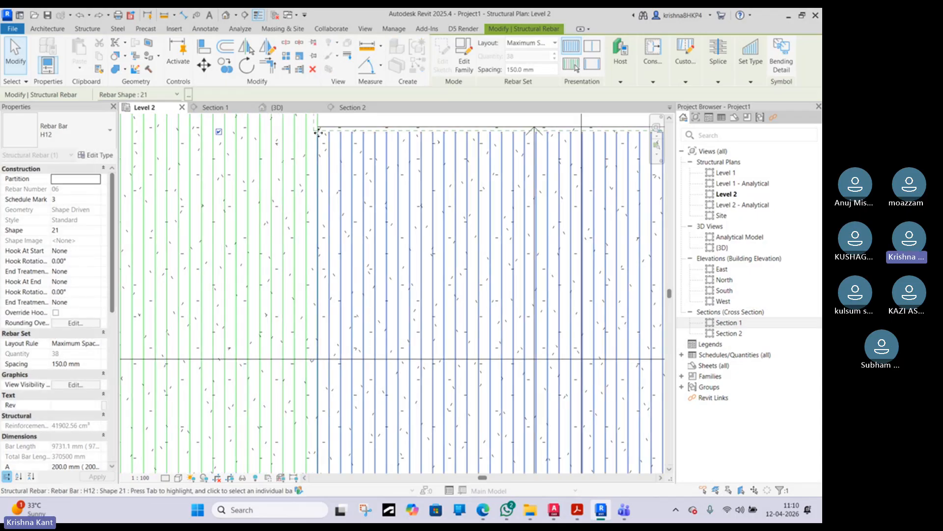
scroll(323, 136, up, 2)
middle_drag(324, 136, 315, 215)
scroll(314, 200, down, 1)
scroll(314, 202, down, 2)
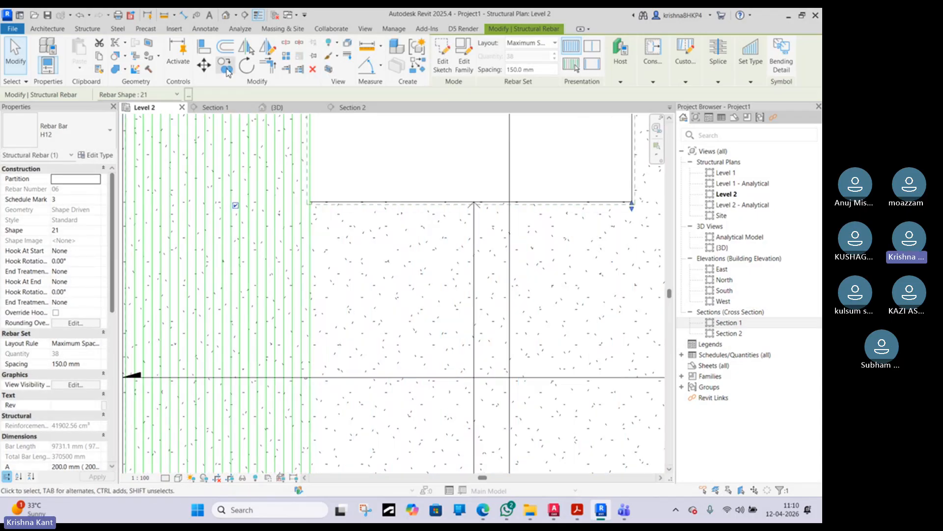
key(m)
key(v)
scroll(316, 206, up, 3)
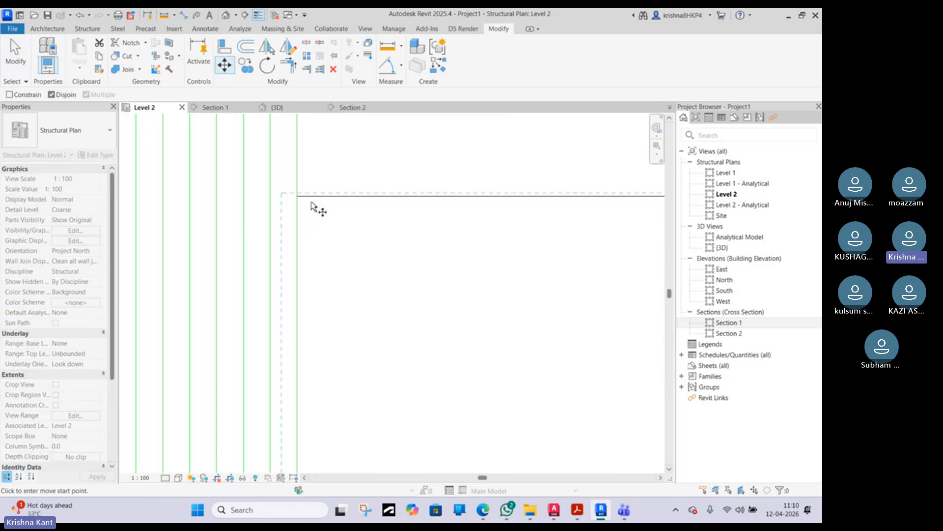
click(297, 206)
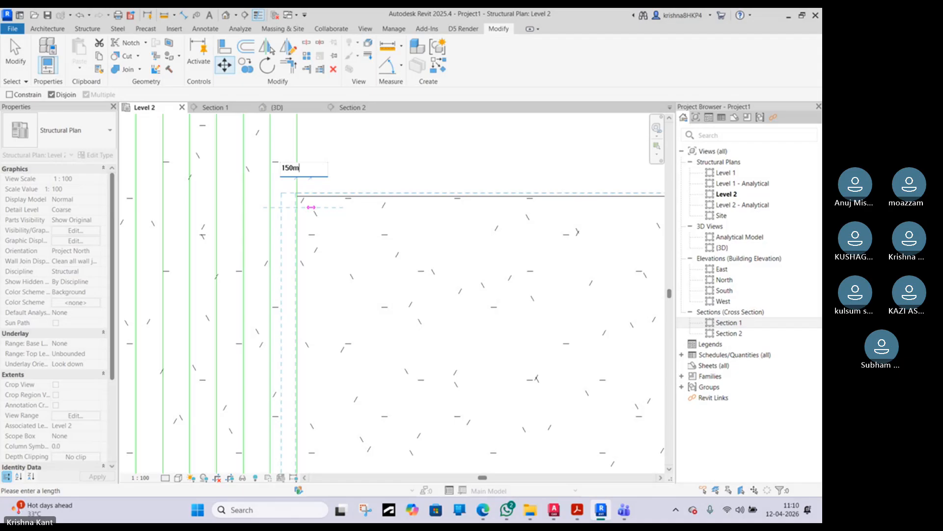
key(Return)
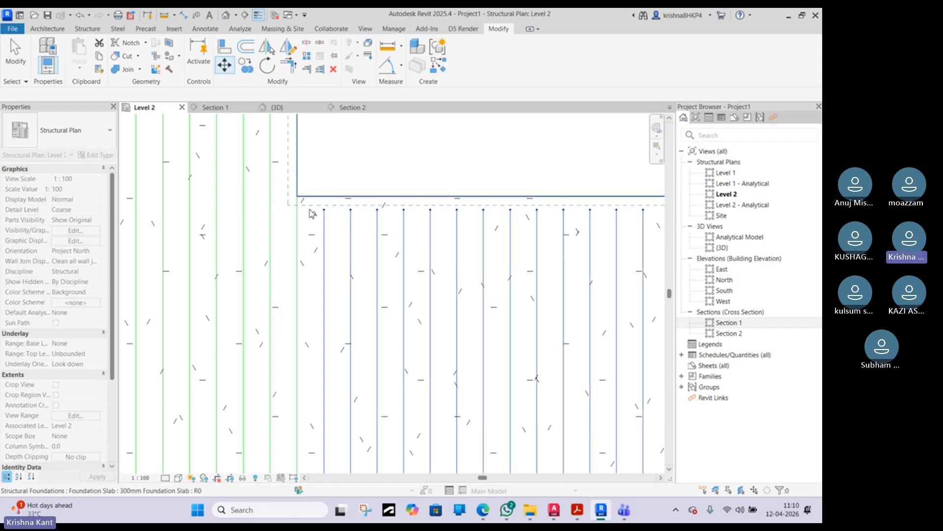
- Pull the right extent of the rebar set below the notch in to just short of the notch's right edge
click(311, 213)
scroll(312, 212, down, 3)
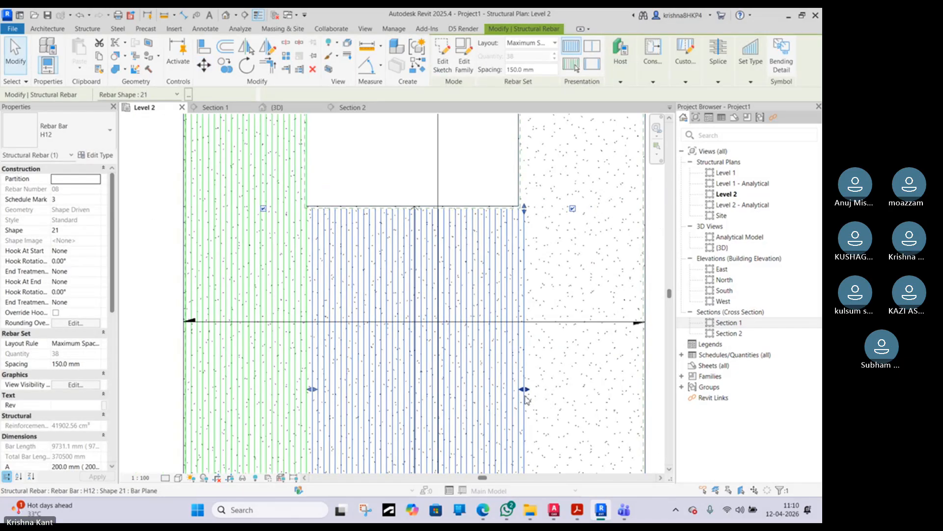
drag(524, 396, 516, 386)
scroll(519, 394, up, 4)
middle_drag(520, 394, 506, 479)
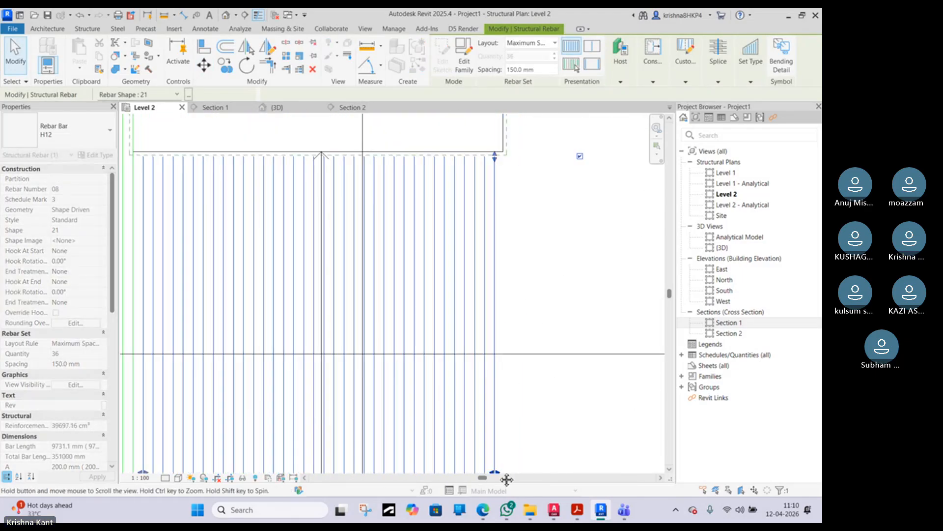
middle_drag(500, 143, 494, 236)
scroll(489, 229, up, 2)
key(Escape)
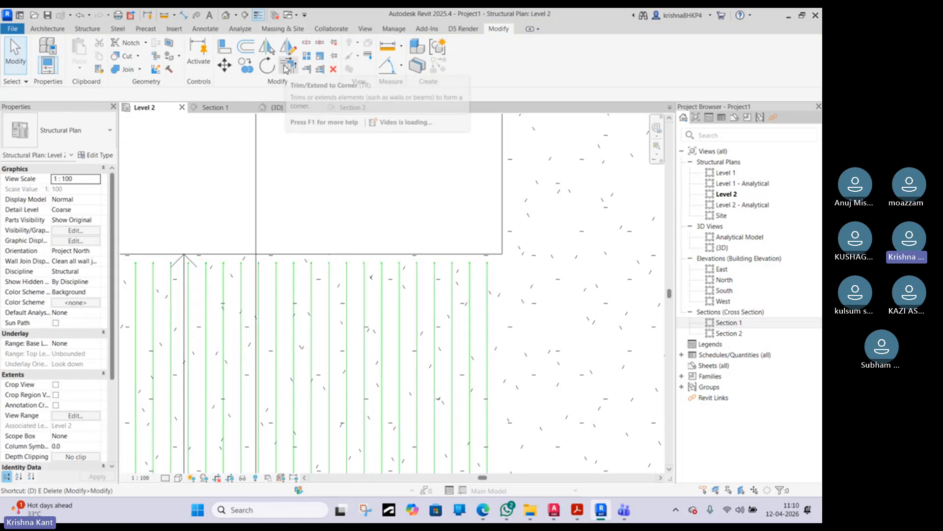
- Draw detail lines from the notch's lower-right corner, running down a short way and 150 mm to the left as a spacing guide
key(d)
key(l)
click(504, 253)
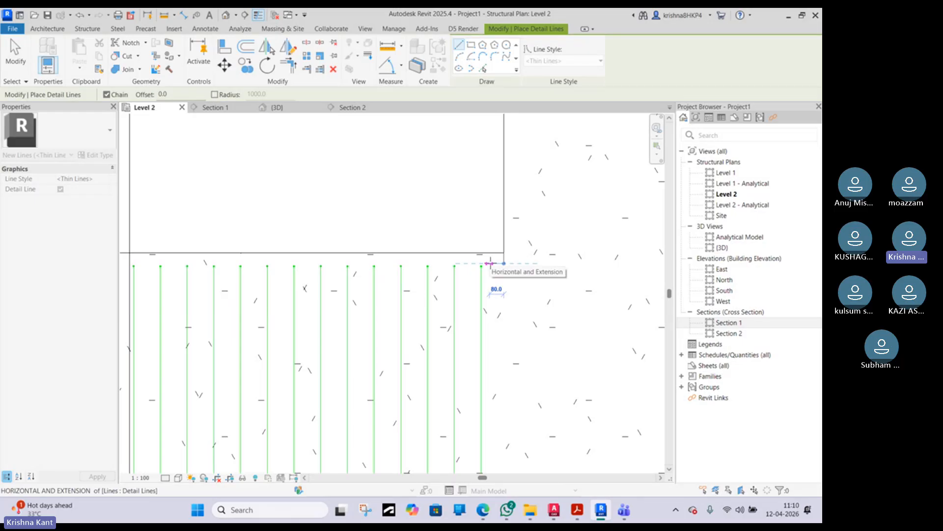
text(150)
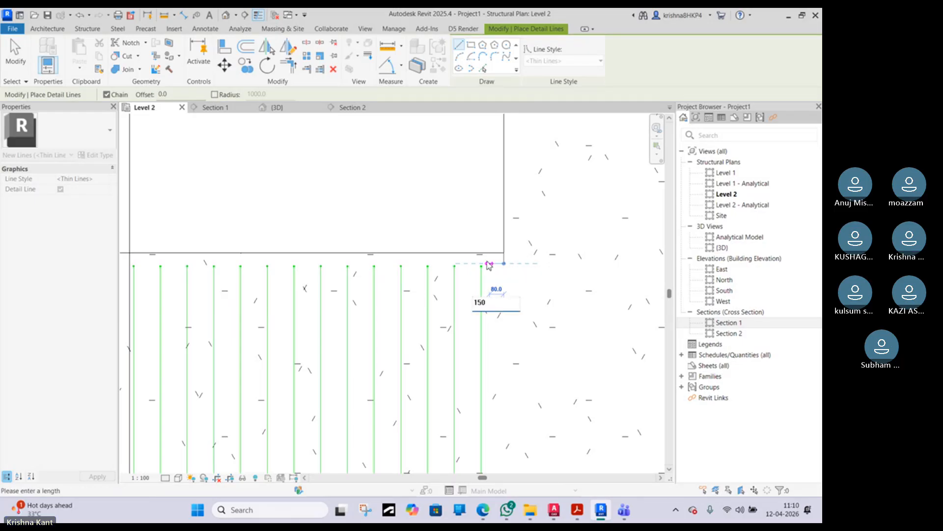
key(Return)
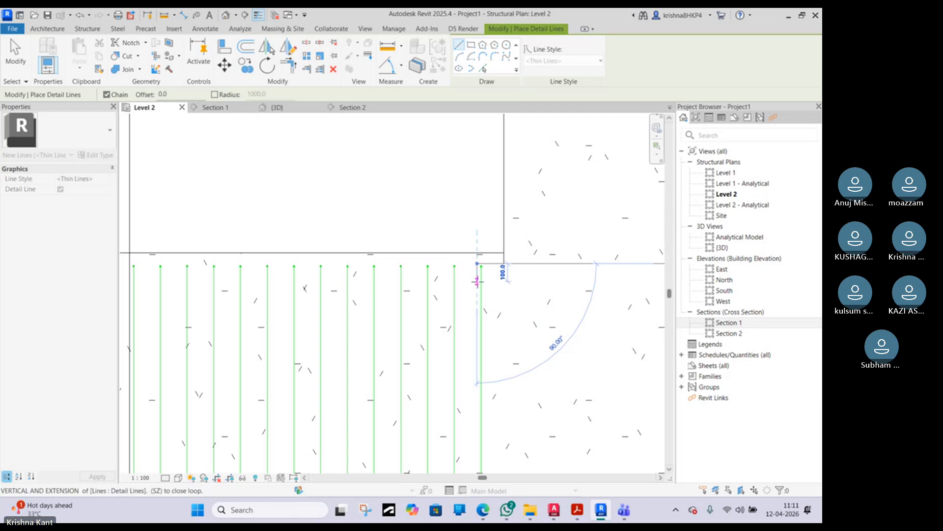
key(Escape)
key(Escape)
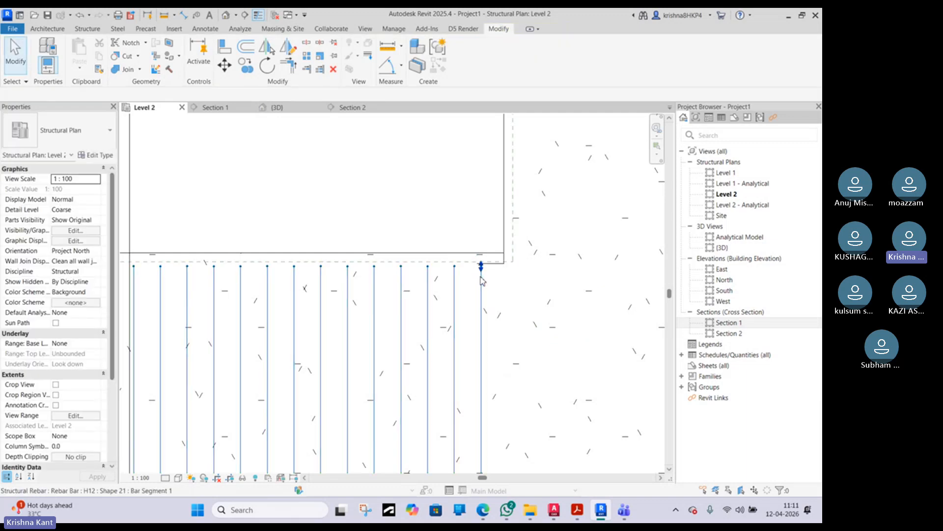
- Adjust the right extent of the rebar set below the notch to meet the end of the 150 mm guide line
middle_drag(502, 365, 464, 265)
scroll(461, 285, down, 4)
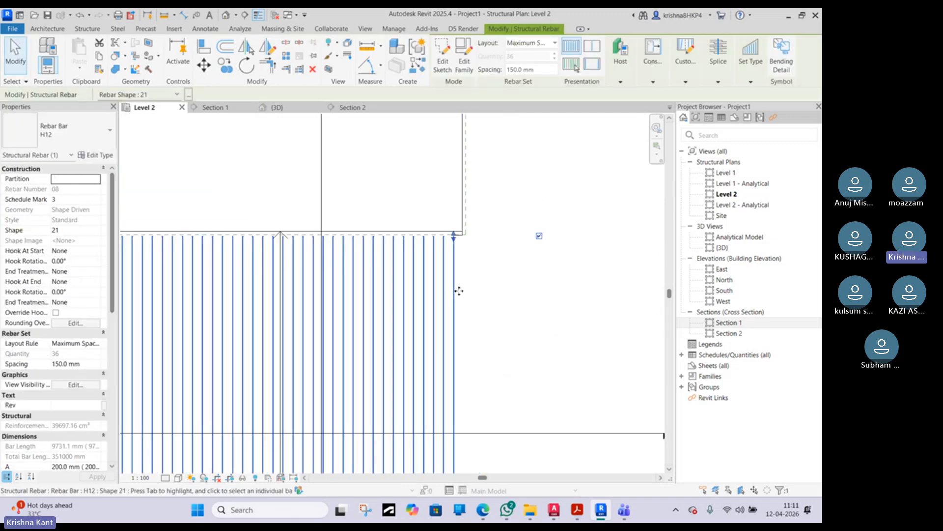
scroll(459, 325, down, 2)
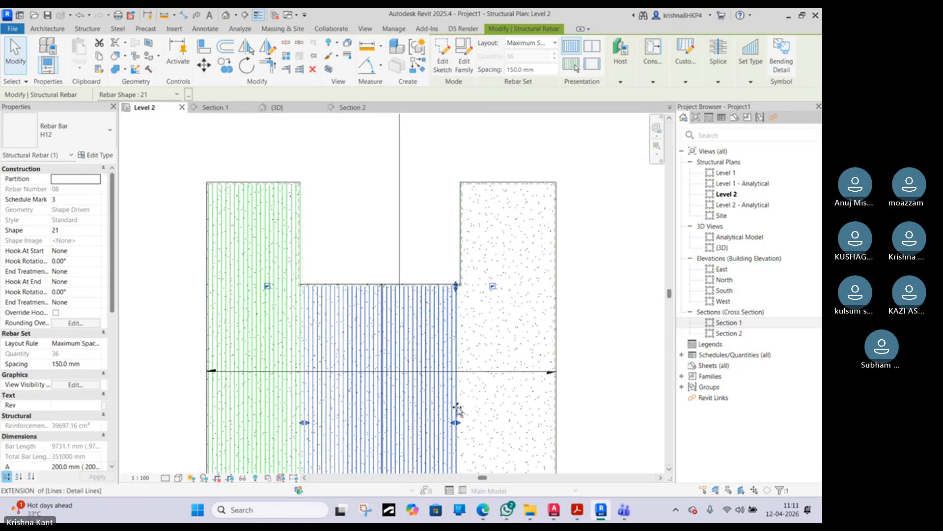
drag(446, 306, 434, 282)
scroll(455, 275, up, 5)
scroll(452, 289, up, 2)
scroll(437, 283, up, 2)
key(Escape)
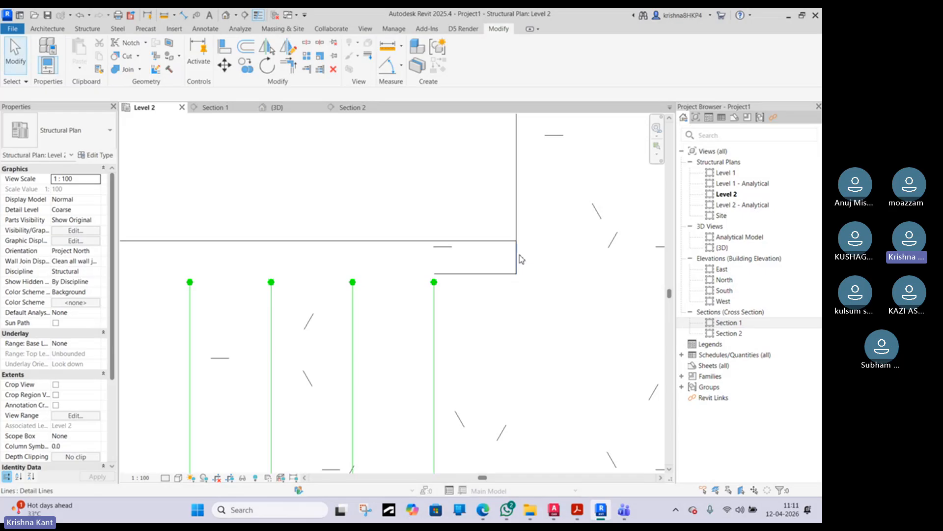
- Delete the two guide detail lines at the notch's lower-right corner
click(520, 254)
key(Delete)
click(489, 274)
key(Delete)
scroll(432, 223, down, 2)
drag(401, 175, 440, 263)
scroll(440, 261, down, 5)
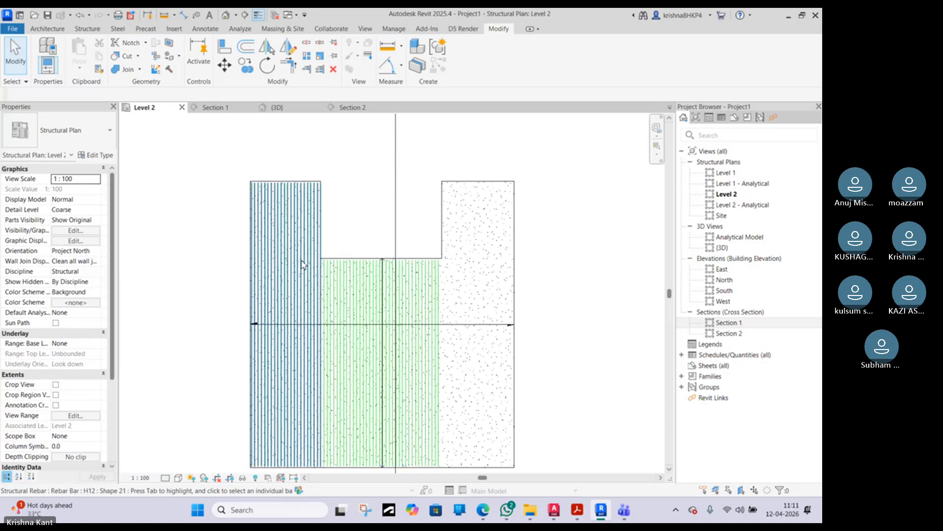
- Copy the left leg's rebar set from that leg's upper-left corner to the right leg's upper-left corner
click(302, 264)
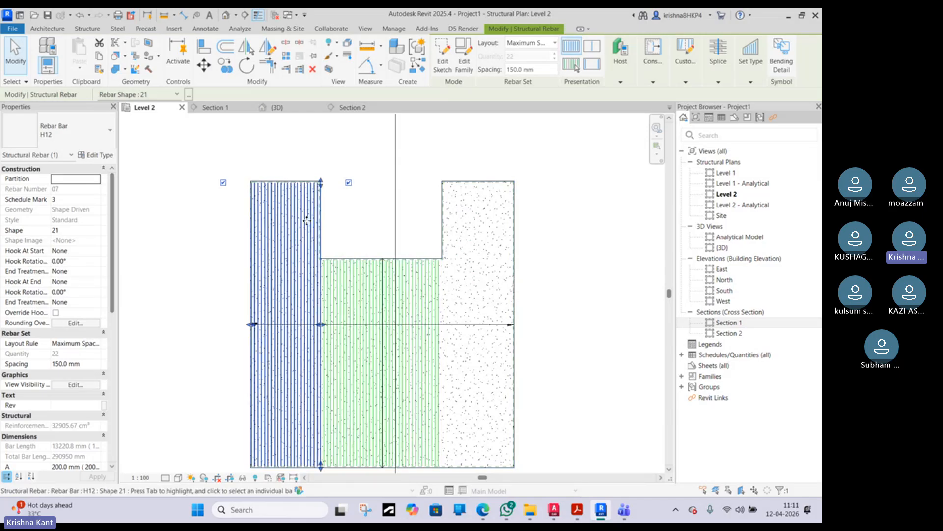
key(c)
key(o)
scroll(253, 190, up, 5)
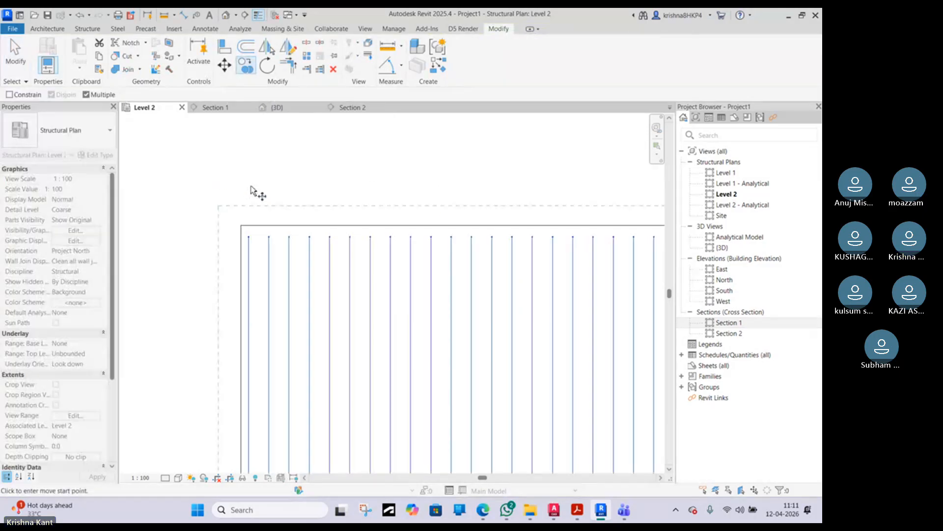
click(241, 226)
scroll(276, 219, down, 4)
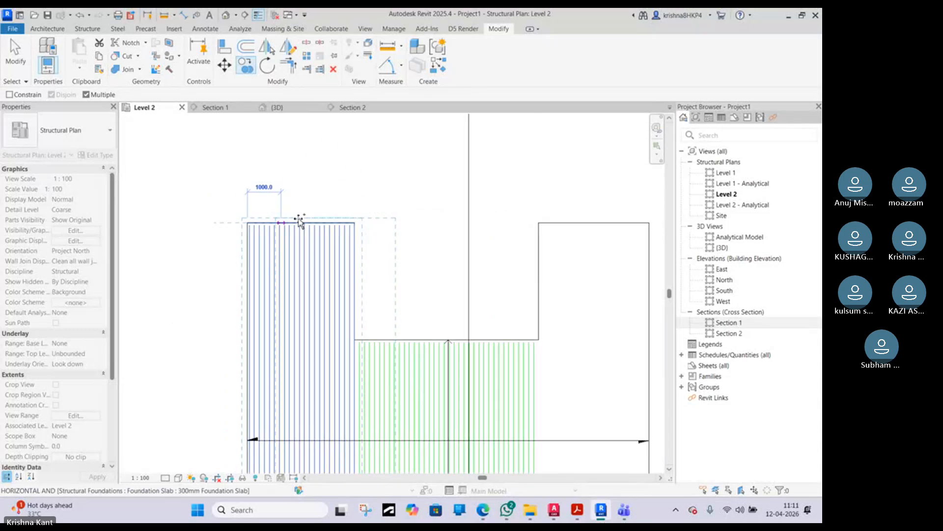
click(542, 227)
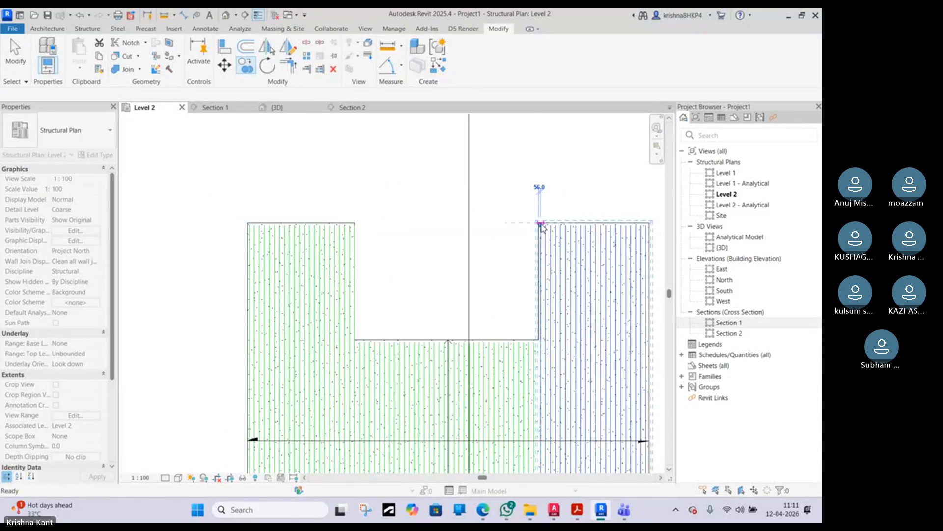
middle_drag(553, 288, 434, 236)
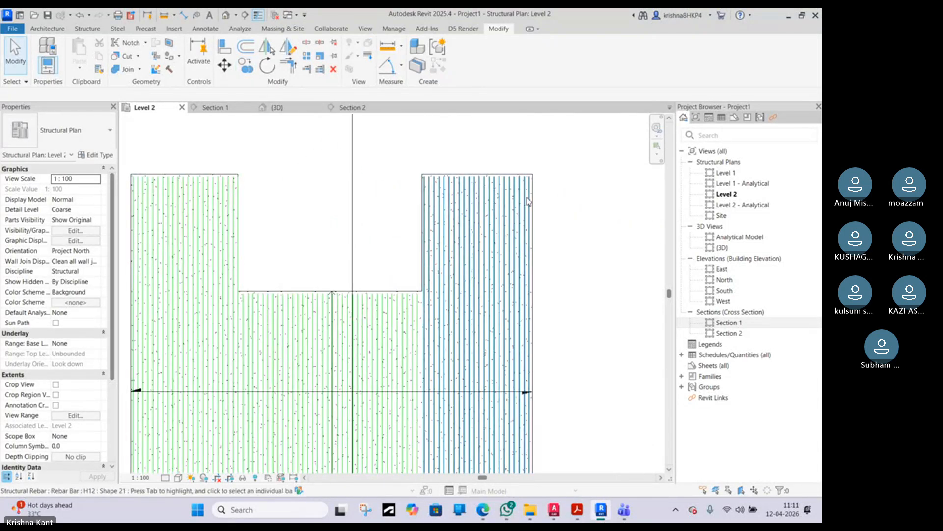
scroll(537, 182, up, 1)
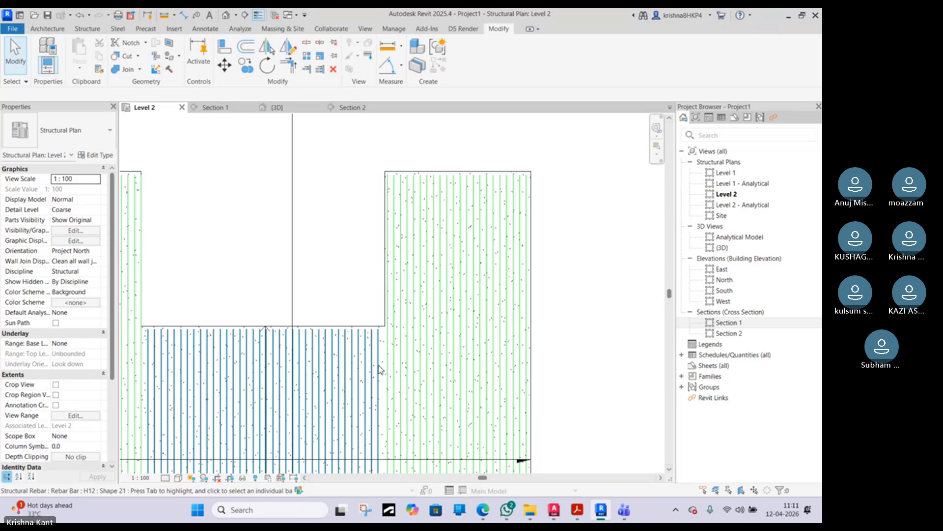
- Draw a 150 mm horizontal detail line leftwards from the right leg's first bar, just below the notch's corner
click(378, 344)
scroll(373, 330, down, 1)
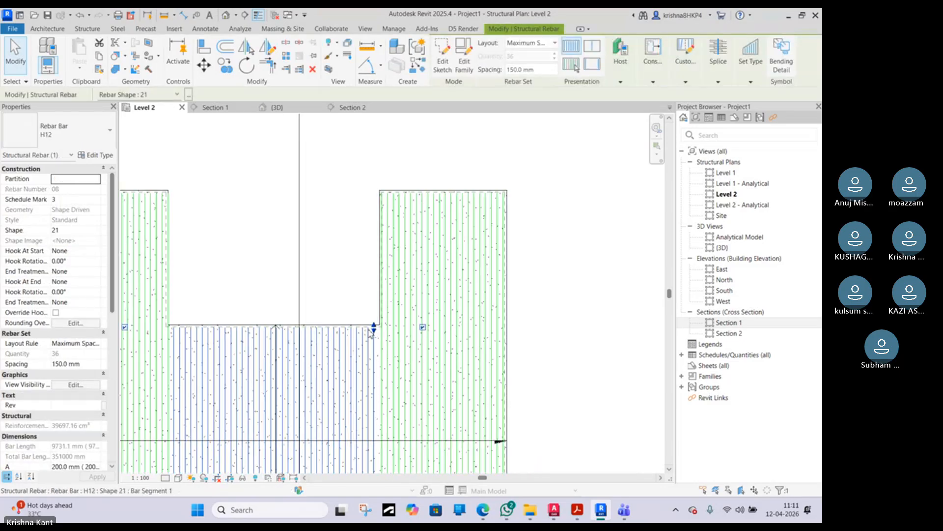
key(Escape)
scroll(385, 322, up, 5)
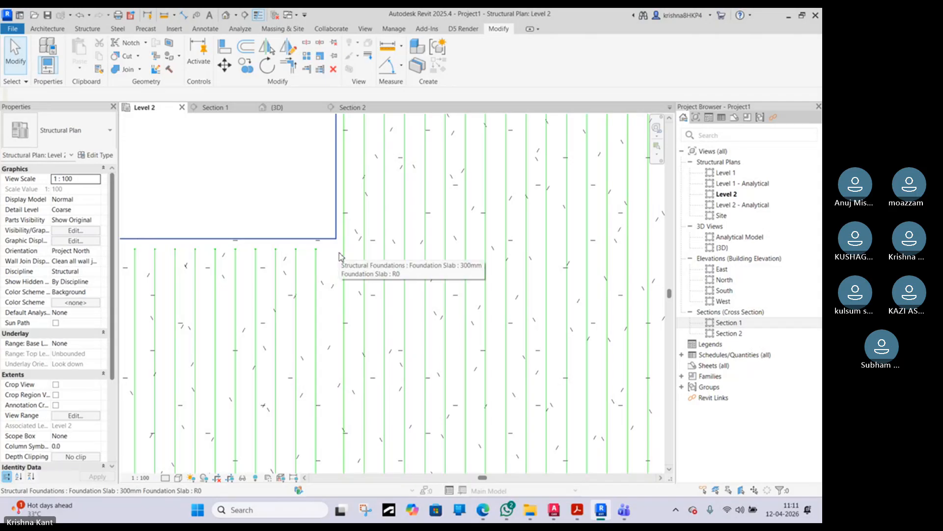
key(d)
key(l)
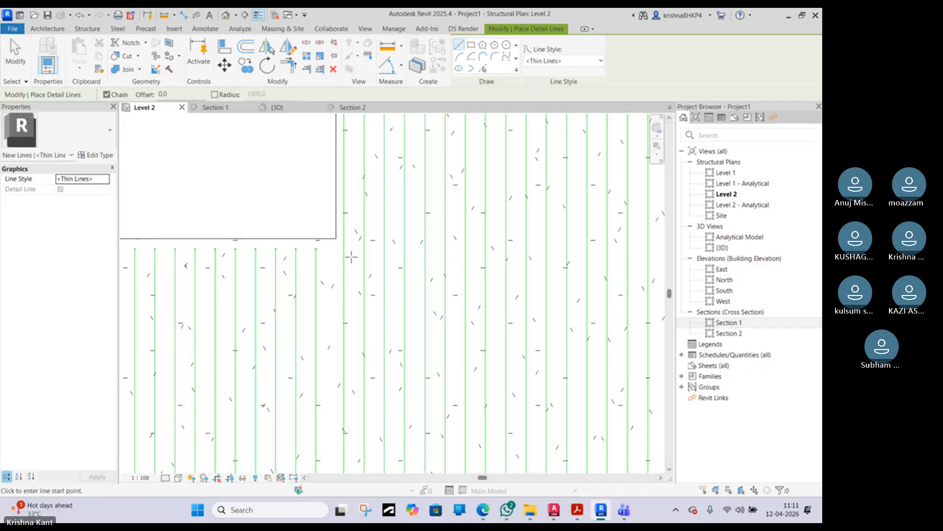
click(337, 255)
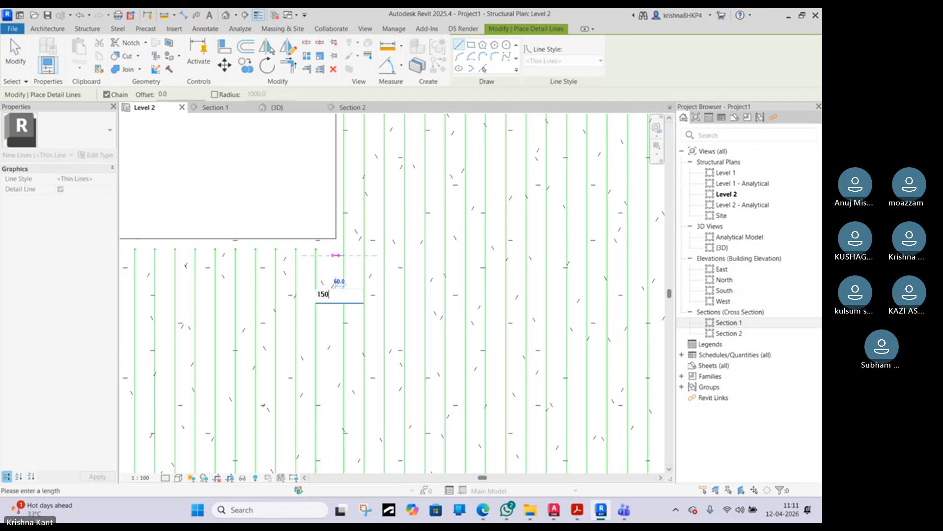
key(Return)
key(Escape)
key(Escape)
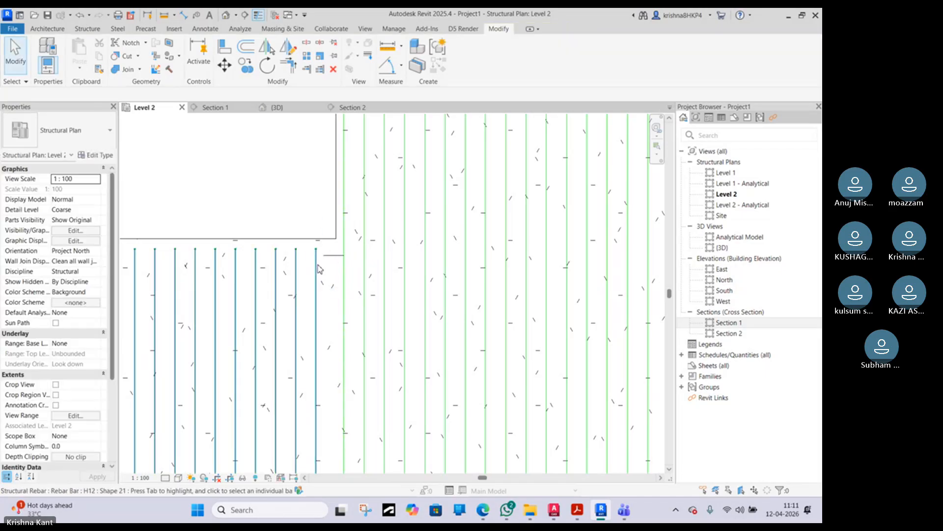
- Pull the right extent of the set below the notch in so its last bar sits 150 mm from the right leg's first bar
click(320, 268)
scroll(327, 339, down, 3)
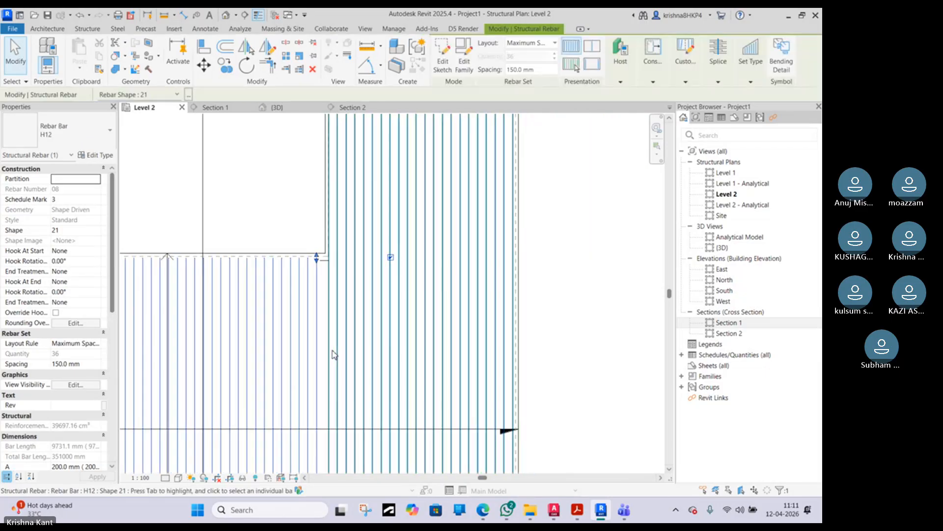
scroll(333, 385, down, 2)
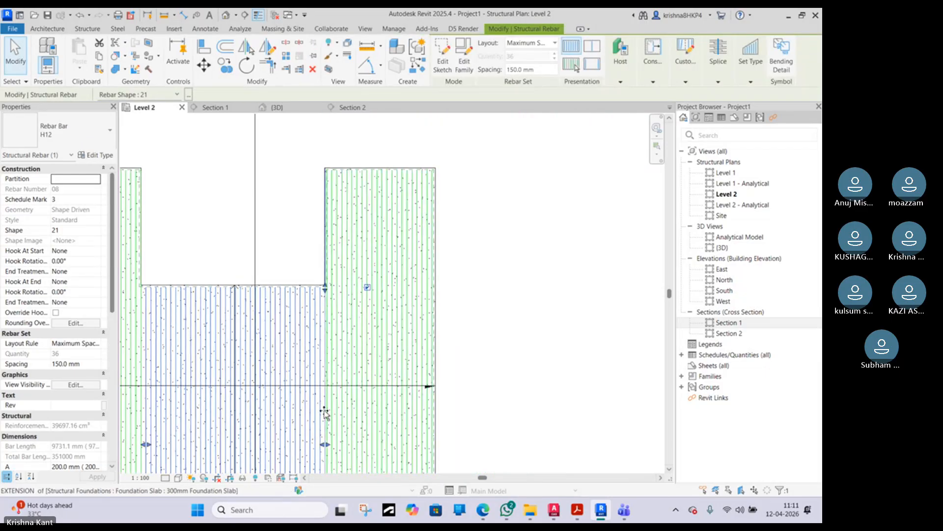
drag(314, 311, 308, 309)
scroll(319, 292, up, 4)
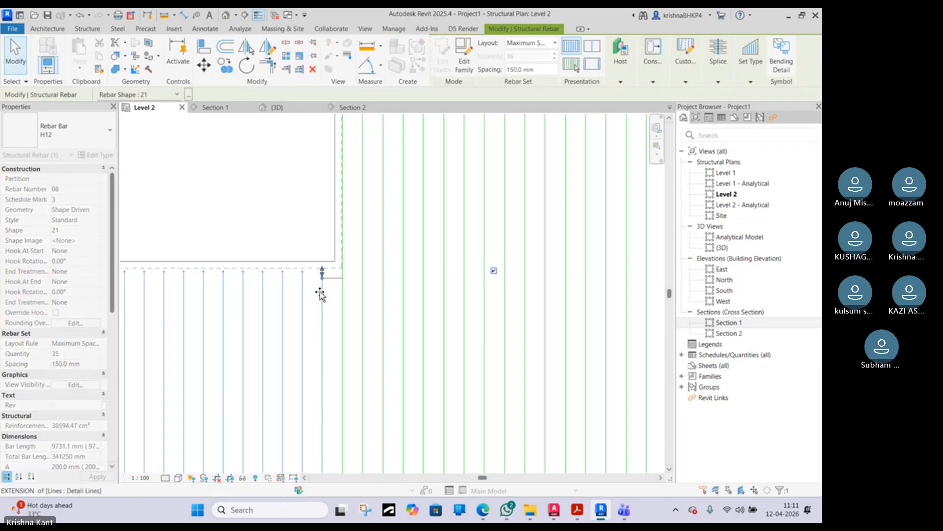
scroll(330, 284, down, 3)
key(Escape)
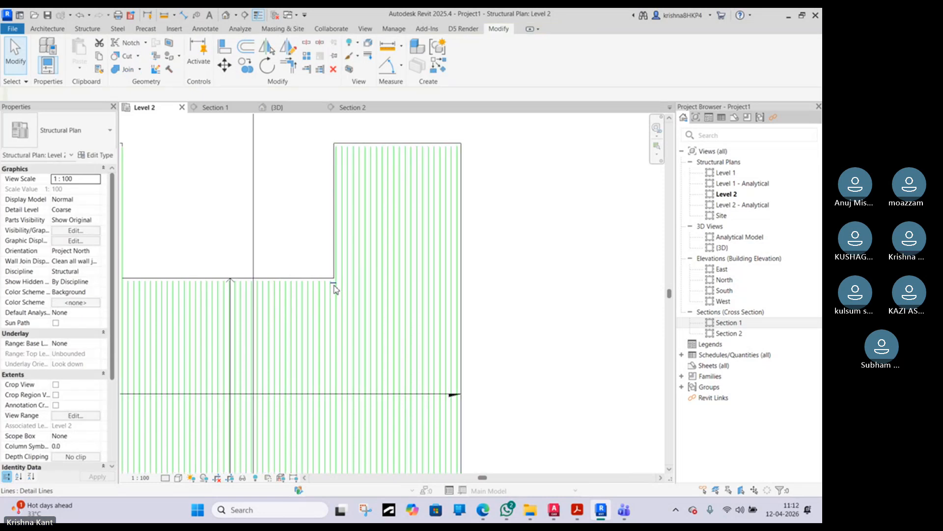
- Delete the 150 mm guide line beside the right leg's first bar
click(334, 285)
key(Delete)
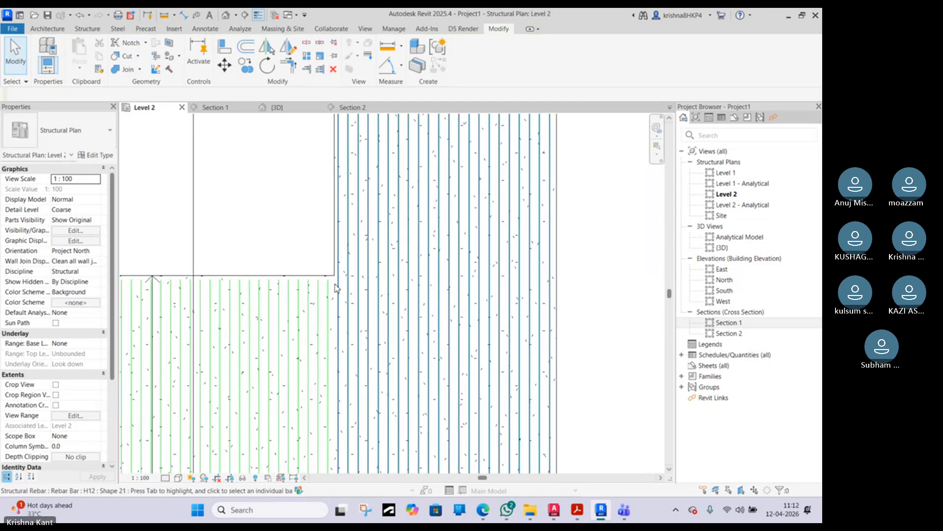
scroll(336, 286, down, 6)
- Inspect the slab's rebar sets from the notch side in the 3D view and in Section 2
click(267, 107)
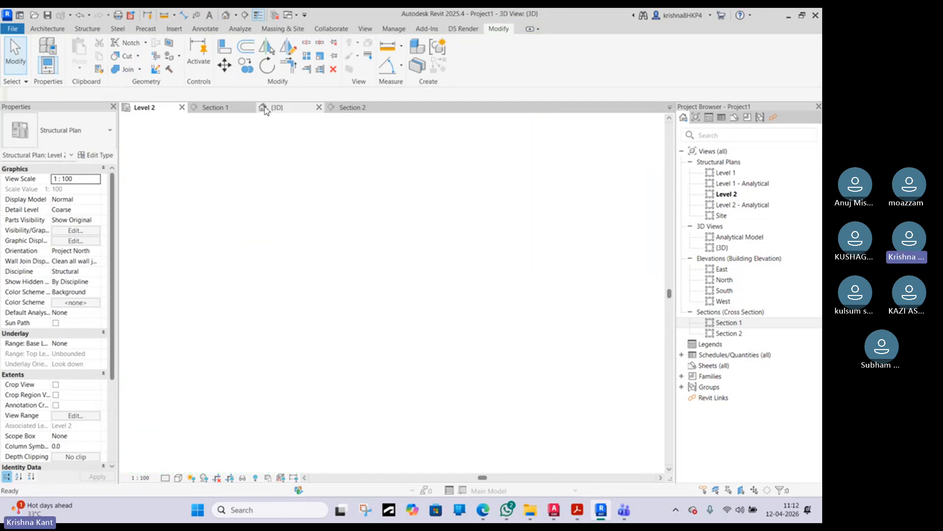
scroll(370, 263, down, 5)
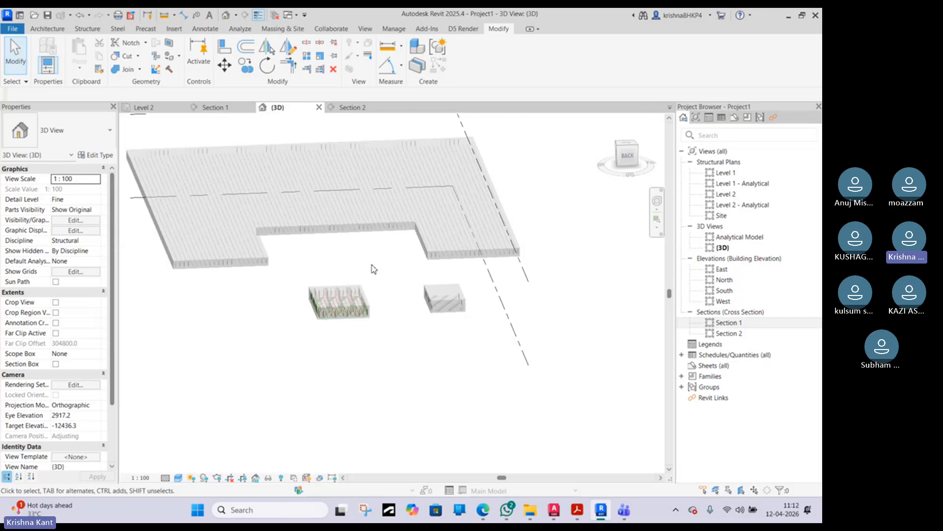
shift+middle_drag(372, 264, 361, 280)
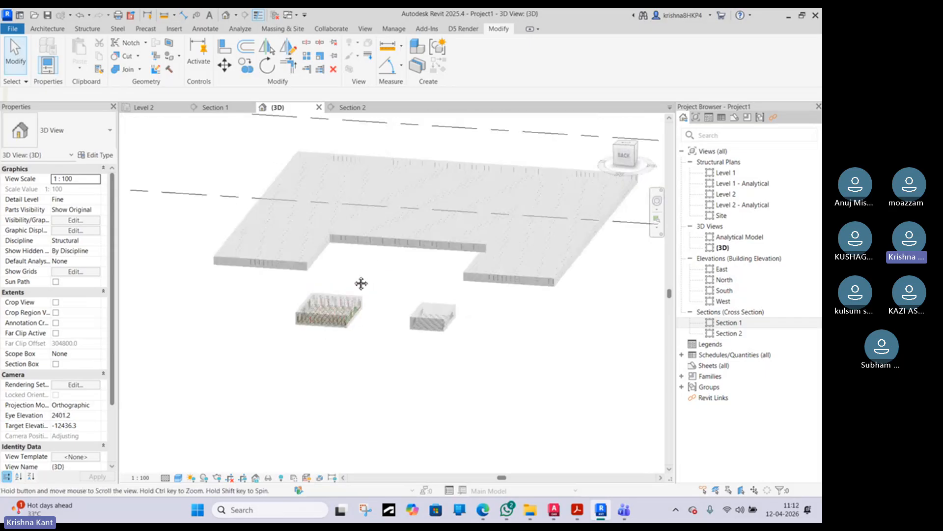
scroll(278, 282, up, 5)
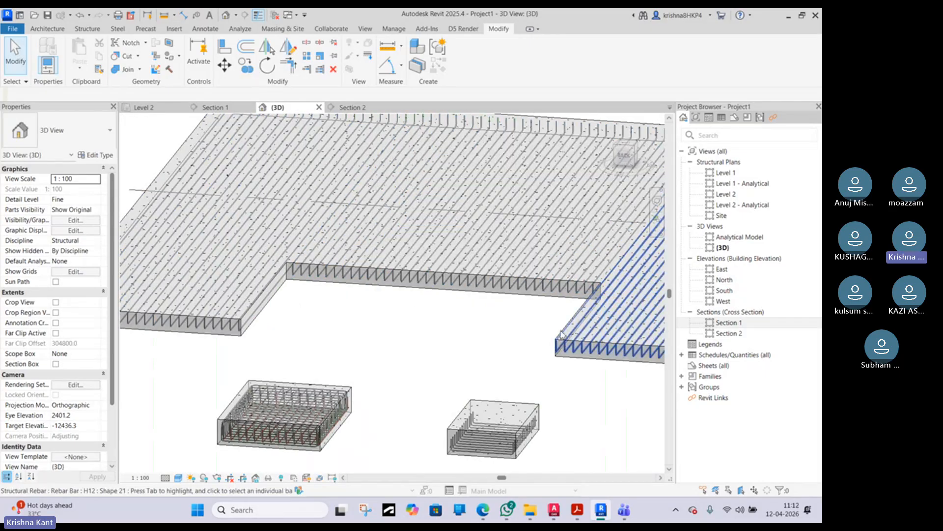
click(337, 108)
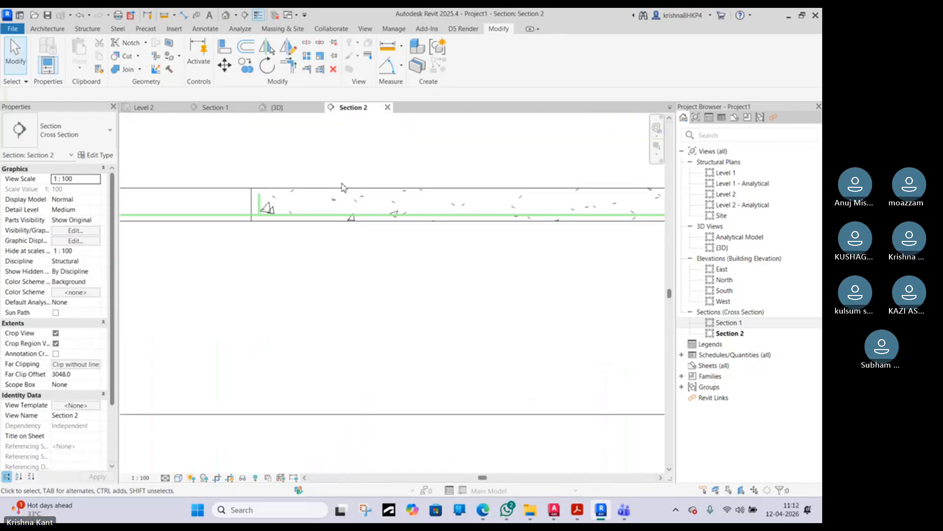
- Return to the Level 2 plan and open the notched foundation slab's boundary sketch for editing
click(158, 108)
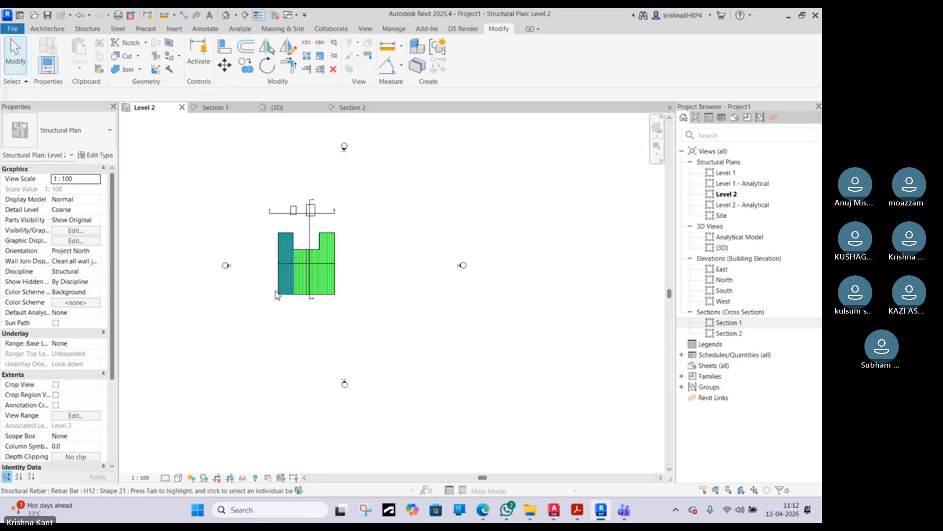
scroll(307, 254, up, 5)
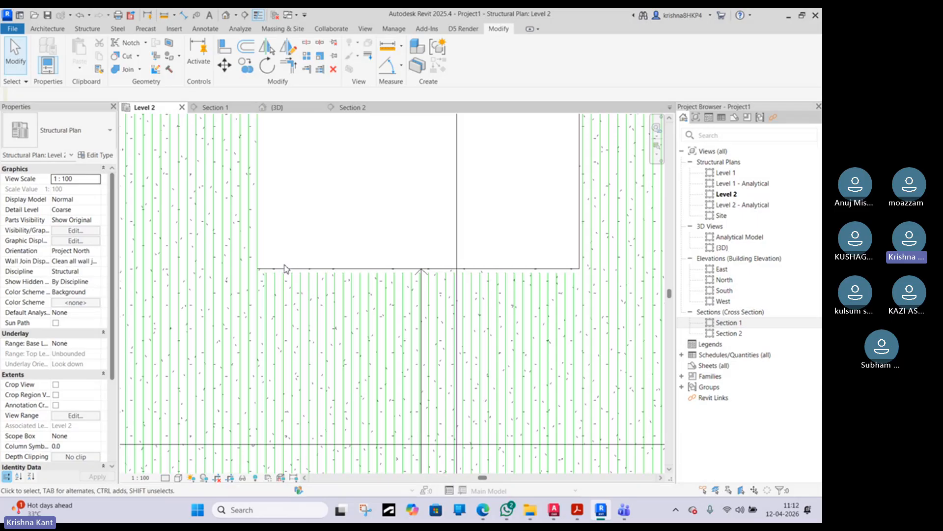
double_click(285, 268)
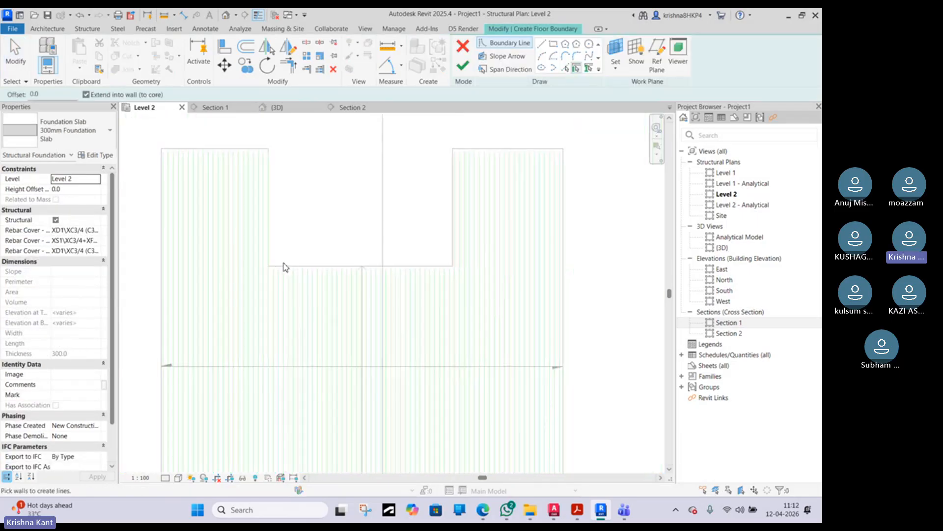
- Sketch a rectangular 300 mm foundation slab about 22000 by 35000 mm beside the notched slab and finish the boundary
scroll(285, 267, down, 5)
click(553, 44)
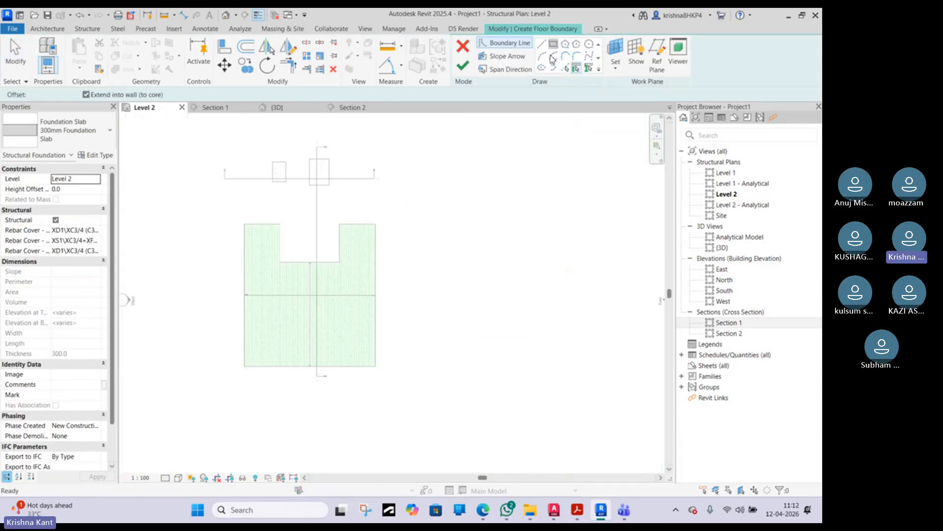
scroll(431, 208, down, 2)
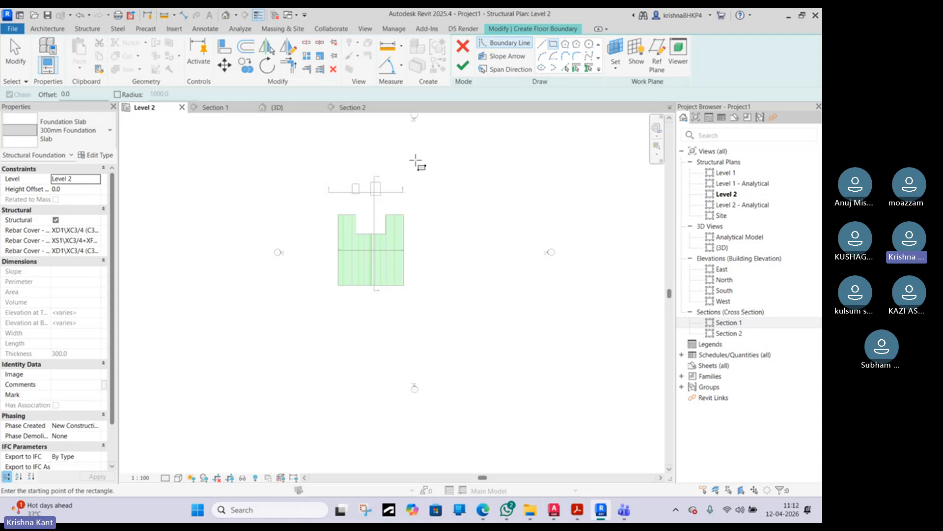
click(415, 158)
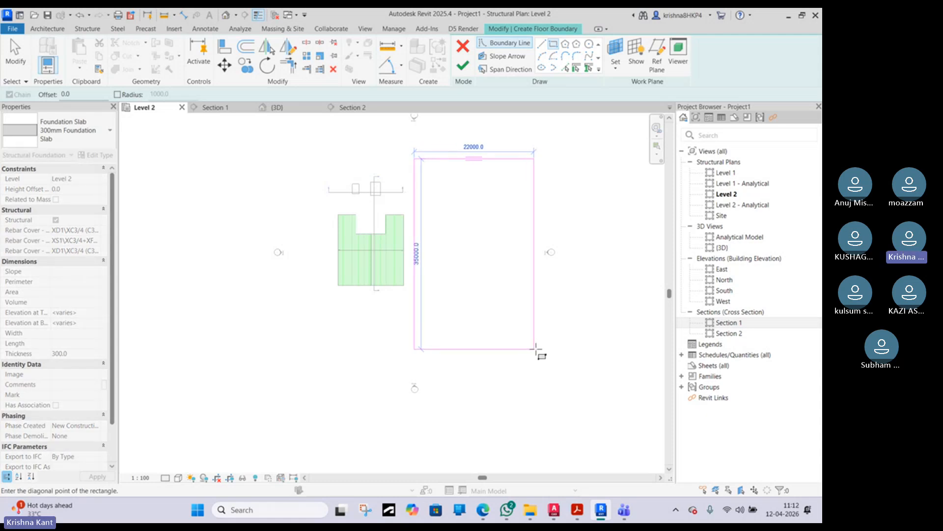
click(535, 349)
key(Escape)
key(Escape)
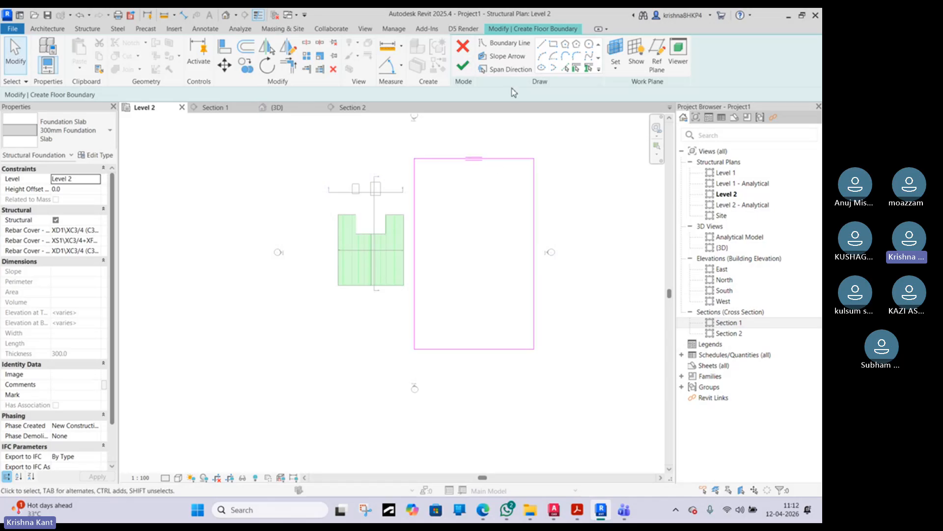
click(464, 64)
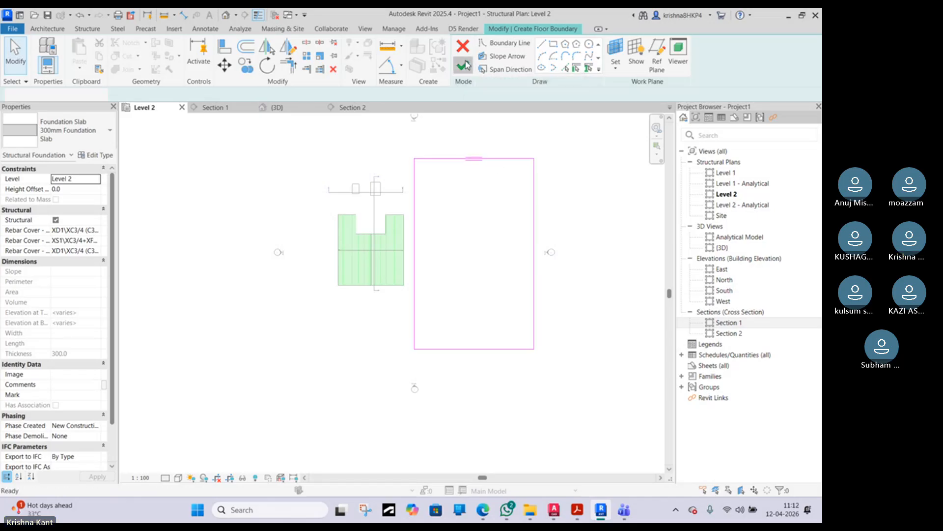
key(Escape)
- Edit the new slab's boundary and sketch a rectangular opening about 8000 by 23000 mm inside it
scroll(432, 199, up, 2)
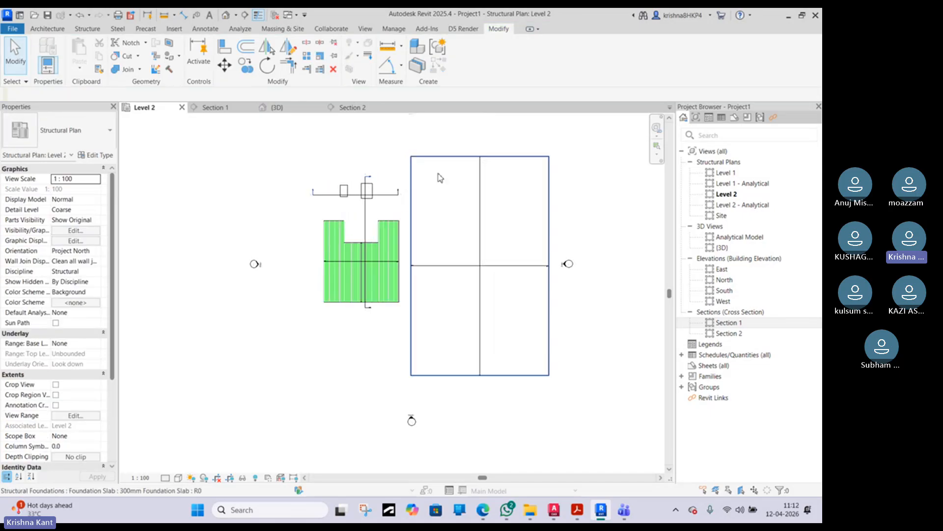
middle_drag(429, 350, 418, 320)
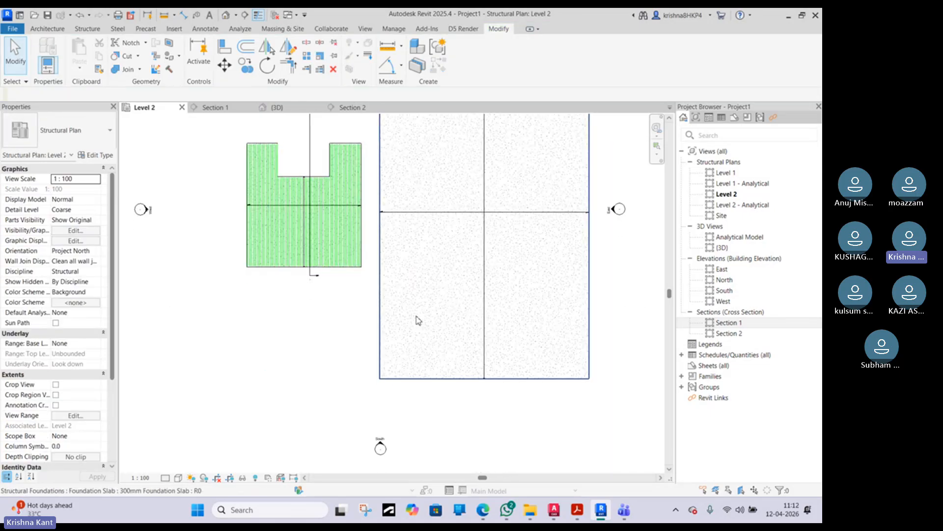
ctrl+scroll(562, 331, up, 3)
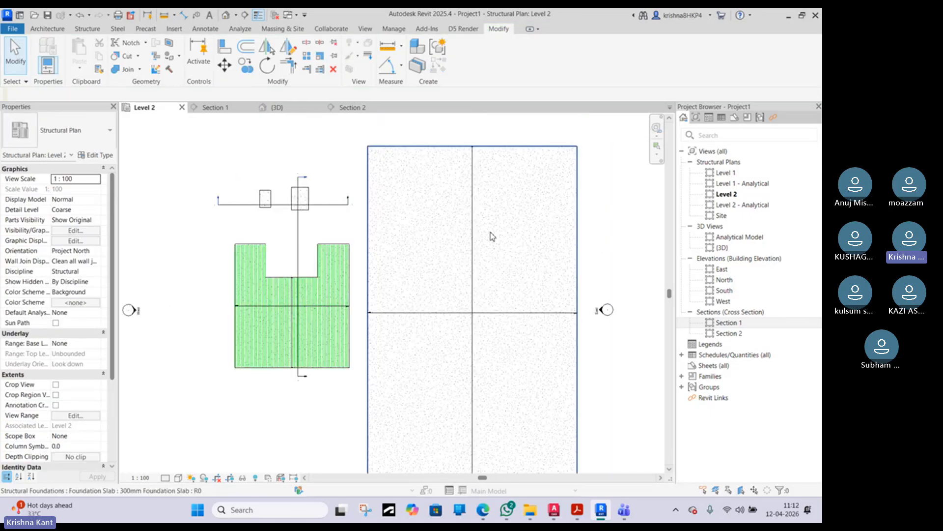
click(367, 167)
click(464, 59)
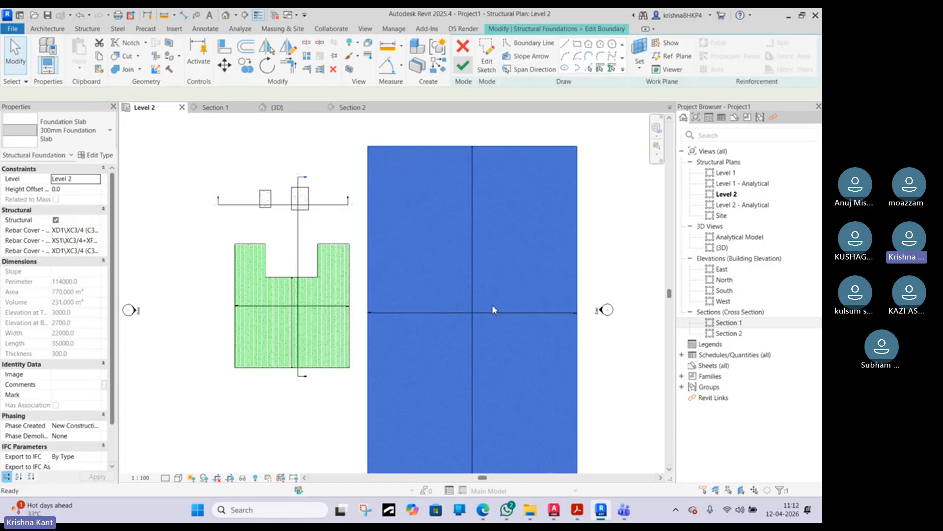
click(553, 44)
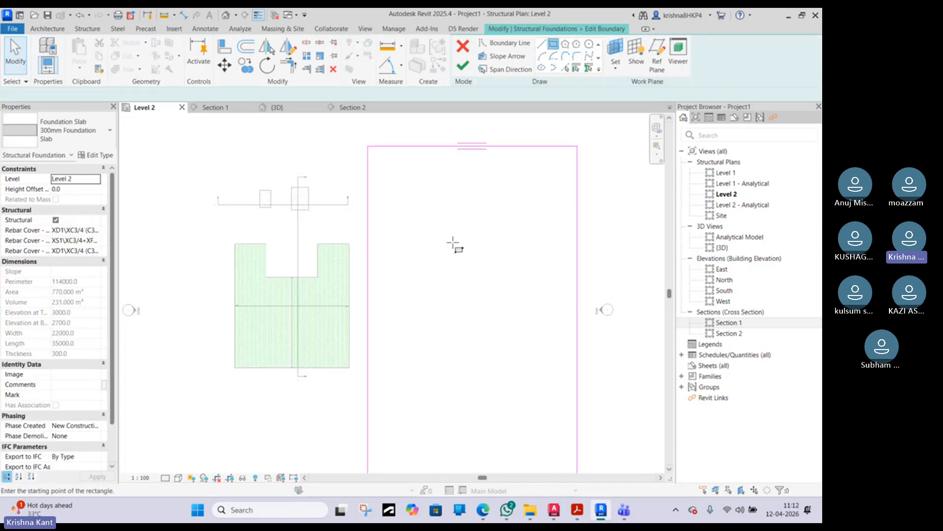
mouse_move(452, 246)
middle_down()
mouse_move(411, 211)
mouse_move(369, 206)
middle_up()
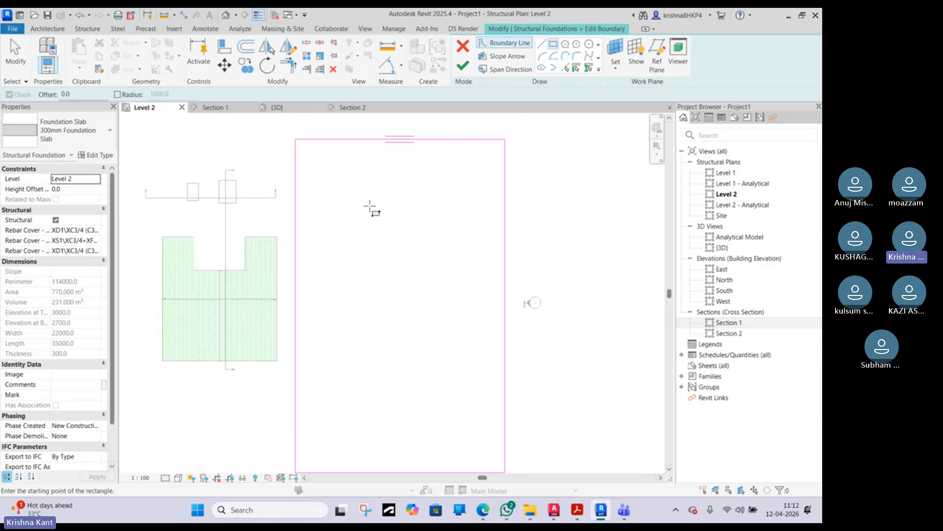
click(360, 205)
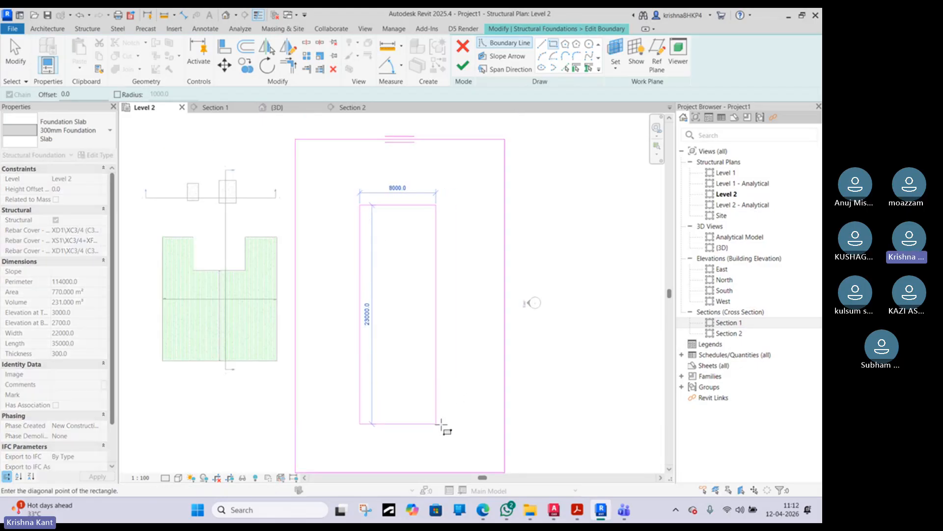
click(441, 423)
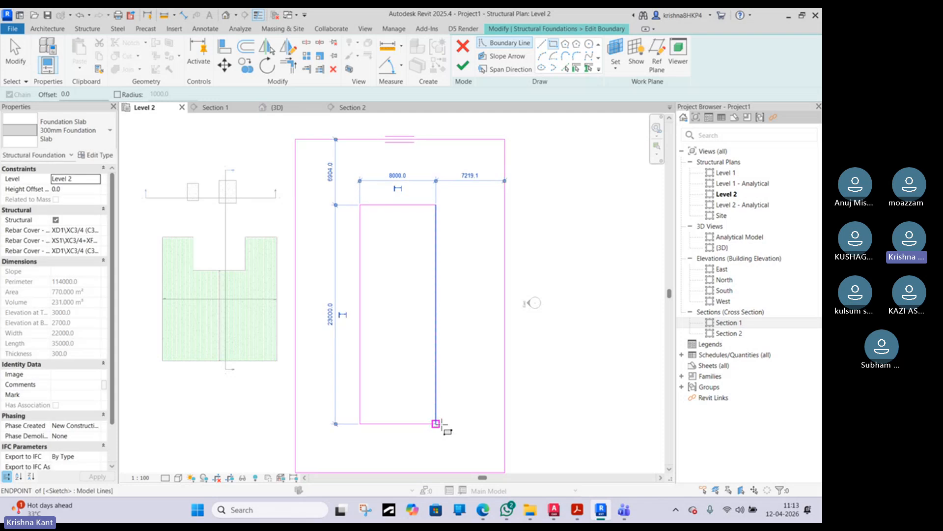
key(Escape)
key(Escape)
- Shorten the opening to about 19000 mm by moving its upper and lower edges inward, and finish the slab boundary
click(397, 205)
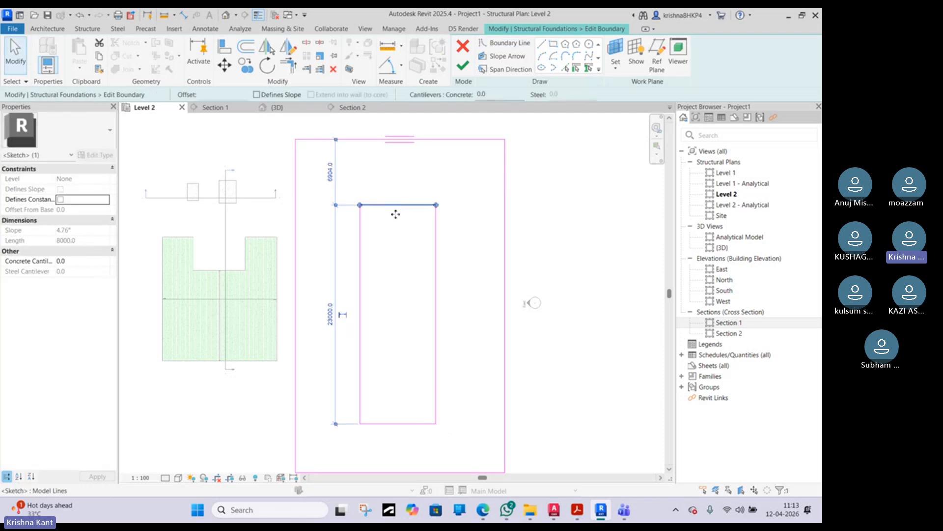
drag(400, 209, 400, 224)
click(410, 423)
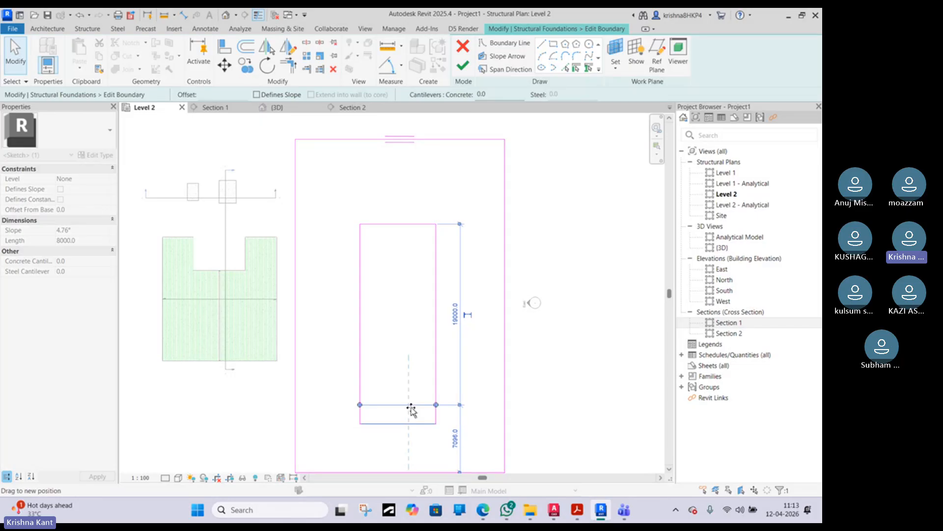
key(Escape)
scroll(423, 347, down, 2)
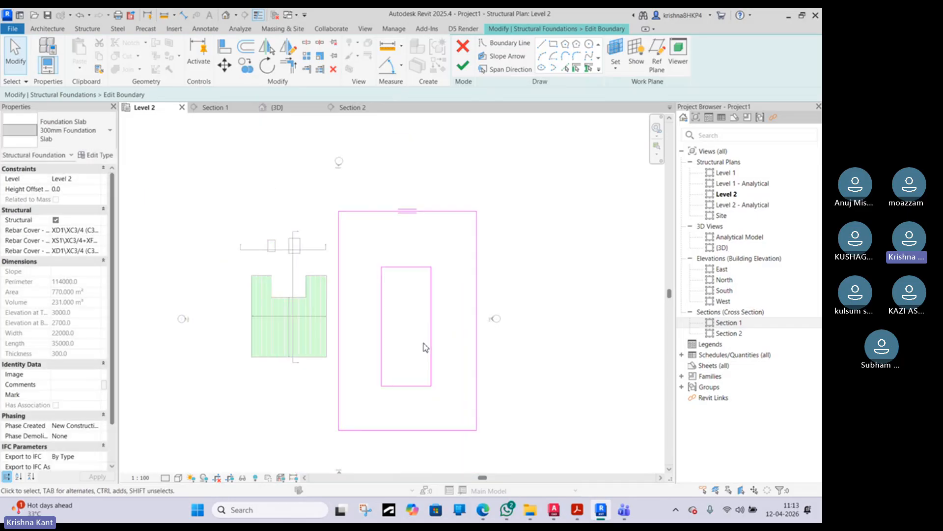
click(463, 66)
click(581, 259)
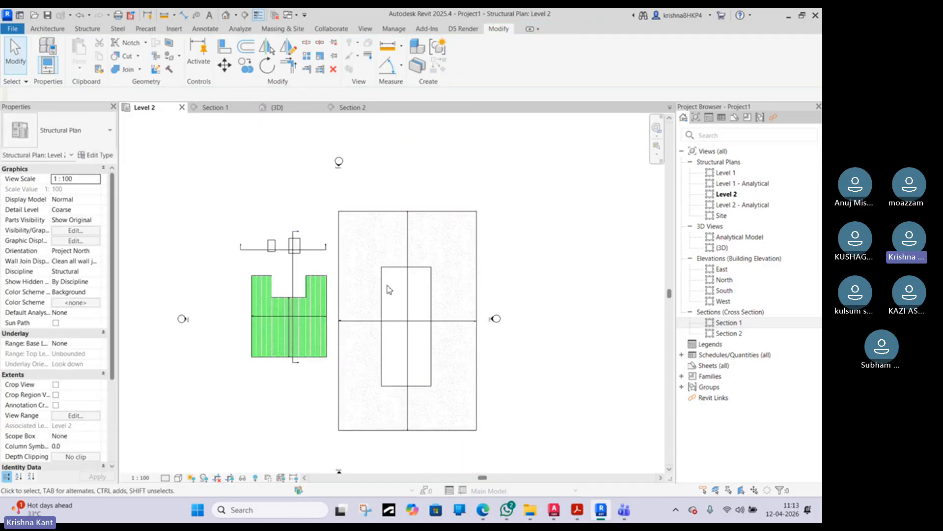
- Examine the new slab with its opening beside the notched slab in the 3D view, and check Section 1
click(276, 109)
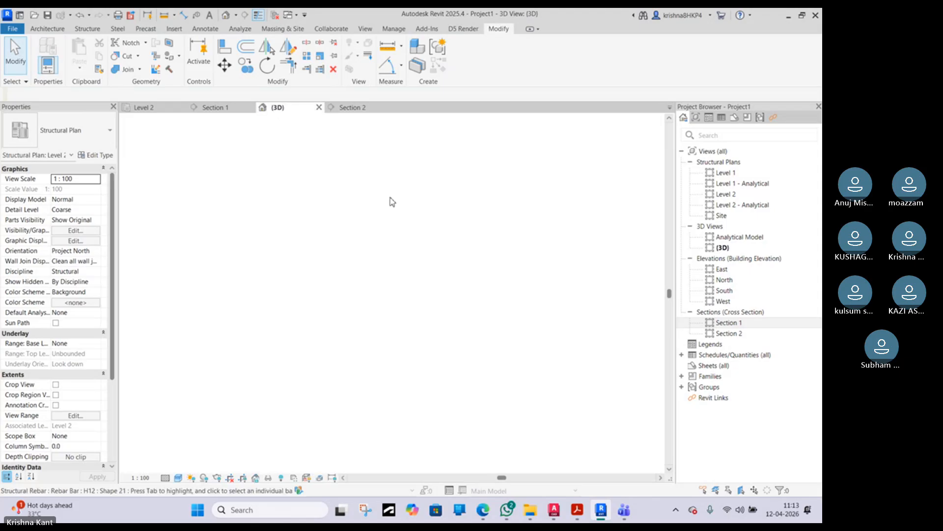
scroll(312, 264, down, 4)
middle_drag(421, 275, 623, 315)
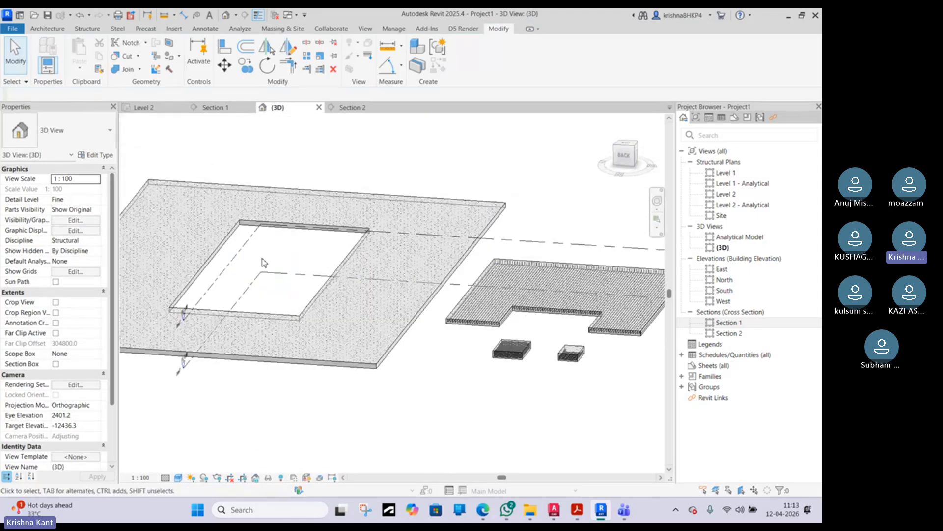
scroll(262, 257, up, 1)
mouse_move(262, 257)
middle_down()
mouse_move(345, 253)
mouse_move(341, 246)
middle_up()
middle_drag(396, 231, 361, 262)
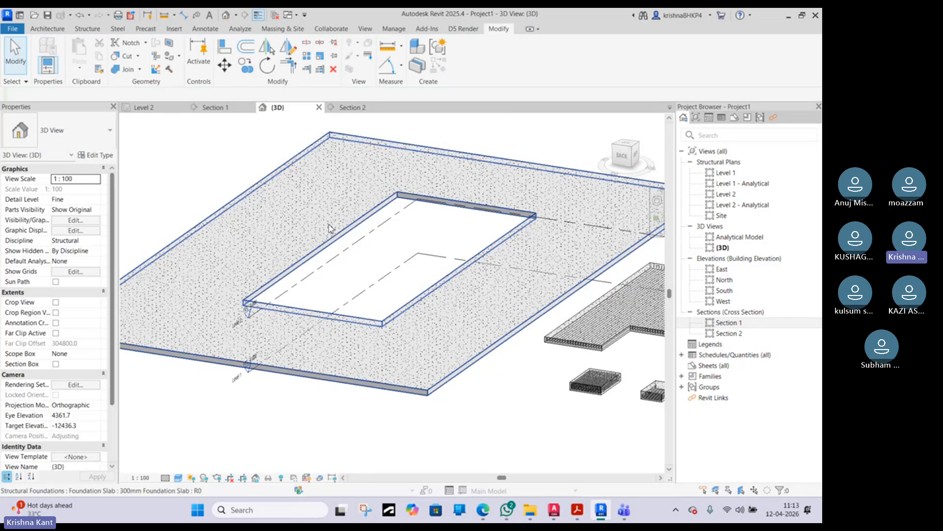
scroll(348, 271, down, 1)
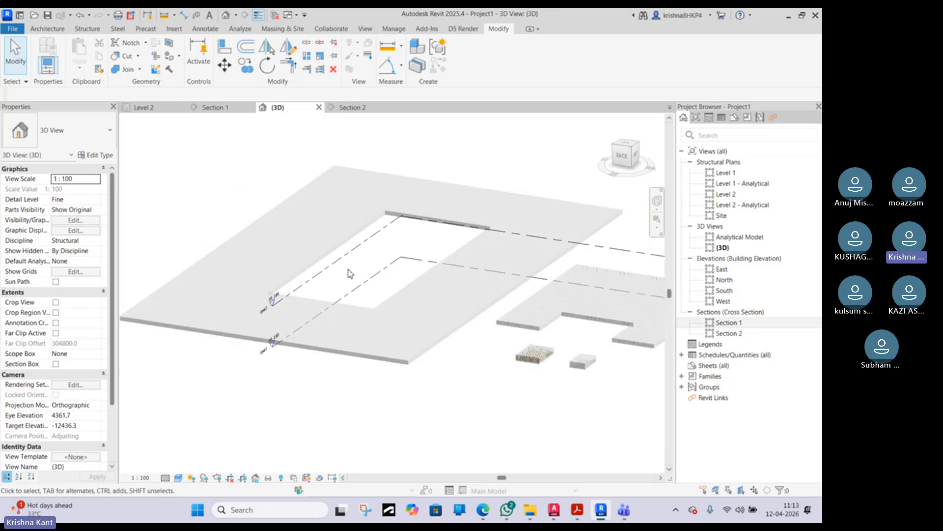
middle_drag(517, 274, 372, 252)
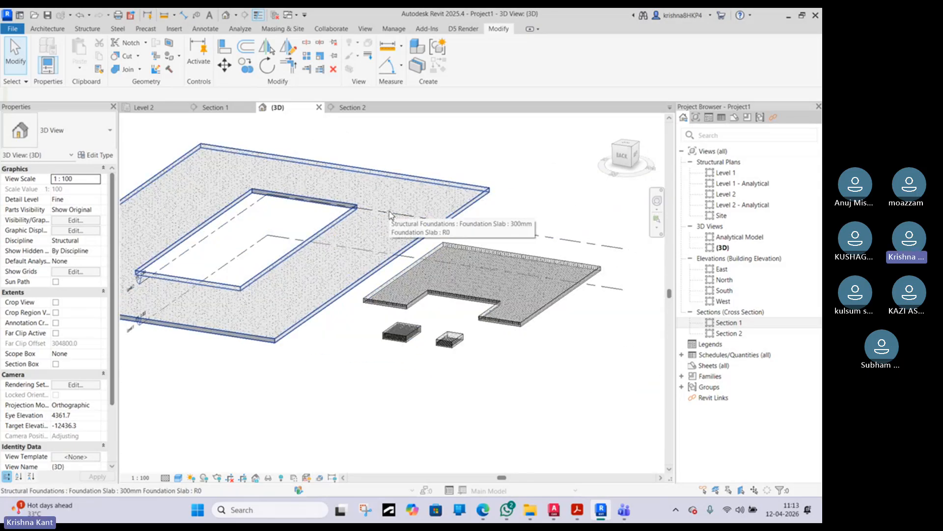
scroll(396, 212, down, 2)
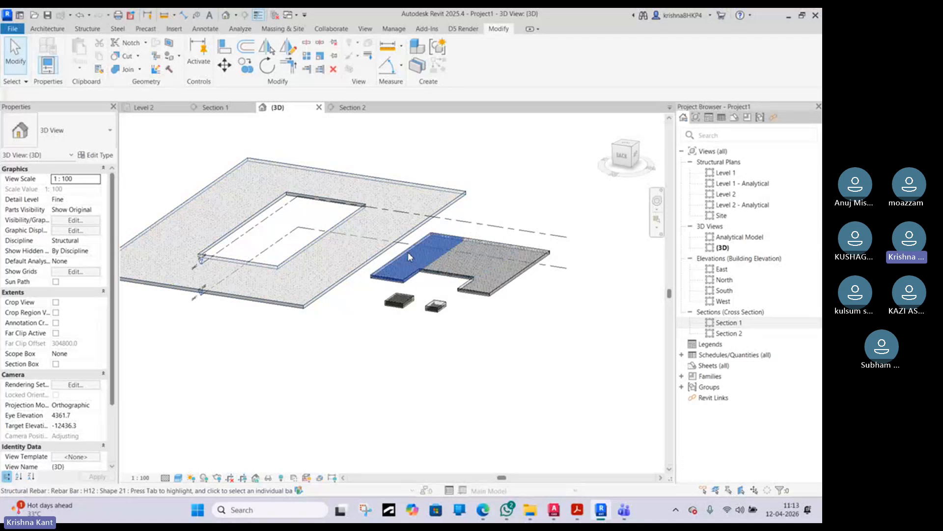
scroll(408, 256, up, 1)
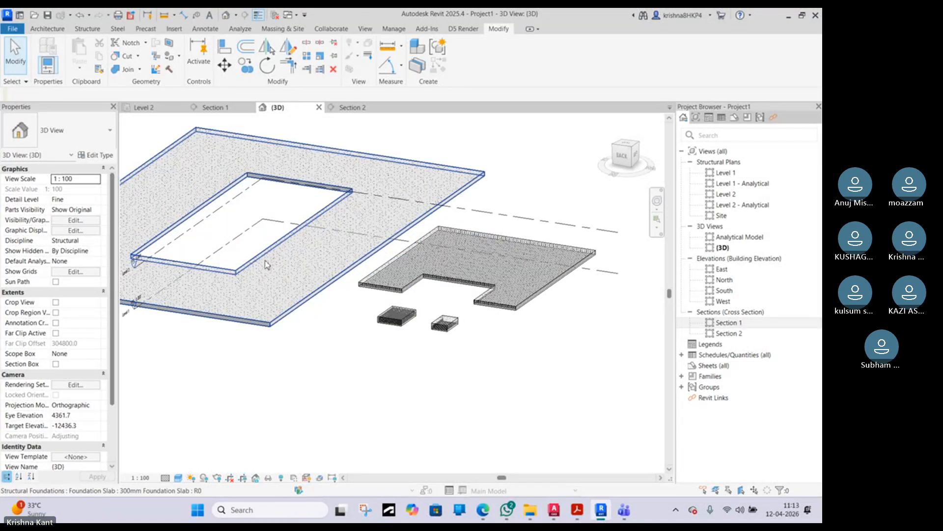
click(231, 108)
scroll(430, 259, down, 2)
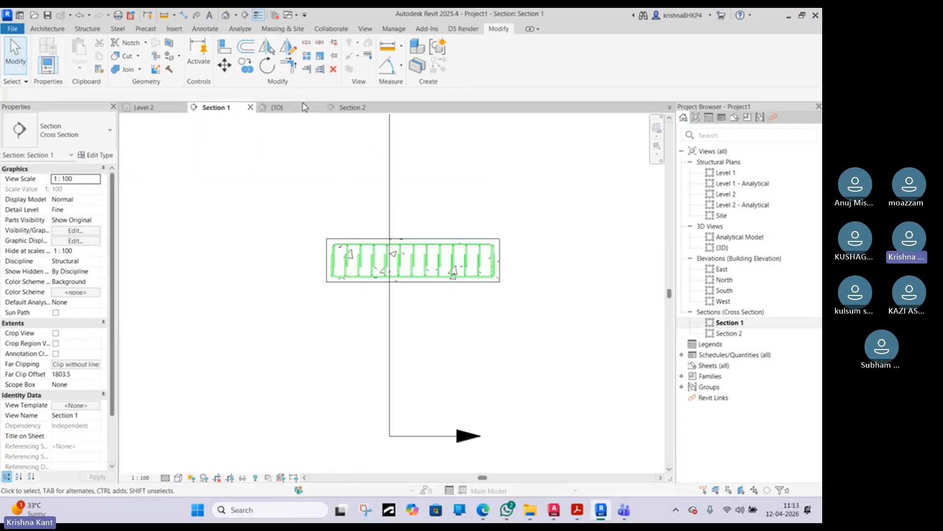
- Return to the Level 2 plan and examine the zones around the new slab's opening
click(153, 108)
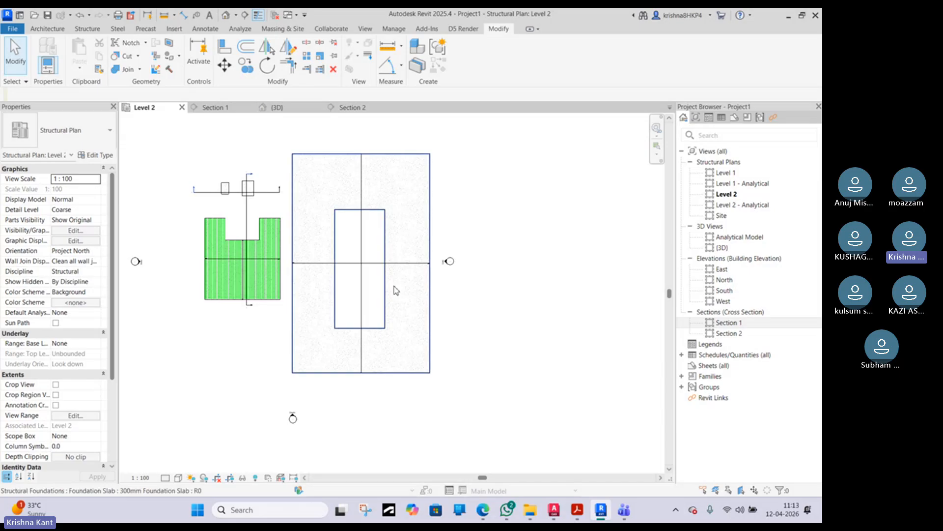
scroll(364, 156, up, 2)
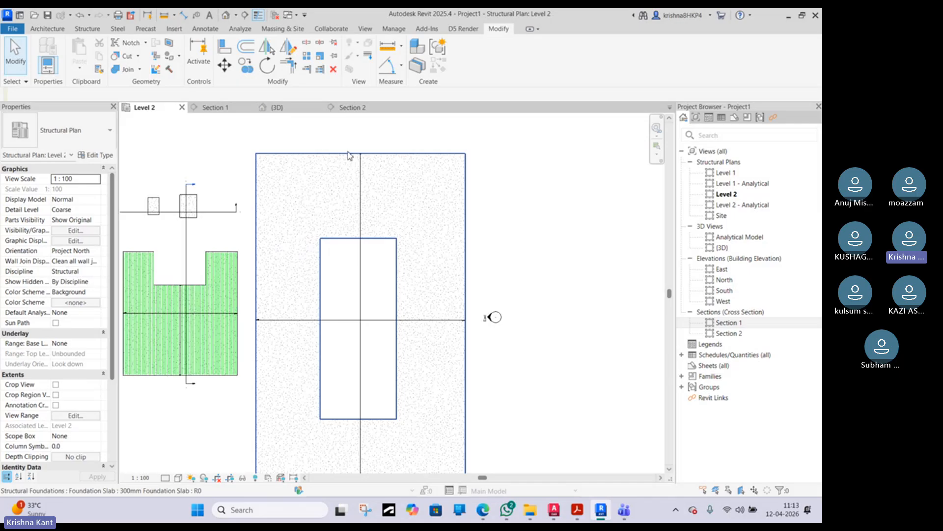
middle_drag(357, 418, 337, 311)
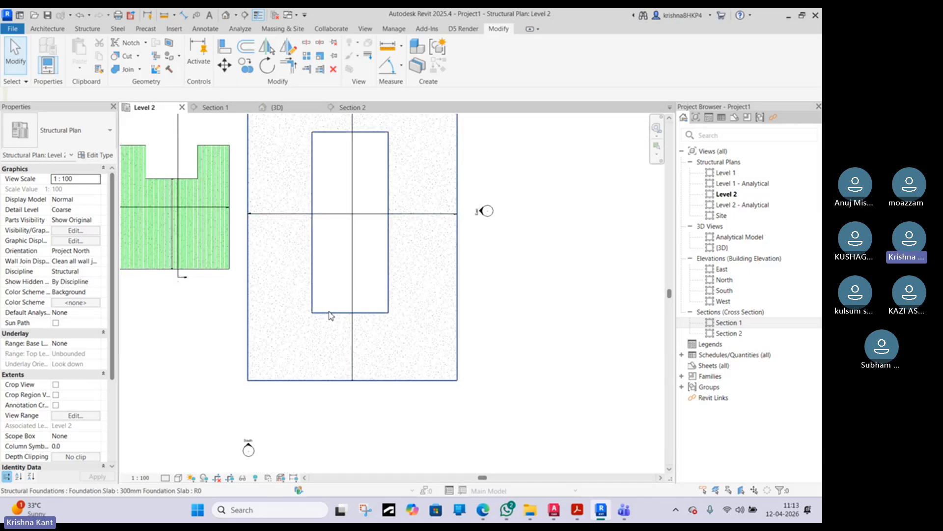
scroll(330, 316, down, 1)
middle_drag(343, 325, 340, 379)
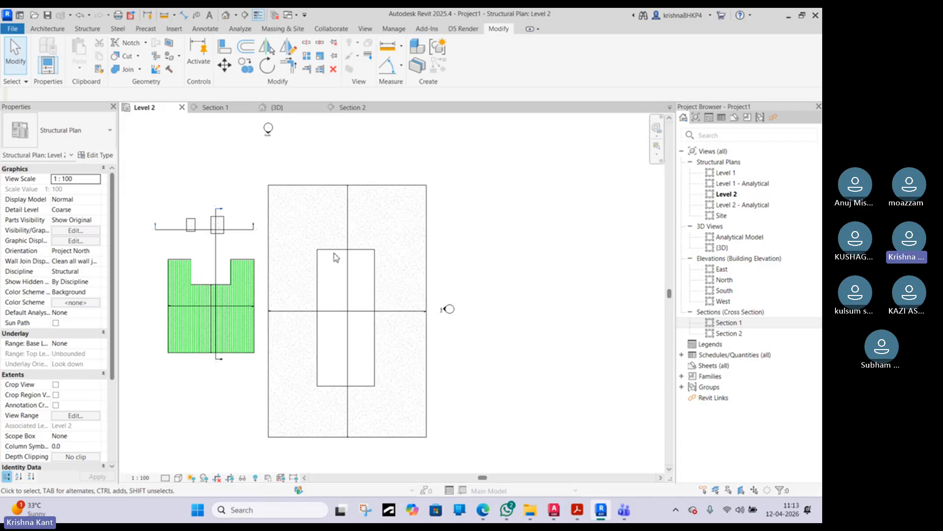
scroll(274, 191, up, 1)
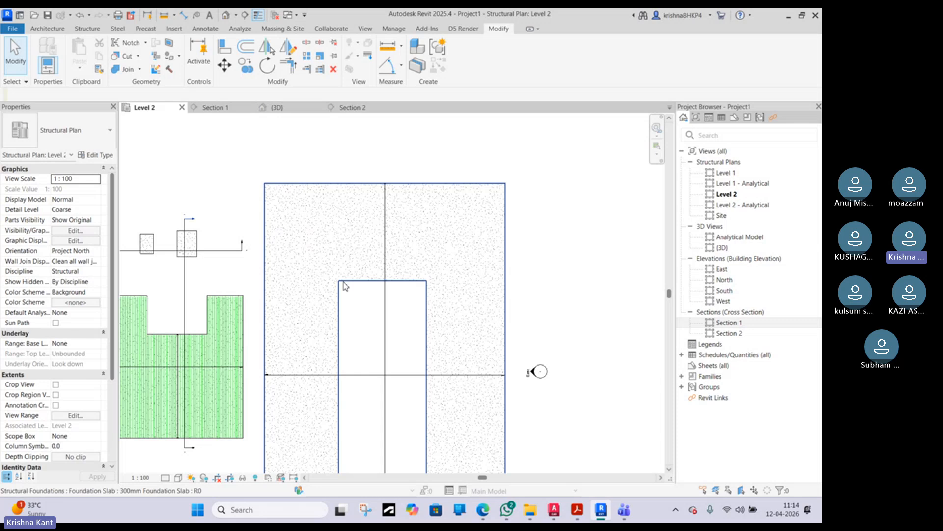
scroll(320, 219, down, 2)
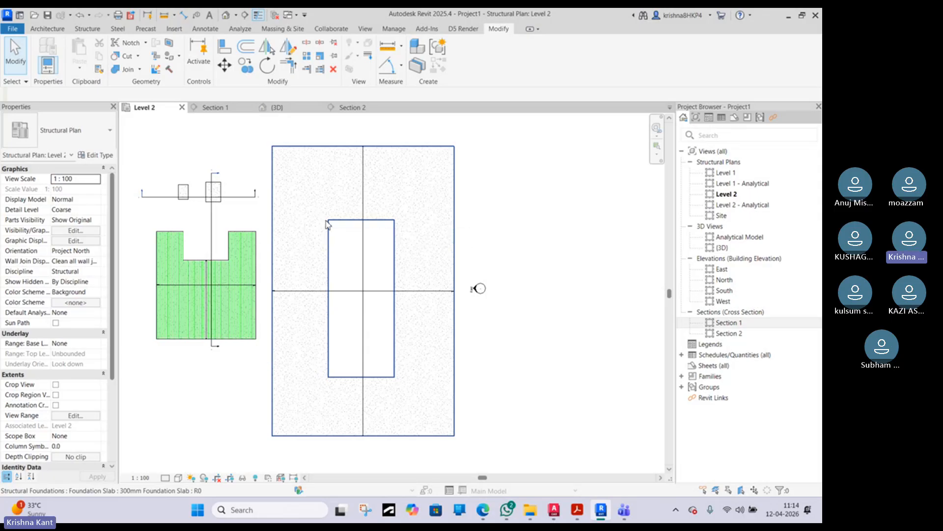
- Inspect the notched slab's left-leg rebar set in plan as a reference, leaving it unselected
scroll(221, 266, up, 3)
scroll(234, 270, up, 2)
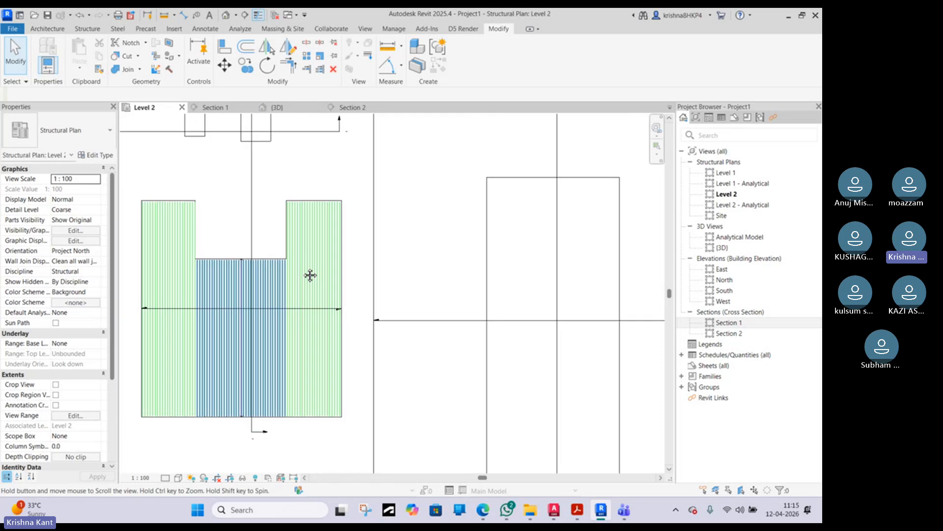
click(190, 259)
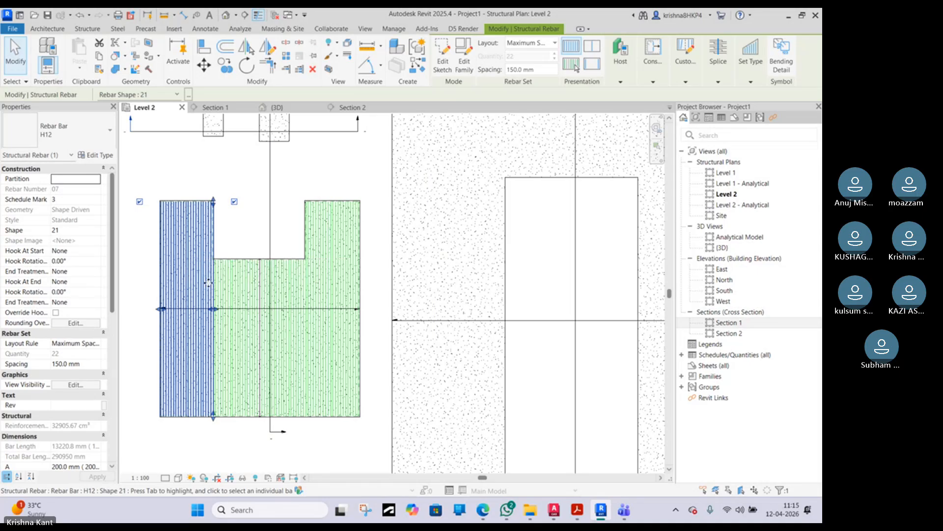
middle_drag(242, 316, 299, 352)
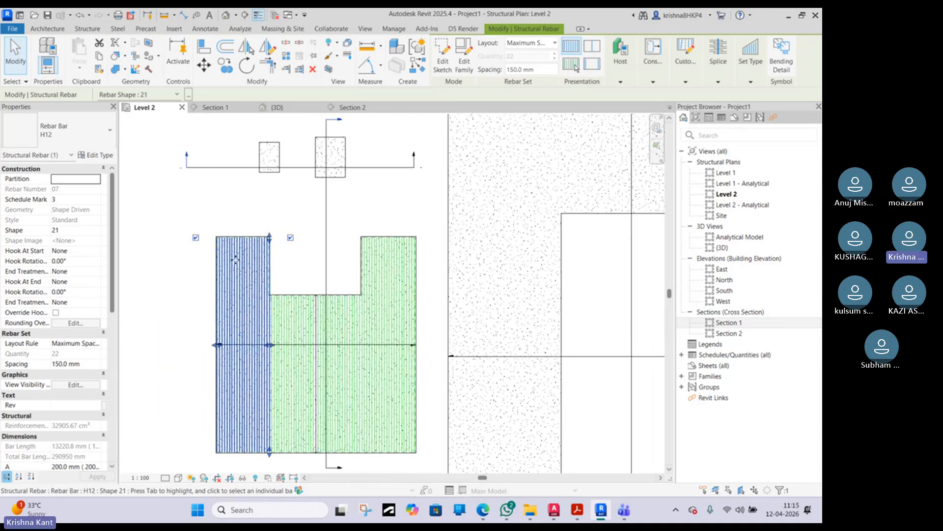
click(302, 285)
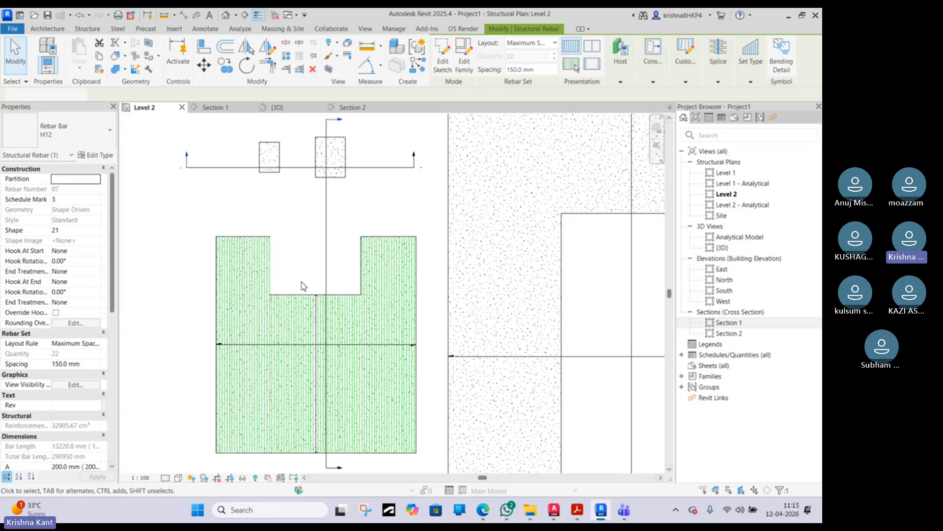
- Rotate a copy of the notched slab's middle rebar set by 90° about its centre, keeping the original
click(295, 319)
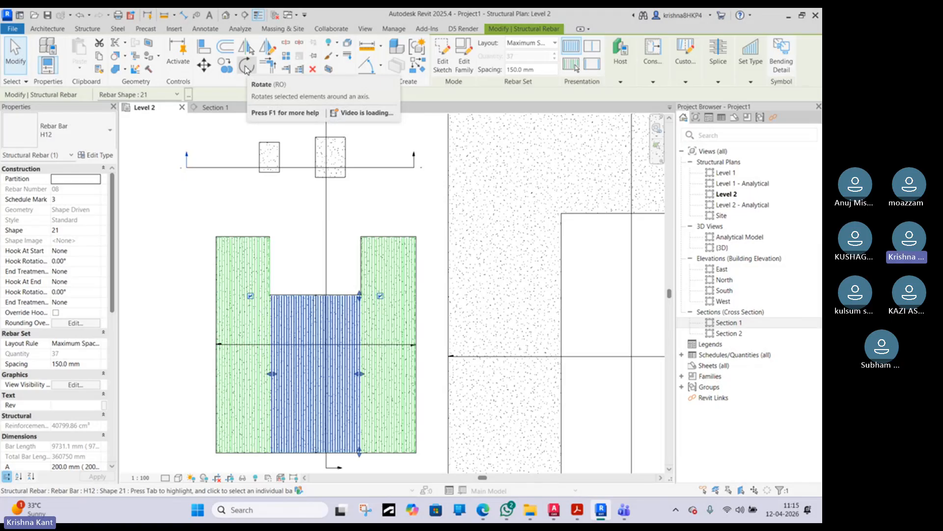
click(247, 66)
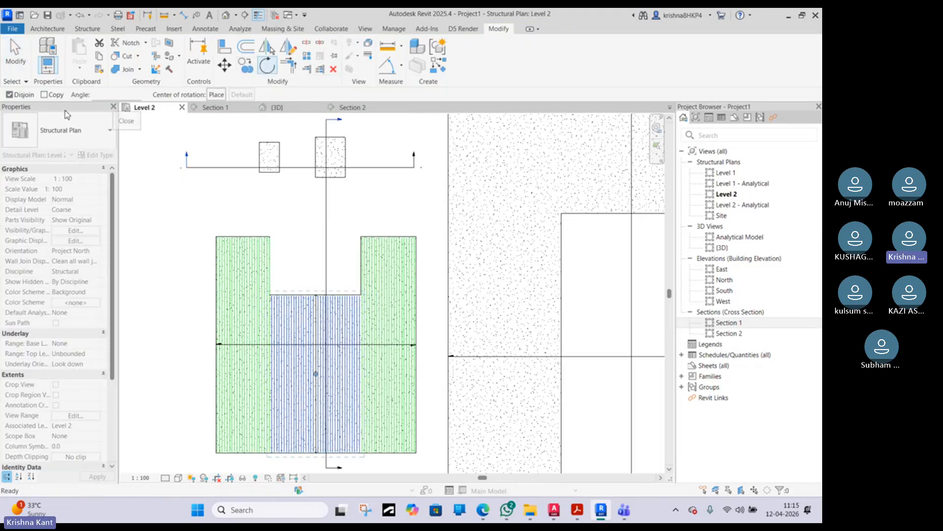
click(44, 95)
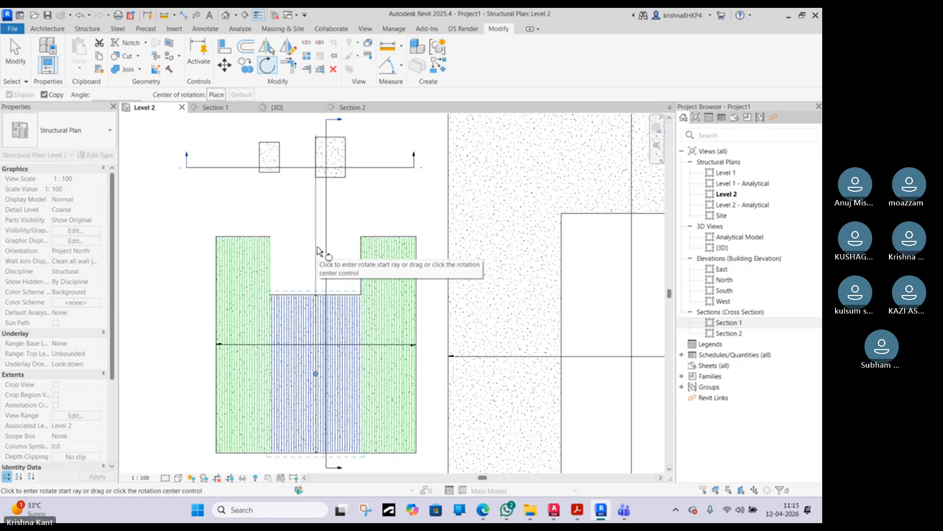
click(321, 250)
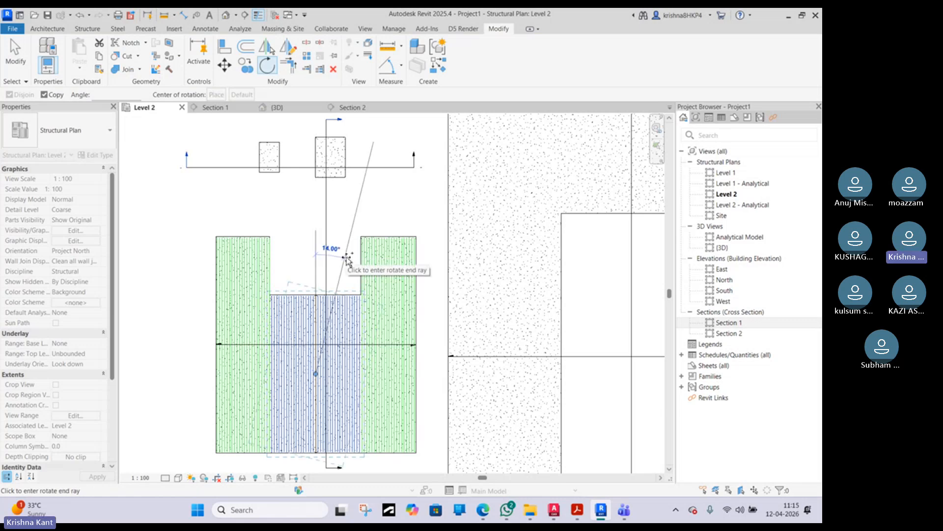
text(90)
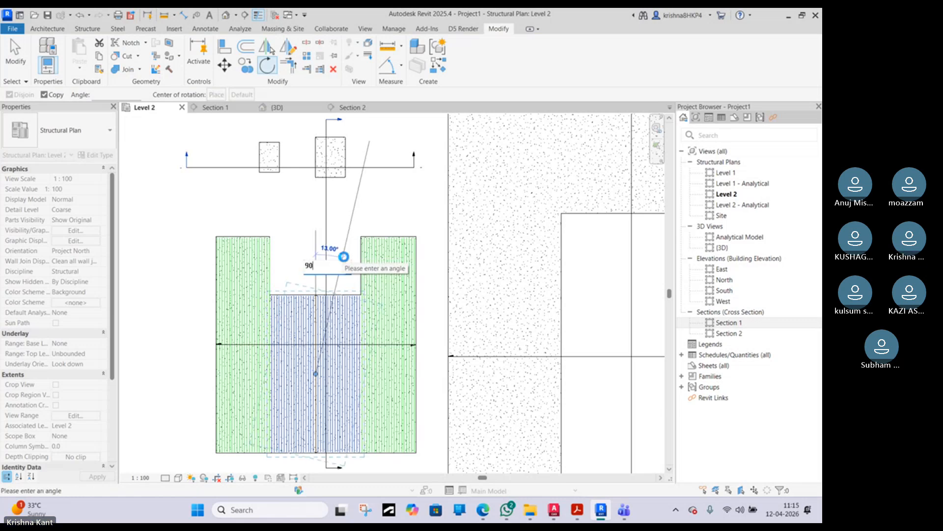
key(Return)
click(321, 346)
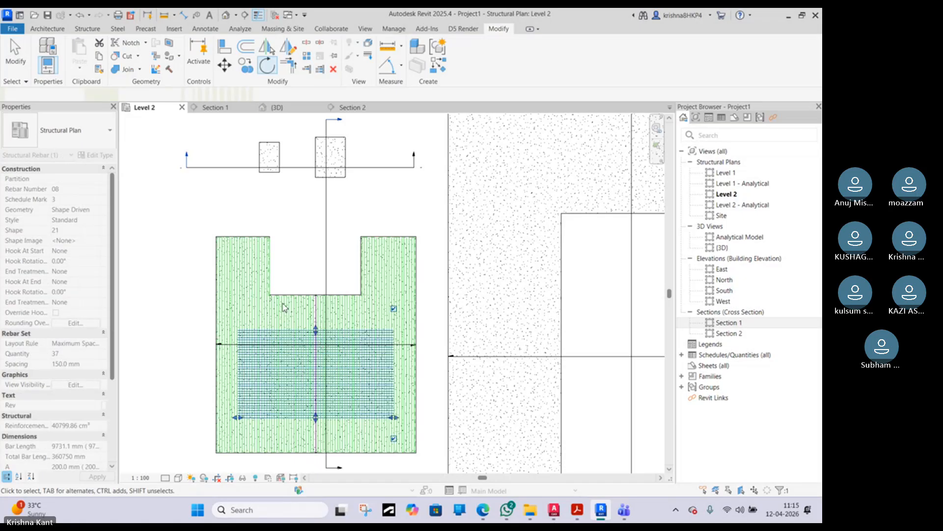
- Extend the rotated rebar set up to the notch's lower edge and stretch its bars to the slab's right cover line
scroll(290, 304, up, 3)
scroll(301, 317, down, 2)
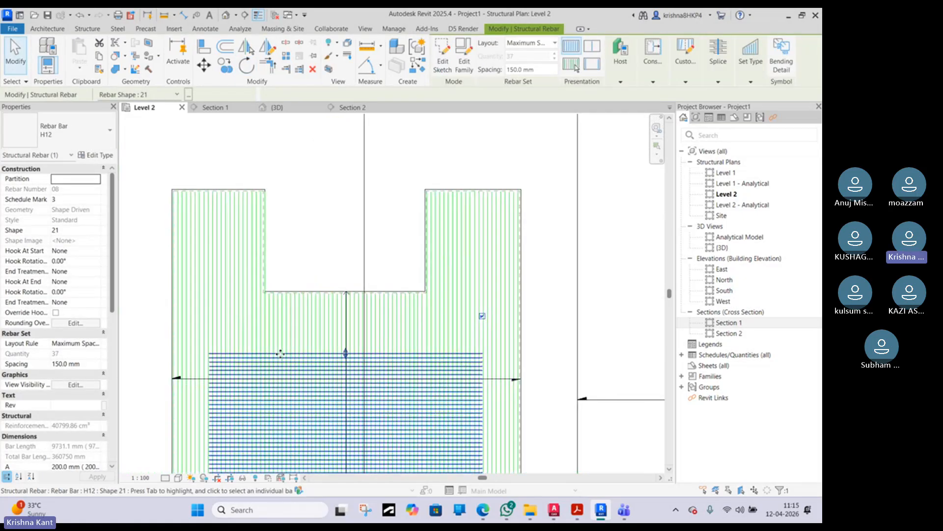
drag(346, 356, 346, 301)
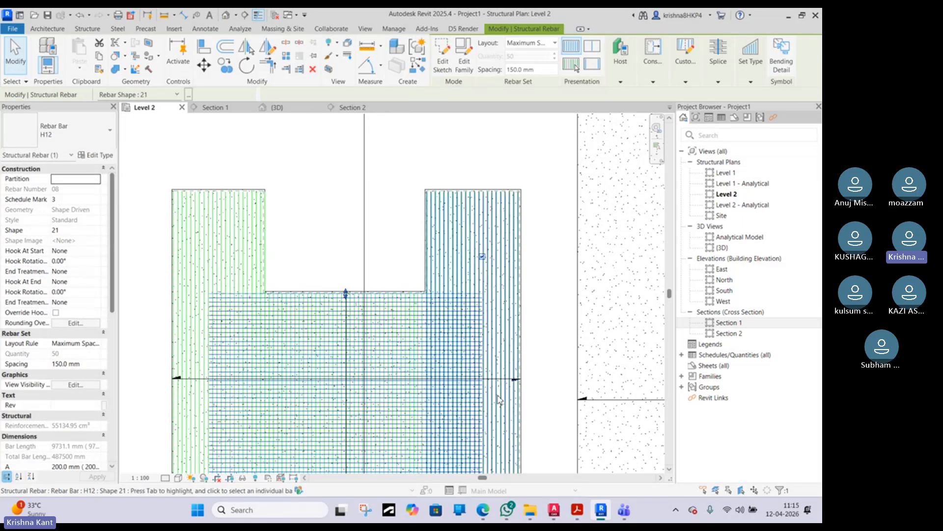
middle_drag(466, 369, 400, 259)
drag(417, 397, 457, 410)
scroll(453, 395, up, 8)
scroll(457, 410, down, 6)
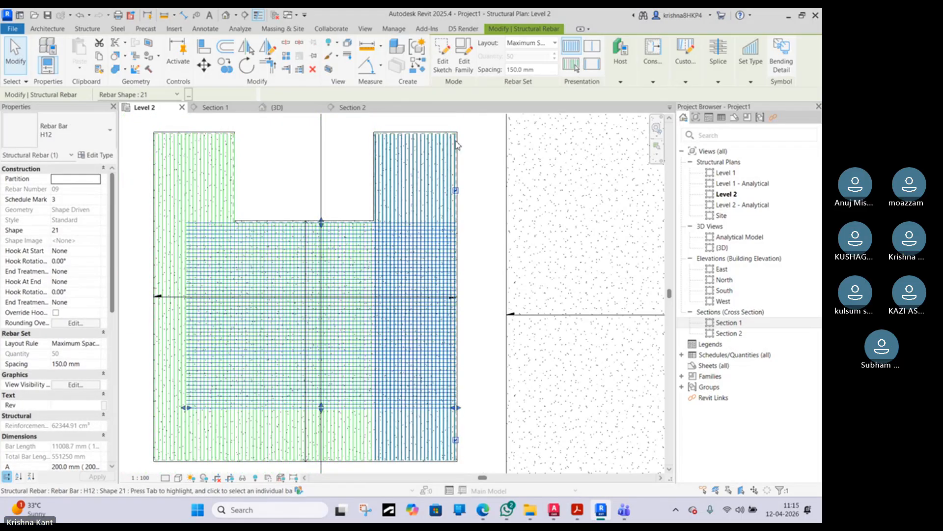
- Extend the right leg's vertical rebar set outward to the cover line at the slab's right edge
scroll(457, 141, up, 1)
click(458, 152)
scroll(455, 322, up, 7)
scroll(462, 332, up, 6)
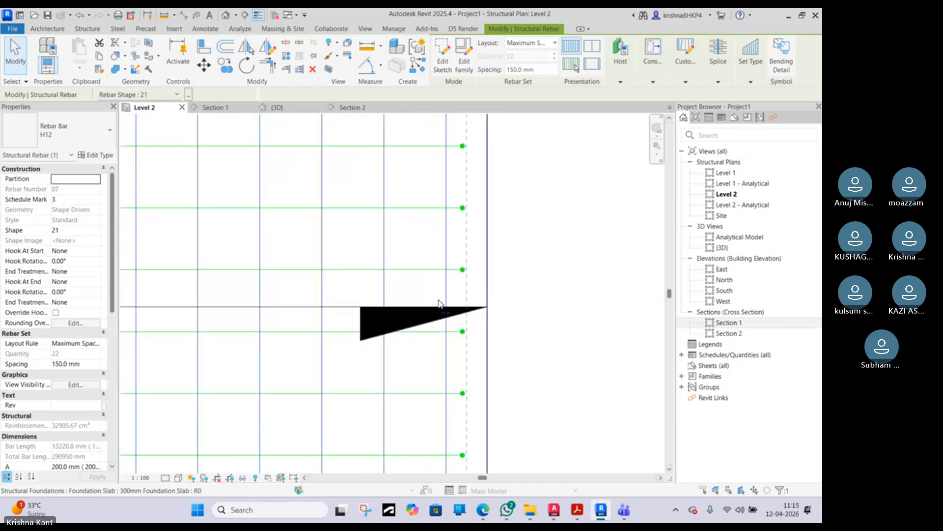
drag(460, 311, 459, 313)
scroll(460, 313, down, 3)
scroll(459, 313, down, 4)
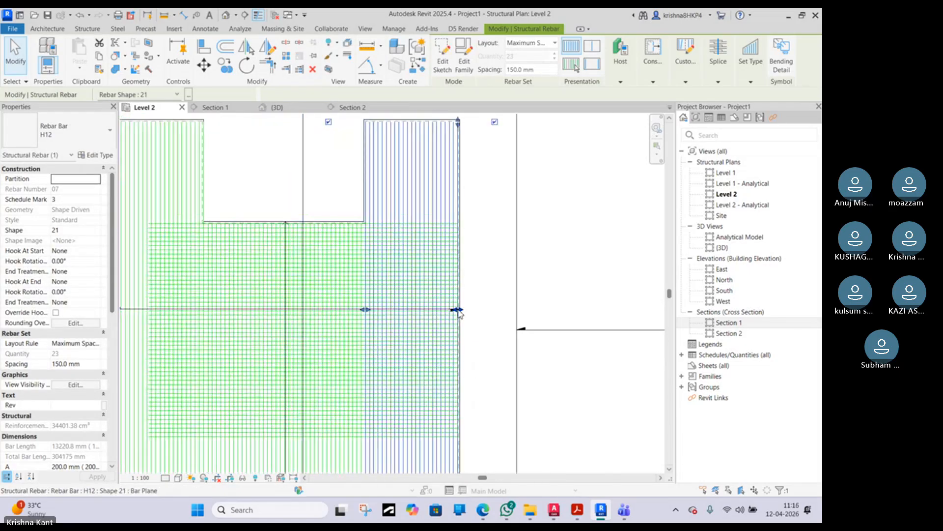
- Stretch the horizontal rebar set's bars to the cover line at the slab's left edge
middle_drag(309, 371, 404, 309)
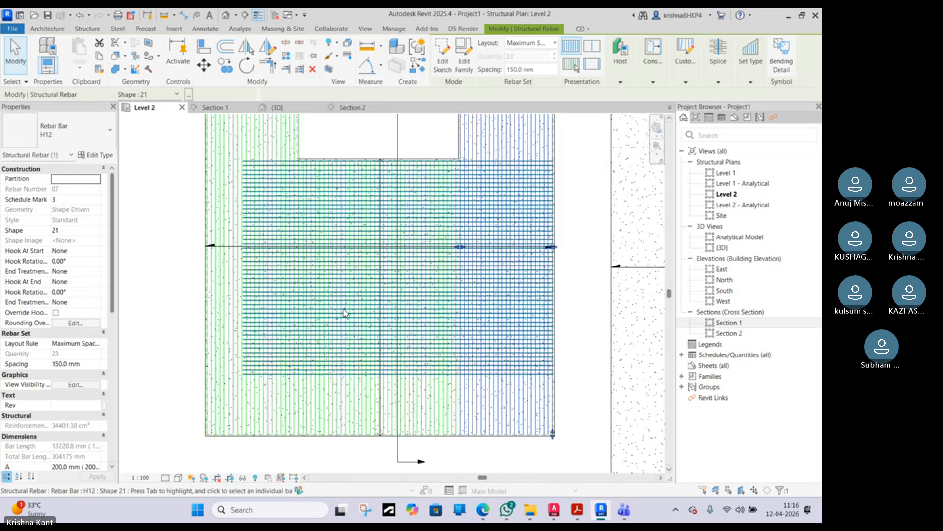
click(244, 380)
scroll(243, 381, up, 5)
drag(243, 381, 141, 378)
scroll(141, 378, up, 9)
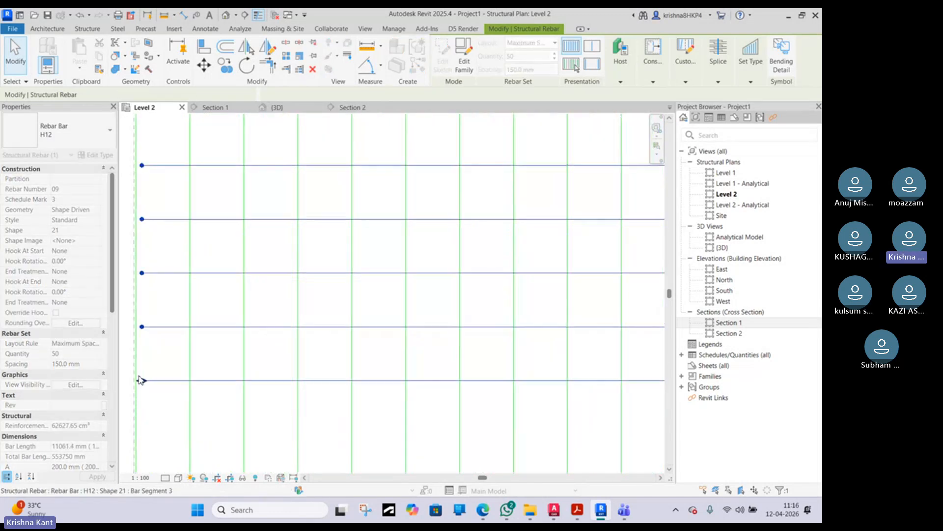
scroll(212, 344, down, 5)
scroll(212, 343, down, 6)
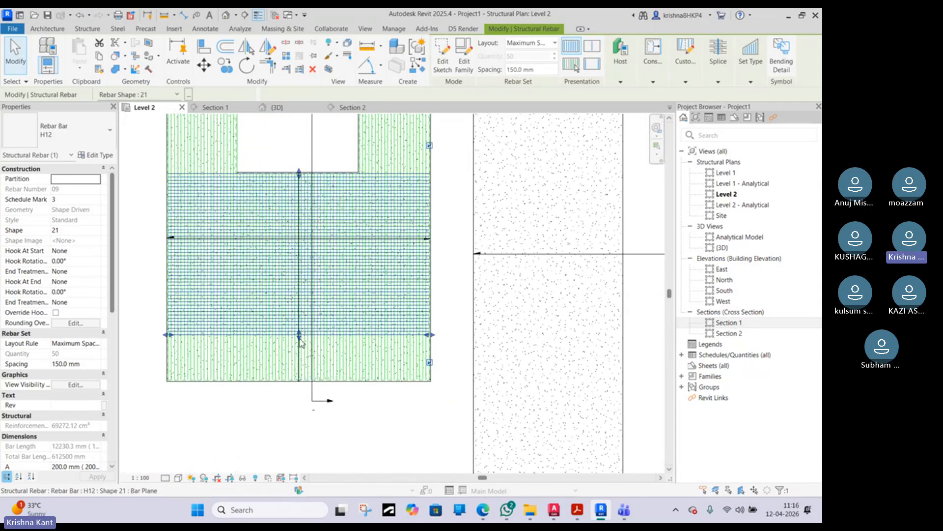
- Extend the horizontal rebar set's distribution down to the cover line at the slab's lower edge
drag(298, 340, 301, 384)
scroll(300, 386, up, 8)
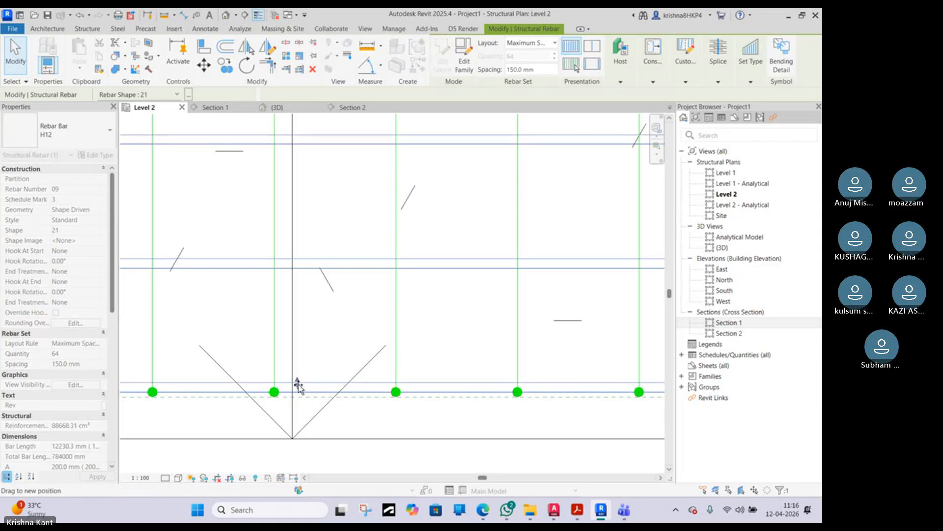
scroll(298, 390, down, 2)
scroll(298, 388, down, 4)
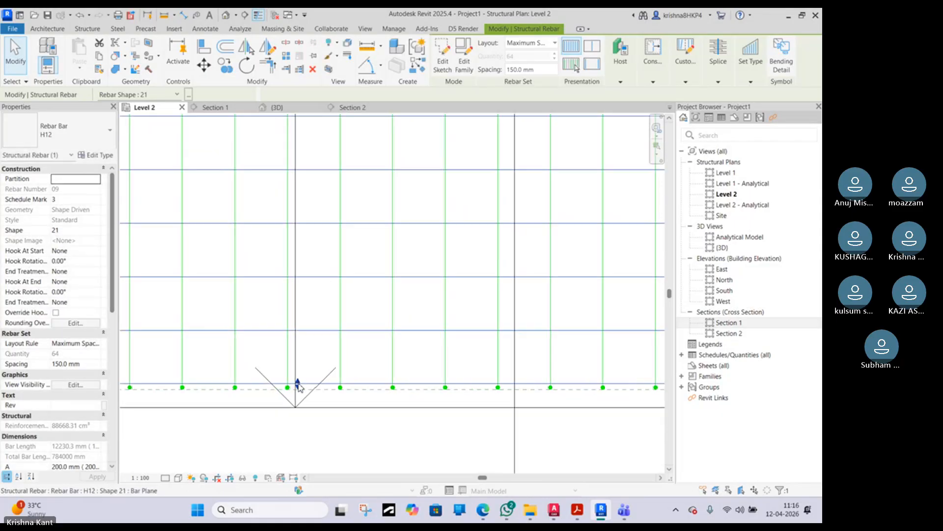
- Set the Level 2 plan's detail level to Fine and dismiss the save reminder without saving
click(168, 480)
click(177, 468)
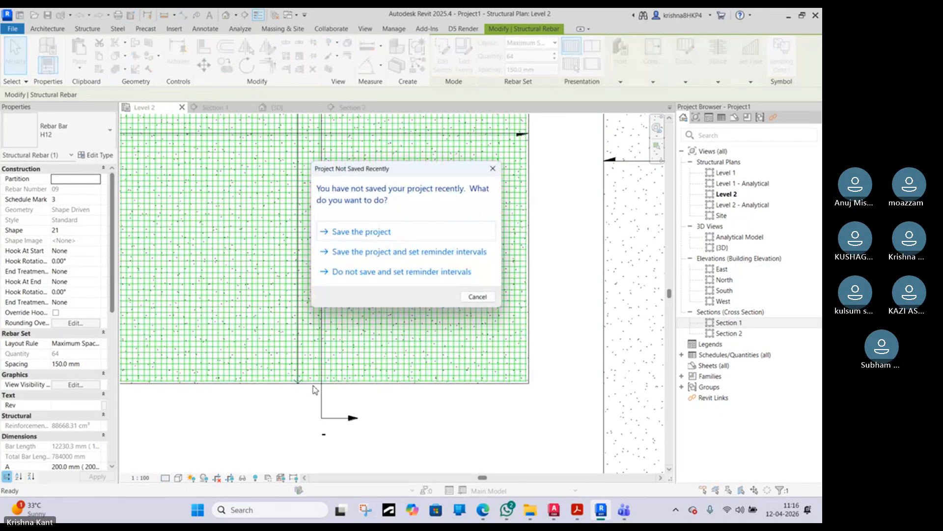
click(497, 167)
key(Escape)
scroll(526, 385, up, 5)
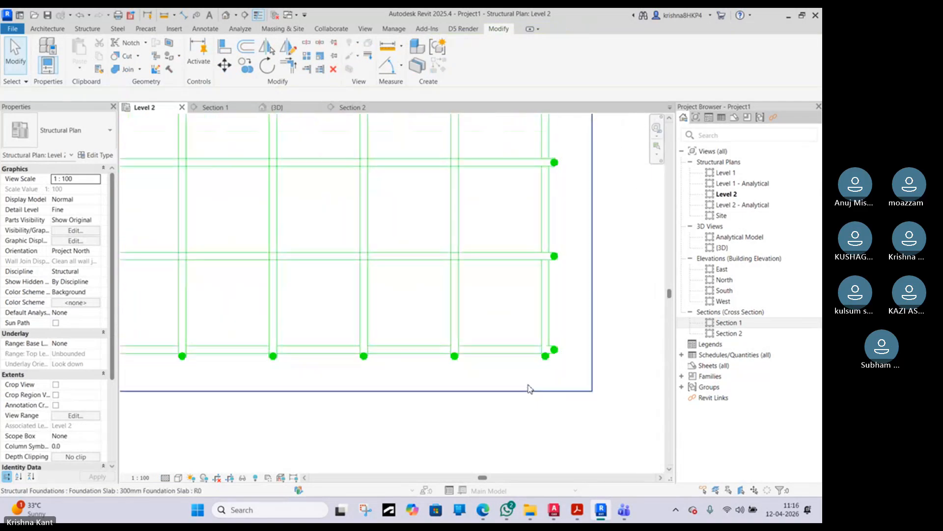
- Shift the horizontal rebar set's lowest bar slightly upward, just inside the vertical bars' bent ends
click(432, 353)
scroll(415, 311, down, 5)
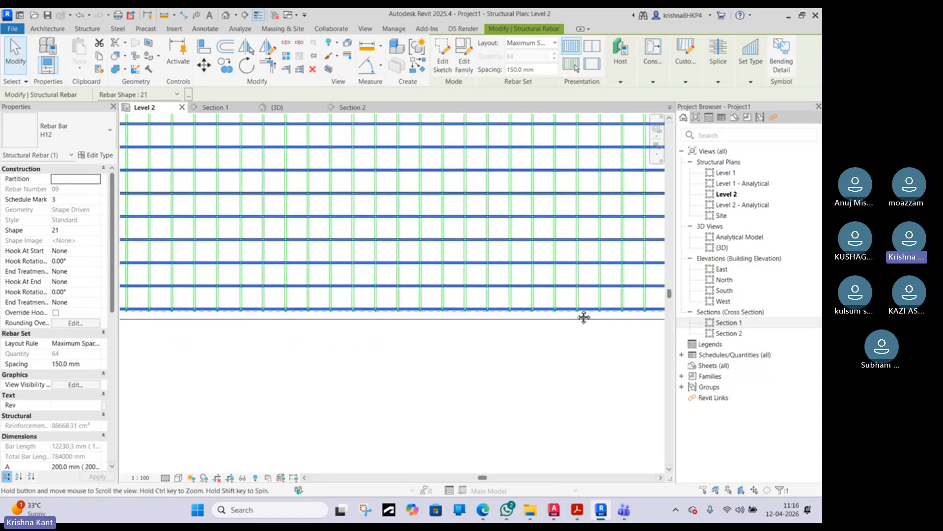
scroll(130, 304, down, 5)
scroll(206, 307, up, 10)
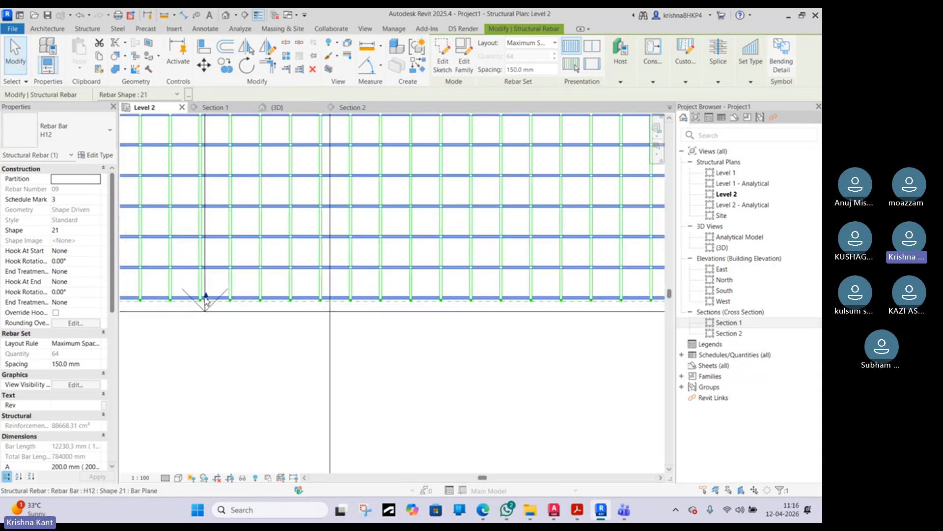
middle_drag(210, 331, 297, 332)
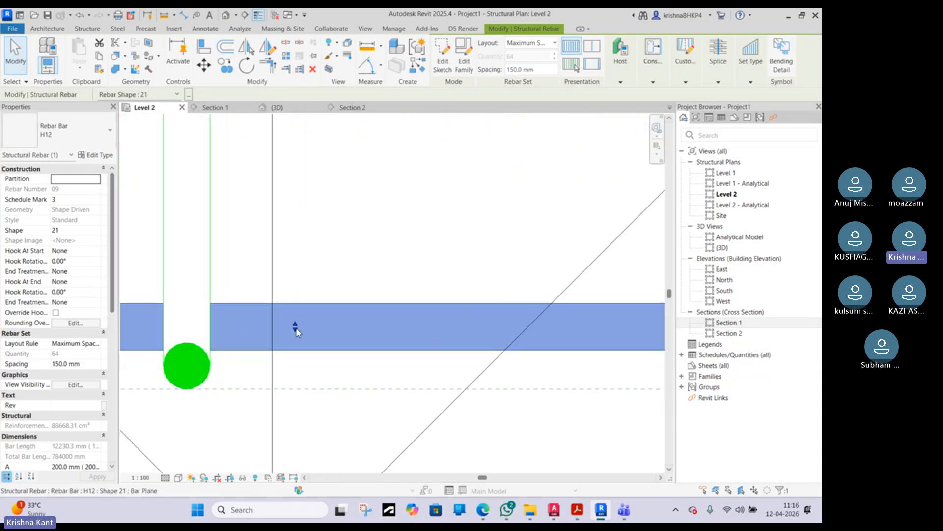
drag(295, 327, 296, 322)
scroll(296, 322, down, 3)
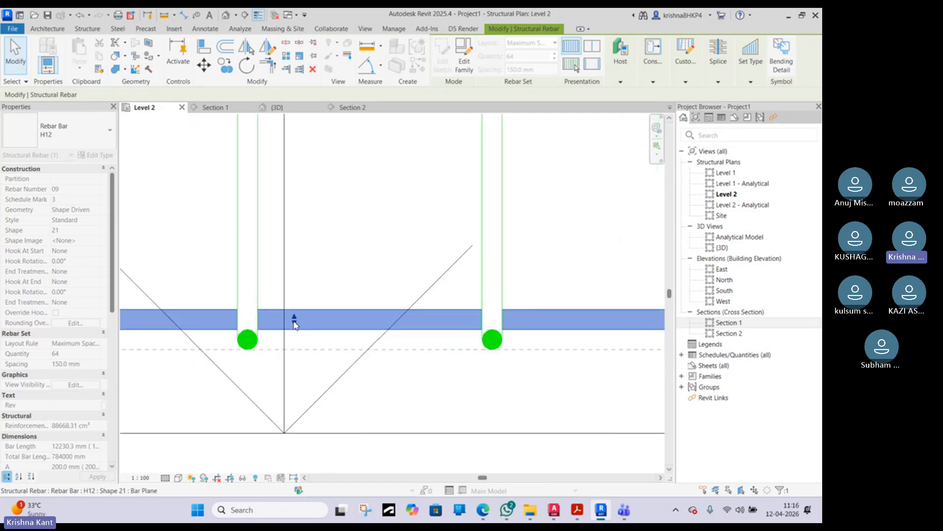
scroll(294, 324, down, 8)
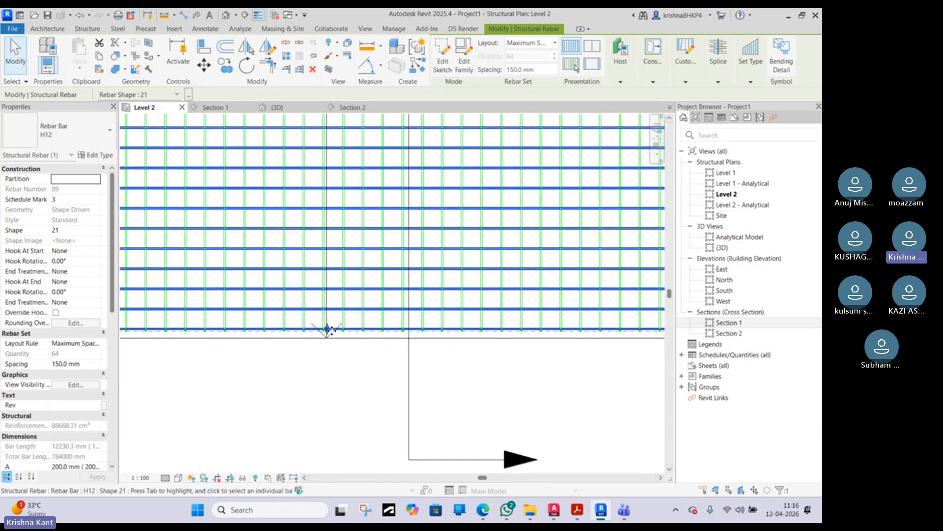
- Examine the crossing bars around the notch and the right leg in the Level 2 plan
scroll(332, 334, down, 1)
scroll(414, 212, up, 3)
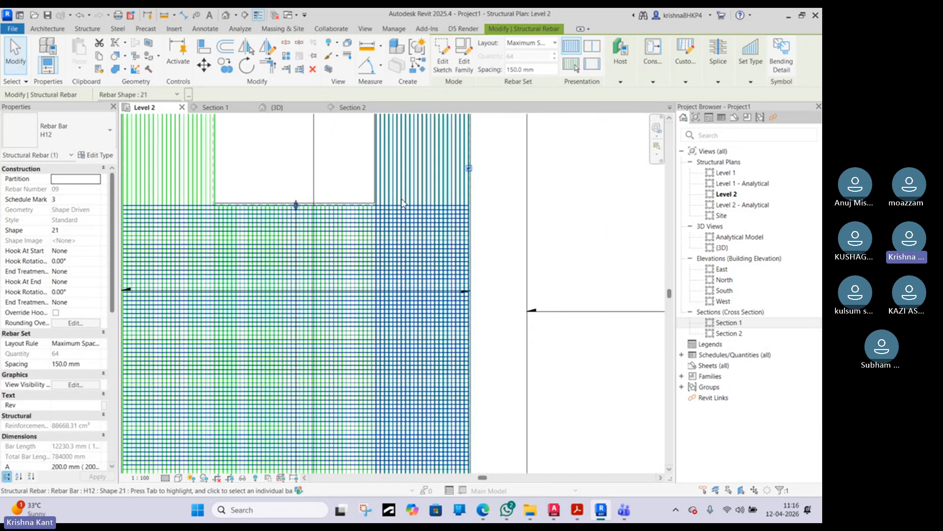
scroll(414, 212, up, 1)
scroll(476, 360, up, 1)
scroll(444, 252, up, 2)
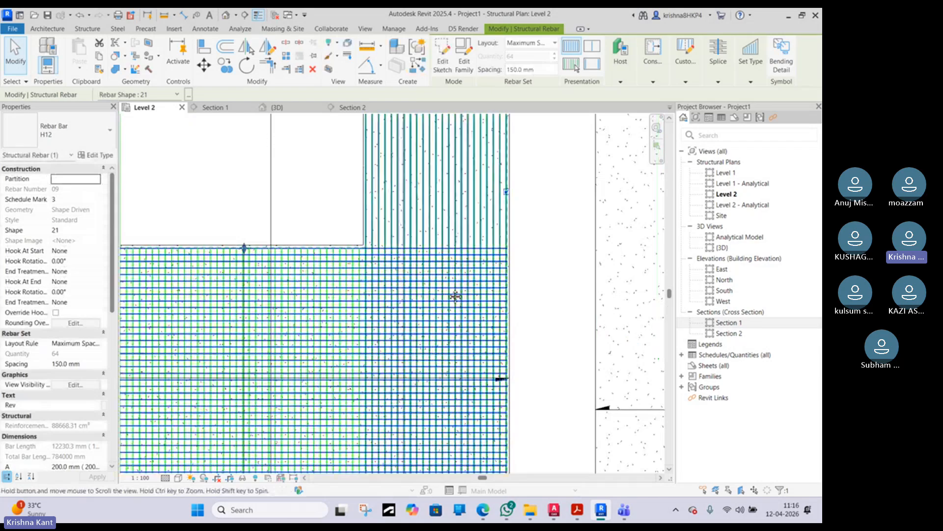
scroll(415, 235, down, 3)
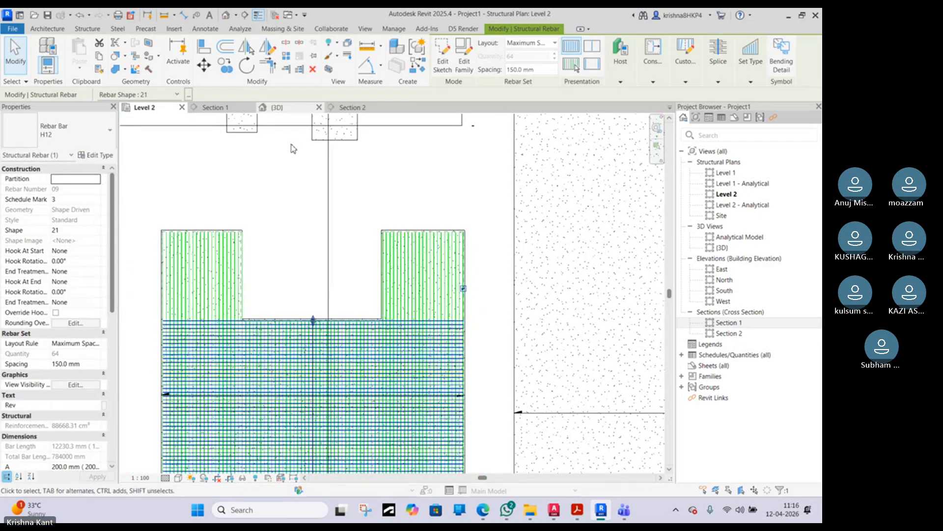
scroll(322, 293, down, 2)
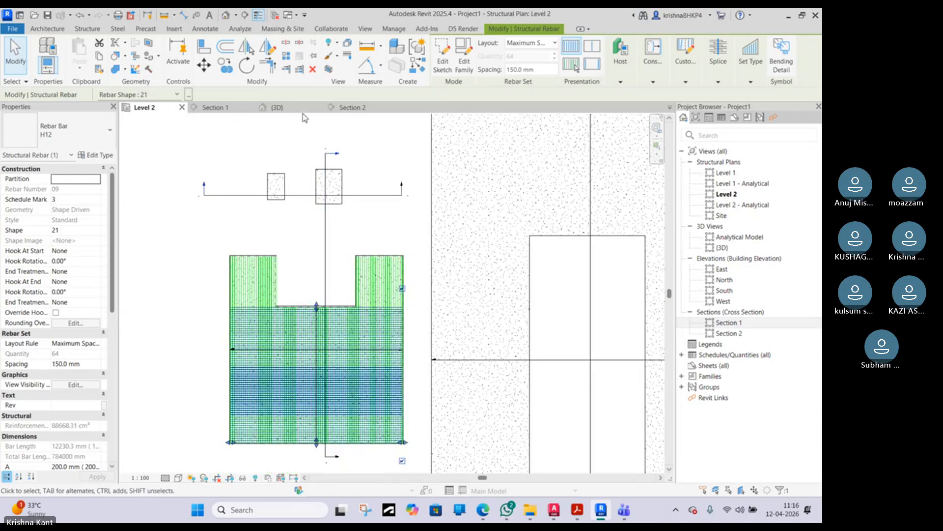
- Check in Section 2 how the horizontal set's bars sit against the perpendicular bars and the slab ends
click(344, 110)
scroll(305, 201, up, 5)
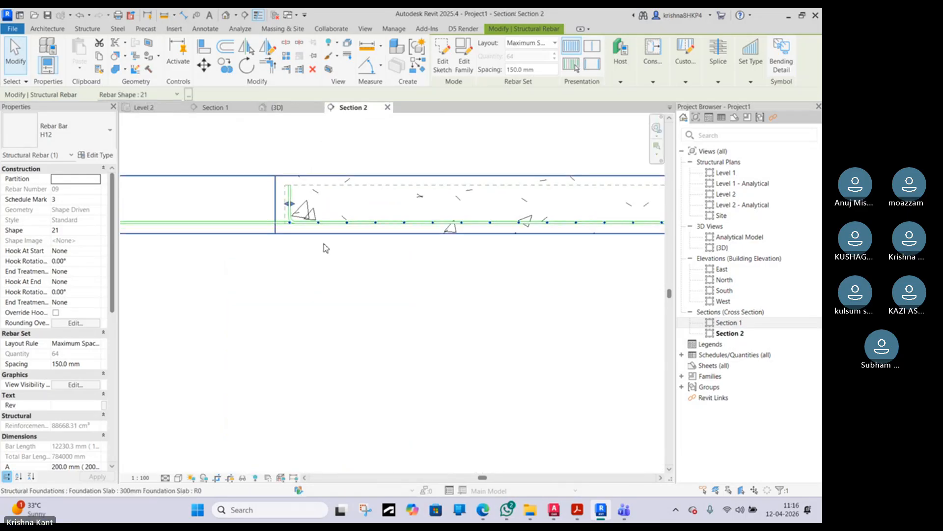
scroll(313, 219, up, 3)
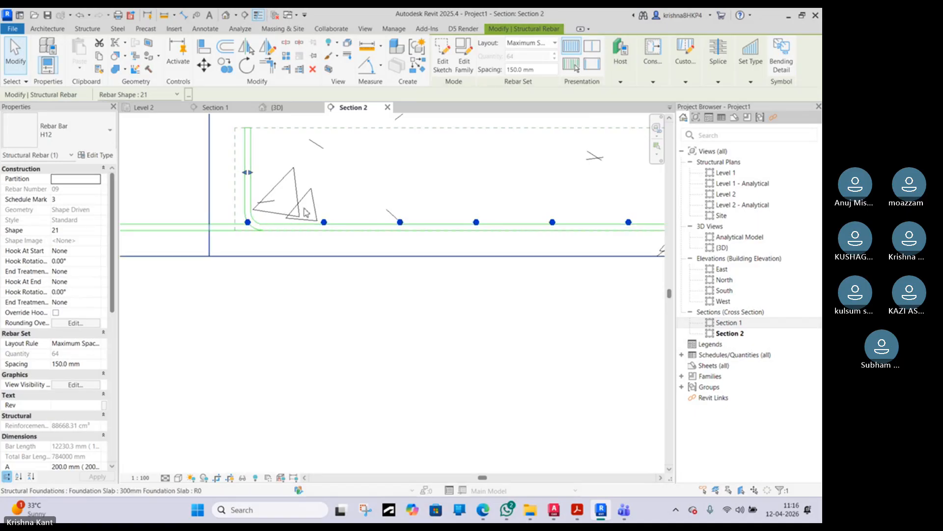
scroll(319, 218, up, 3)
scroll(341, 239, down, 1)
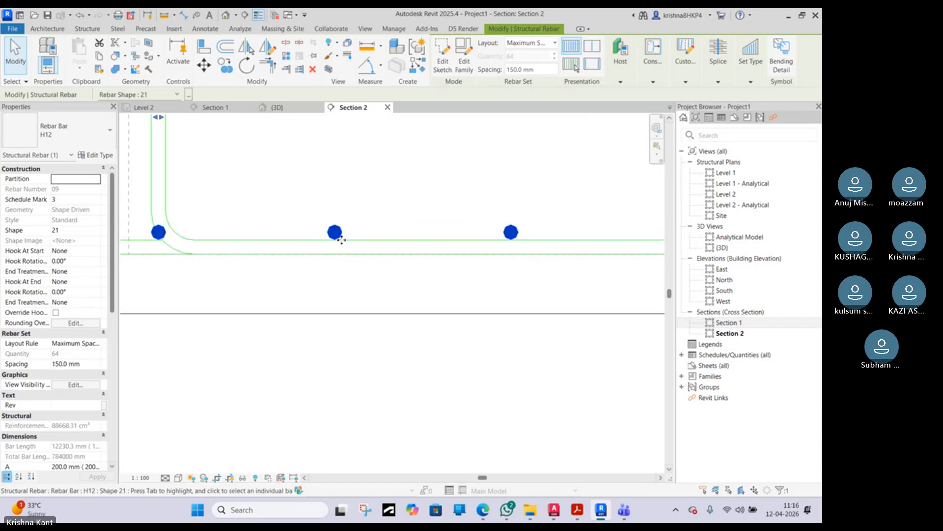
scroll(341, 240, down, 8)
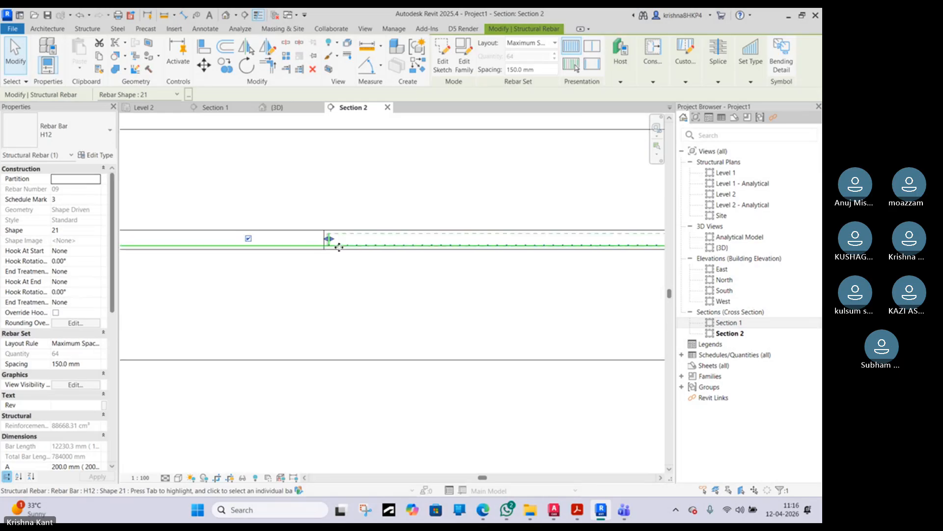
scroll(375, 260, down, 5)
middle_drag(621, 247, 532, 235)
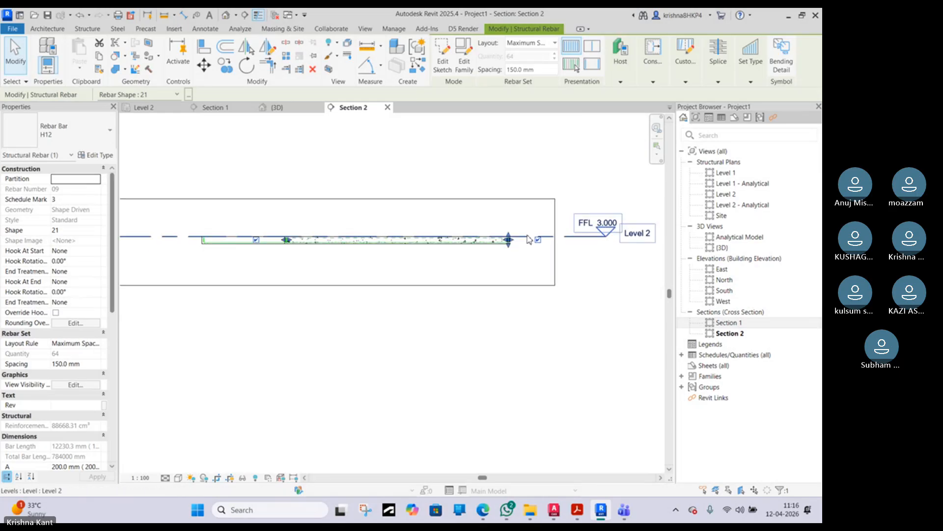
scroll(528, 238, up, 3)
scroll(524, 245, up, 2)
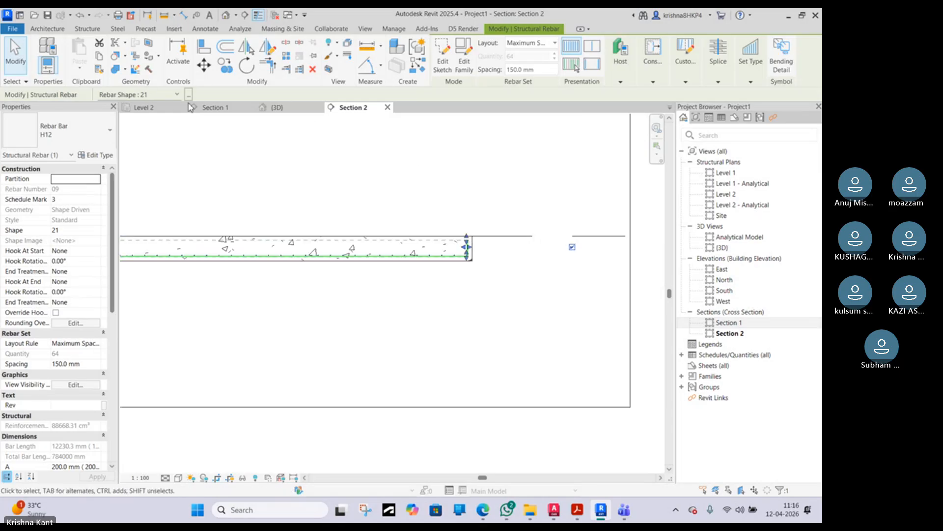
- Extend Section 2's far clip from the Level 2 plan to just beyond the notched slab's right edge and reopen Section 2
click(147, 108)
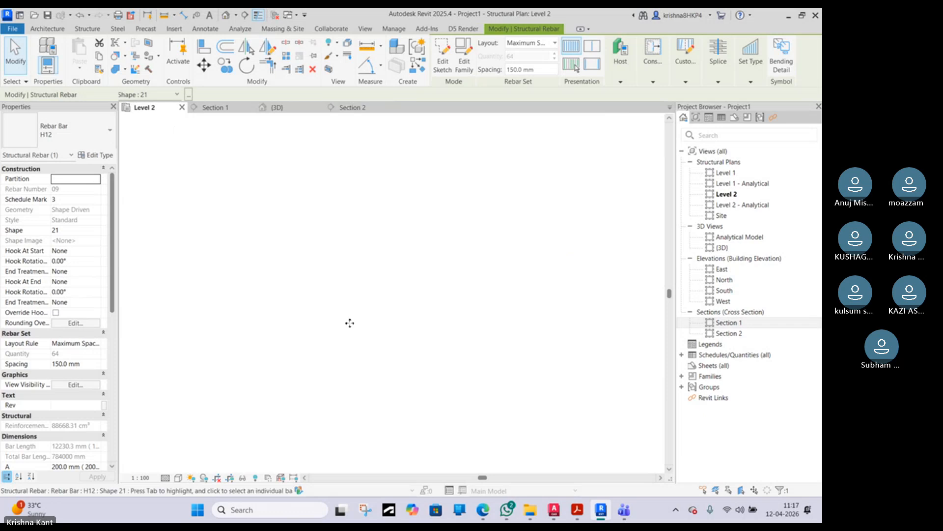
click(336, 275)
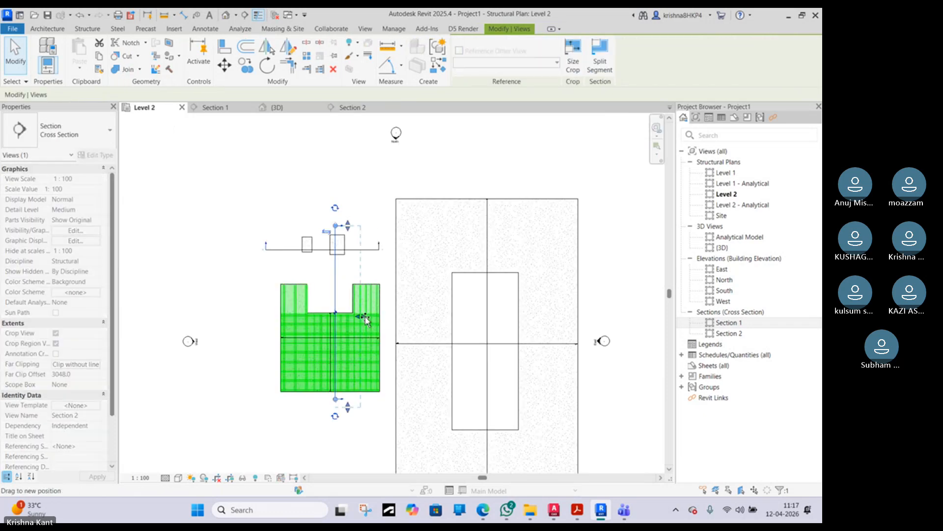
drag(386, 322, 384, 318)
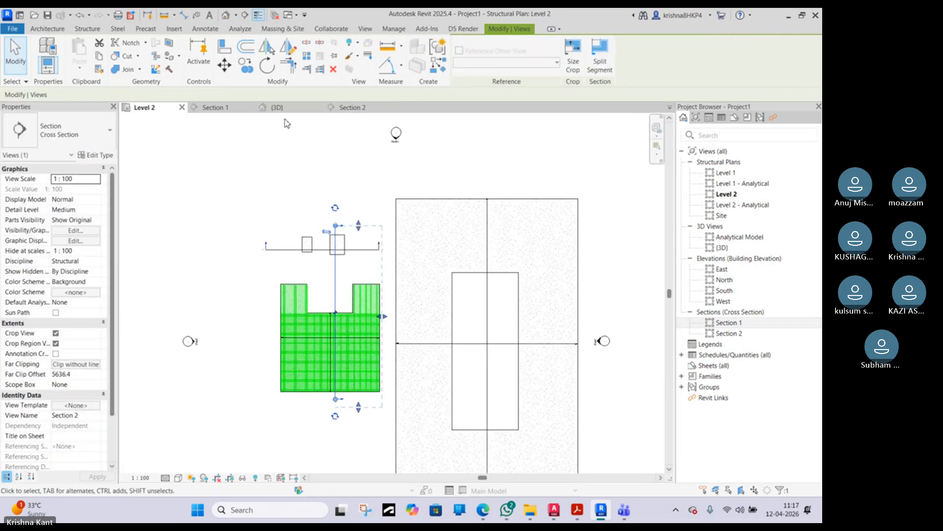
click(347, 108)
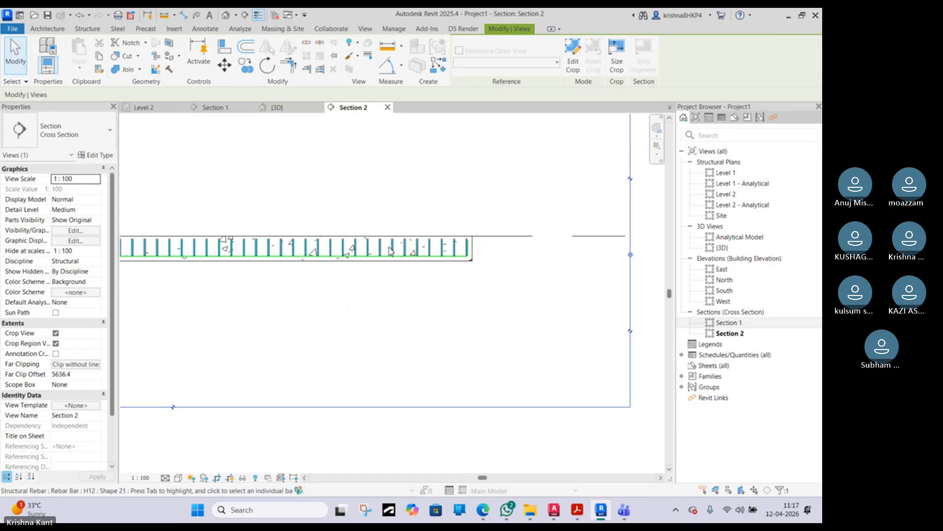
- Shorten the horizontal rebar set's bent-up ends in Section 2 to the top cover line, about 187.5 mm long
scroll(464, 247, up, 5)
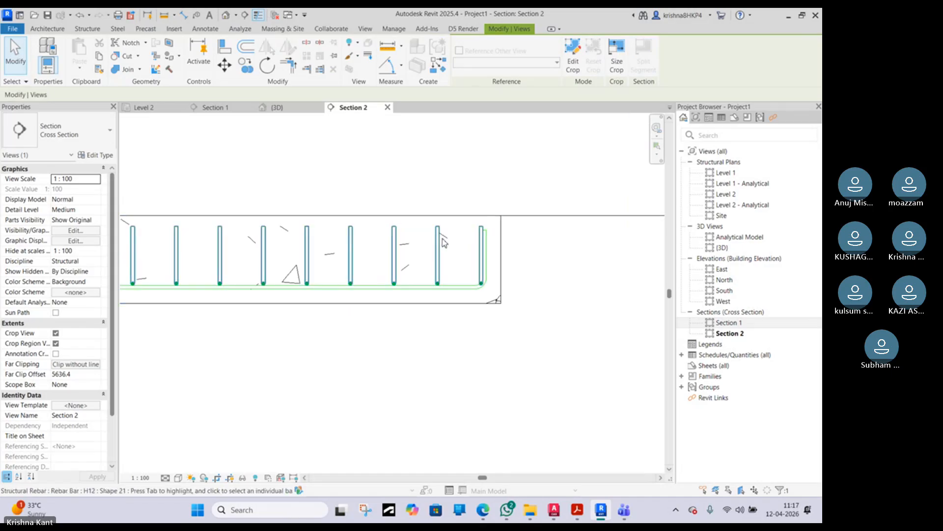
click(481, 231)
scroll(479, 230, up, 2)
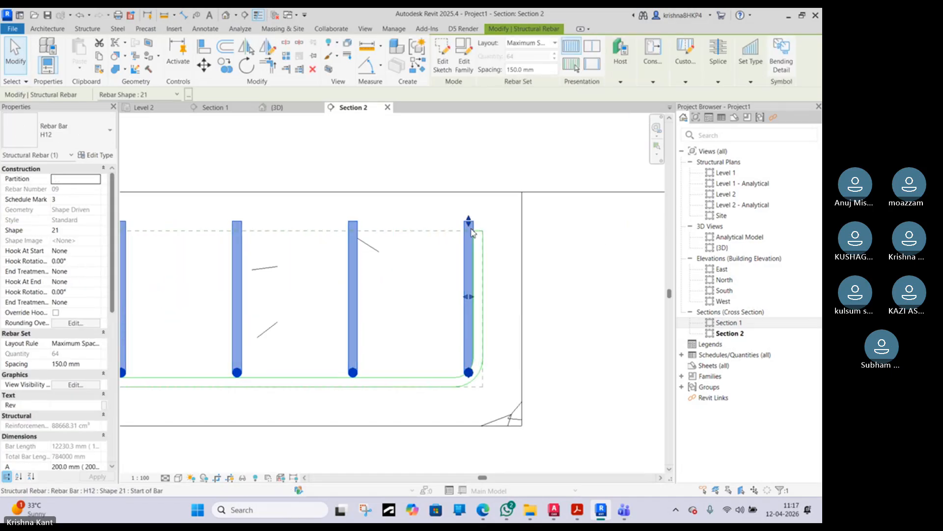
drag(472, 230, 474, 235)
scroll(474, 236, down, 6)
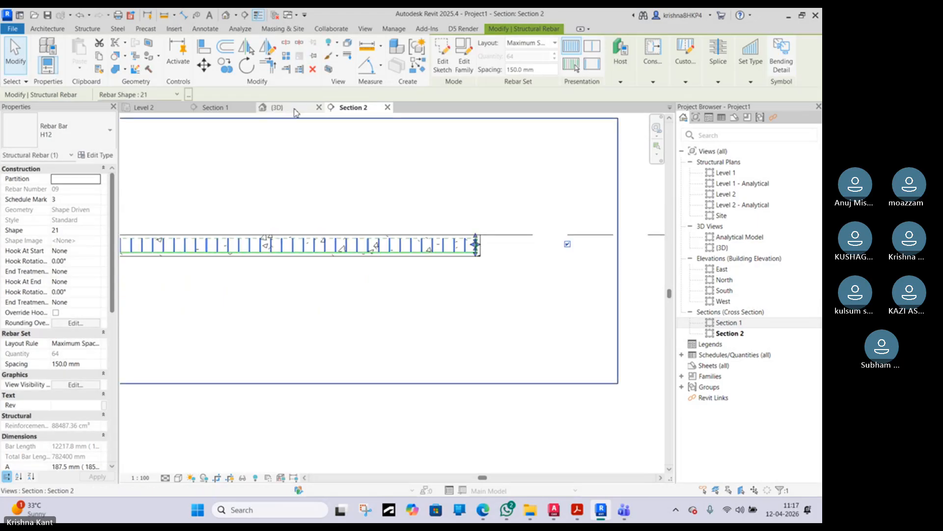
- Copy the horizontal rebar set in the Level 2 plan upward from the slab's lower-left corner to near the notch's lower edge
click(148, 107)
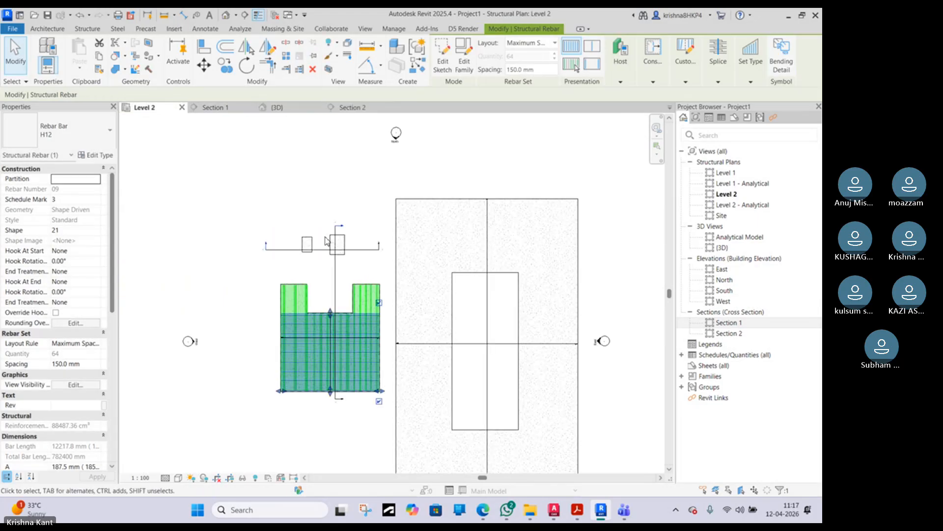
scroll(358, 327, up, 4)
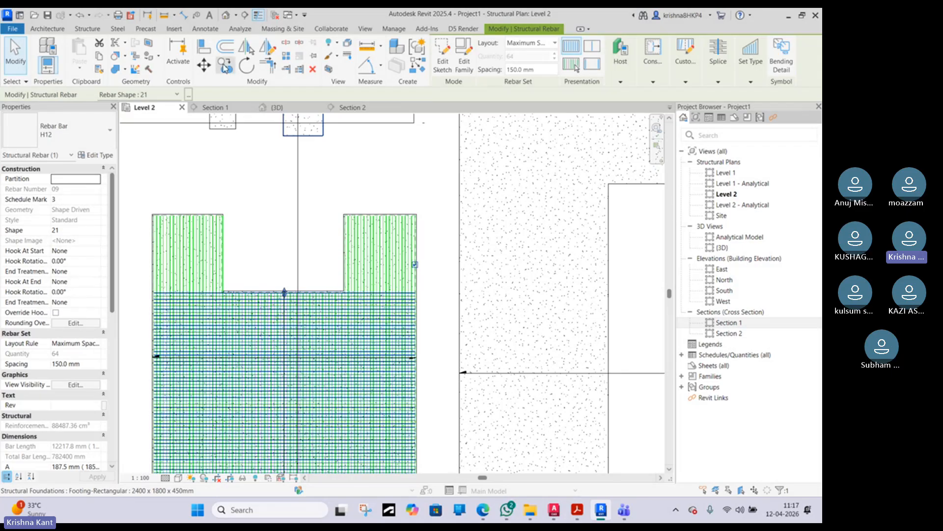
click(228, 74)
middle_drag(211, 300, 231, 188)
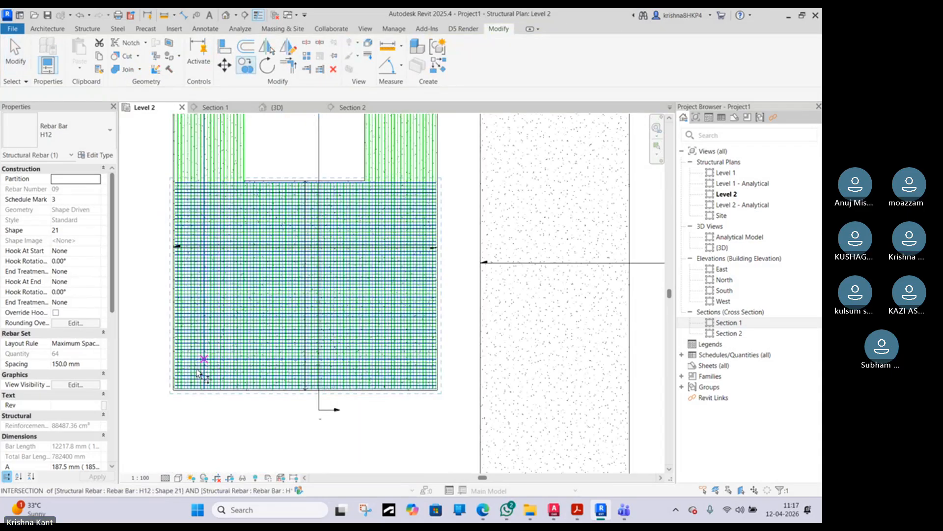
scroll(179, 396, up, 4)
scroll(179, 398, up, 1)
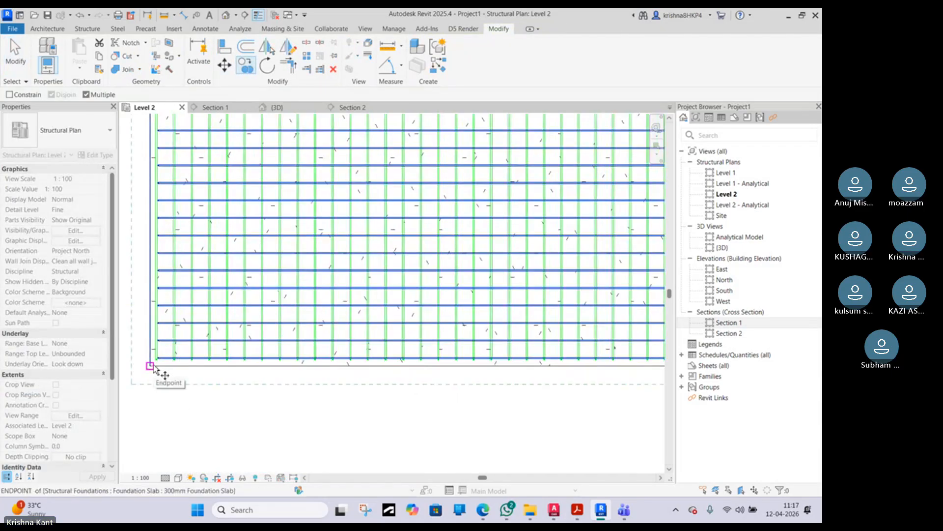
click(153, 366)
scroll(179, 352, down, 6)
scroll(175, 186, up, 5)
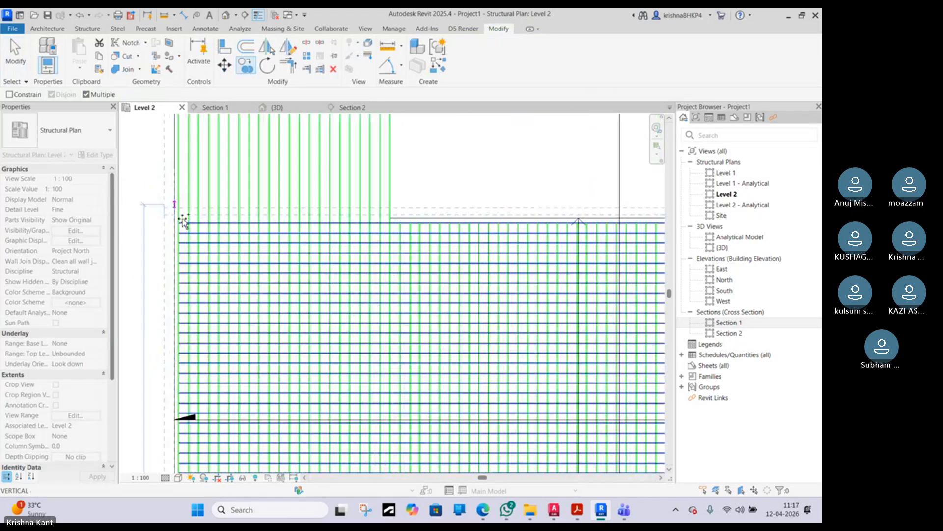
scroll(182, 221, up, 2)
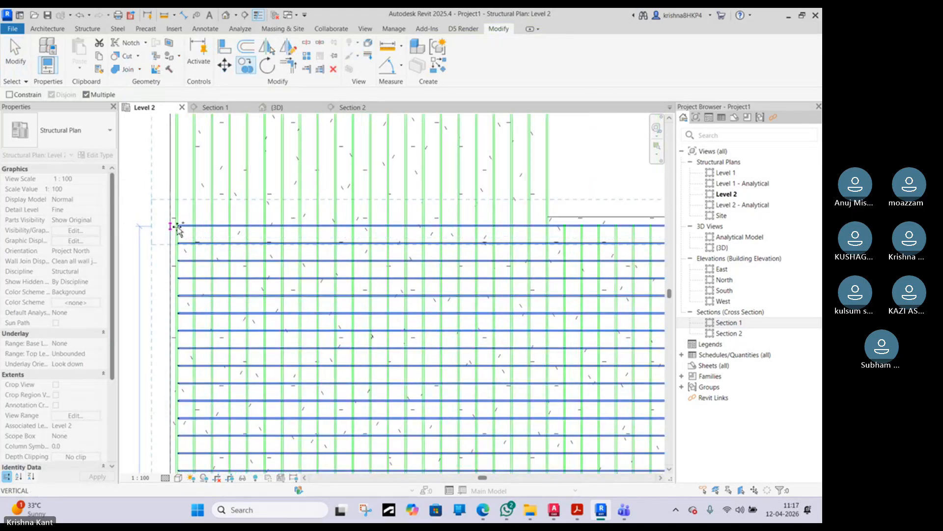
scroll(178, 227, up, 2)
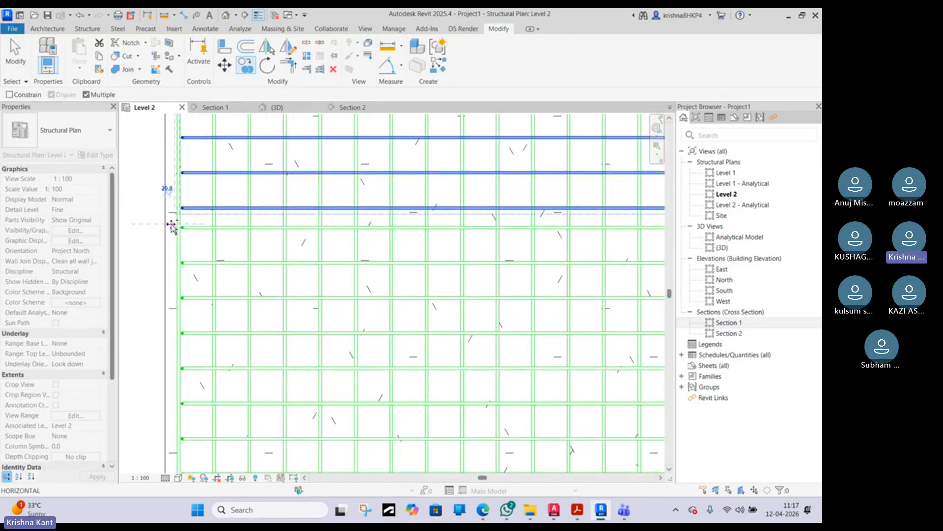
click(171, 224)
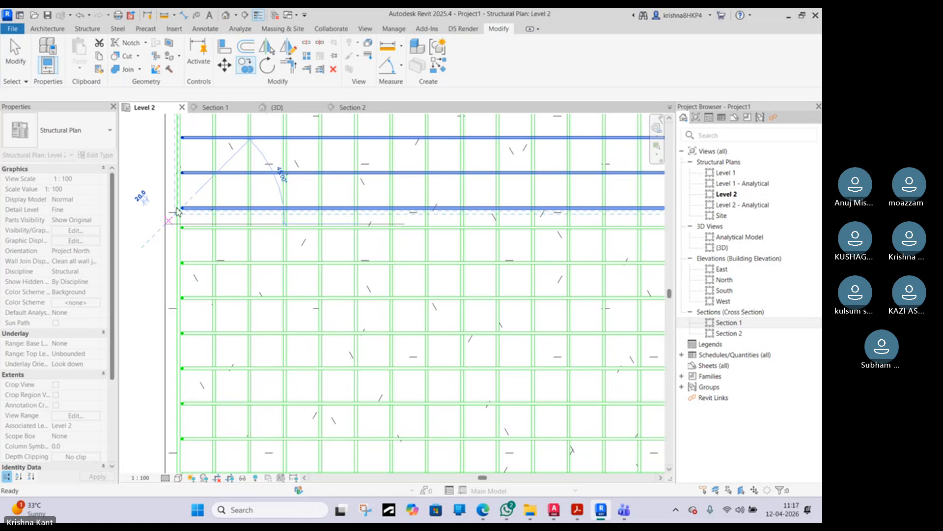
click(177, 211)
scroll(190, 204, down, 2)
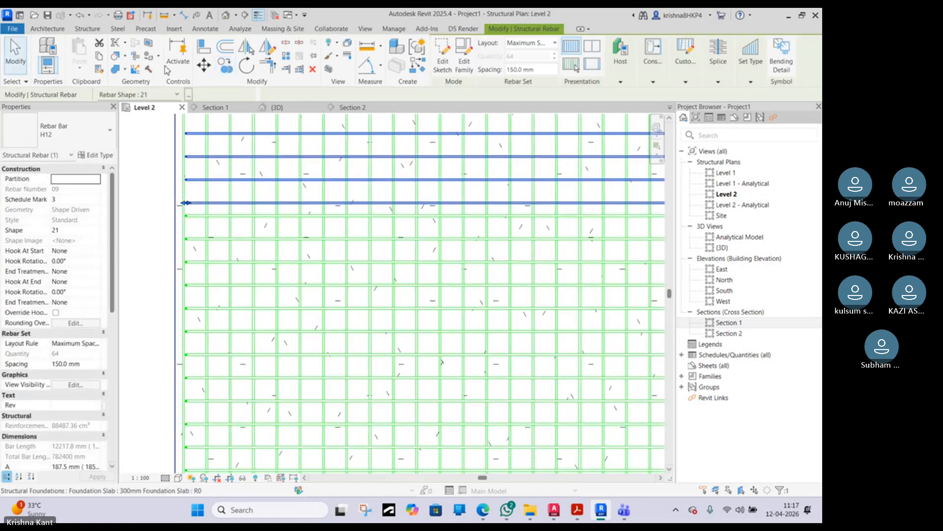
- Move the copied rebar set down so its lowest bar coincides with the original set's topmost bar
click(211, 69)
scroll(180, 212, up, 4)
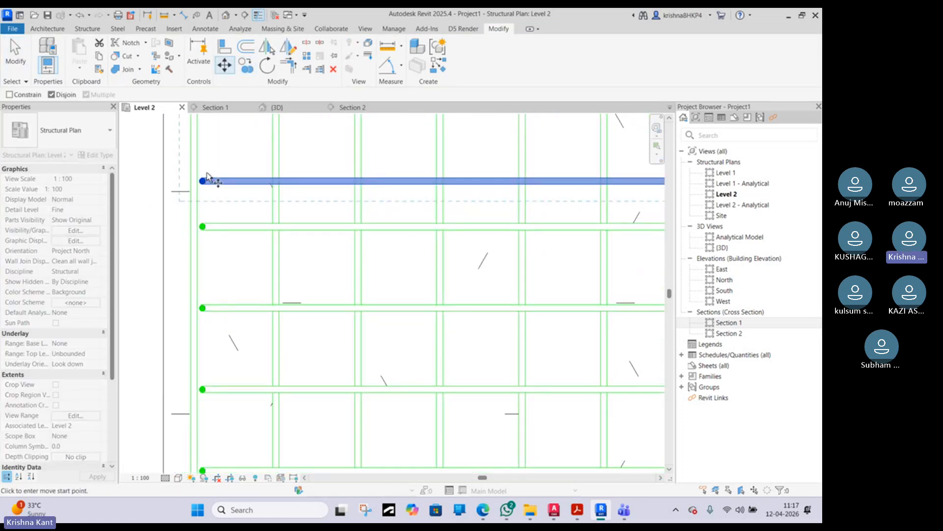
scroll(204, 181, up, 2)
click(201, 179)
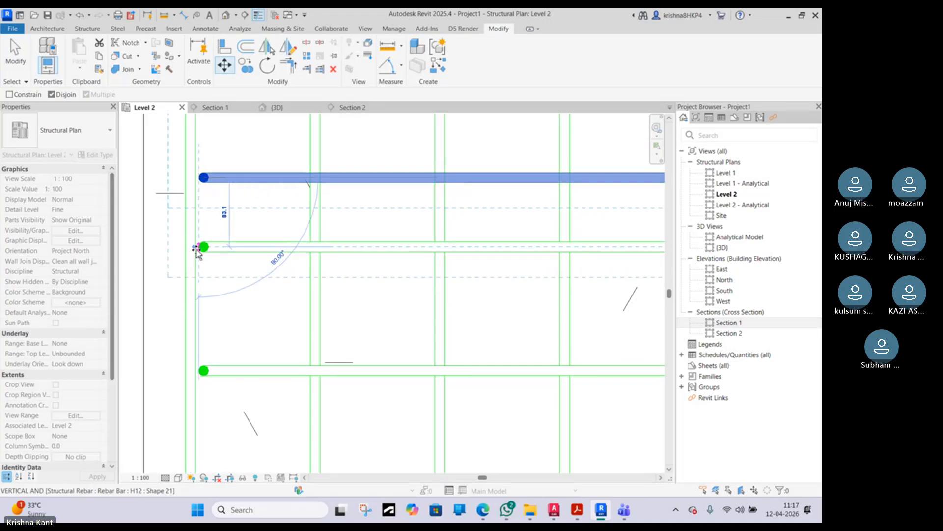
click(196, 247)
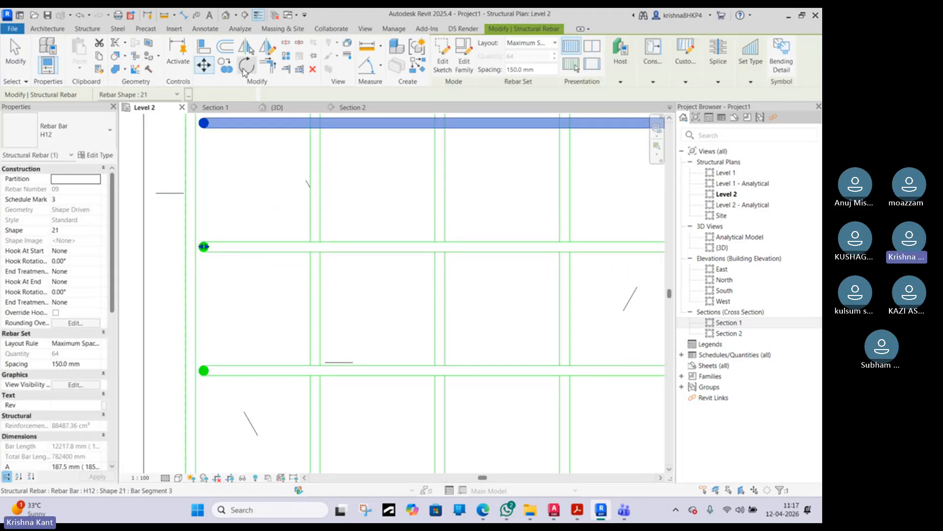
- Move the copied horizontal rebar set 150 mm upward from the original set's topmost bar
click(209, 70)
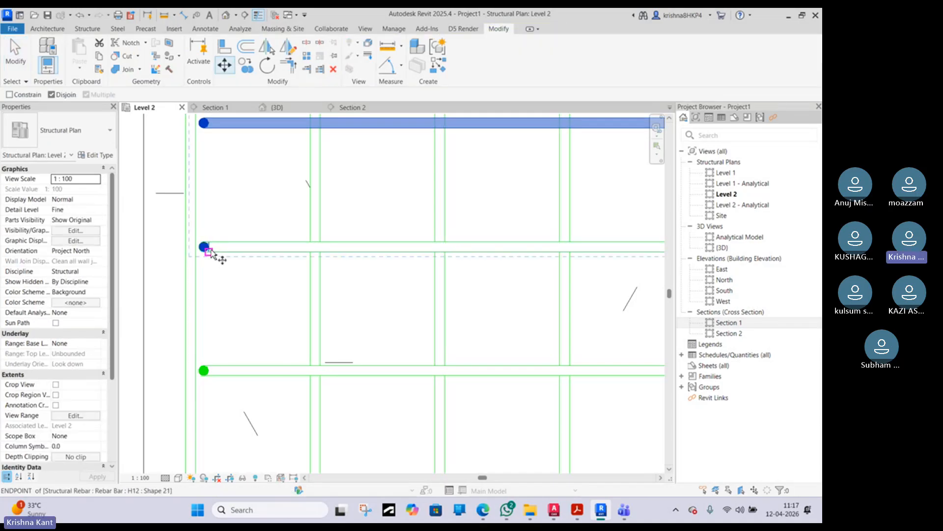
click(210, 250)
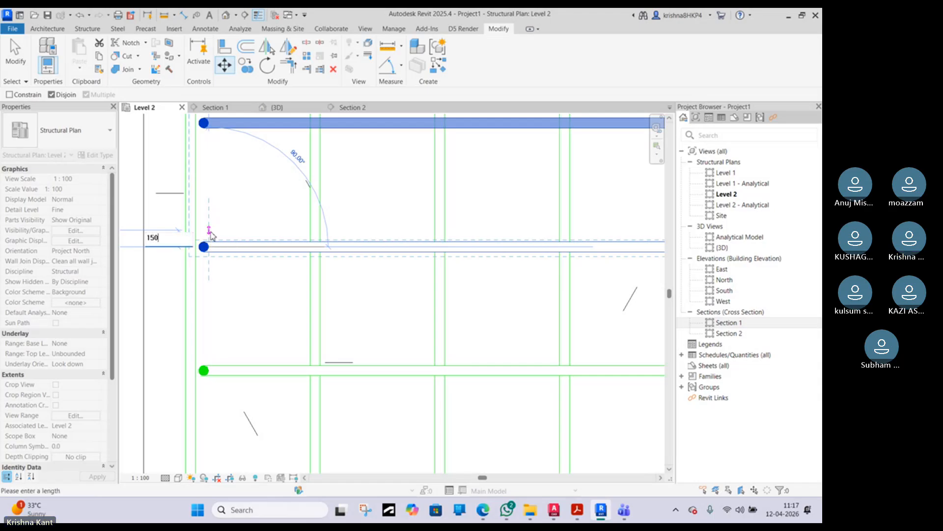
key(Return)
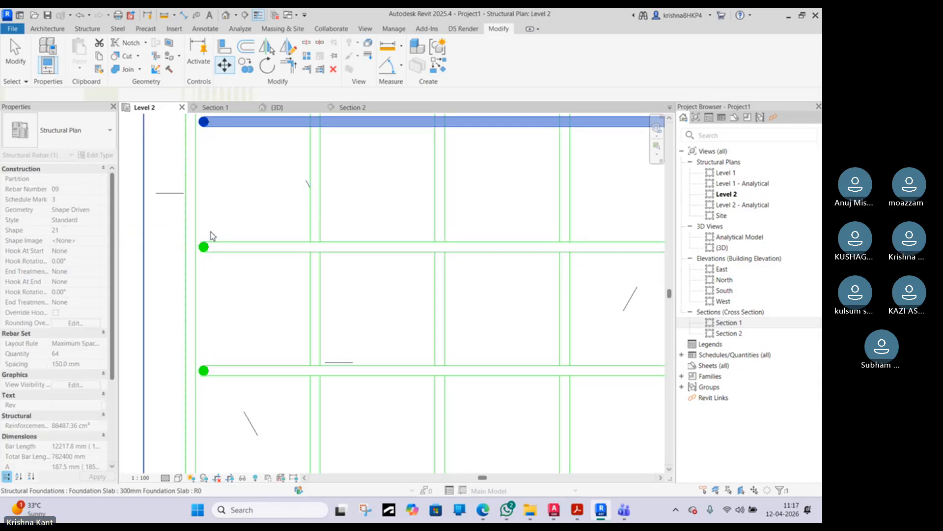
- Reduce the copied rebar set's extent so its topmost bar lies just inside the upper edge of the slab's legs
scroll(236, 309, down, 5)
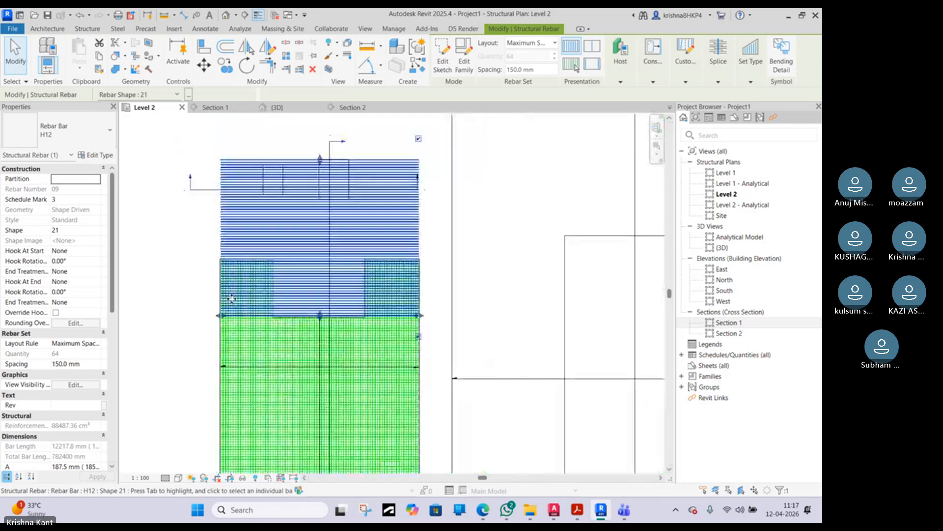
drag(310, 183, 261, 265)
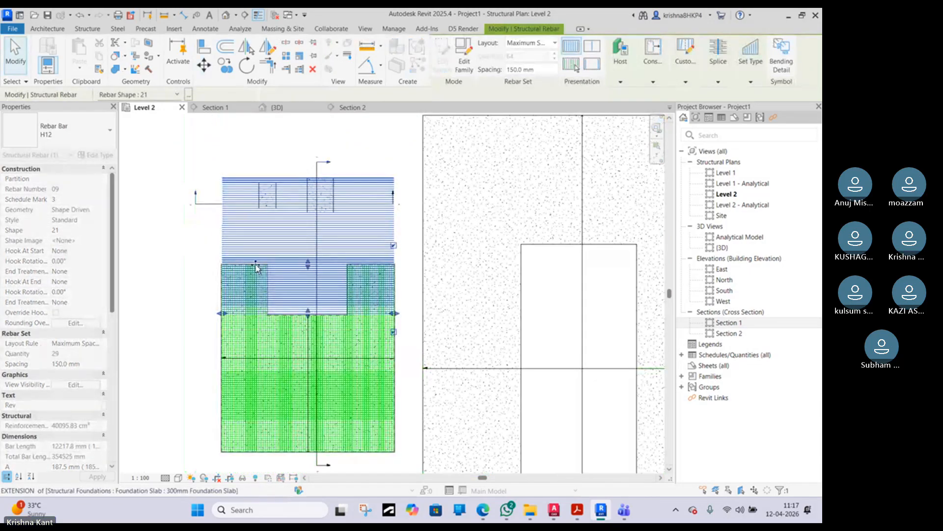
scroll(303, 270, up, 5)
scroll(303, 270, up, 1)
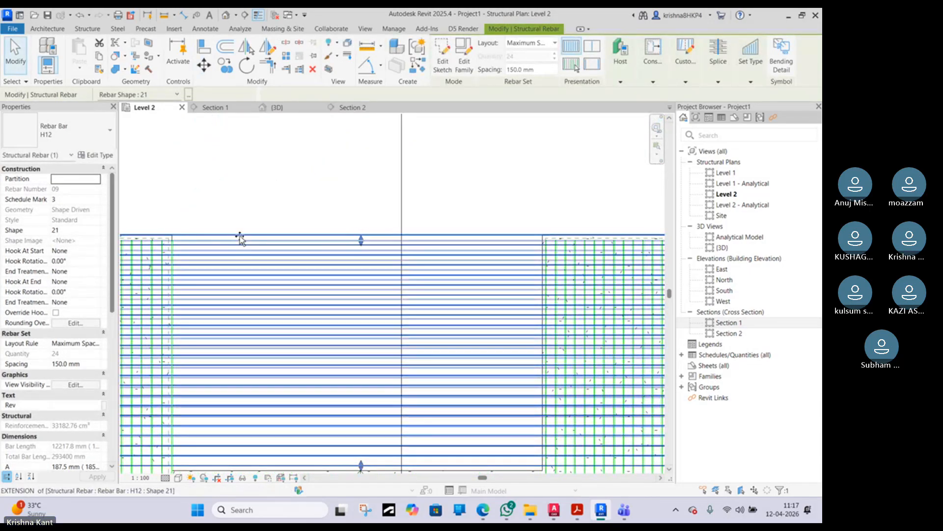
scroll(364, 237, up, 3)
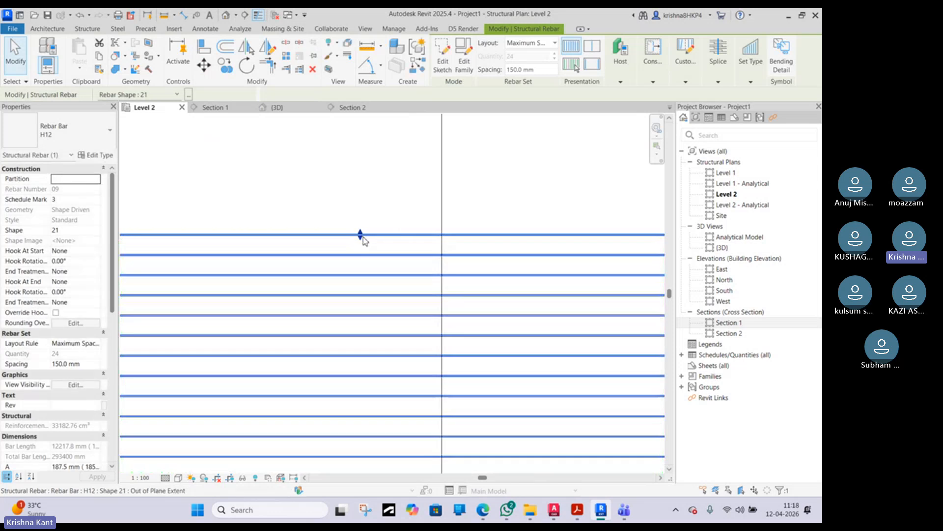
scroll(360, 244, down, 8)
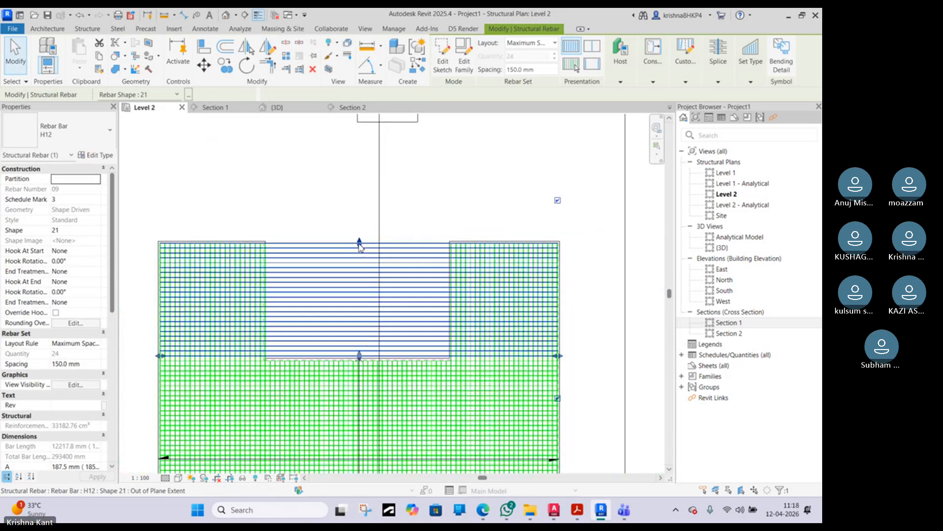
- Shorten the copied set's bars from the right so they end at the cover line of the left leg beside the notch
drag(472, 309, 270, 287)
scroll(295, 297, up, 6)
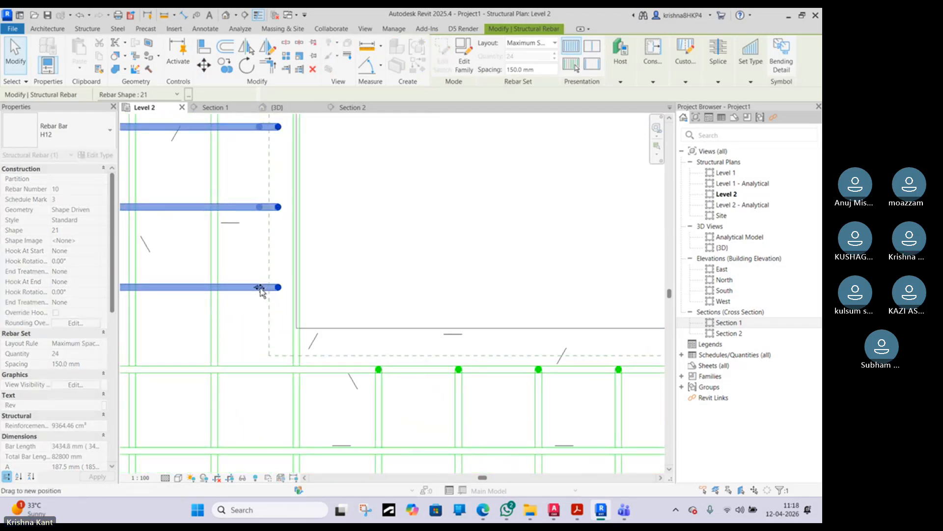
drag(267, 292, 266, 289)
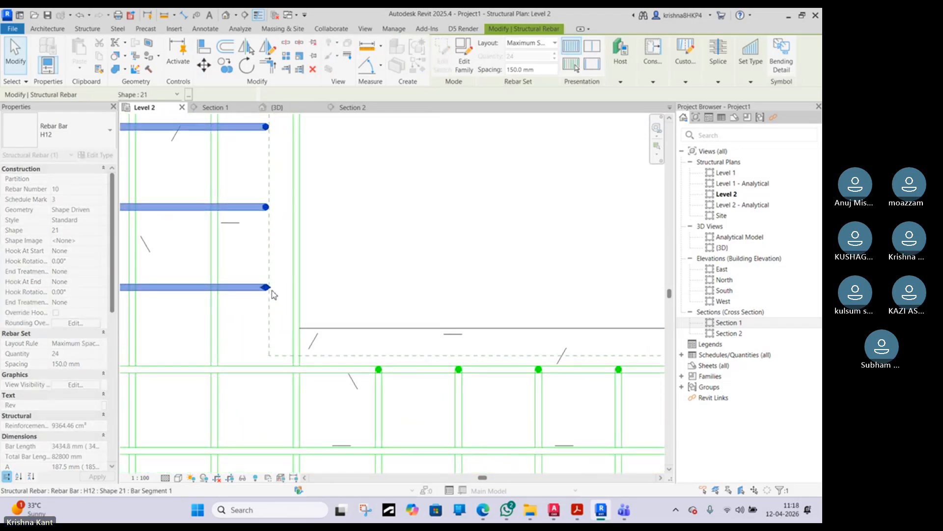
- Shift the left leg's vertical rebar set slightly left at the notch side onto the cover line, then select the leg's horizontal set
click(294, 330)
scroll(293, 329, down, 9)
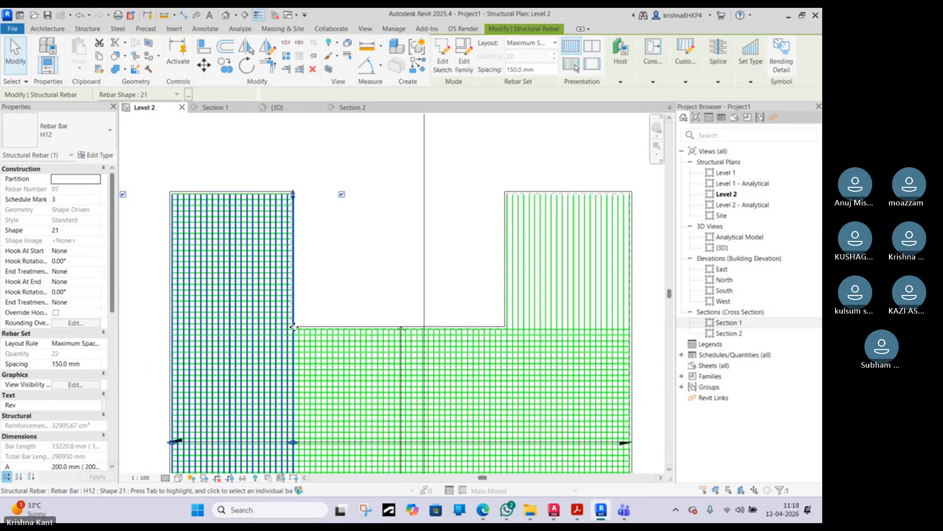
scroll(296, 446, up, 3)
scroll(297, 448, up, 2)
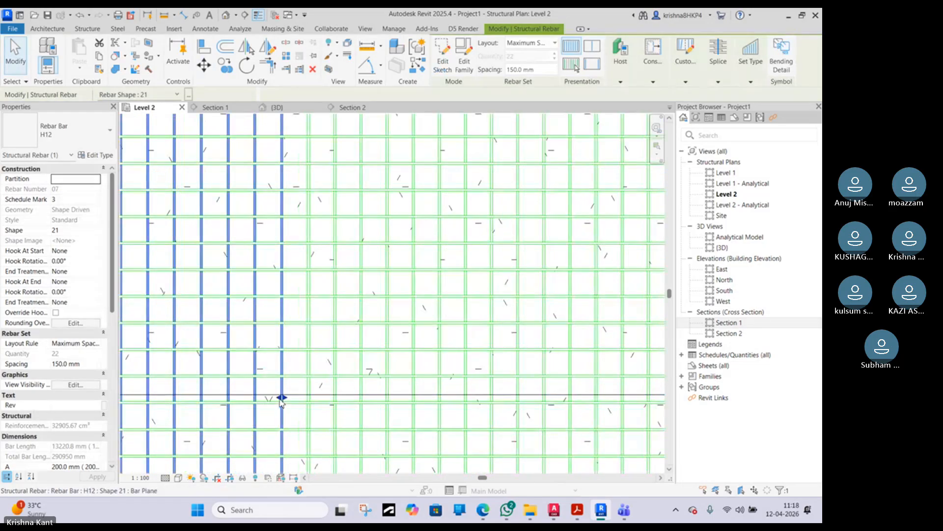
drag(280, 399, 276, 399)
scroll(275, 399, down, 2)
scroll(276, 399, down, 3)
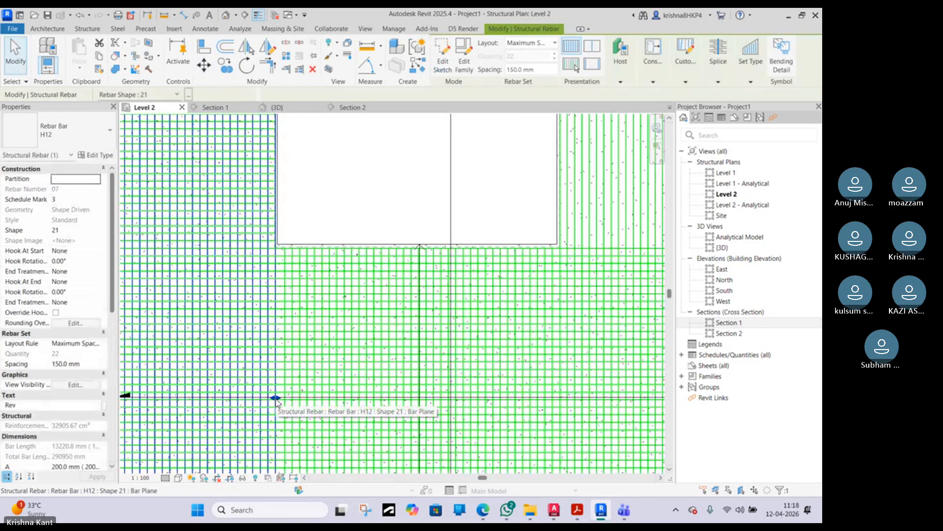
scroll(276, 398, up, 4)
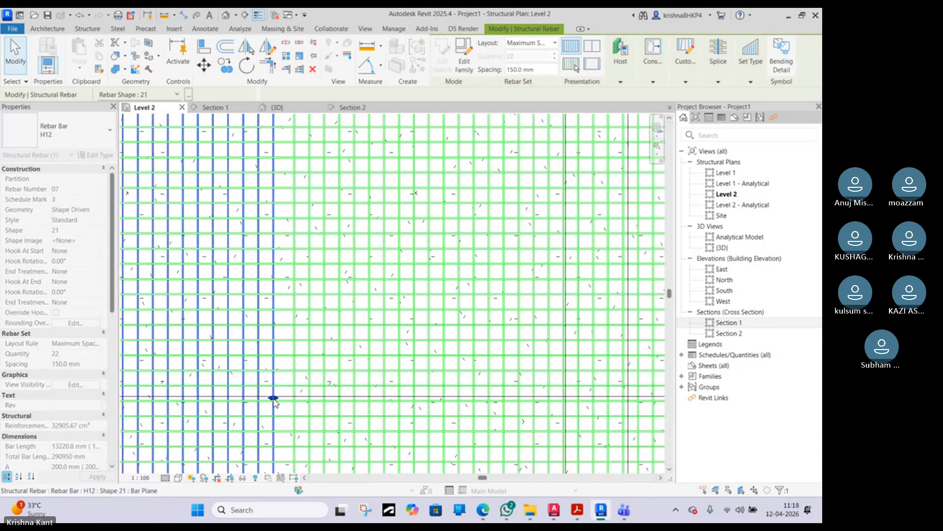
scroll(276, 399, down, 2)
scroll(247, 242, up, 5)
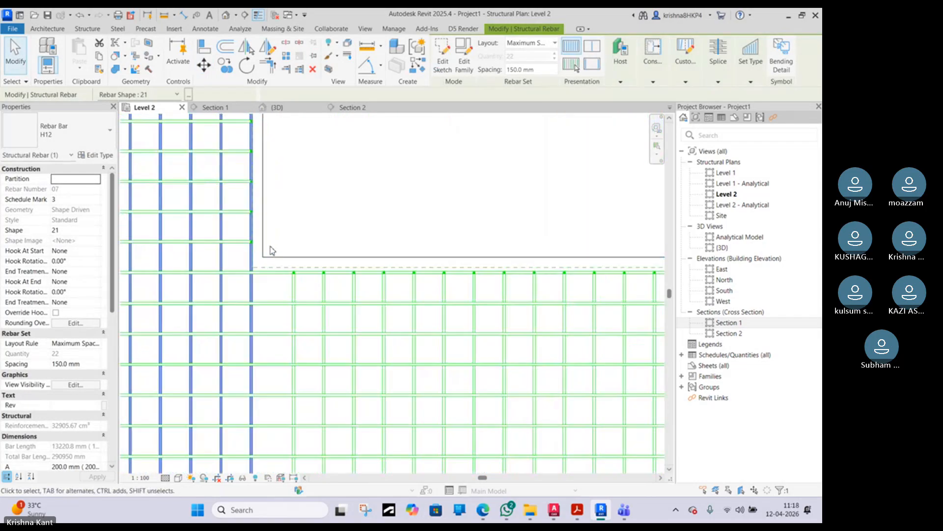
click(246, 240)
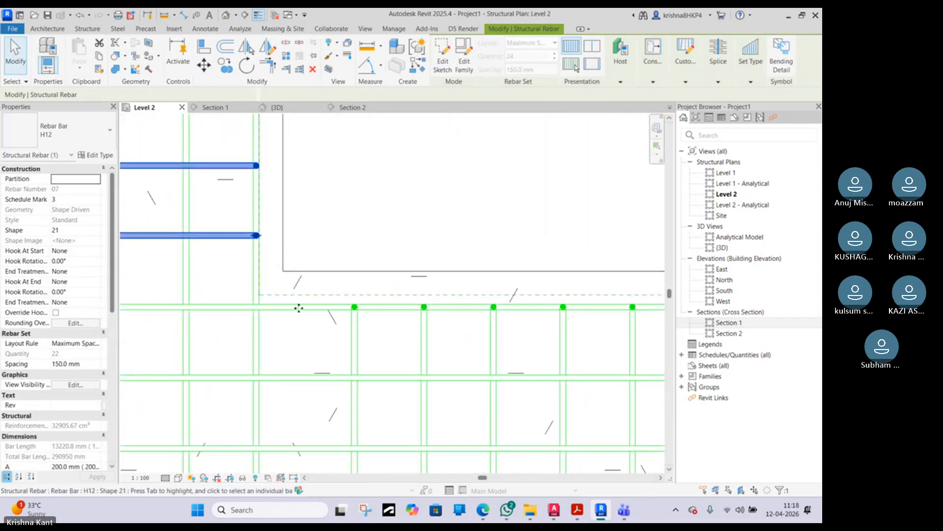
- Shorten the left leg's horizontal bars slightly at the notch side so their ends sit inside the cover line
scroll(295, 306, down, 3)
scroll(328, 369, up, 4)
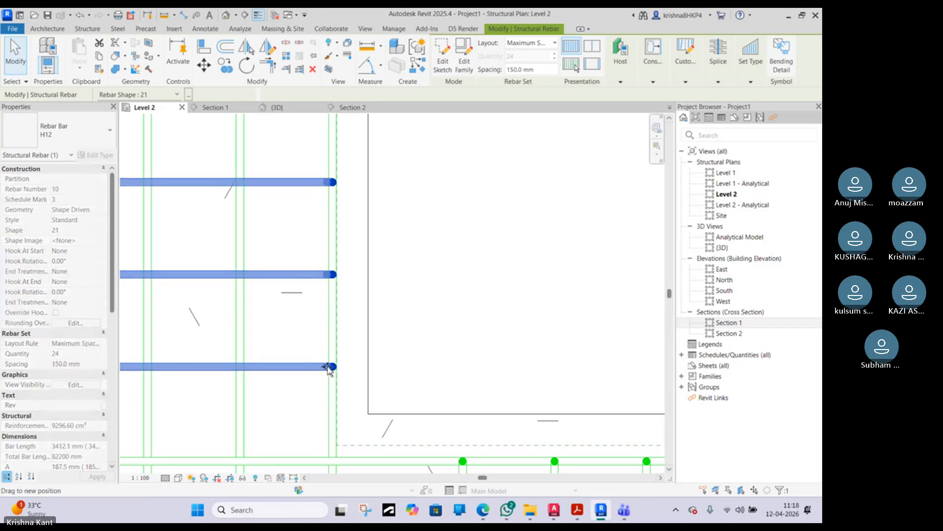
scroll(328, 370, up, 2)
drag(326, 369, 326, 368)
scroll(348, 333, down, 6)
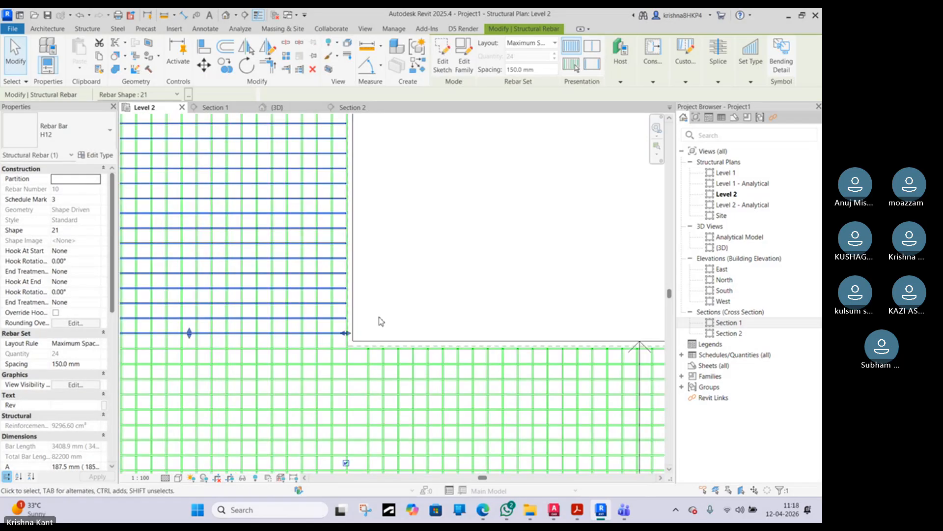
click(379, 319)
- Extend the vertical rebar set below the notch slightly toward the left leg's bars
click(369, 378)
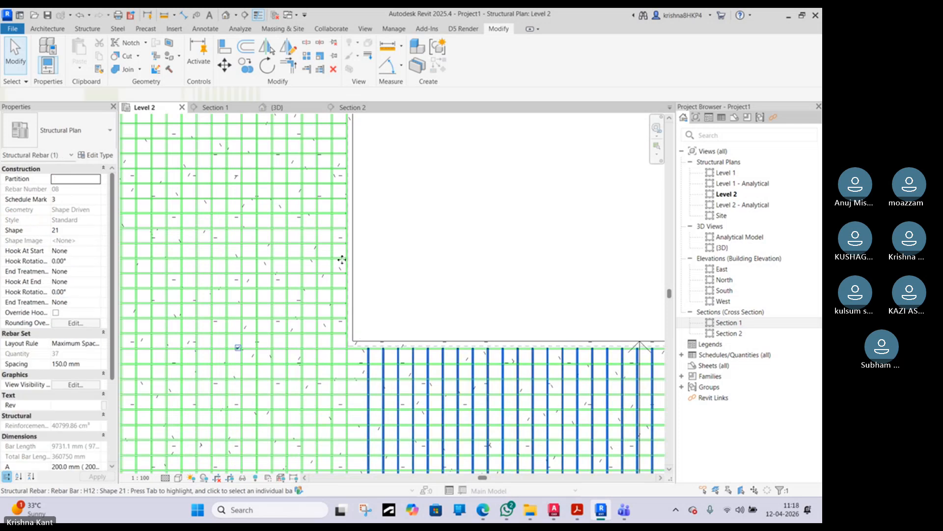
middle_drag(342, 259, 330, 212)
scroll(329, 212, down, 3)
scroll(340, 463, up, 5)
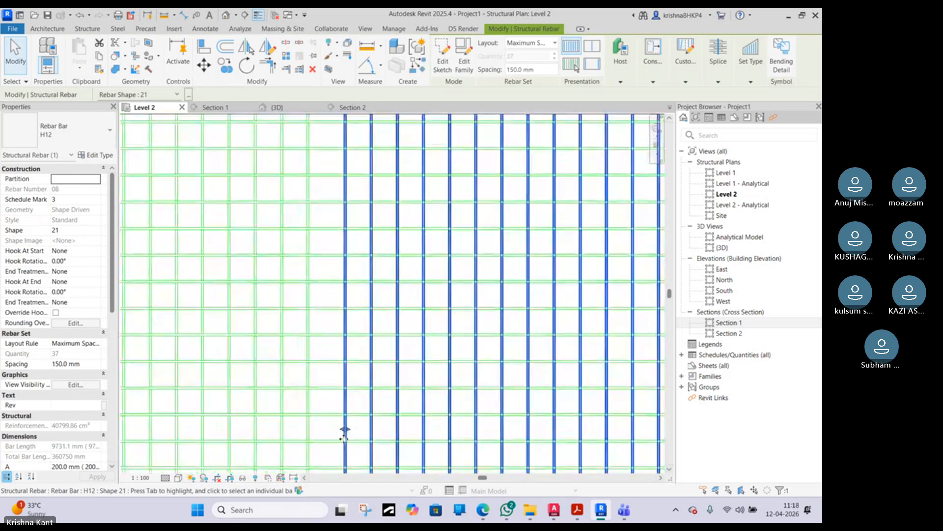
drag(346, 432, 332, 429)
scroll(332, 428, down, 6)
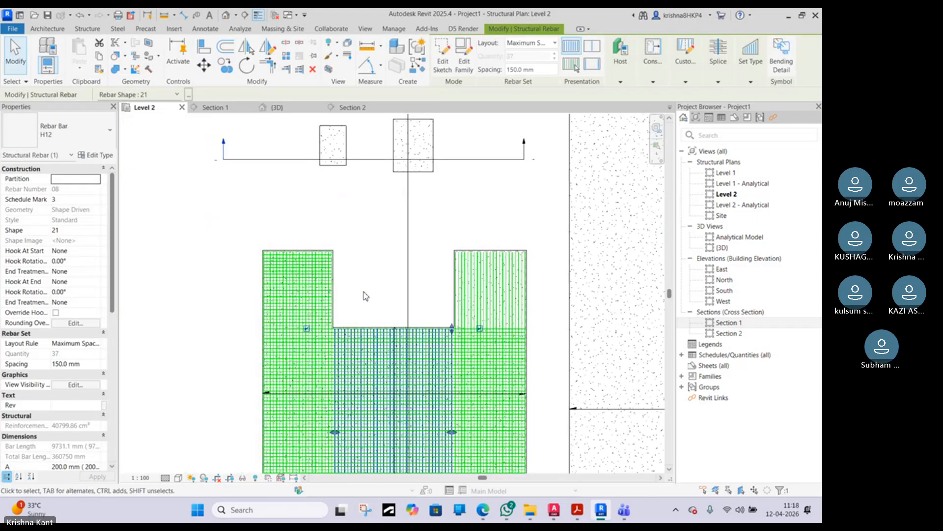
- Lengthen the left leg's vertical bars slightly at their upper ends toward the leg's cover line
click(339, 254)
scroll(339, 254, up, 5)
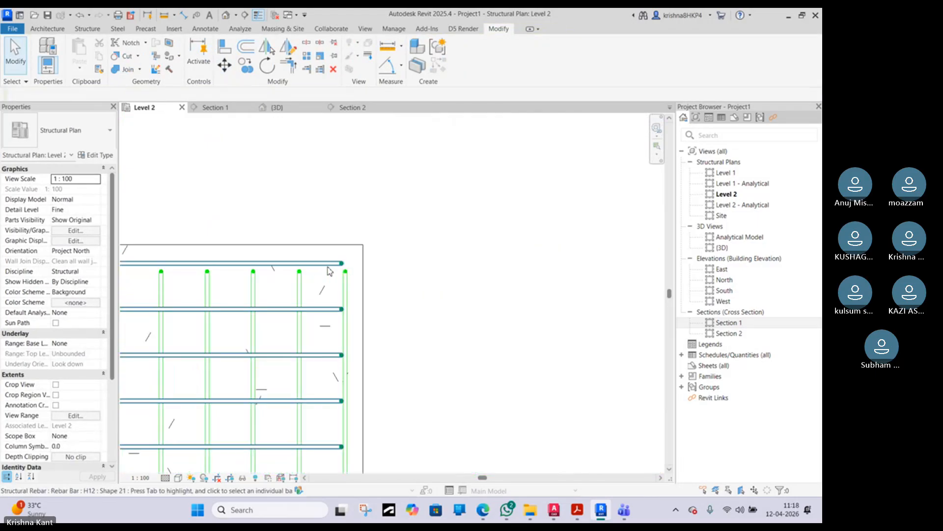
scroll(300, 274, up, 2)
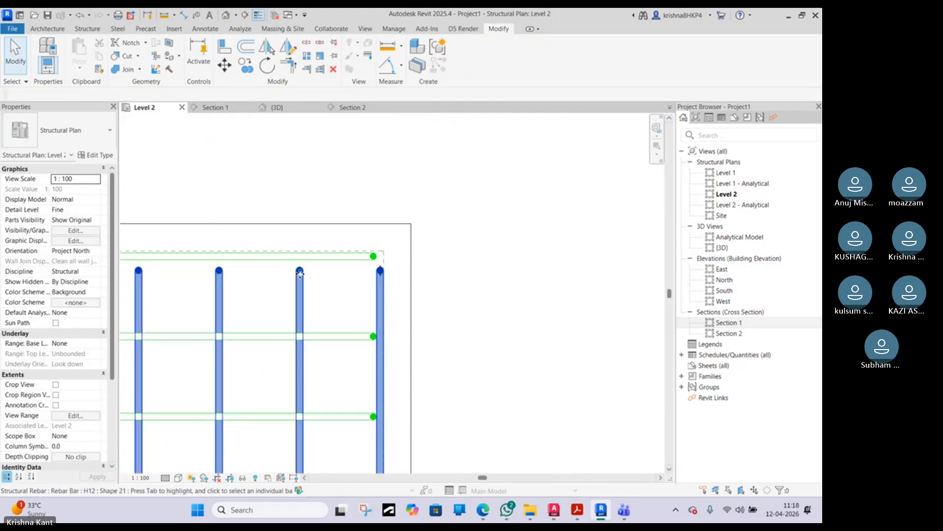
click(300, 273)
scroll(384, 272, down, 1)
scroll(320, 268, up, 2)
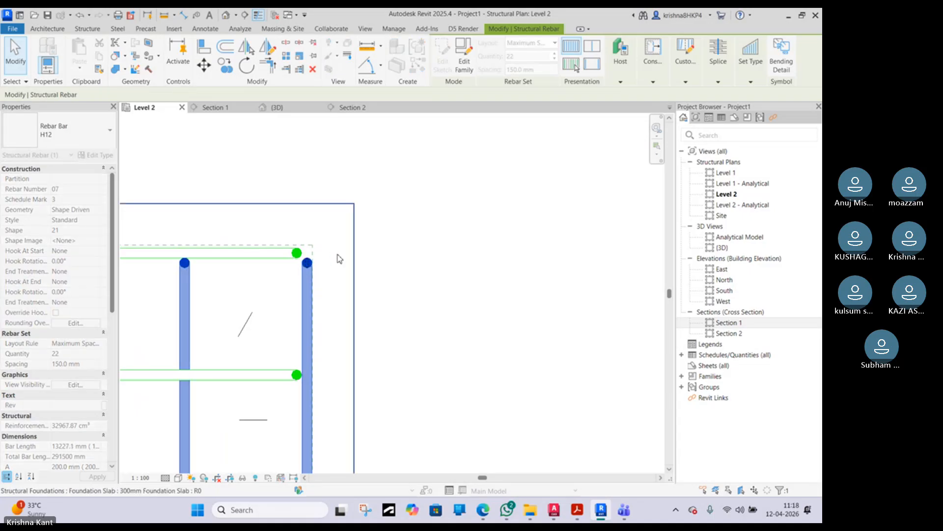
click(369, 279)
scroll(371, 280, down, 3)
scroll(370, 278, down, 5)
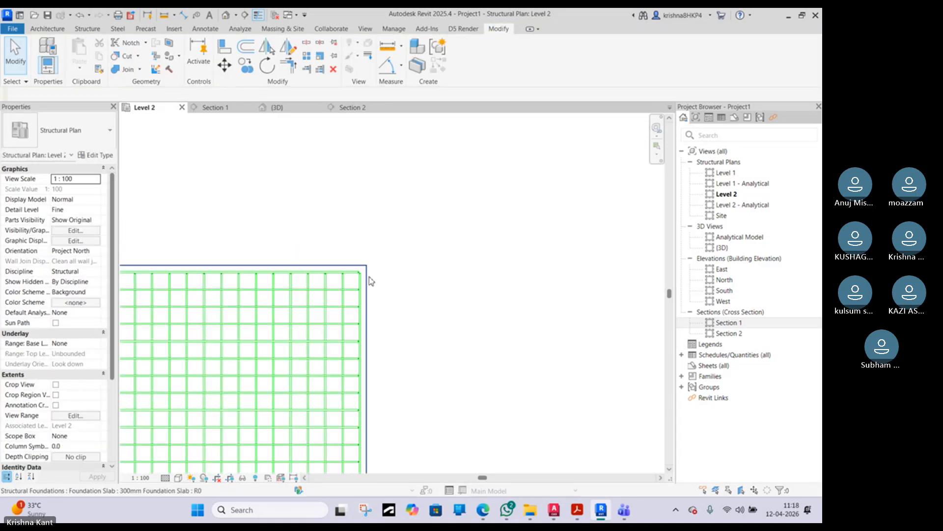
scroll(186, 281, up, 4)
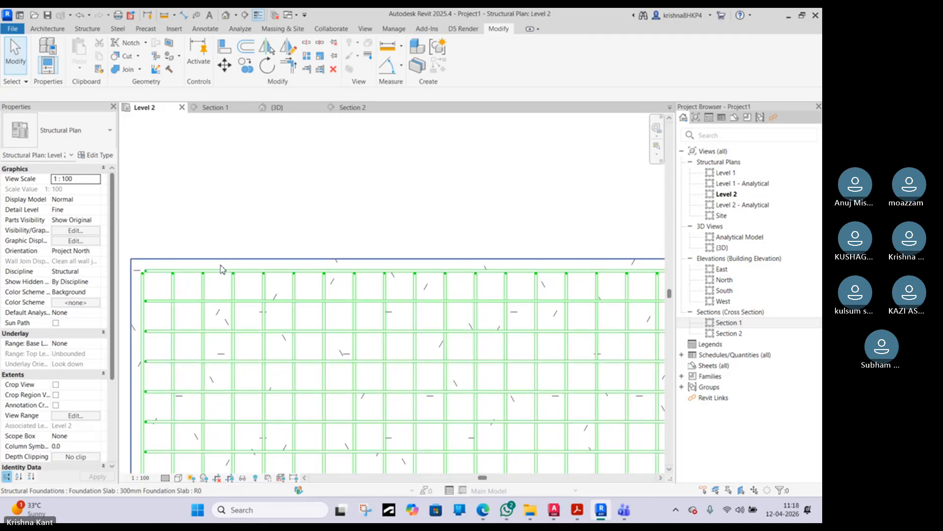
scroll(223, 268, down, 3)
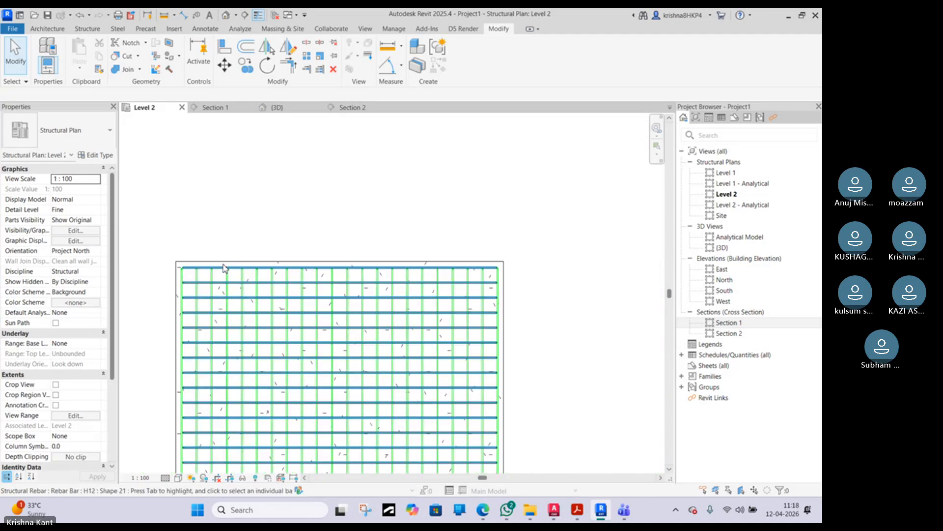
- Examine the left leg's horizontal rebar set in the 3D view
click(295, 108)
scroll(395, 295, up, 2)
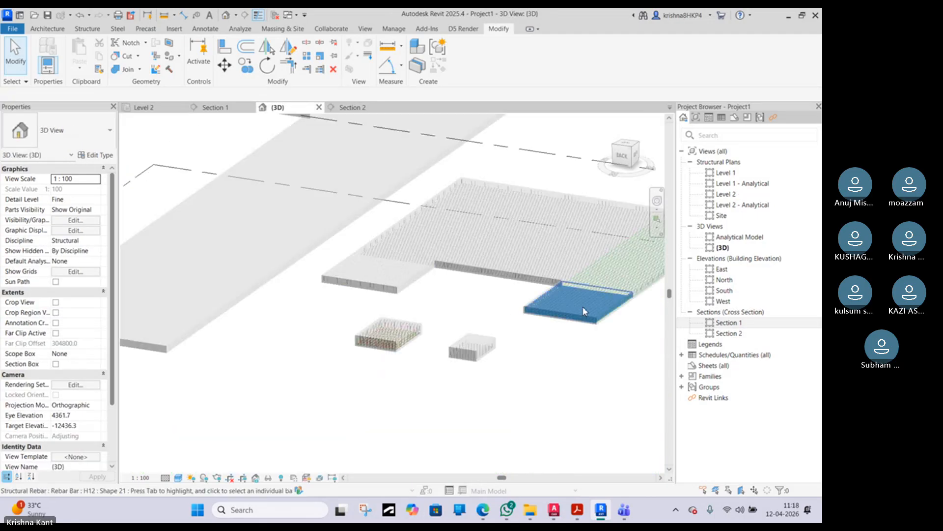
scroll(584, 309, up, 2)
click(470, 282)
scroll(452, 285, up, 2)
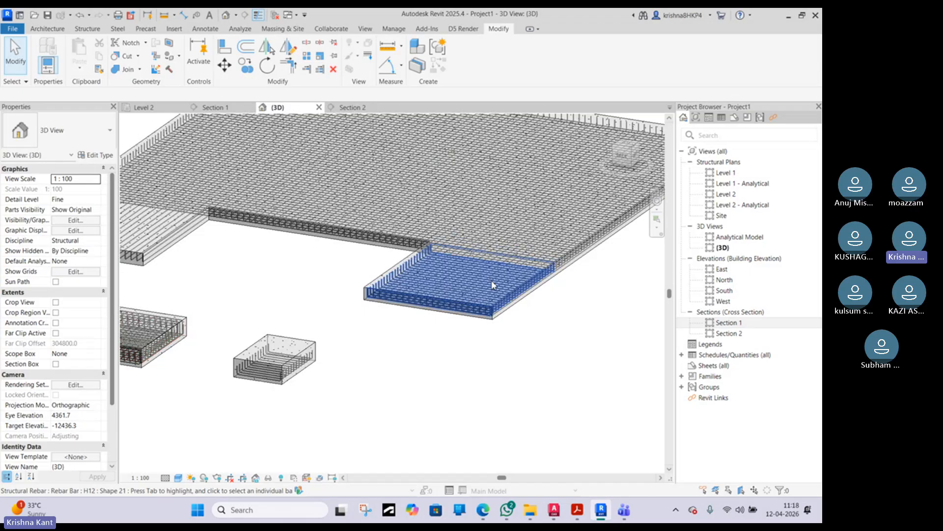
click(443, 286)
scroll(456, 341, up, 3)
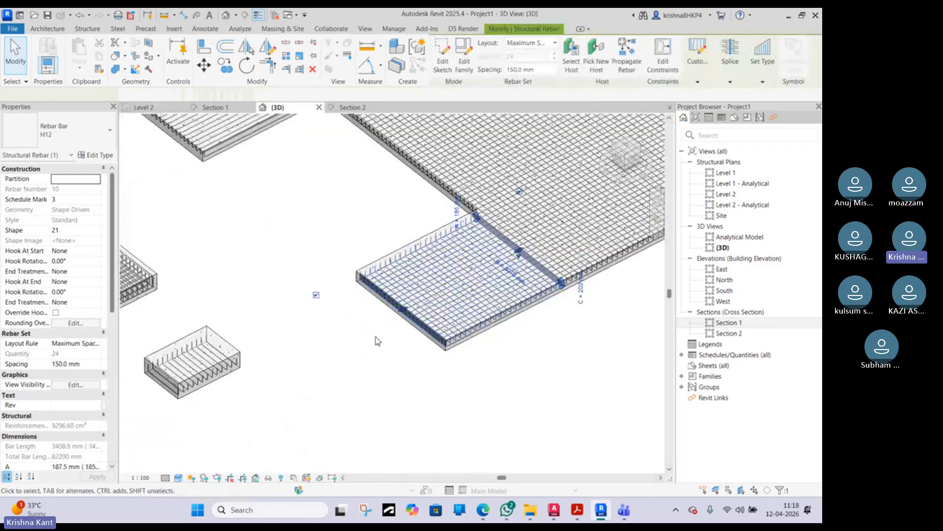
click(377, 340)
scroll(398, 275, up, 3)
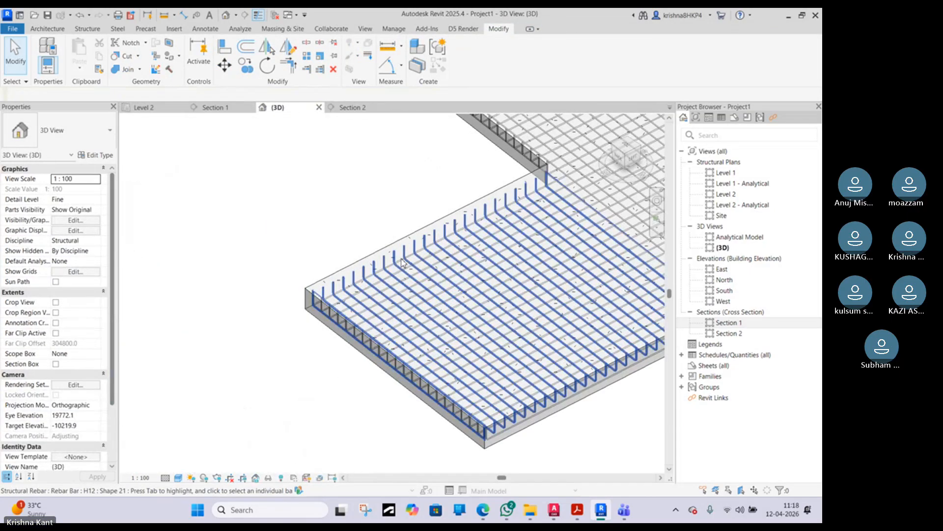
- Copy the left leg's horizontal rebar set to the right leg in the Level 2 plan, from upper-left corner to upper-left corner
click(401, 259)
scroll(401, 259, down, 3)
middle_drag(305, 234, 379, 312)
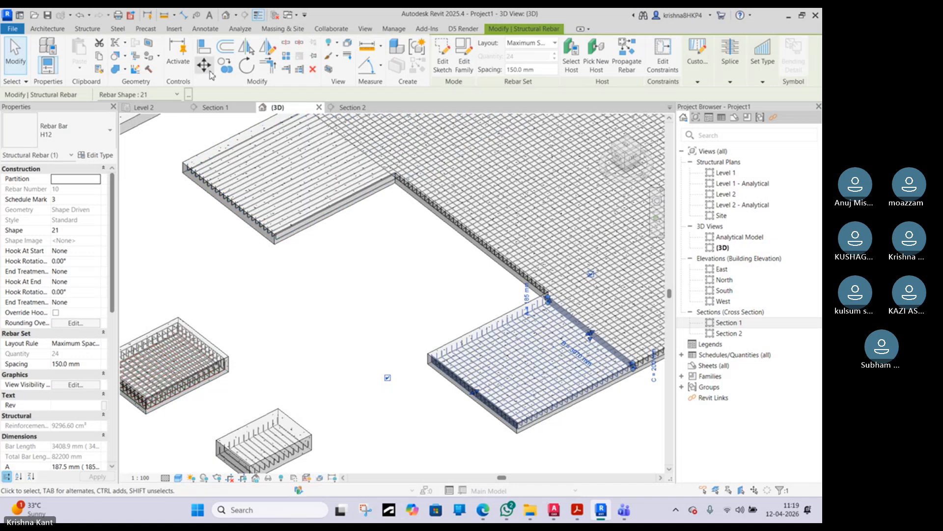
click(147, 108)
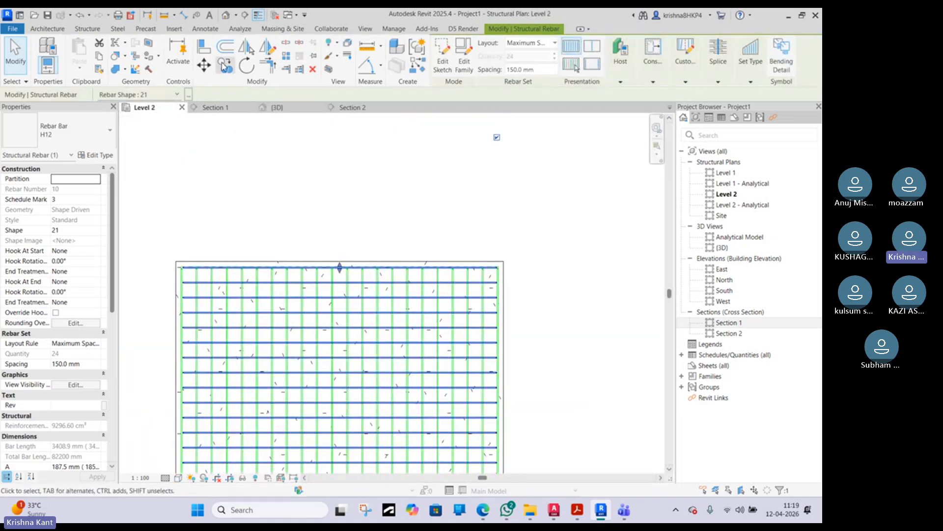
click(177, 262)
scroll(250, 261, down, 5)
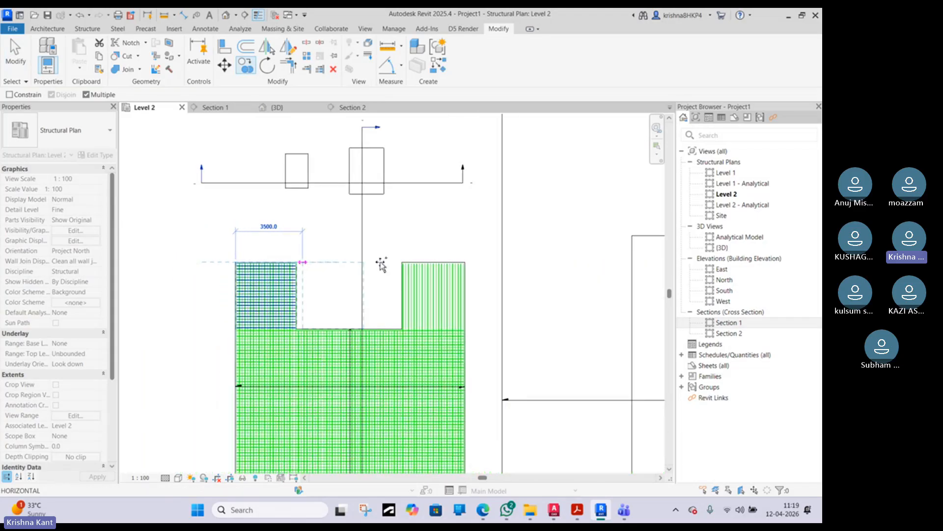
scroll(389, 262, up, 2)
scroll(408, 266, up, 3)
click(412, 257)
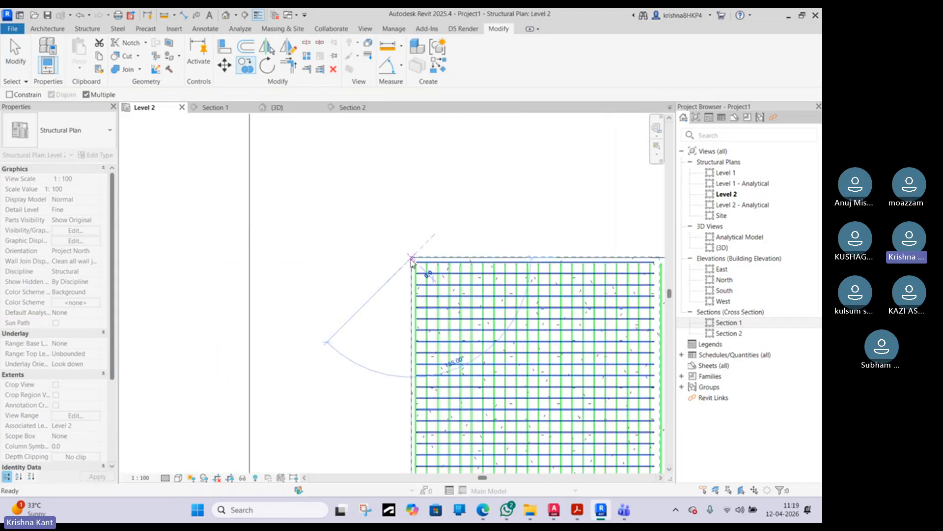
scroll(327, 220, down, 3)
key(Escape)
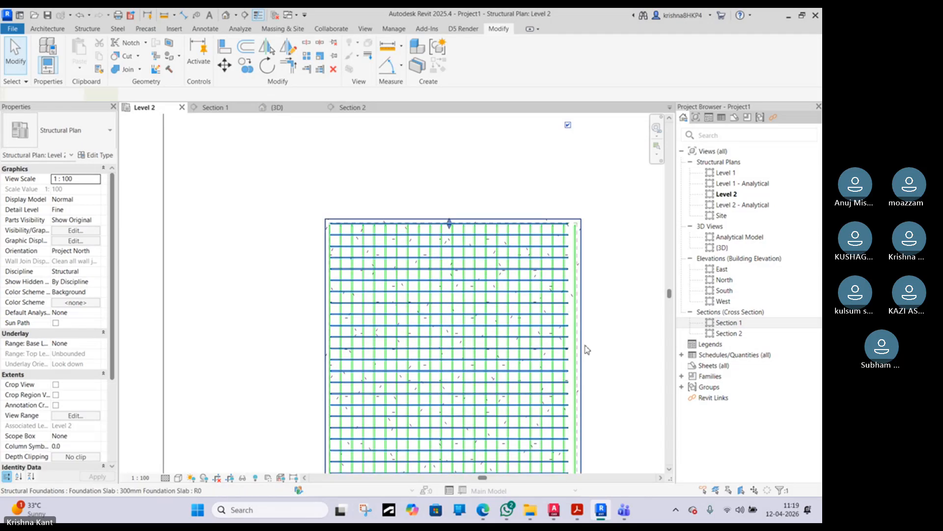
- Lengthen the copied horizontal bars in the right leg to its outer cover line
click(569, 348)
scroll(521, 319, up, 4)
scroll(498, 402, up, 1)
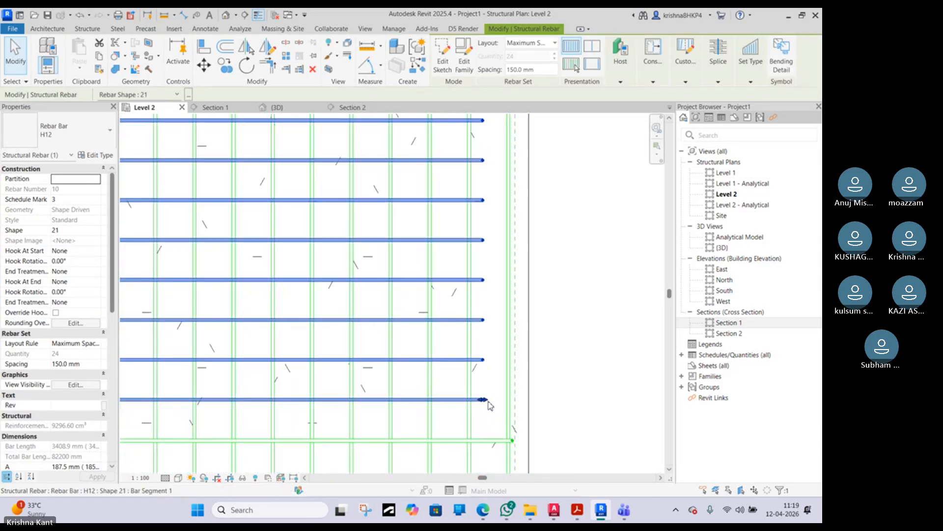
drag(489, 402, 513, 402)
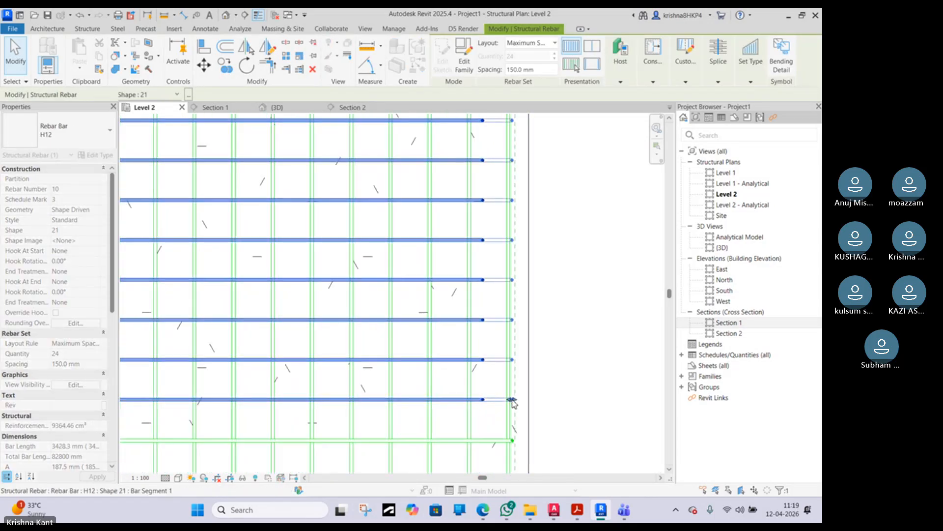
key(Escape)
scroll(407, 347, down, 5)
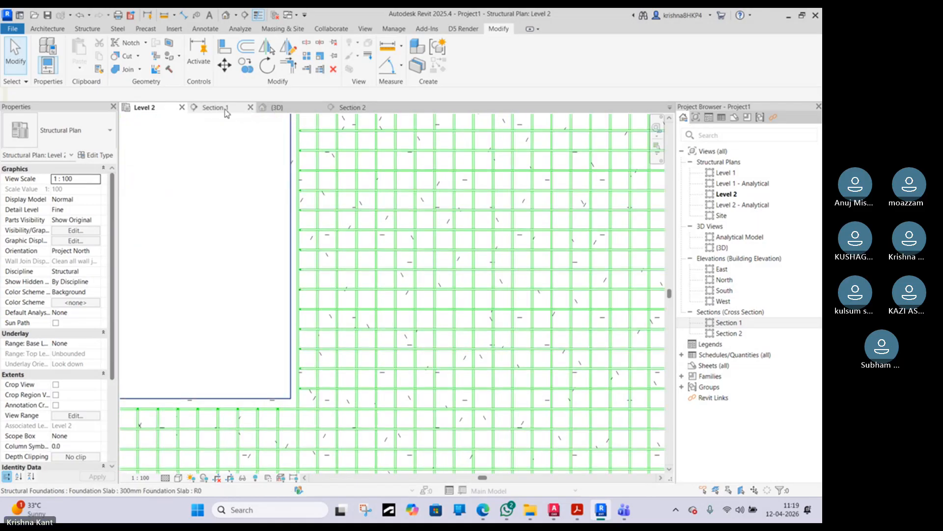
- Check the right leg's copied rebar set in the 3D view from several angles
click(293, 109)
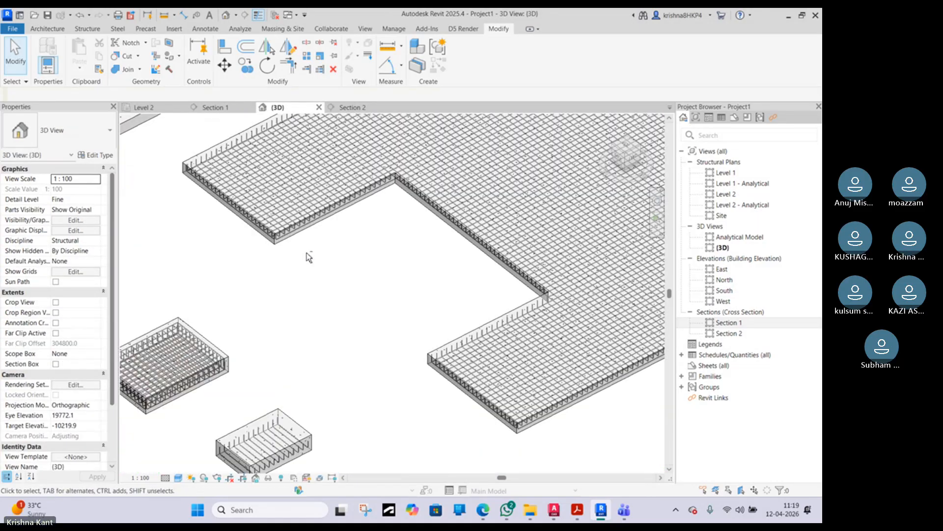
scroll(236, 269, up, 3)
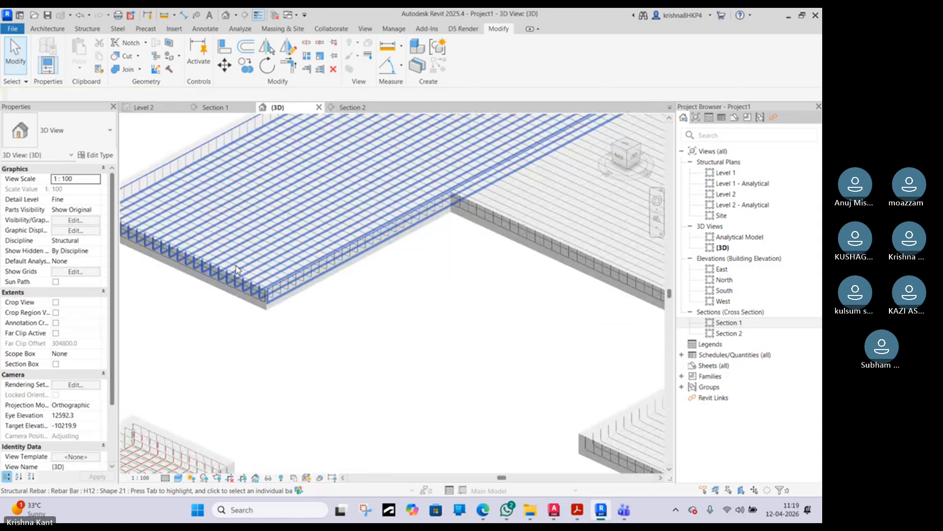
click(278, 288)
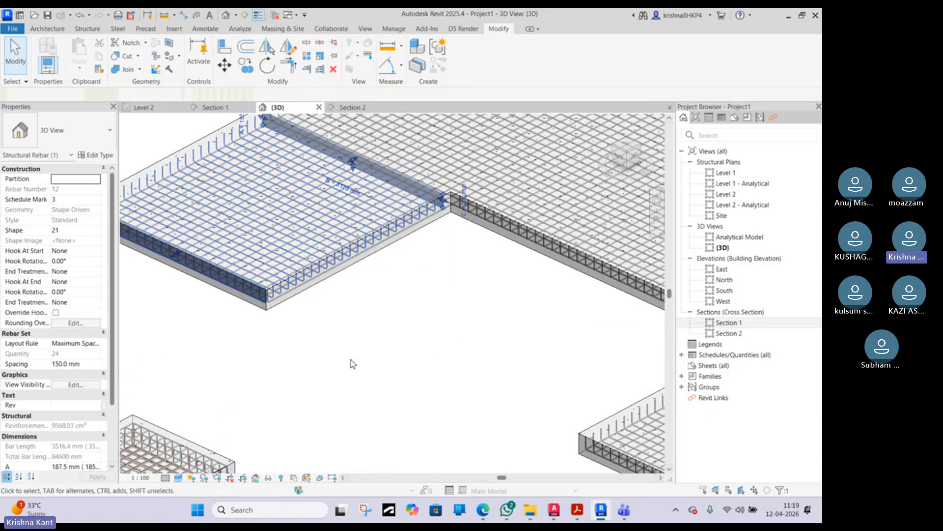
scroll(353, 357, down, 2)
key(Caps_Lock)
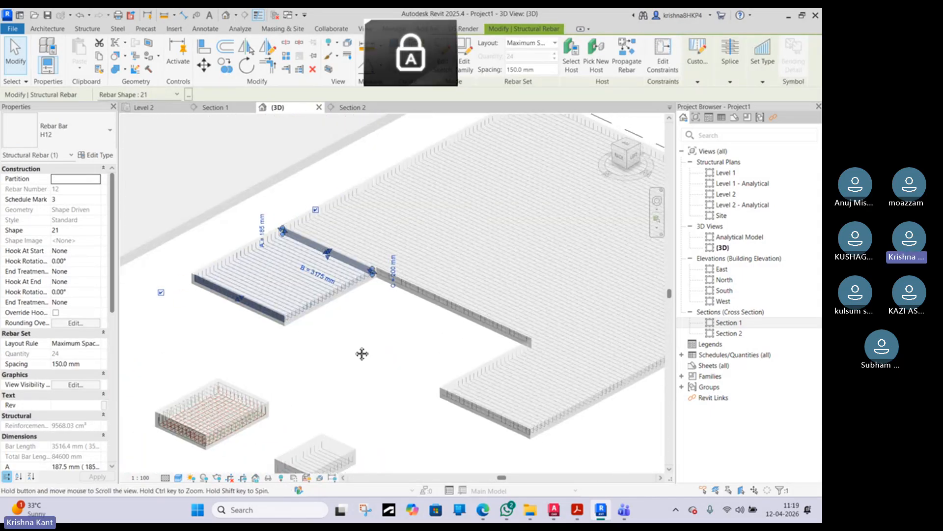
key(Caps_Lock)
shift+middle_drag(360, 362, 307, 369)
shift+middle_drag(250, 374, 253, 372)
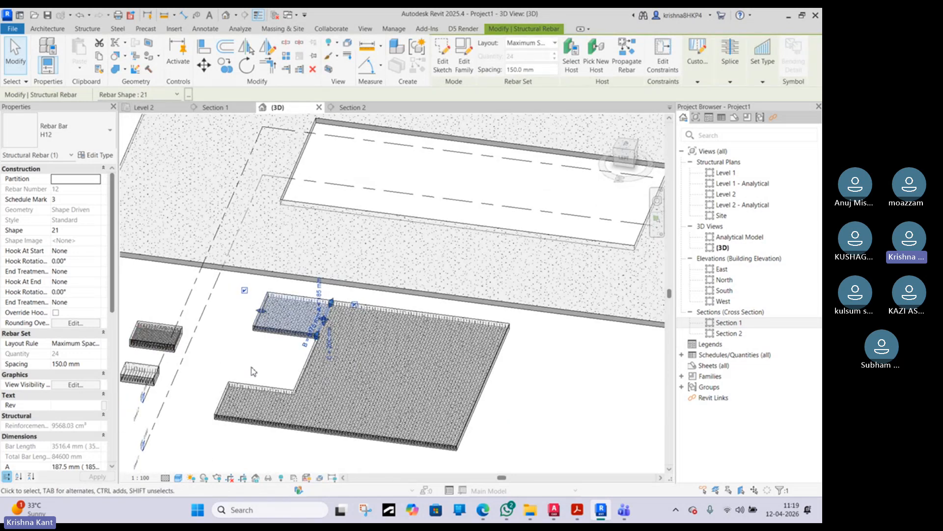
- Examine where the right leg's bars meet the main slab's bars at the notch, highlighting both rebar sets
scroll(309, 312, up, 8)
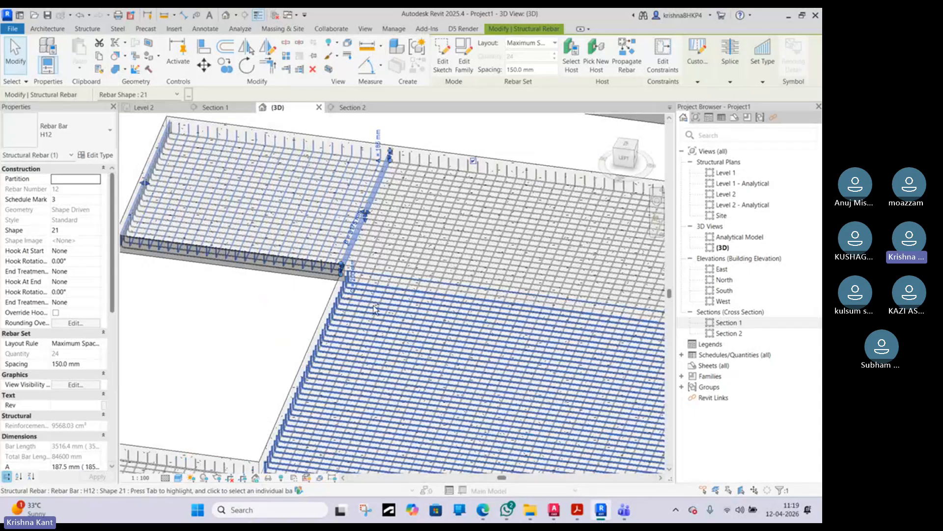
ctrl+click(362, 366)
middle_drag(329, 270, 330, 274)
scroll(330, 273, down, 4)
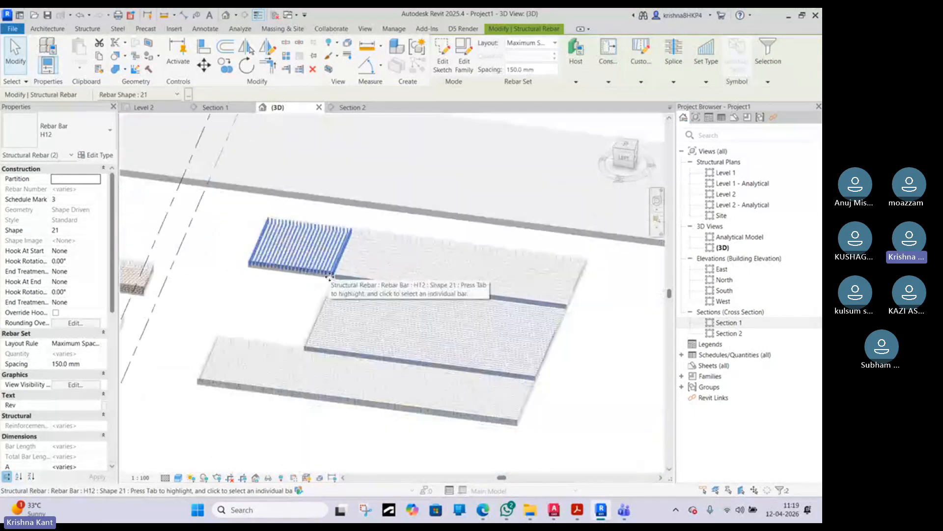
click(242, 326)
key(Caps_Lock)
middle_drag(245, 329, 279, 302)
key(Caps_Lock)
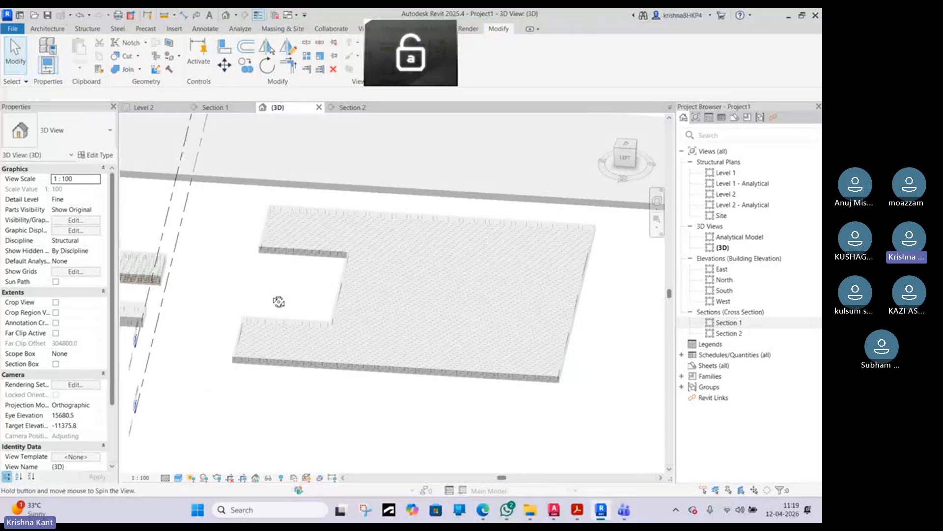
- Mirror all the slab's rebar sets, without the foundation slab, as a copy about a horizontal mid-depth axis in Section 2
shift+middle_drag(278, 301, 295, 280)
drag(225, 368, 611, 201)
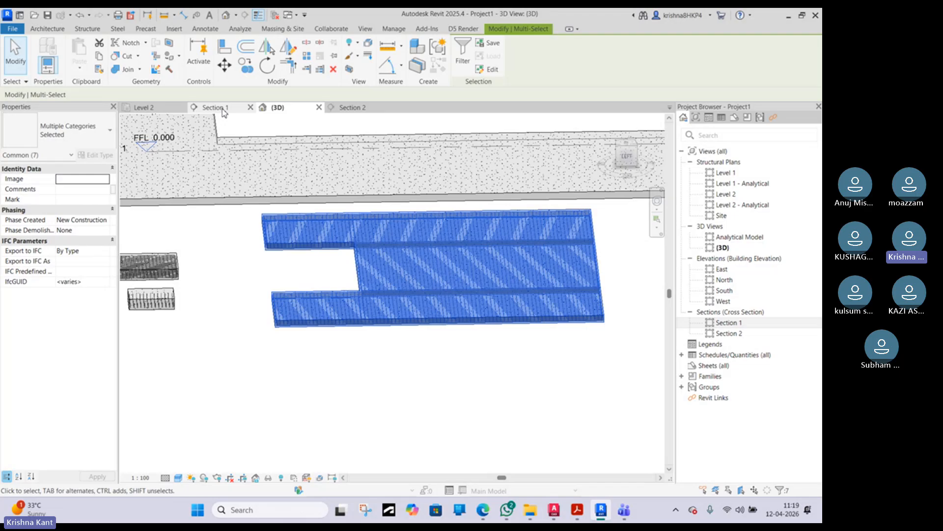
click(350, 107)
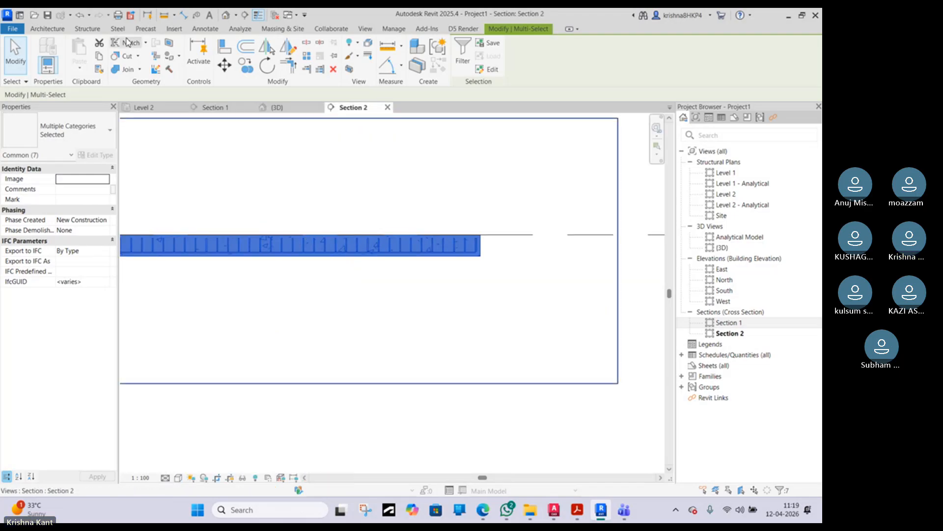
scroll(481, 256, up, 3)
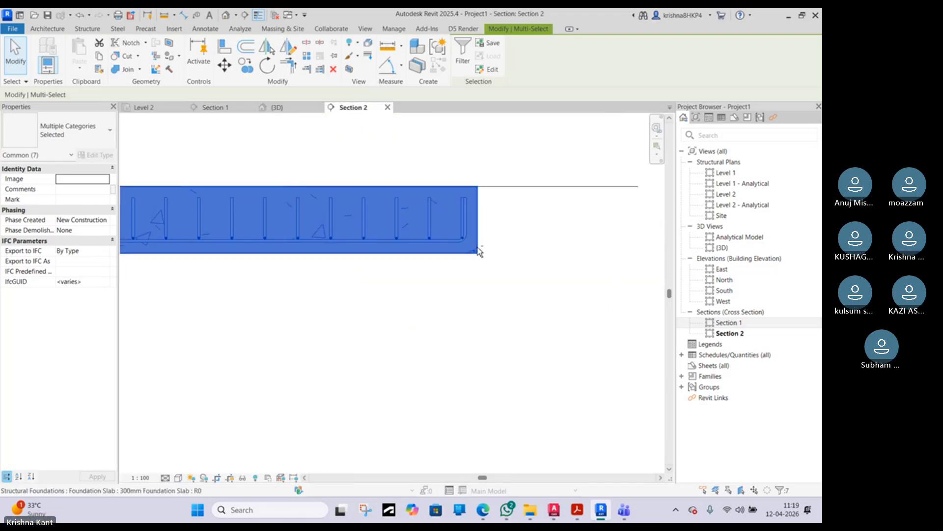
shift+click(478, 223)
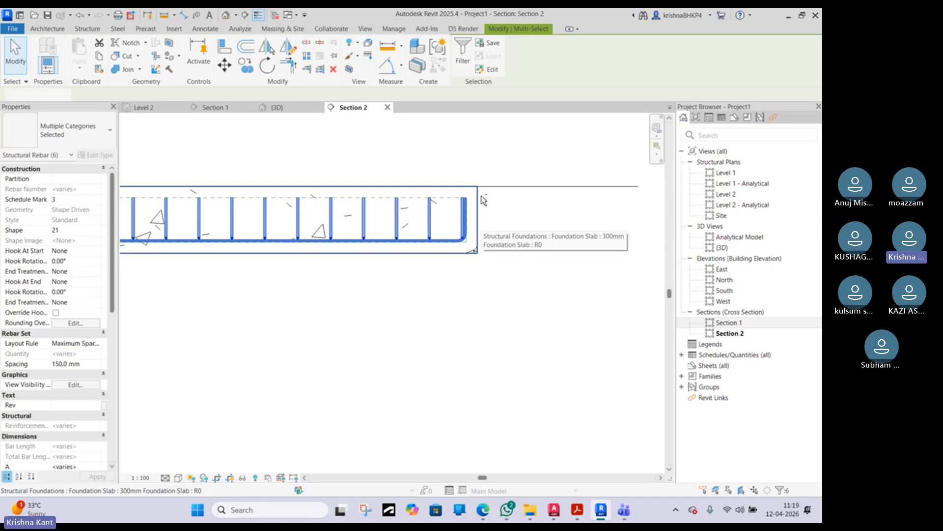
scroll(467, 234, up, 2)
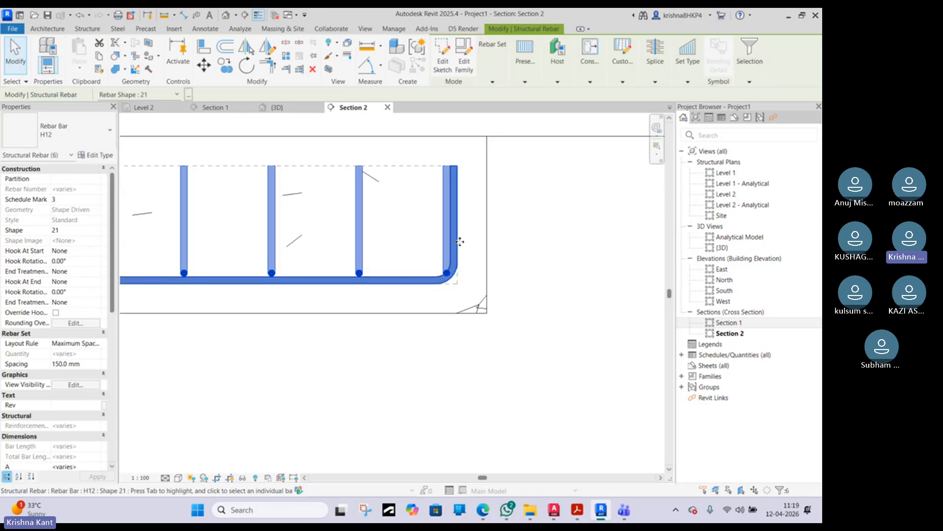
scroll(459, 242, down, 3)
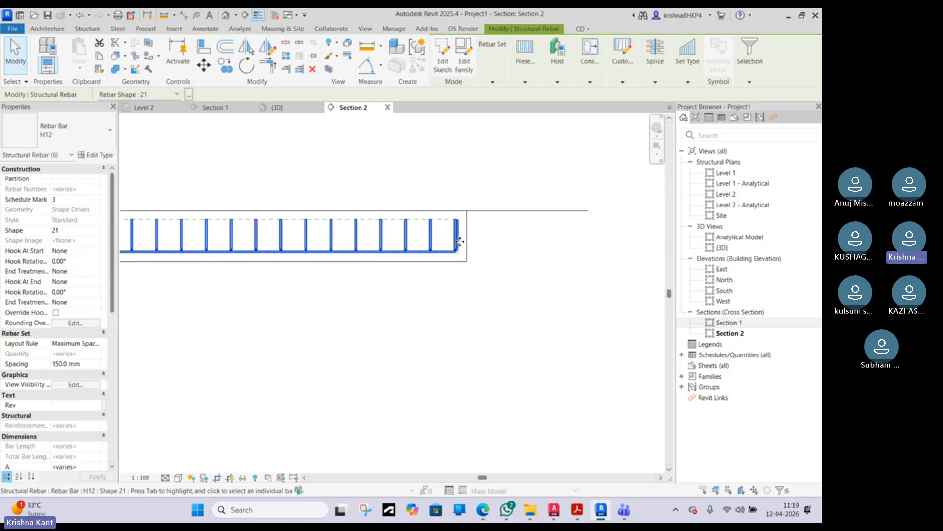
click(267, 49)
scroll(448, 235, up, 3)
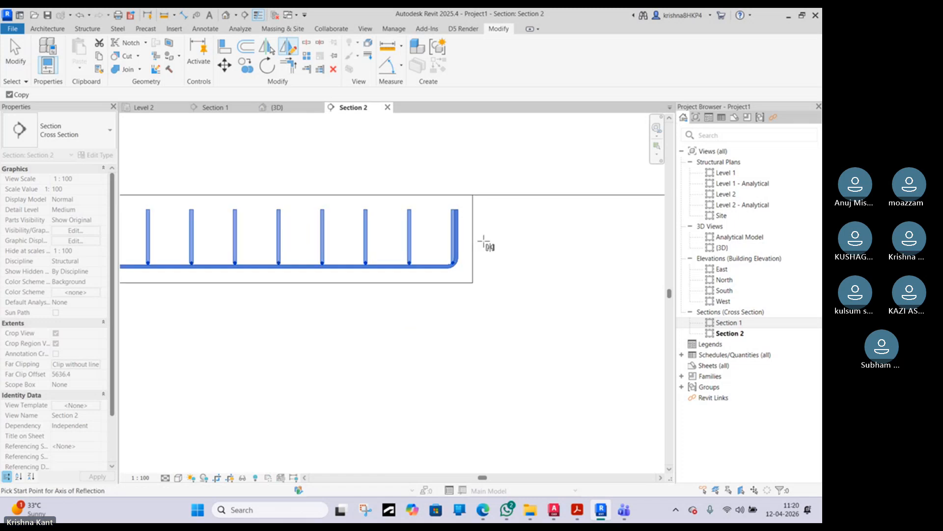
click(465, 238)
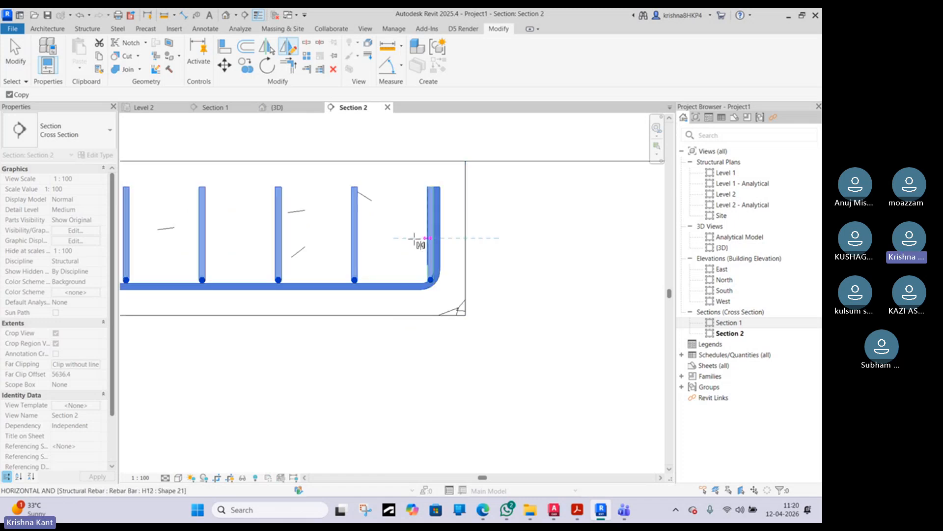
click(398, 238)
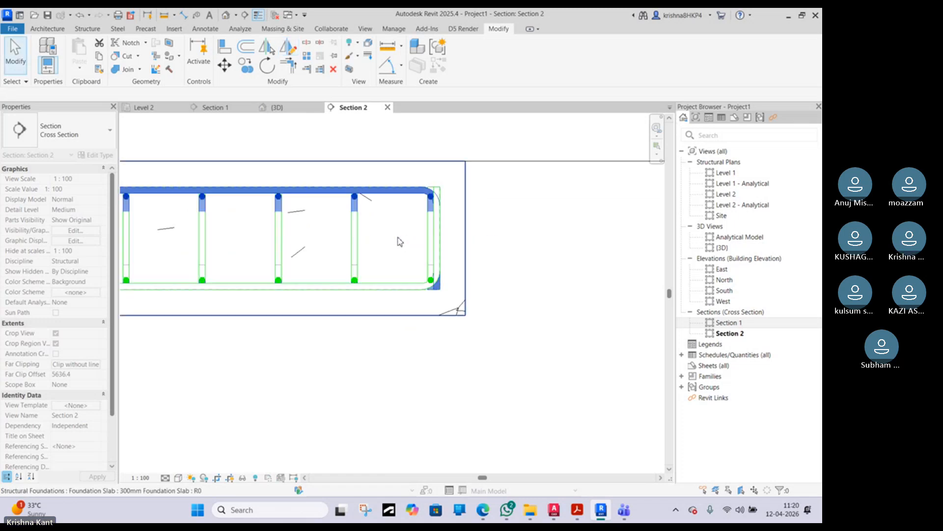
key(Escape)
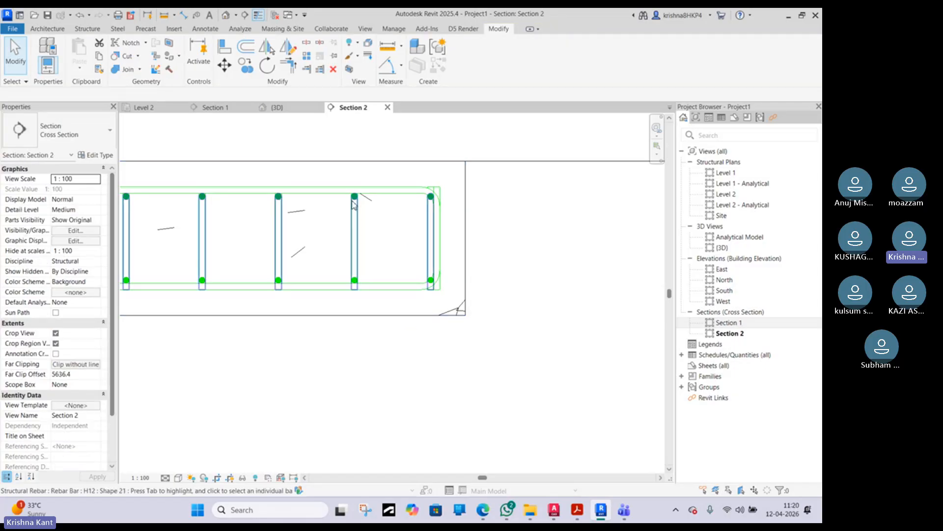
- Shorten the mirrored top bar set so its vertical end leg sits just inside the bottom bars' end leg
click(445, 213)
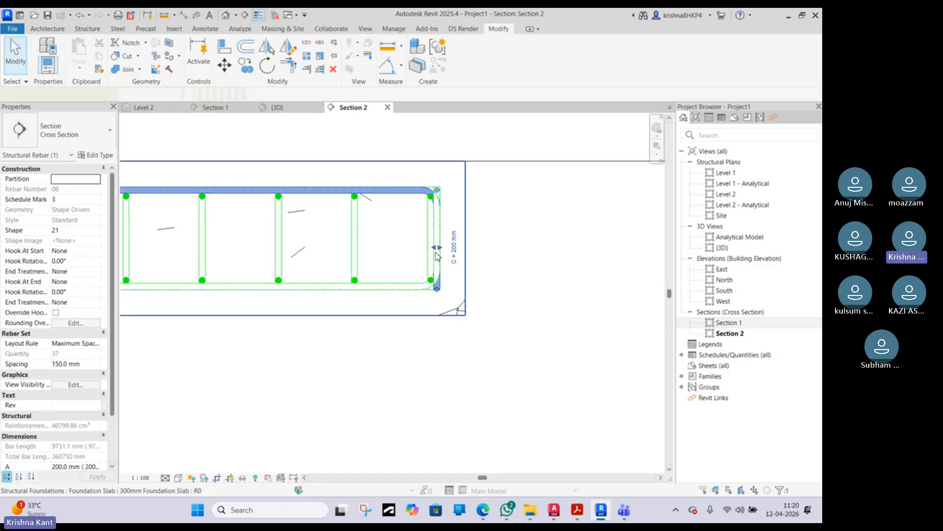
scroll(444, 224, up, 2)
drag(432, 253, 413, 264)
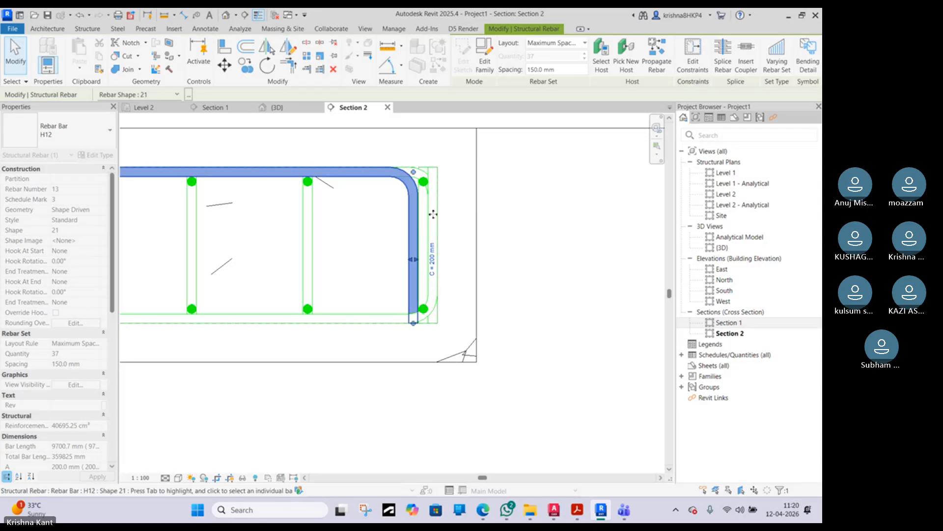
key(Escape)
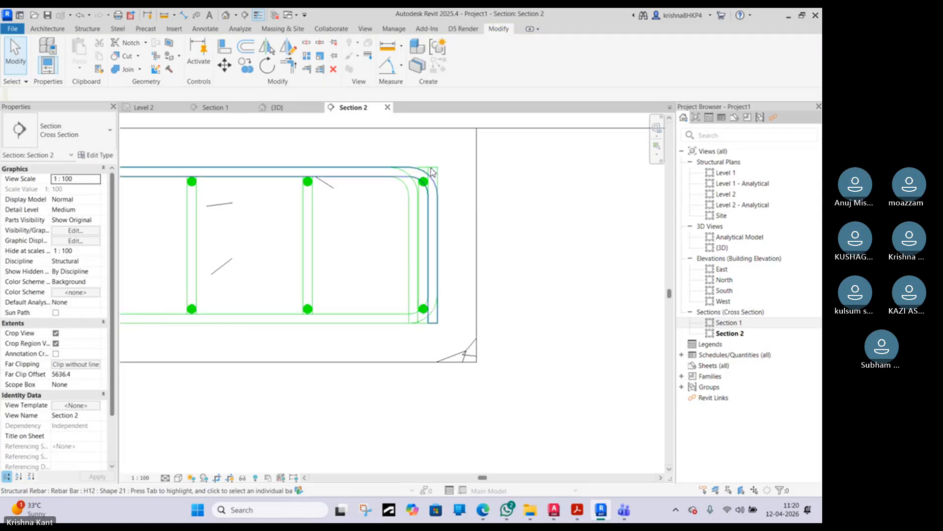
- Check the top and bottom rebar layers across the slab and both legs in the 3D view from several angles
click(287, 107)
shift+middle_drag(338, 217, 282, 225)
scroll(281, 227, up, 5)
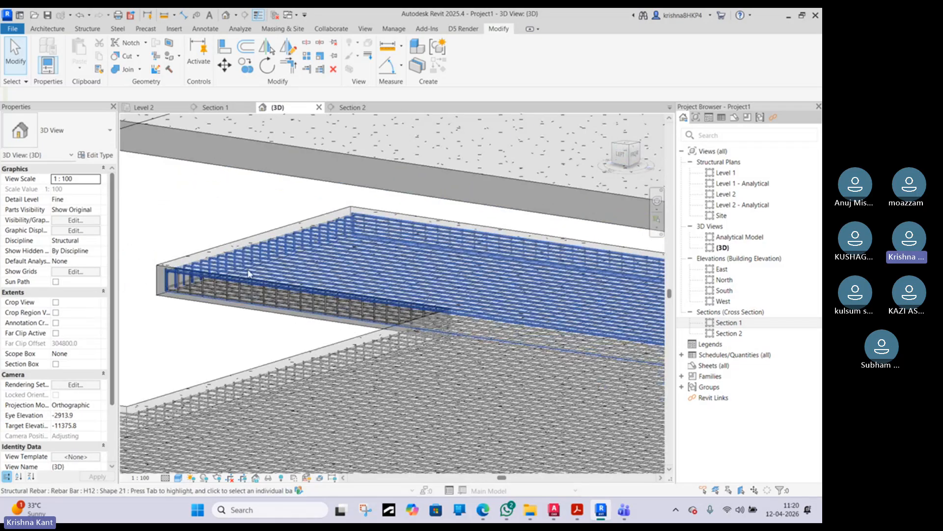
shift+middle_drag(240, 274, 484, 366)
scroll(287, 316, up, 5)
scroll(390, 264, down, 4)
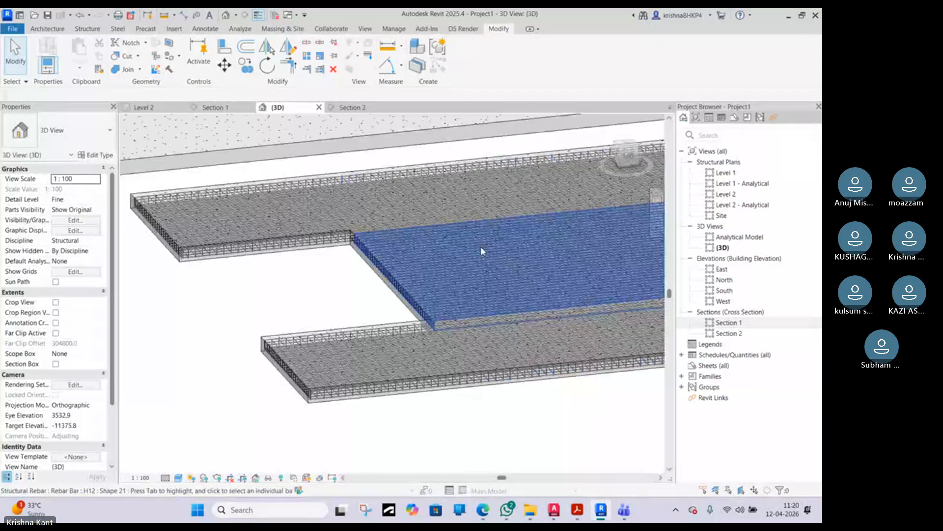
middle_drag(480, 246, 326, 247)
scroll(326, 249, down, 2)
shift+middle_drag(436, 309, 341, 344)
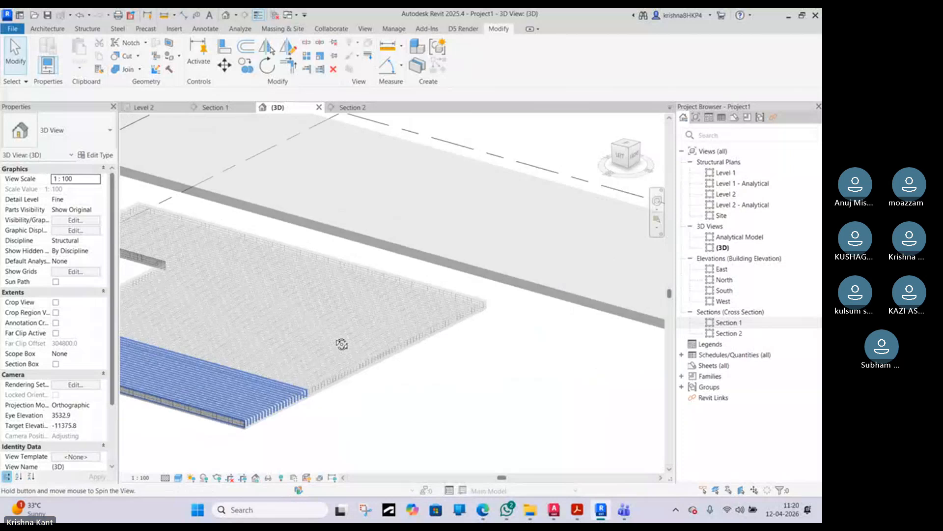
middle_drag(415, 338, 527, 293)
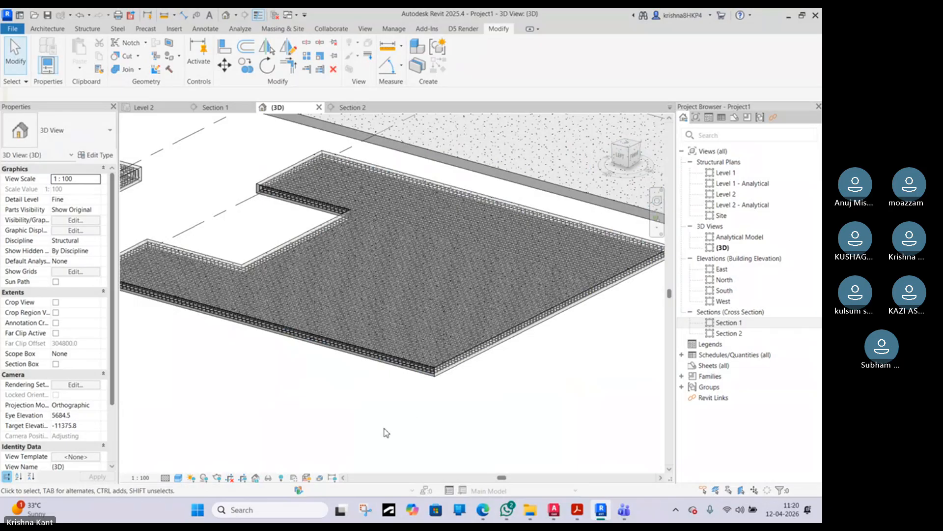
scroll(387, 433, down, 3)
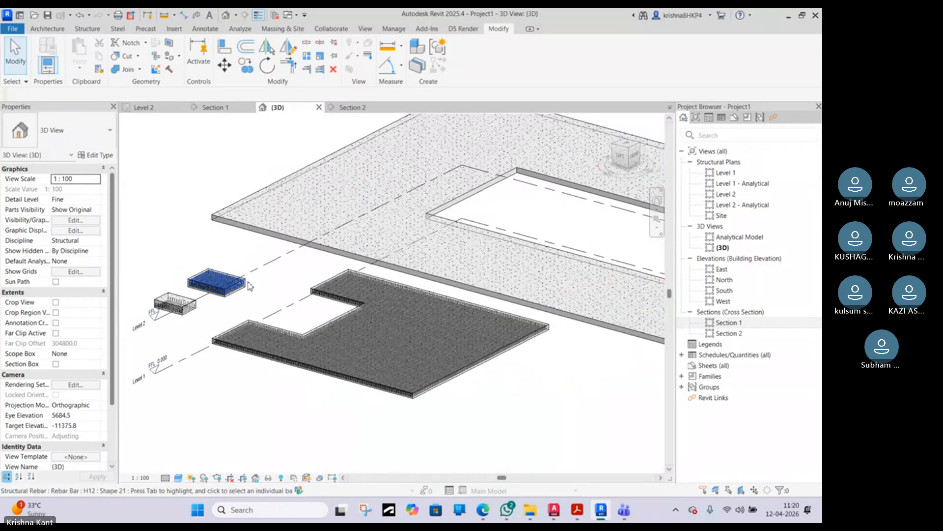
- Switch to the SP 34 reinforcement handbook PDF in Edge and review the isolated, rectangular and combined column footing details
click(492, 516)
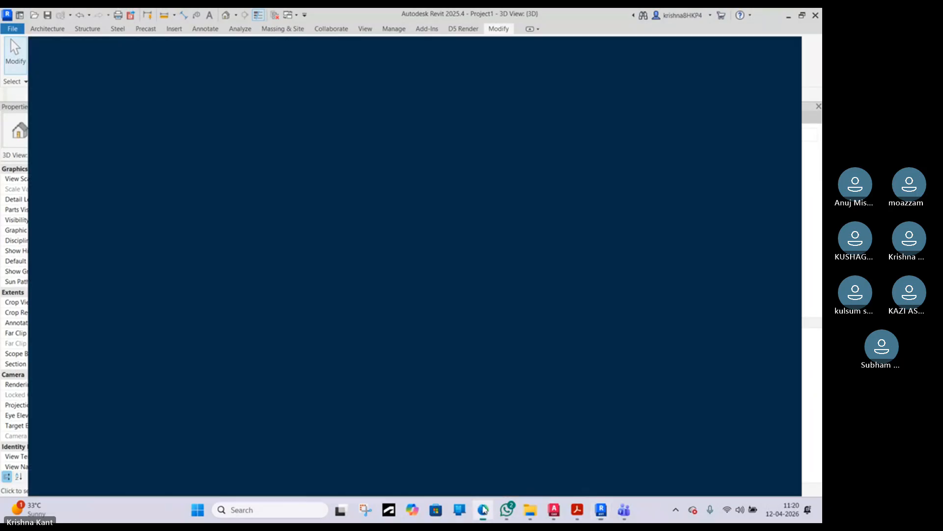
scroll(373, 317, down, 10)
scroll(374, 317, up, 5)
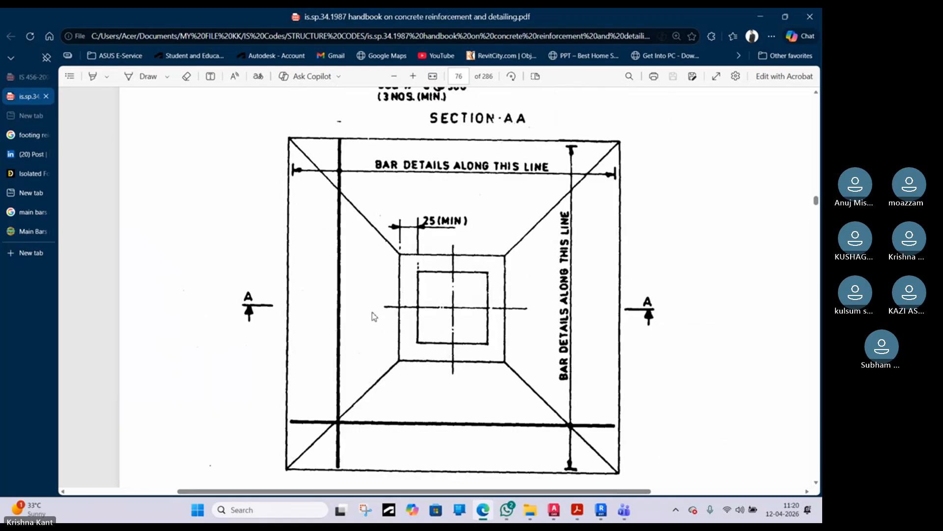
scroll(374, 316, down, 15)
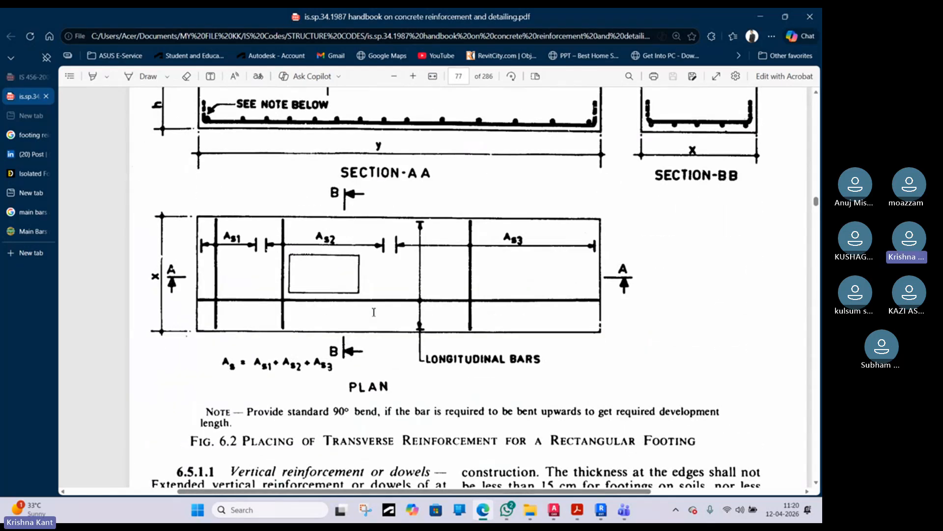
scroll(373, 311, down, 20)
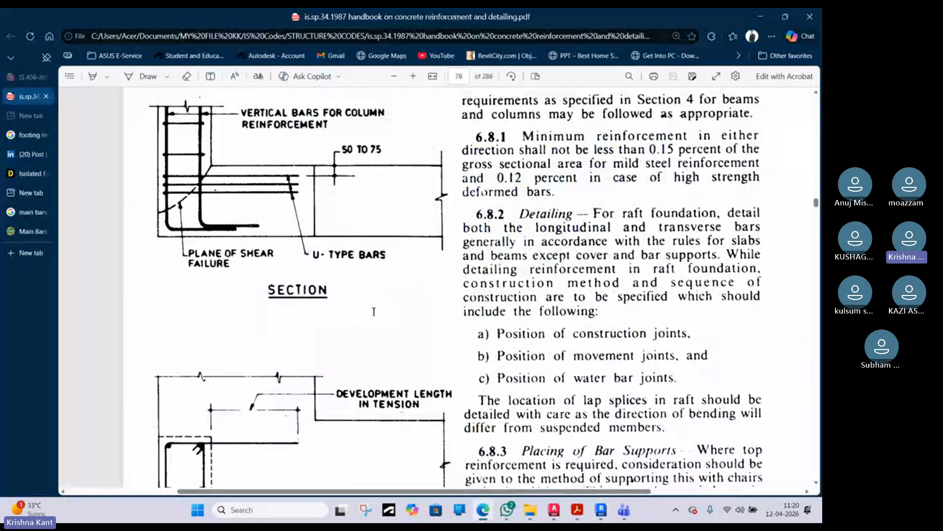
scroll(373, 311, down, 15)
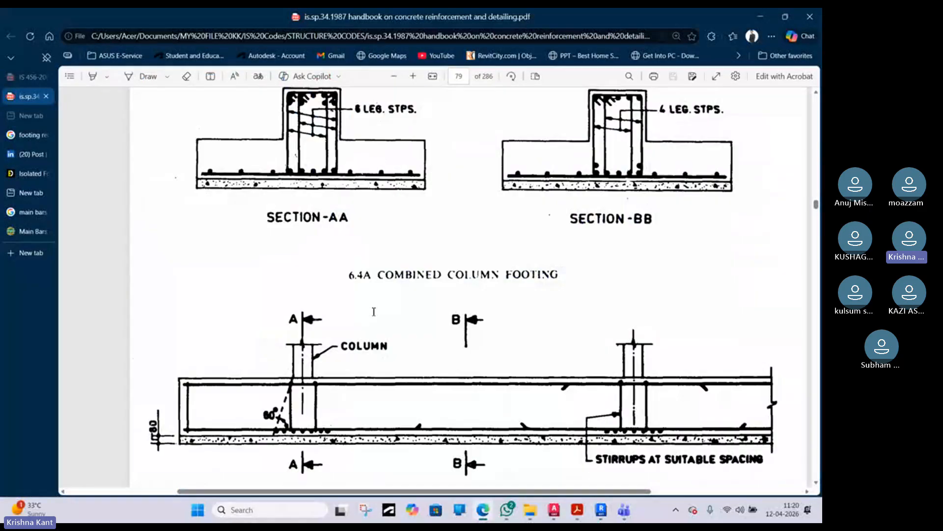
scroll(374, 311, down, 2)
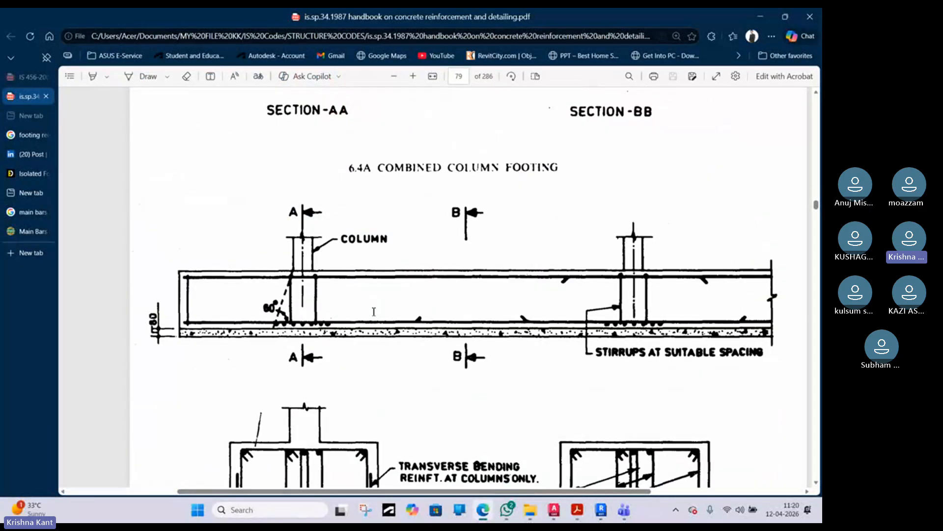
scroll(393, 211, up, 4)
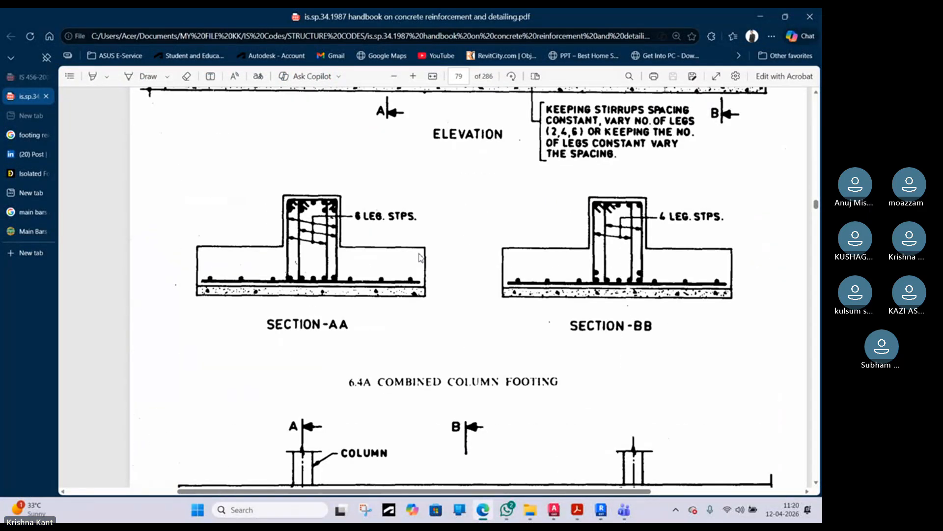
scroll(412, 287, down, 3)
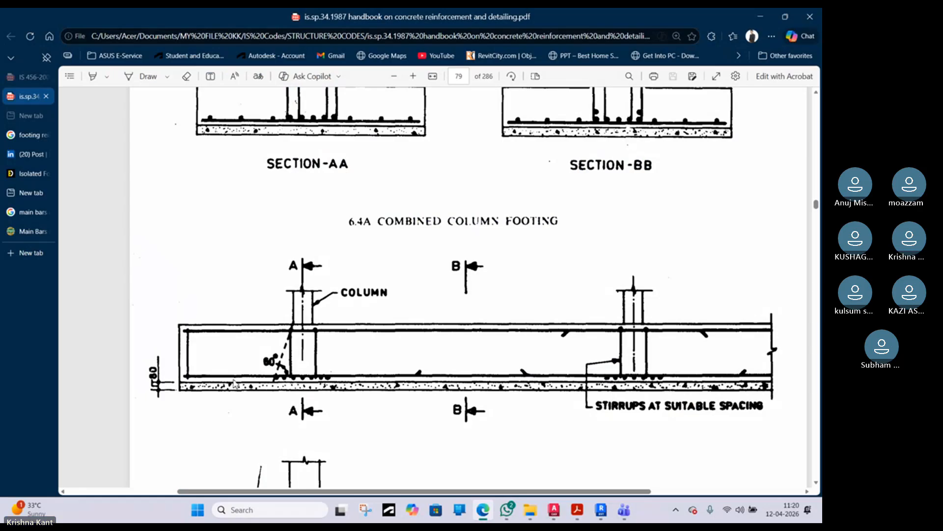
scroll(540, 387, down, 14)
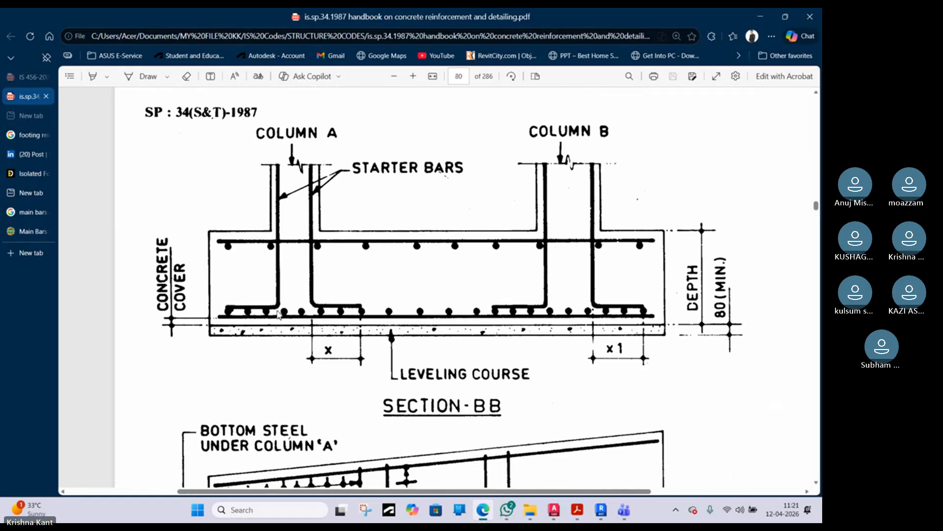
scroll(276, 316, down, 3)
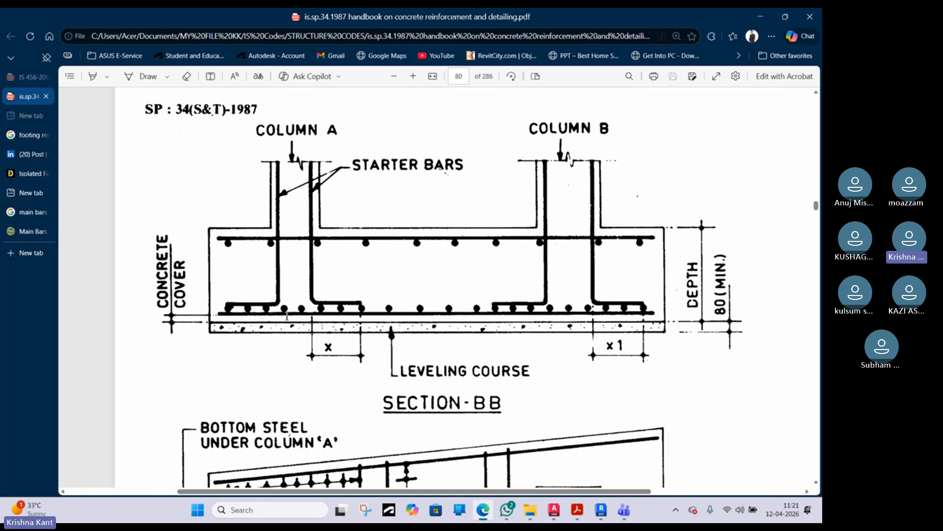
- Review the handbook's strip footing, precast pile, bored pile and pile cap reinforcement details
scroll(286, 315, down, 20)
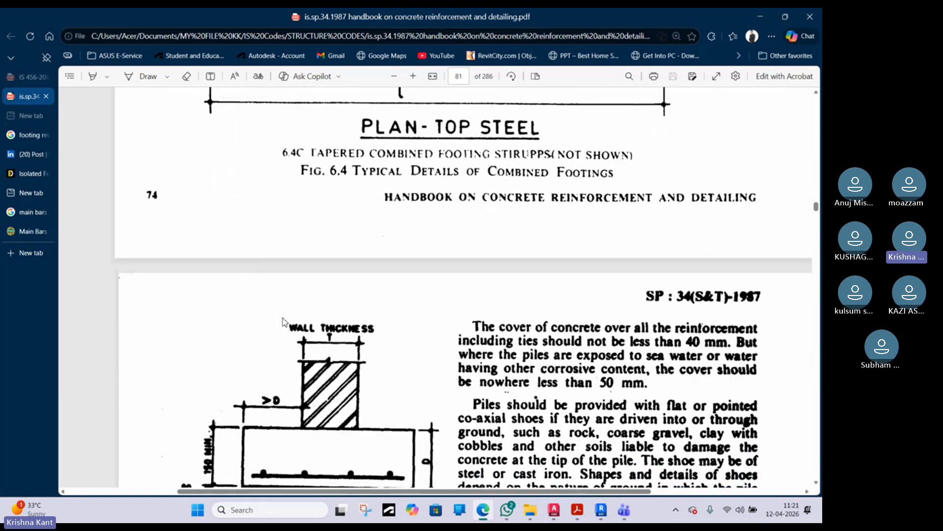
scroll(285, 322, up, 2)
scroll(285, 322, down, 18)
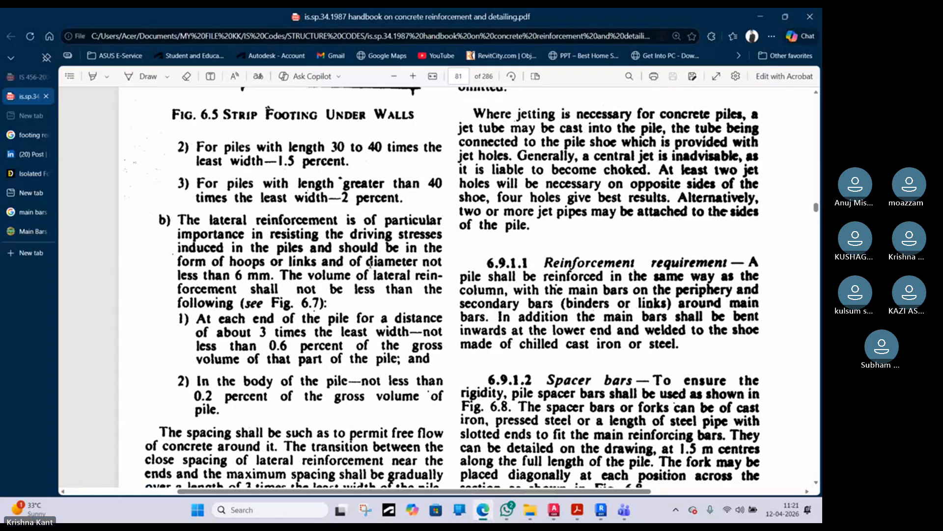
scroll(368, 266, up, 4)
scroll(371, 264, down, 20)
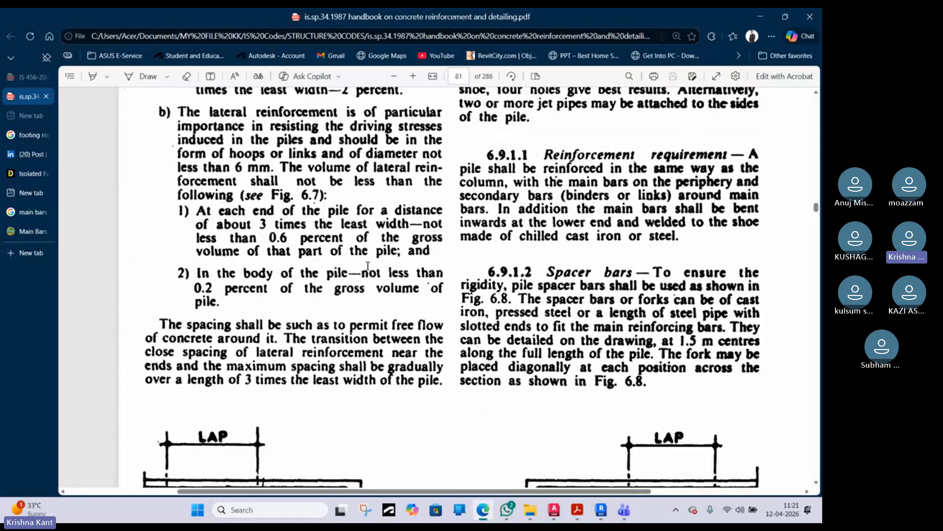
scroll(362, 270, down, 15)
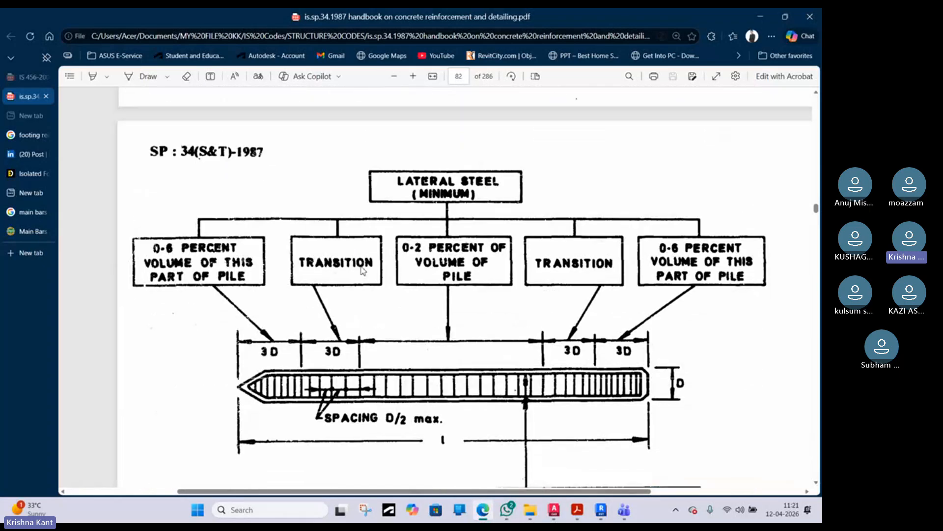
scroll(361, 269, down, 20)
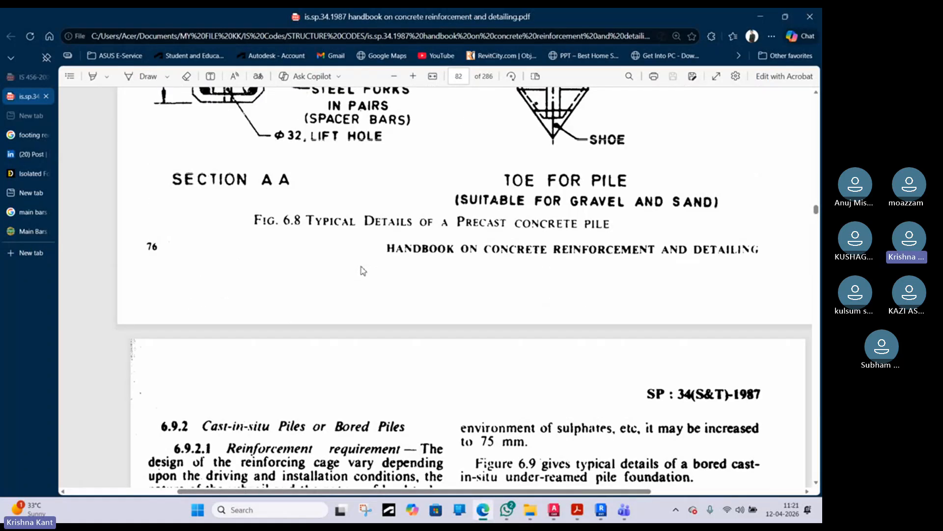
scroll(361, 267, up, 9)
scroll(361, 268, up, 6)
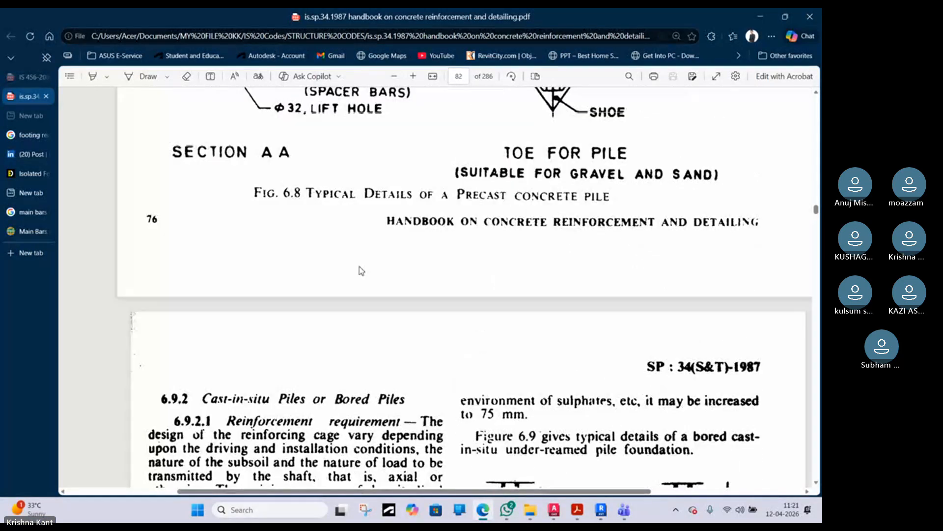
ctrl+scroll(361, 269, down, 3)
scroll(361, 270, down, 3)
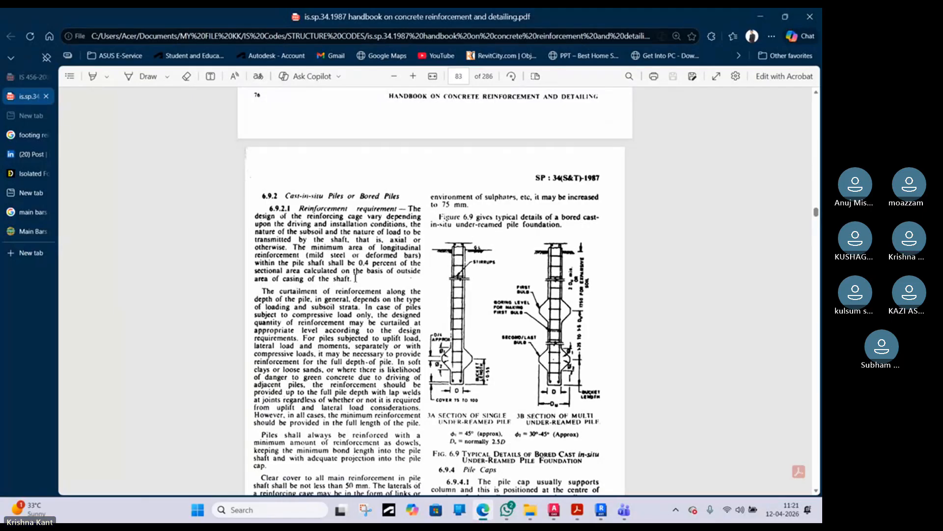
scroll(373, 301, down, 10)
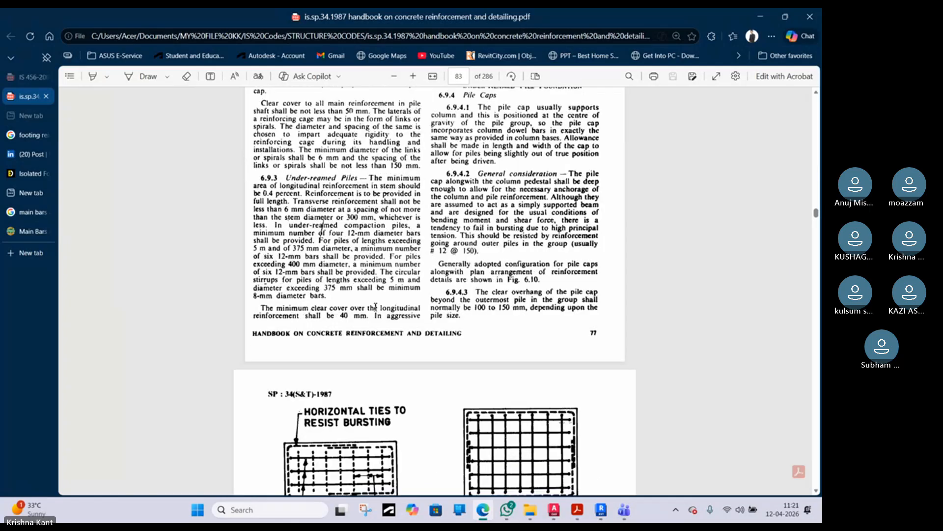
scroll(229, 241, down, 2)
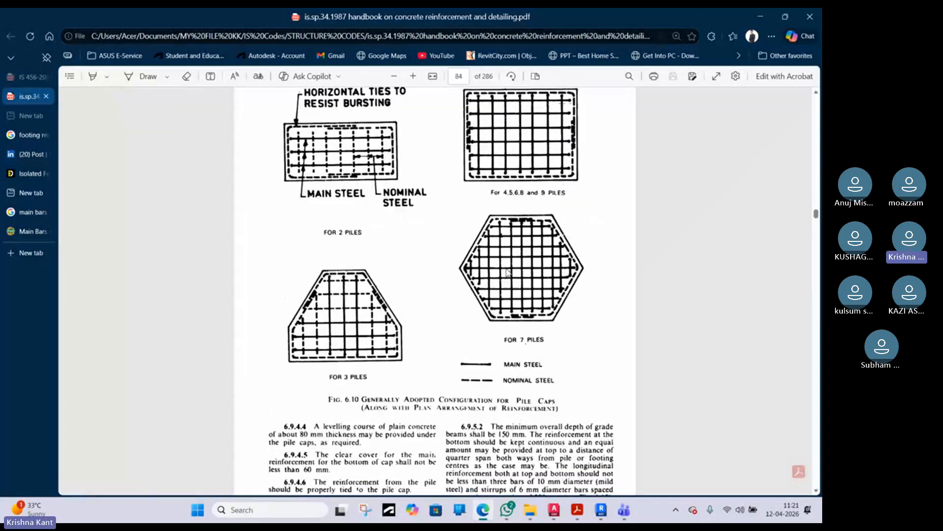
- Switch to Revit's Level 2 plan and open the India library's Structural Foundations folder for loading isolated foundation families
click(760, 17)
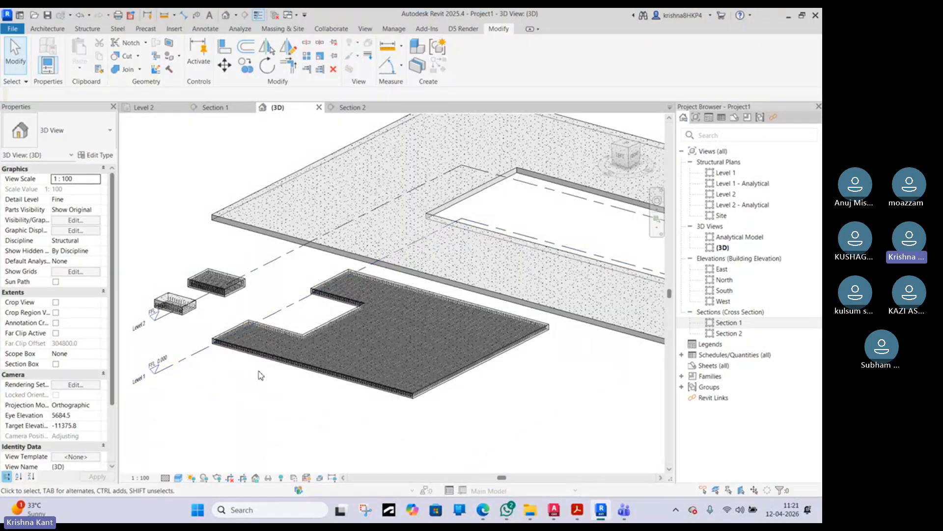
click(143, 108)
scroll(352, 316, down, 3)
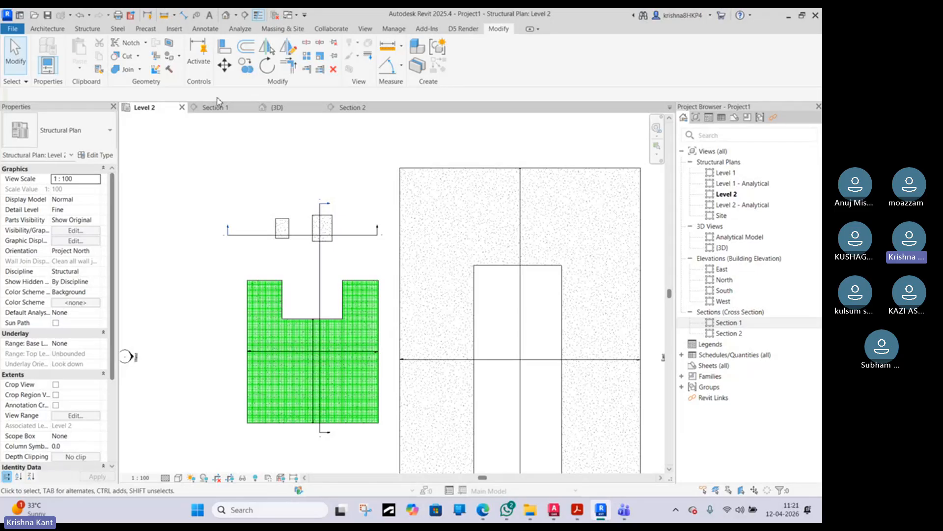
click(100, 31)
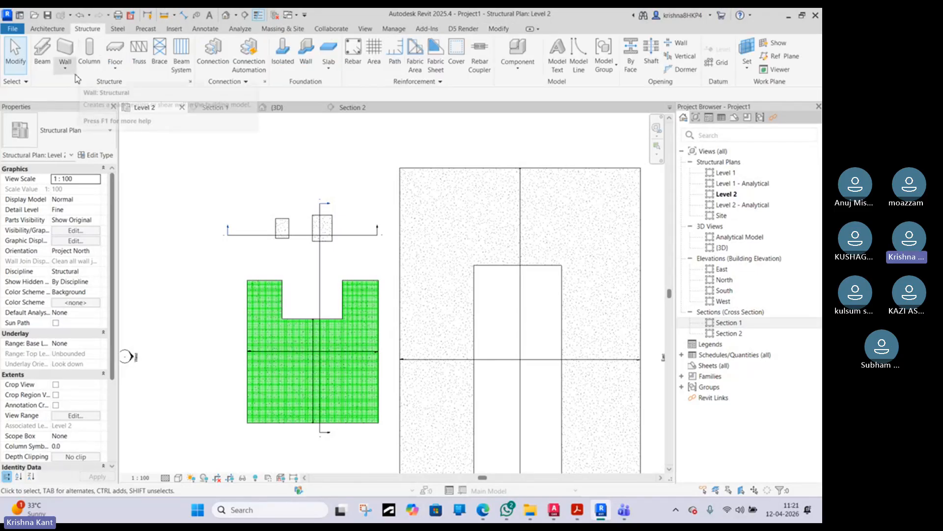
click(284, 75)
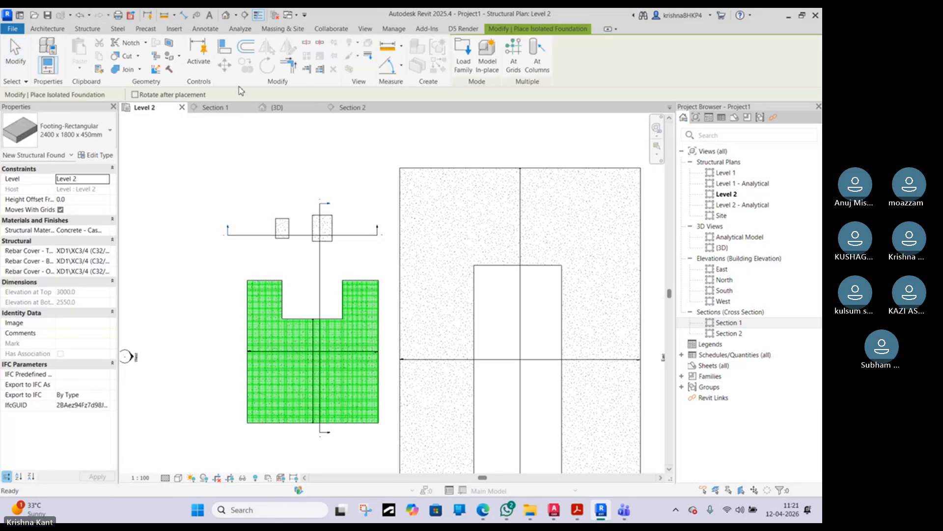
click(465, 64)
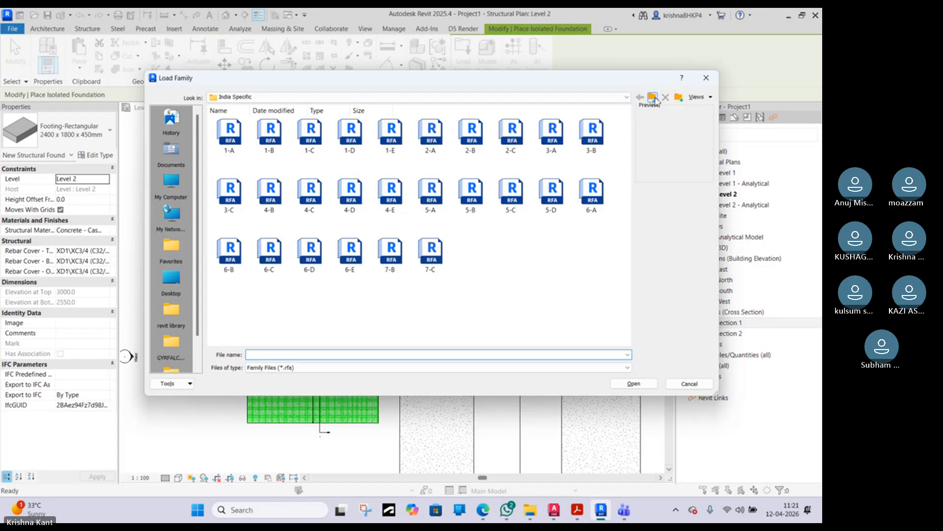
click(655, 99)
click(655, 99)
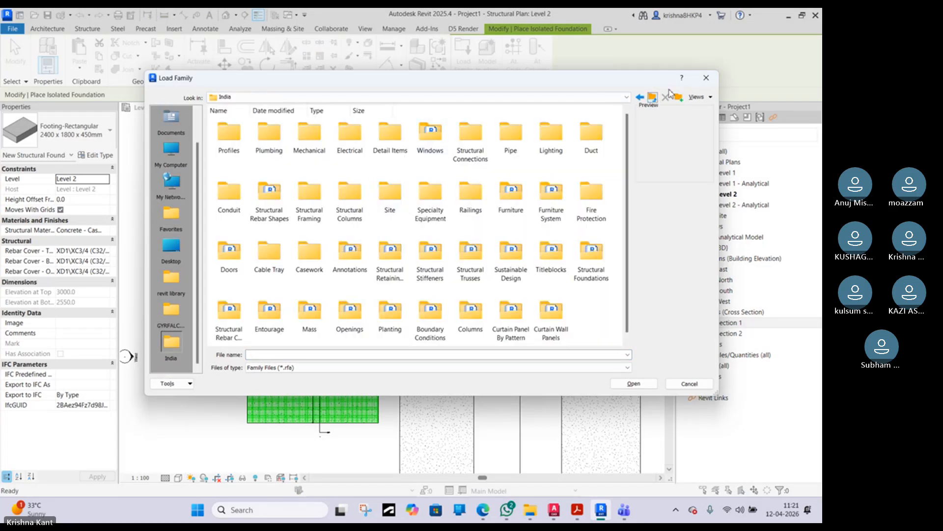
scroll(434, 231, down, 1)
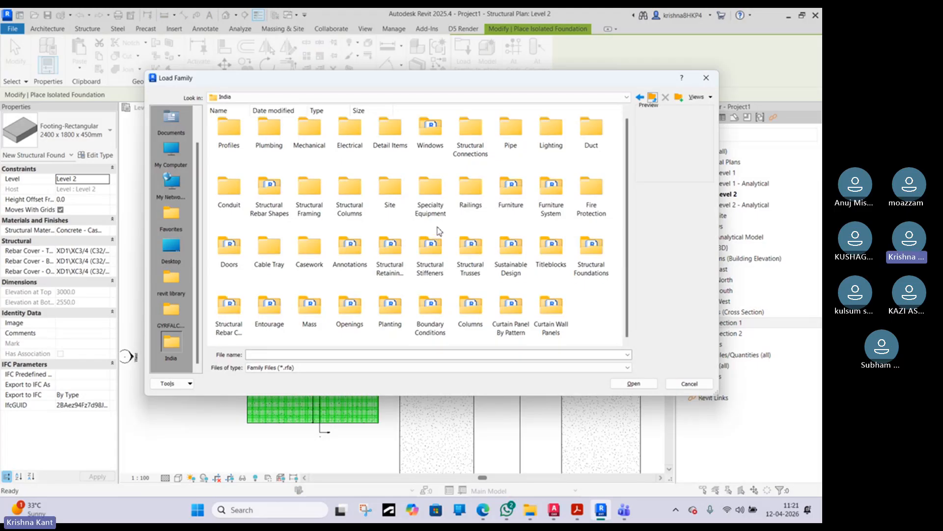
double_click(609, 251)
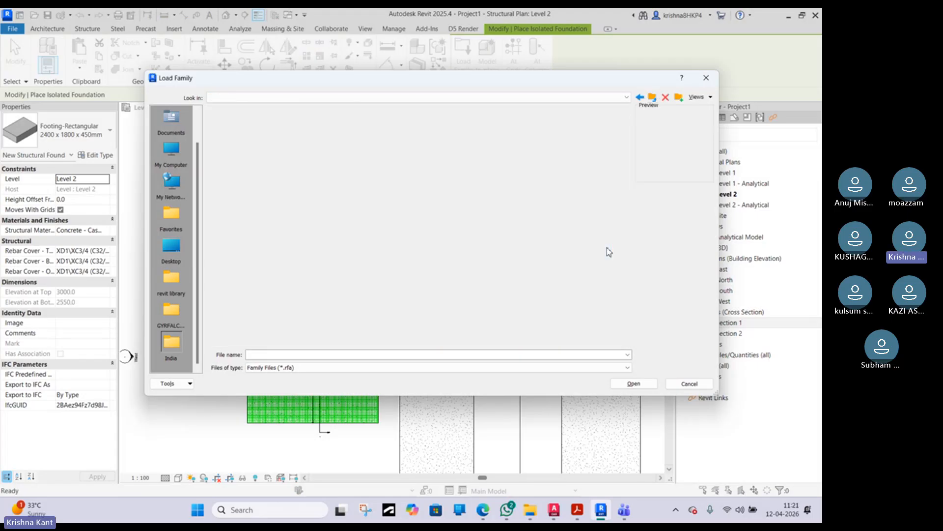
- Load the pile cap families from M_Pile Cap-1 Pile through M_Pile Cap-8 Pile
click(239, 155)
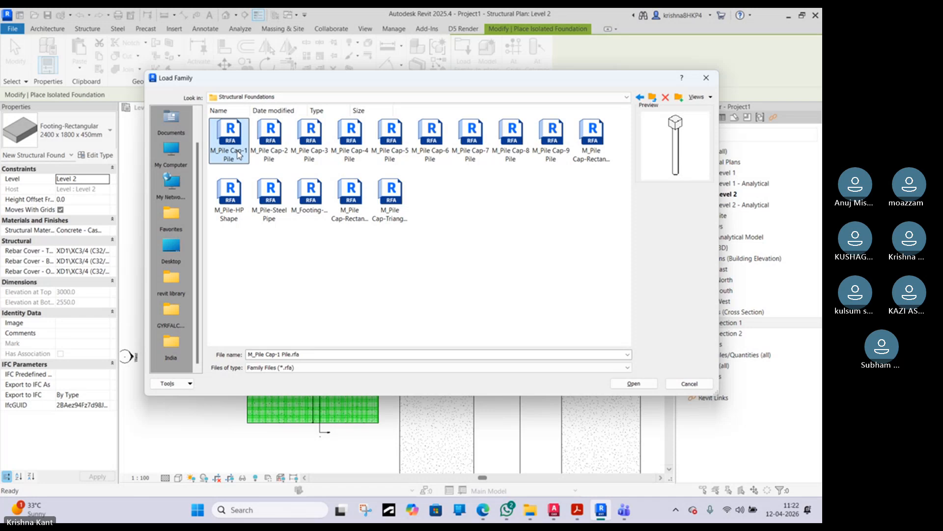
click(308, 150)
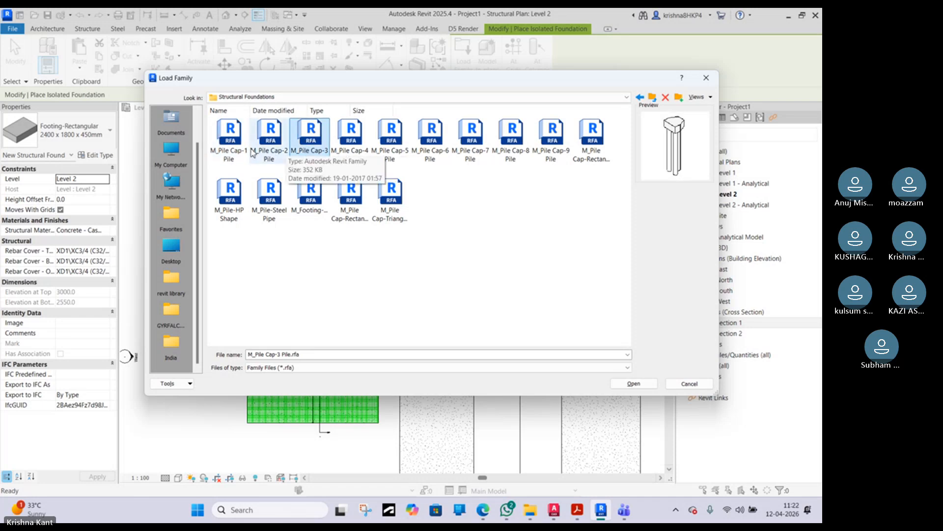
click(229, 151)
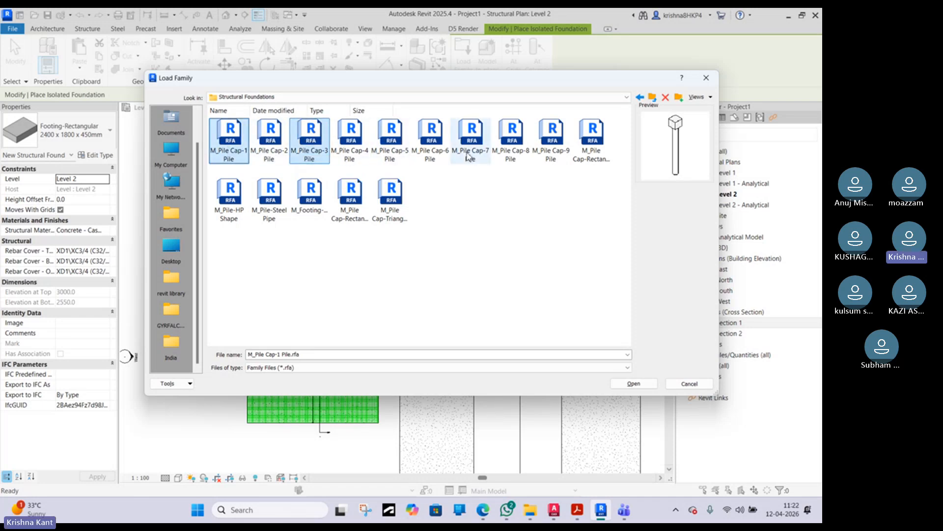
shift+click(510, 147)
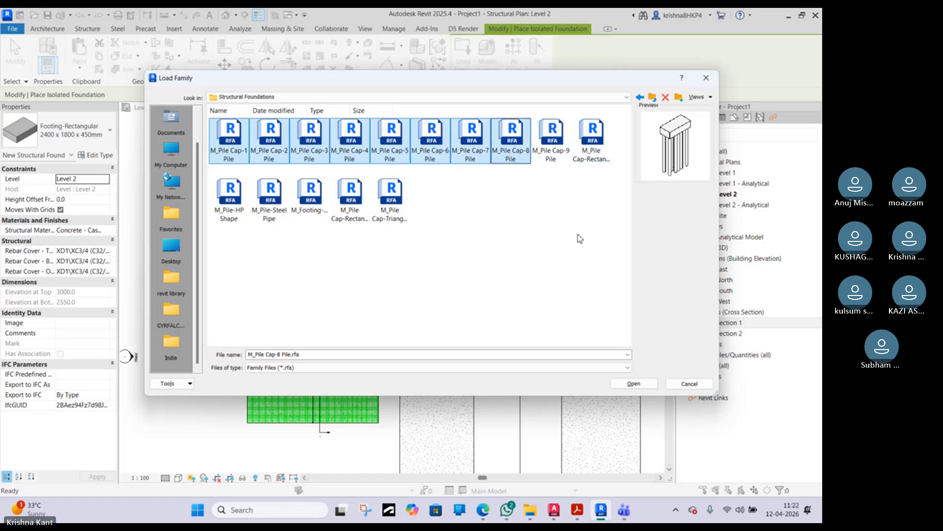
click(634, 385)
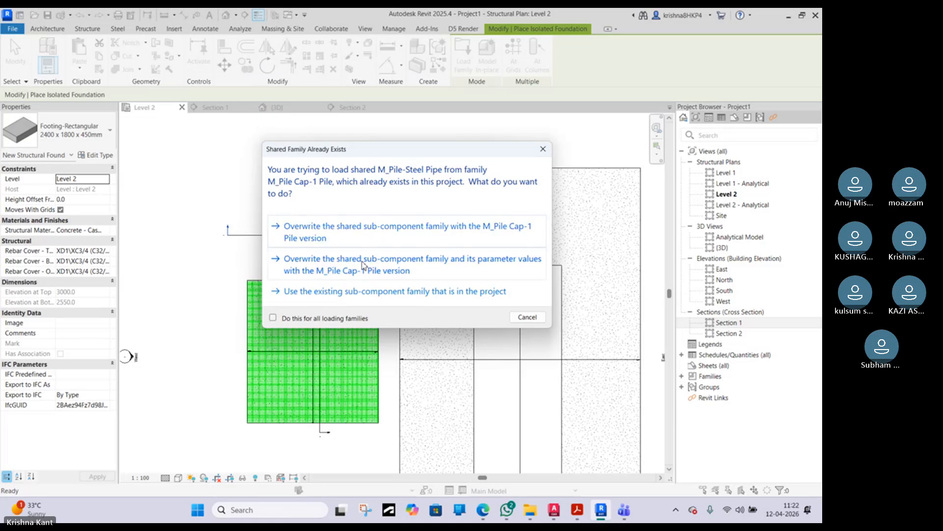
- Overwrite the shared M_Pile-Steel Pipe sub-component family and its parameter values with each loading pile cap's version
click(363, 265)
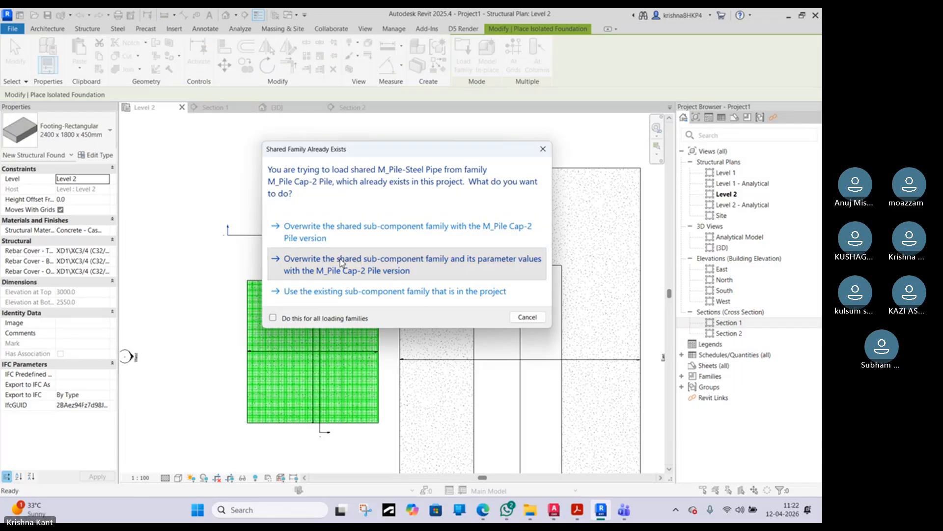
click(342, 263)
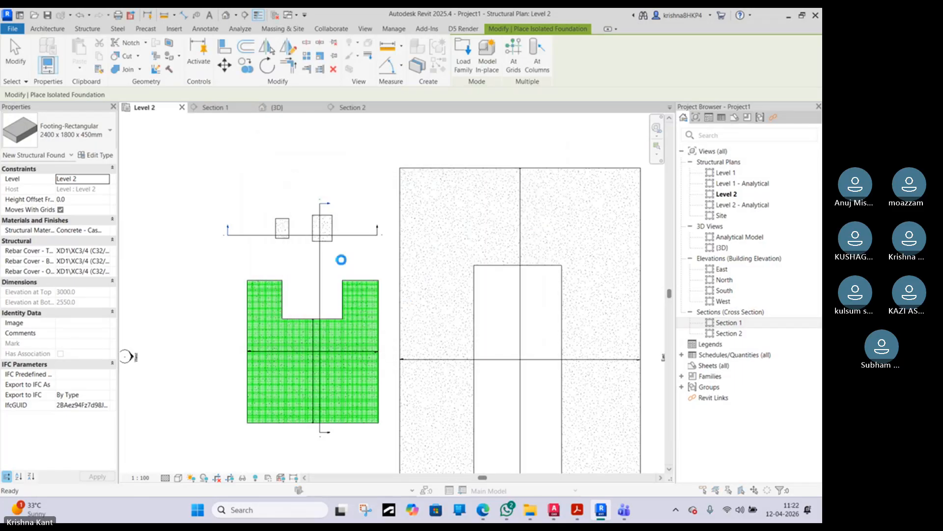
click(342, 263)
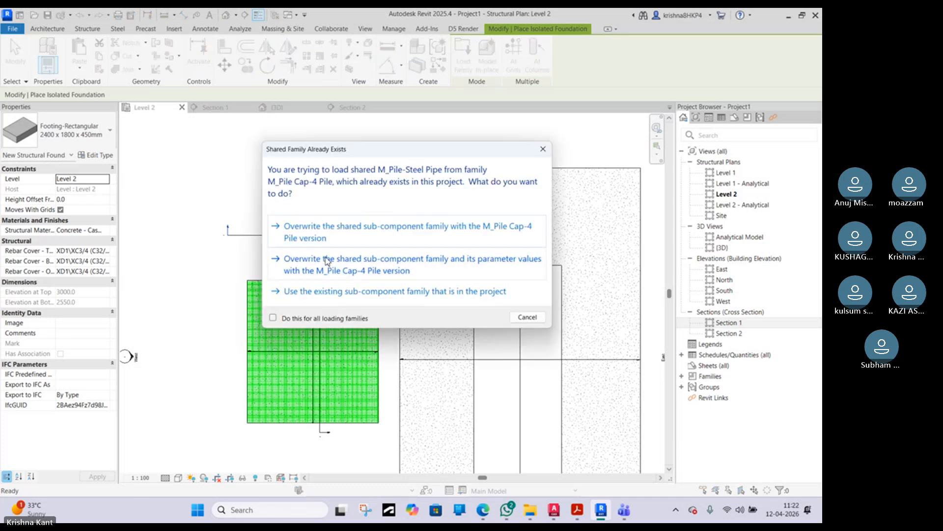
click(326, 260)
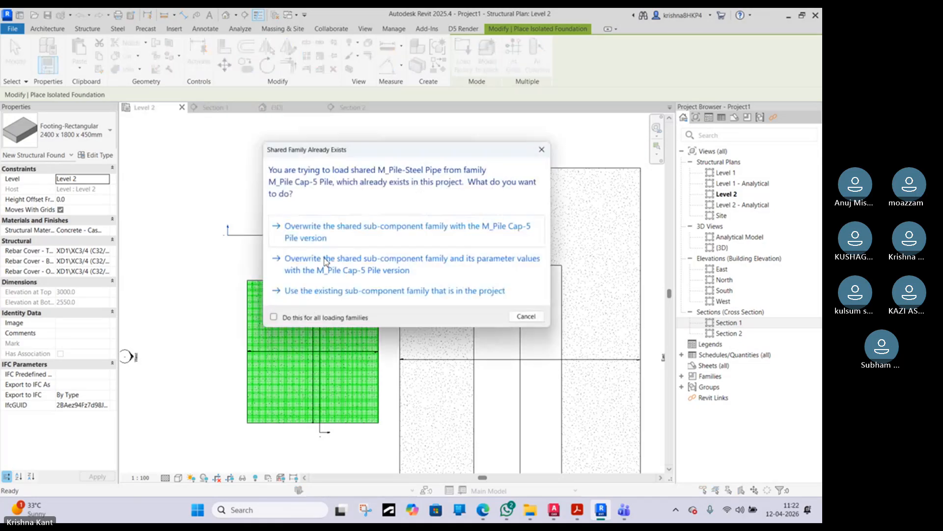
click(324, 260)
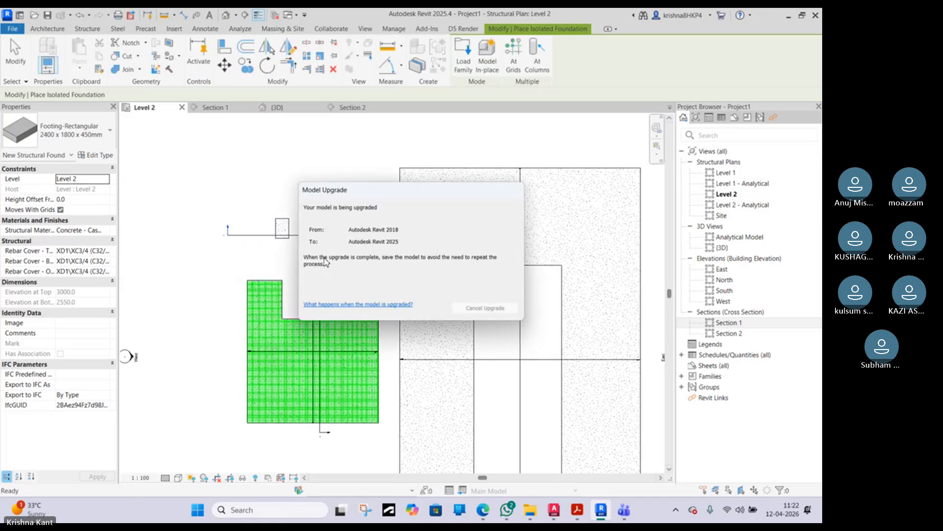
click(324, 261)
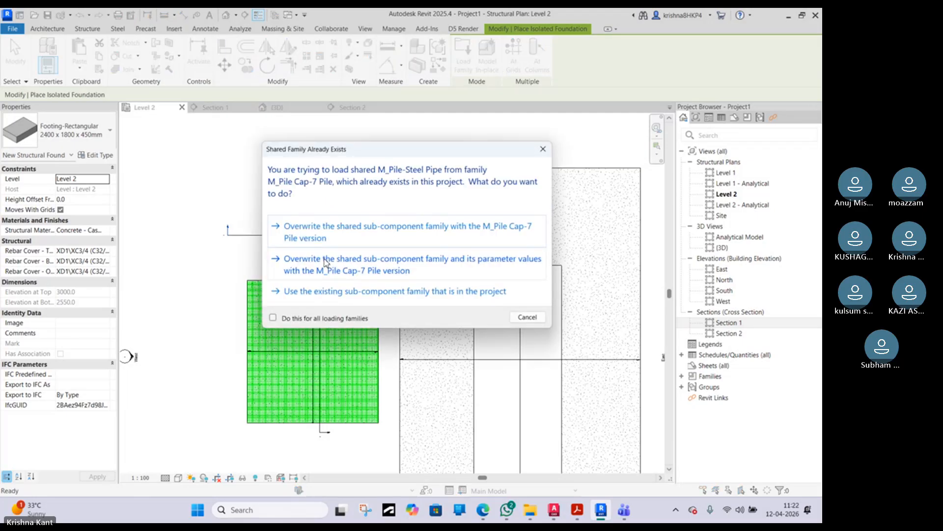
click(325, 260)
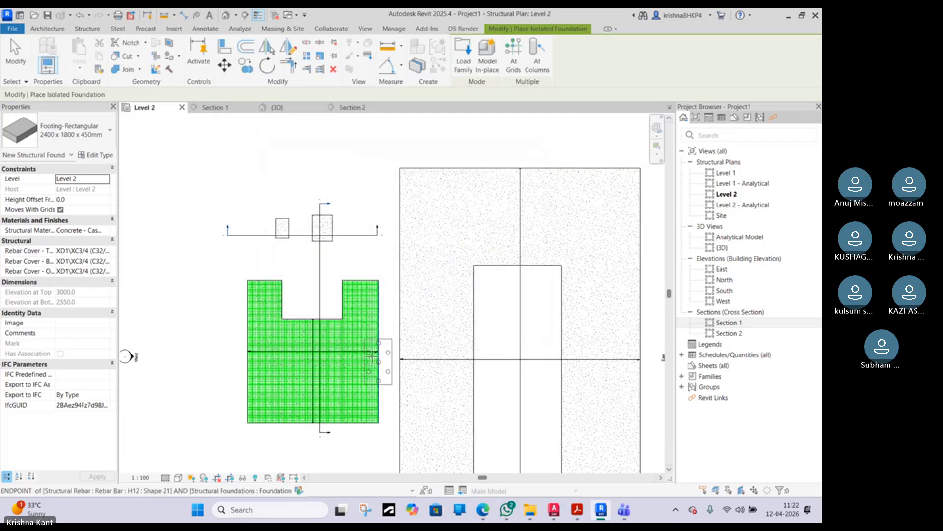
- Place an M_Pile Cap-3 Pile foundation, 1800 x 2000 x 900mm, in the empty area north of the two small footings
click(91, 128)
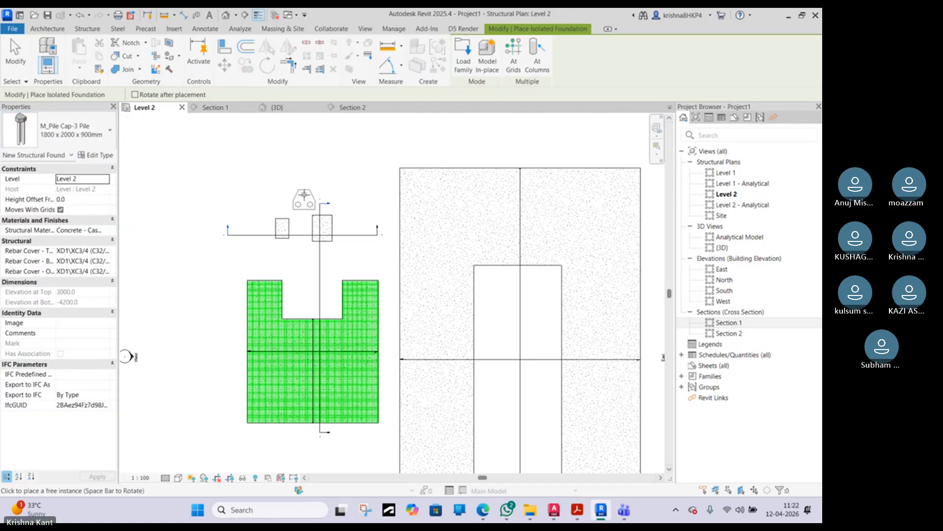
middle_drag(302, 181, 310, 335)
scroll(310, 299, up, 3)
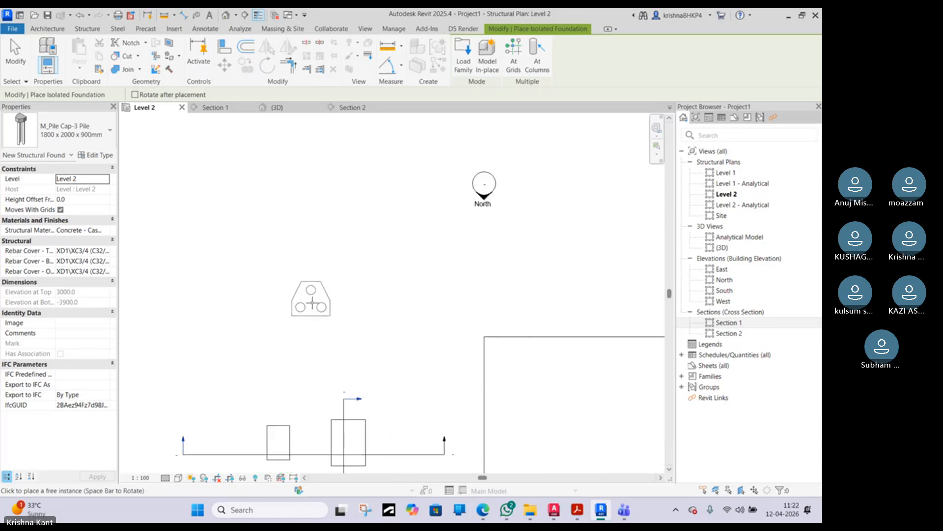
click(311, 298)
- Place an M_Pile Cap-5 Pile foundation, 2500 x 2500 x 900mm, just east of the three-pile cap
click(67, 135)
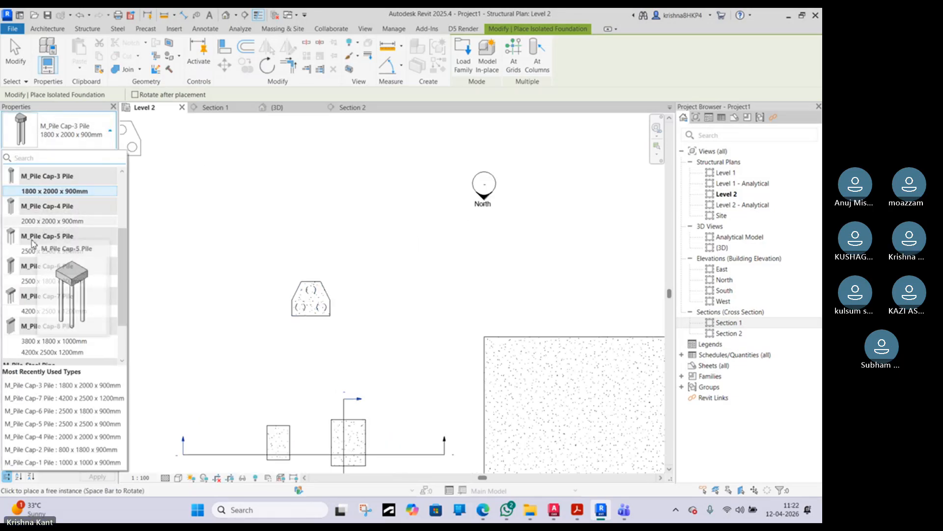
click(51, 250)
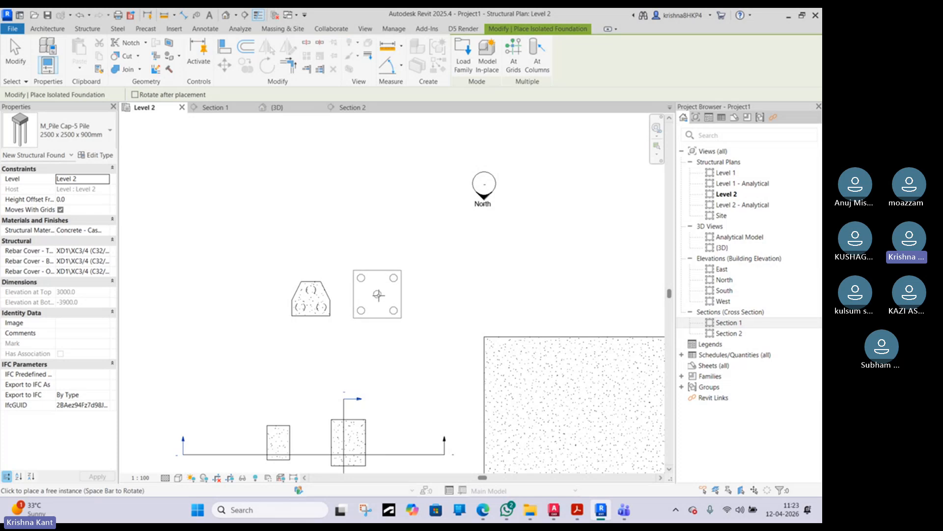
click(378, 294)
click(68, 131)
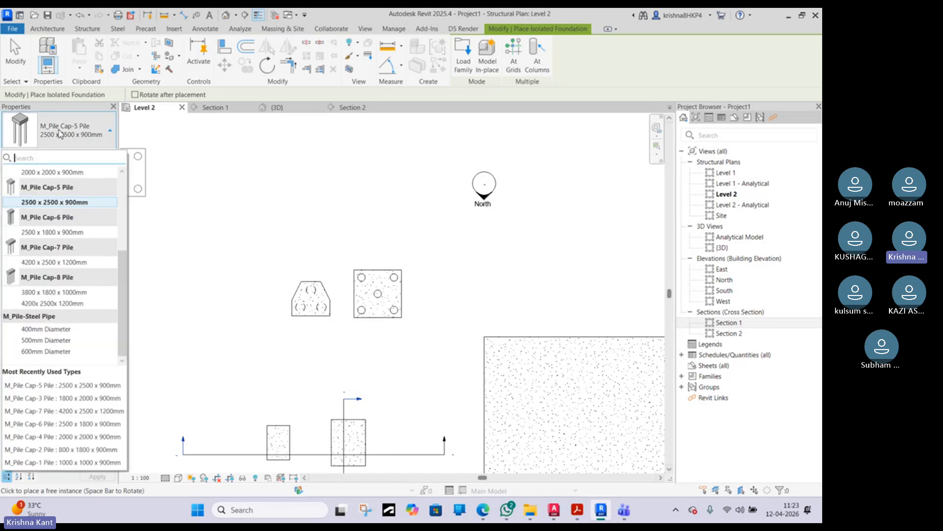
click(62, 201)
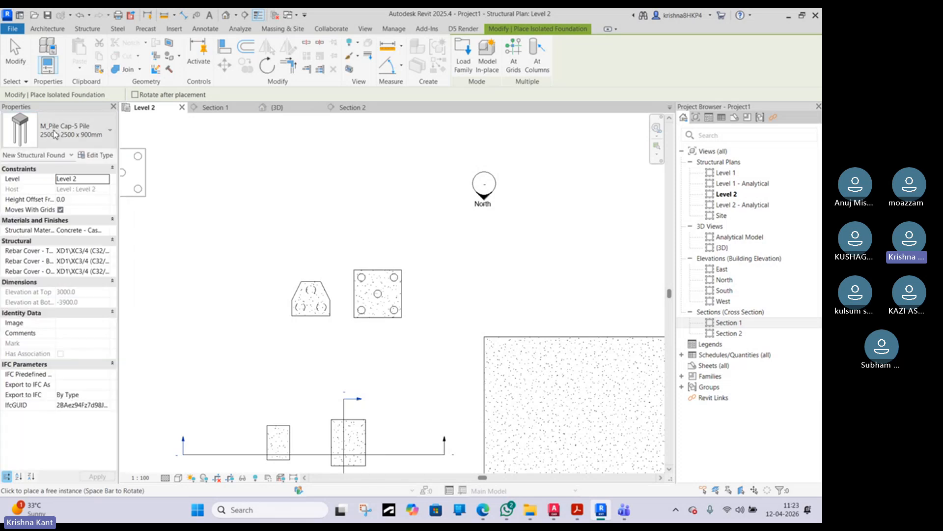
- Place an M_Pile Cap-4 Pile foundation, 2000 x 2000 x 900mm, just north of the three-pile cap
click(54, 134)
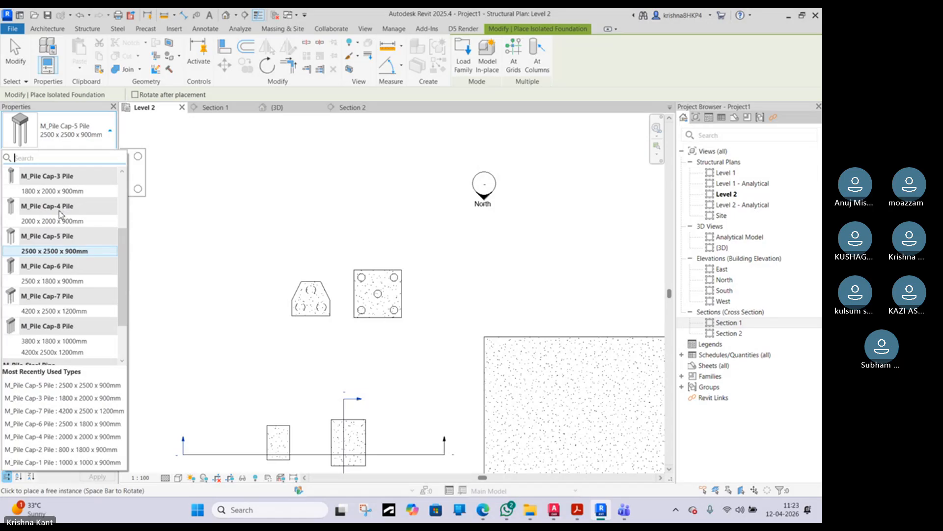
click(63, 209)
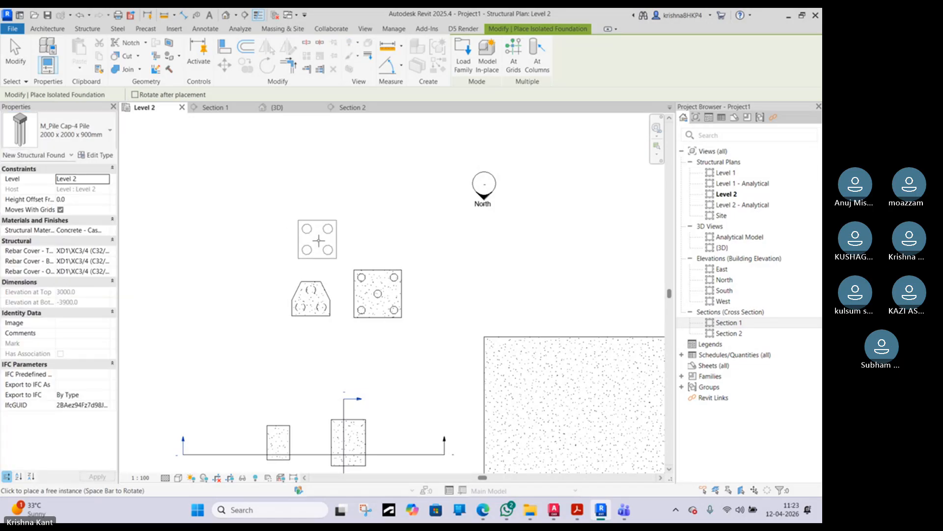
click(316, 239)
key(Escape)
key(Escape)
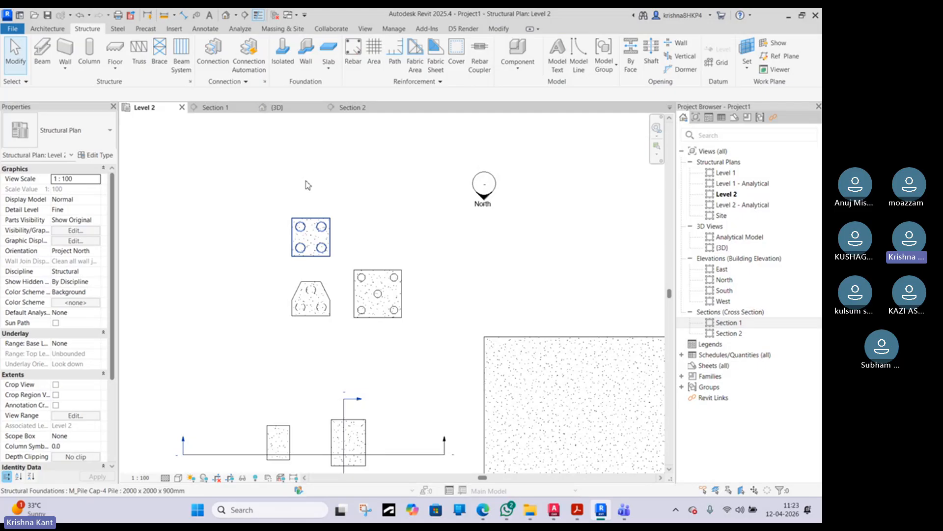
- Examine the three pile caps and their piles alongside the reinforced footings from several angles in the 3D view
click(225, 15)
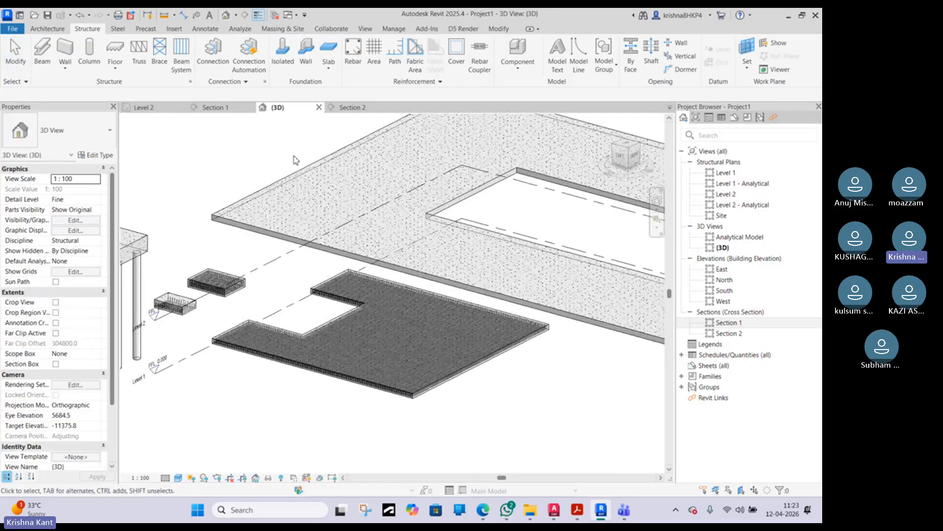
click(240, 278)
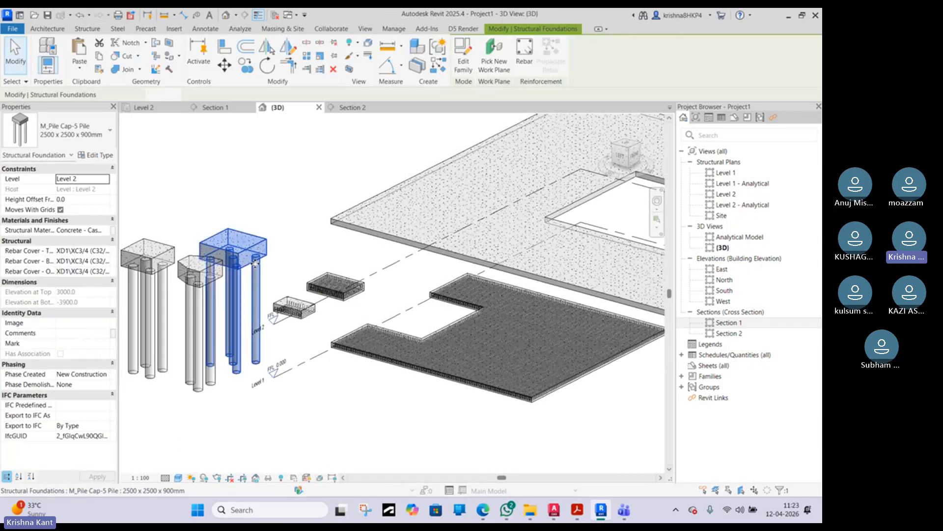
scroll(291, 309, up, 5)
scroll(291, 309, down, 5)
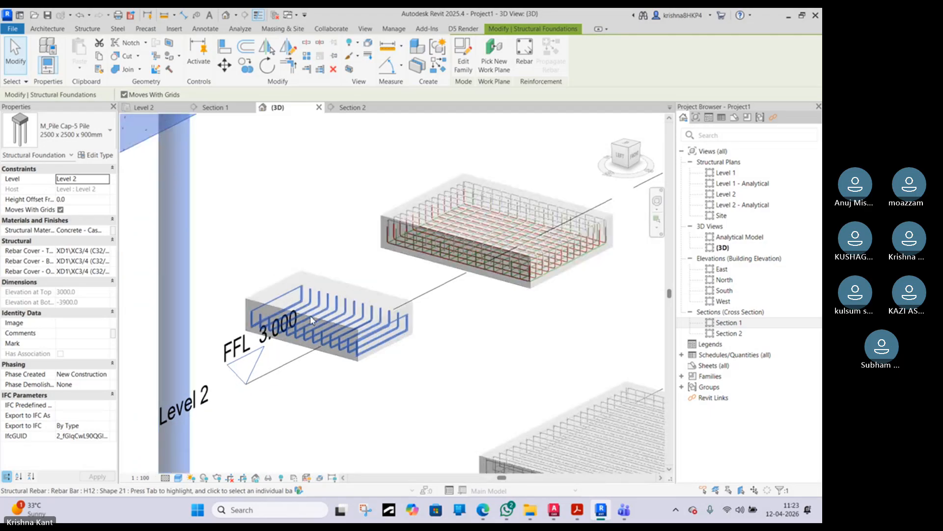
shift+middle_drag(292, 308, 411, 297)
scroll(417, 296, up, 8)
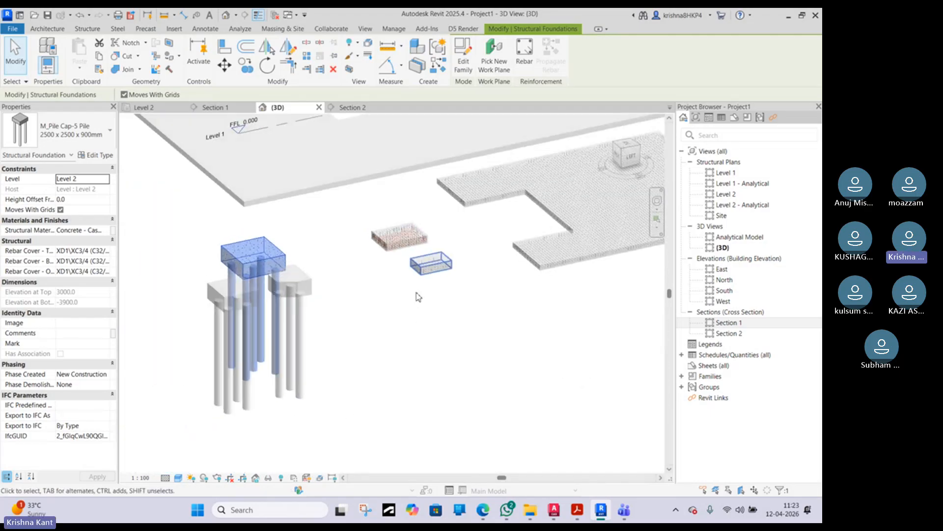
scroll(353, 258, down, 4)
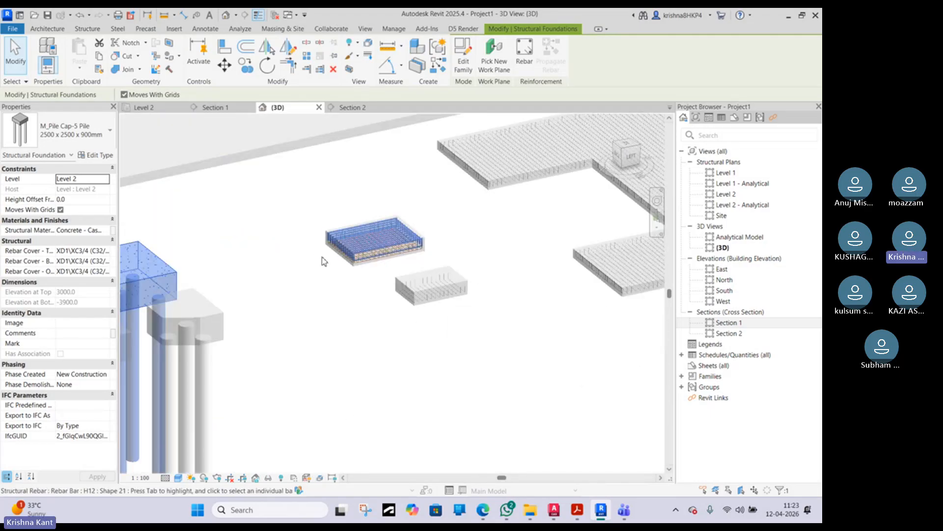
middle_drag(333, 271, 479, 276)
click(392, 274)
scroll(283, 287, up, 3)
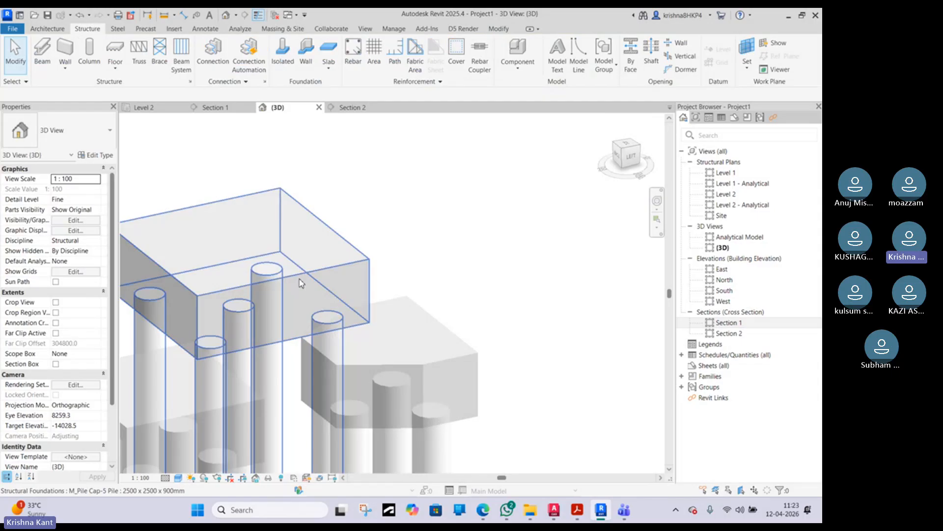
scroll(248, 242, down, 2)
shift+middle_drag(266, 254, 354, 256)
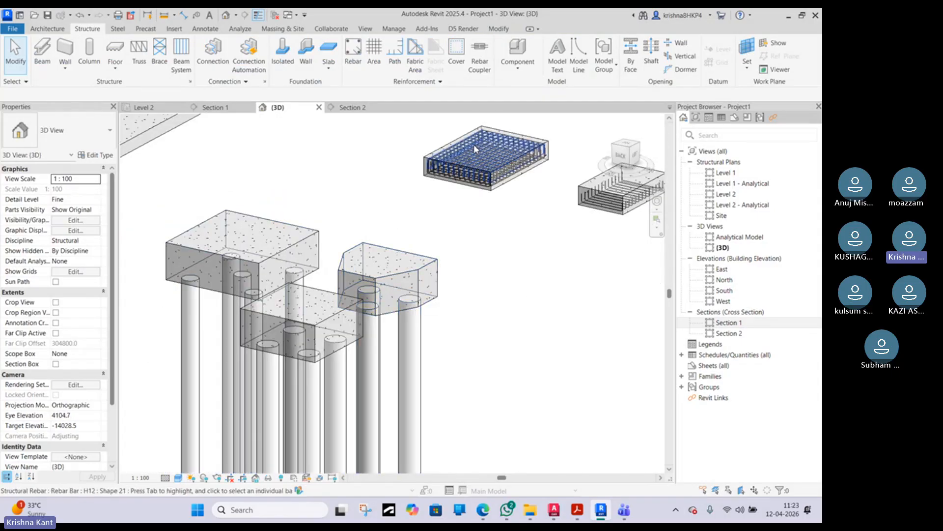
scroll(500, 177, up, 3)
scroll(411, 264, down, 2)
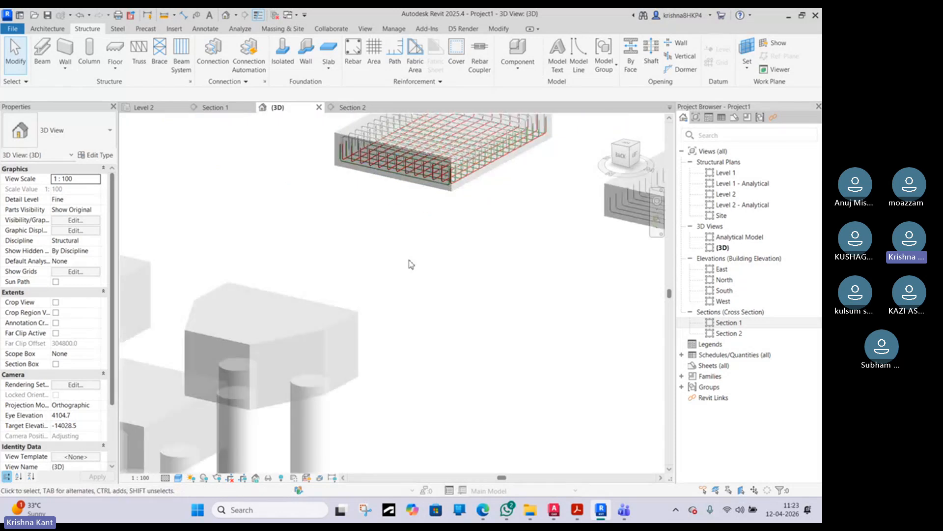
scroll(344, 289, down, 3)
shift+middle_drag(231, 295, 290, 351)
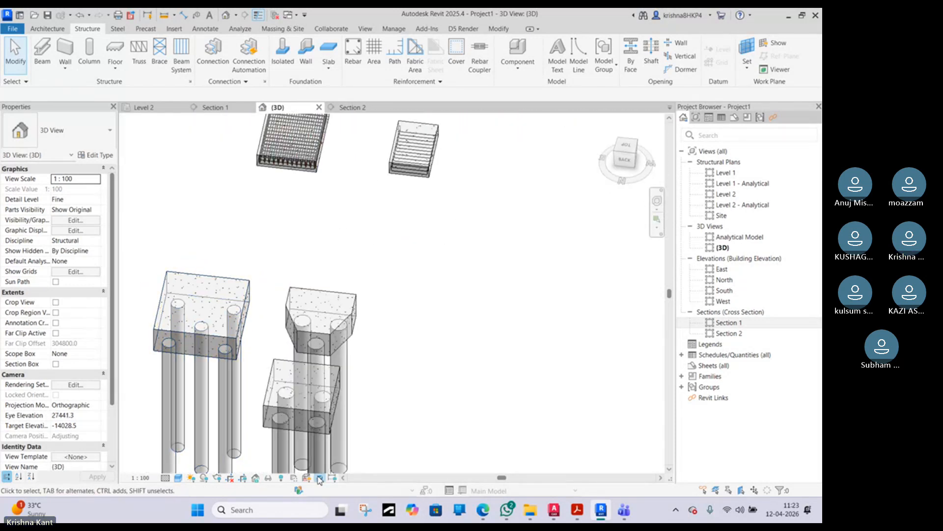
- Switch to the SP 34 handbook in the browser and examine the Fig. 6.10 plan reinforcement arrangements for pile caps
click(482, 511)
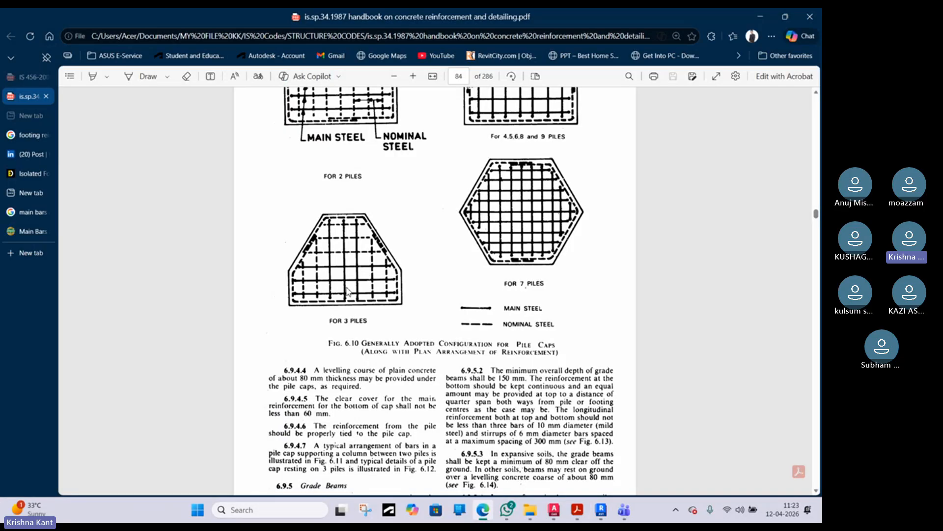
scroll(415, 215, up, 3)
scroll(418, 217, up, 2)
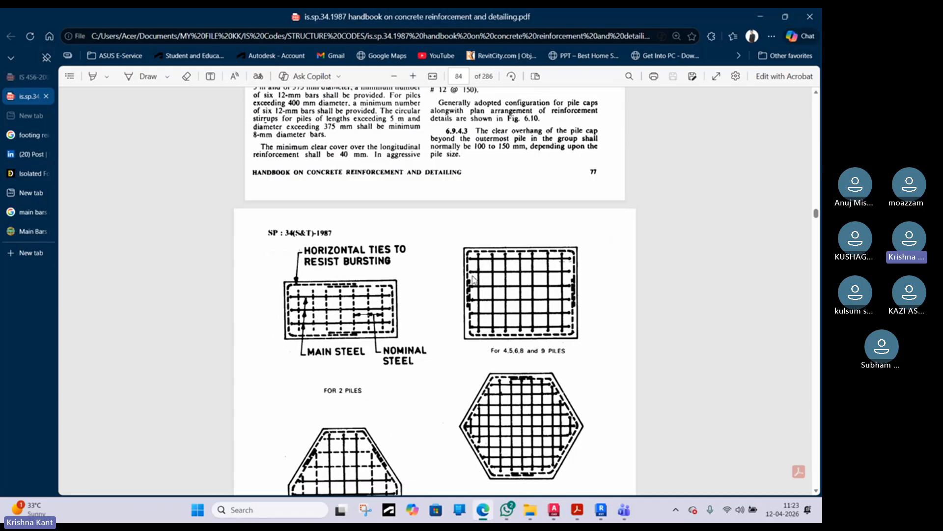
scroll(389, 322, down, 2)
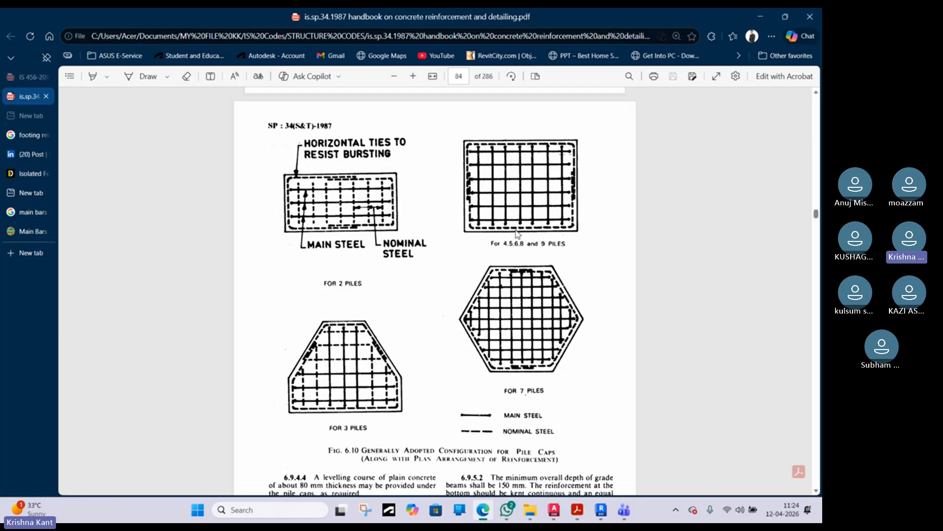
- Switch back to Revit and open the Level 2 plan at the three-pile cap
click(767, 20)
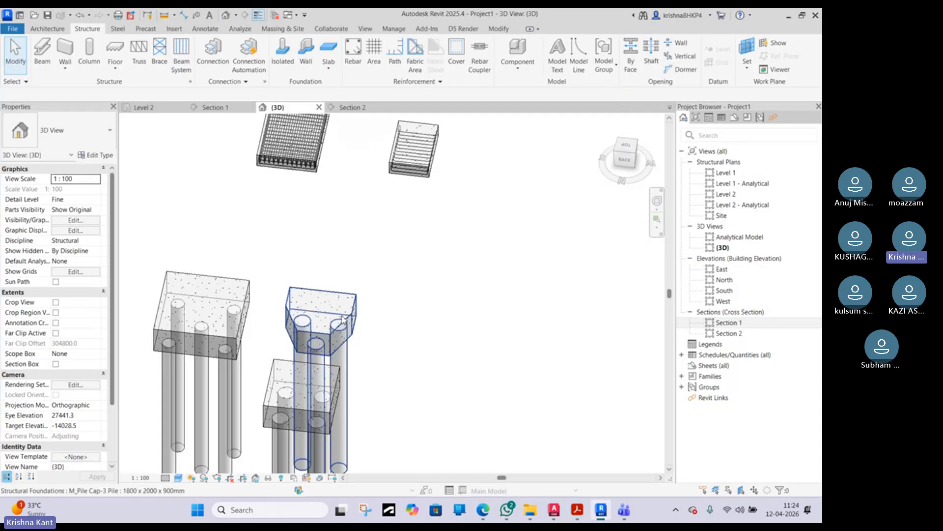
click(158, 107)
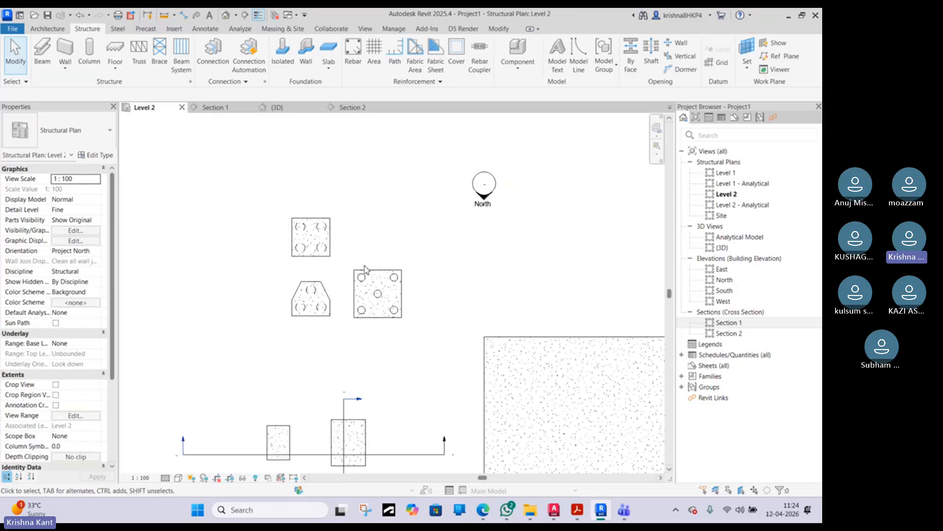
scroll(318, 305, up, 5)
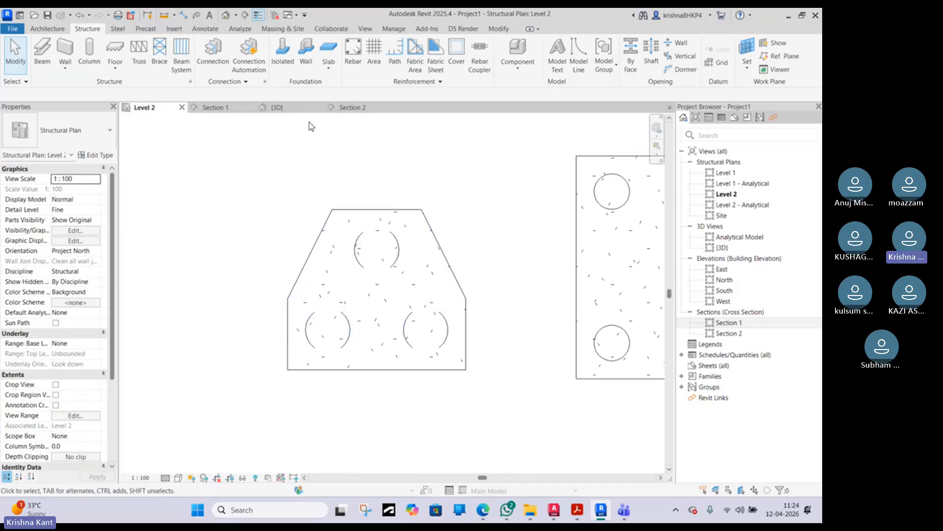
click(360, 61)
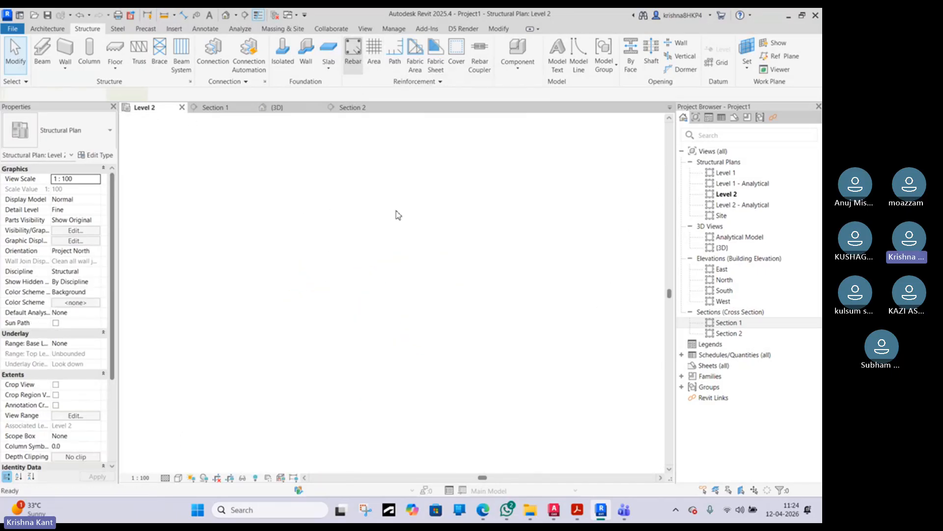
scroll(641, 184, up, 1)
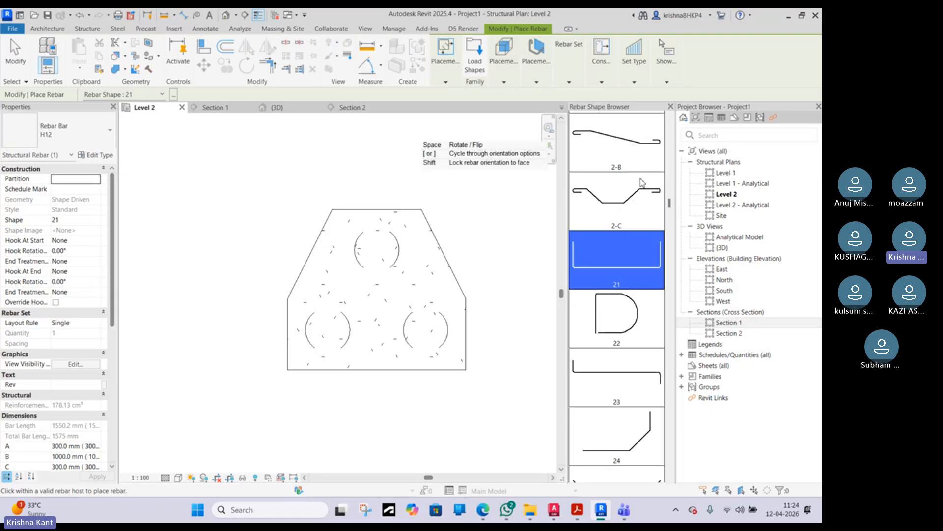
scroll(636, 152, up, 8)
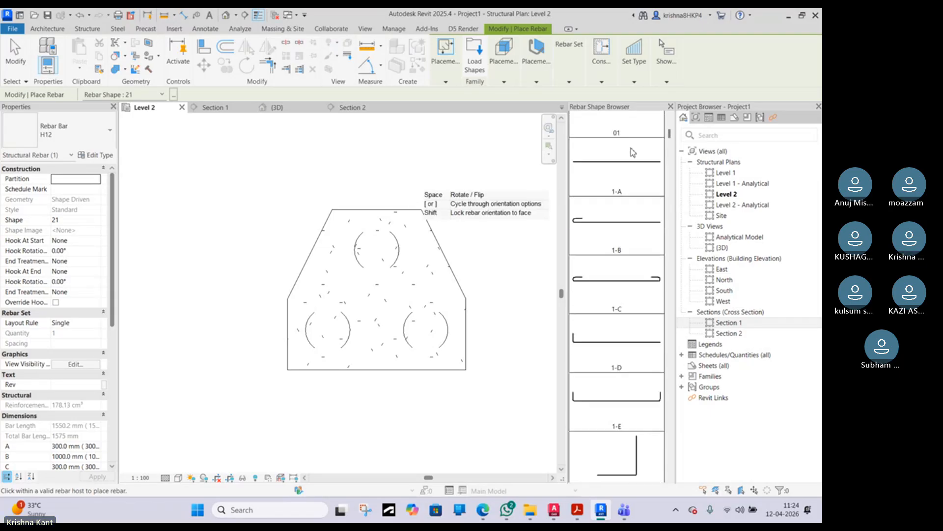
click(614, 144)
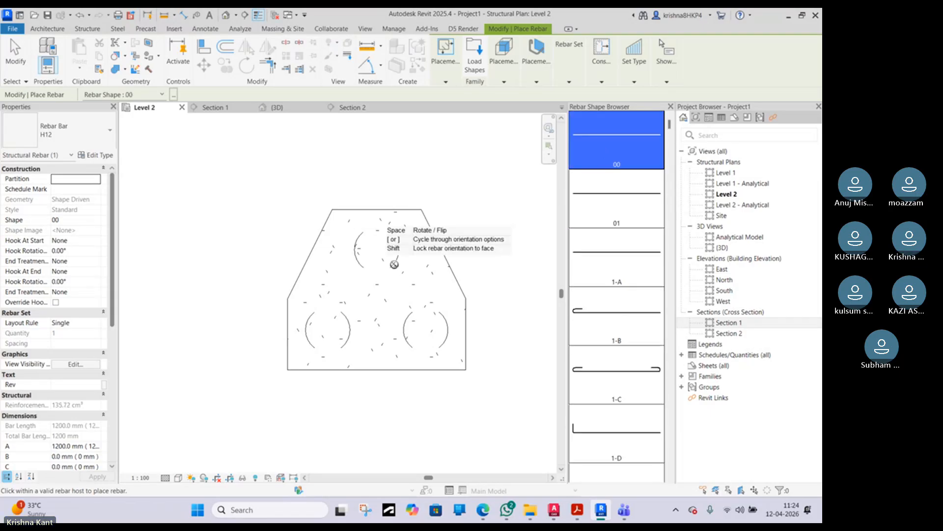
scroll(373, 331, down, 5)
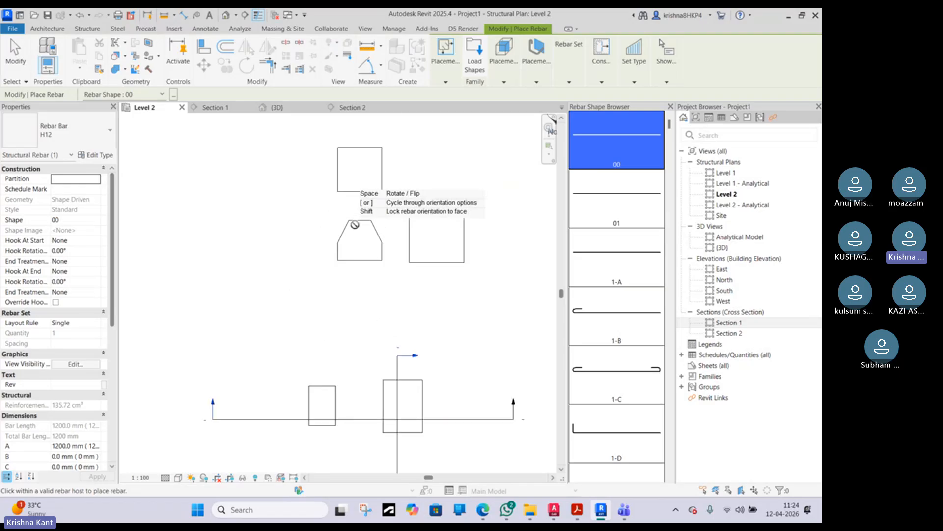
key(Escape)
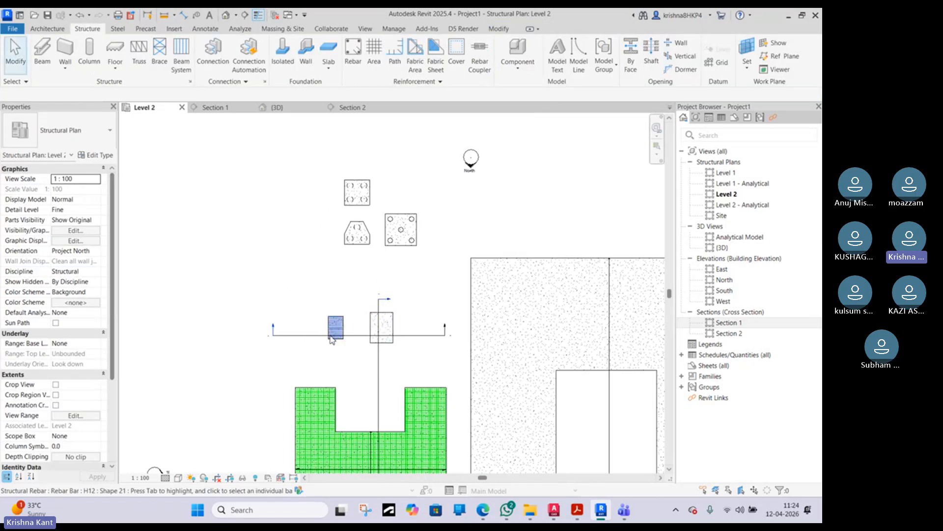
- Copy the north-south section line so the copy runs through the middle of the three-pile and four-pile caps
click(300, 336)
click(385, 368)
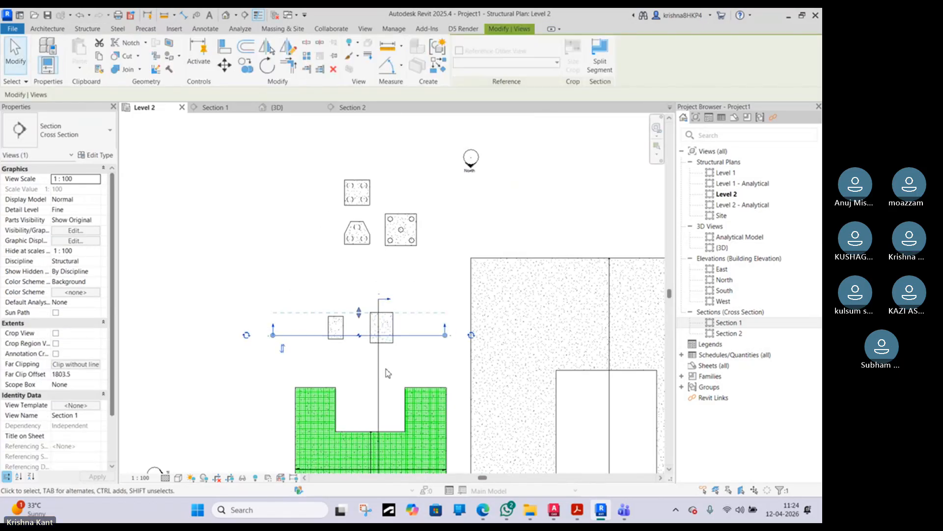
click(378, 371)
ctrl+drag(379, 373, 358, 274)
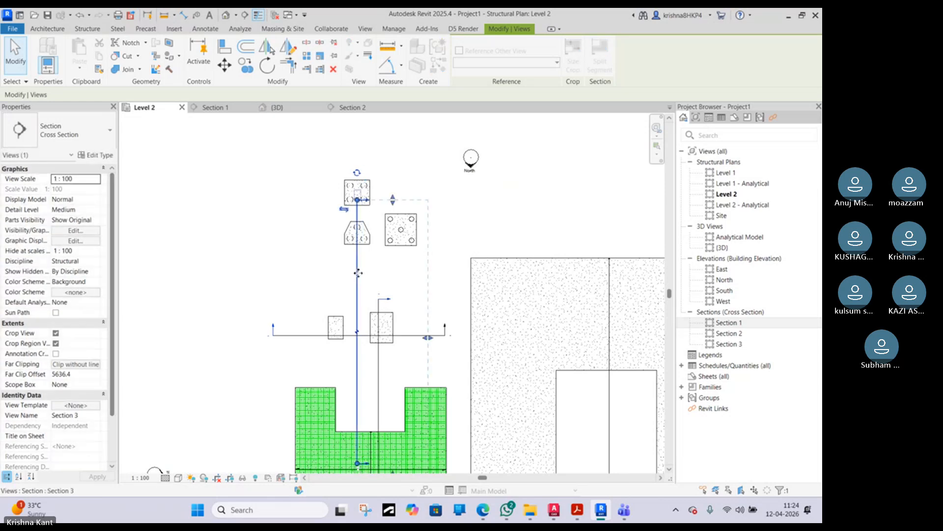
- Shorten the copied section to span just the three-pile and four-pile caps, with a far clip offset of about 190 mm
drag(427, 338, 356, 255)
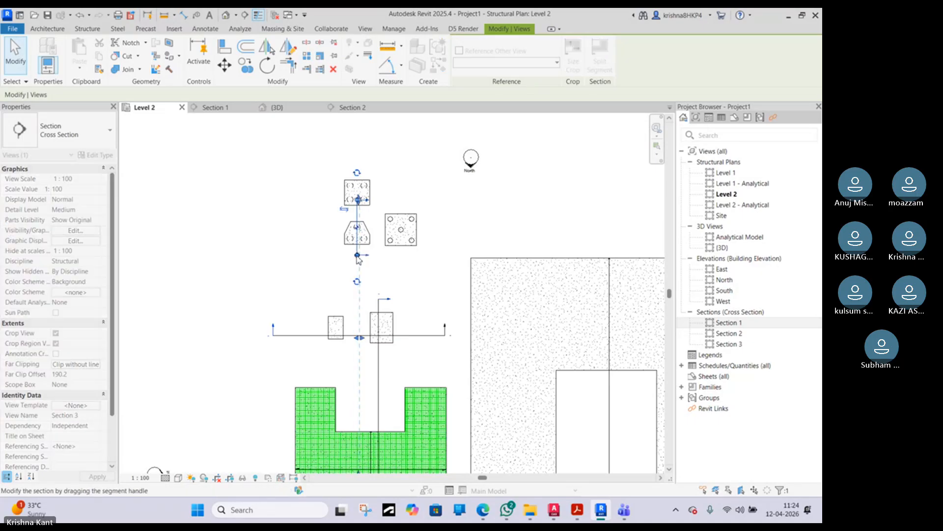
middle_drag(342, 458, 333, 391)
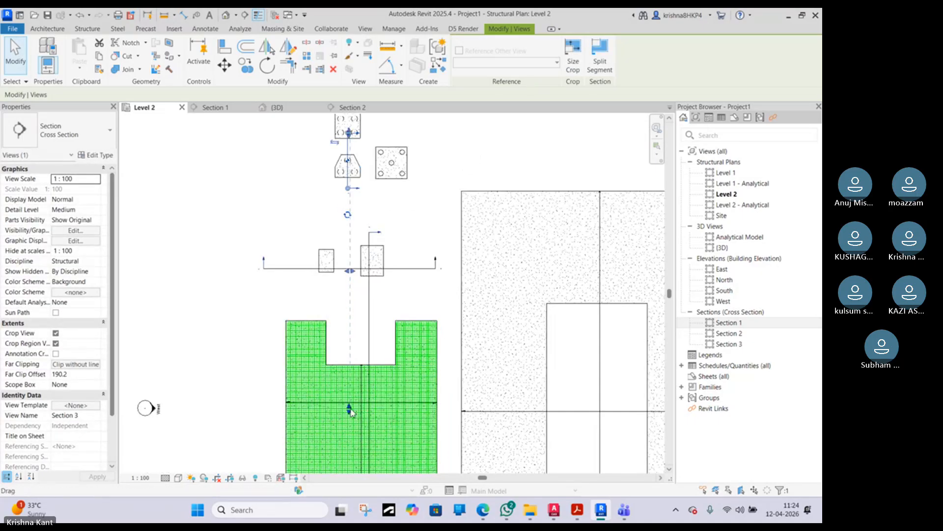
drag(349, 407, 343, 330)
drag(353, 214, 354, 164)
scroll(366, 242, up, 4)
drag(354, 215, 354, 165)
click(415, 191)
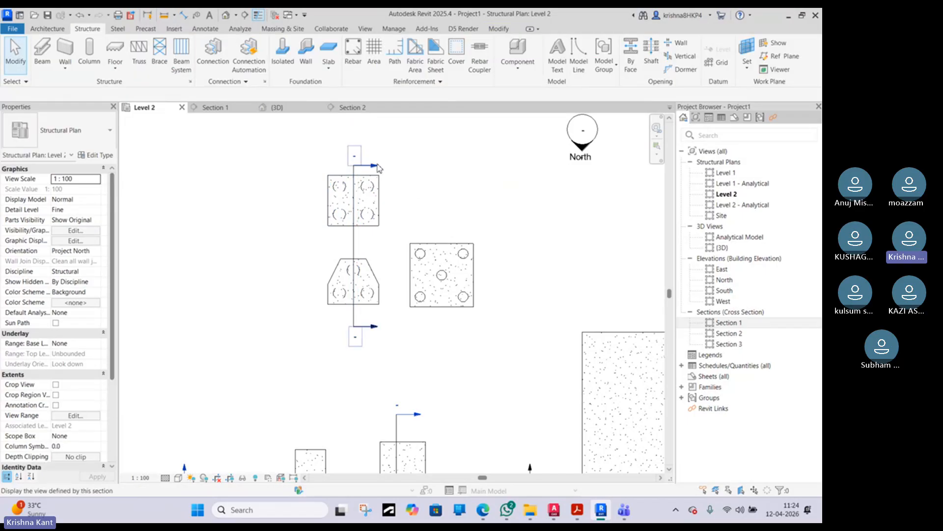
- Open the view of the new section through the three-pile and four-pile caps
double_click(377, 167)
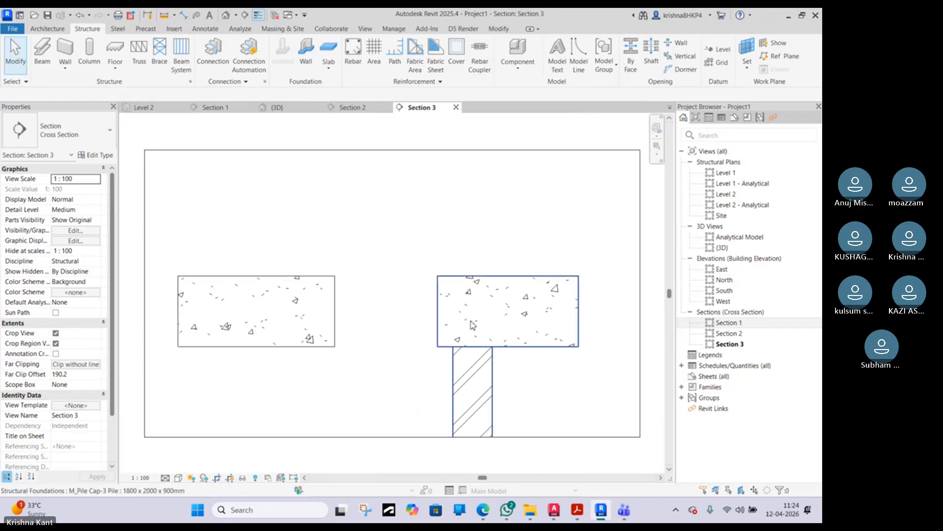
scroll(515, 353, up, 1)
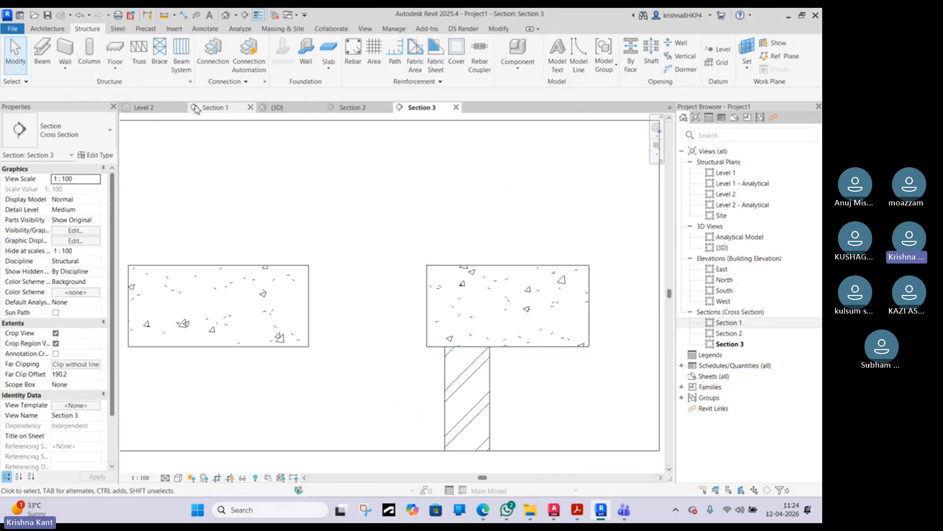
click(522, 330)
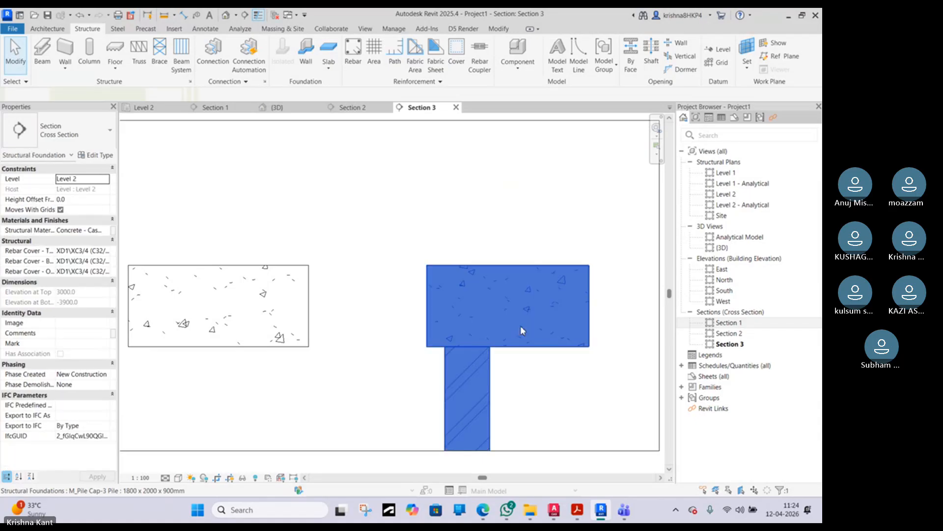
click(390, 217)
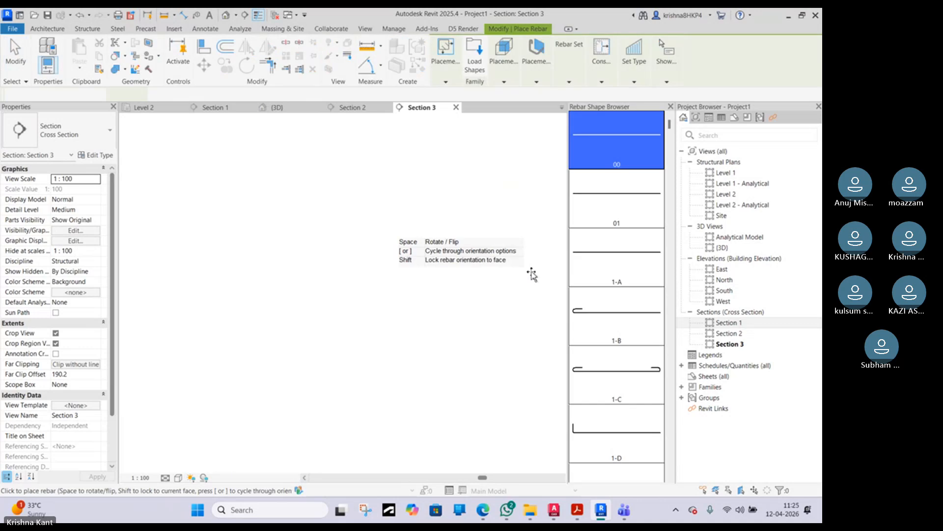
key(Escape)
- Set the rebar cover of the three-pile cap to Footing <50 mm>
click(511, 270)
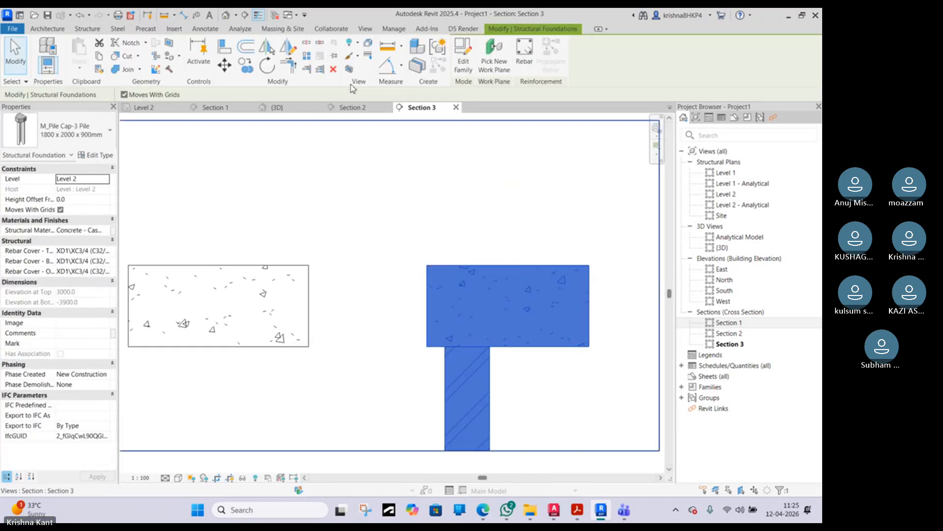
click(378, 205)
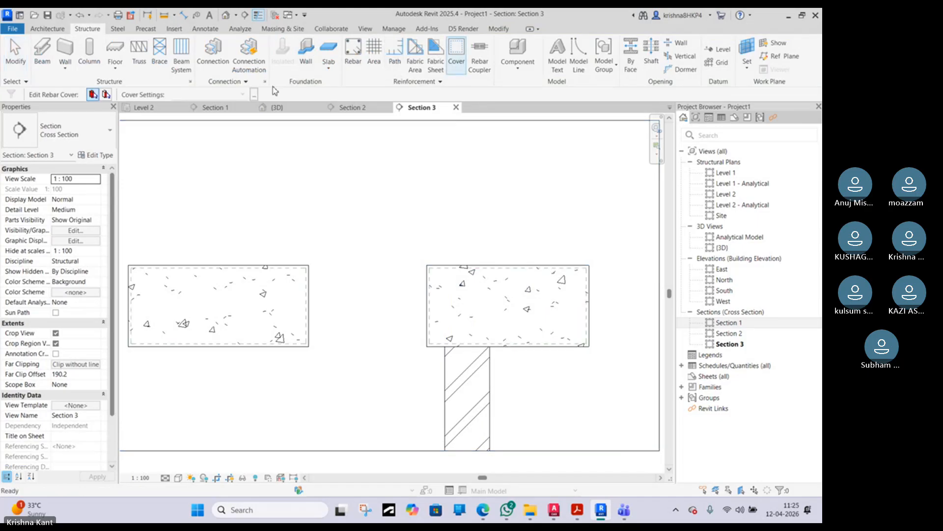
click(487, 269)
click(243, 94)
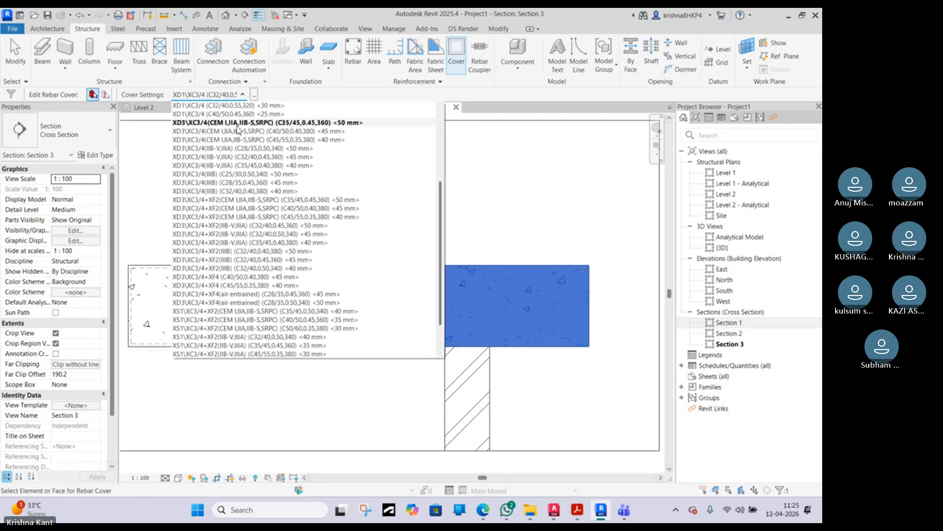
scroll(222, 109, up, 5)
click(200, 105)
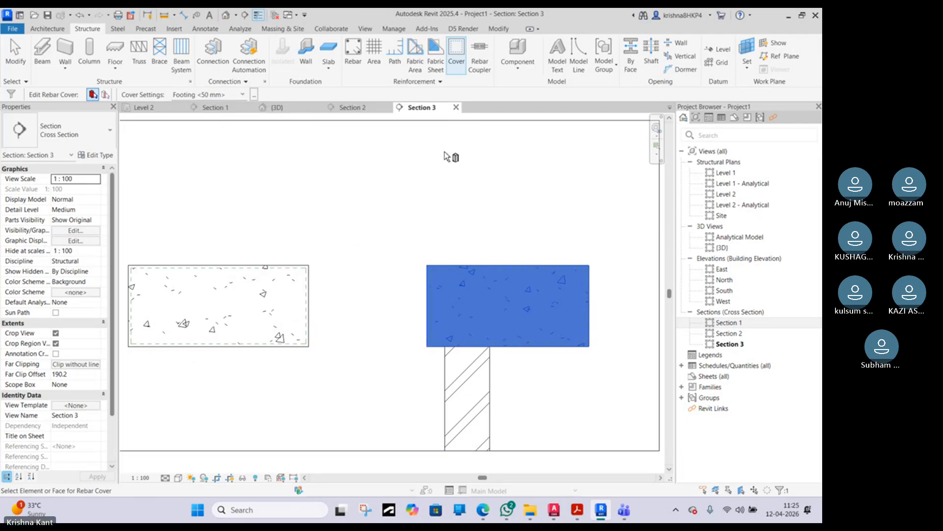
click(494, 275)
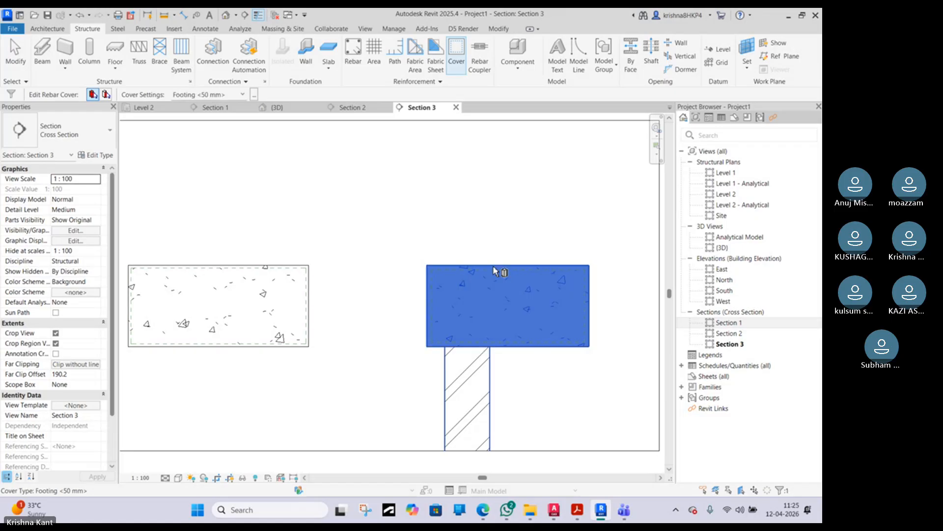
key(Escape)
- Place a straight H12 rebar of shape 00 along the bottom cover line of the three-pile cap
click(361, 69)
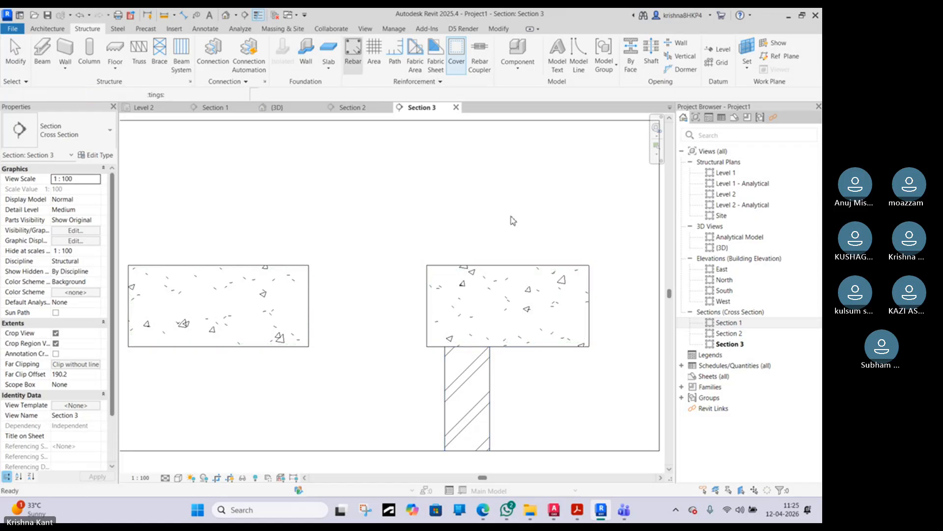
middle_drag(511, 307, 287, 252)
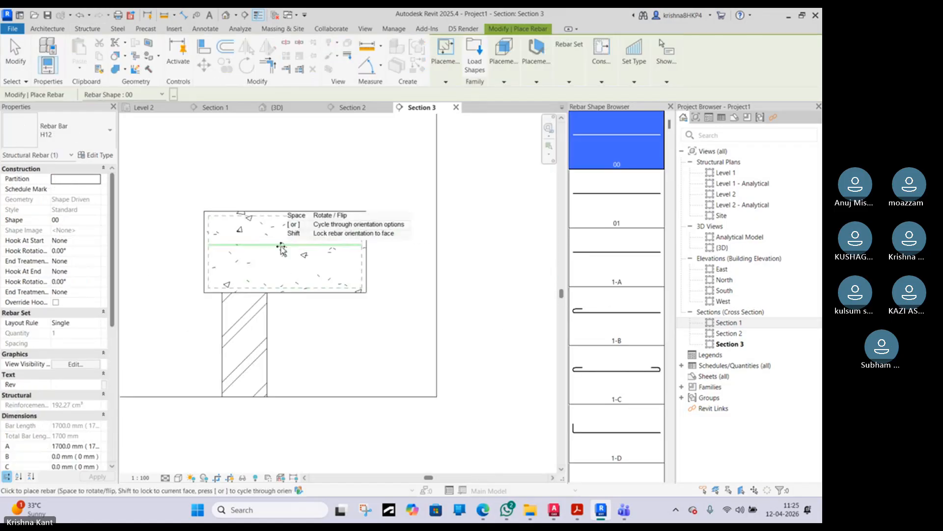
scroll(305, 287, up, 3)
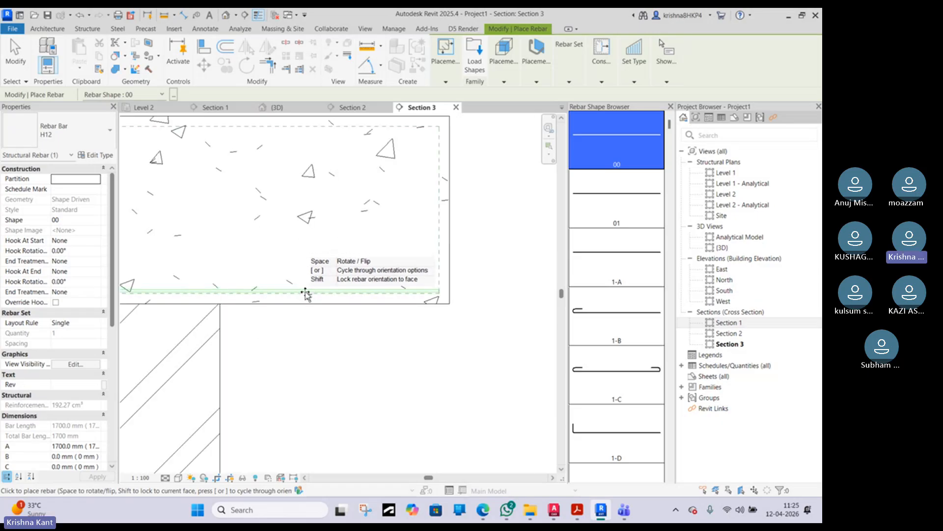
scroll(384, 276, down, 2)
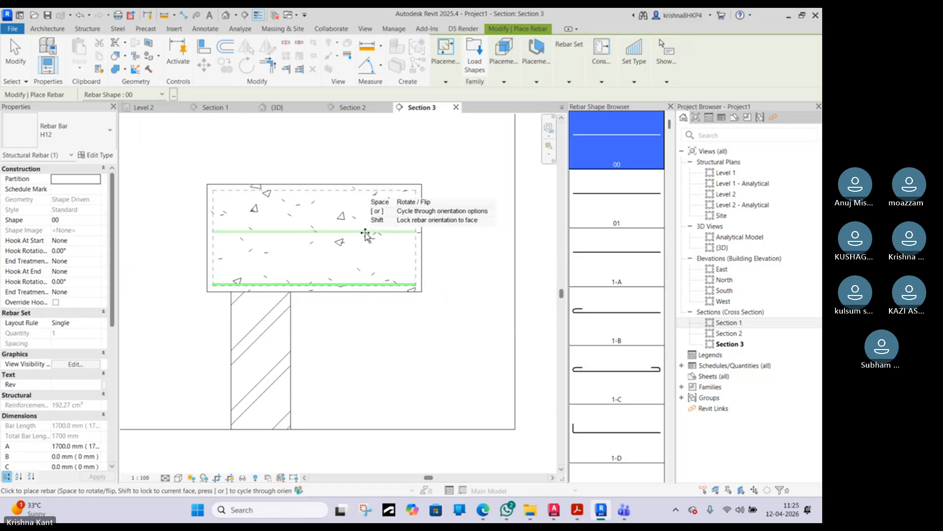
key(Escape)
- Edit the bottom bar's sketch and draw a 200 mm vertical leg upward from its right end
click(389, 284)
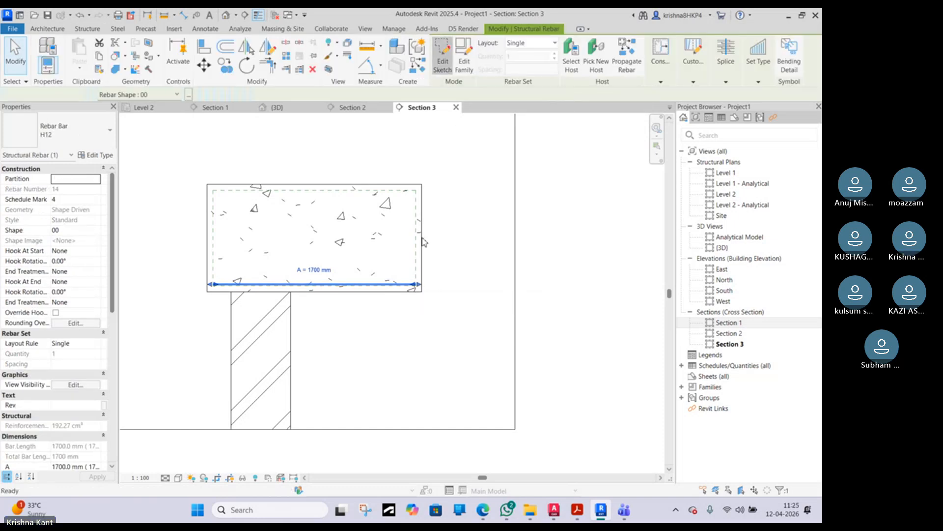
click(443, 58)
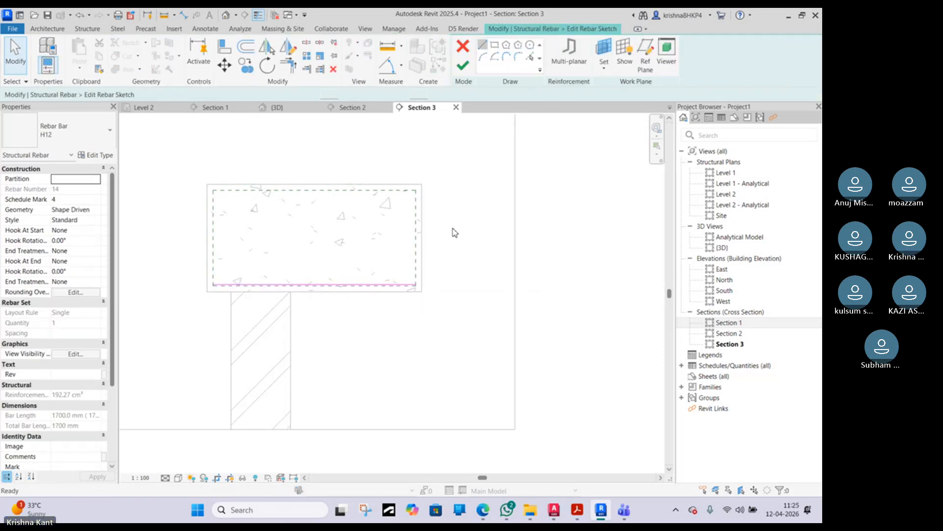
scroll(413, 282, up, 3)
click(419, 287)
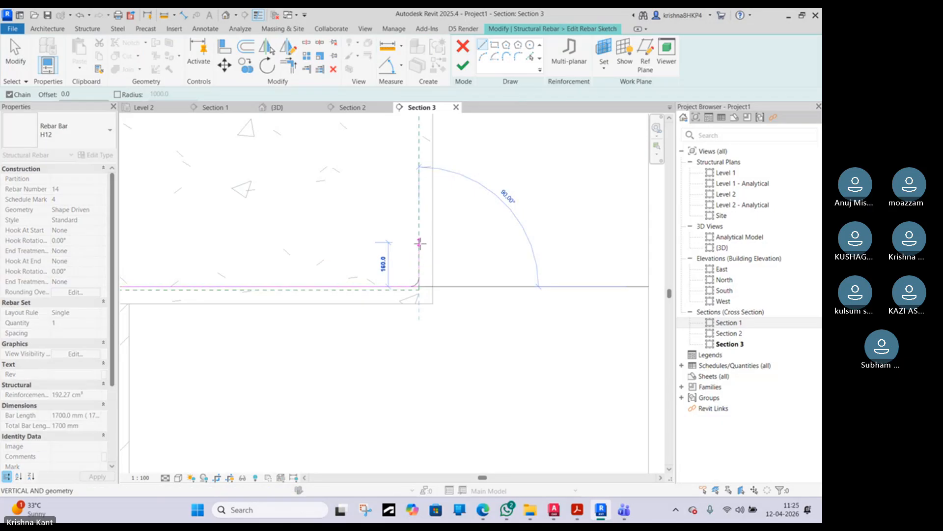
text(200mm)
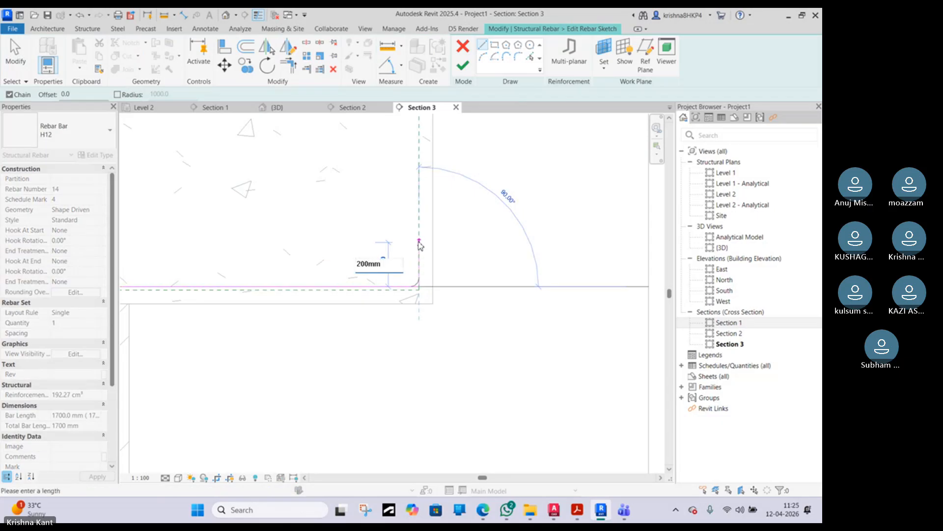
key(Return)
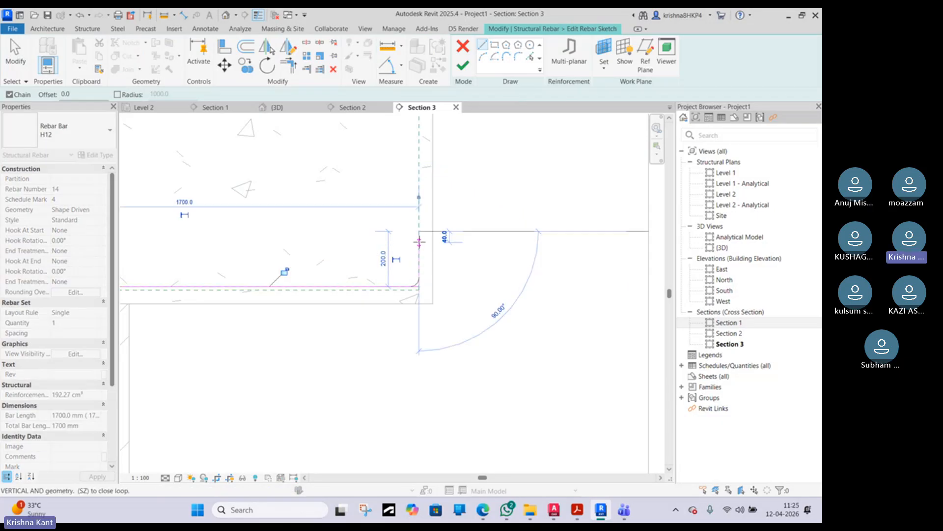
scroll(419, 240, down, 3)
key(Escape)
key(Escape)
- Set the vertical leg's length in the bar sketch to 300 mm
scroll(419, 238, up, 2)
click(419, 241)
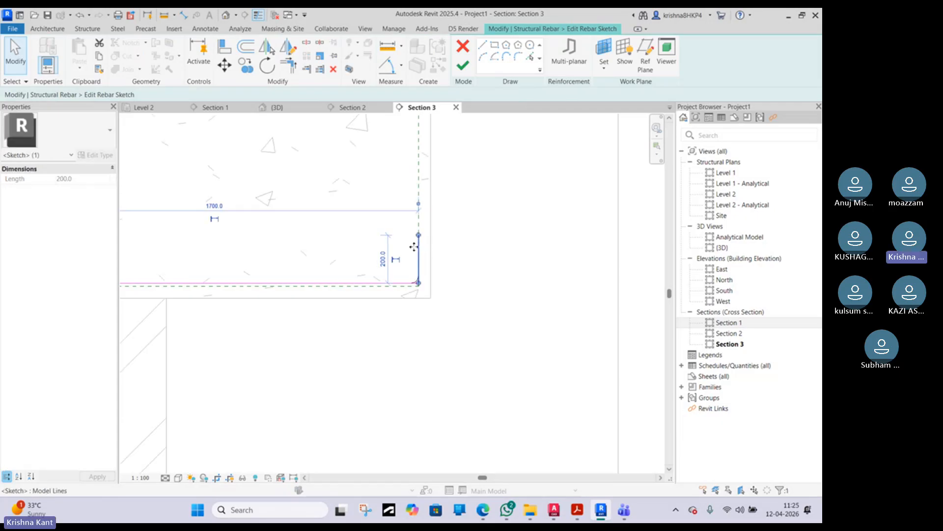
click(383, 259)
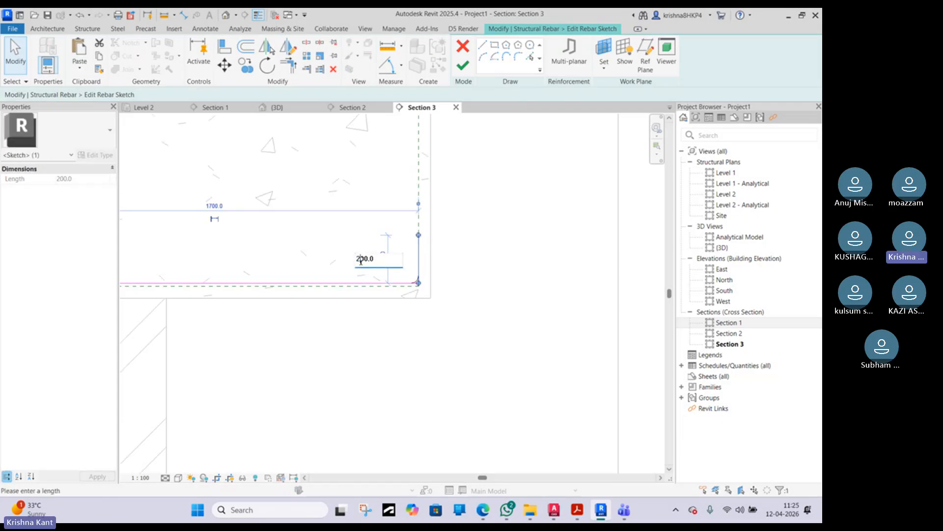
key(Return)
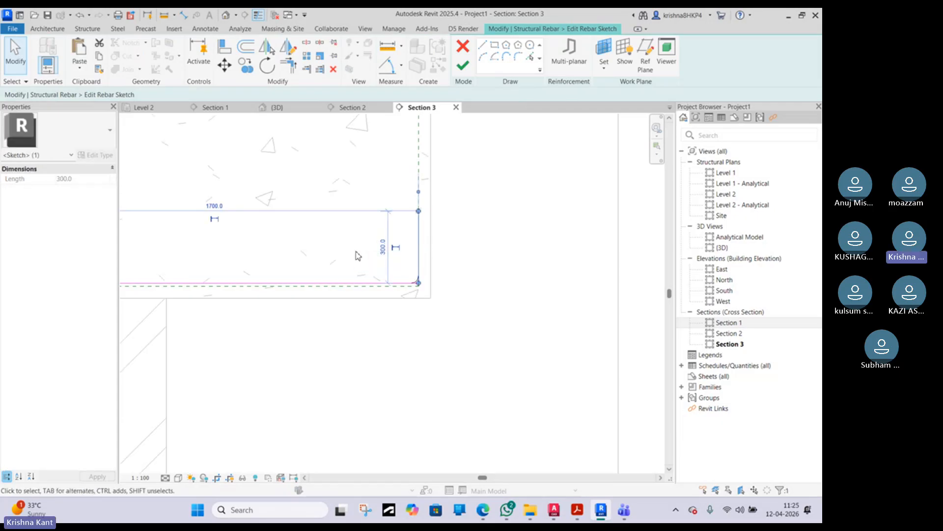
scroll(436, 226, down, 2)
key(Escape)
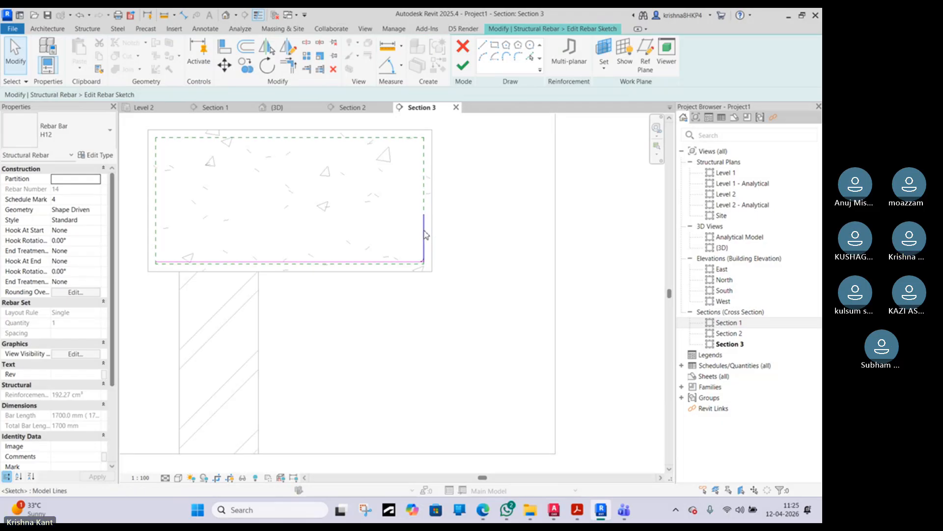
- Copy the vertical leg to the opposite end of the bottom bar and finish the U-shaped rebar sketch
click(426, 238)
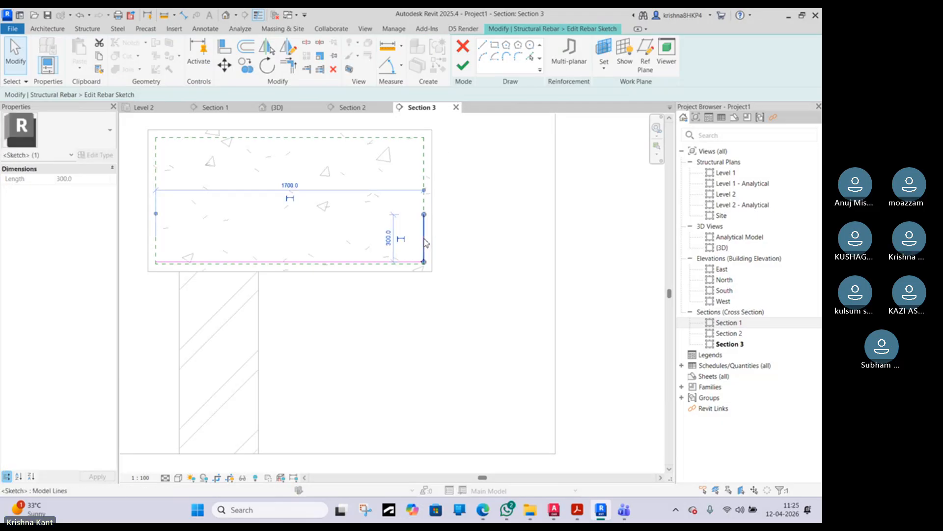
key(Escape)
click(425, 229)
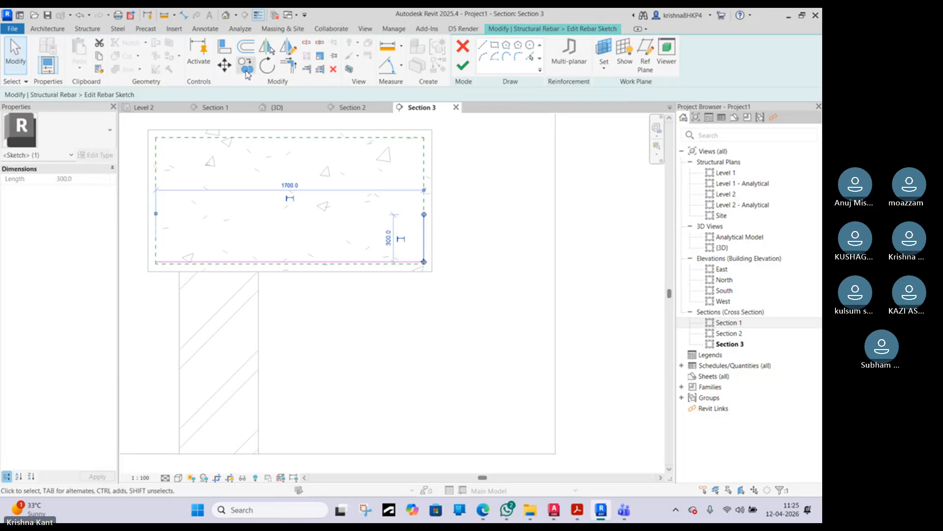
drag(423, 262, 159, 266)
key(Escape)
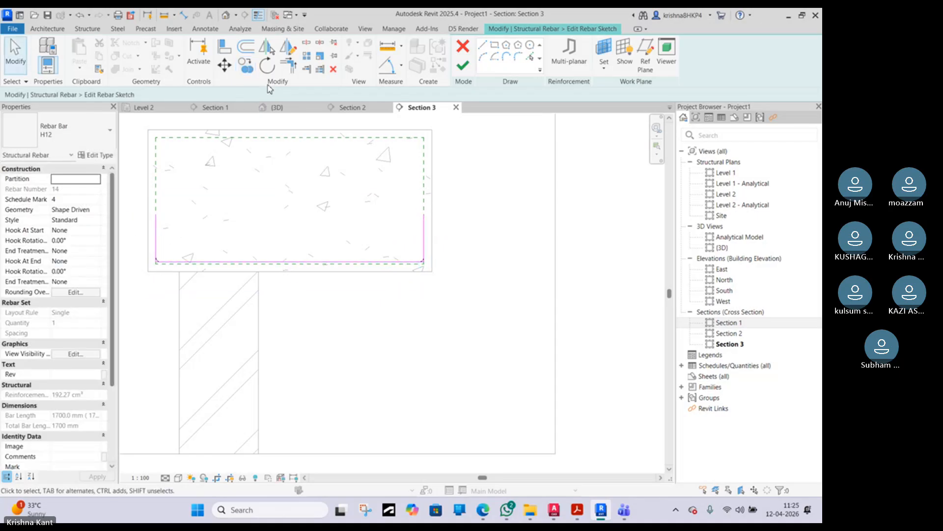
click(460, 69)
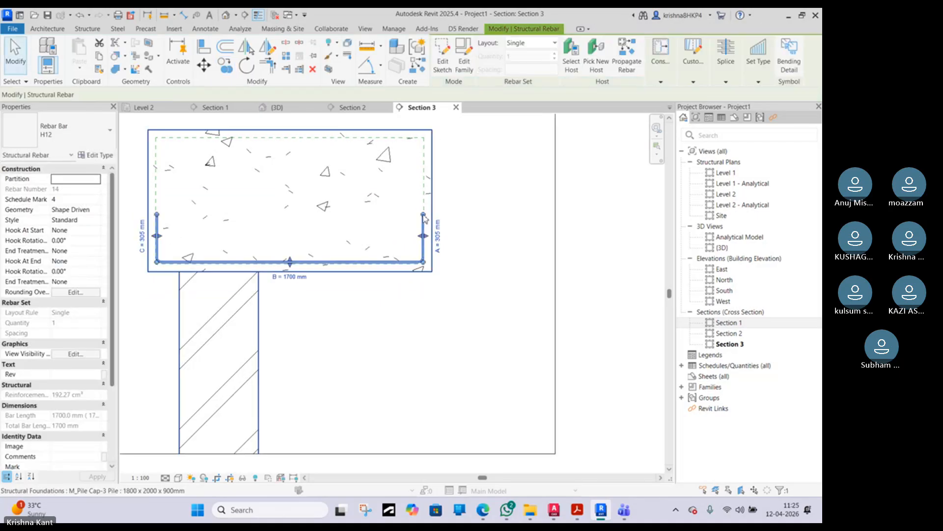
key(Escape)
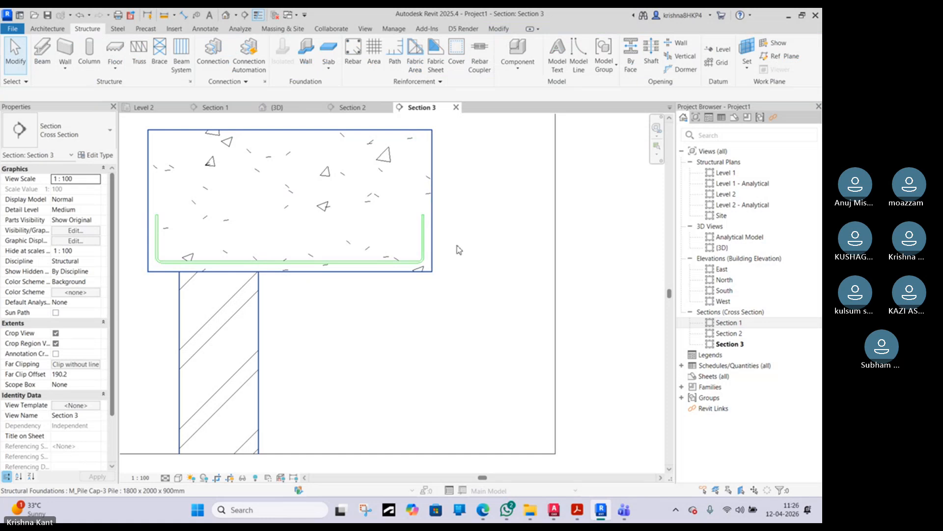
- Distribute the U-shaped bar across the three-pile cap in the Level 2 plan using the Maximum Spacing layout at 150 mm
click(426, 236)
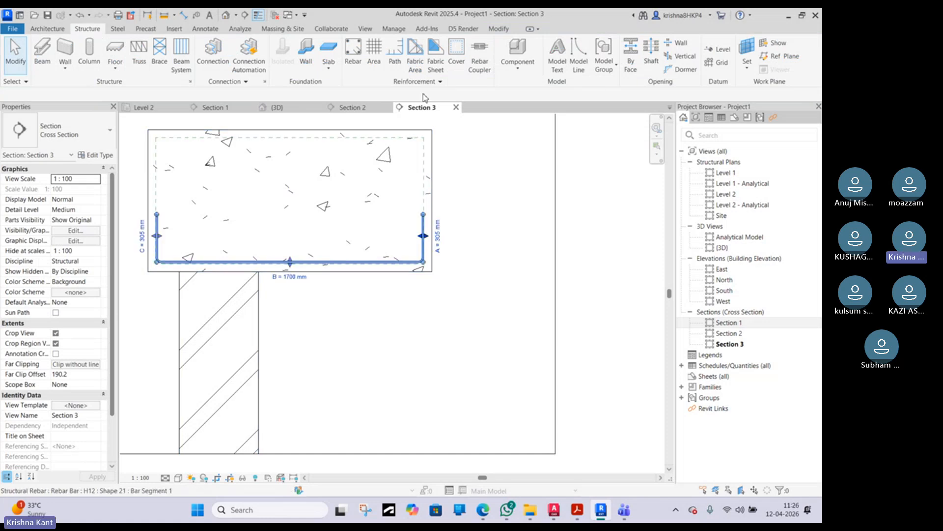
click(357, 108)
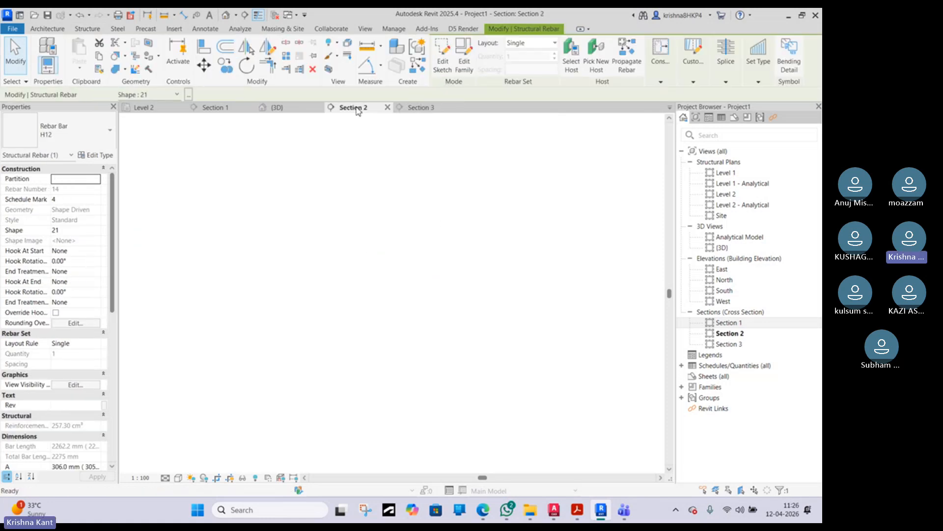
click(428, 109)
click(203, 109)
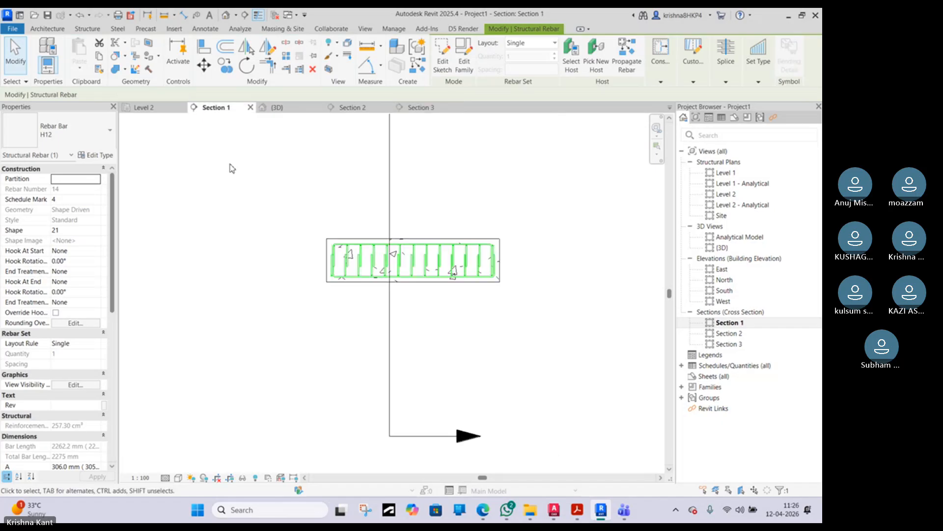
click(149, 109)
scroll(364, 266, up, 5)
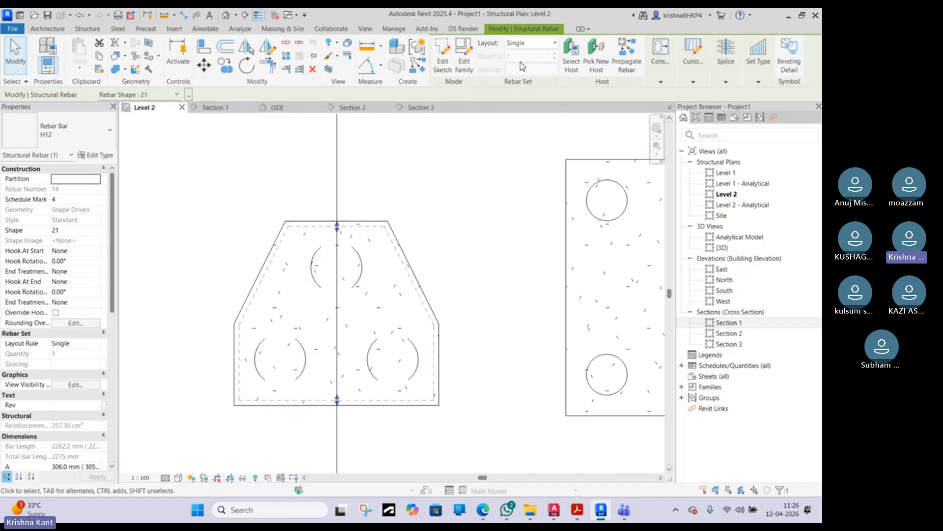
click(528, 44)
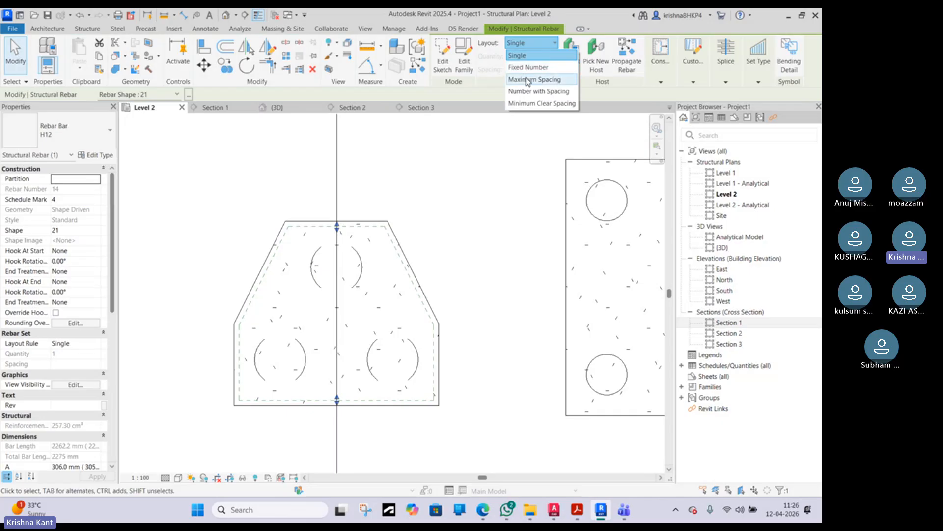
click(530, 79)
click(514, 69)
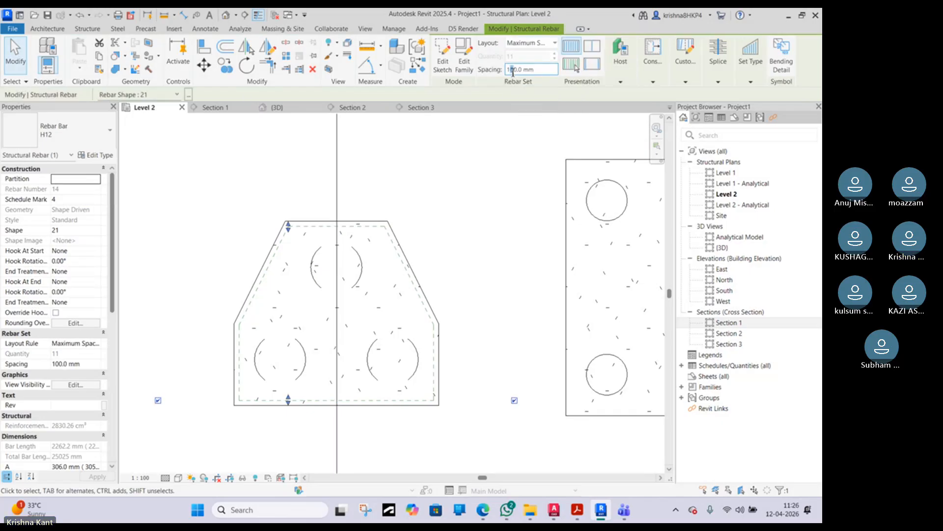
key(Return)
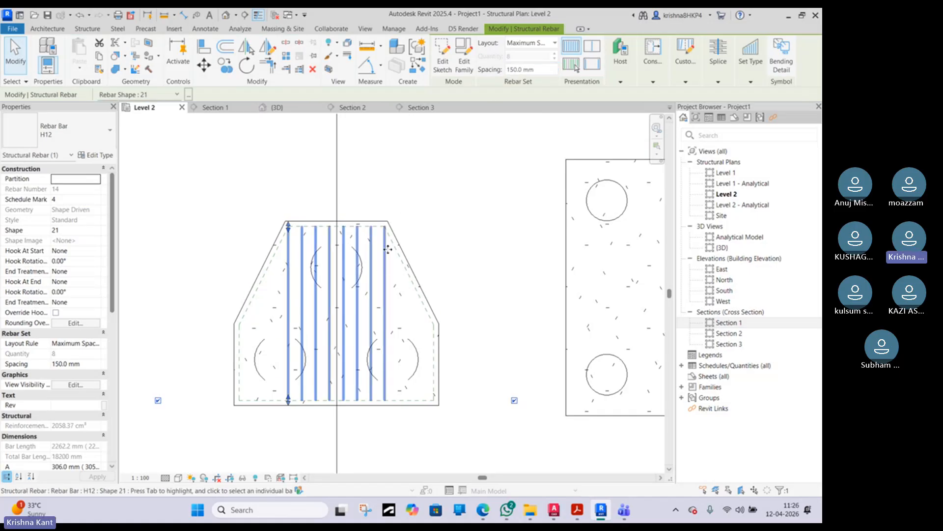
- Apply the Varying Rebar Set type to the distributed U-bars in the three-pile cap
scroll(378, 236, up, 2)
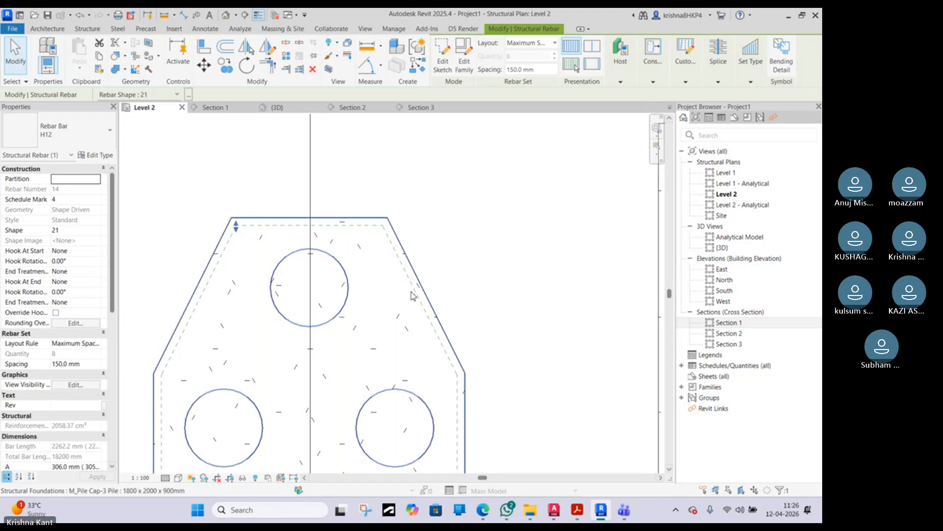
click(751, 81)
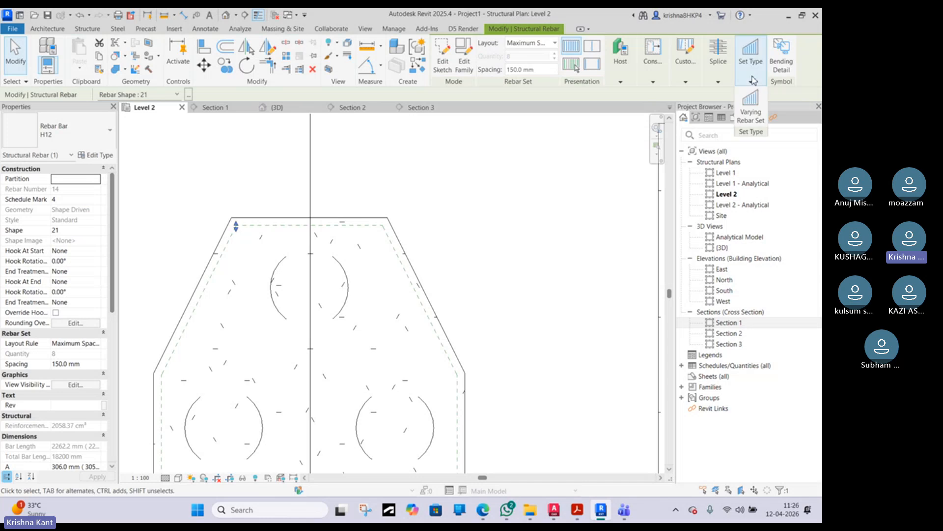
click(751, 102)
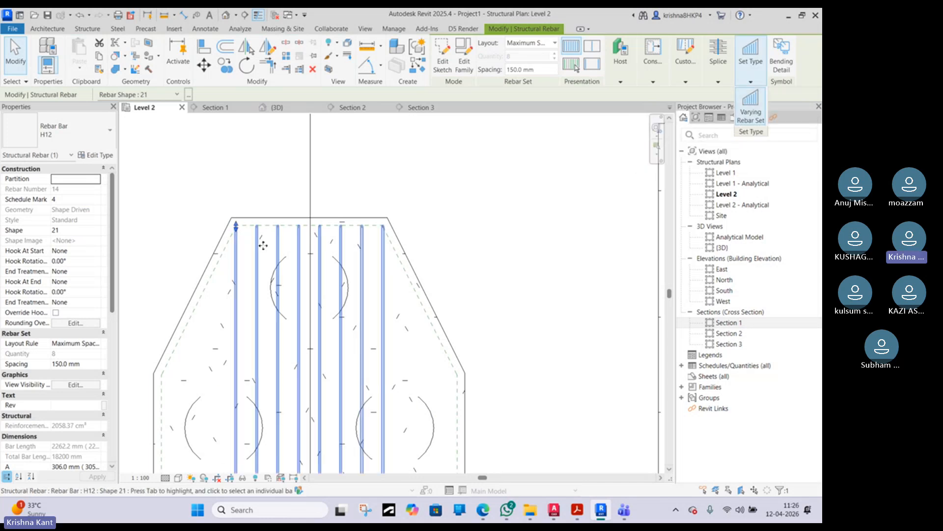
scroll(238, 248, down, 3)
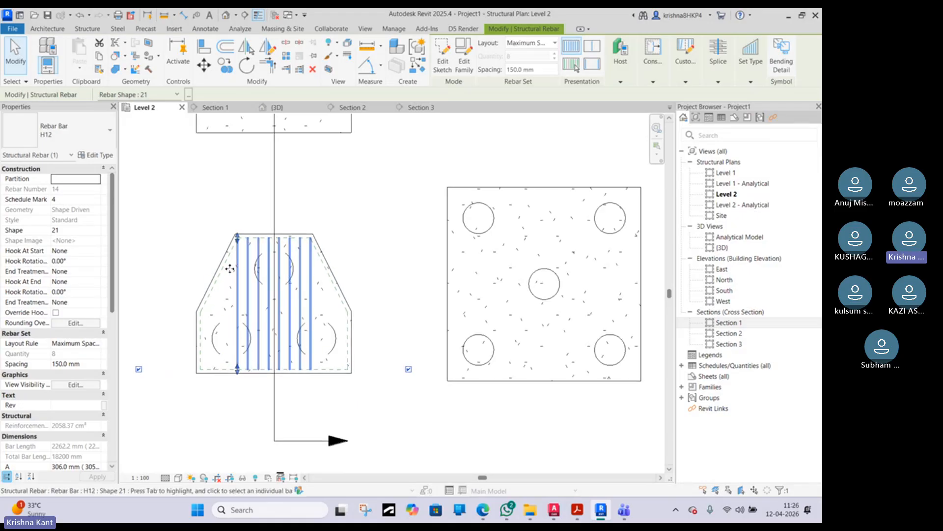
drag(219, 269, 237, 268)
key(Escape)
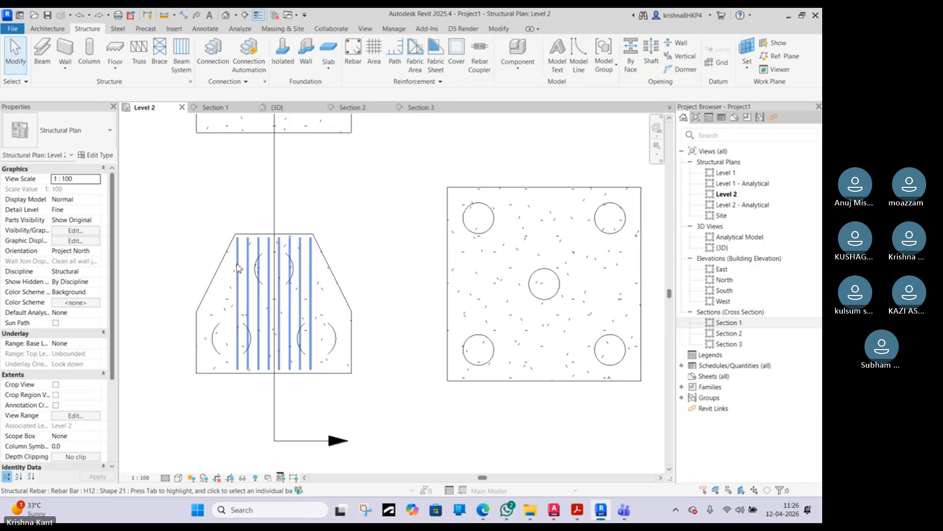
- Adjust both ends of the U-bar set's distribution range across the three-pile cap in plan
click(237, 268)
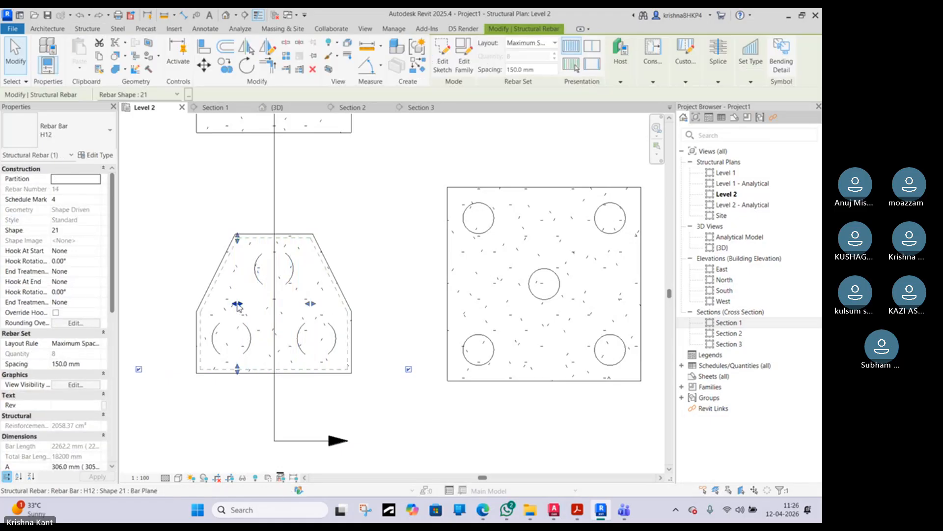
mouse_move(237, 303)
mouse_down()
mouse_move(196, 305)
mouse_move(231, 304)
mouse_up()
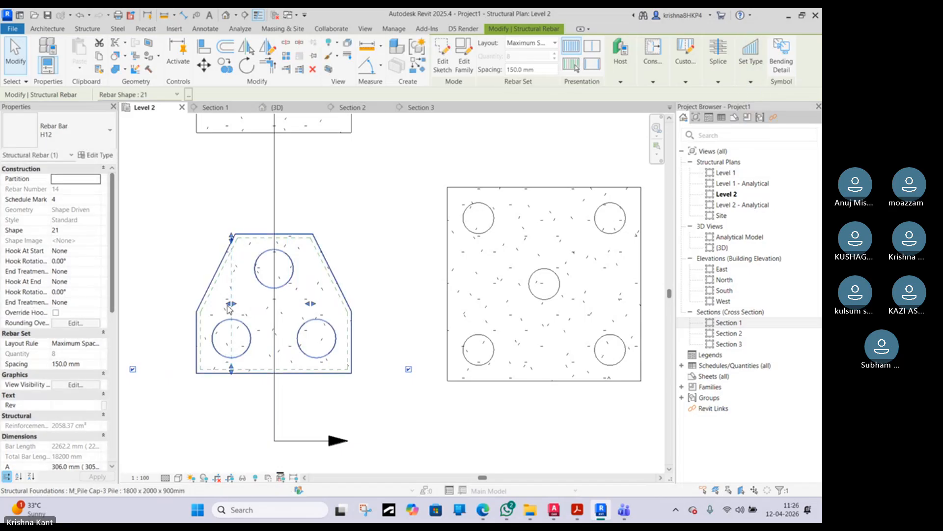
drag(232, 305, 238, 305)
mouse_move(310, 303)
mouse_down()
mouse_move(338, 309)
mouse_move(310, 302)
mouse_up()
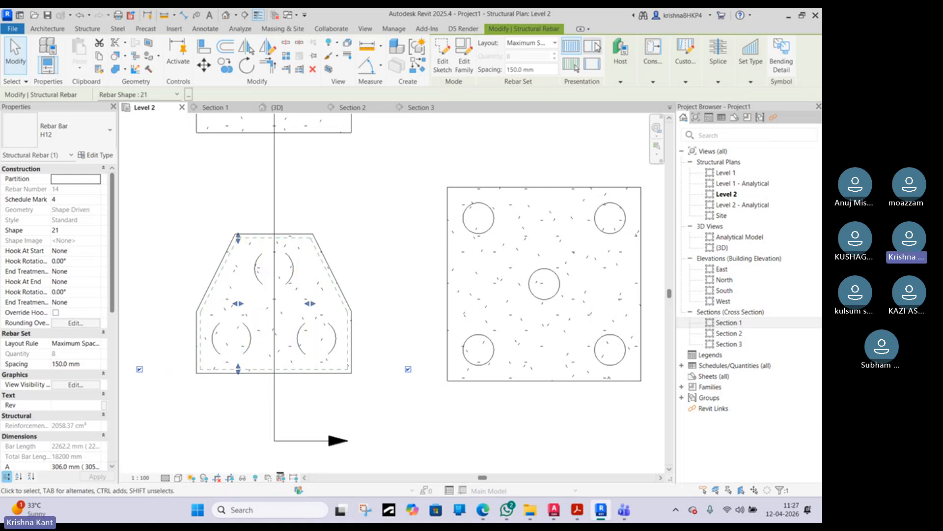
mouse_move(667, 65)
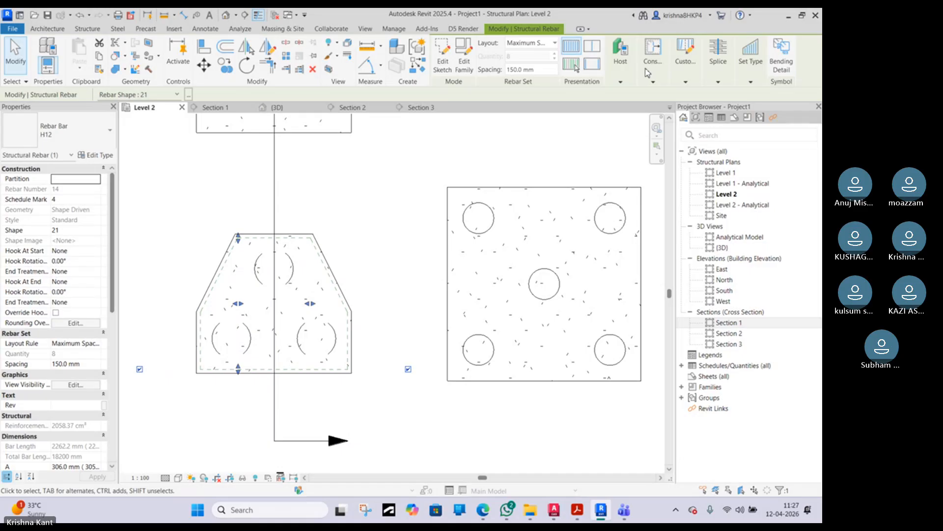
mouse_move(650, 87)
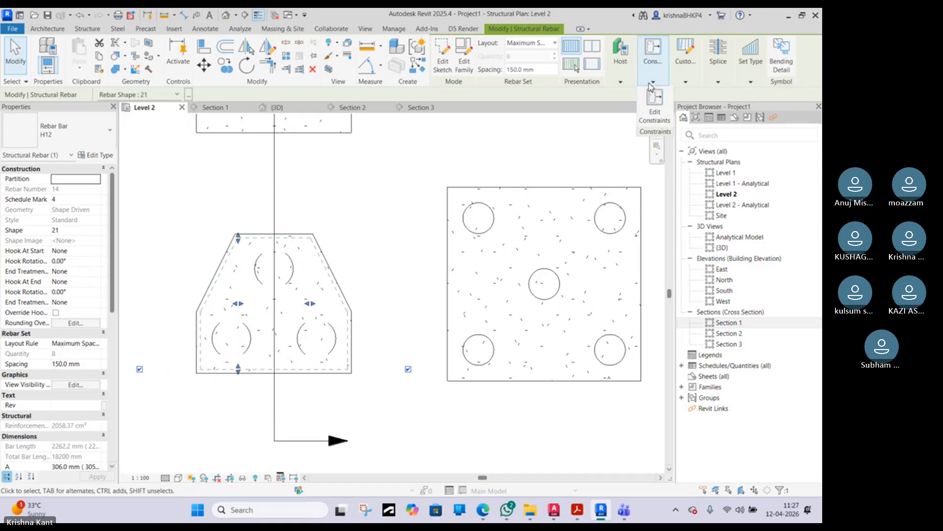
mouse_move(726, 78)
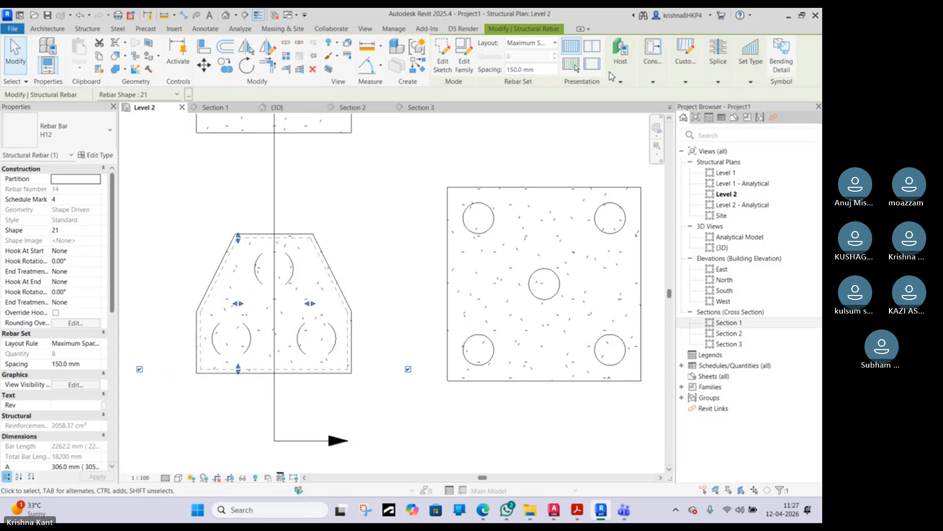
click(572, 64)
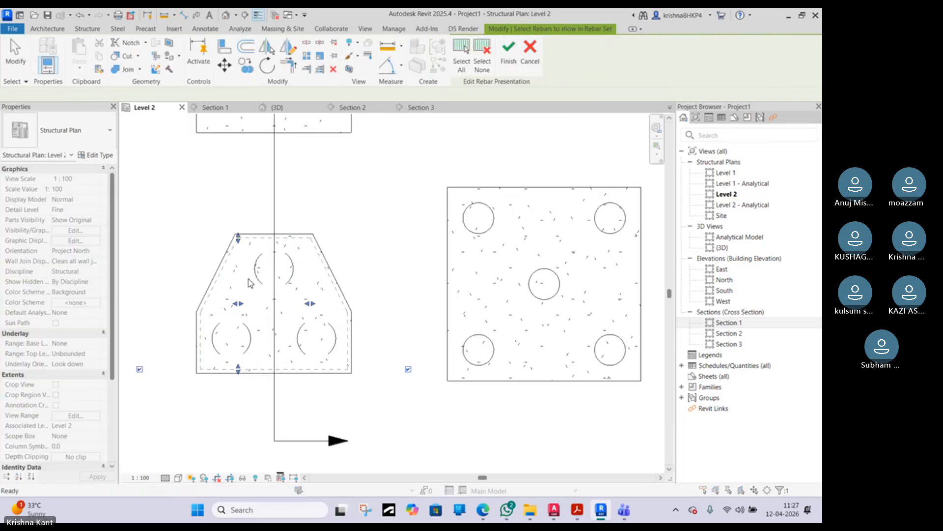
key(Escape)
key(s)
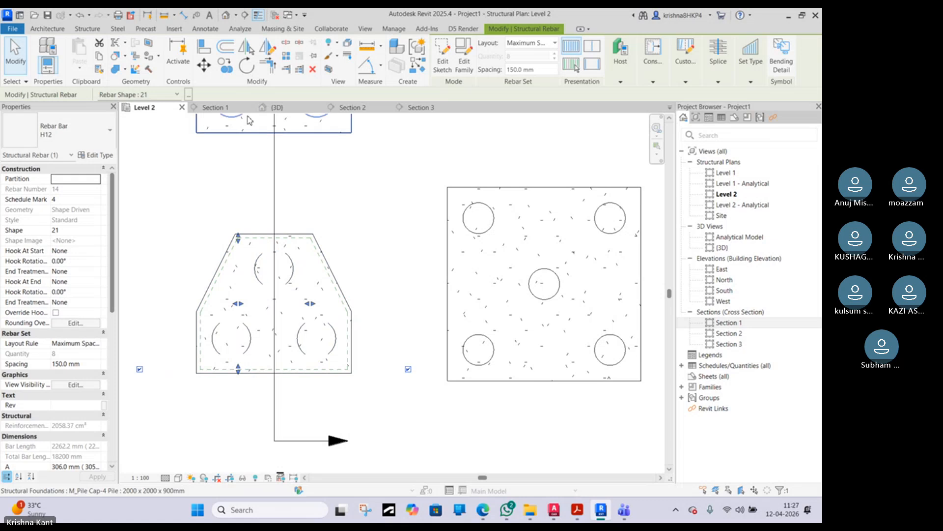
scroll(268, 250, down, 3)
key(Escape)
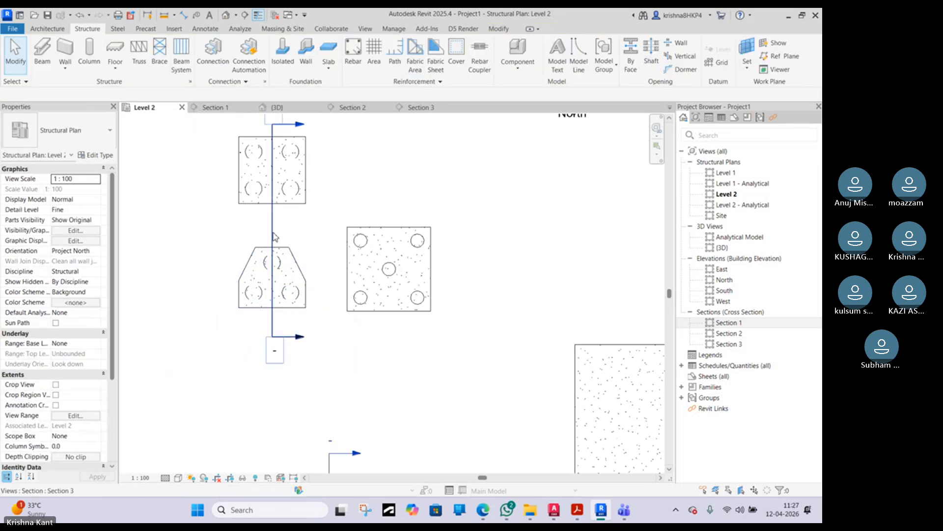
- Nudge the outer end of the U-bar set in the three-pile cap and choose the Varying Rebar Set type again
click(264, 278)
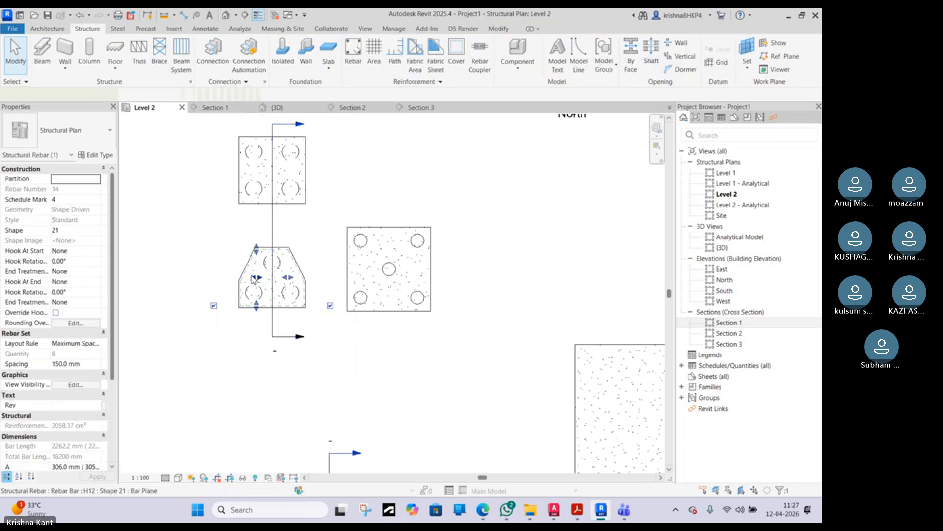
scroll(264, 280, up, 4)
drag(264, 286, 267, 286)
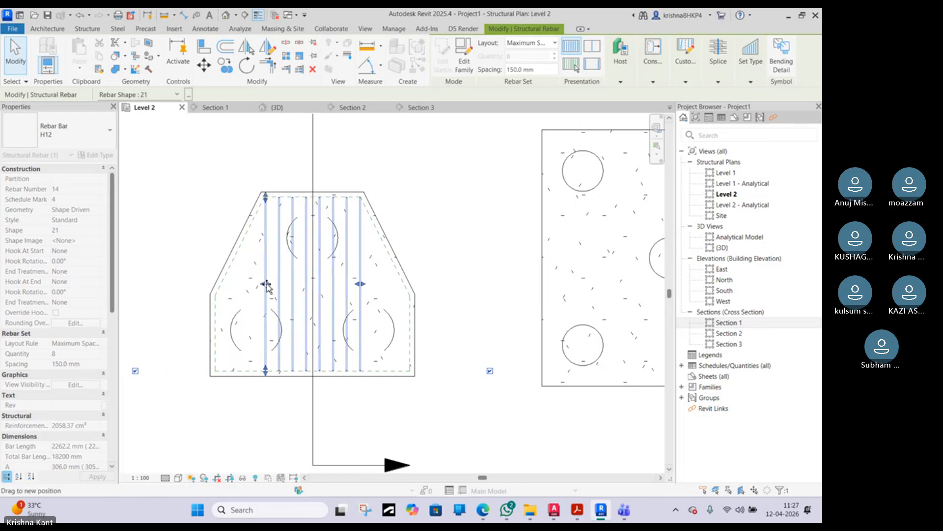
click(752, 83)
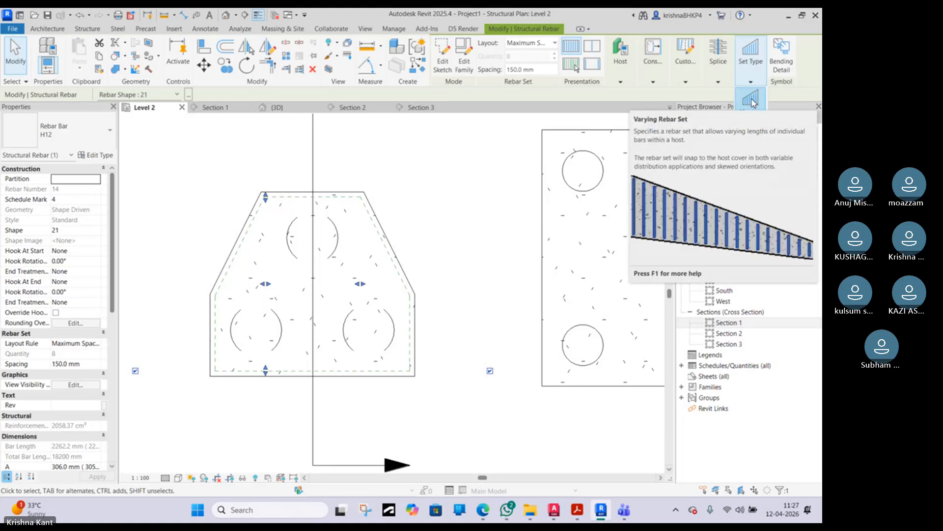
click(751, 100)
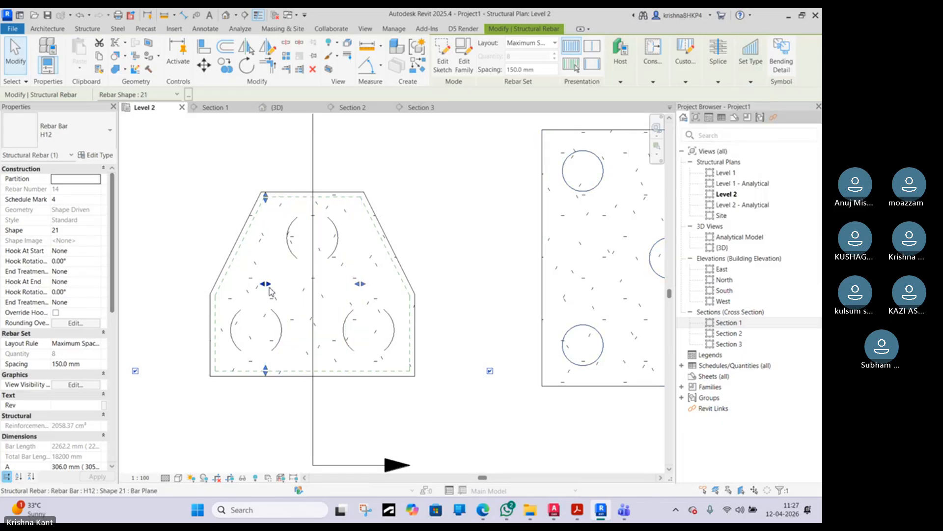
key(c)
key(s)
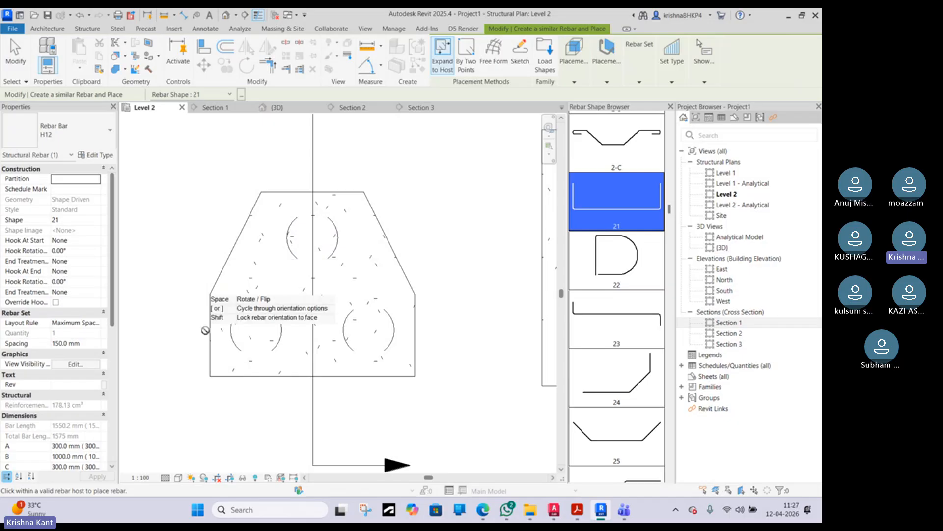
click(574, 54)
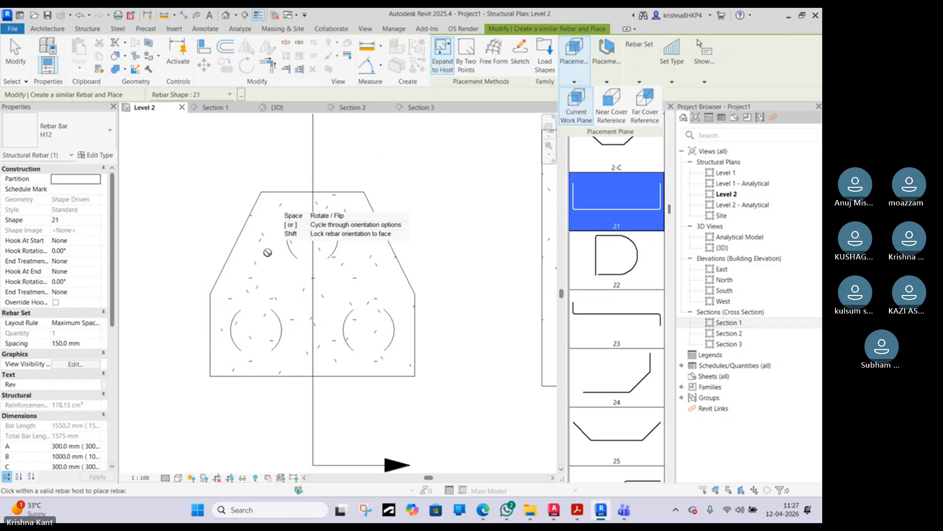
click(574, 83)
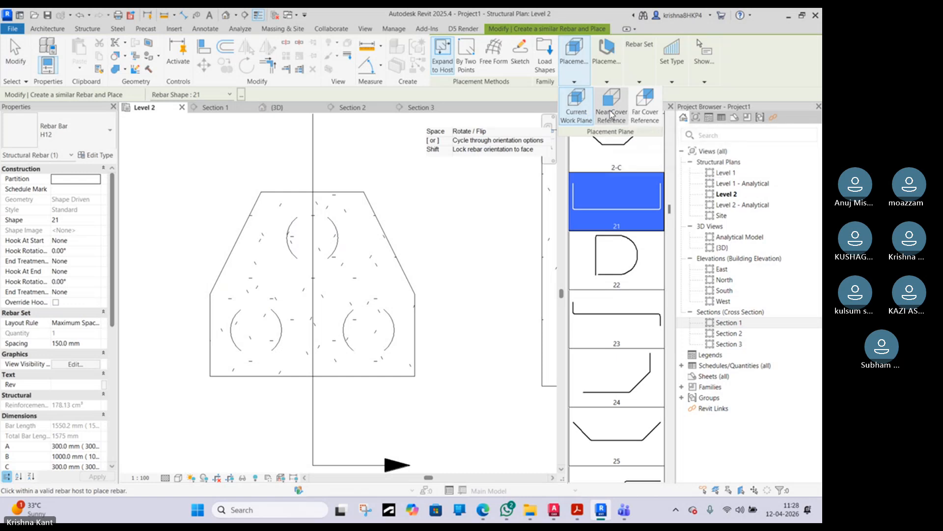
click(608, 81)
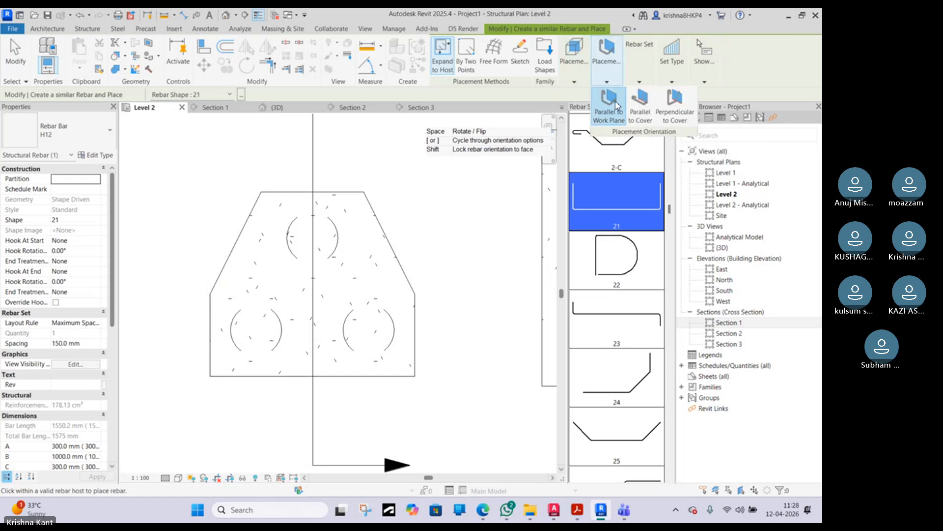
click(327, 201)
key(Escape)
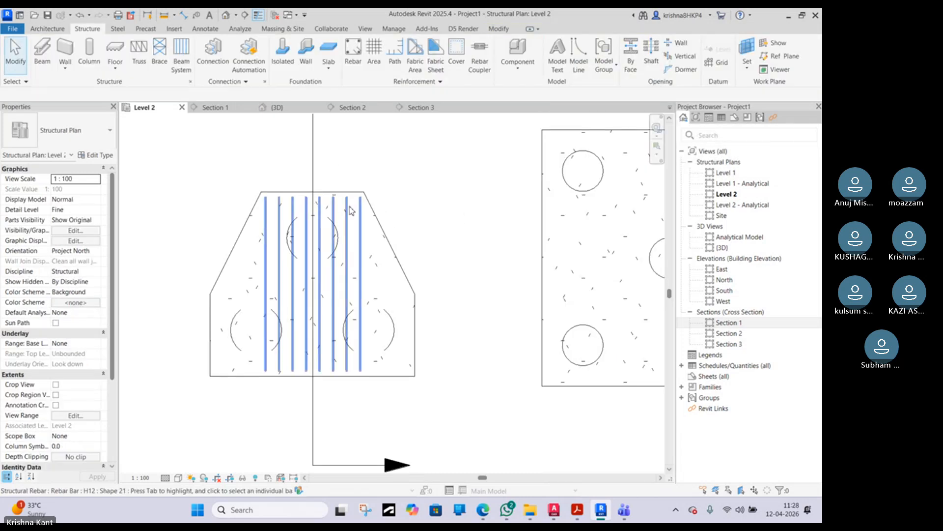
- Draw a horizontal section through the lower piles of the three-pile cap and on across the five-pile cap in plan
scroll(346, 206, down, 4)
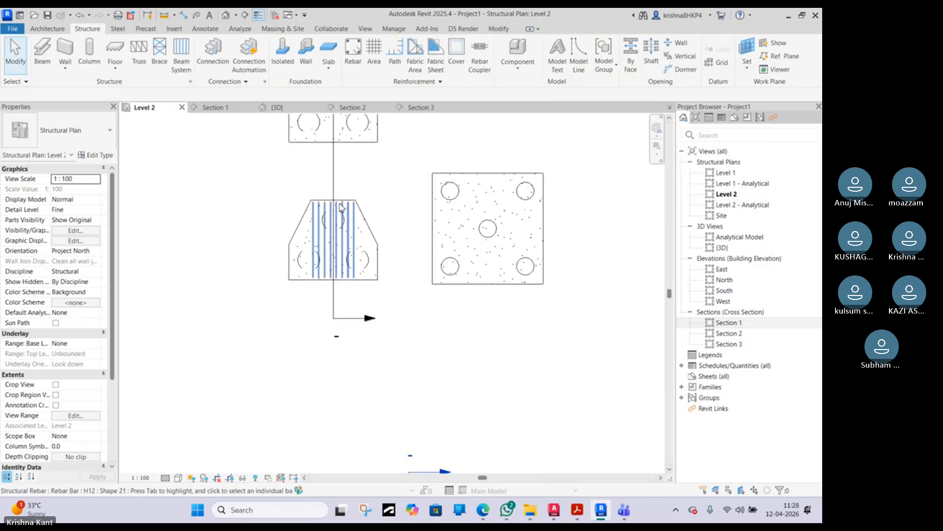
click(245, 15)
click(253, 258)
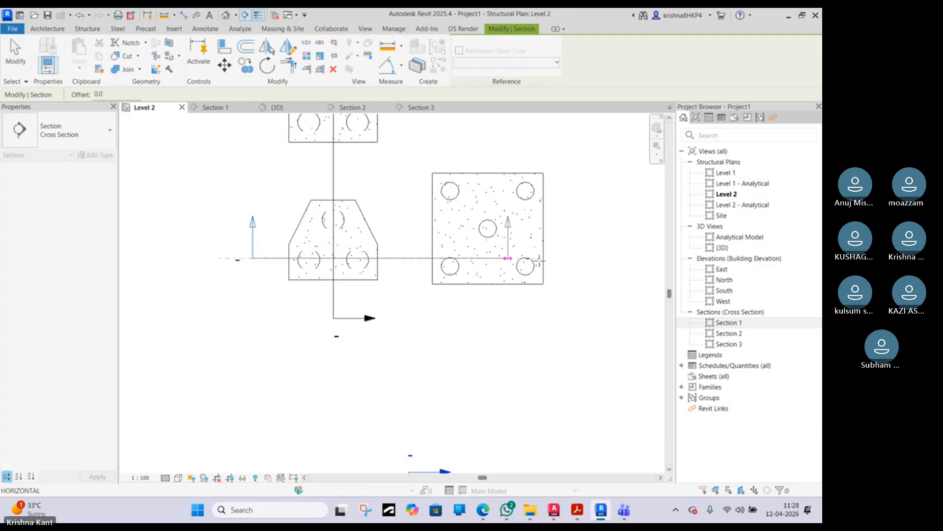
click(554, 258)
key(Escape)
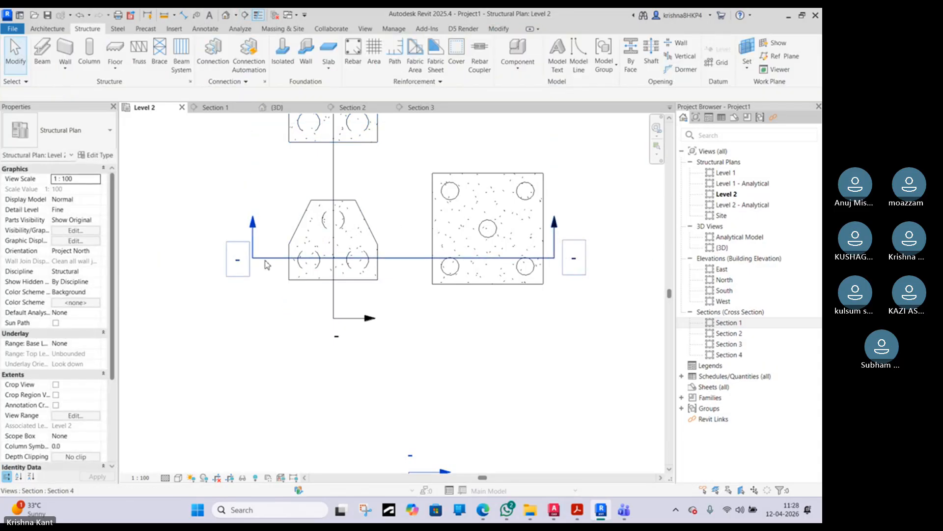
- Shorten the new section's view depth to about 2200 mm and open its section view
click(271, 258)
scroll(271, 257, down, 2)
drag(348, 182, 349, 203)
key(Escape)
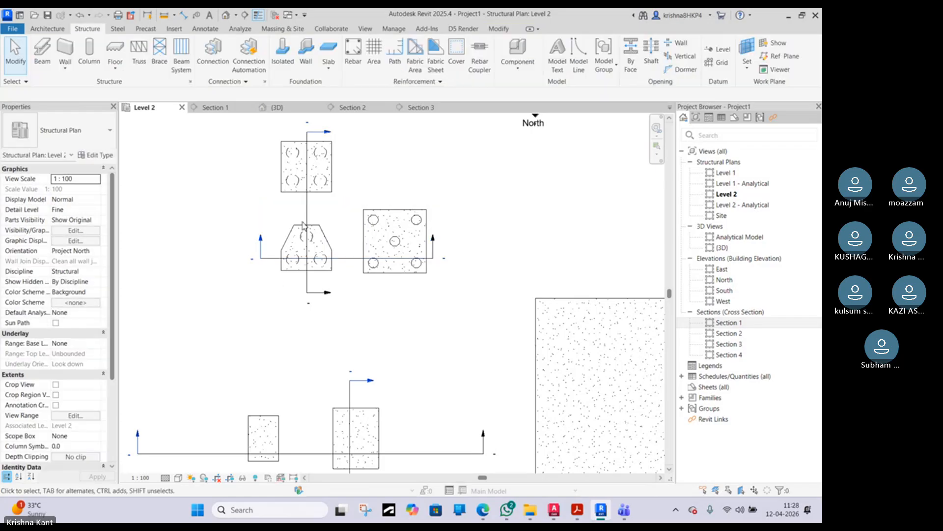
double_click(257, 239)
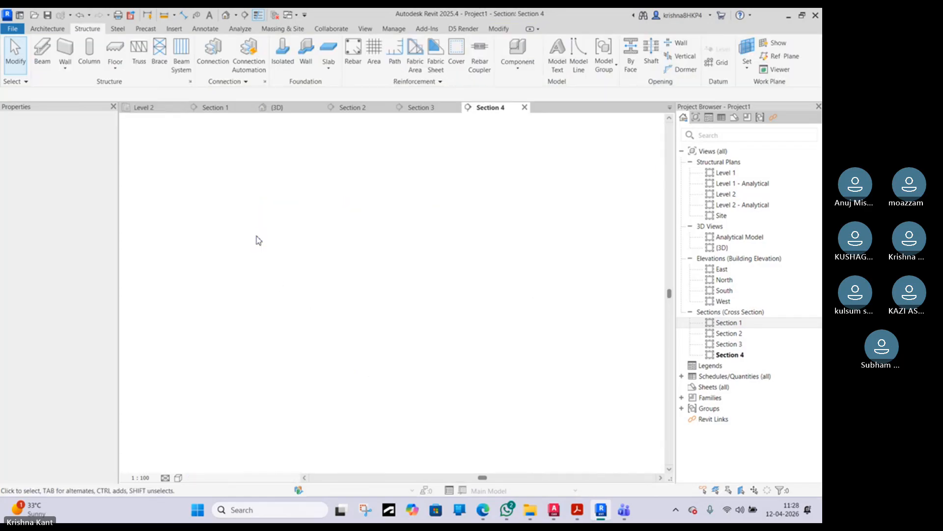
- Place a similar H12 Shape 21 U-bar set crossing the existing bars at the bottom of the three-pile cap in section
scroll(344, 285, up, 3)
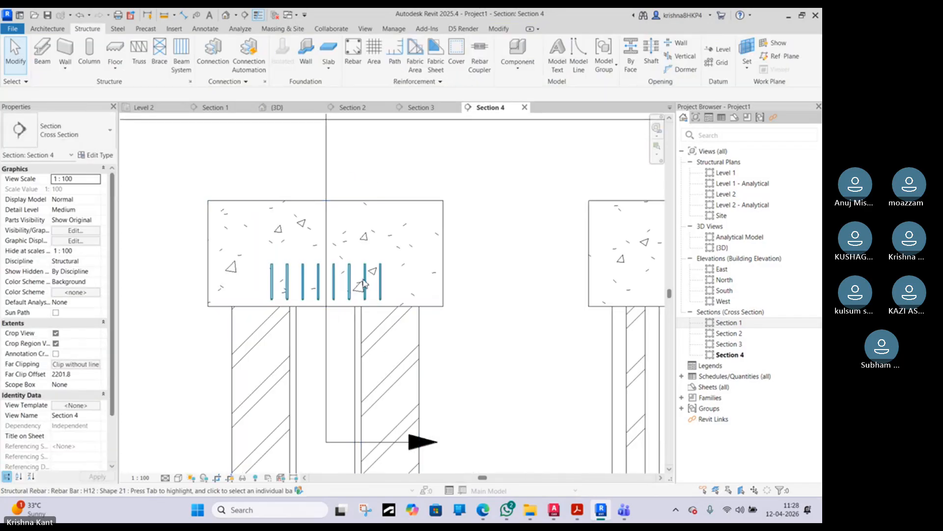
click(364, 283)
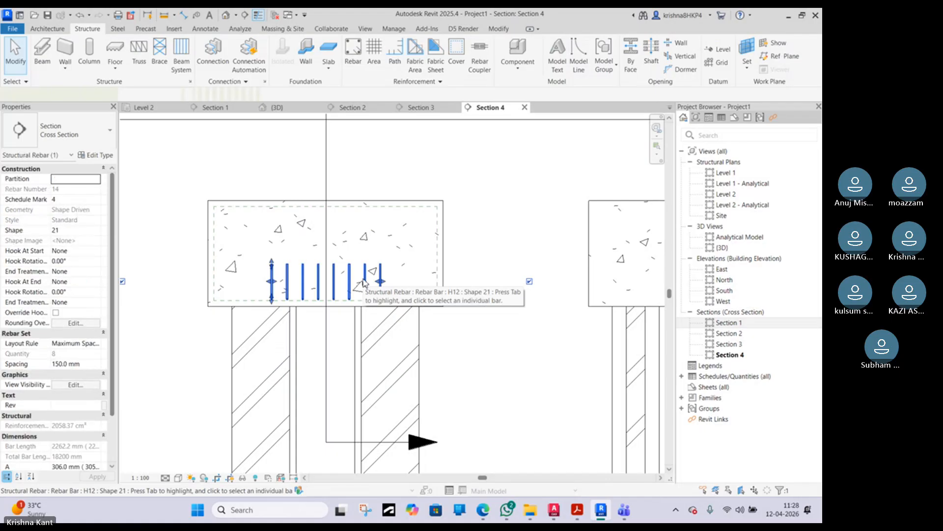
key(c)
key(s)
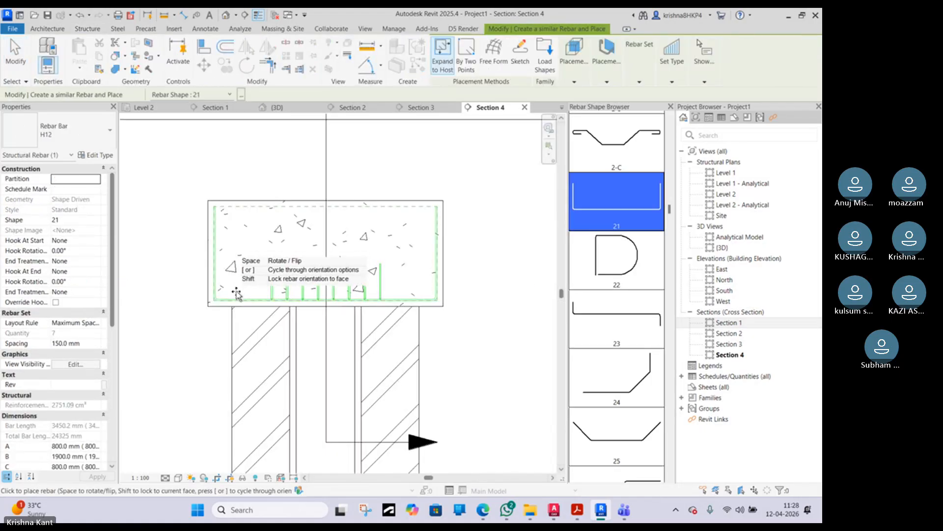
click(236, 293)
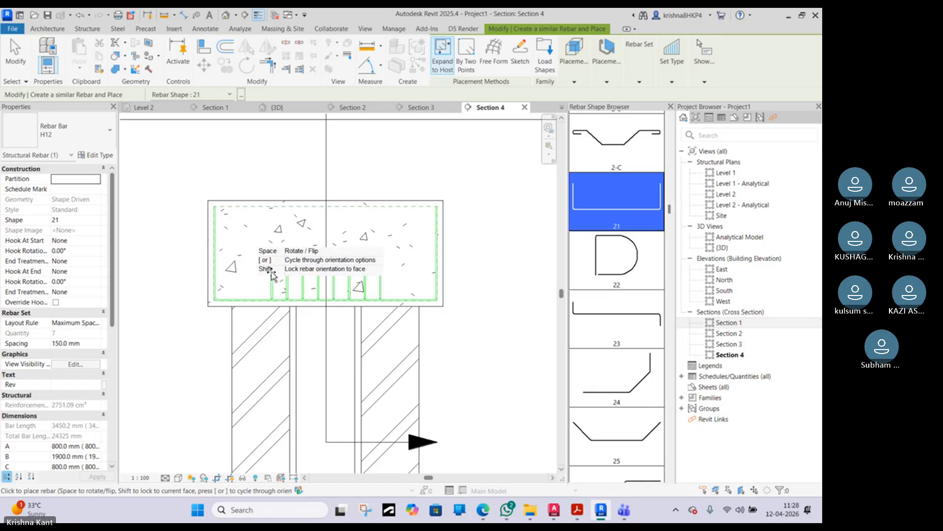
key(Escape)
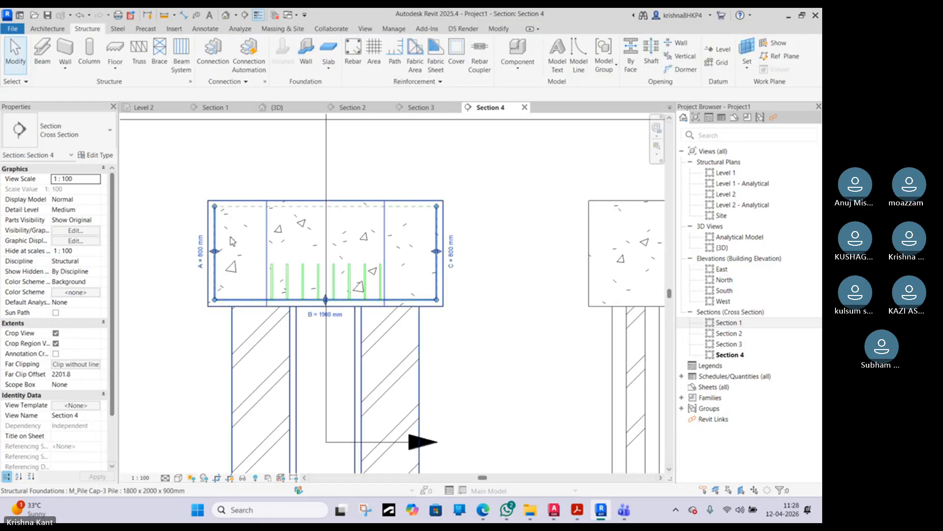
- Shorten leg A of the new U-bar to 300 mm
click(217, 255)
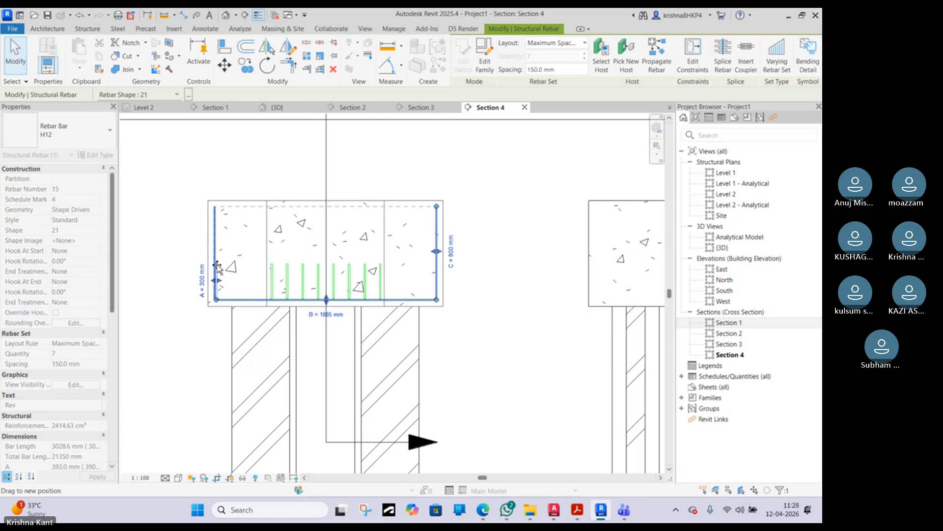
scroll(215, 266, up, 6)
drag(215, 265, 212, 256)
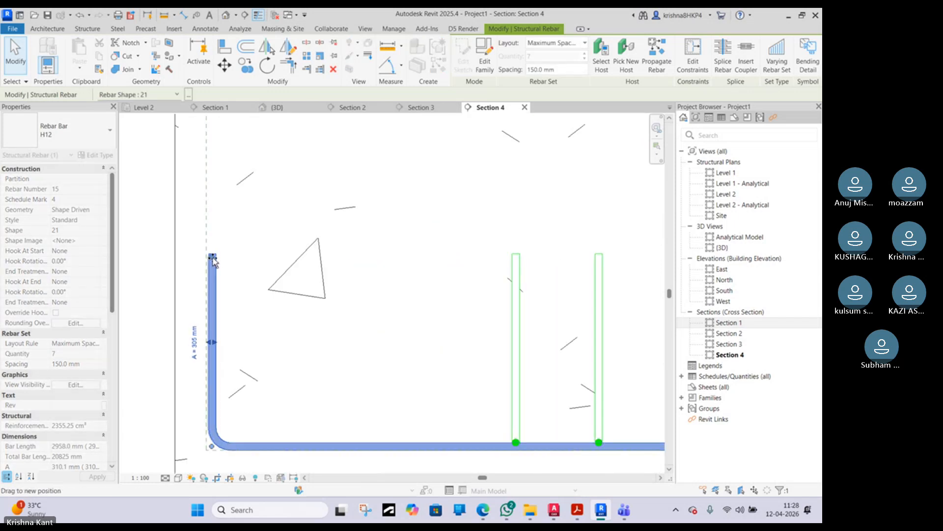
drag(212, 259, 214, 259)
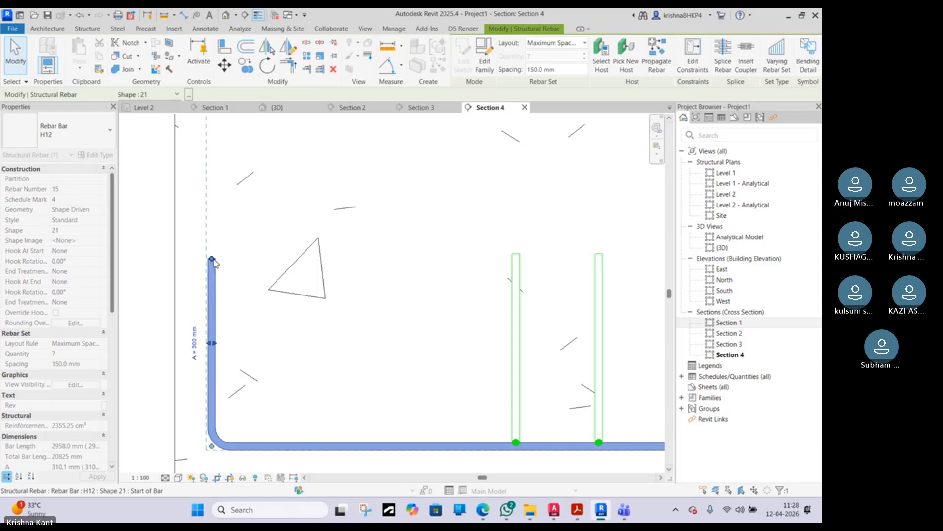
- Edit the new U-bar's sketch to shorten its opposite vertical leg to 300 mm and finish the sketch
scroll(215, 263, down, 5)
scroll(449, 221, up, 2)
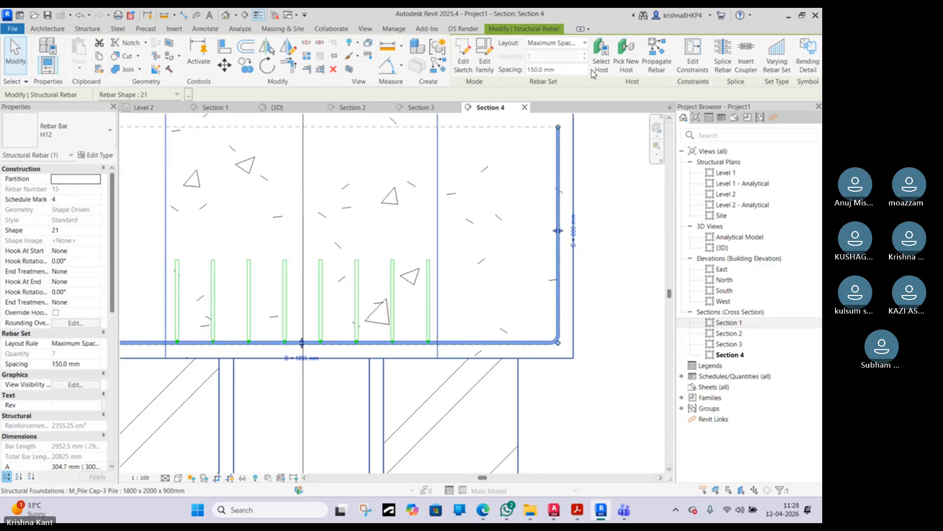
click(463, 55)
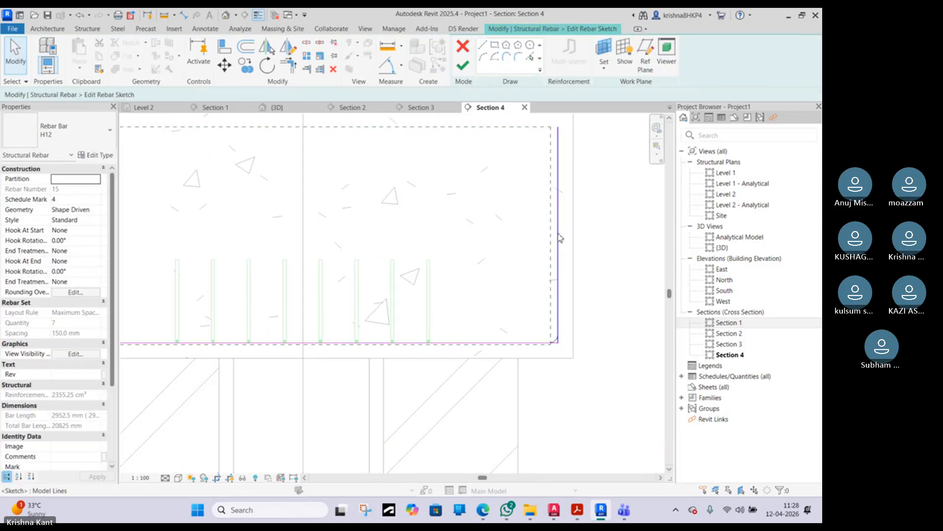
click(558, 233)
drag(558, 127, 558, 261)
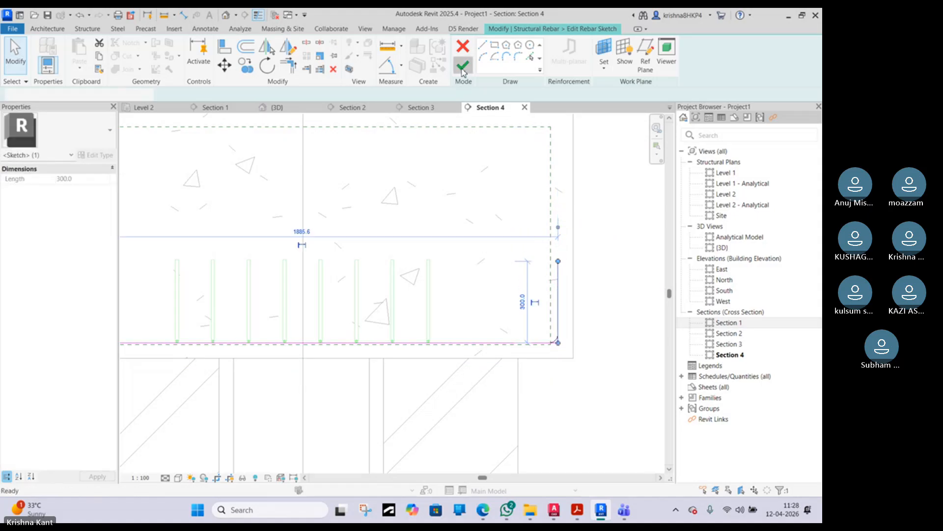
scroll(572, 279, down, 4)
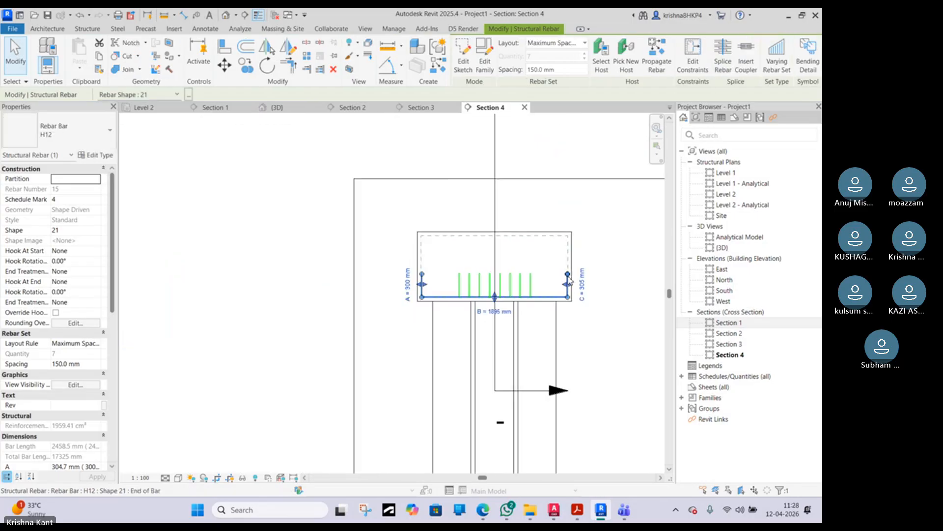
key(Escape)
- Select the new crossing U-bar set and switch to the Level 2 plan to adjust its distribution across the three-pile cap
scroll(570, 281, up, 2)
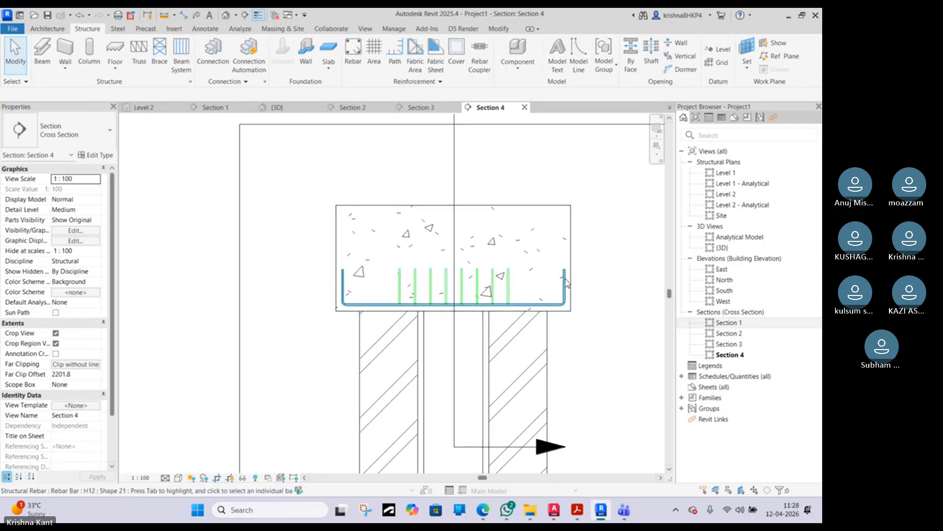
click(555, 264)
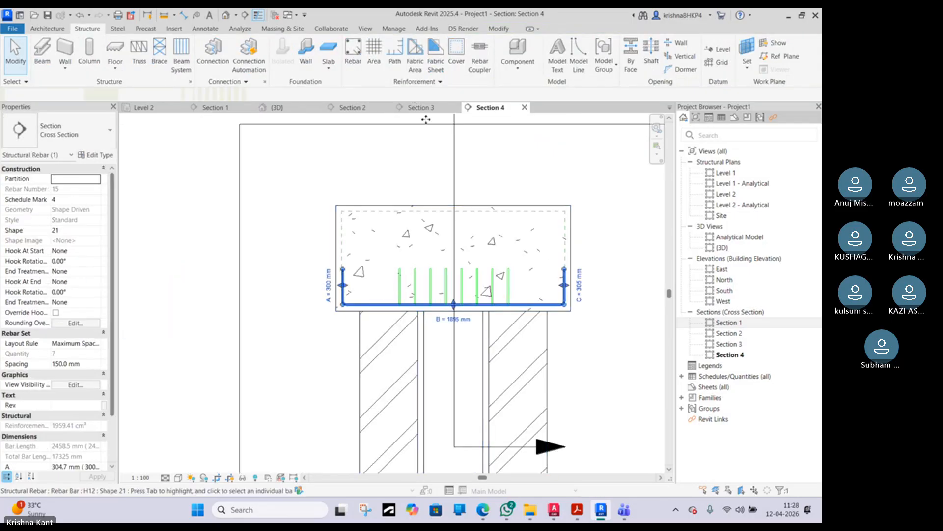
click(152, 109)
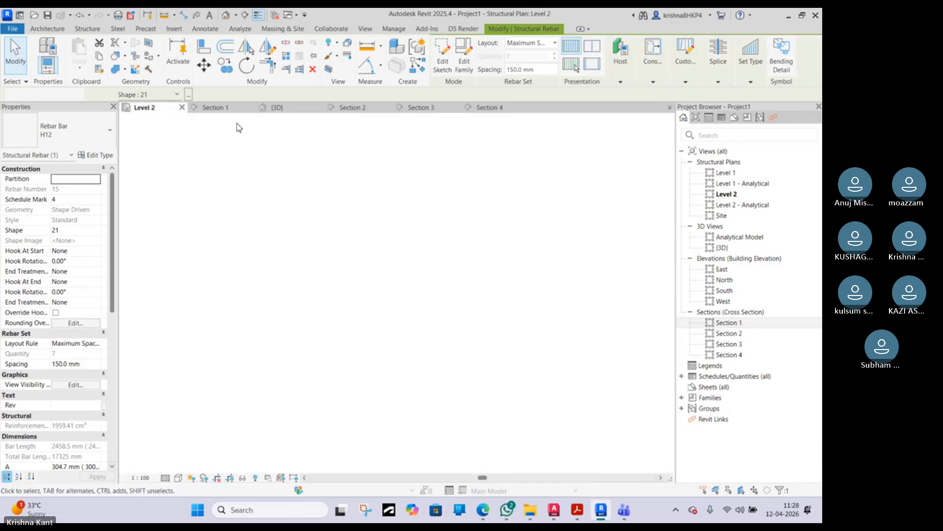
scroll(309, 238, up, 2)
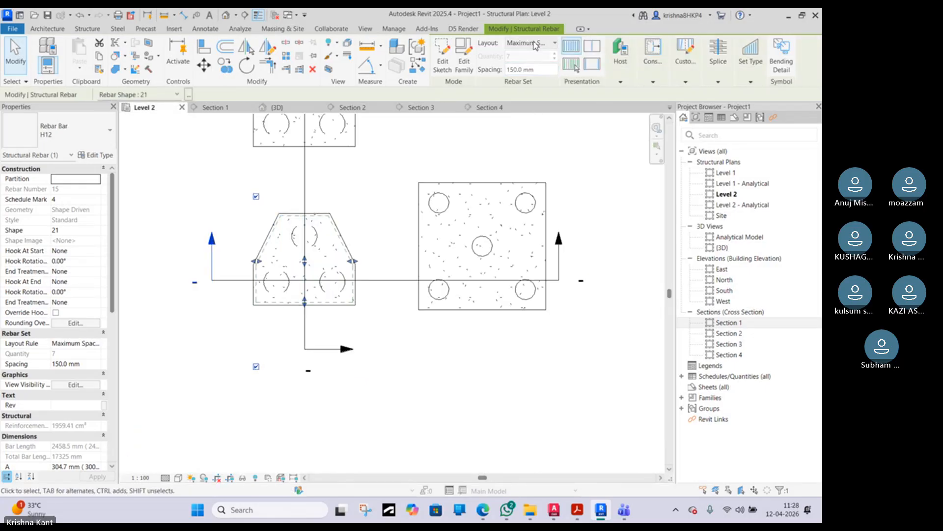
scroll(313, 269, up, 2)
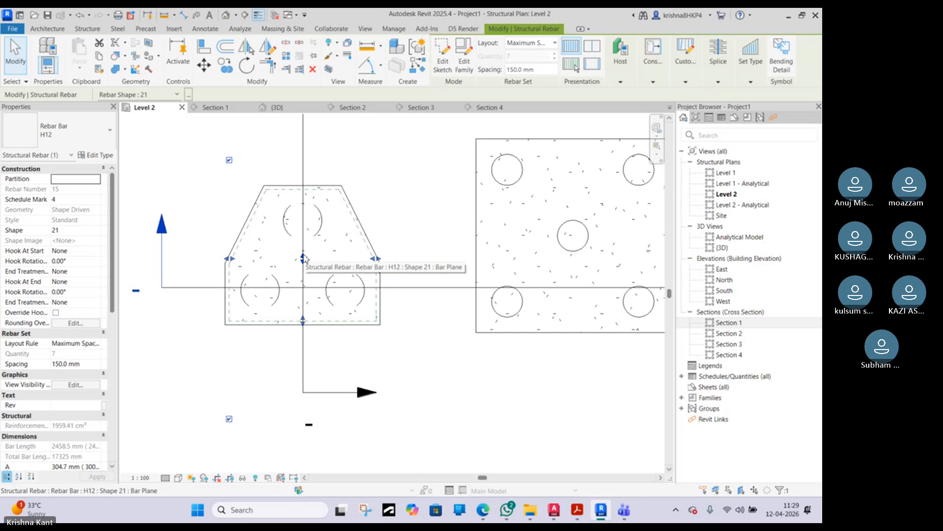
- Adjust the horizontal rebar set's extent so its uppermost bar sits where the pile cap's sloping sides begin
drag(304, 261, 303, 239)
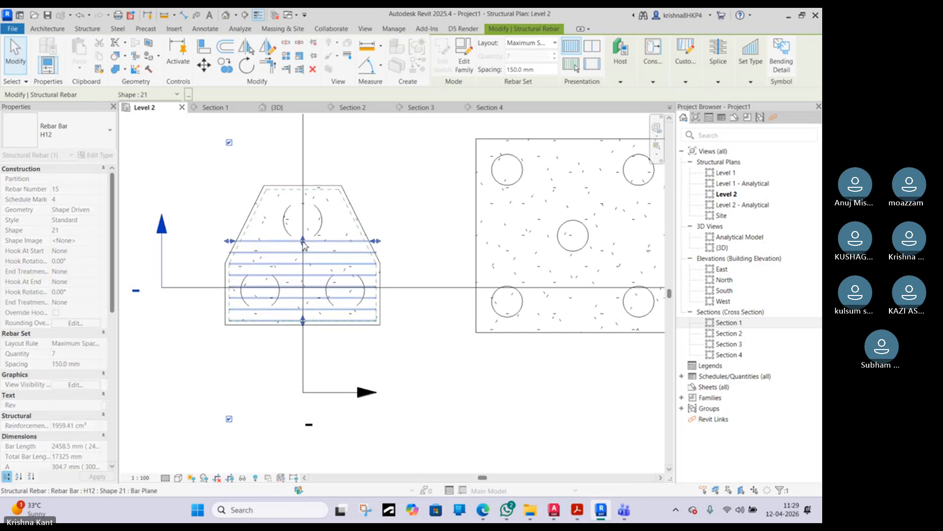
scroll(303, 239, up, 2)
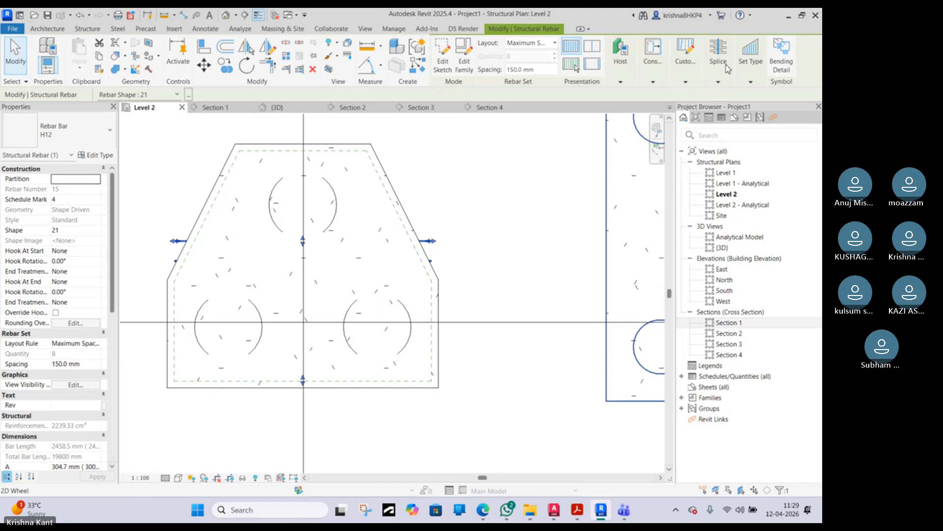
click(752, 82)
click(752, 108)
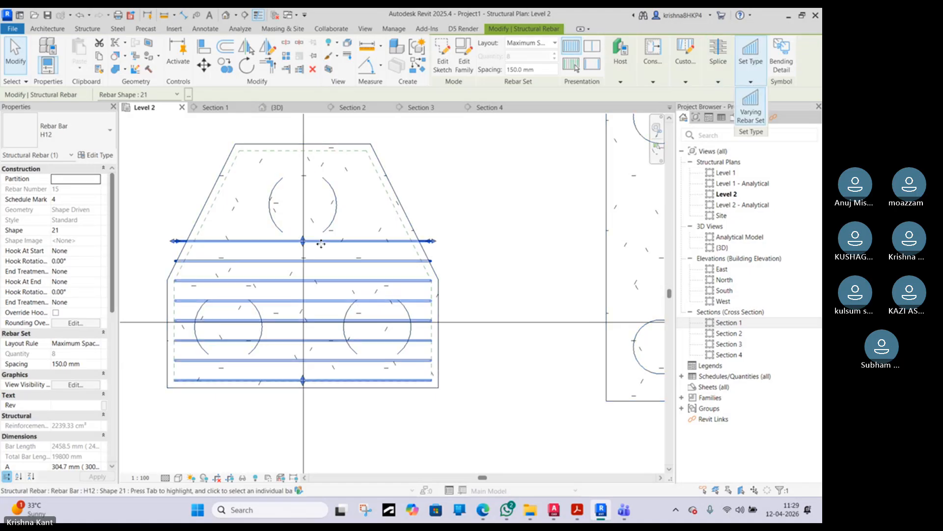
drag(305, 244, 303, 282)
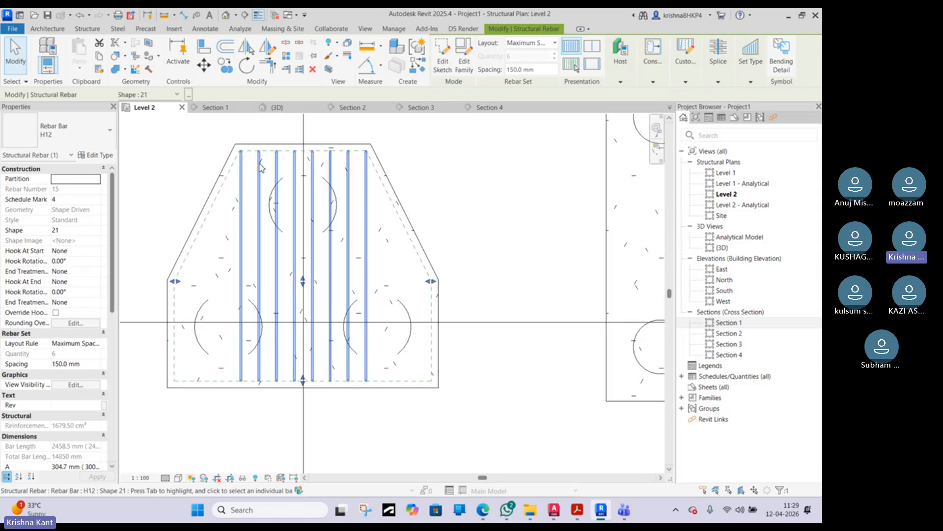
- Copy the set of vertical bars from a bar endpoint to just beyond the original set, across the sloping right edge
scroll(393, 206, up, 3)
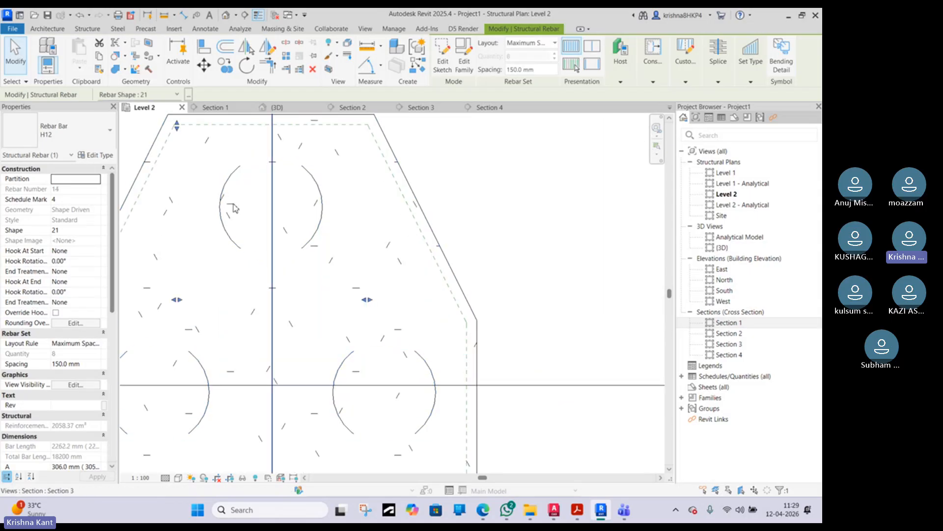
scroll(233, 207, down, 3)
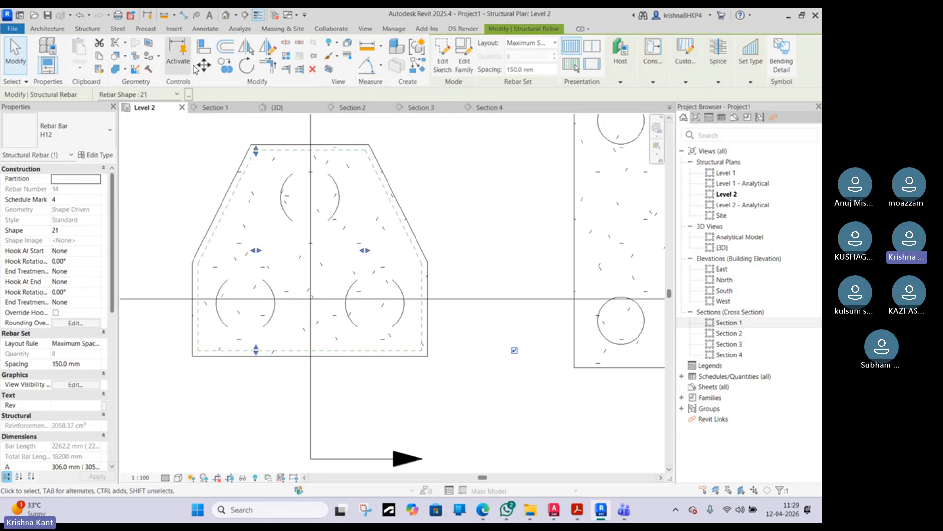
click(227, 66)
scroll(254, 155, down, 1)
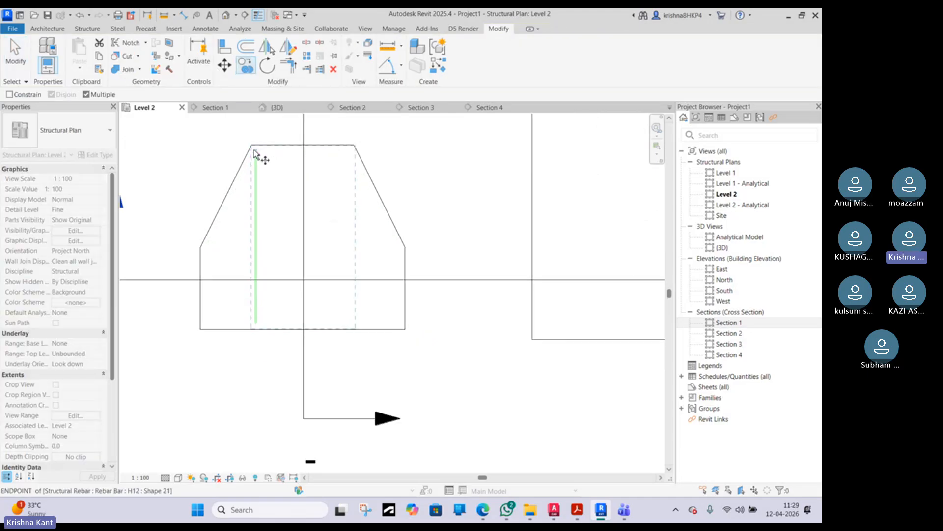
click(259, 152)
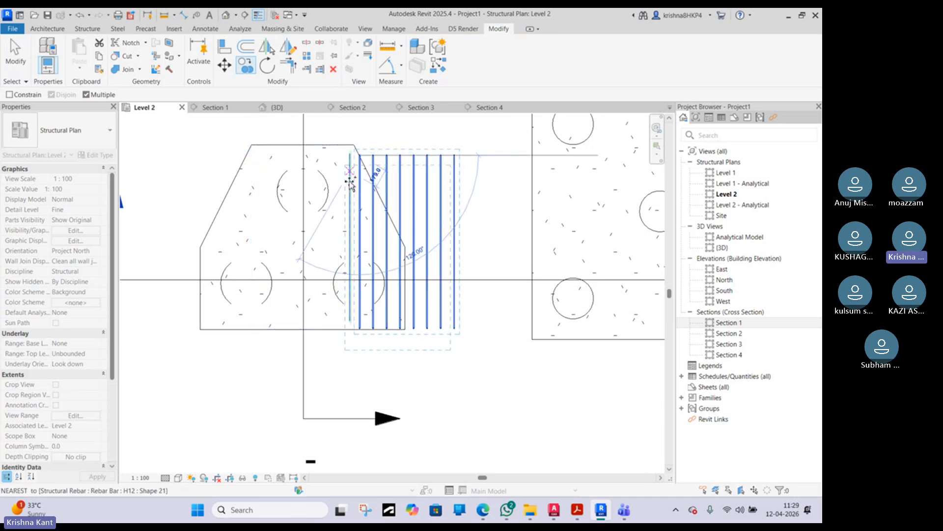
key(Escape)
- Set the plan's visual style to Wireframe and change the copied rebar set's layout to Single
click(180, 478)
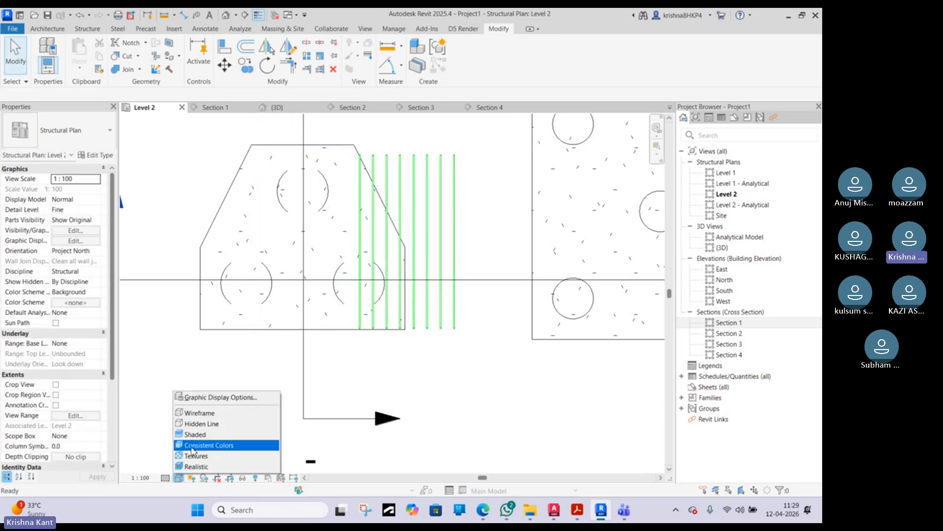
click(206, 412)
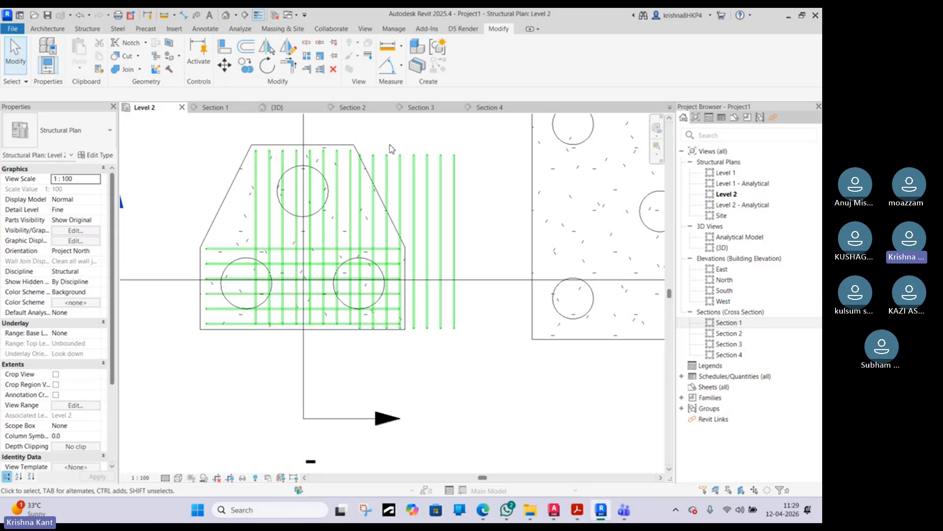
scroll(347, 202, up, 3)
click(341, 202)
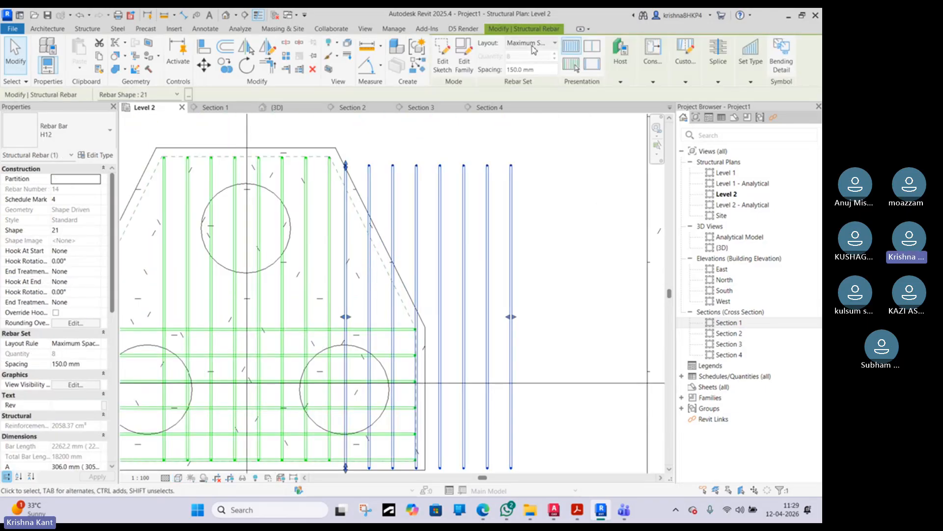
click(533, 47)
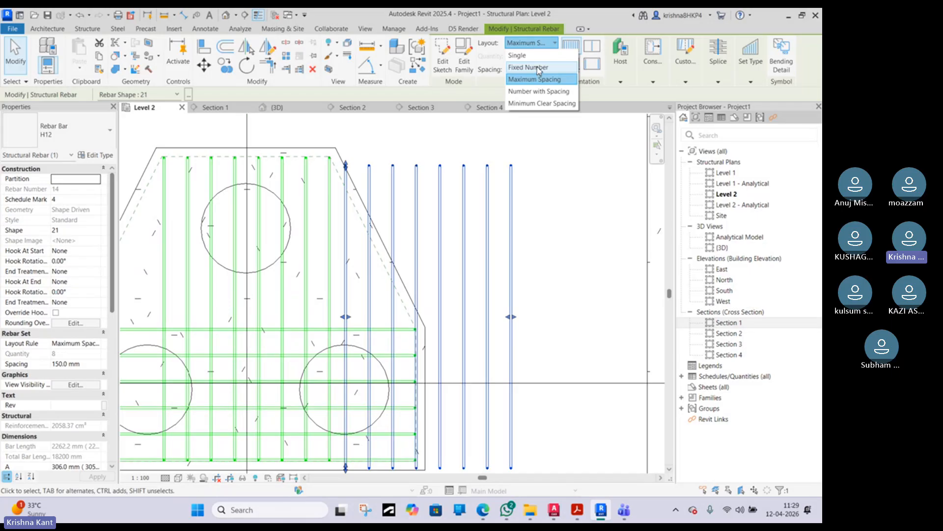
click(516, 55)
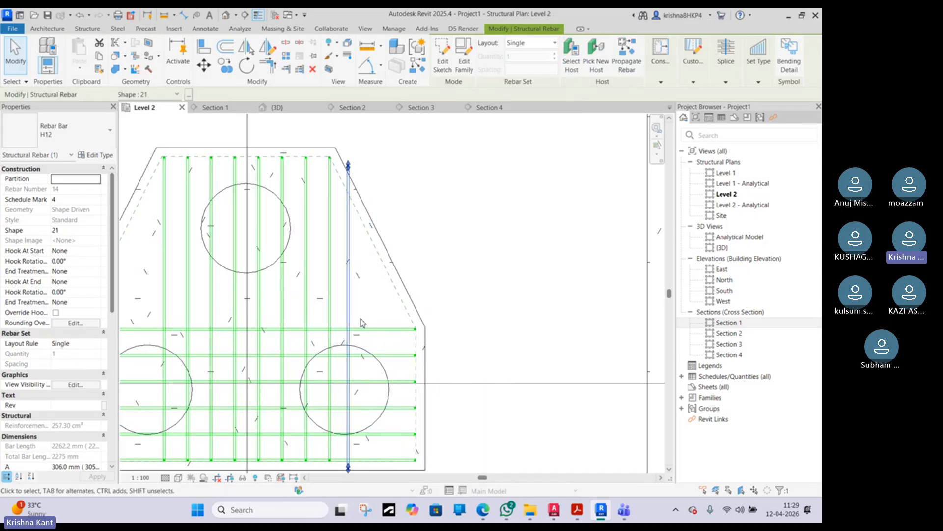
- Nudge the single bar slightly right and shorten its upper end to the sloping cover line
key(Right)
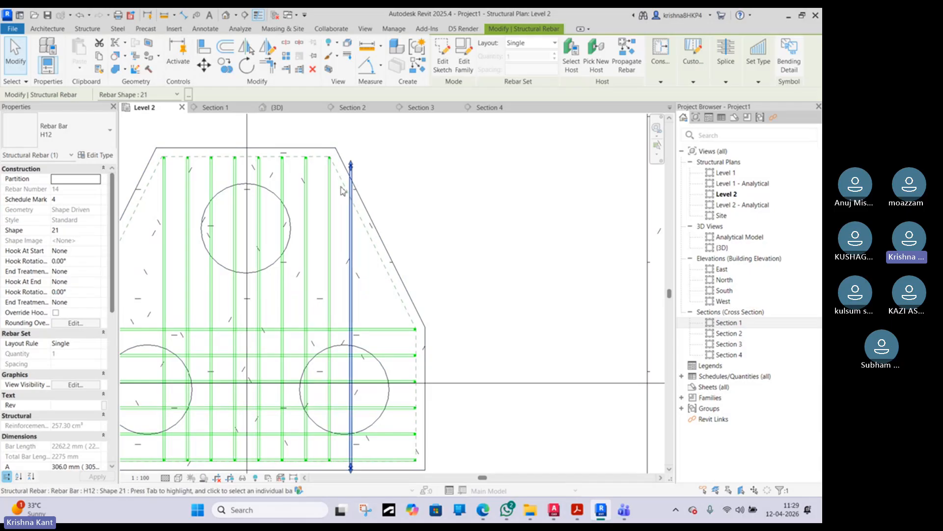
scroll(352, 167, up, 2)
drag(358, 181, 350, 223)
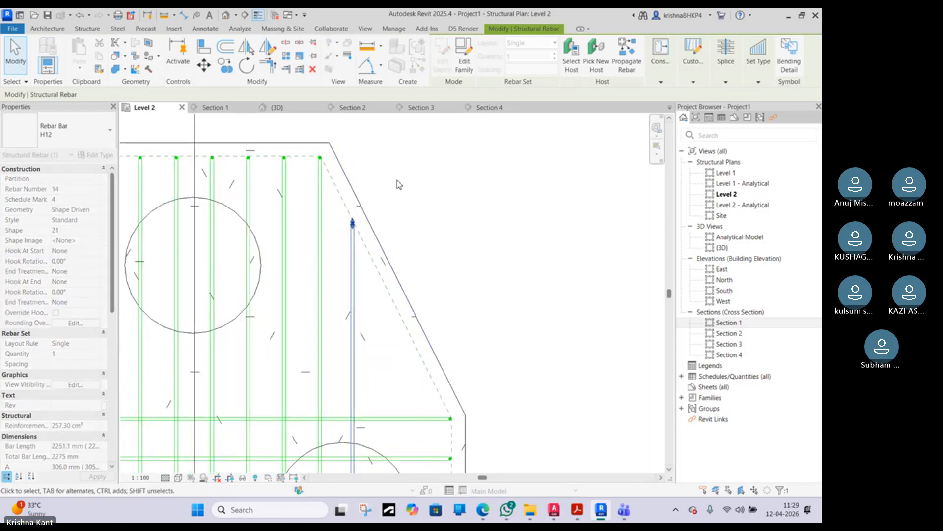
click(398, 182)
scroll(357, 233, up, 2)
scroll(358, 232, down, 2)
scroll(358, 232, down, 2)
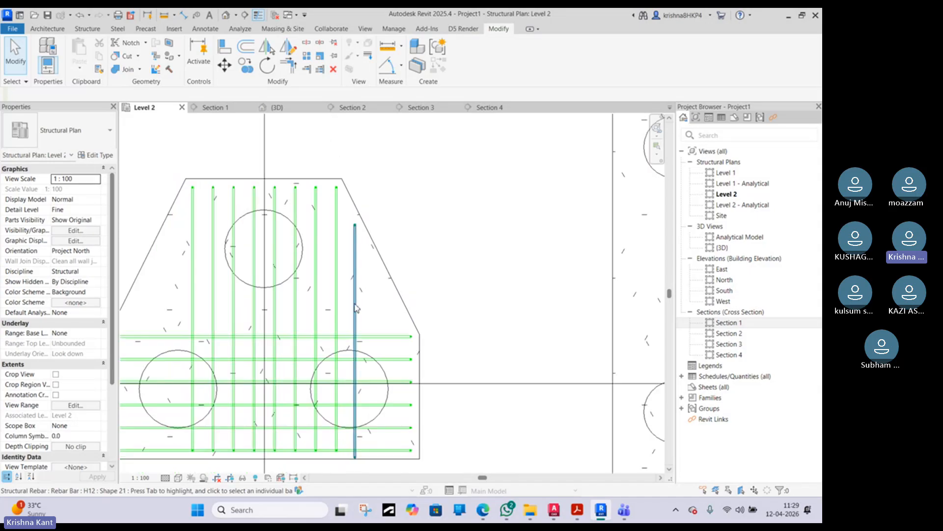
- Raise the single bar's lower end to the lowest horizontal bar of the pile cap
scroll(362, 465, up, 2)
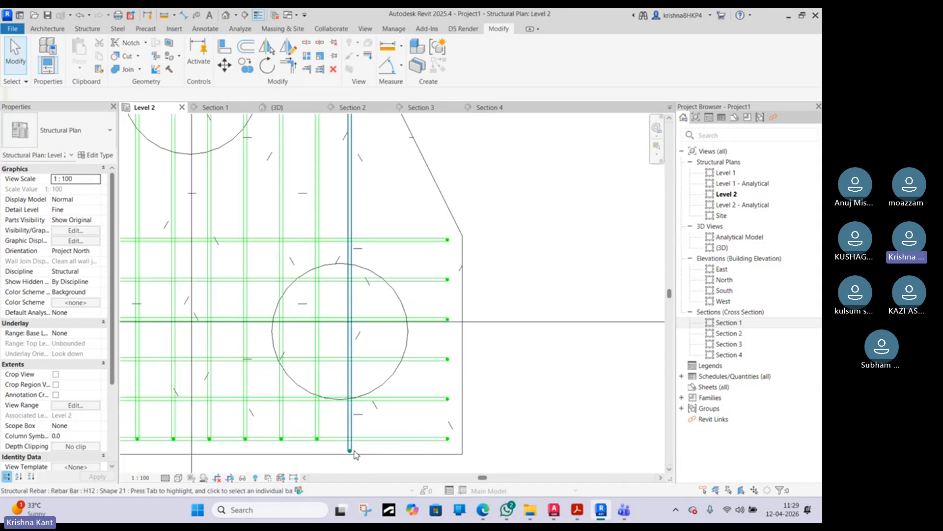
click(352, 444)
scroll(352, 452, up, 2)
drag(358, 426, 359, 418)
- Raise the lower ends of the main vertical rebar set slightly above the lower cover line
click(281, 389)
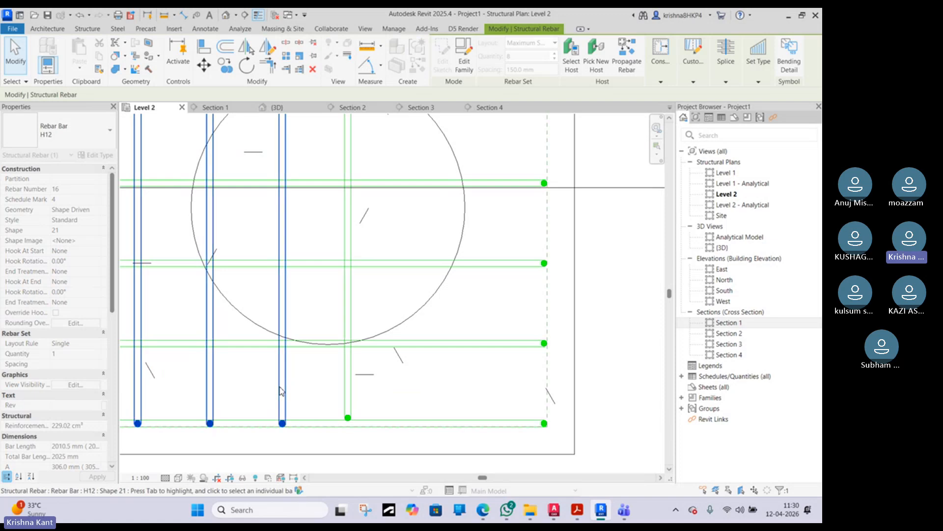
scroll(316, 361, down, 2)
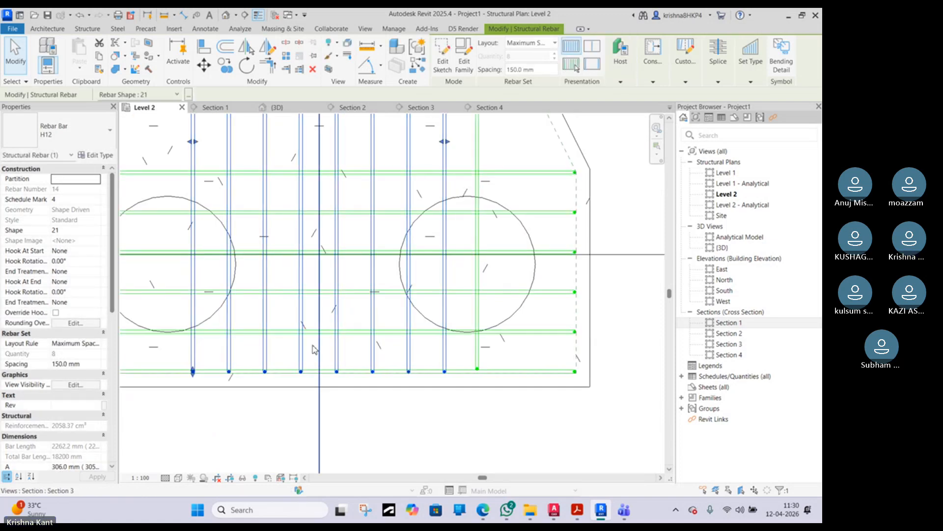
scroll(193, 372, up, 4)
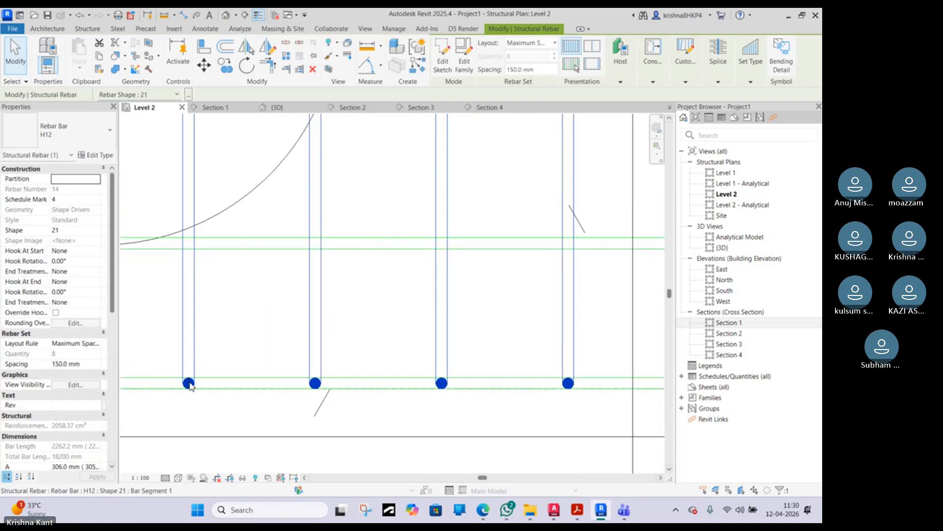
drag(191, 386, 191, 378)
scroll(255, 365, down, 8)
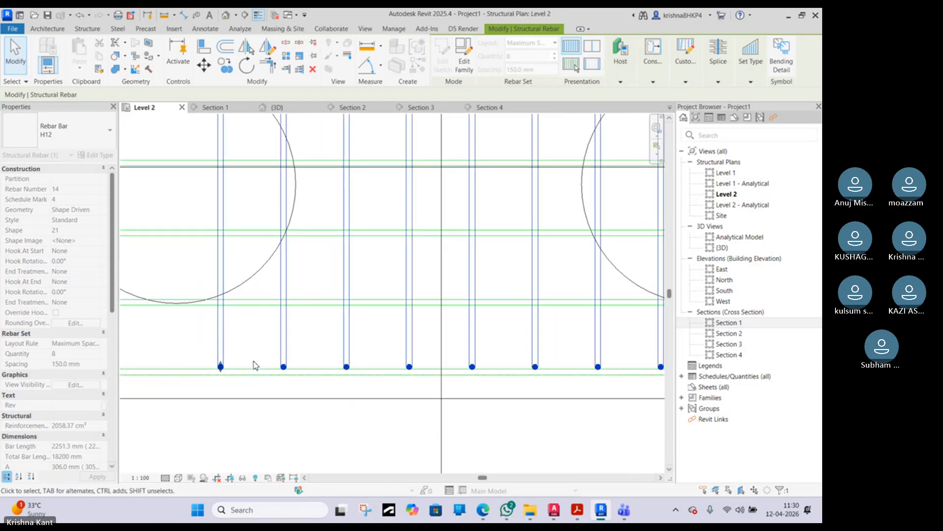
key(Escape)
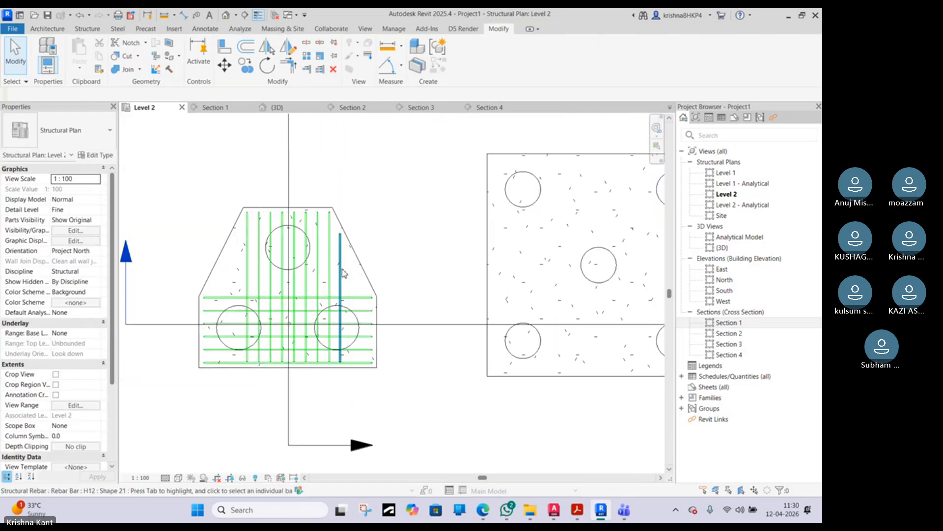
- Copy the shortened single bar twice to the right at 150 mm spacing
click(340, 271)
click(225, 64)
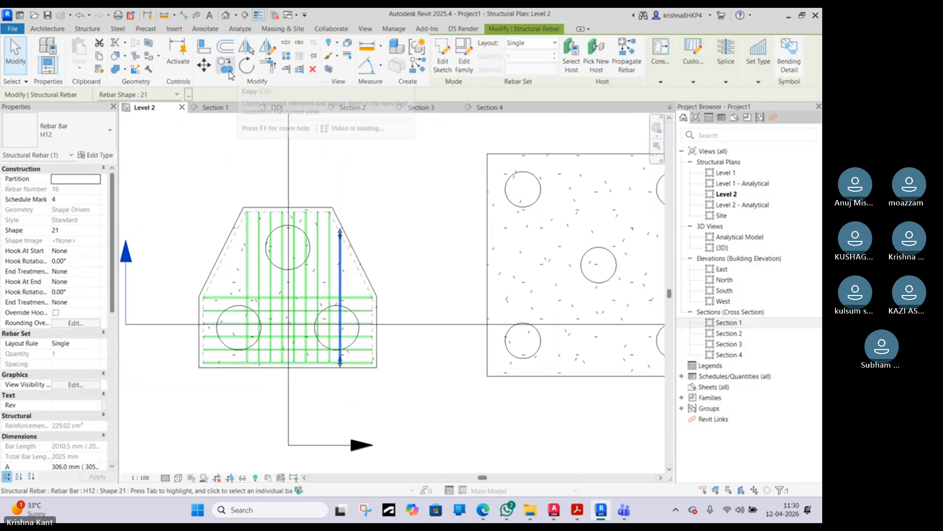
scroll(339, 371, up, 2)
scroll(339, 375, up, 3)
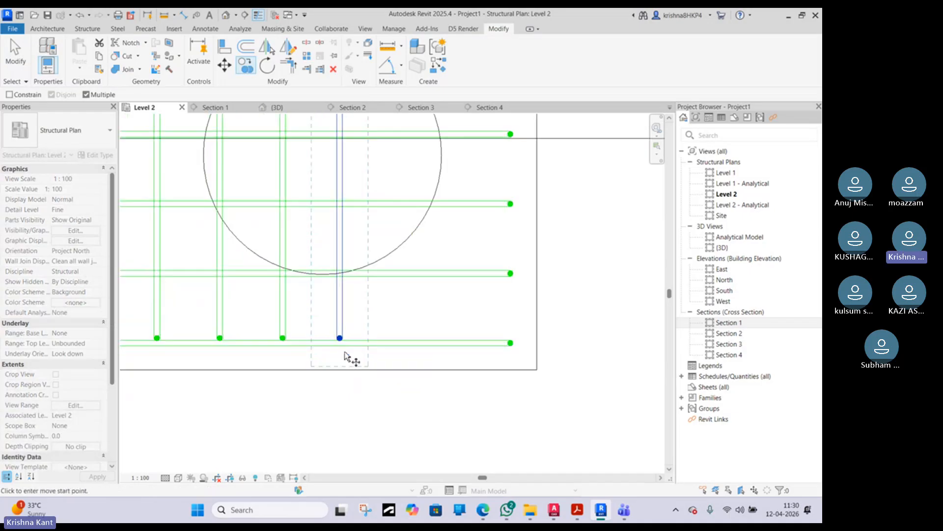
click(339, 338)
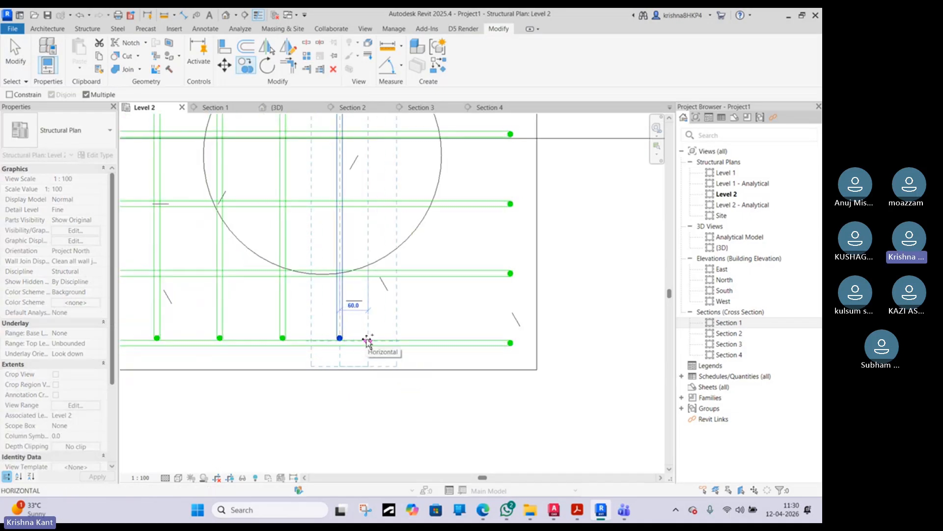
text(15)
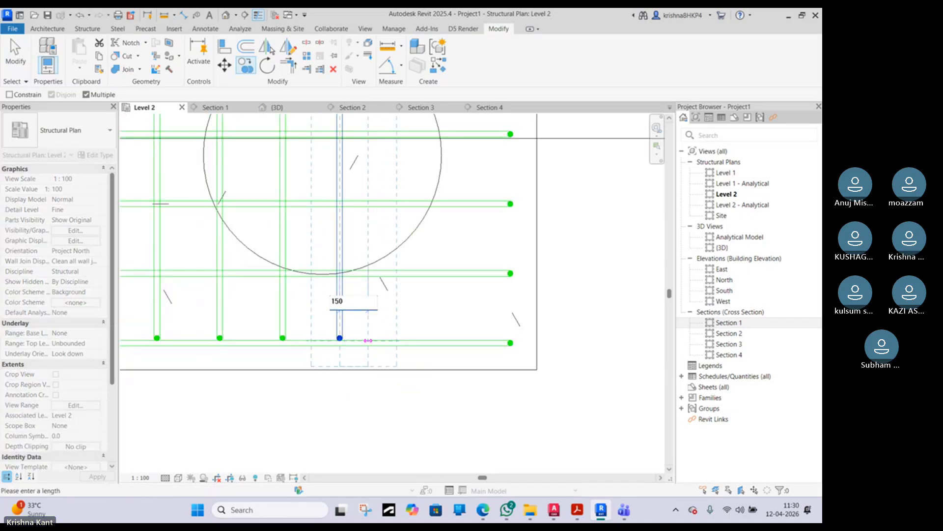
text(0)
key(Return)
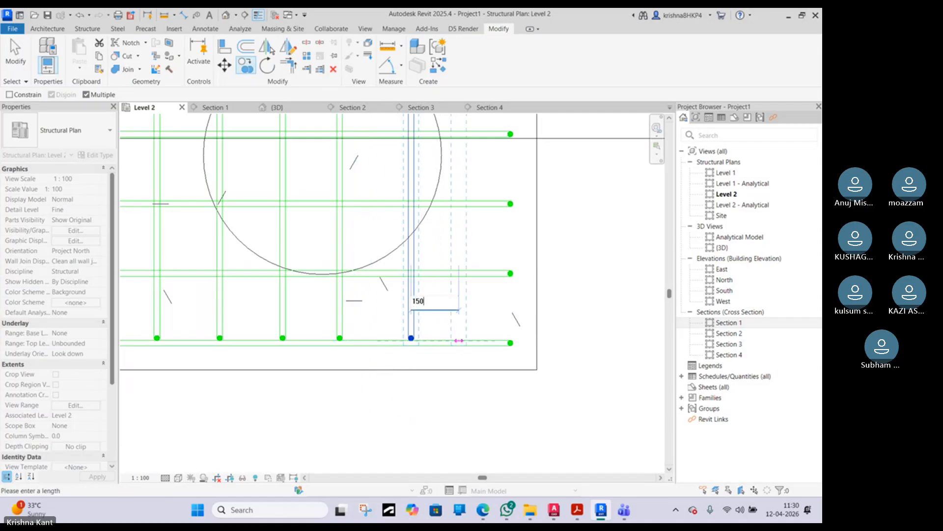
key(Return)
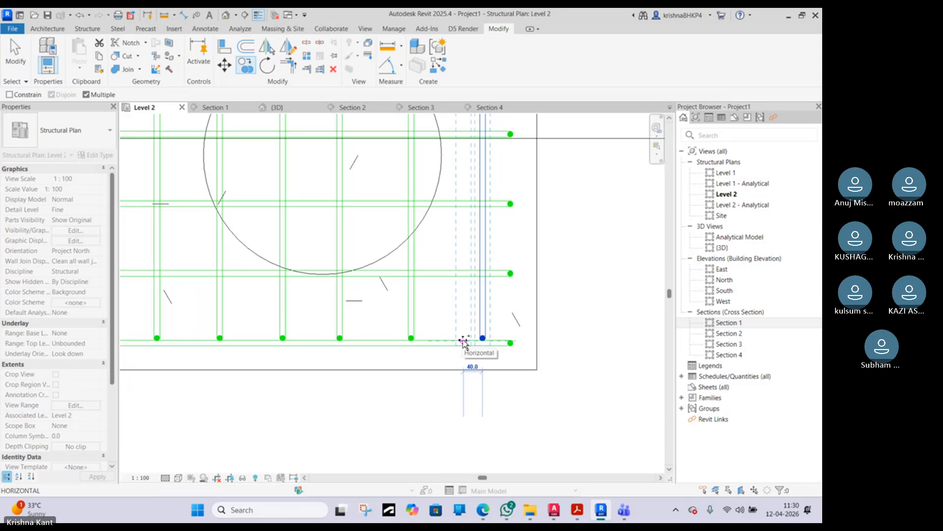
click(462, 340)
key(Escape)
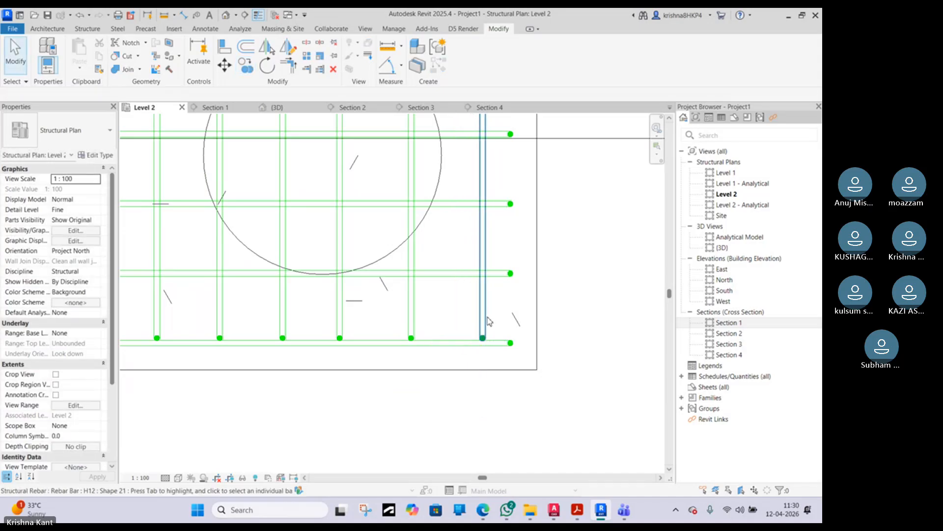
- Measure the spacing between neighbouring vertical bars with an aligned dimension
click(484, 322)
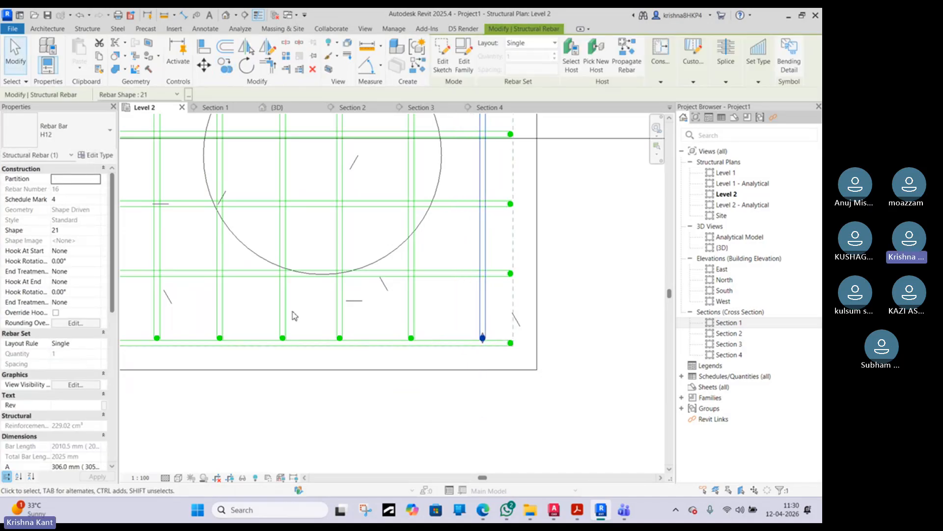
click(184, 16)
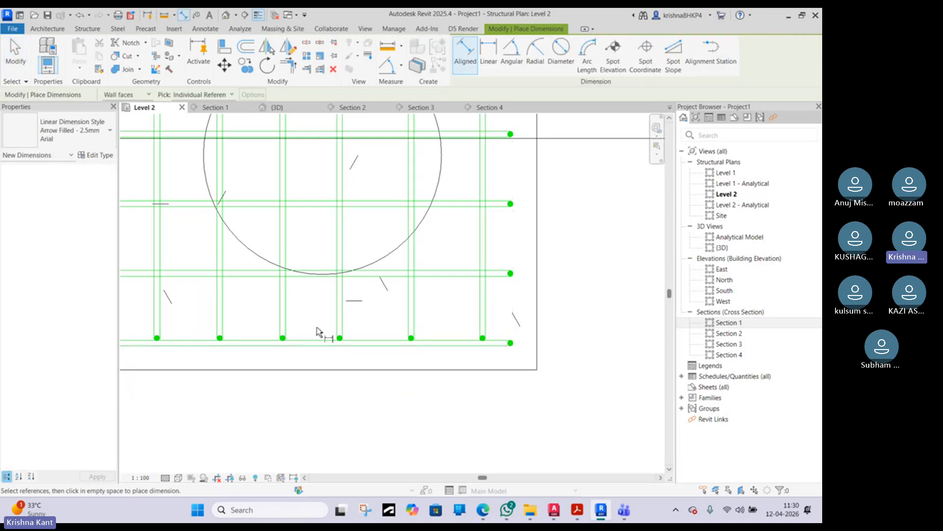
scroll(241, 317, up, 3)
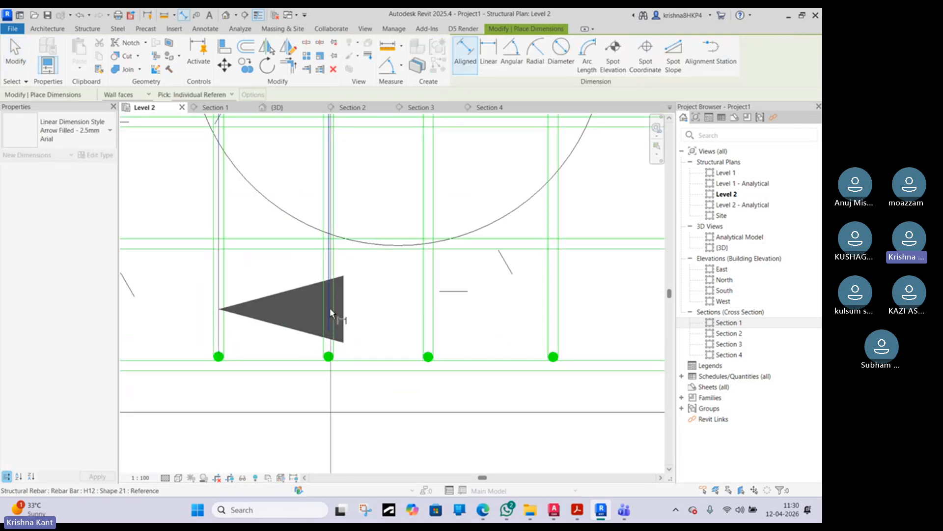
scroll(297, 302, down, 3)
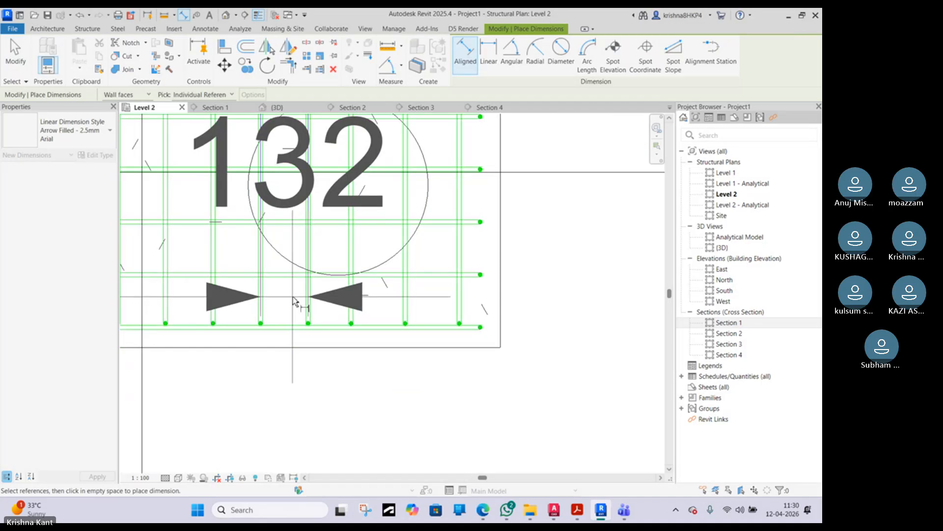
scroll(294, 299, up, 3)
key(Escape)
key(Escape)
scroll(318, 295, down, 2)
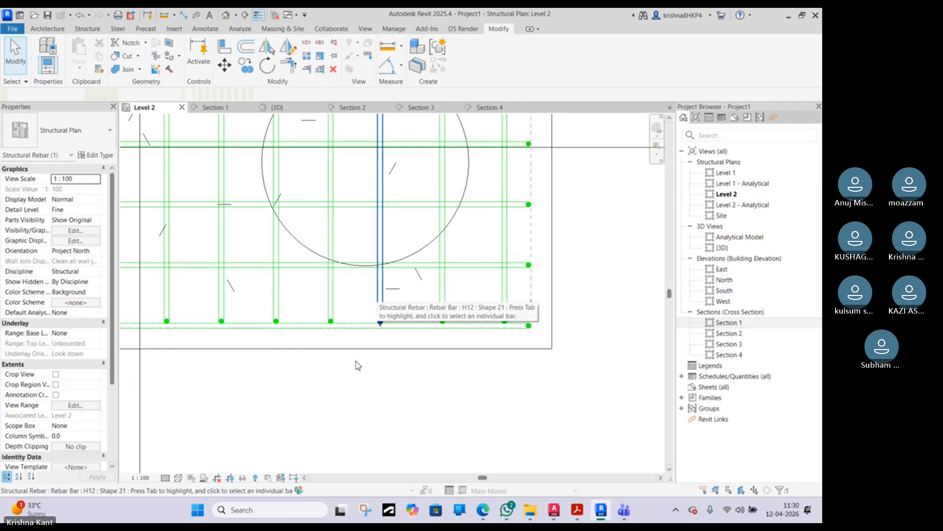
- Move the longest individual vertical bar on the pile cap's right side about 6 mm to the right
click(378, 298)
scroll(369, 275, down, 3)
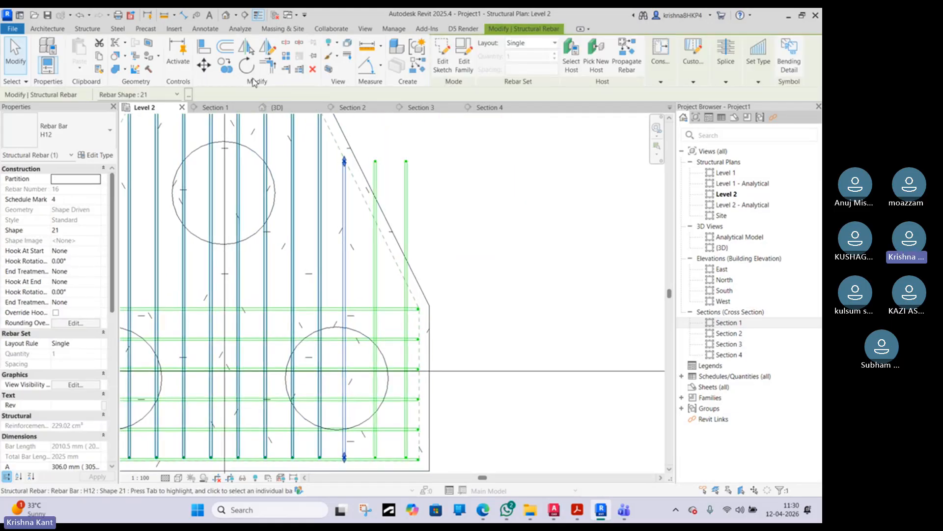
click(205, 65)
scroll(347, 179, up, 4)
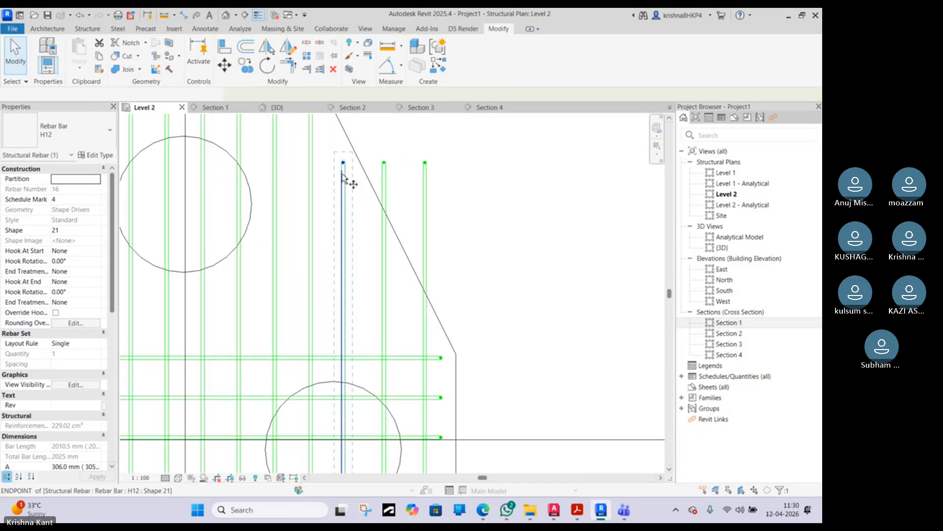
click(290, 156)
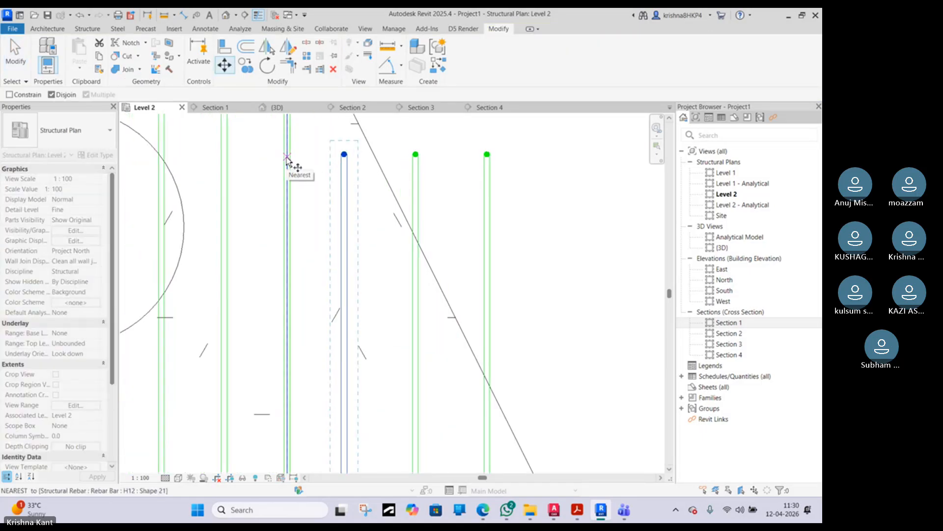
scroll(343, 165, up, 2)
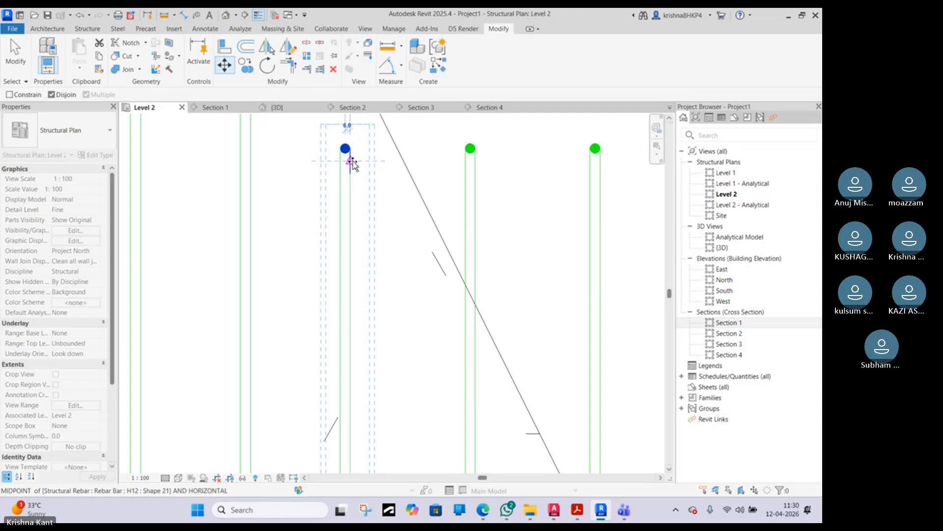
click(352, 162)
key(Escape)
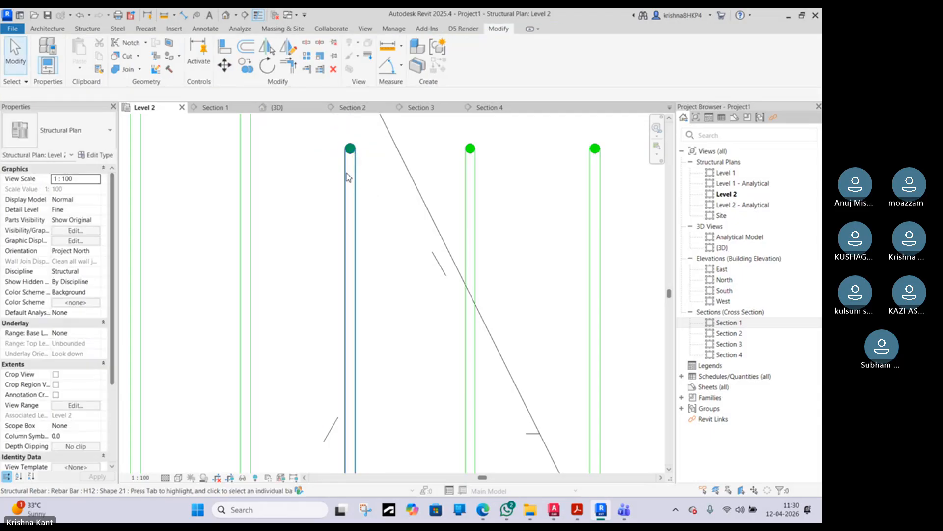
- Lower the upper ends of the three individual vertical bars on the right side to the sloping cover line
click(345, 172)
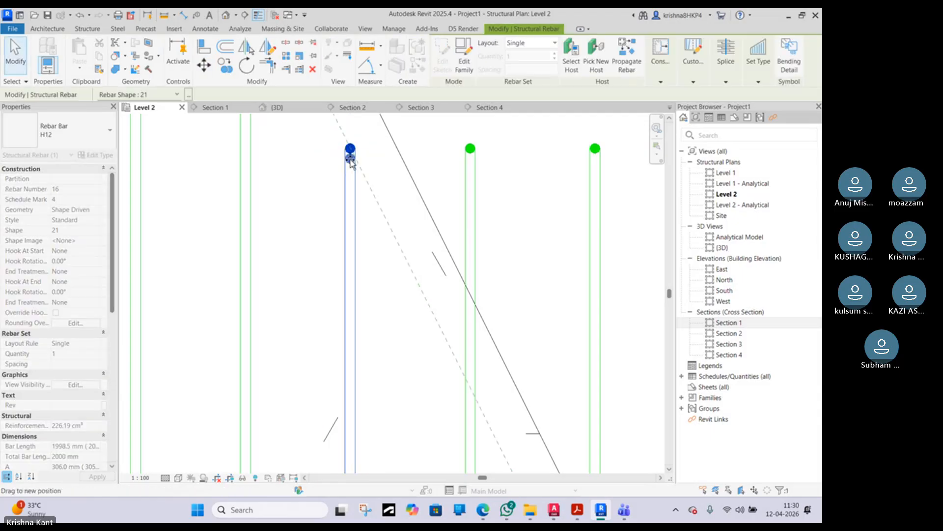
scroll(464, 212, down, 2)
key(Escape)
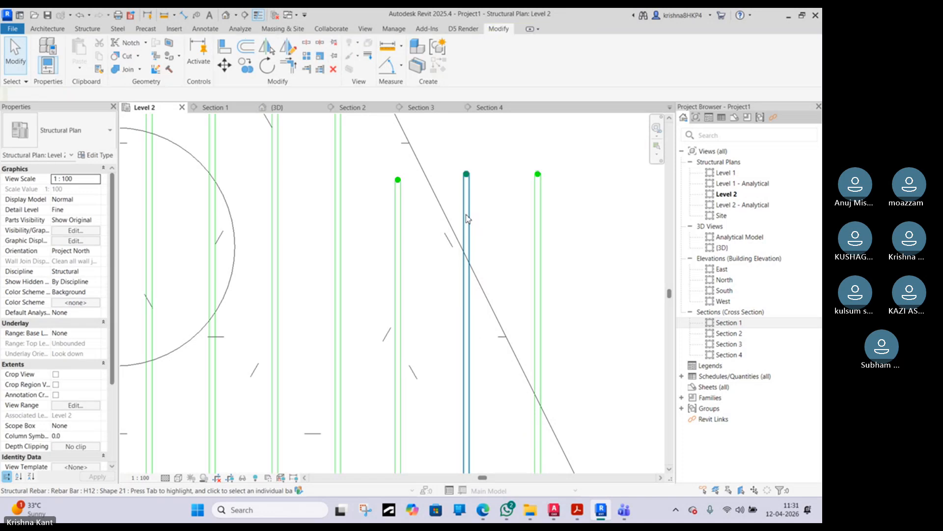
click(468, 218)
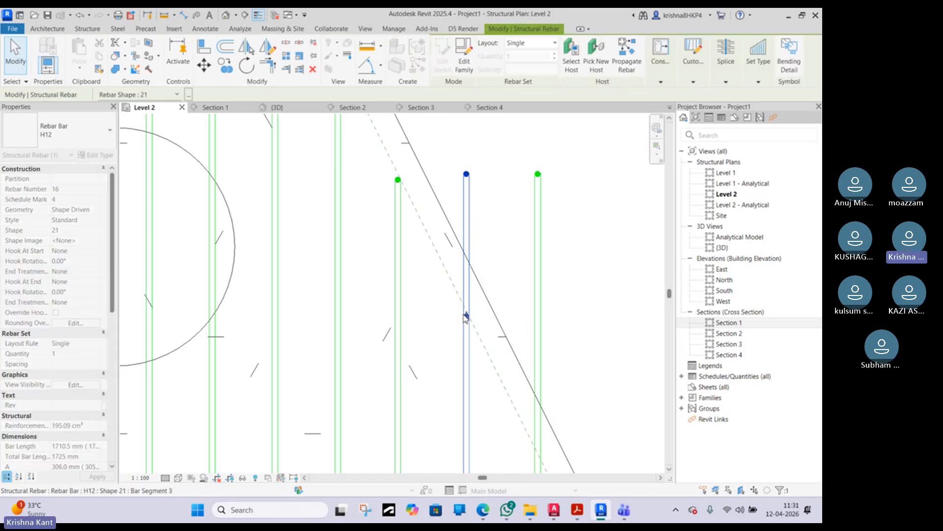
scroll(439, 255, down, 2)
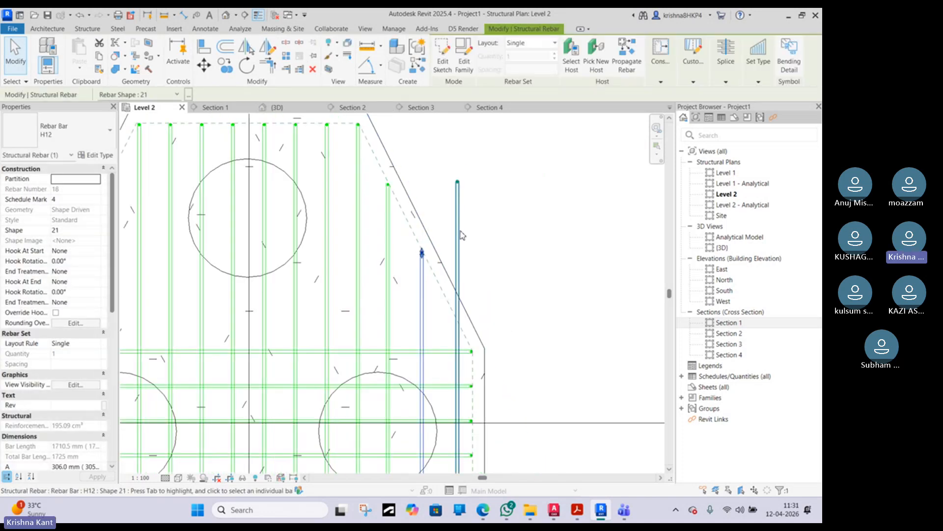
click(459, 202)
drag(460, 201, 458, 323)
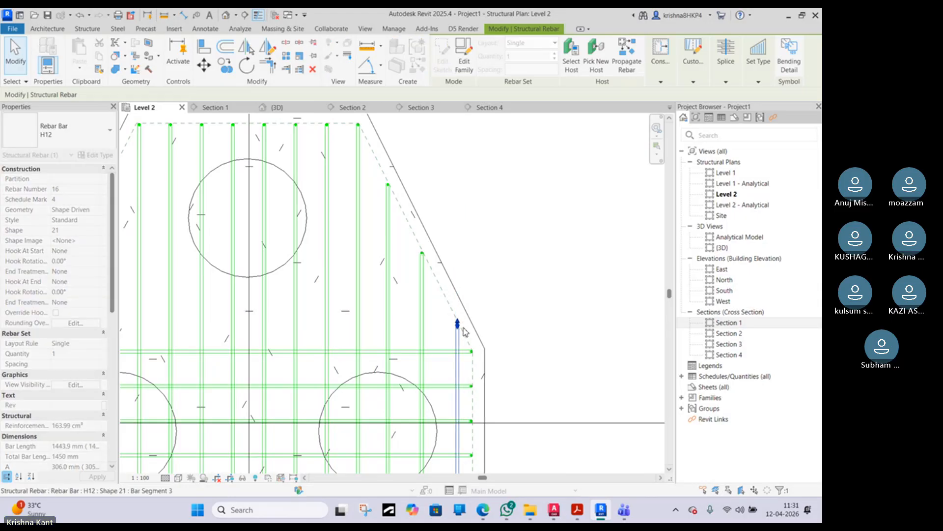
- Shift the second and third individual bars slightly to the left to even out the vertical bar spacing
click(422, 279)
drag(422, 279, 417, 279)
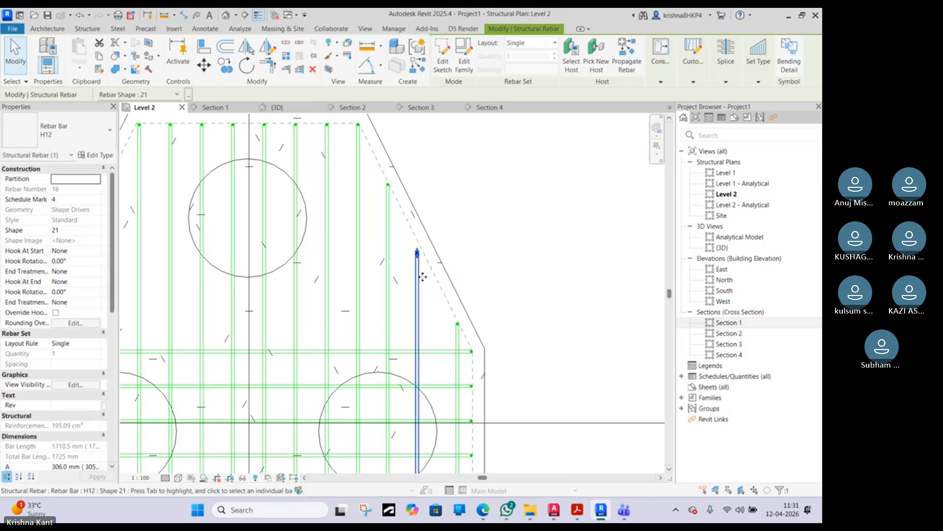
click(458, 342)
drag(458, 342, 457, 339)
scroll(433, 290, up, 1)
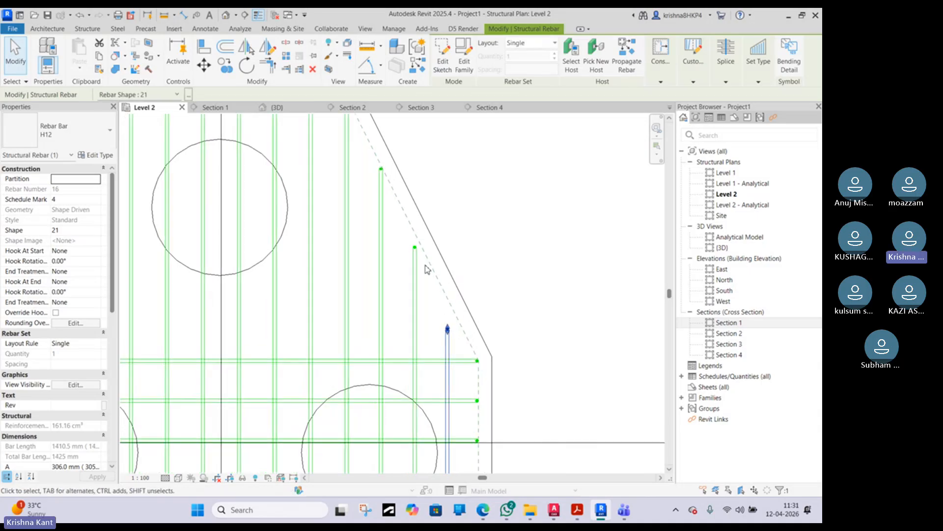
- Extend the upper ends of the second and third individual bars up to the sloping cover line
click(417, 247)
scroll(418, 247, up, 2)
scroll(417, 246, up, 2)
drag(409, 244, 412, 205)
scroll(425, 243, down, 2)
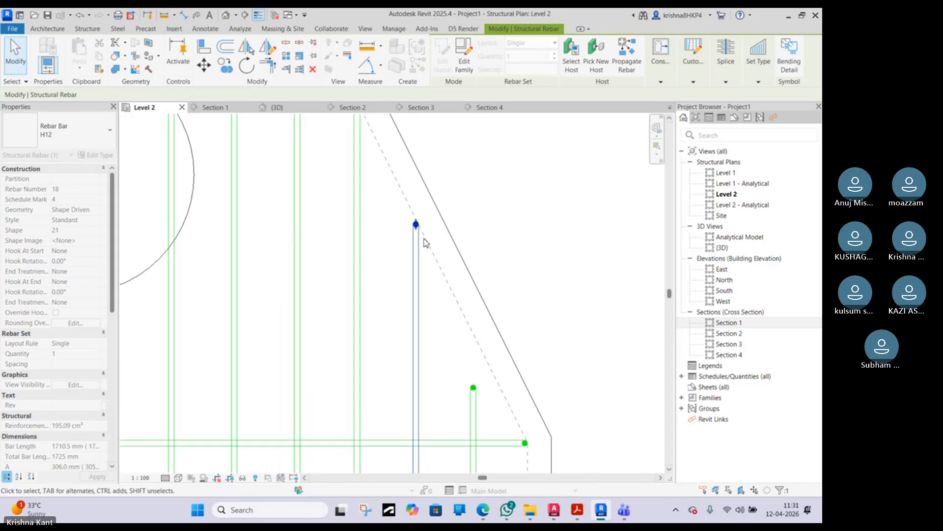
click(472, 394)
drag(473, 387, 471, 337)
scroll(471, 337, down, 2)
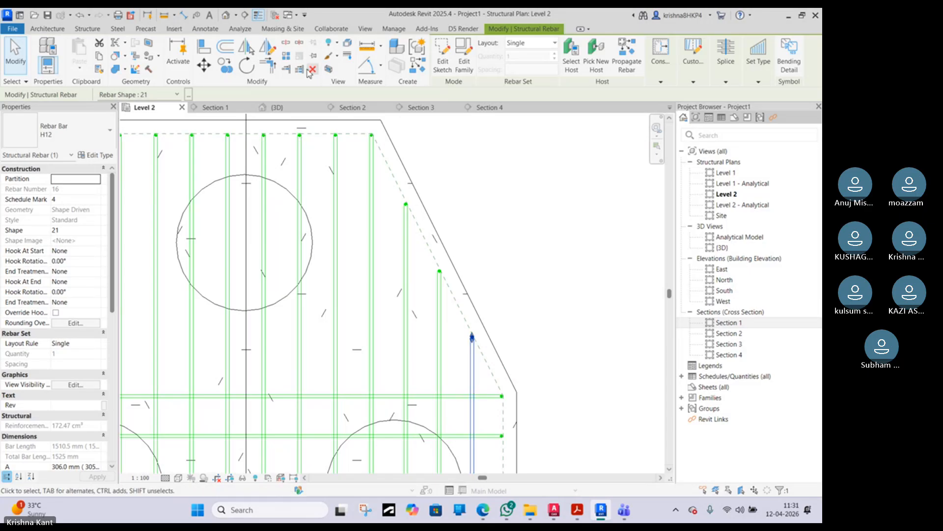
- Copy the shortest individual bar to the right, beside the pile cap's right vertical cover line
click(224, 65)
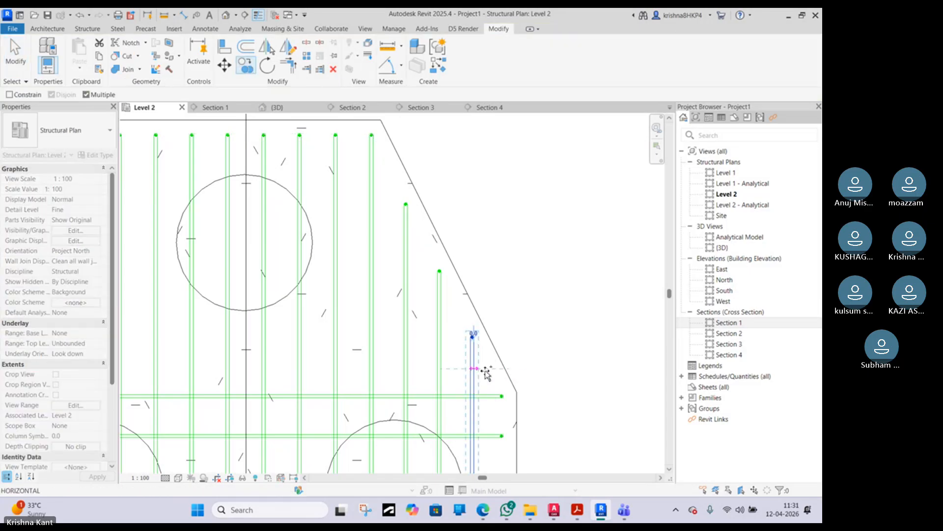
click(500, 369)
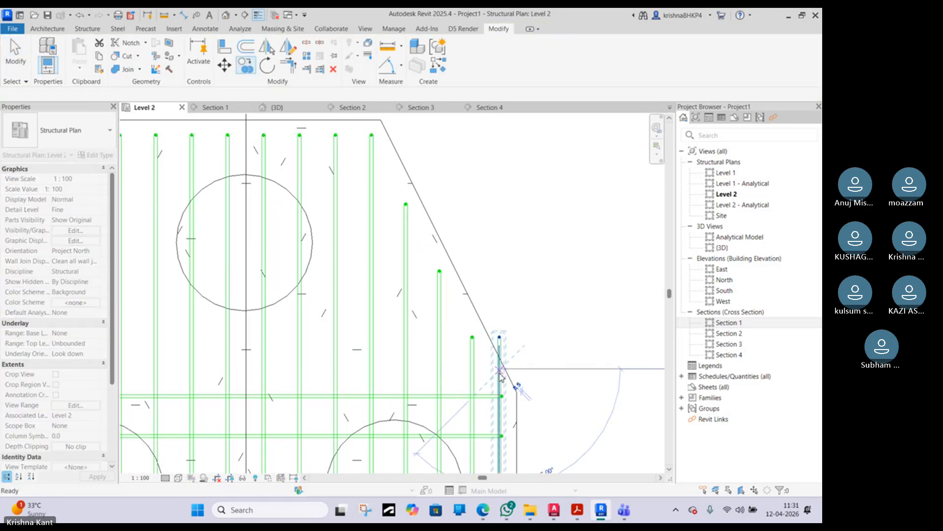
key(Escape)
key(Escape)
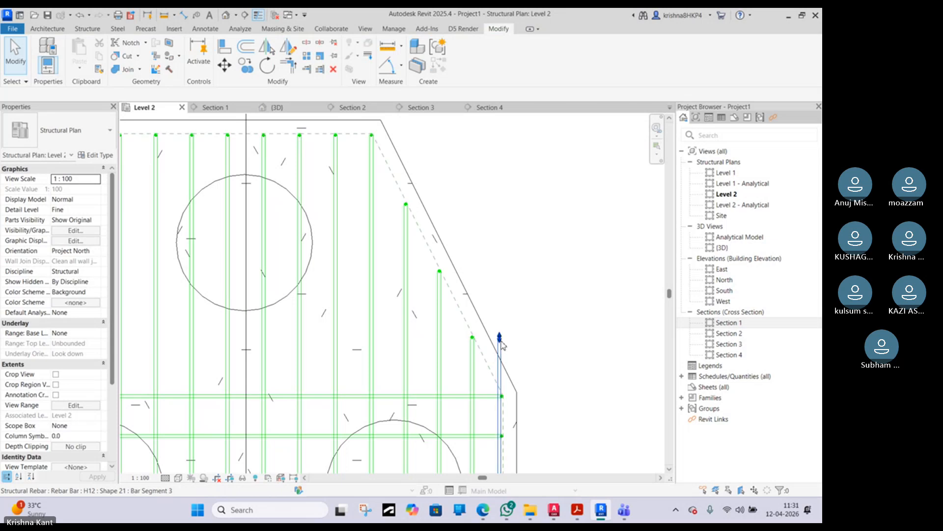
- Lower the upper end of the outermost bar to the sloping cover line, just above the topmost horizontal bar
click(501, 389)
scroll(499, 393, up, 3)
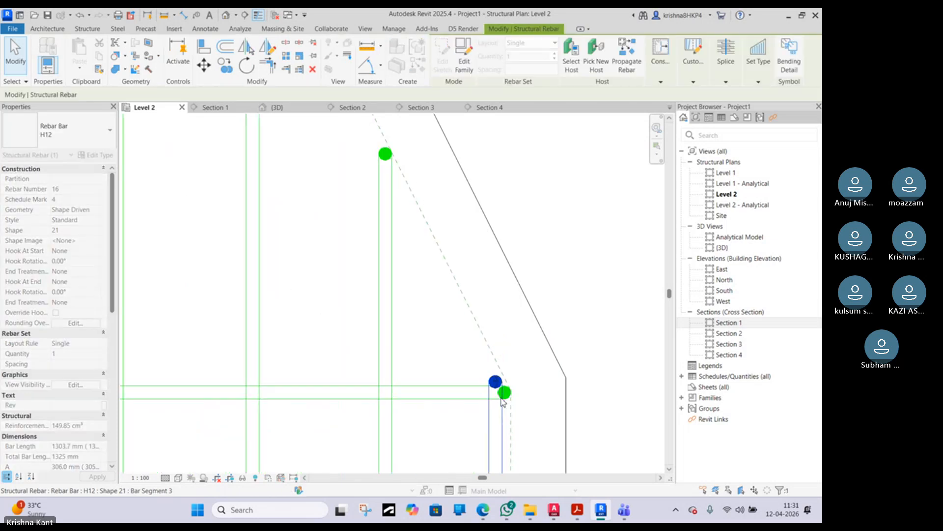
scroll(499, 392, up, 2)
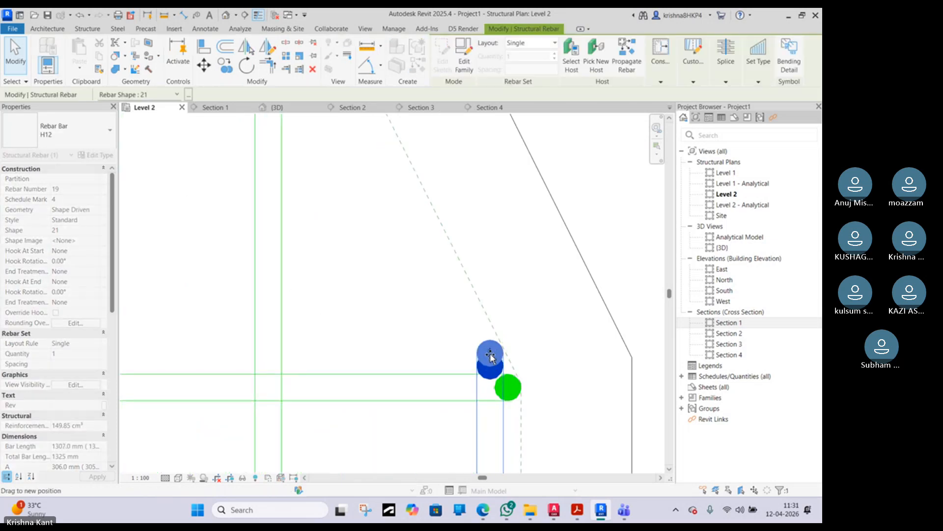
drag(490, 354, 491, 355)
key(Escape)
scroll(492, 358, down, 6)
middle_drag(494, 372, 530, 242)
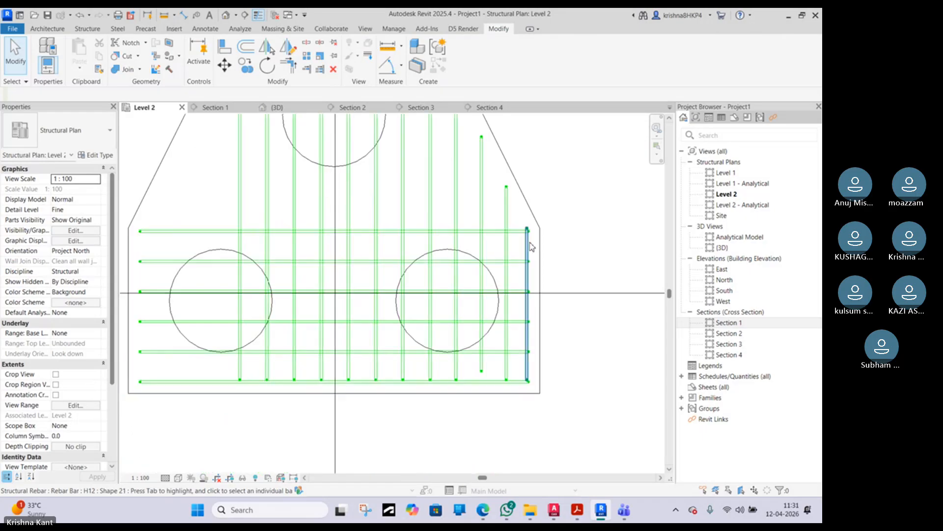
- Extend the lower end of the second individual bar down to line up with the neighbouring vertical bars
scroll(484, 376, up, 2)
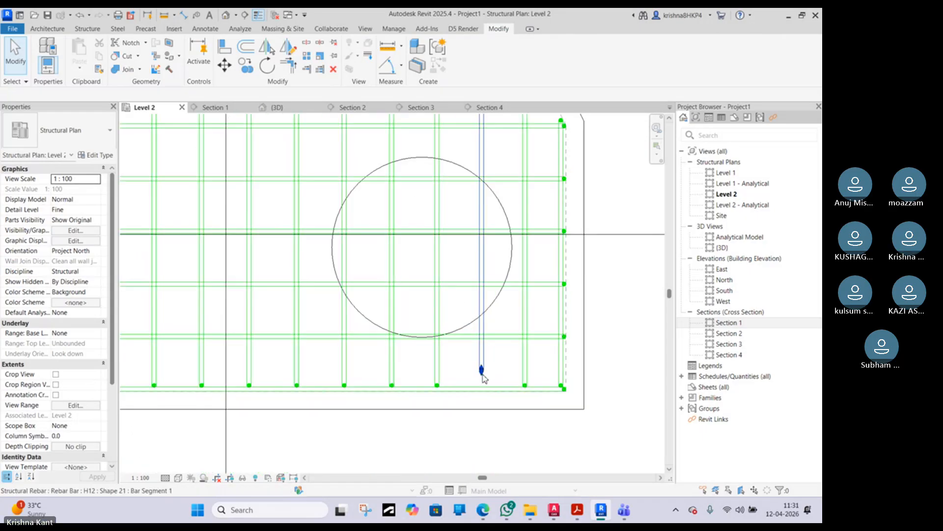
click(482, 377)
scroll(482, 388, up, 3)
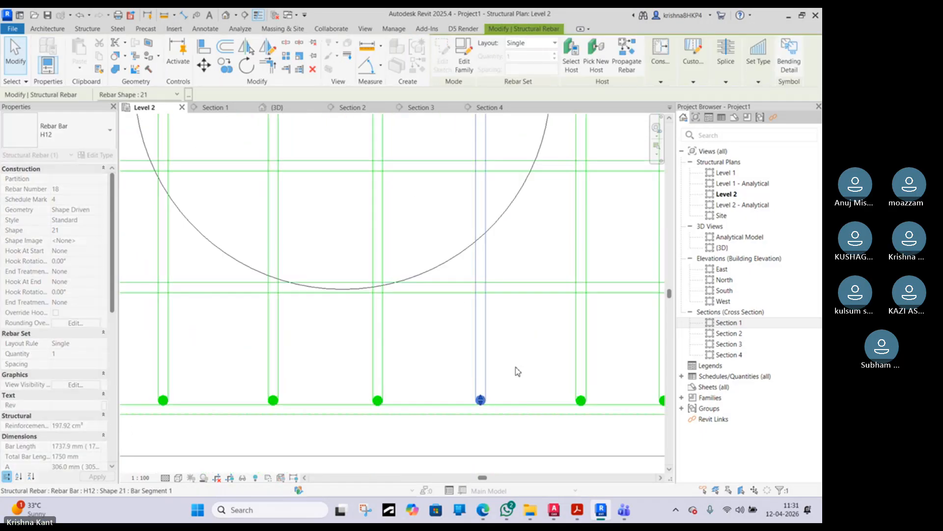
scroll(517, 372, down, 5)
key(Escape)
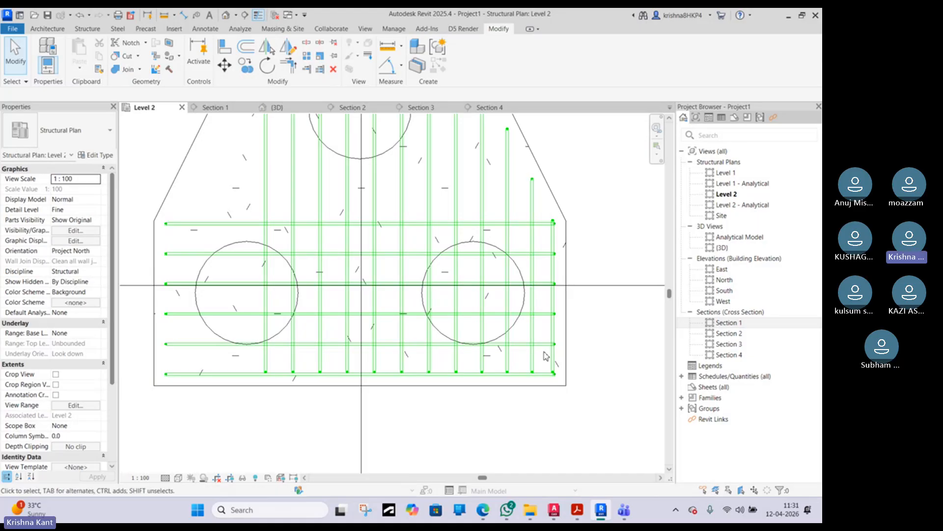
- Mirror a copy of the four individual vertical bars about the pile cap's vertical centreline onto the left sloping side
click(534, 357)
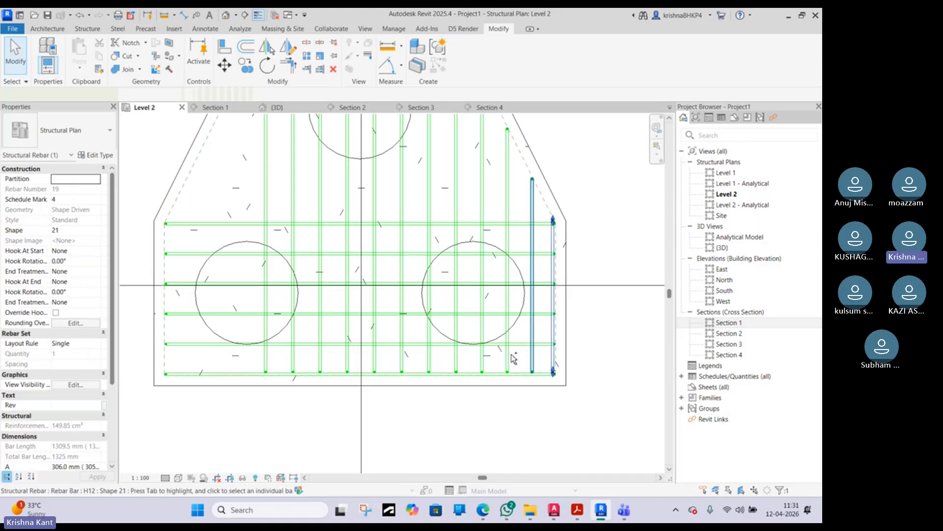
ctrl+click(482, 358)
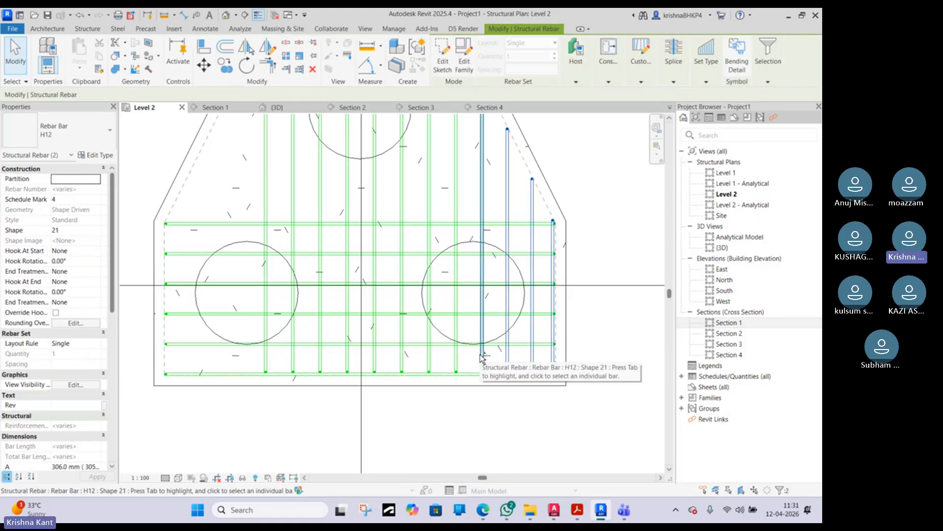
ctrl+click(485, 355)
scroll(486, 355, down, 2)
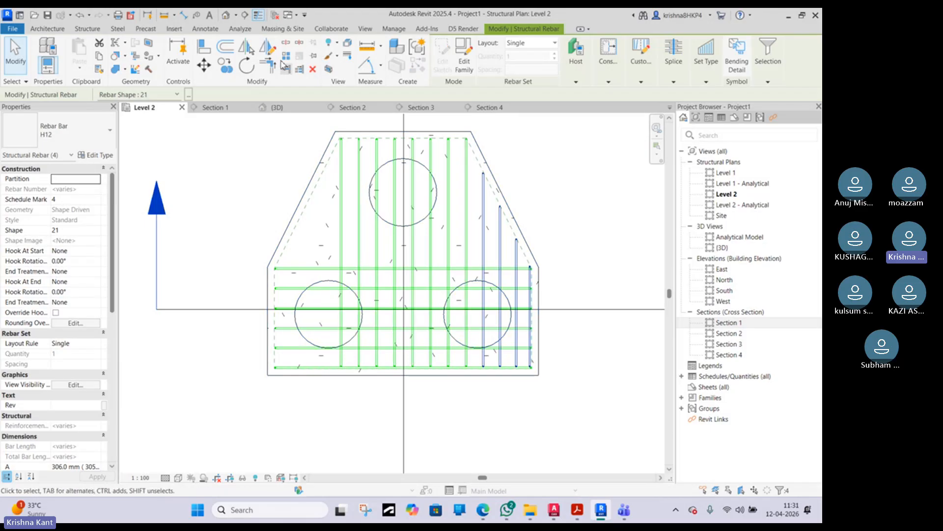
click(265, 48)
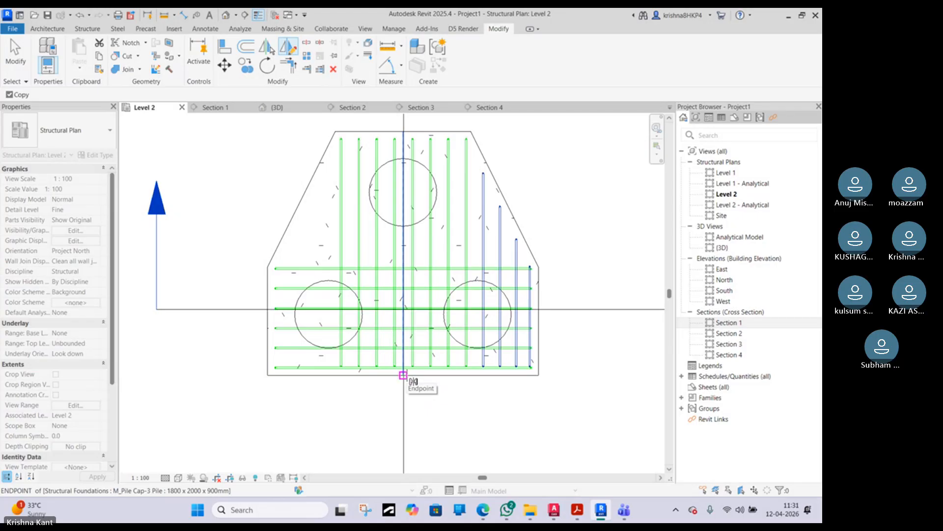
click(403, 226)
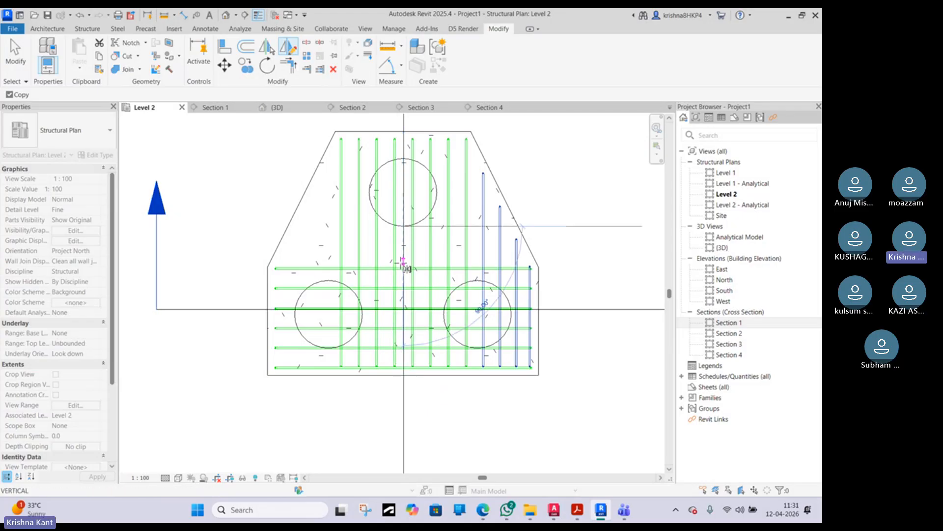
click(403, 265)
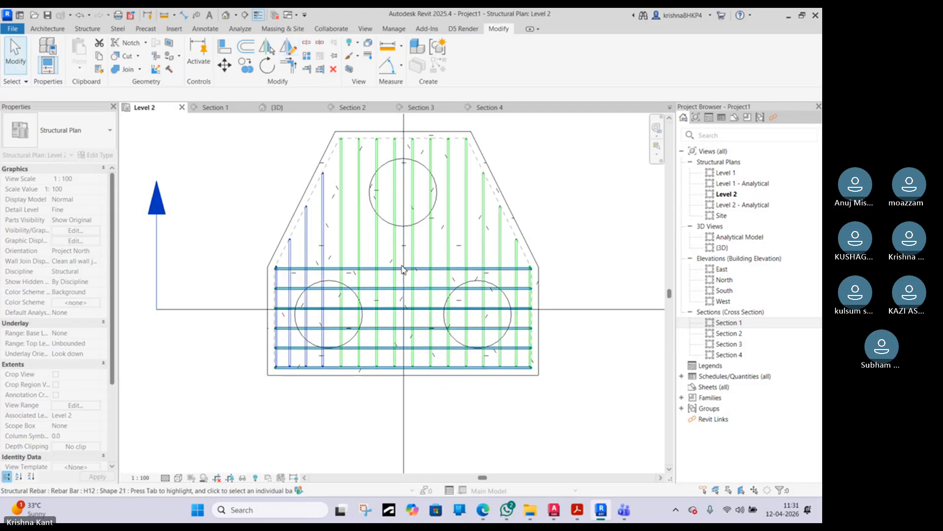
key(Escape)
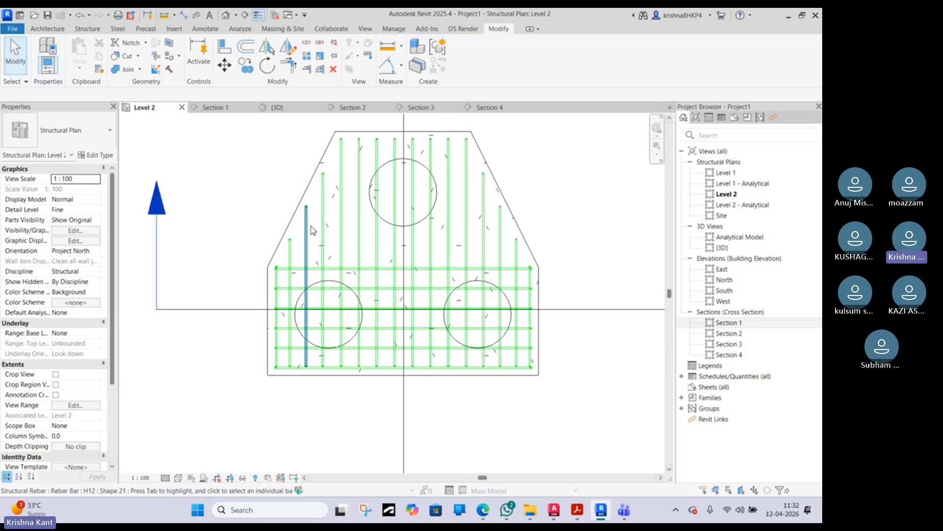
- Copy the horizontal rebar set straight up from the lower rectangular part into the tapered part of the pile cap
click(333, 269)
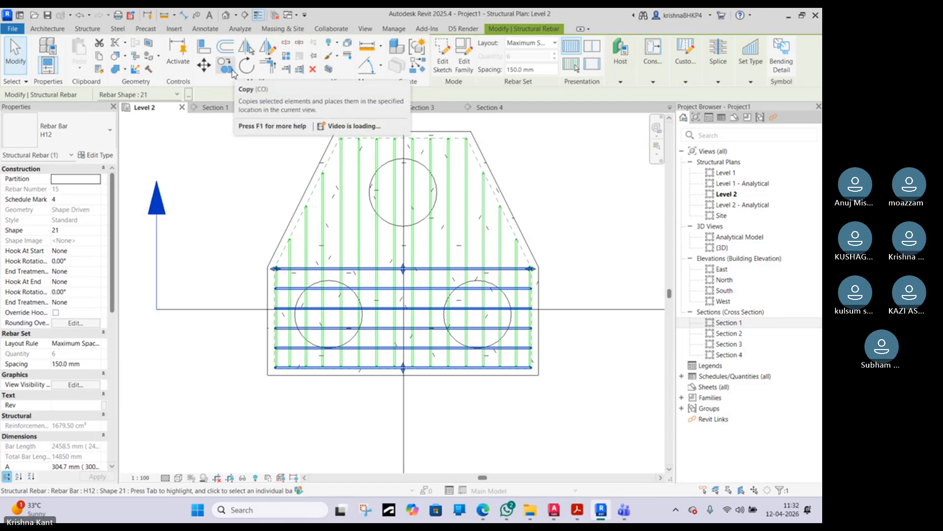
click(232, 73)
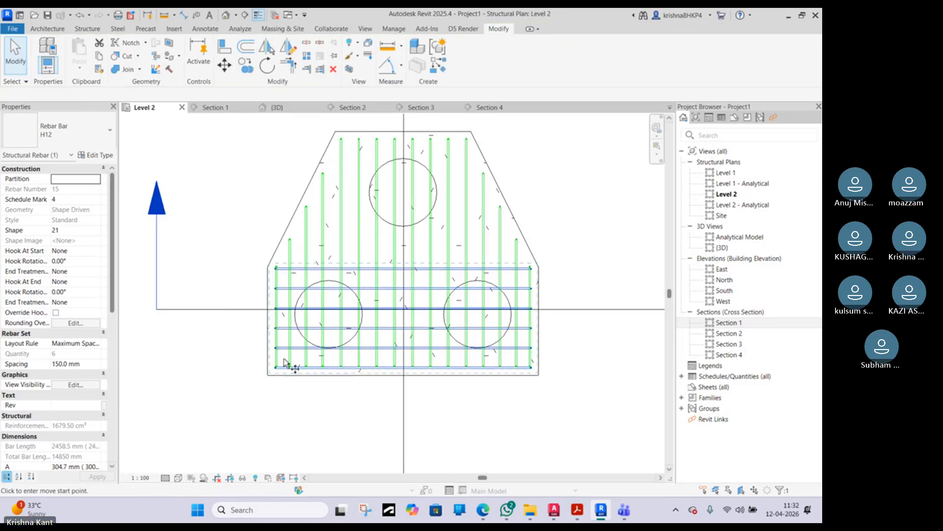
click(267, 375)
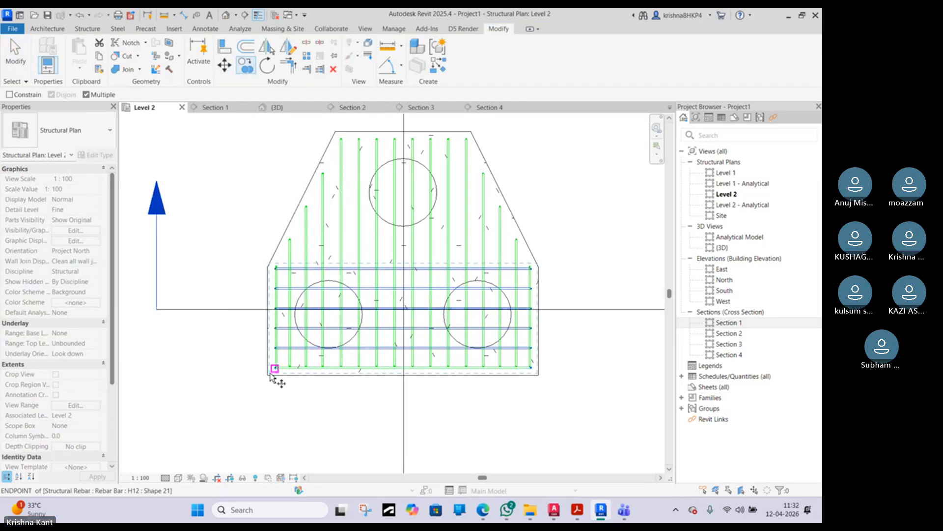
click(270, 267)
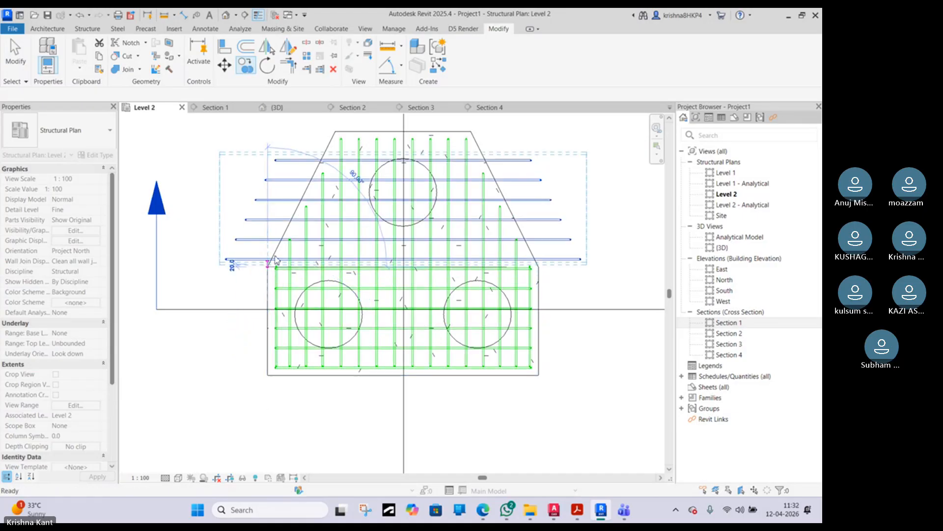
scroll(404, 260, up, 2)
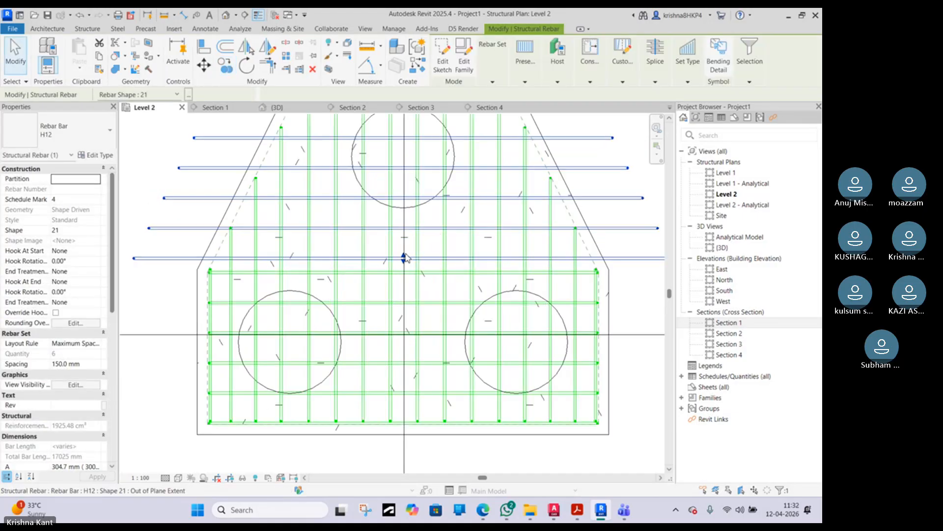
- Raise the lowest bar of the tapered part's horizontal set slightly and pull both bar ends in to the sloping cover lines
drag(405, 258, 404, 252)
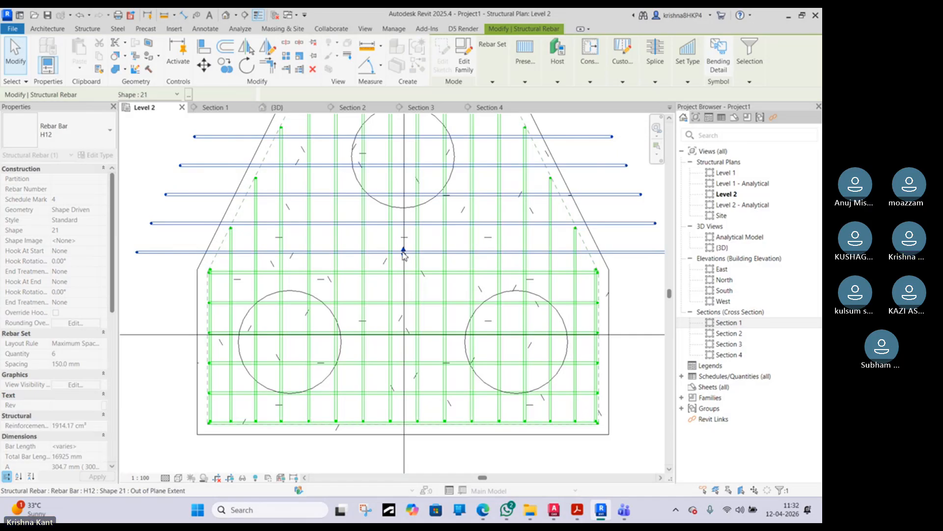
scroll(404, 254, down, 2)
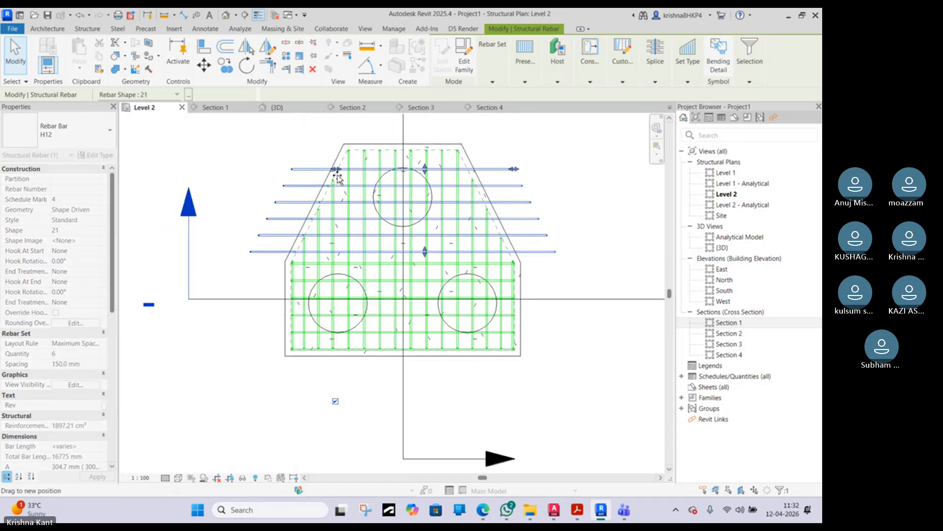
drag(339, 176, 339, 175)
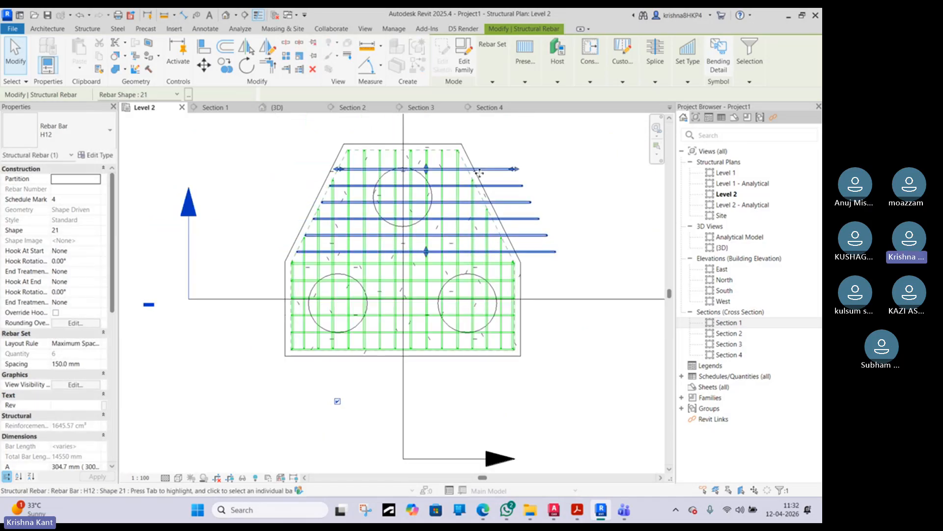
drag(511, 170, 465, 167)
scroll(464, 167, up, 3)
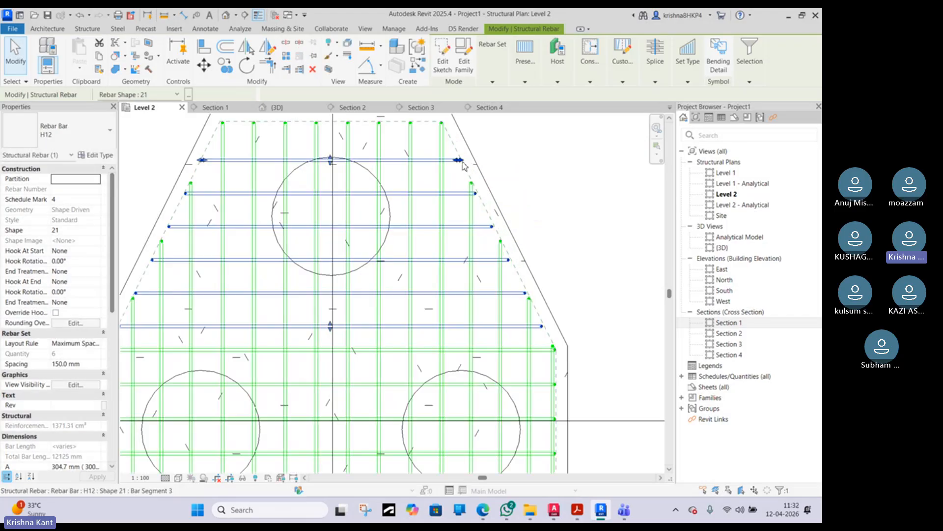
scroll(463, 166, up, 2)
drag(461, 162, 462, 163)
scroll(462, 162, down, 6)
scroll(310, 282, up, 6)
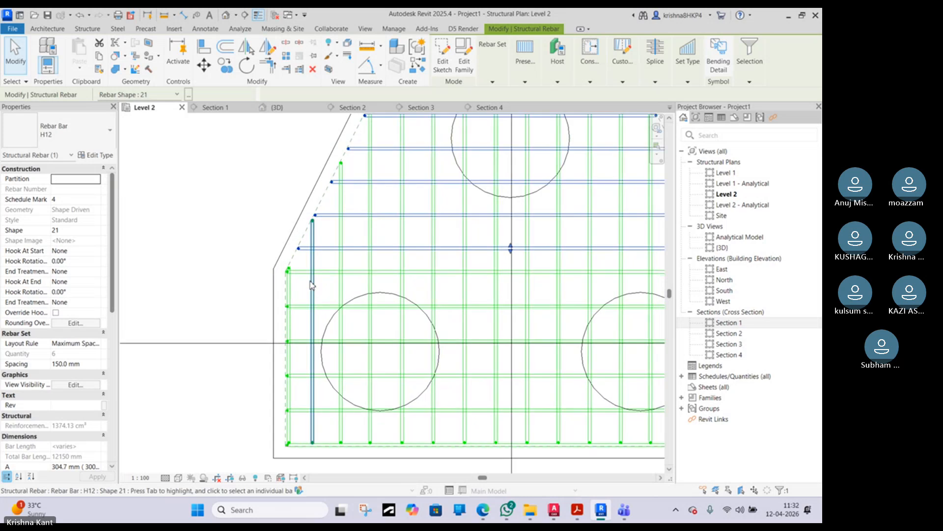
scroll(311, 285, up, 2)
click(286, 268)
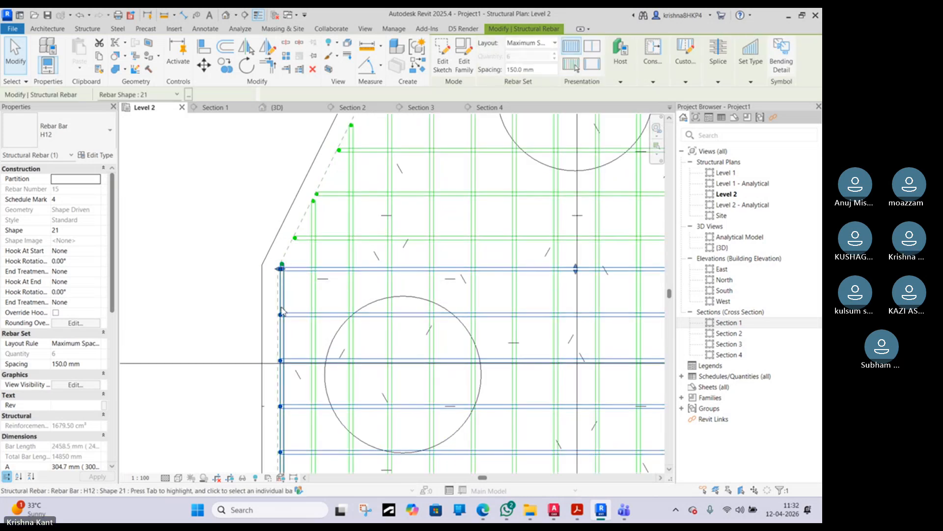
middle_drag(295, 262, 266, 367)
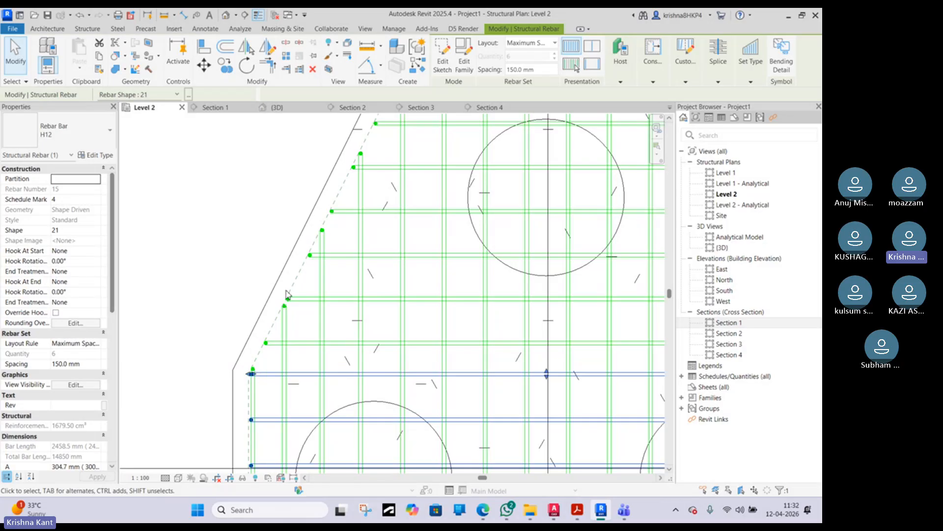
click(331, 255)
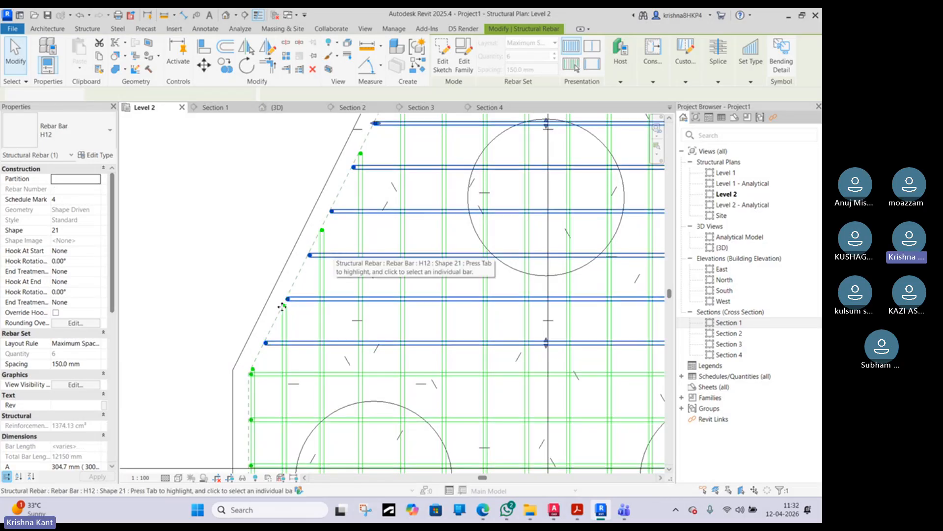
scroll(293, 282, down, 3)
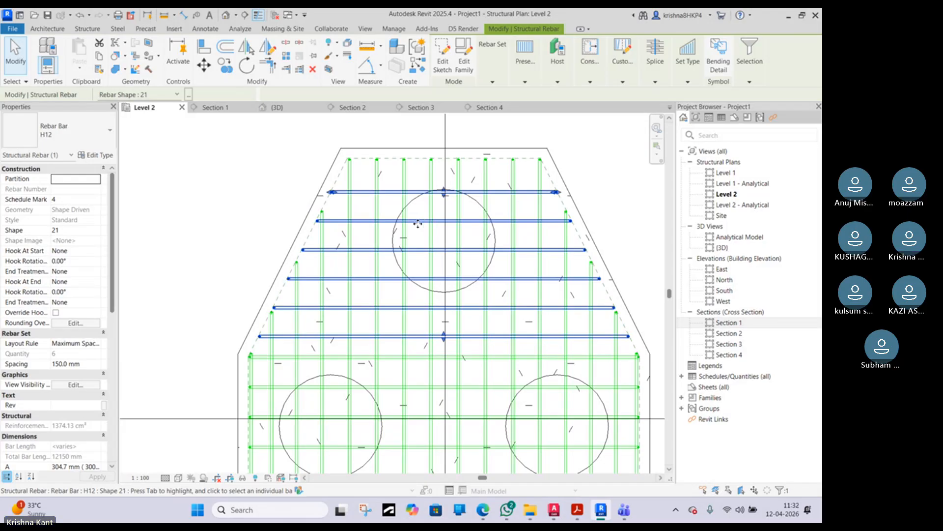
click(288, 362)
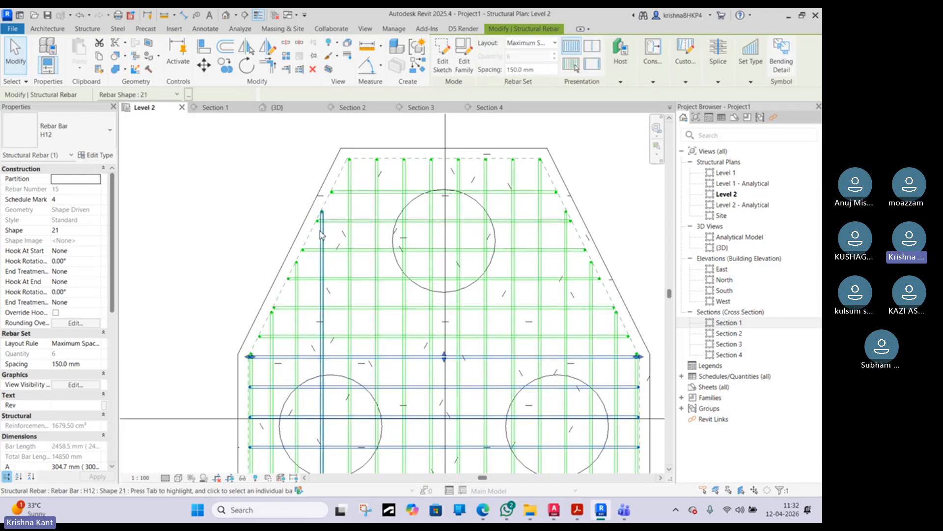
- Delete the three outer individual vertical bars on the left sloping side, keeping the innermost one
click(322, 235)
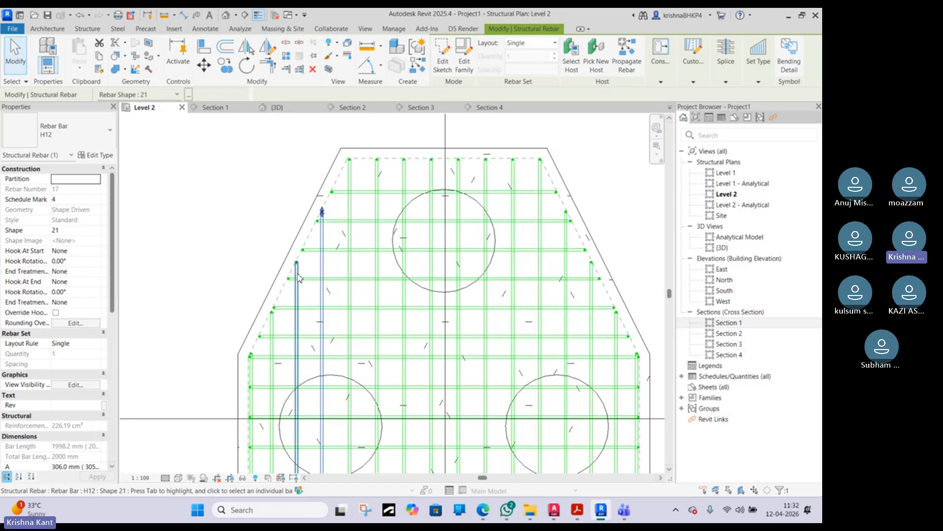
click(297, 277)
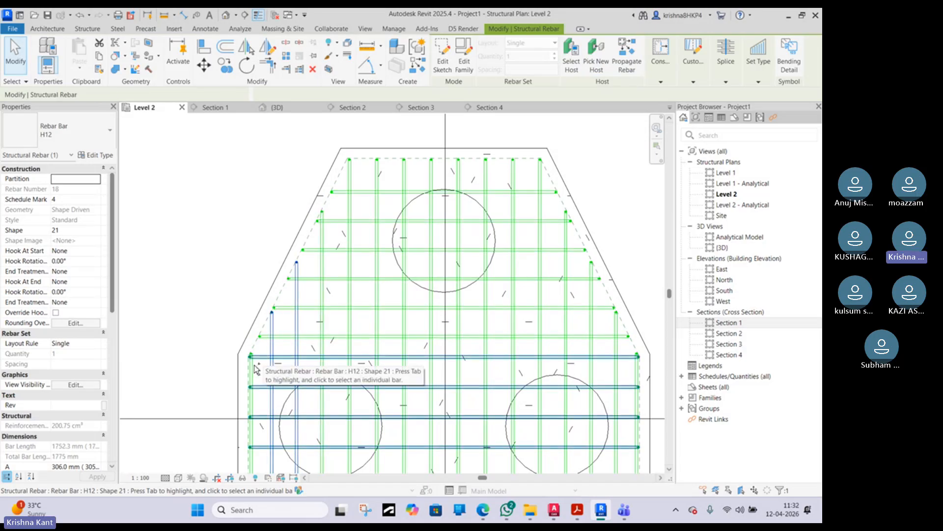
ctrl+click(254, 376)
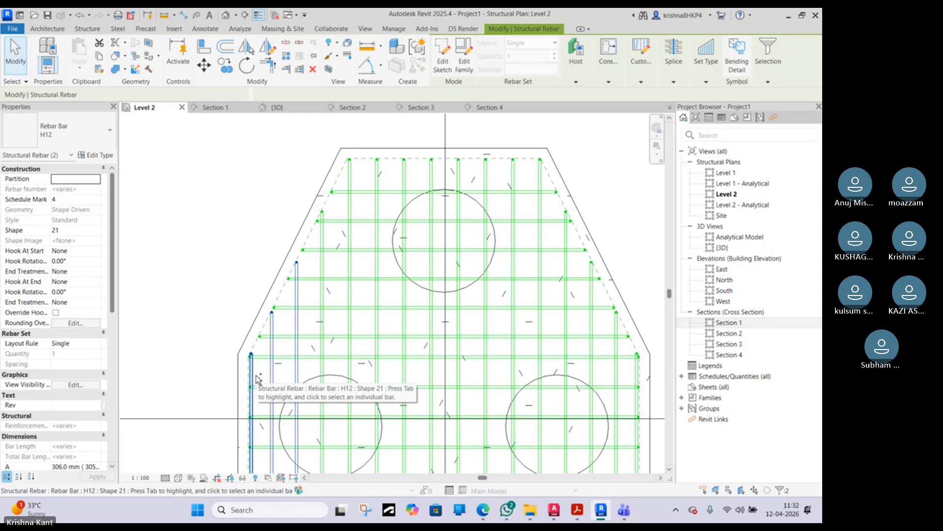
key(Escape)
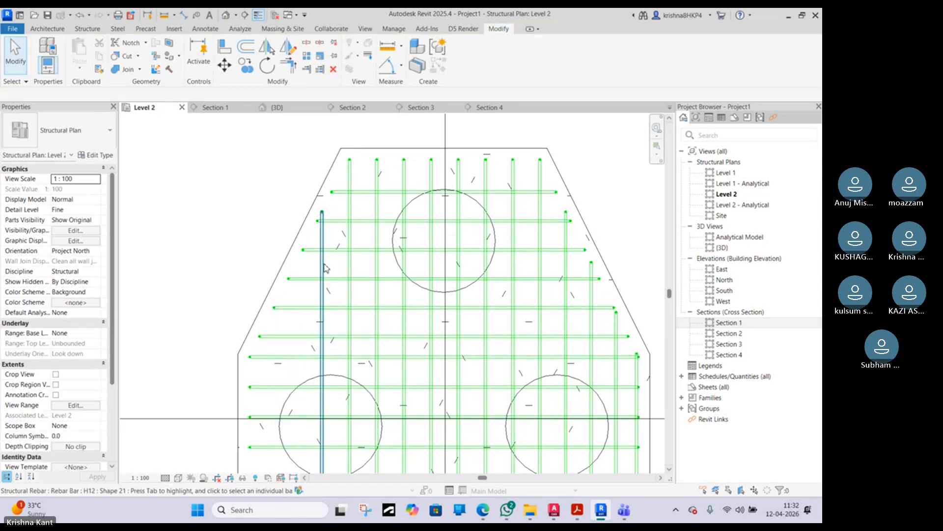
- Turn the remaining individual bar on the left slope into a rebar set with Maximum Spacing layout at 150 mm
click(324, 266)
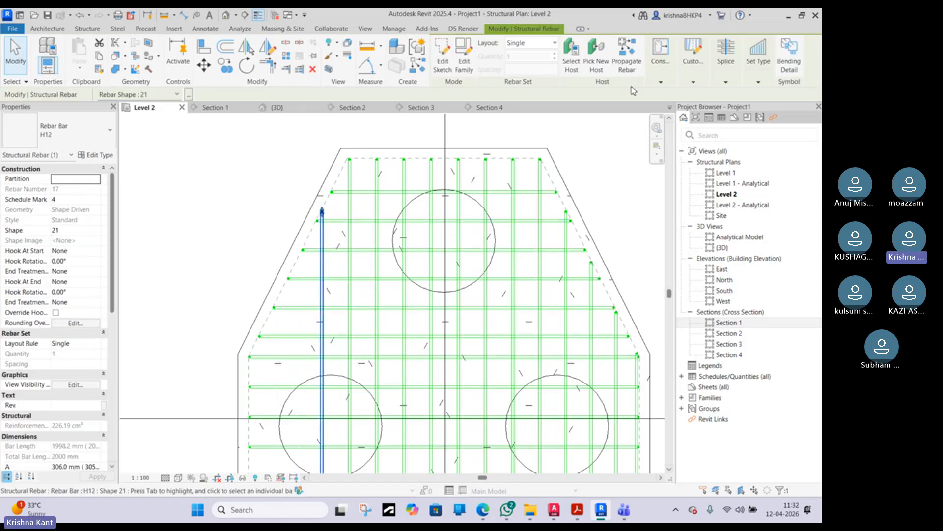
click(756, 80)
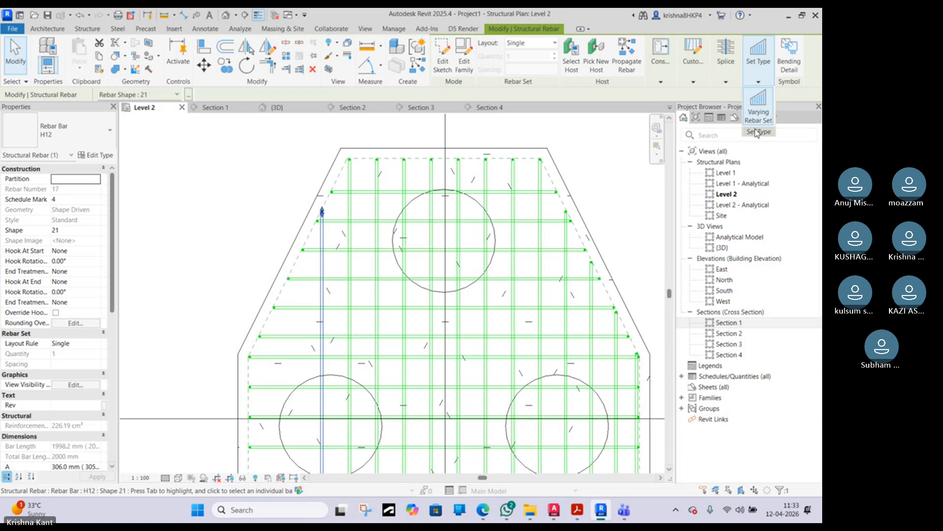
mouse_move(764, 79)
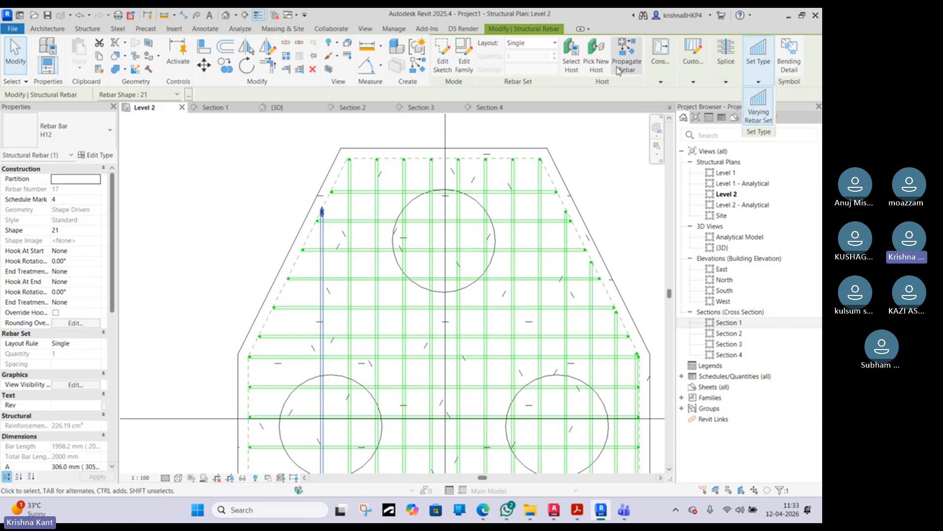
click(540, 48)
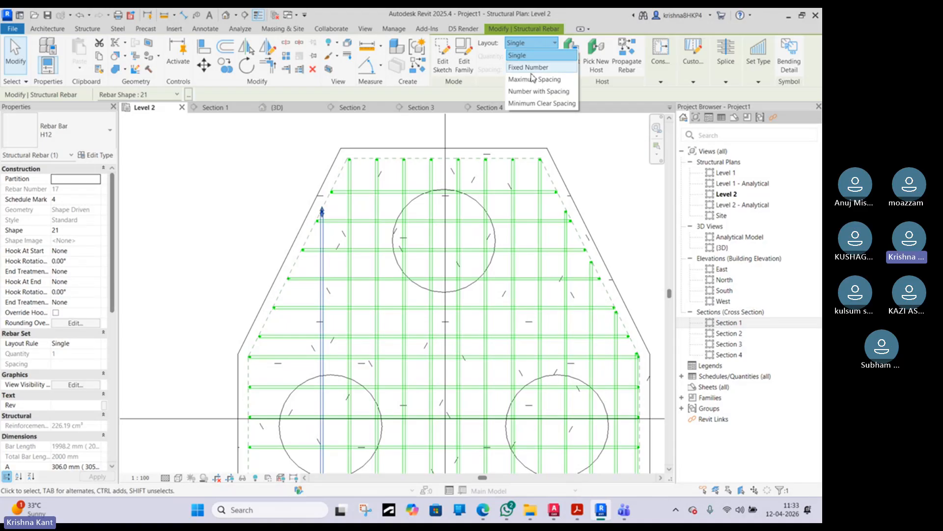
click(528, 70)
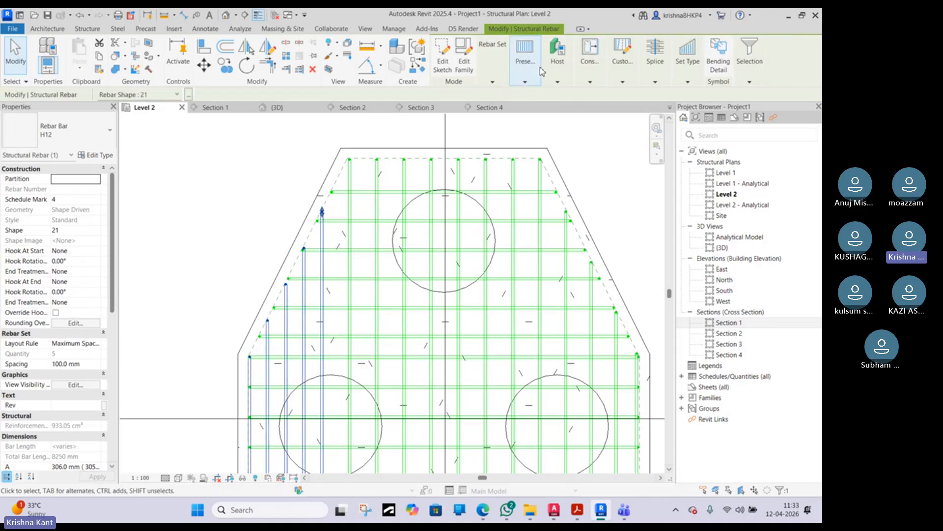
mouse_move(495, 80)
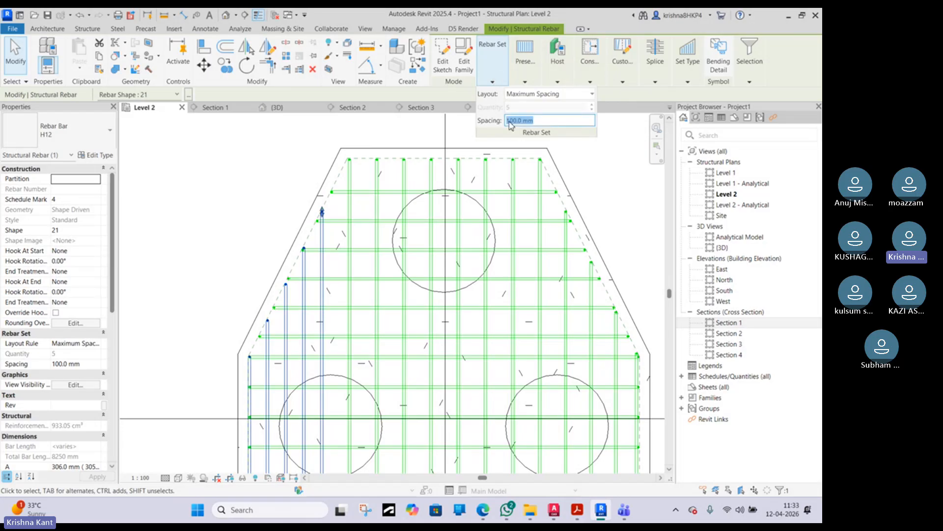
text(50)
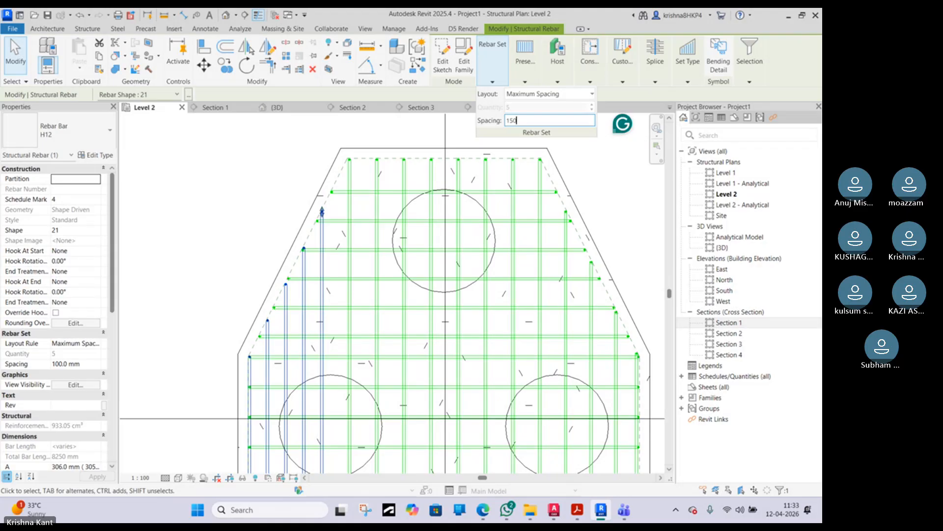
key(Return)
scroll(343, 227, down, 5)
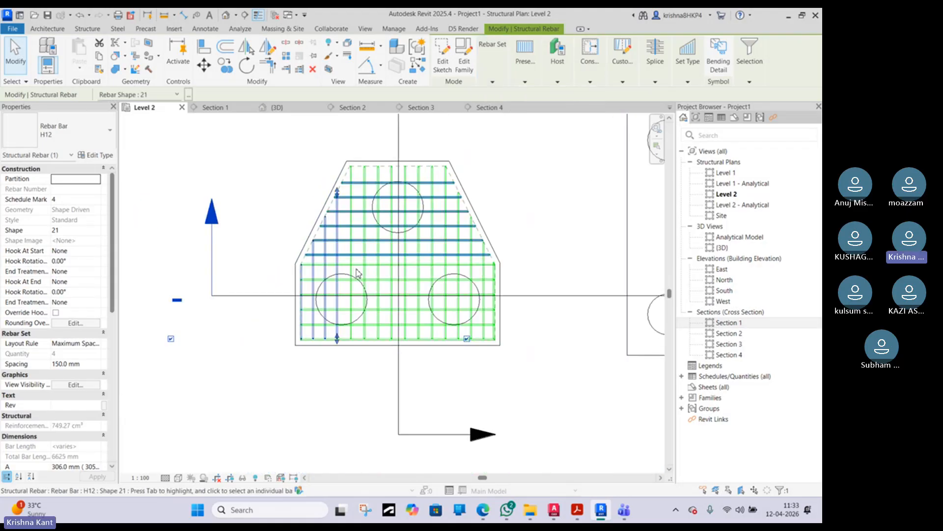
scroll(357, 274, up, 2)
scroll(355, 192, down, 2)
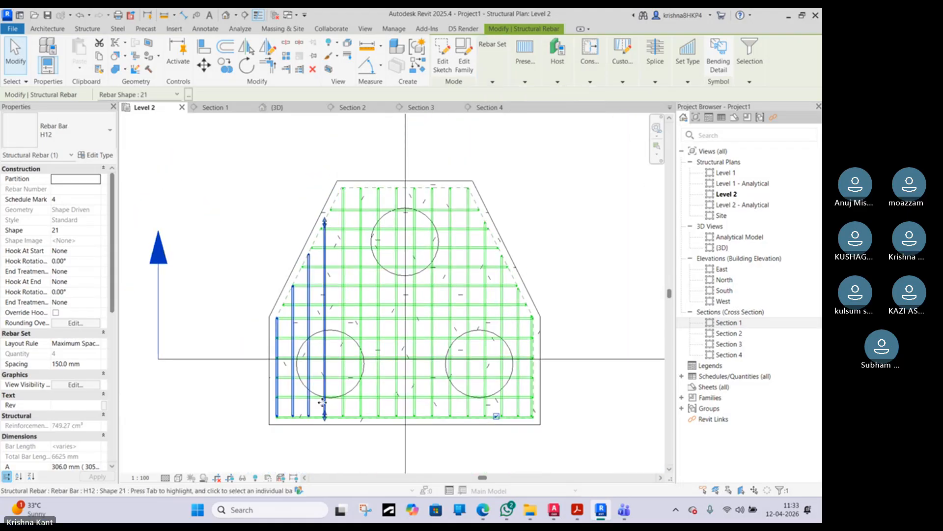
click(276, 207)
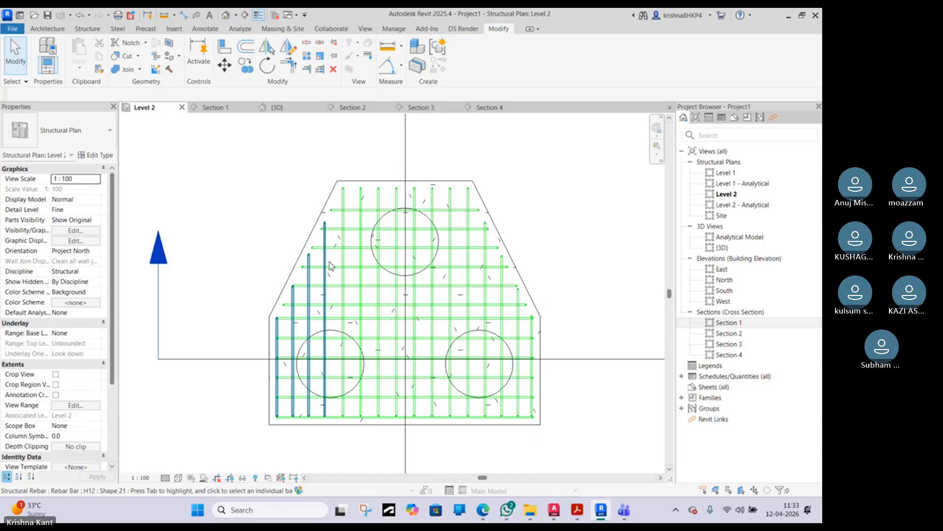
- Stretch the inner edge of the left slope's vertical rebar set slightly toward the neighbouring full-height bars
click(330, 264)
click(330, 329)
scroll(326, 320, up, 3)
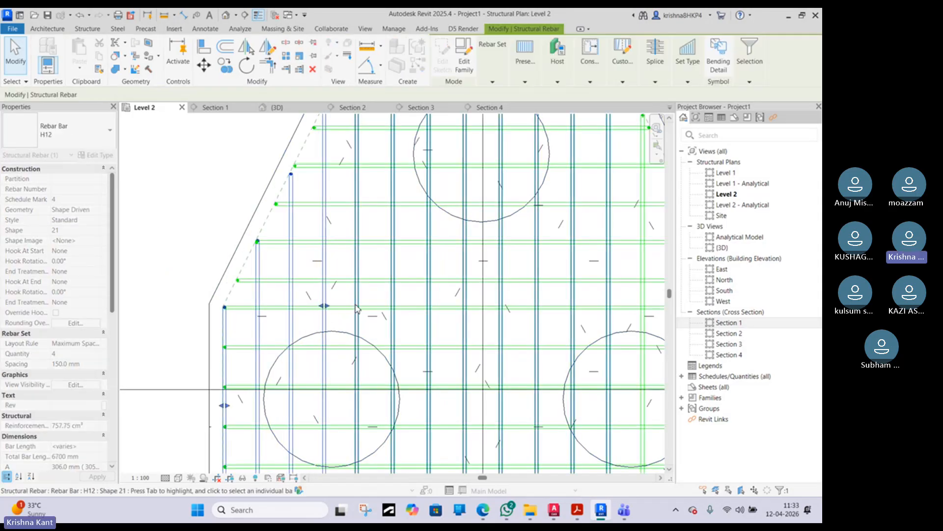
click(282, 295)
- Delete the four individual vertical bars on the right sloping side of the pile cap
scroll(282, 295, down, 3)
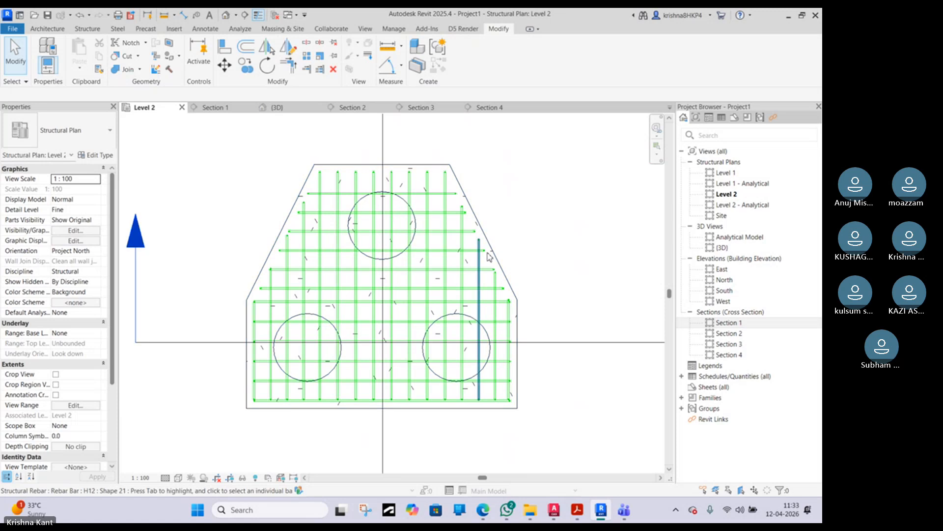
click(494, 301)
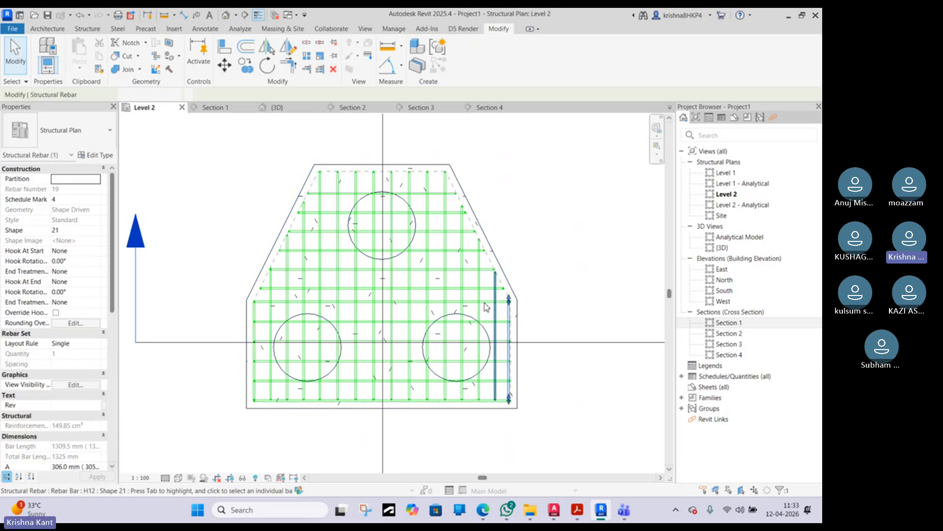
ctrl+click(465, 308)
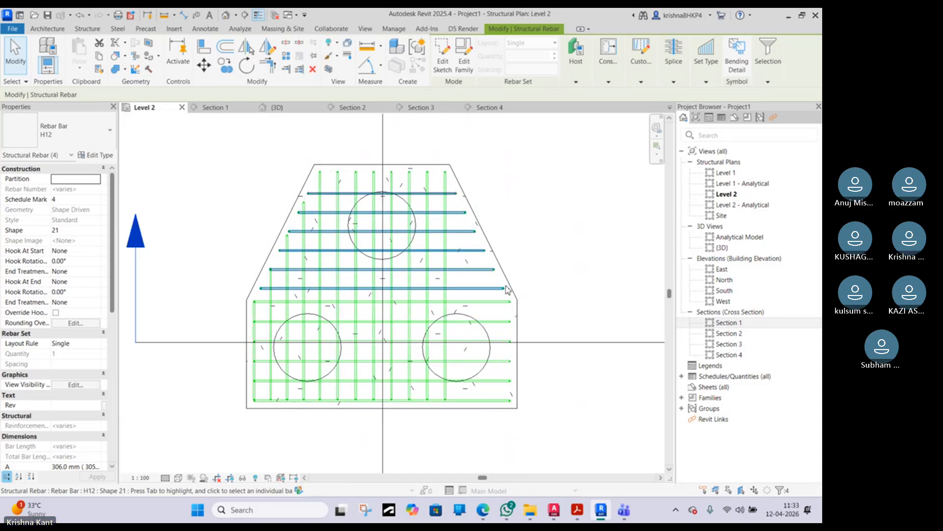
key(Escape)
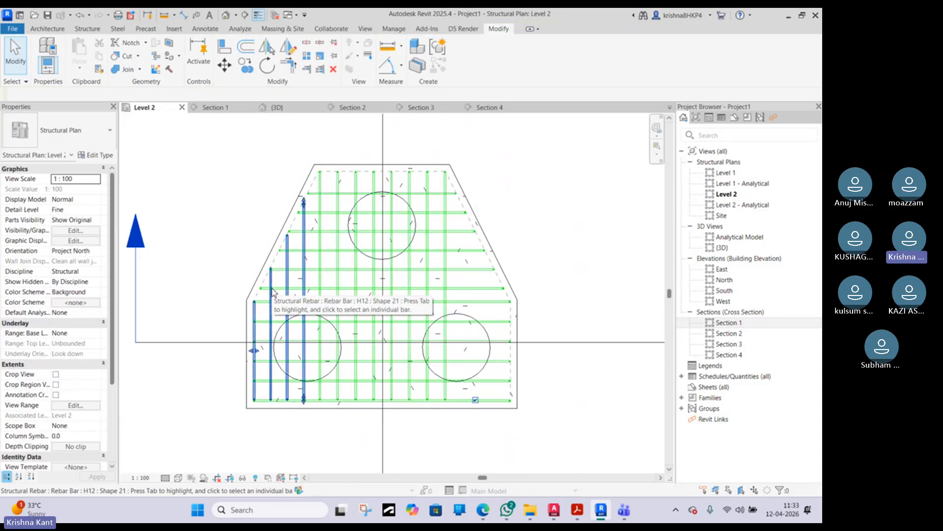
click(273, 293)
key(s)
key(l)
key(Escape)
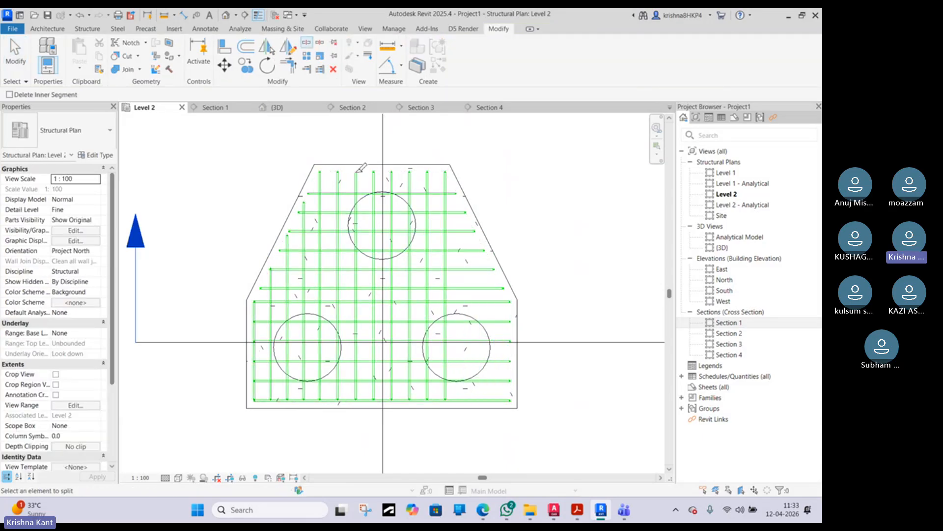
click(310, 223)
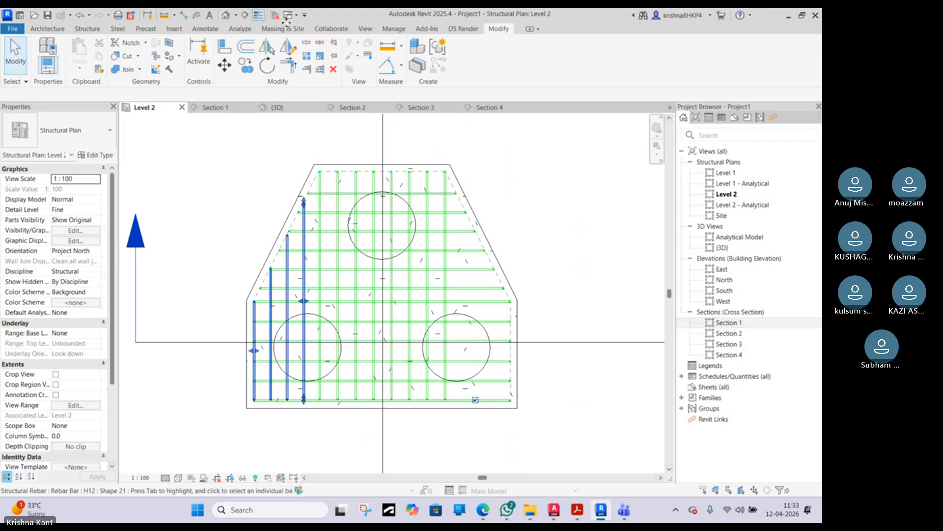
key(s)
key(l)
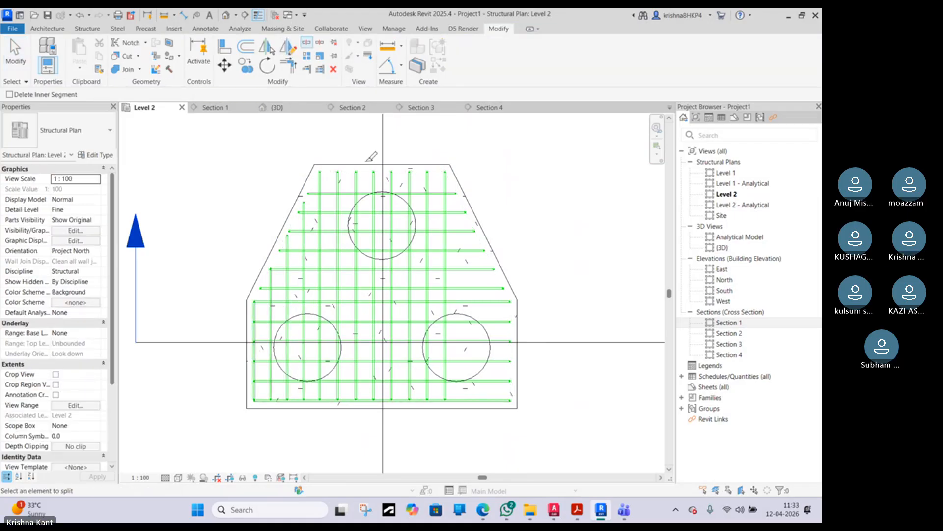
key(Escape)
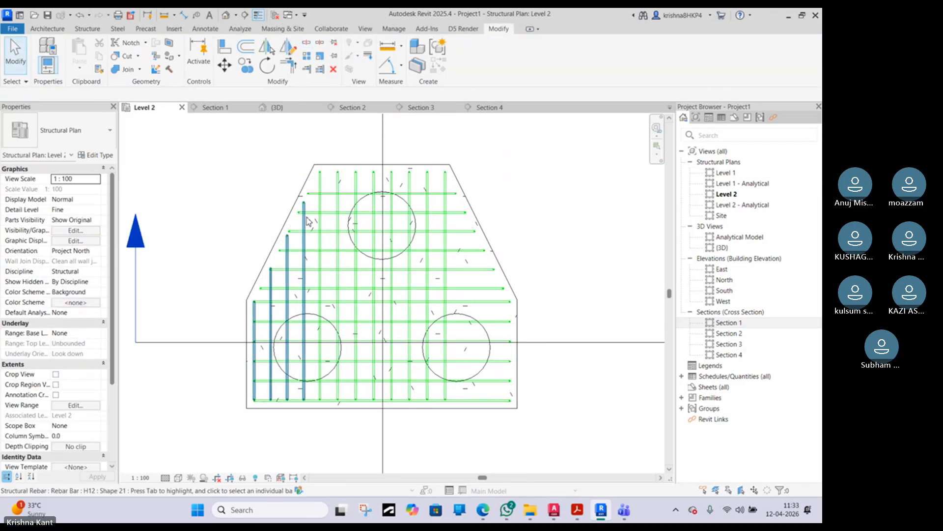
- Mirror the left slope's varying-length vertical rebar set about the pile cap's vertical centreline onto the right slope
click(308, 221)
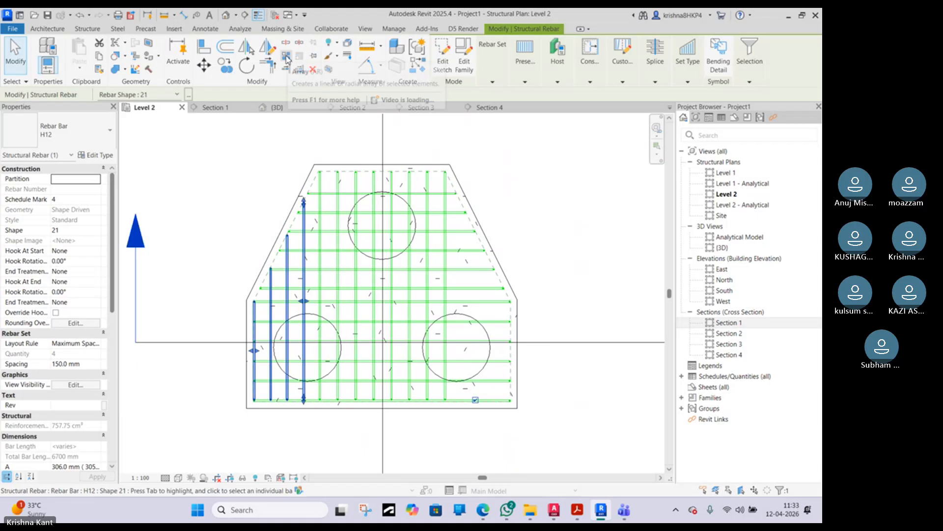
click(267, 46)
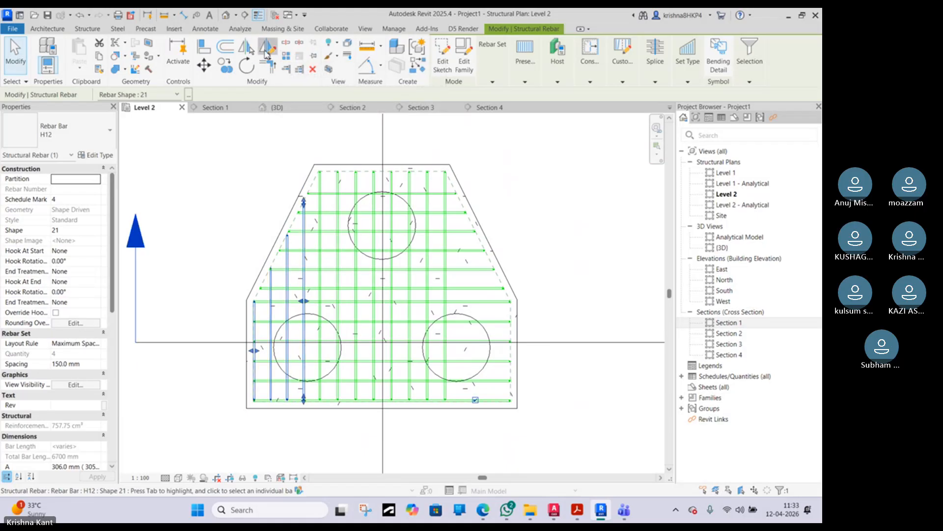
click(383, 164)
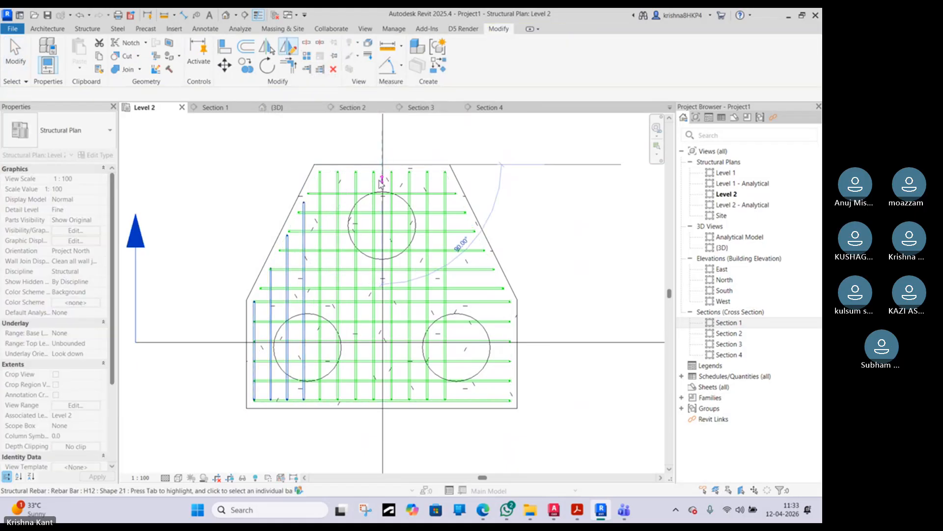
click(380, 181)
key(Escape)
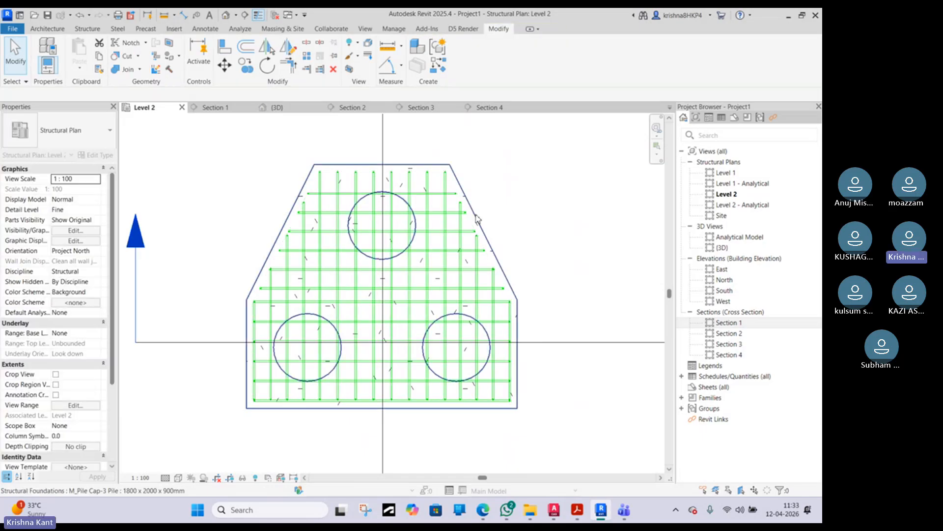
- Stretch the upper edge of the tapered zone's horizontal rebar set up to the cover line at the cap's narrow edge
click(322, 198)
scroll(381, 195, up, 2)
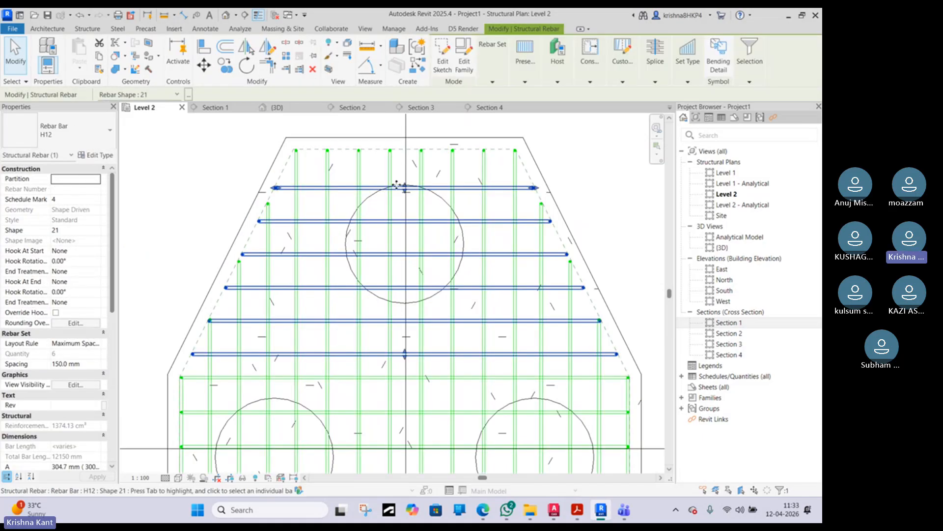
drag(405, 188, 388, 157)
scroll(412, 155, up, 4)
scroll(388, 157, down, 4)
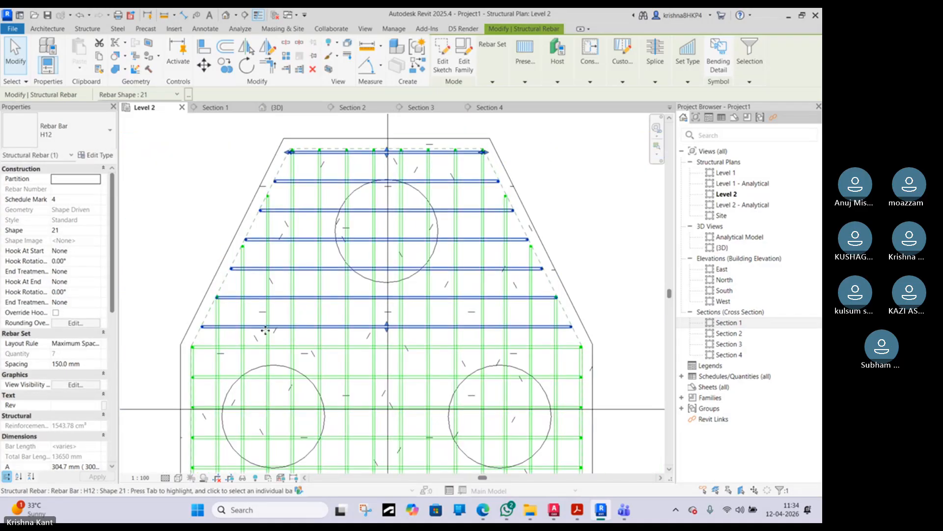
- Pull the lower edge of the tapered zone's horizontal rebar set slightly upward, away from the full-width bars below
scroll(266, 332, down, 3)
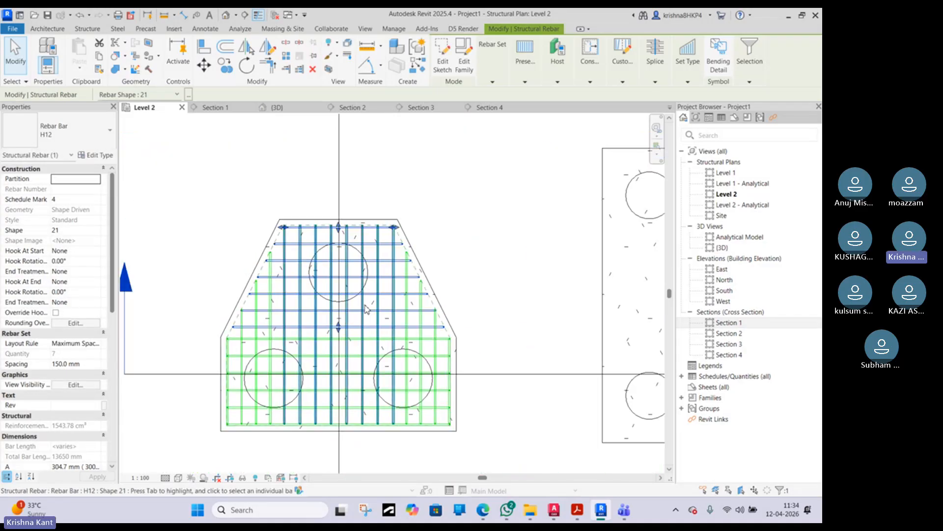
scroll(256, 317, up, 5)
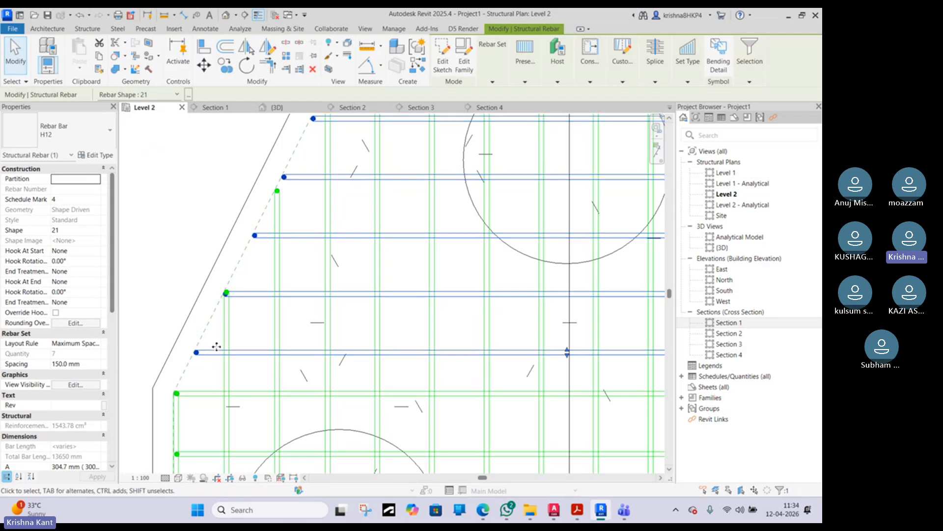
scroll(192, 393, down, 3)
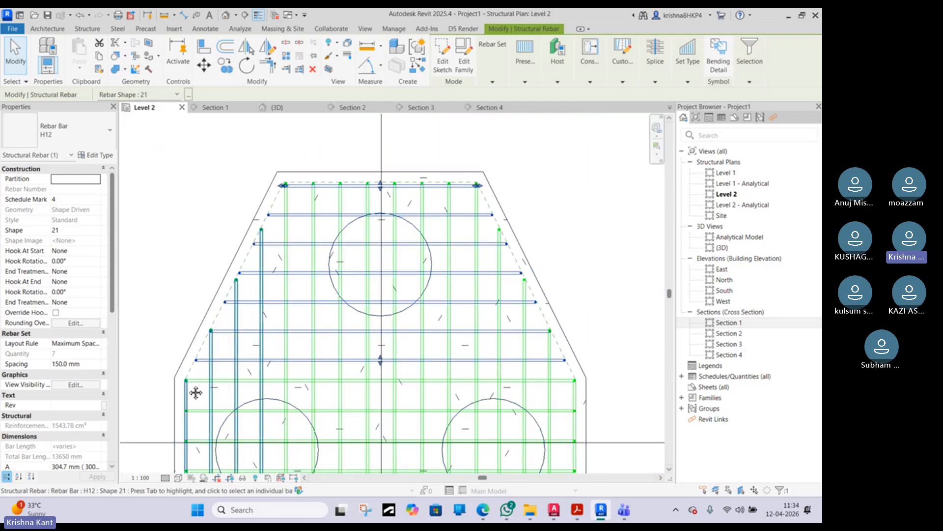
middle_drag(195, 393, 204, 302)
scroll(221, 274, up, 2)
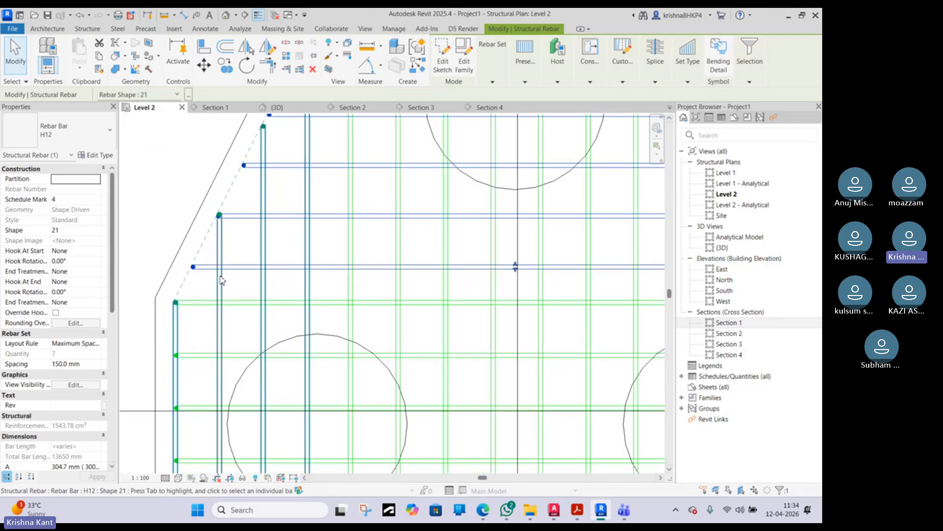
scroll(204, 271, down, 3)
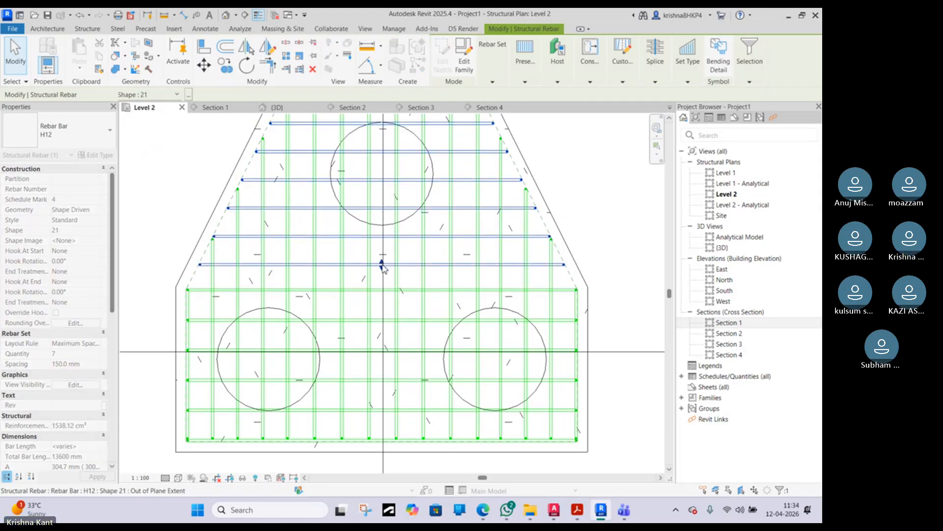
scroll(383, 269, down, 3)
key(Escape)
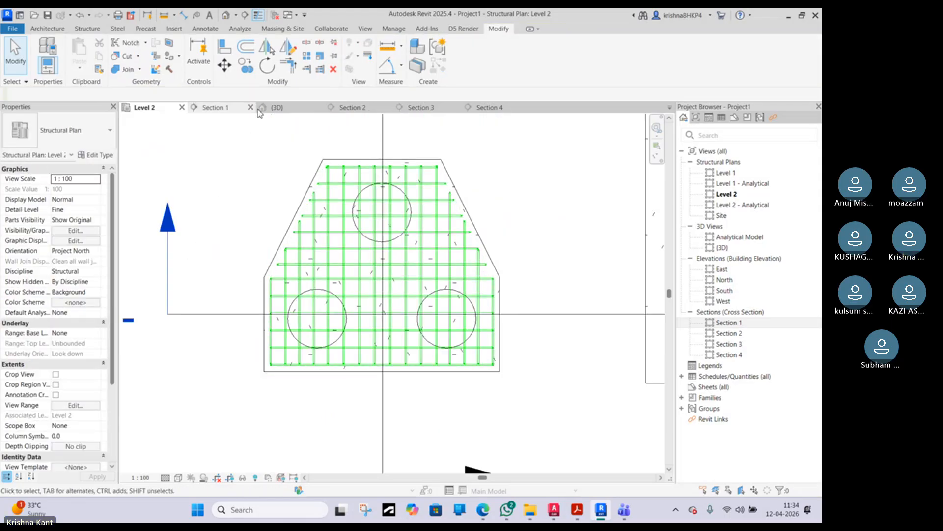
- Examine the three-pile cap's reinforcement and the left slope's rebar set from several angles in the 3D view
click(280, 108)
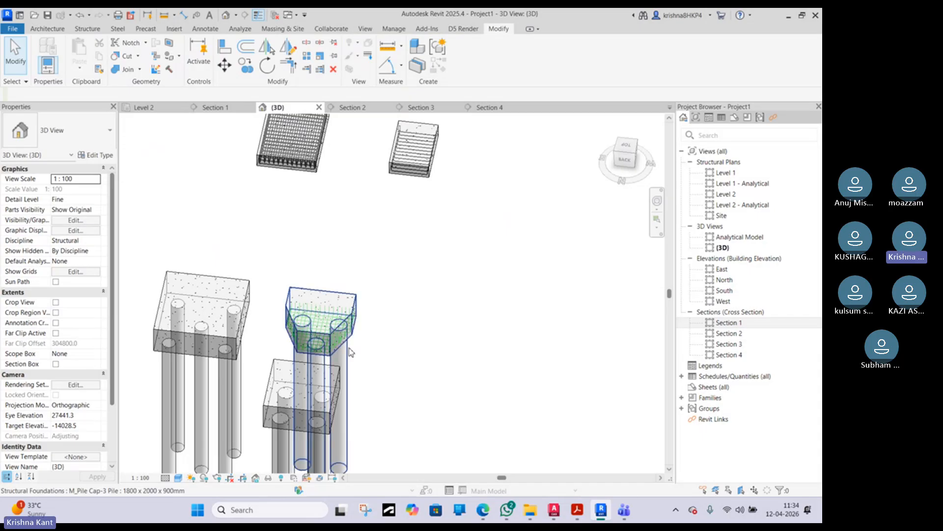
scroll(351, 352, up, 5)
click(361, 302)
shift+middle_drag(361, 301, 138, 295)
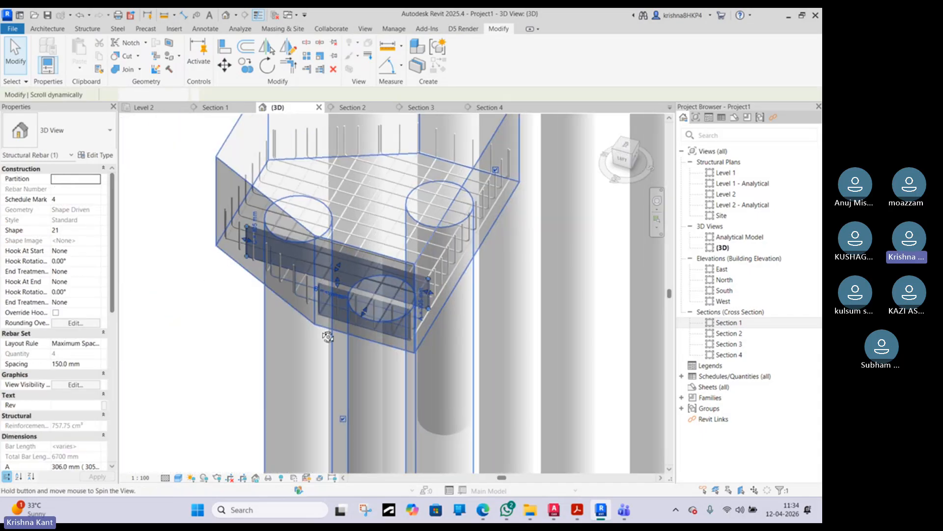
scroll(327, 337, down, 4)
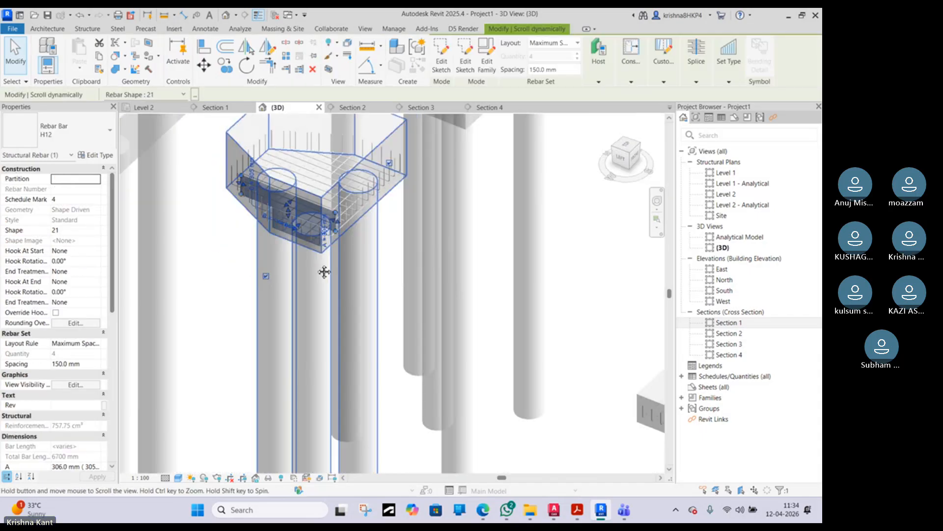
- Return to the Level 2 plan and open Section 3 from the section line running through the three-pile and four-pile caps
click(160, 109)
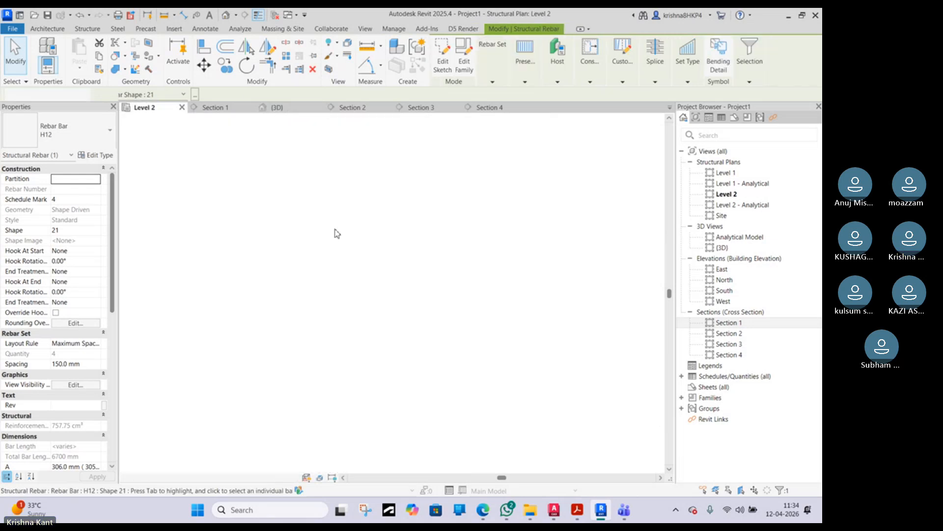
scroll(339, 231, down, 3)
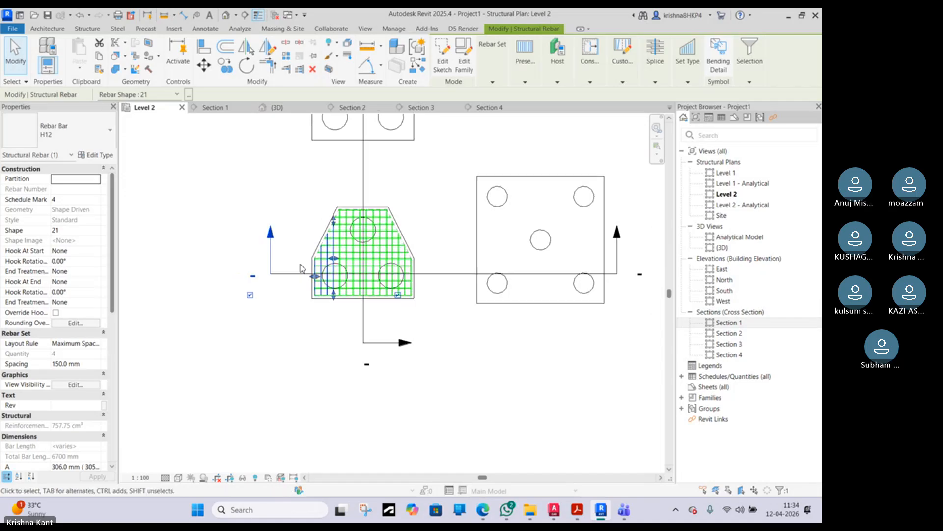
scroll(392, 406, down, 1)
click(395, 388)
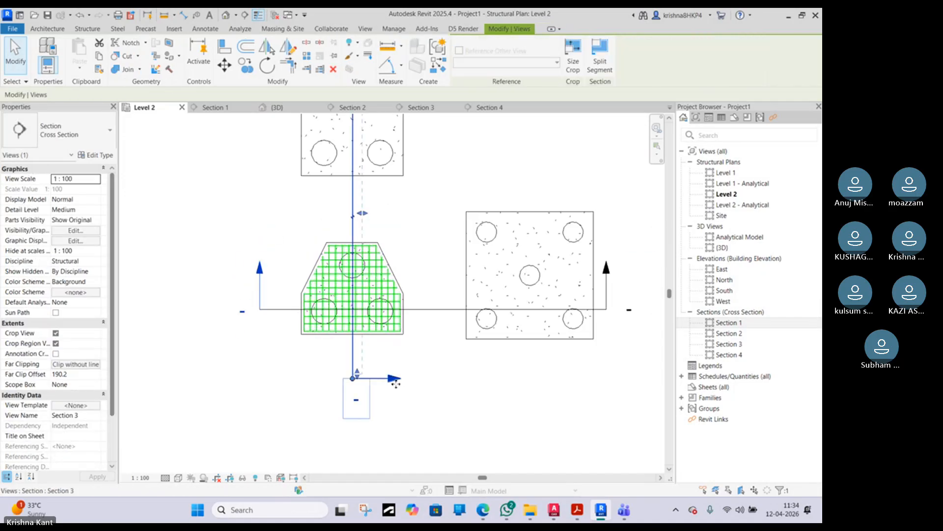
click(421, 394)
click(393, 377)
scroll(407, 408, down, 2)
click(404, 225)
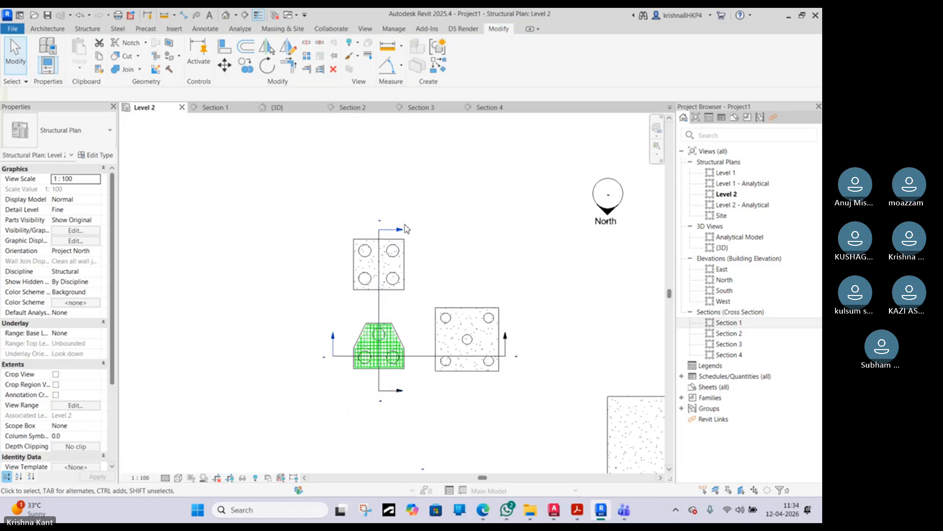
double_click(404, 229)
click(411, 251)
click(366, 317)
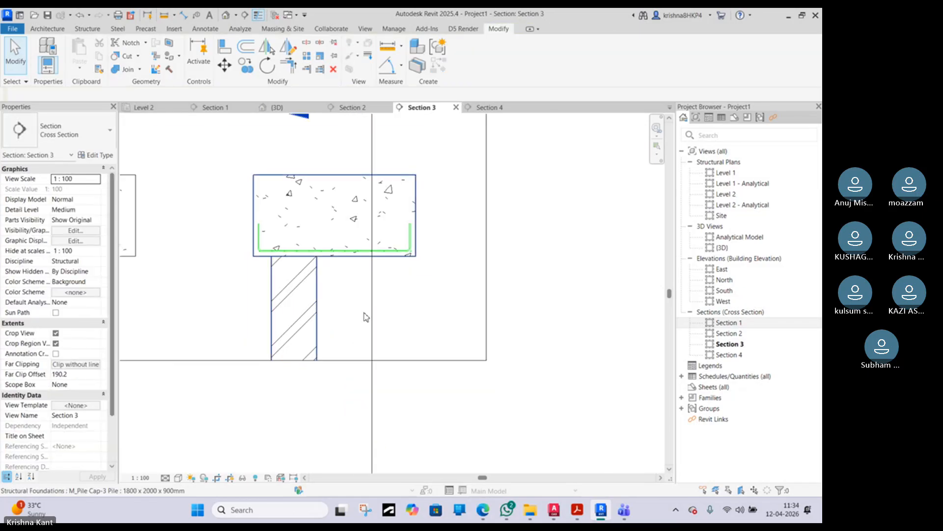
- Extend the crop region of Section 3 downward far enough to show the full length of the pile
scroll(364, 316, down, 2)
click(356, 339)
scroll(357, 340, down, 2)
click(289, 339)
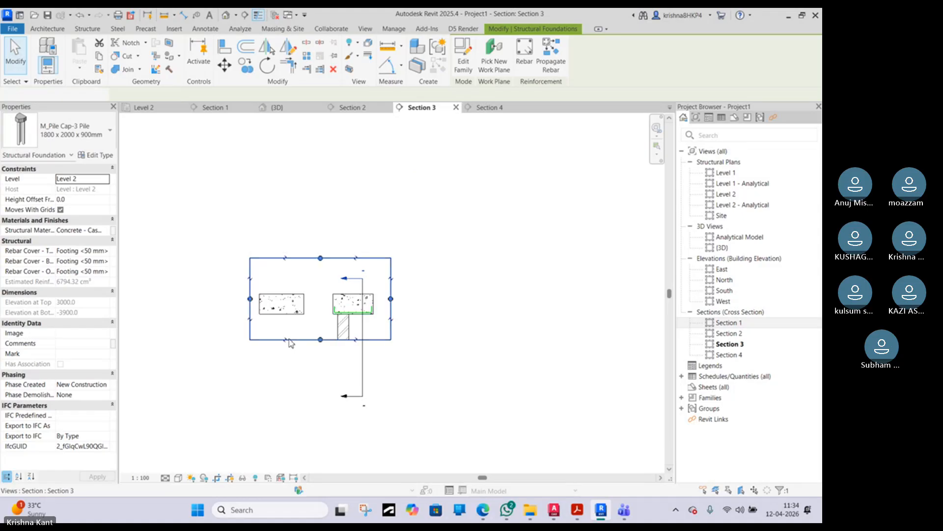
scroll(326, 358, down, 3)
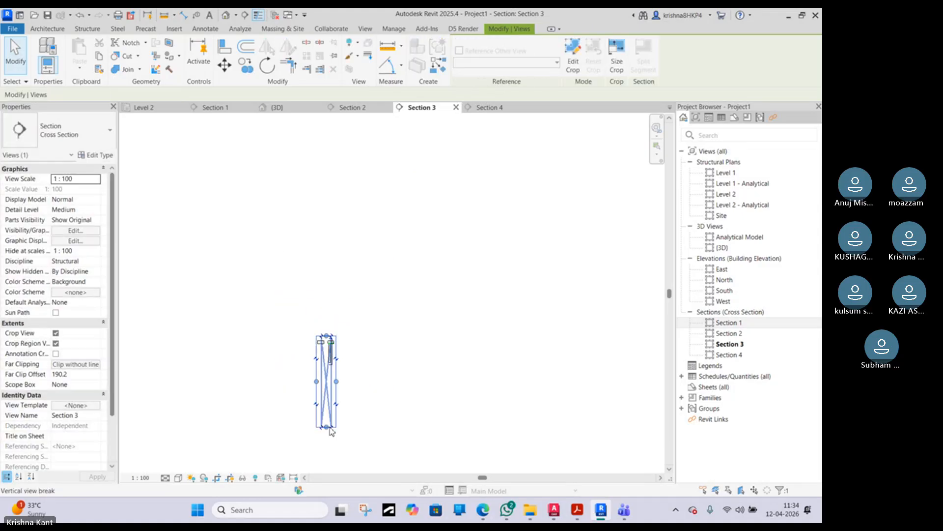
key(Escape)
scroll(324, 362, up, 5)
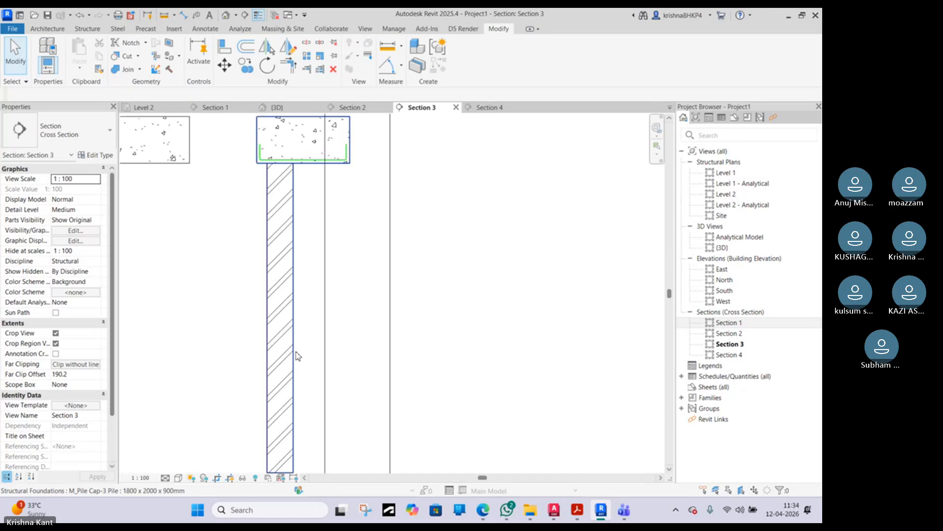
- Start placing structural rebar with bar type H12 and choose the spiral rebar shape 7-C
click(53, 31)
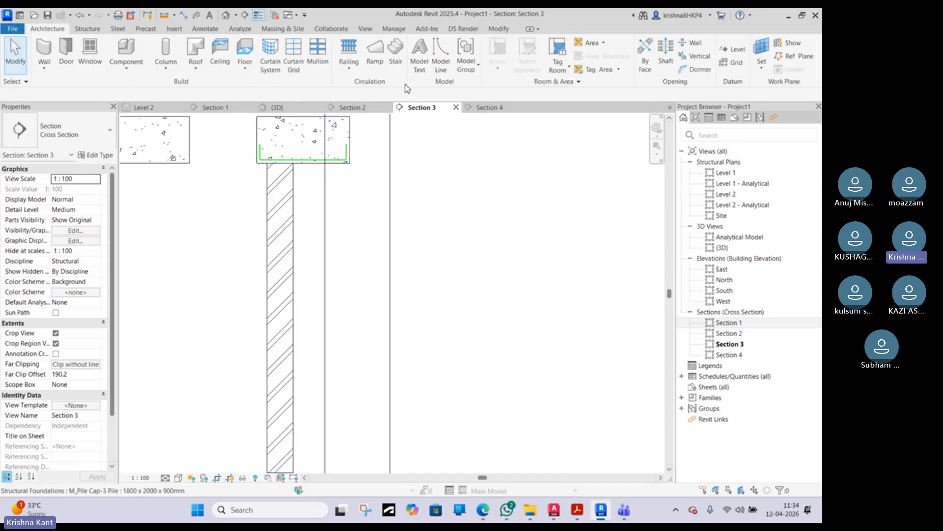
click(92, 30)
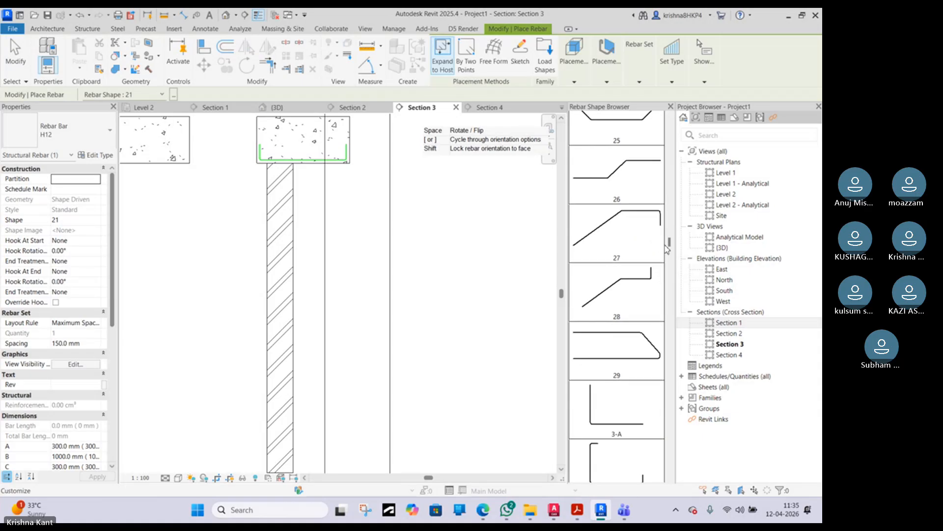
drag(669, 238, 671, 268)
drag(674, 336, 687, 467)
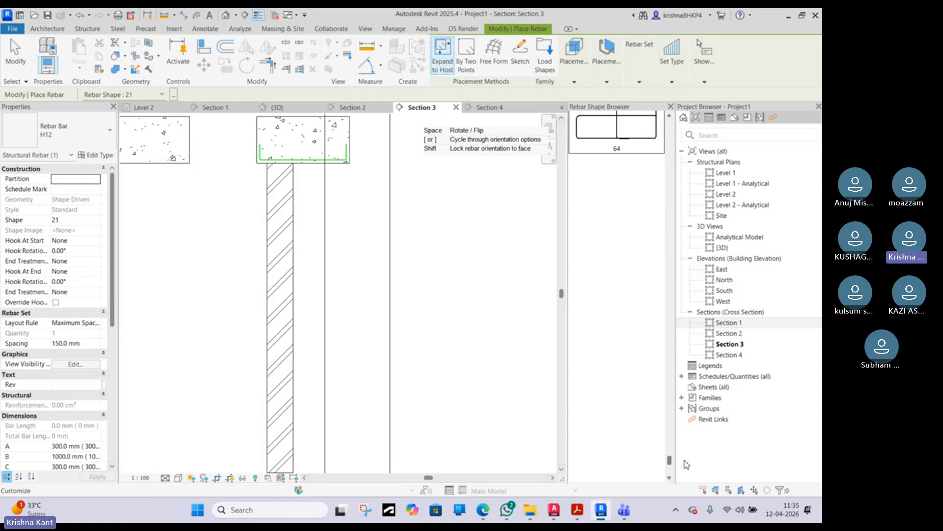
click(643, 290)
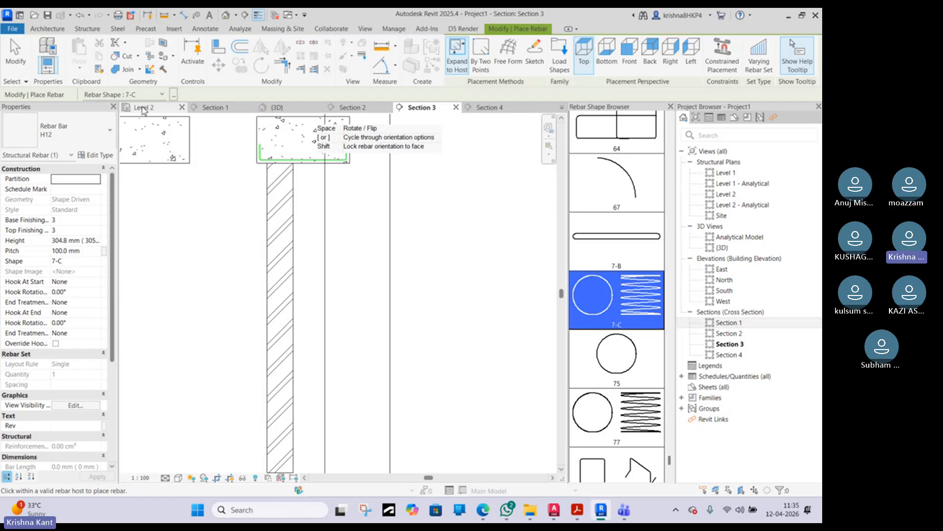
- Return to the Level 2 plan and try to position the spiral on the three-pile cap
click(142, 108)
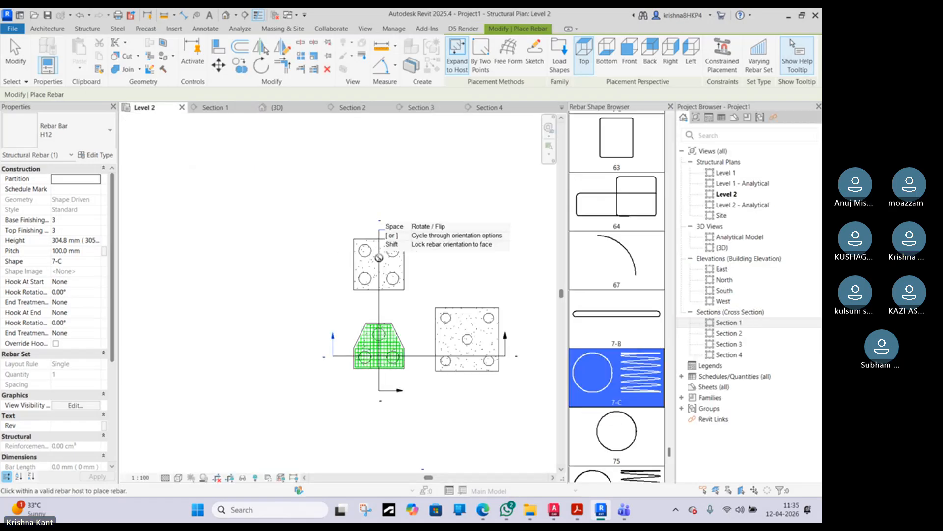
scroll(388, 344, up, 4)
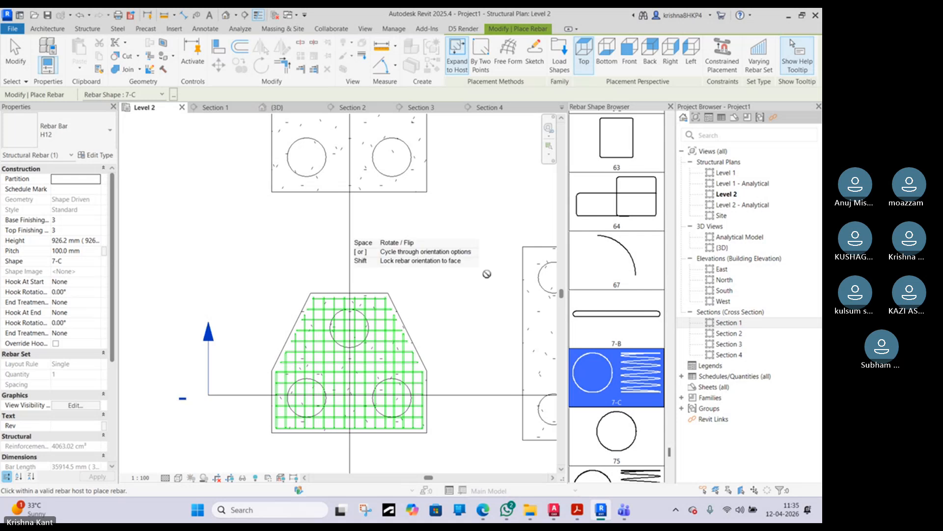
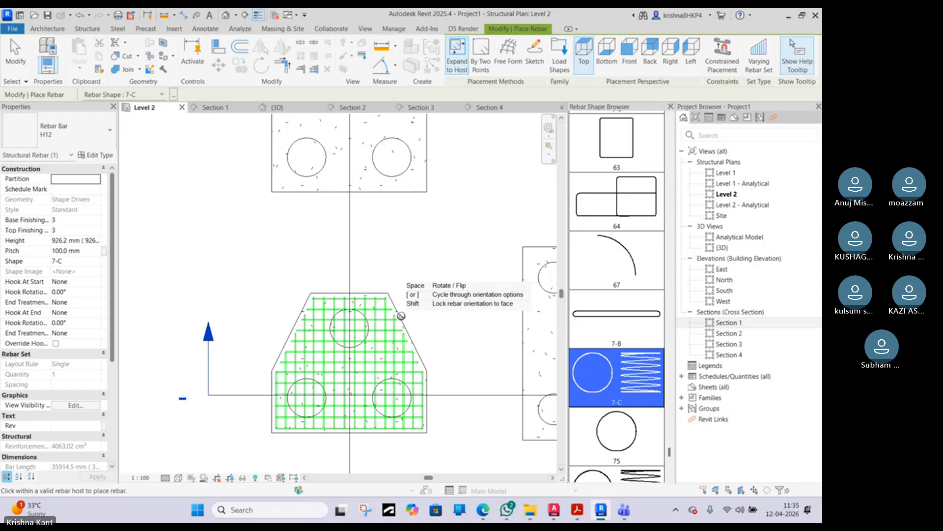
scroll(424, 281, down, 2)
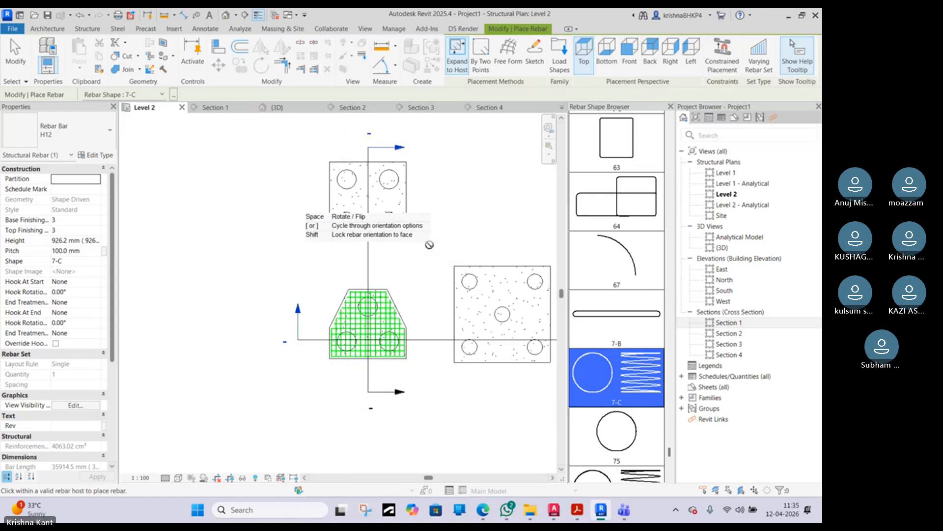
middle_drag(410, 217, 314, 227)
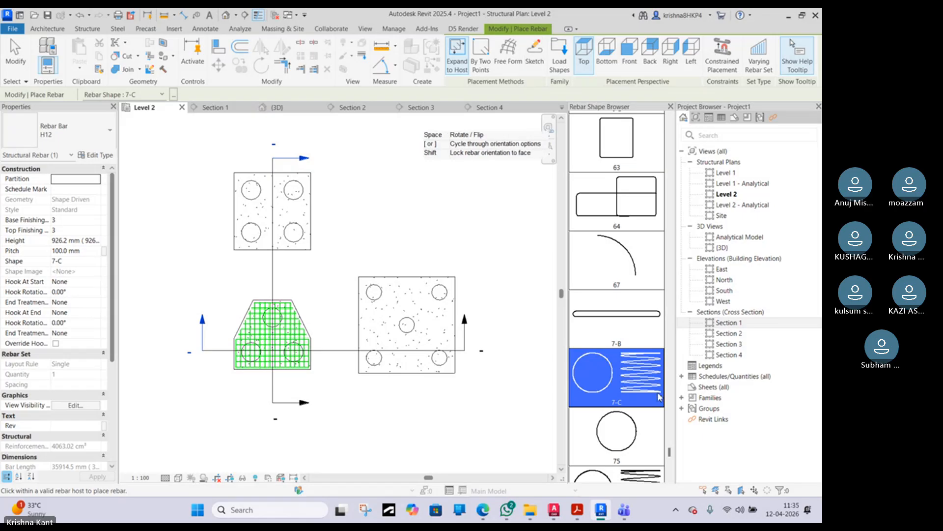
- Try the rebar shape 7-B and settle on the spiral shape 77 for the placement
scroll(645, 429, down, 1)
click(645, 429)
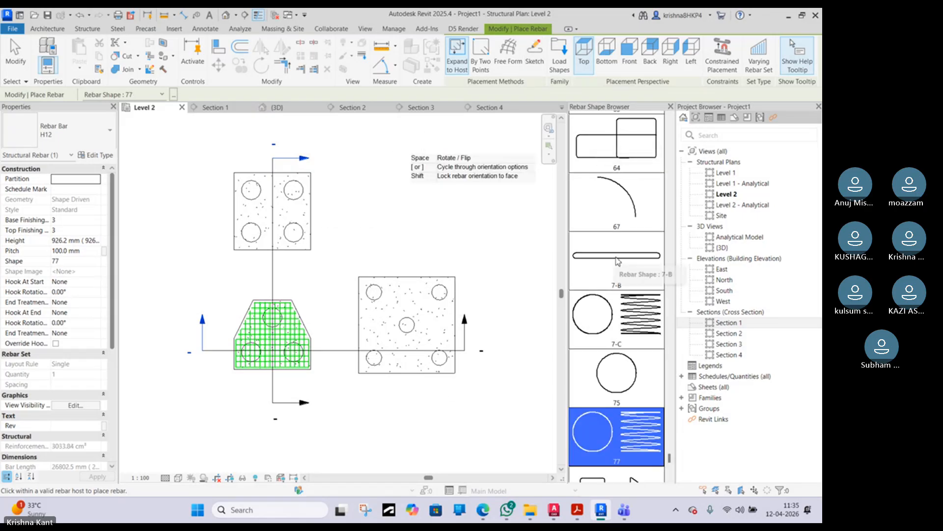
scroll(617, 261, up, 1)
click(618, 280)
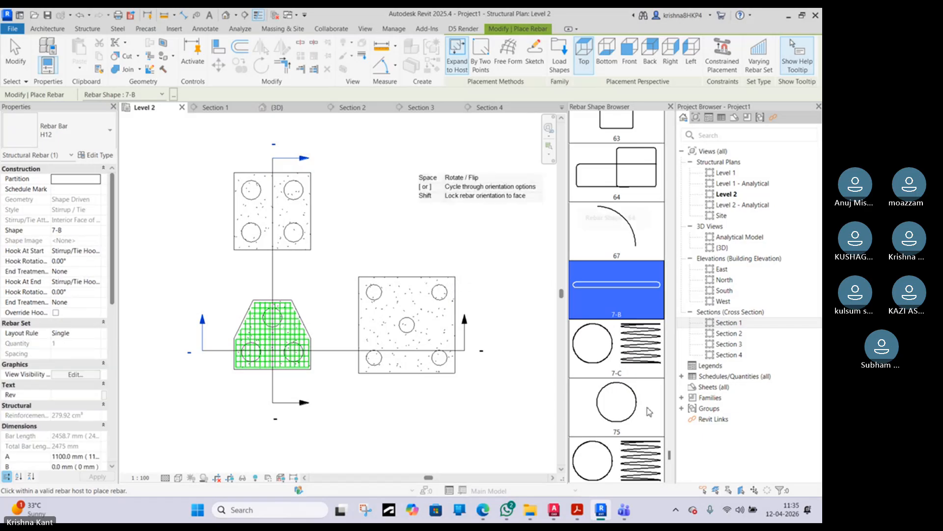
click(641, 457)
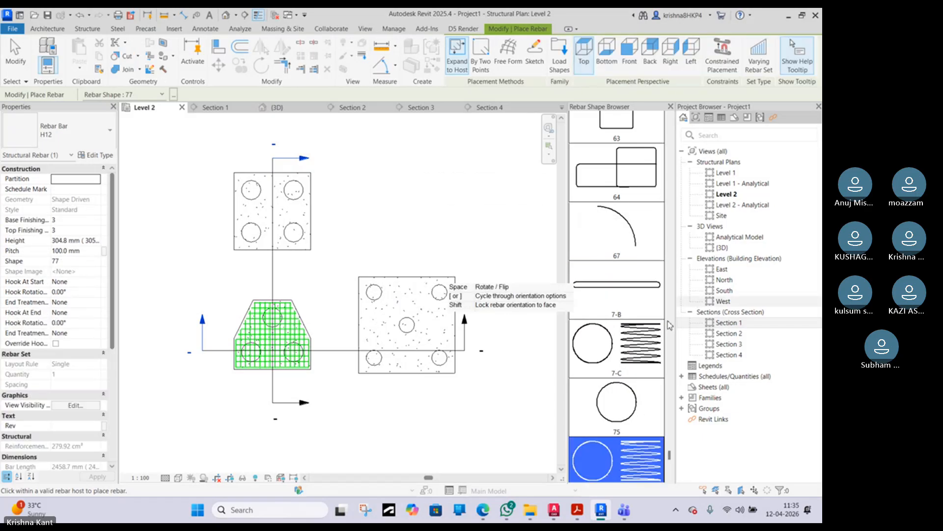
- Change the spiral back to rebar shape 7-C and try the front and bottom placement perspectives on the Level 2 plan
click(634, 325)
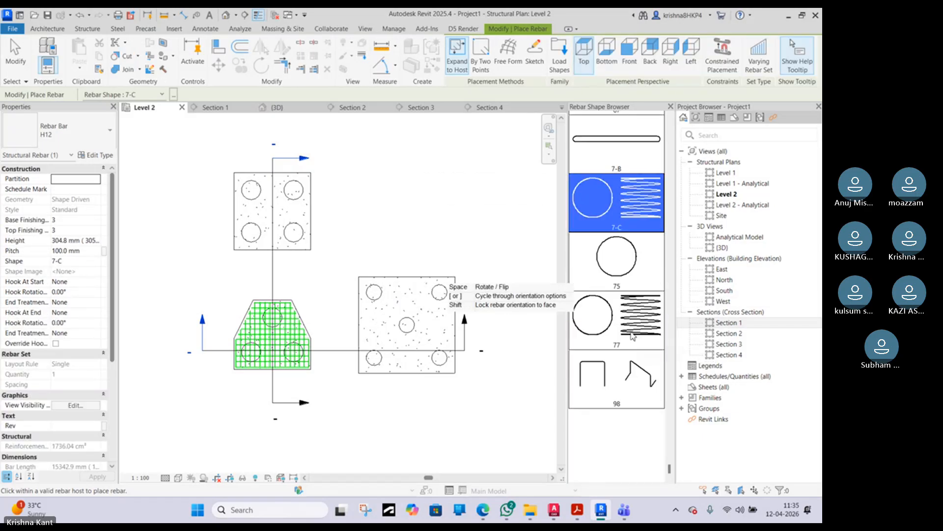
scroll(632, 336, up, 3)
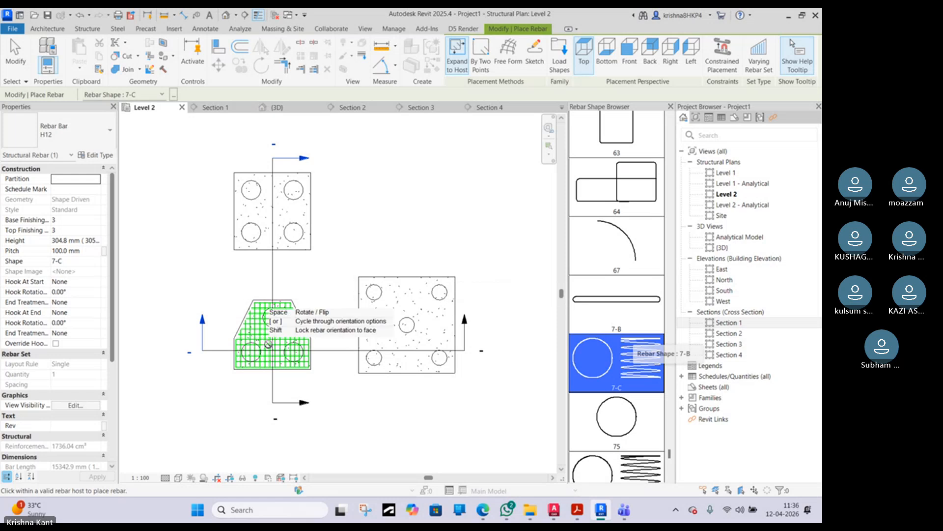
click(630, 69)
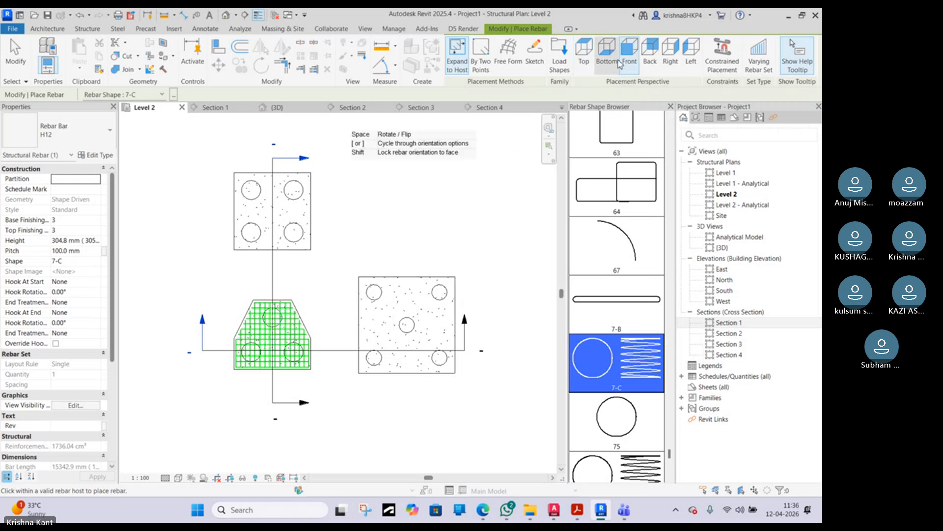
click(609, 60)
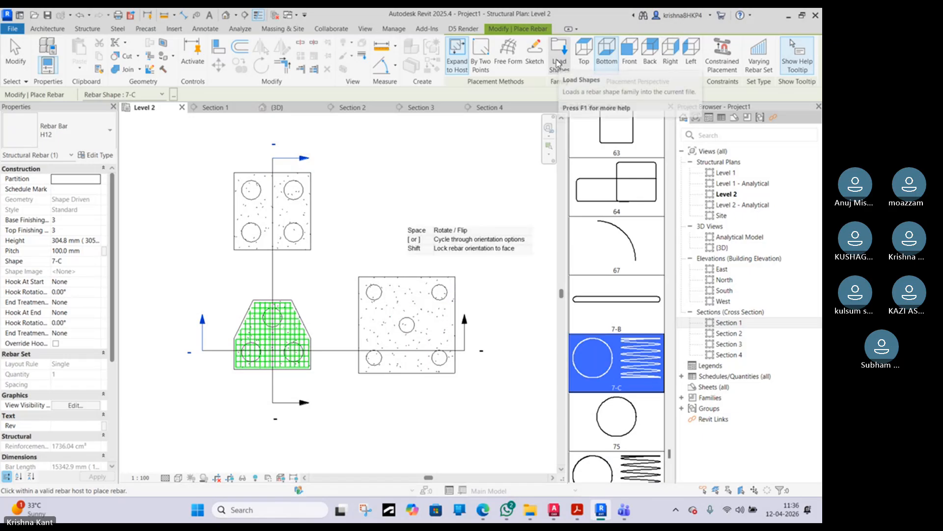
click(700, 66)
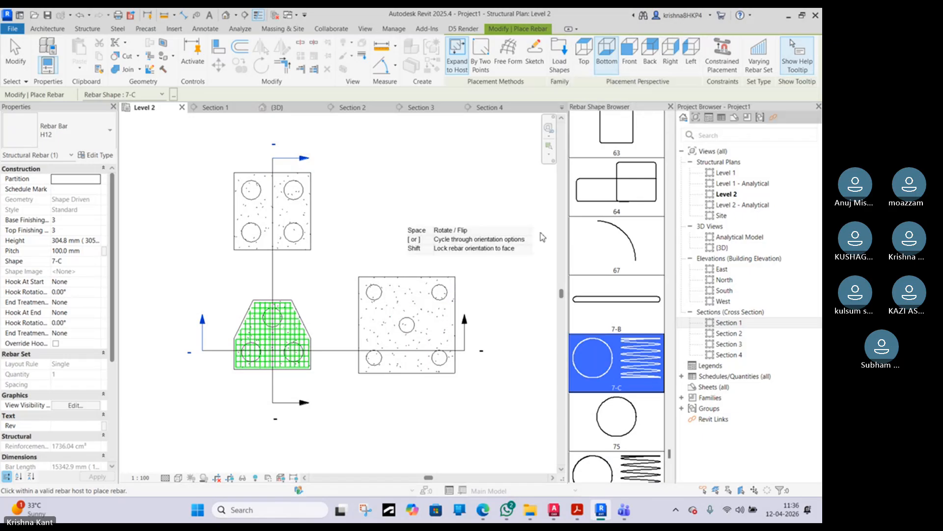
- Find a suitable section view and place the H12 shape 7-C spiral in the three-pile cap in Section 3
click(226, 110)
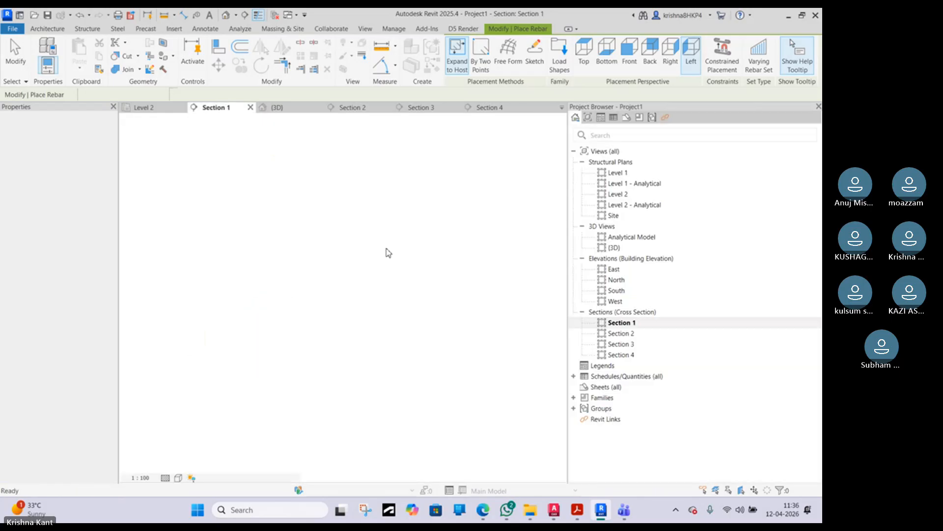
click(381, 256)
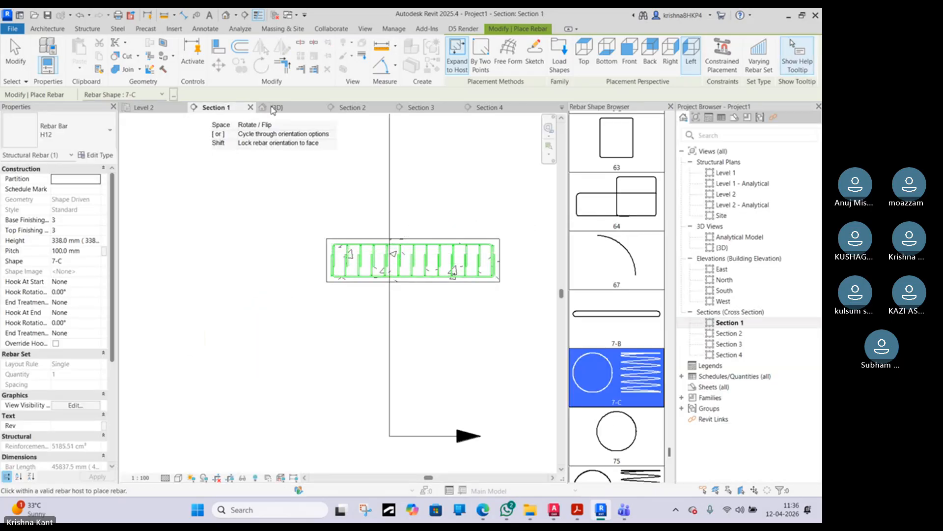
click(358, 108)
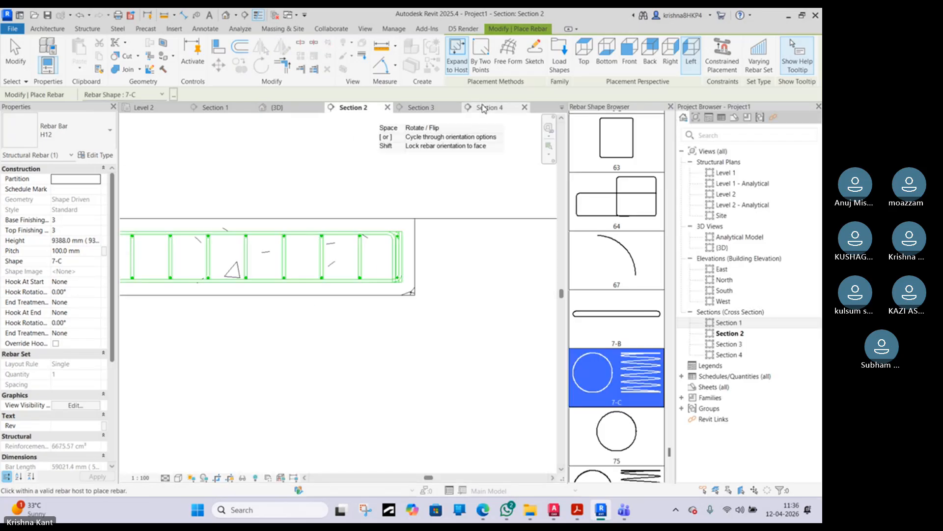
click(488, 107)
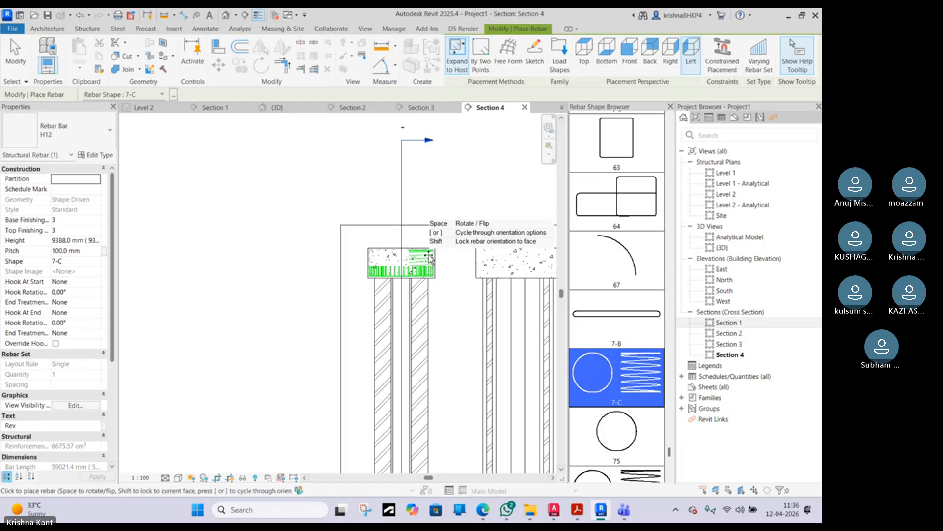
click(418, 108)
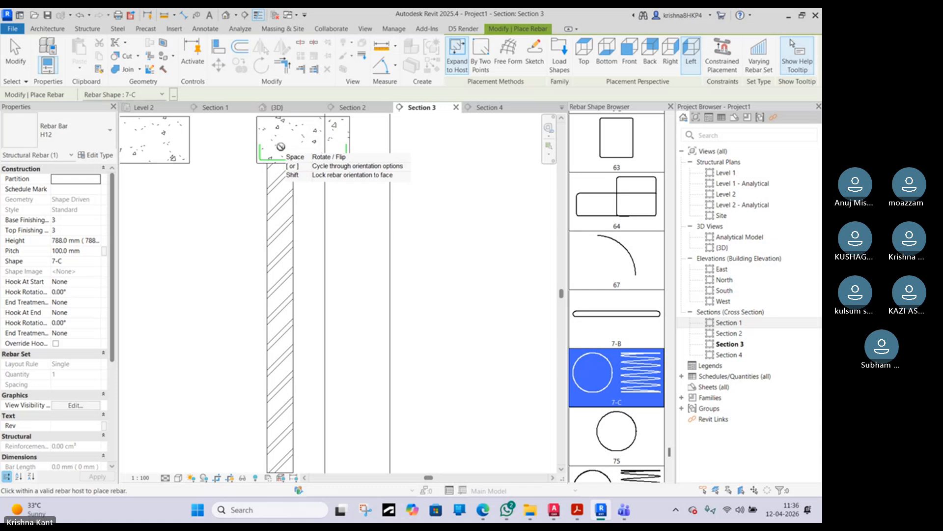
scroll(273, 147, up, 2)
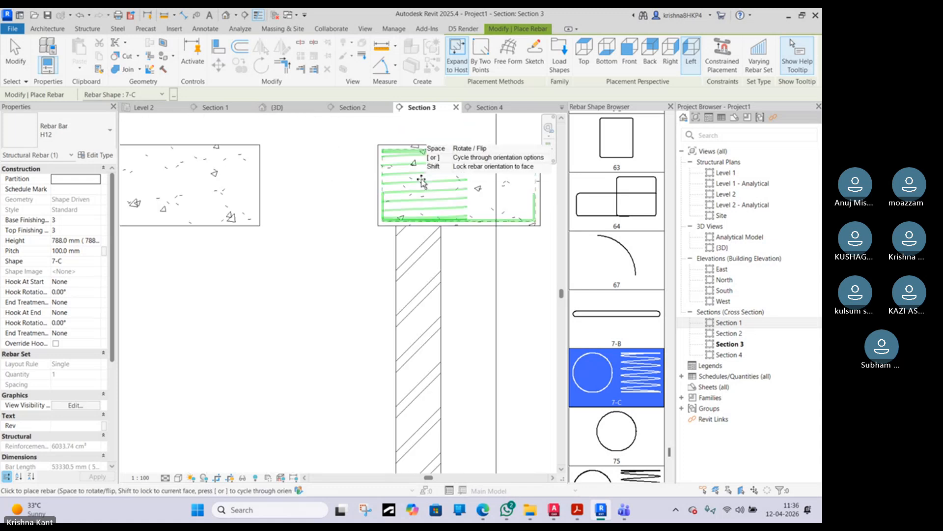
click(422, 179)
key(Escape)
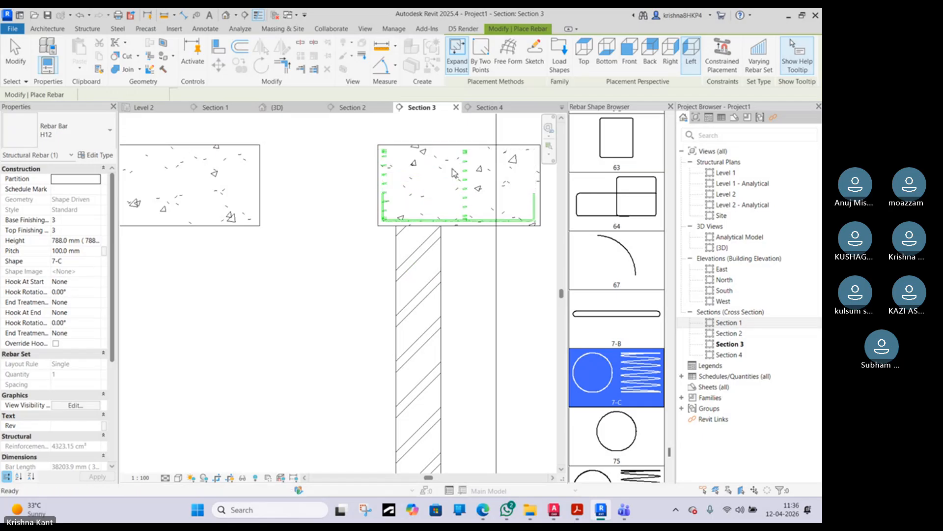
- Stretch the spiral's lower end into the pile and lower its upper end to the cap's underside, giving about 421 mm height
click(469, 170)
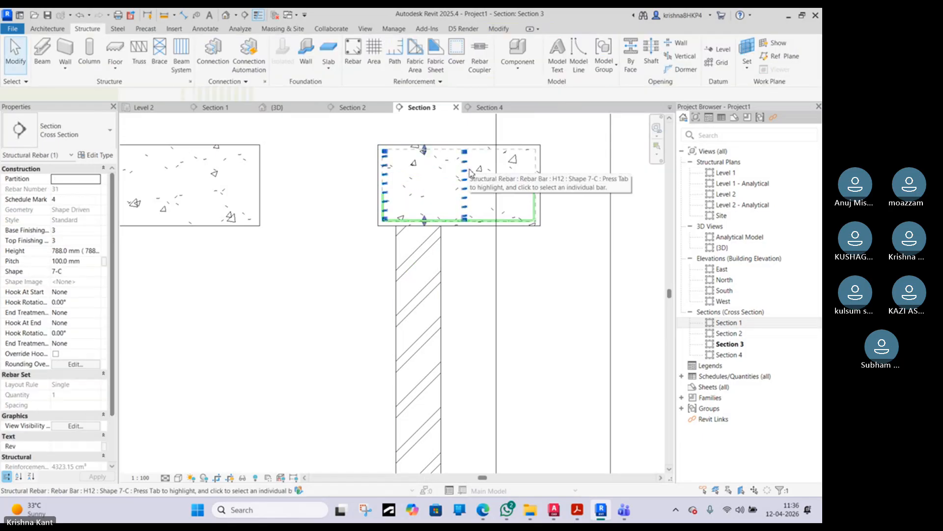
scroll(471, 215, up, 3)
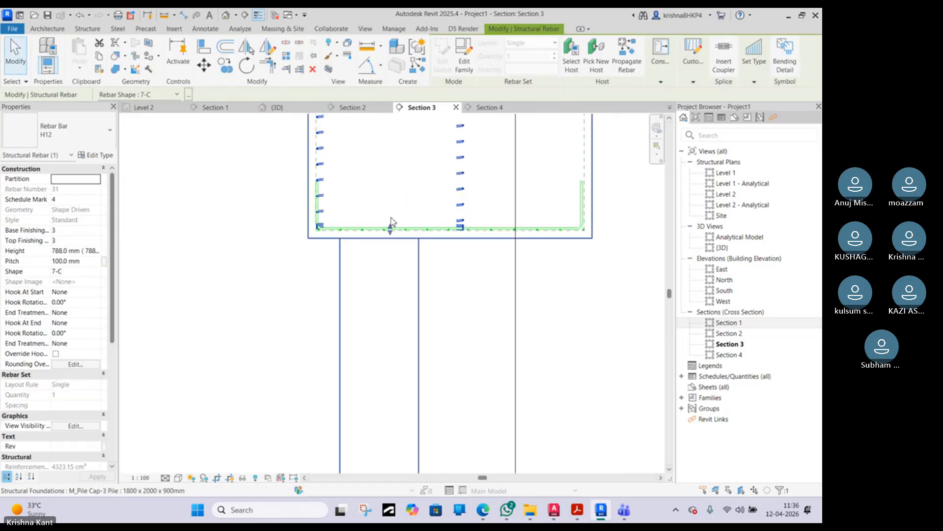
scroll(390, 223, down, 3)
drag(374, 228, 379, 270)
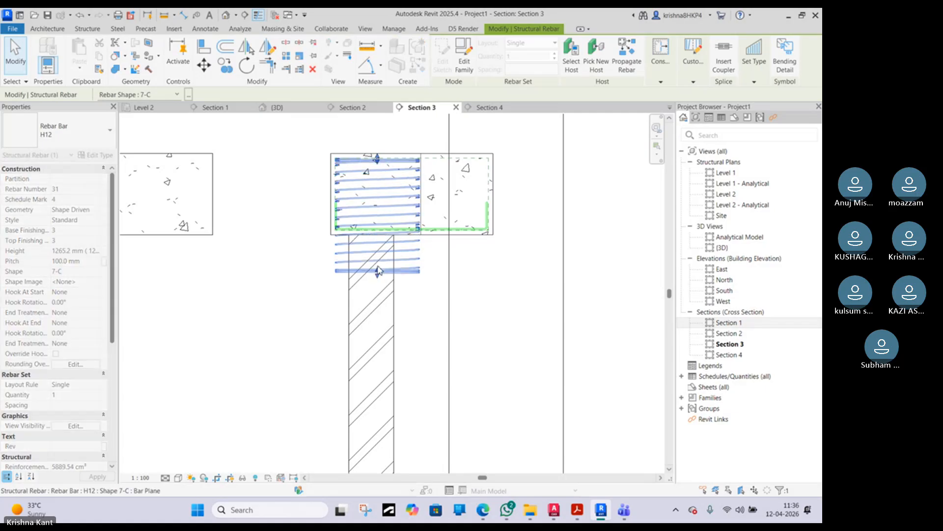
drag(377, 160, 377, 235)
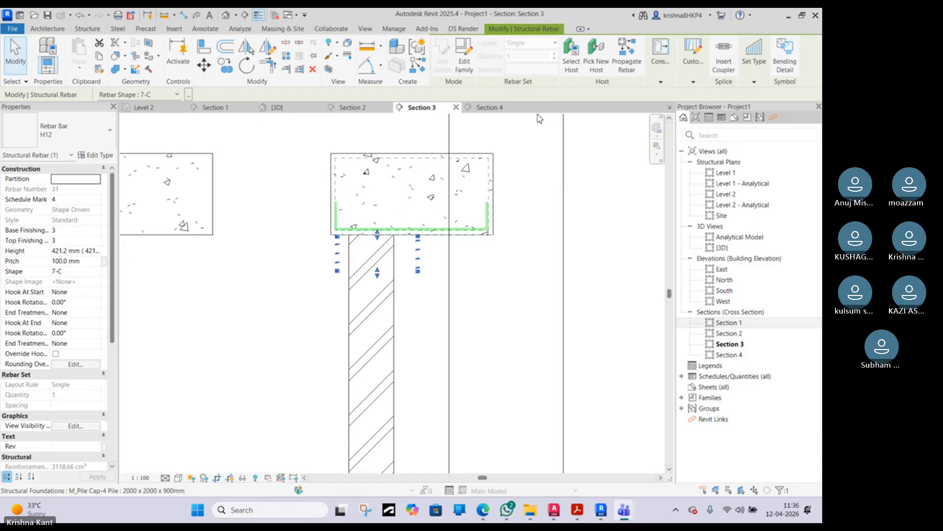
- In the 3D view, reduce the spiral's diameter to roughly the size of the pile below the cap
click(278, 108)
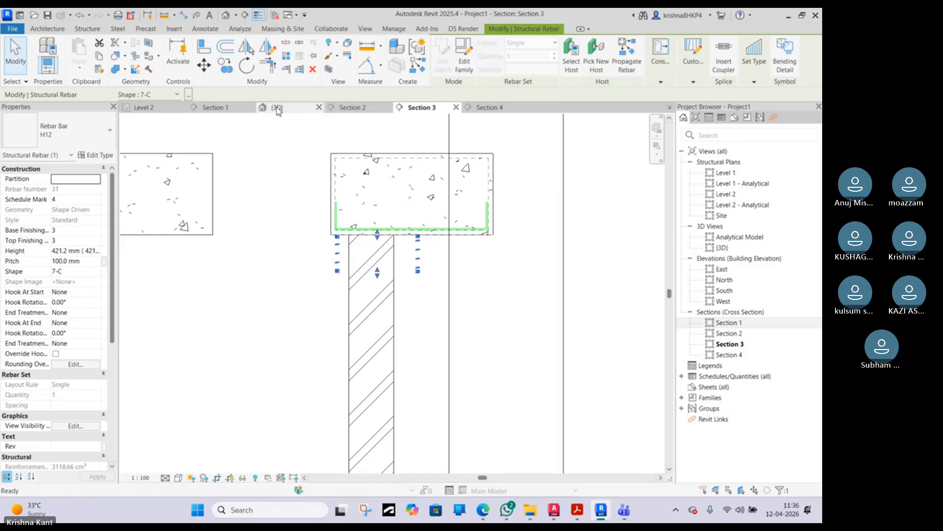
shift+middle_drag(289, 215, 506, 242)
scroll(311, 195, up, 2)
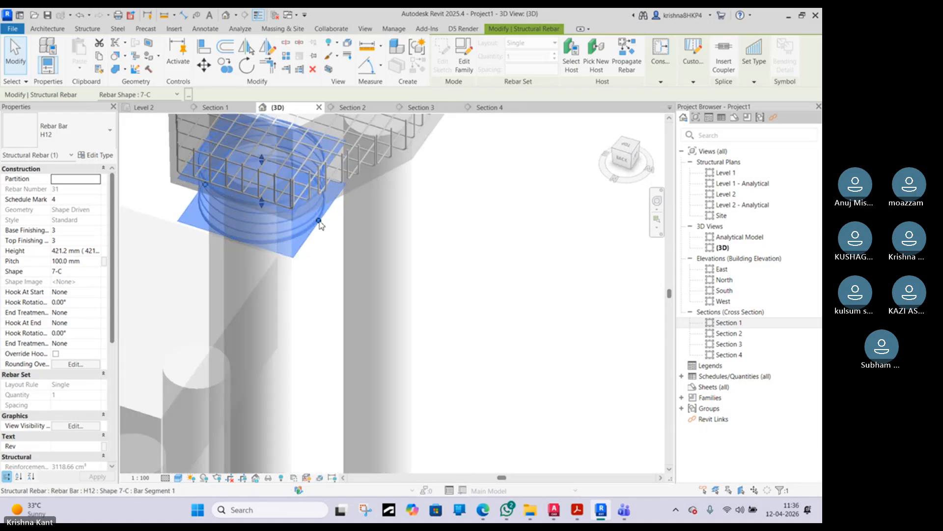
drag(318, 220, 287, 219)
shift+middle_drag(288, 231, 212, 319)
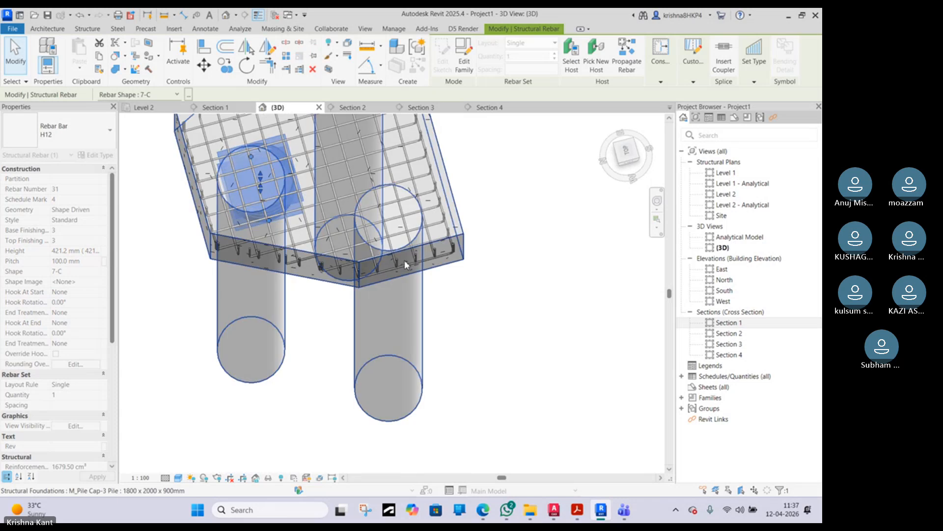
- Viewed from above, nudge the spiral until it is centred on the pile and shrink its diameter to fit just inside the pile outline
click(631, 160)
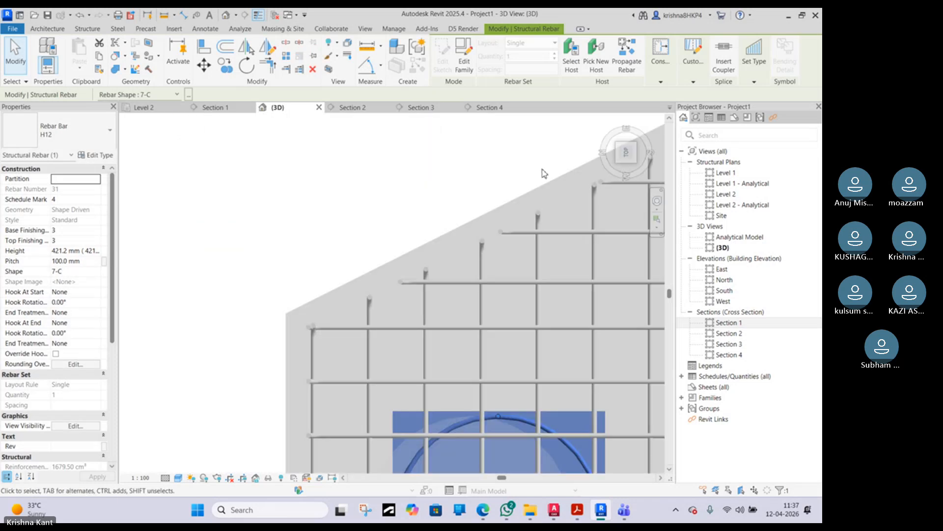
key(Left)
key(Left)
key(Left)
key(Left)
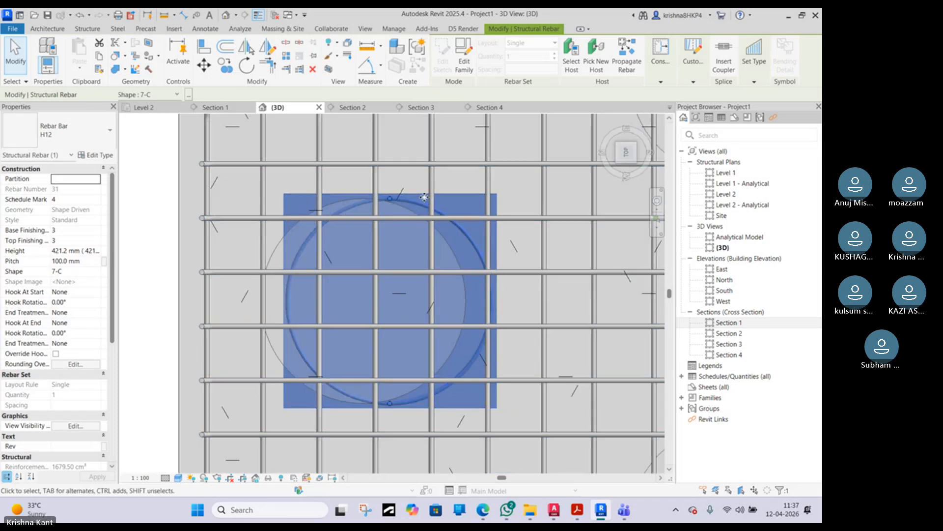
key(Left)
key(Left)
key(Left)
key(Left)
key(Left)
key(Left)
key(Left)
key(Left)
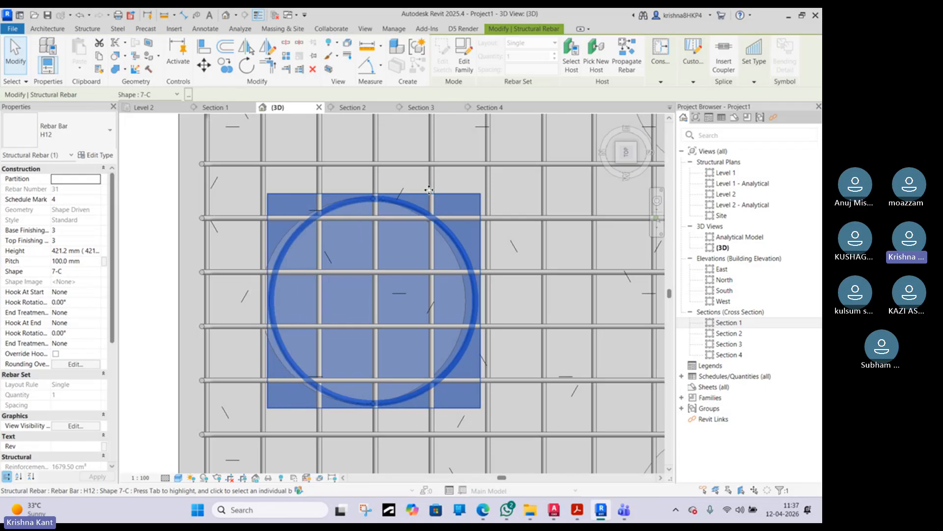
key(Left)
key(Left)
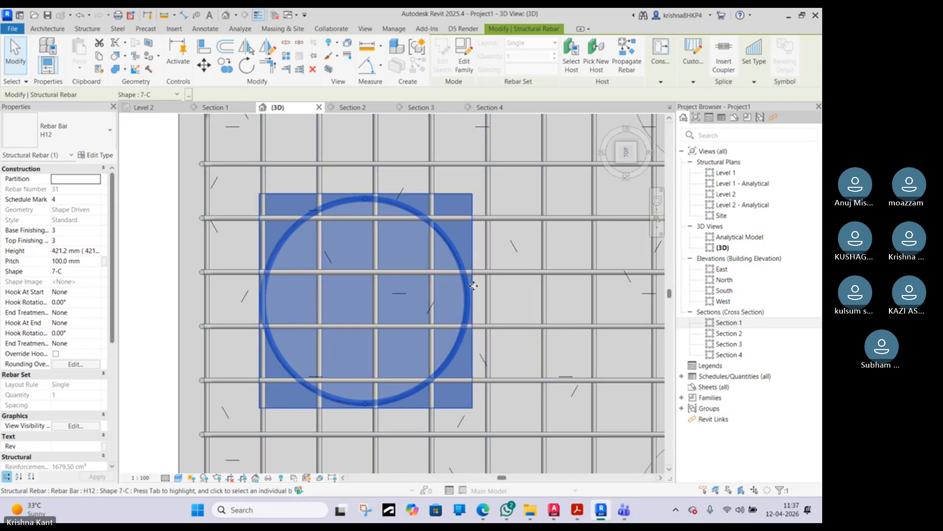
drag(363, 200, 361, 213)
drag(366, 402, 366, 390)
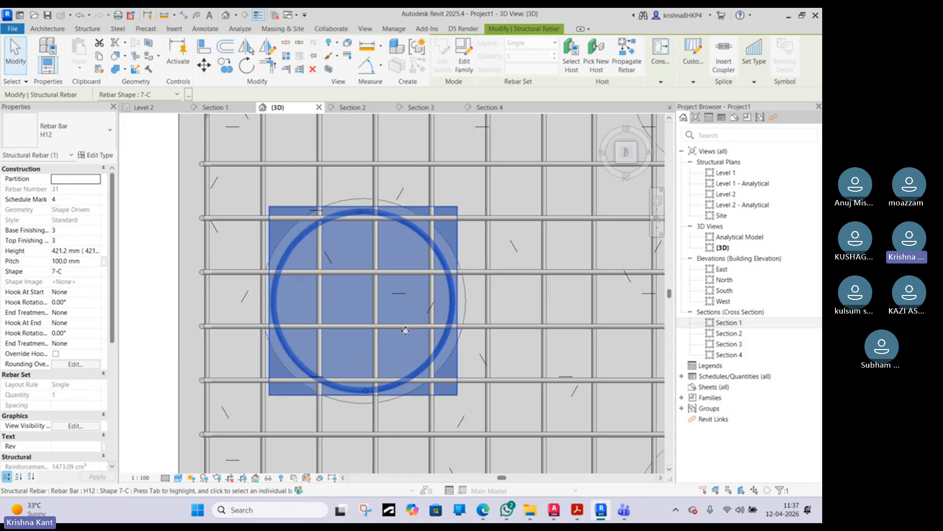
- Viewed from the side in 3D, extend the spiral's lower end down the full length of the pile to its base
scroll(405, 331, down, 2)
shift+middle_drag(386, 356, 492, 226)
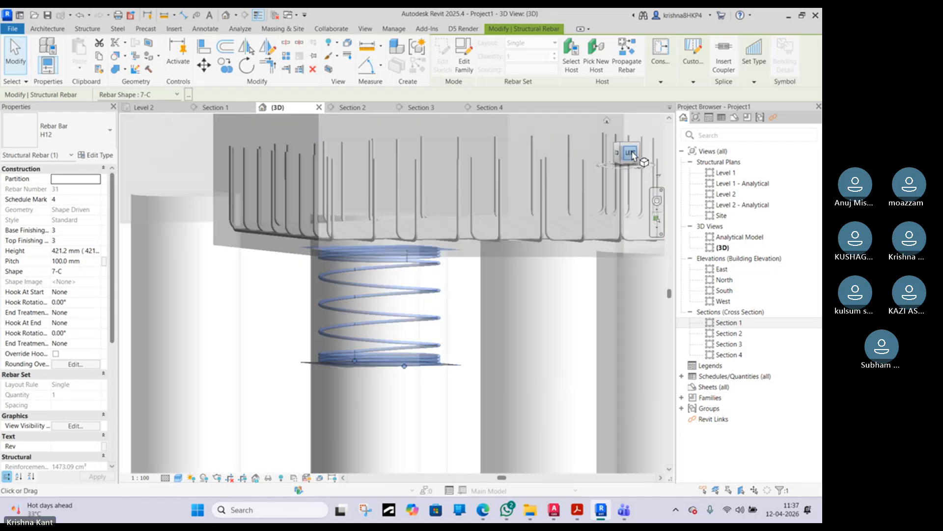
click(631, 153)
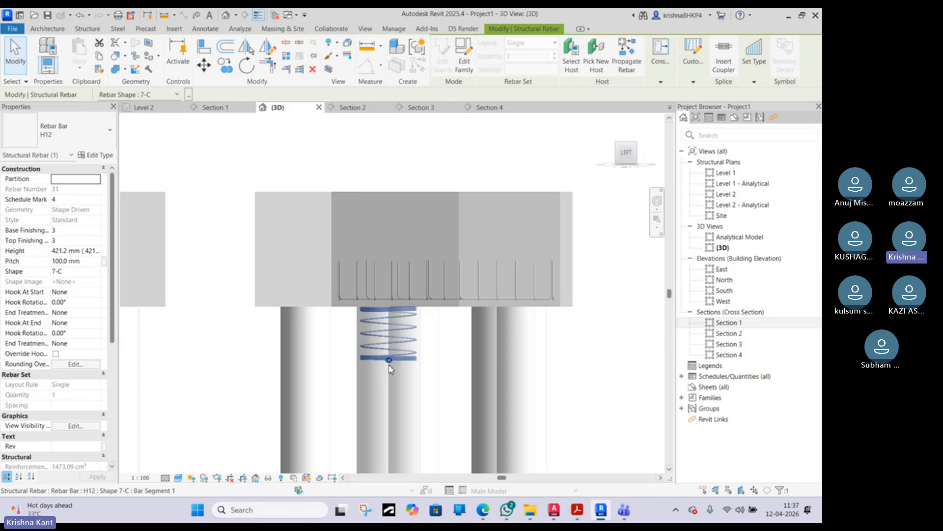
key(Escape)
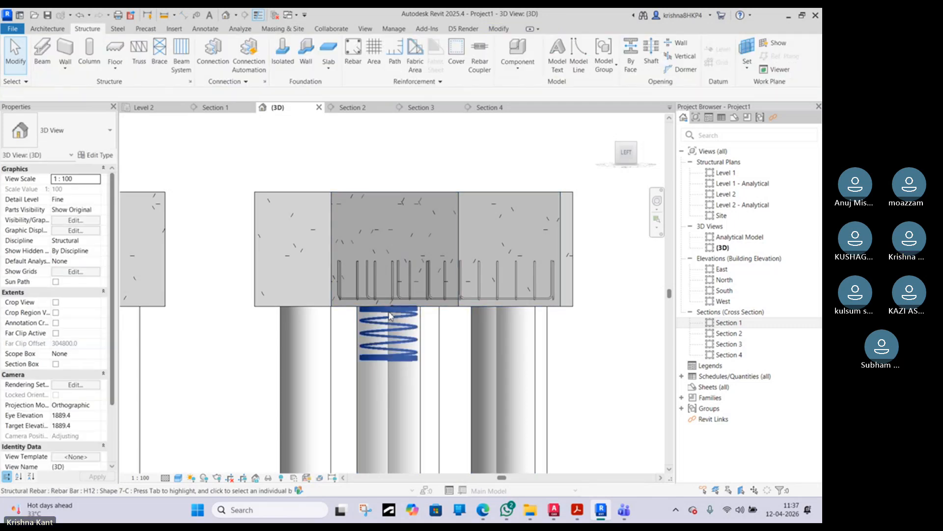
click(389, 315)
scroll(398, 381, up, 8)
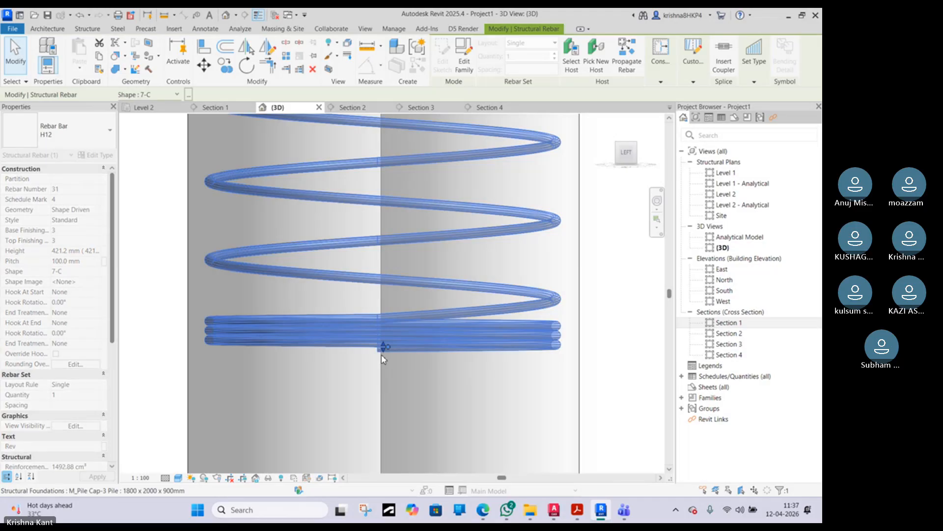
scroll(385, 347, up, 4)
drag(385, 339, 366, 376)
scroll(367, 376, down, 5)
scroll(366, 375, down, 6)
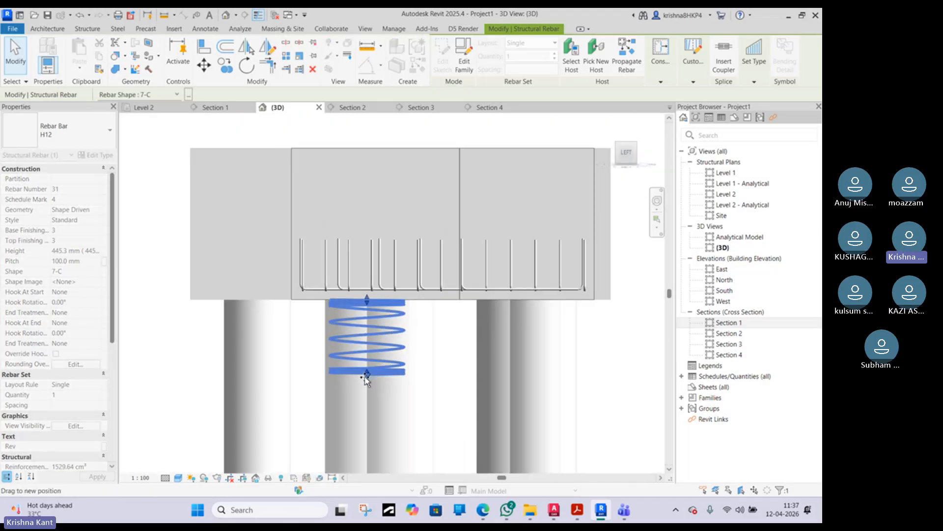
middle_drag(364, 421, 319, 239)
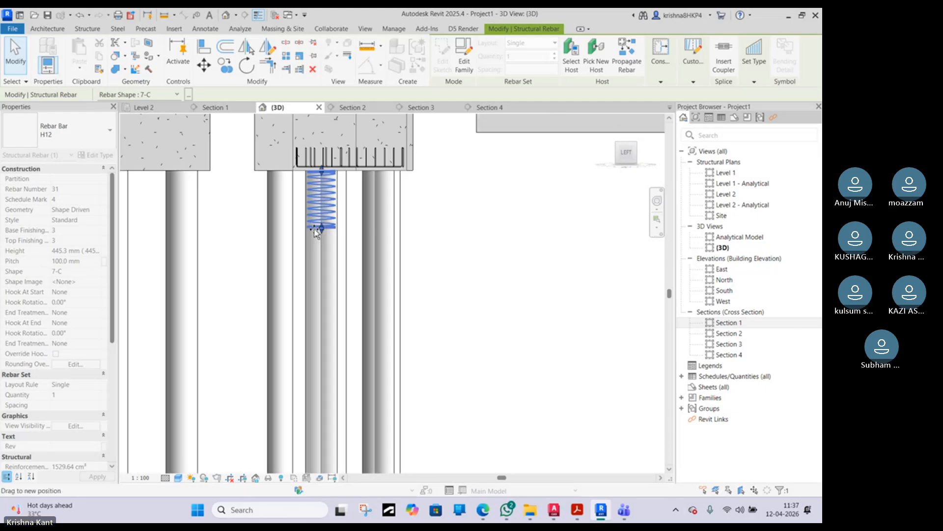
scroll(320, 237, down, 2)
mouse_move(318, 234)
mouse_down()
mouse_move(330, 392)
mouse_move(322, 414)
mouse_up()
scroll(320, 410, up, 8)
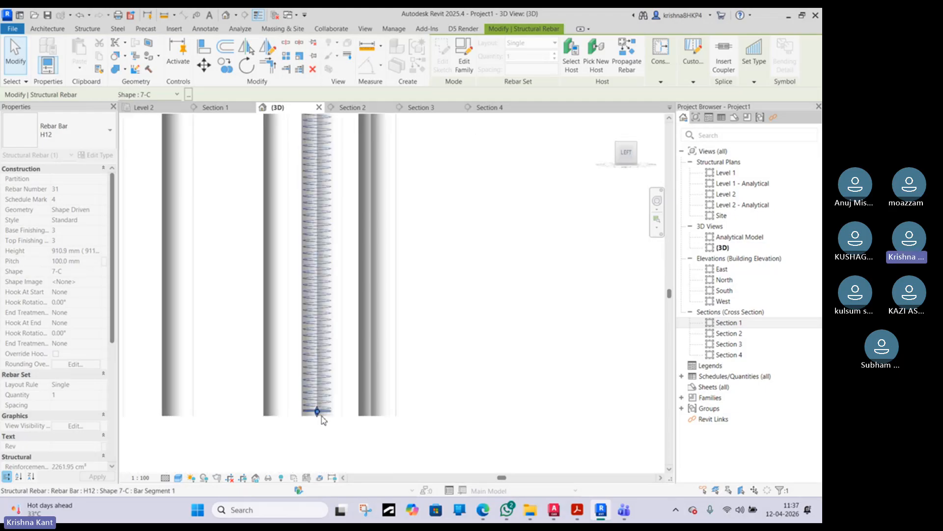
- Switch to the Edge browser and replace the Google search for main and distribution bars with "pile foundation"
click(483, 512)
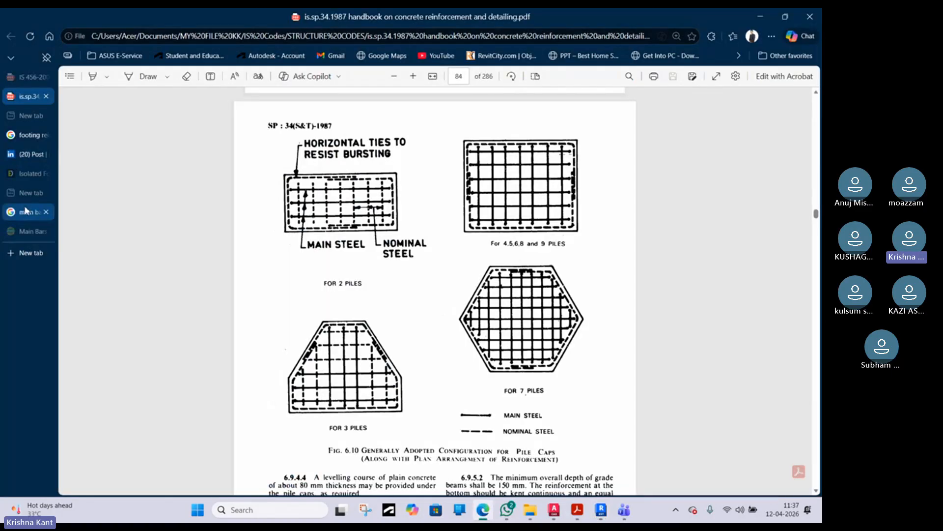
click(26, 213)
drag(358, 99, 188, 103)
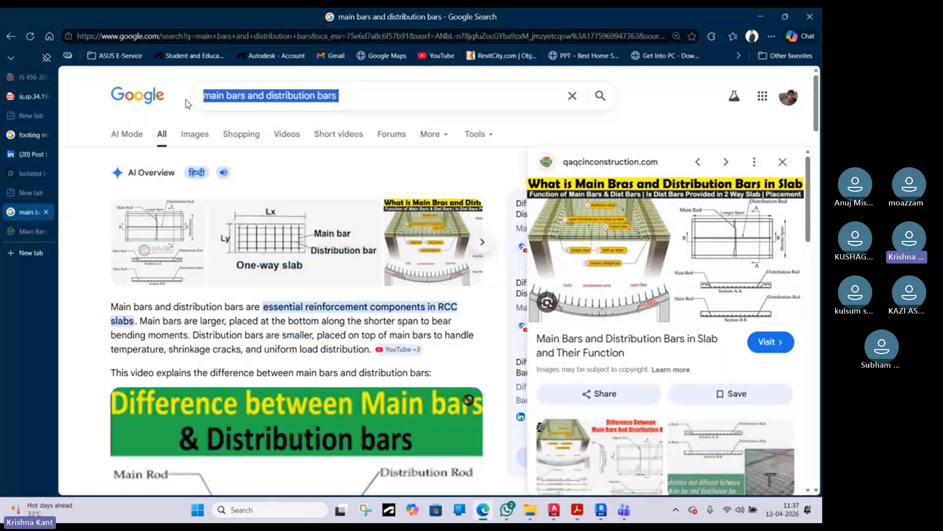
text(pile)
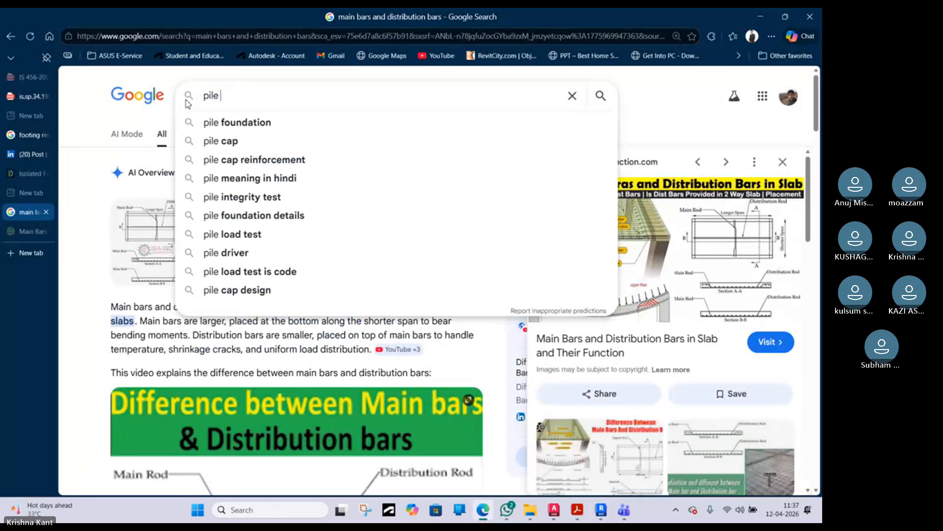
click(231, 123)
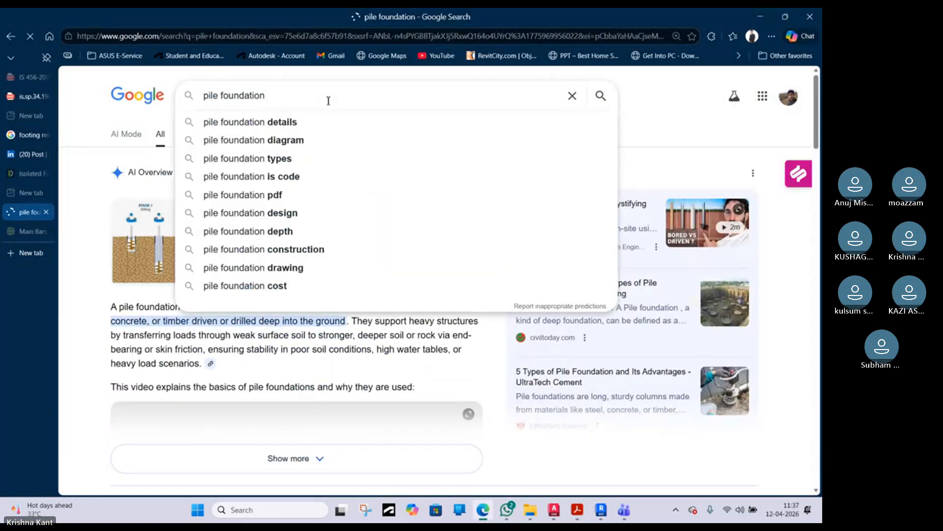
- Search Google for "pile foundation details" and browse the image results
text(details)
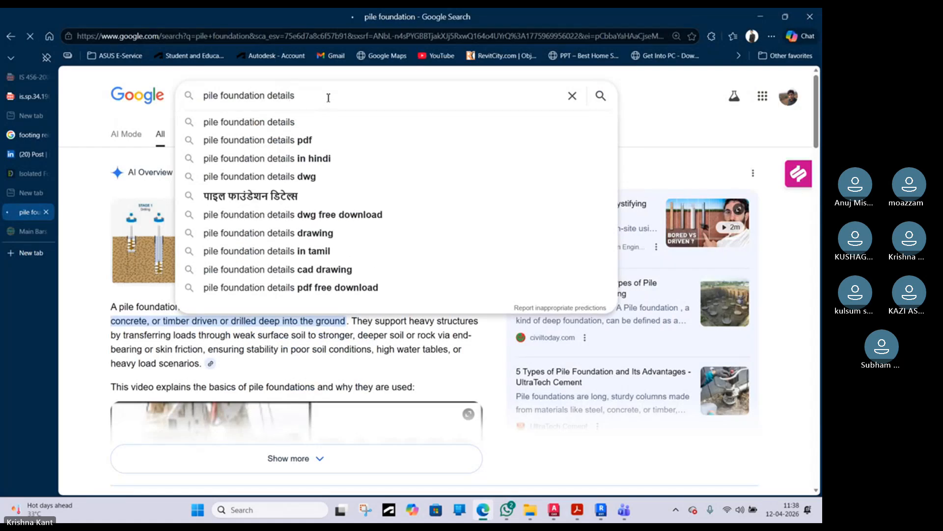
key(Return)
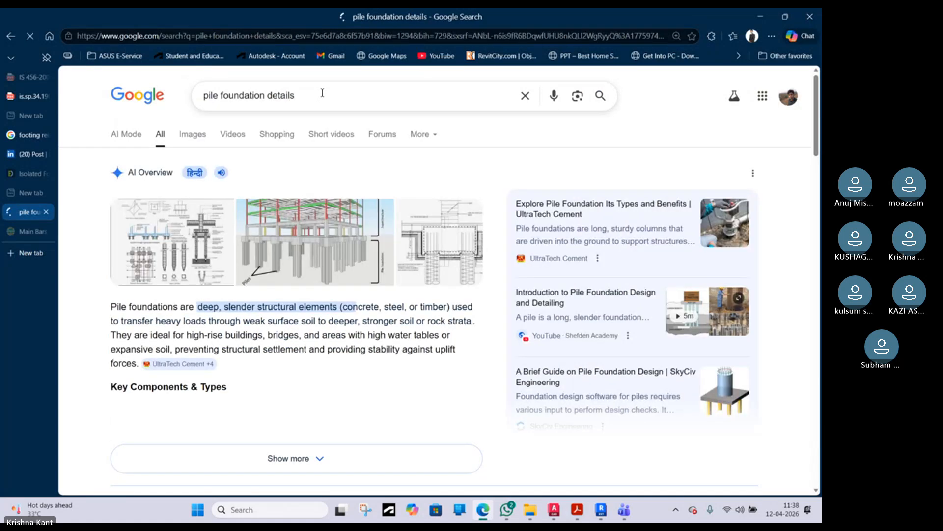
click(192, 135)
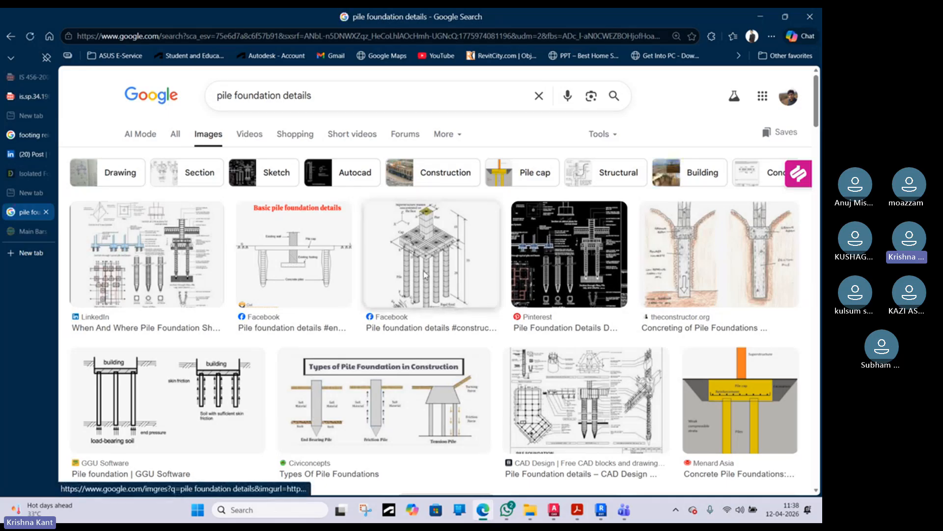
scroll(434, 354, down, 6)
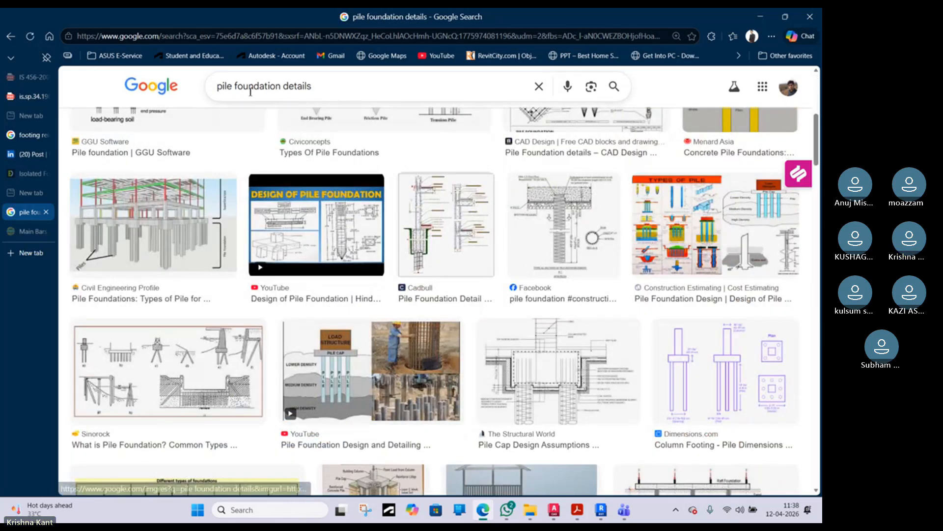
- Refine the image search to "pile foundation rebar details" and preview the typical pile reinforcement section and the two-pile cap detail
click(285, 86)
text(rebar)
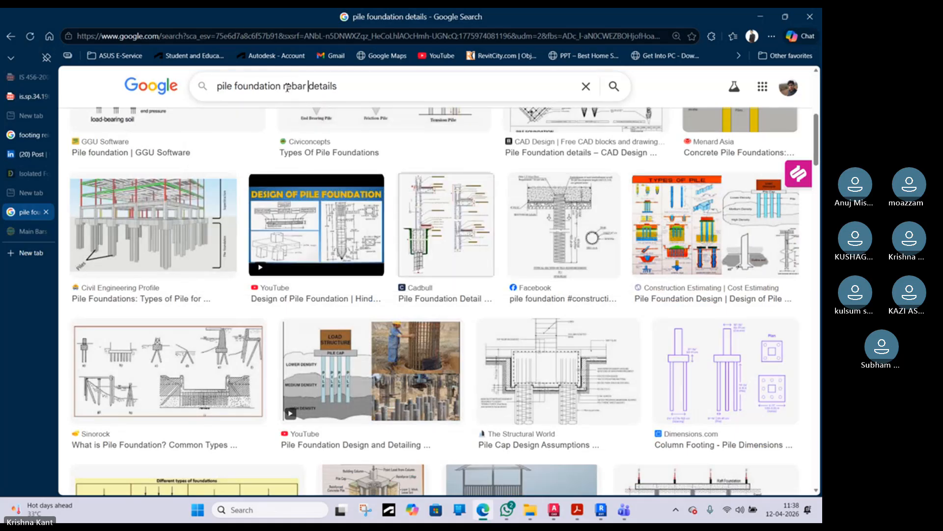
key(Return)
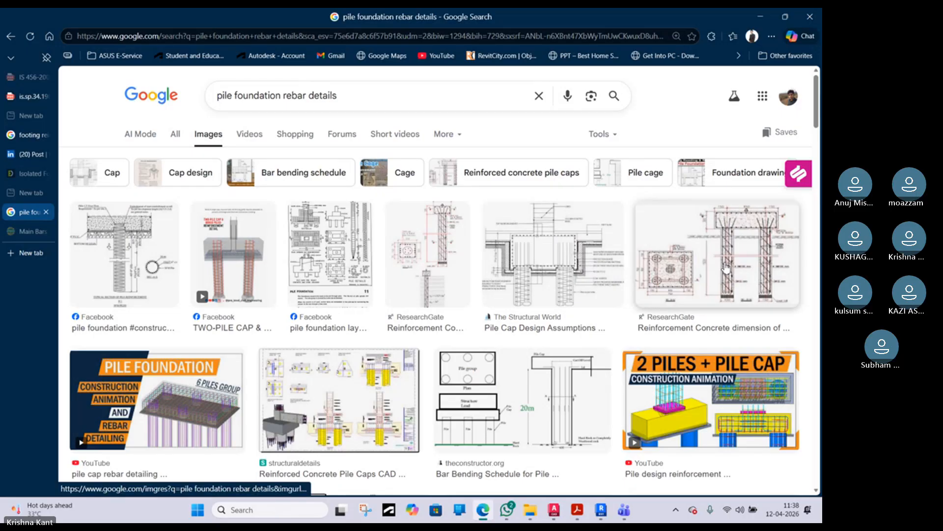
click(143, 257)
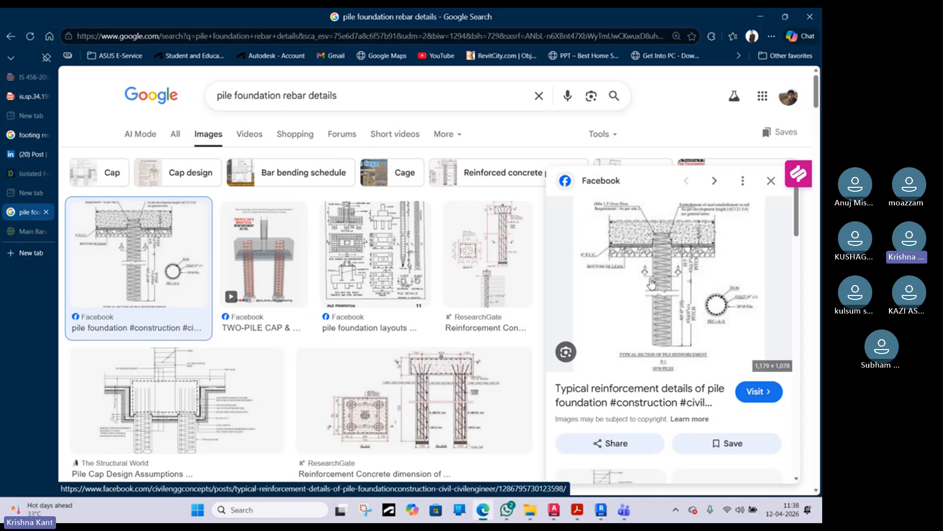
scroll(657, 324, down, 5)
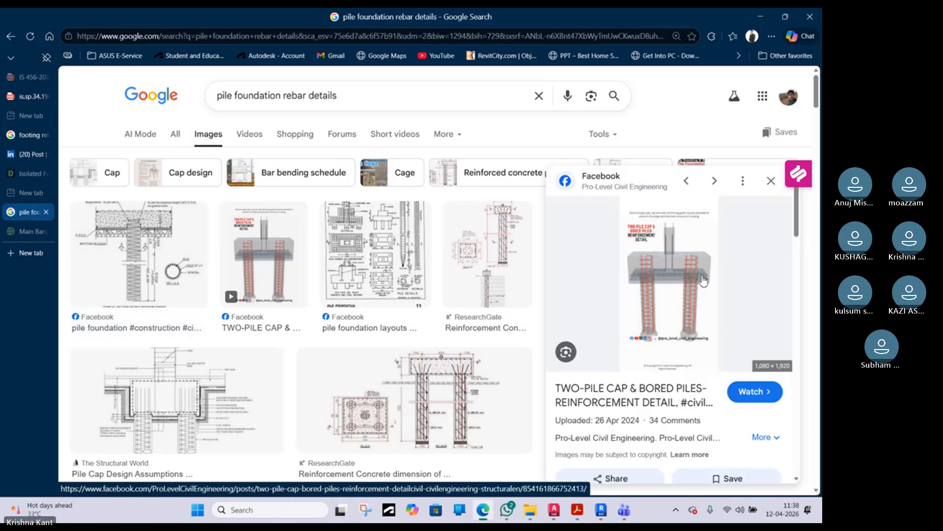
- Switch back to Revit and stretch the spiral's lower end closer to the pile's base, to a height of about 5971 mm
click(755, 24)
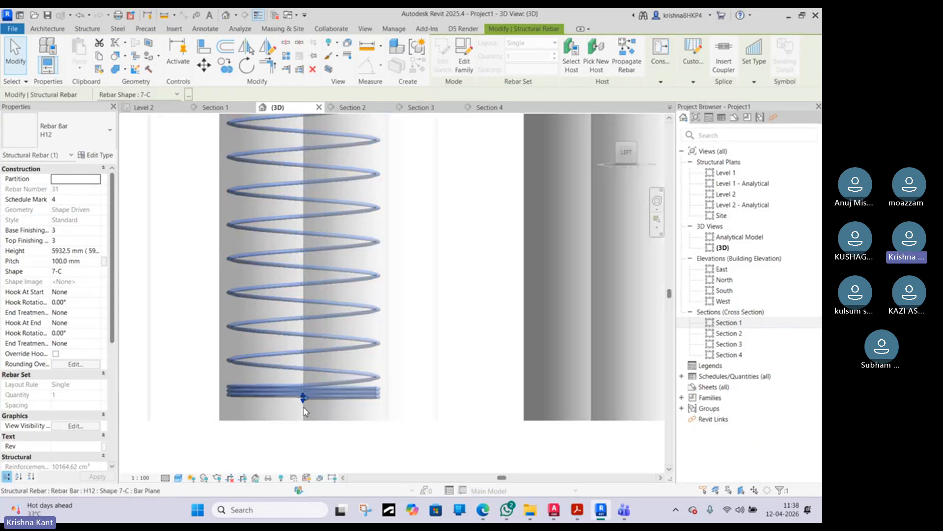
scroll(304, 411, down, 3)
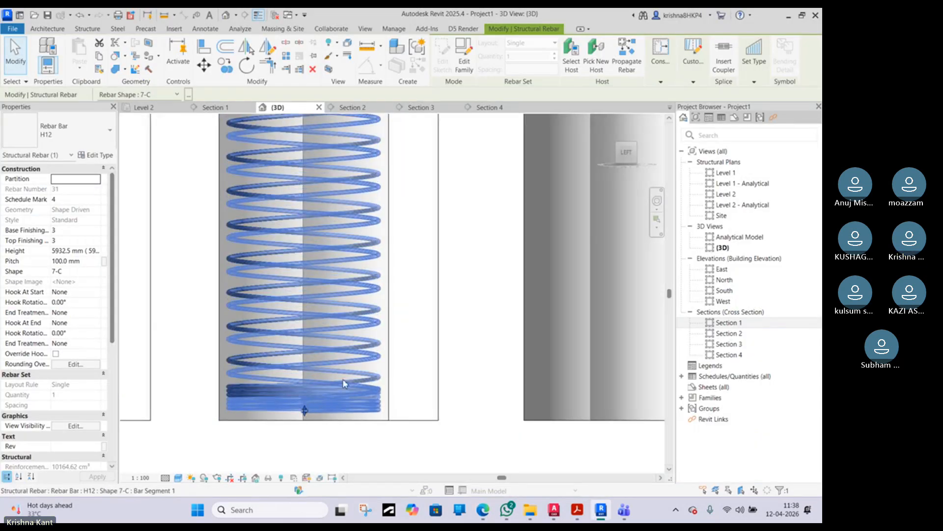
scroll(344, 379, down, 4)
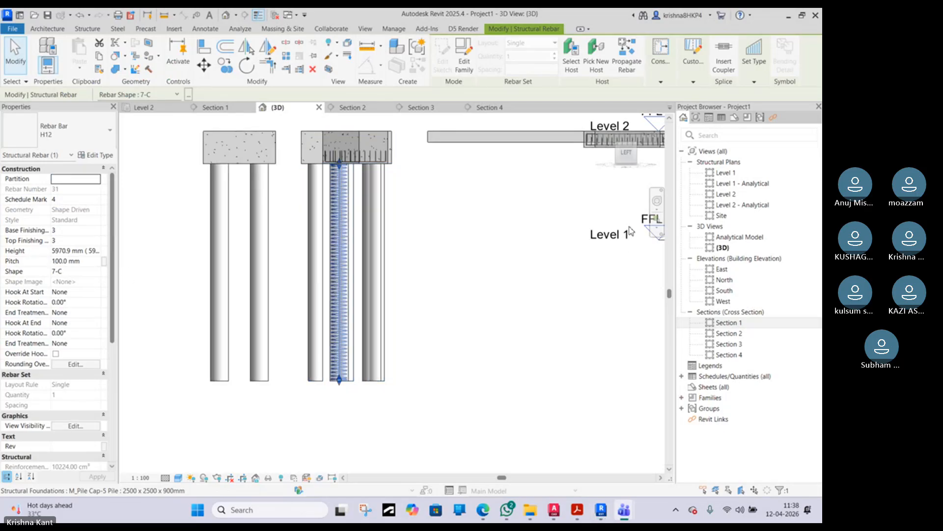
- Set the pitch of the pile's spiral rebar to 150 mm and inspect its coils along the pile up to the cap
click(60, 262)
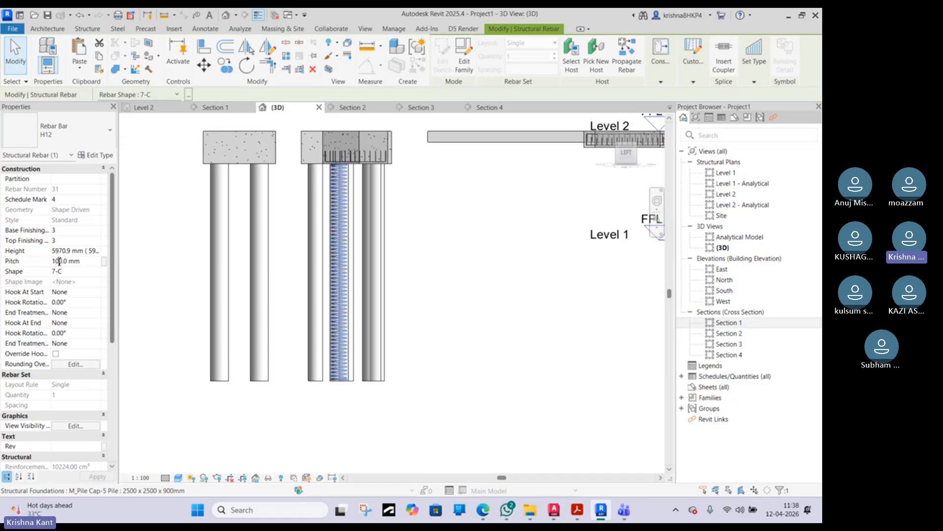
scroll(314, 268, up, 10)
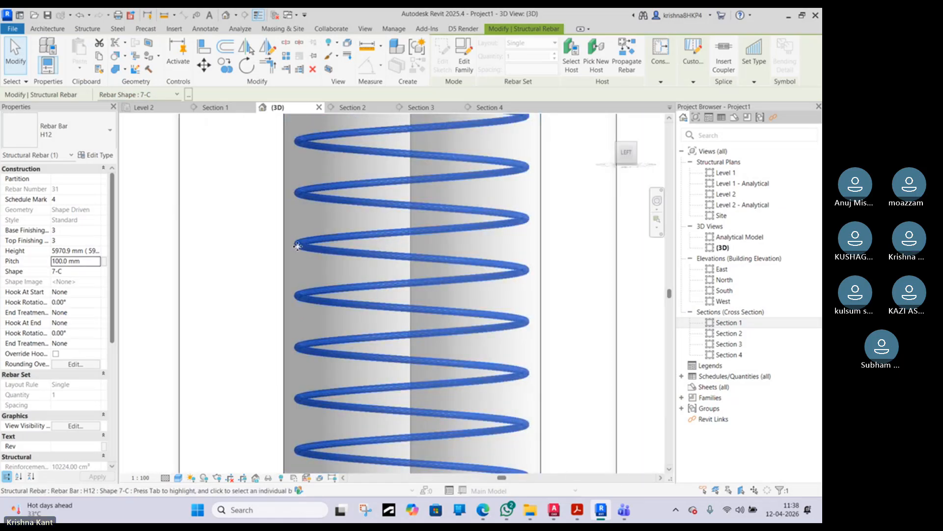
scroll(298, 248, up, 2)
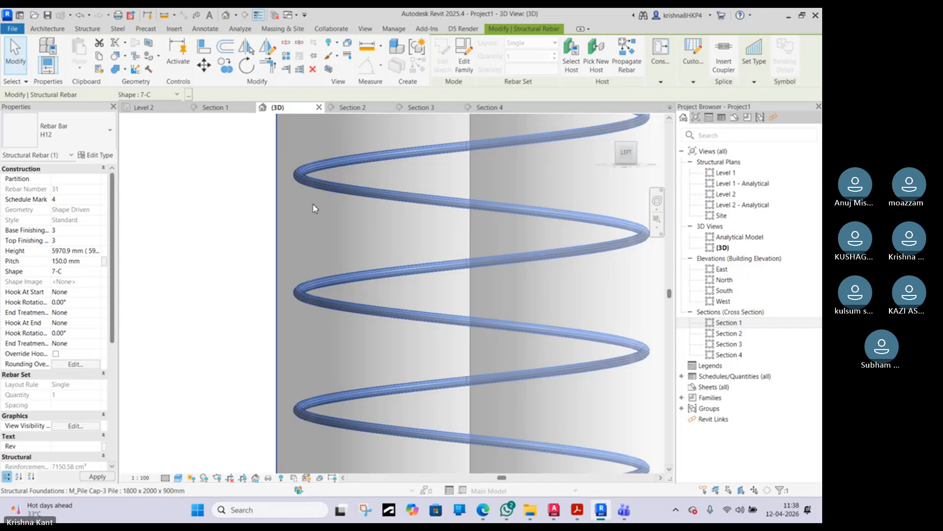
scroll(311, 277, down, 5)
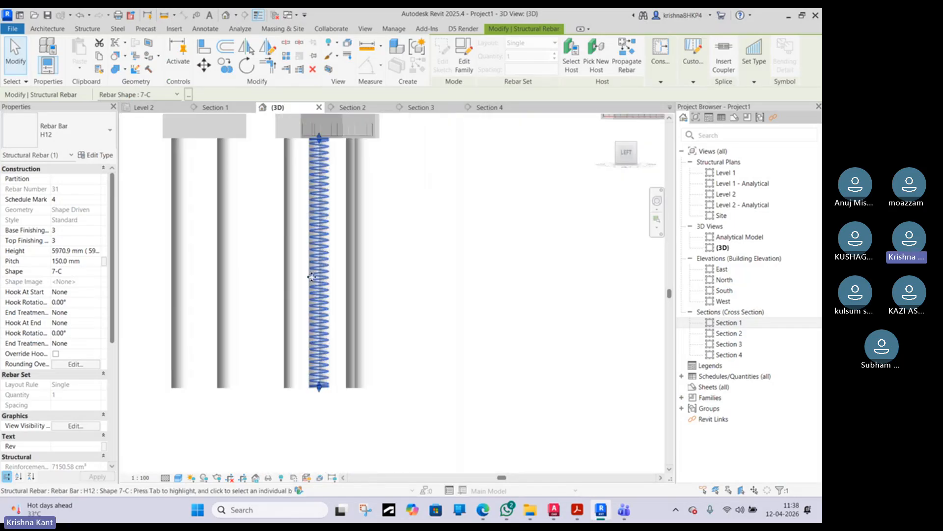
scroll(312, 244, up, 5)
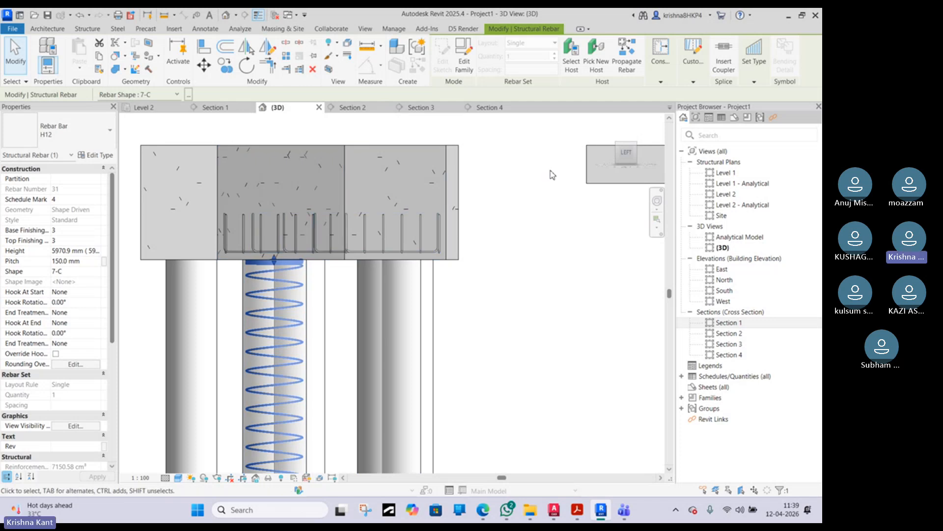
- Switch to Edge, browse the pile rebar images, and preview the "Reinforcements in Pile & Cap" Revit result with its related images
click(492, 508)
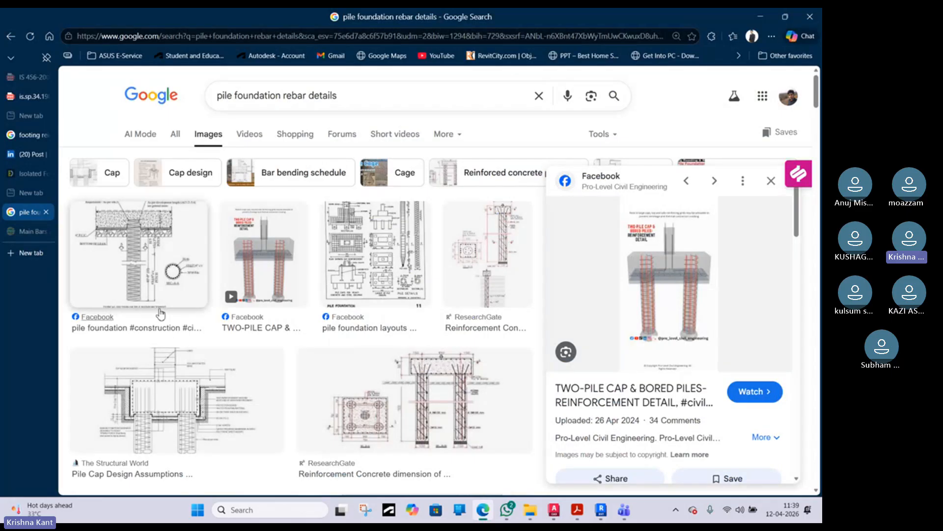
scroll(161, 314, down, 3)
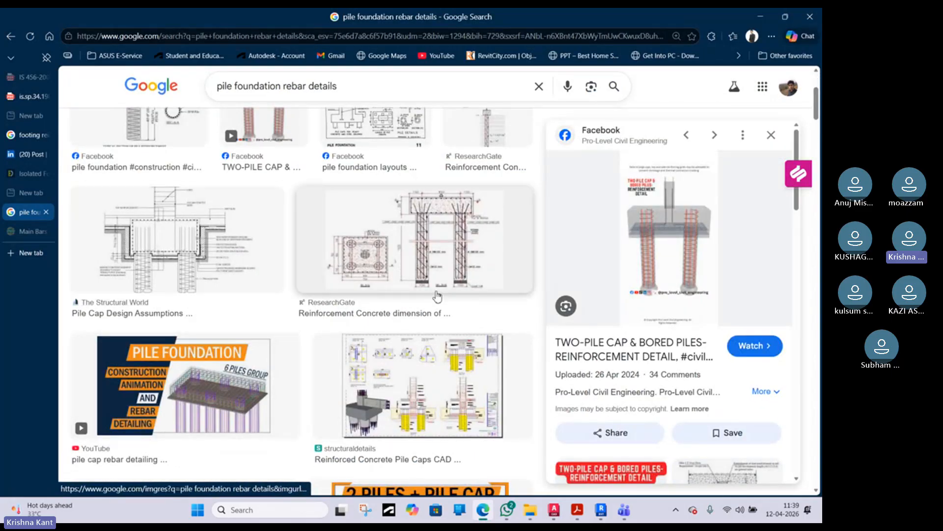
scroll(175, 271, down, 6)
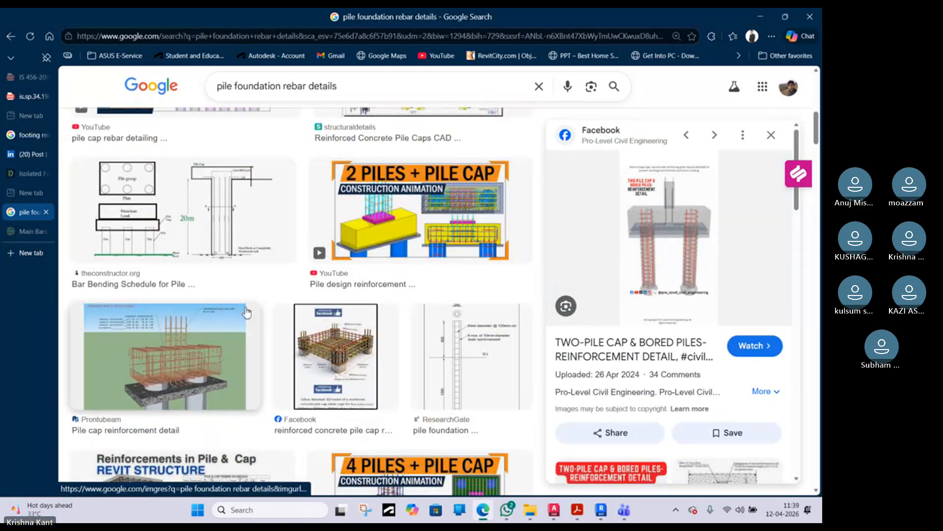
scroll(395, 334, down, 4)
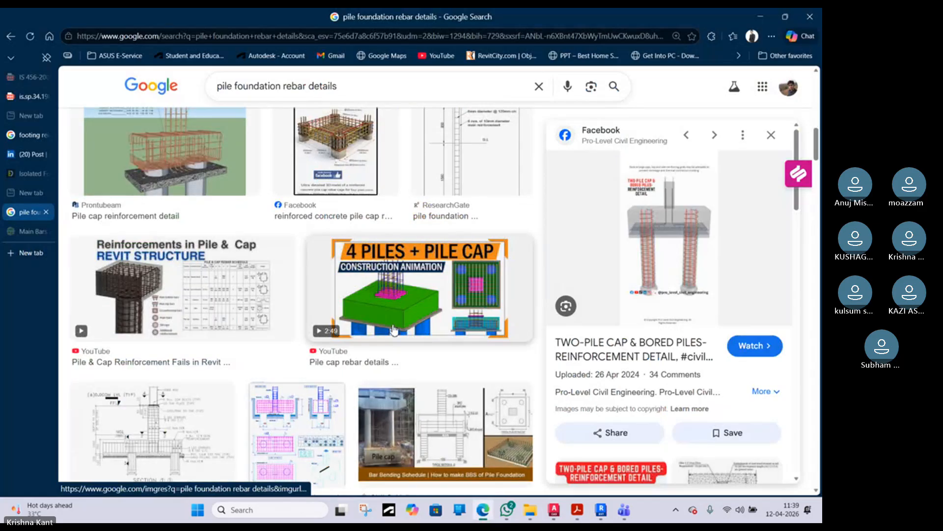
click(131, 305)
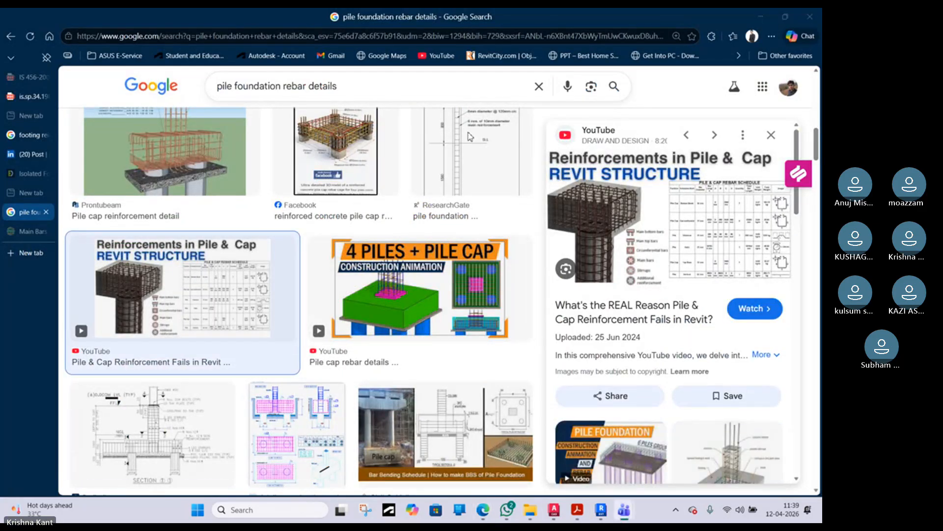
scroll(696, 354, down, 10)
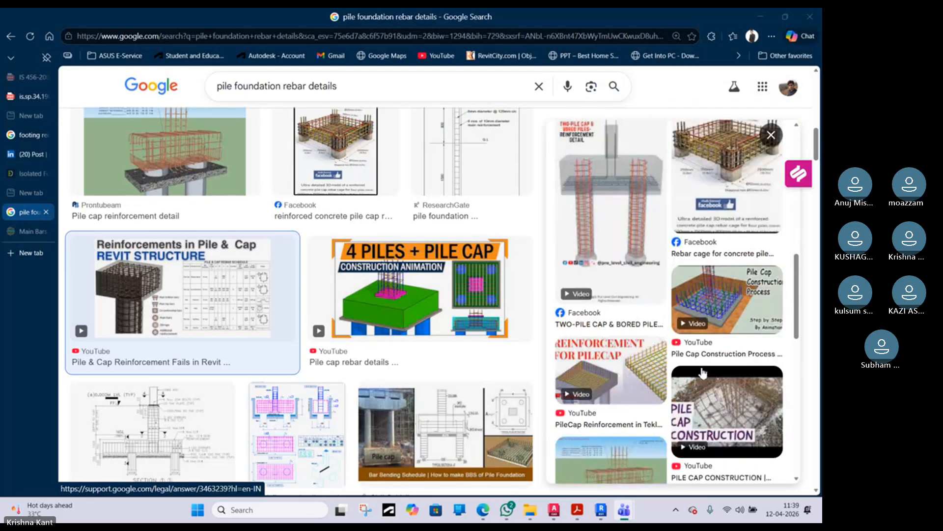
scroll(703, 374, down, 8)
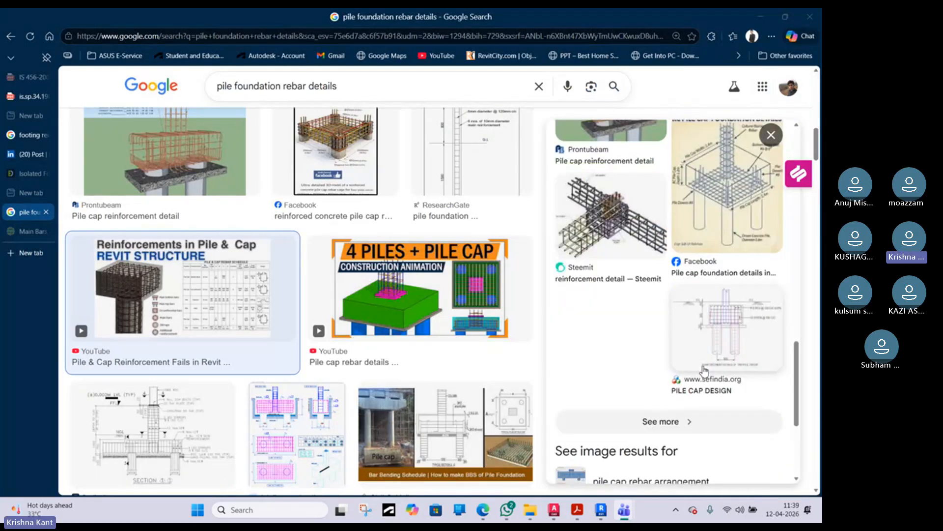
scroll(703, 372, down, 3)
scroll(361, 375, down, 3)
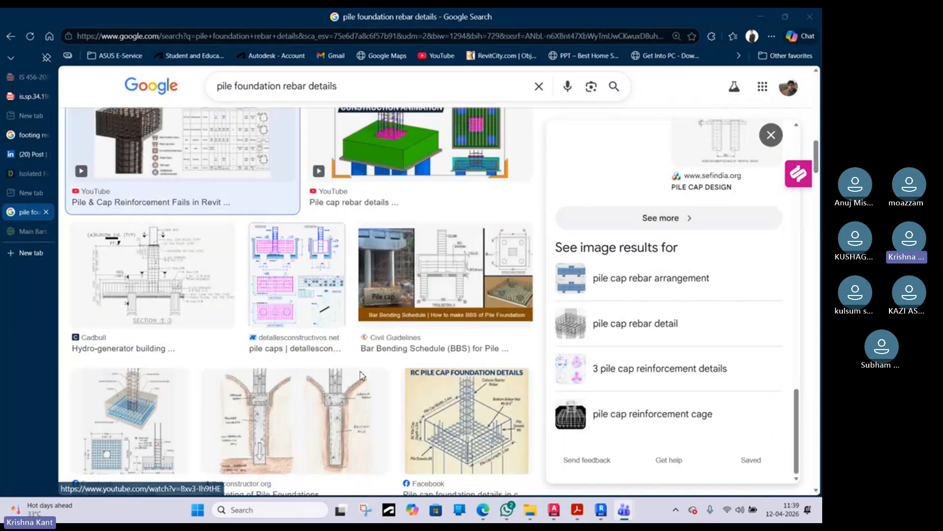
- Look further through the image results, open the YouTube tutorial "Pile foundations Rebar using Free form Rebar", and close it again
scroll(362, 375, down, 5)
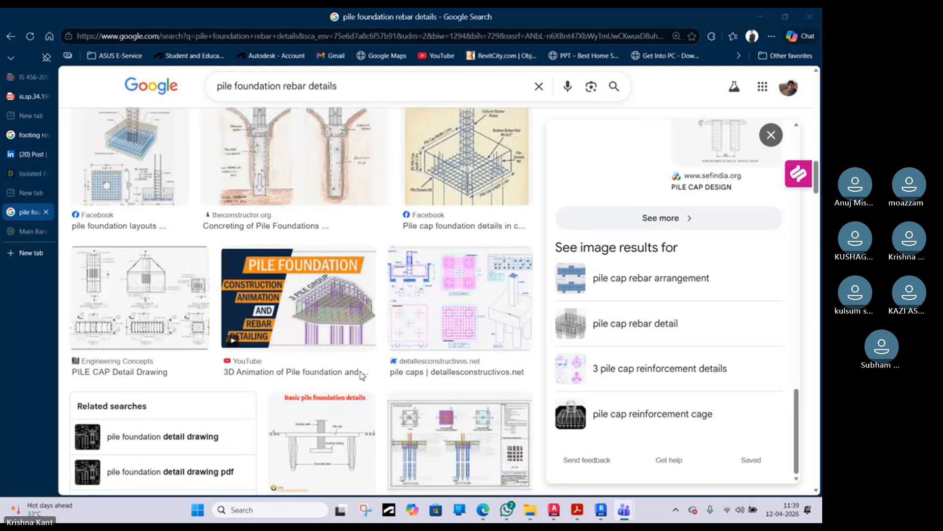
scroll(366, 374, down, 5)
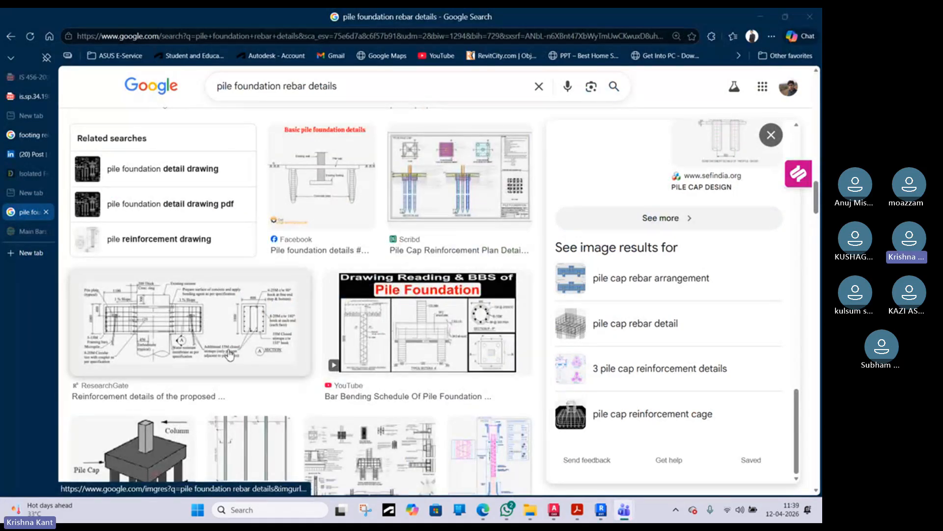
scroll(229, 353, down, 6)
scroll(229, 353, down, 2)
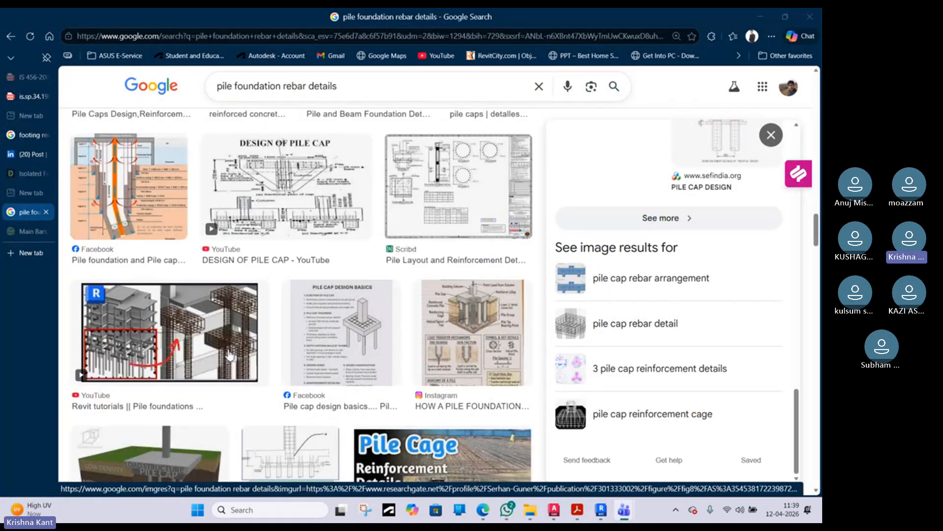
click(186, 352)
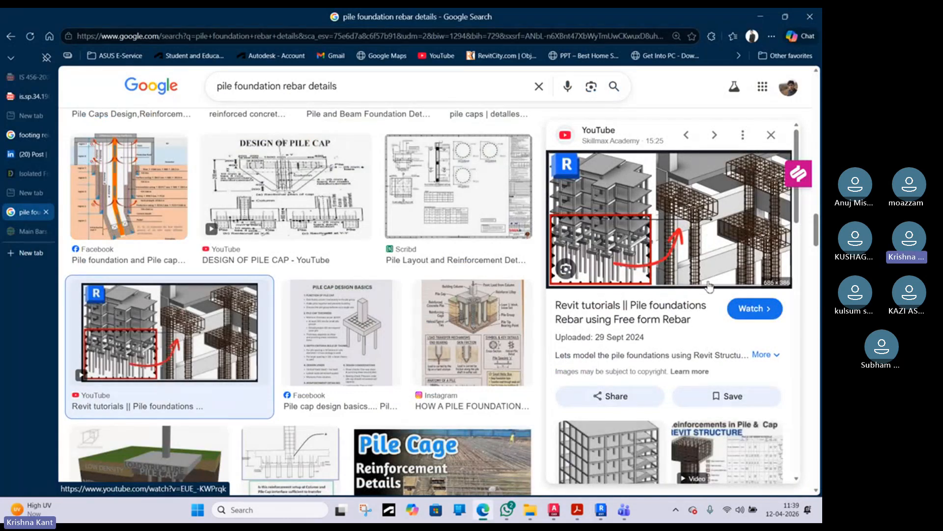
click(714, 241)
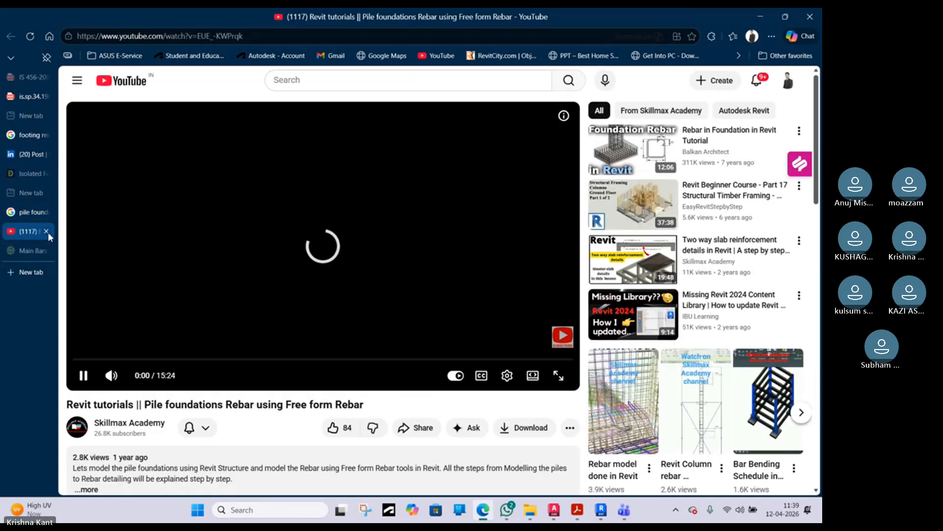
click(46, 231)
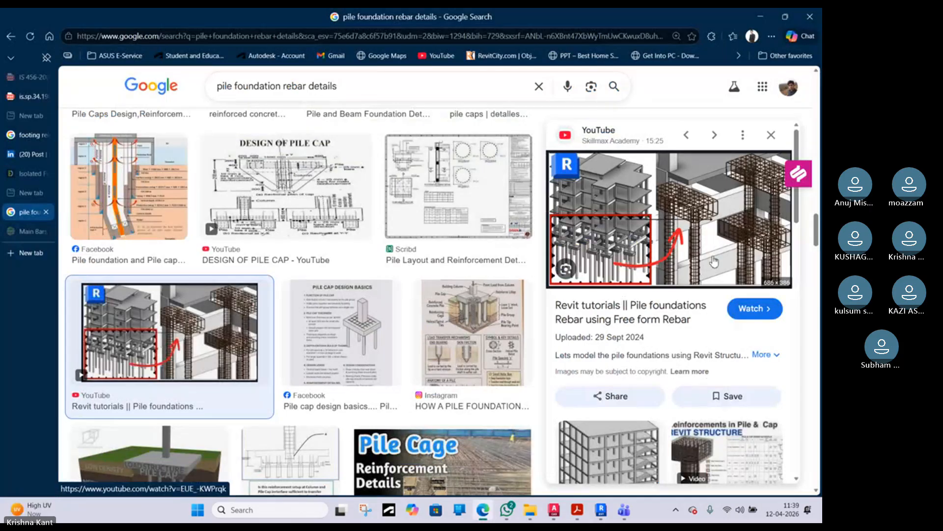
- Enlarge the results page and examine the tutorial's related images and the remaining results for pile reinforcement examples
ctrl+scroll(715, 233, up, 2)
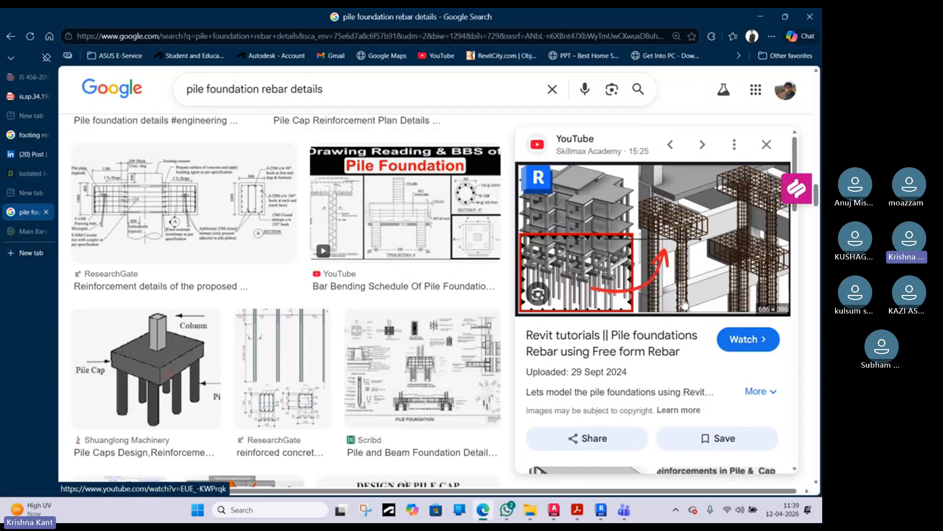
scroll(687, 307, down, 10)
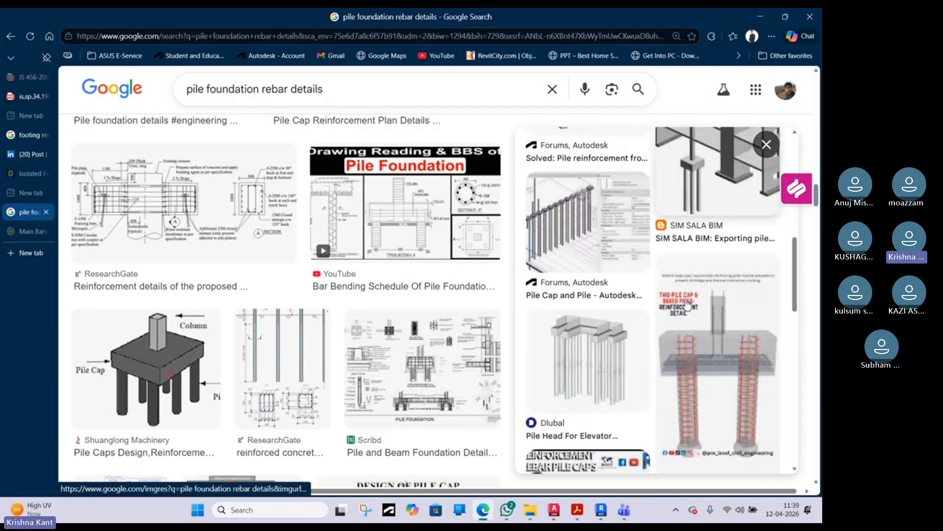
scroll(687, 305, down, 10)
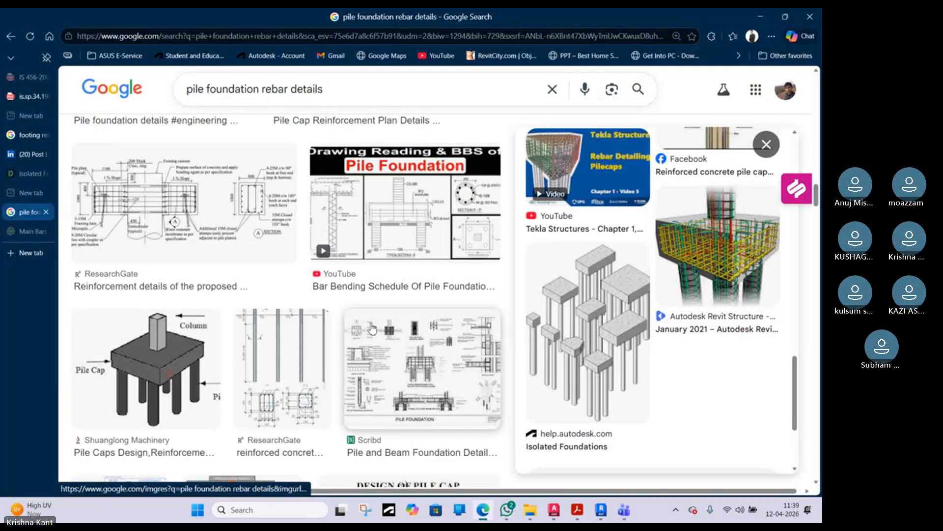
scroll(353, 319, down, 2)
scroll(344, 310, down, 15)
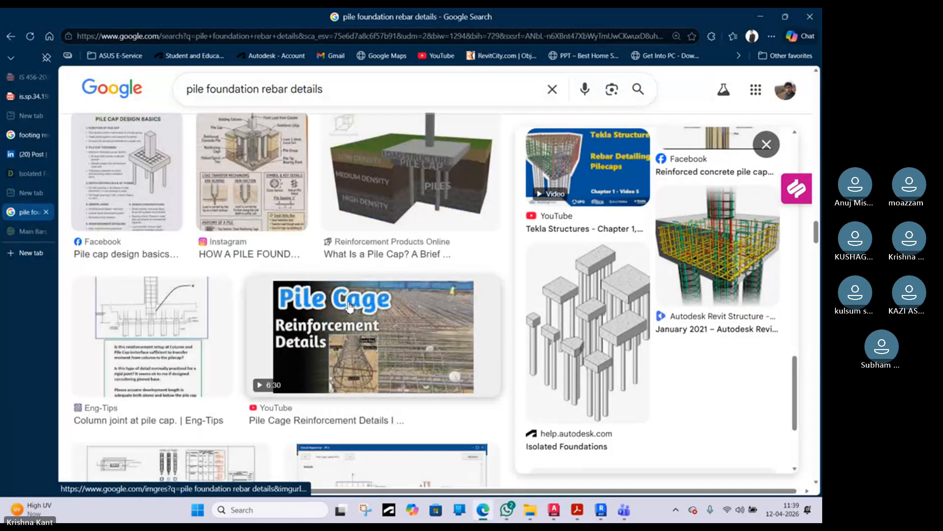
scroll(349, 308, down, 2)
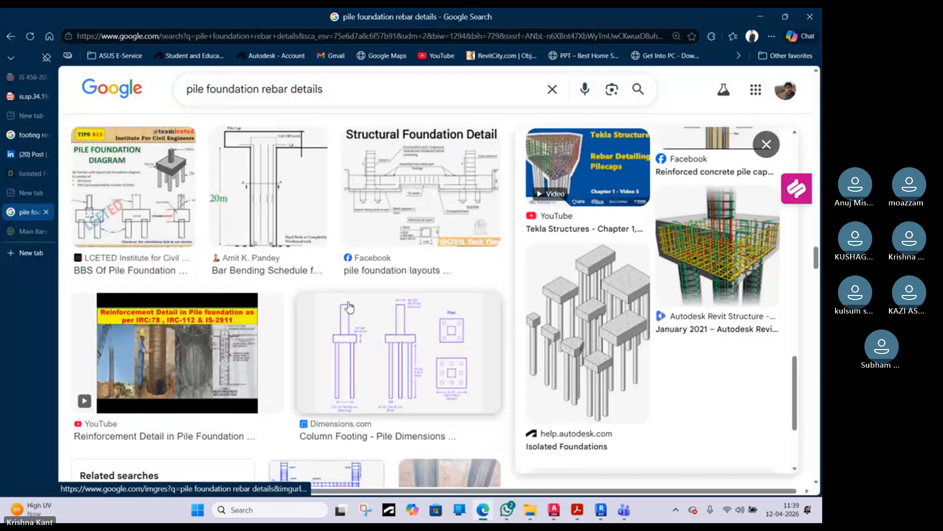
- Finish browsing the pile rebar images, return to Revit, and view the spiral-reinforced pile of the three-pile cap in the Level 2 plan
scroll(349, 308, down, 10)
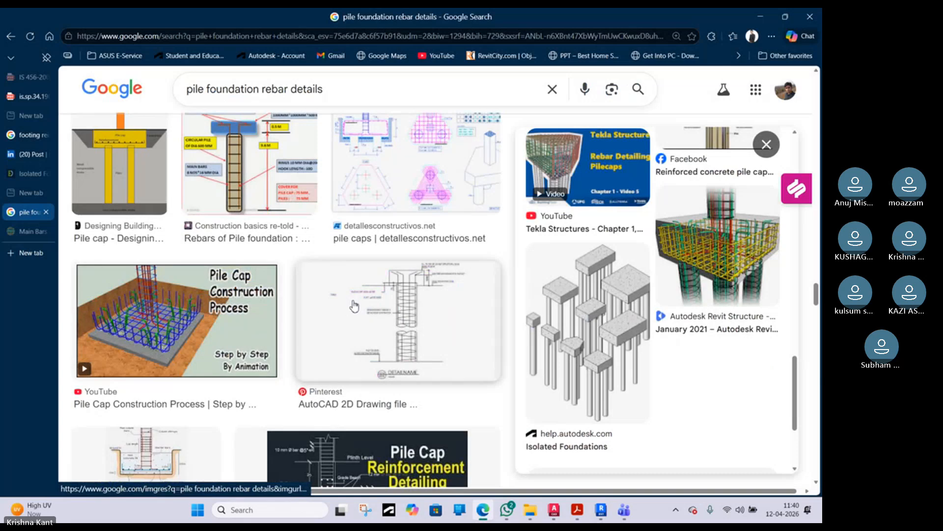
click(765, 22)
scroll(294, 280, down, 2)
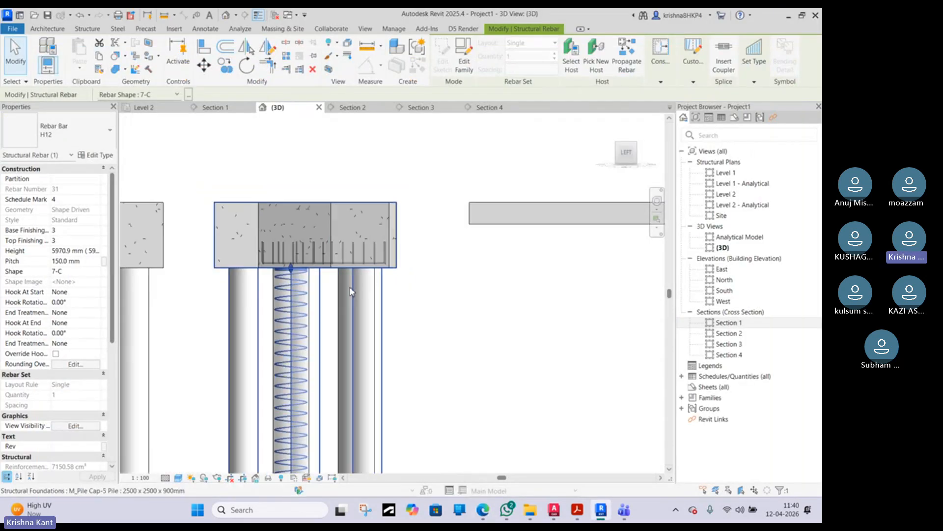
click(147, 107)
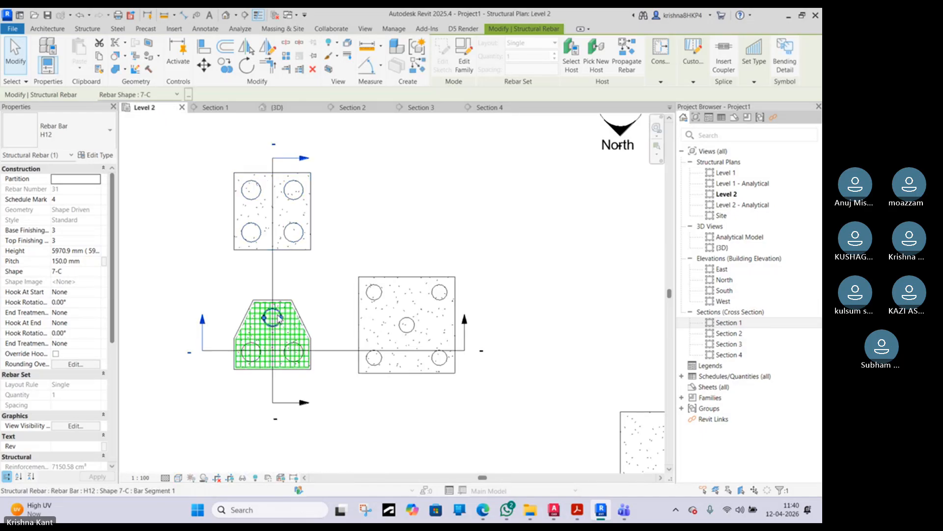
scroll(273, 316, up, 6)
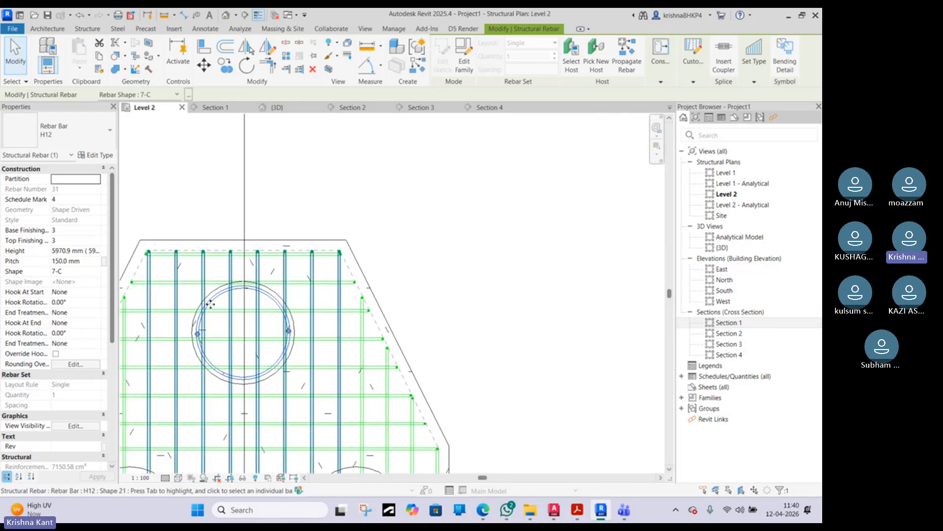
- Start placing an H12 structural rebar and choose the straight shape 00
click(43, 30)
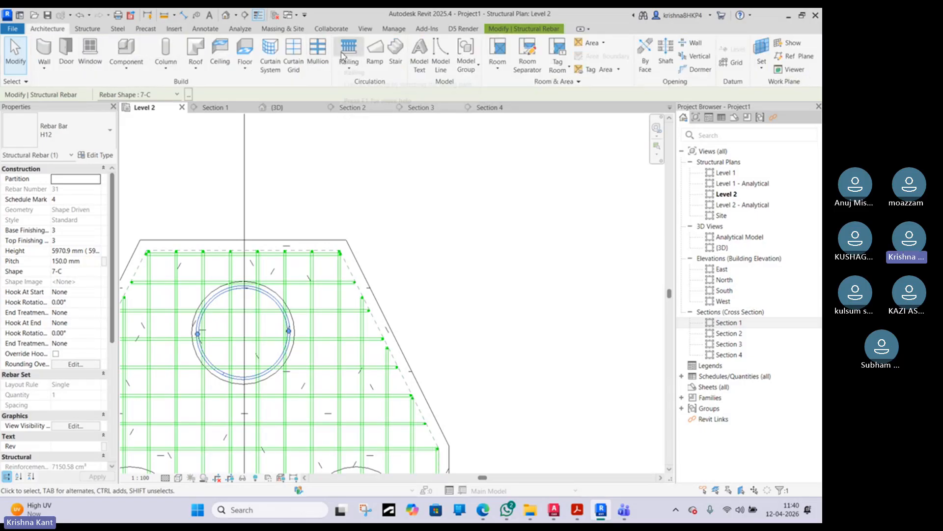
click(94, 30)
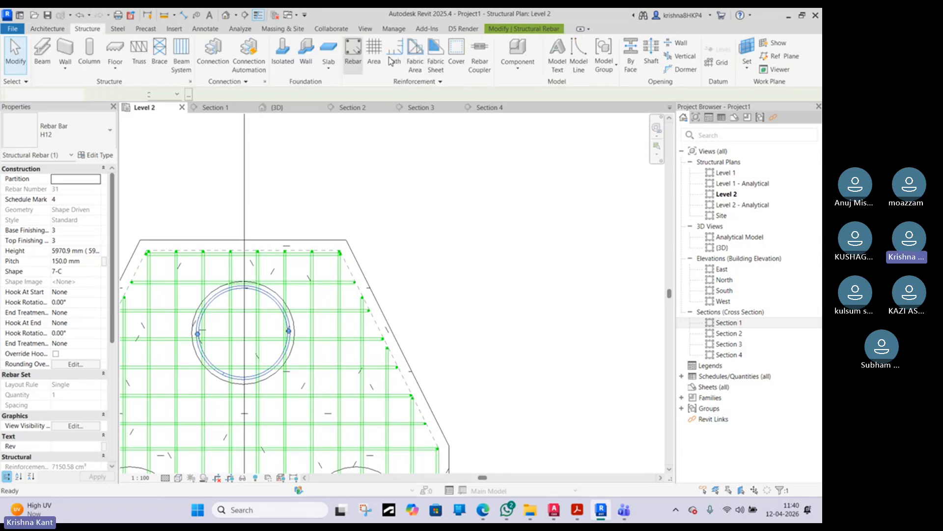
click(353, 54)
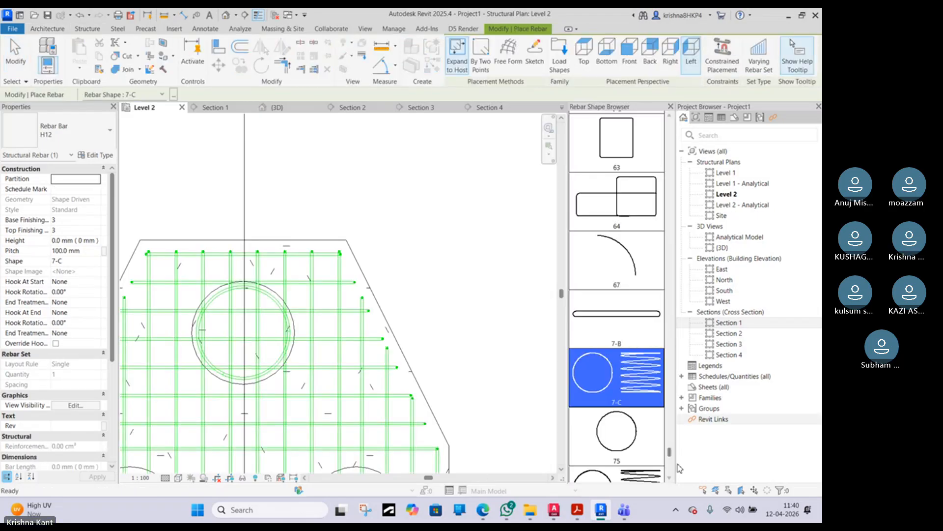
drag(670, 451, 664, 129)
click(661, 130)
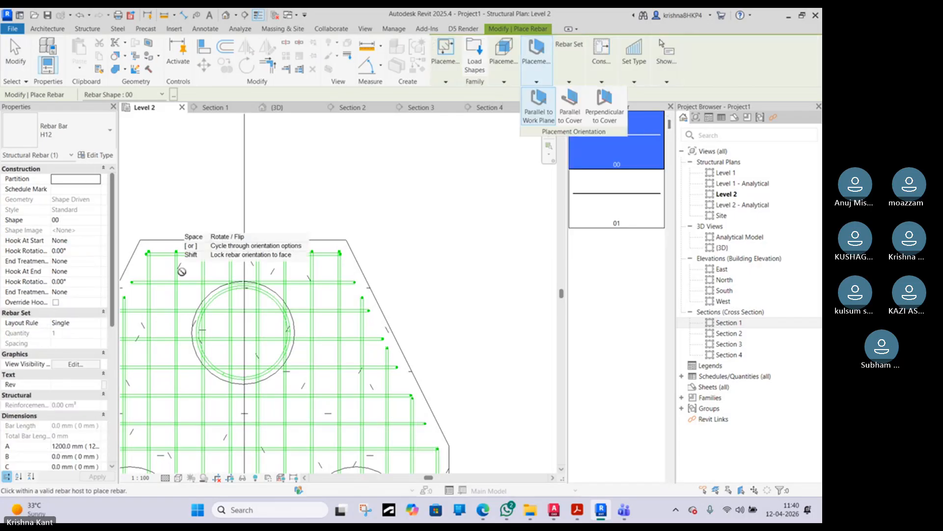
- Set the bar's placement orientation to Perpendicular to Cover and try to position it in the Level 2 plan
click(504, 81)
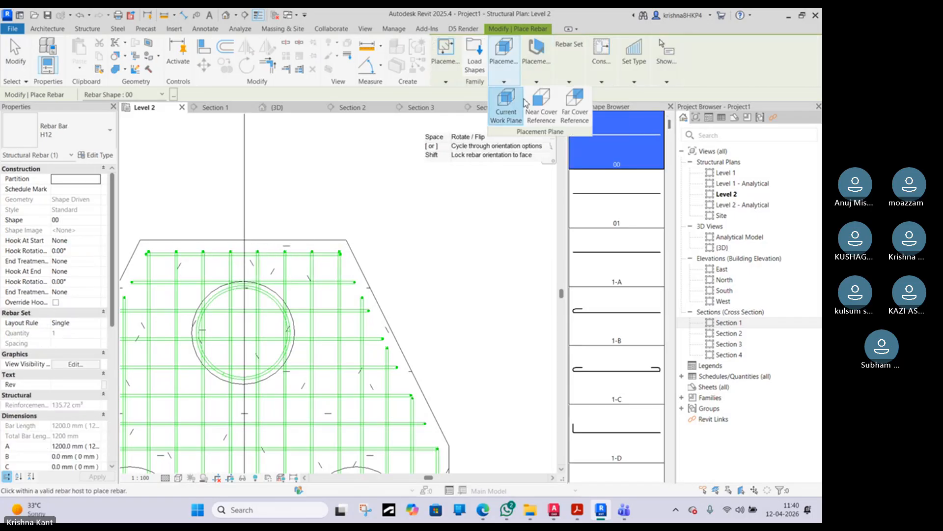
click(528, 75)
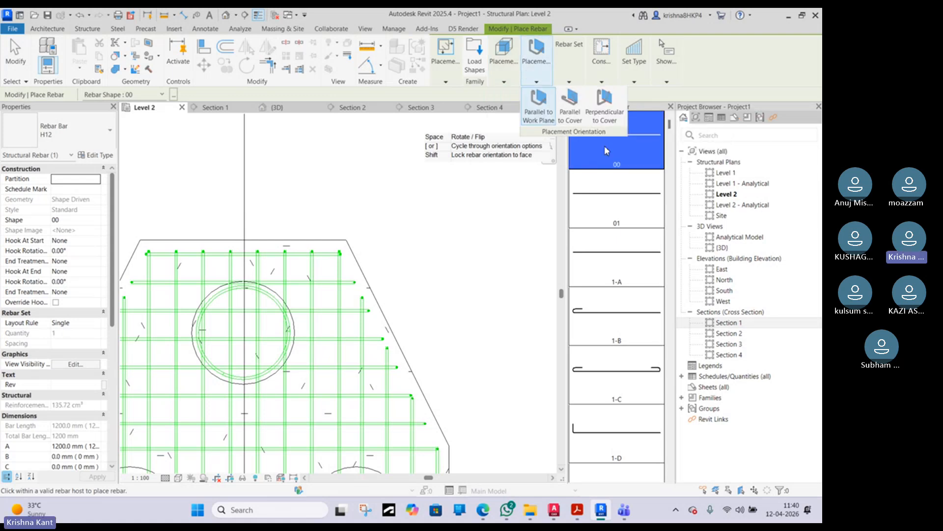
click(604, 109)
scroll(225, 278, up, 2)
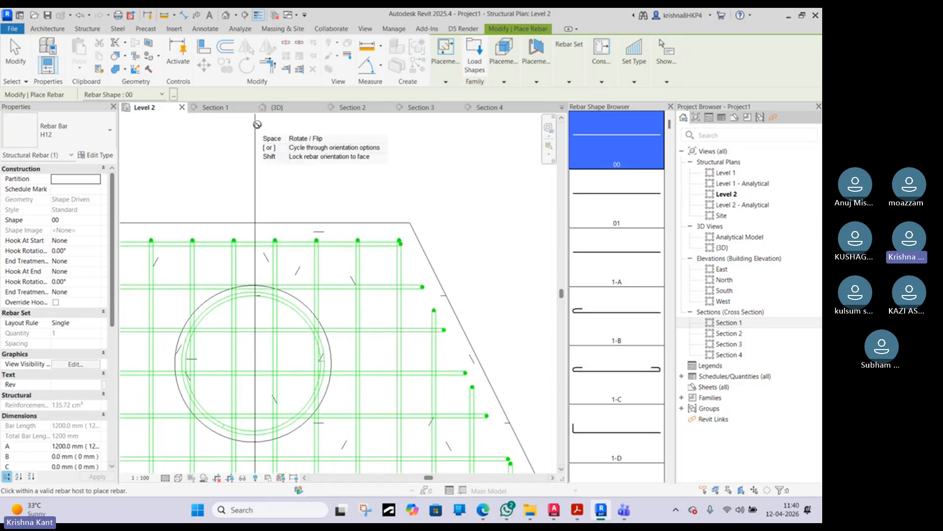
- In Section 4, set the bar placement to Current Work Plane with the orientation Parallel to Work Plane
click(489, 107)
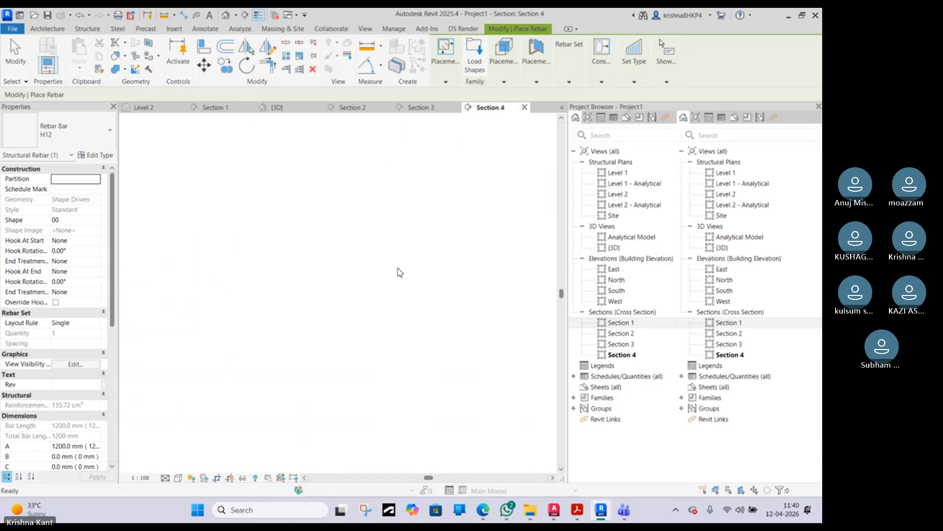
scroll(317, 260, up, 5)
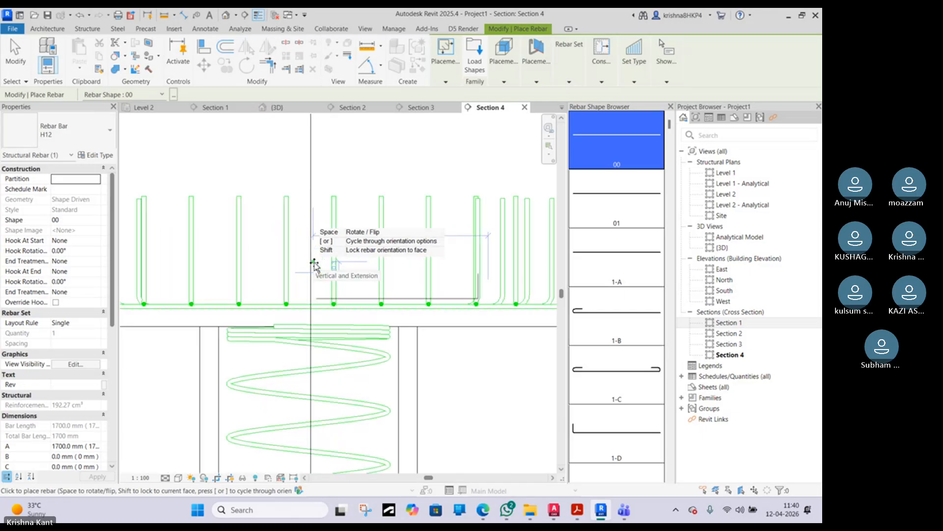
click(504, 79)
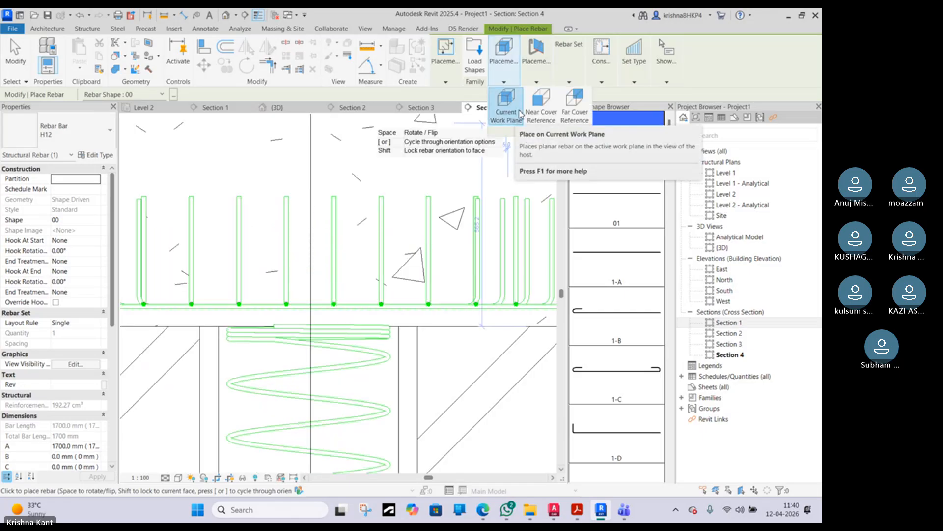
click(507, 116)
click(535, 81)
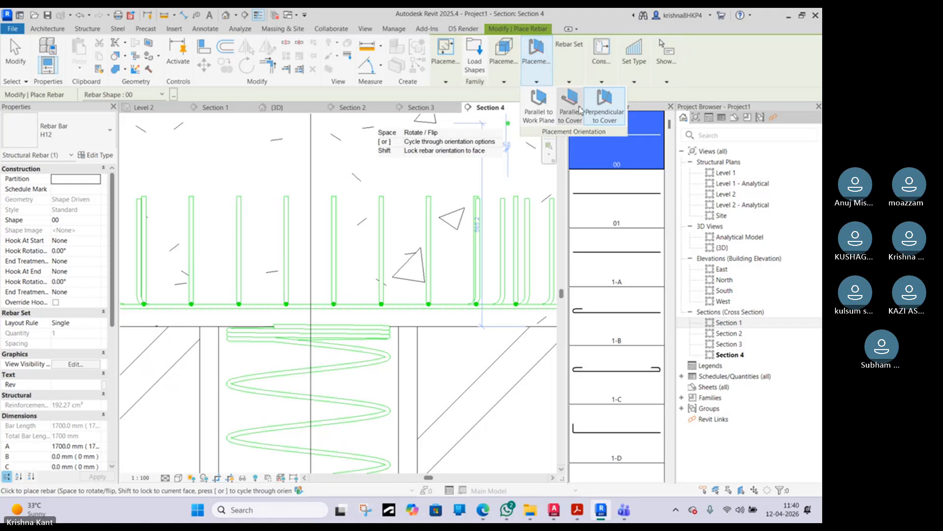
click(538, 109)
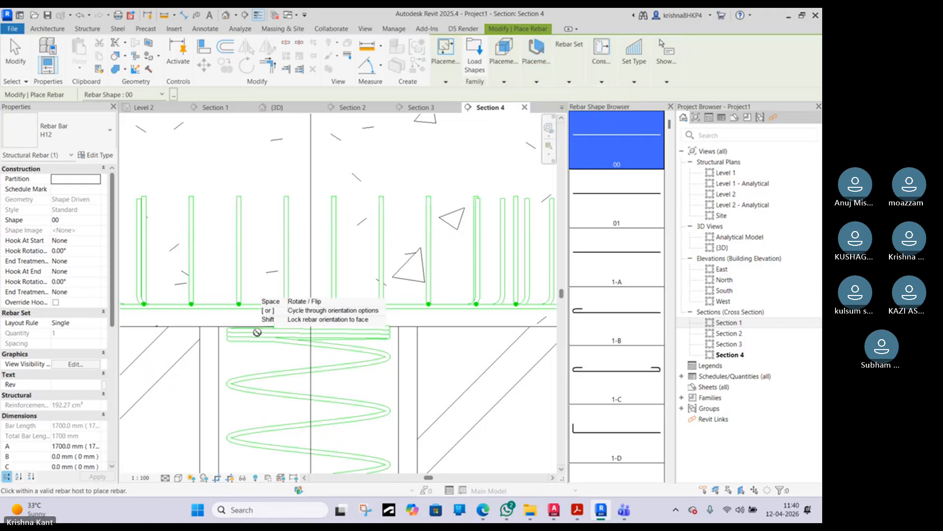
- Place one vertical straight H12 bar, about 800 mm long, near the side of the pile cap in Section 4
scroll(280, 226, down, 3)
scroll(184, 240, up, 2)
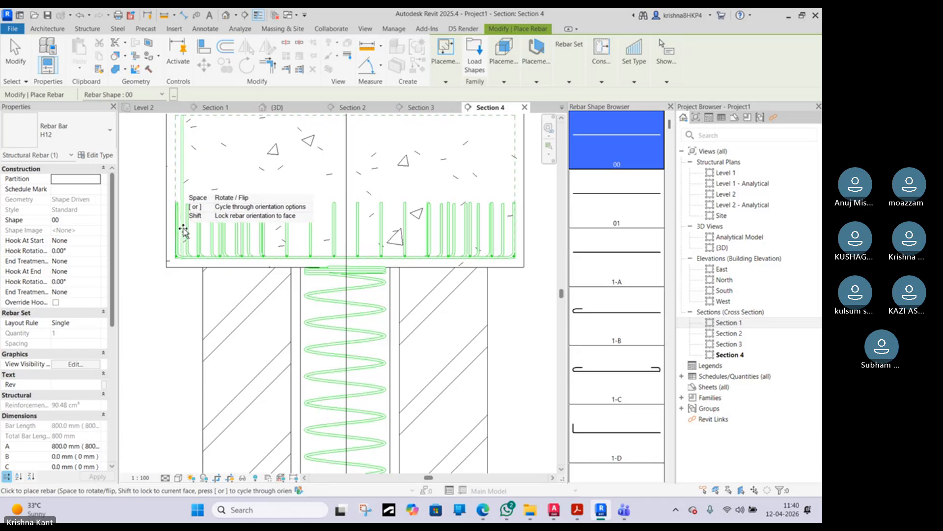
click(184, 231)
key(Escape)
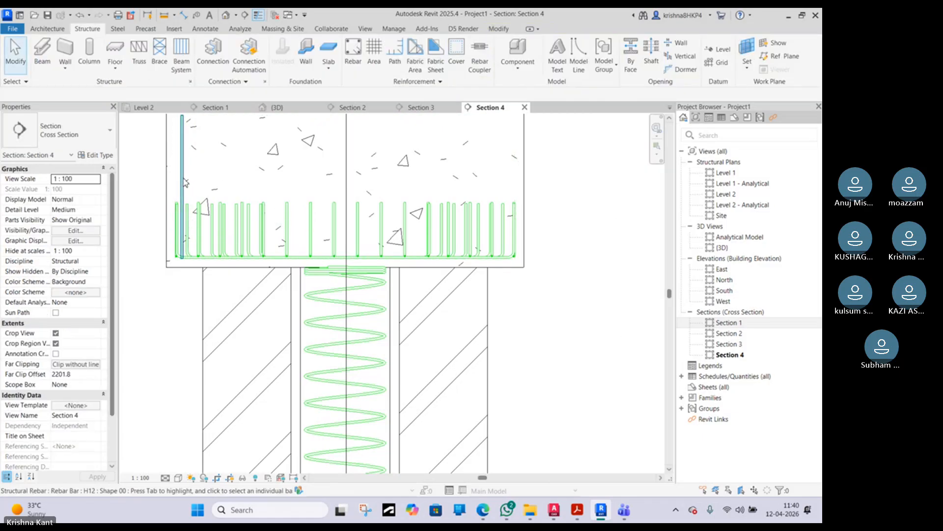
- Move the bar over the pile's spiral, stretch it down into the pile, and shorten its upper end to the cap's underside, about 550 mm long
drag(184, 183, 310, 177)
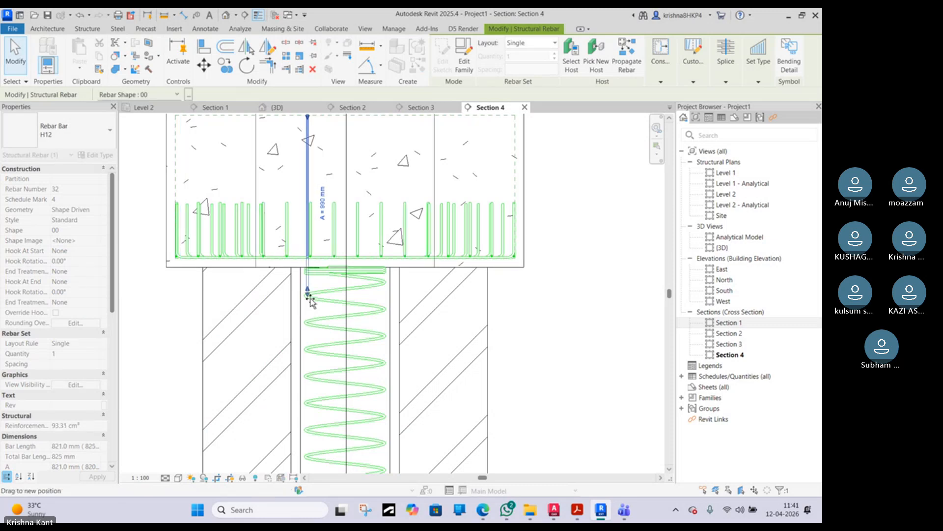
drag(317, 367, 318, 368)
middle_drag(322, 234, 324, 285)
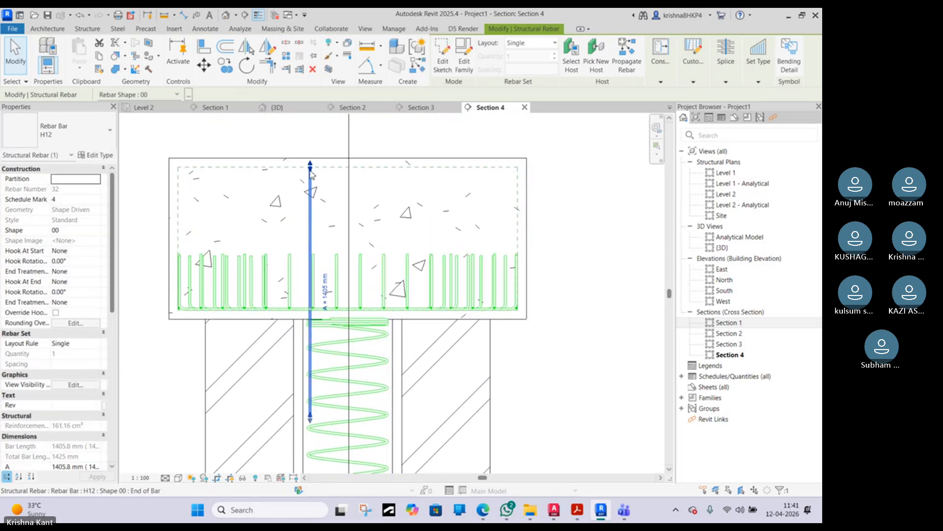
drag(310, 170, 303, 319)
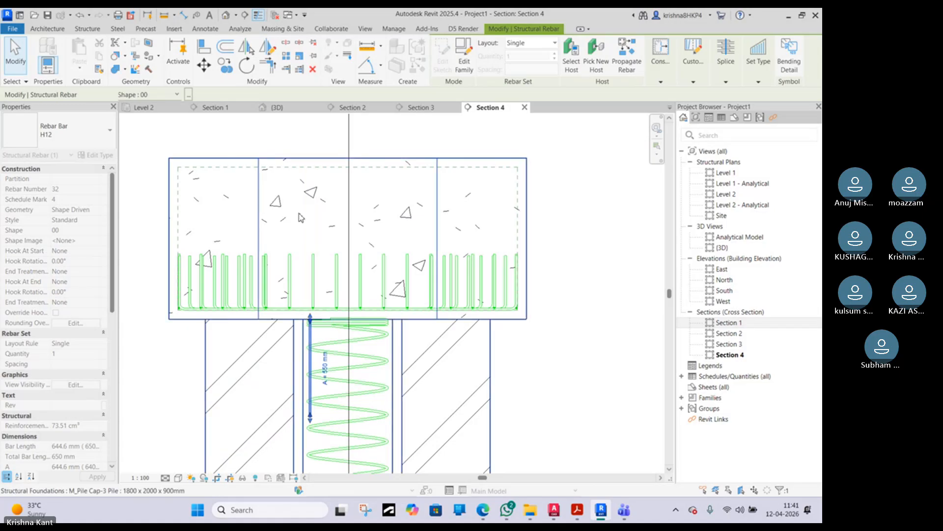
- Examine the vertical bar's position relative to the piles and spiral in the 3D view and select it
click(226, 16)
shift+middle_drag(305, 255, 362, 312)
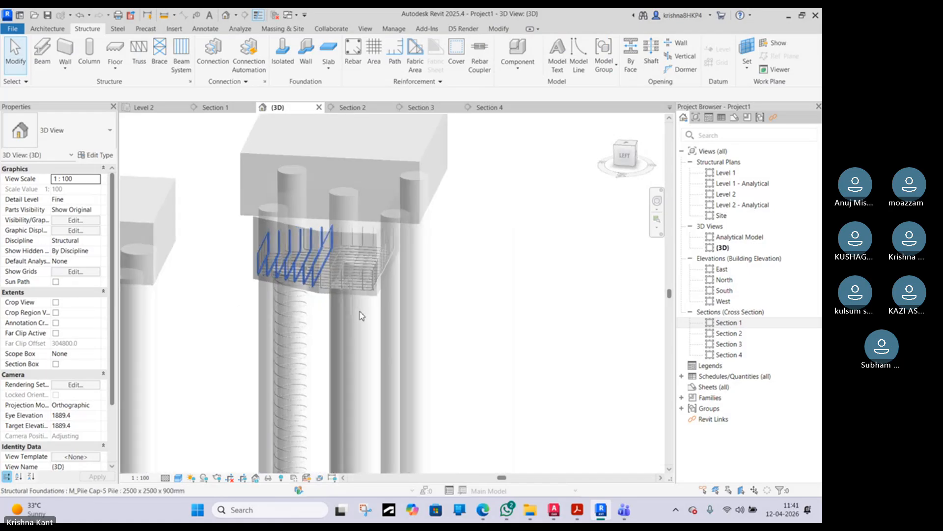
click(351, 310)
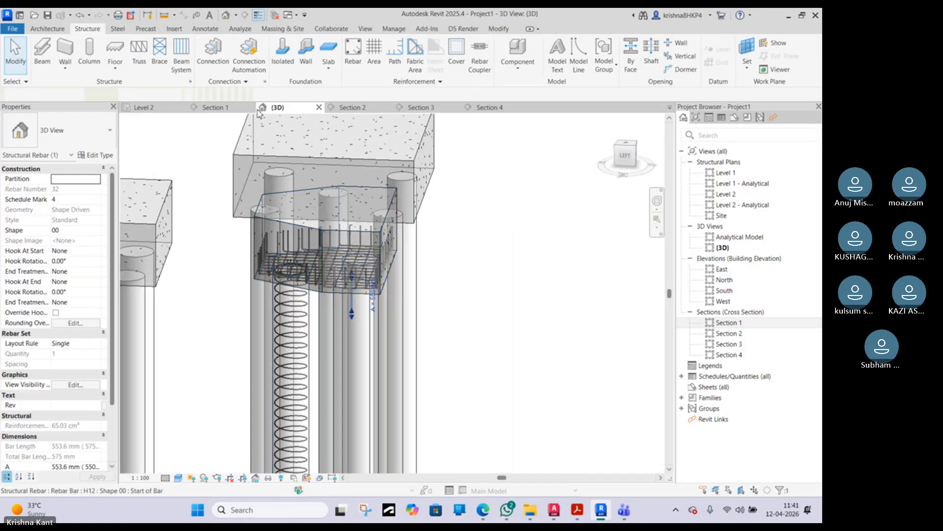
- In the Level 2 plan, move the selected vertical bar from between the lower piles to the spiral of the upper pile
click(142, 107)
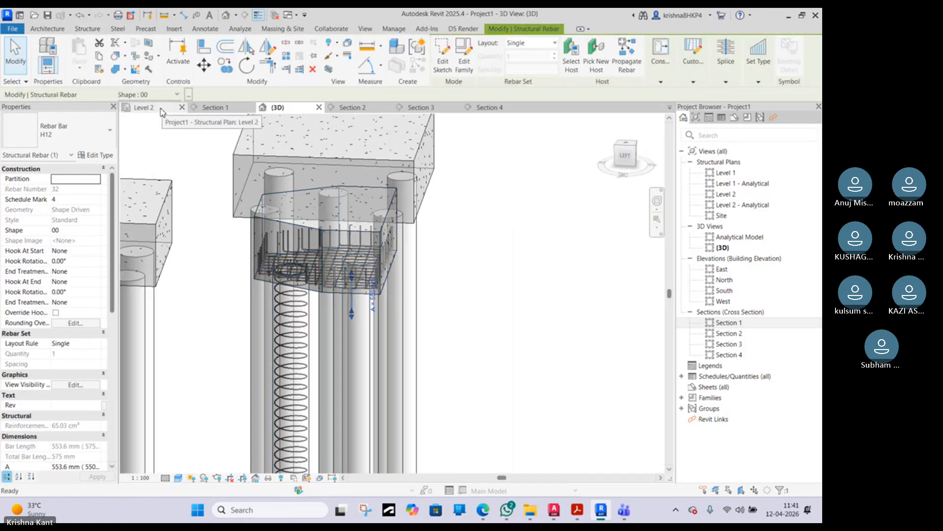
scroll(304, 256, down, 3)
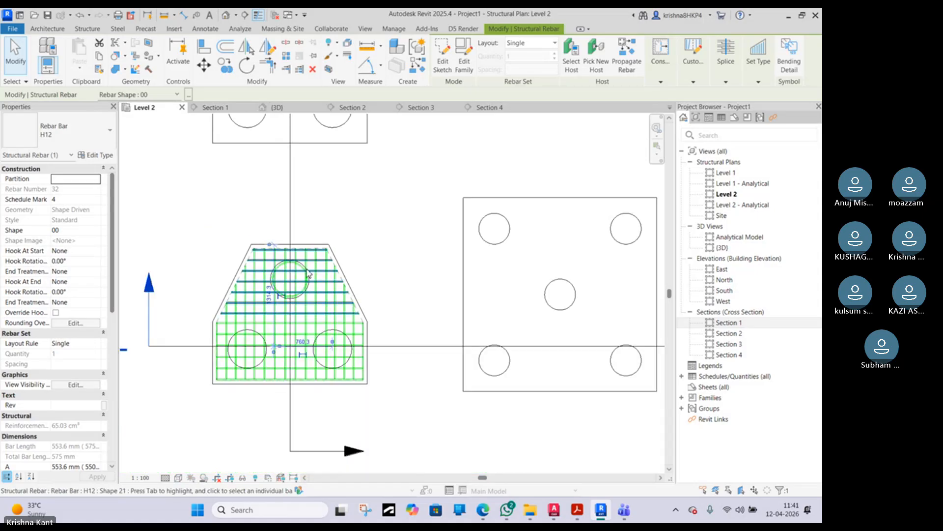
scroll(283, 343, up, 5)
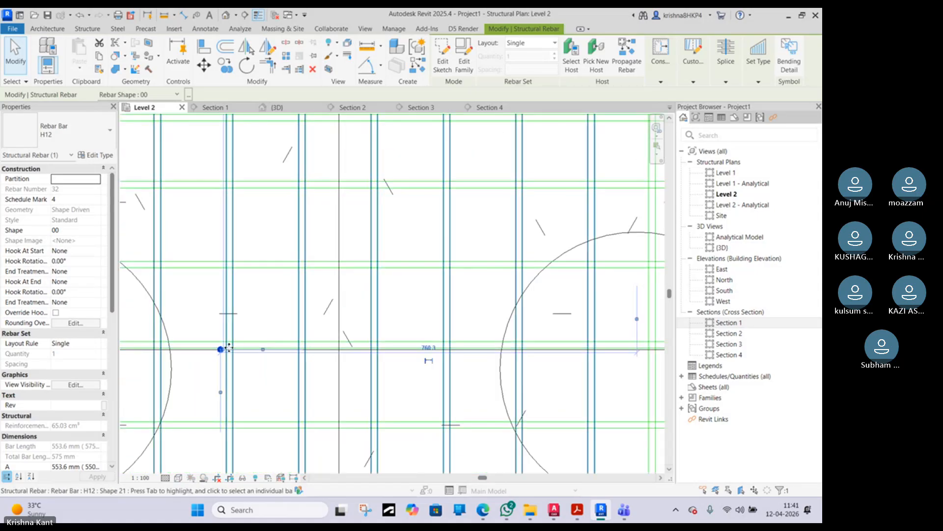
scroll(227, 346, up, 2)
drag(213, 351, 283, 177)
scroll(286, 294, down, 7)
scroll(301, 163, up, 2)
scroll(270, 151, up, 3)
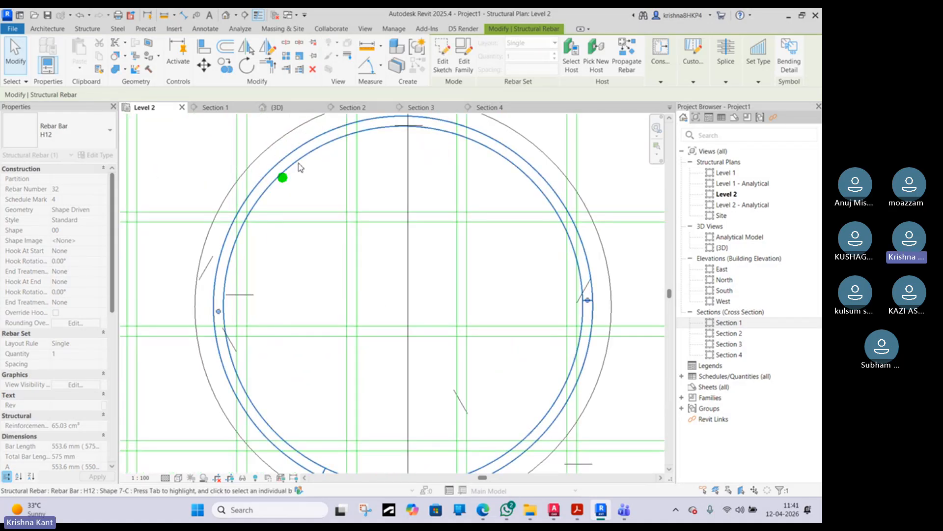
- Change the pile's spiral rebar to bar type 8T
click(299, 167)
click(60, 137)
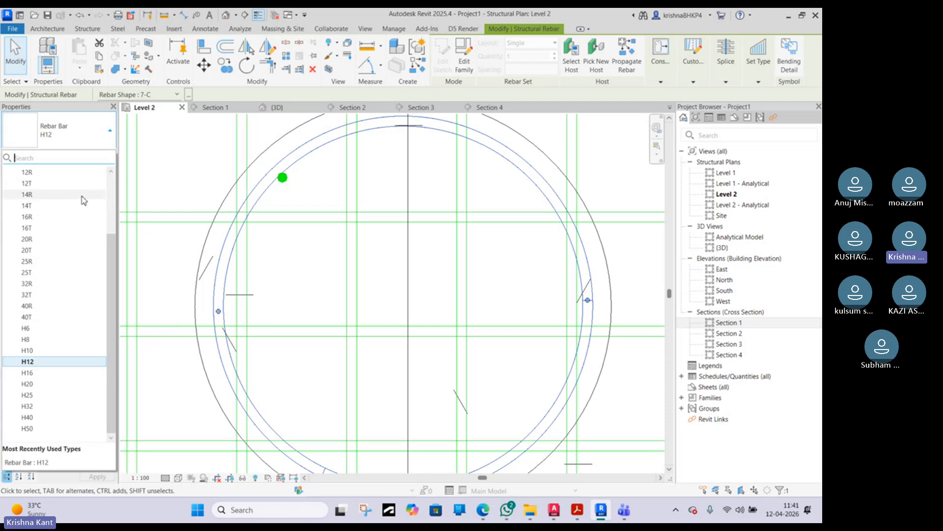
scroll(57, 194, up, 1)
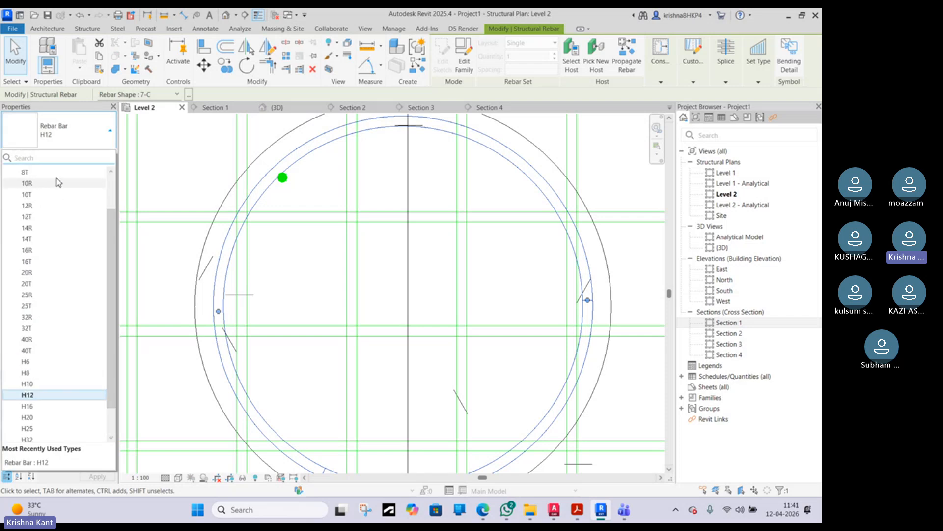
click(30, 175)
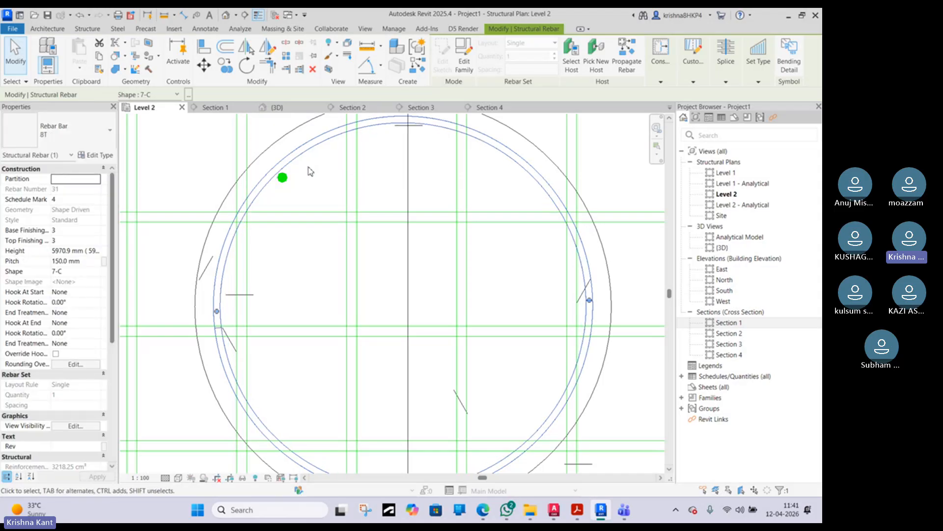
scroll(285, 182, up, 4)
key(Escape)
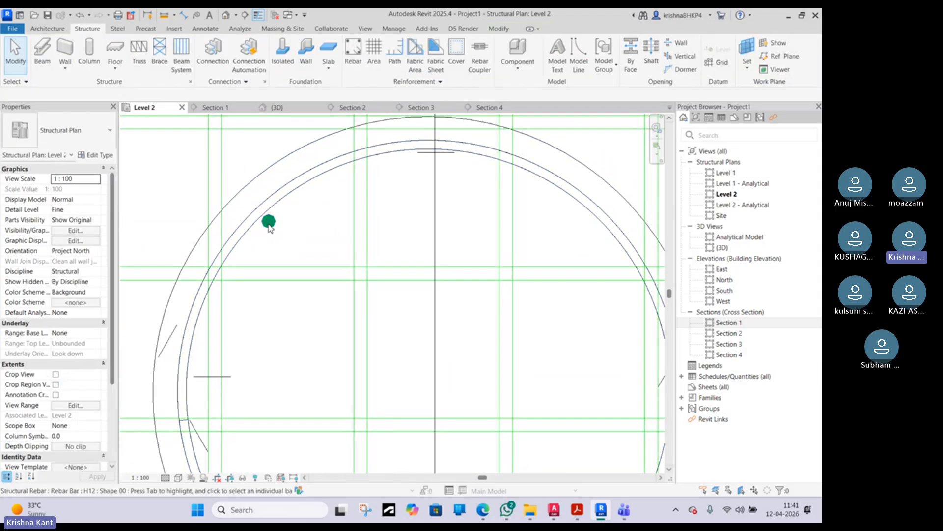
- Shift the vertical H12 bar so it sits against the inner face of the spiral in the Level 2 plan
click(265, 224)
scroll(271, 218, up, 2)
drag(274, 217, 291, 192)
scroll(291, 191, down, 2)
scroll(290, 192, down, 2)
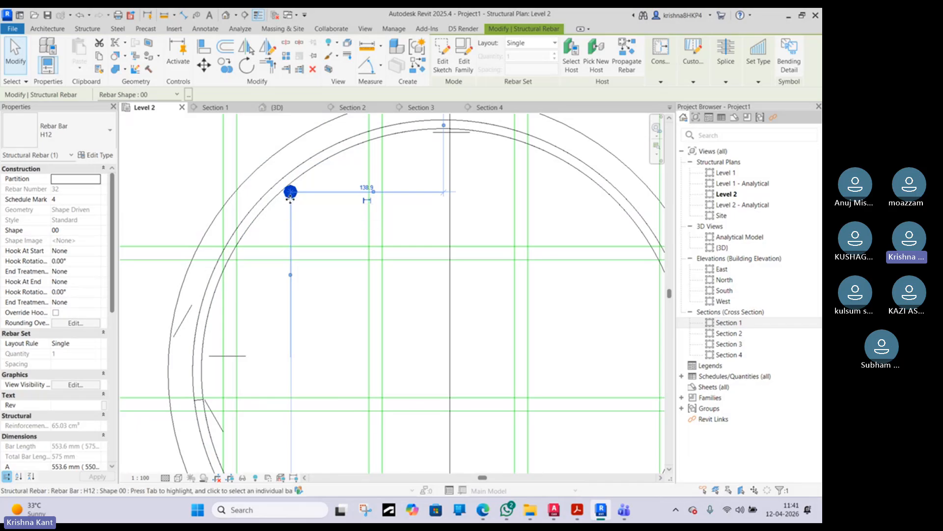
scroll(289, 198, down, 2)
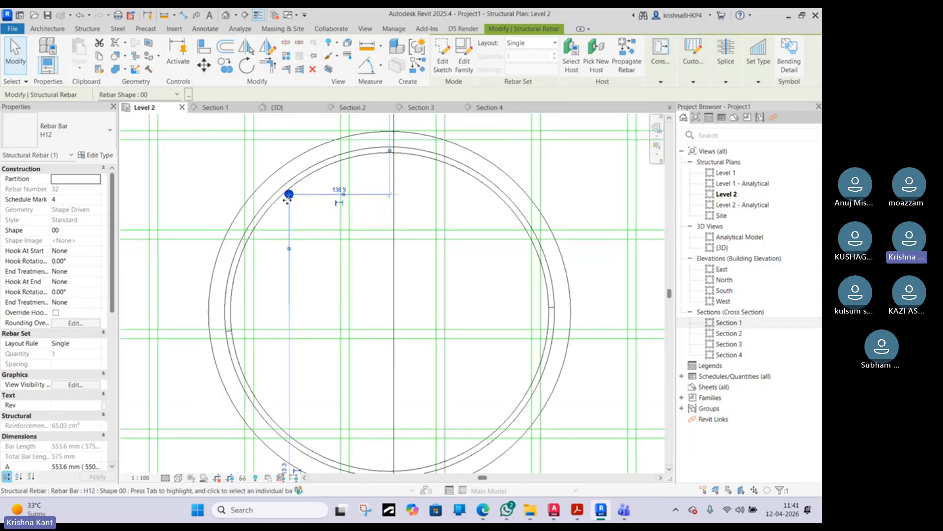
- Copy the selected vertical H12 bar to the left side of the upper pile's spiral
mouse_move(289, 196)
mouse_down()
mouse_move(245, 268)
mouse_move(236, 321)
mouse_up()
middle_drag(249, 200, 130, 194)
scroll(226, 195, down, 2)
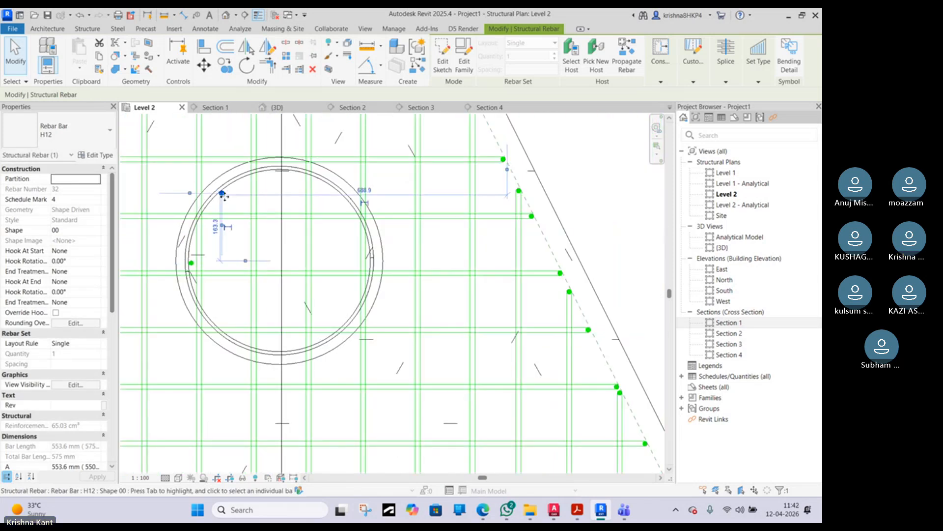
- Copy the upper-left vertical bar to the top of the spiral, on the pile's vertical centreline and just inside the ring
drag(222, 190, 334, 191)
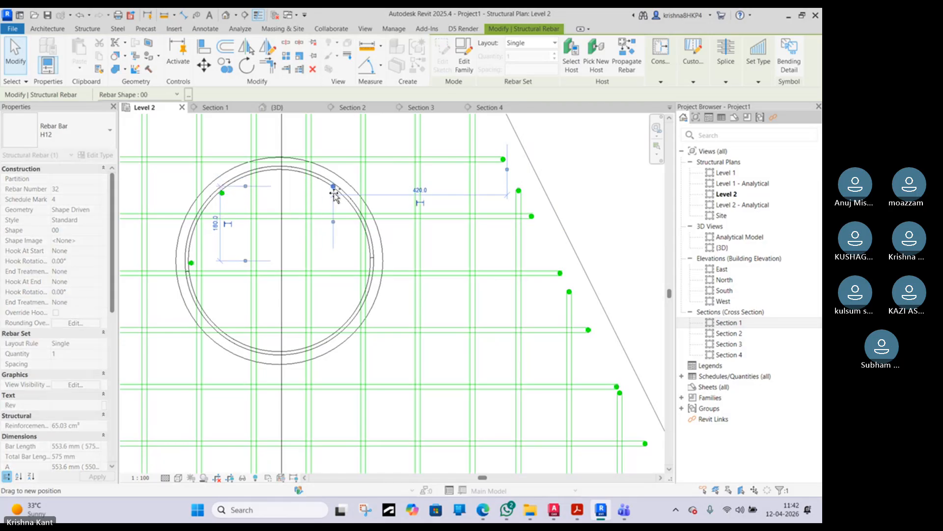
mouse_move(333, 195)
mouse_down()
mouse_move(282, 178)
mouse_move(282, 169)
mouse_move(270, 186)
mouse_up()
scroll(281, 171, up, 5)
scroll(269, 186, down, 4)
scroll(269, 186, up, 2)
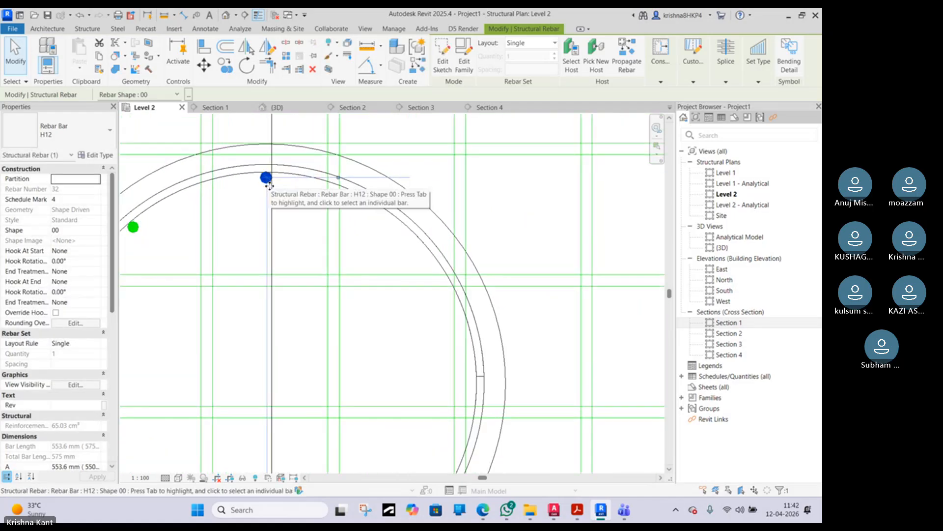
scroll(270, 181, up, 2)
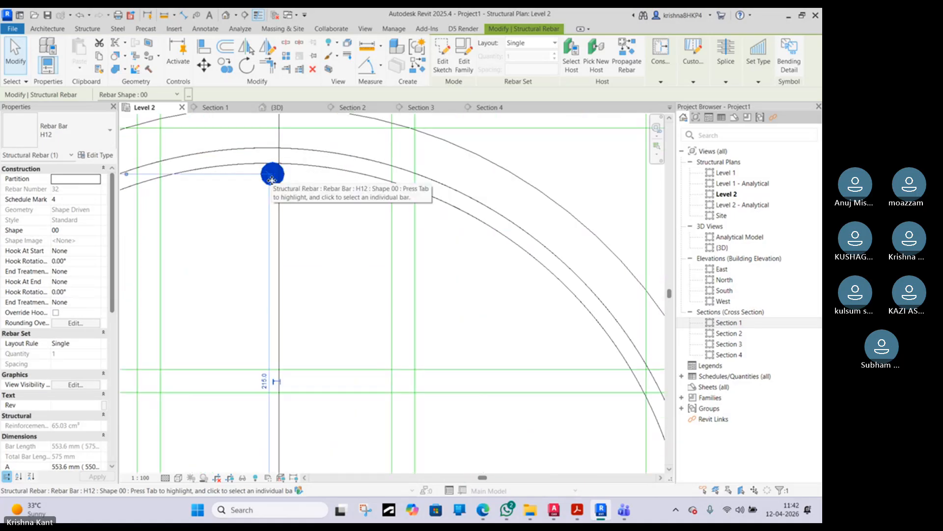
scroll(271, 179, down, 4)
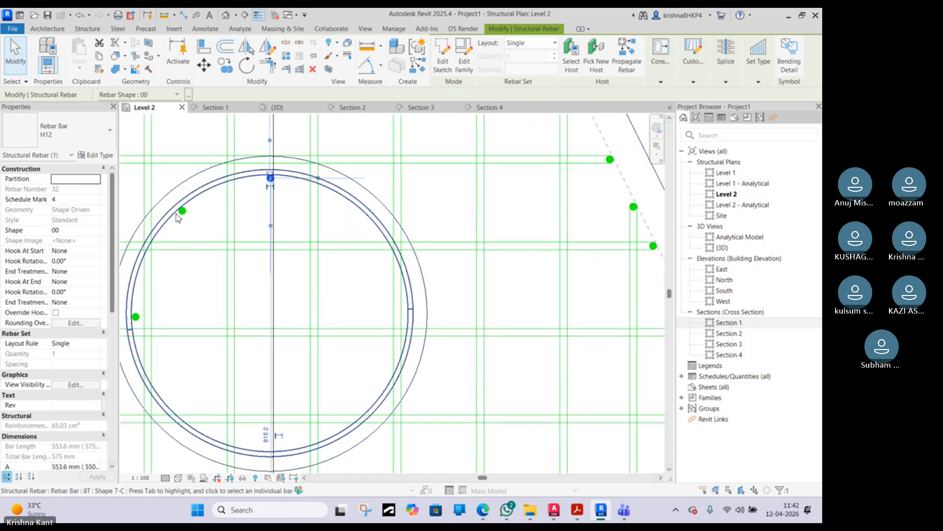
- Nudge the upper-left vertical bar slightly downward so it sits against the inside of the spiral
click(181, 210)
scroll(181, 210, up, 2)
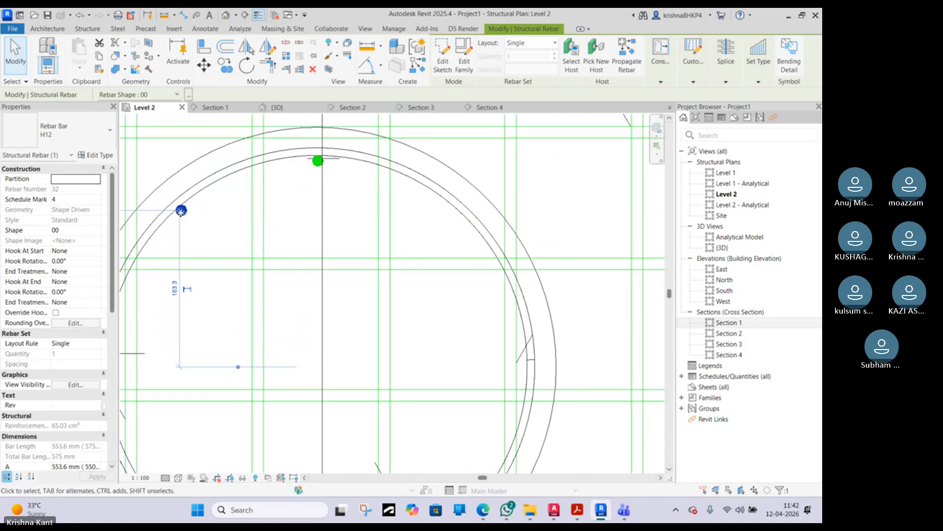
drag(181, 211, 181, 213)
scroll(182, 212, up, 2)
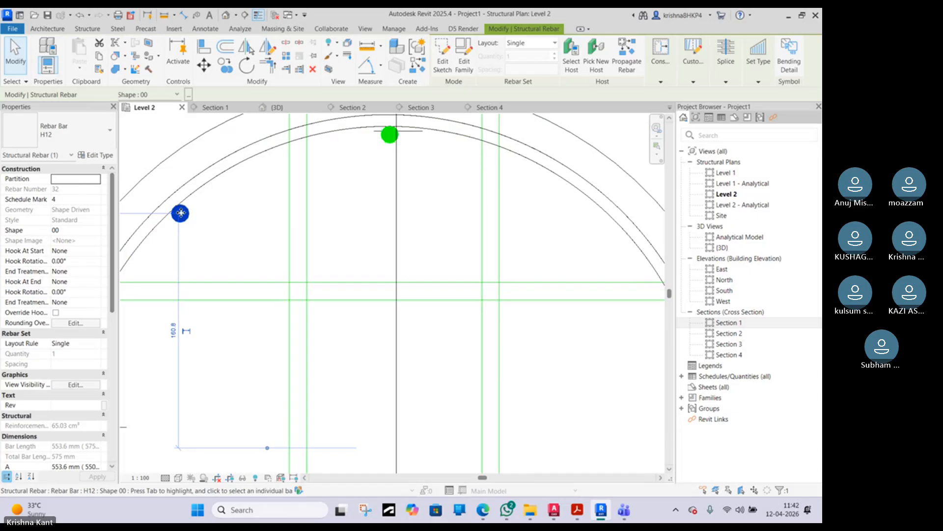
scroll(180, 213, down, 2)
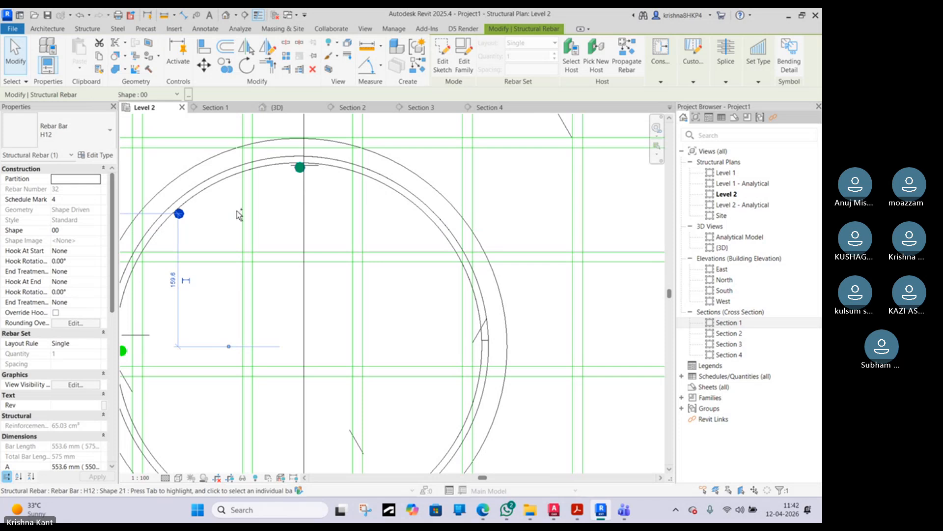
- Mirror copies of the upper-left and top bars about a horizontal axis through the left bar
click(266, 55)
middle_drag(248, 252, 343, 231)
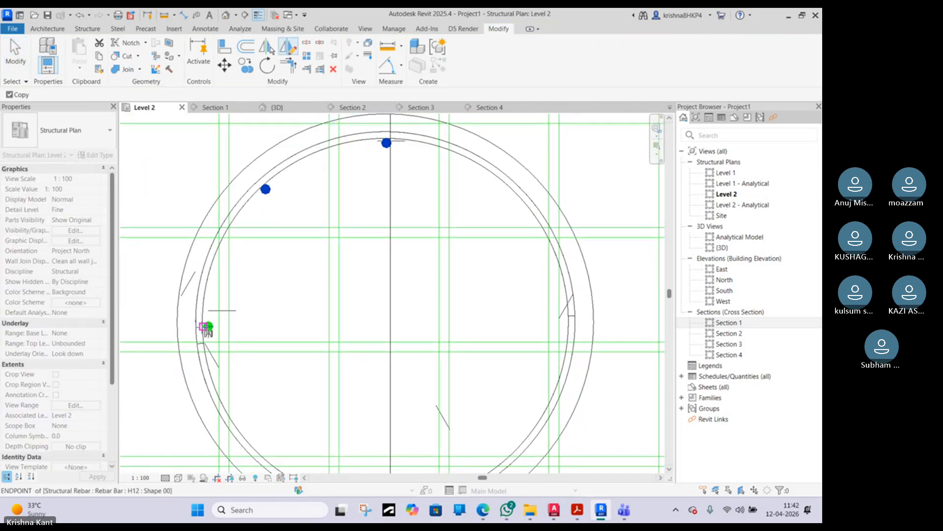
click(204, 325)
click(253, 326)
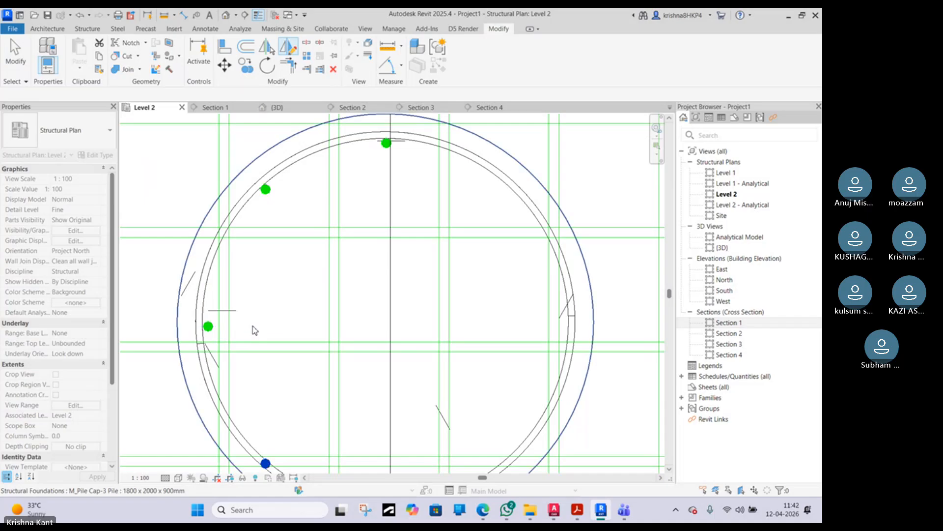
middle_drag(252, 326, 202, 275)
key(Escape)
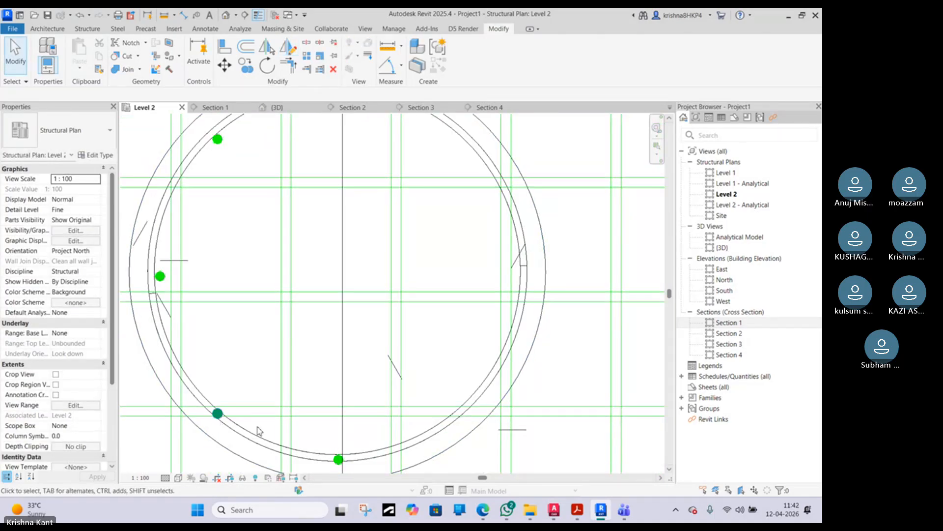
- Nudge the two mirrored lower bars upward to the inside of the spiral, and shift the left bar up slightly
click(339, 460)
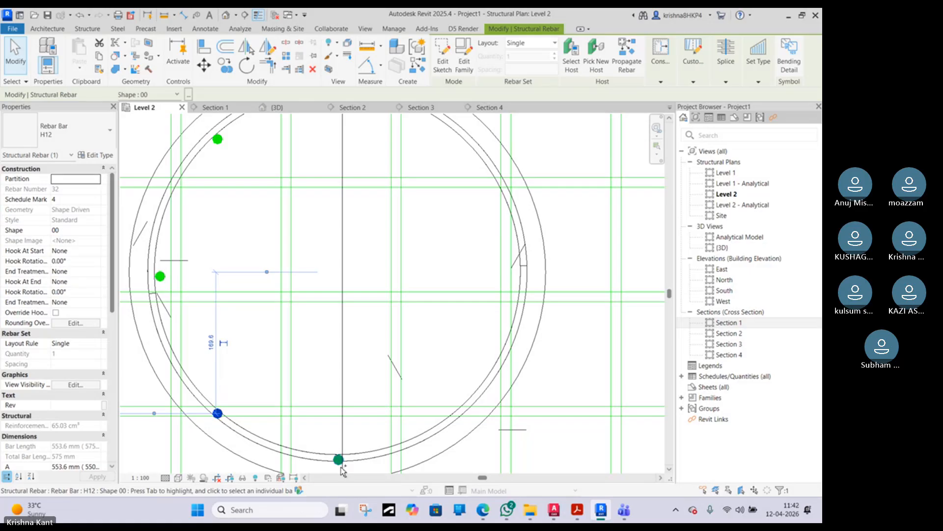
ctrl+click(343, 471)
drag(343, 467, 341, 464)
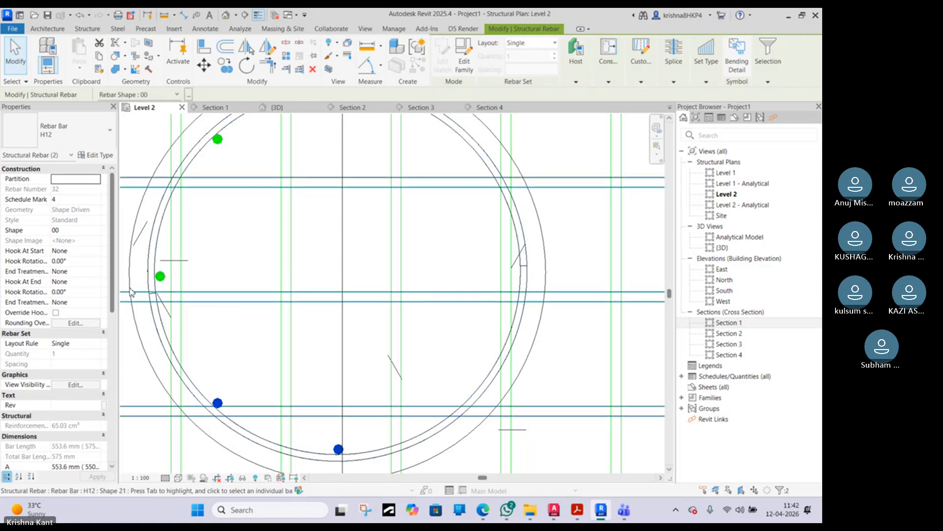
click(160, 277)
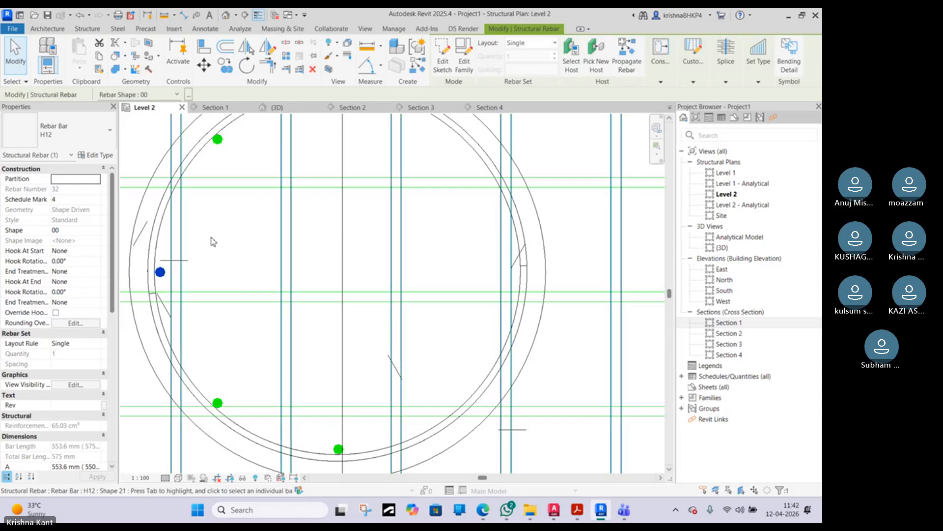
- Mirror copies of the left, upper-left and lower-left bars to the opposite side about the pile's vertical centreline
ctrl+click(218, 403)
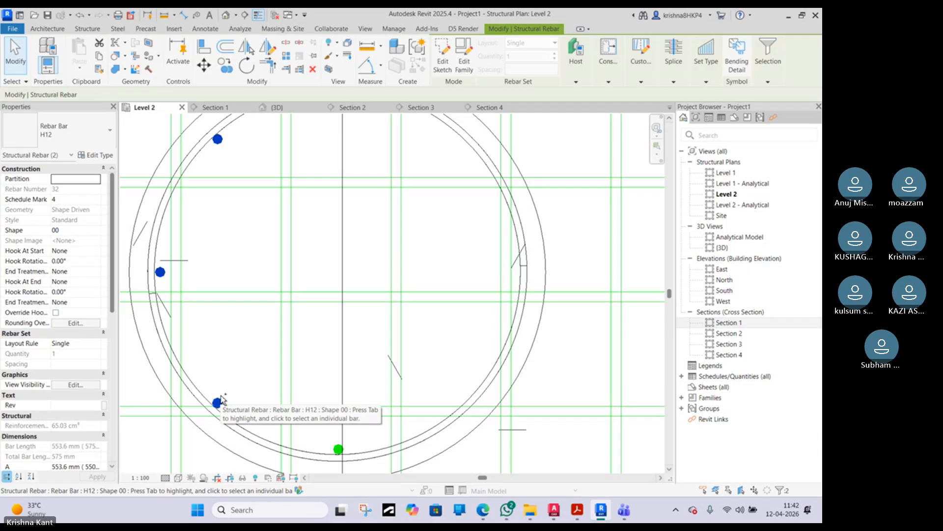
ctrl+click(219, 403)
scroll(250, 312, down, 3)
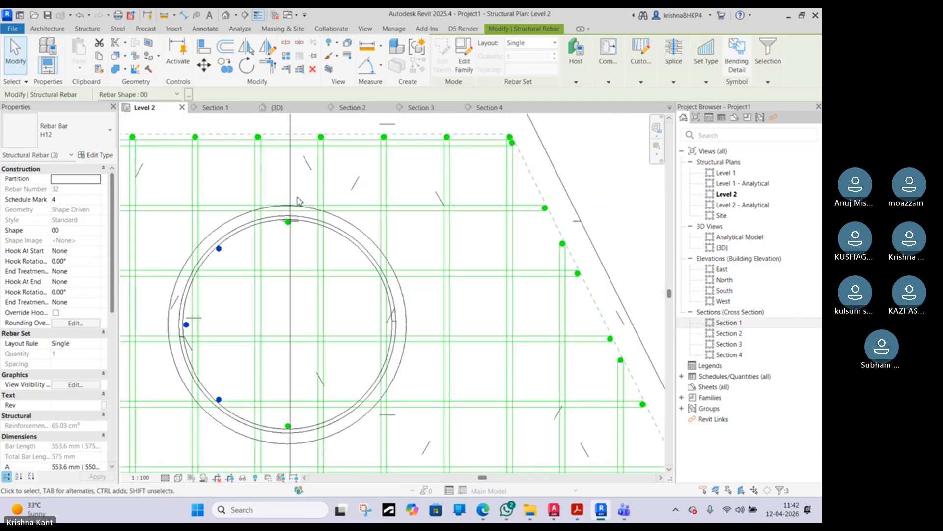
click(267, 47)
click(287, 173)
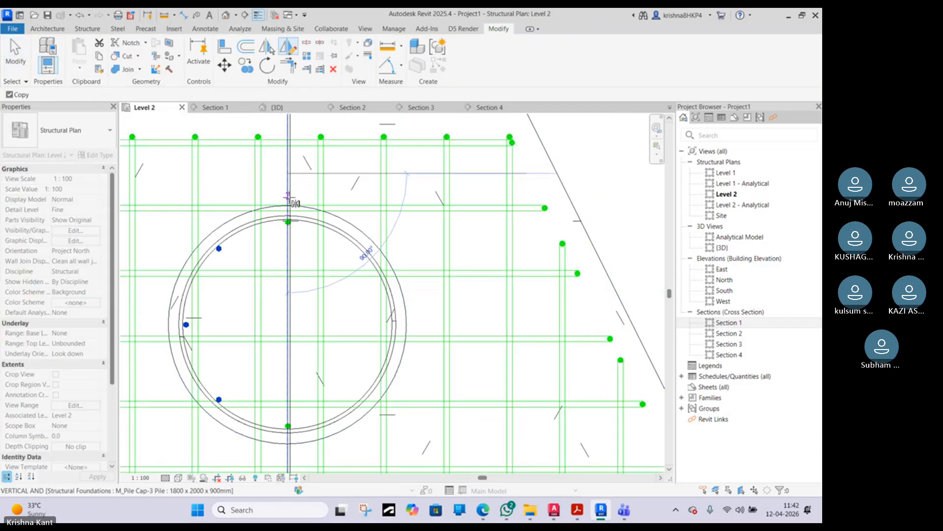
click(289, 197)
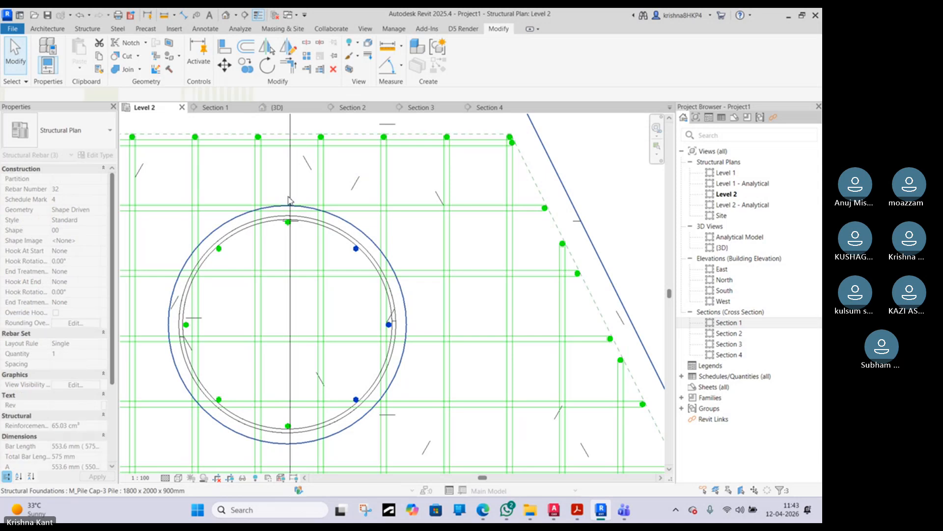
click(269, 159)
- In the left-facing 3D view, extend the pile's middle vertical bar down to the pile's base, about 5985 mm long
click(225, 15)
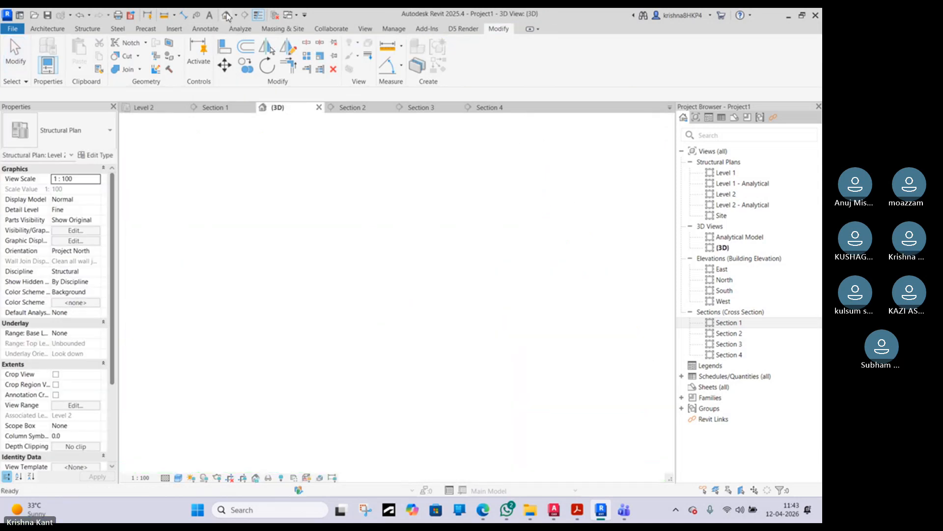
shift+middle_drag(294, 339, 246, 162)
scroll(288, 318, up, 5)
click(246, 162)
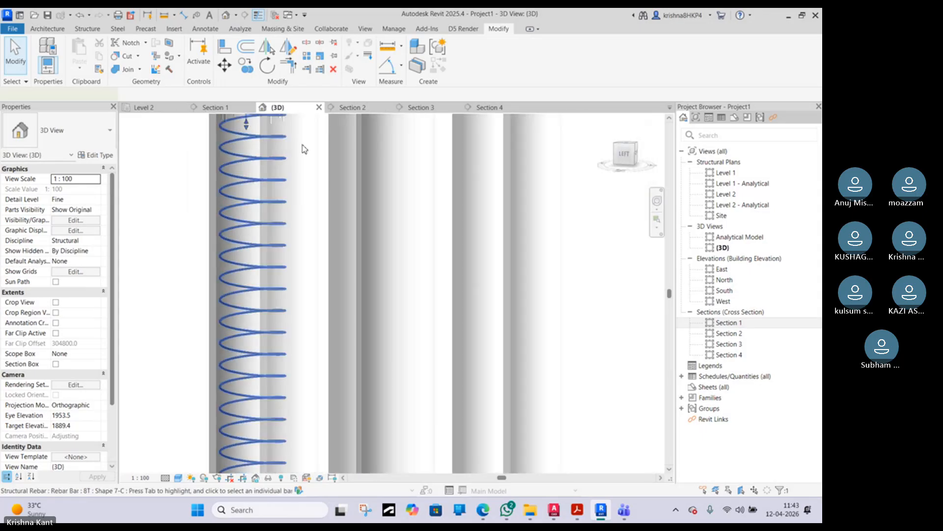
click(625, 154)
scroll(315, 246, down, 3)
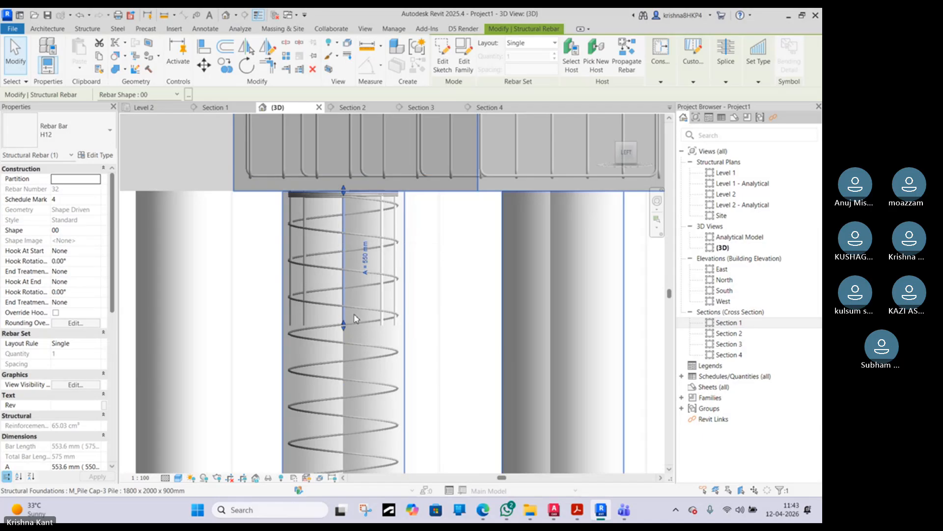
scroll(312, 191, up, 2)
drag(301, 190, 264, 364)
scroll(317, 324, down, 3)
scroll(301, 395, down, 4)
scroll(301, 325, up, 5)
scroll(268, 378, up, 4)
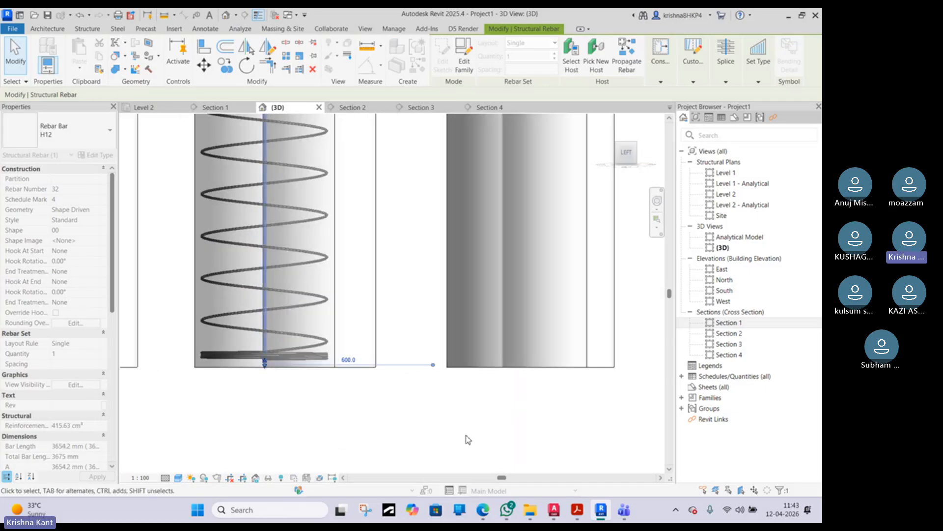
- Switch to the browser and examine the pile foundation rebar diagram for how the main bars enter the pile cap
click(483, 510)
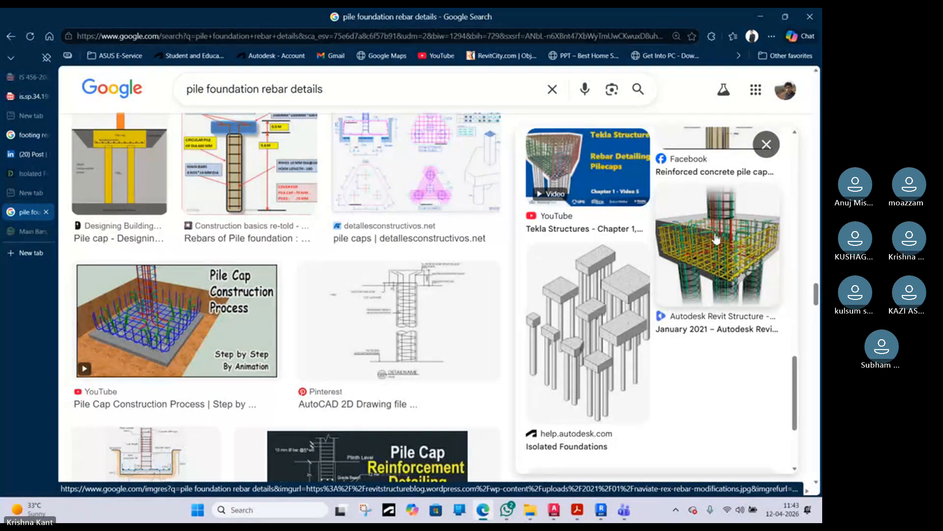
scroll(294, 201, up, 4)
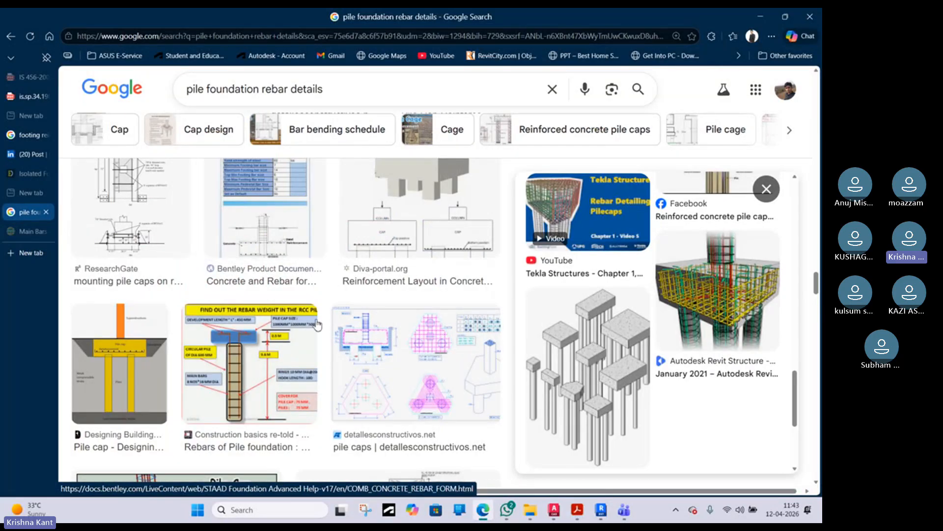
click(241, 339)
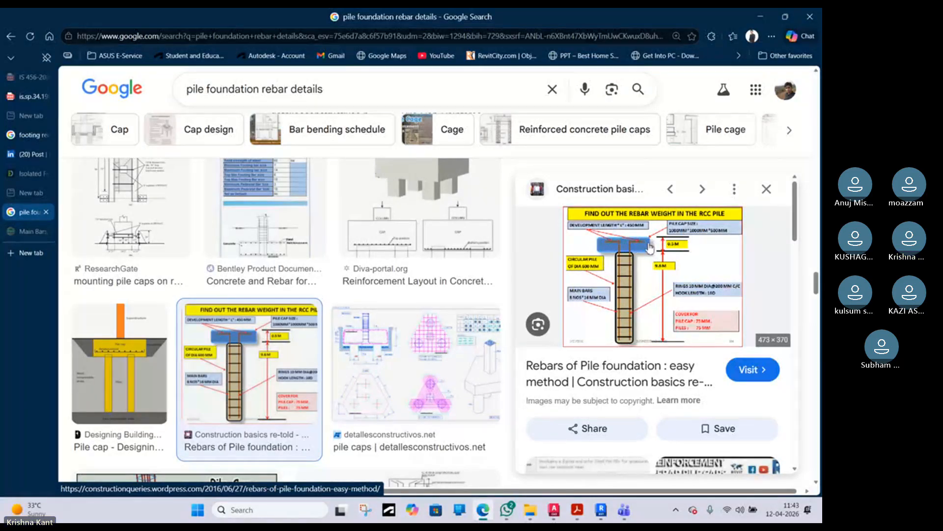
click(767, 17)
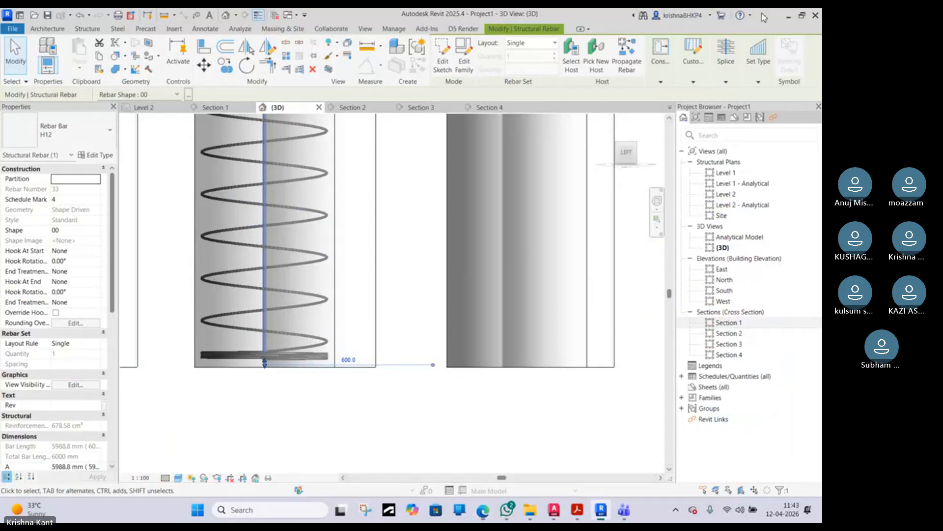
- In the Level 2 plan, move the Section 4 line through the upper pile and reduce its view depth to about 98 mm
middle_drag(258, 266, 327, 442)
scroll(328, 386, down, 5)
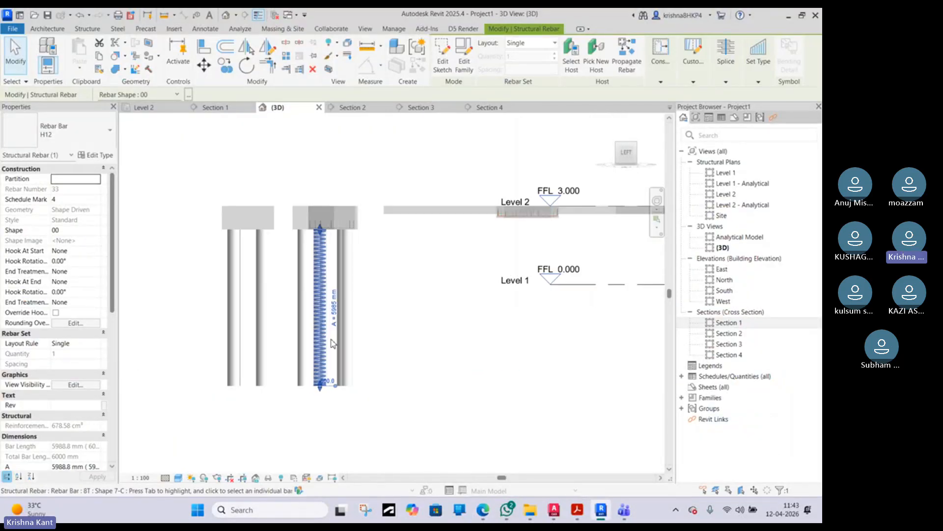
scroll(305, 196, up, 5)
middle_drag(293, 157, 289, 294)
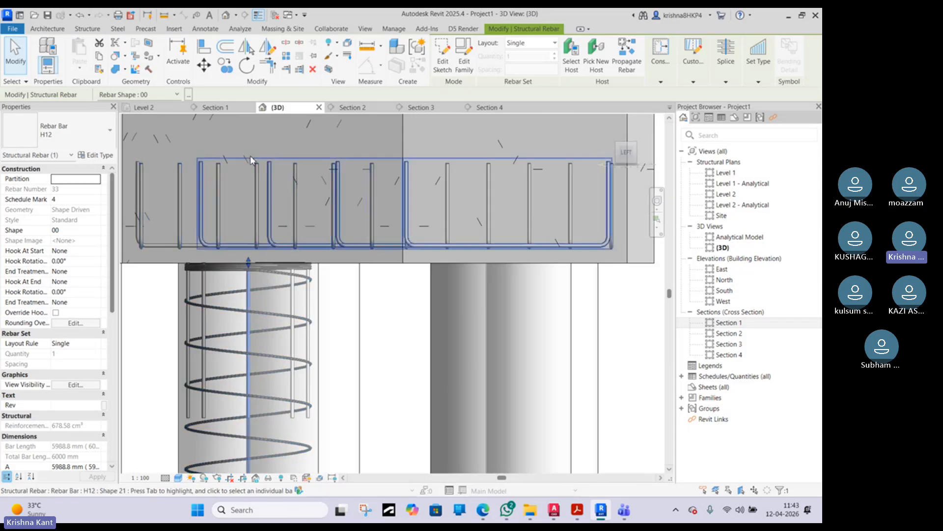
click(162, 110)
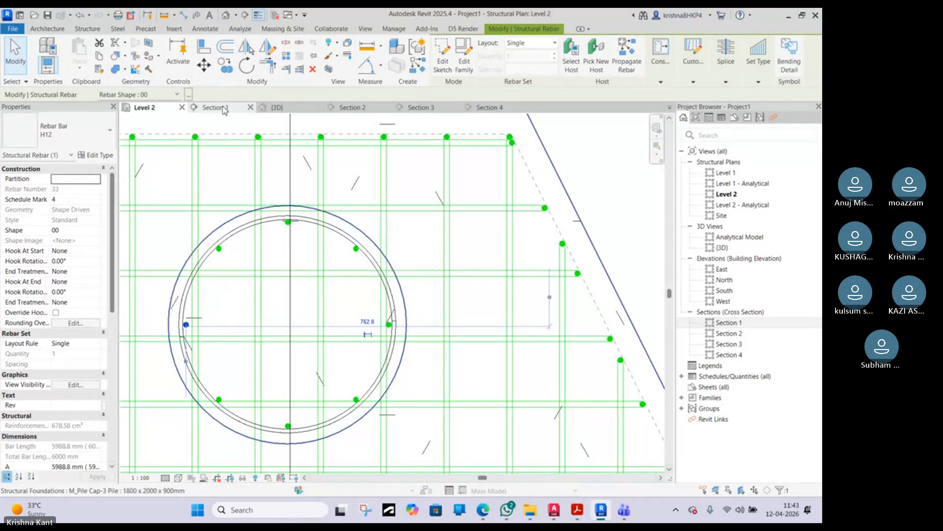
scroll(273, 240, down, 4)
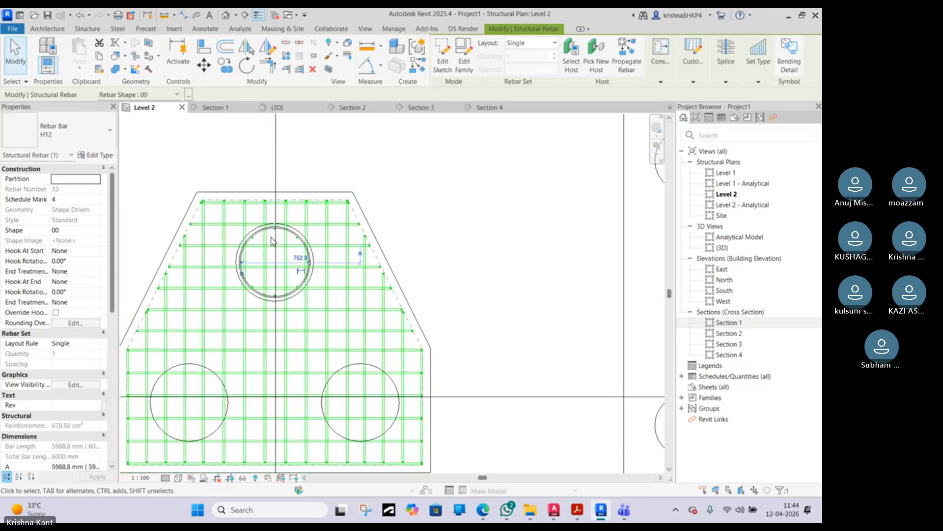
scroll(273, 240, down, 5)
click(344, 290)
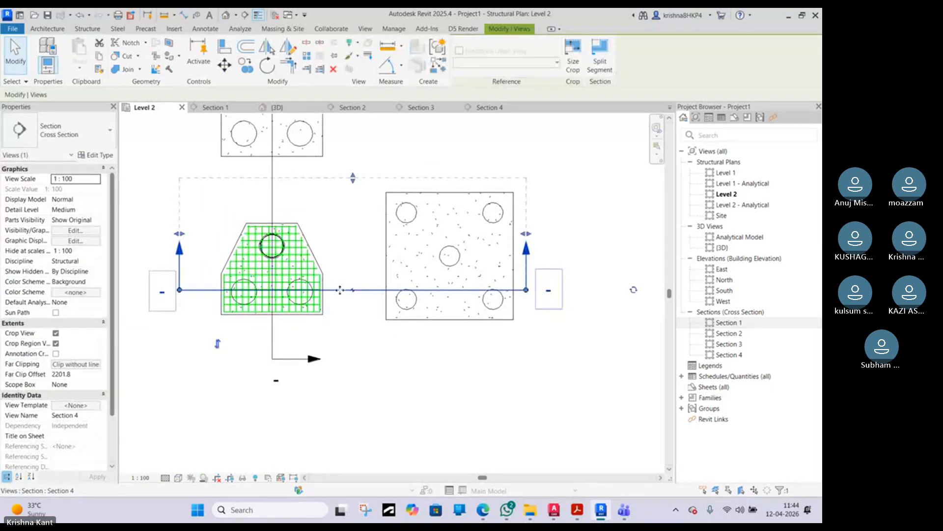
drag(339, 290, 314, 249)
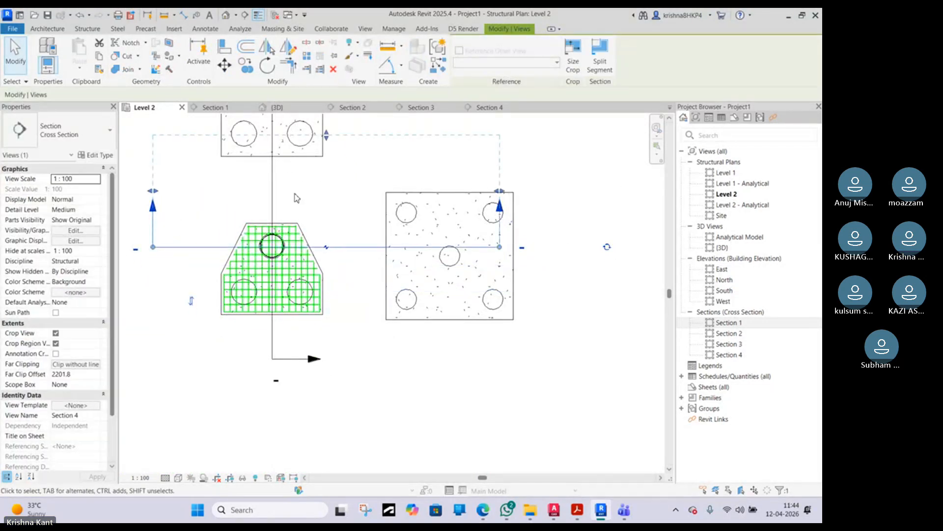
drag(327, 136, 330, 243)
- Open the Section 4 view and open the sketch of the pile's left vertical H12 bar for editing
double_click(153, 206)
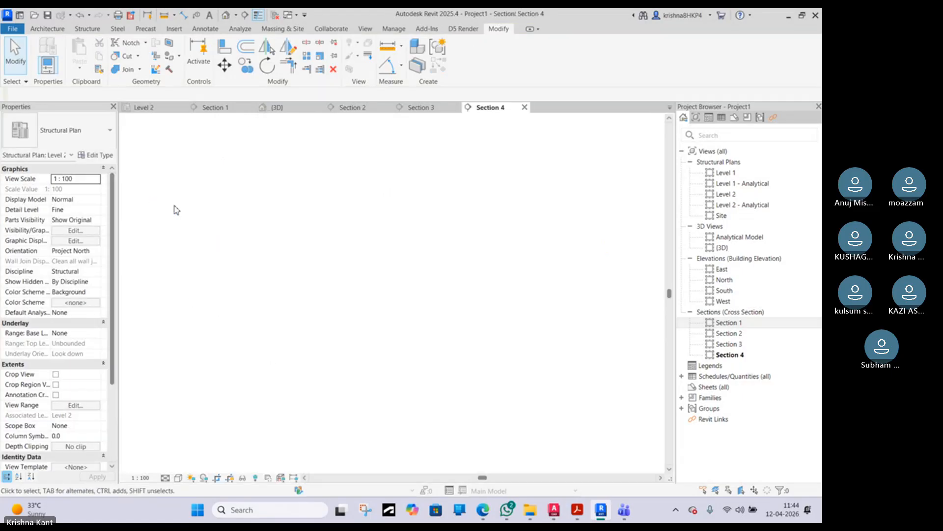
middle_drag(379, 303, 295, 280)
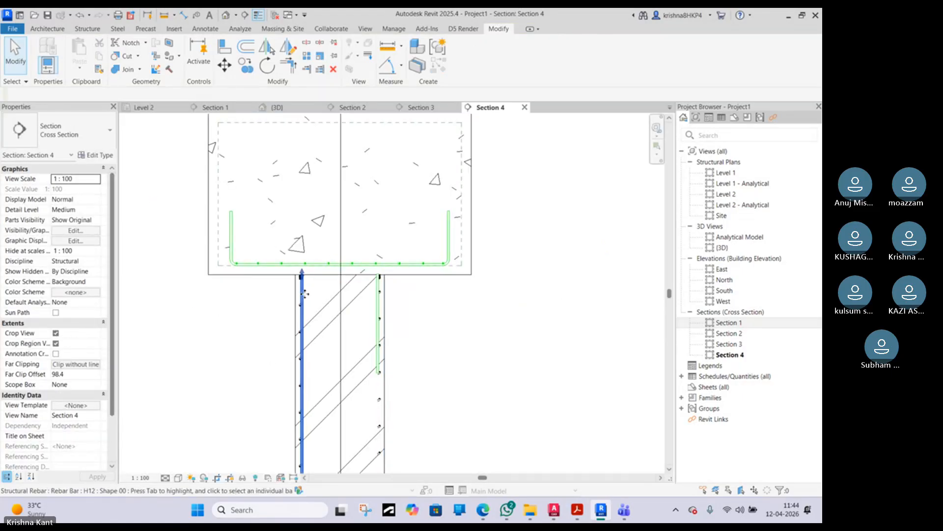
click(301, 287)
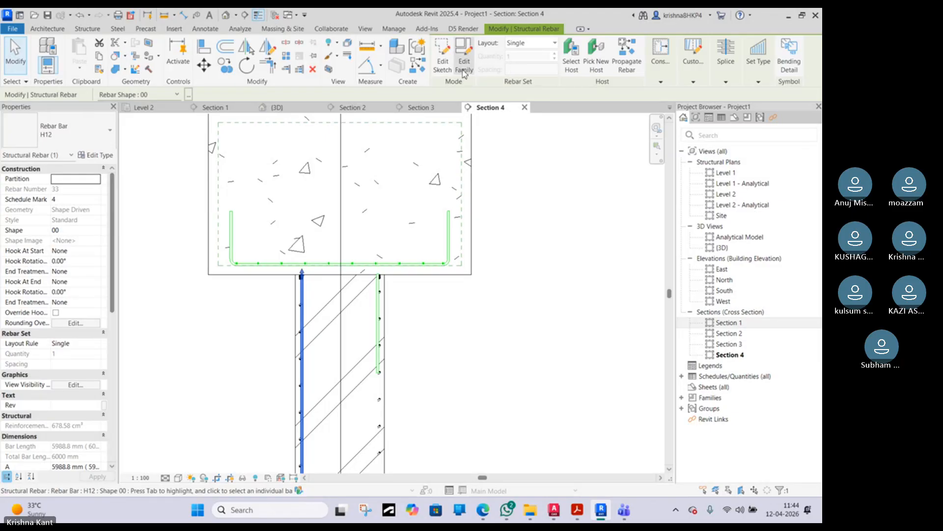
double_click(278, 260)
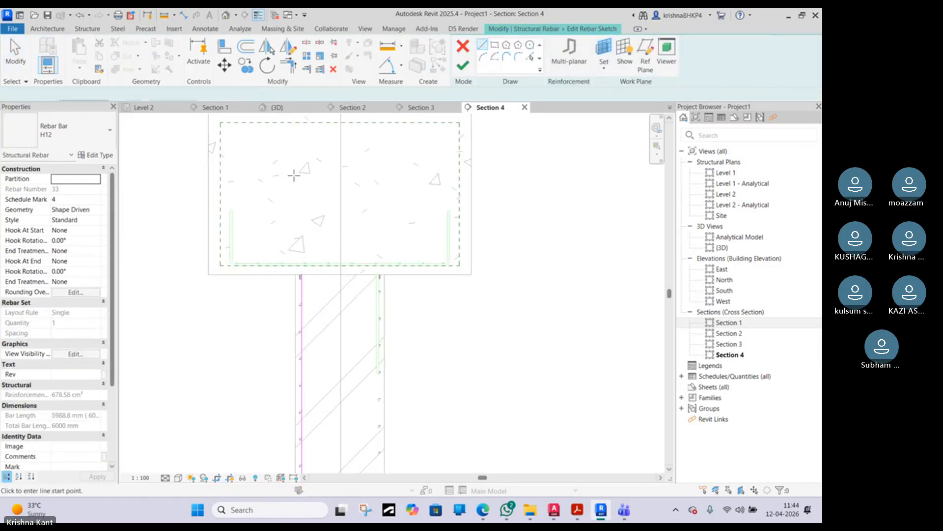
- Recheck the pile rebar diagram in the browser and sketch a horizontal line about 337 mm long inside the cap, ending above the left bar
click(483, 509)
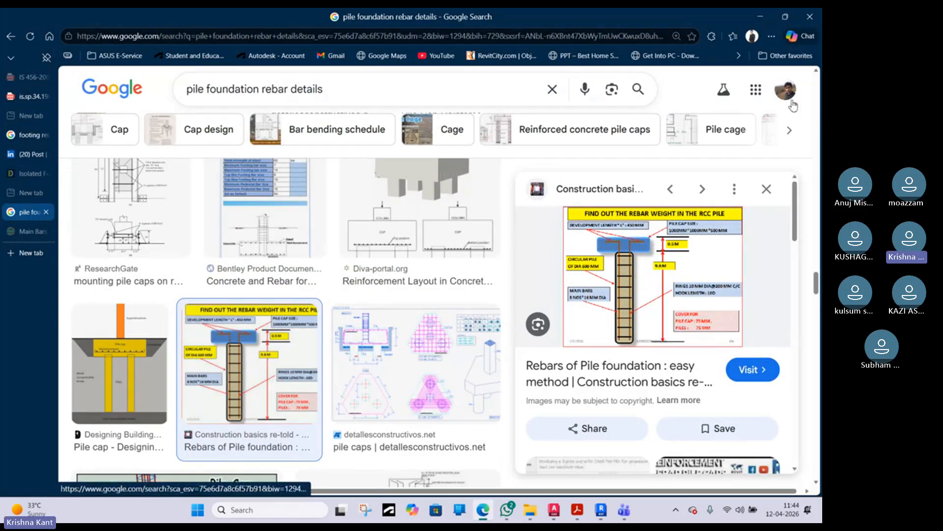
click(760, 19)
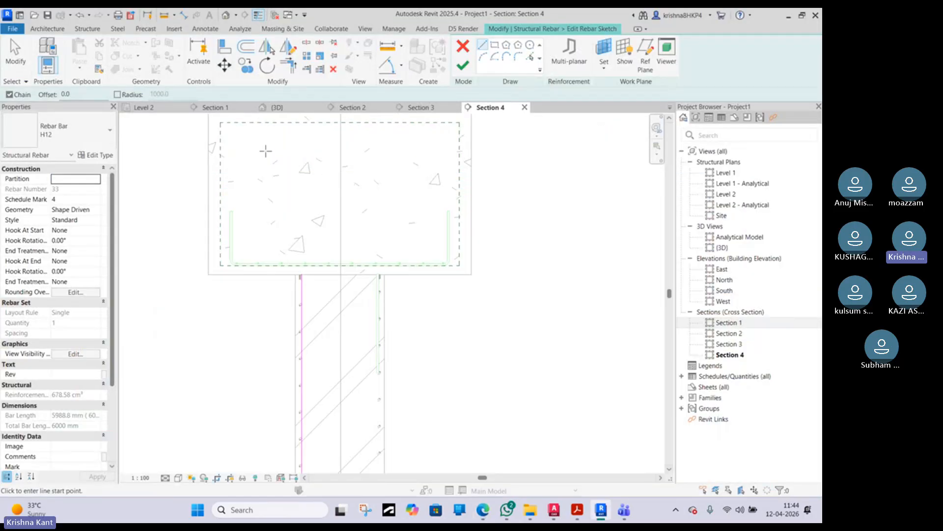
click(241, 159)
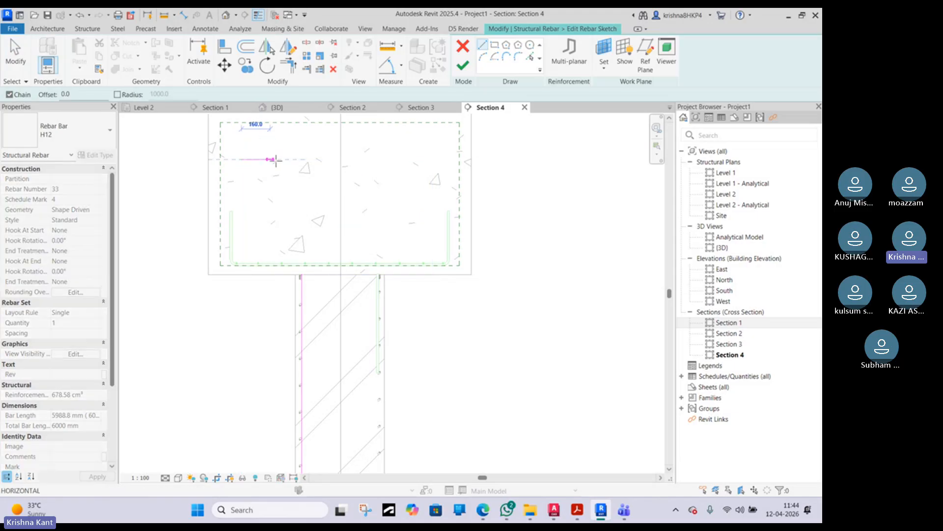
click(301, 159)
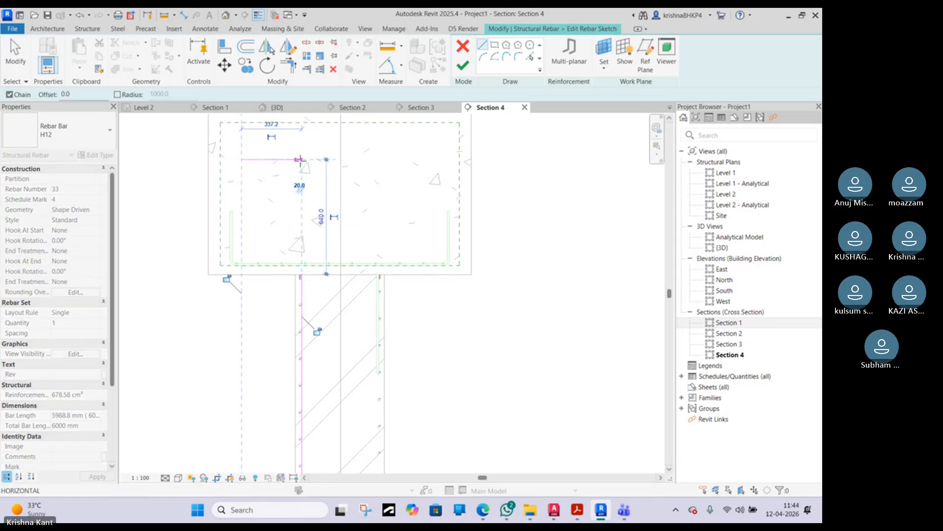
key(Escape)
key(Escape)
- Switch to the SP 34 handbook in the browser and examine how pile bars anchor in the two-pile and three-pile cap sections
click(483, 510)
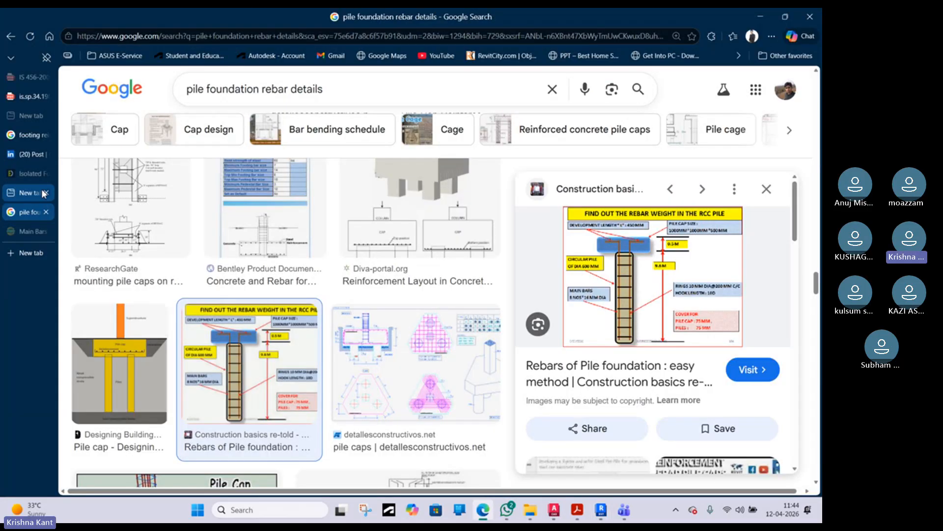
click(29, 134)
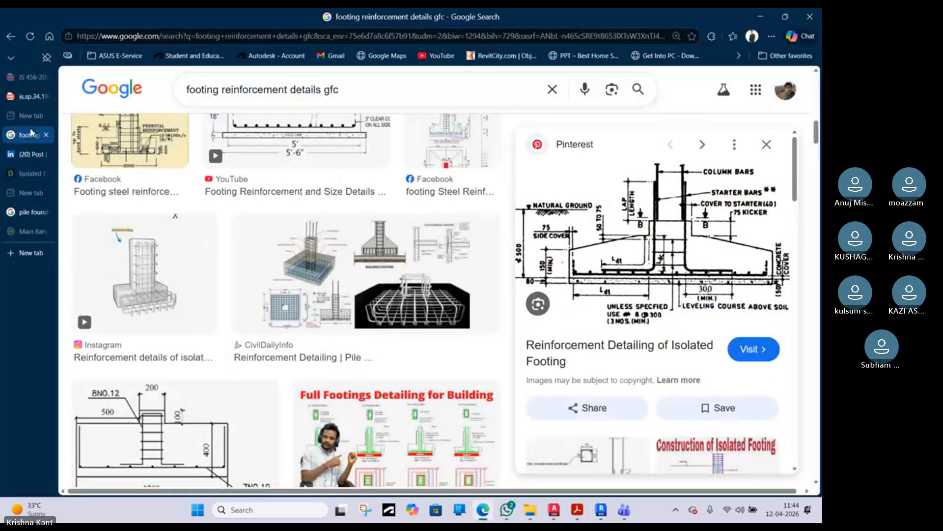
click(25, 97)
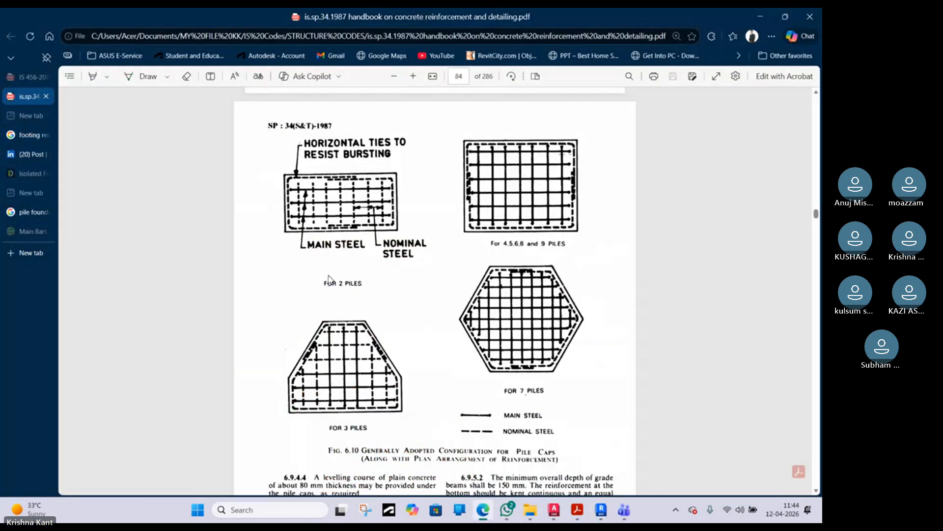
scroll(328, 278, down, 10)
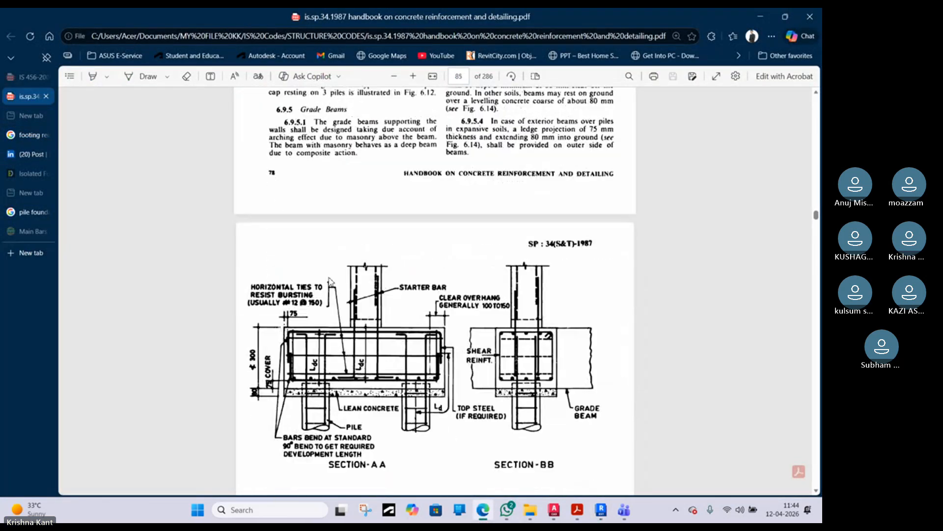
scroll(328, 281, down, 1)
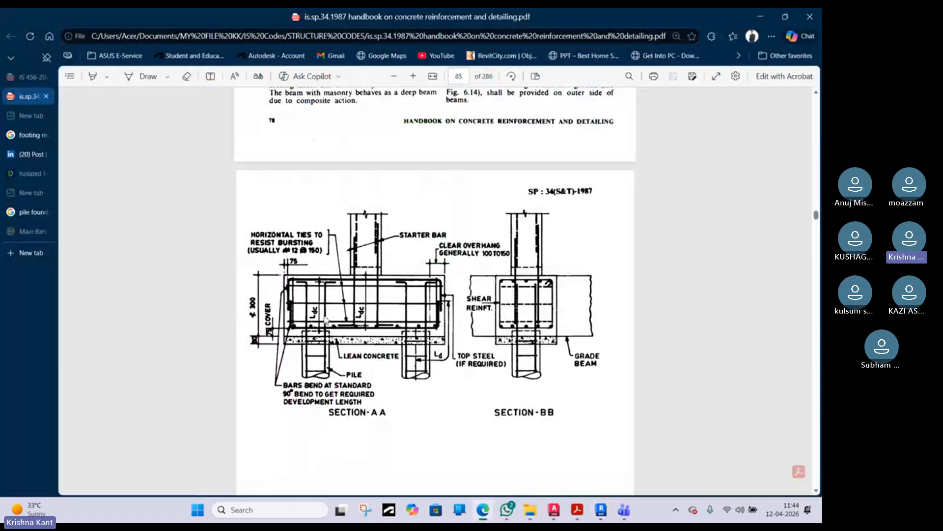
ctrl+scroll(323, 326, up, 2)
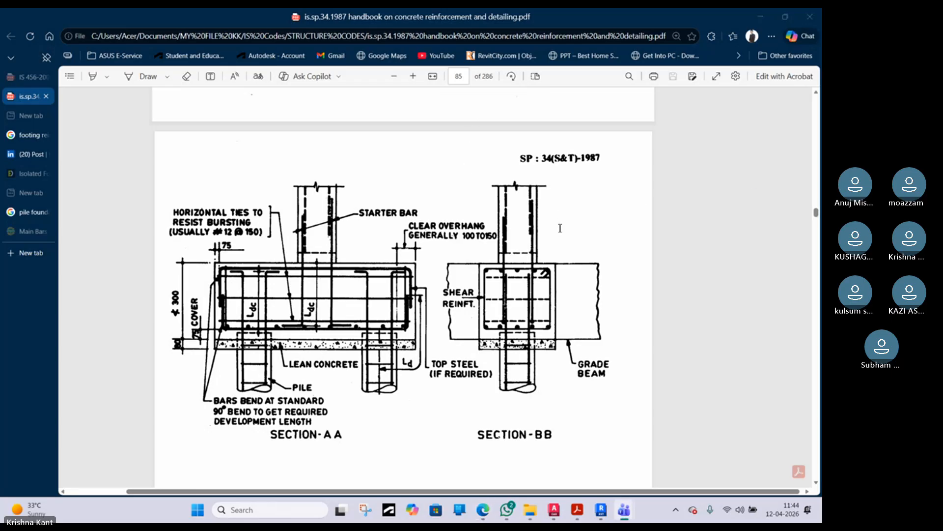
scroll(561, 228, up, 3)
scroll(560, 228, up, 3)
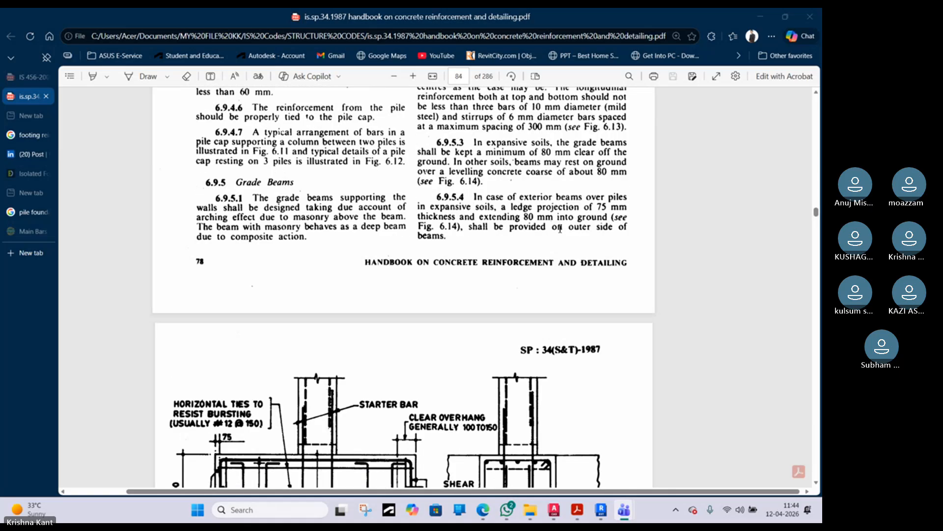
scroll(560, 229, down, 15)
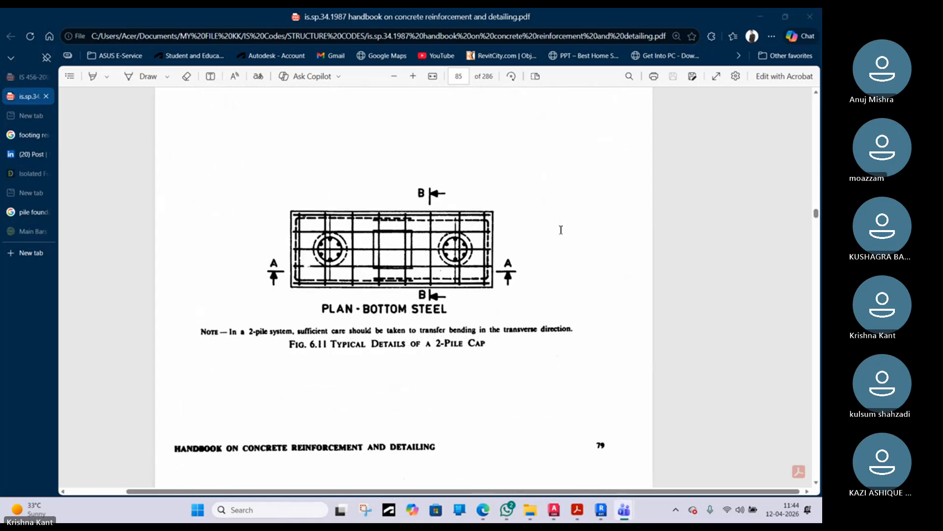
scroll(561, 230, down, 7)
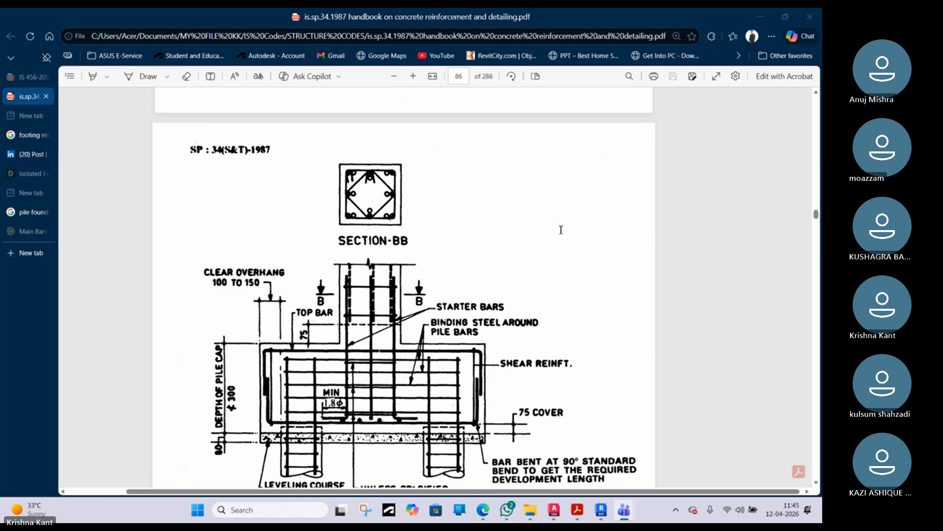
scroll(560, 230, down, 3)
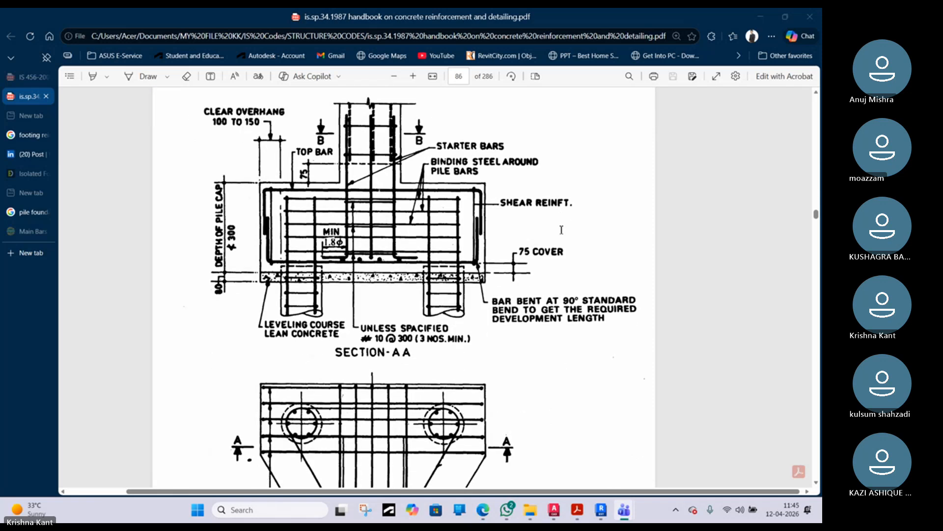
scroll(562, 230, up, 10)
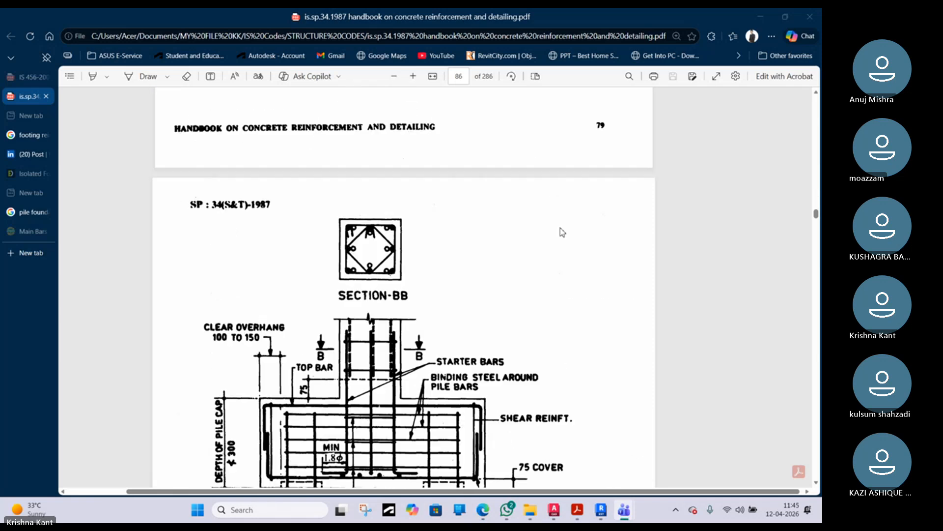
scroll(562, 232, up, 5)
scroll(563, 232, up, 3)
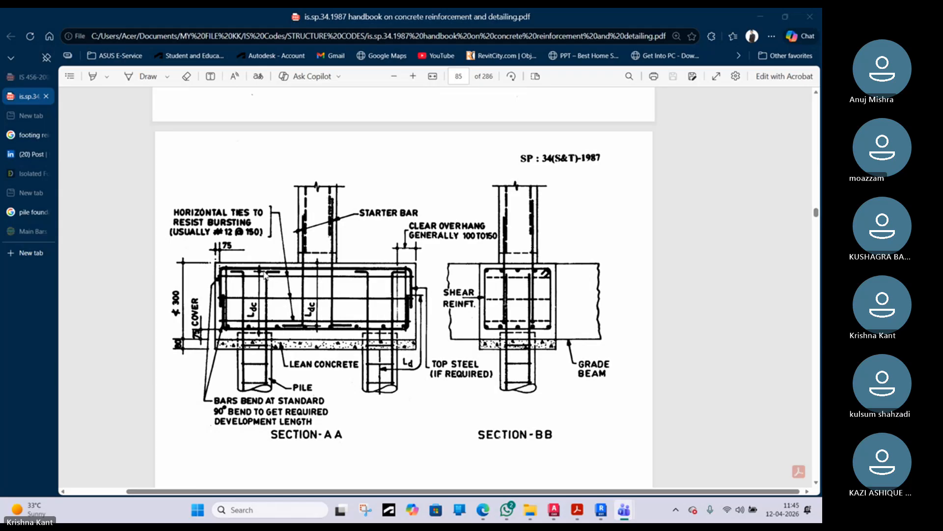
- Look through the handbook's pile and pile cap reinforcement clauses and re-examine Section A-A of the two-pile cap for the bar bends
scroll(264, 273, up, 7)
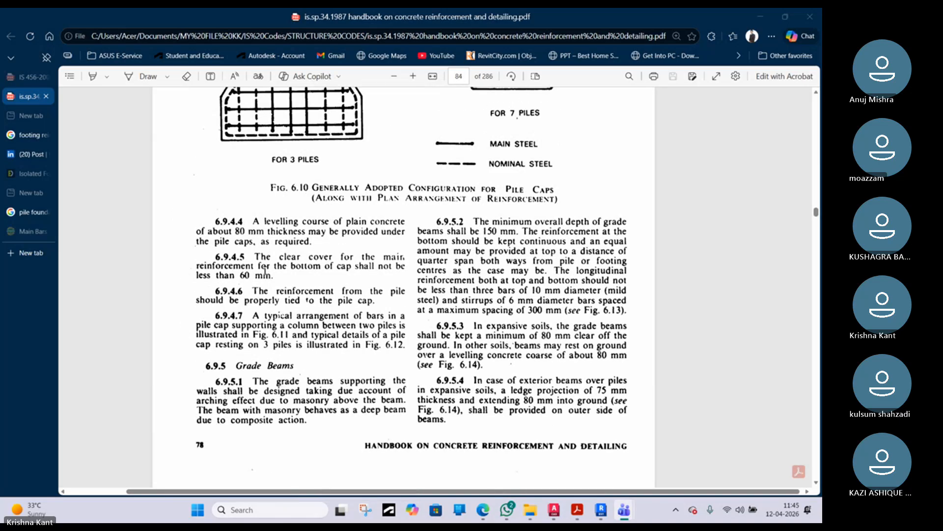
scroll(264, 273, up, 9)
scroll(265, 273, up, 9)
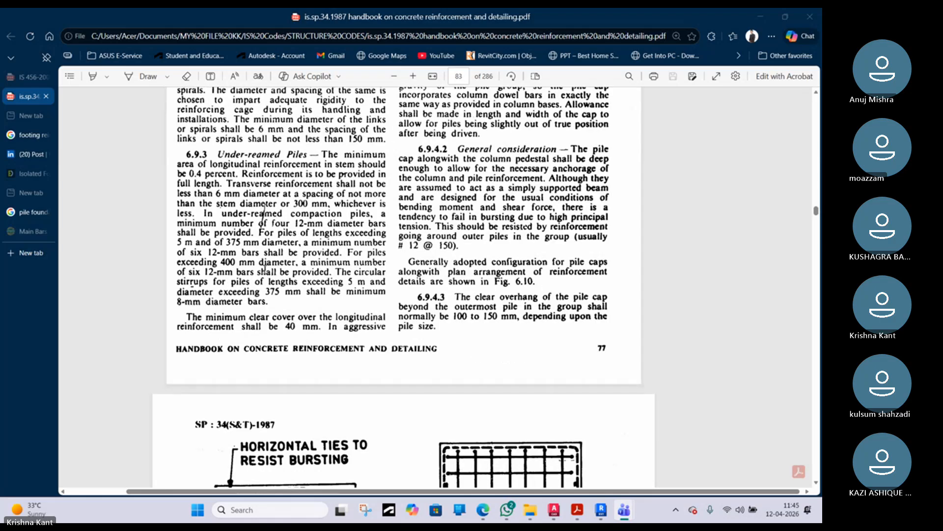
scroll(264, 270, up, 7)
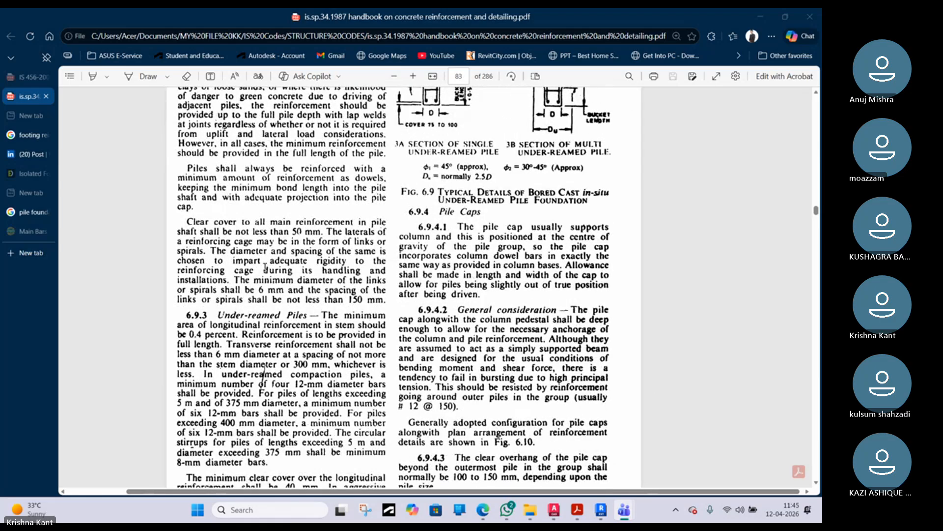
scroll(266, 268, up, 11)
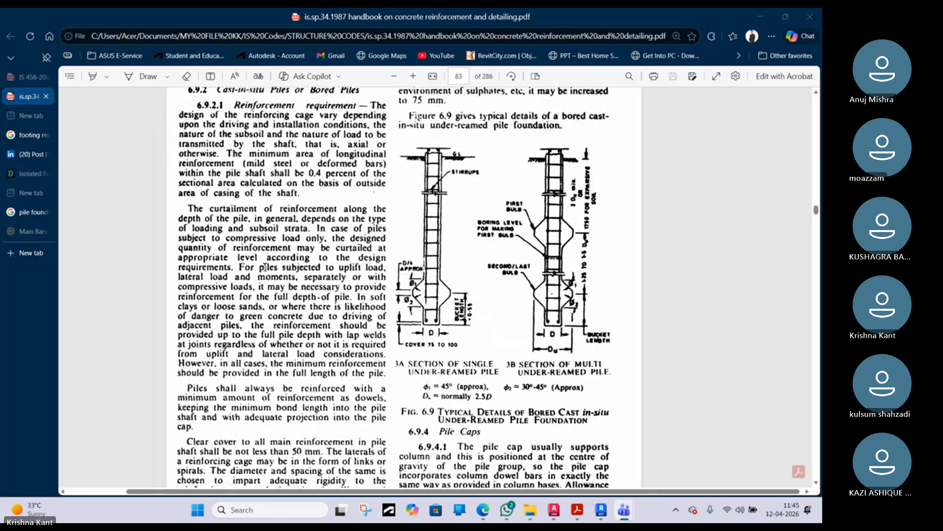
scroll(266, 266, up, 15)
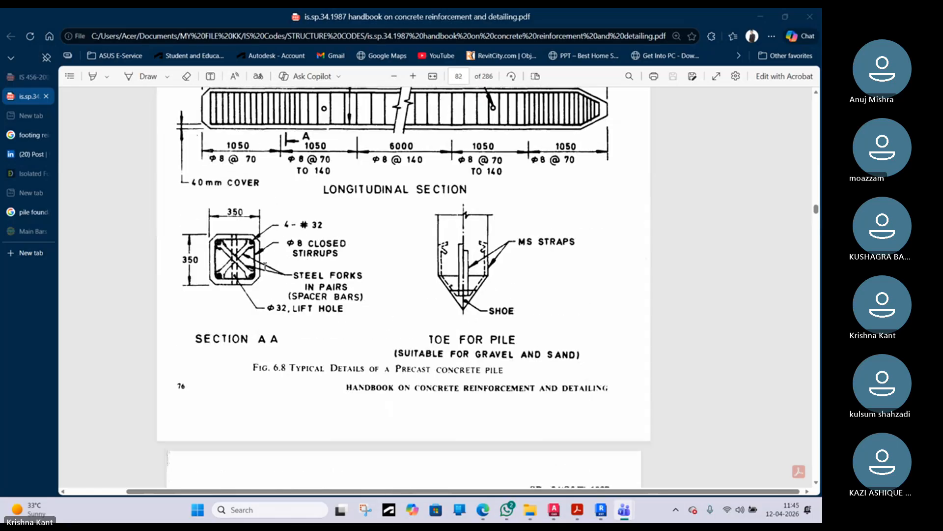
scroll(265, 269, up, 20)
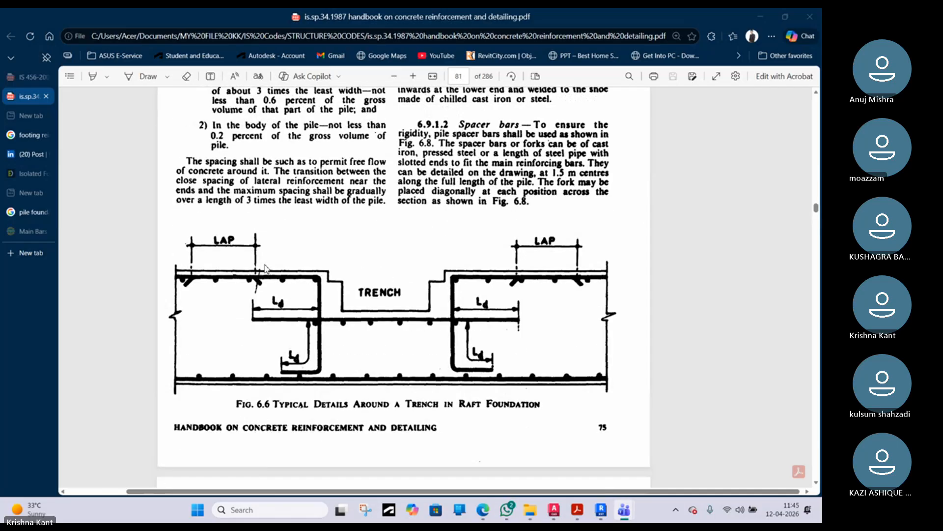
scroll(265, 267, up, 11)
scroll(266, 268, up, 12)
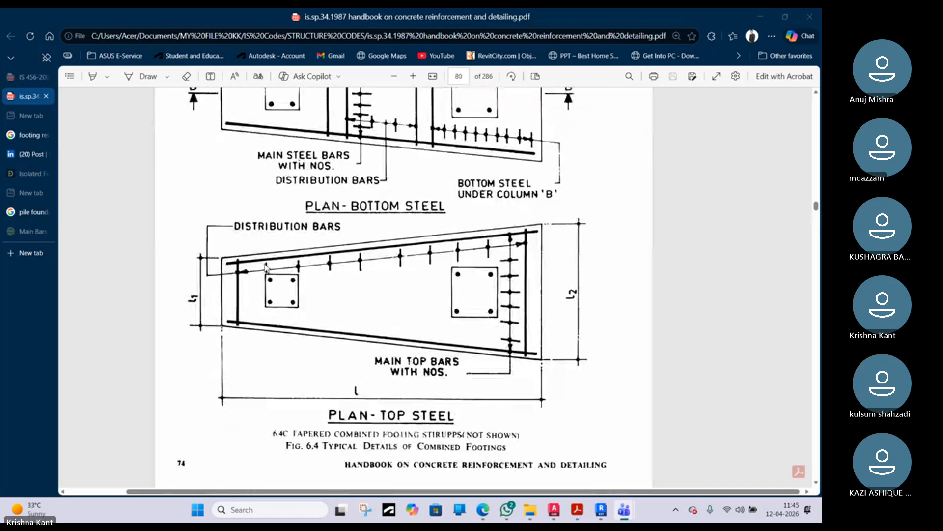
scroll(265, 266, down, 20)
scroll(265, 269, down, 20)
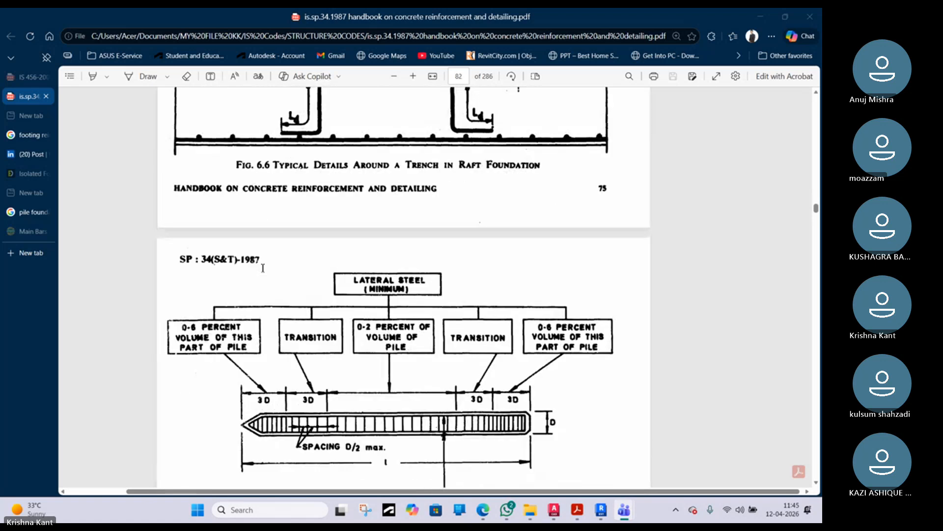
scroll(271, 268, down, 20)
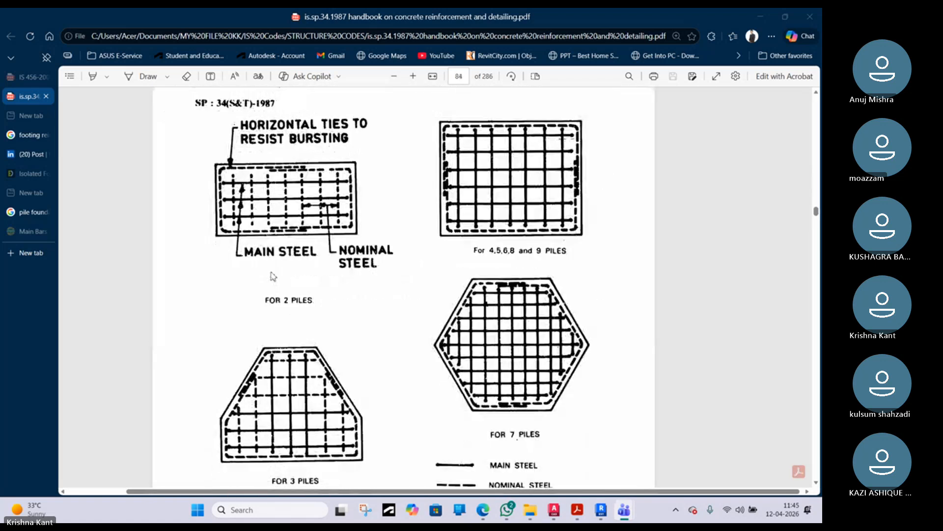
scroll(271, 267, down, 5)
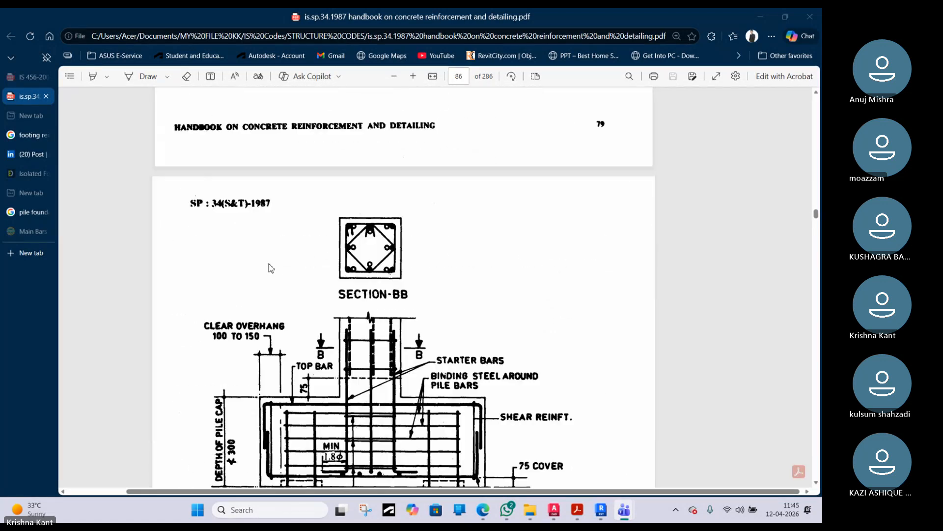
scroll(270, 268, down, 5)
scroll(271, 267, up, 15)
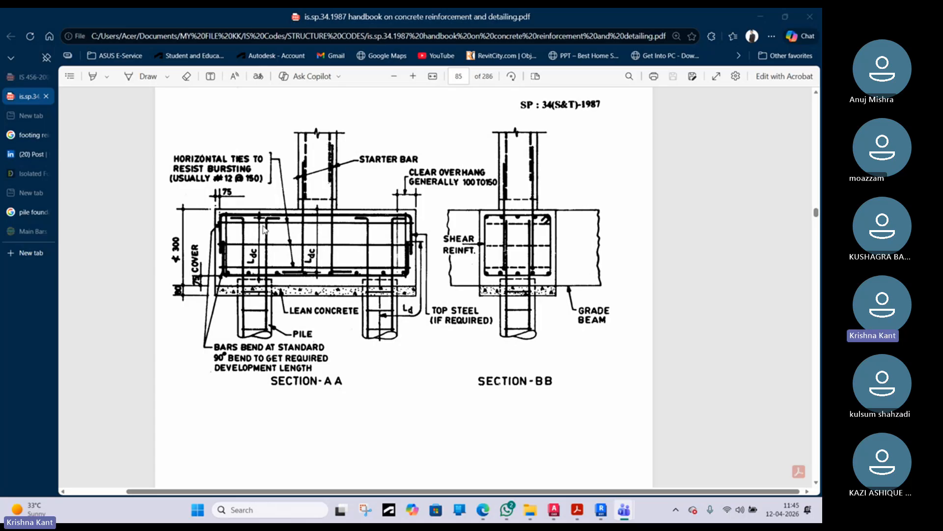
- Back in Revit, raise the horizontal sketch line to about 780 mm above the cap's underside and trim it to a corner with the vertical bar line
click(769, 19)
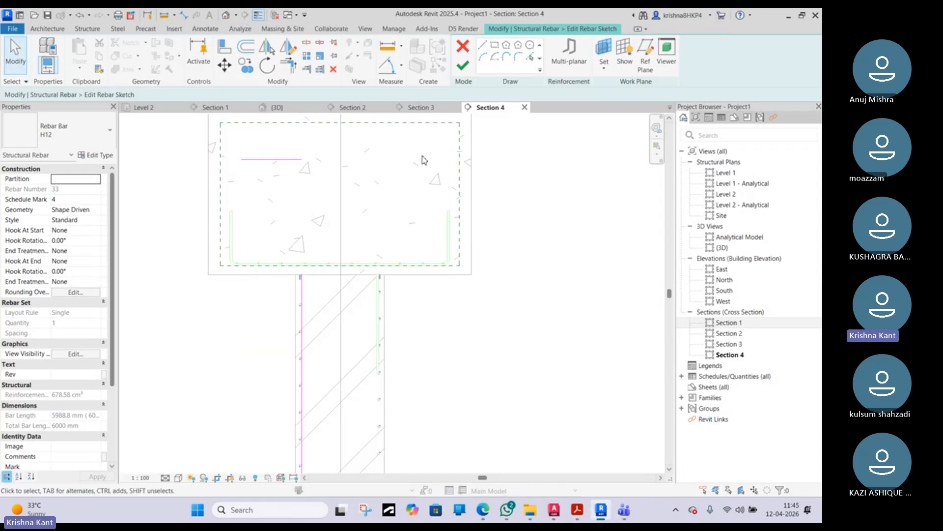
click(249, 159)
middle_drag(259, 172, 263, 221)
drag(259, 207, 263, 182)
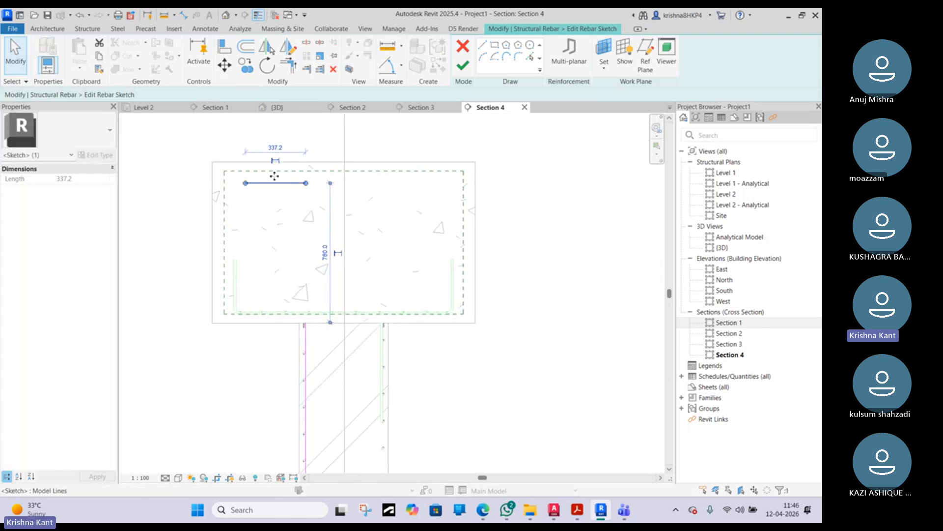
click(361, 250)
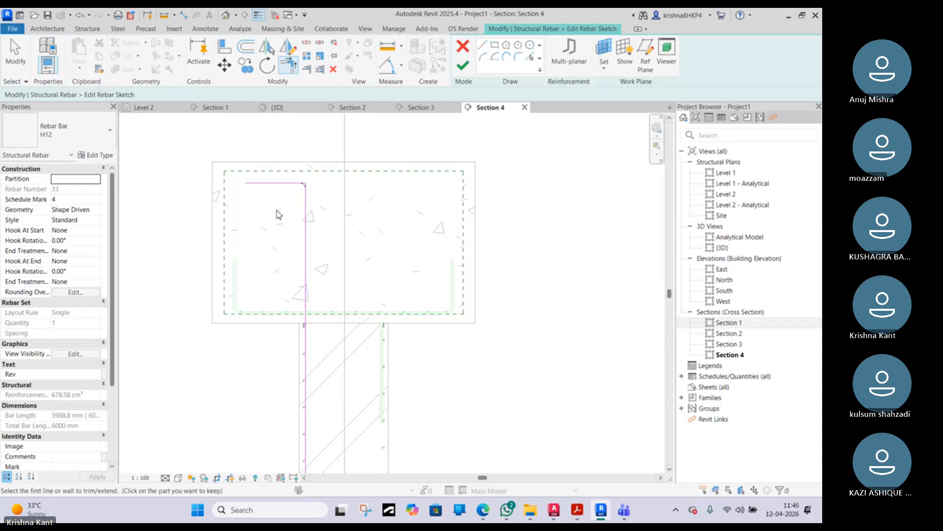
- Set the horizontal sketch line inside the cap to 400 mm long and finish the rebar sketch
click(270, 183)
click(275, 148)
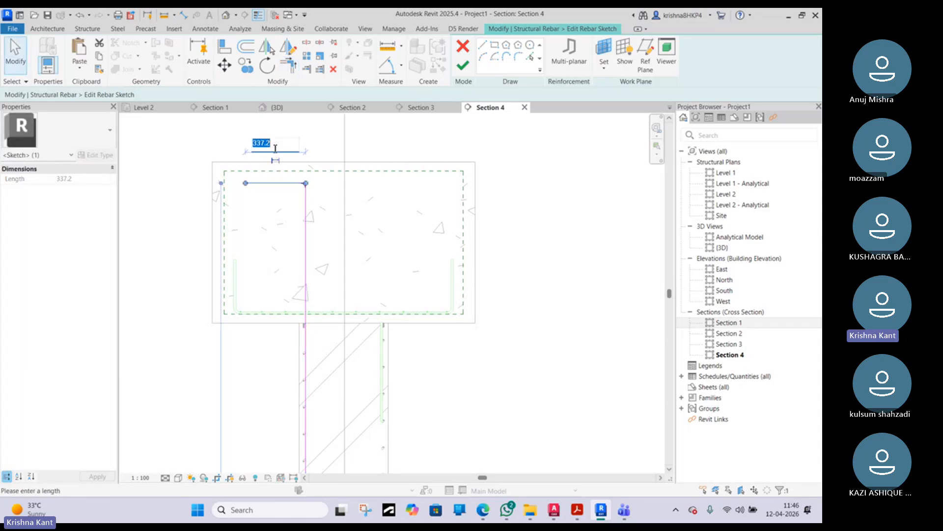
text(400)
key(Return)
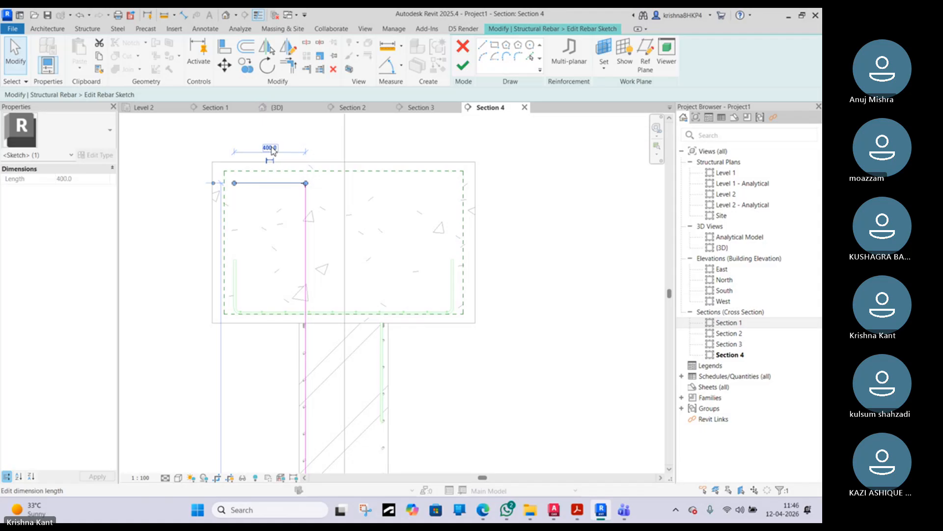
click(272, 151)
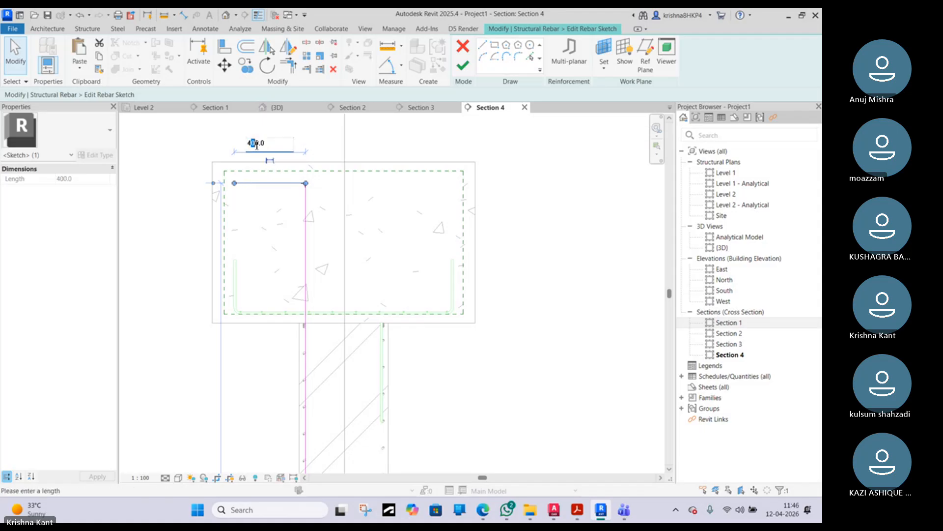
key(Escape)
key(Escape)
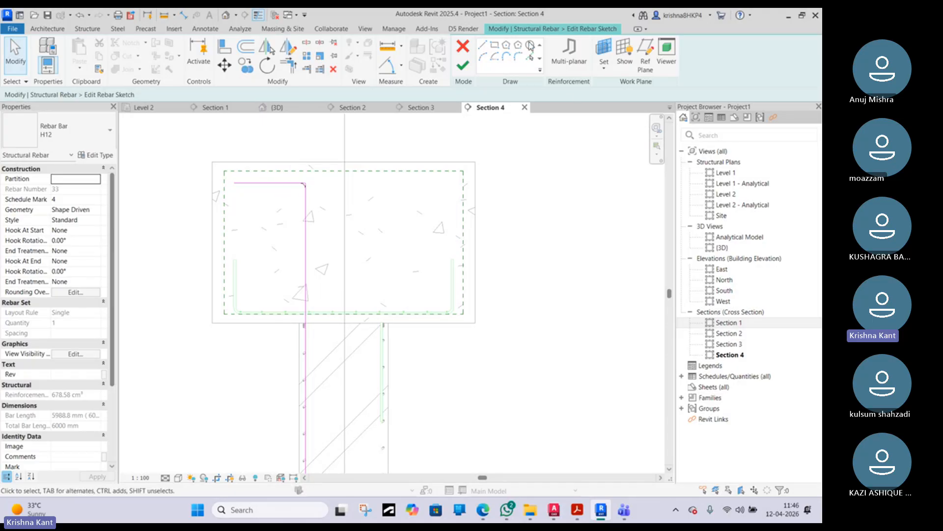
click(462, 67)
click(496, 167)
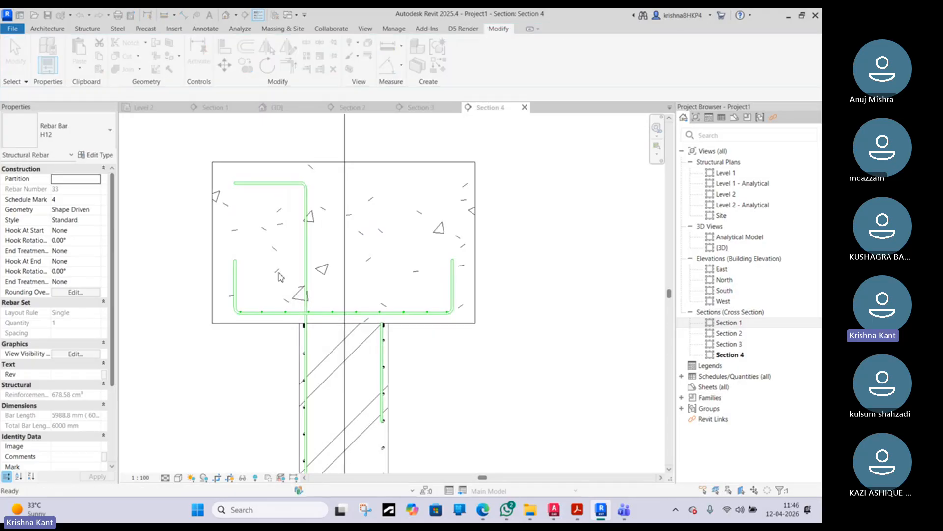
- Delete the short straight vertical bar opposite the bent bar in the pile section
click(310, 256)
mouse_move(337, 340)
middle_down()
mouse_move(313, 270)
mouse_move(289, 341)
middle_up()
click(251, 281)
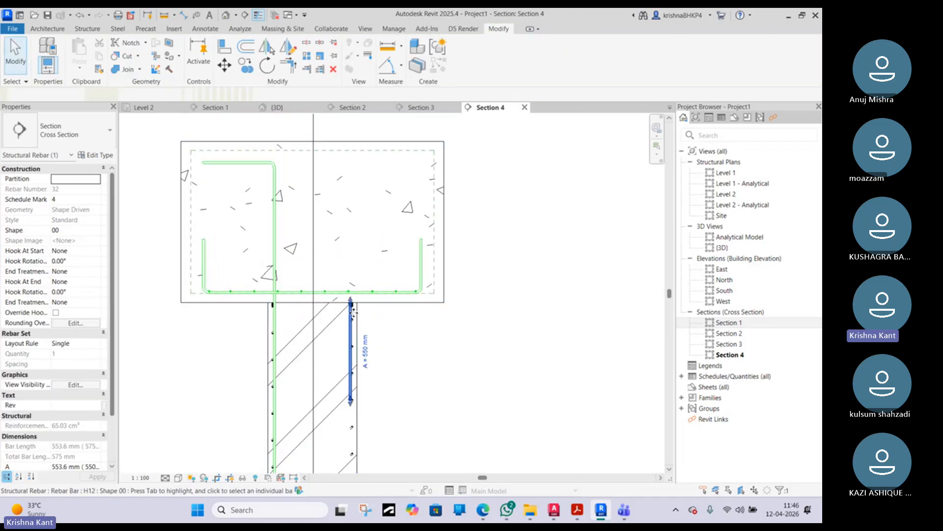
key(Escape)
- Mirror a copy of the bent bar across the pile's vertical centreline
click(276, 238)
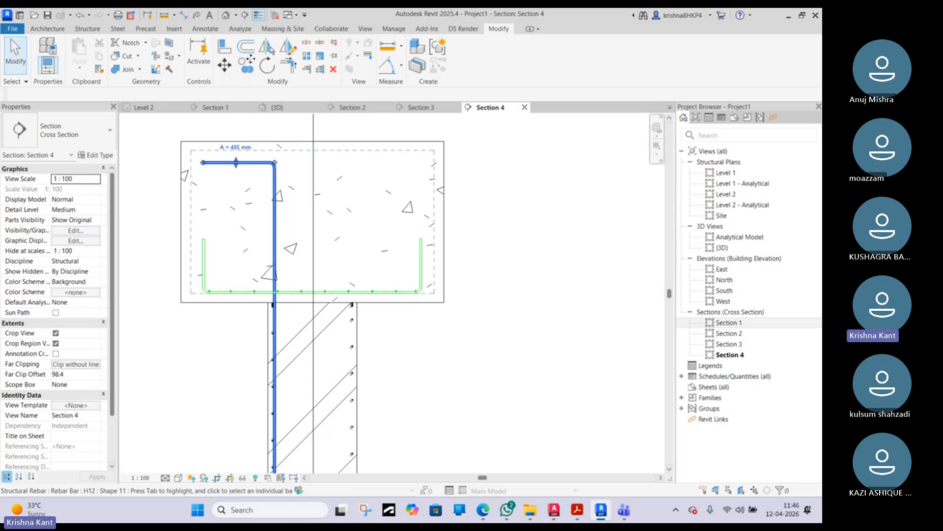
click(272, 49)
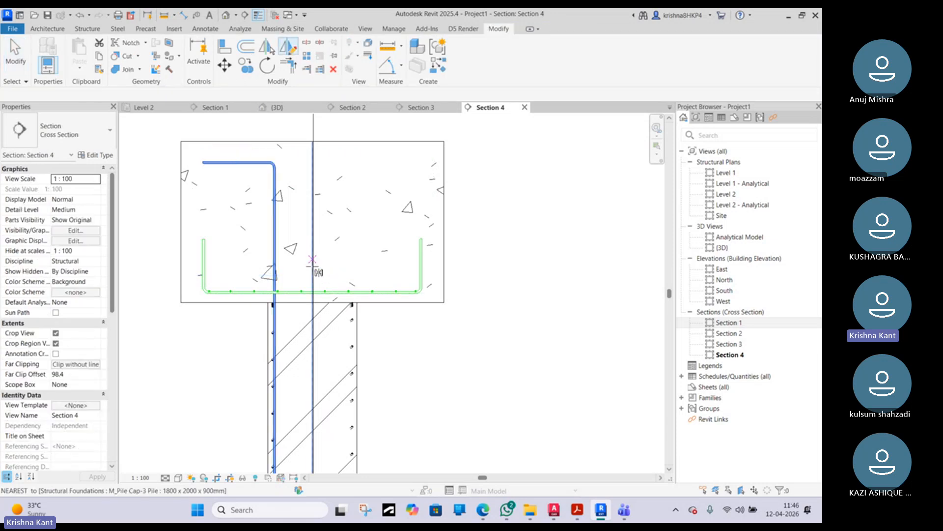
click(316, 309)
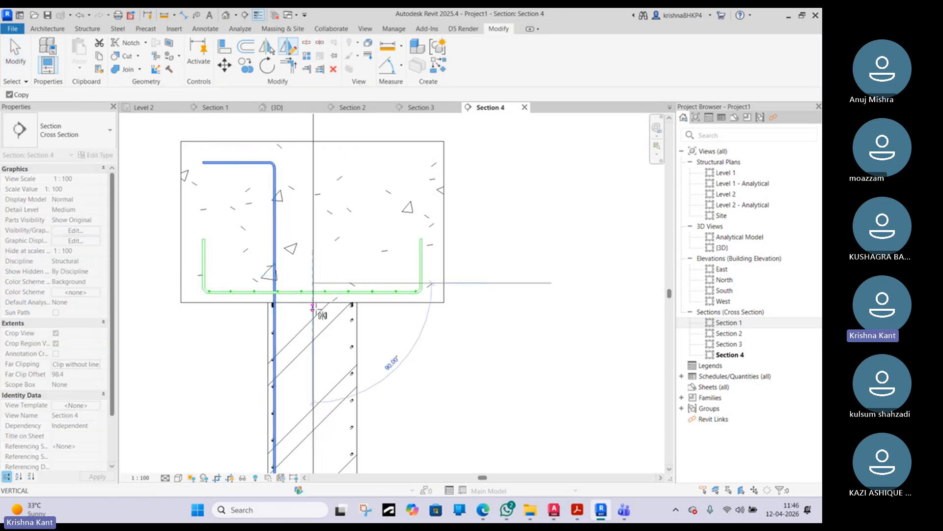
click(313, 177)
key(Escape)
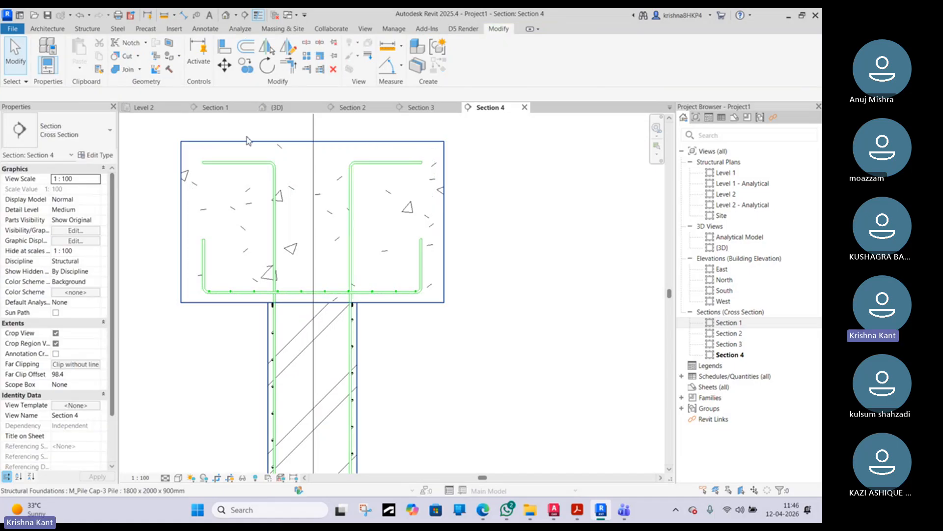
- In the Level 2 plan, delete the six remaining straight H12 bars inside the three-pile cap's upper pile
click(272, 199)
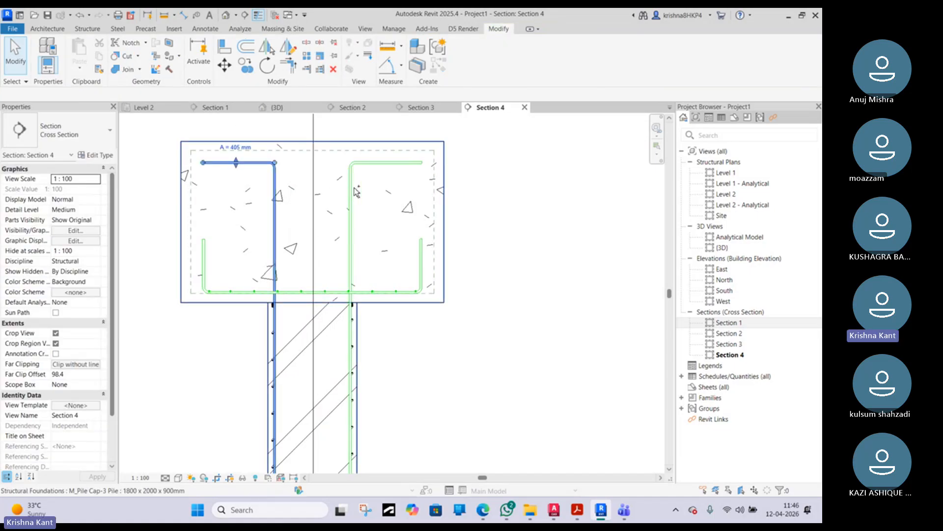
ctrl+click(354, 190)
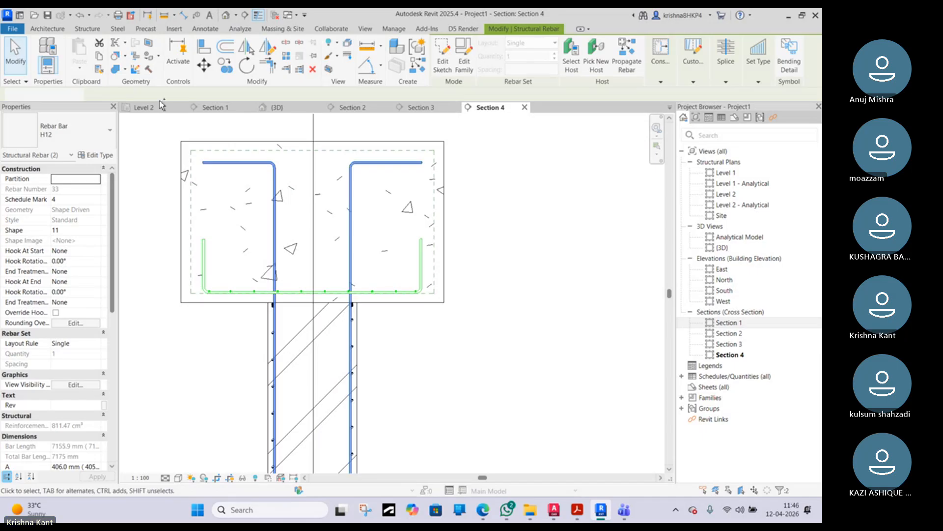
click(142, 107)
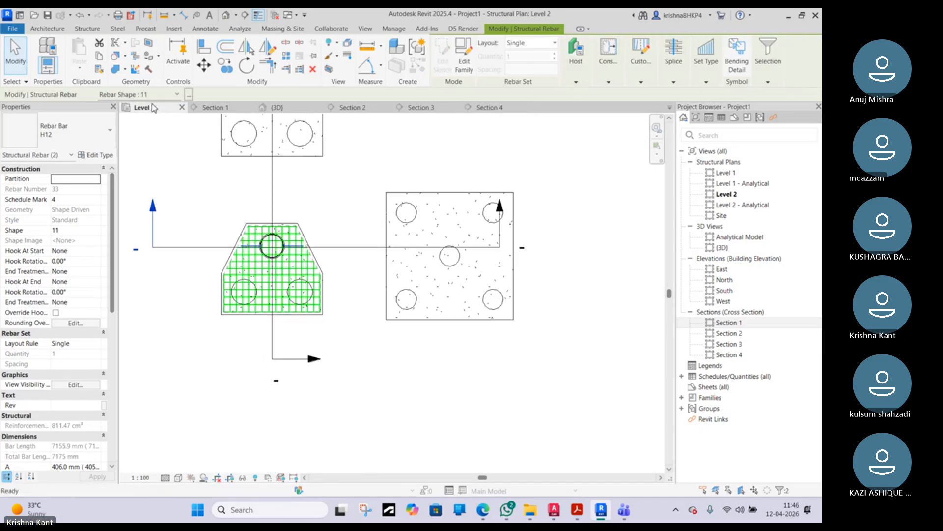
scroll(270, 239, up, 7)
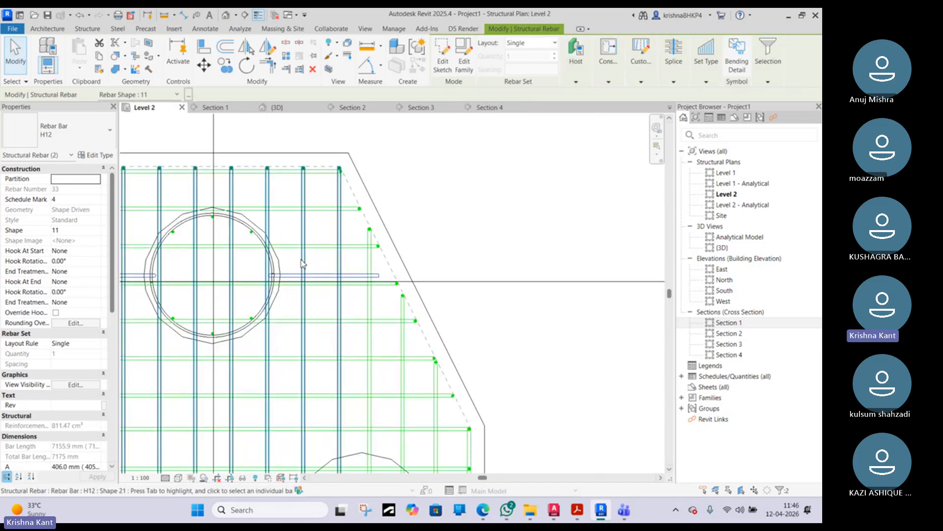
key(Escape)
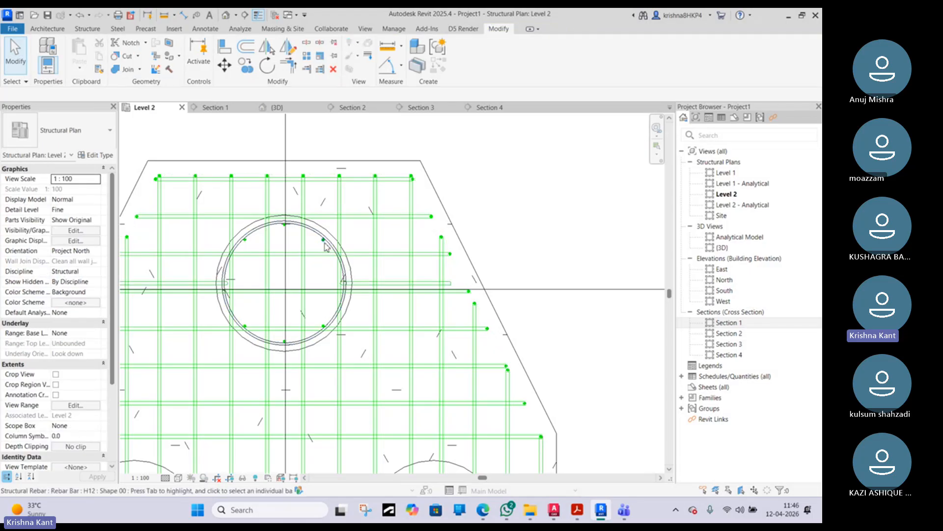
click(300, 242)
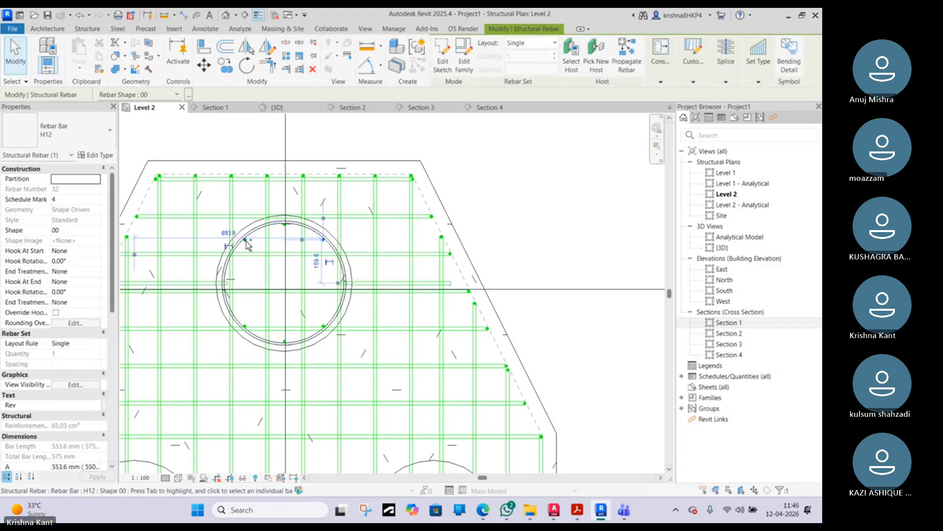
ctrl+click(248, 329)
ctrl+click(248, 329)
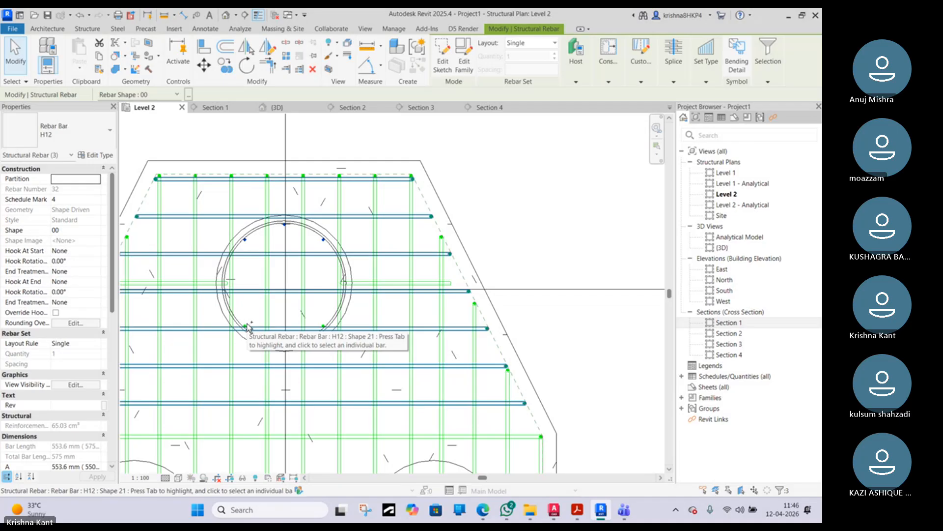
ctrl+click(285, 340)
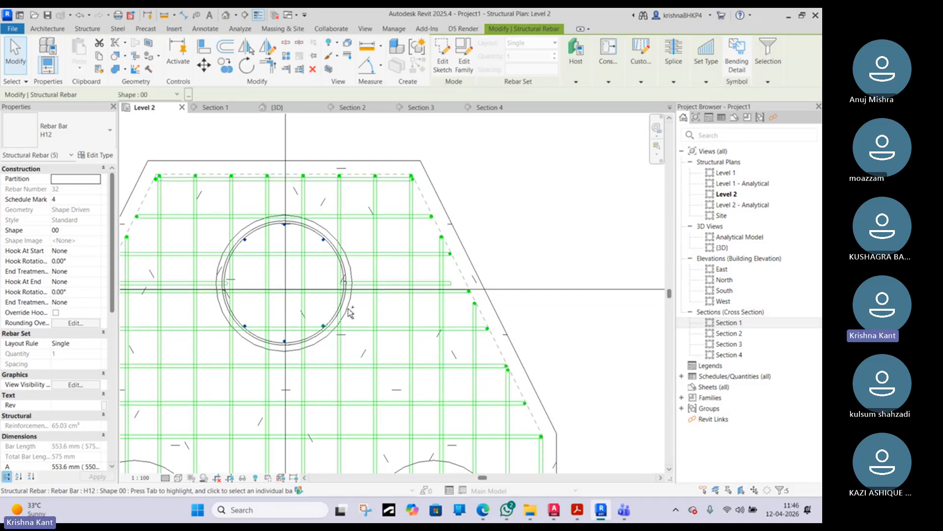
key(Escape)
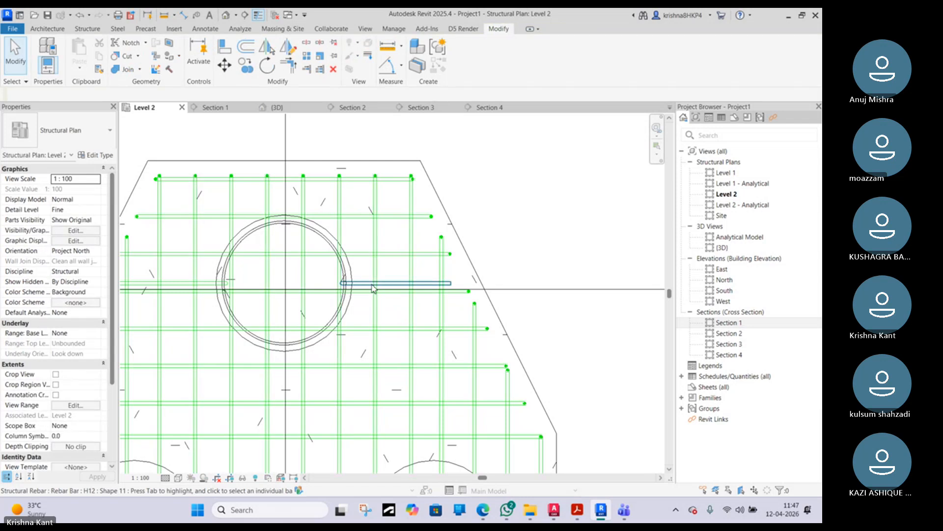
- Try to rotate copies of the two bent bars by 45' about the pile's centre, and undo the rotation
click(373, 288)
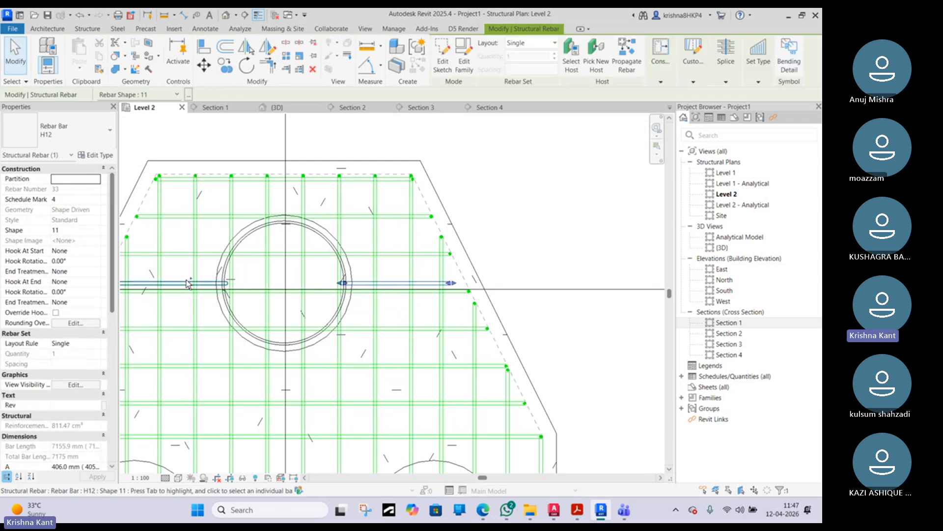
ctrl+click(189, 283)
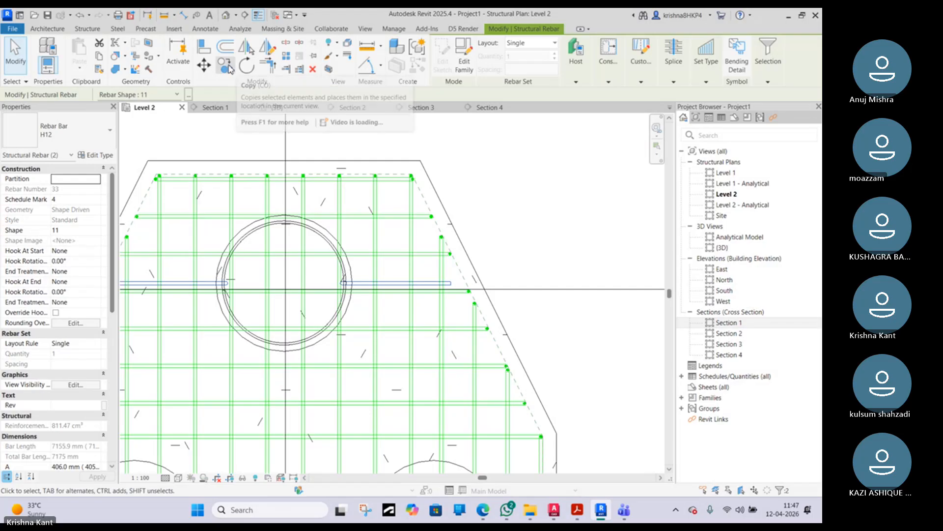
click(247, 65)
click(44, 94)
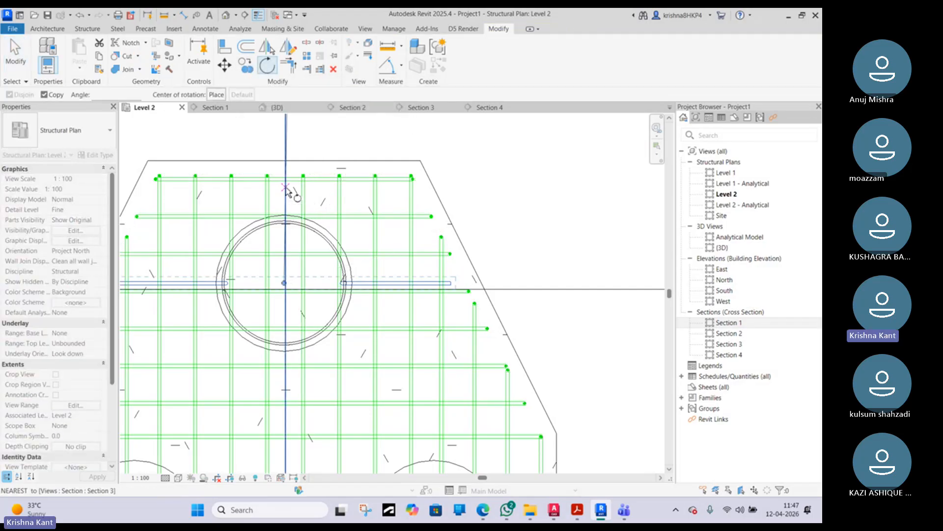
click(286, 190)
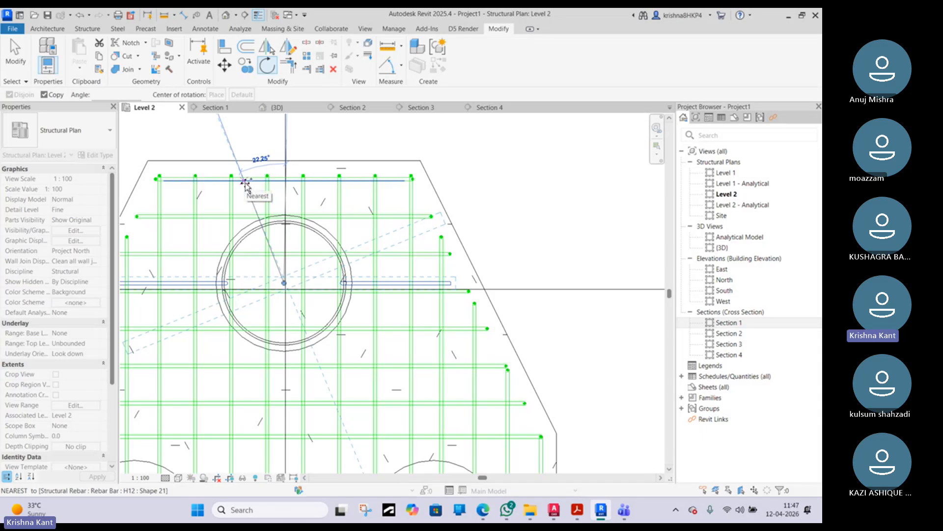
text(45)
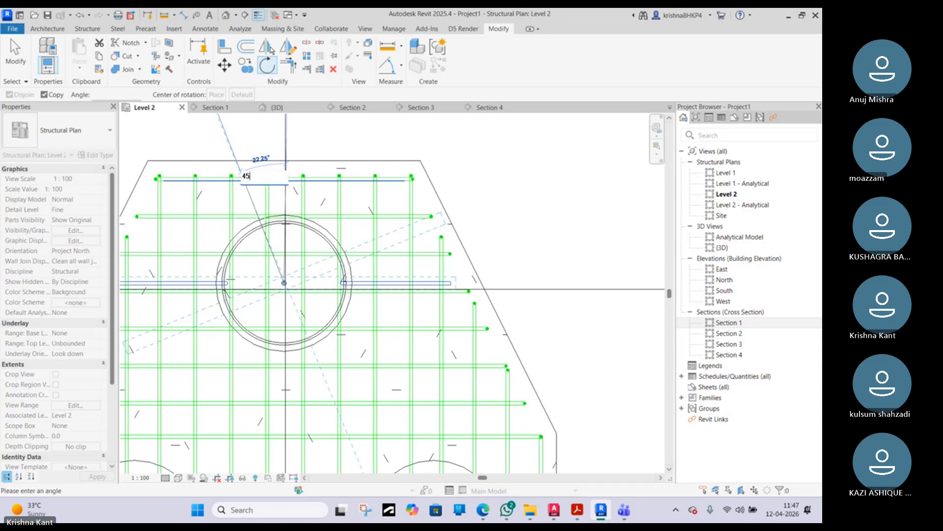
key(Return)
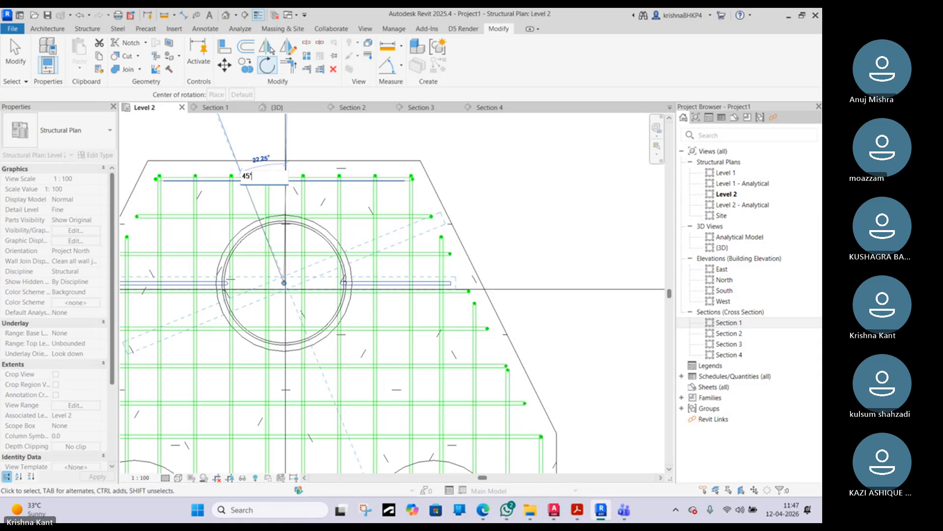
click(364, 293)
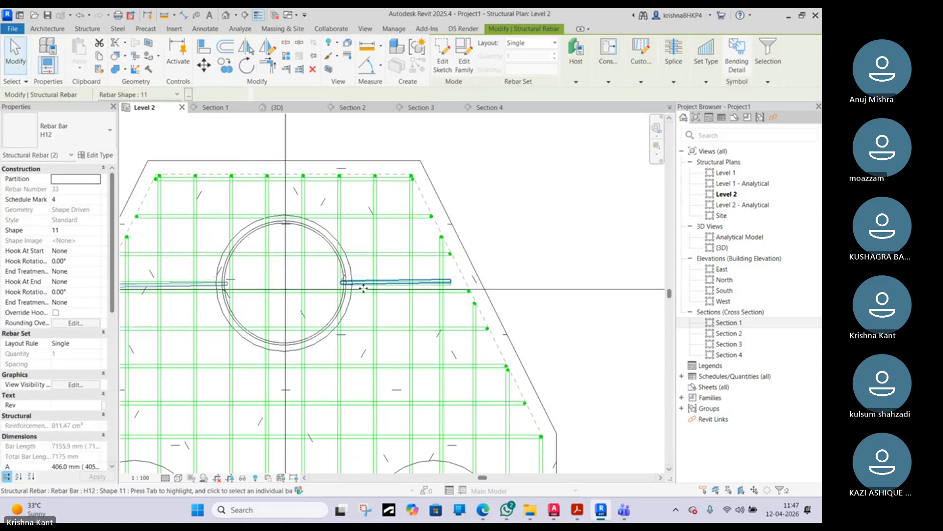
key(ctrl+z)
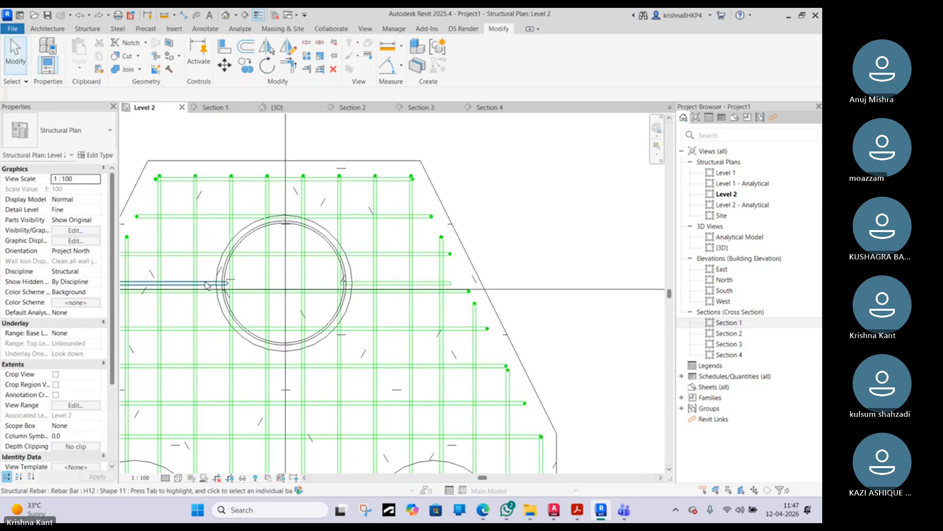
- Rotate copies of the two horizontal bent bars by 45° about the pile's centre
click(373, 283)
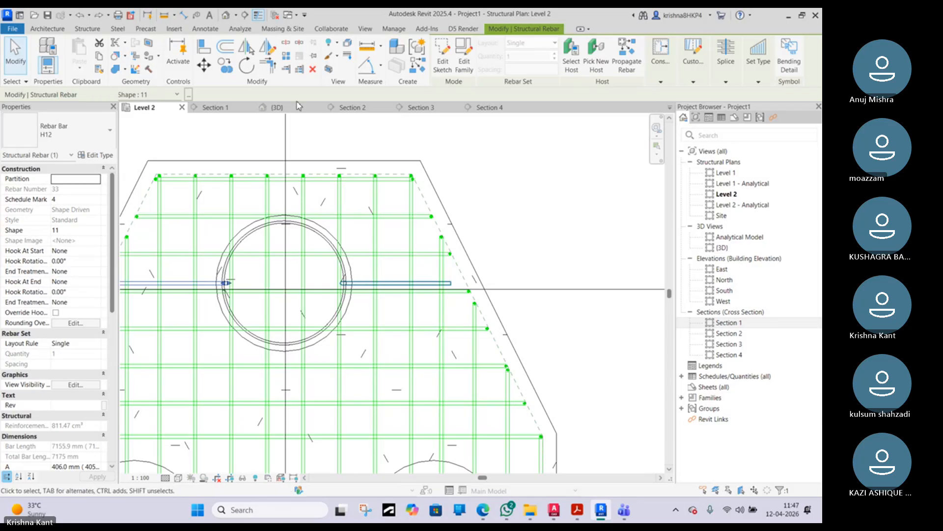
click(229, 67)
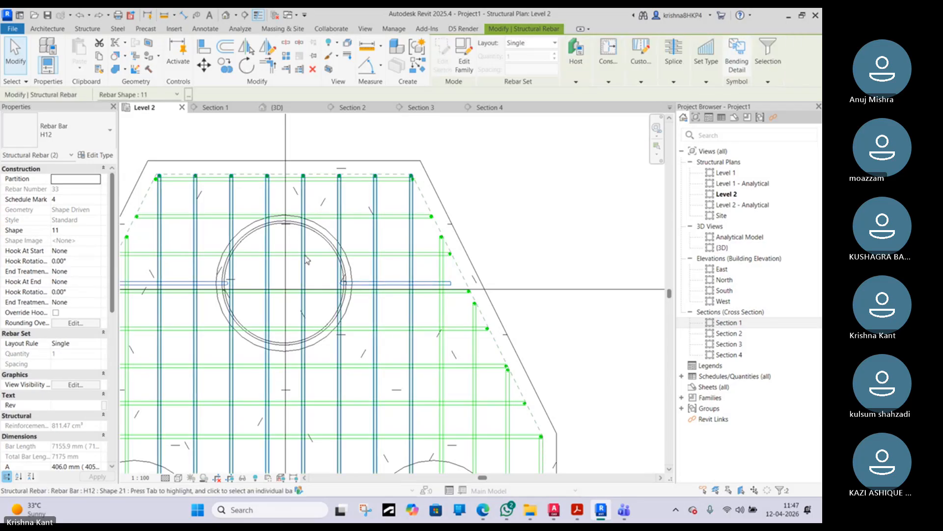
click(247, 67)
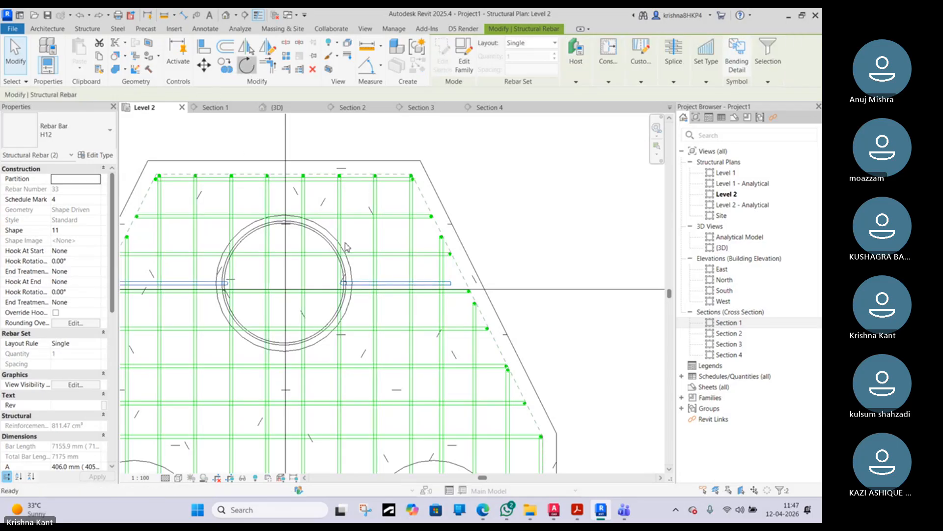
click(345, 227)
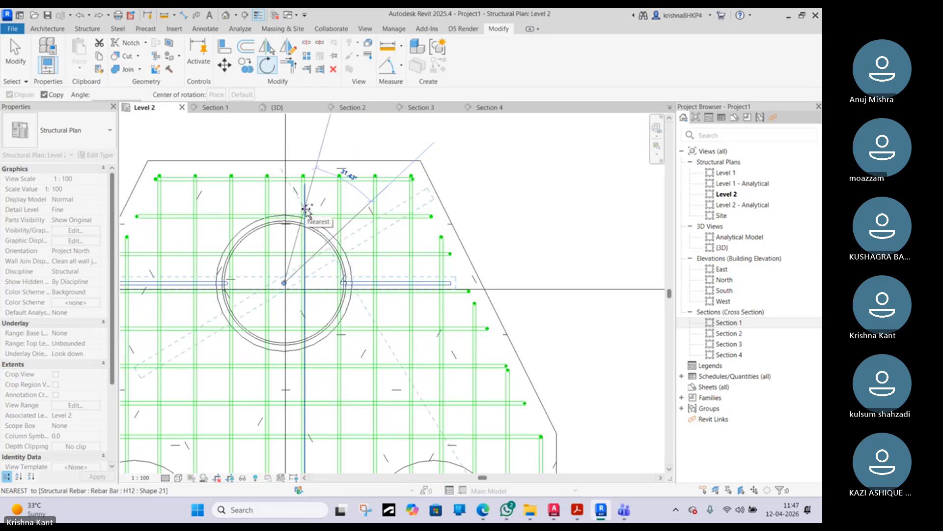
text(45)
key(Return)
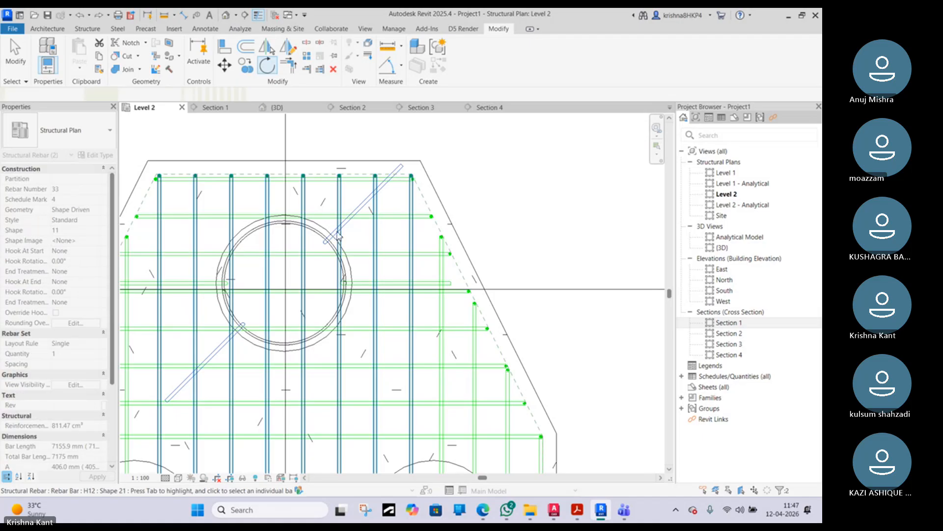
key(Escape)
key(Escape)
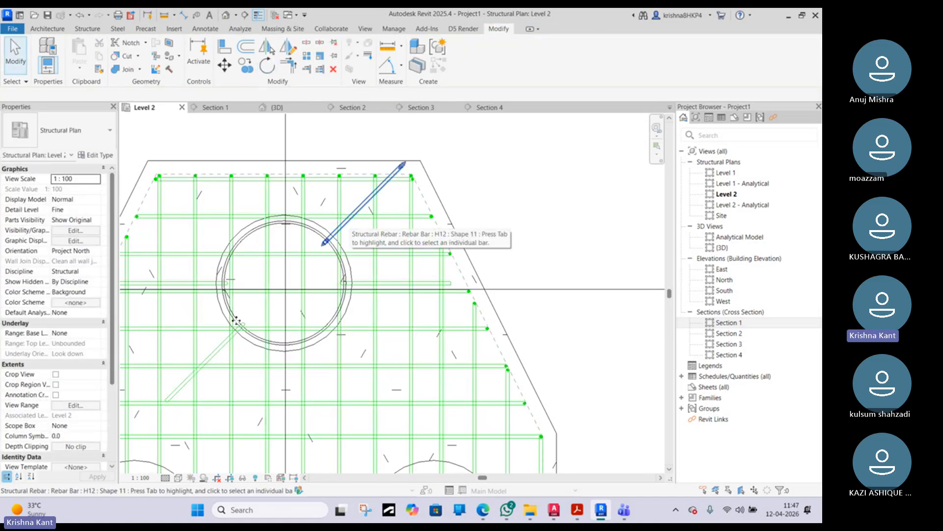
- Rotate copies of the two diagonal bent bars by 45° about the upper pile's centre
click(351, 225)
ctrl+click(223, 343)
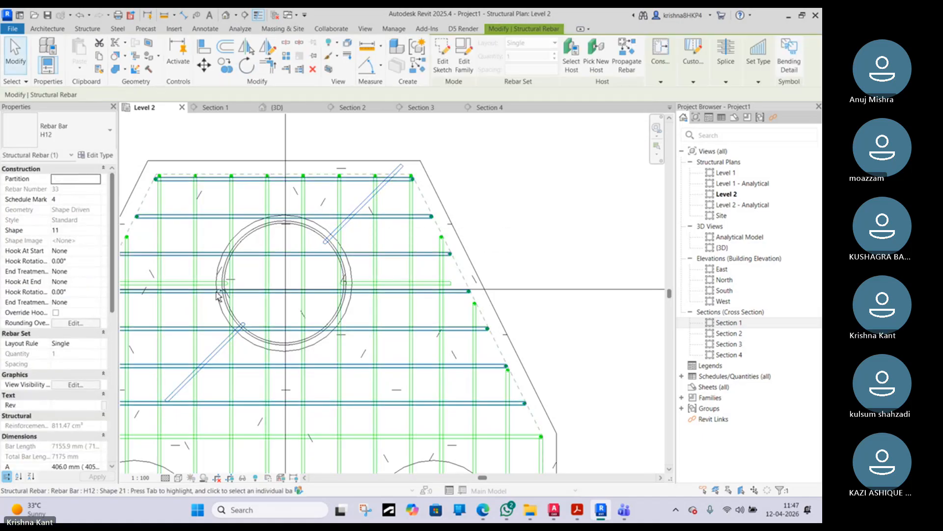
click(246, 65)
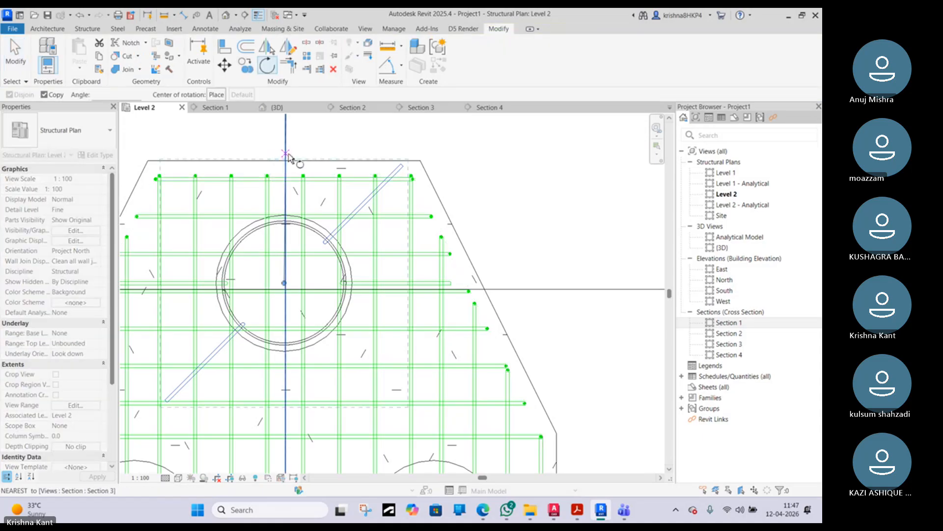
click(290, 158)
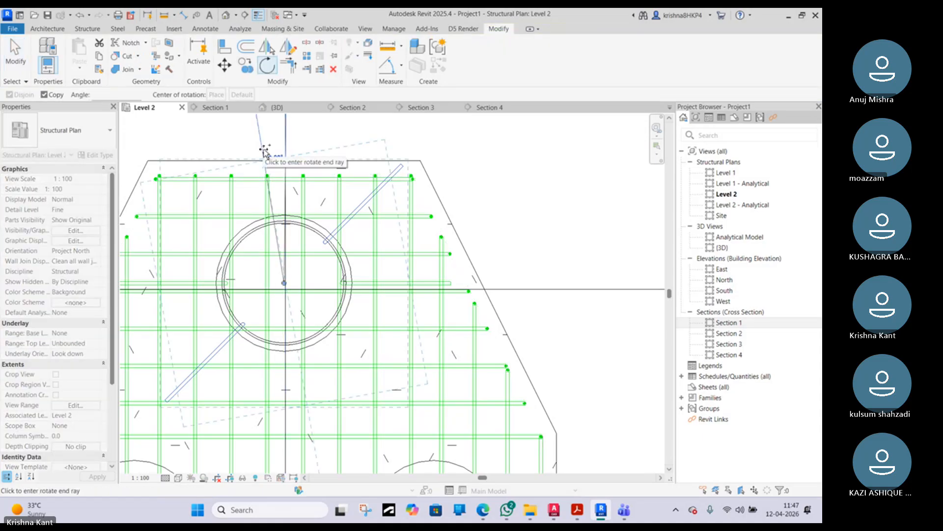
text(45)
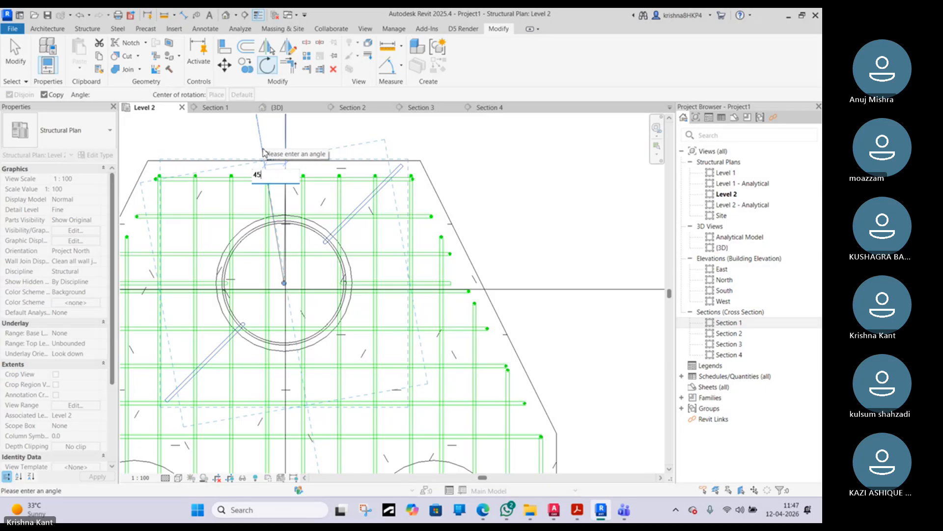
key(Return)
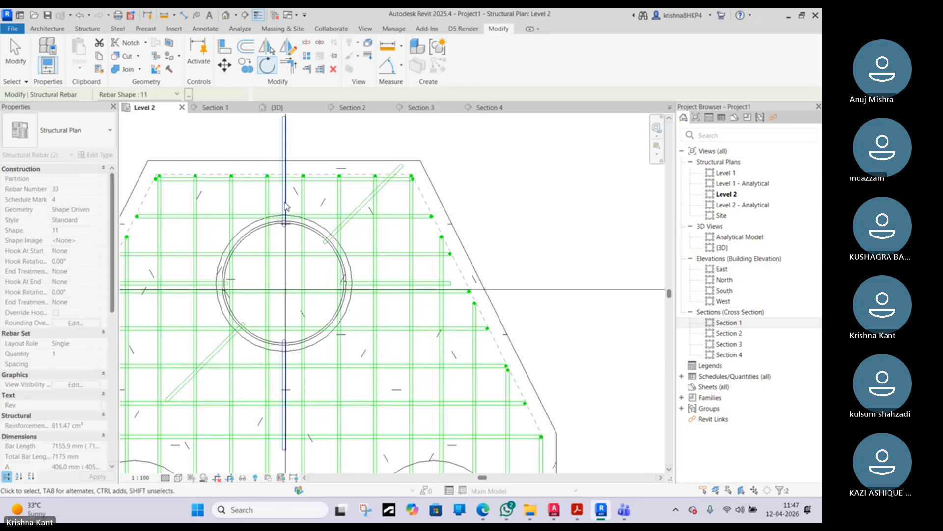
key(Escape)
- Mirror copies of the two diagonal bent bars across a vertical axis drawn through the pile's centre
click(339, 228)
click(223, 351)
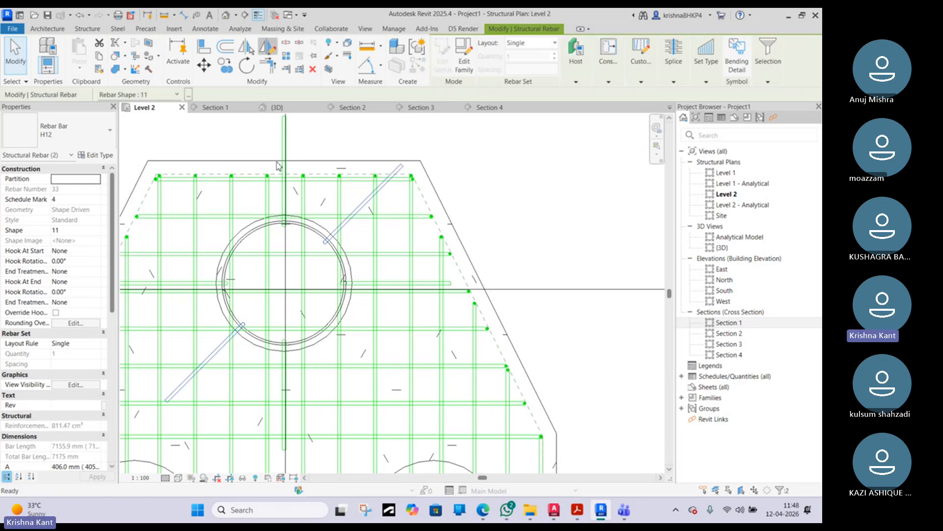
key(d)
key(m)
click(283, 263)
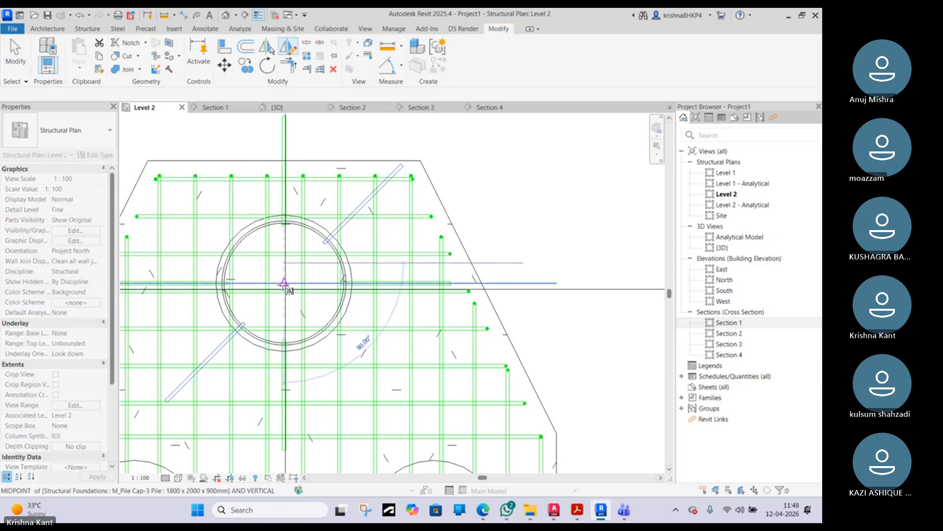
click(284, 285)
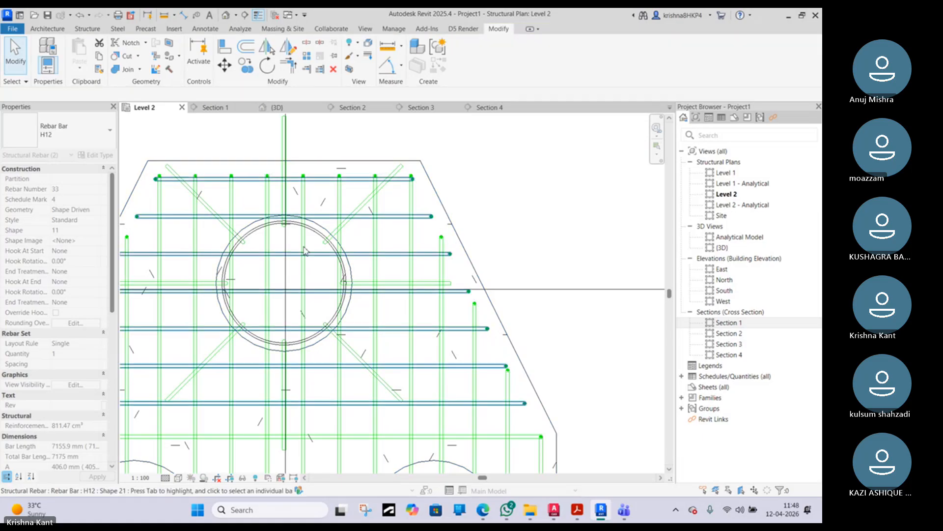
key(Escape)
- In the 3D view, shorten the horizontal leg of the bent bar projecting beyond the pile cap to about 210 mm
click(228, 16)
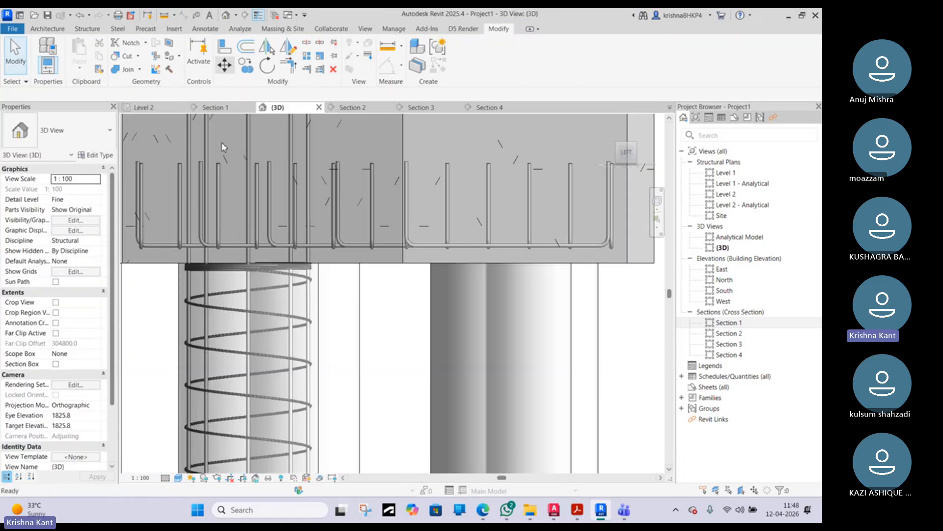
scroll(289, 320, down, 2)
shift+middle_drag(295, 339, 240, 434)
scroll(326, 229, up, 1)
shift+middle_drag(325, 223, 374, 268)
middle_drag(262, 205, 384, 262)
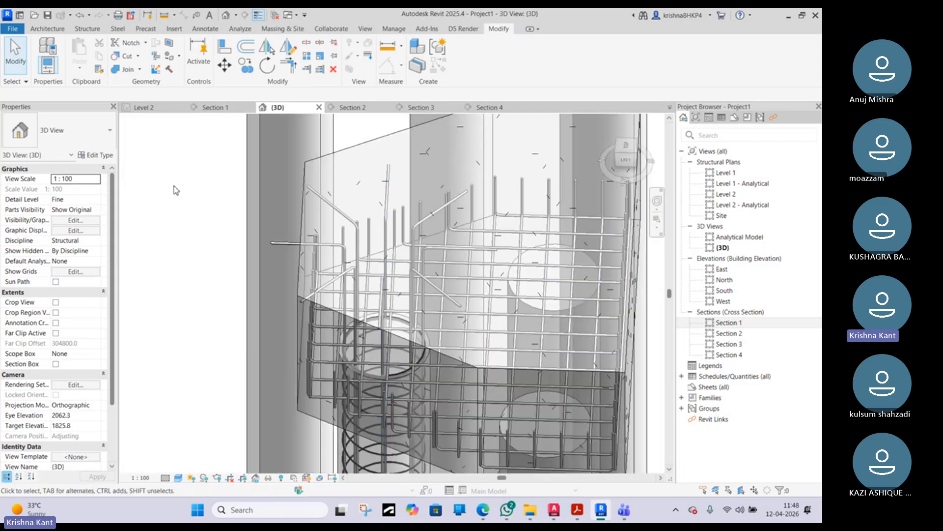
click(289, 247)
shift+middle_drag(290, 248, 279, 272)
scroll(292, 253, up, 3)
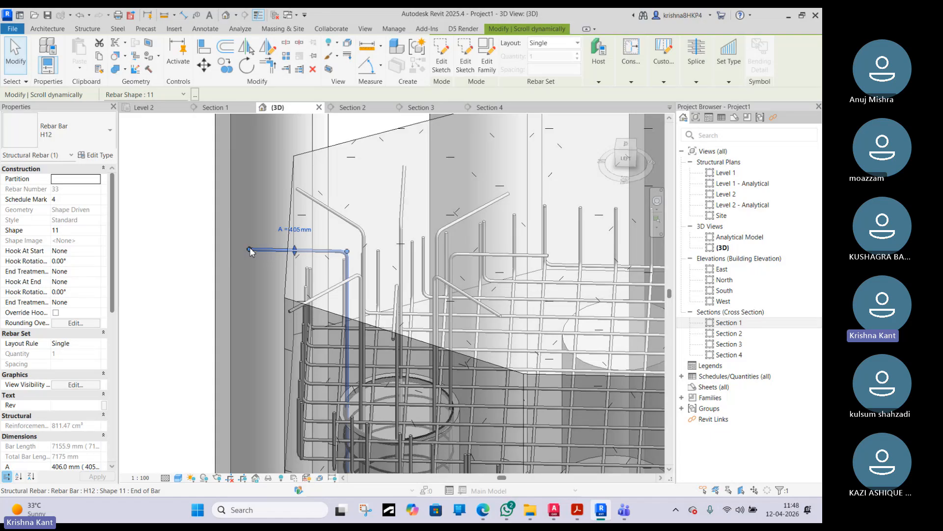
drag(250, 251, 299, 253)
scroll(299, 241, up, 3)
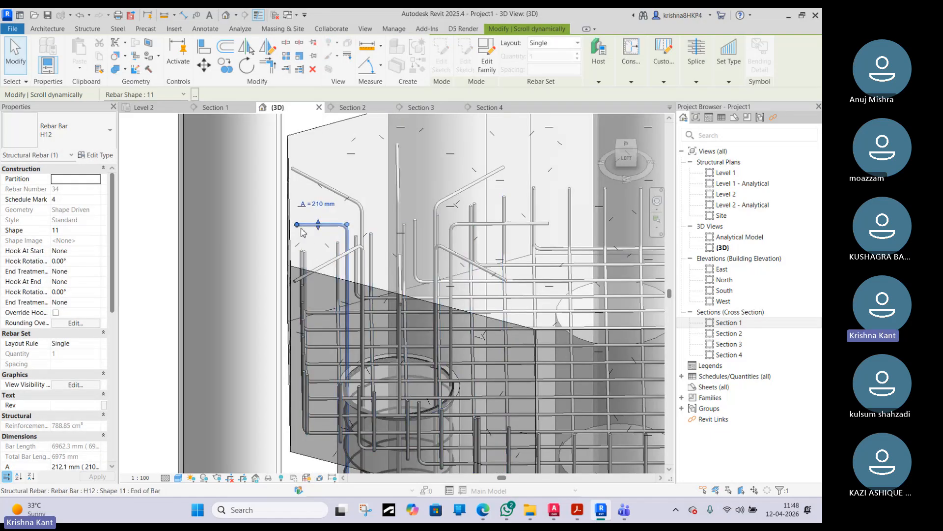
scroll(299, 231, up, 2)
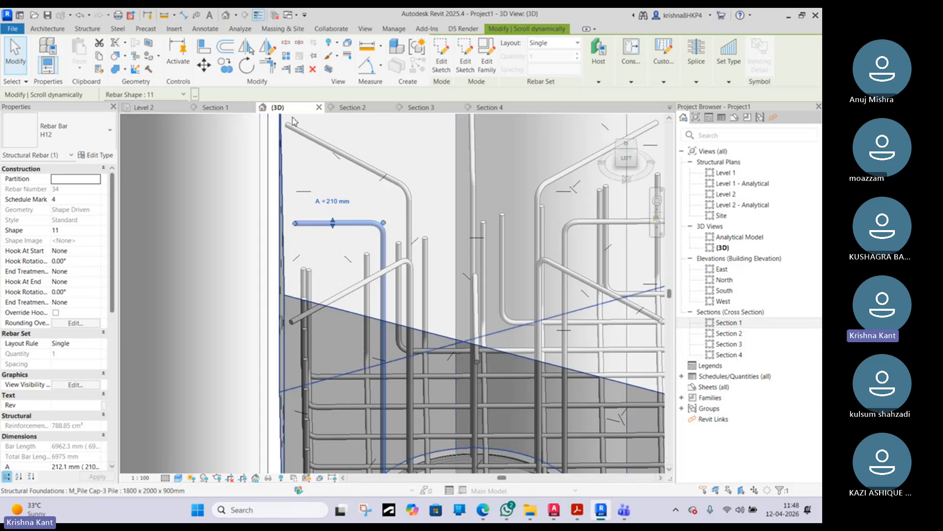
- Examine the pile's spiral and bent bars from several sides, along with the neighbouring pile caps, footings and raft in 3D
scroll(271, 273, down, 3)
shift+middle_drag(380, 287, 162, 307)
scroll(307, 299, down, 2)
middle_drag(339, 318, 477, 278)
shift+middle_drag(434, 308, 357, 358)
middle_drag(384, 342, 303, 208)
click(160, 170)
shift+middle_drag(322, 253, 450, 273)
scroll(415, 312, down, 1)
scroll(419, 364, down, 1)
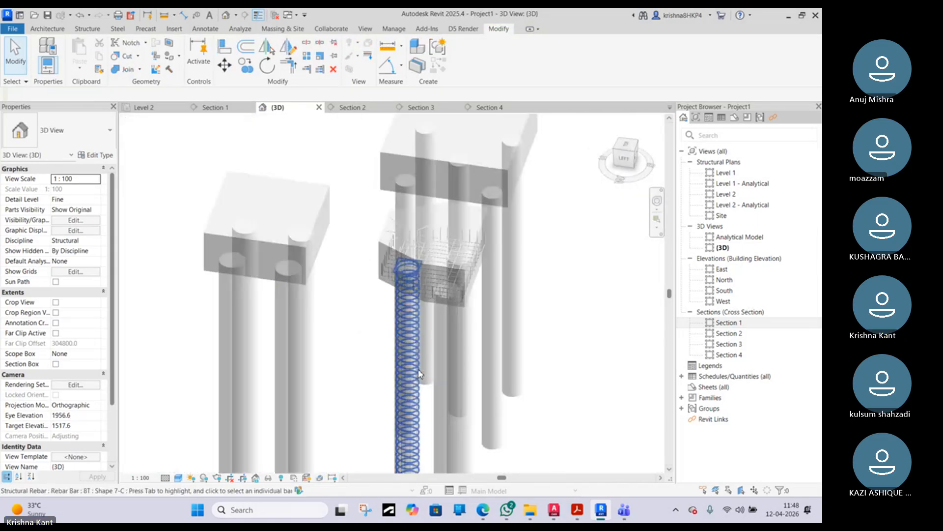
shift+middle_drag(420, 372, 356, 395)
middle_drag(427, 442, 361, 331)
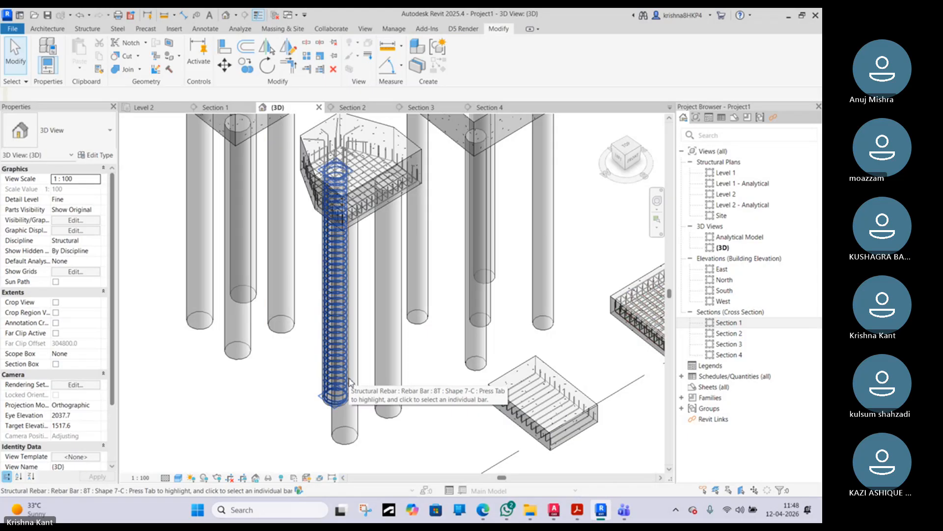
scroll(420, 290, down, 1)
middle_drag(421, 290, 319, 329)
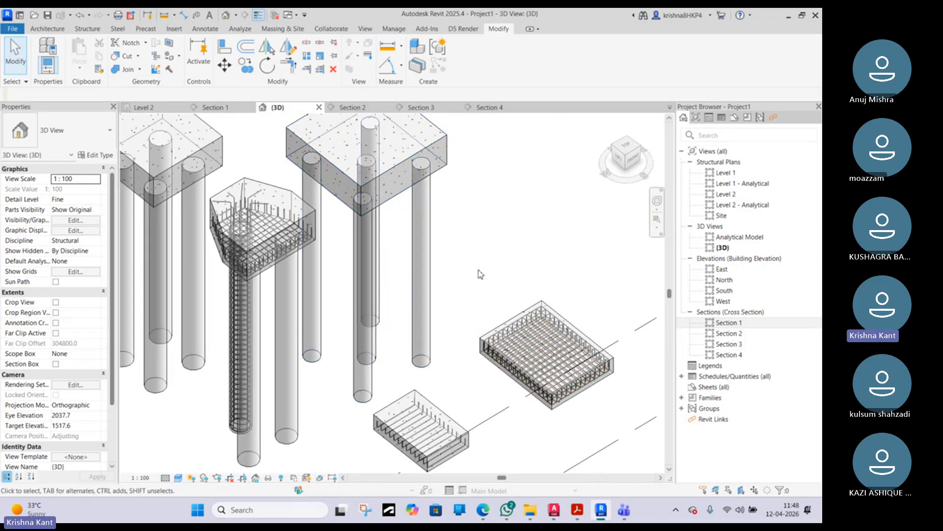
middle_drag(480, 274, 459, 300)
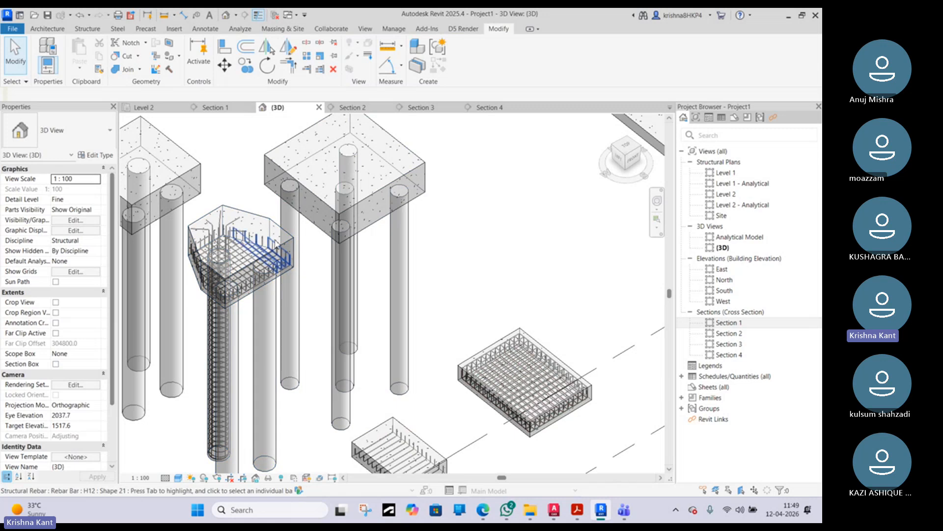
scroll(355, 202, down, 2)
middle_drag(450, 314, 258, 167)
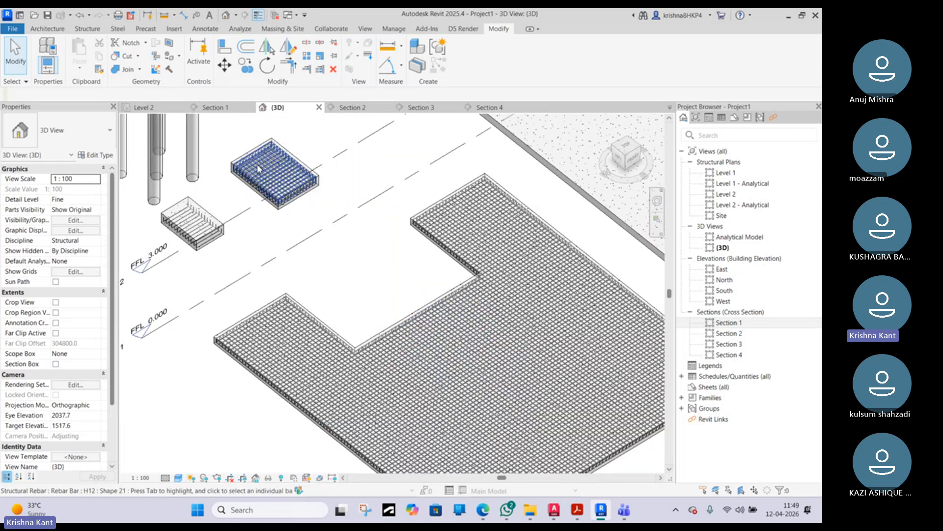
- Switch to the SP 34 handbook PDF in Edge and review the pile cap, grade beam and column reinforcement details
click(483, 511)
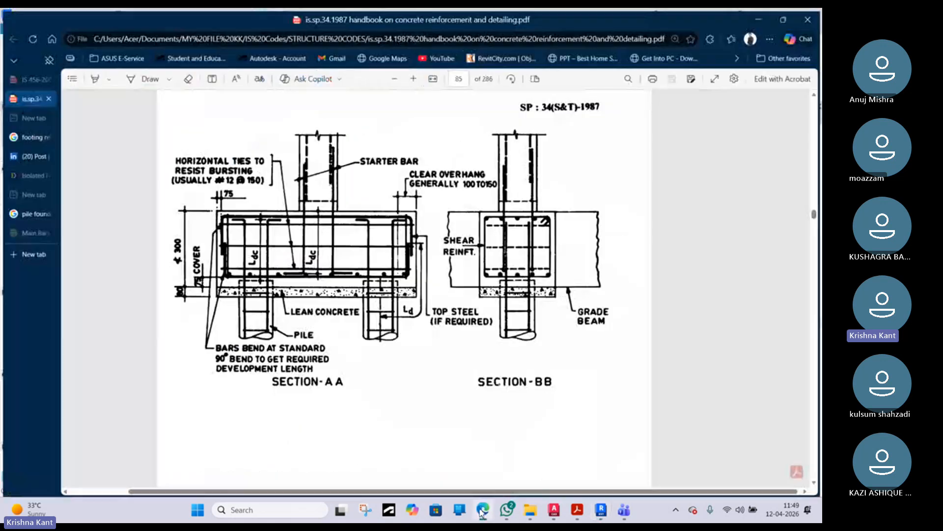
scroll(417, 255, down, 8)
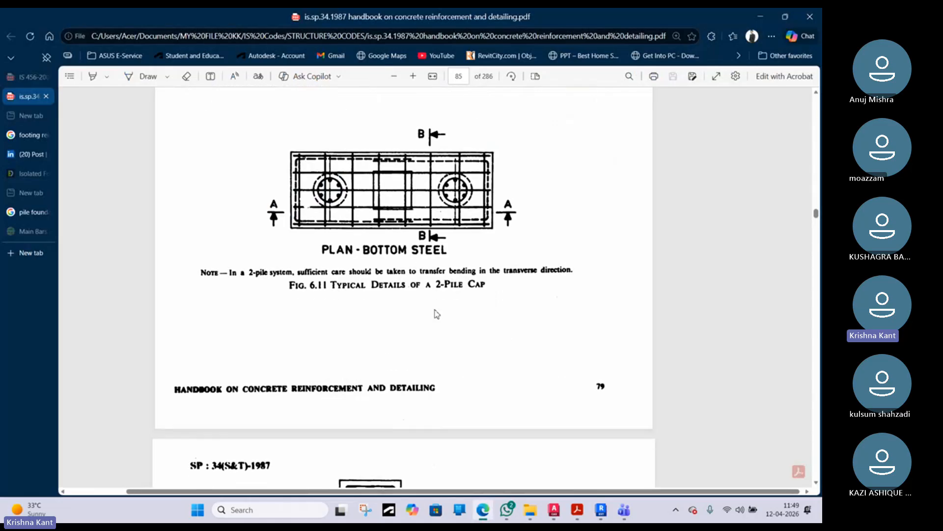
scroll(437, 314, down, 2)
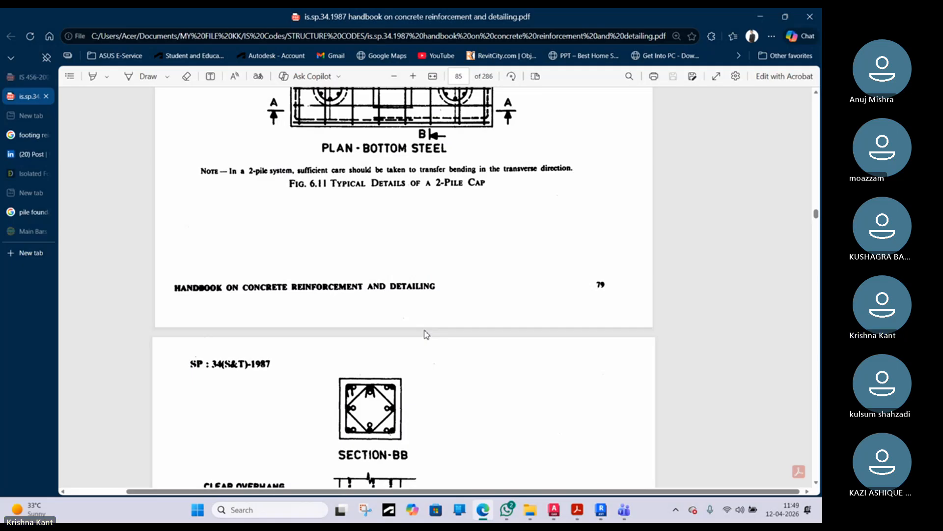
scroll(424, 276, down, 12)
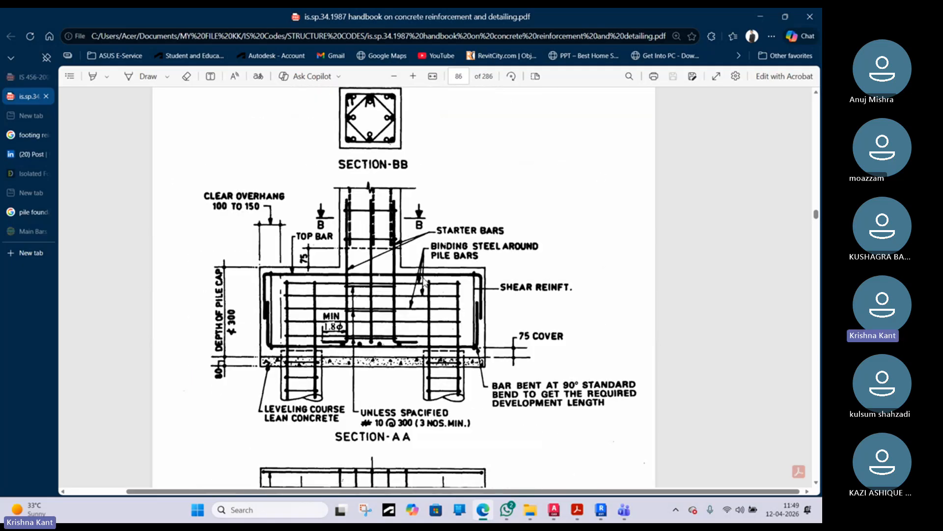
scroll(426, 281, down, 12)
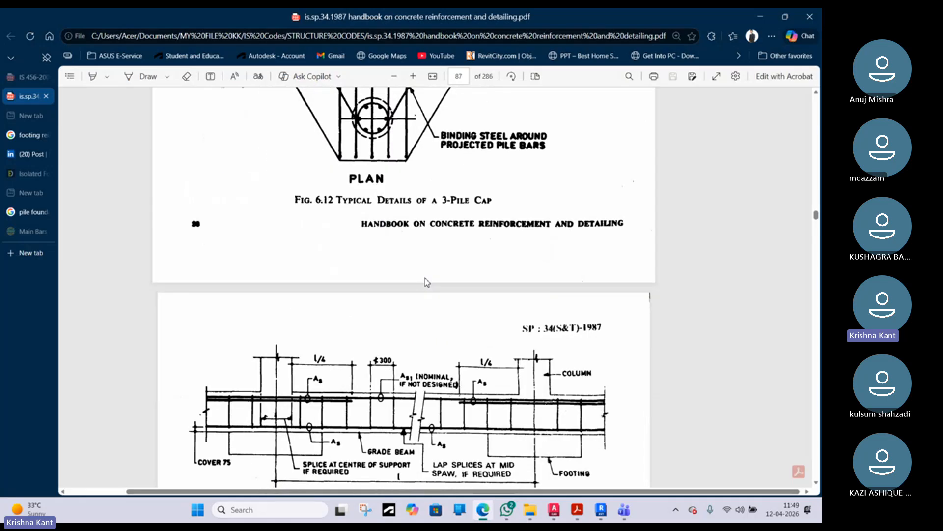
scroll(429, 281, down, 10)
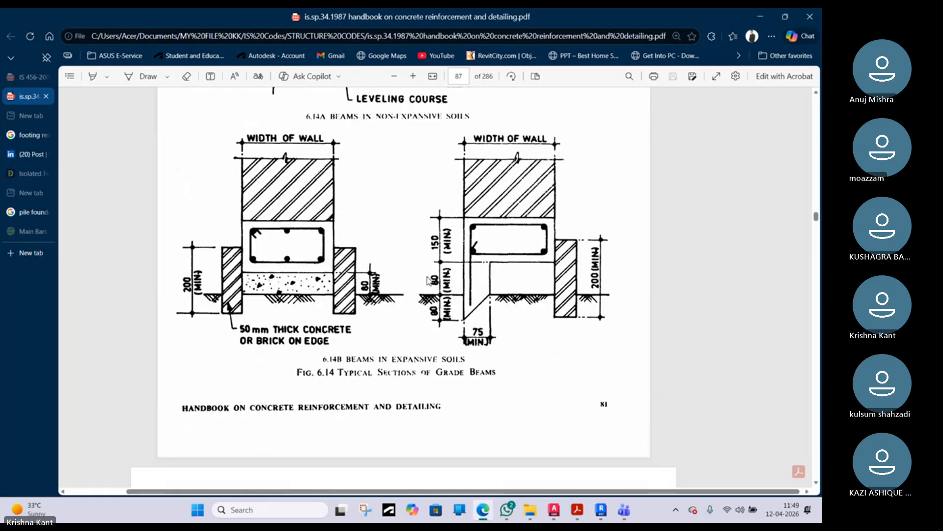
scroll(423, 248, down, 12)
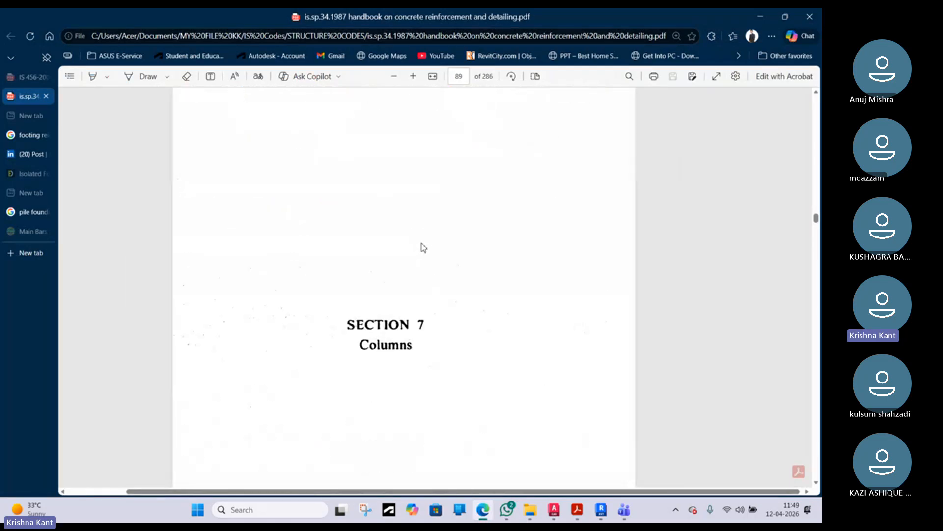
scroll(425, 246, down, 12)
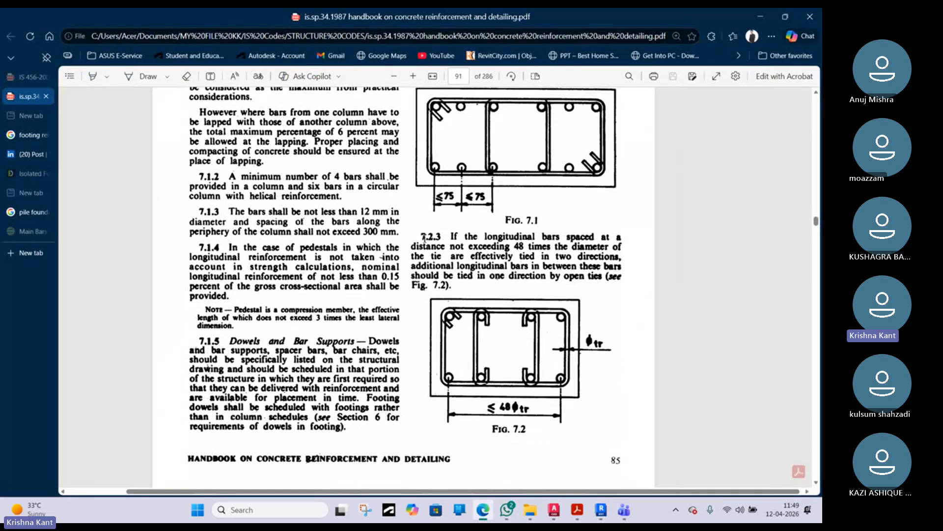
- Go back through the handbook's pile and combined footing details to the isolated footing drawing on PDF page 76
scroll(434, 233, up, 20)
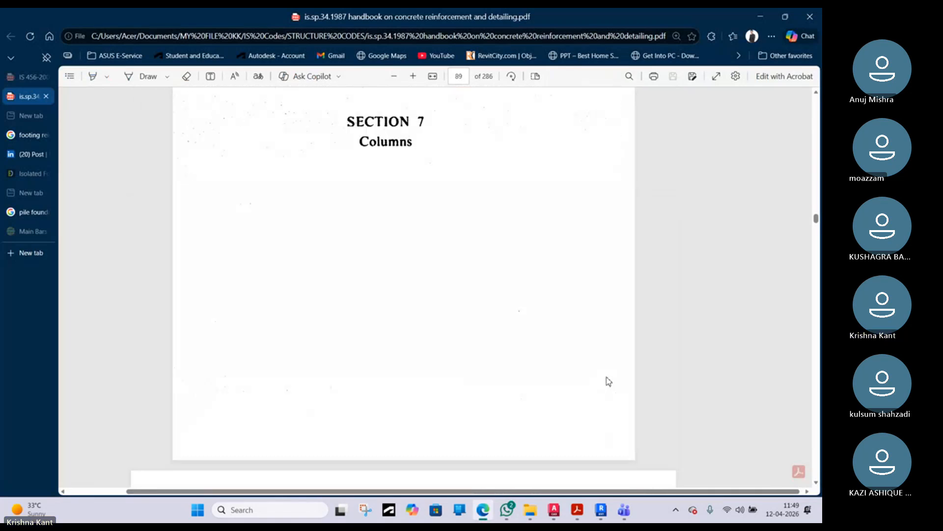
scroll(598, 339, up, 15)
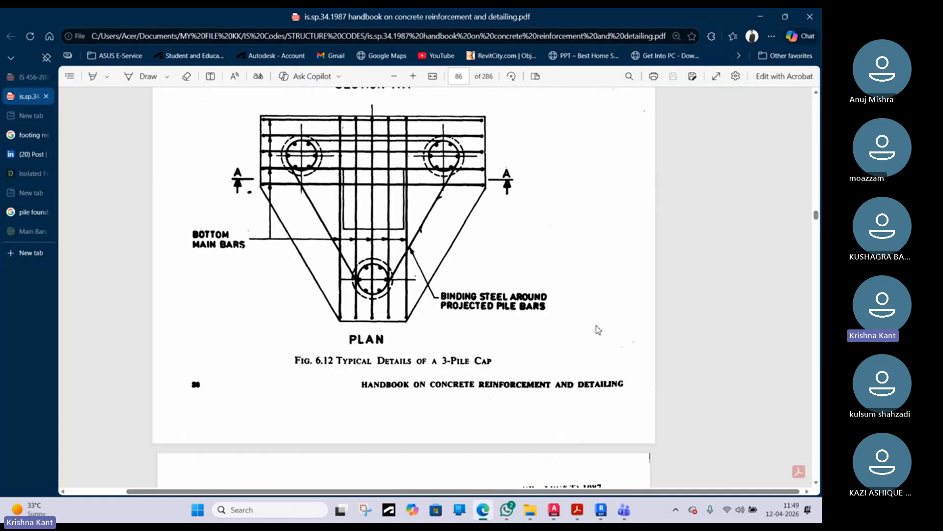
scroll(596, 329, up, 15)
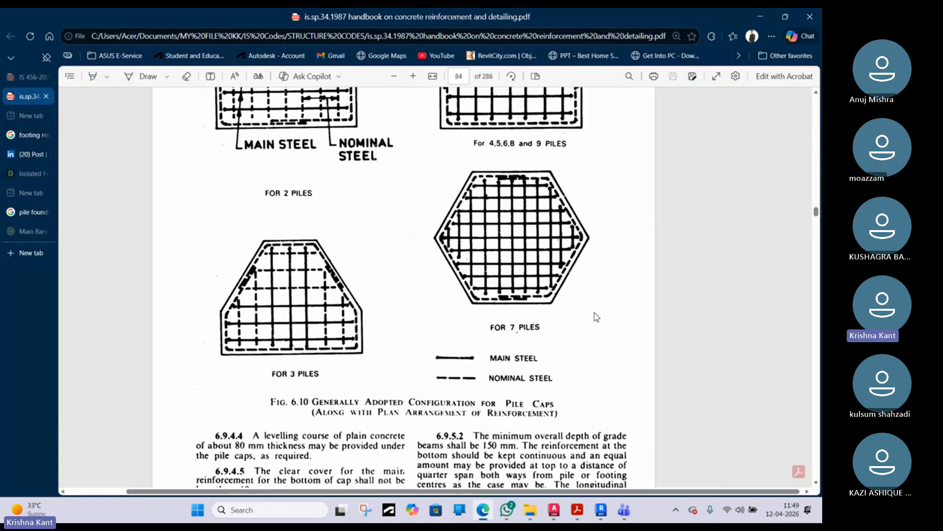
scroll(596, 316, up, 15)
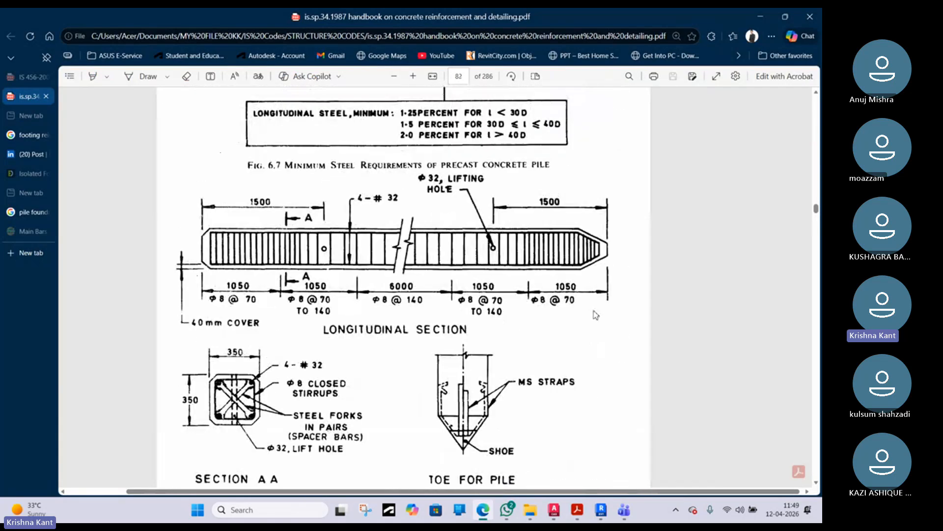
scroll(596, 313, up, 15)
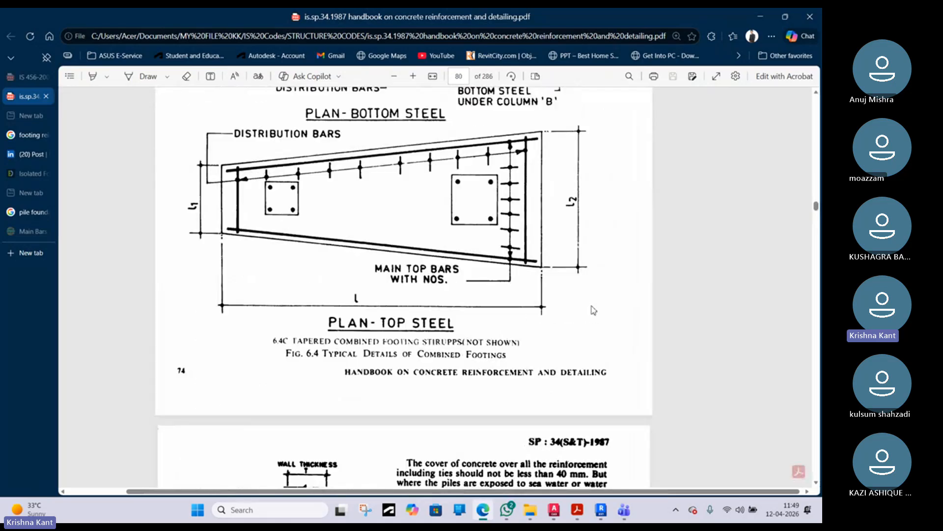
scroll(594, 309, up, 15)
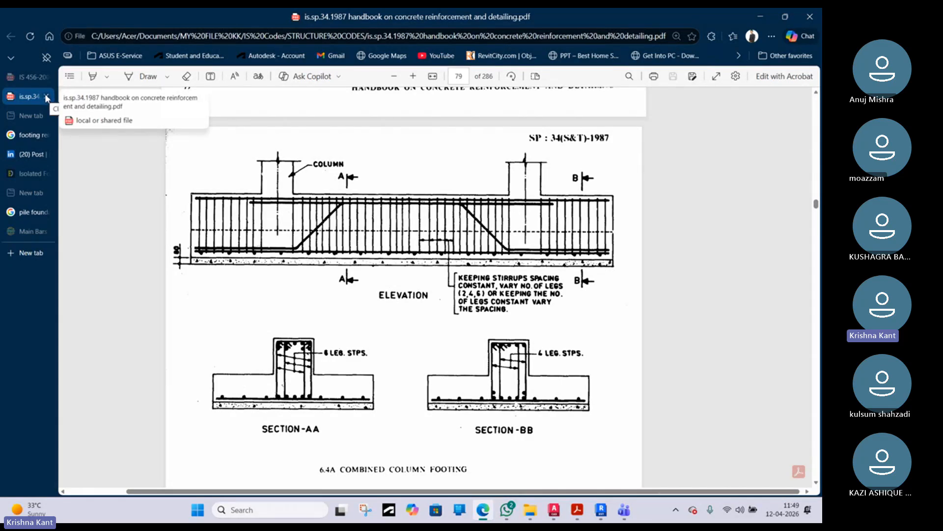
scroll(314, 249, up, 4)
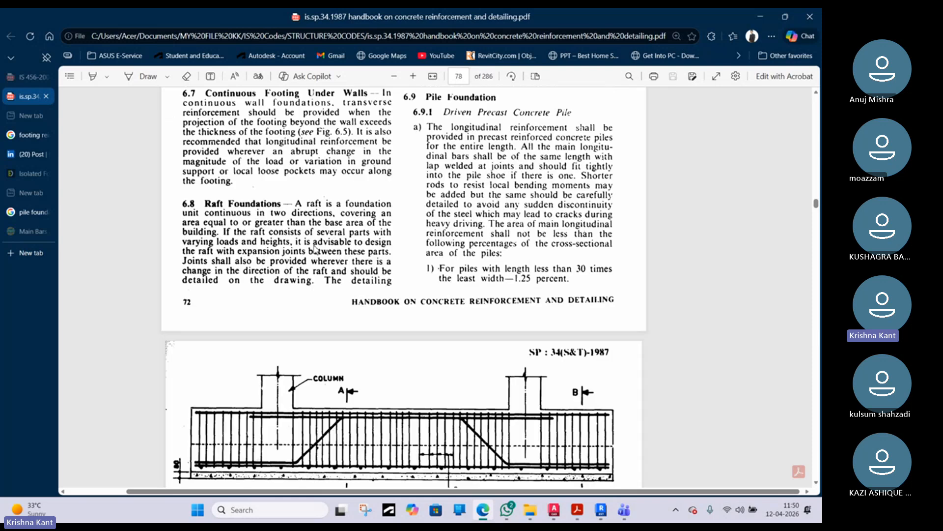
scroll(314, 249, up, 10)
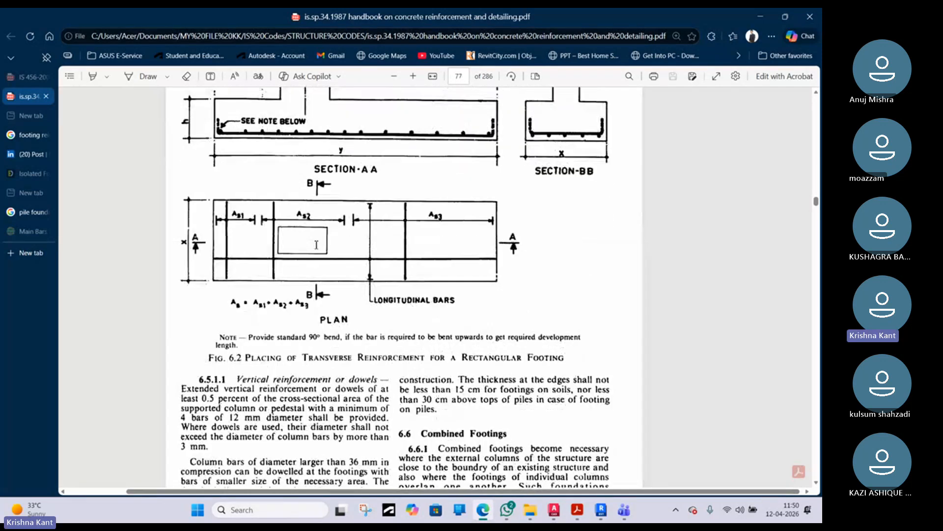
scroll(316, 245, up, 10)
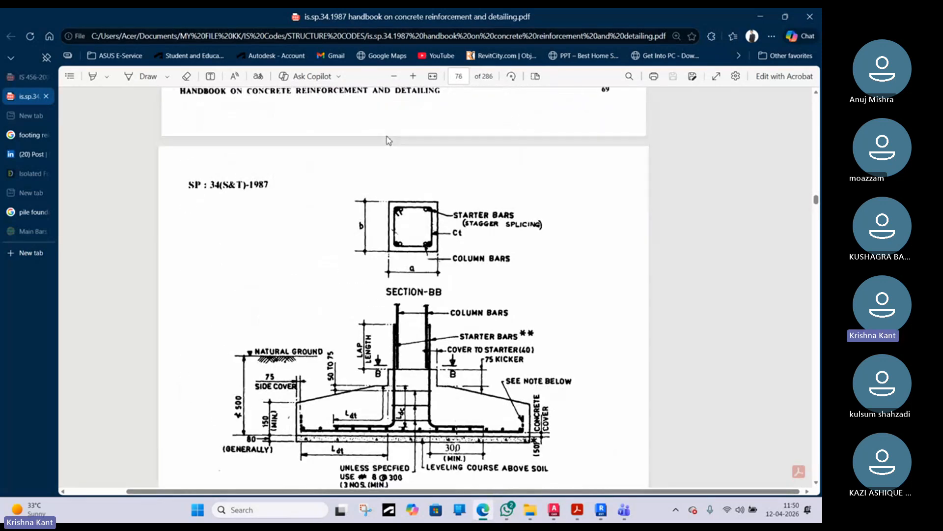
click(452, 18)
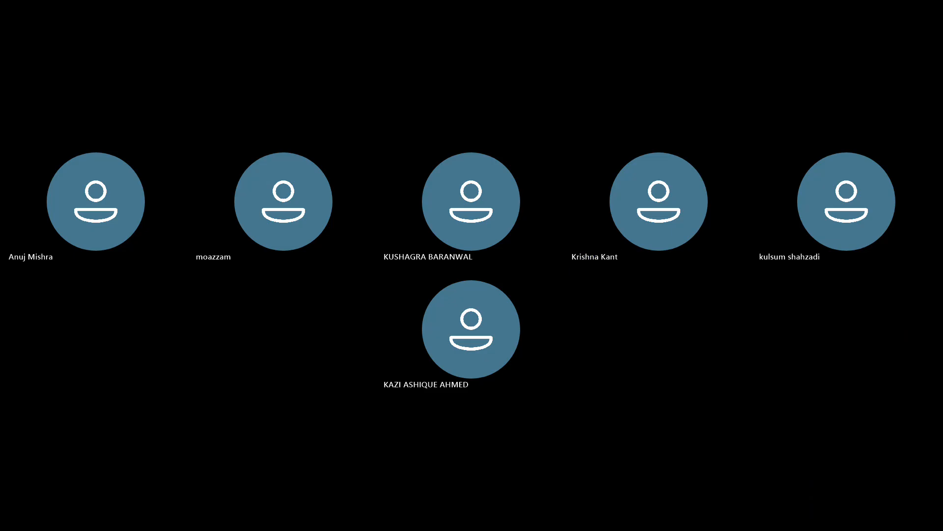